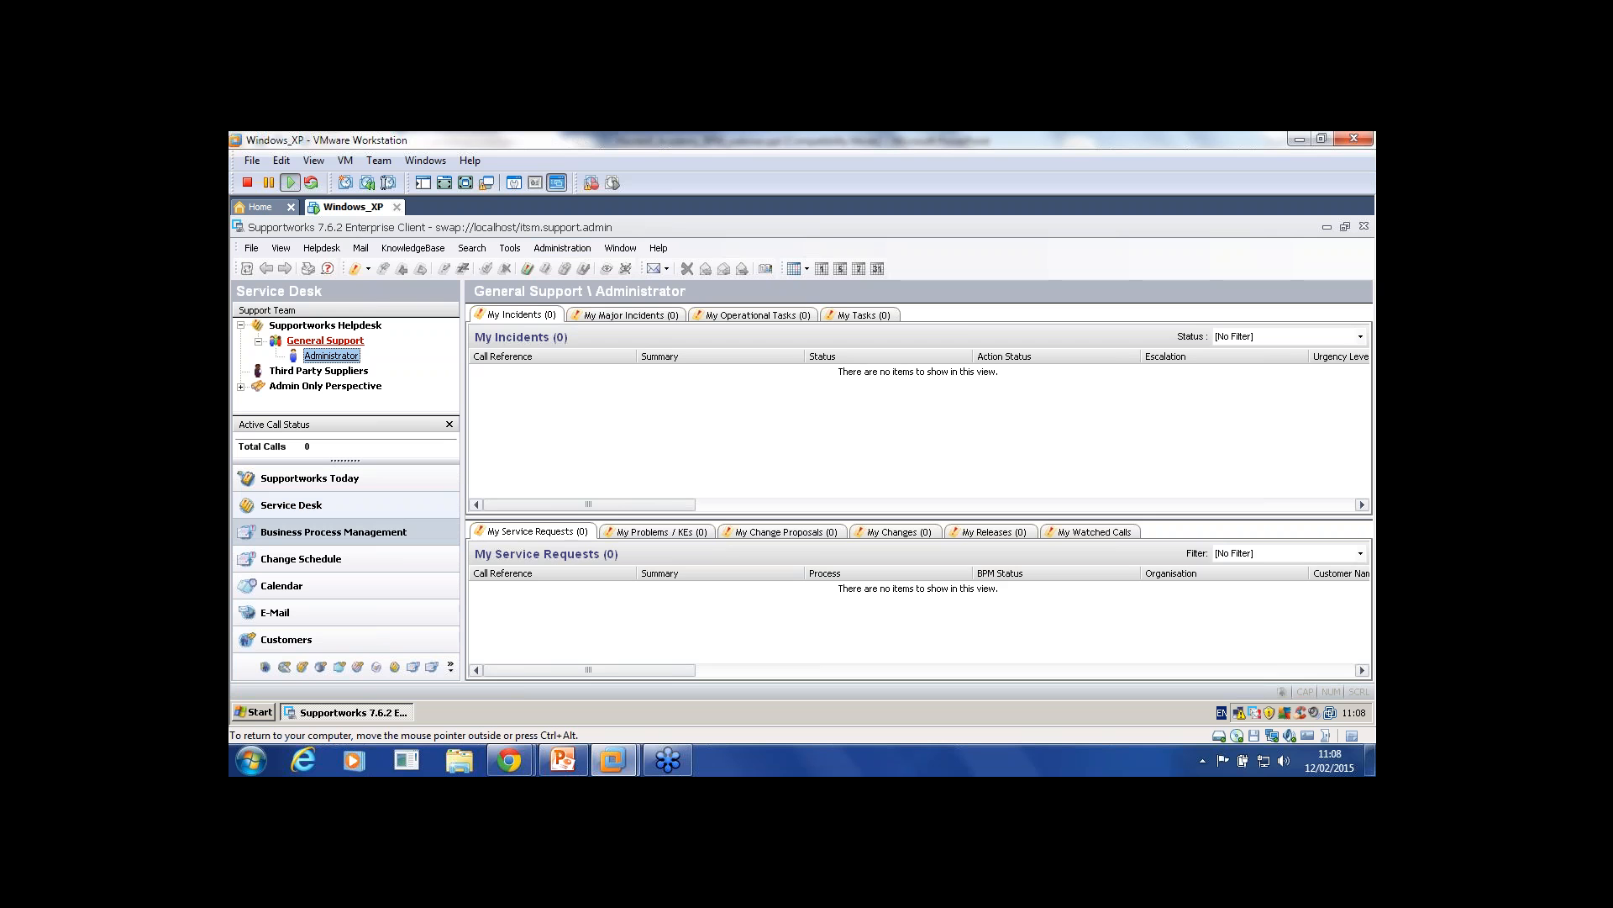
Step: Switch to Business Process Management and navigate the File menu toward Manage Settings > Process Settings
click(333, 532)
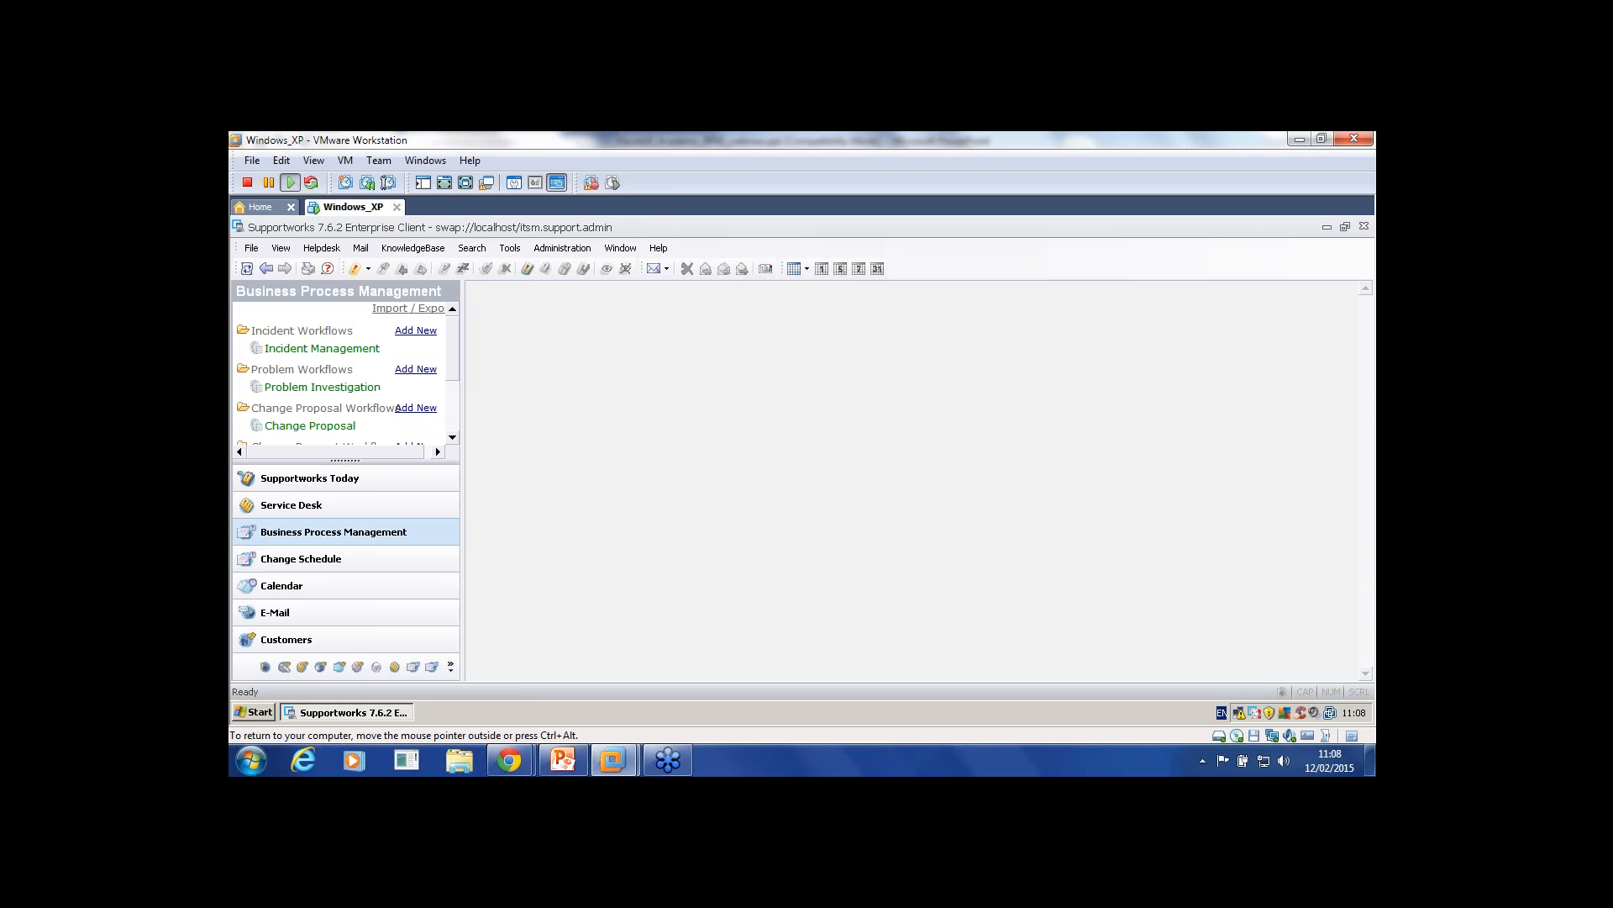
key(alt)
key(Down)
key(Down)
key(Right)
key(Down)
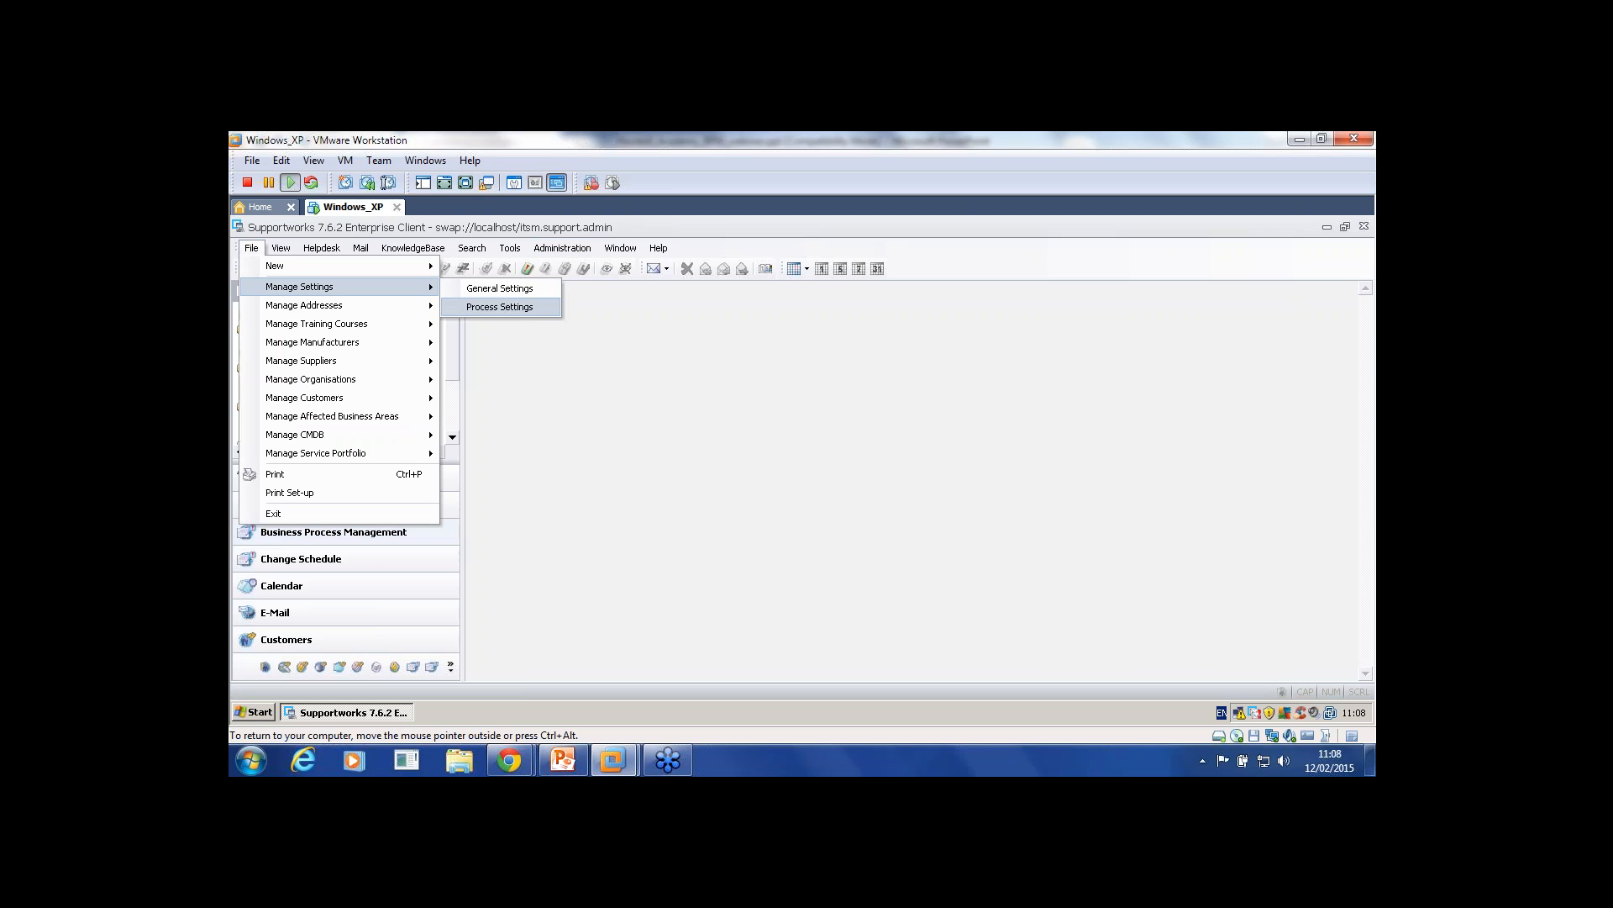
Step: Open Process Settings, close and reopen it, and show the Incident Management processes
key(Return)
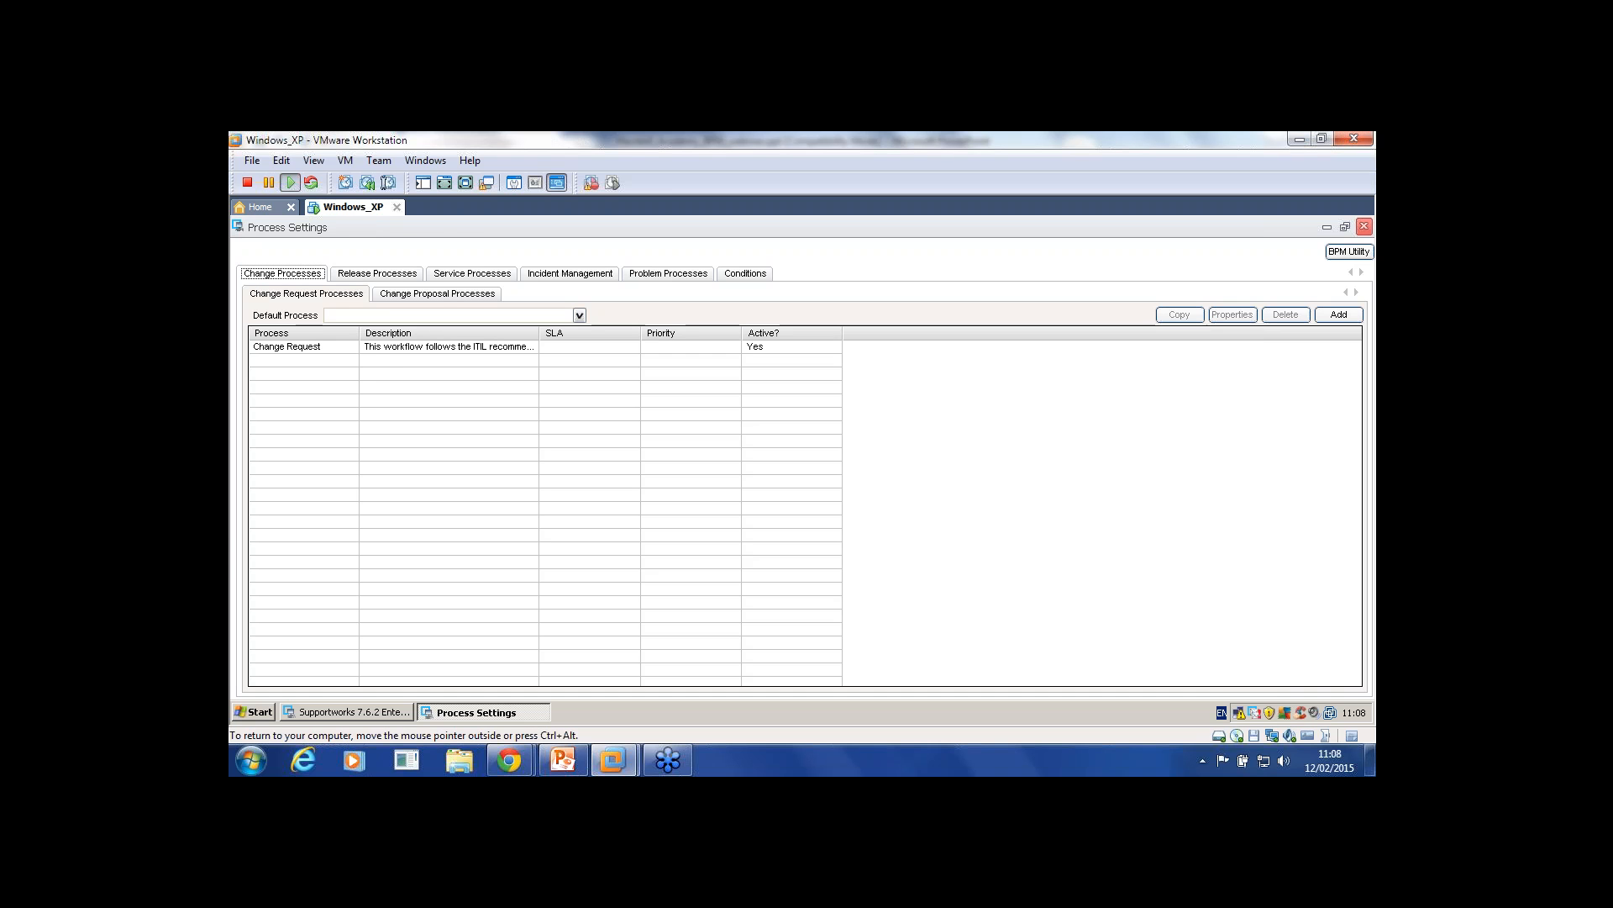
click(1364, 226)
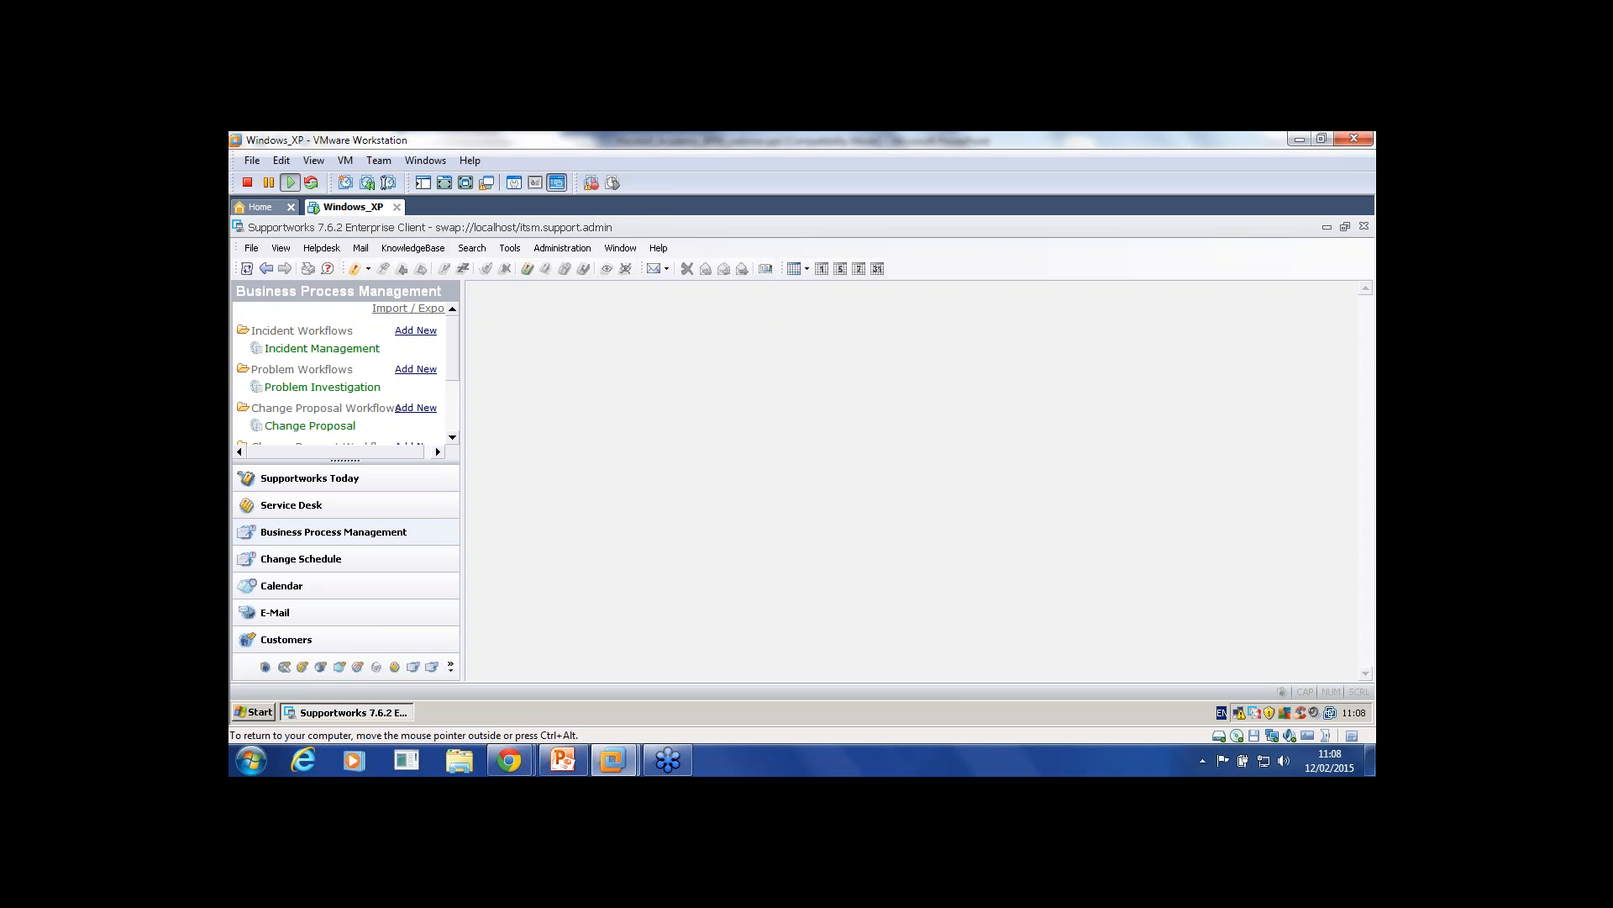
click(251, 248)
mouse_move(301, 286)
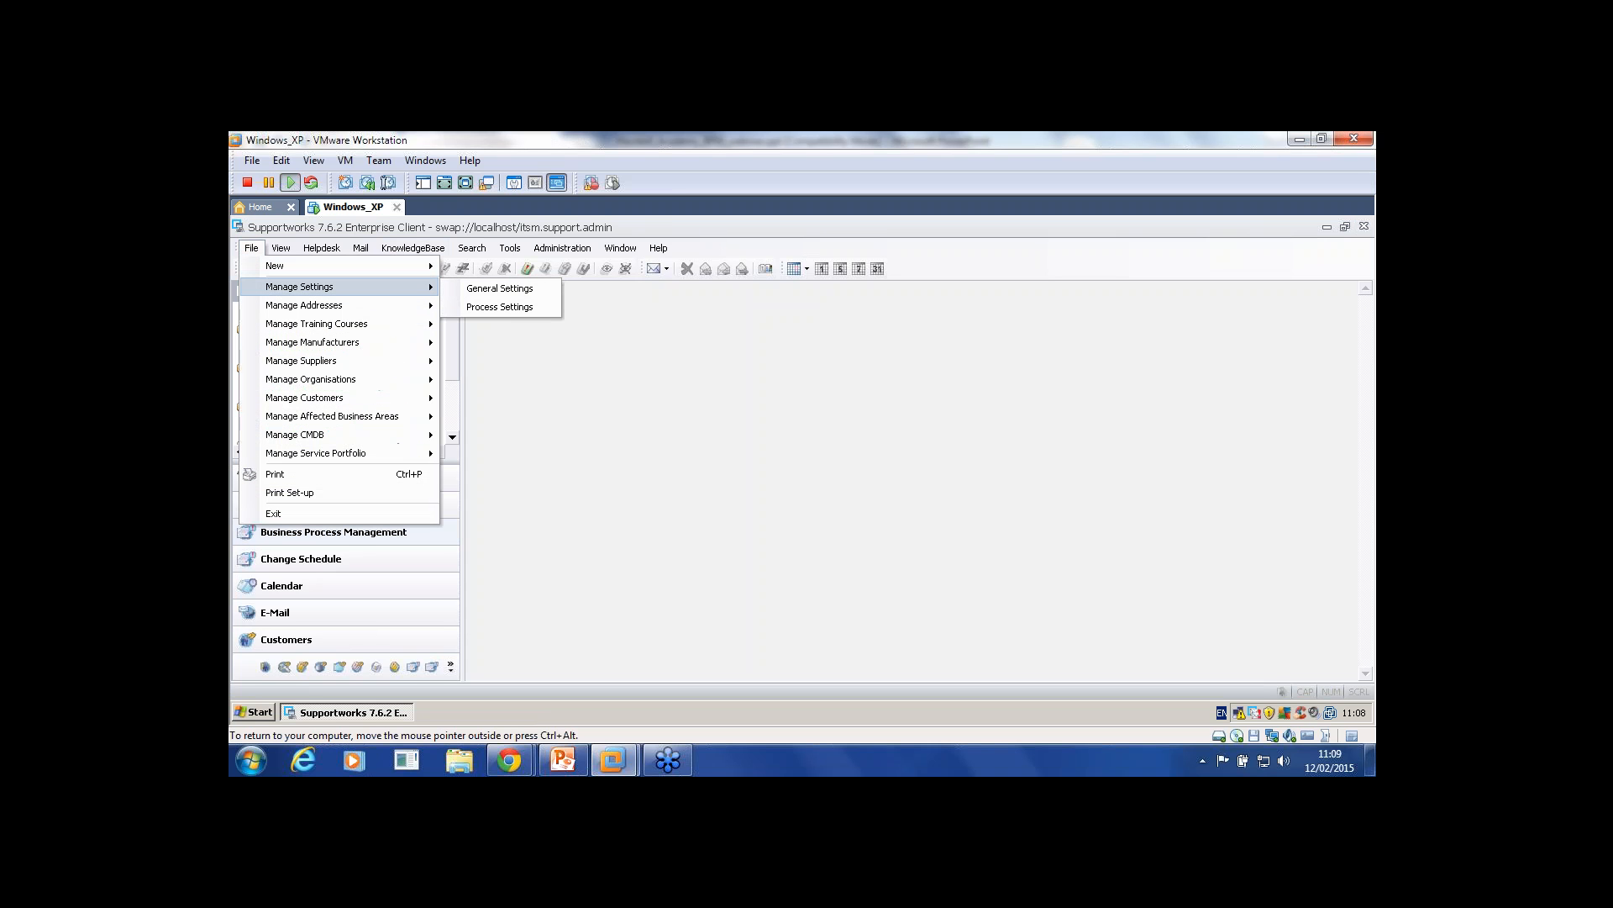
click(500, 307)
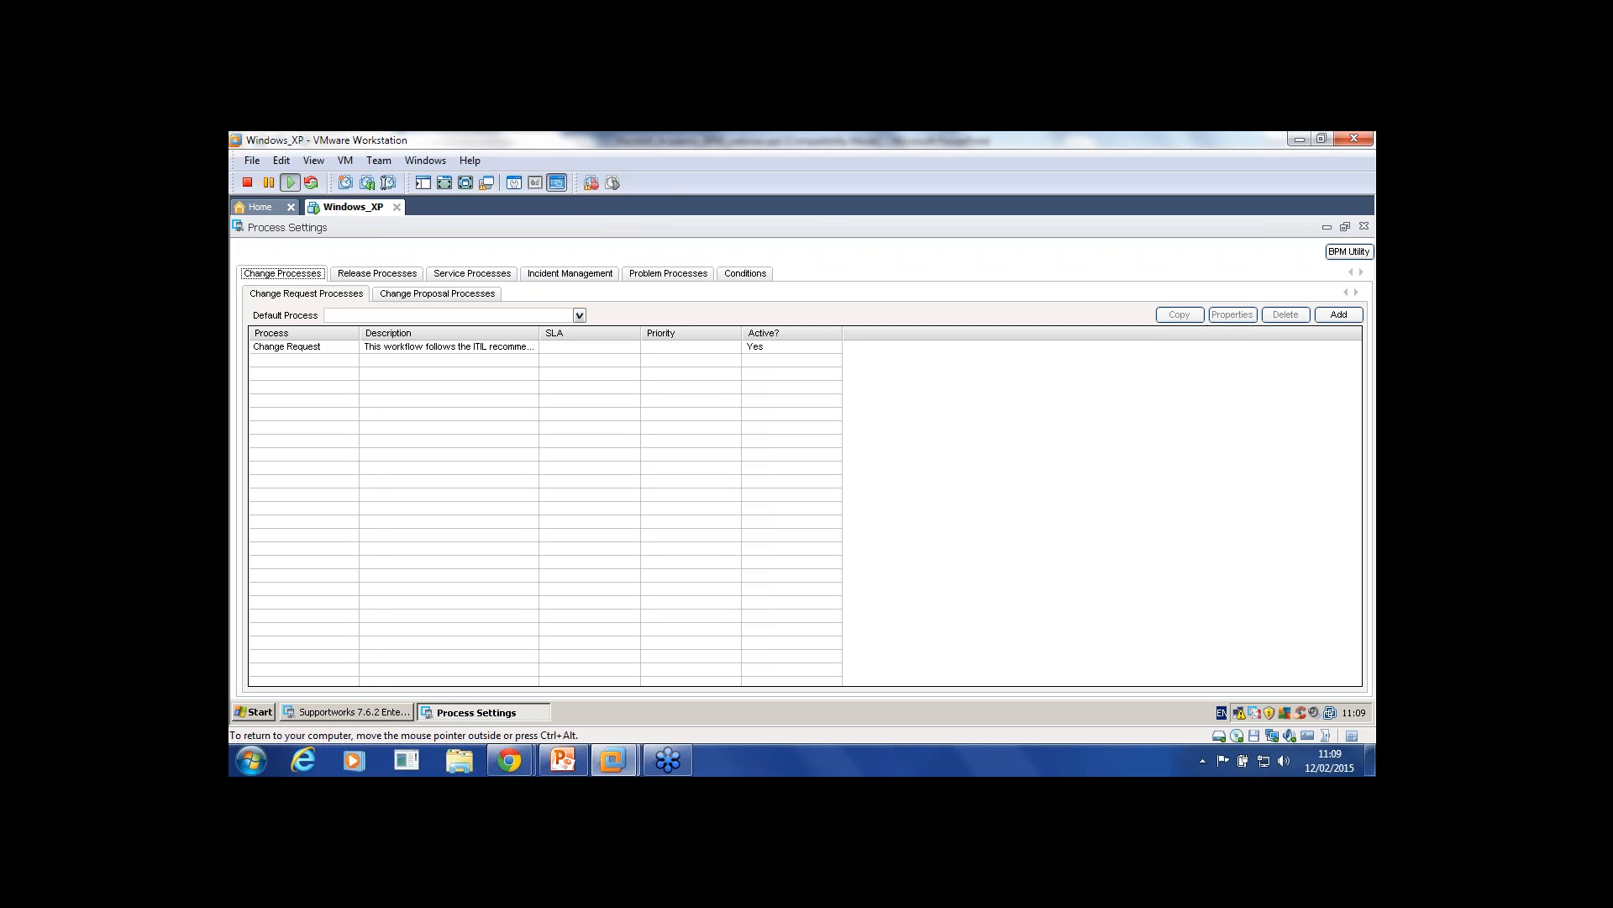
key(Right)
key(Right)
key(Right)
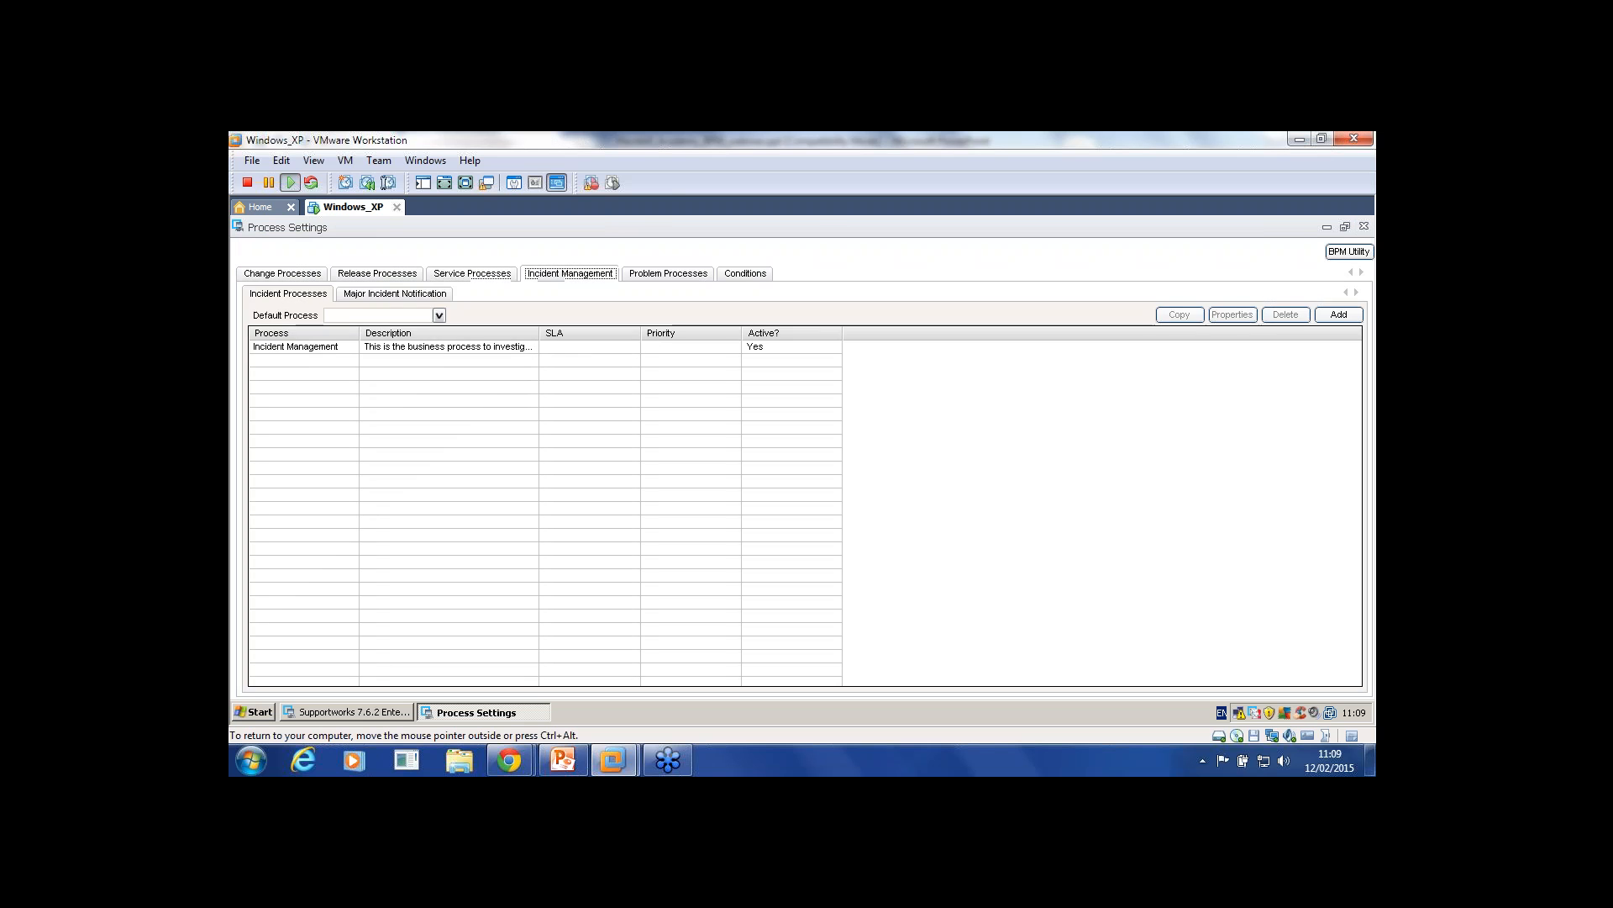
Step: On the Problem Processes list, select Problem Investigation and add a new Business Process record
key(Right)
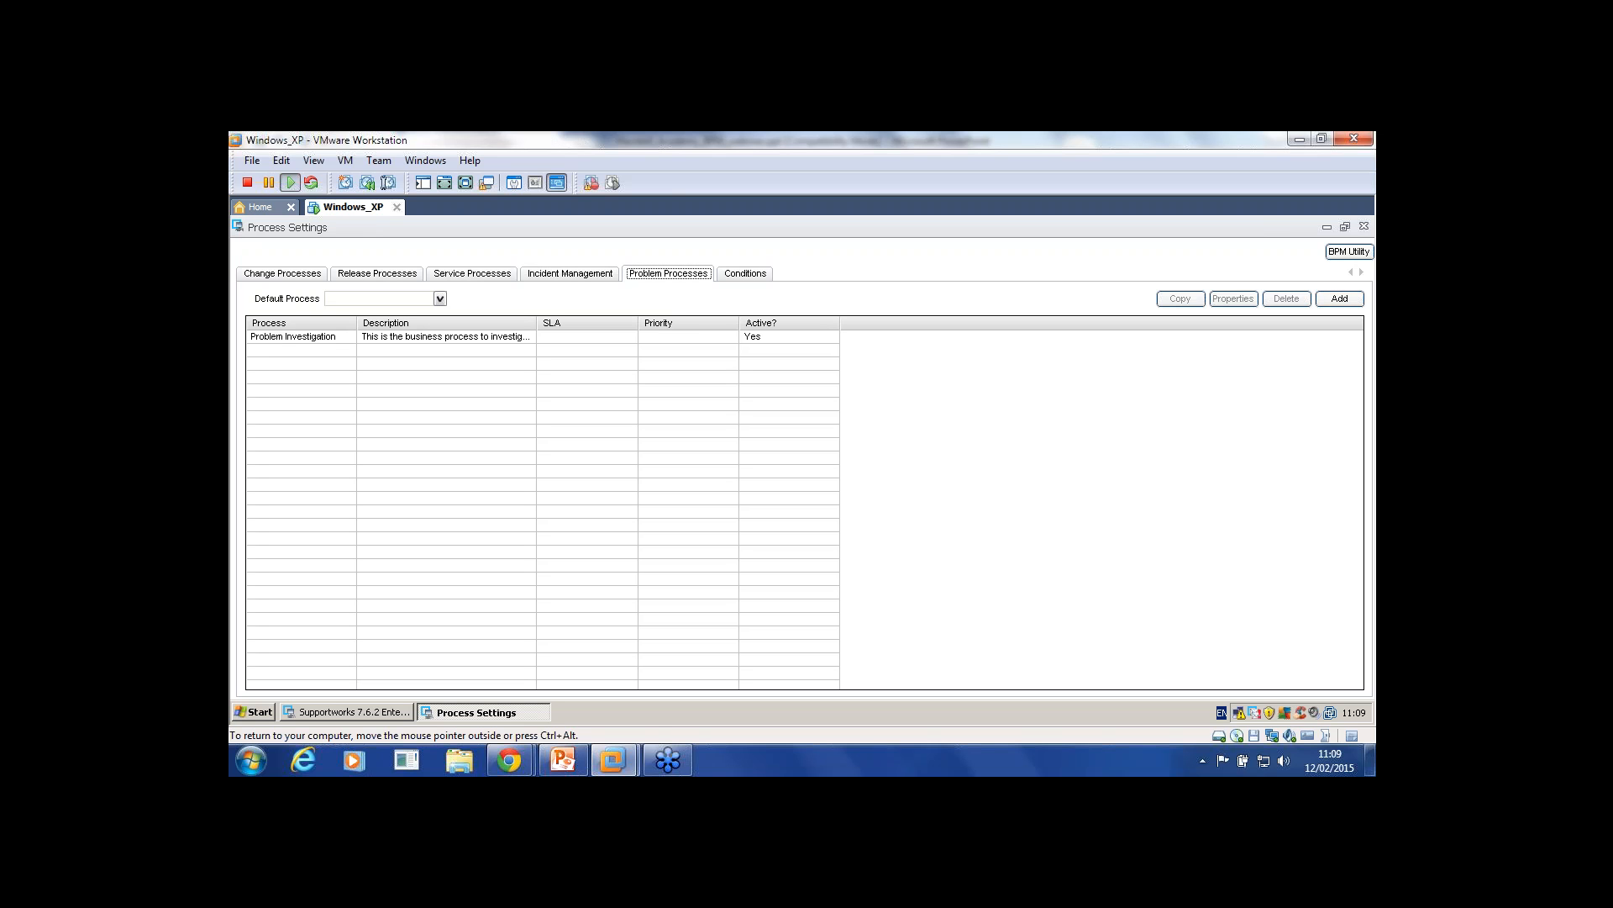
click(445, 336)
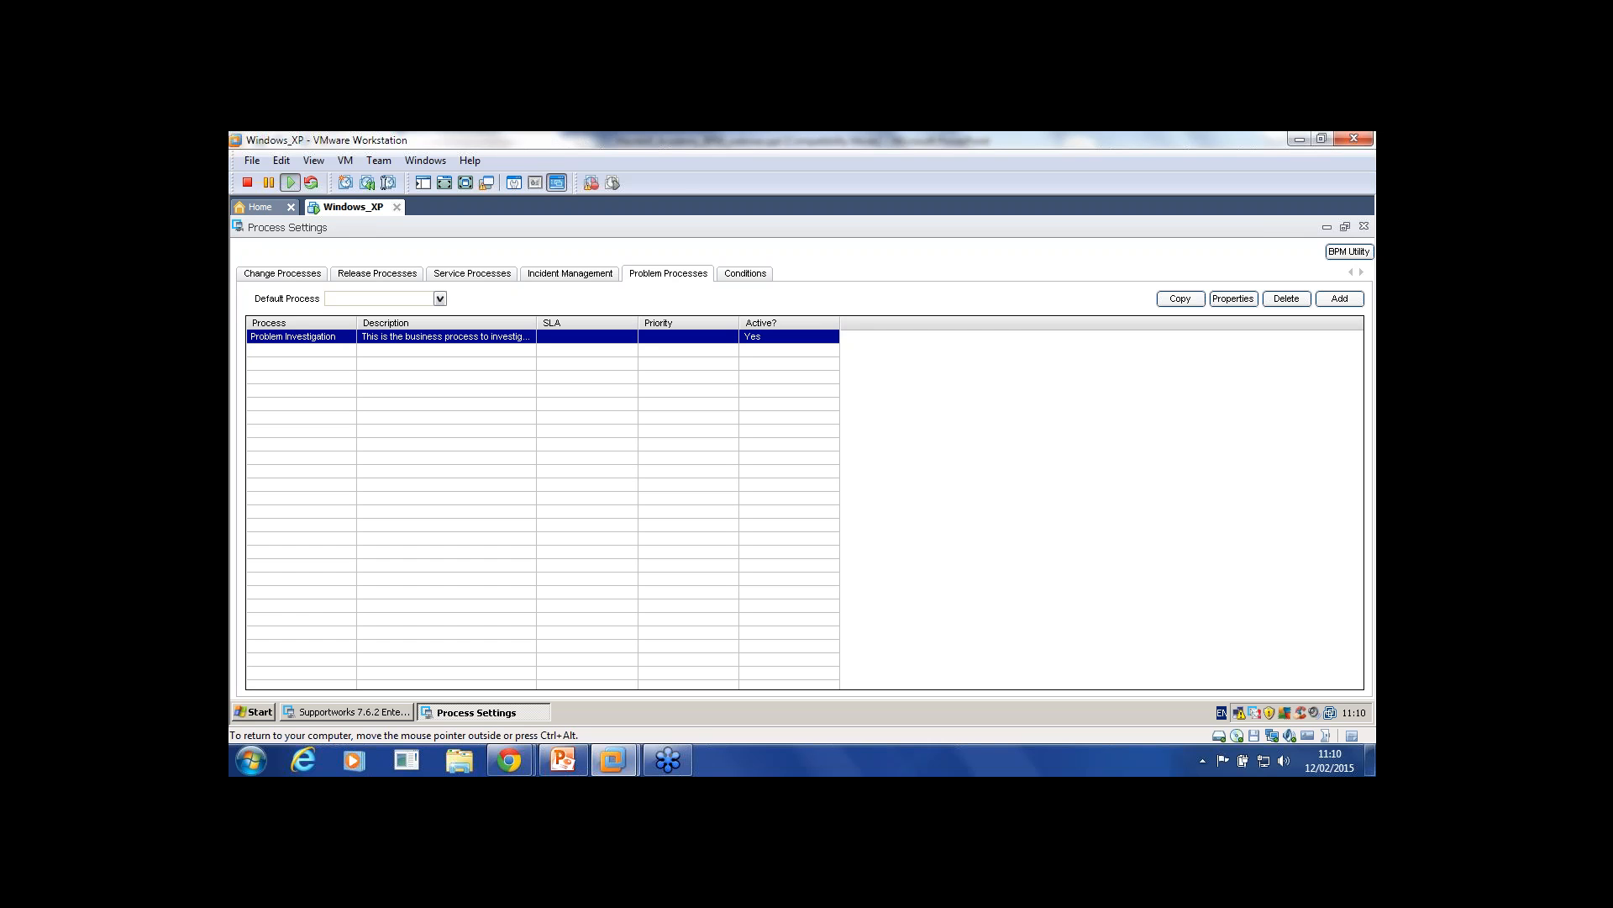
click(1340, 299)
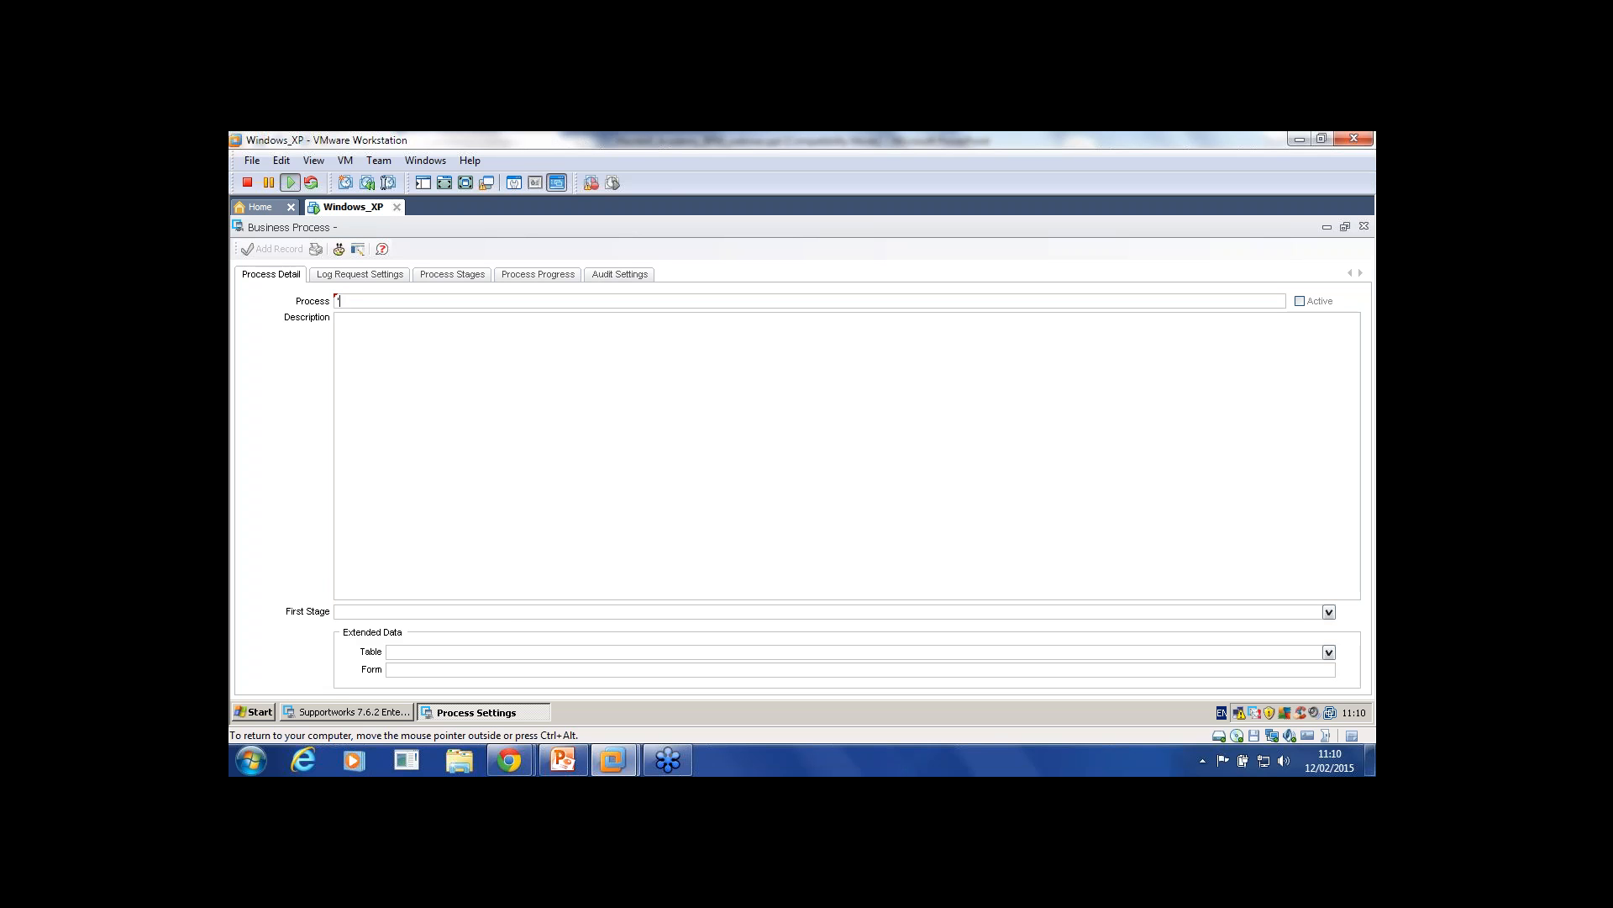
Step: Click into the Description, then view Log Request Settings with the CI or Service requirement unticked
click(338, 320)
click(359, 274)
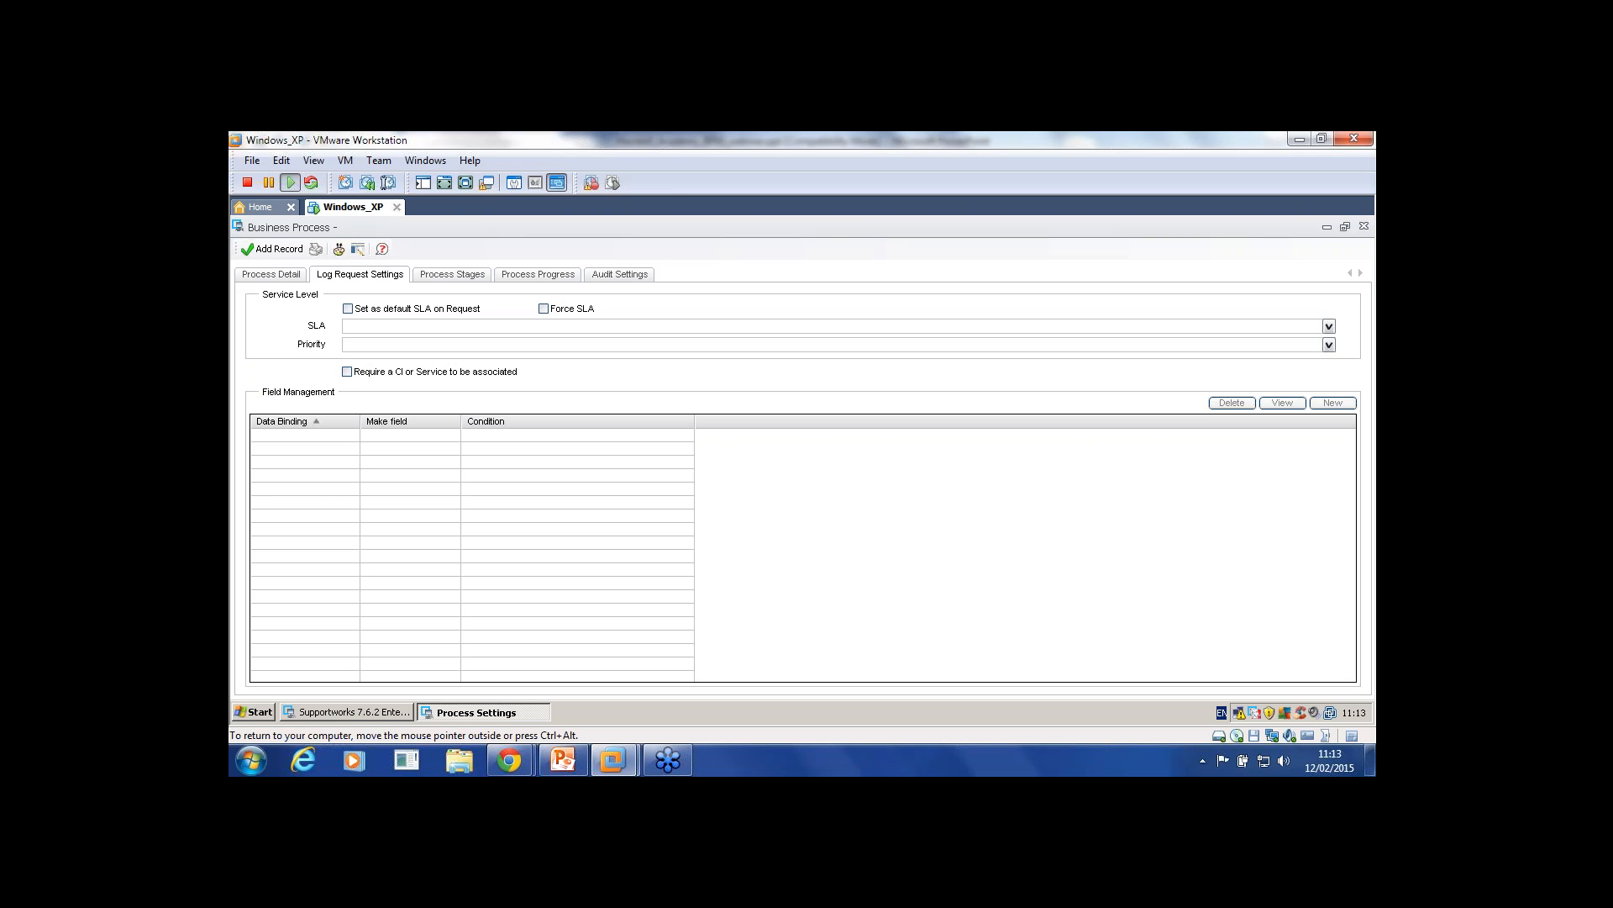
Step: Discard the unsaved new process without saving and open the existing Problem Investigation process
click(452, 275)
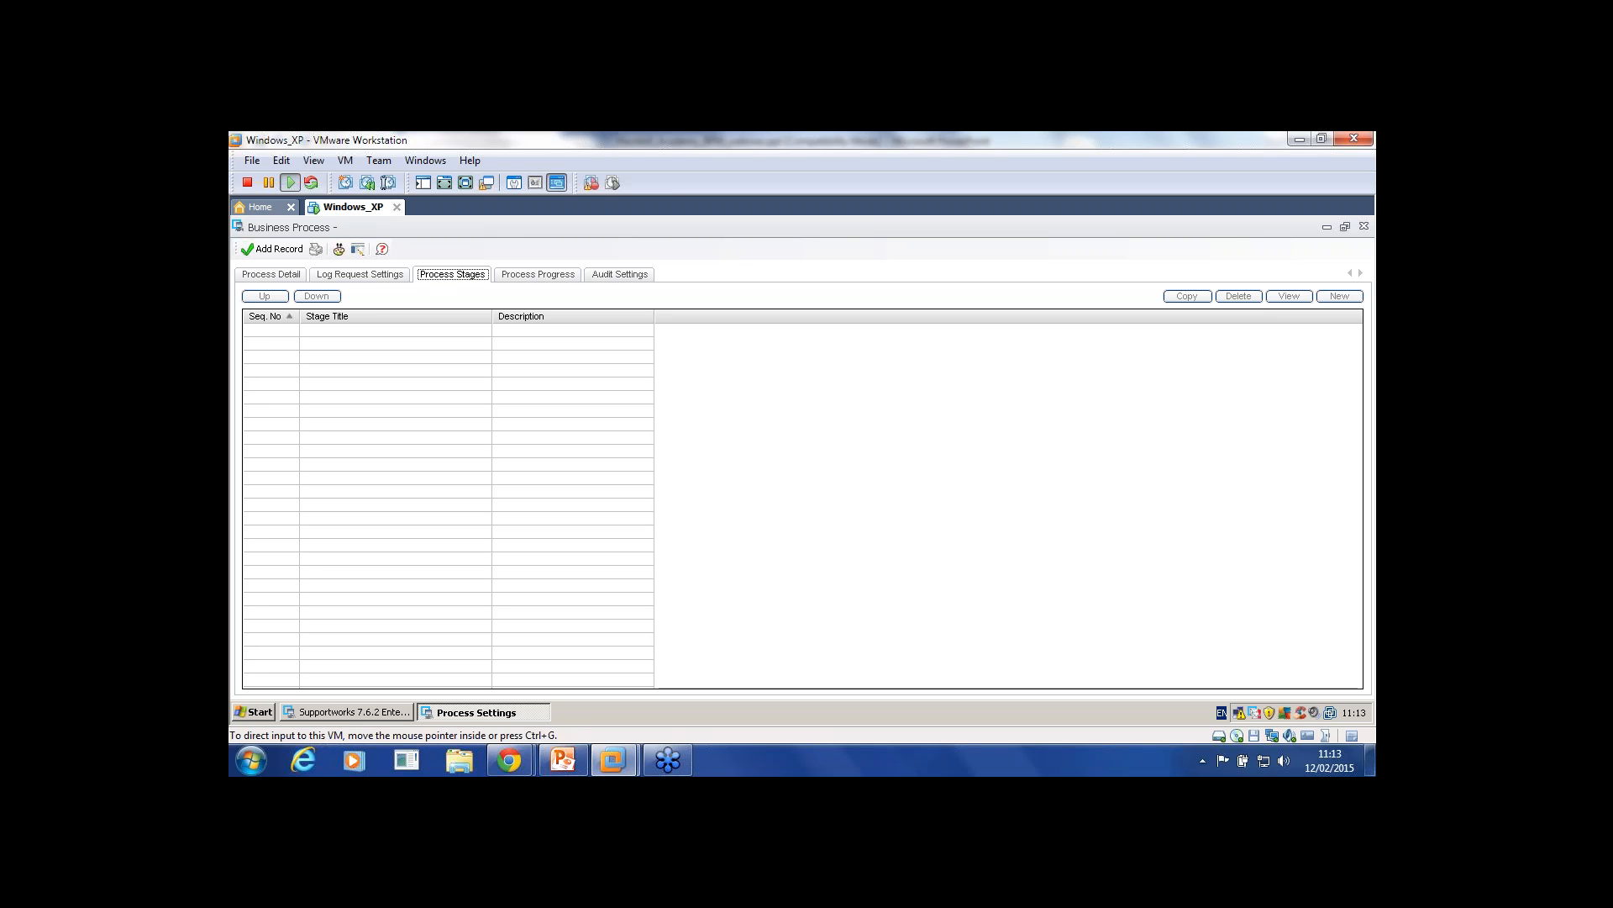
click(1364, 226)
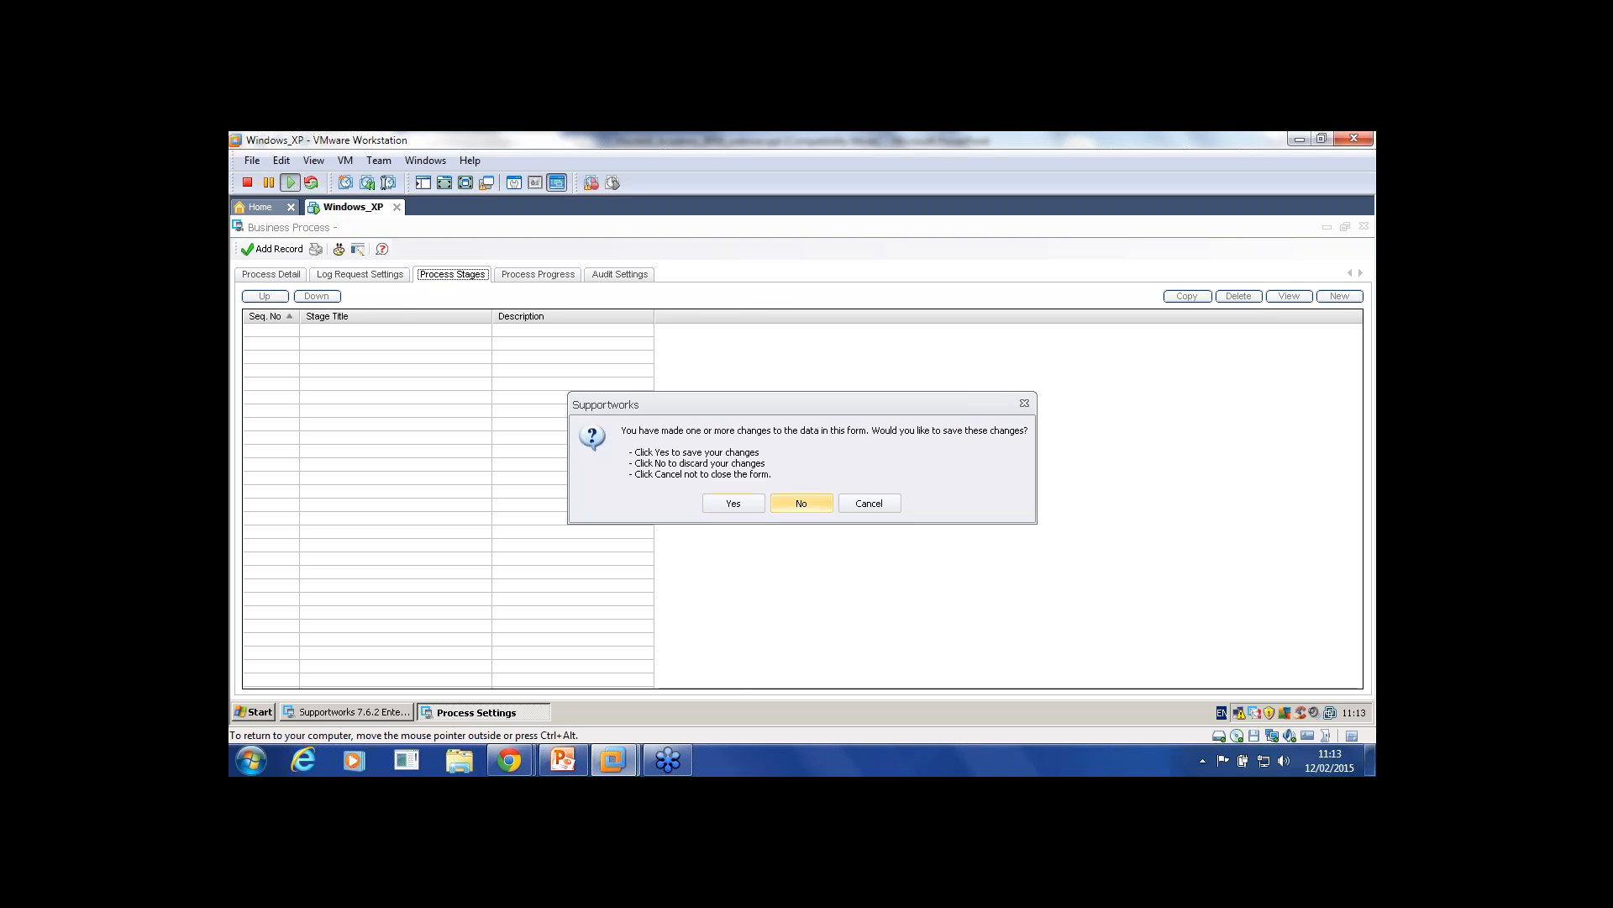
click(801, 502)
double_click(293, 336)
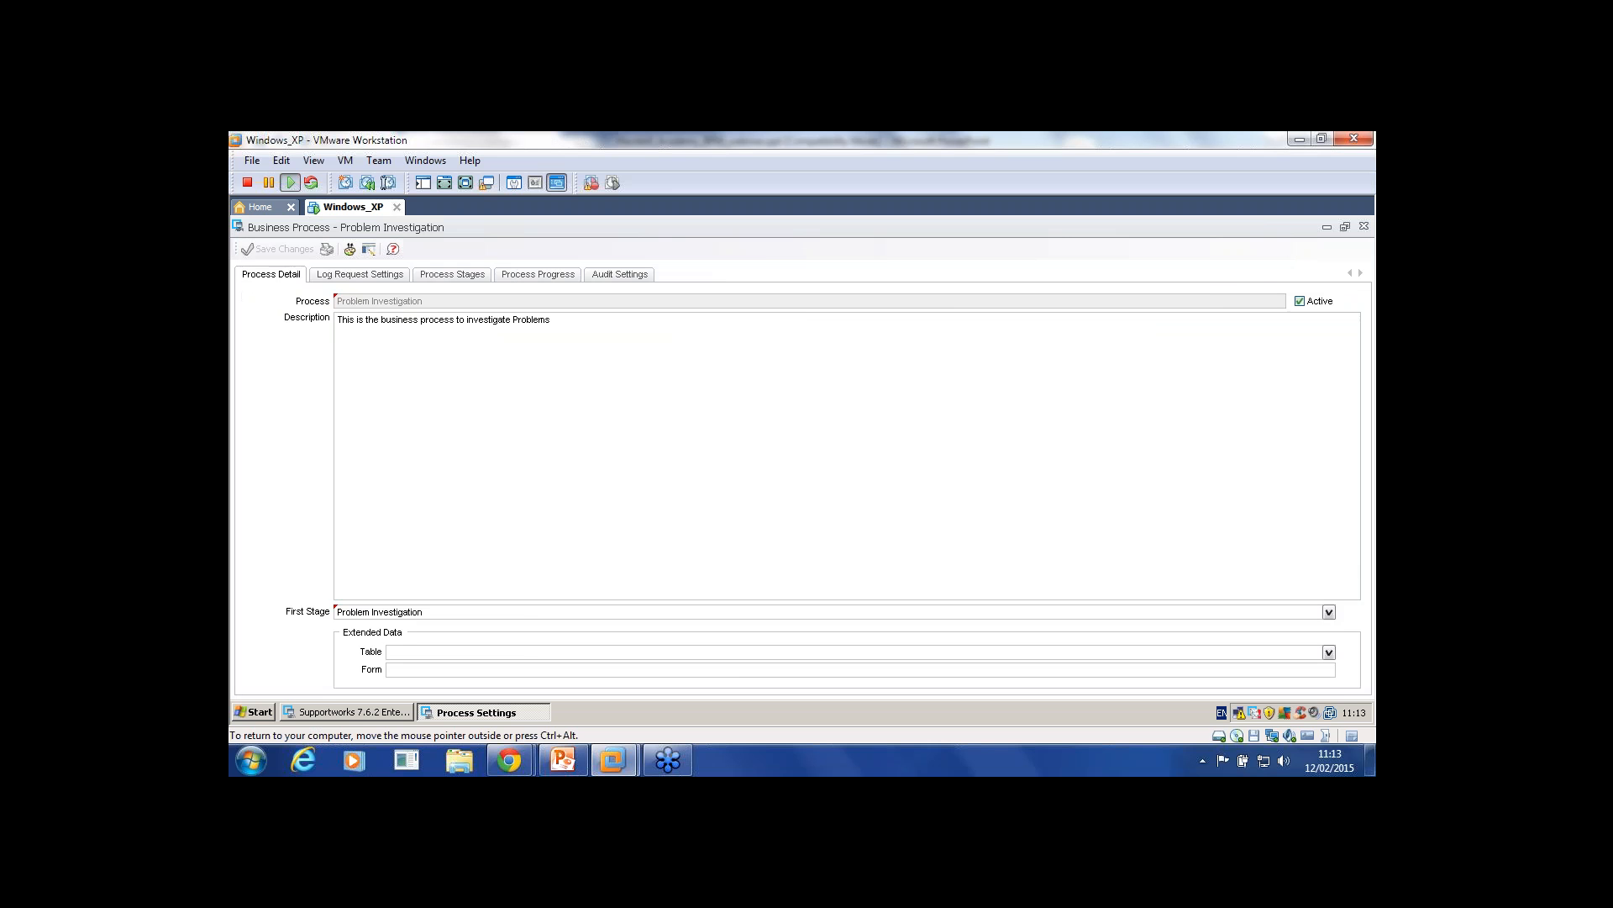
Step: List the Problem Investigation process stages and select stage 1, Problem Investigation
click(452, 275)
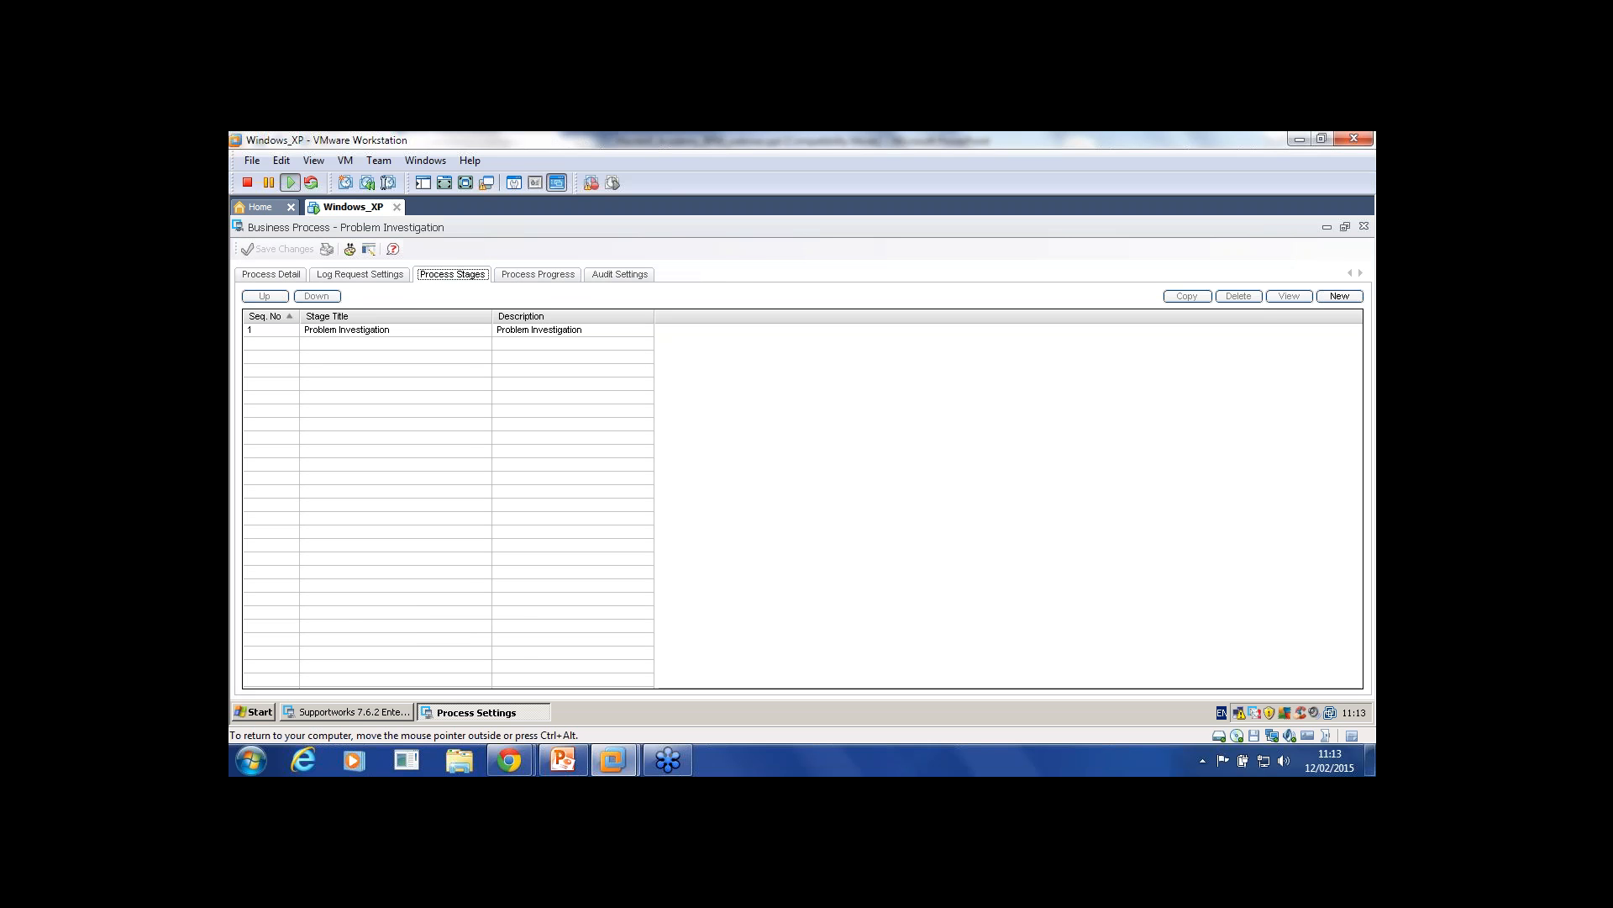
click(346, 331)
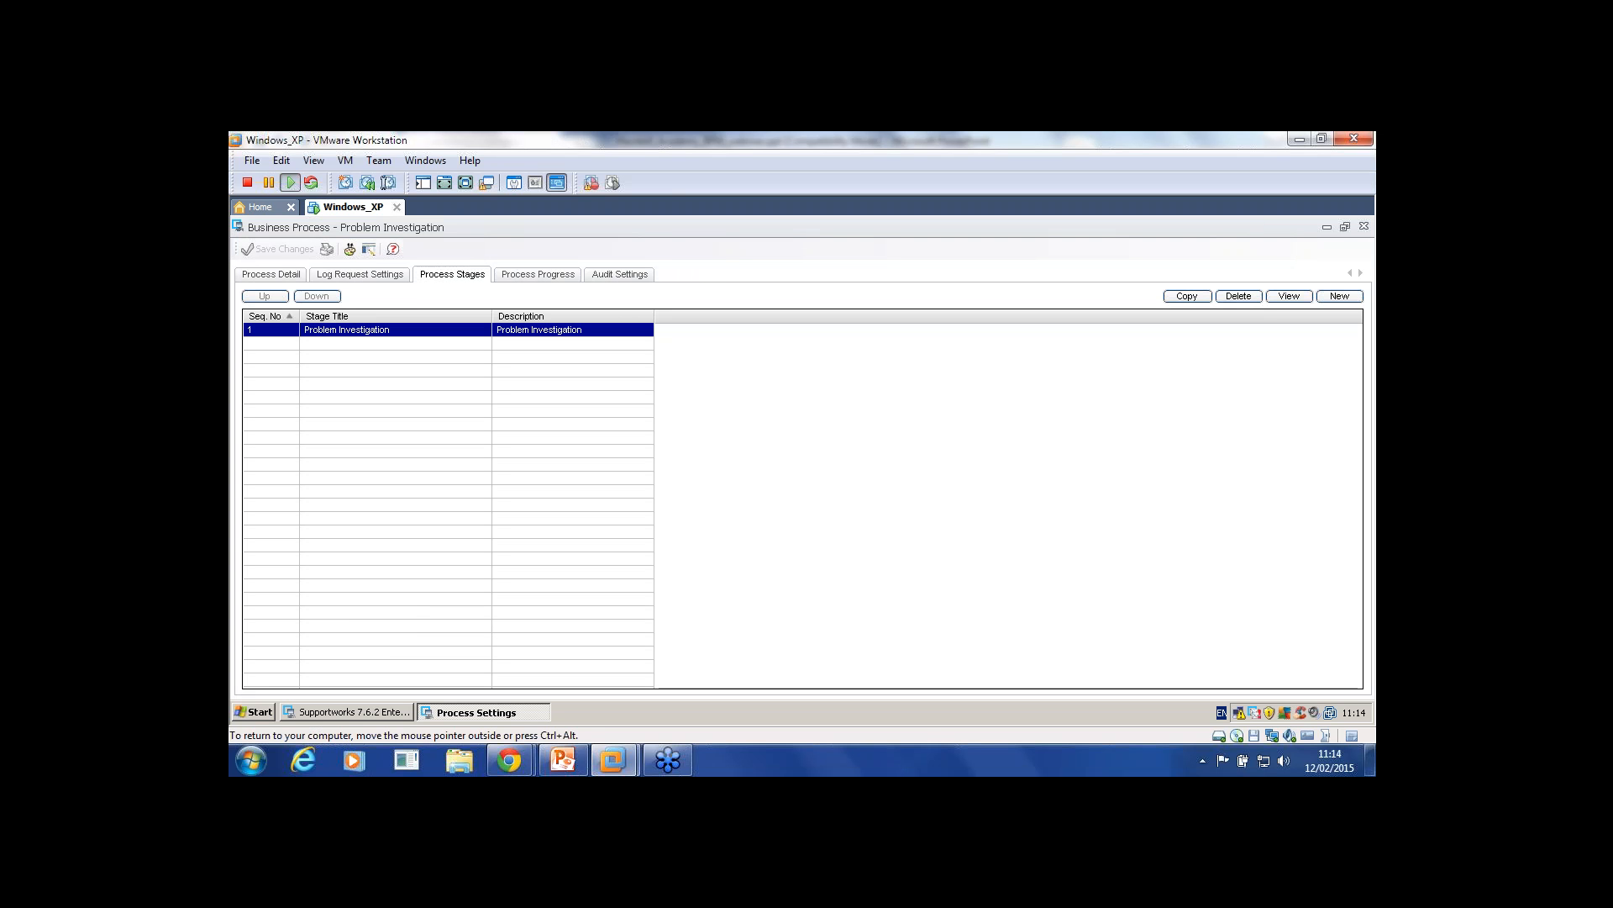
Step: Open the Problem Investigation stage record to check its title and description, then close it
double_click(448, 330)
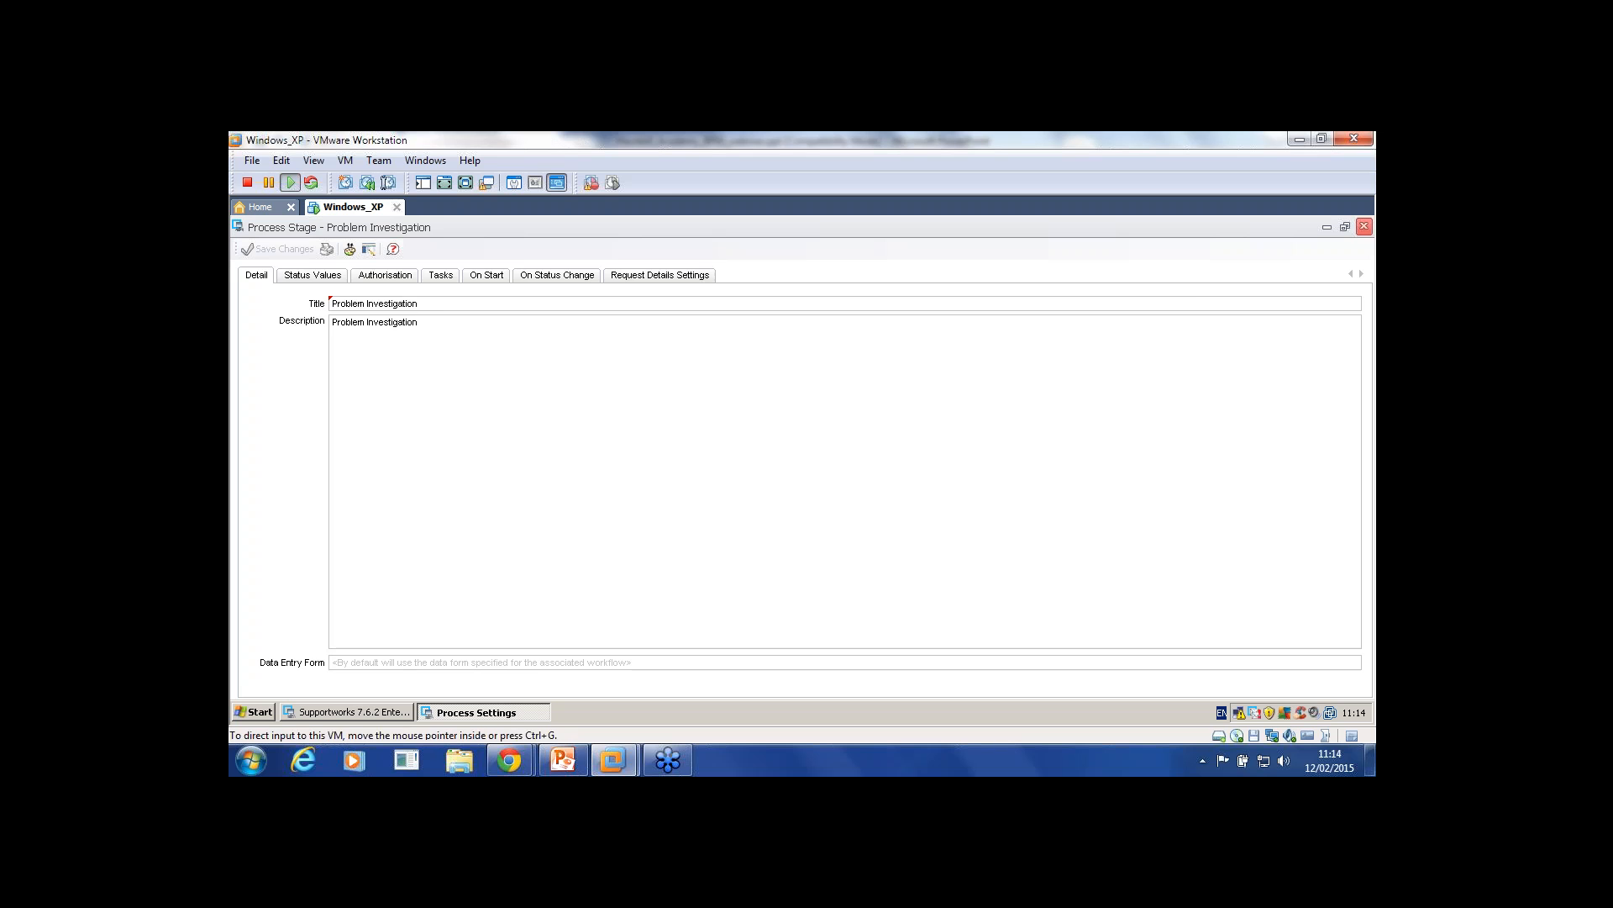
click(1364, 226)
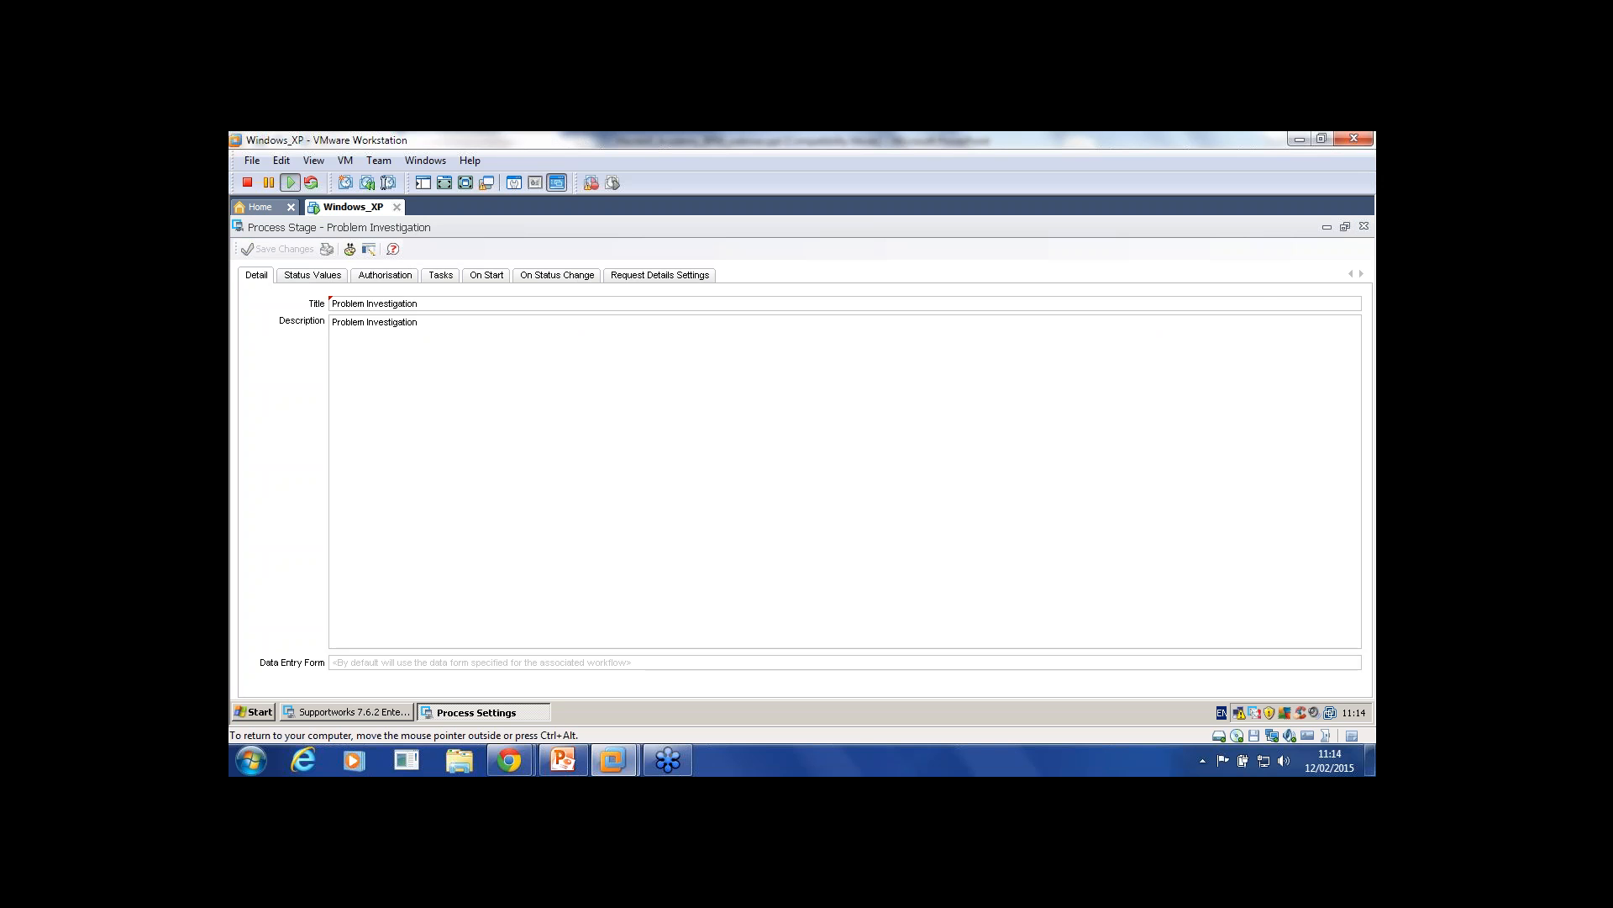
click(1364, 226)
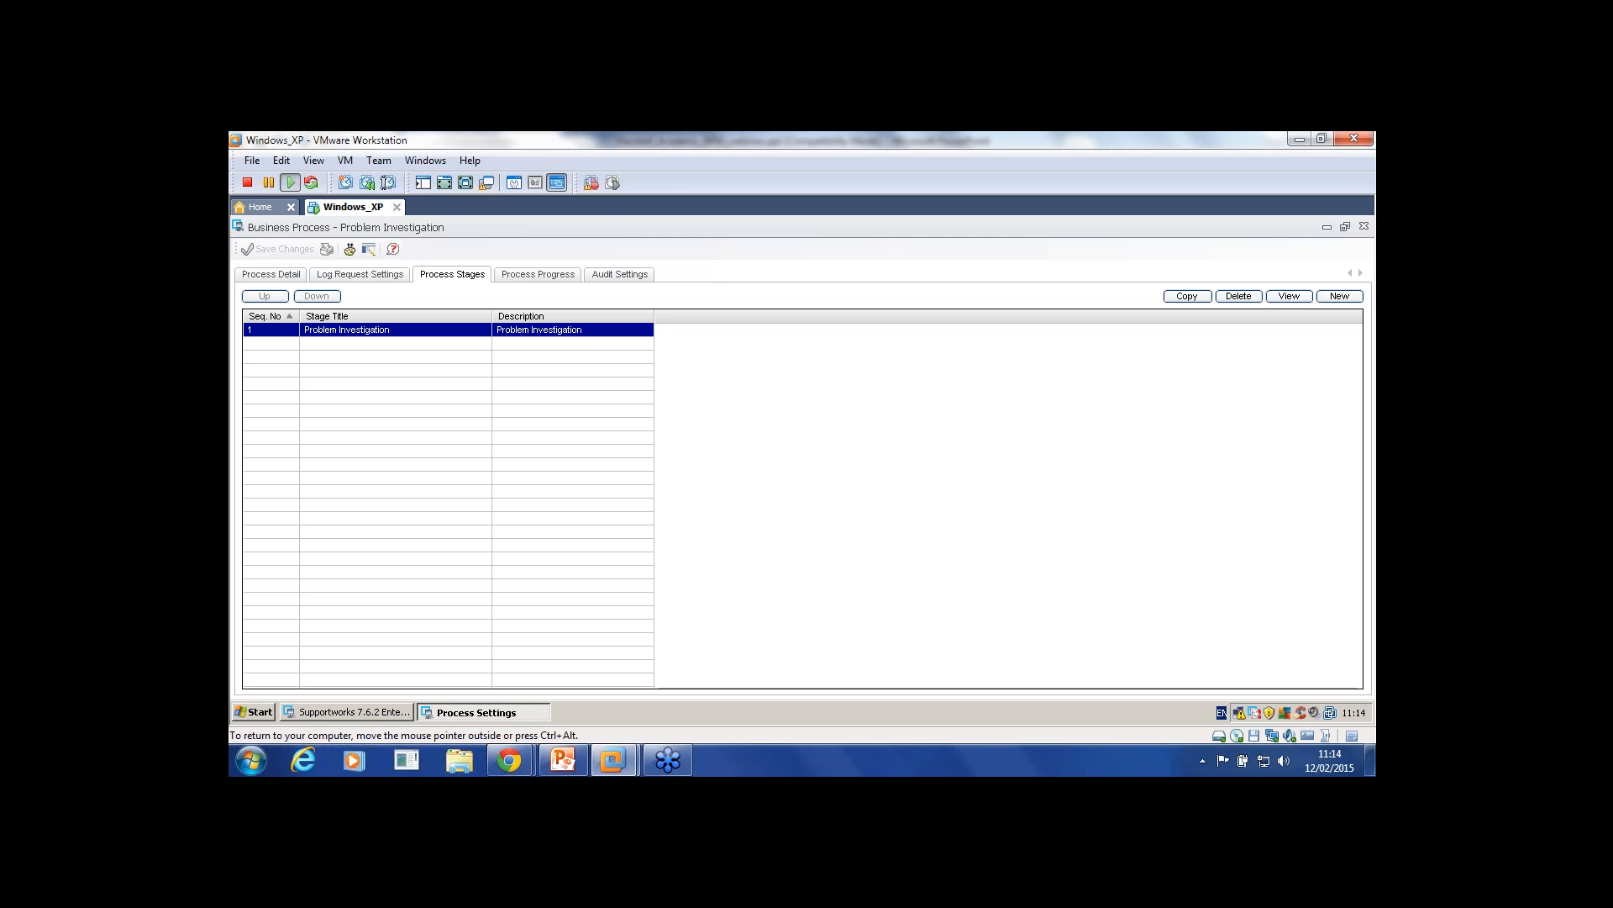
double_click(346, 330)
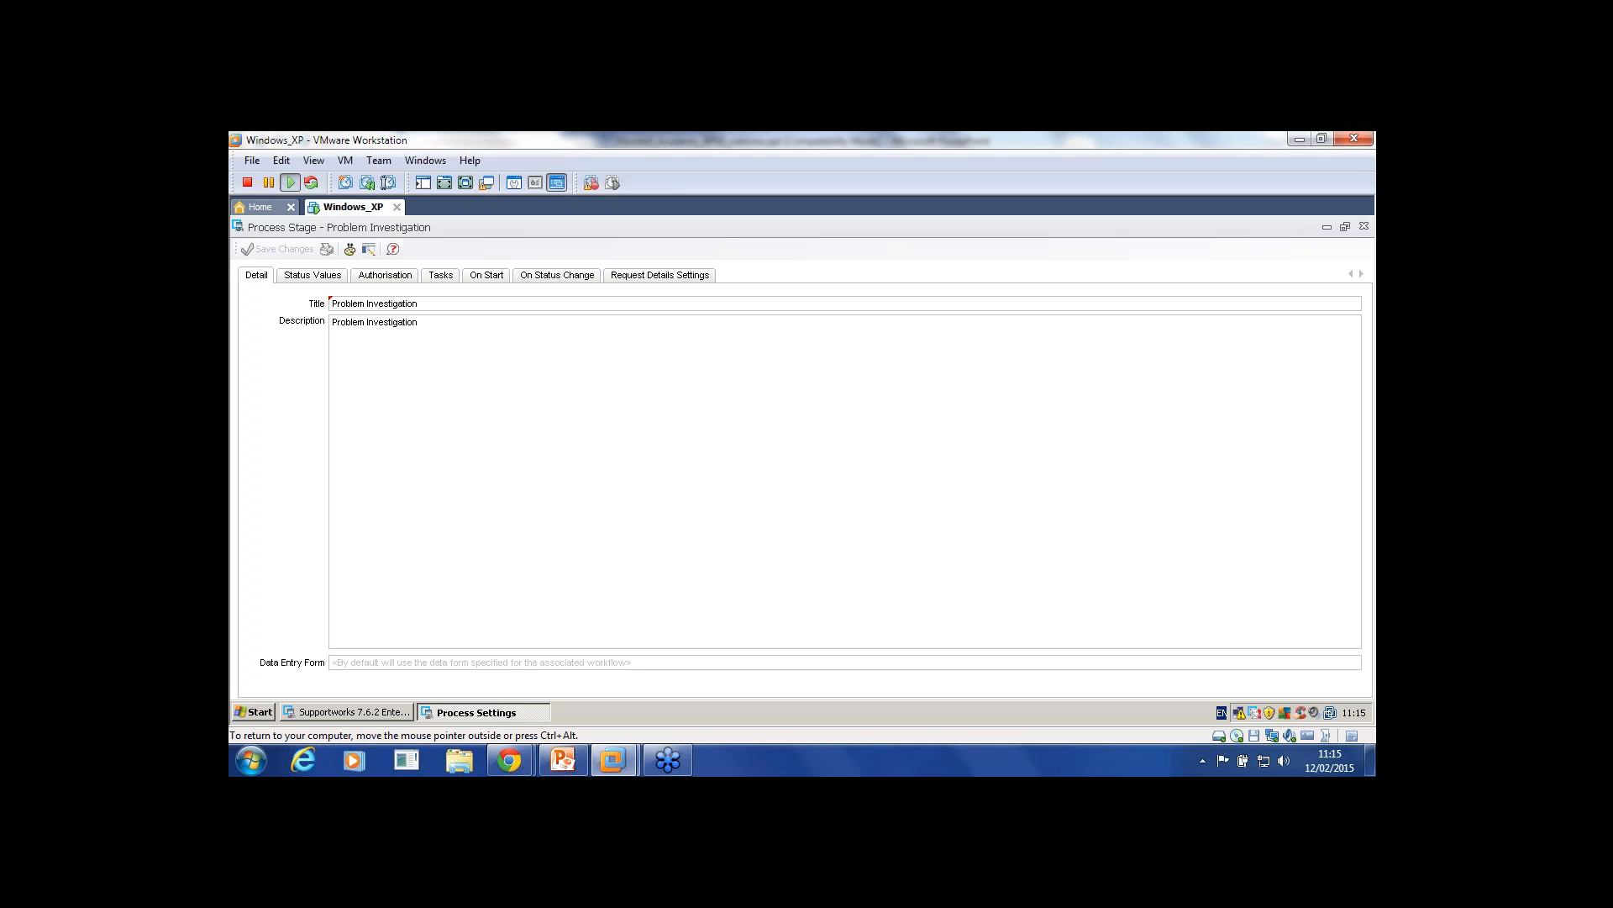
Step: Make the Problem Investigation stage require authorisation
click(385, 275)
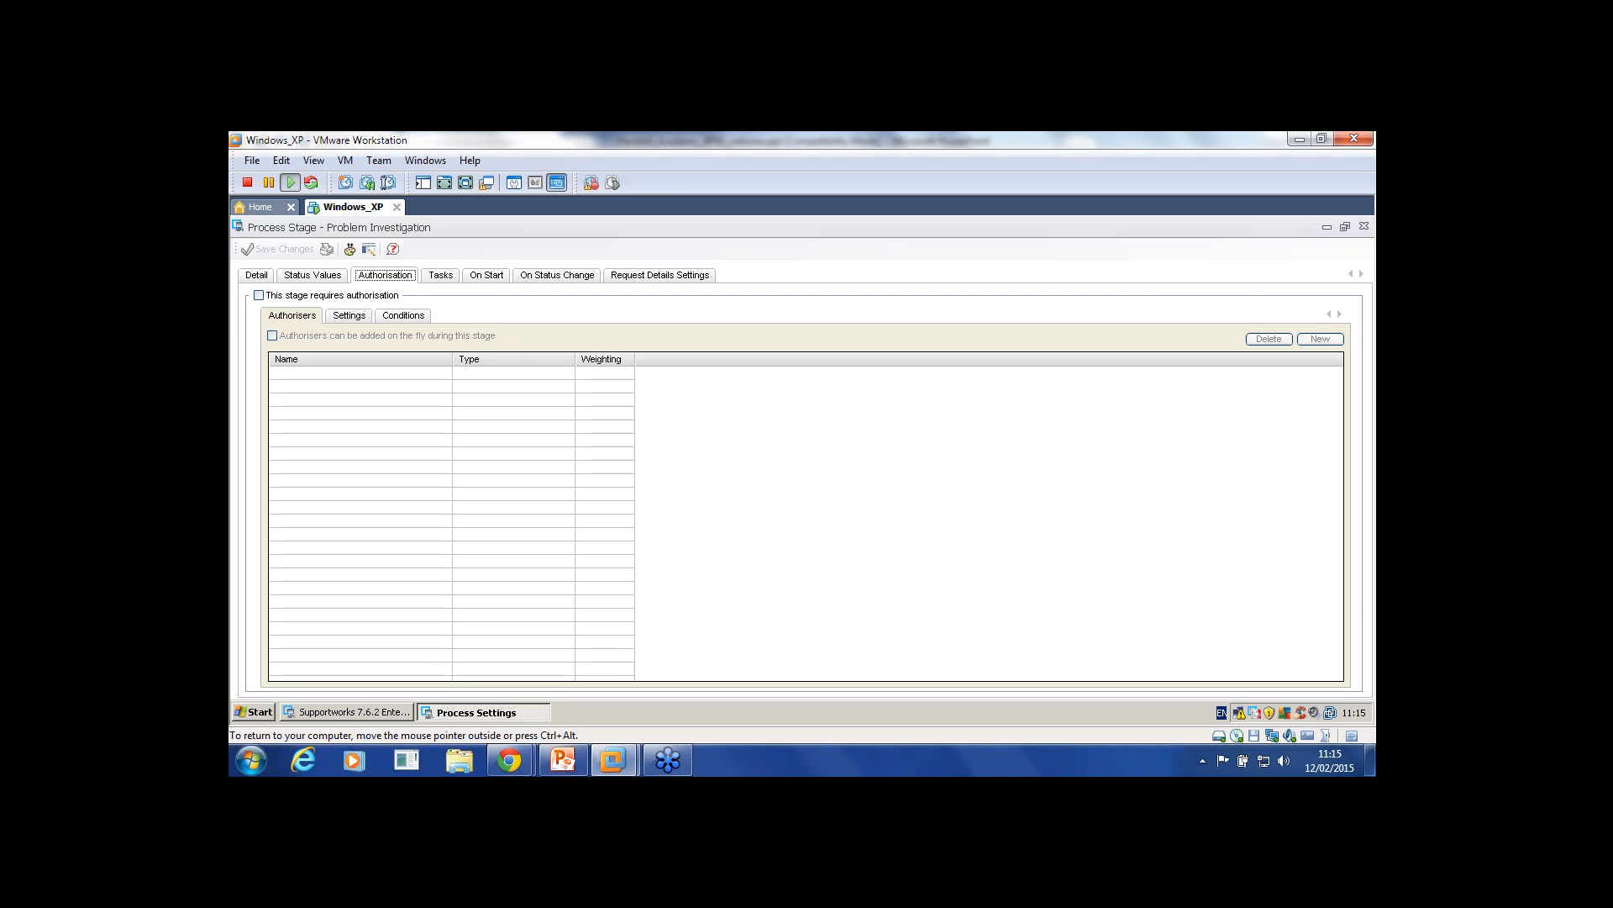
key(Right)
key(Left)
click(259, 295)
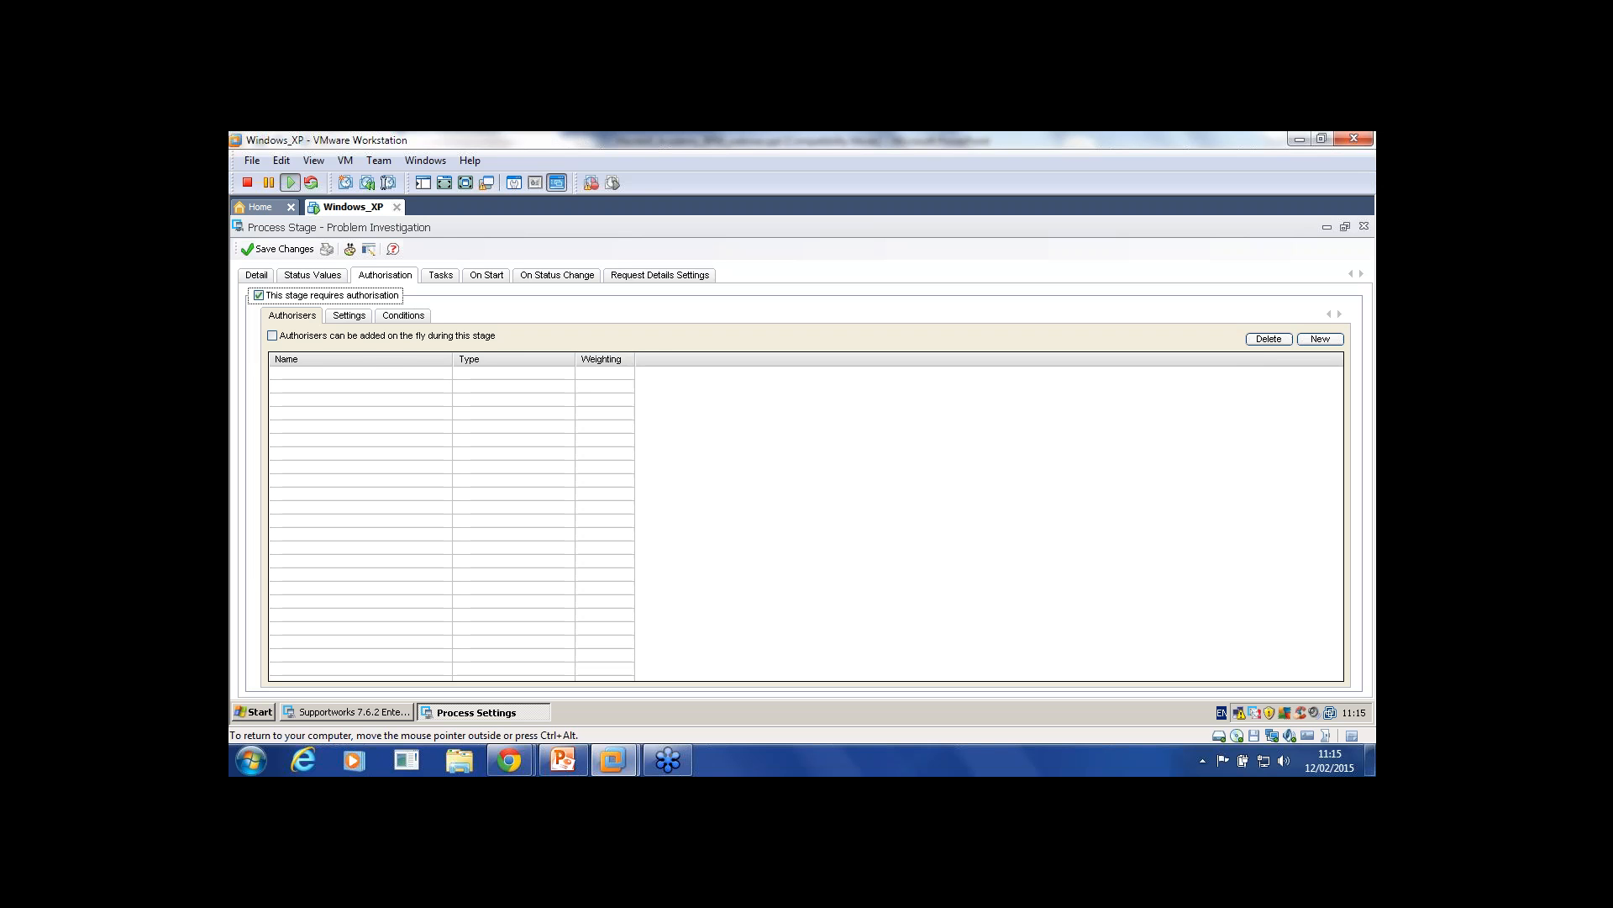
Step: Review the authorisation settings, then start a new Analyst authoriser with weighting 25
click(348, 316)
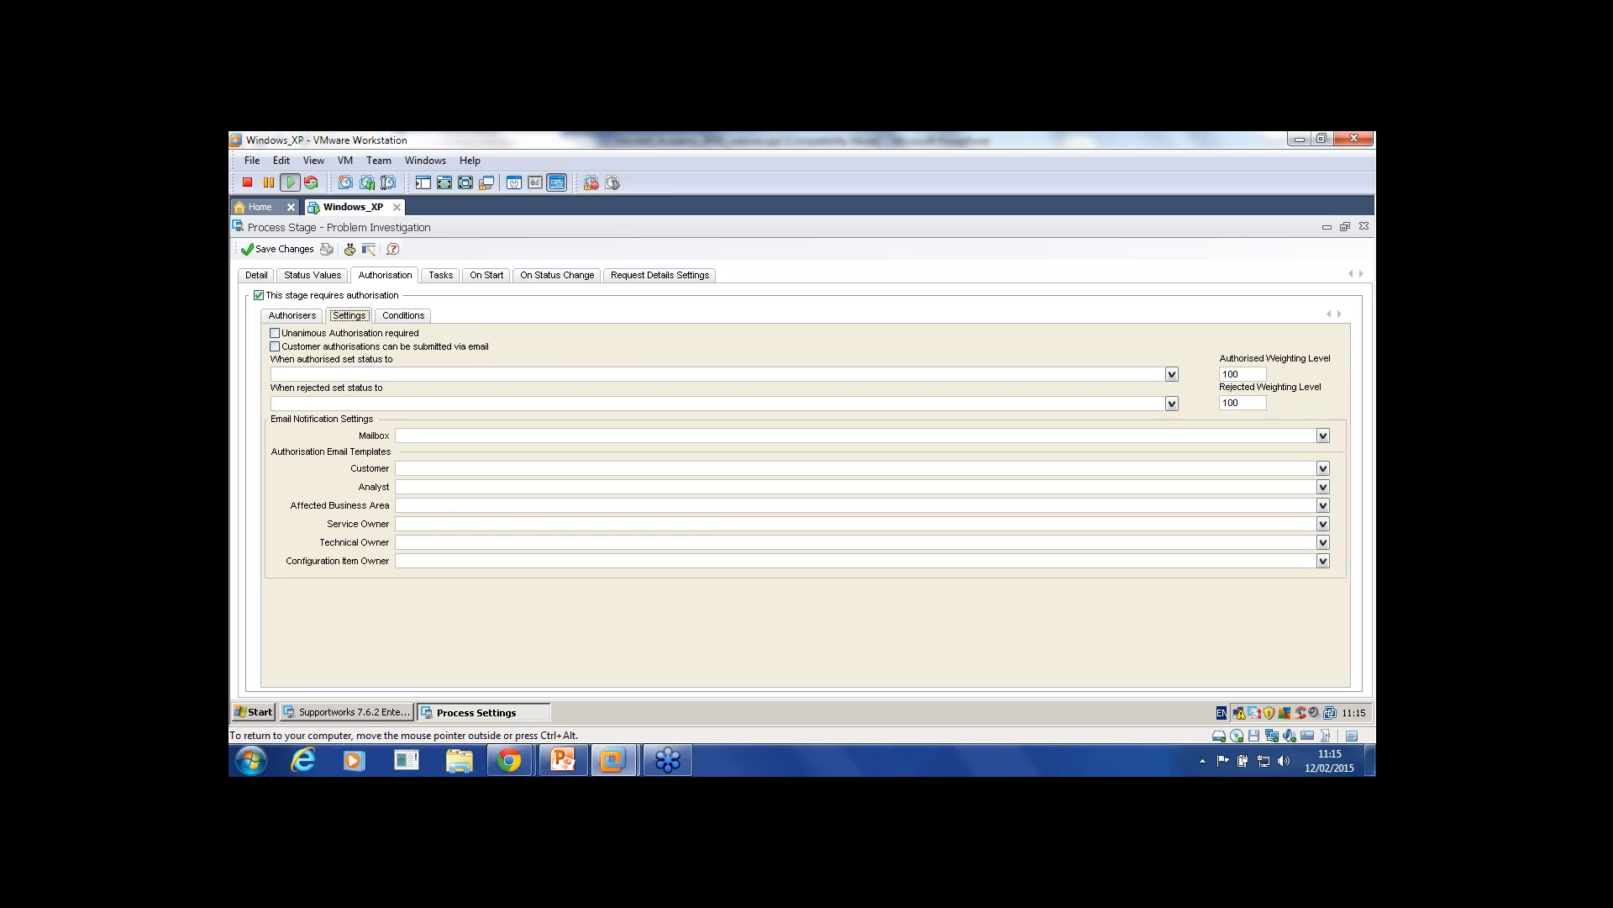
key(Left)
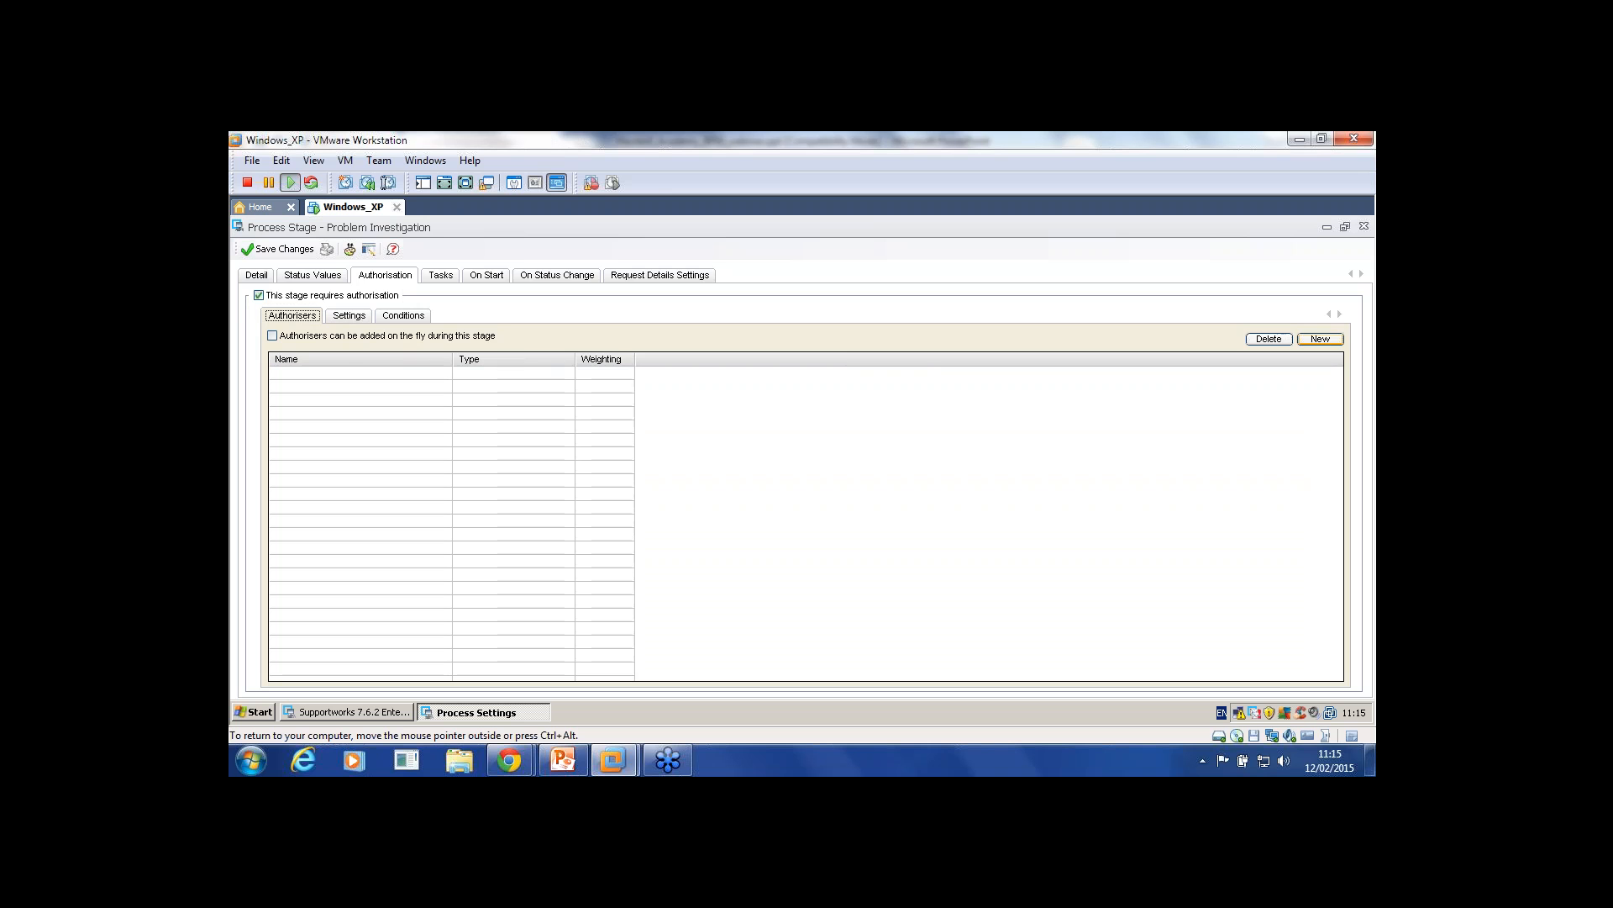
click(1320, 339)
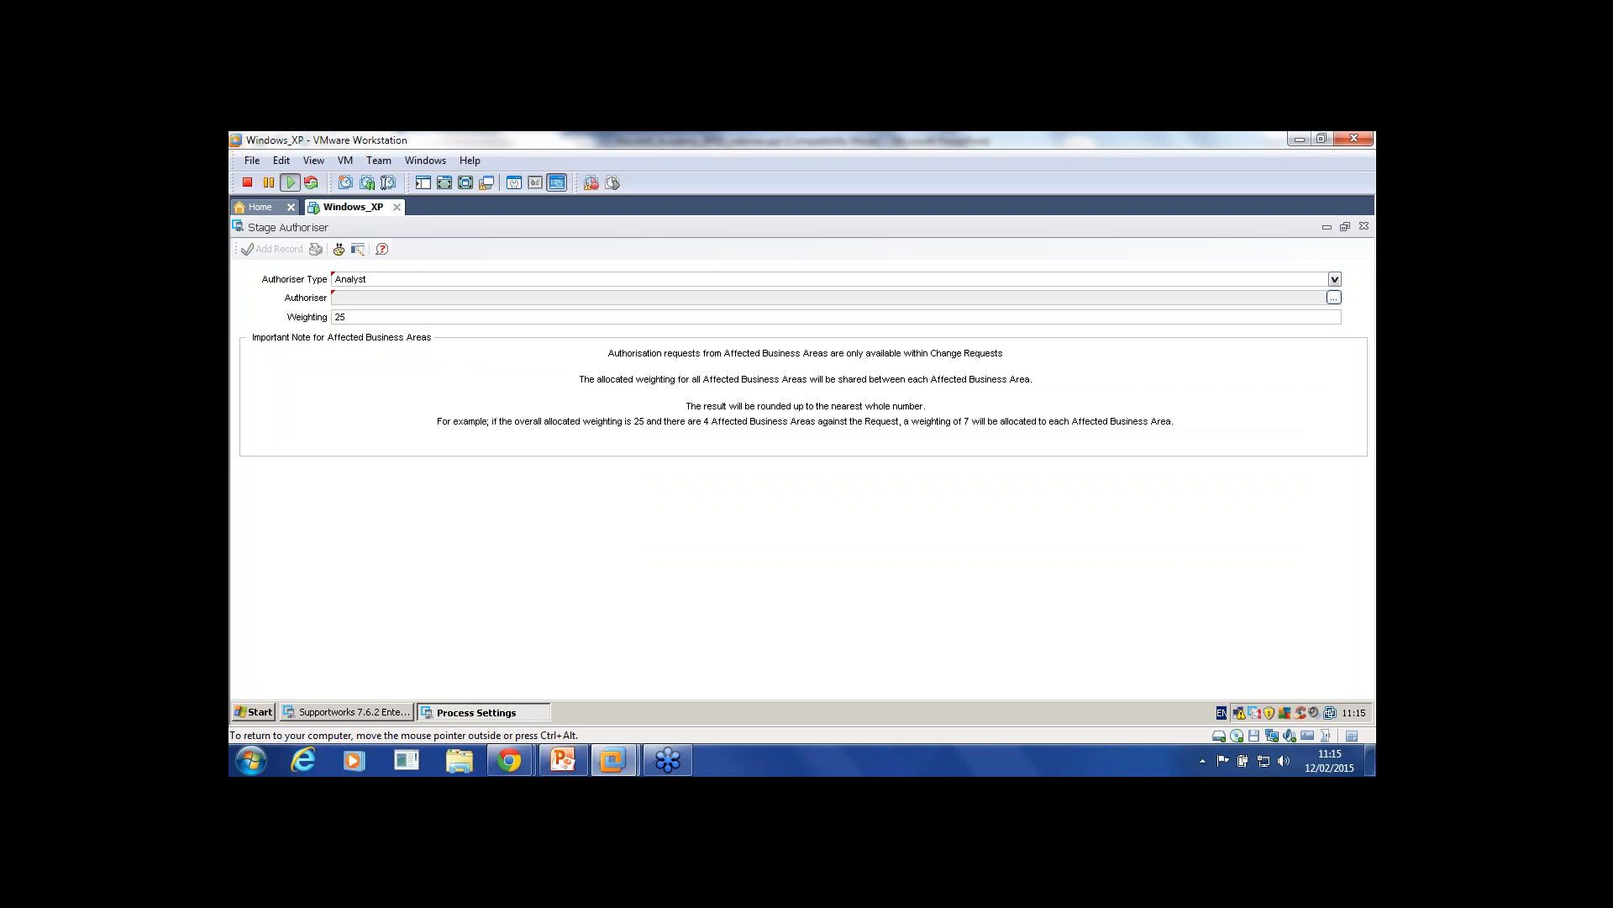
Step: Check the authoriser types, keeping Analyst, then close the new authoriser form without adding it
click(1335, 279)
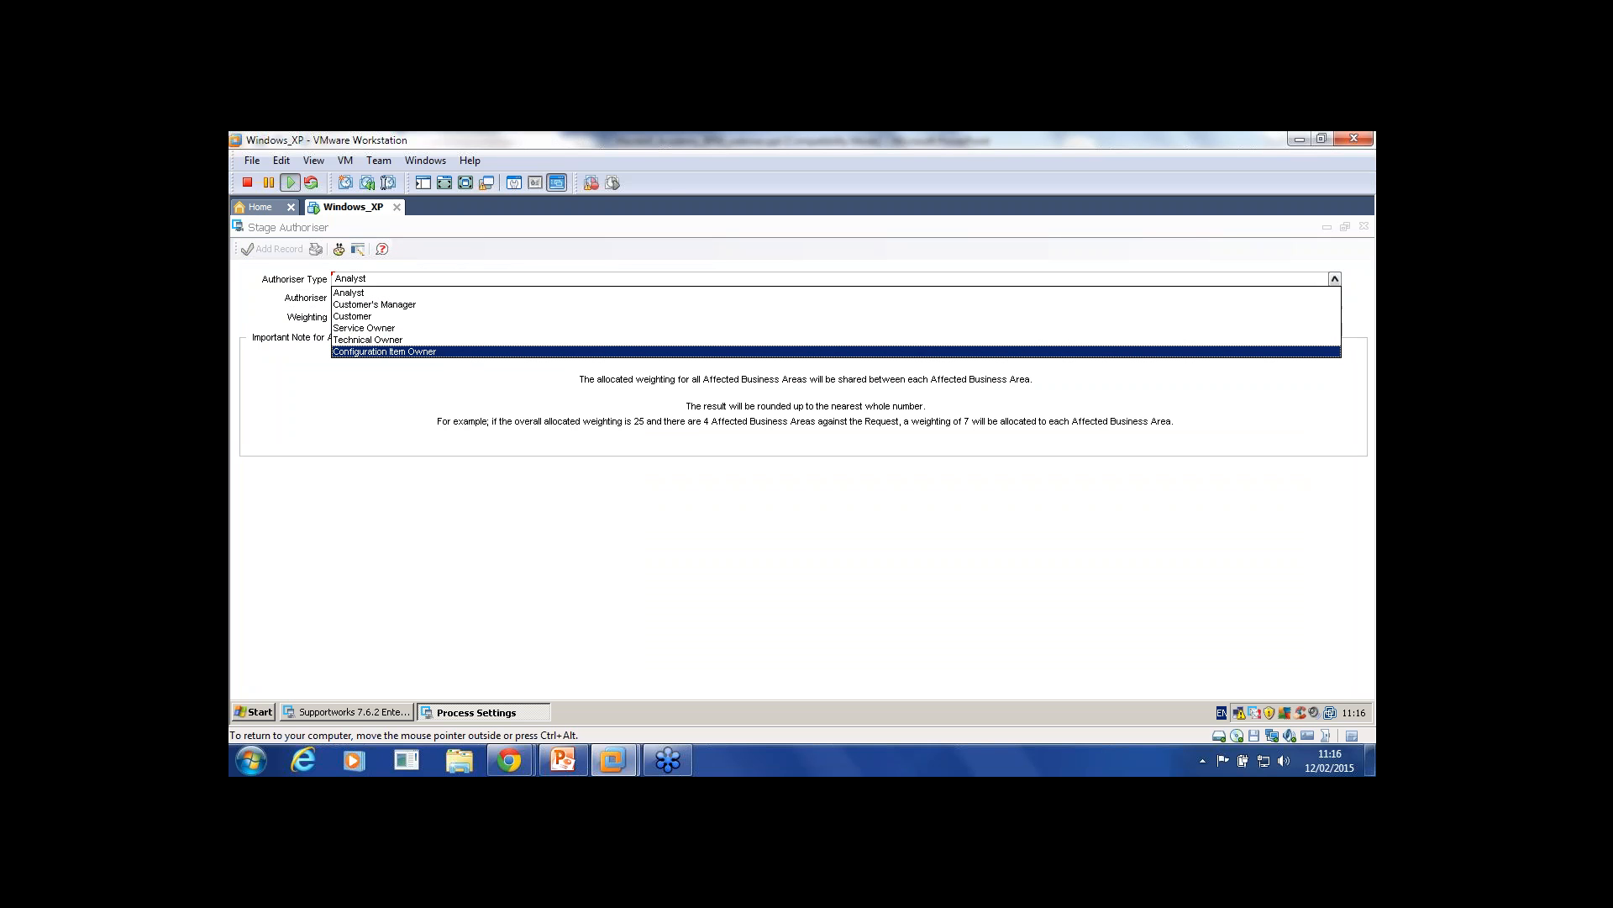
key(Escape)
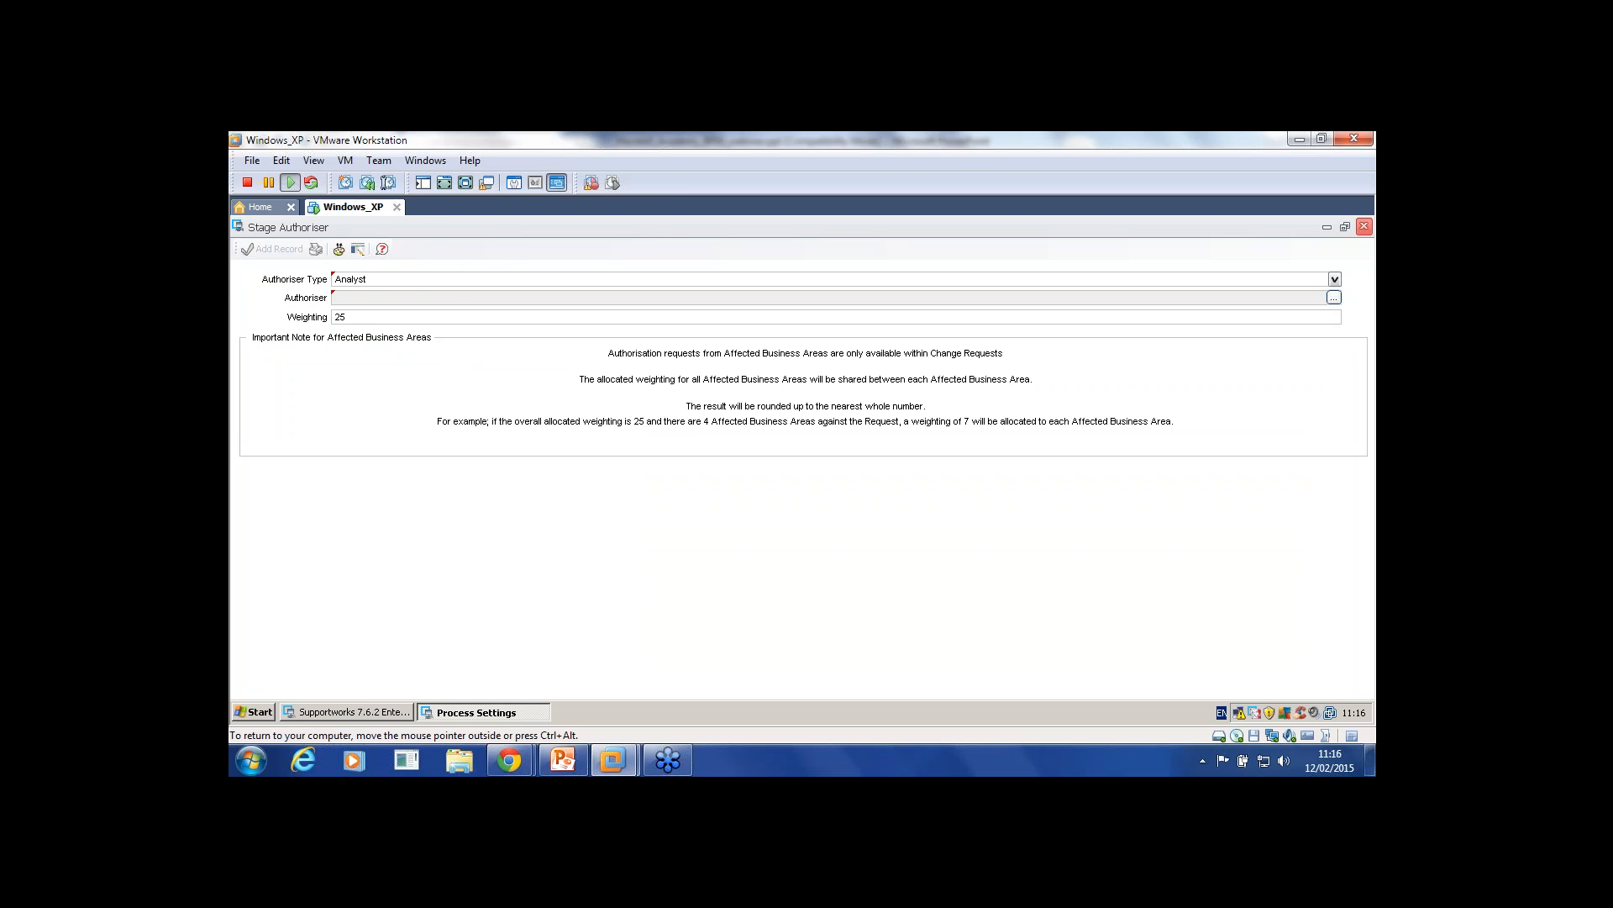
click(1364, 227)
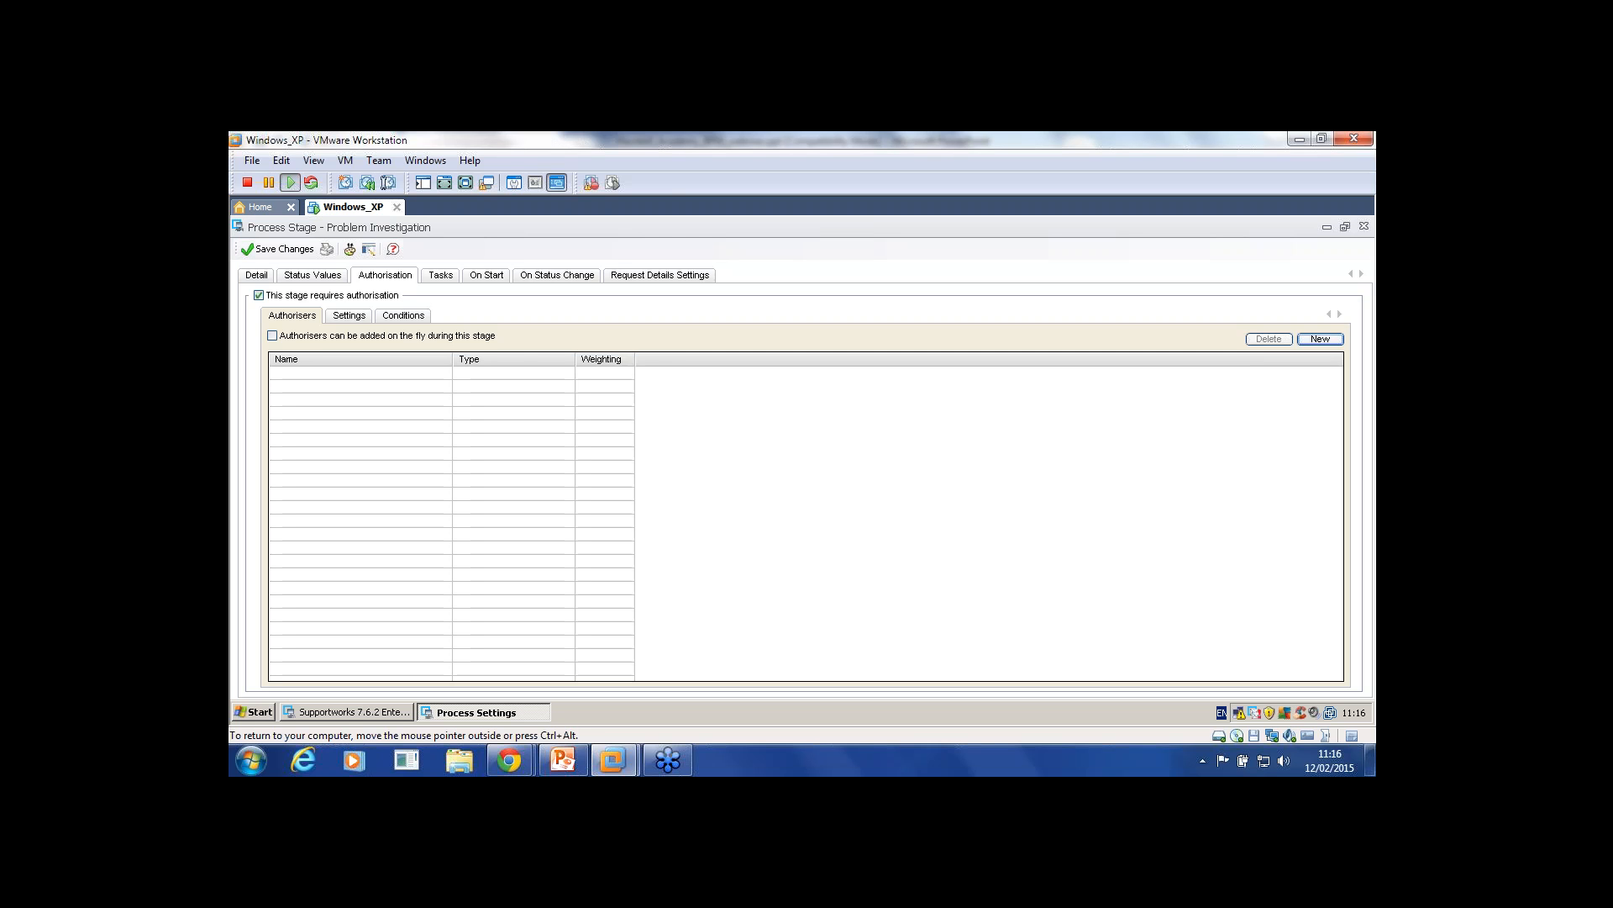
Step: Allow authorisers to be added on the fly and show the weighting levels and email templates
click(272, 336)
click(349, 315)
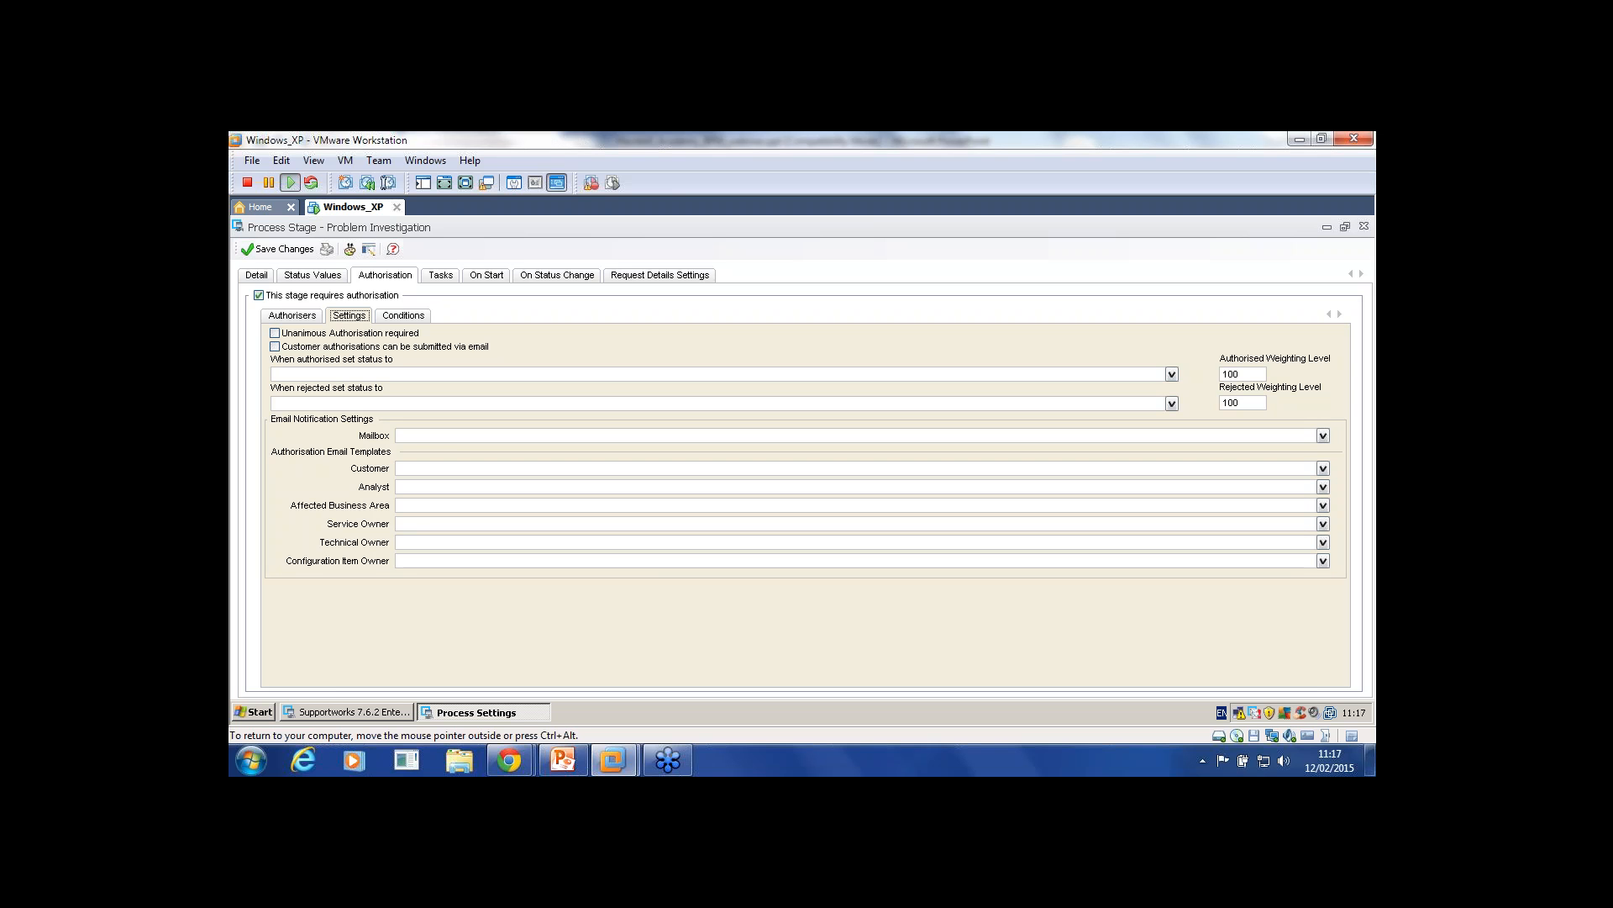
Step: Check the customer template, authorised-status and rejected-status dropdowns, which are all empty
click(1323, 468)
click(1323, 469)
click(1172, 375)
click(1171, 375)
click(1172, 403)
click(1171, 403)
Step: Glance at On Start and On Status Change, review the weighting levels, then return to Authorisers
click(487, 275)
click(557, 276)
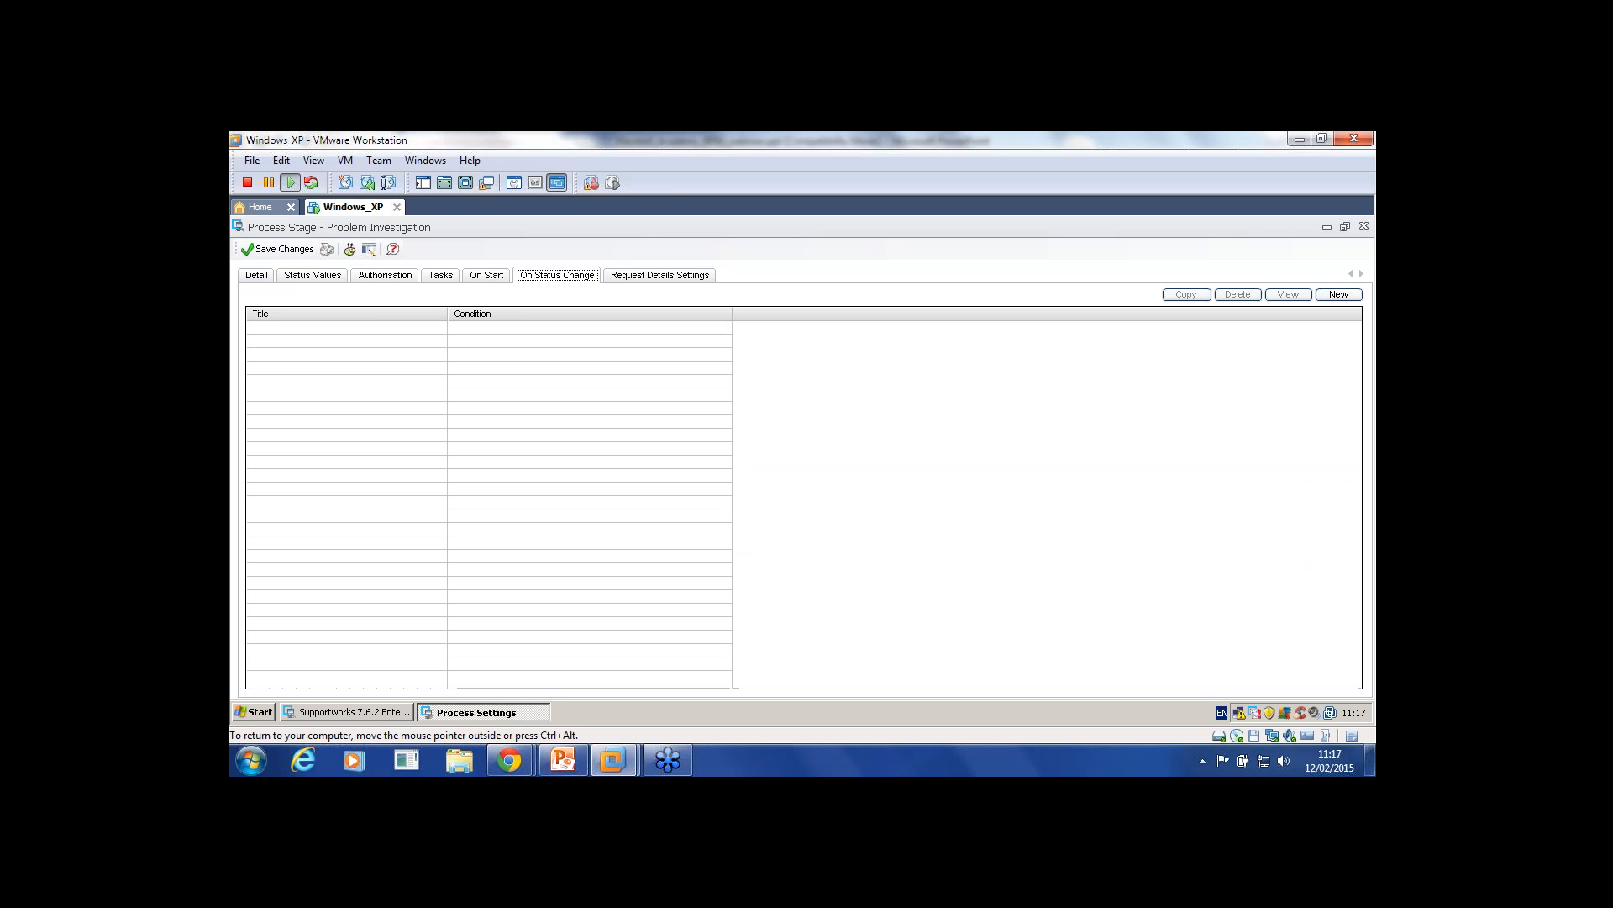
click(385, 276)
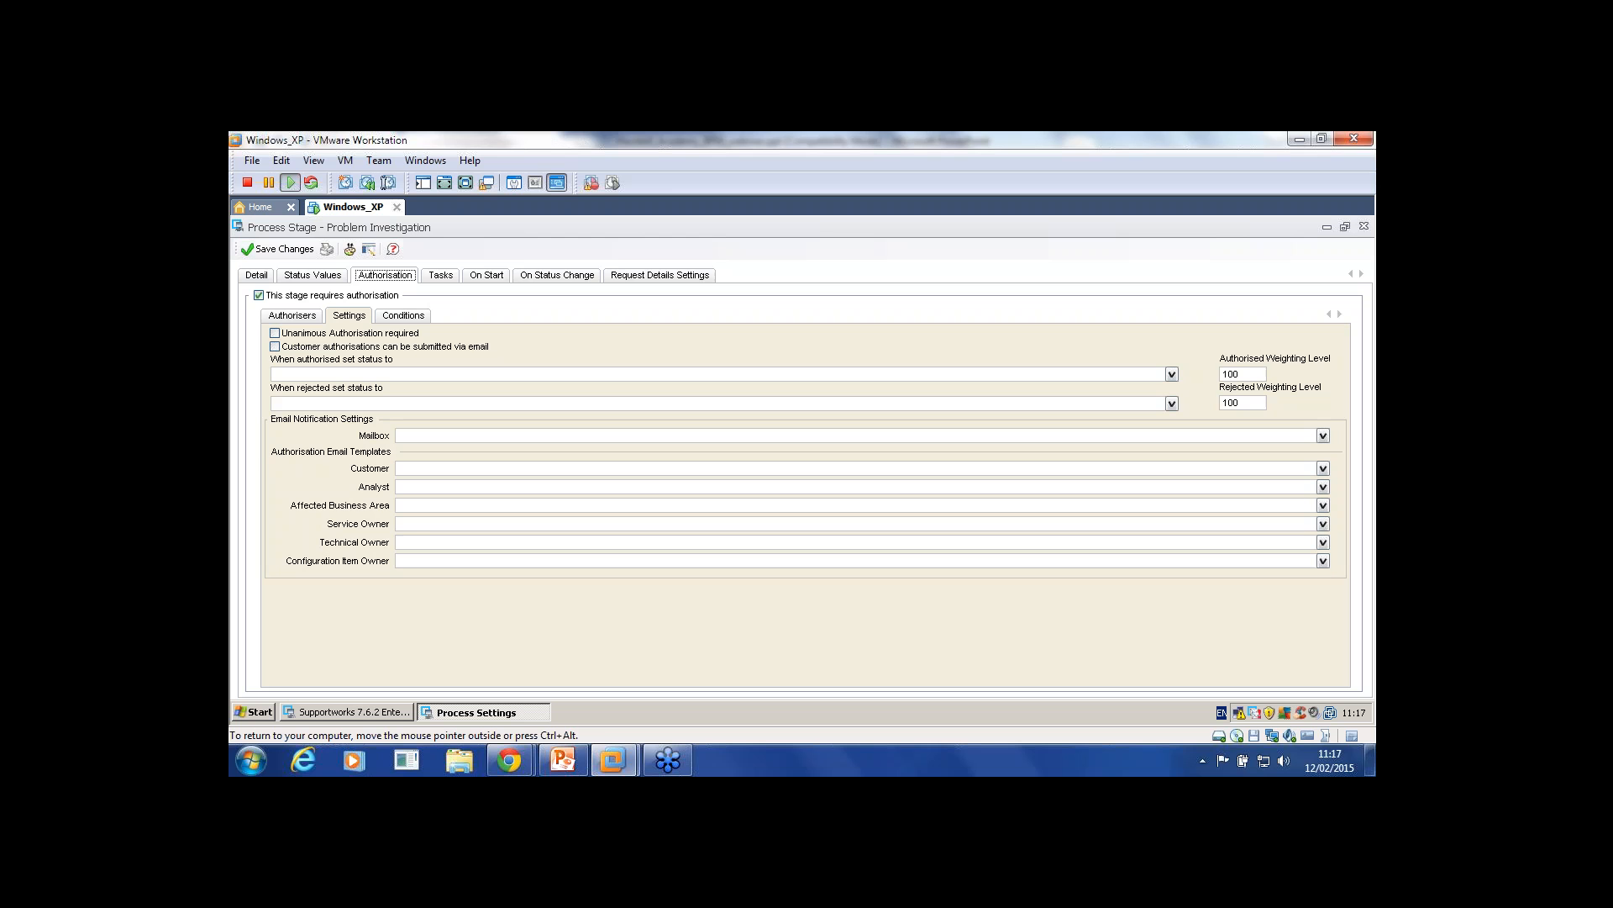
double_click(1231, 374)
key(Tab)
key(shift+Tab)
click(293, 316)
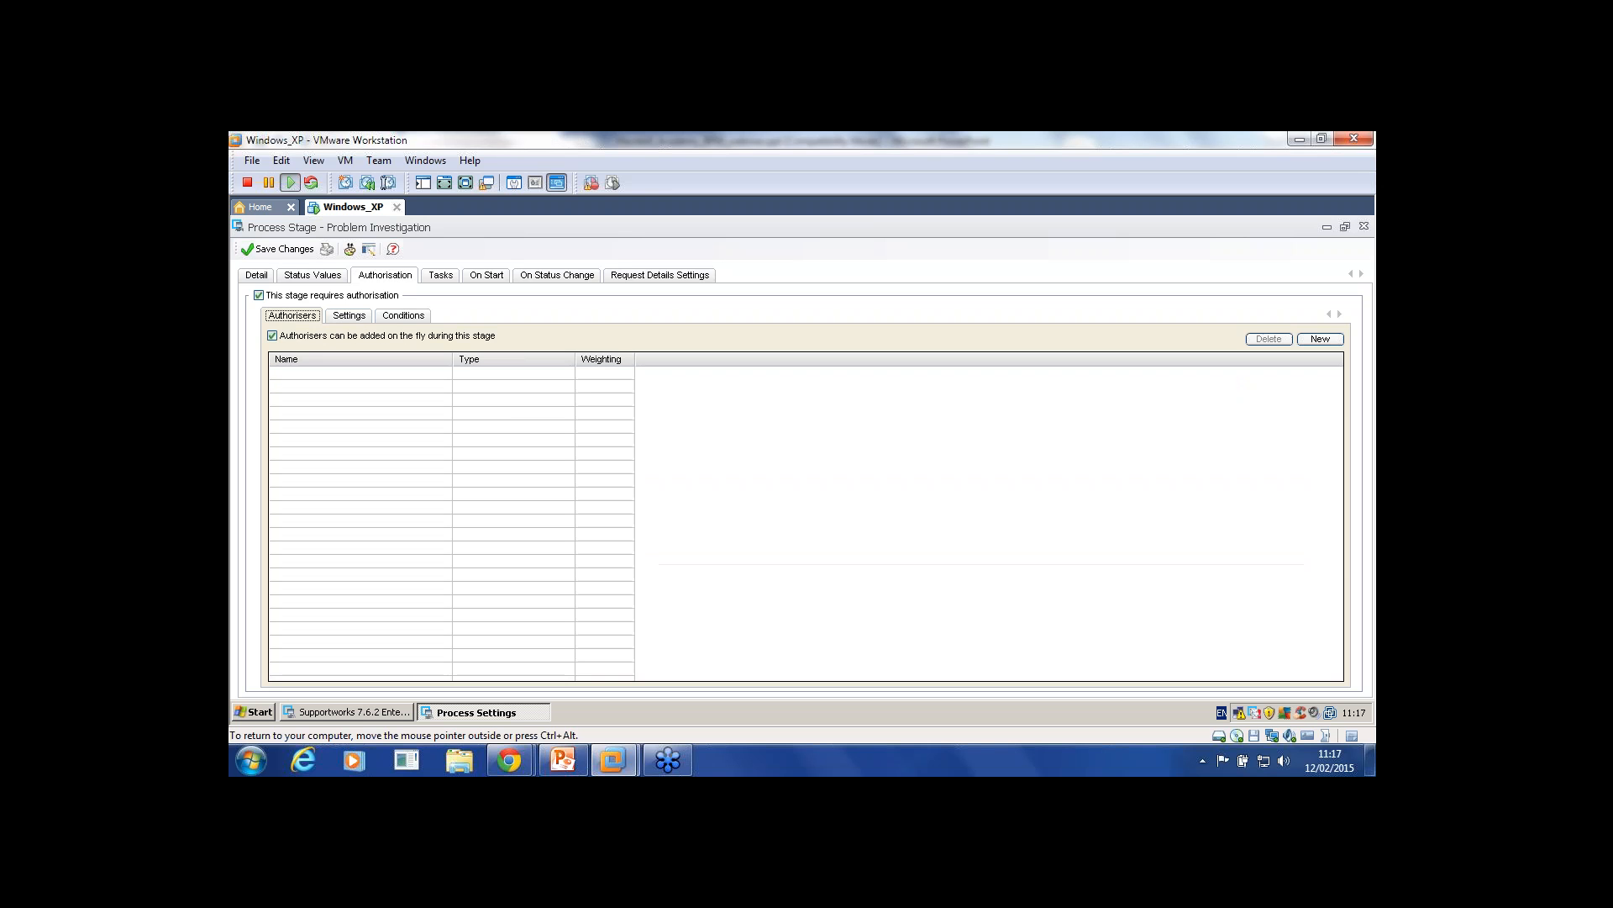
Step: Add Administrator as an Analyst authoriser on the stage with weighting 25
click(1321, 339)
click(1334, 298)
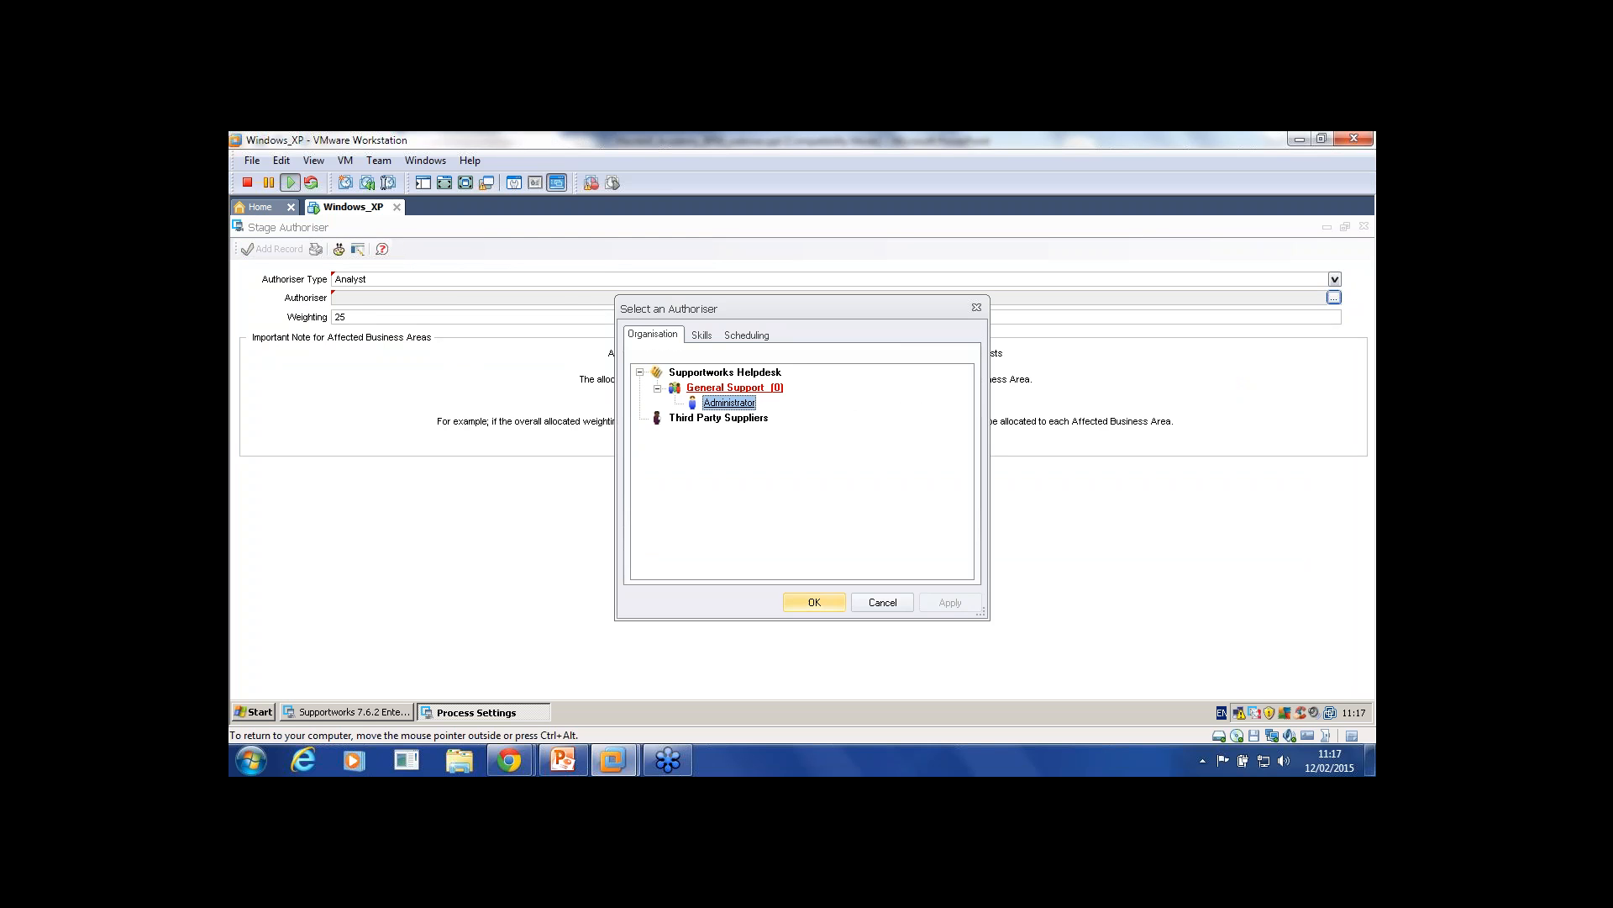
key(Return)
key(Tab)
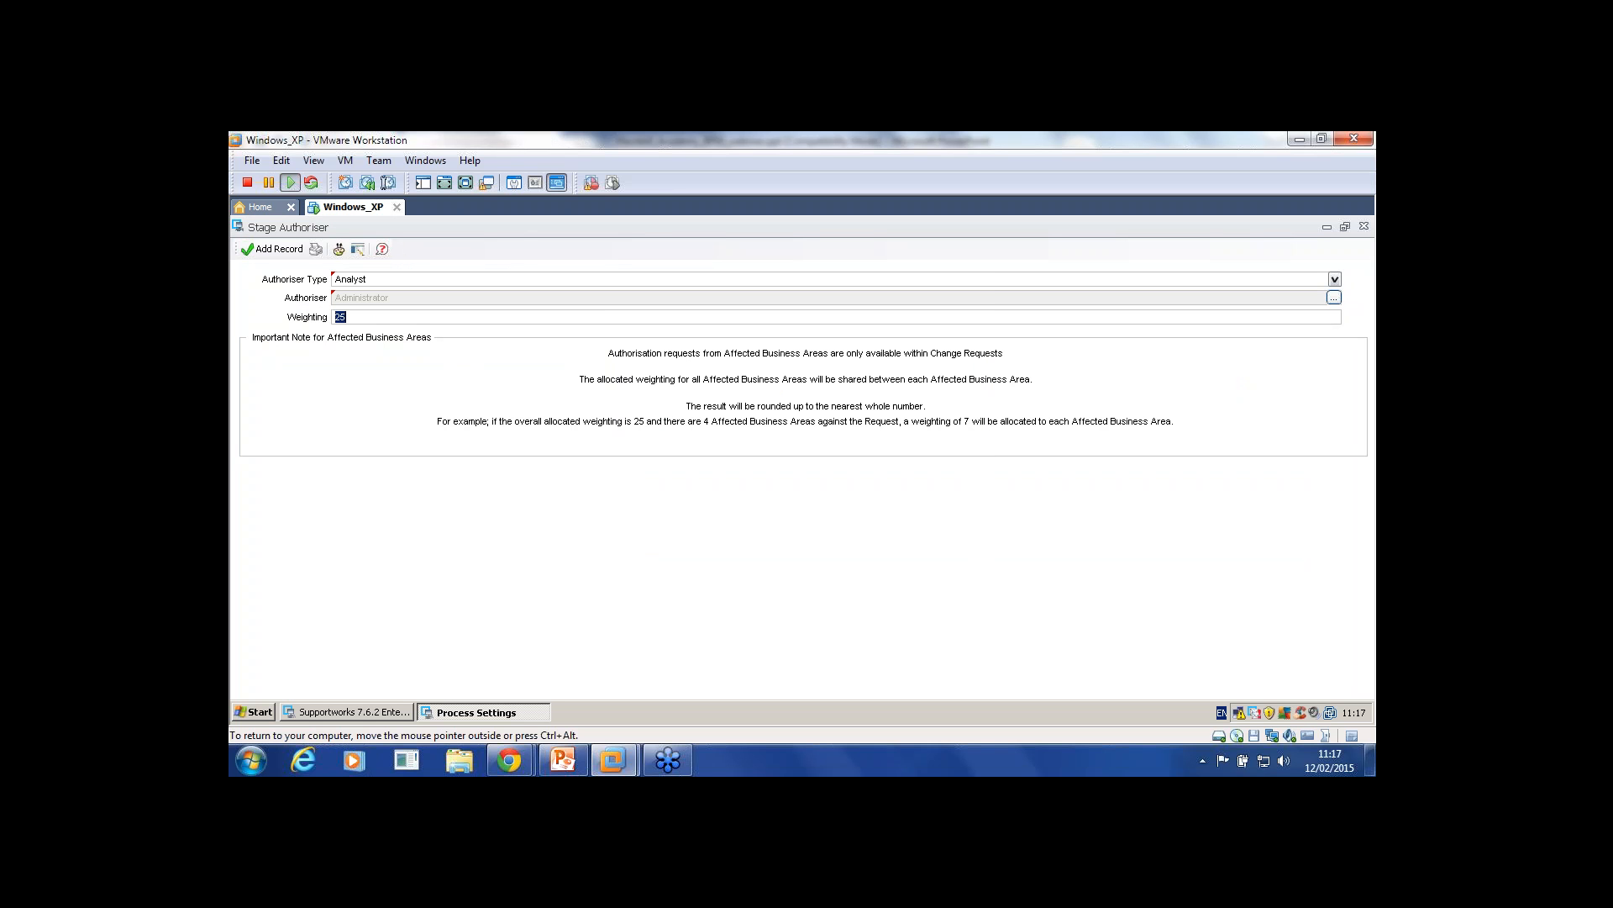
key(Return)
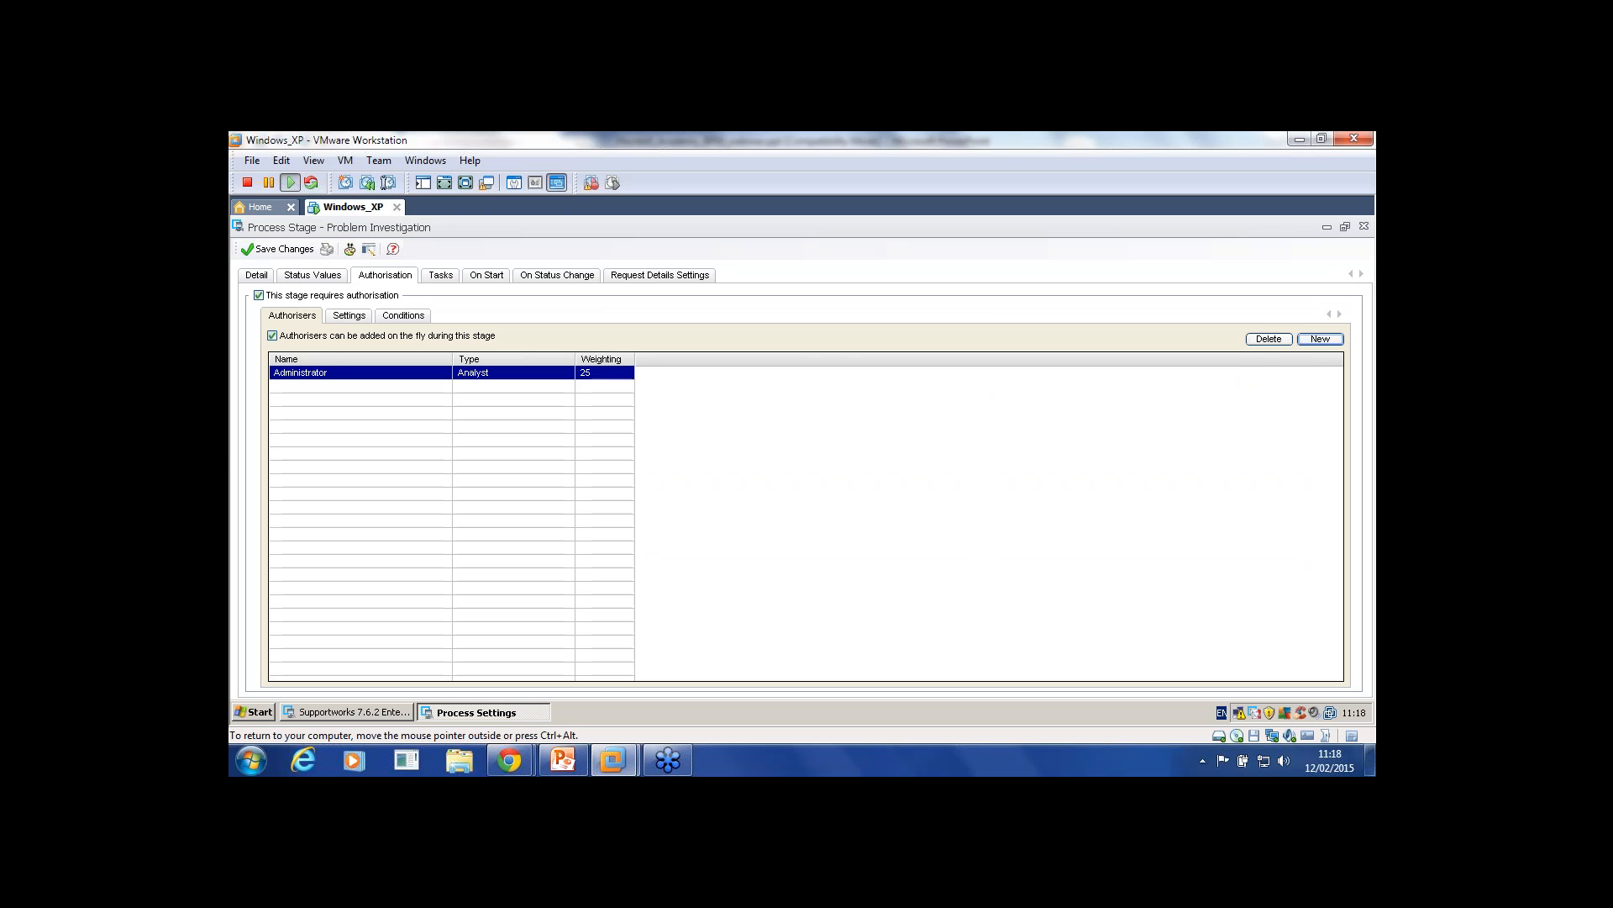
Step: Review the Administrator authoriser's details and the authorised weighting level
double_click(300, 372)
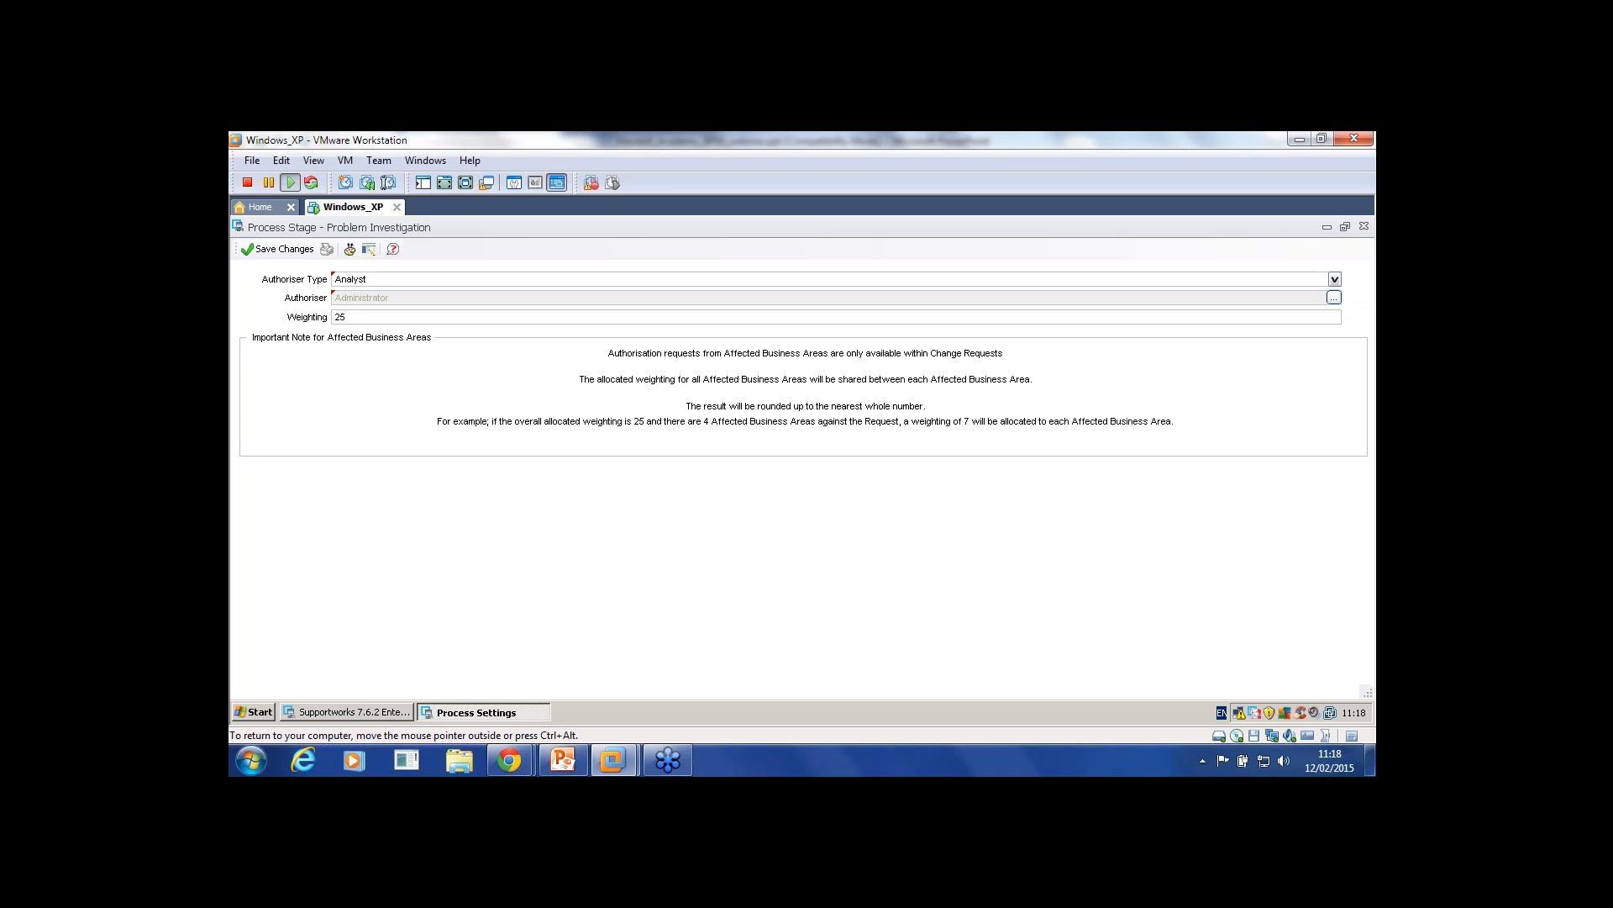
click(1364, 226)
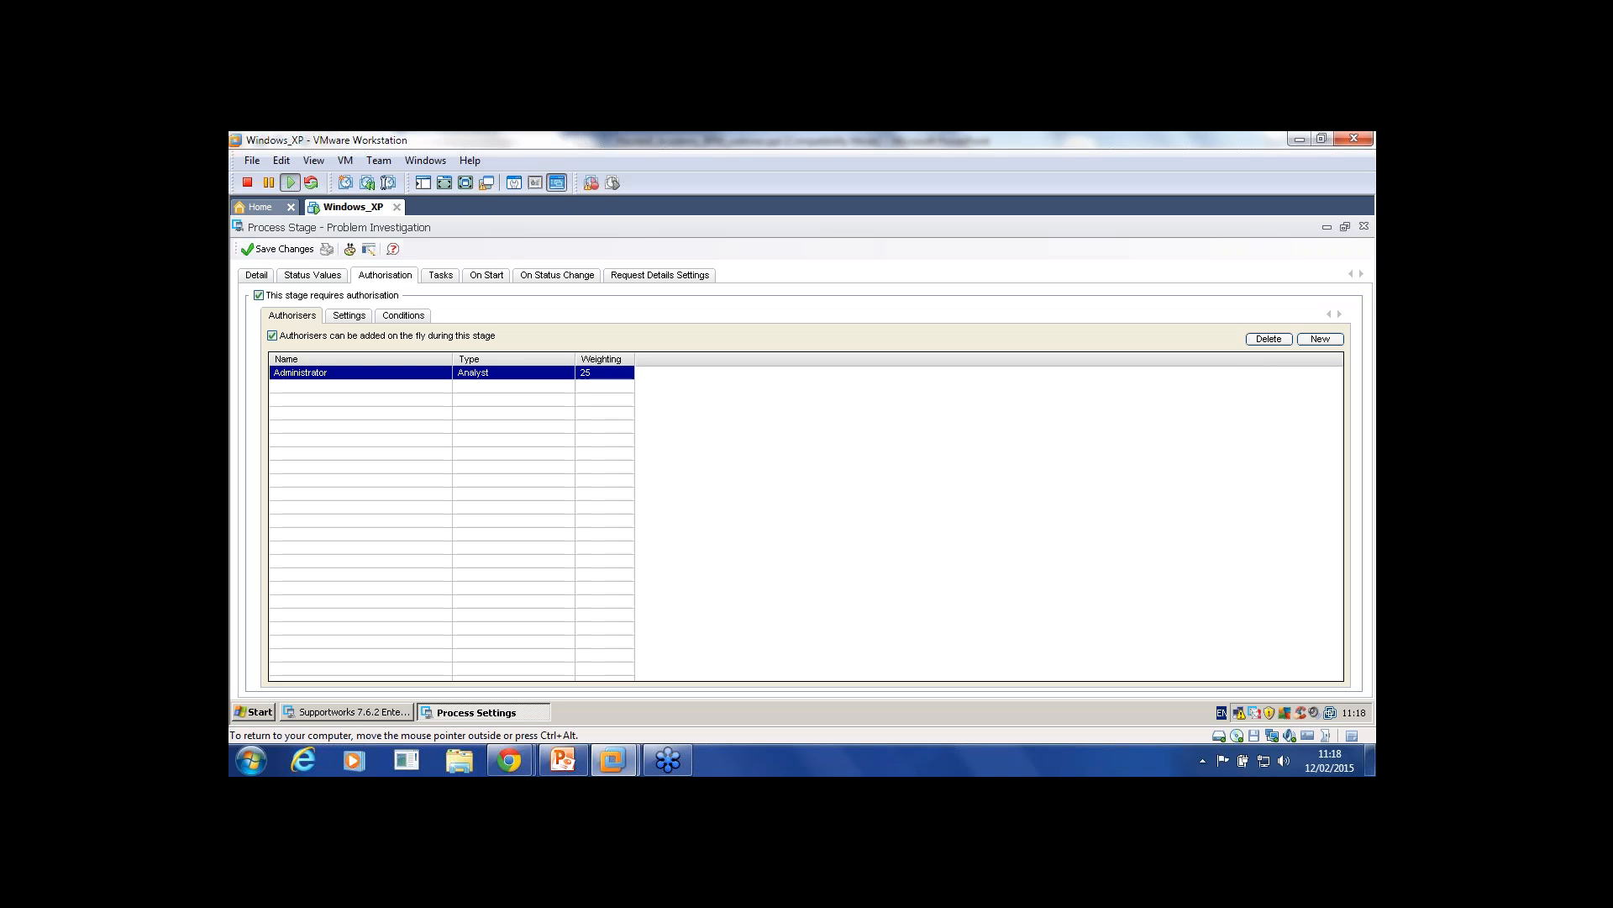
click(349, 316)
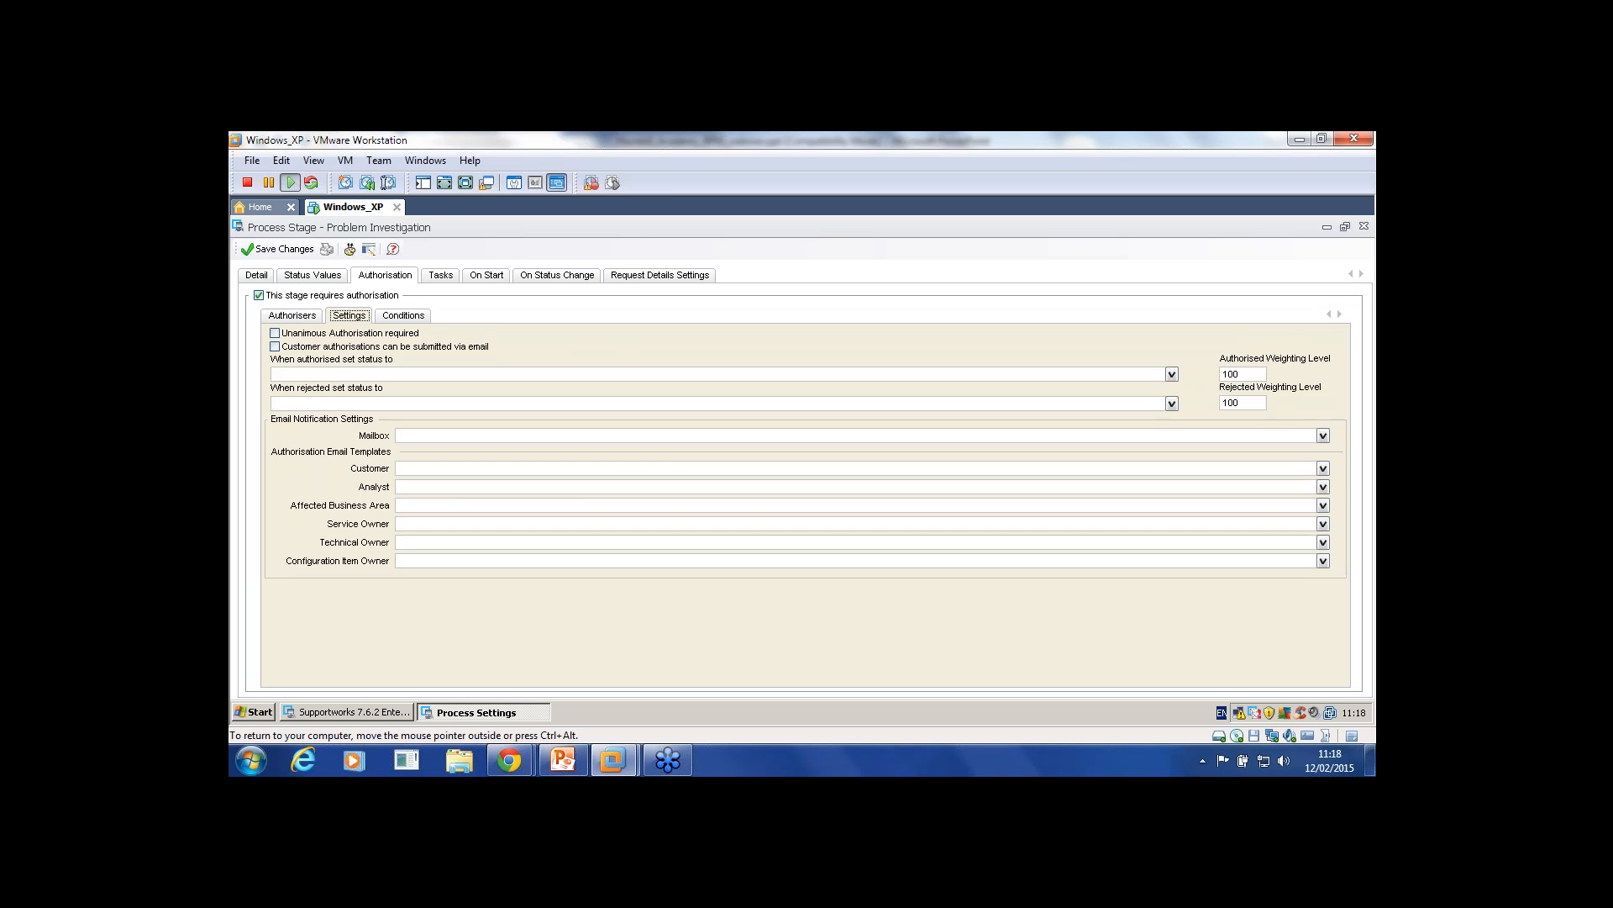
click(1232, 374)
click(292, 316)
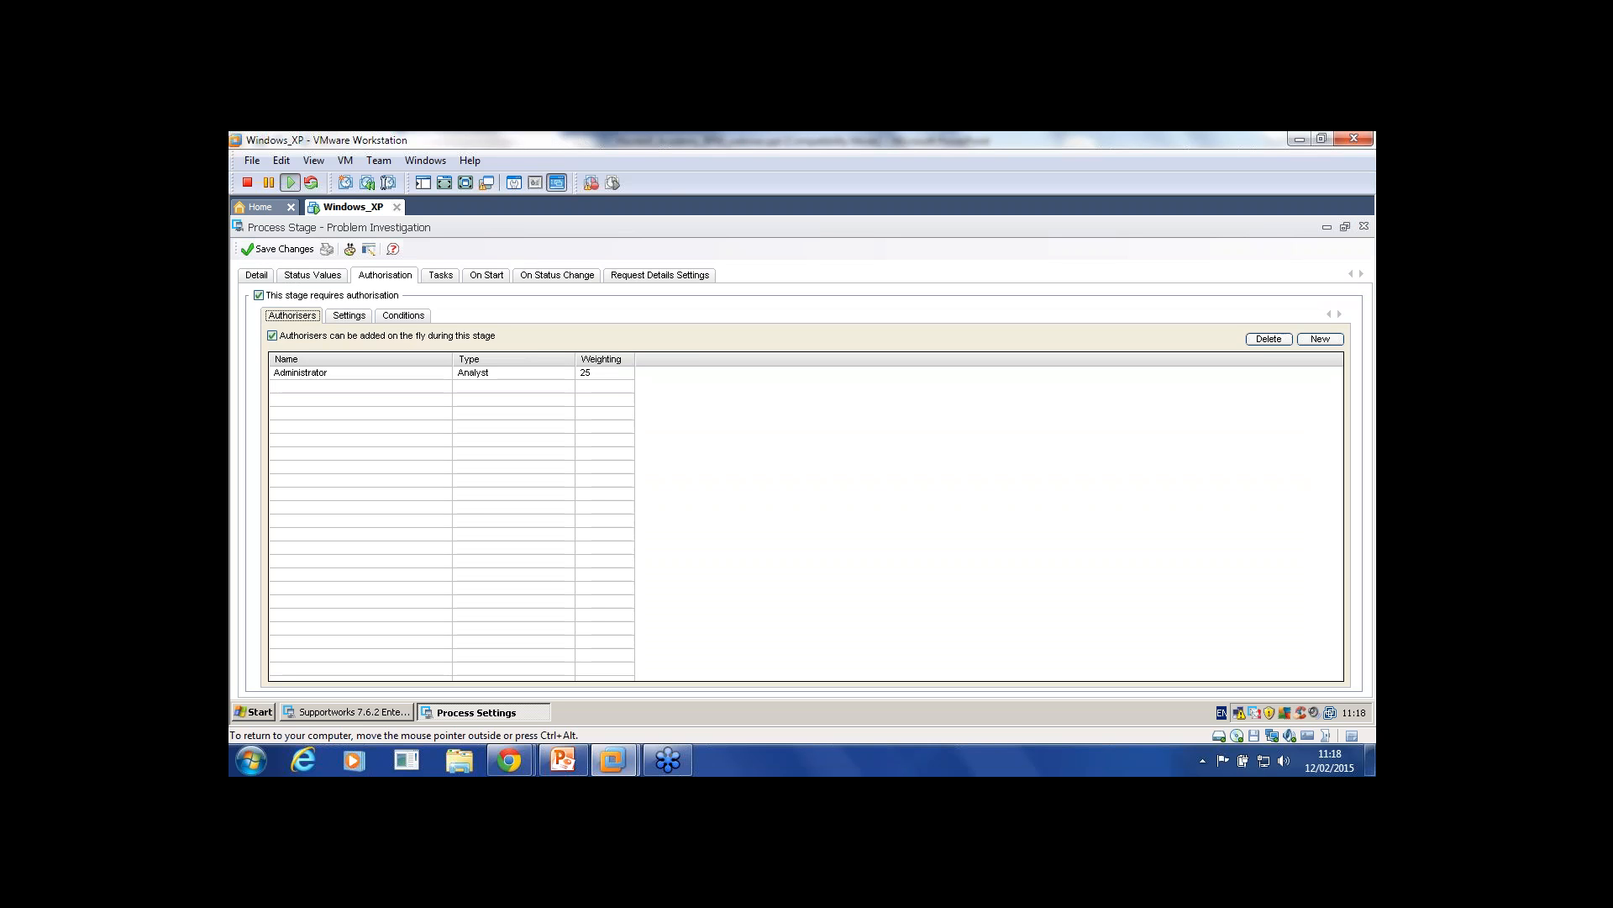
Step: Untick on-the-fly adding of authorisers and check the 100-point authorised and rejected levels
click(272, 335)
click(348, 315)
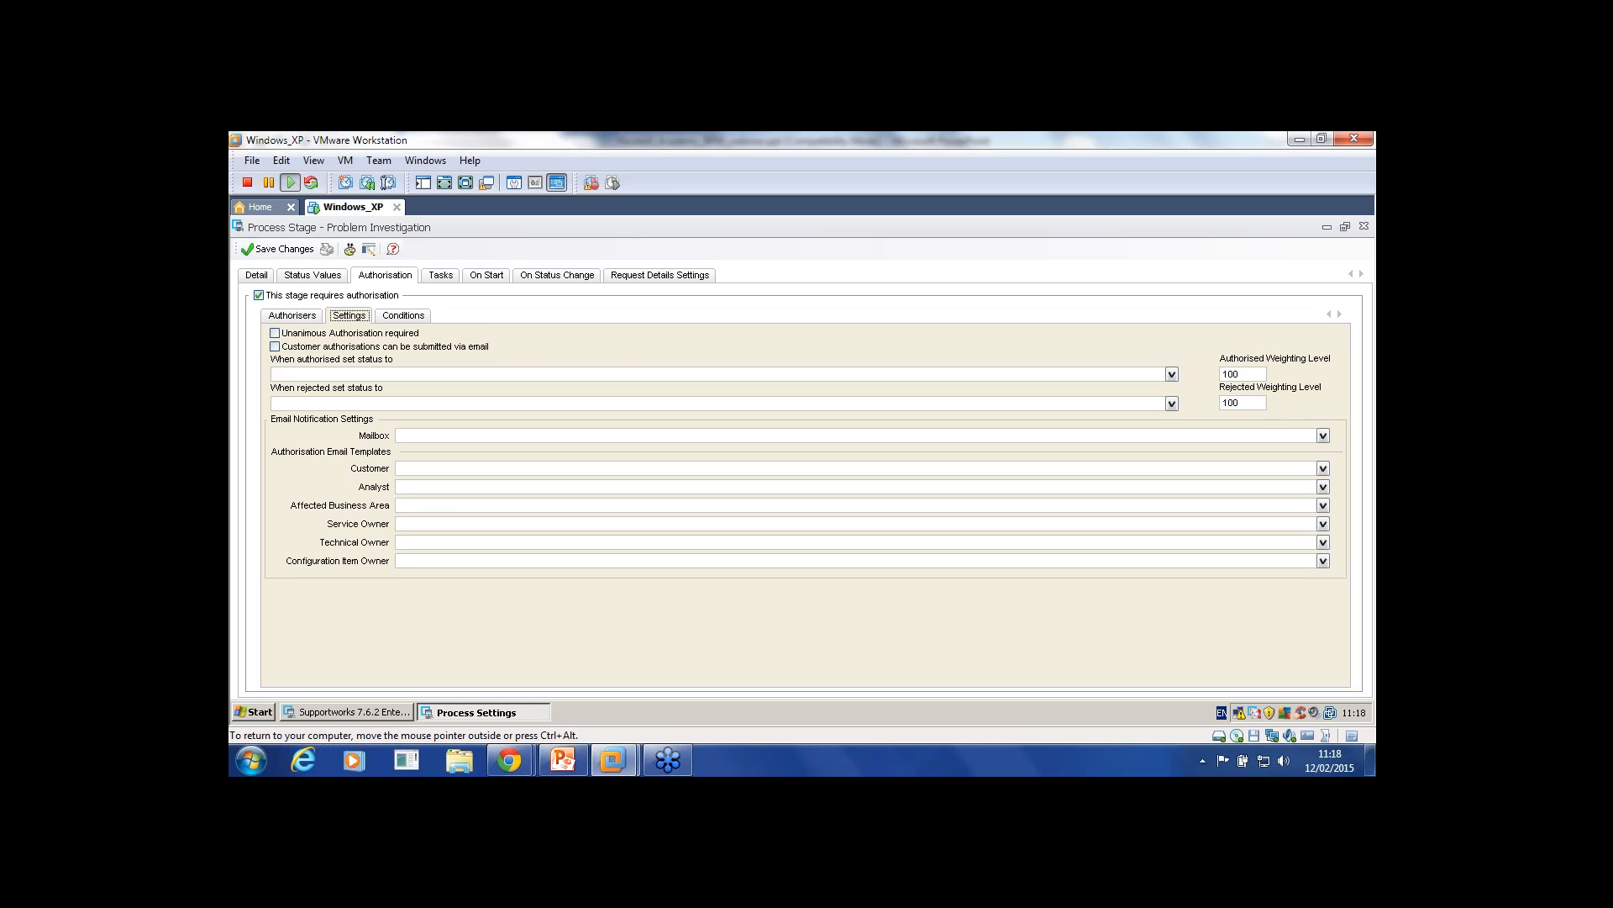
double_click(1231, 374)
double_click(1231, 403)
click(292, 316)
Step: Recheck the Administrator's weighting of 25 against the stage's authorisation settings
double_click(318, 372)
double_click(340, 317)
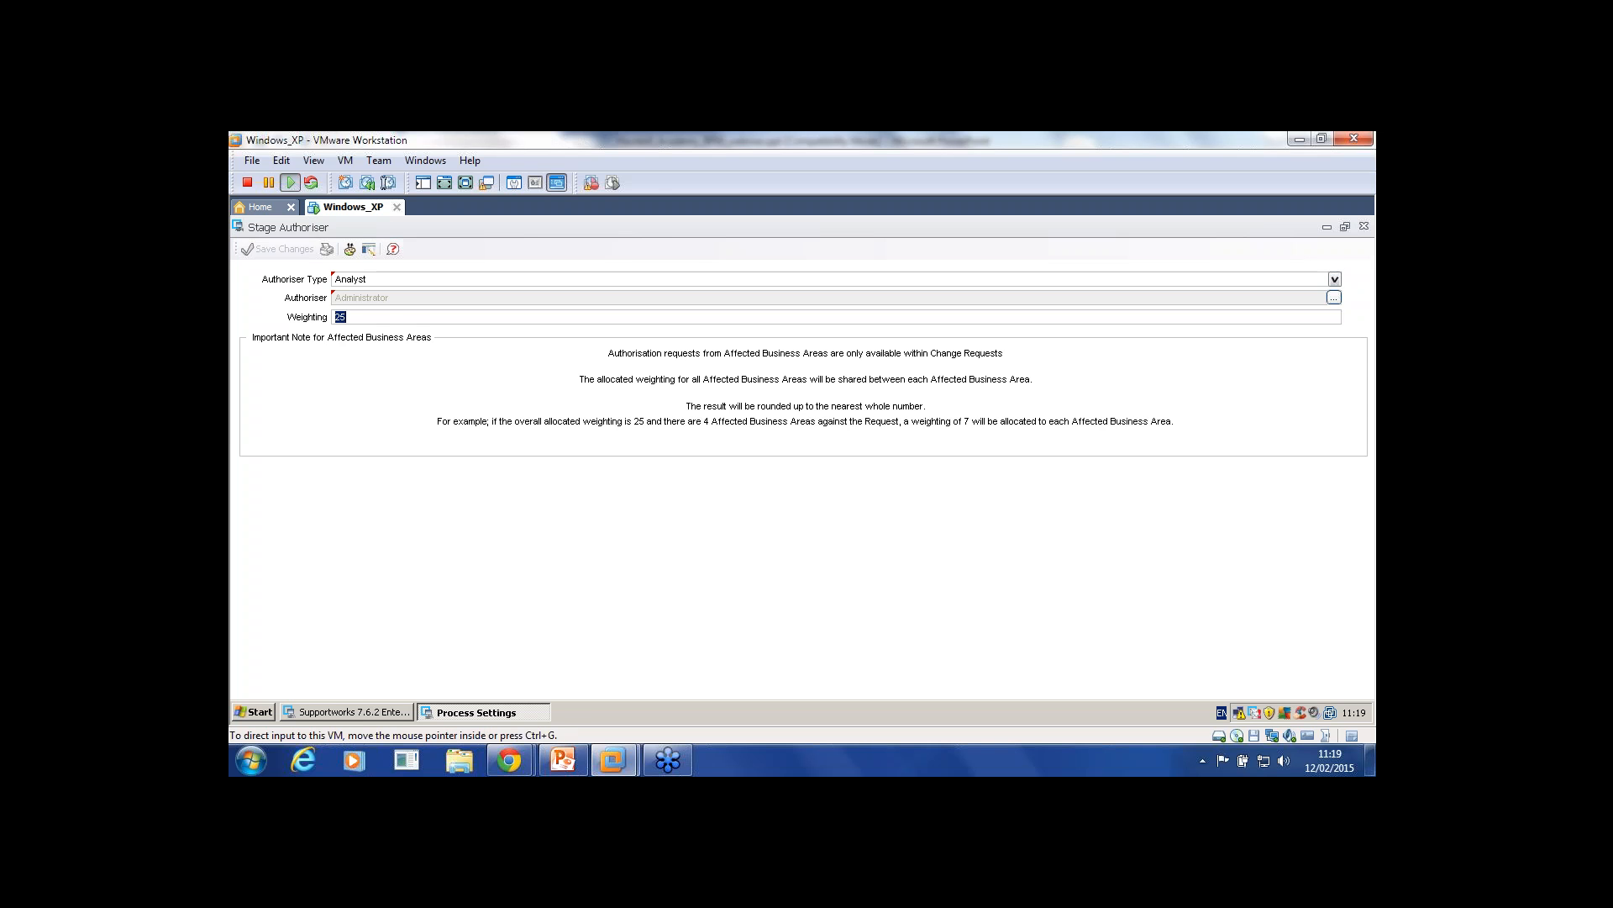
click(1364, 226)
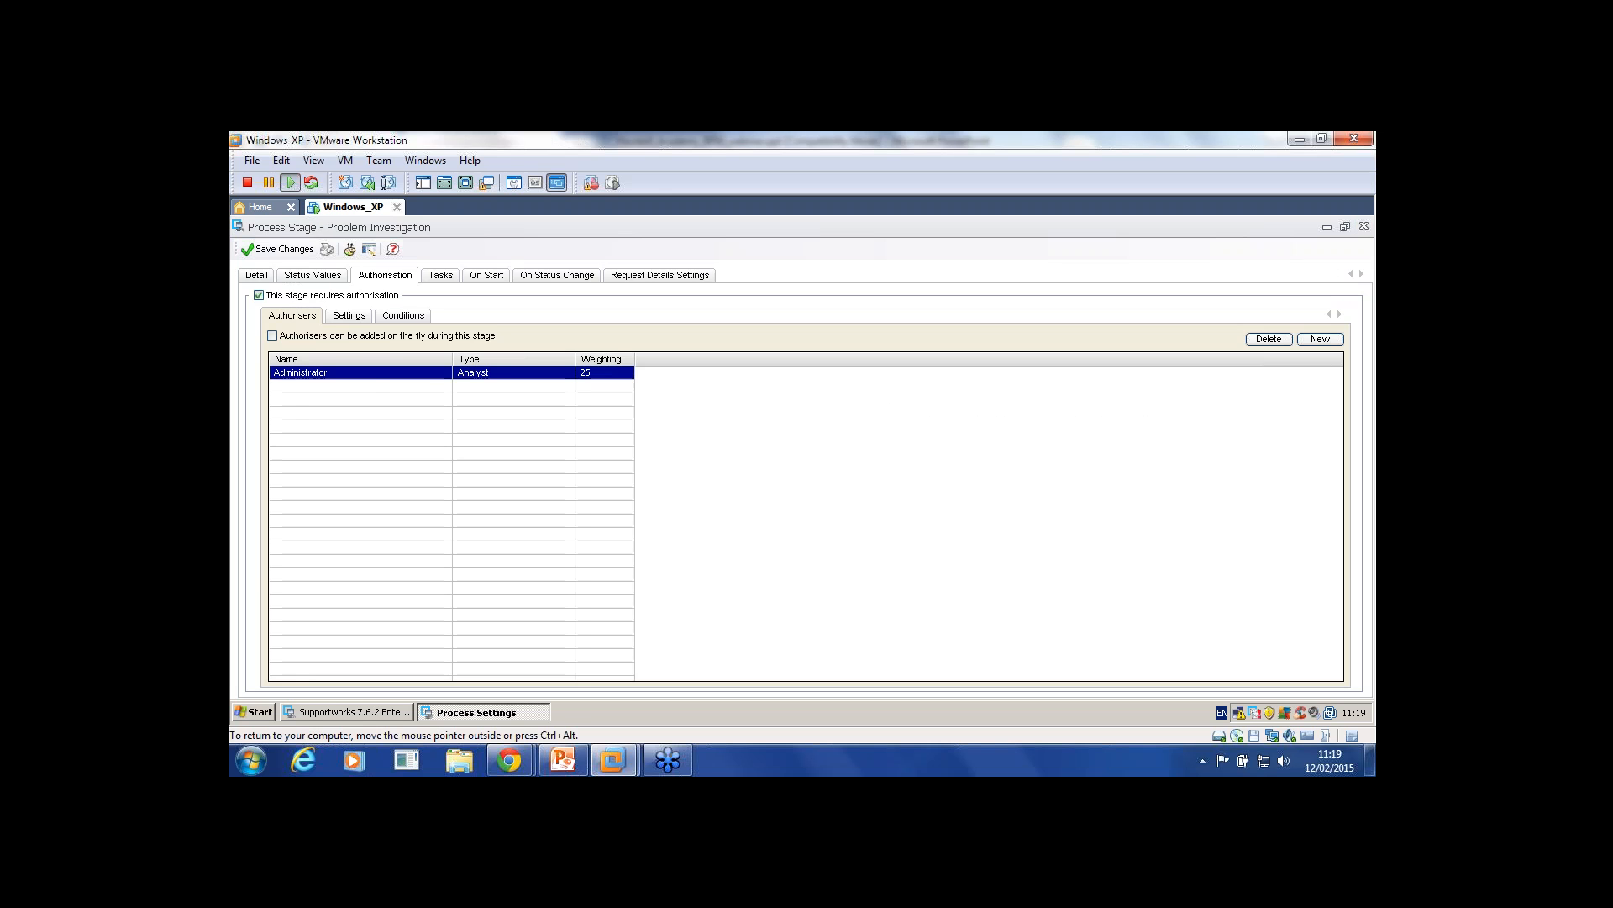
click(349, 315)
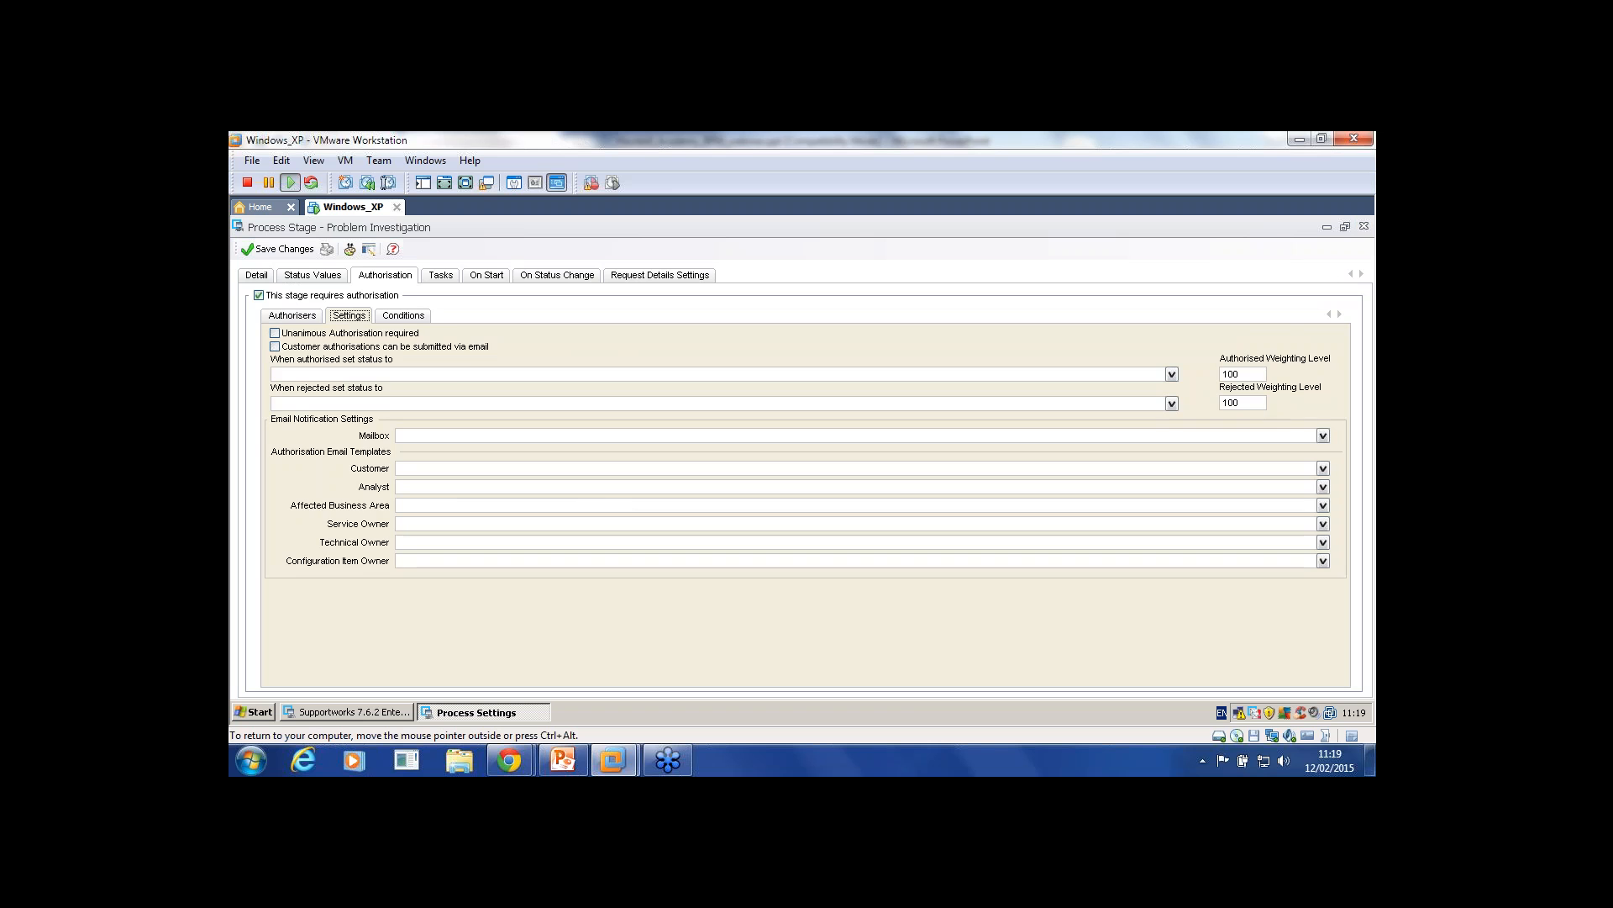
click(293, 315)
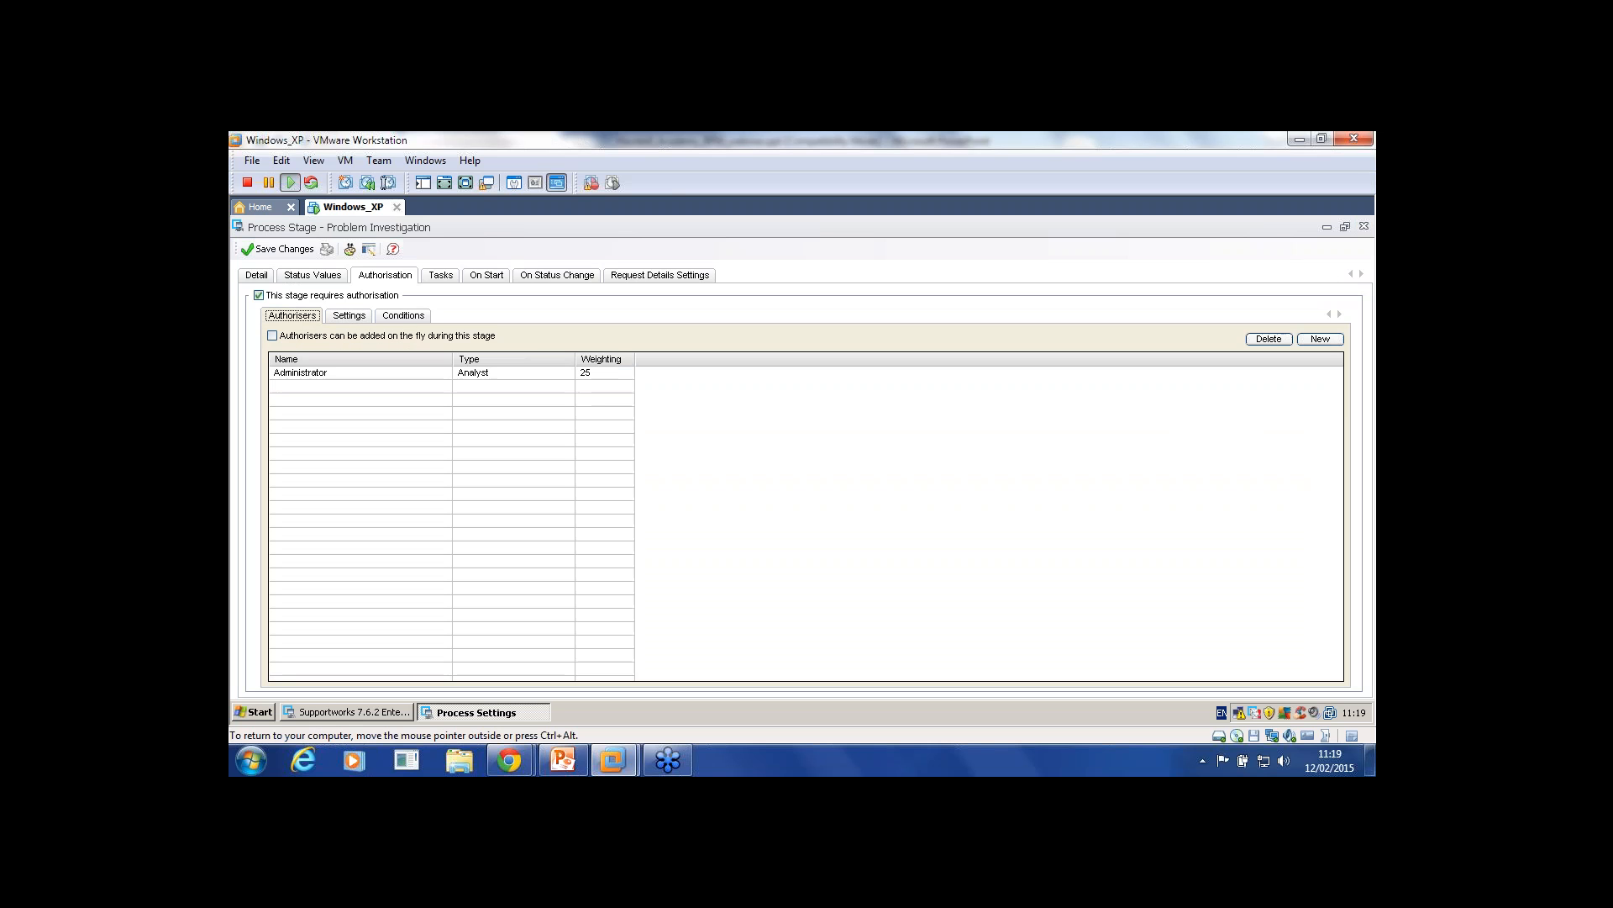
click(301, 372)
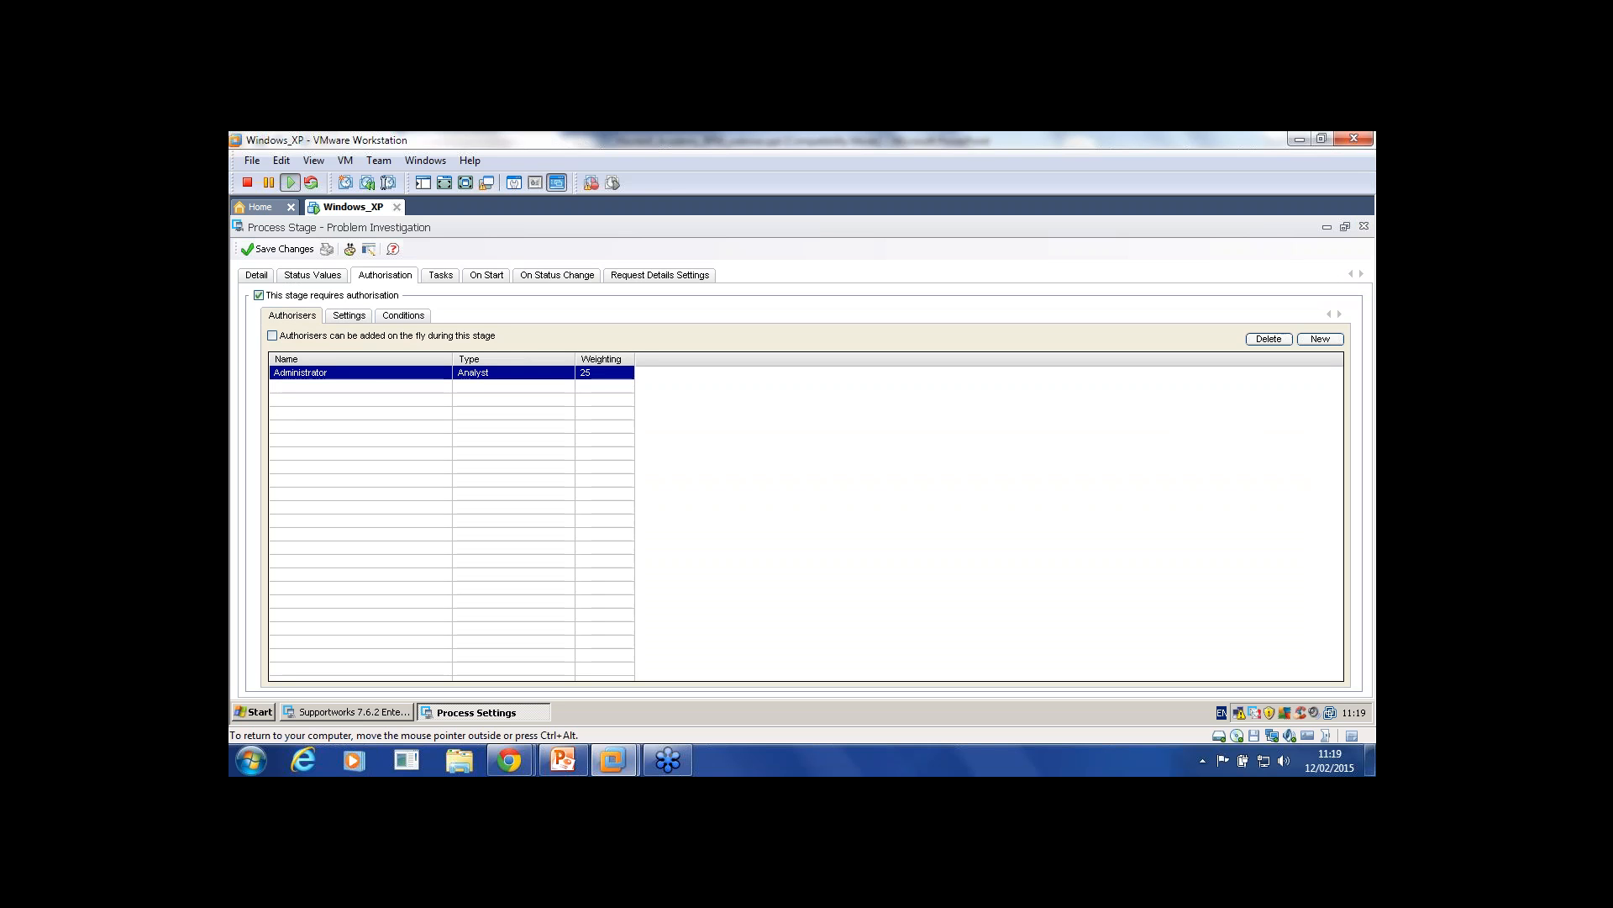
click(349, 316)
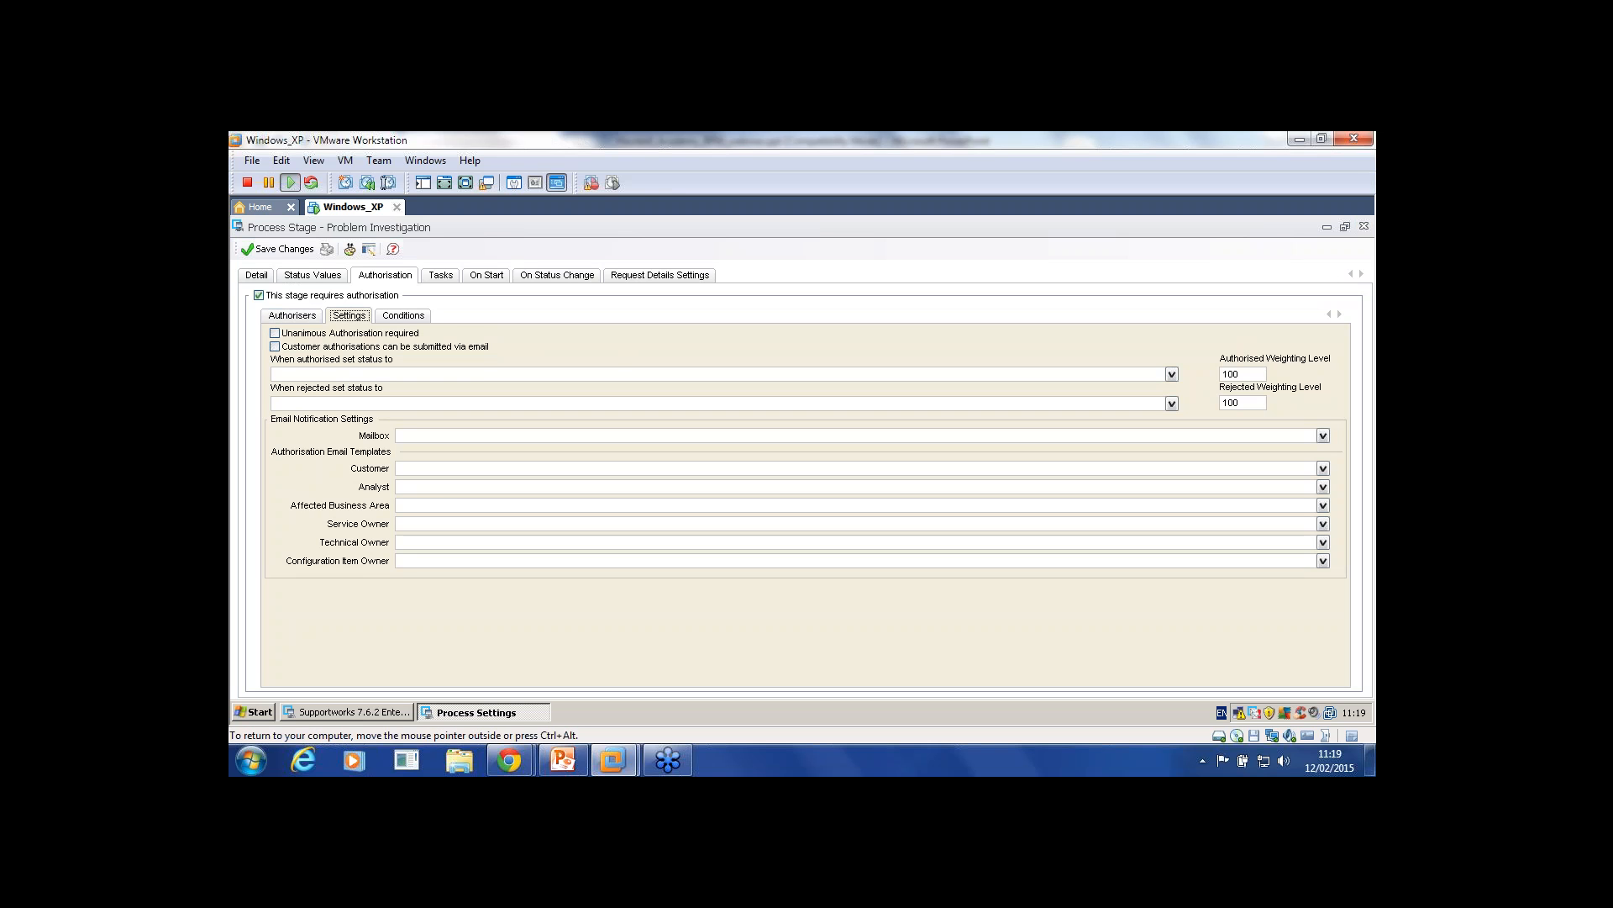
click(292, 316)
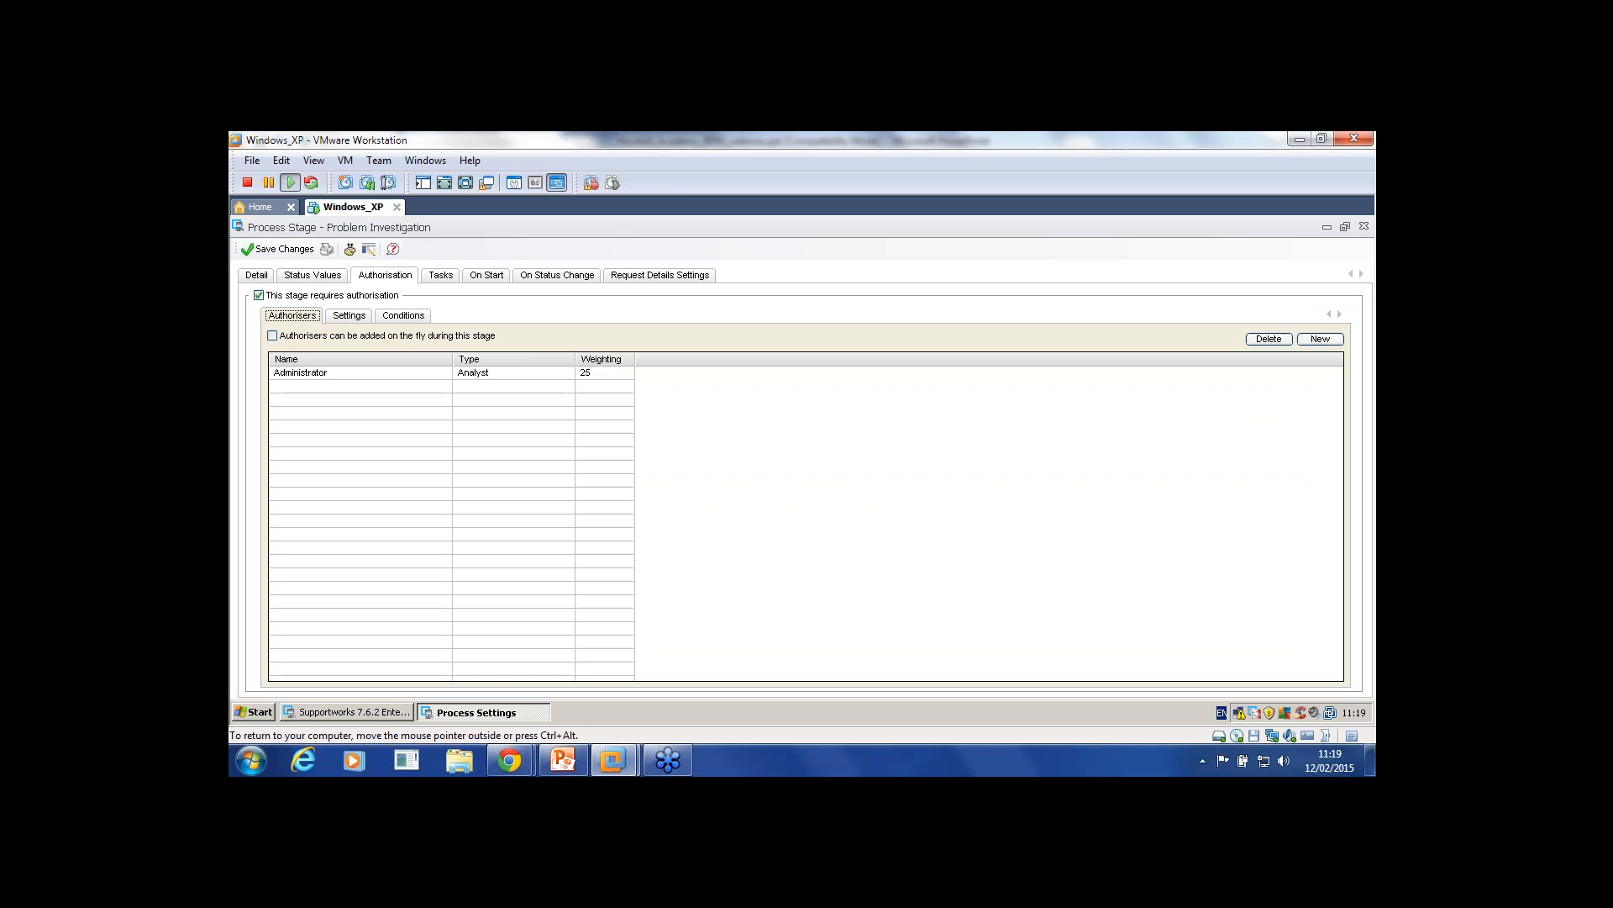
Step: Change the Administrator authoriser's weighting from 25 to 100 and save it
double_click(301, 372)
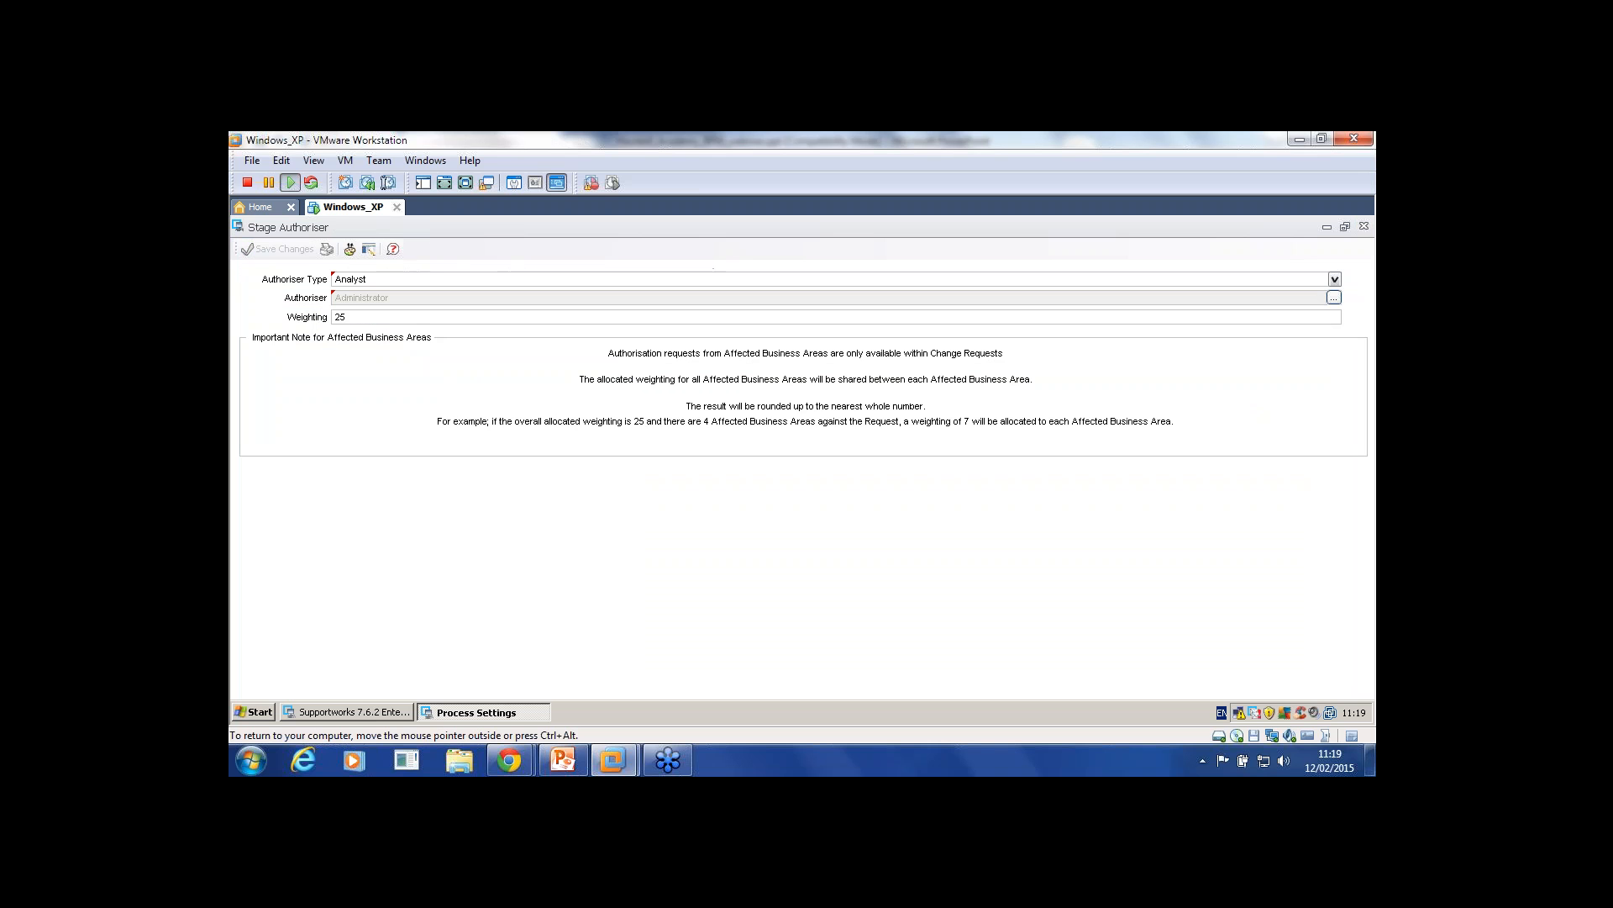
double_click(340, 317)
text(100)
key(Tab)
click(278, 249)
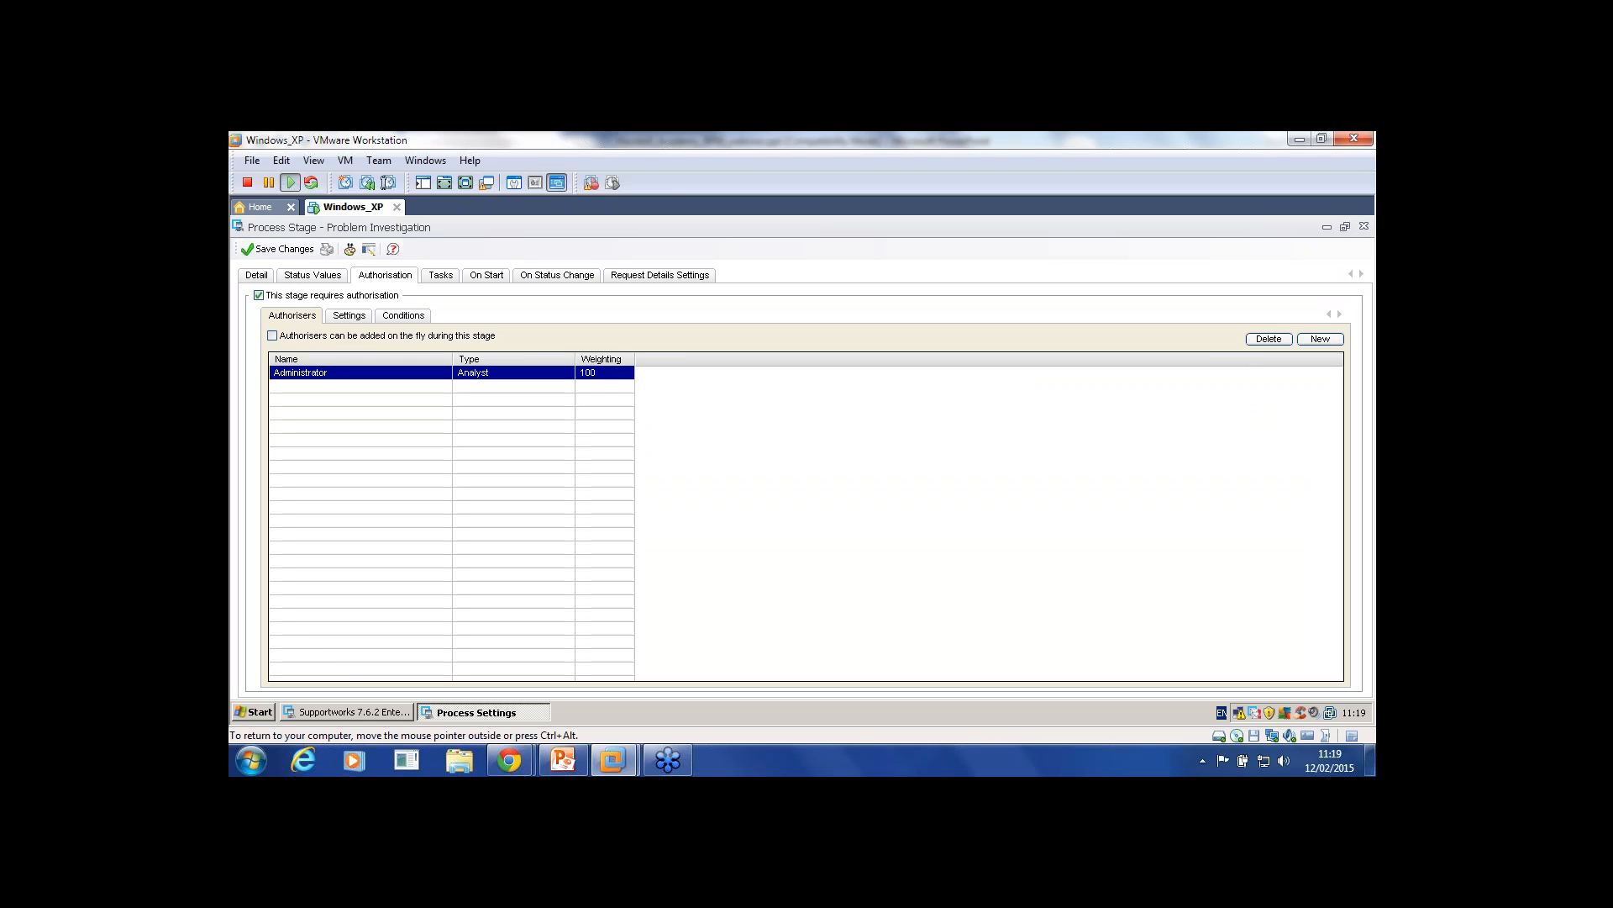
Step: Flip between Settings and the Authorisers list to verify the new weighting
click(349, 316)
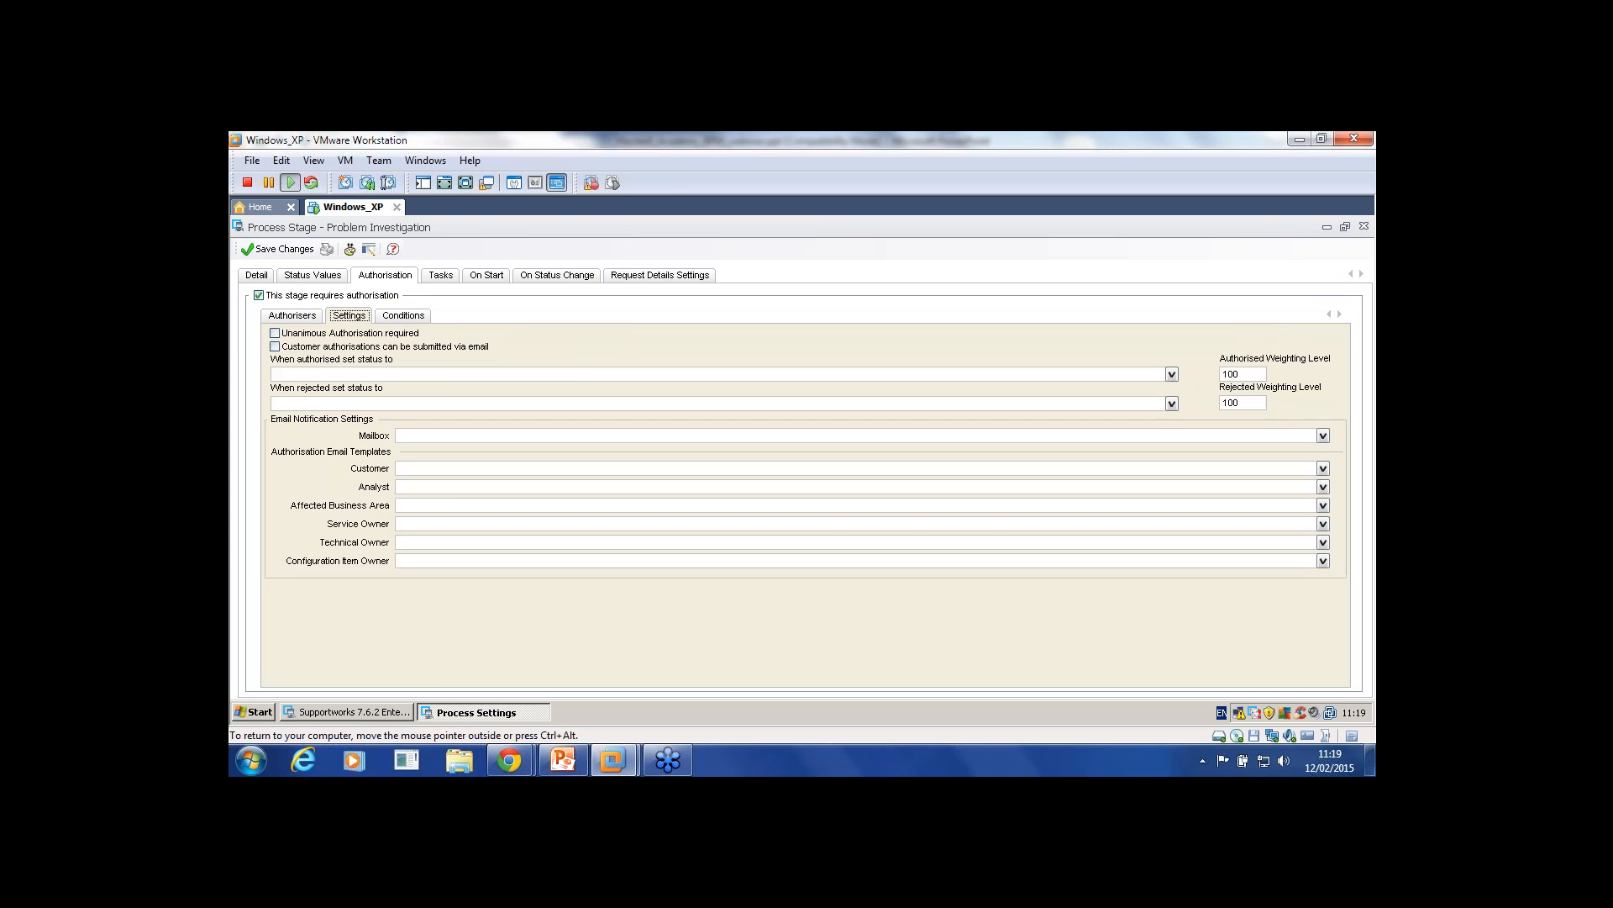
click(292, 316)
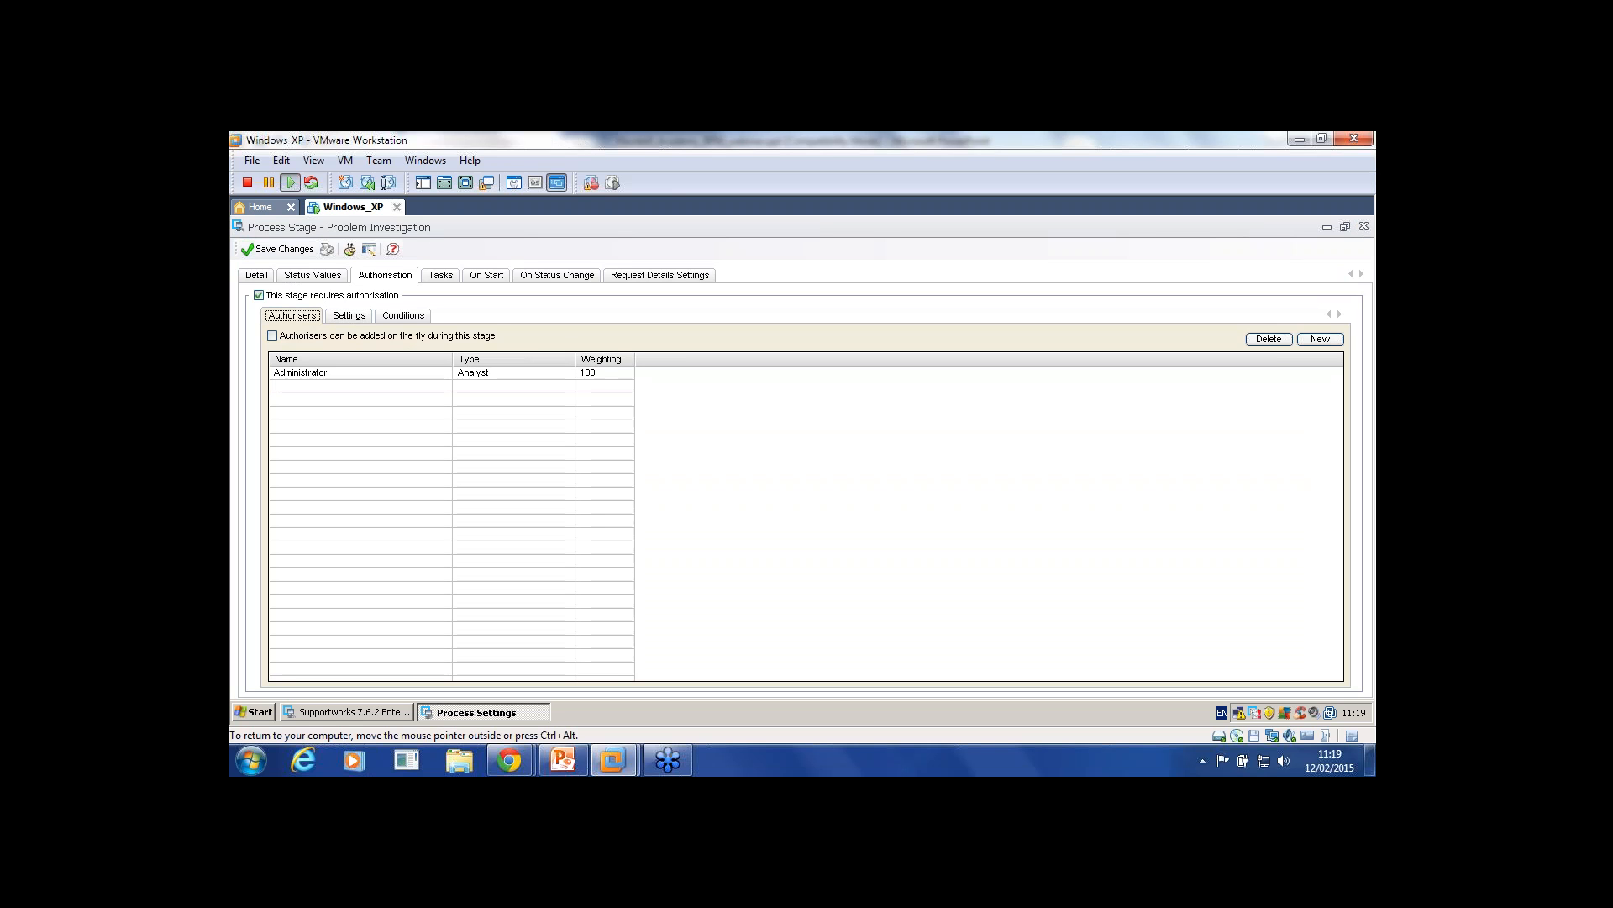
click(348, 316)
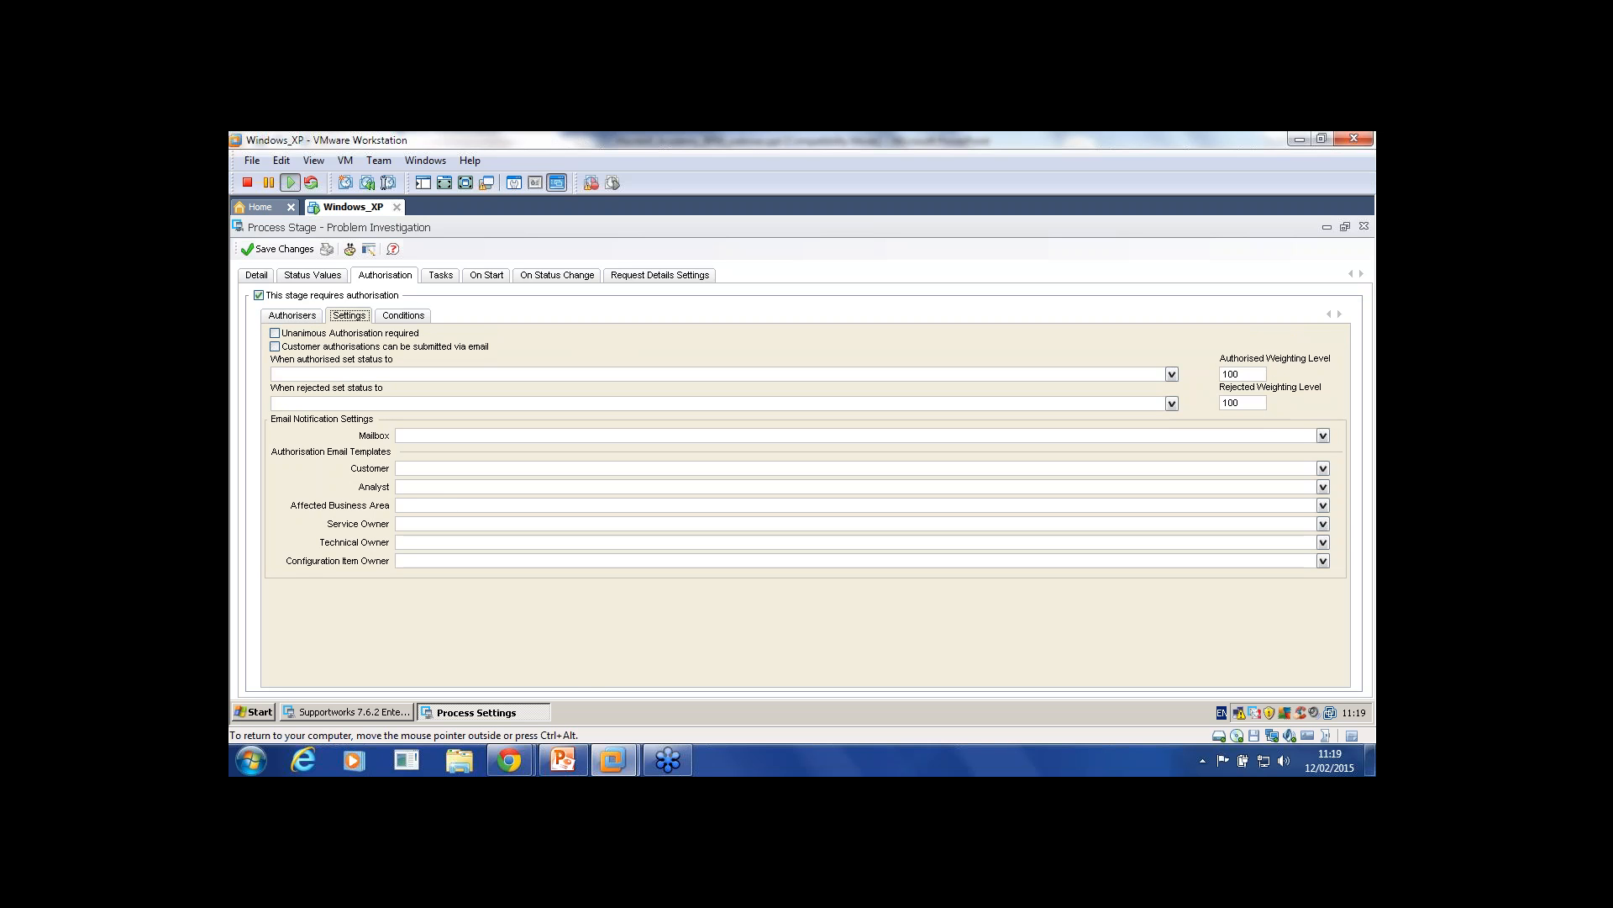
click(293, 316)
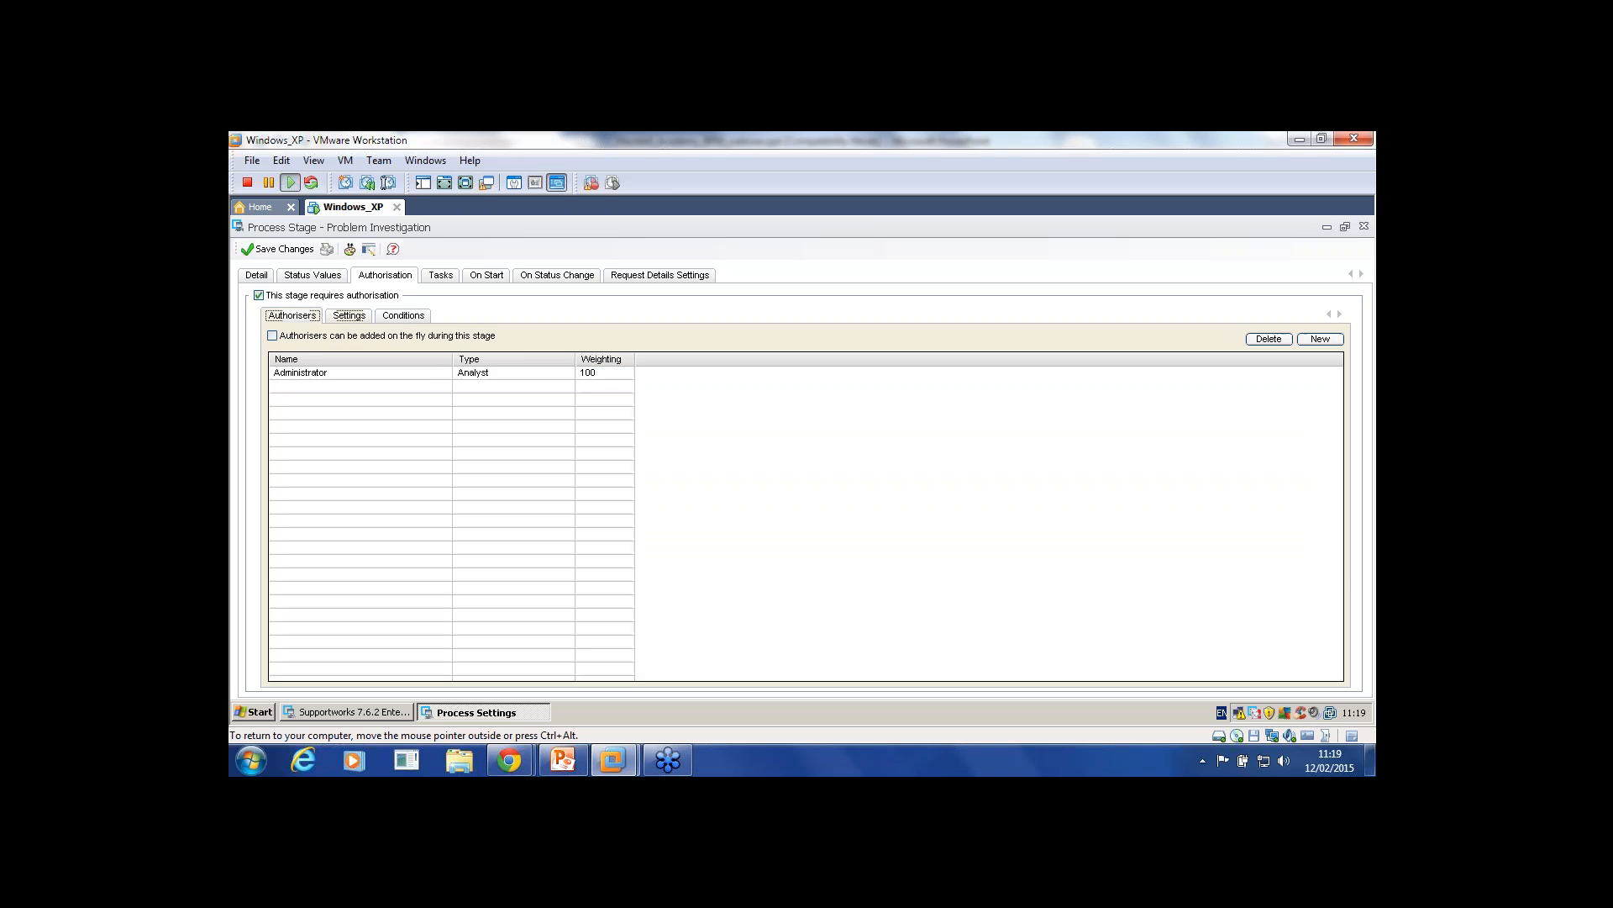
click(301, 372)
Step: Tick 'Unanimous Authorisation required' in the stage settings, then return to Authorisers
click(349, 316)
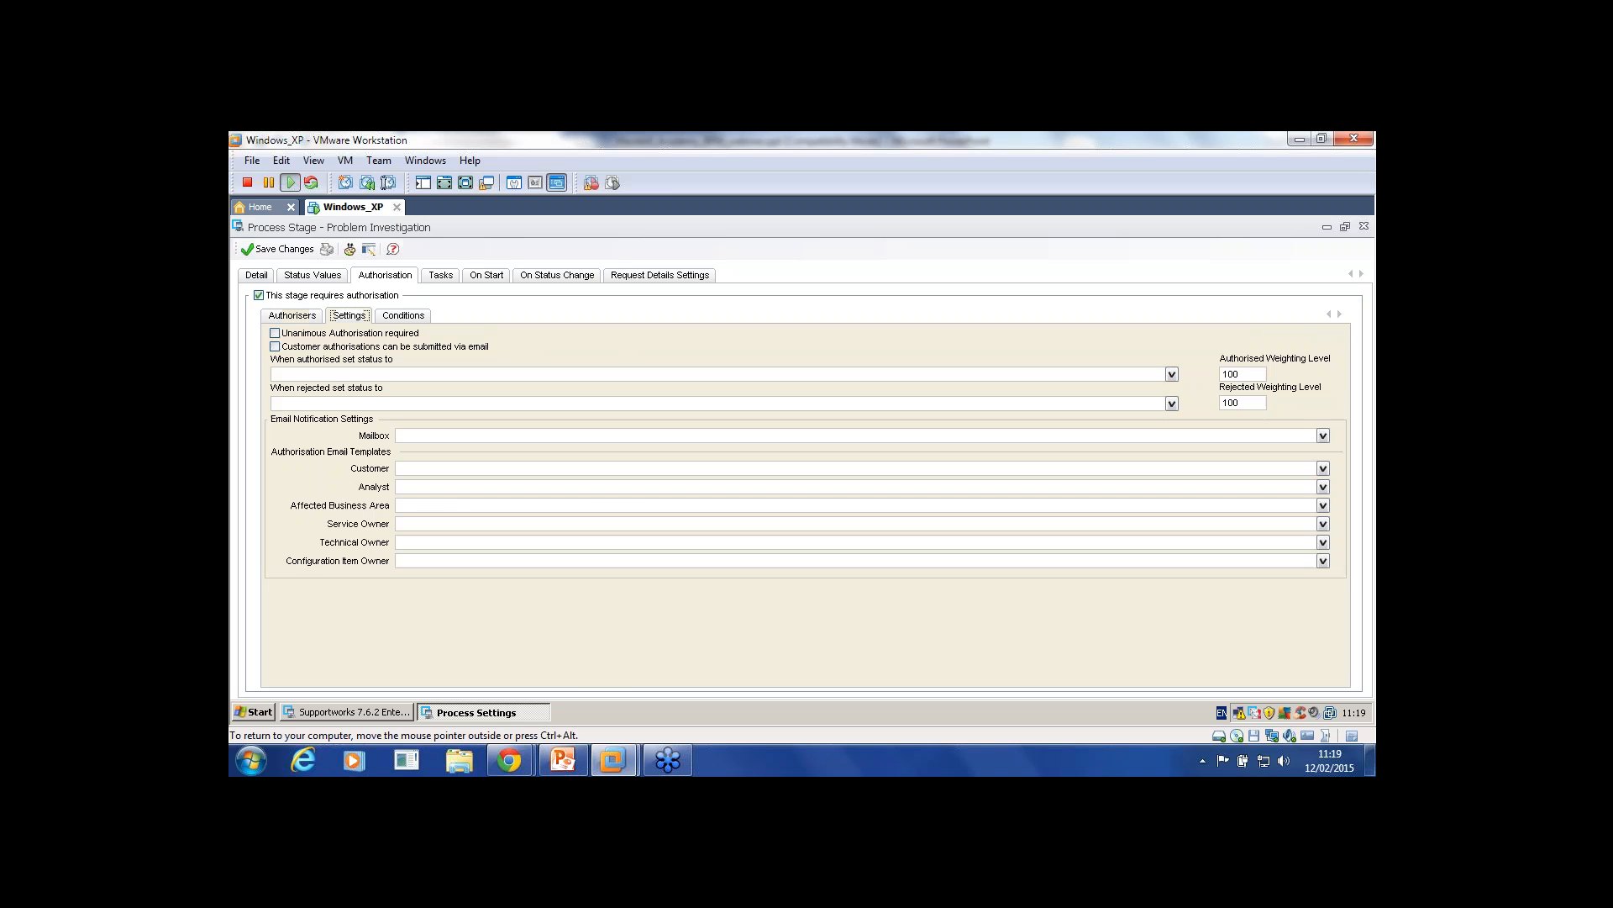
double_click(1231, 373)
key(Tab)
click(274, 334)
click(292, 316)
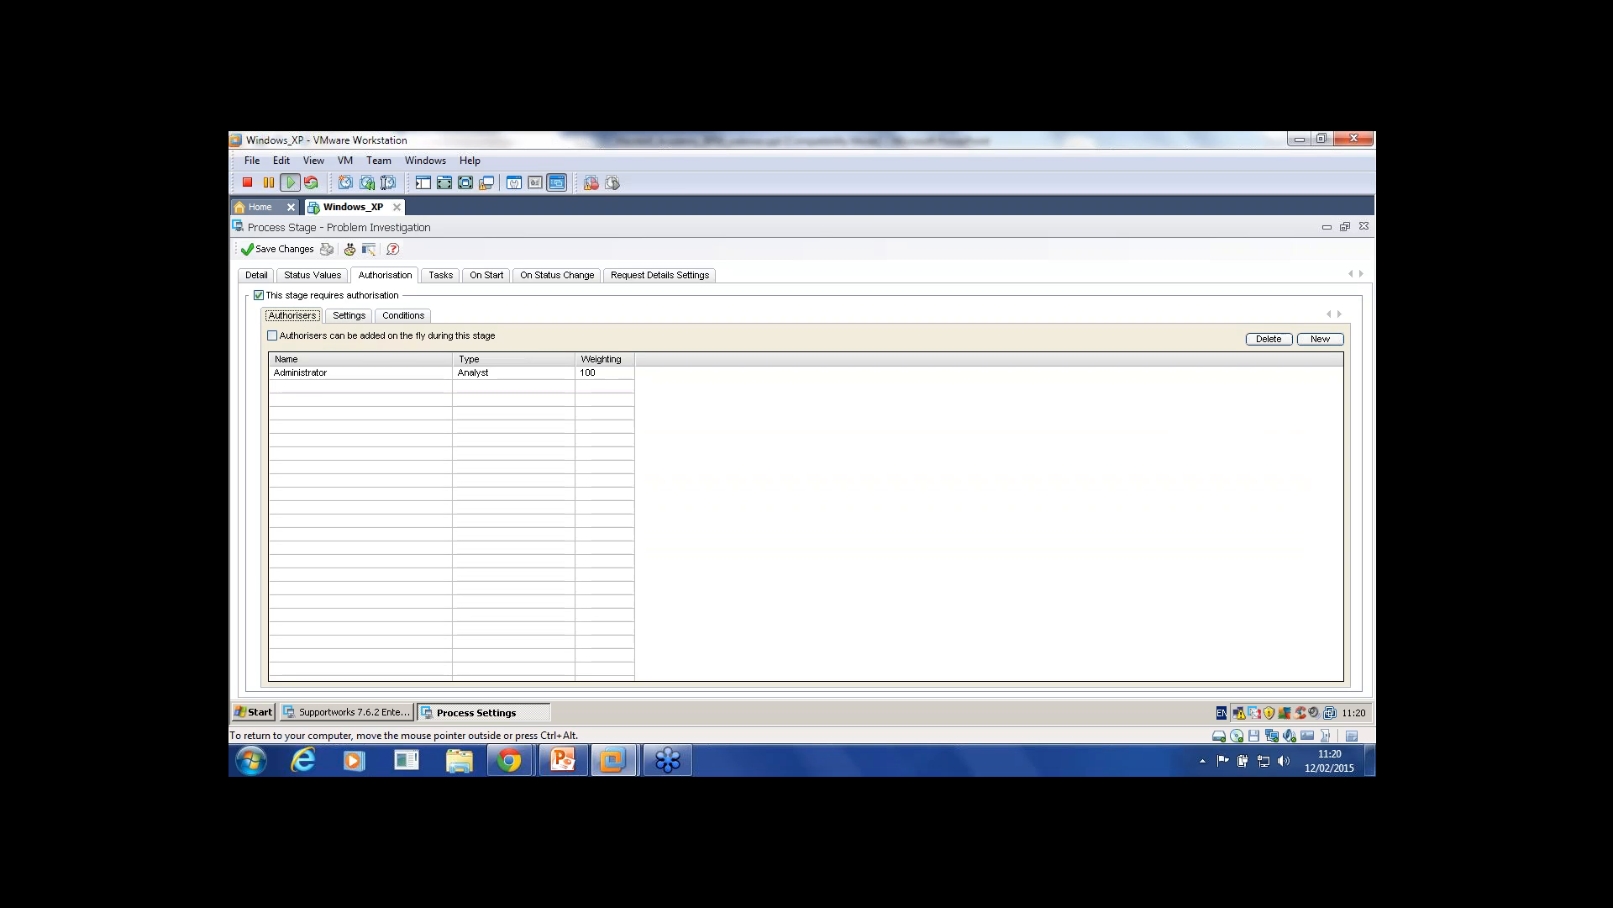
Step: Show the stage's Tasks page: no tasks, completion statuses TASKSFAIL and TASKSOK
click(349, 316)
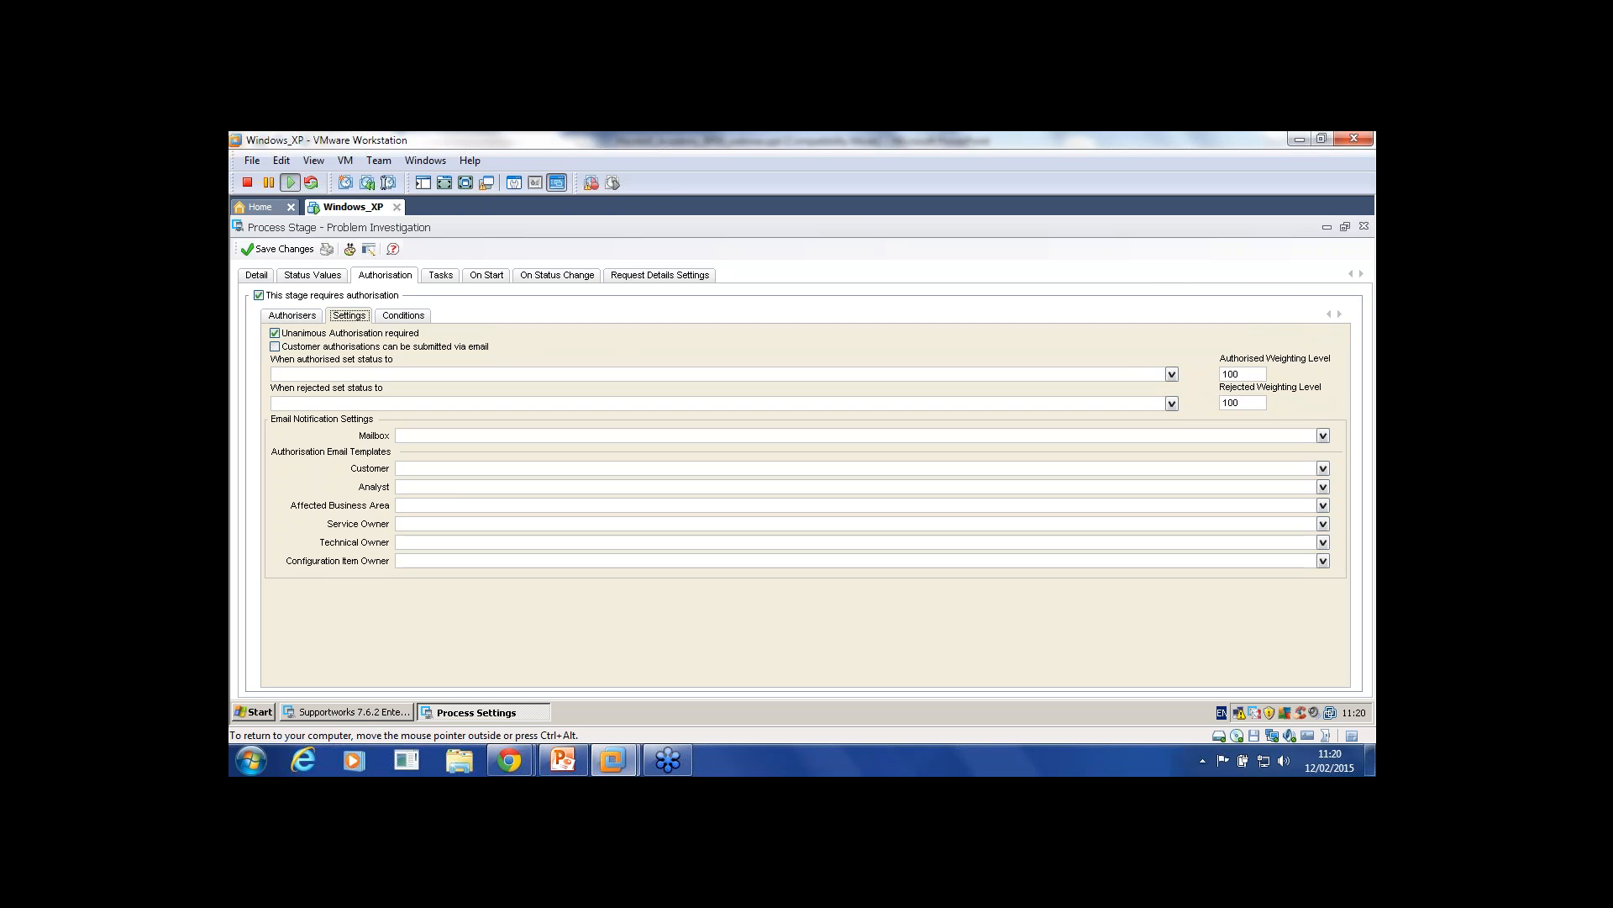
click(440, 276)
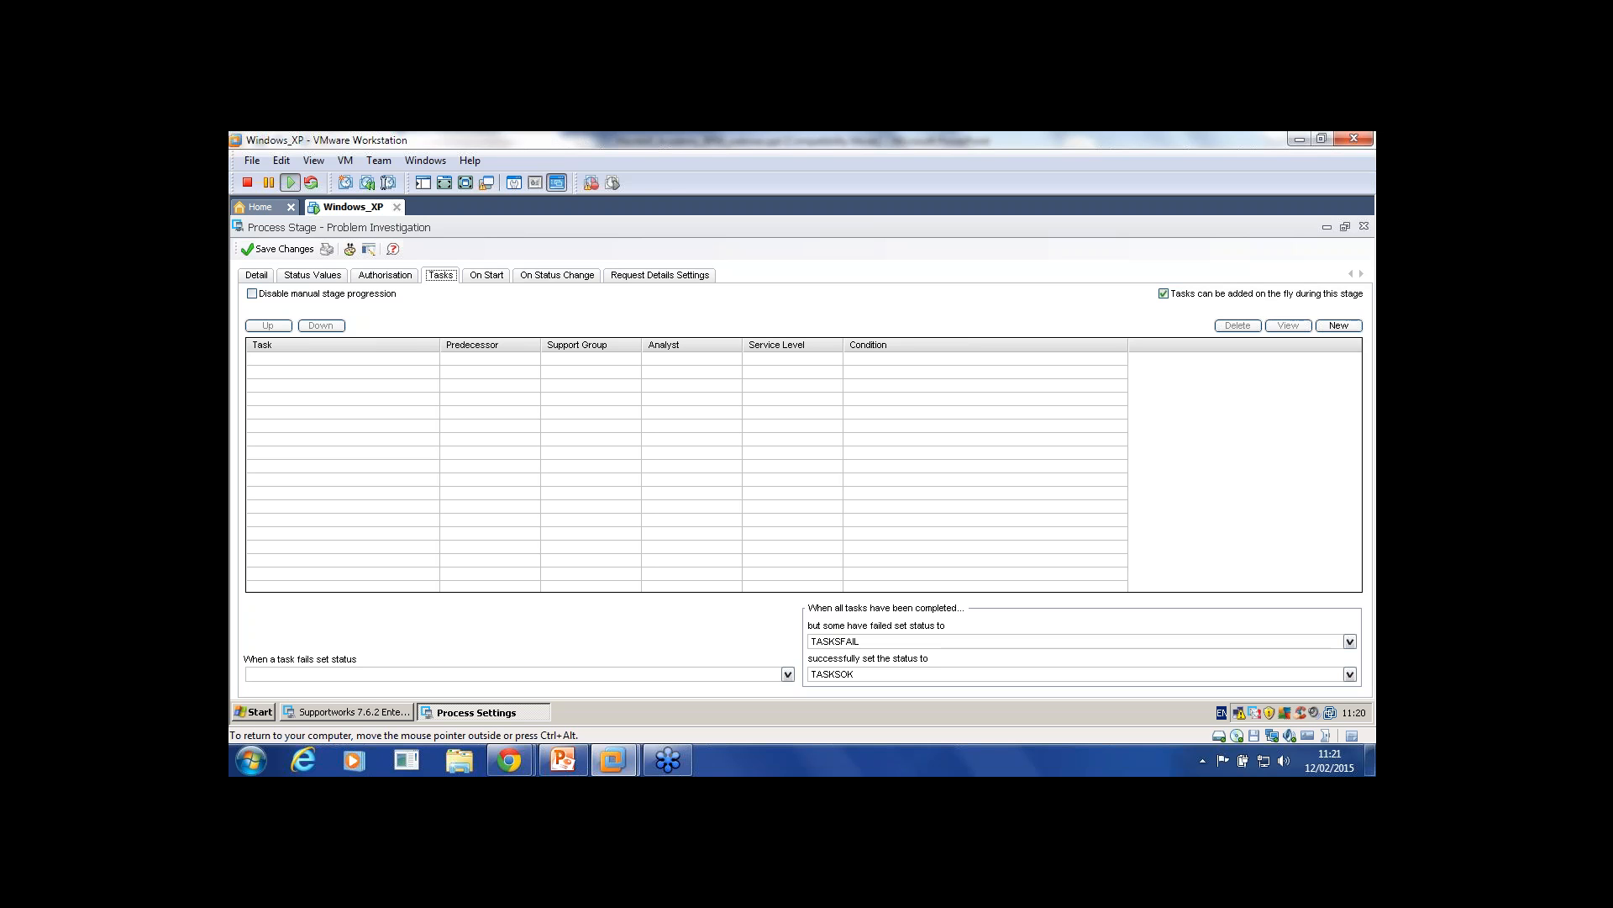
Step: Untick 'Tasks can be added on the fly during this stage', discarding a trial task form
key(Left)
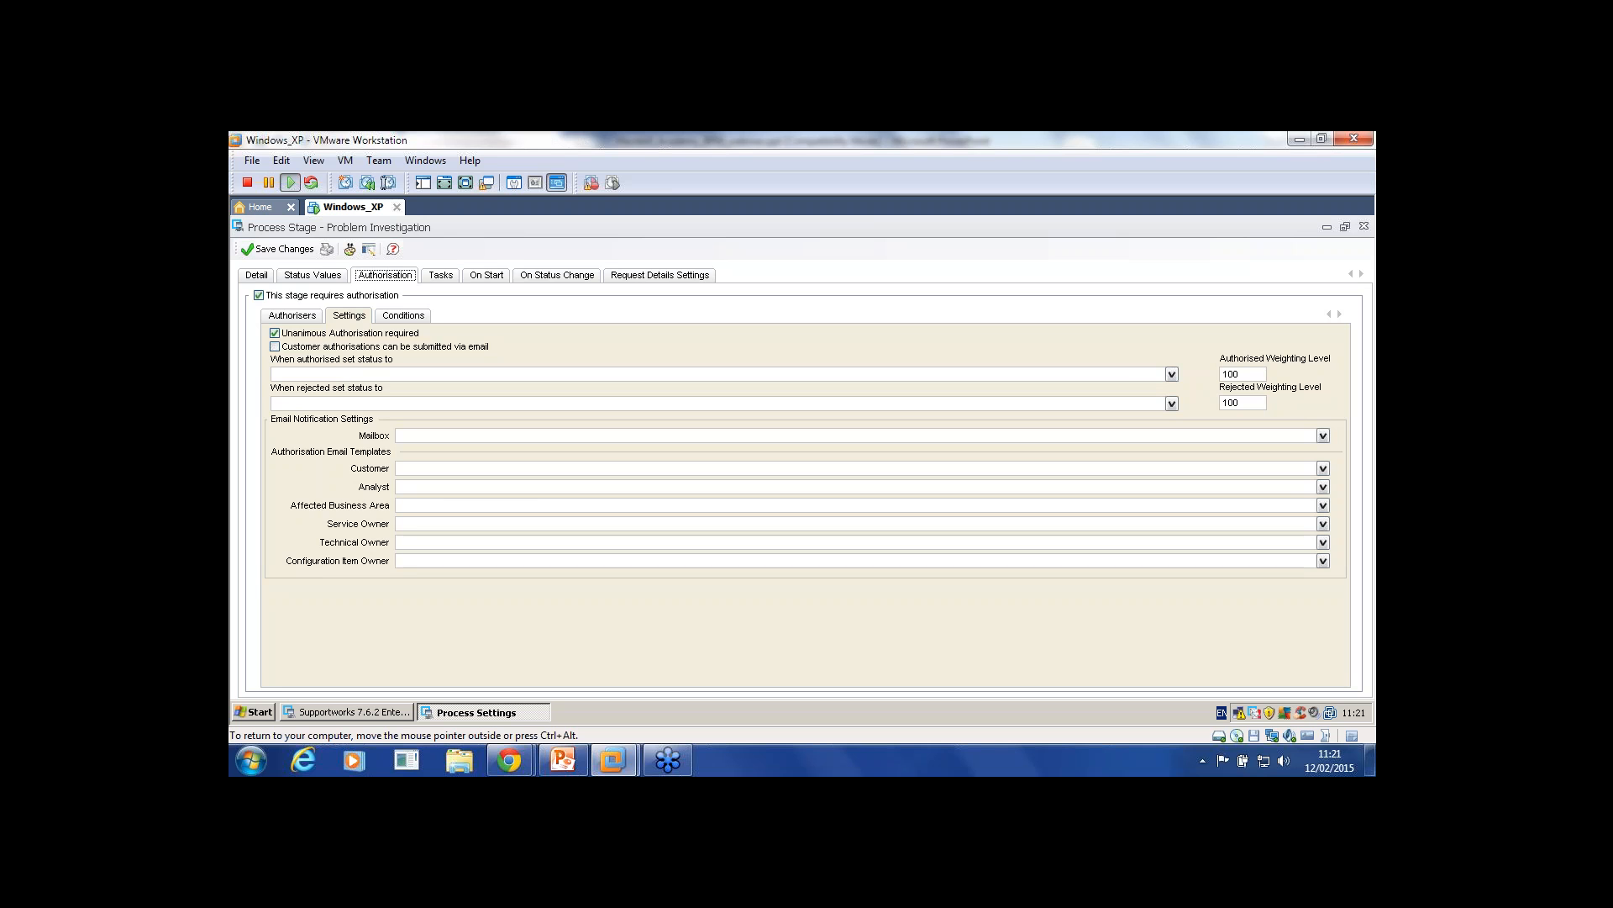
key(Right)
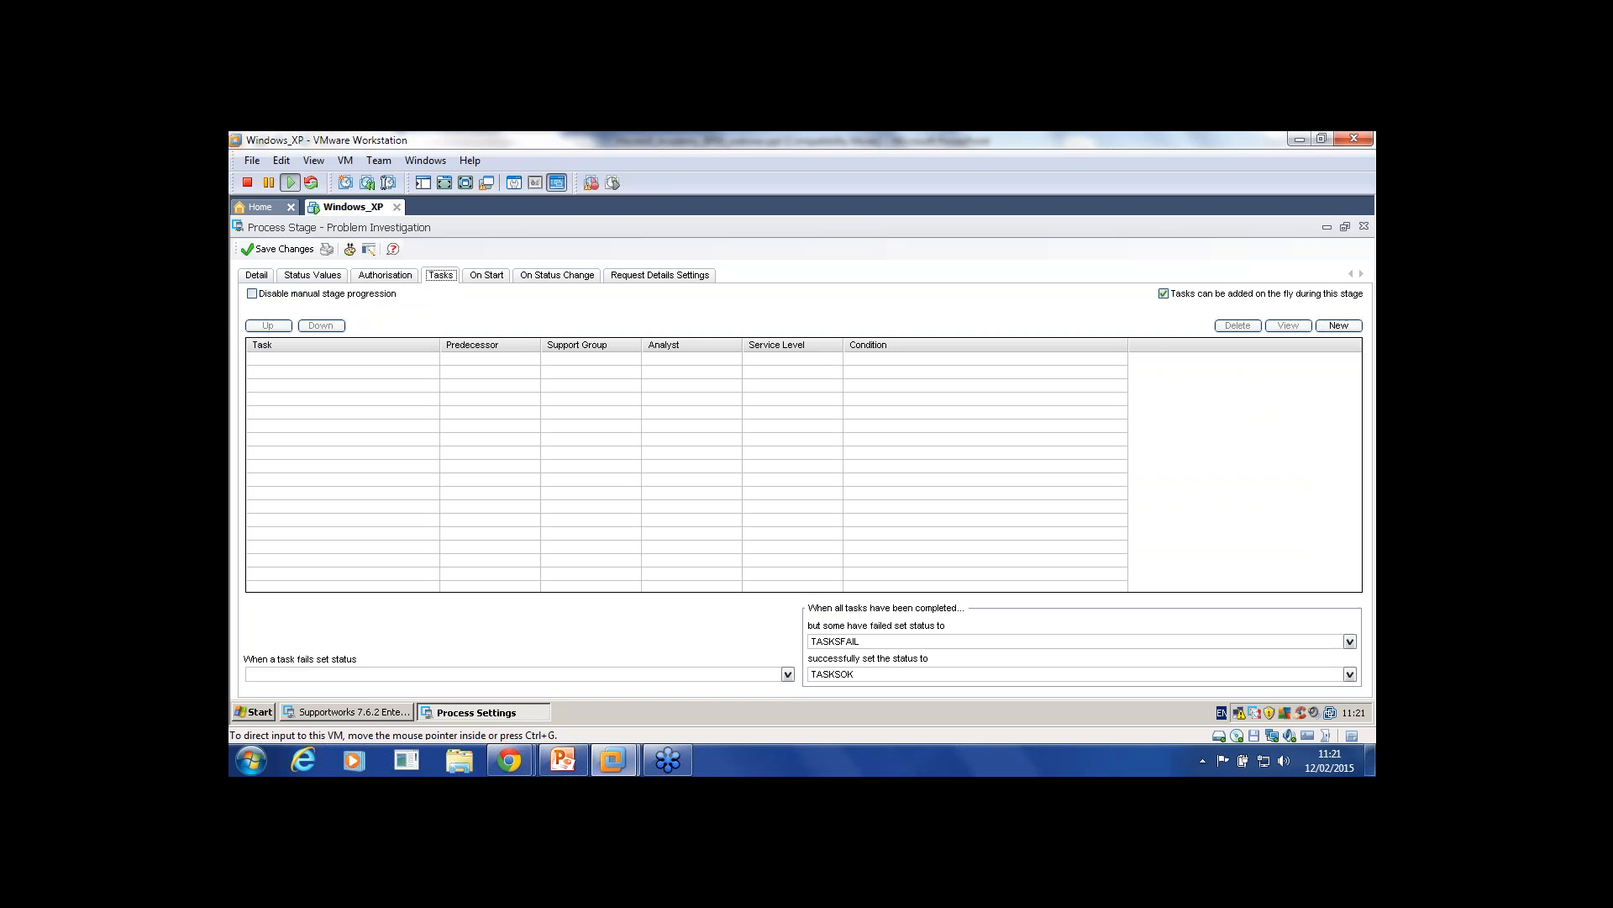
click(1163, 293)
click(1338, 325)
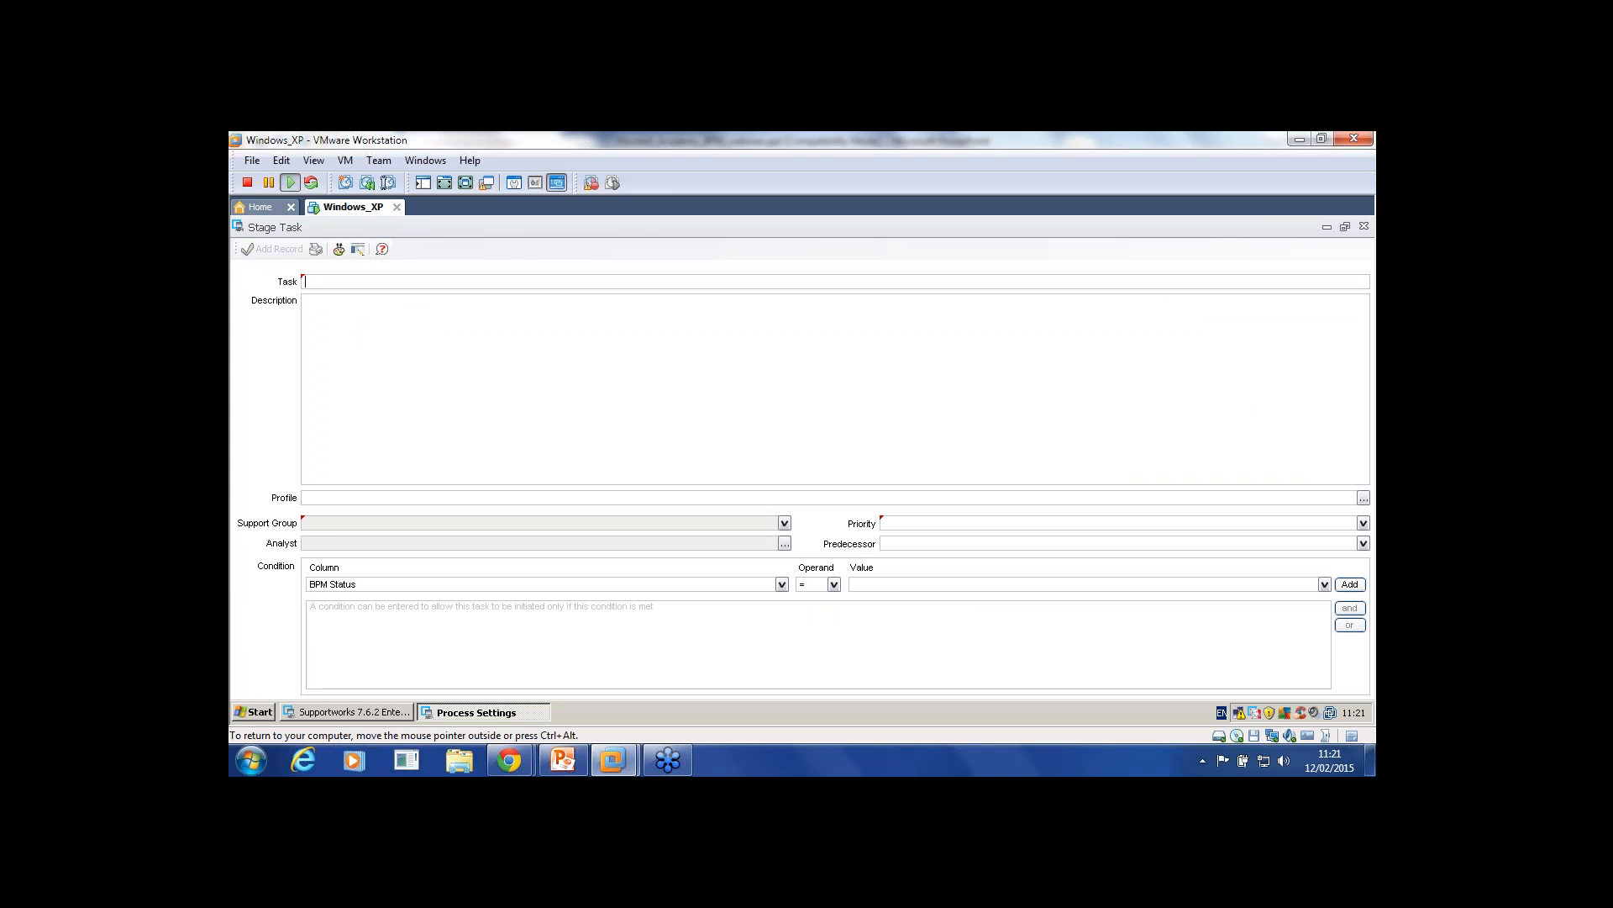
click(1364, 226)
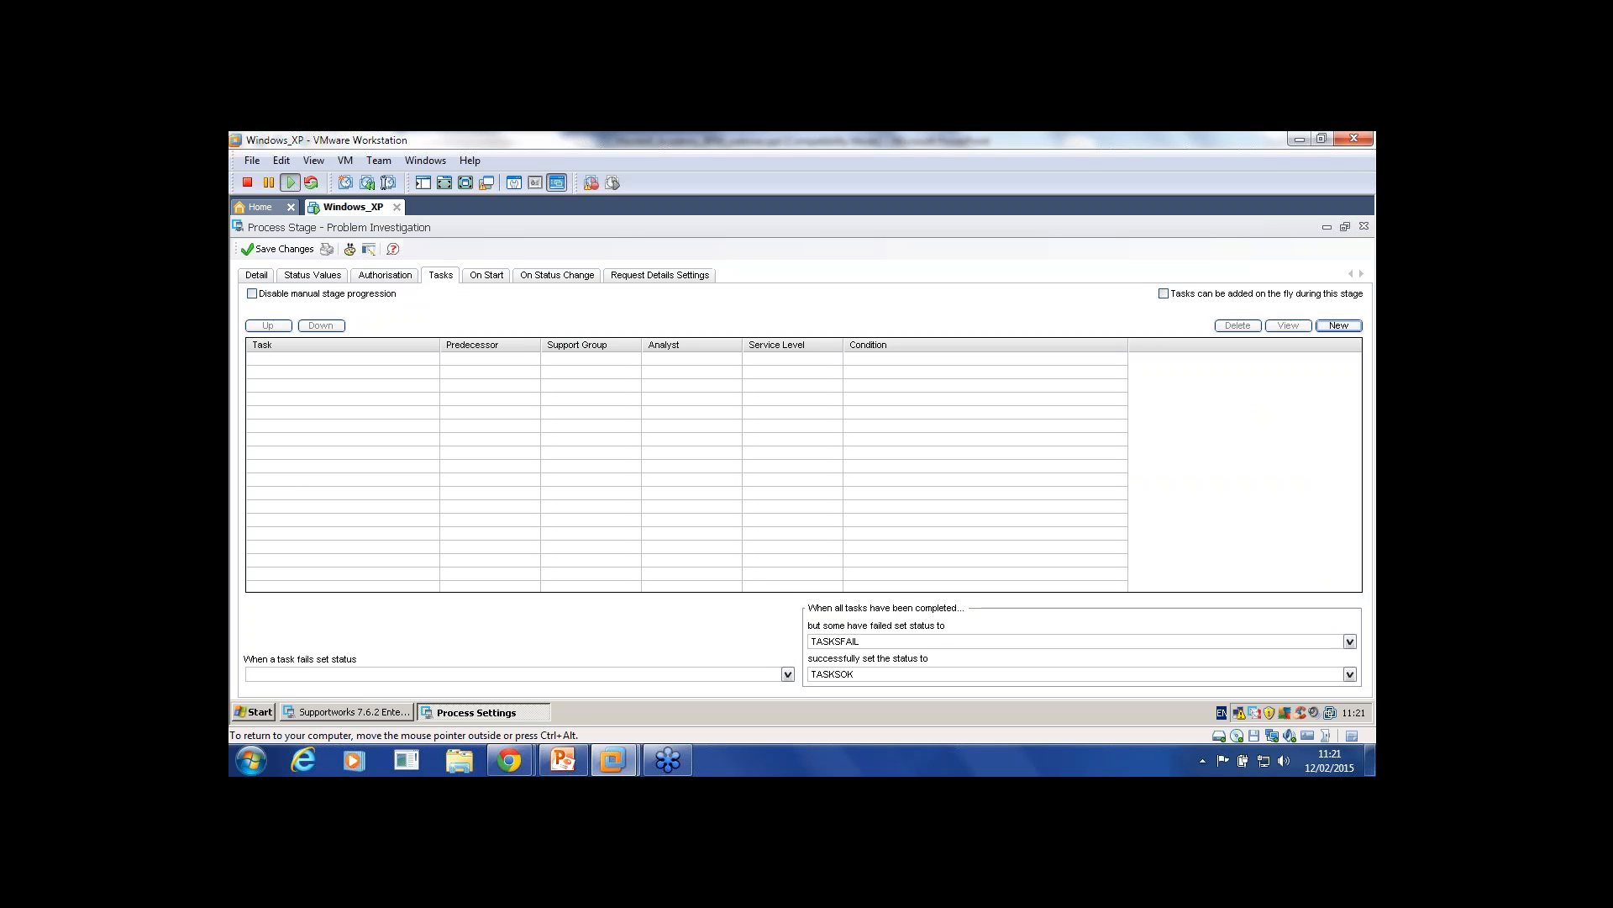
click(1164, 293)
click(1164, 293)
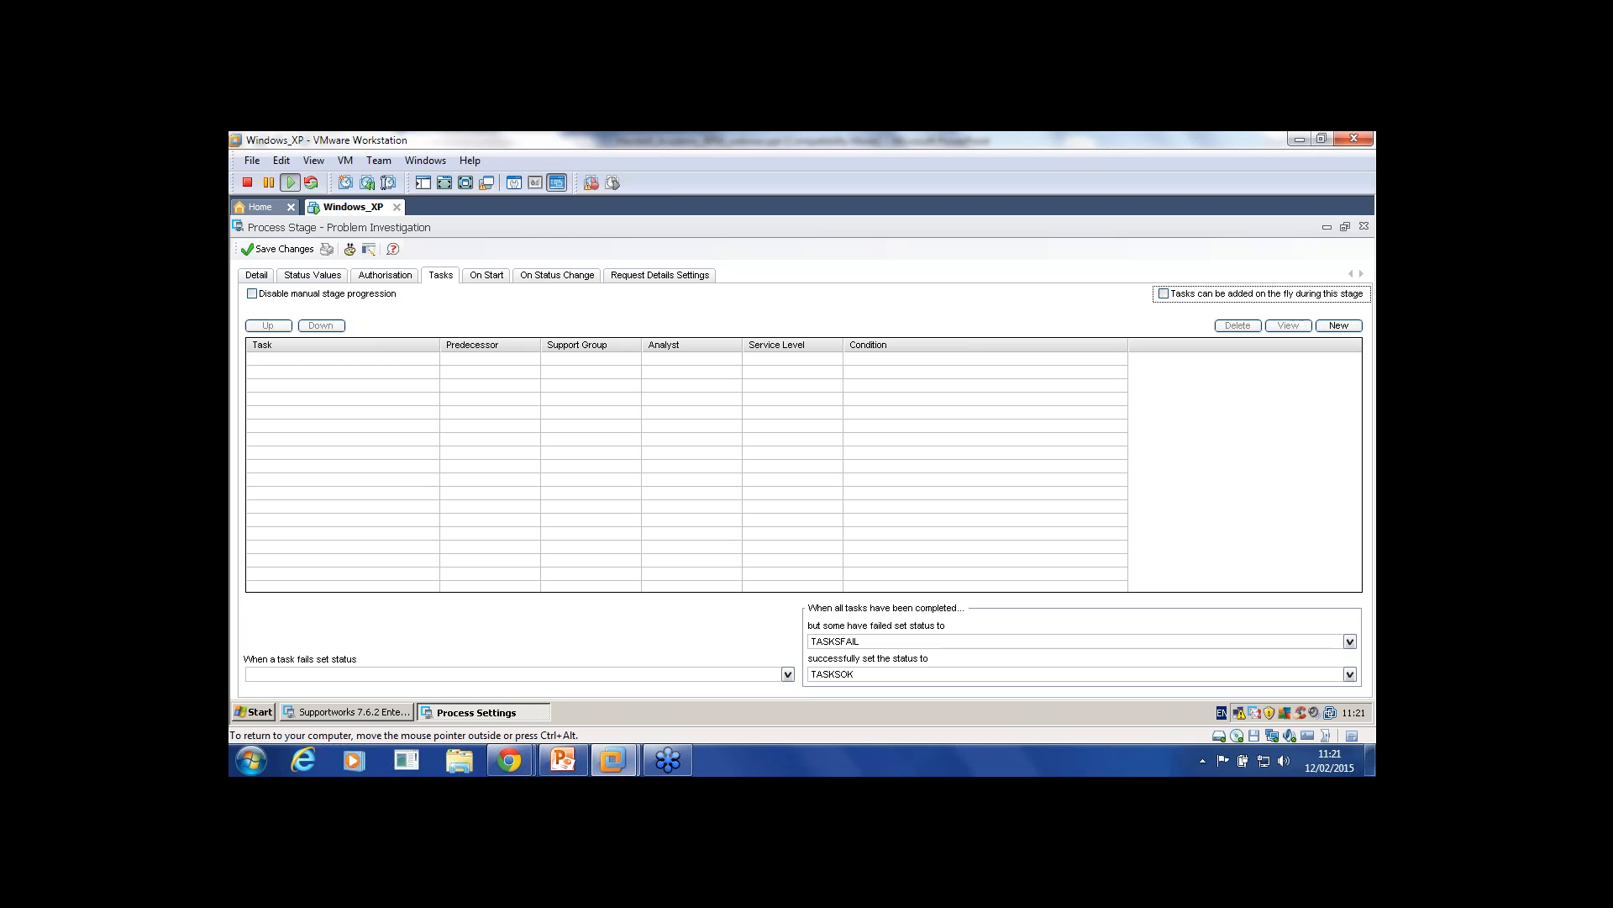
Step: Toggle manual stage progression off and back on, then view On Start and On Status Change
click(252, 294)
click(252, 294)
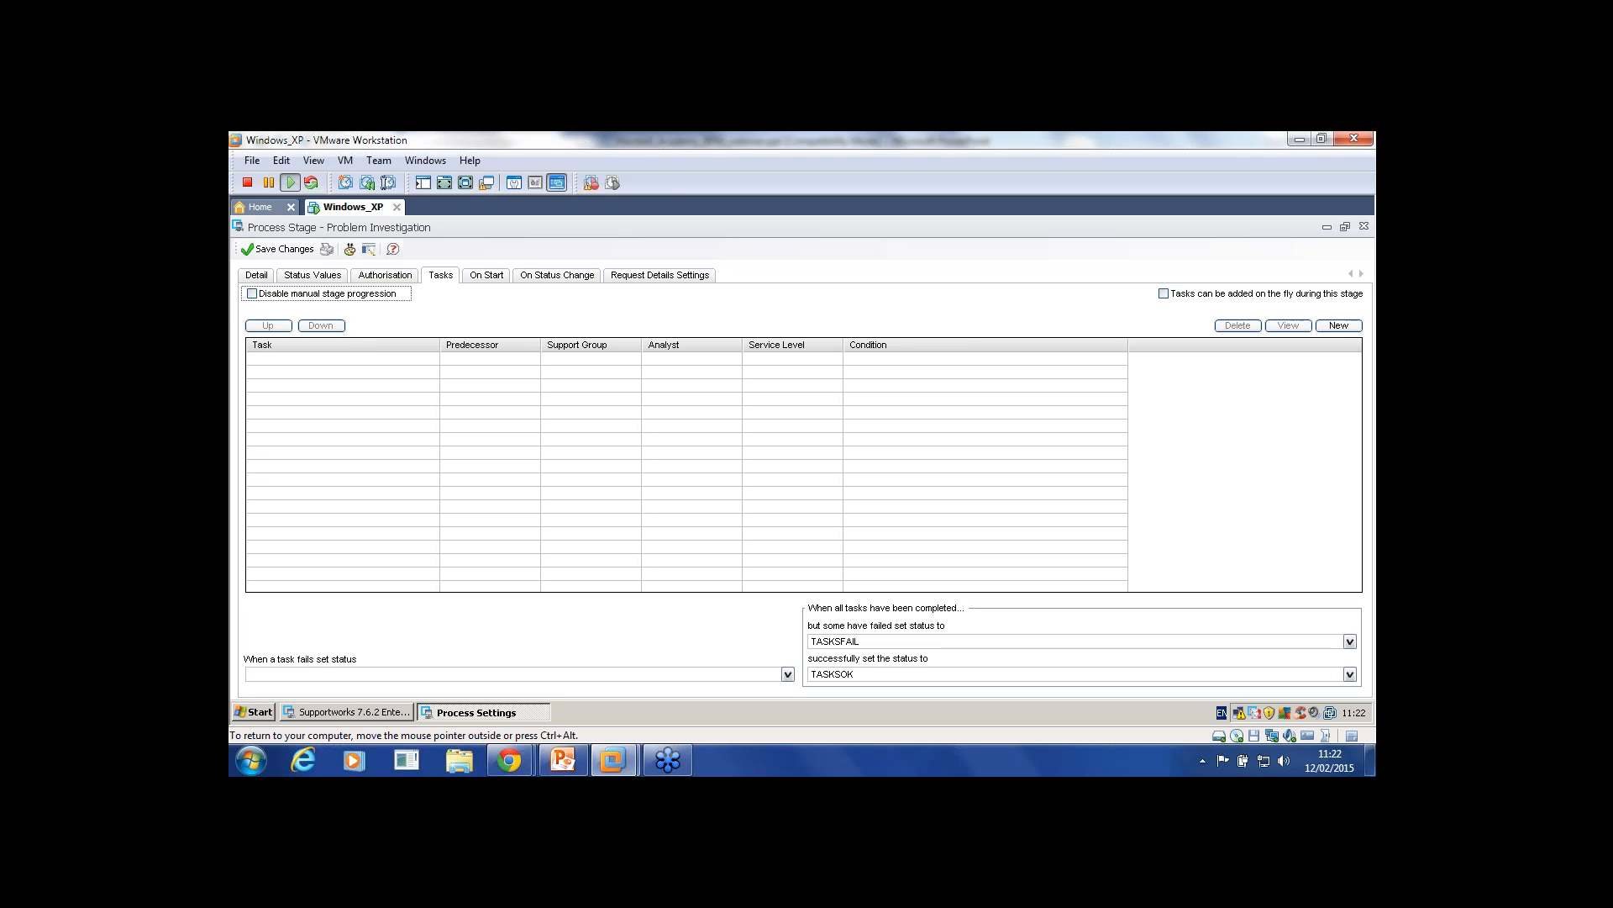
click(486, 275)
click(557, 275)
click(487, 275)
click(557, 275)
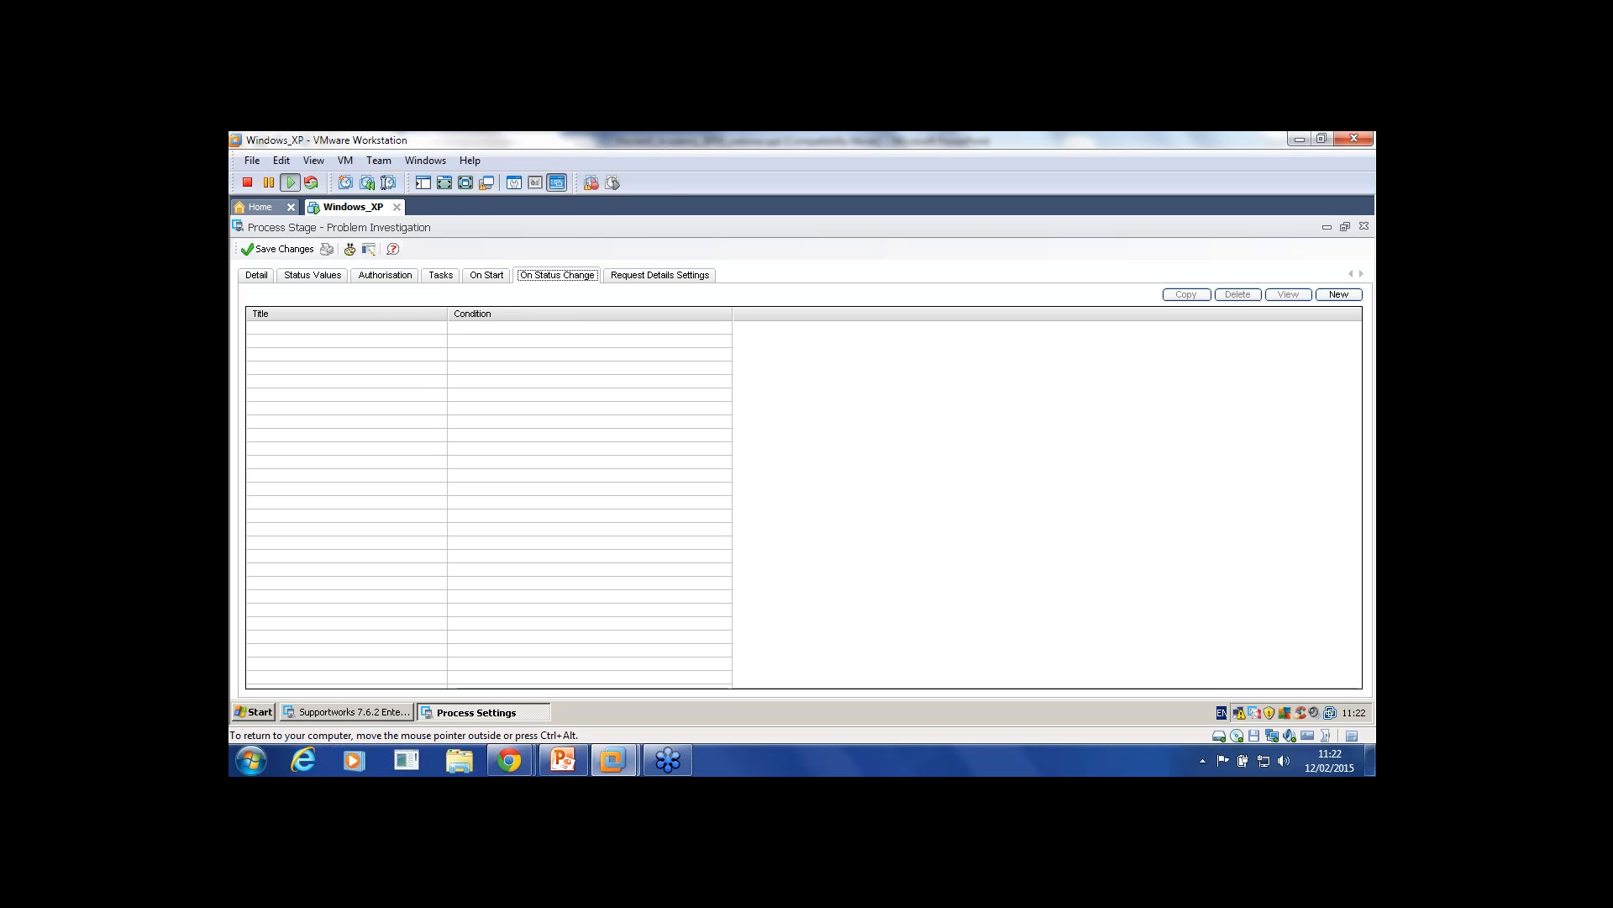
Step: Create a new On Start condition titled 'Test' with test condition 1=1
click(487, 274)
click(556, 276)
click(486, 275)
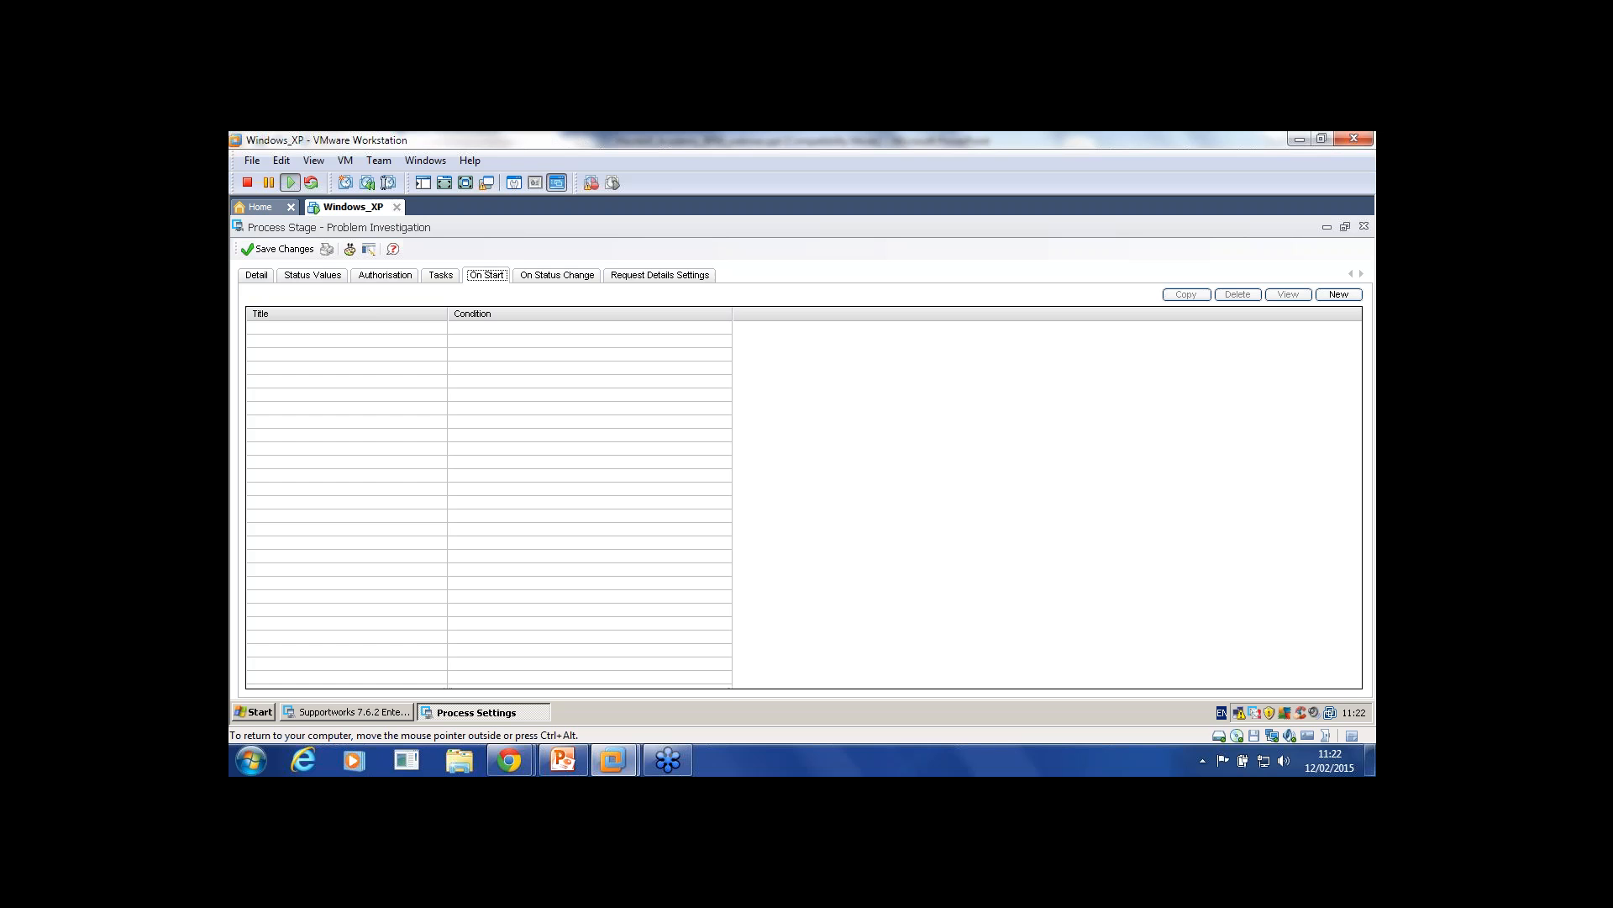
key(Right)
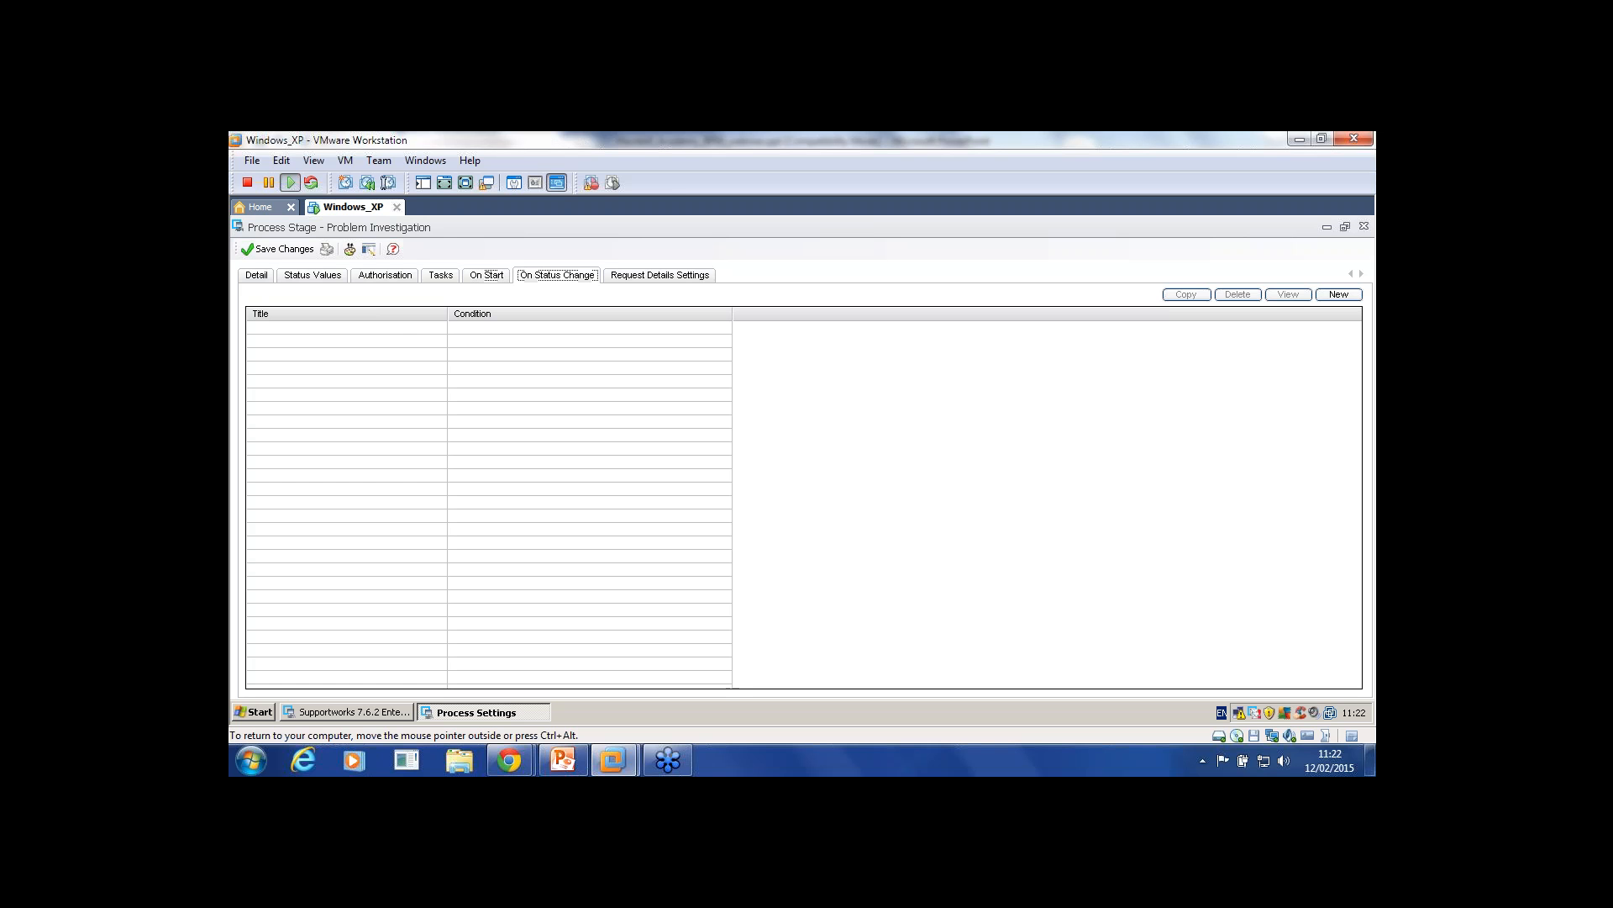
key(Left)
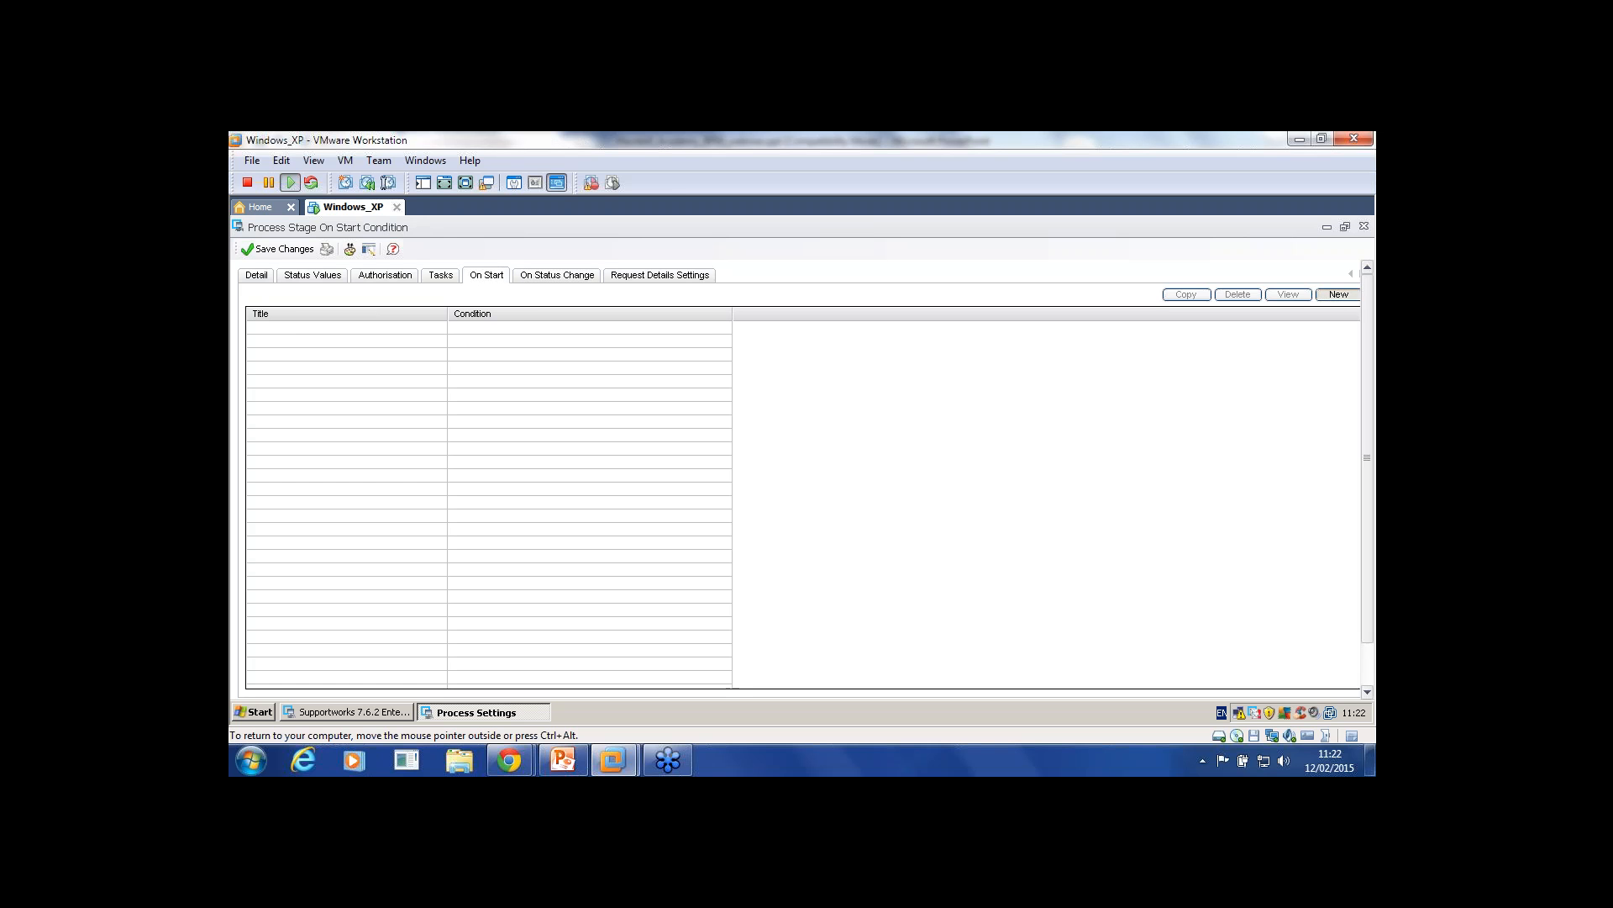
click(1339, 295)
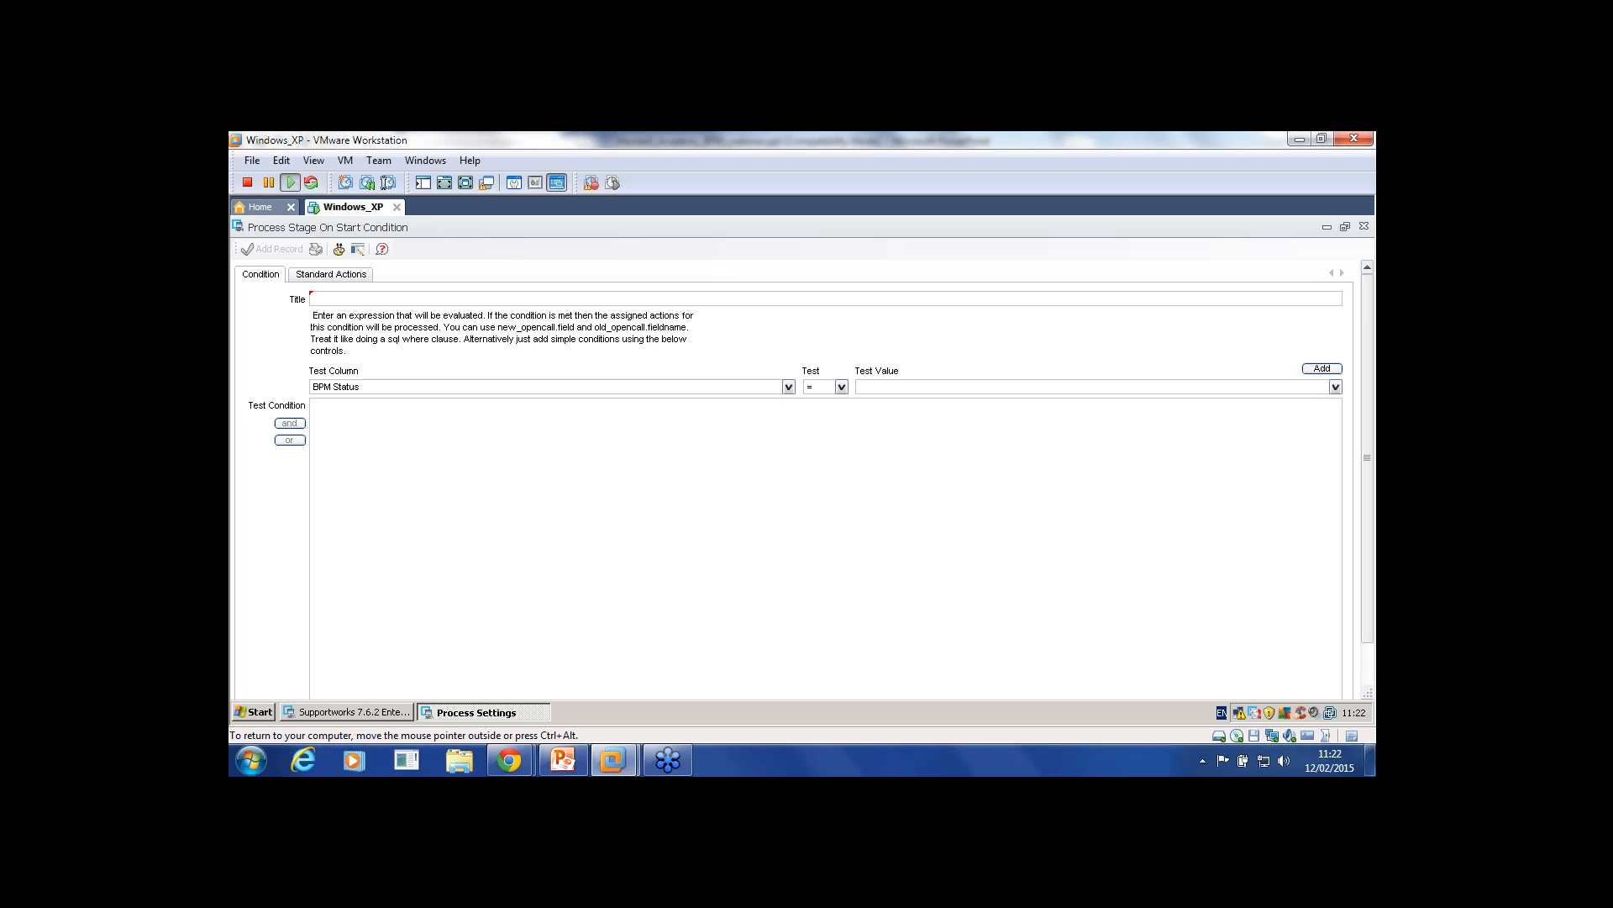
text(Test)
click(315, 405)
text(1=1)
click(331, 275)
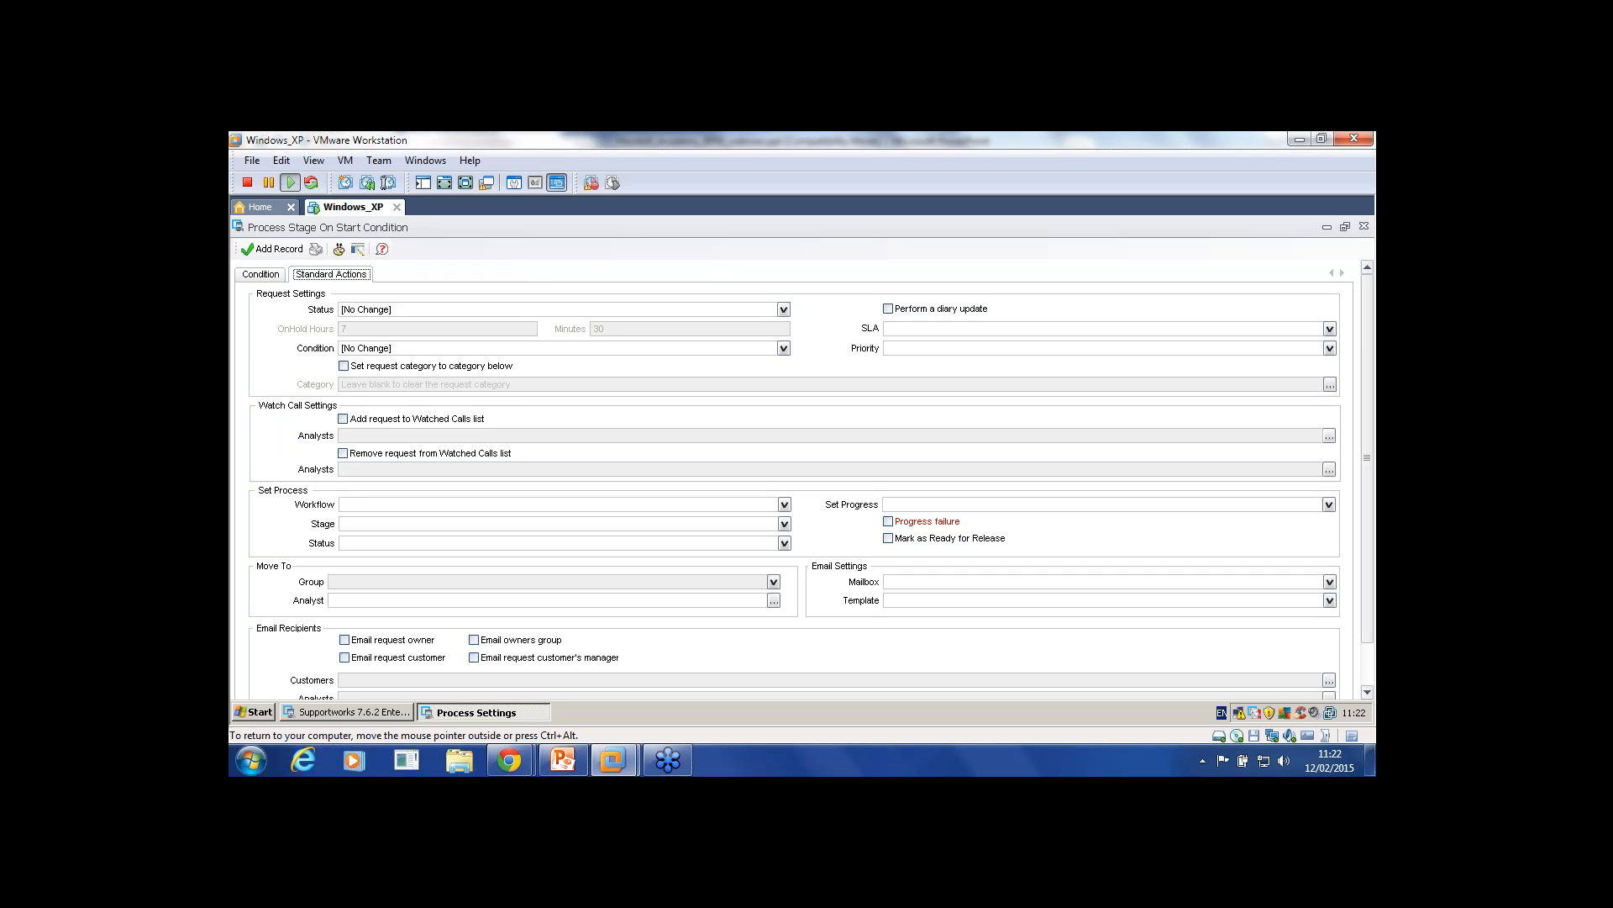
scroll(804, 480, down, 1)
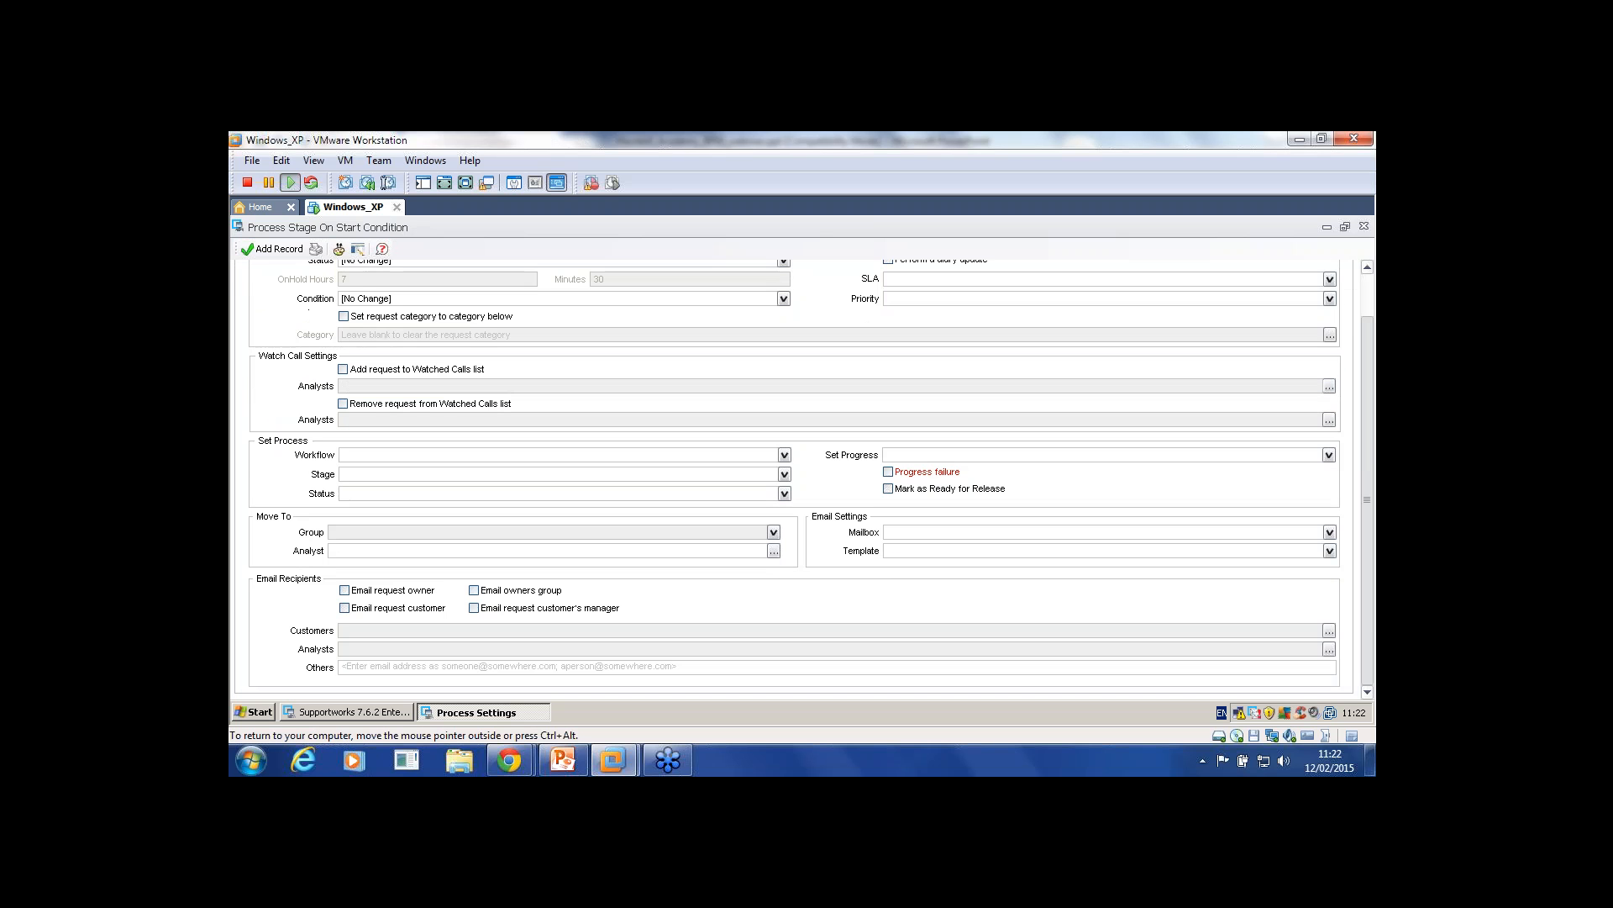
scroll(803, 479, up, 1)
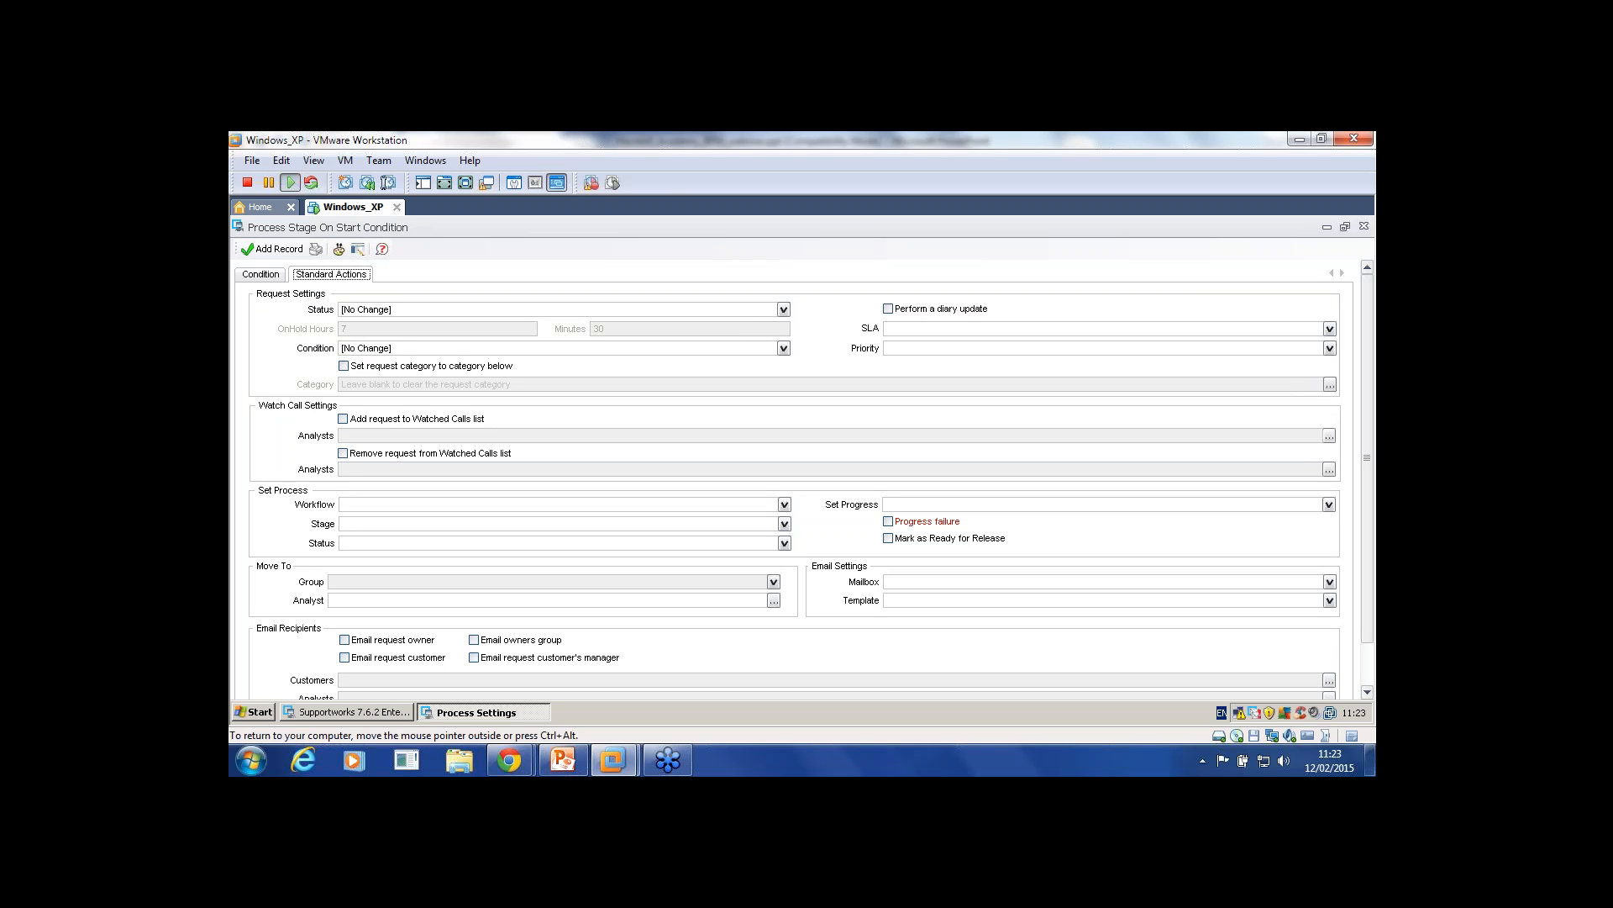
click(783, 309)
click(783, 309)
click(784, 310)
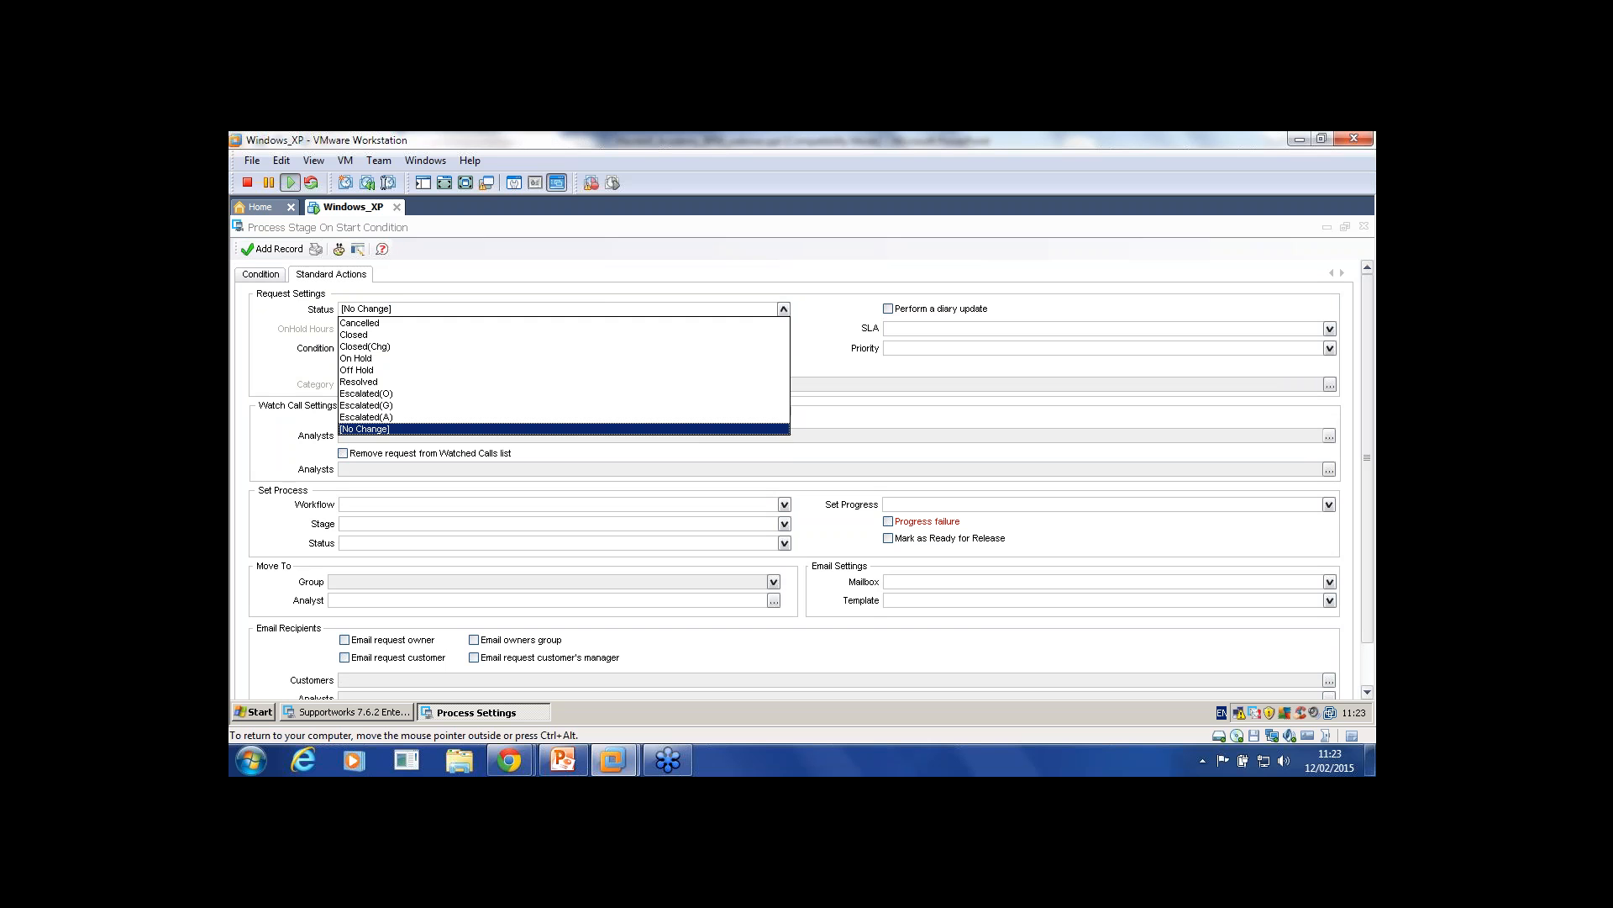
click(783, 309)
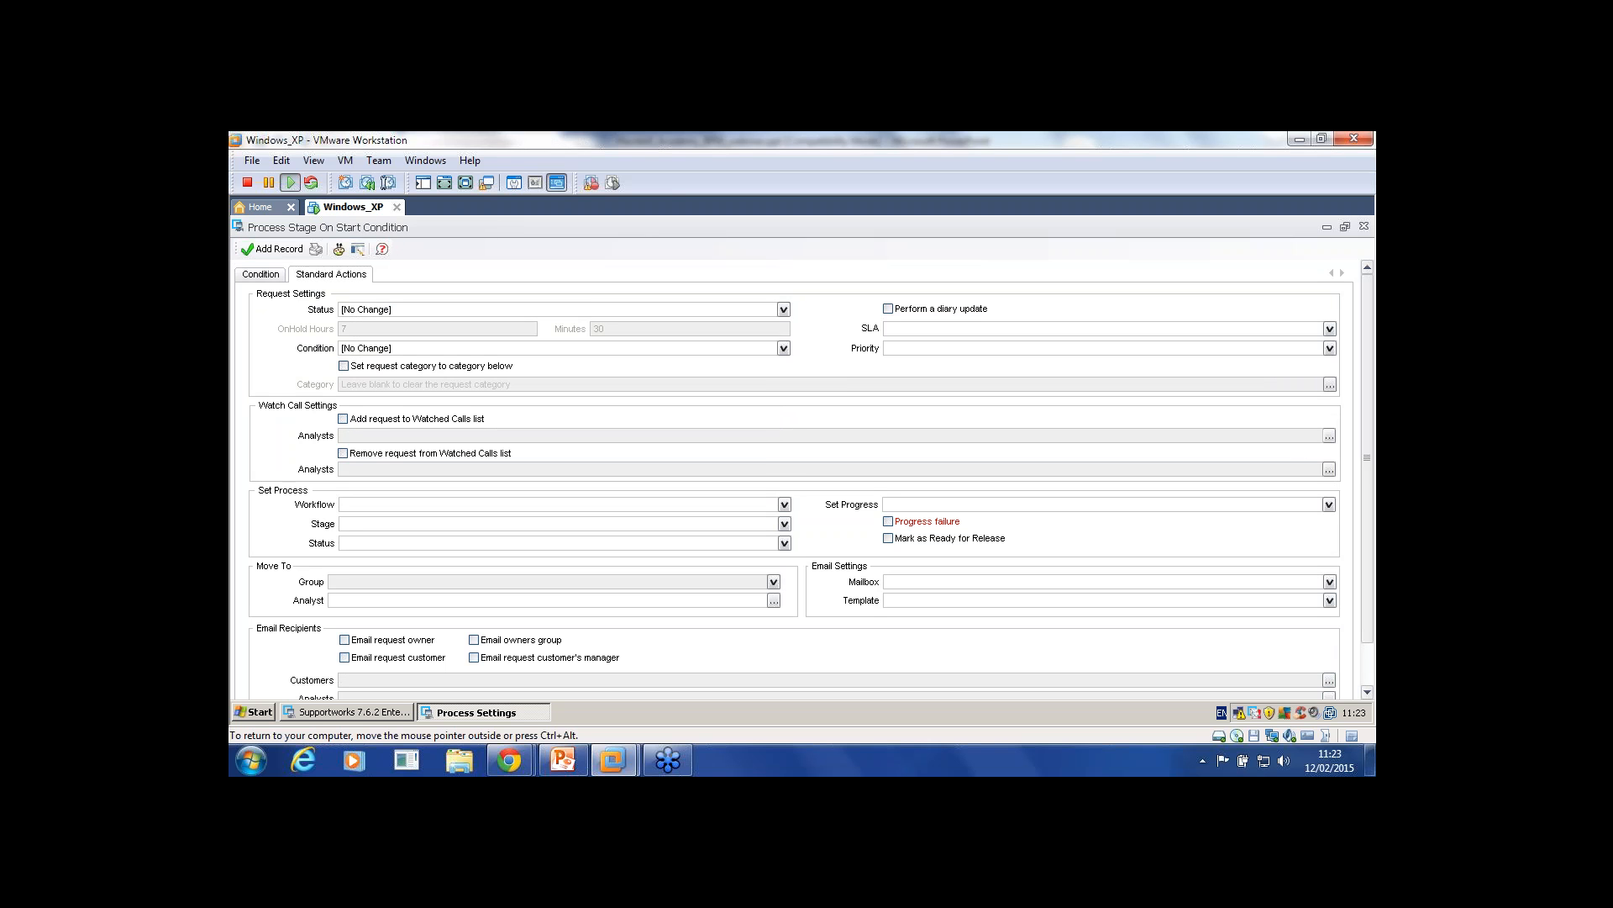
click(783, 348)
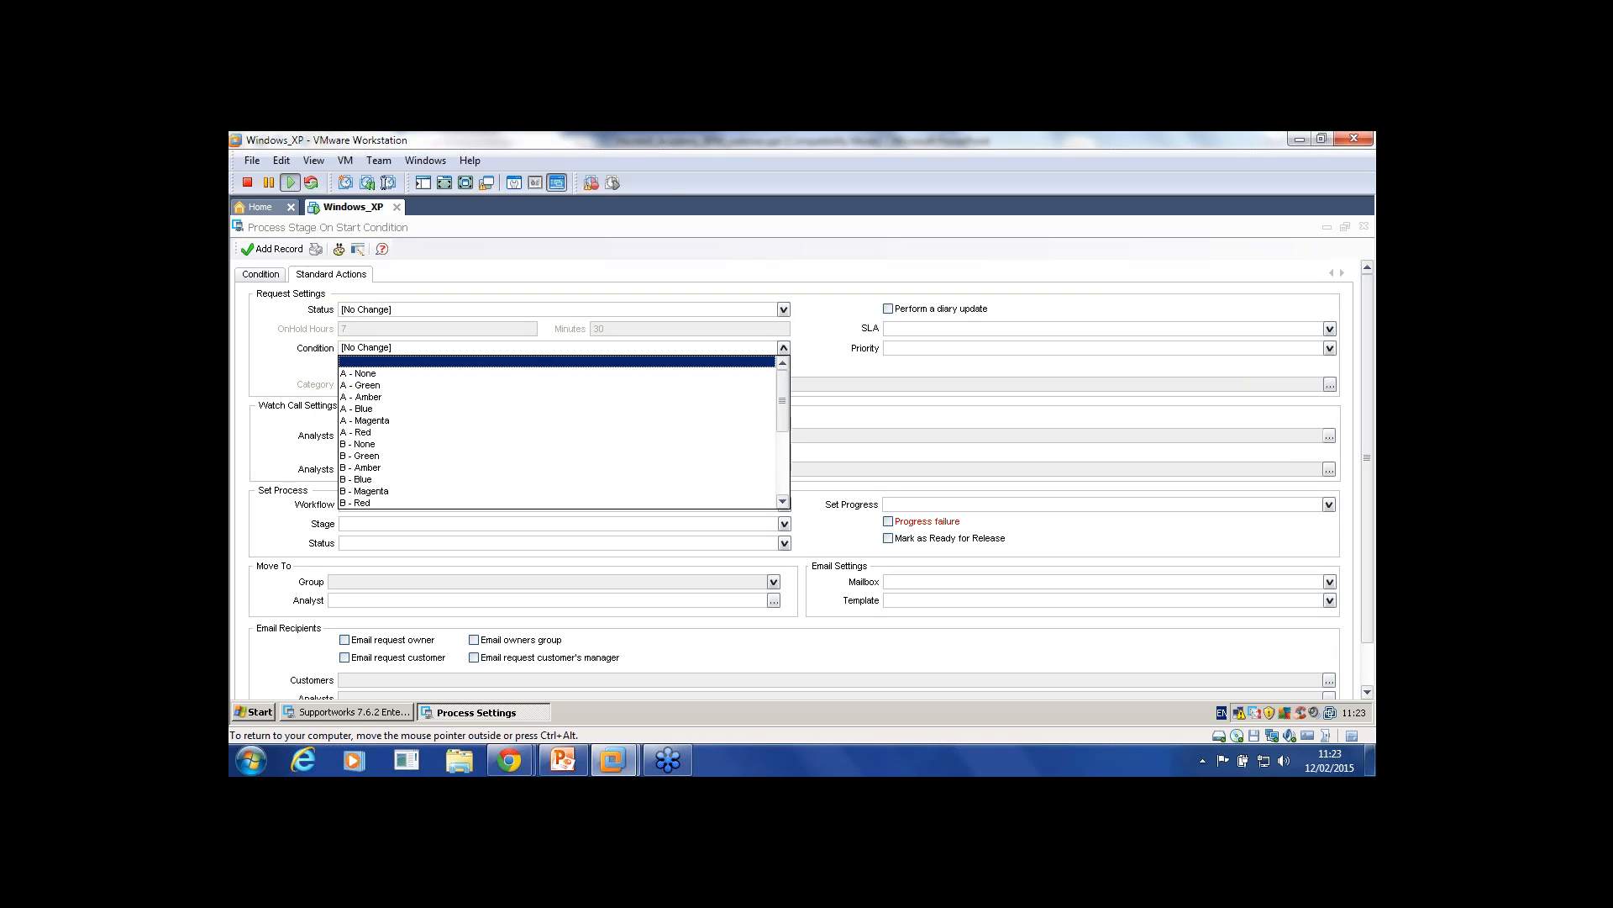
click(783, 348)
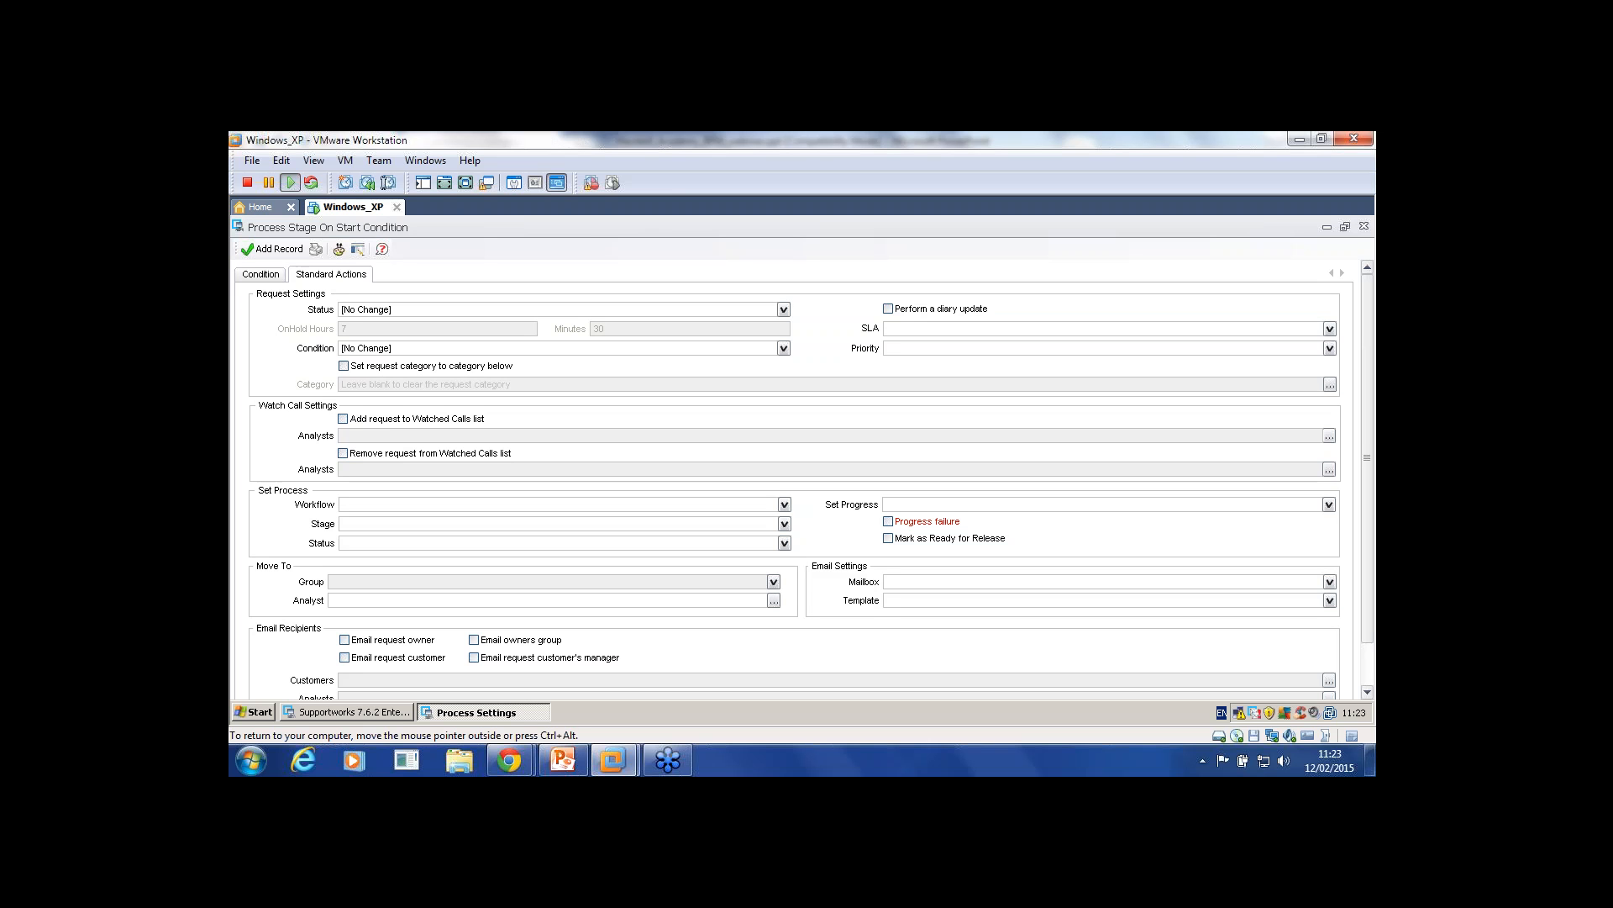
click(344, 365)
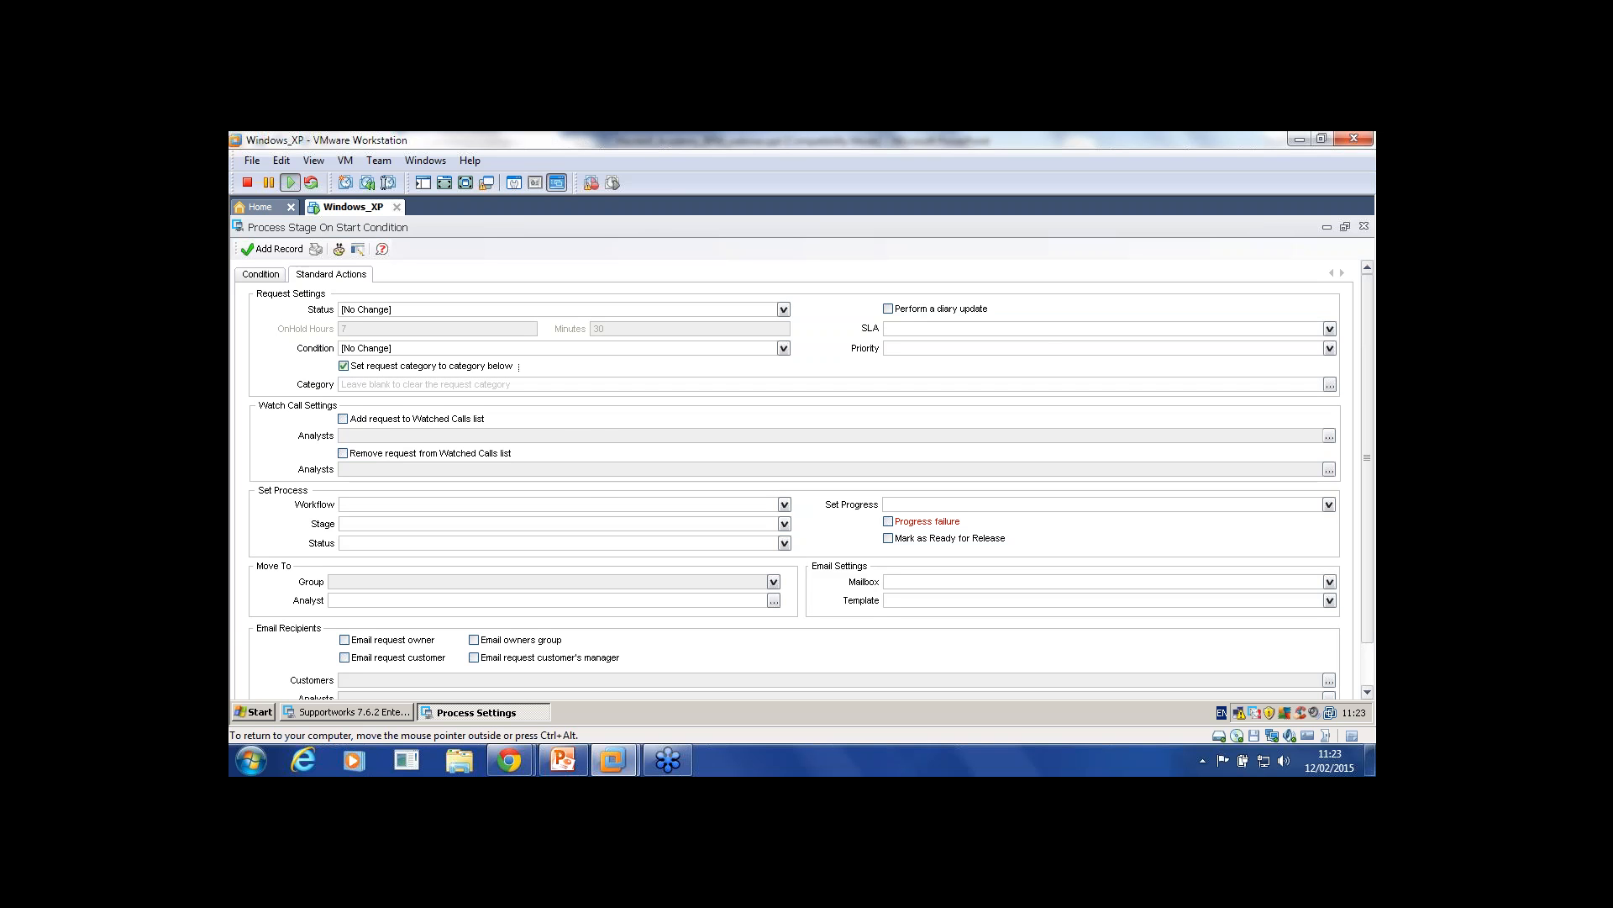
click(1329, 384)
click(590, 423)
click(660, 422)
click(1010, 585)
scroll(804, 474, down, 2)
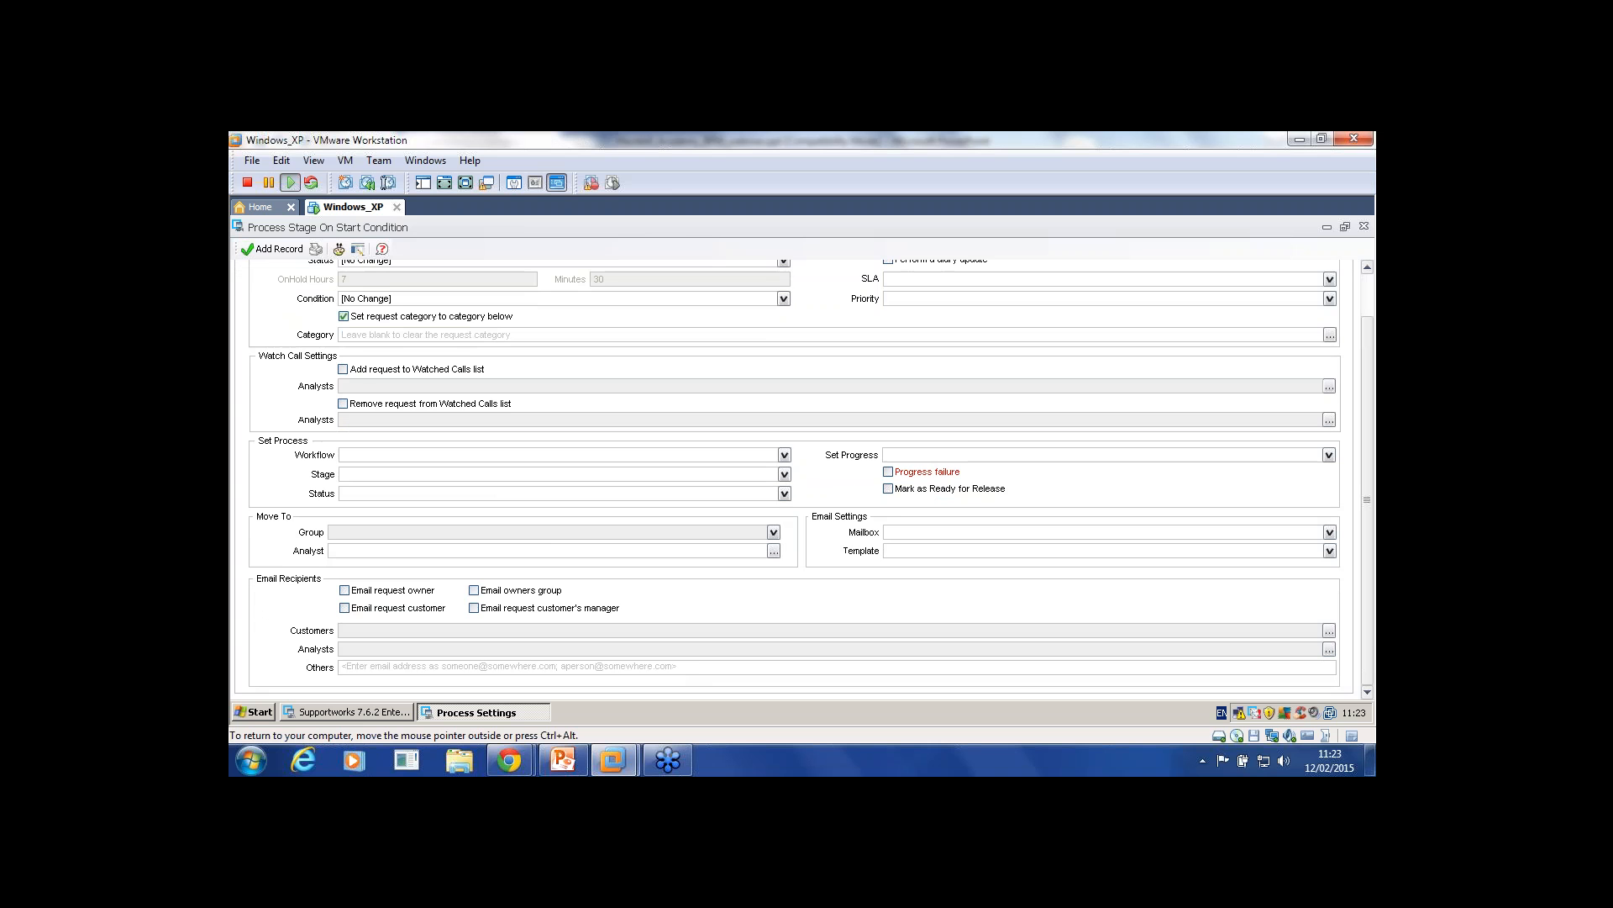
scroll(846, 591, up, 2)
scroll(845, 591, down, 2)
scroll(805, 479, up, 2)
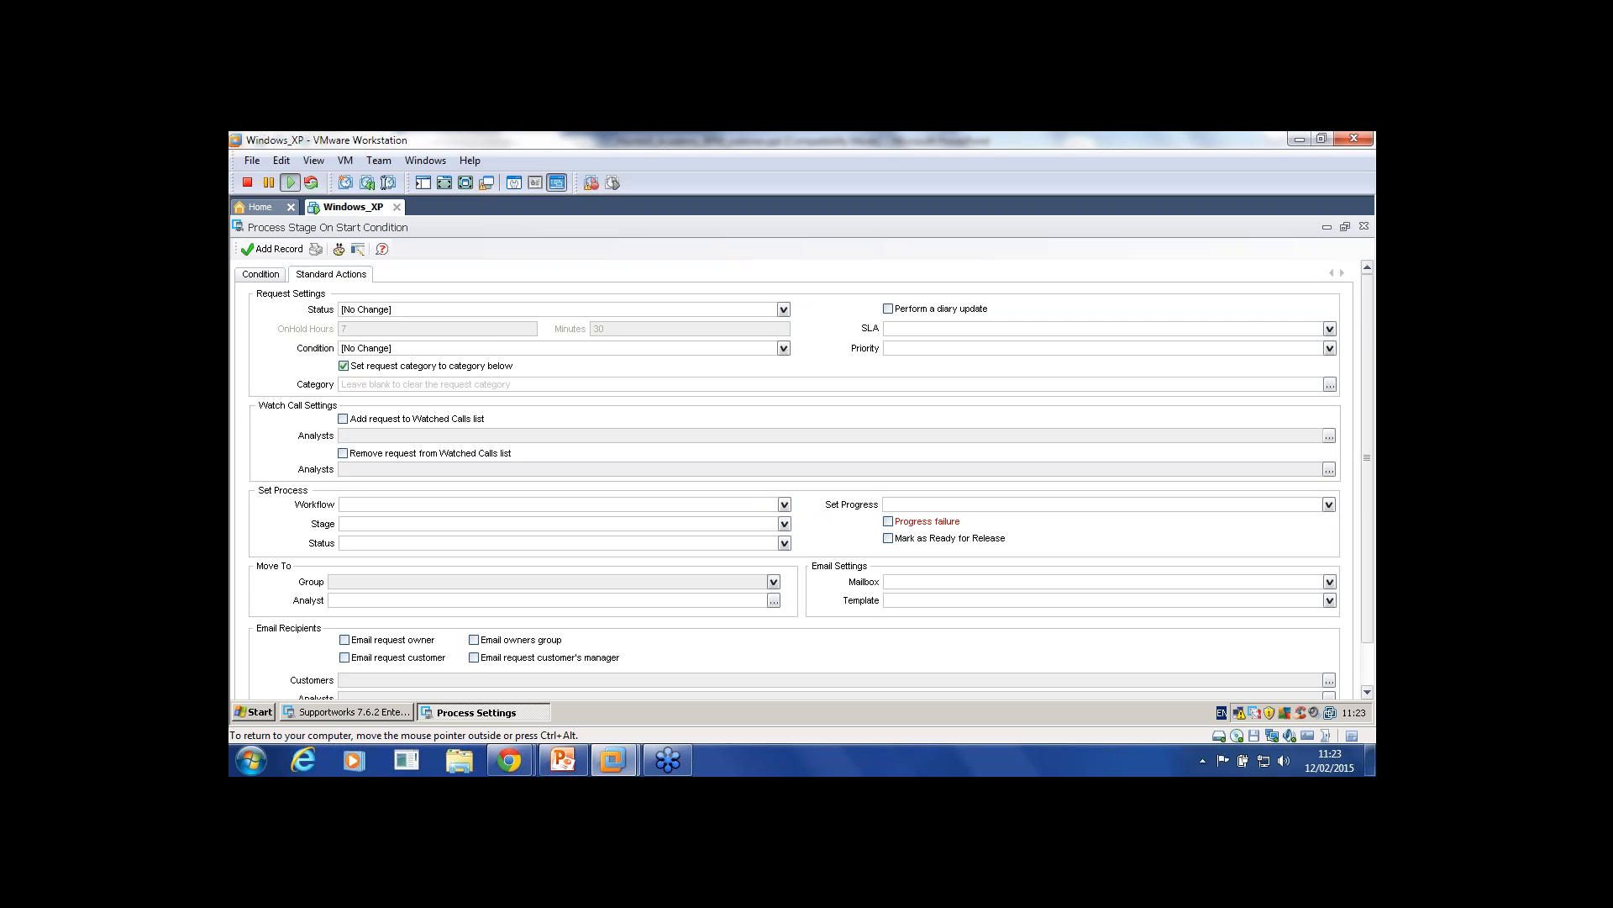
scroll(804, 480, down, 2)
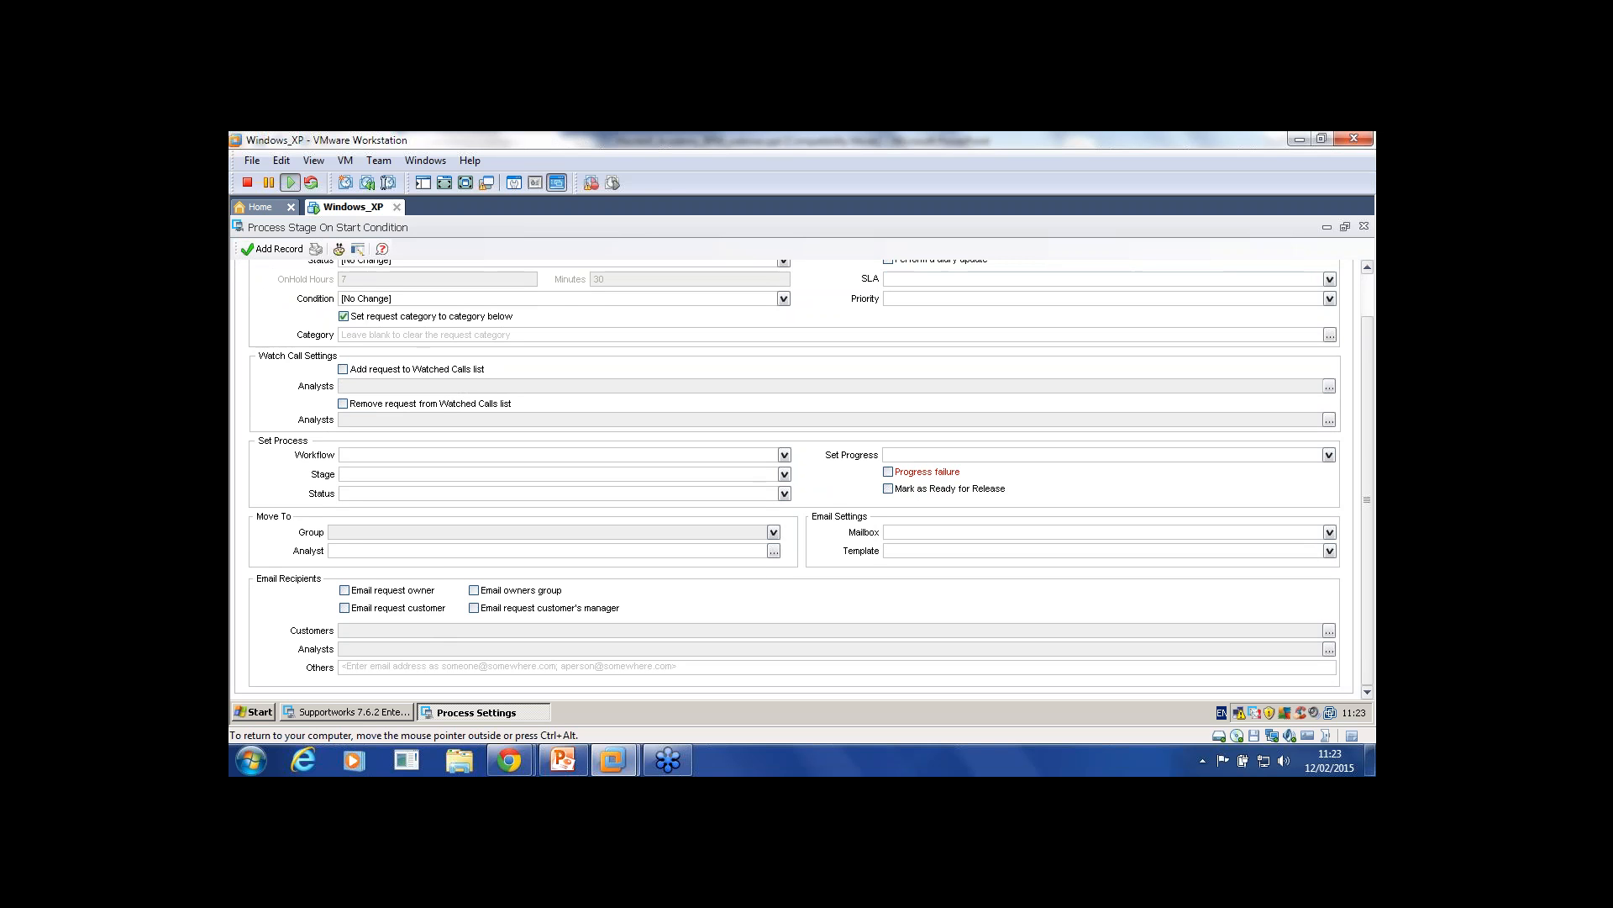
scroll(805, 480, up, 2)
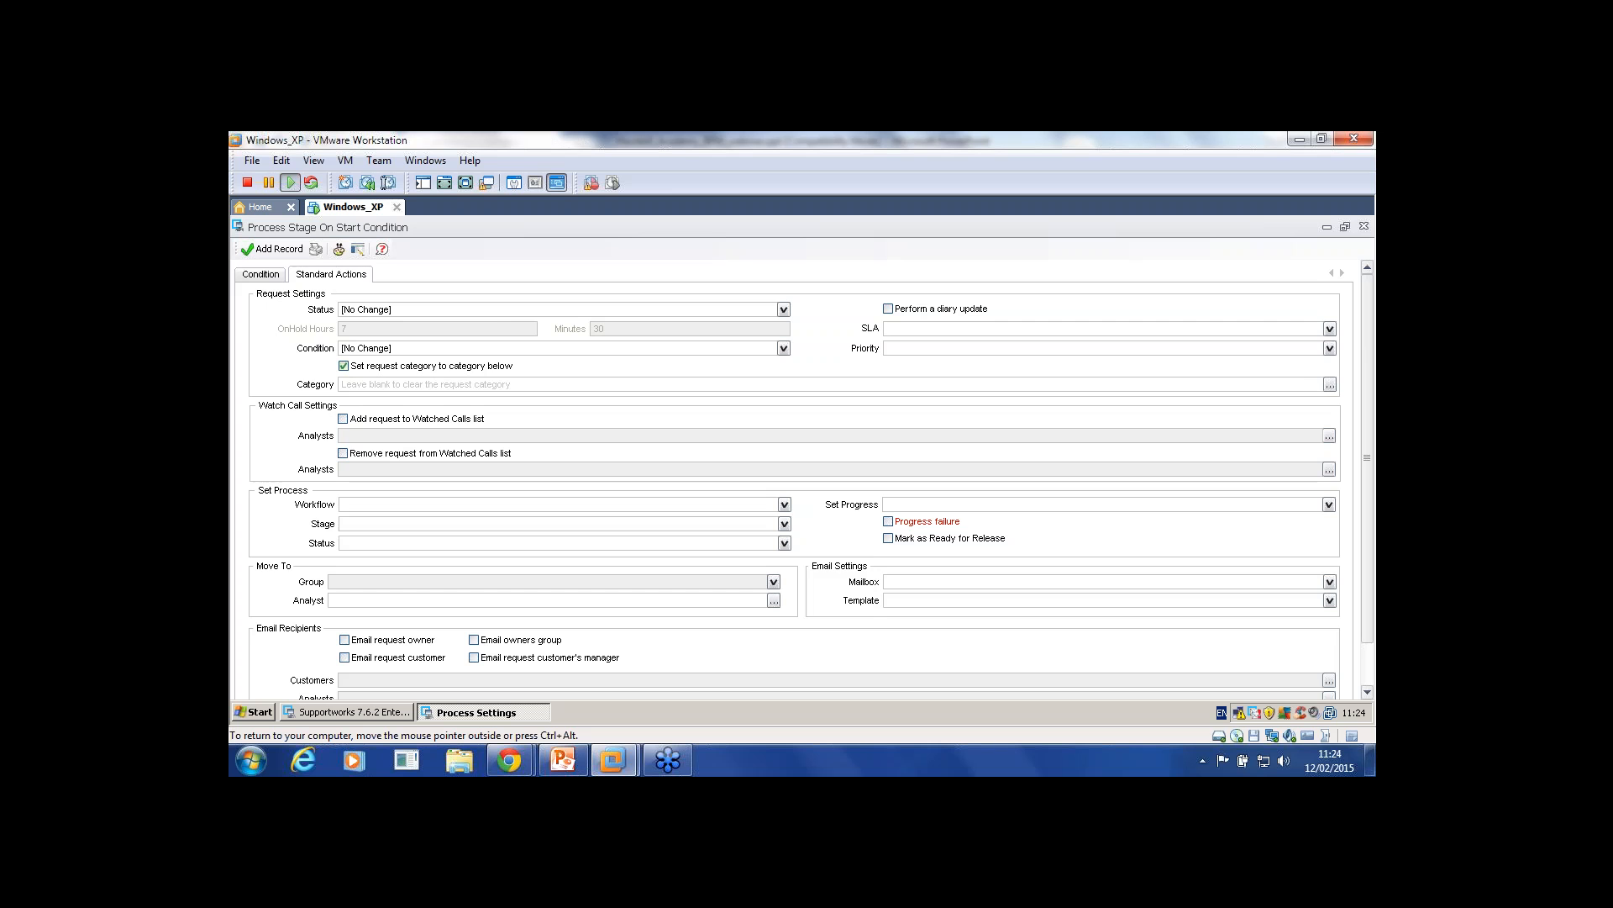
click(261, 275)
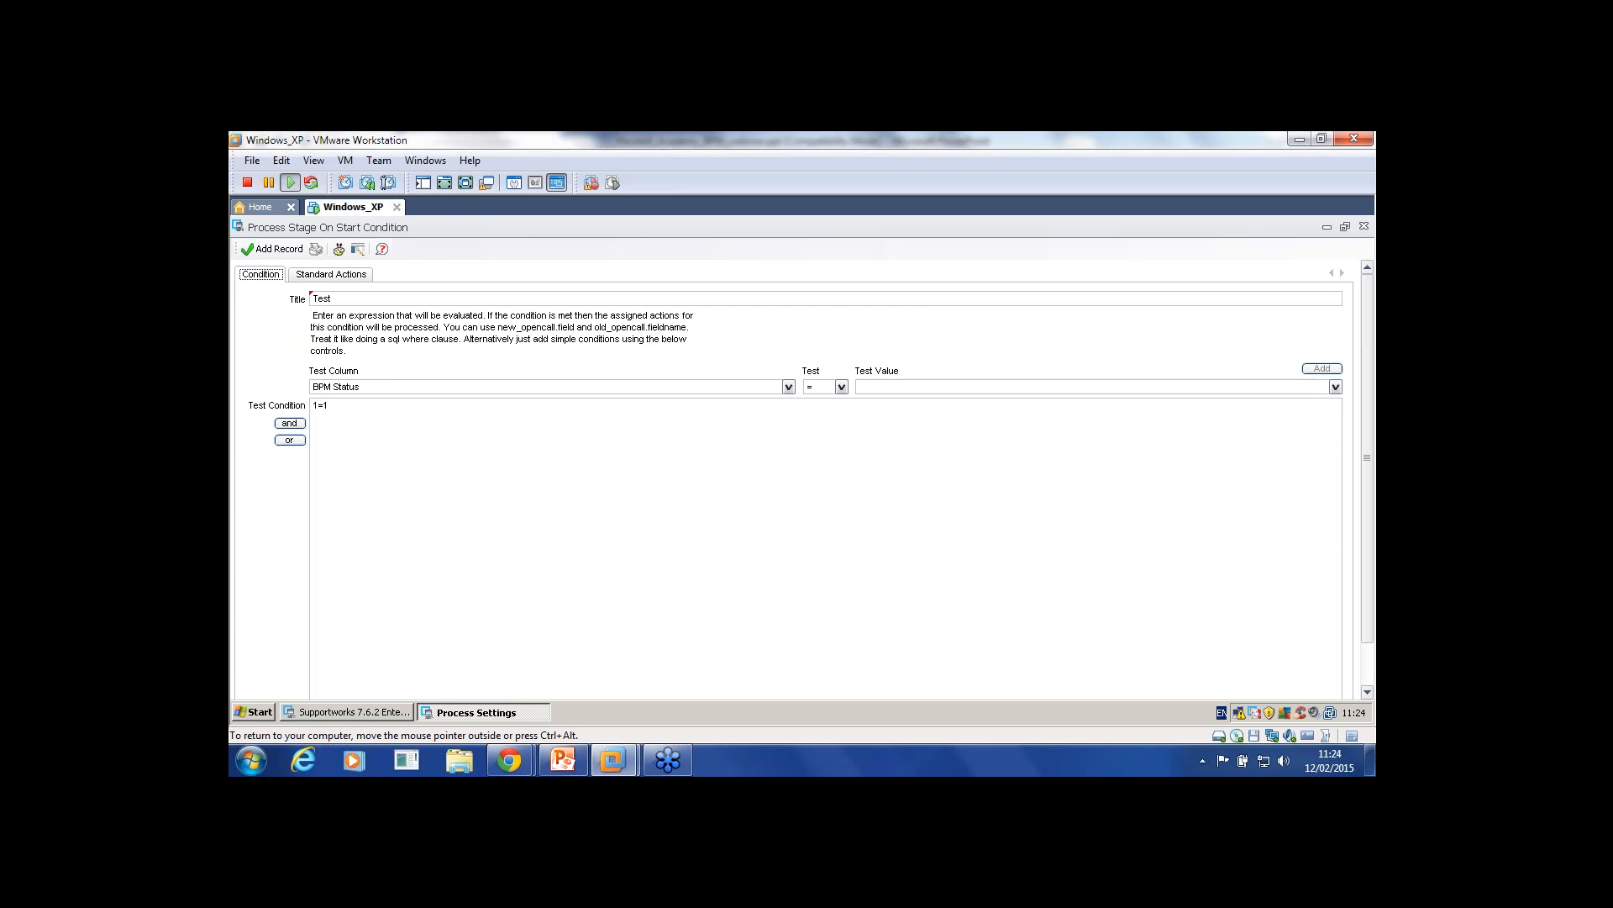
click(331, 275)
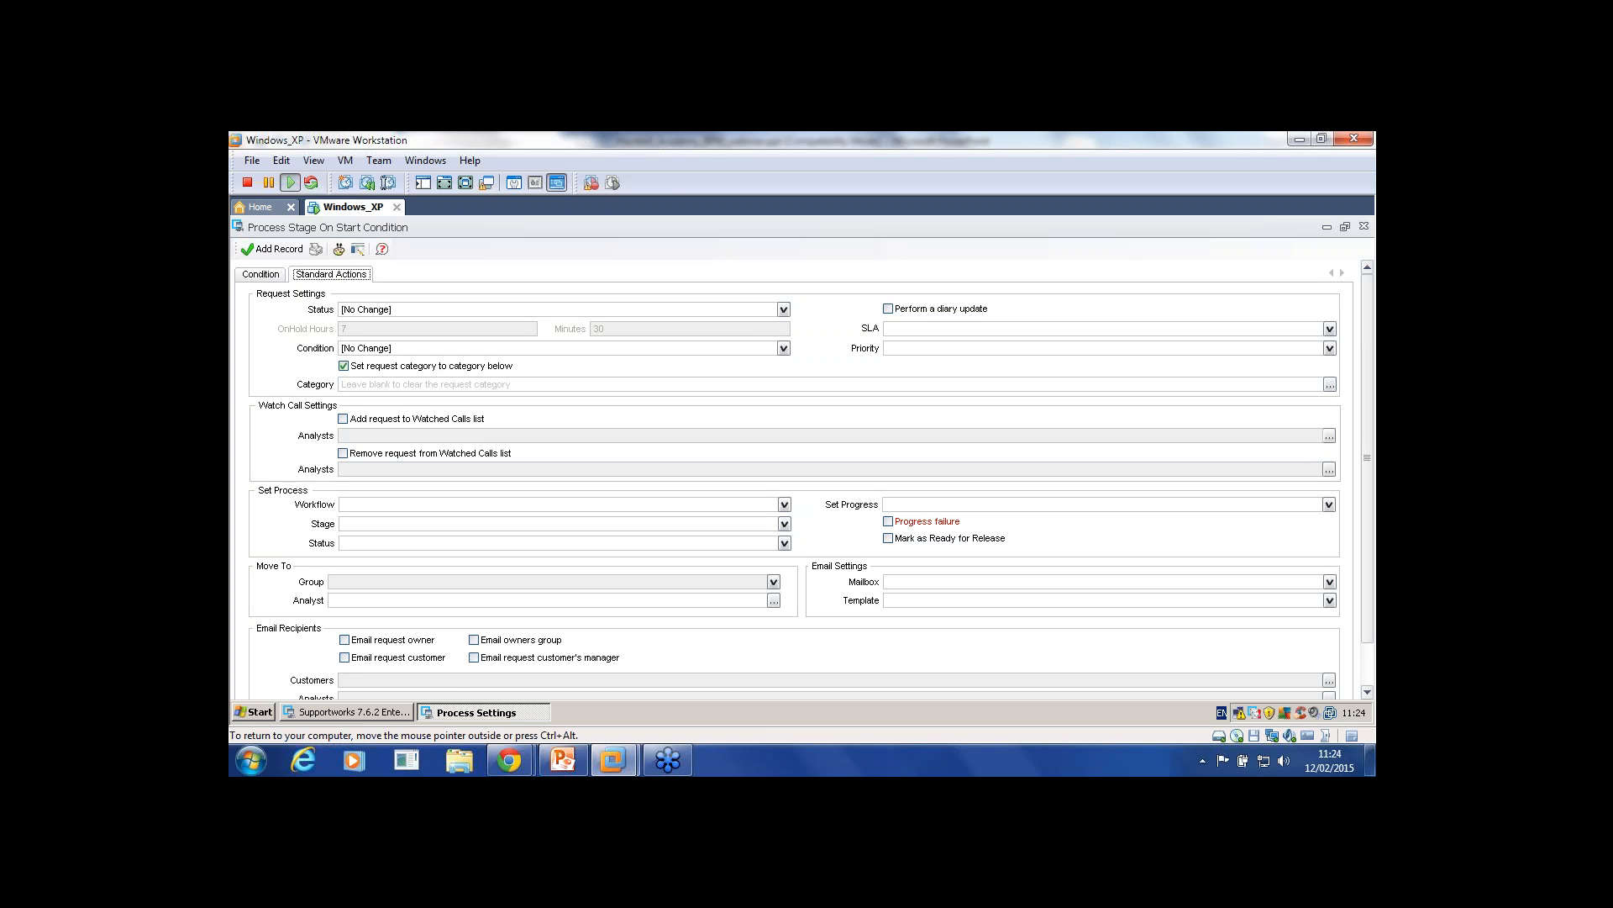
click(784, 544)
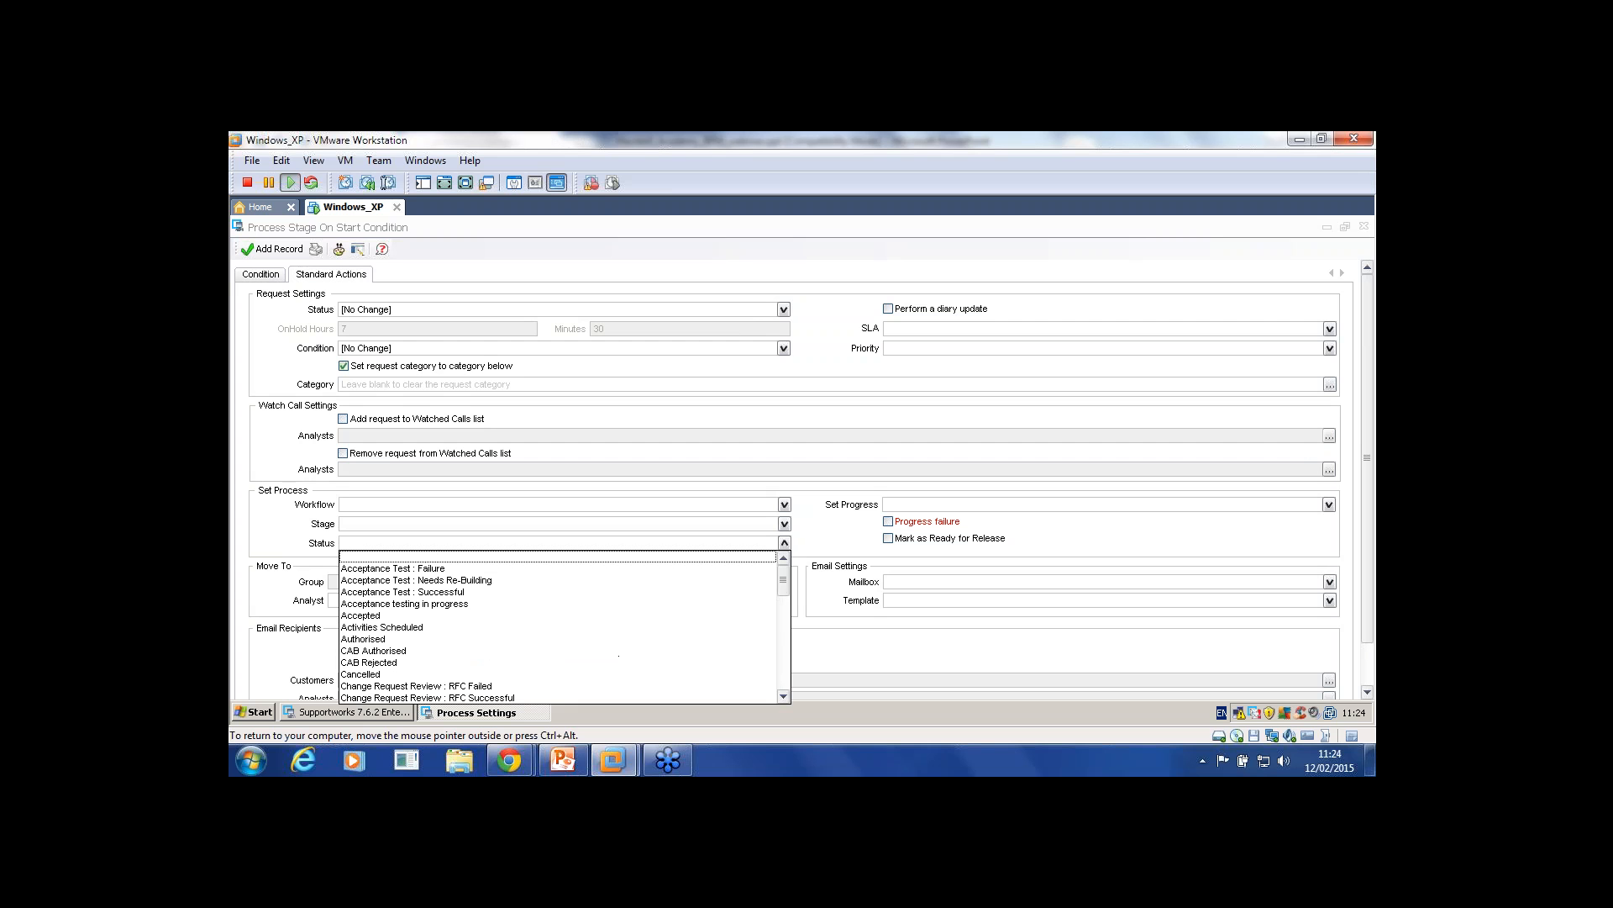
click(784, 523)
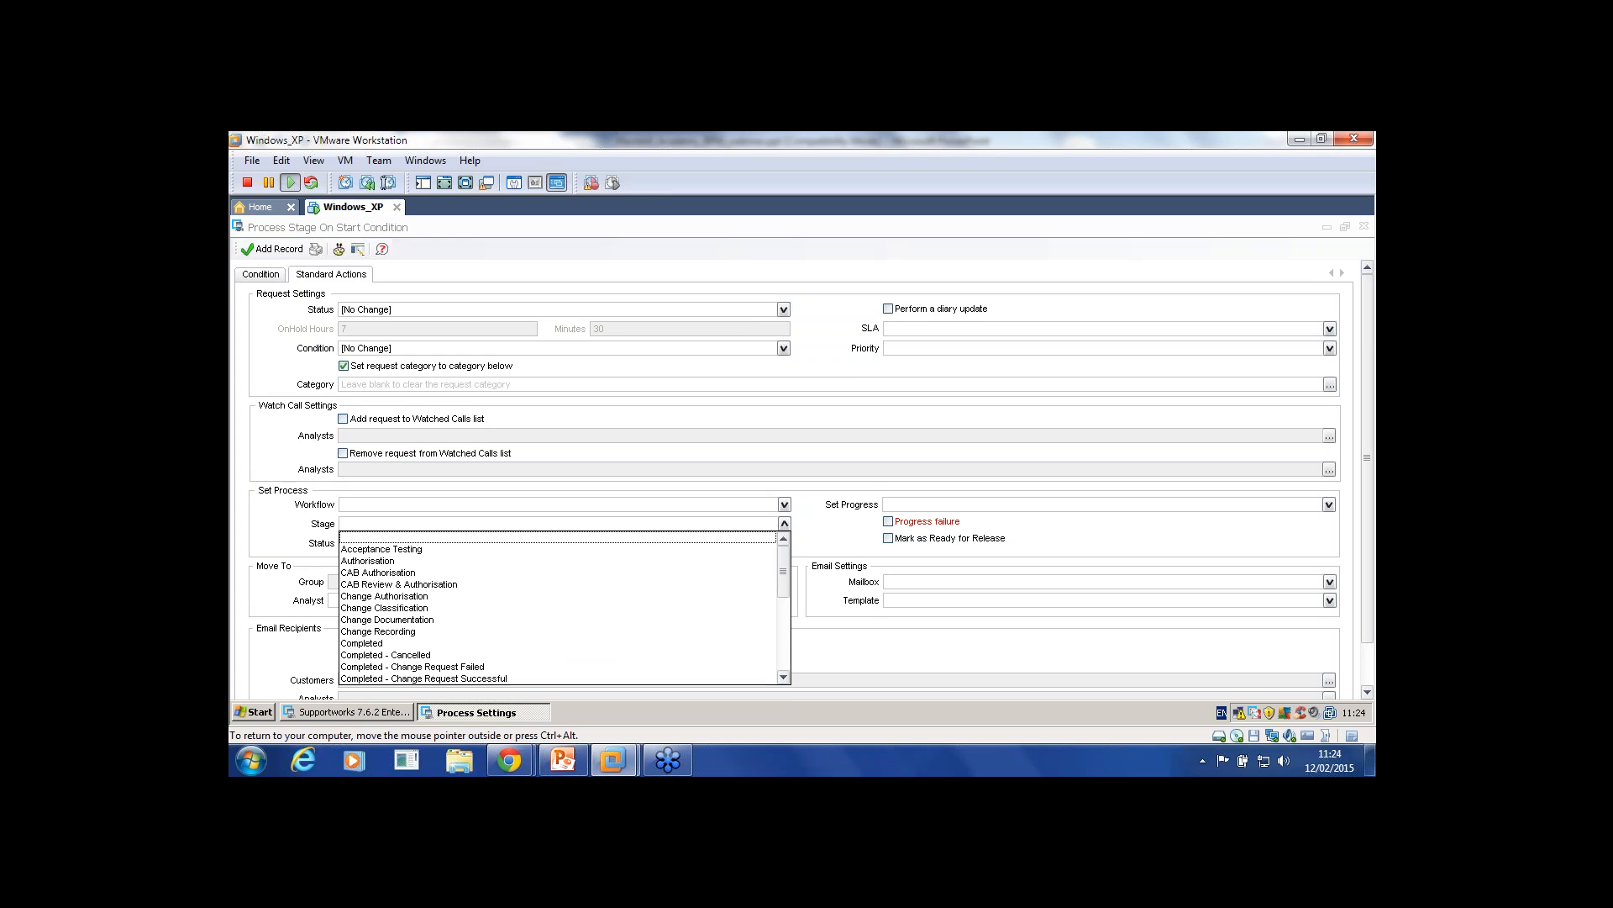
click(784, 523)
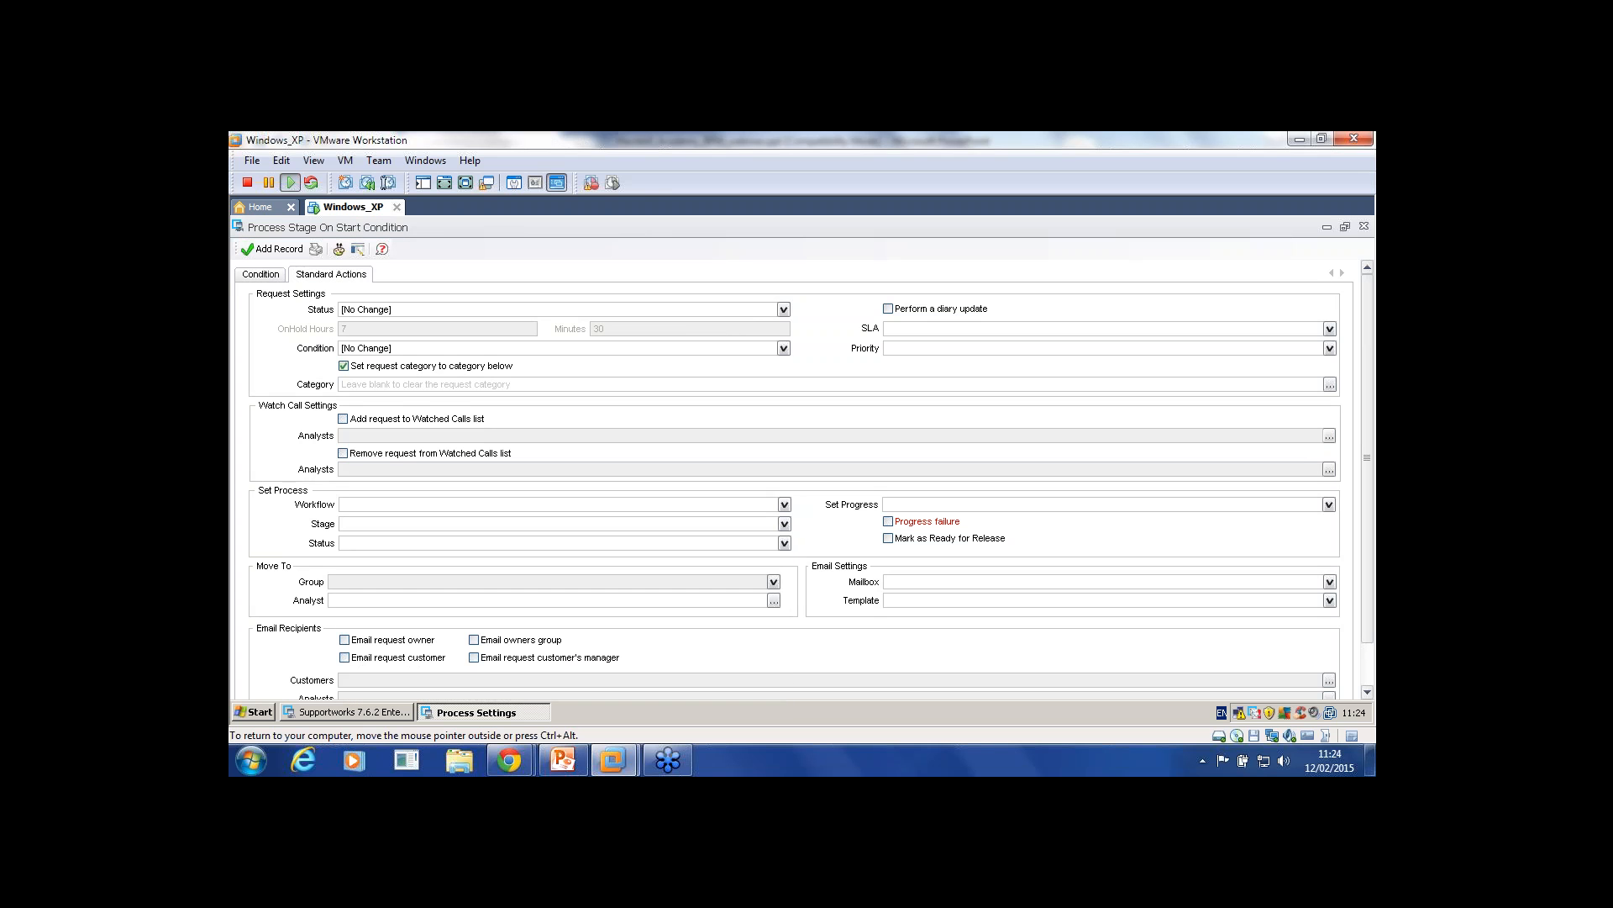
click(261, 274)
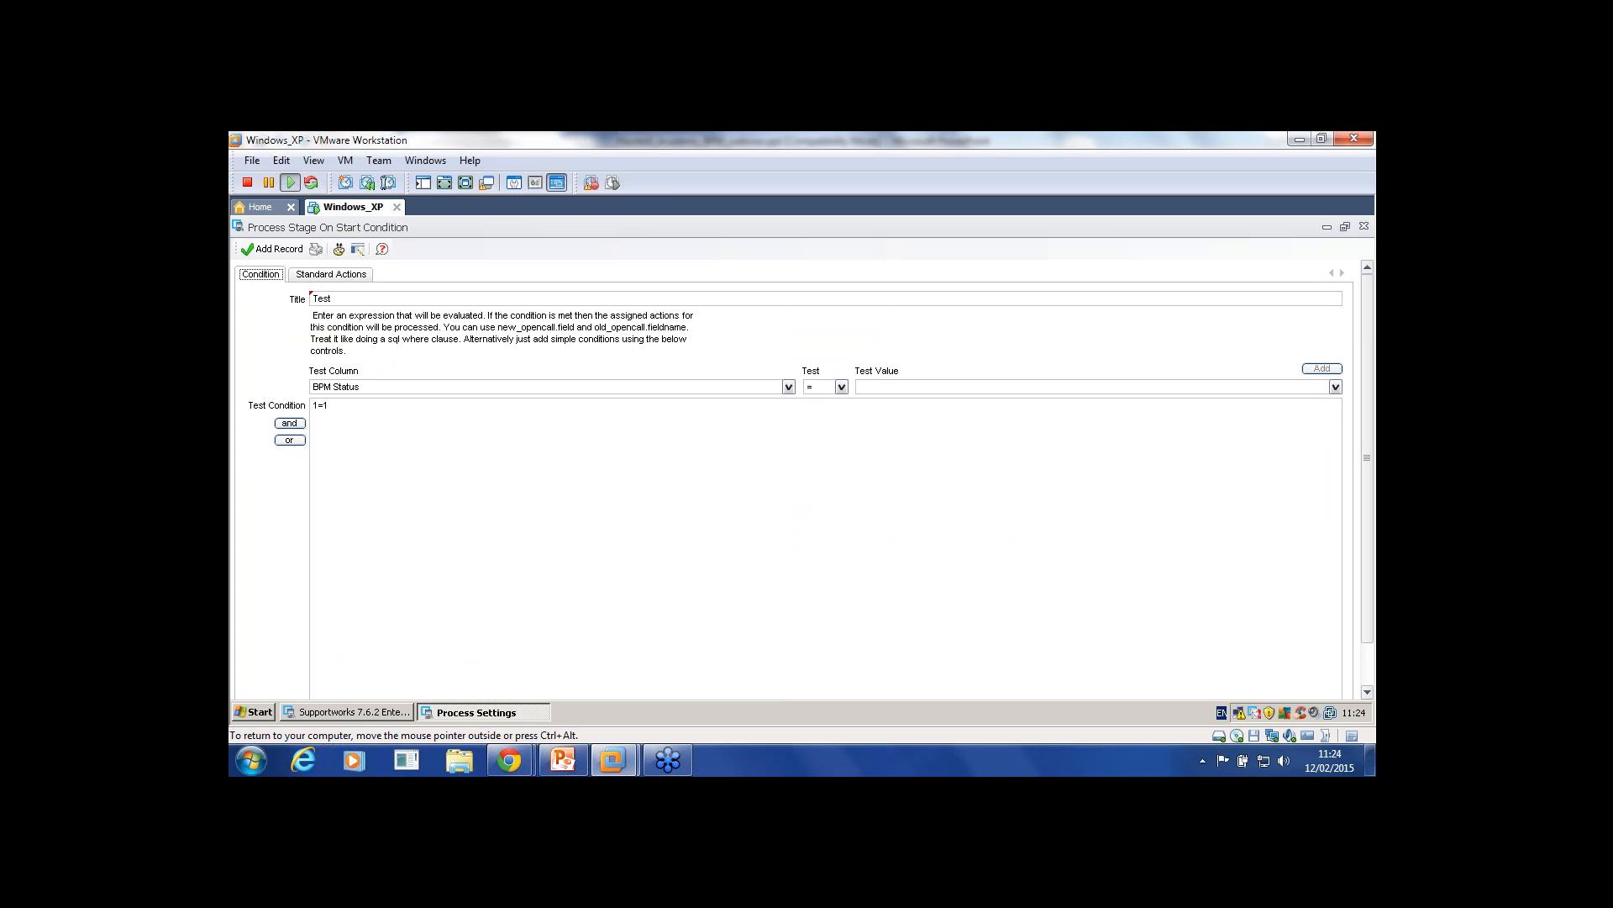
click(331, 275)
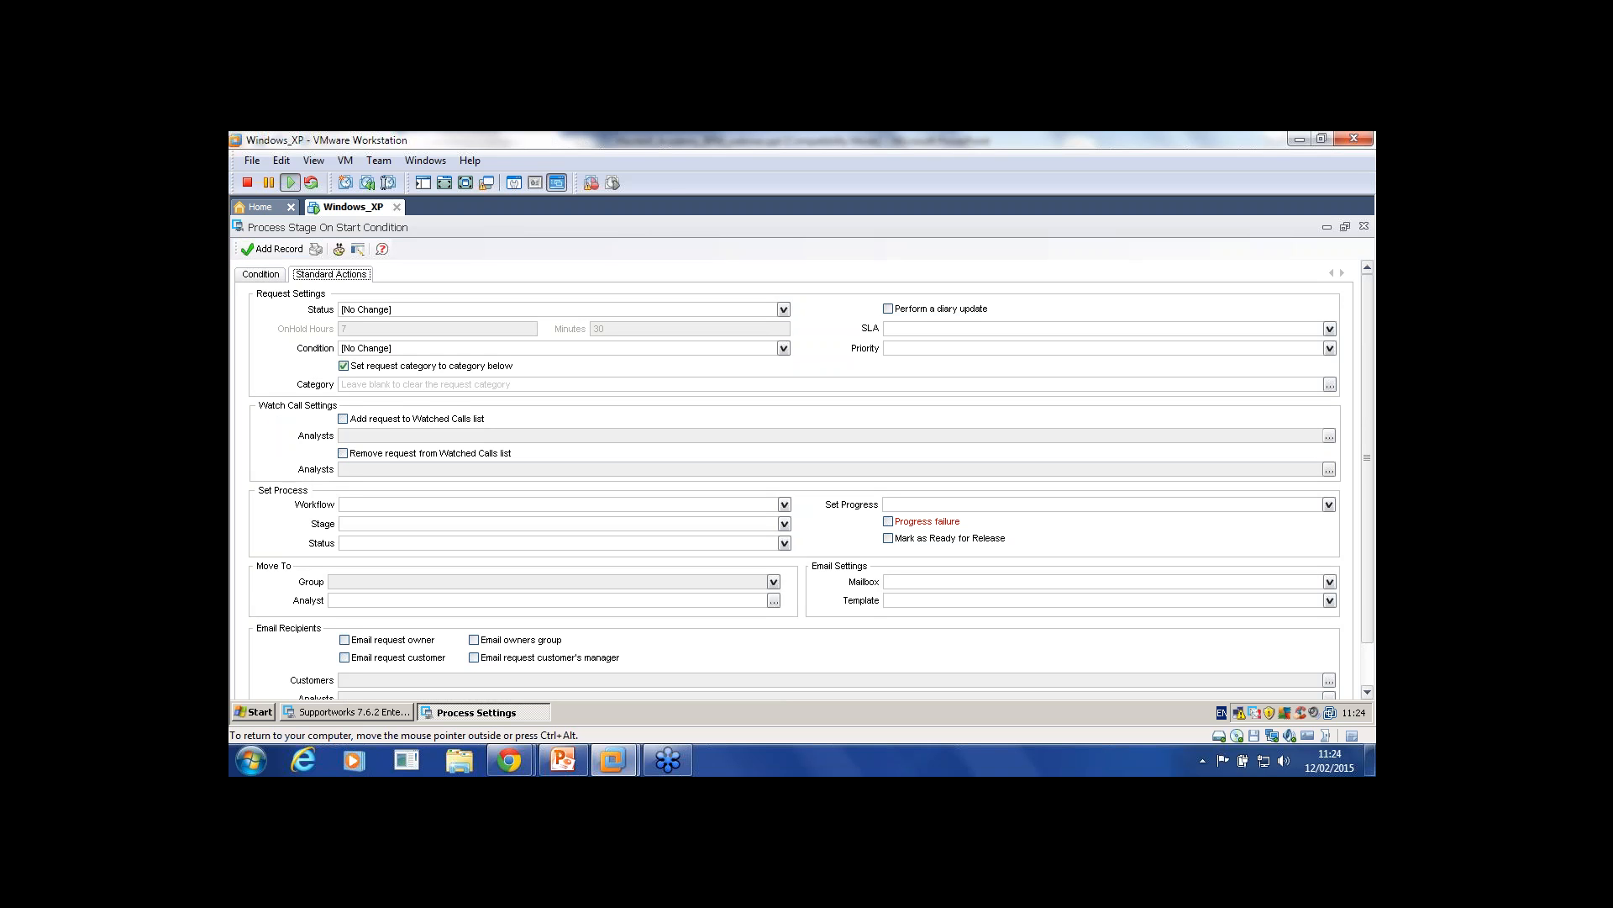
click(784, 505)
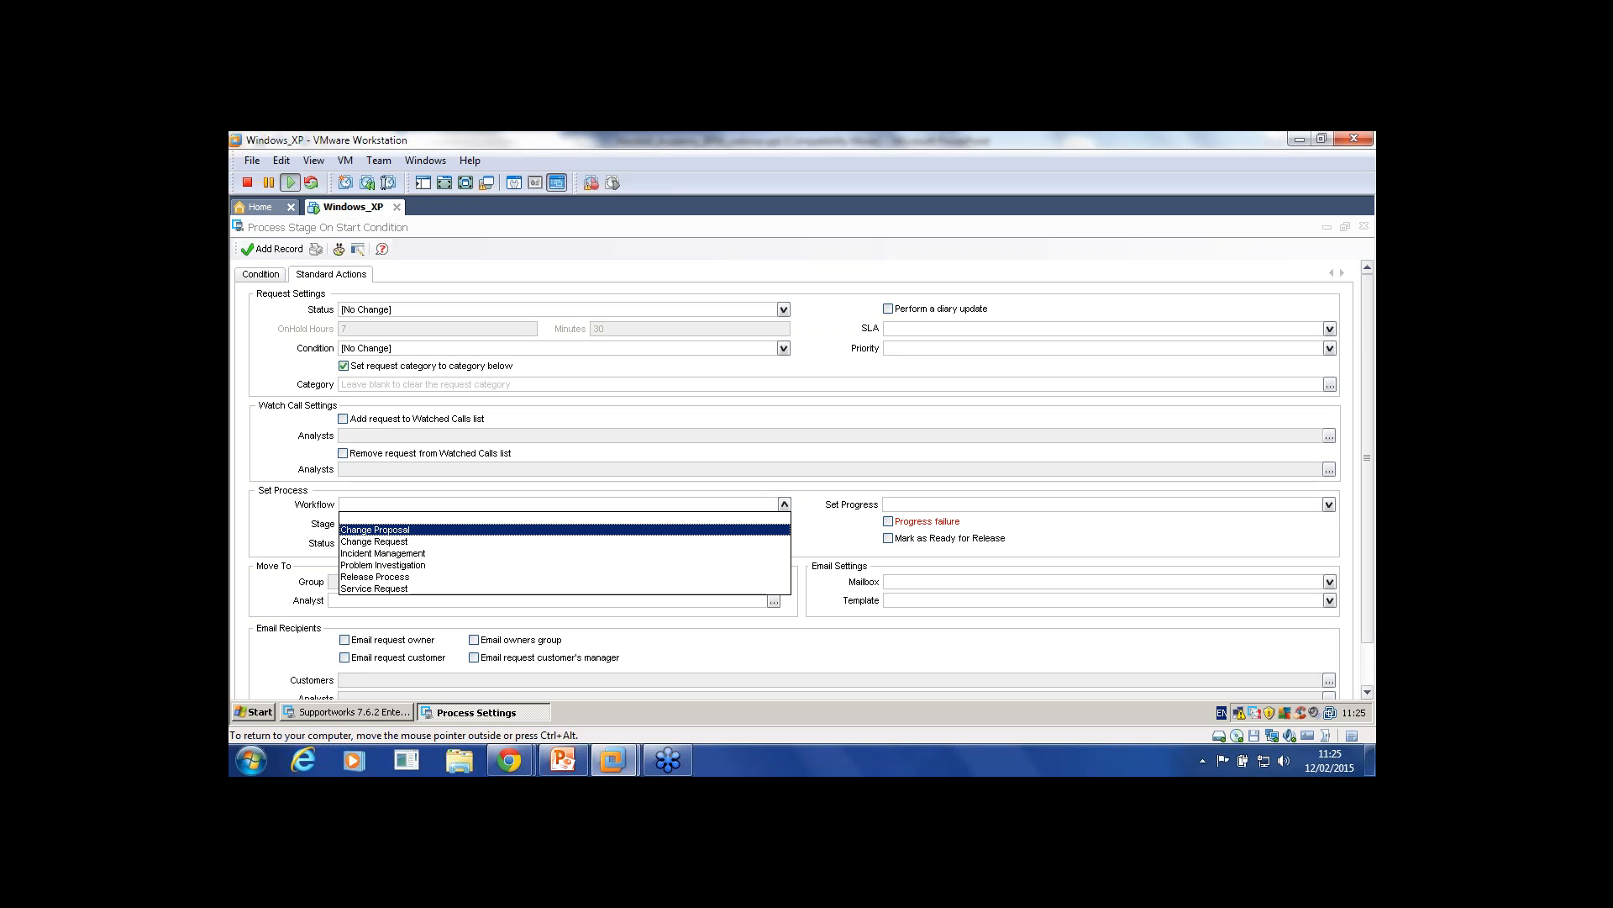
Step: Leave Workflow blank and review the Test condition's 1=1 expression and its Standard Actions
click(565, 517)
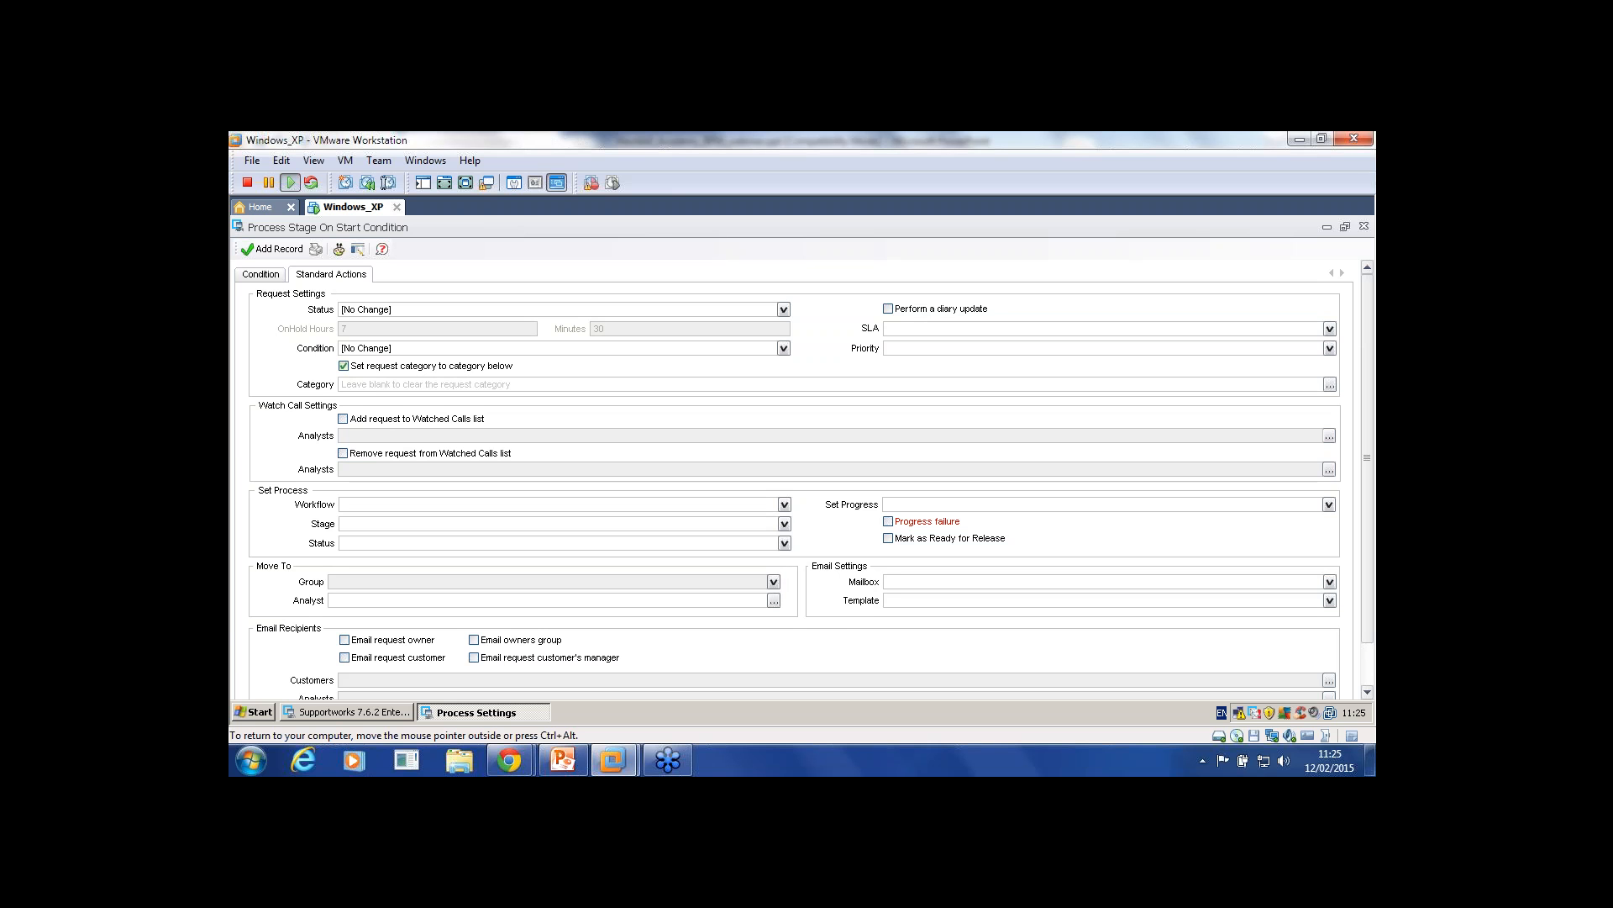
click(260, 275)
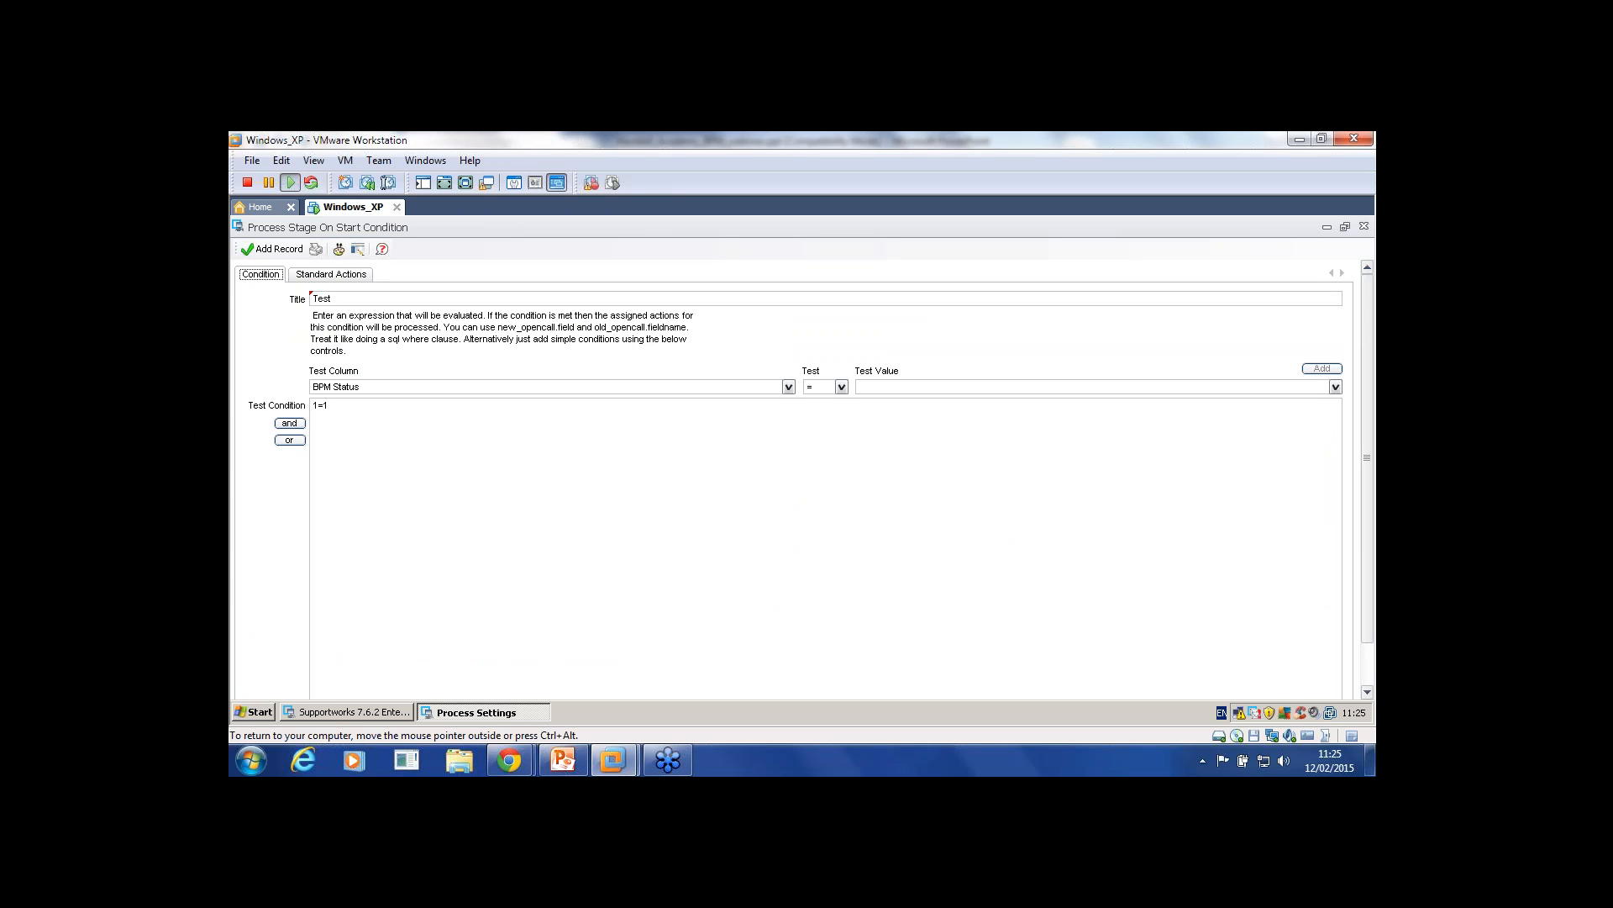
click(314, 405)
click(331, 274)
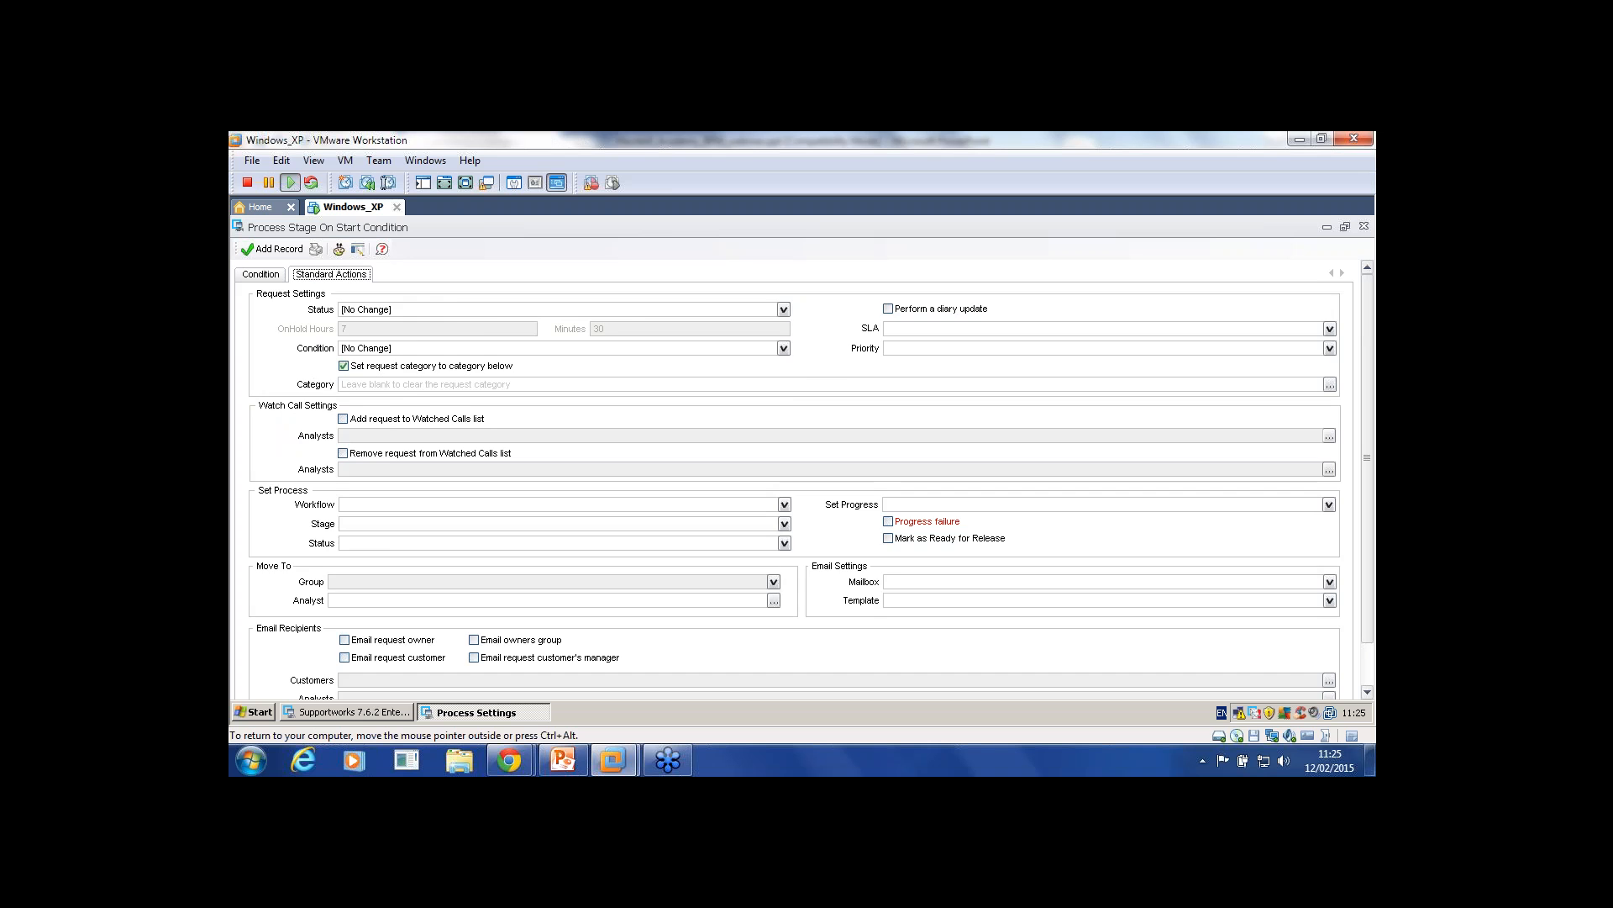
click(261, 273)
click(315, 405)
drag(331, 405, 313, 405)
click(330, 405)
click(331, 274)
click(261, 274)
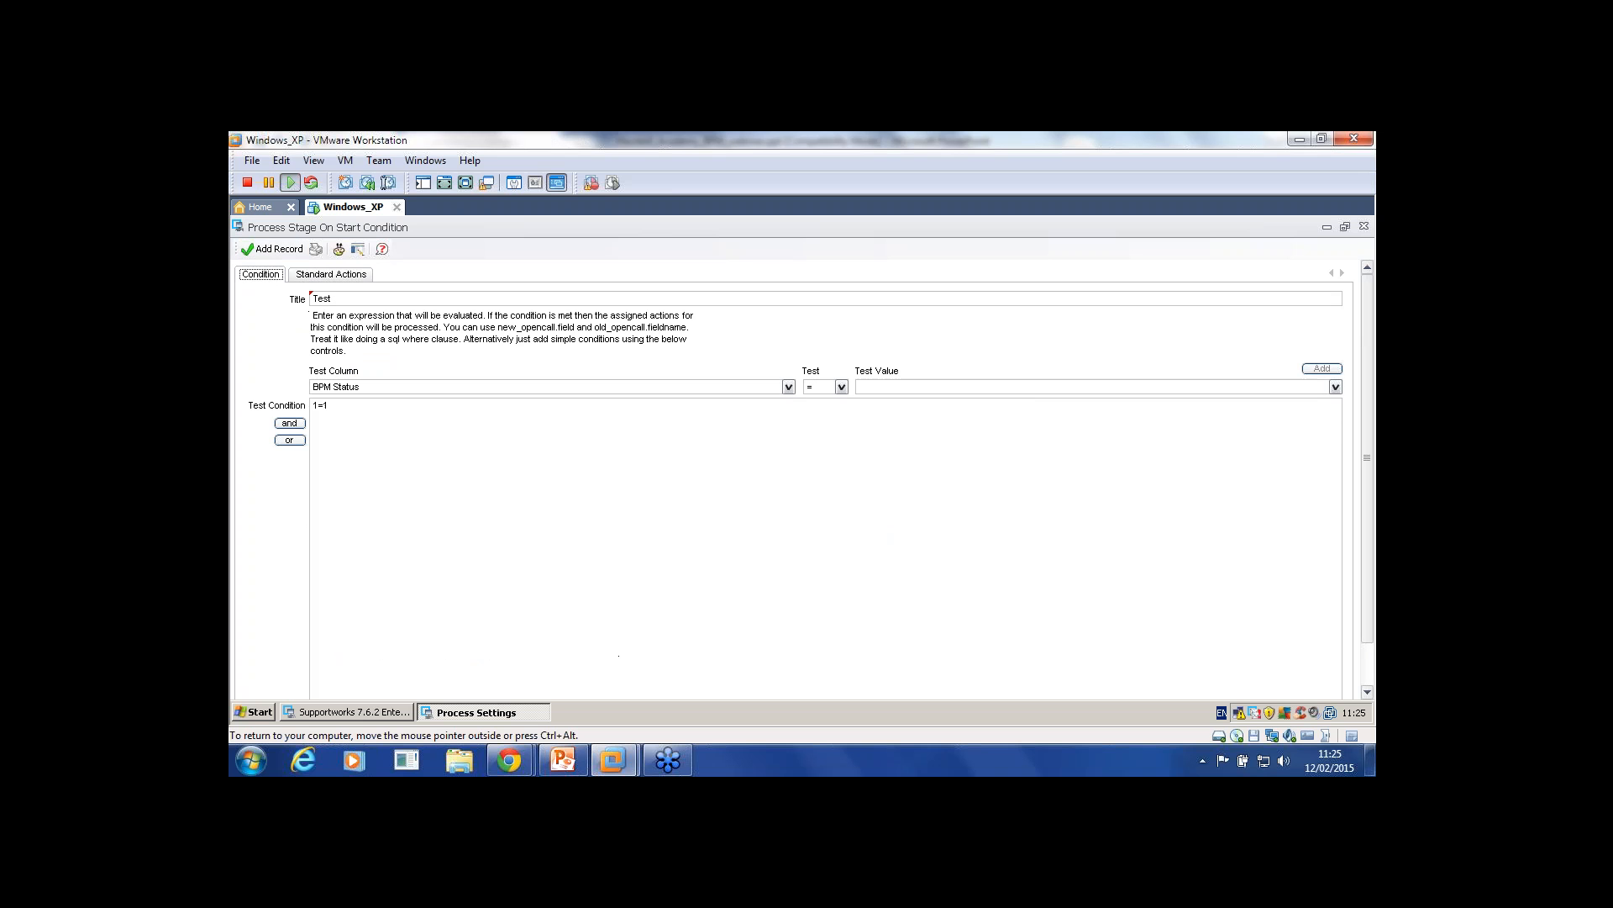
Step: Discard the unsaved Test condition and abandon a second new condition
click(1364, 226)
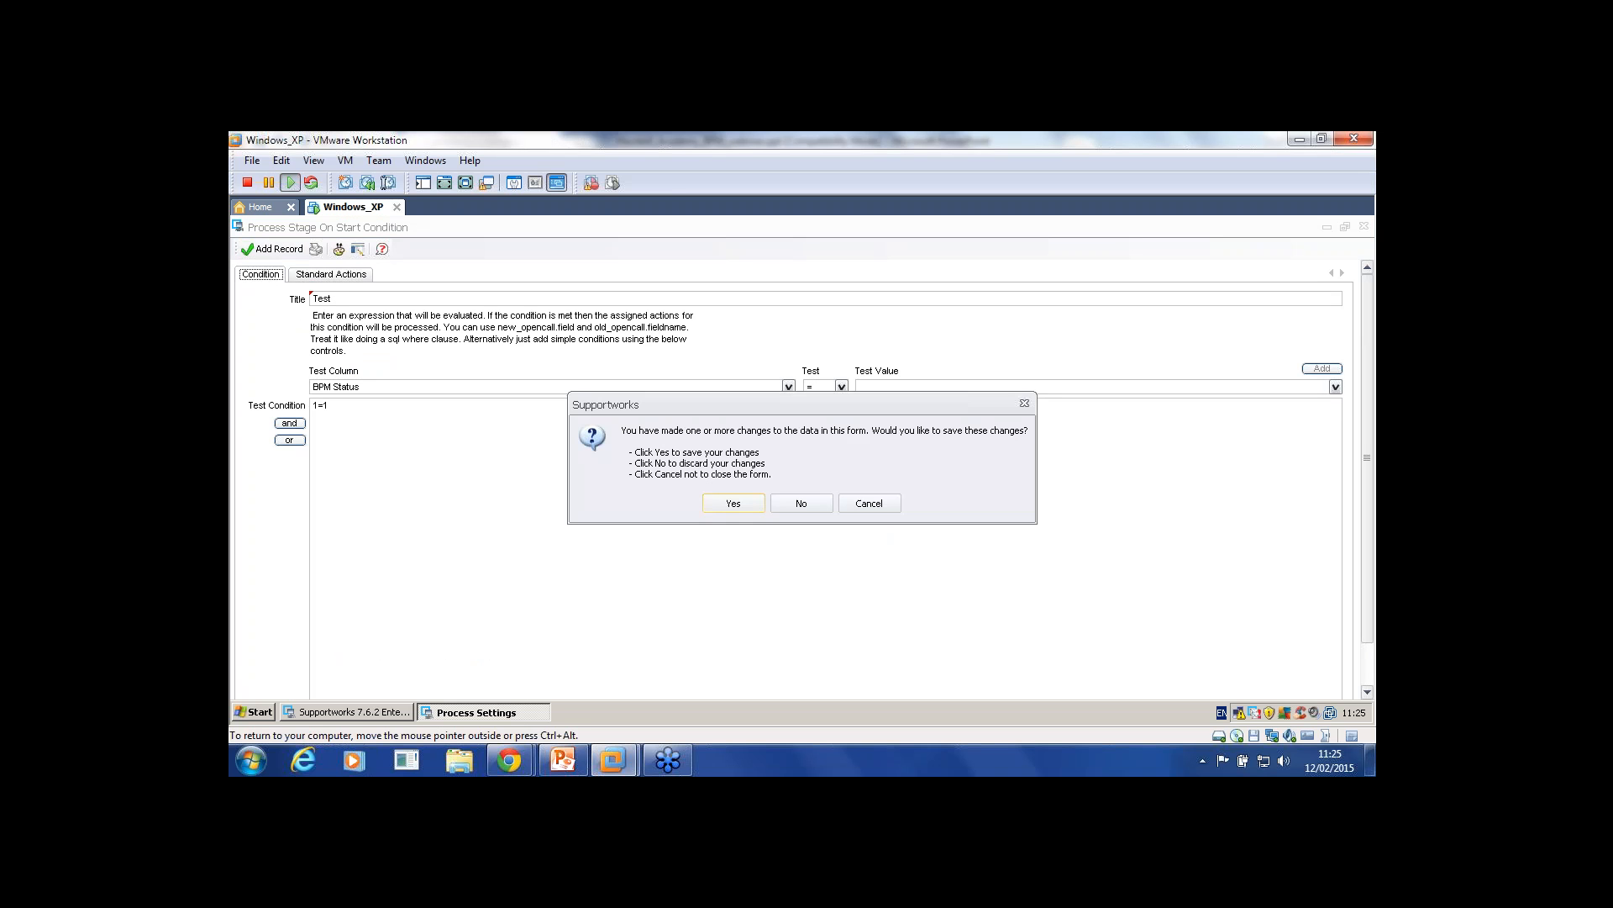
click(801, 503)
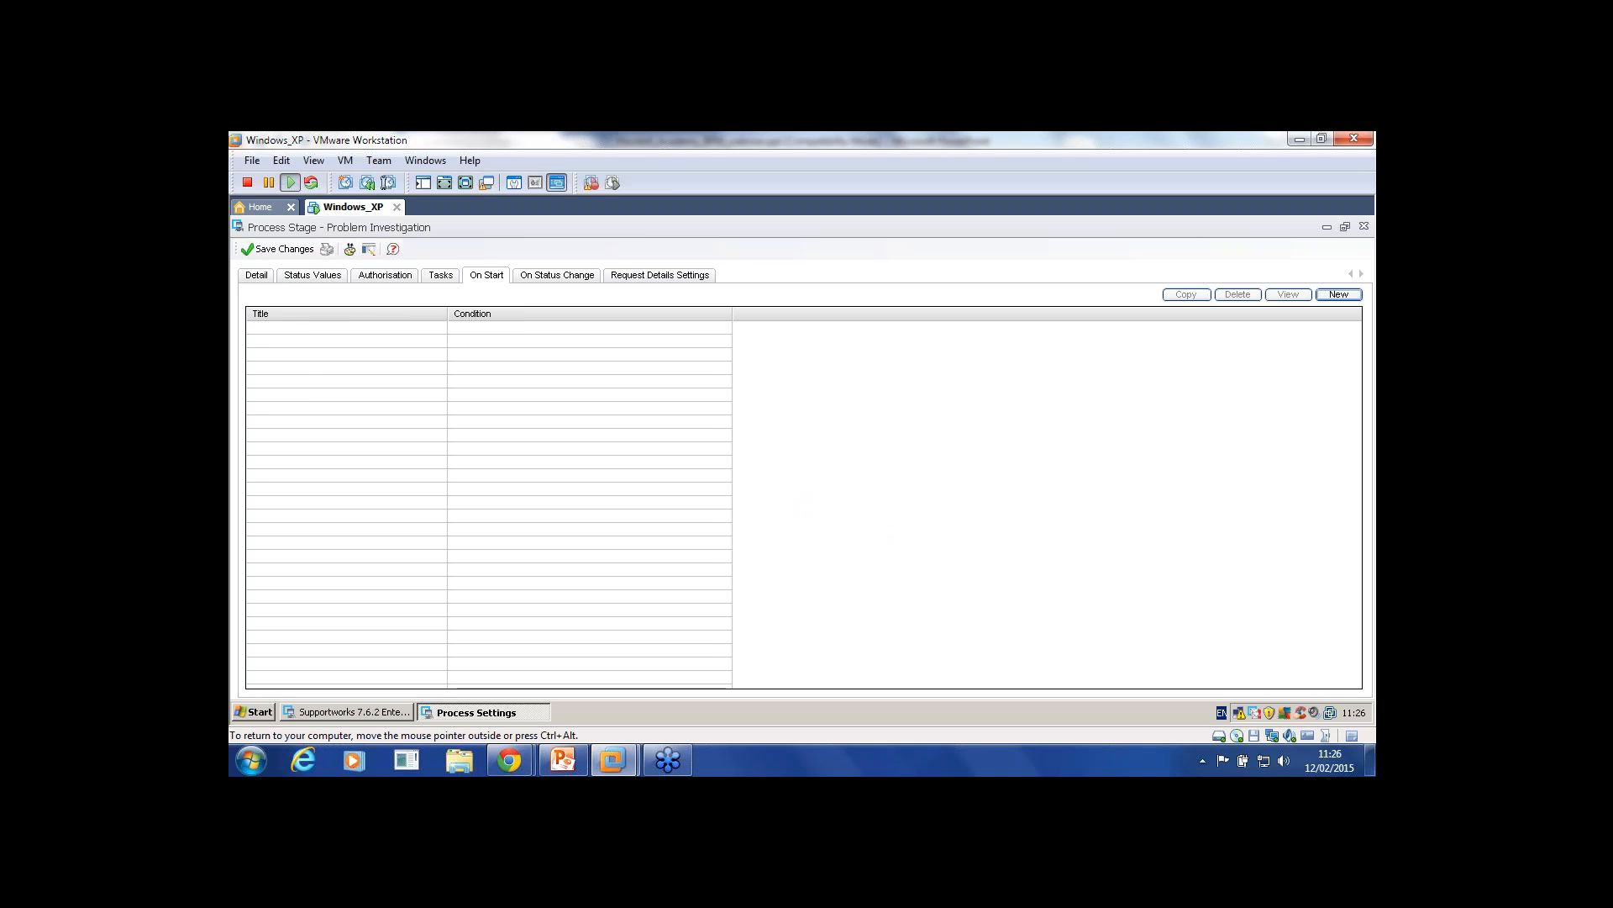
click(1339, 294)
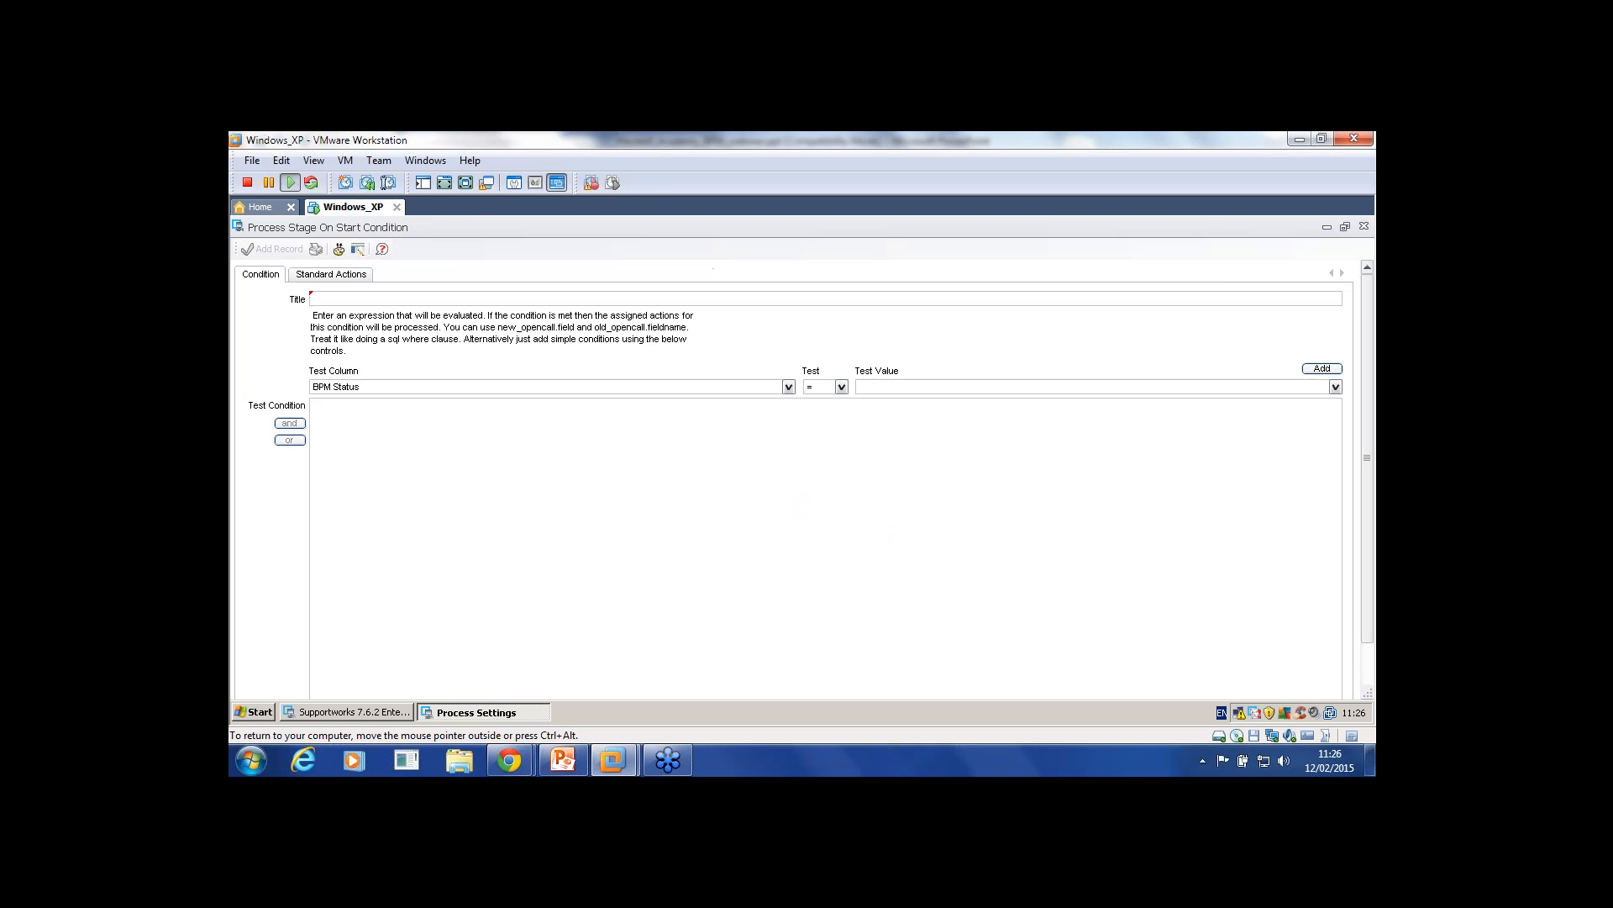
text(1)
click(1363, 226)
Step: Try a condition with 1=1, BPM Status and '=', then discard it without saving
click(1338, 294)
text(1=1)
click(788, 387)
click(739, 400)
click(1335, 386)
click(841, 386)
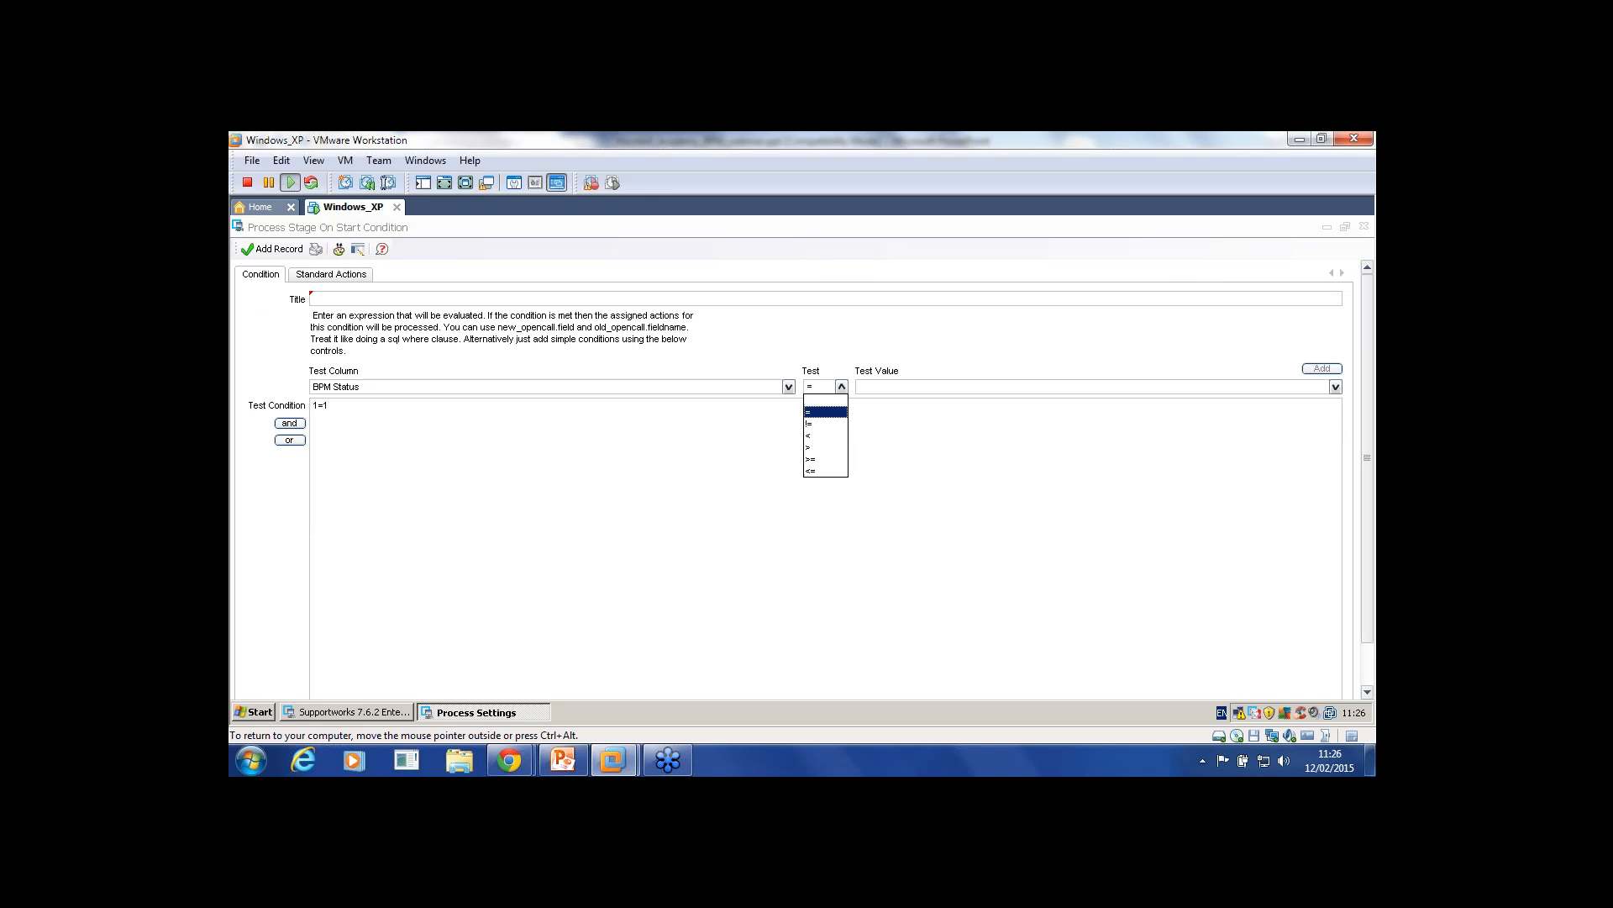
click(827, 412)
click(1364, 226)
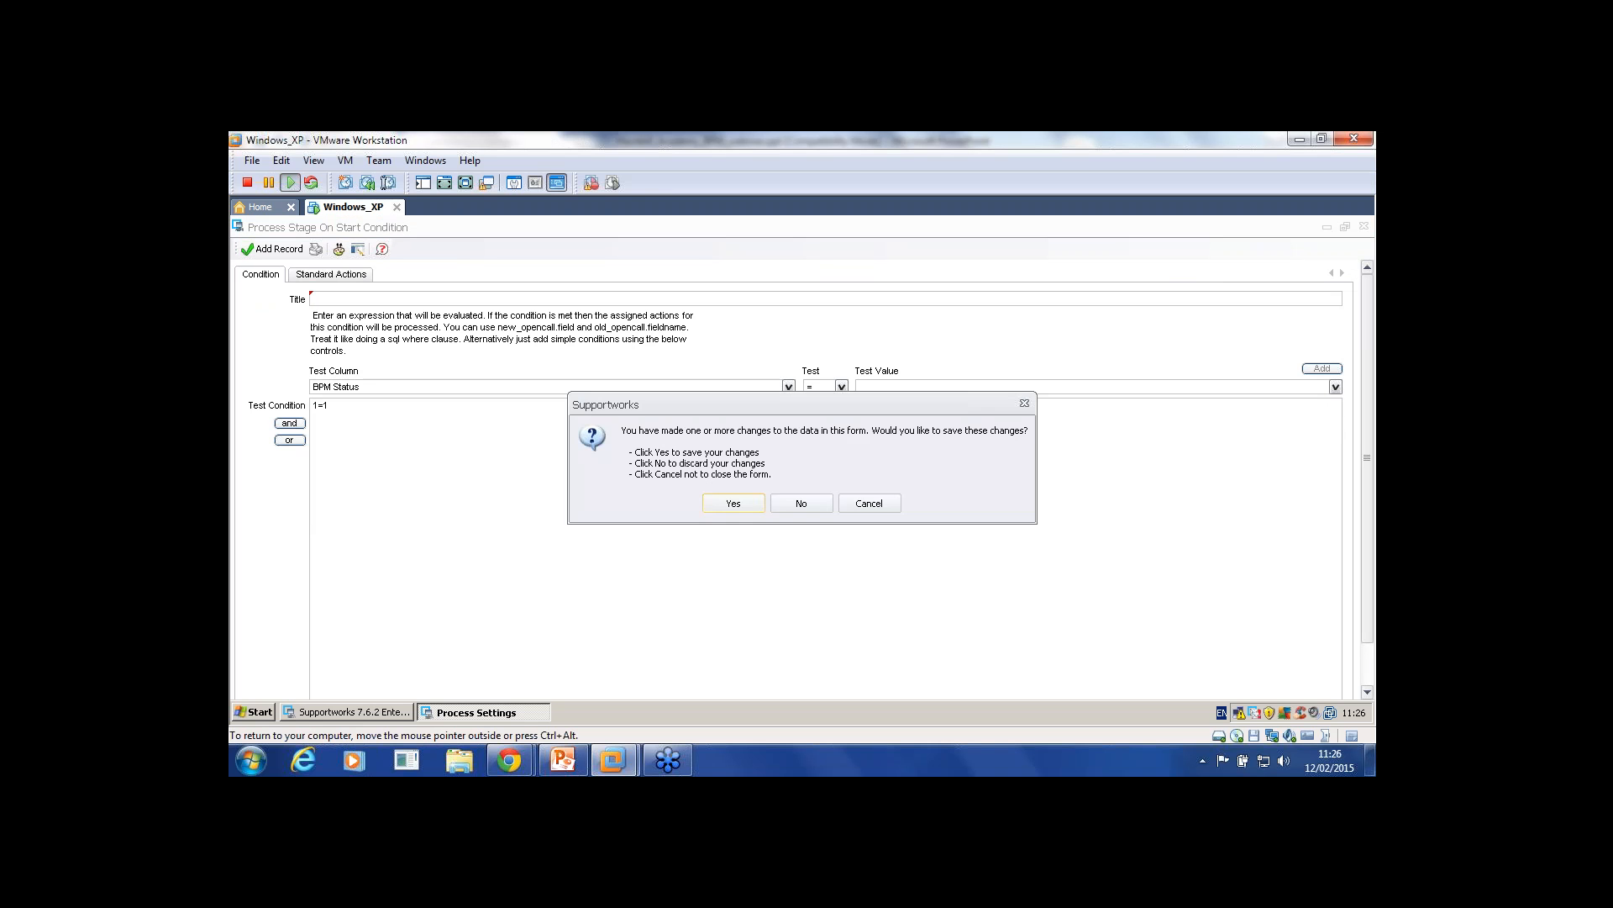
click(801, 502)
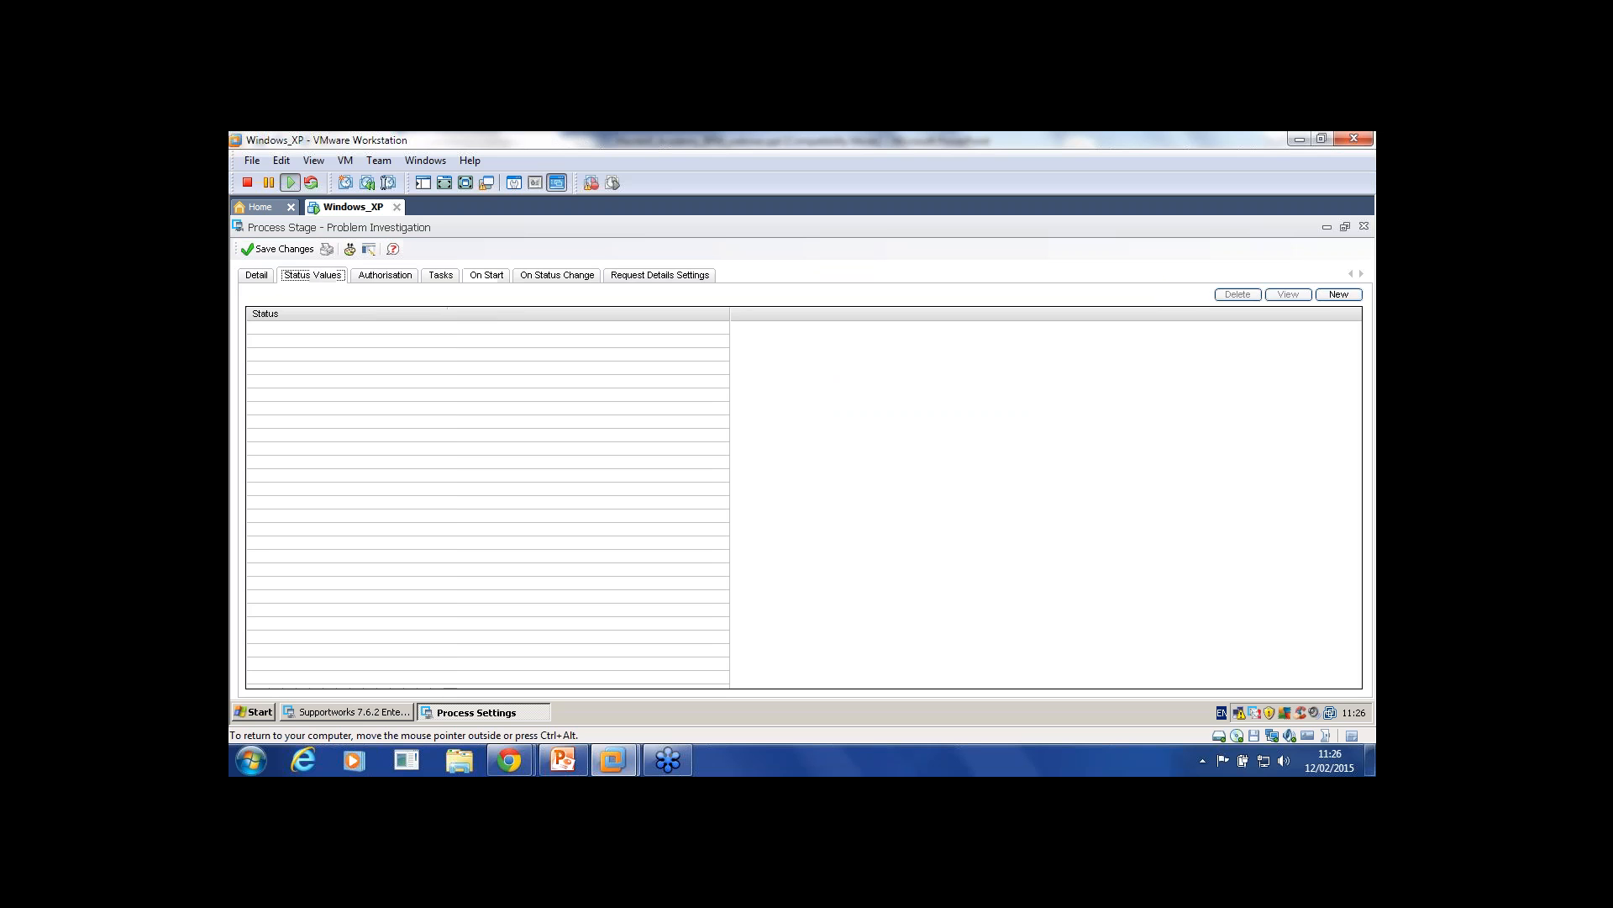
Step: Add the status value 'Resolvged' to the Problem Investigation stage
click(1342, 294)
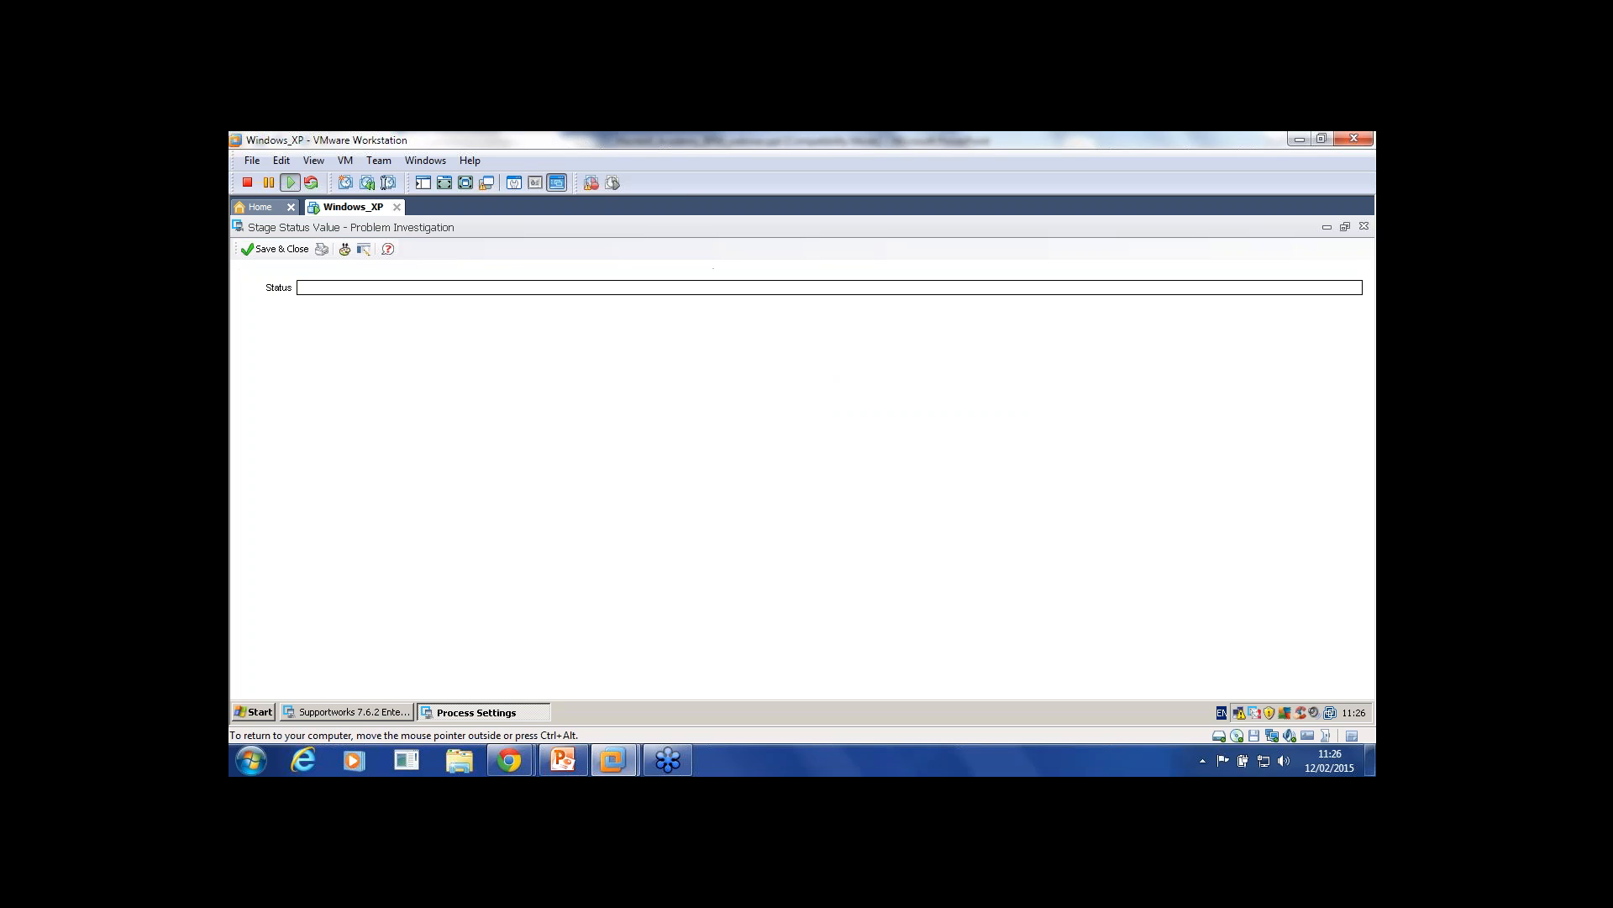
text(Resolvged)
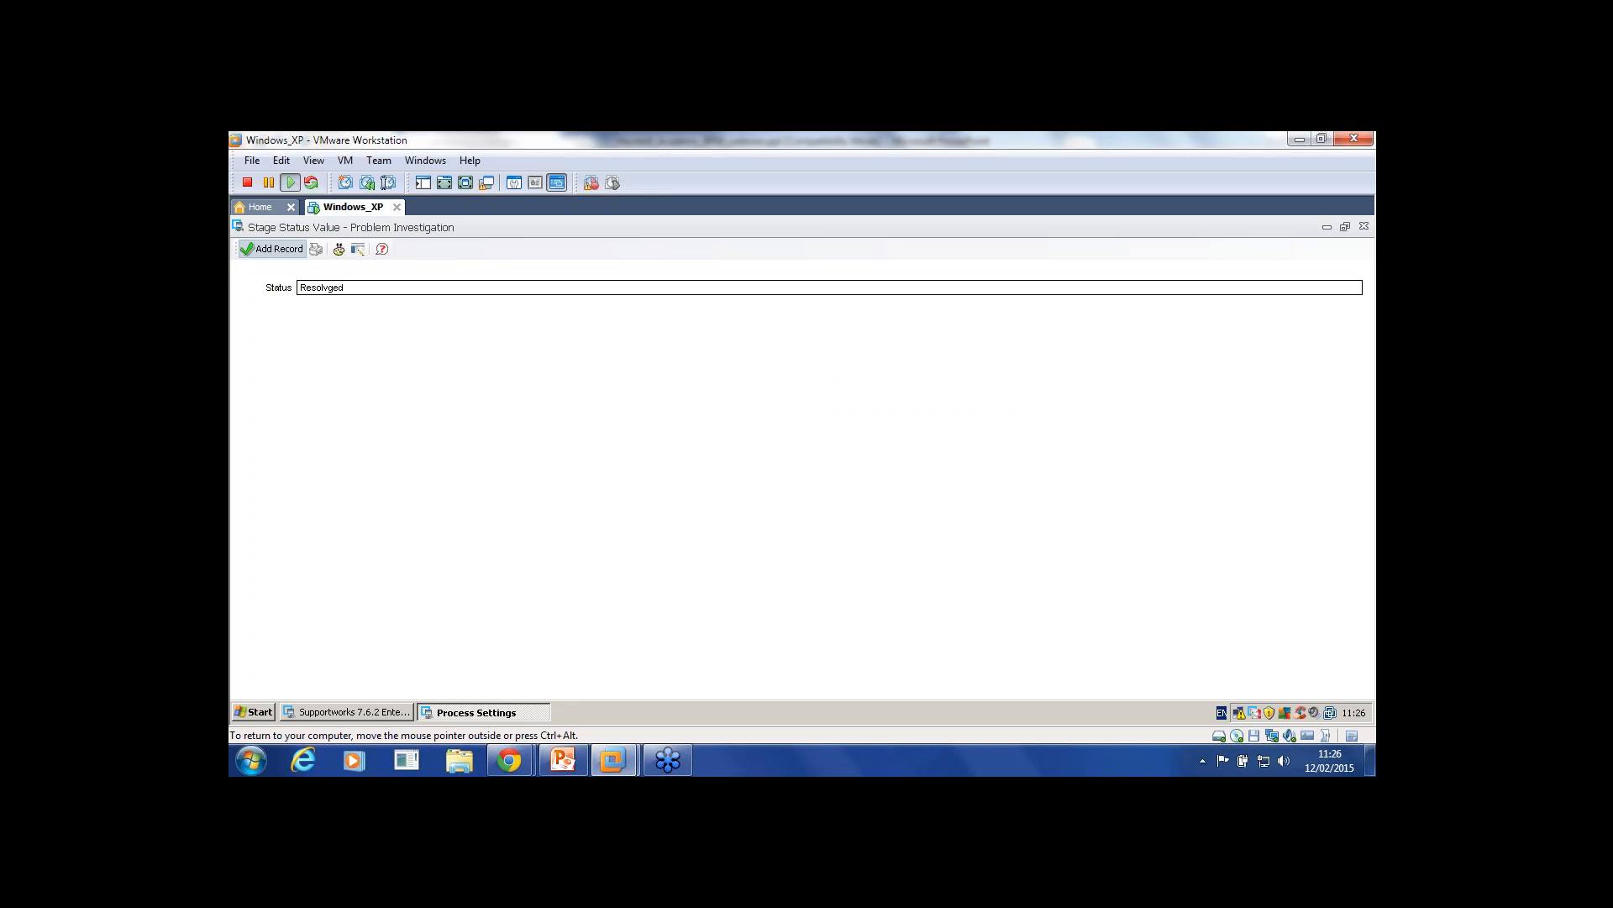
click(272, 248)
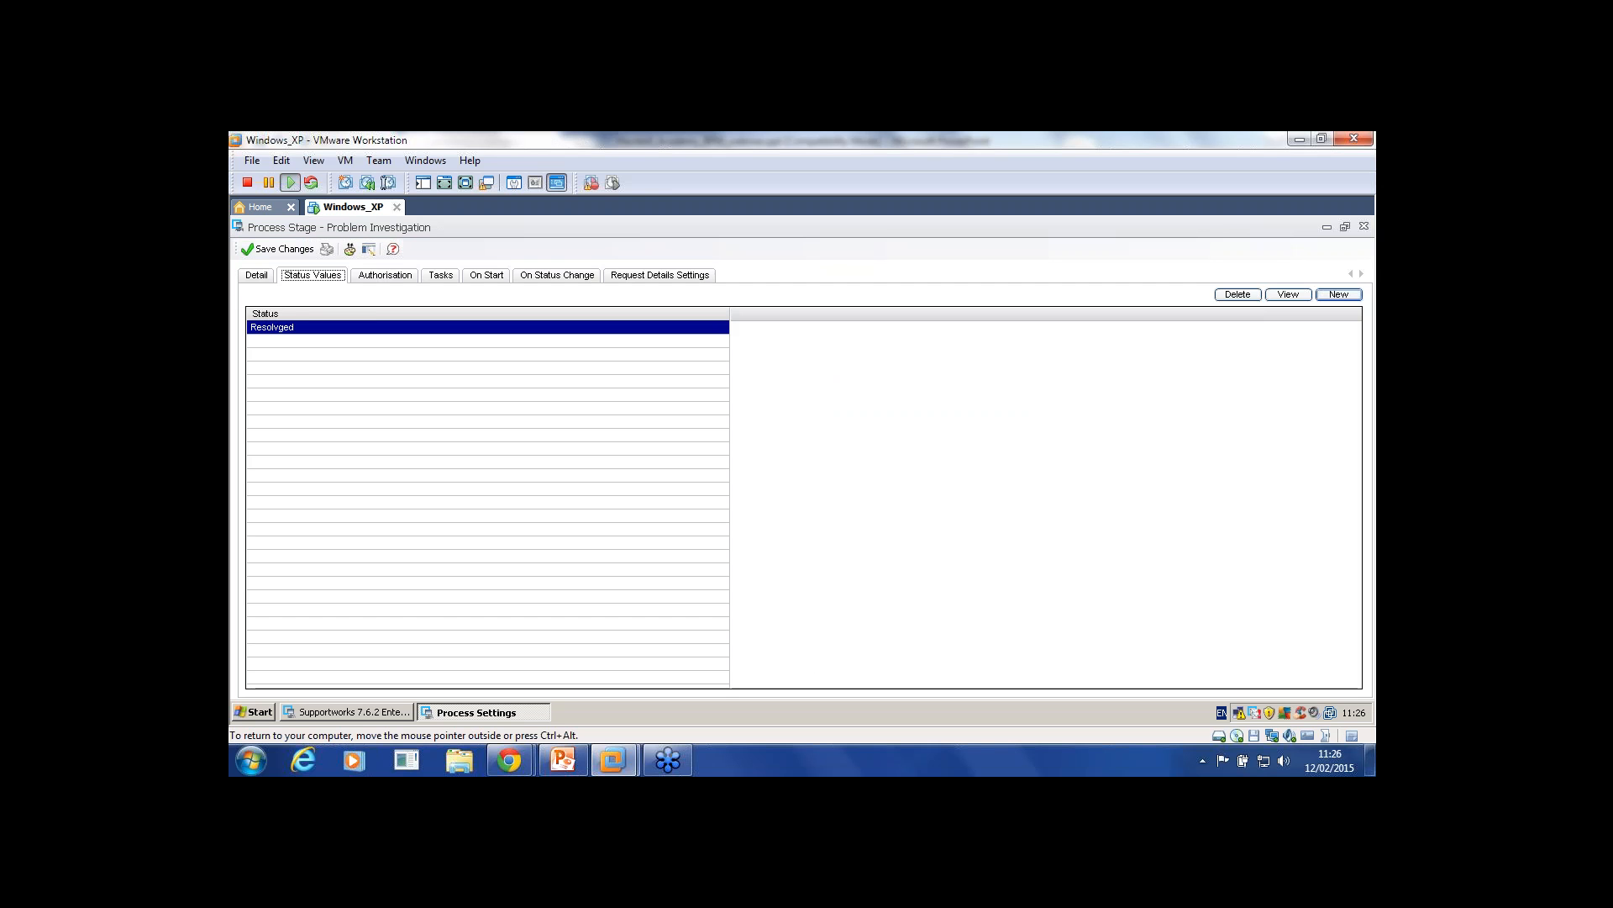
Step: Add On Start condition 'Test' requiring BPM Status != Resolvged, then close the stage form
click(487, 275)
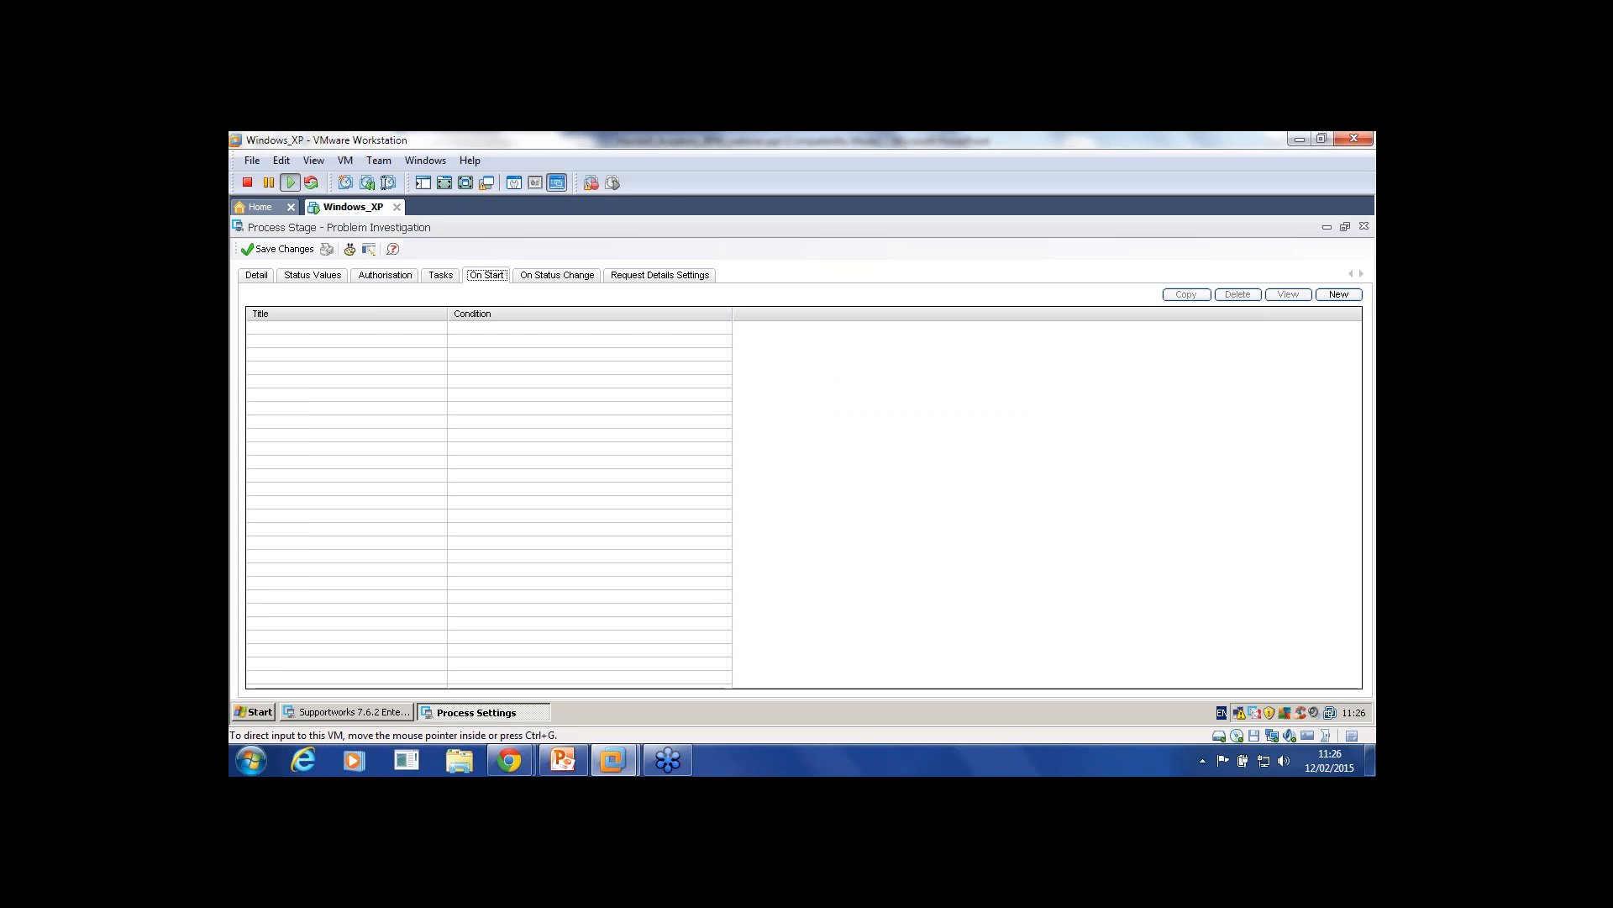
click(1339, 295)
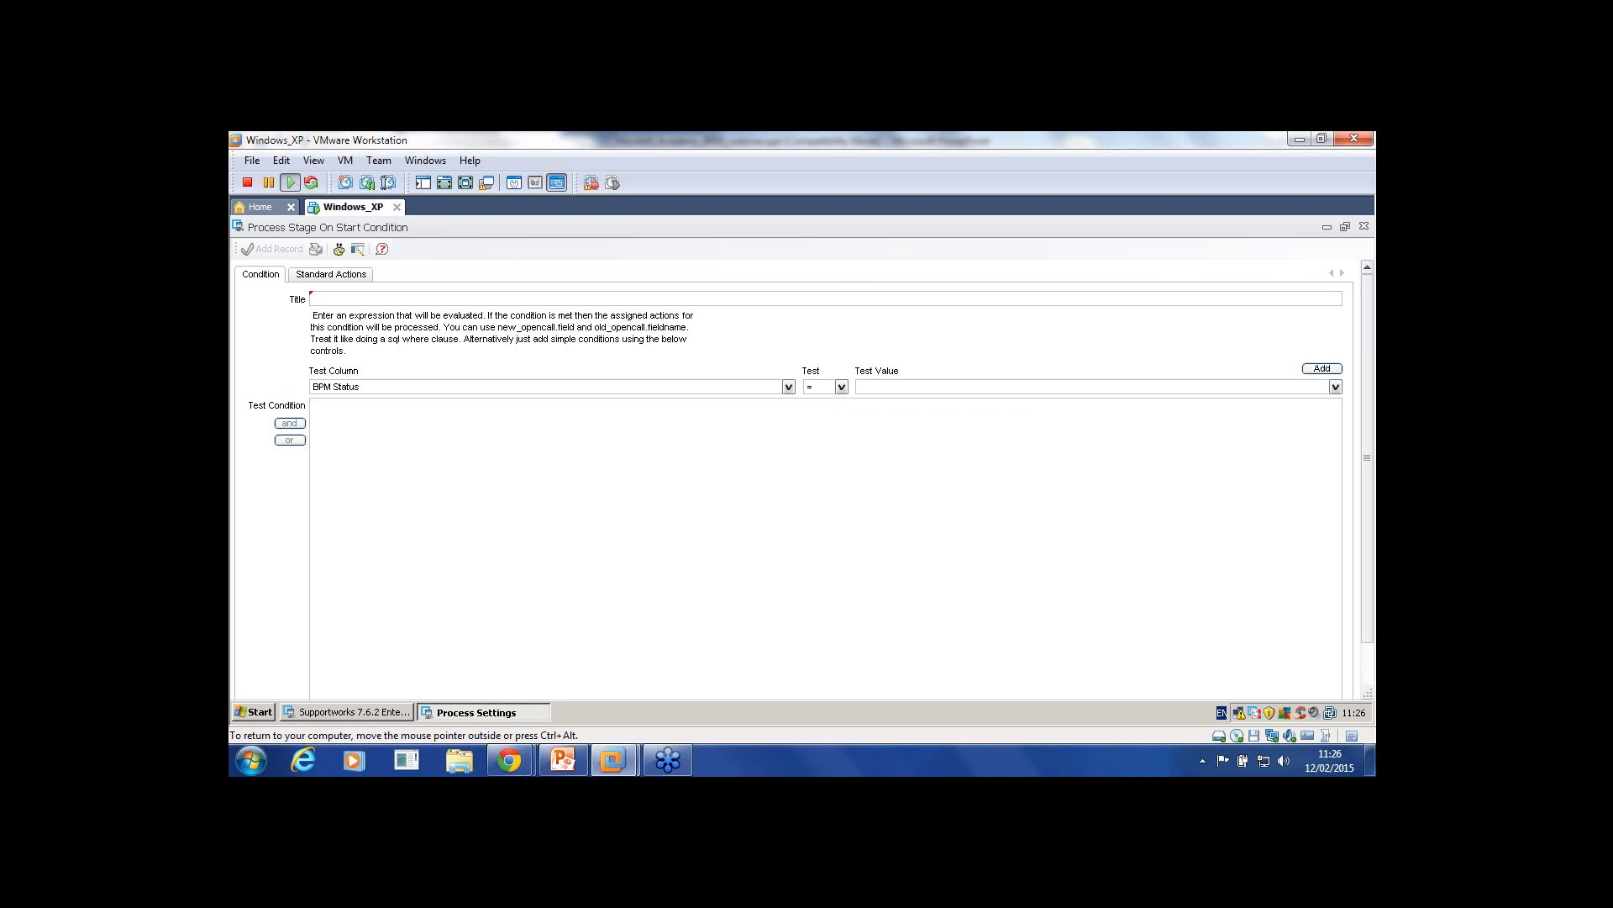
click(841, 387)
click(826, 422)
click(1335, 388)
click(1303, 399)
click(1322, 368)
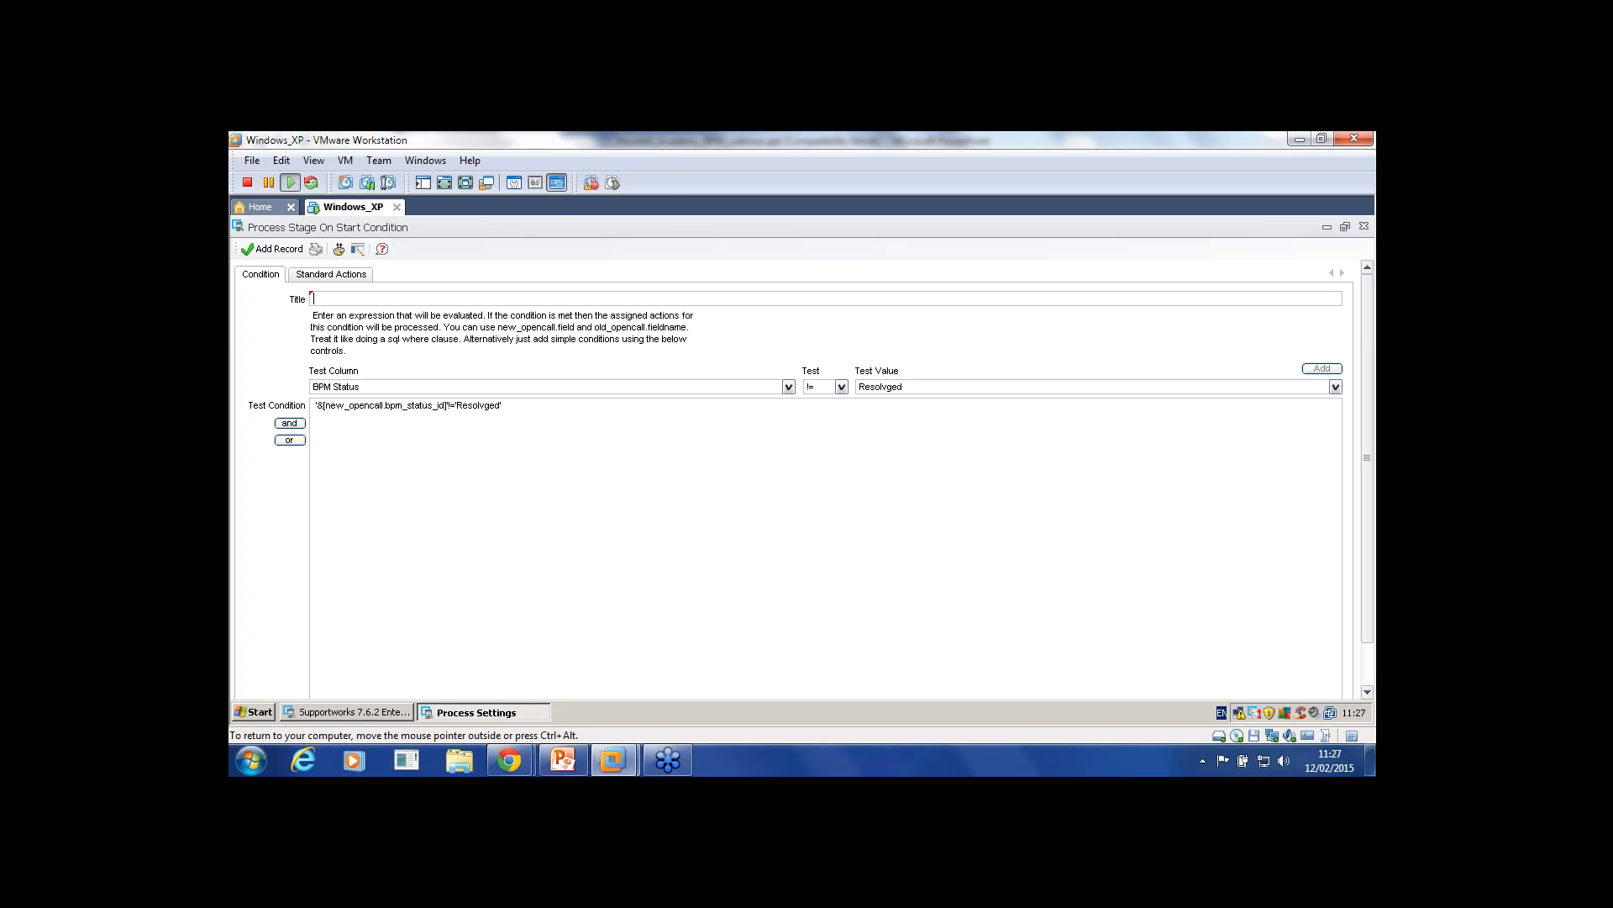
text(est)
click(273, 248)
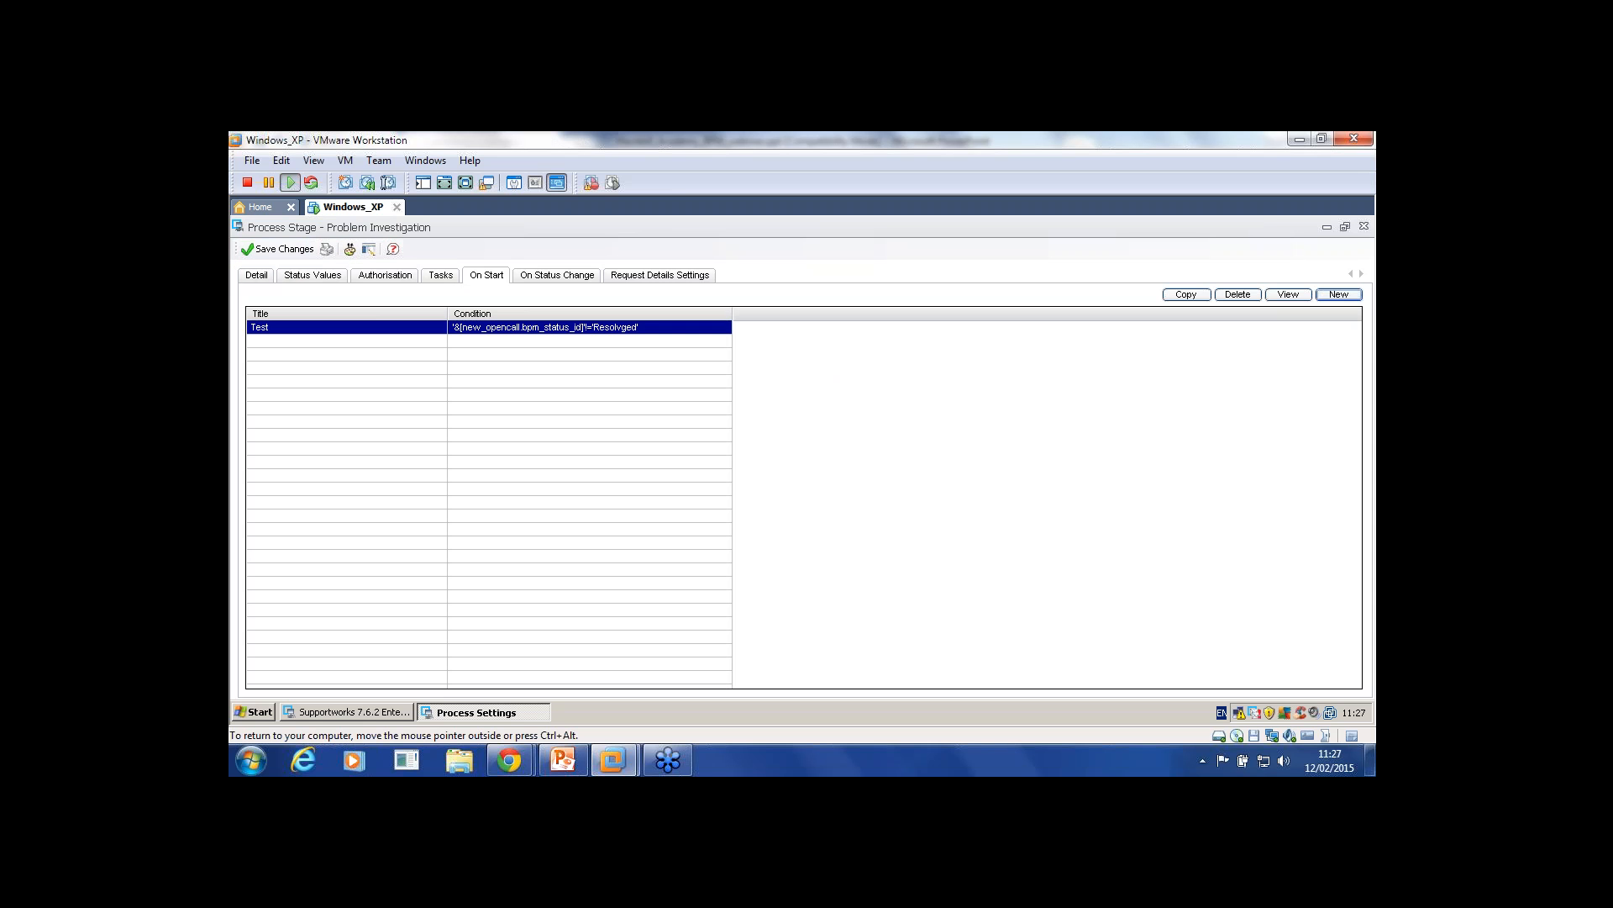
click(1364, 226)
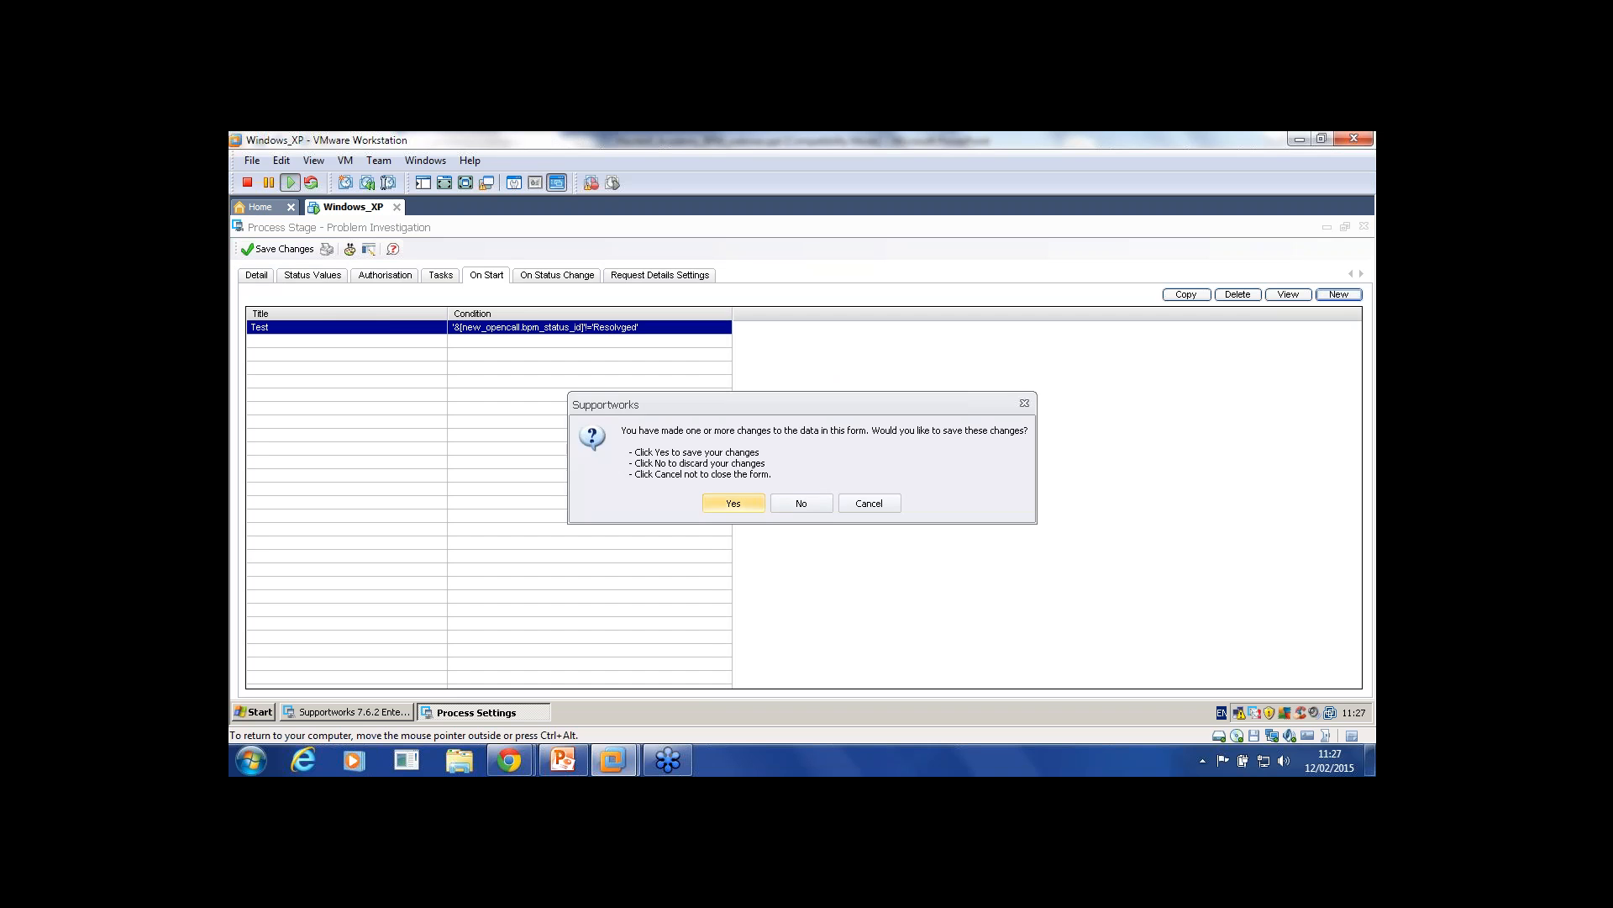
Step: Save the stage changes and reopen the Problem Investigation stage on its On Start conditions
key(Return)
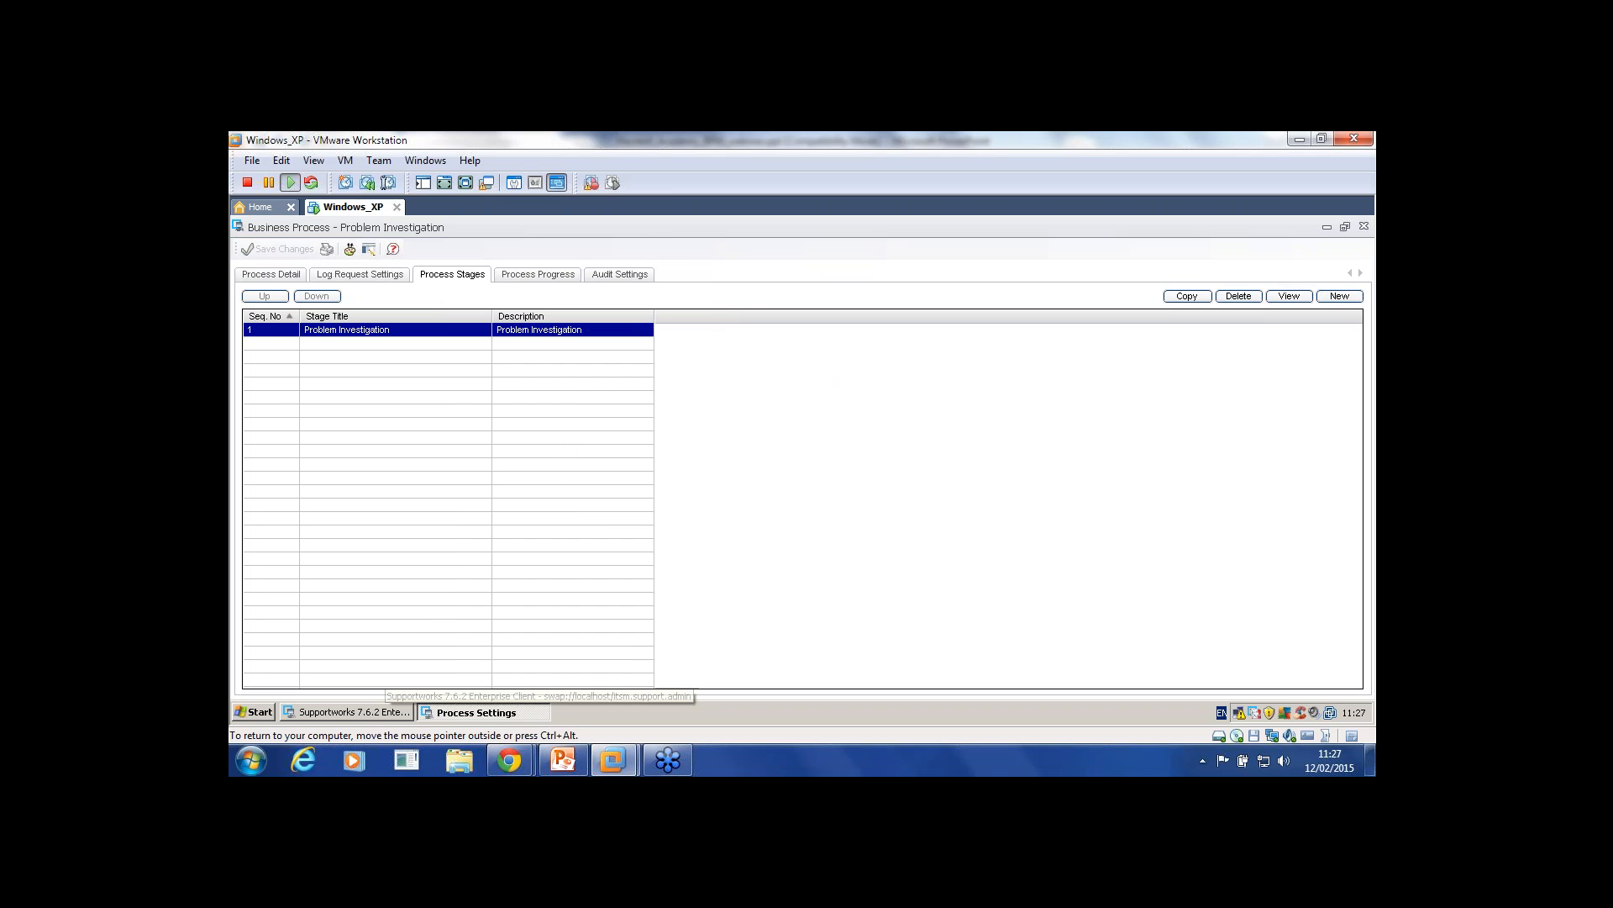
double_click(347, 329)
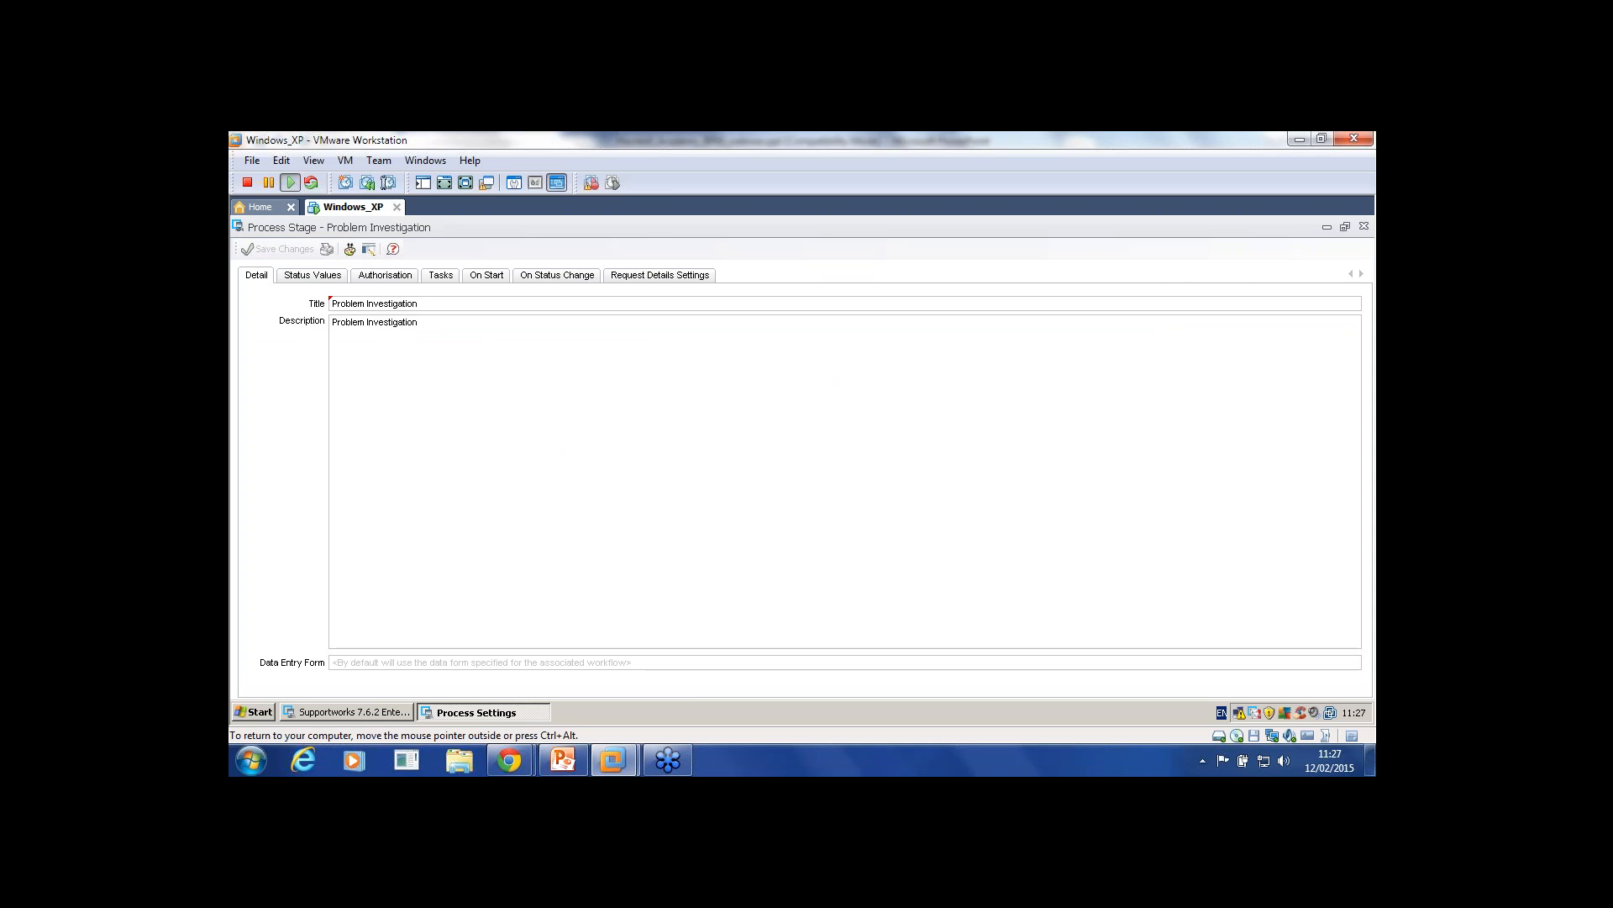
key(ctrl+Tab)
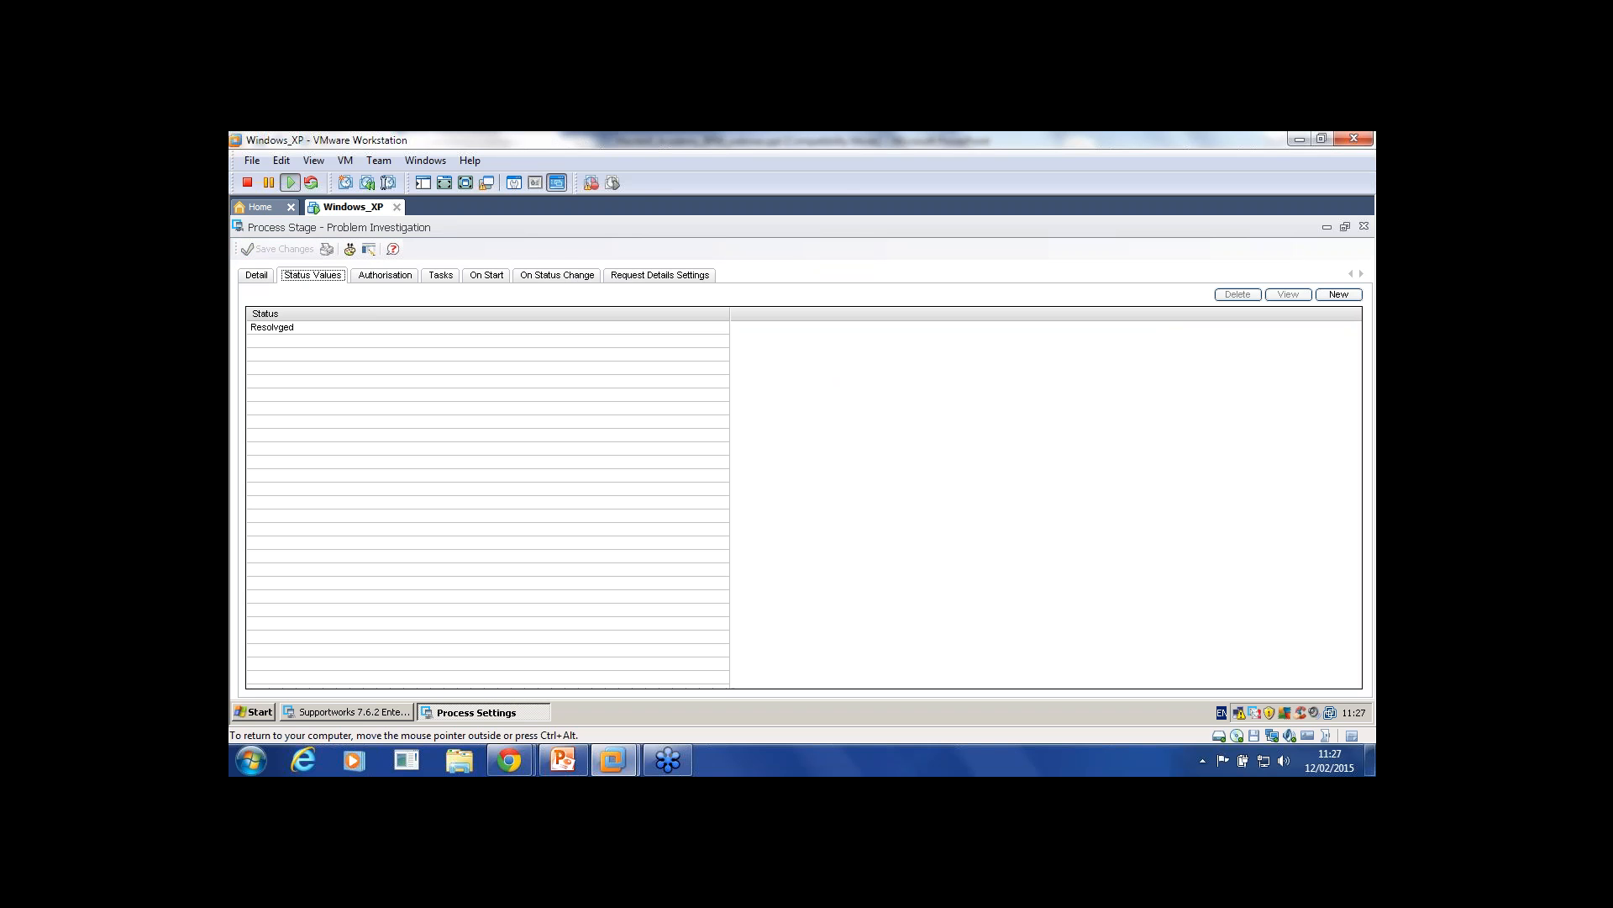
key(ctrl+Tab)
key(ctrl+Tab)
key(ctrl+Tab)
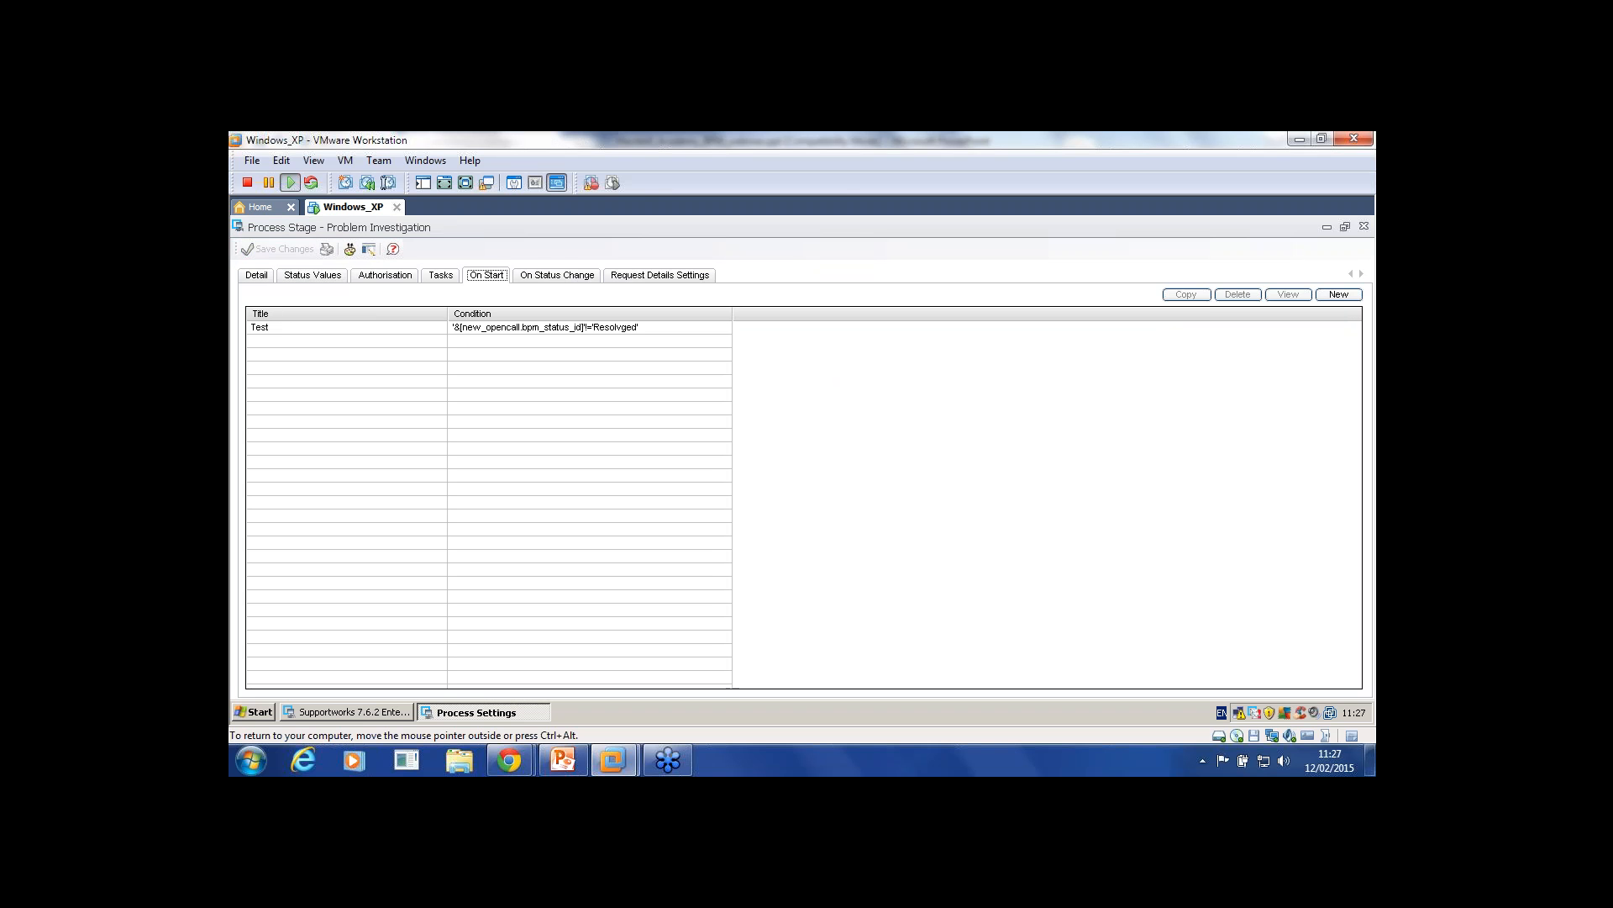
Step: Open the Test On Start condition and show its Standard Actions
double_click(471, 327)
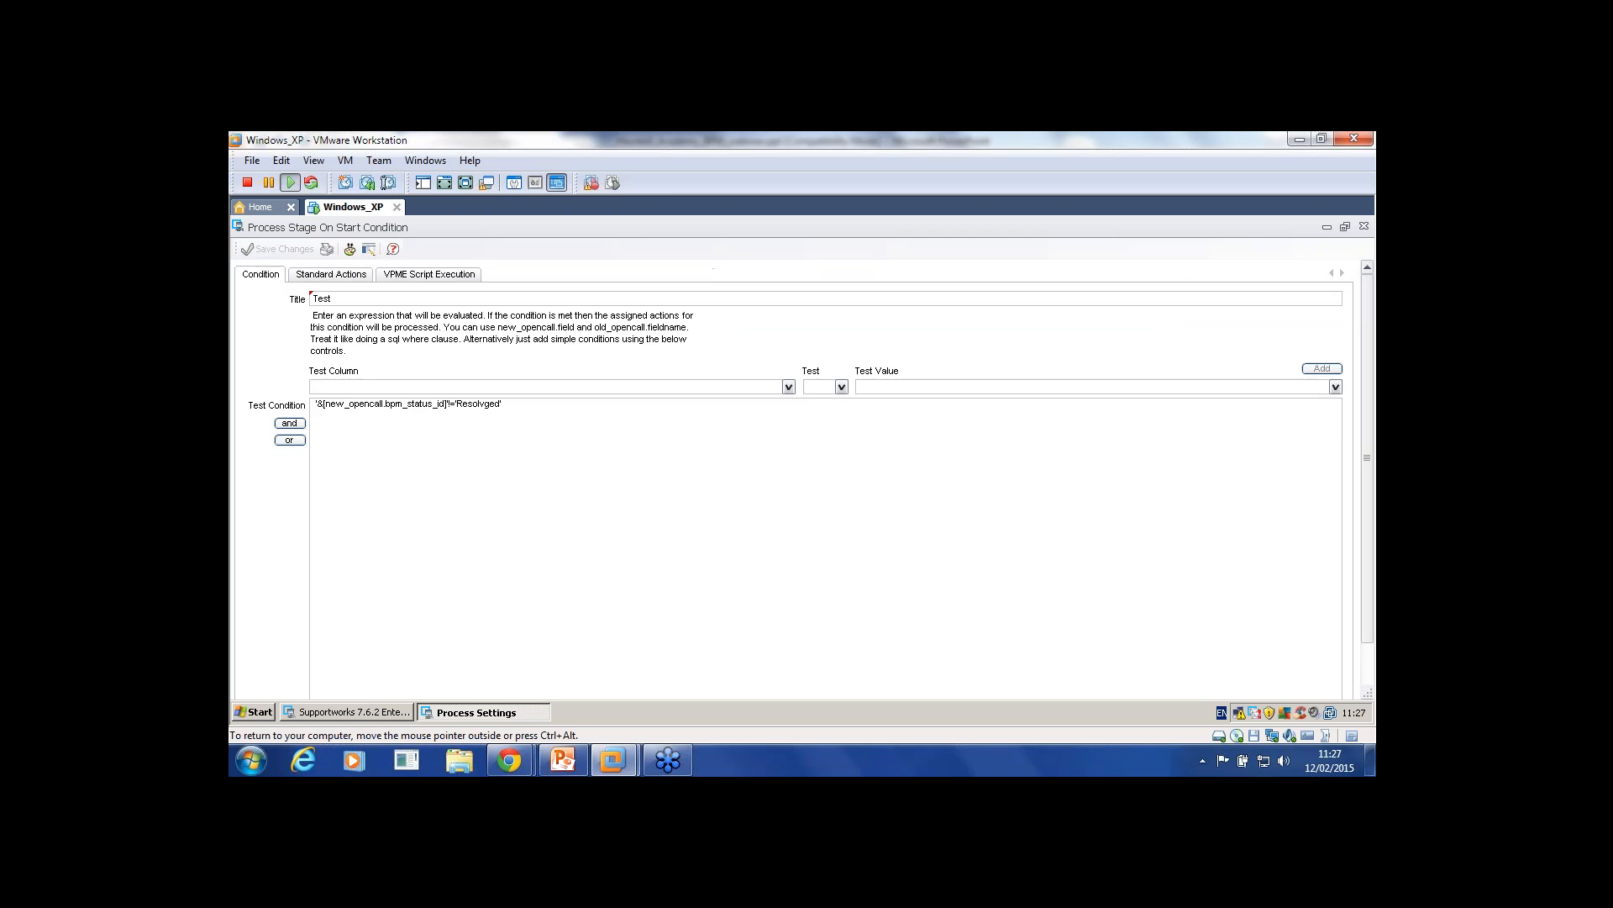
key(ctrl+Tab)
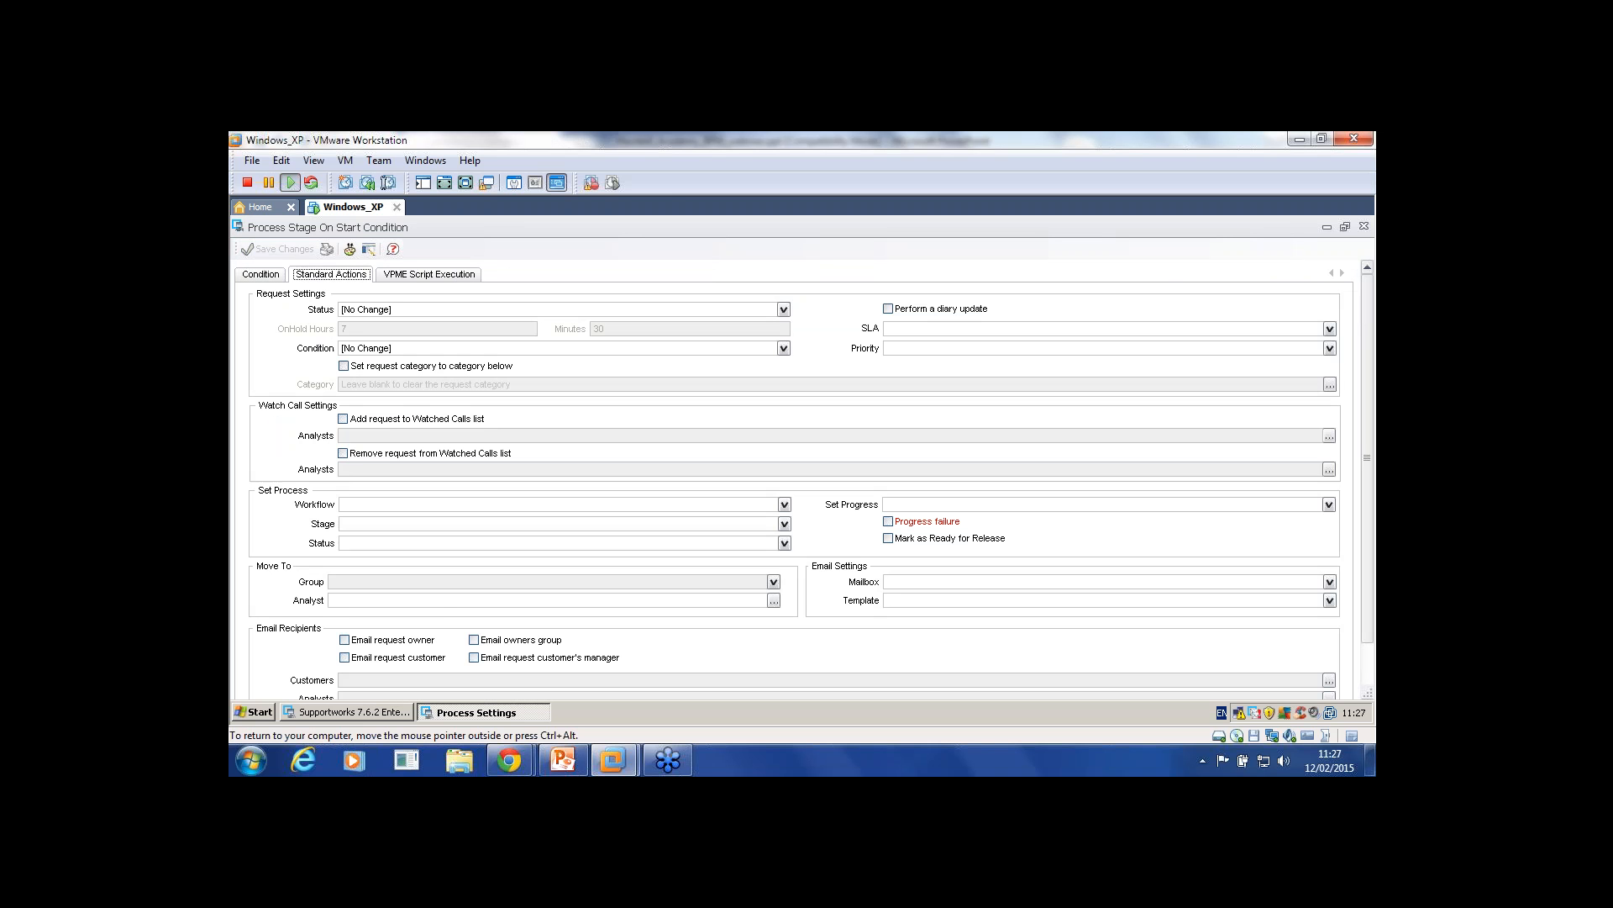
key(ctrl+shift+Tab)
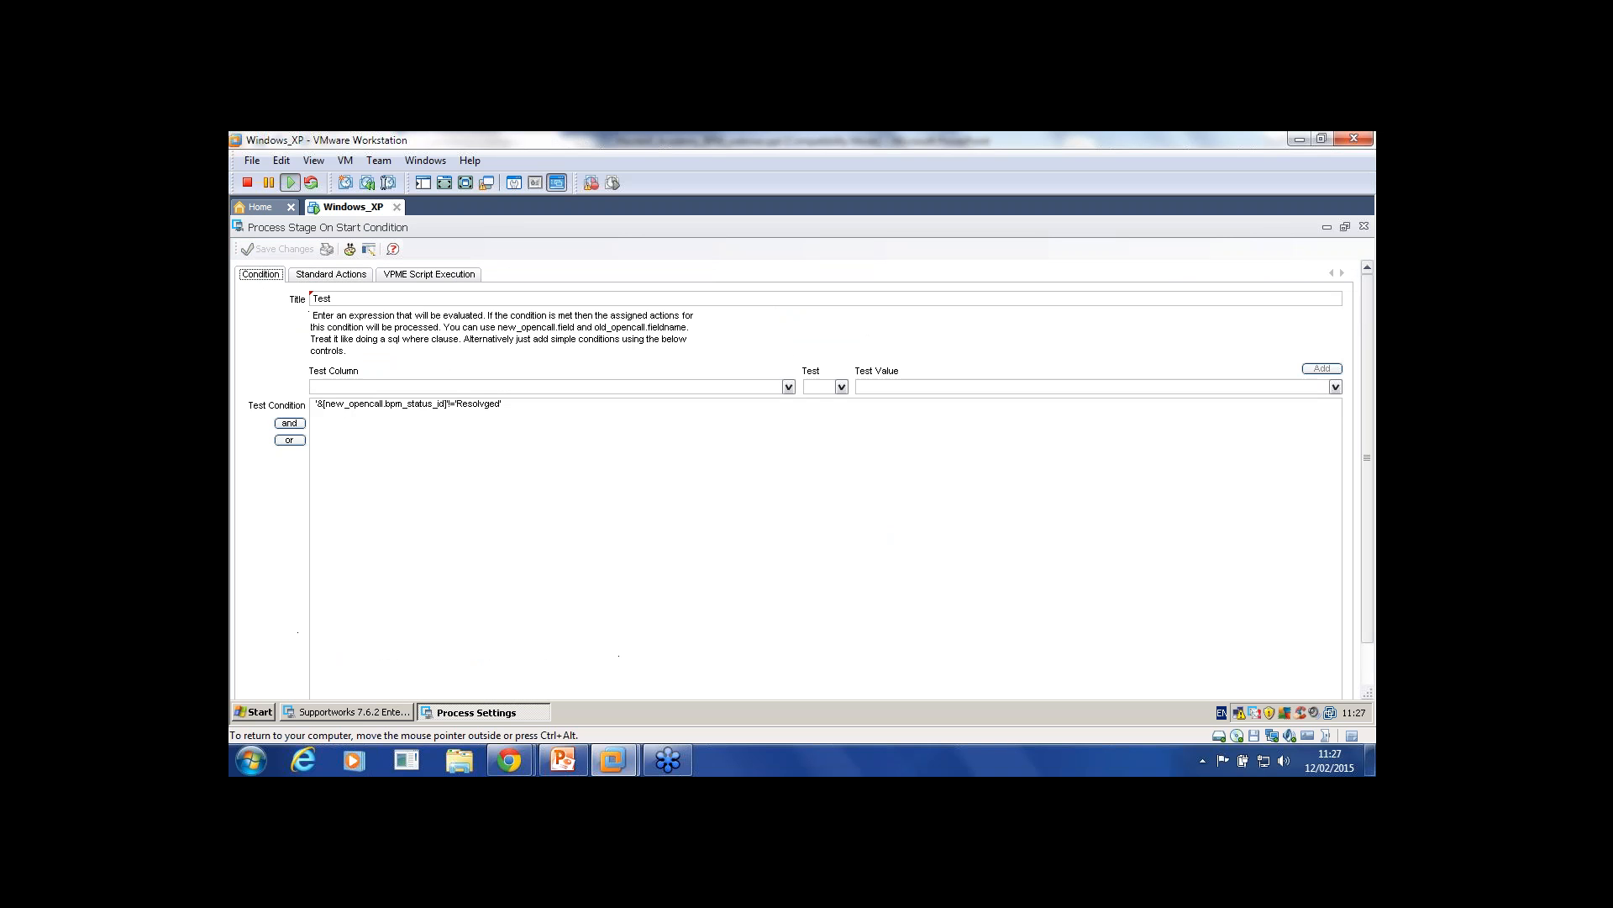
key(ctrl+Tab)
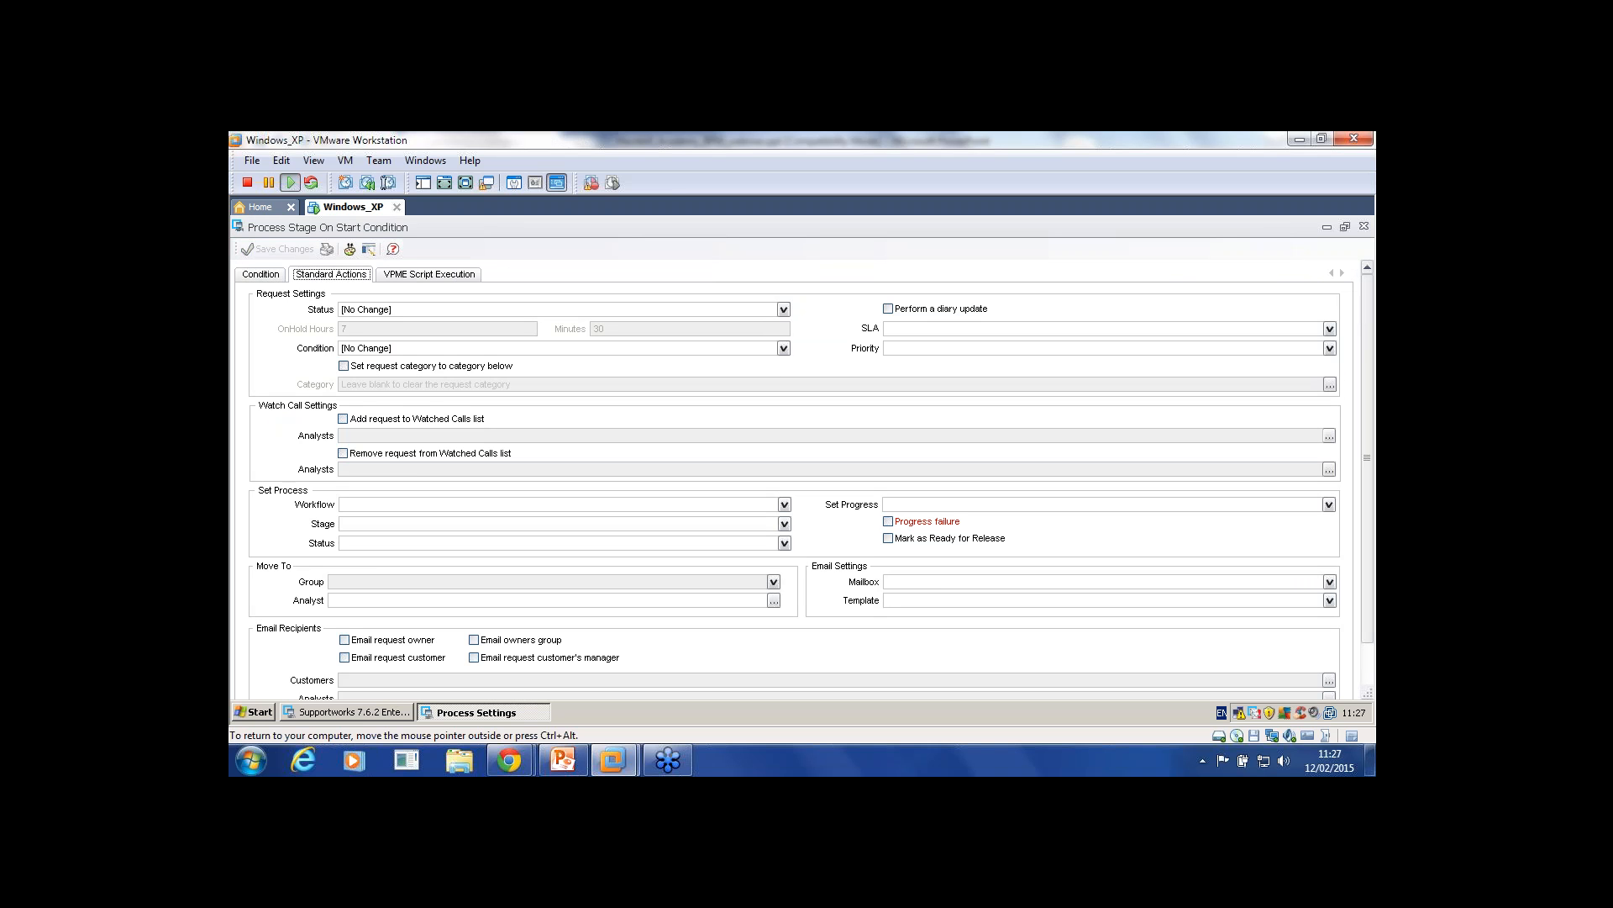
Step: Set Process to workflow Change Request, stage Change Authorisation, status Authorised, and save the condition
click(784, 504)
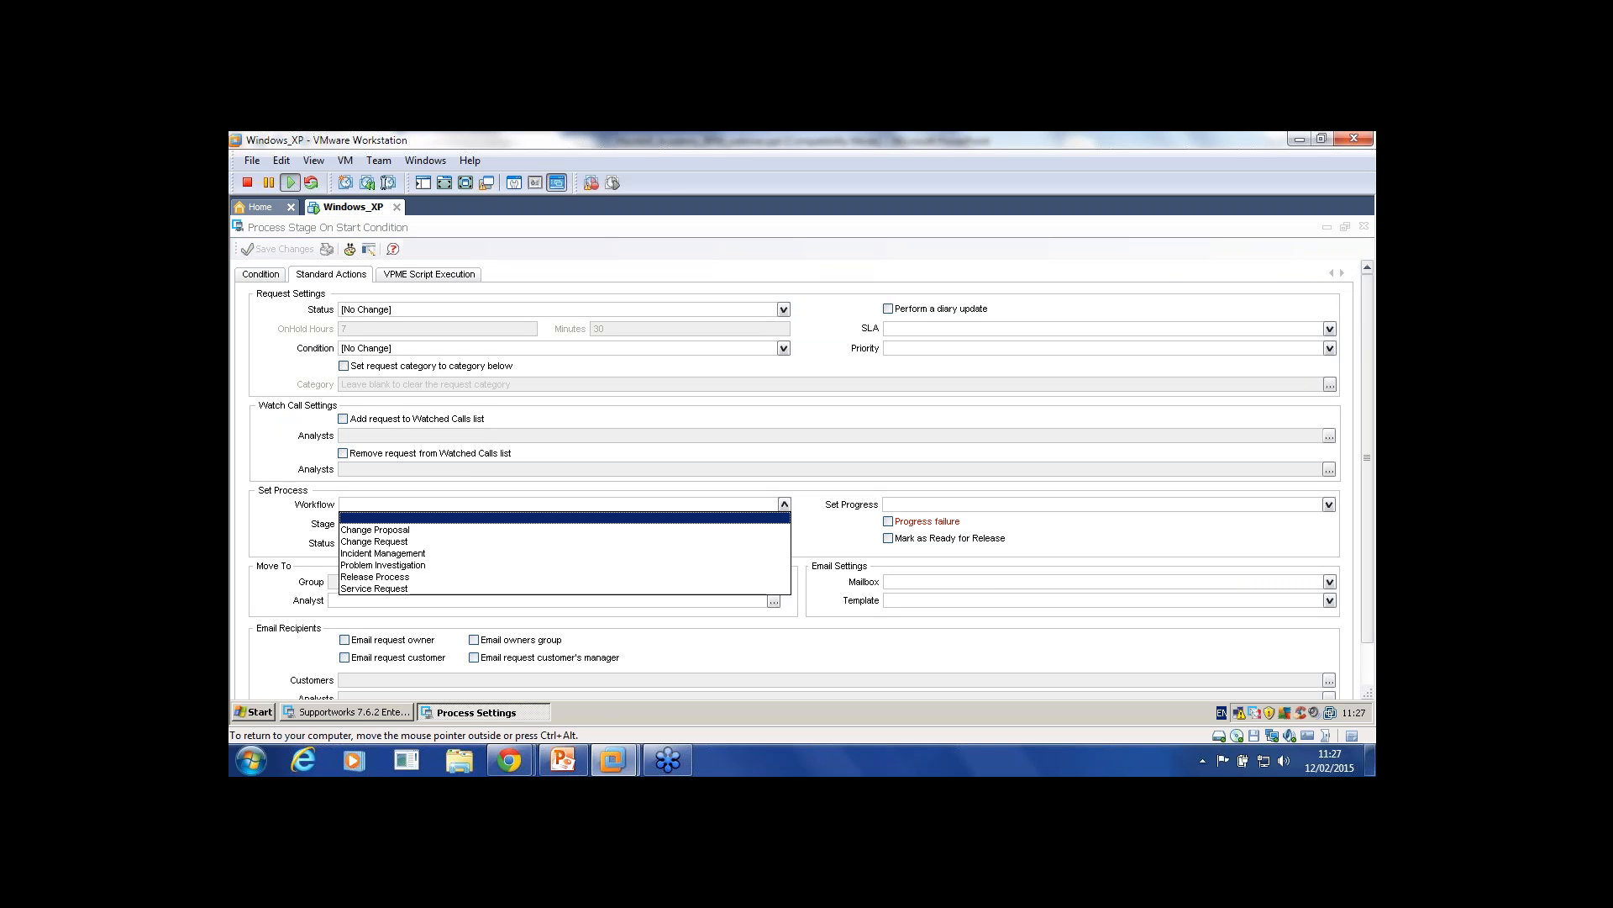
click(565, 530)
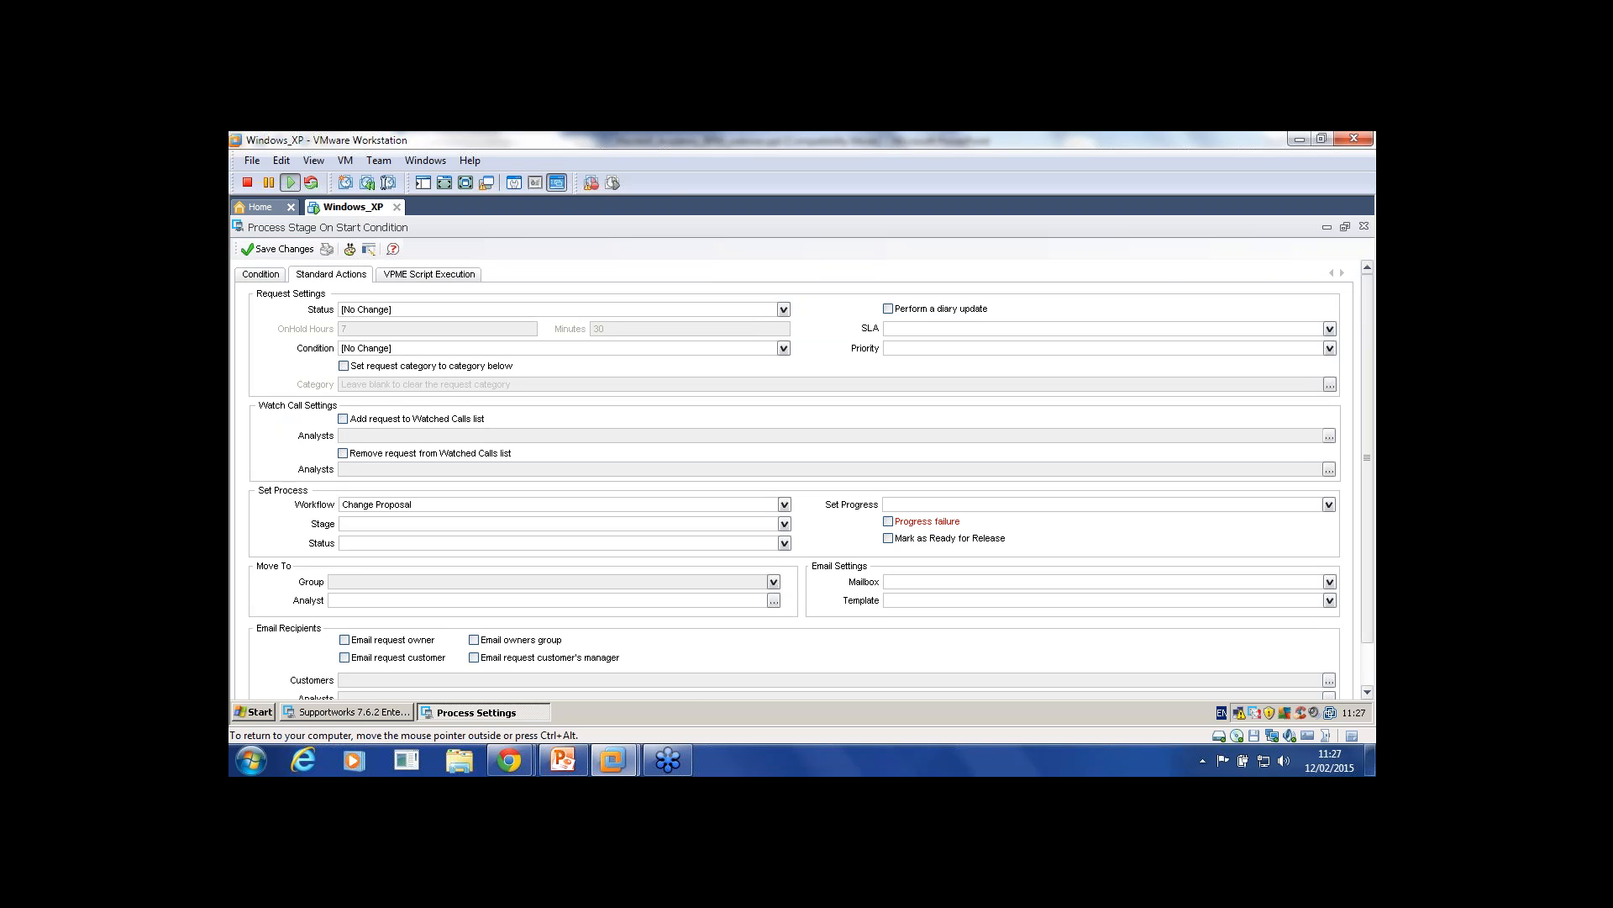
click(784, 504)
click(565, 542)
click(784, 524)
click(564, 551)
click(784, 543)
click(370, 592)
click(278, 249)
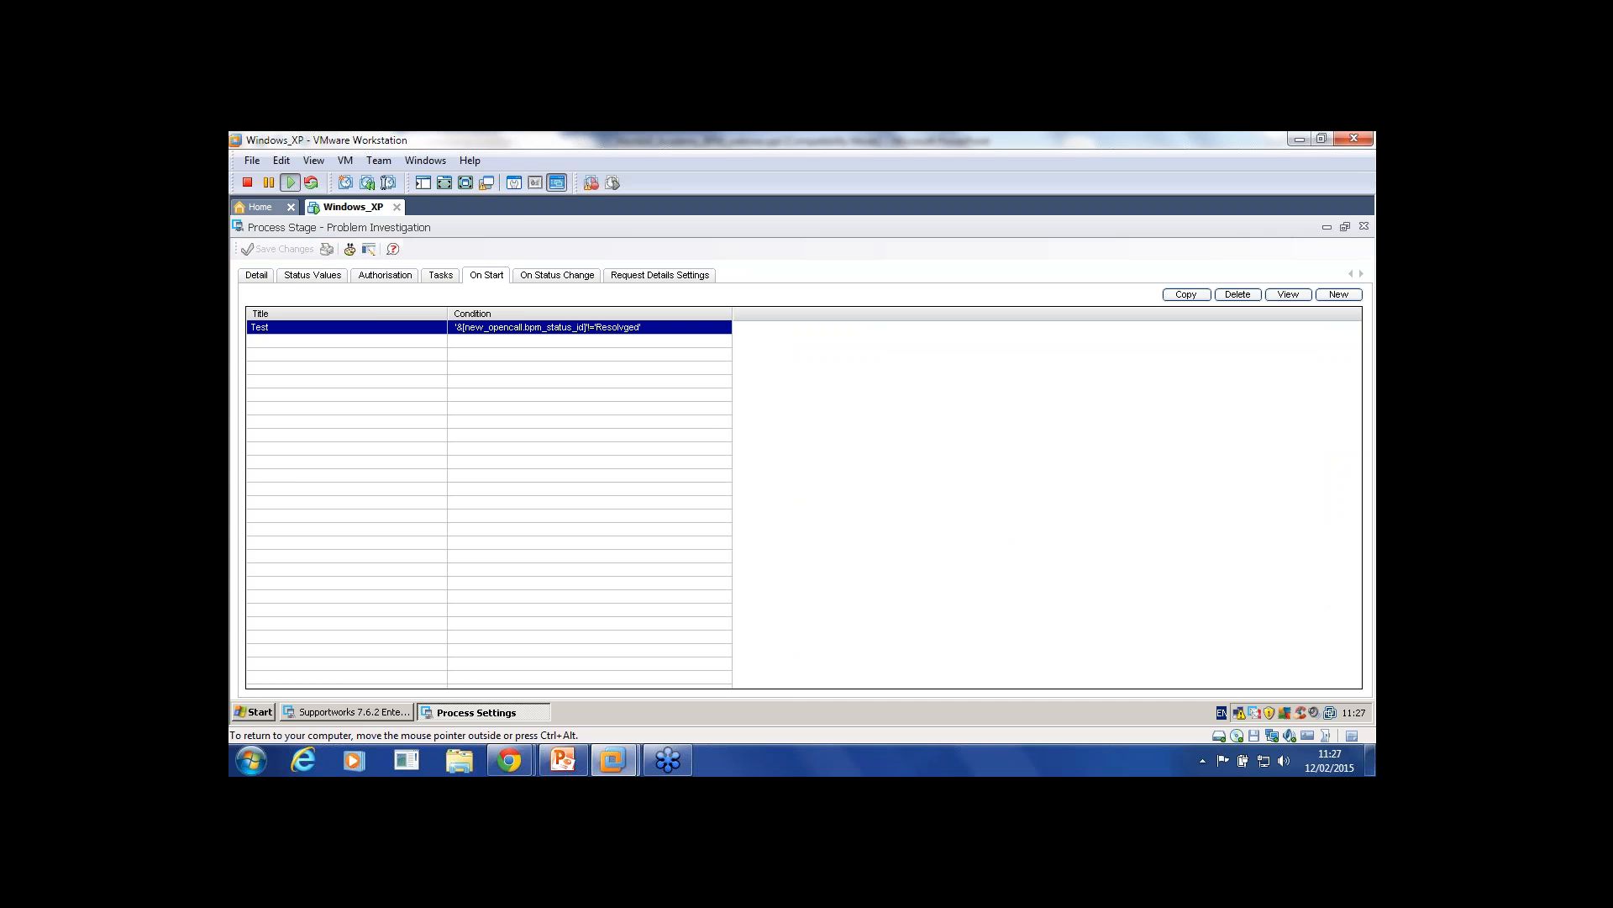
Step: Reopen the Test condition and confirm its status action stays Authorised
double_click(346, 326)
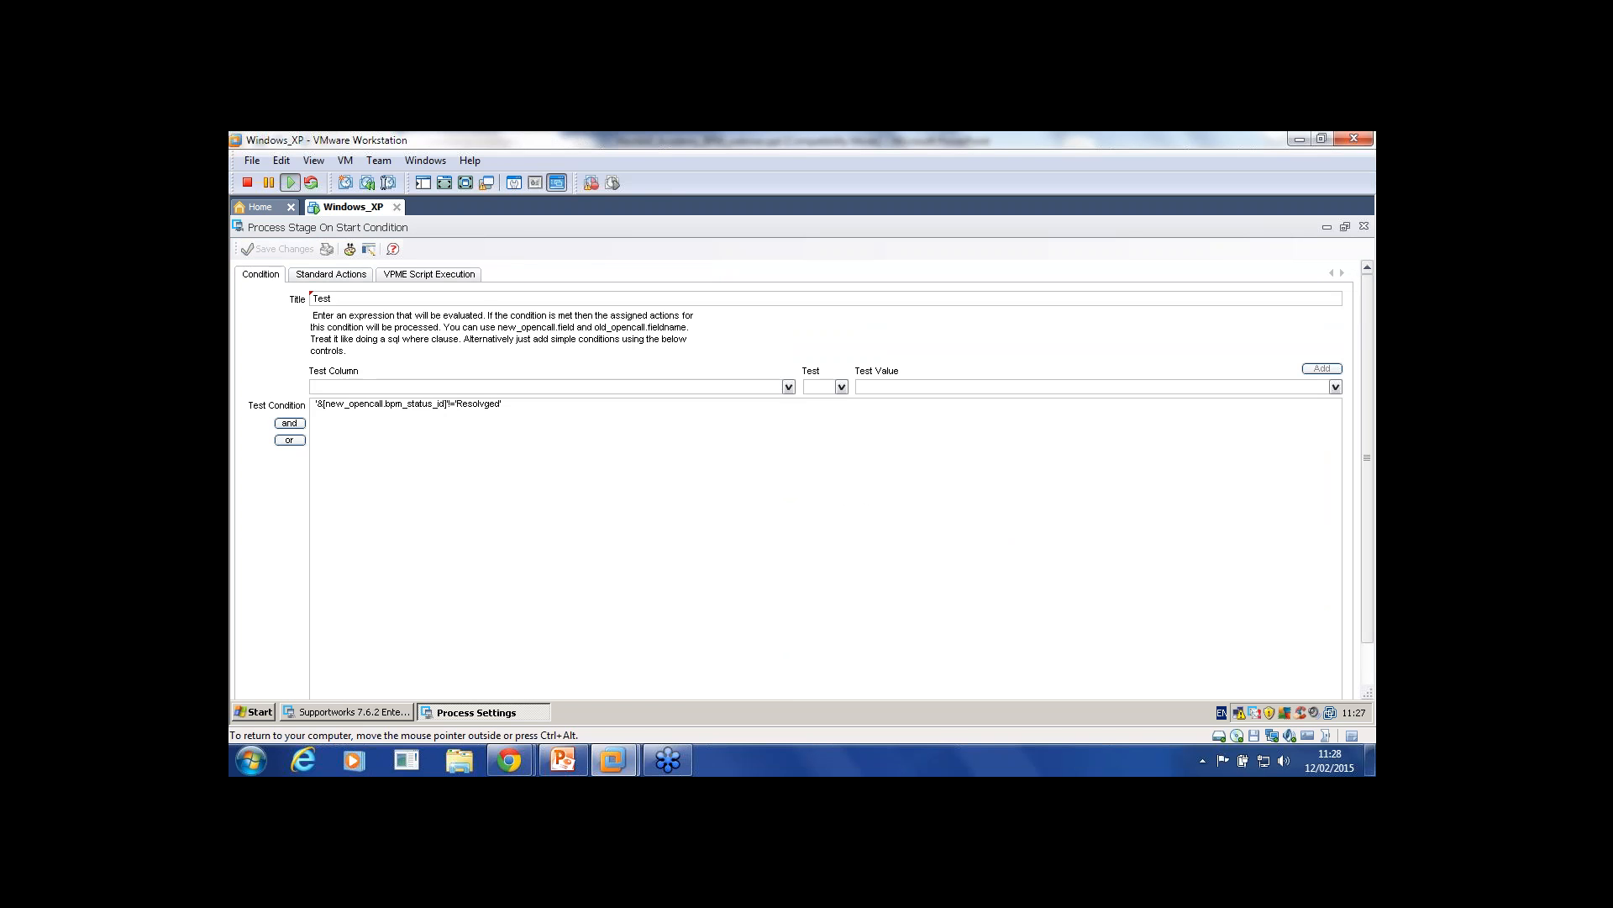
click(331, 274)
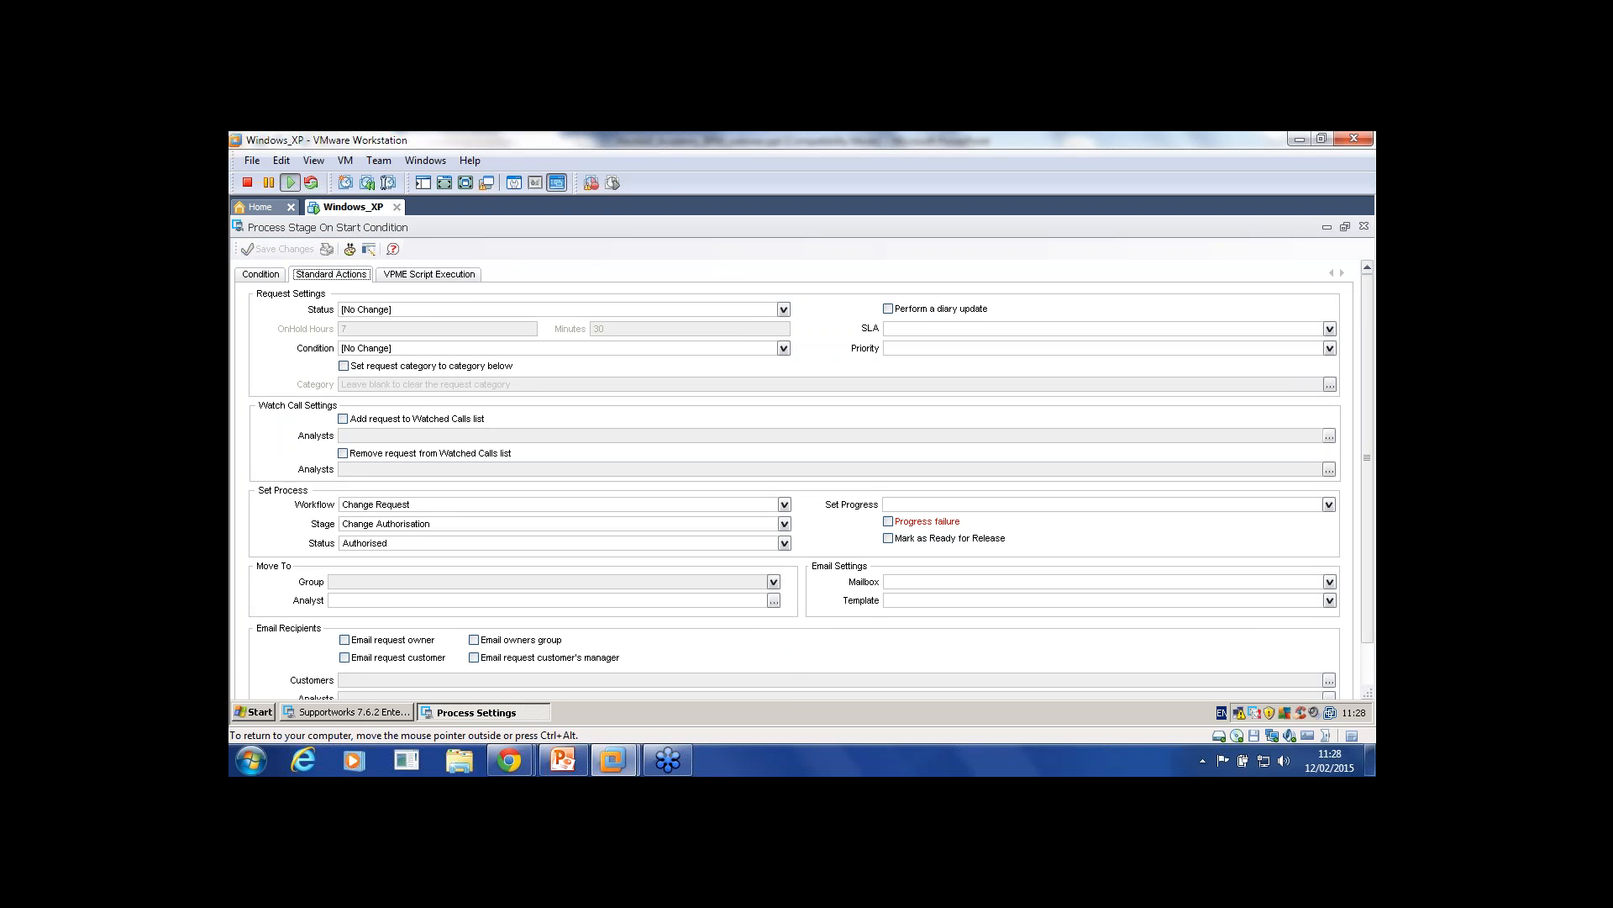
click(784, 543)
click(554, 591)
click(261, 275)
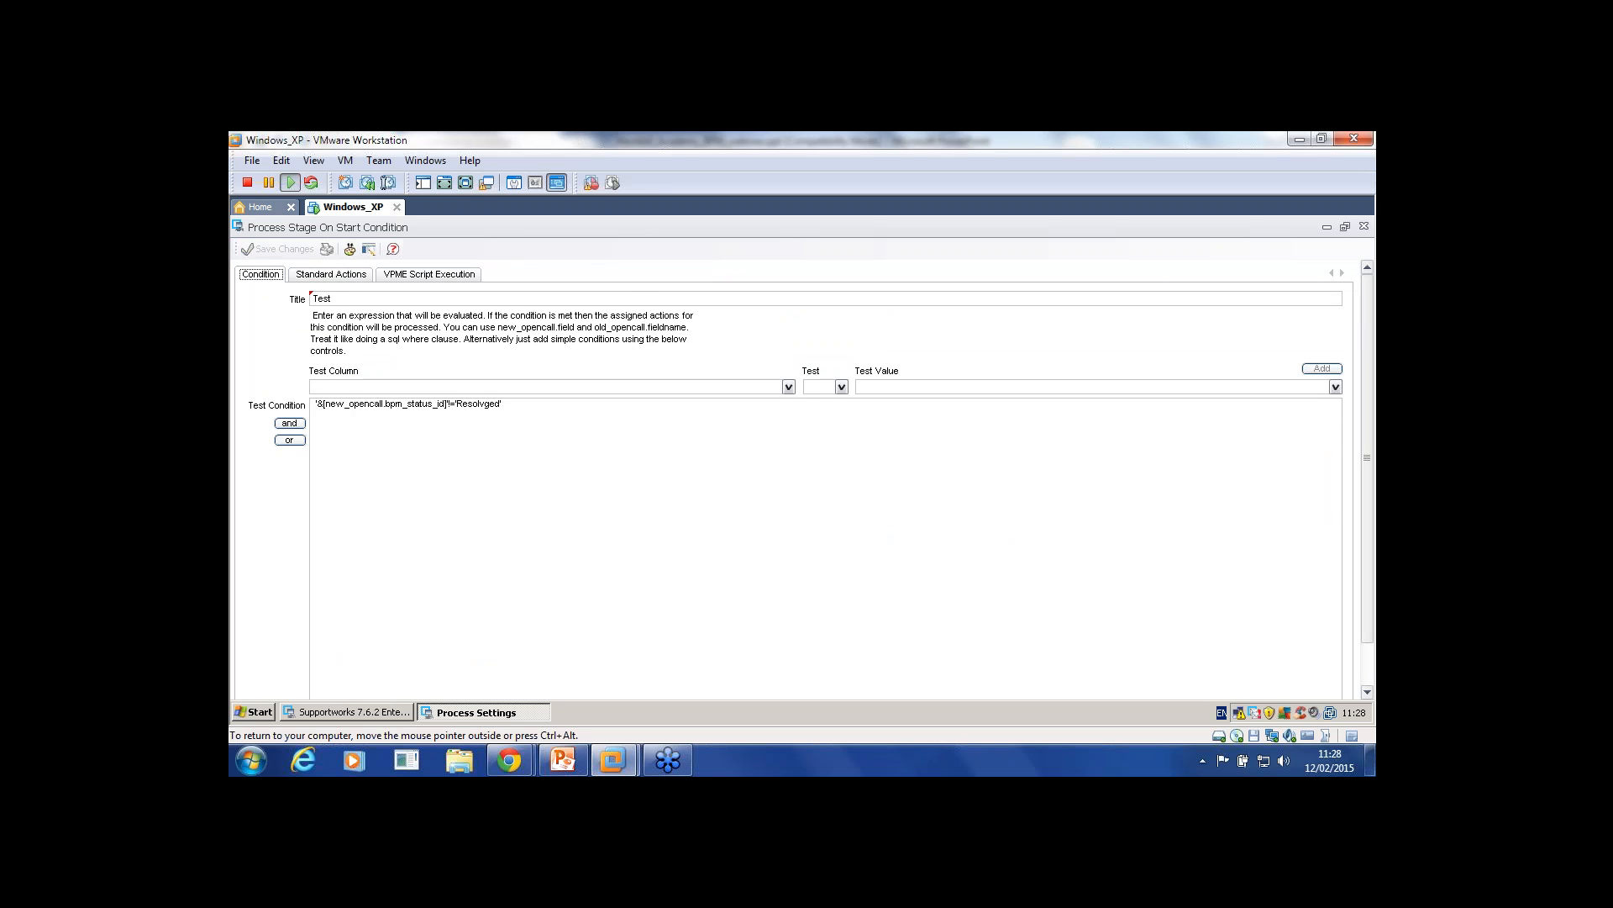
Step: Review the Test condition's standard actions and its test expression
click(331, 275)
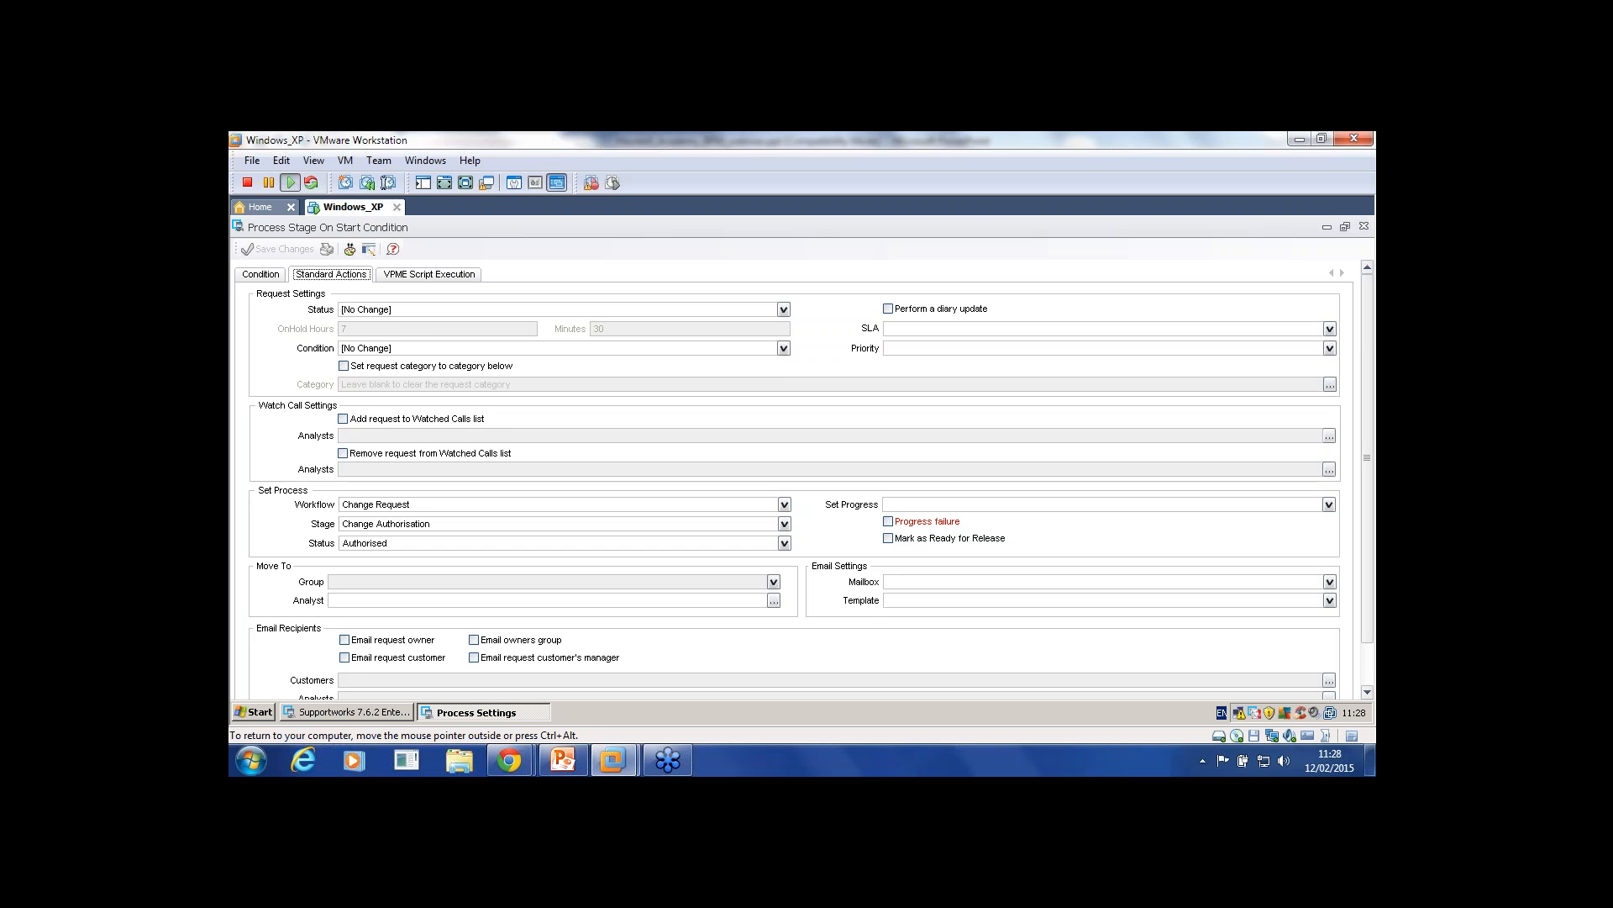
click(261, 275)
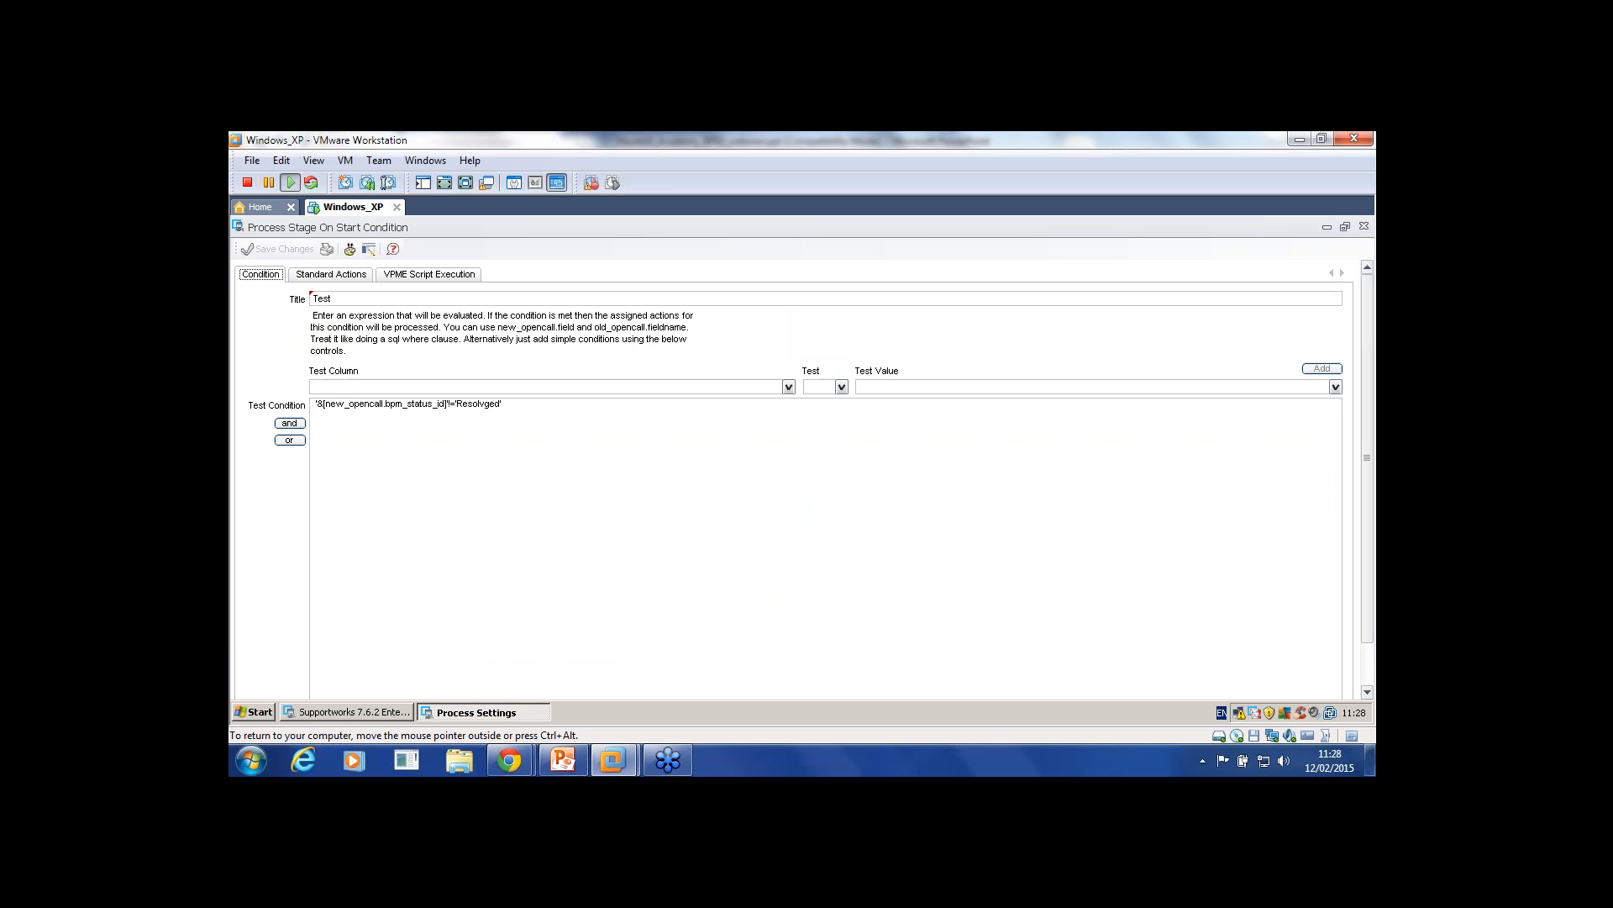
click(487, 405)
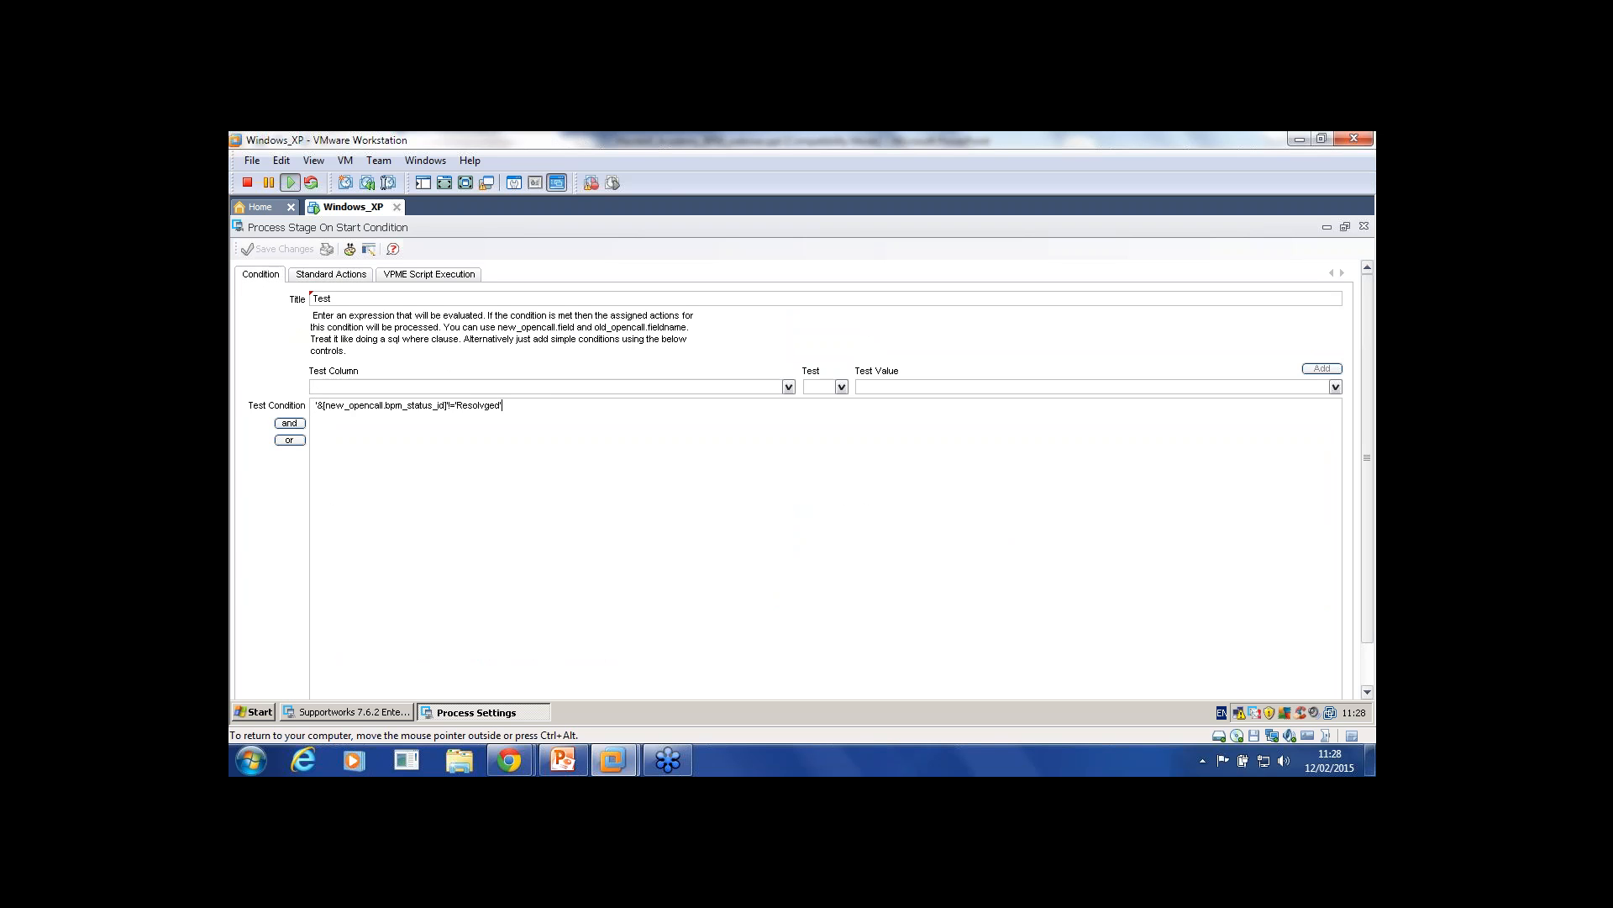
key(ctrl+a)
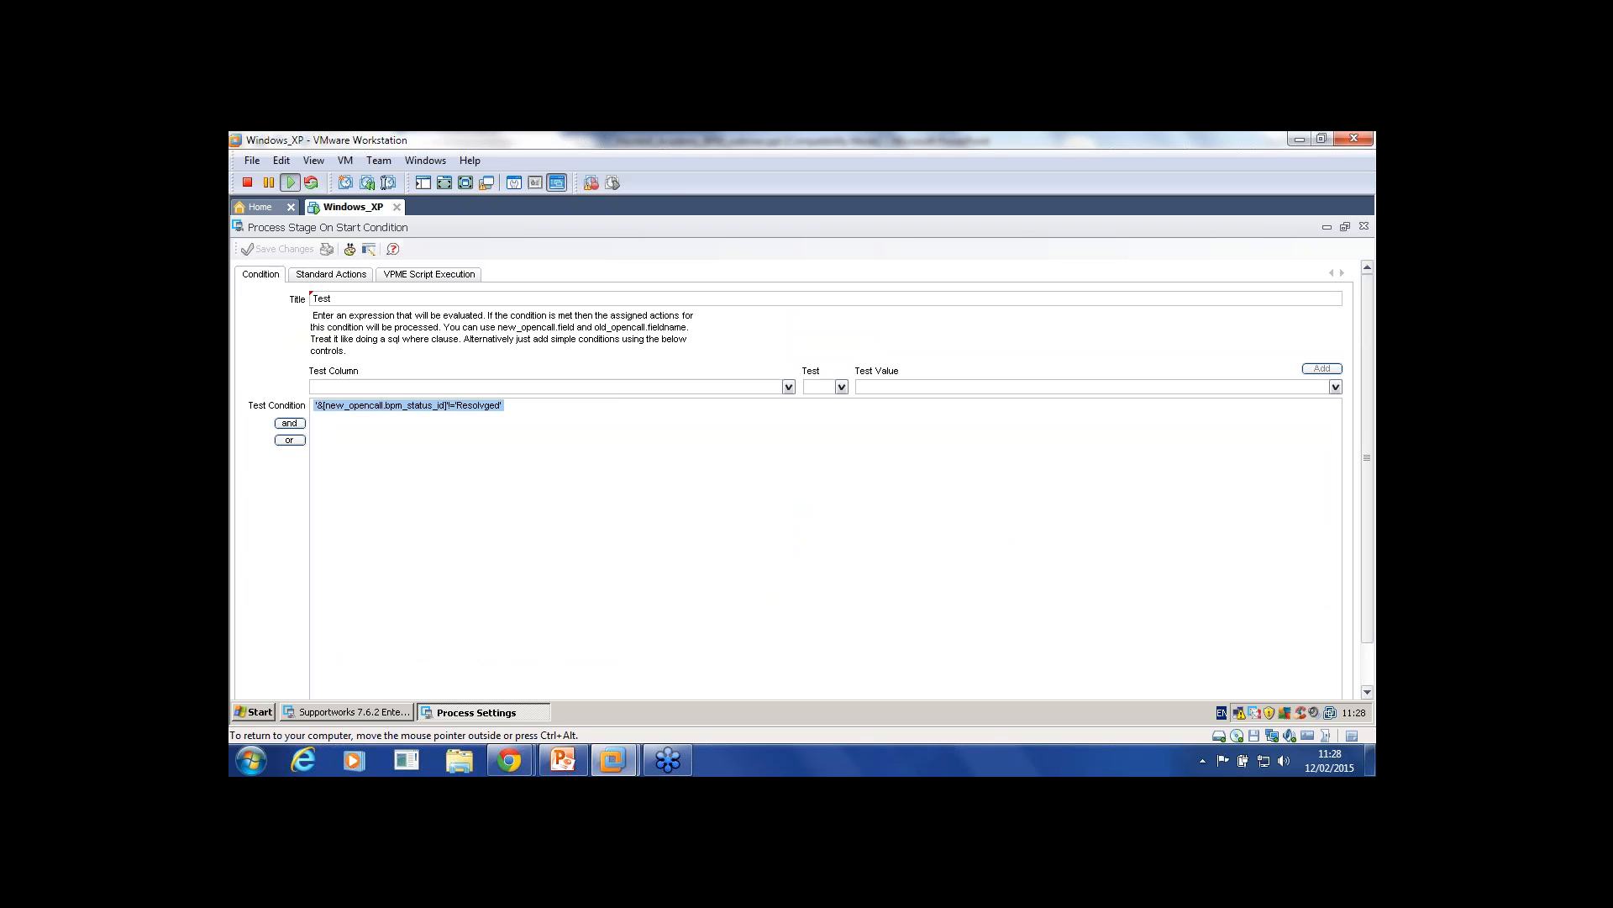
click(503, 406)
Step: Tick 'Perform a diary update' on the Standard Actions tab
click(331, 275)
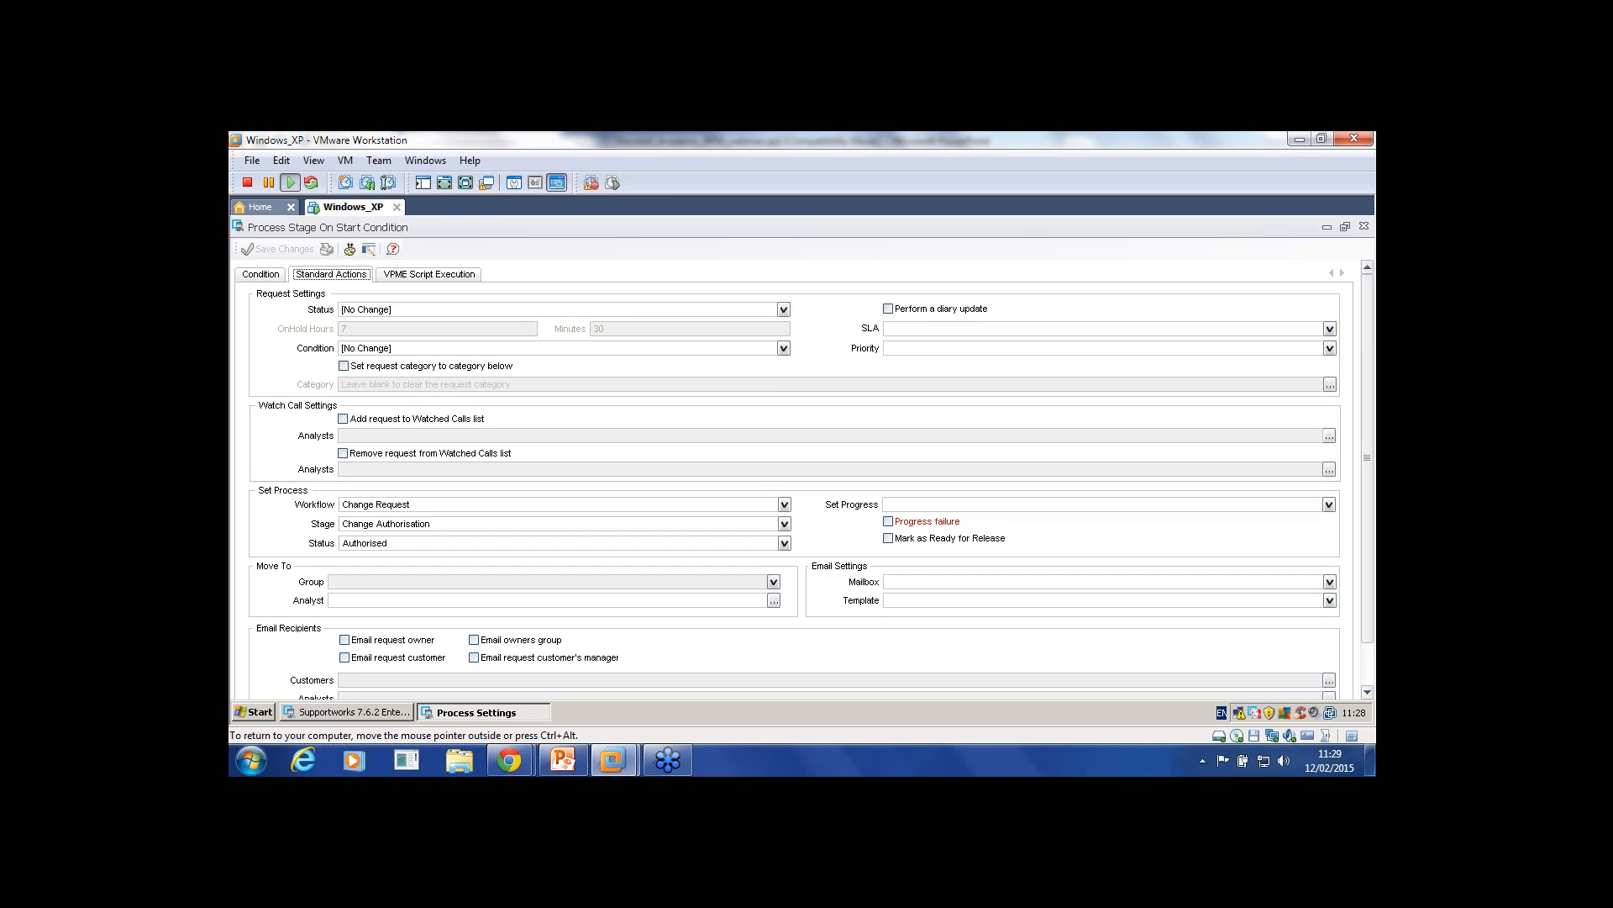
click(260, 275)
click(331, 275)
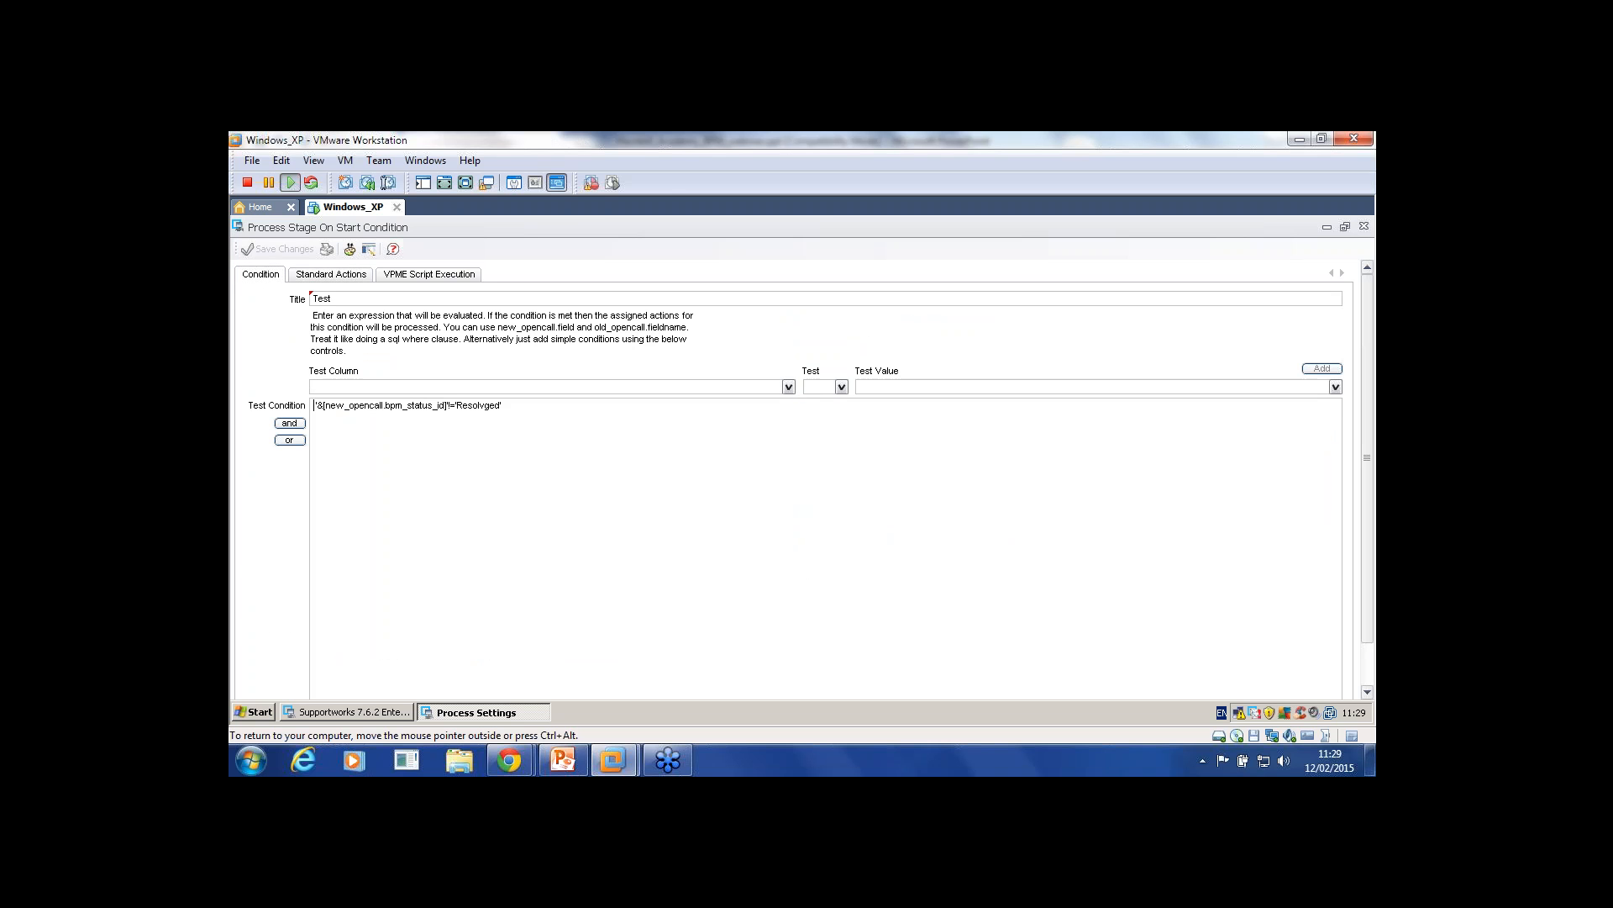
click(261, 275)
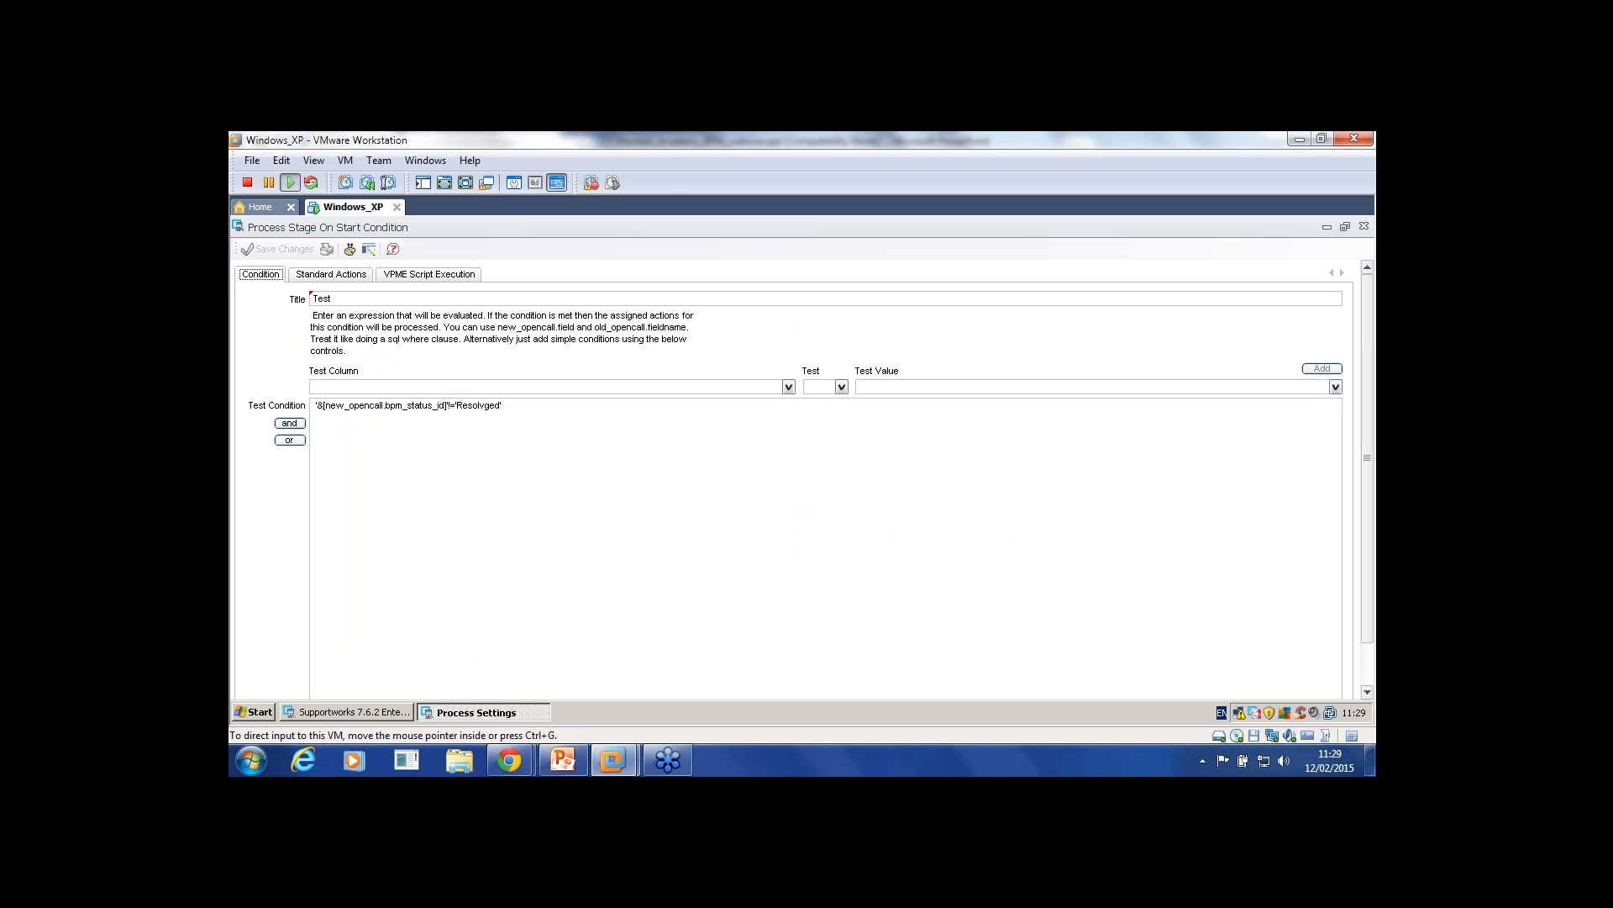
click(331, 275)
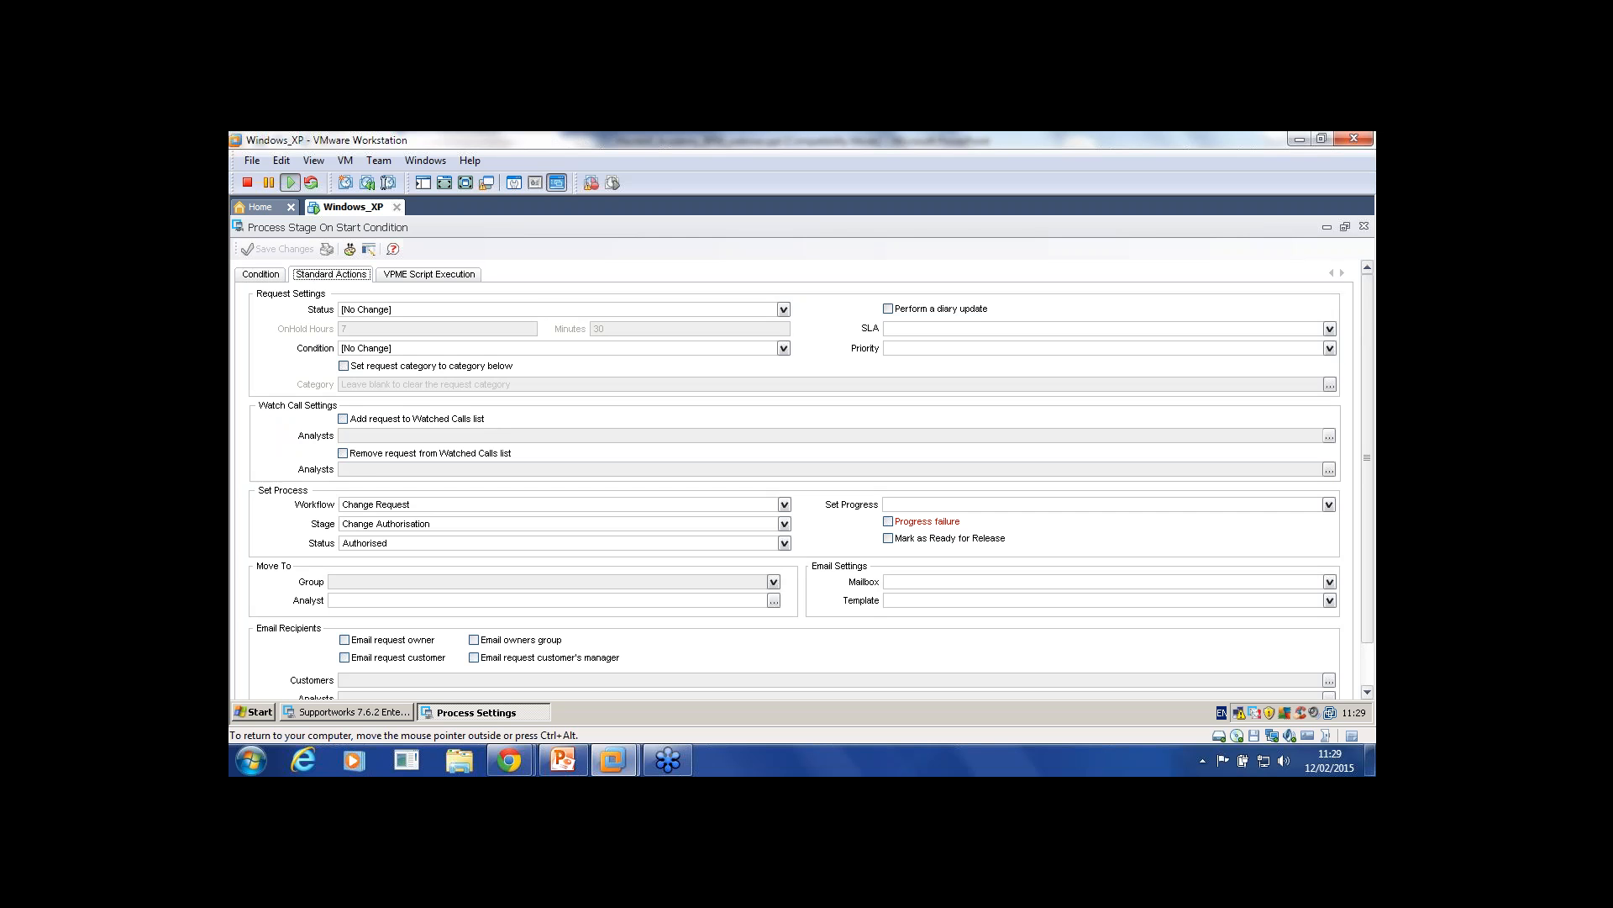
scroll(804, 480, down, 3)
scroll(804, 480, up, 3)
click(888, 308)
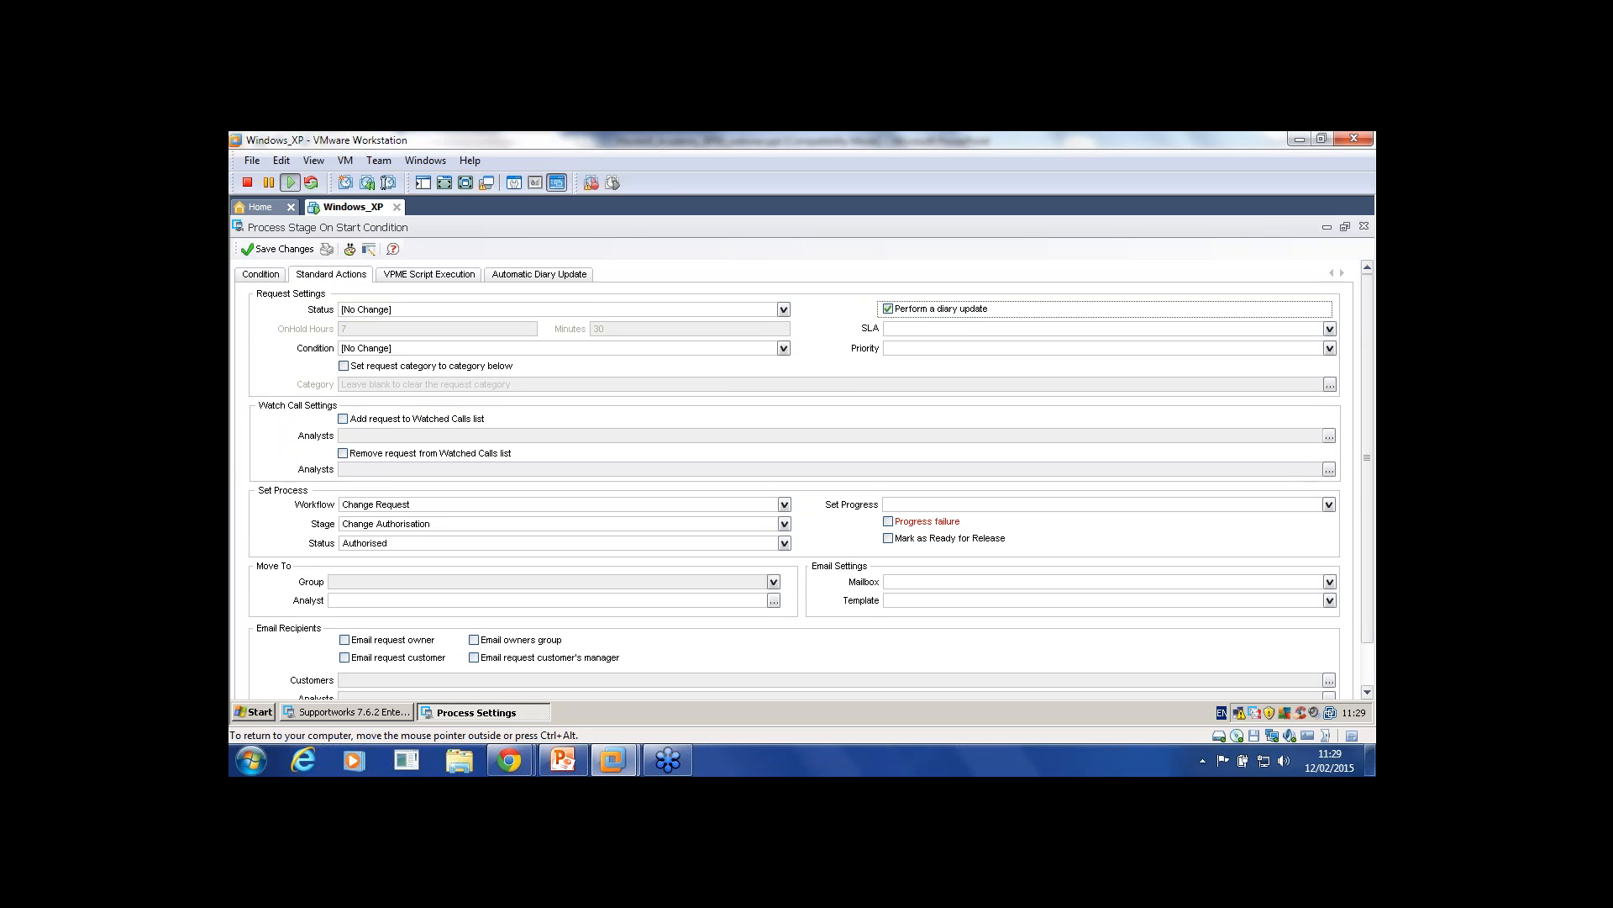
Step: Untick 'Perform a diary update', then close the Test condition and save changes
click(888, 310)
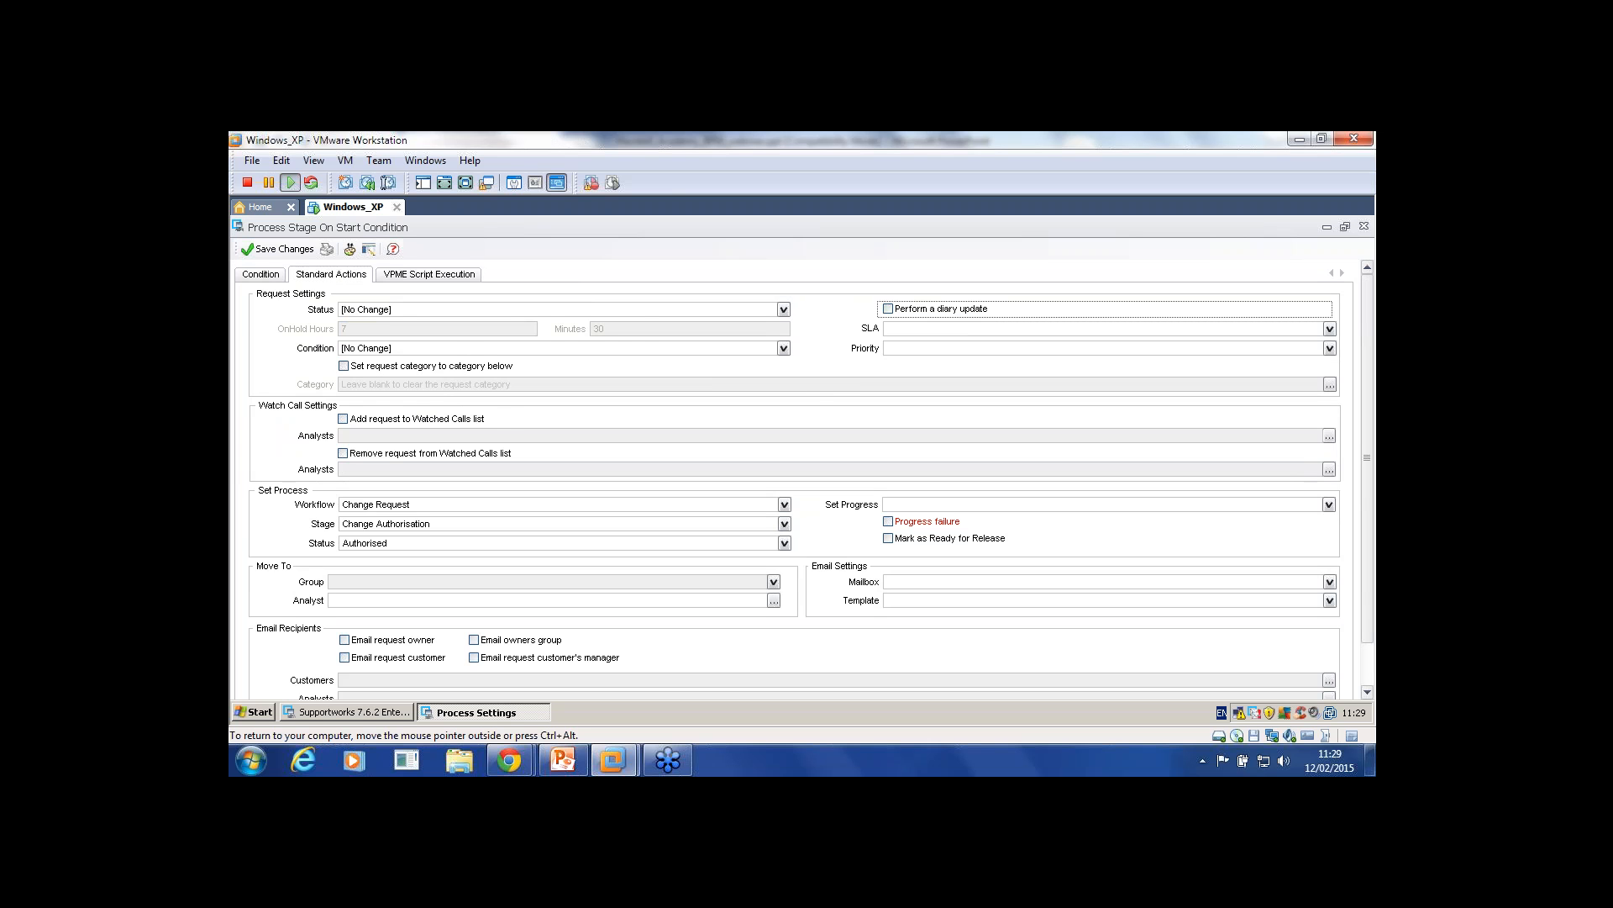
click(260, 274)
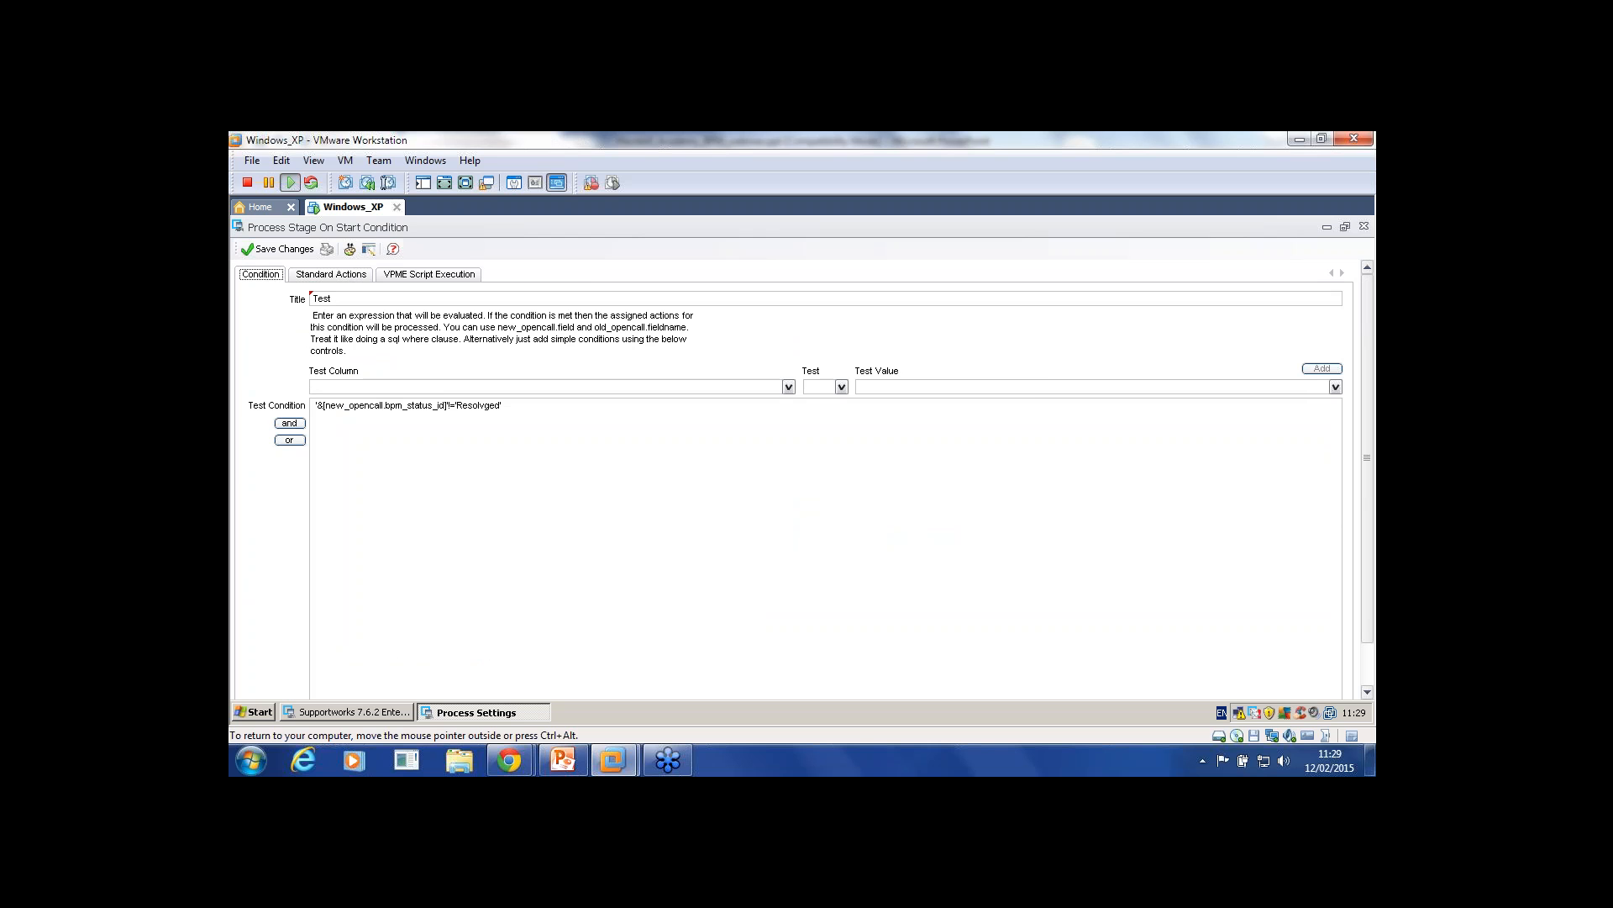
click(1364, 226)
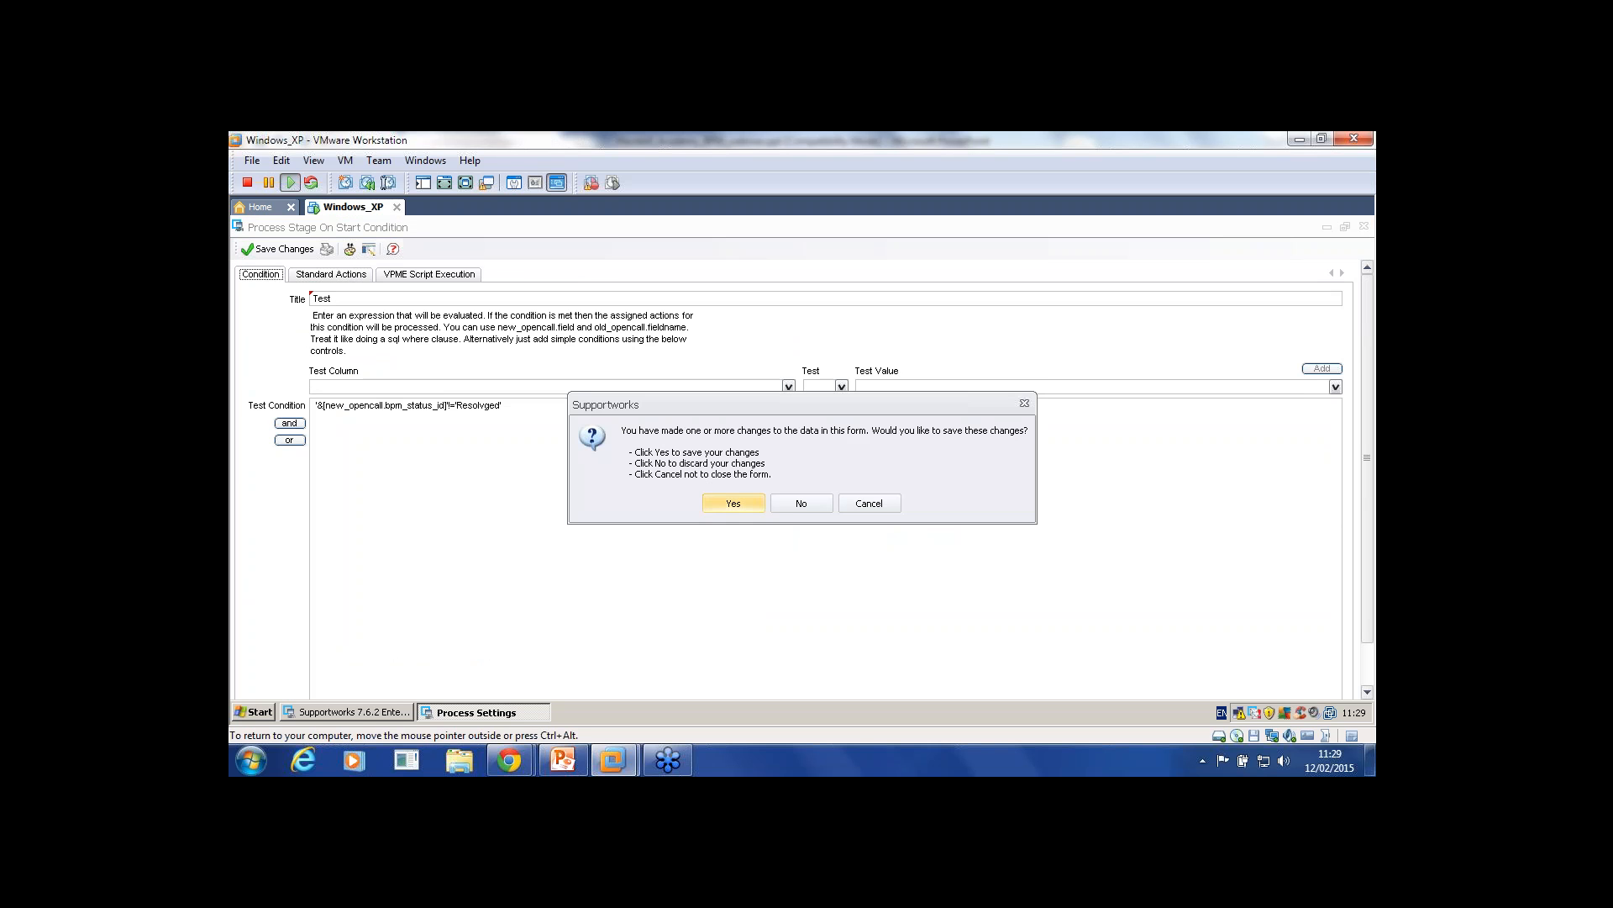
key(Return)
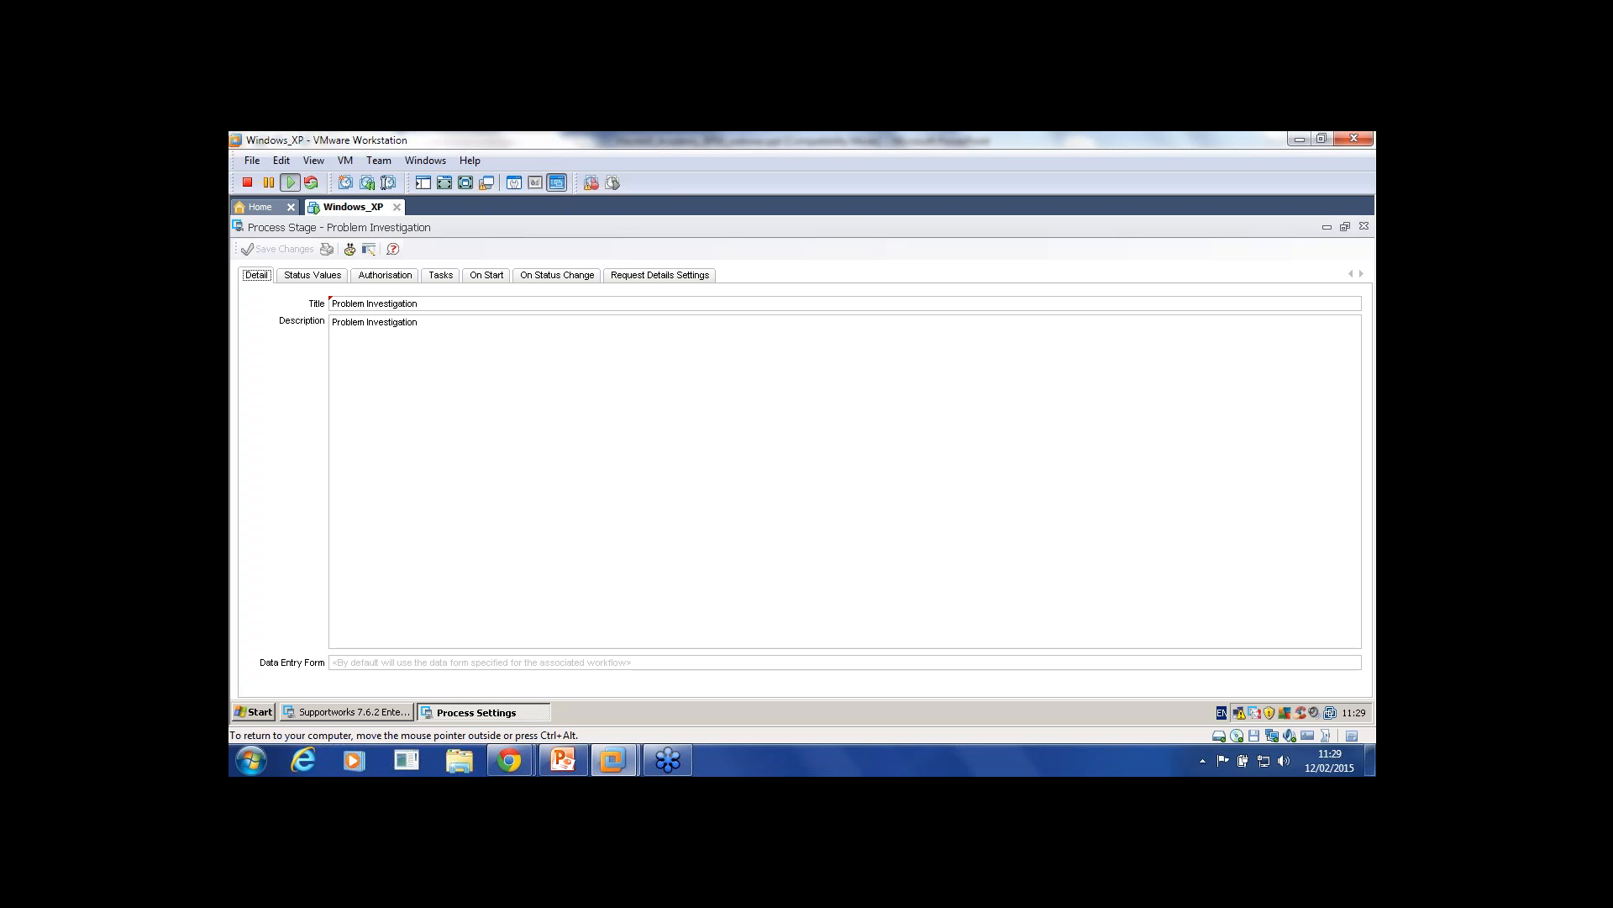
Step: Reopen Problem Investigation's Test On Start condition on its VPME Script Execution tab
click(1364, 226)
click(360, 274)
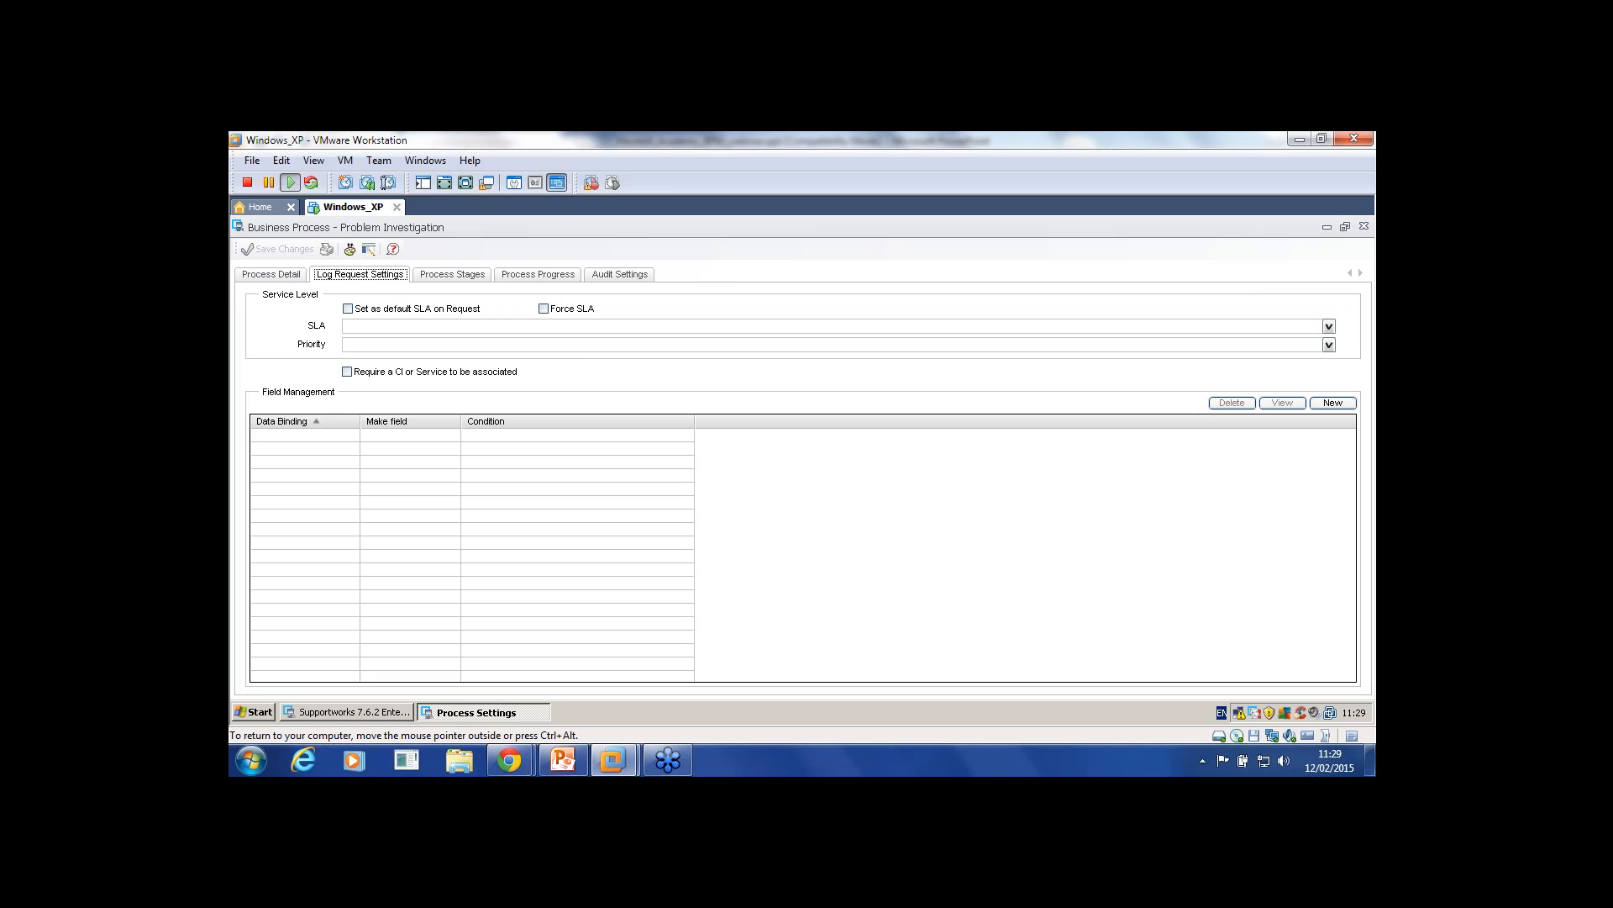
click(453, 275)
double_click(379, 330)
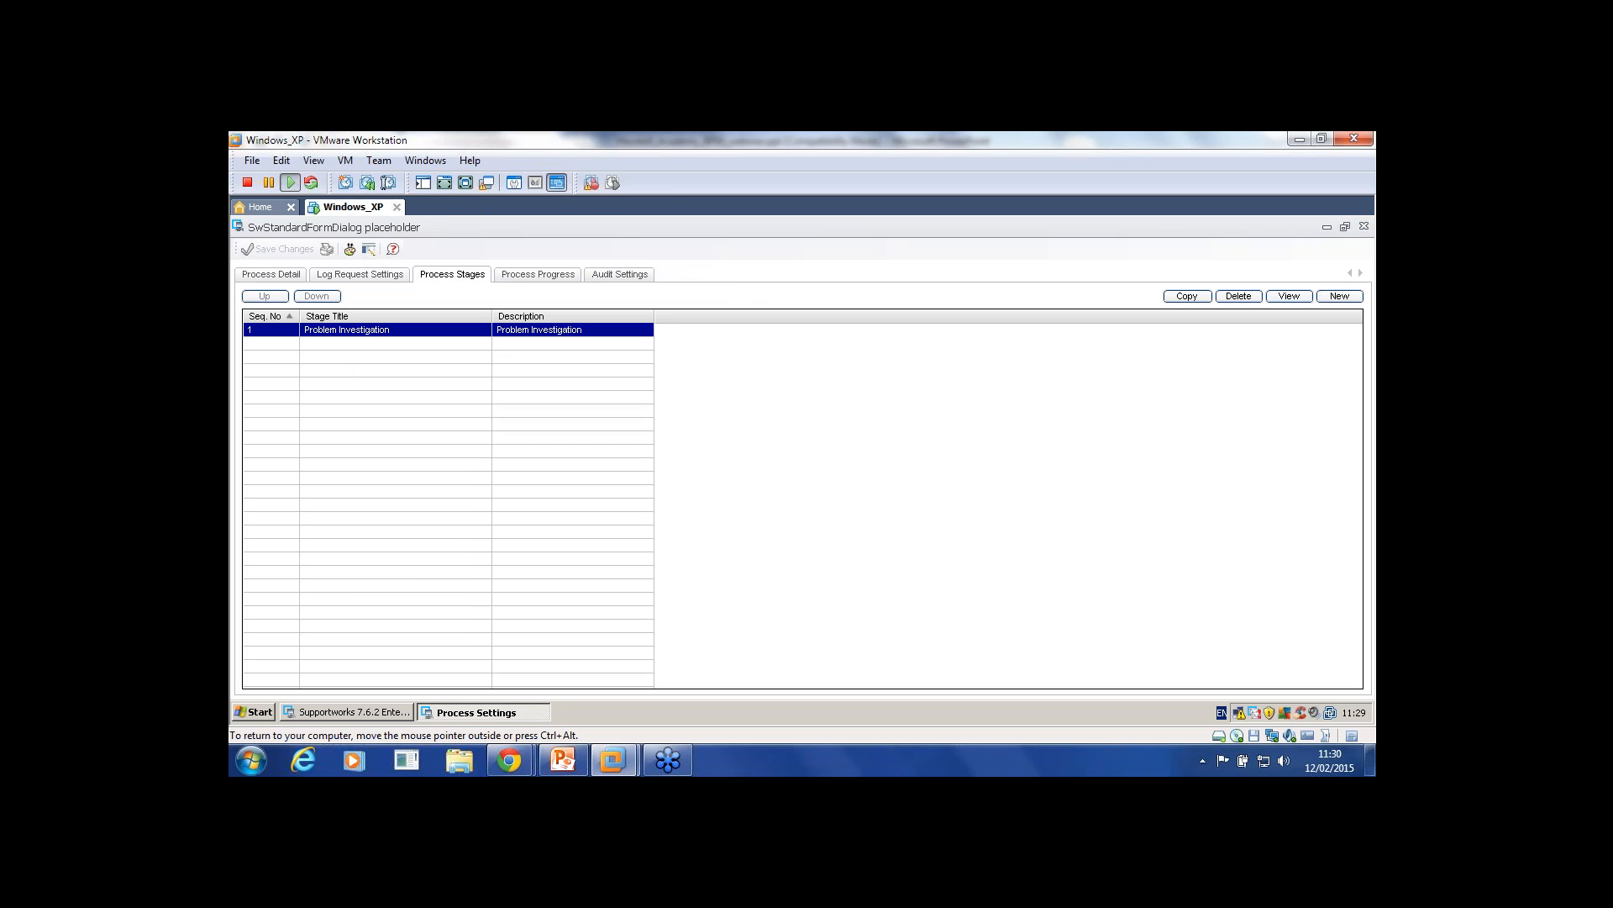
click(486, 275)
double_click(471, 328)
click(331, 275)
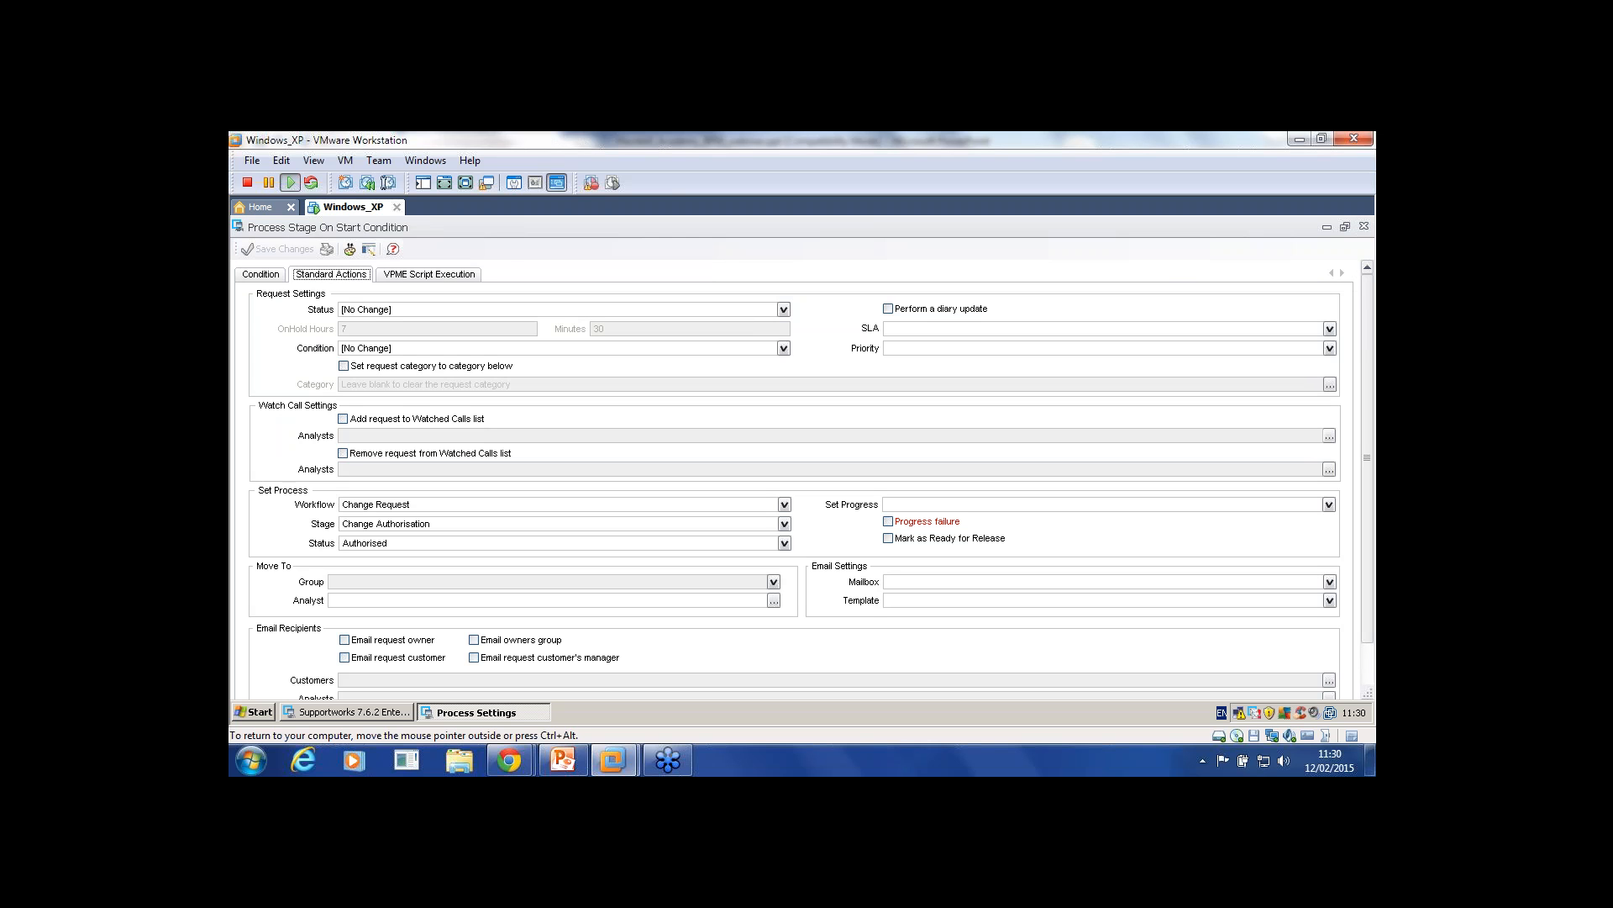
click(430, 274)
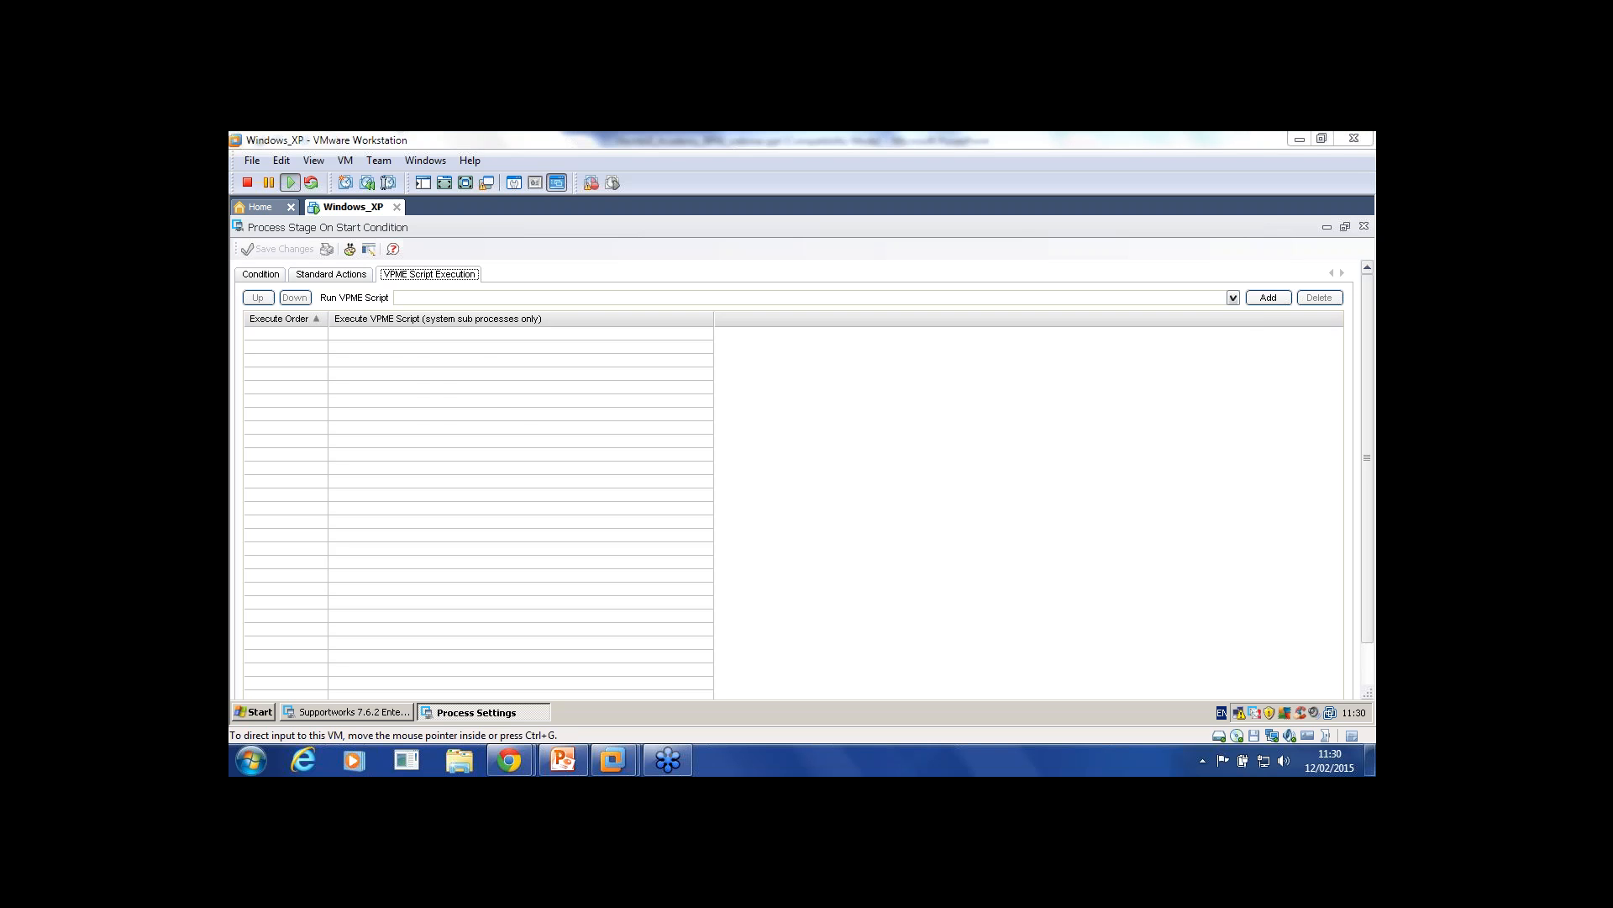
Step: Browse the Run VPME Script list without adding any script
click(1233, 297)
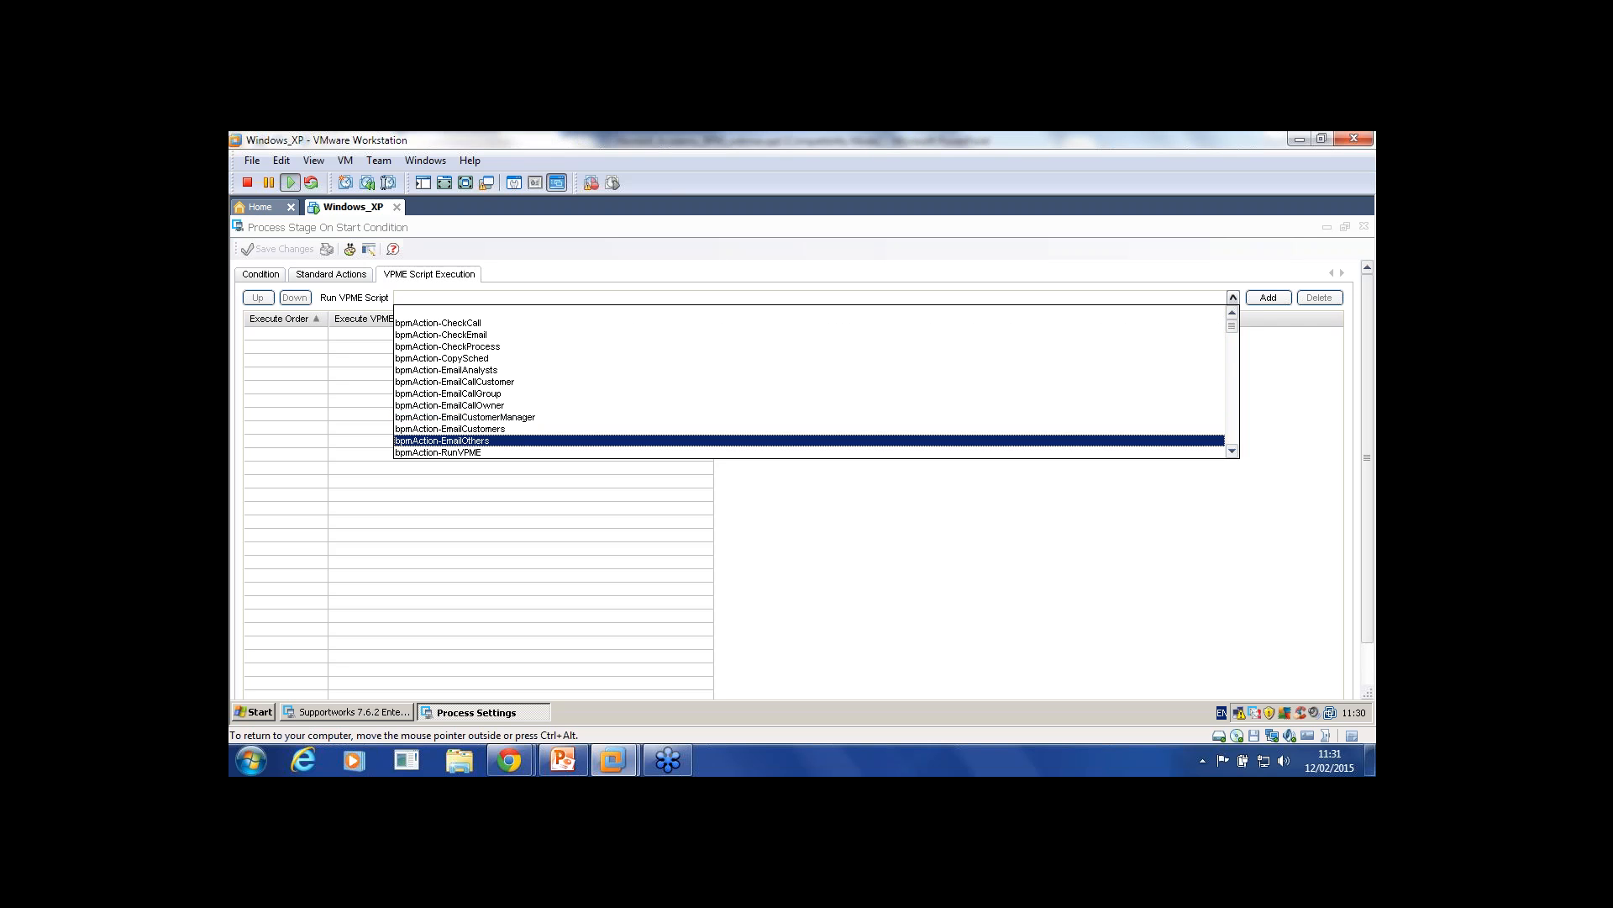
scroll(810, 437, down, 2)
scroll(809, 417, down, 1)
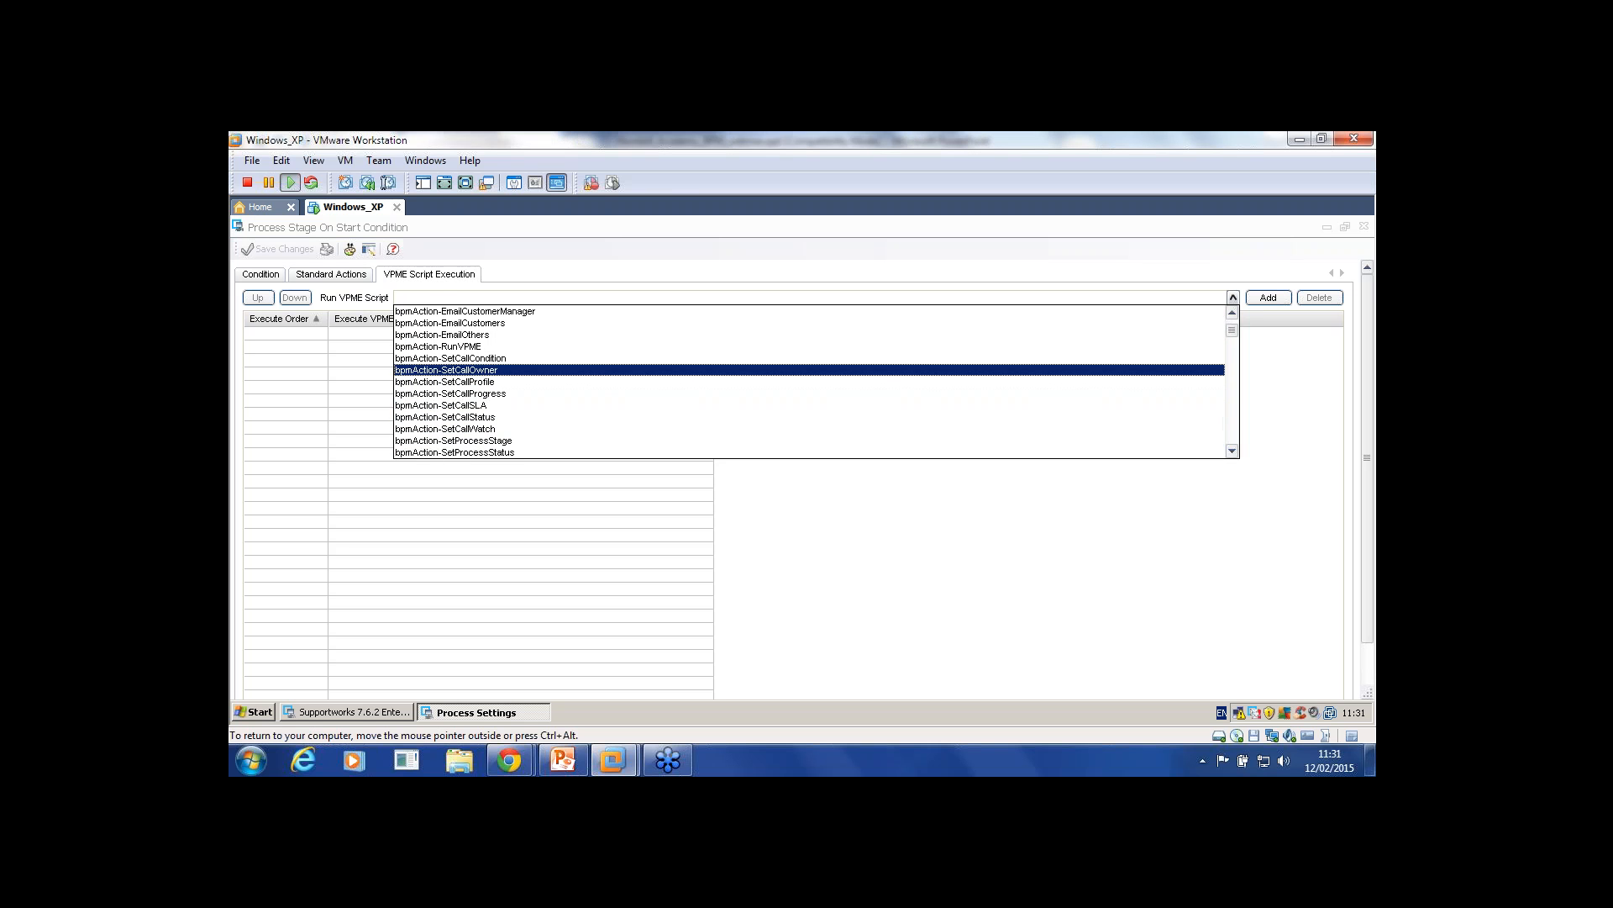
scroll(809, 399, down, 1)
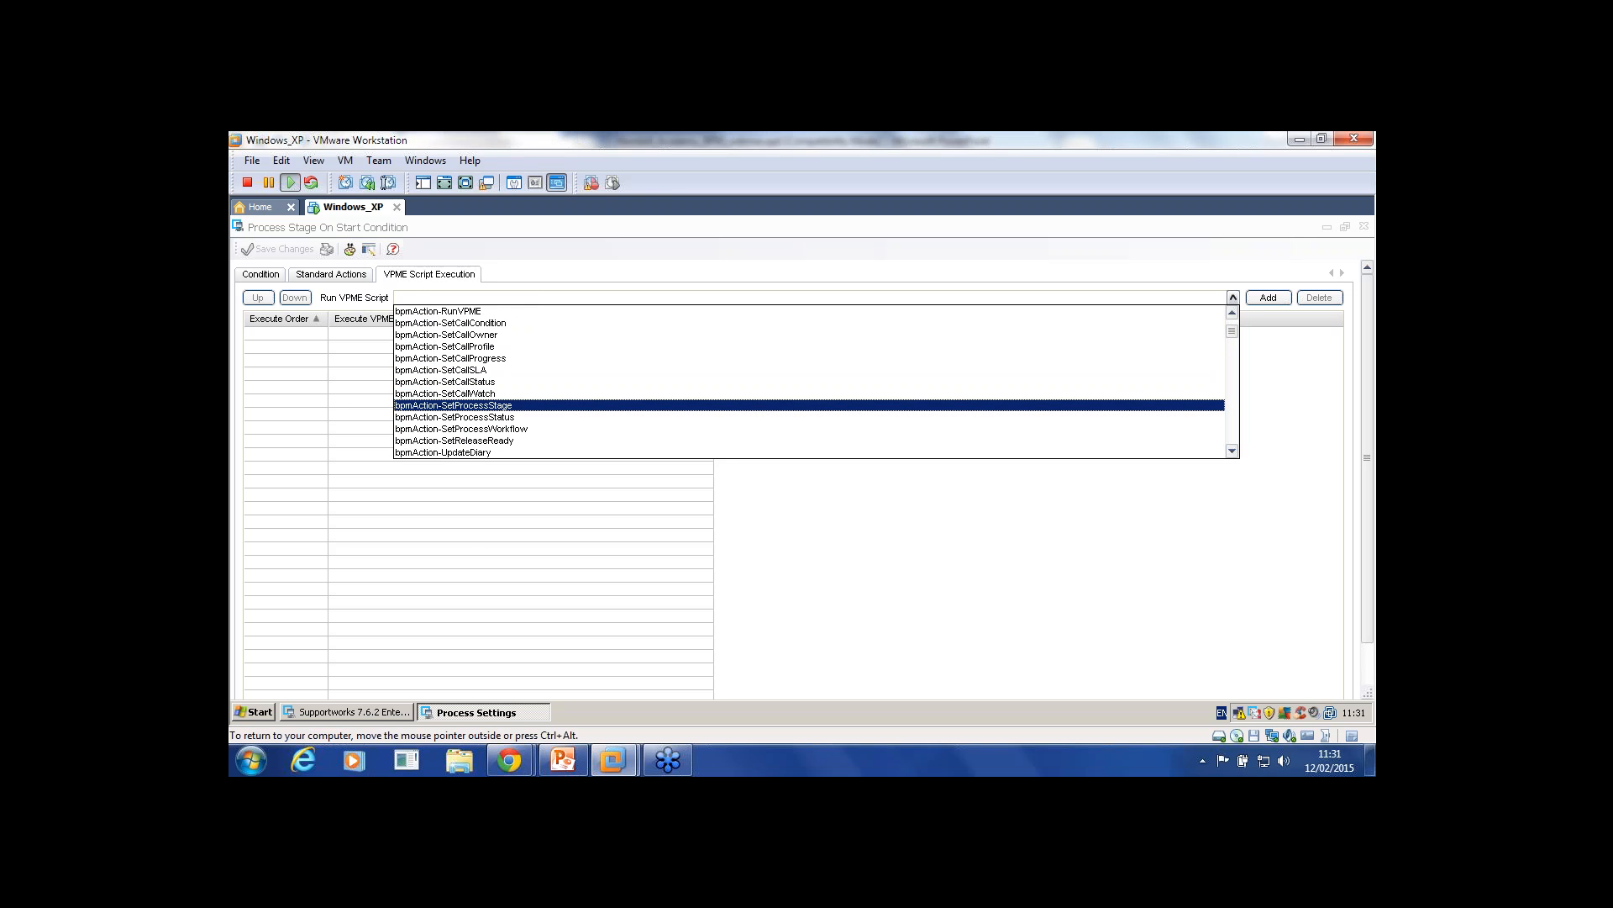
click(331, 274)
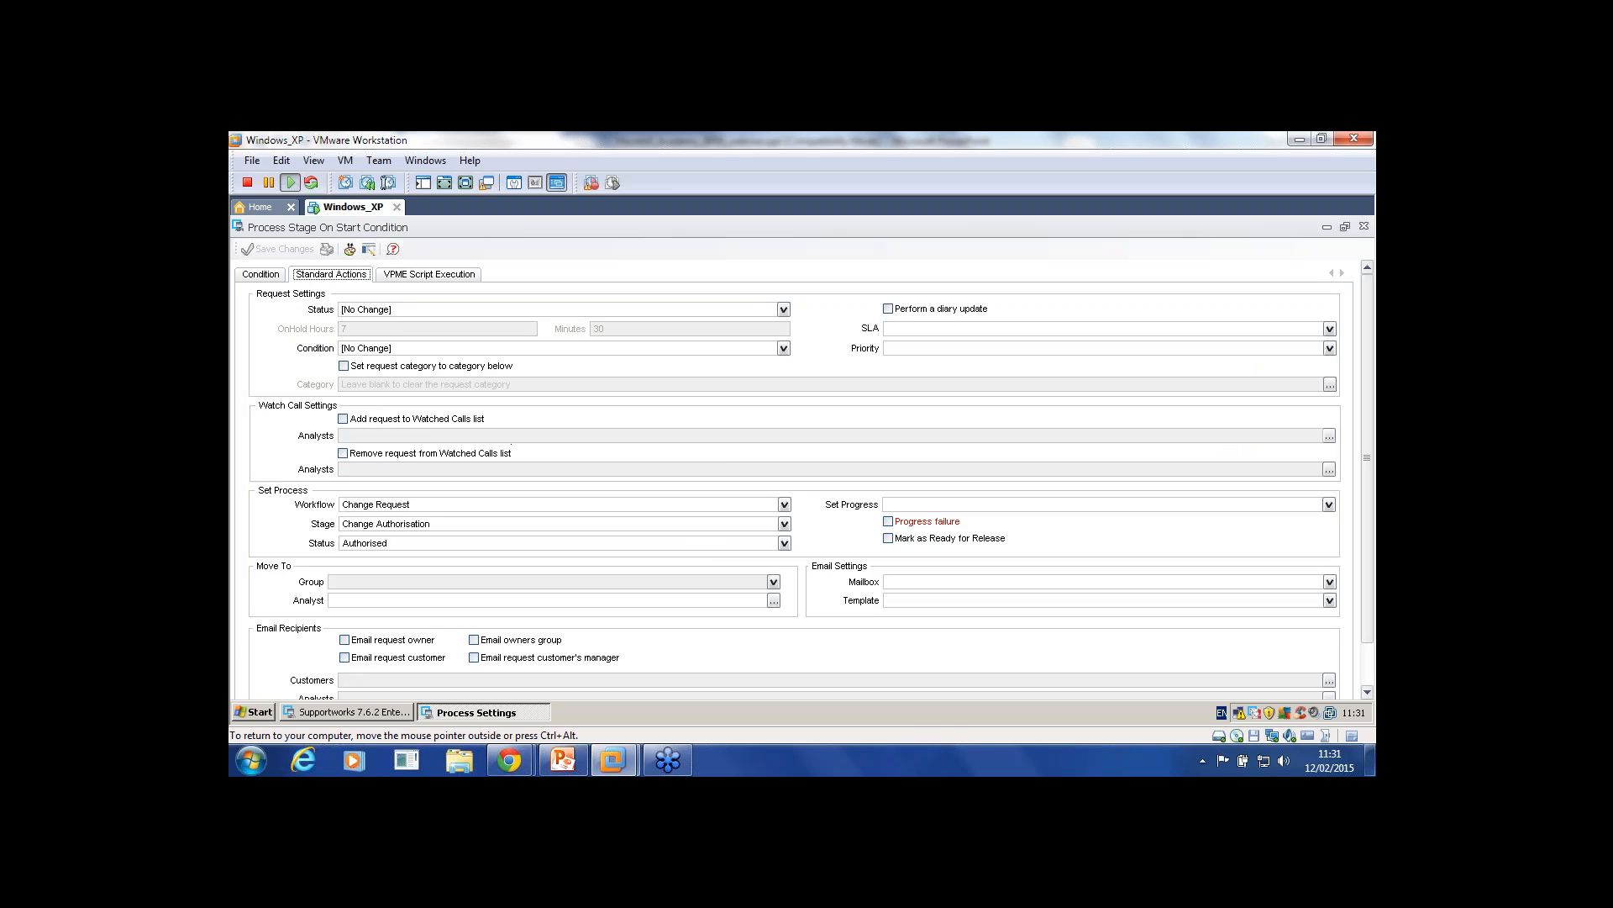
click(428, 274)
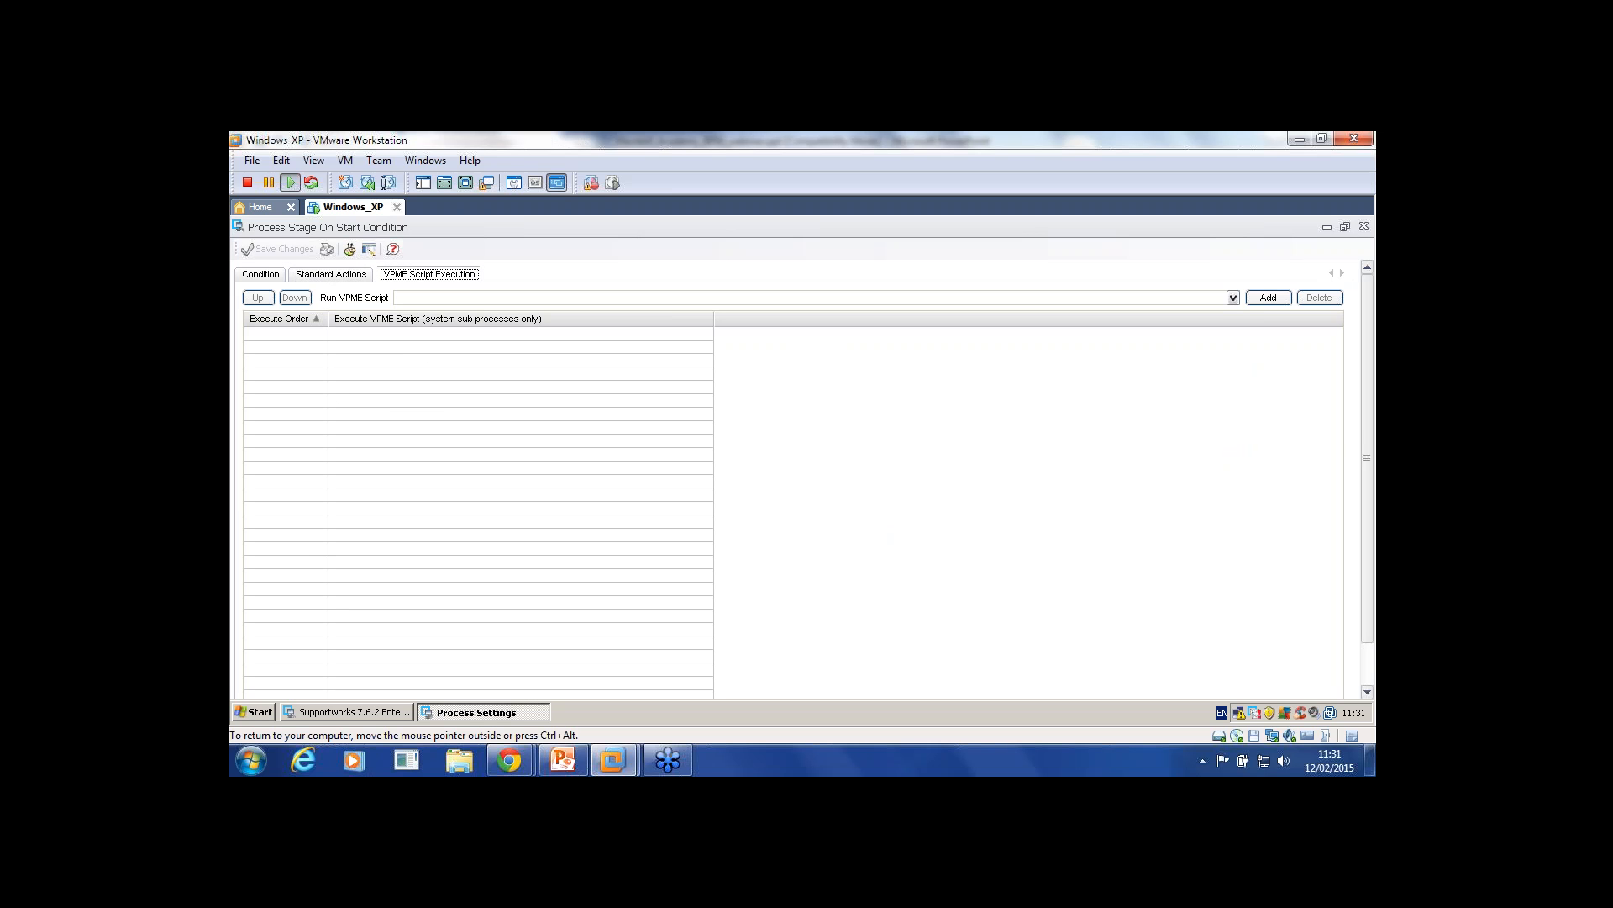
scroll(794, 479, down, 1)
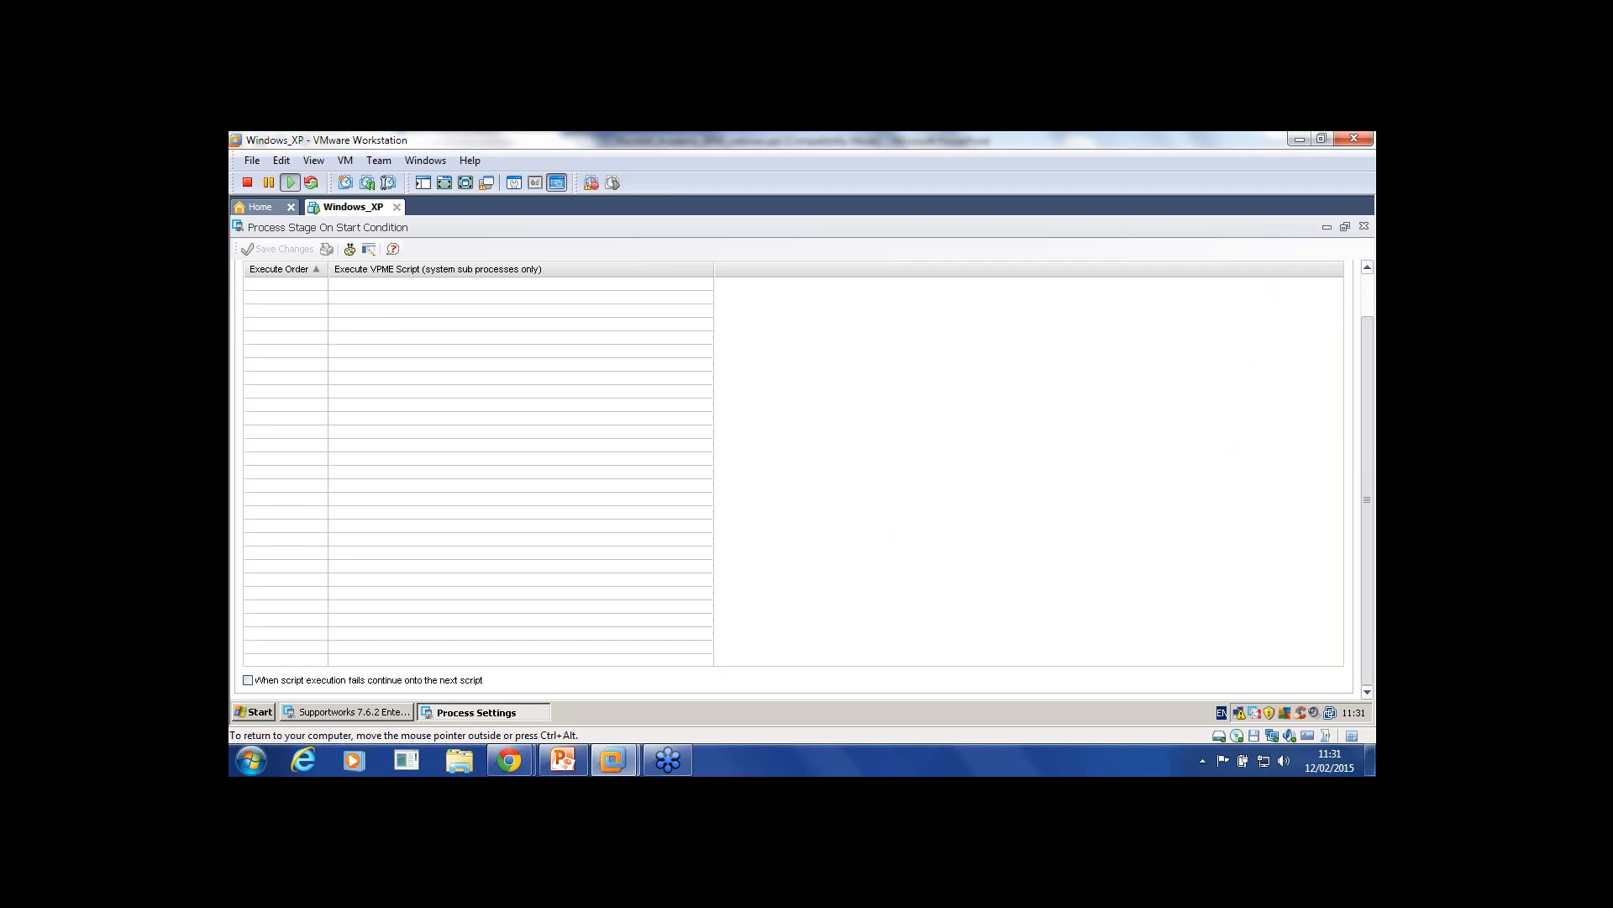
scroll(794, 479, up, 1)
scroll(794, 479, down, 1)
scroll(794, 478, up, 1)
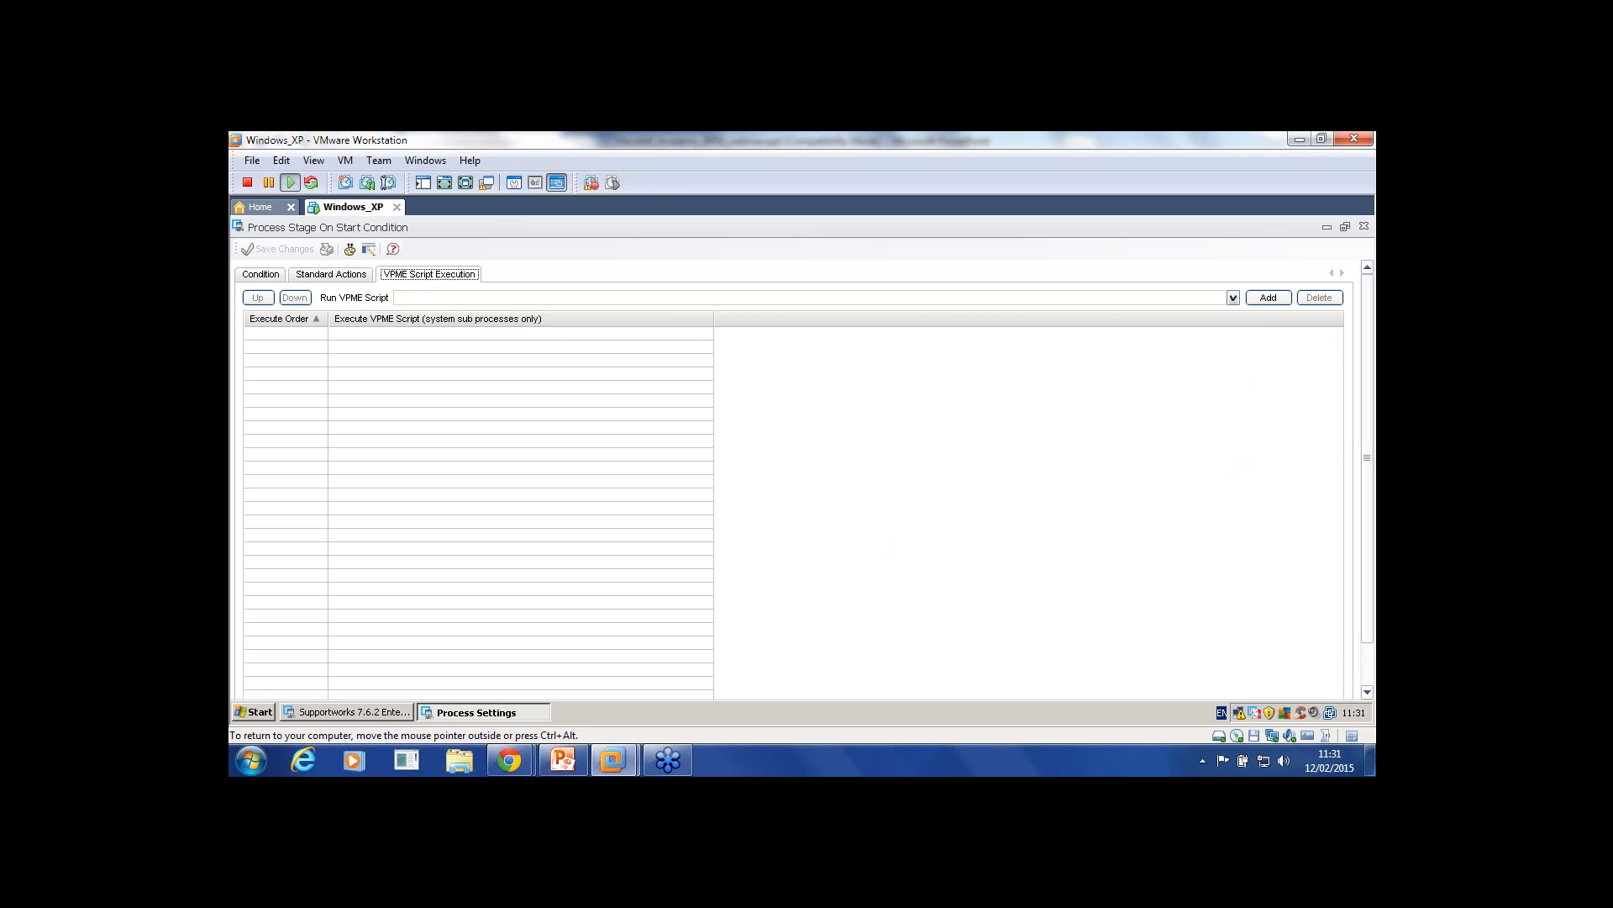
scroll(794, 479, down, 1)
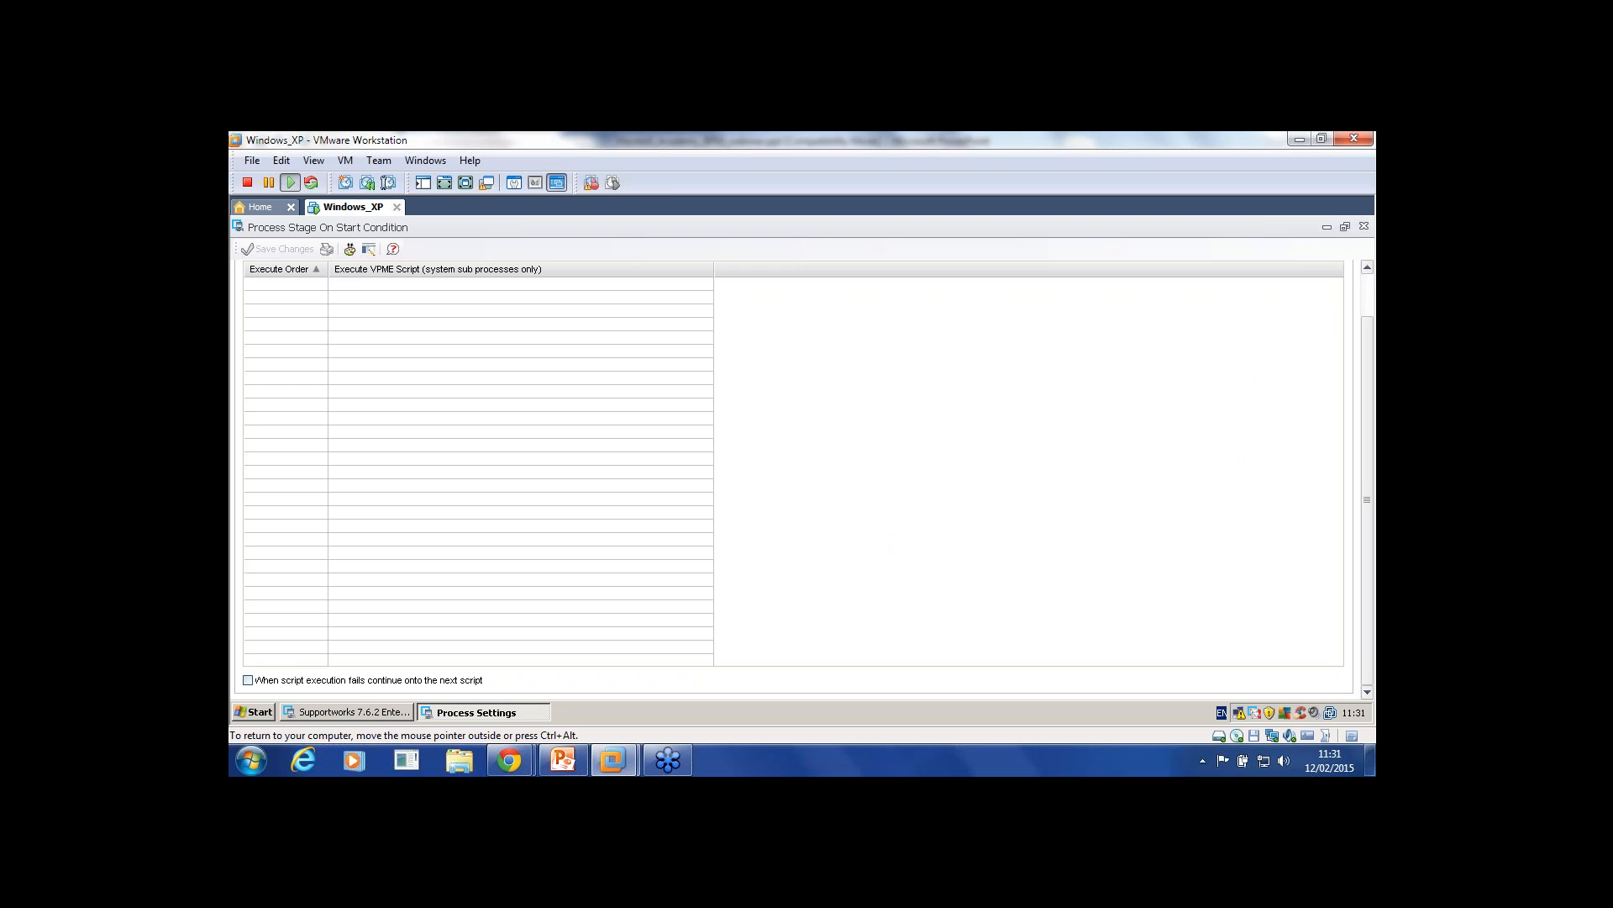
scroll(805, 479, up, 2)
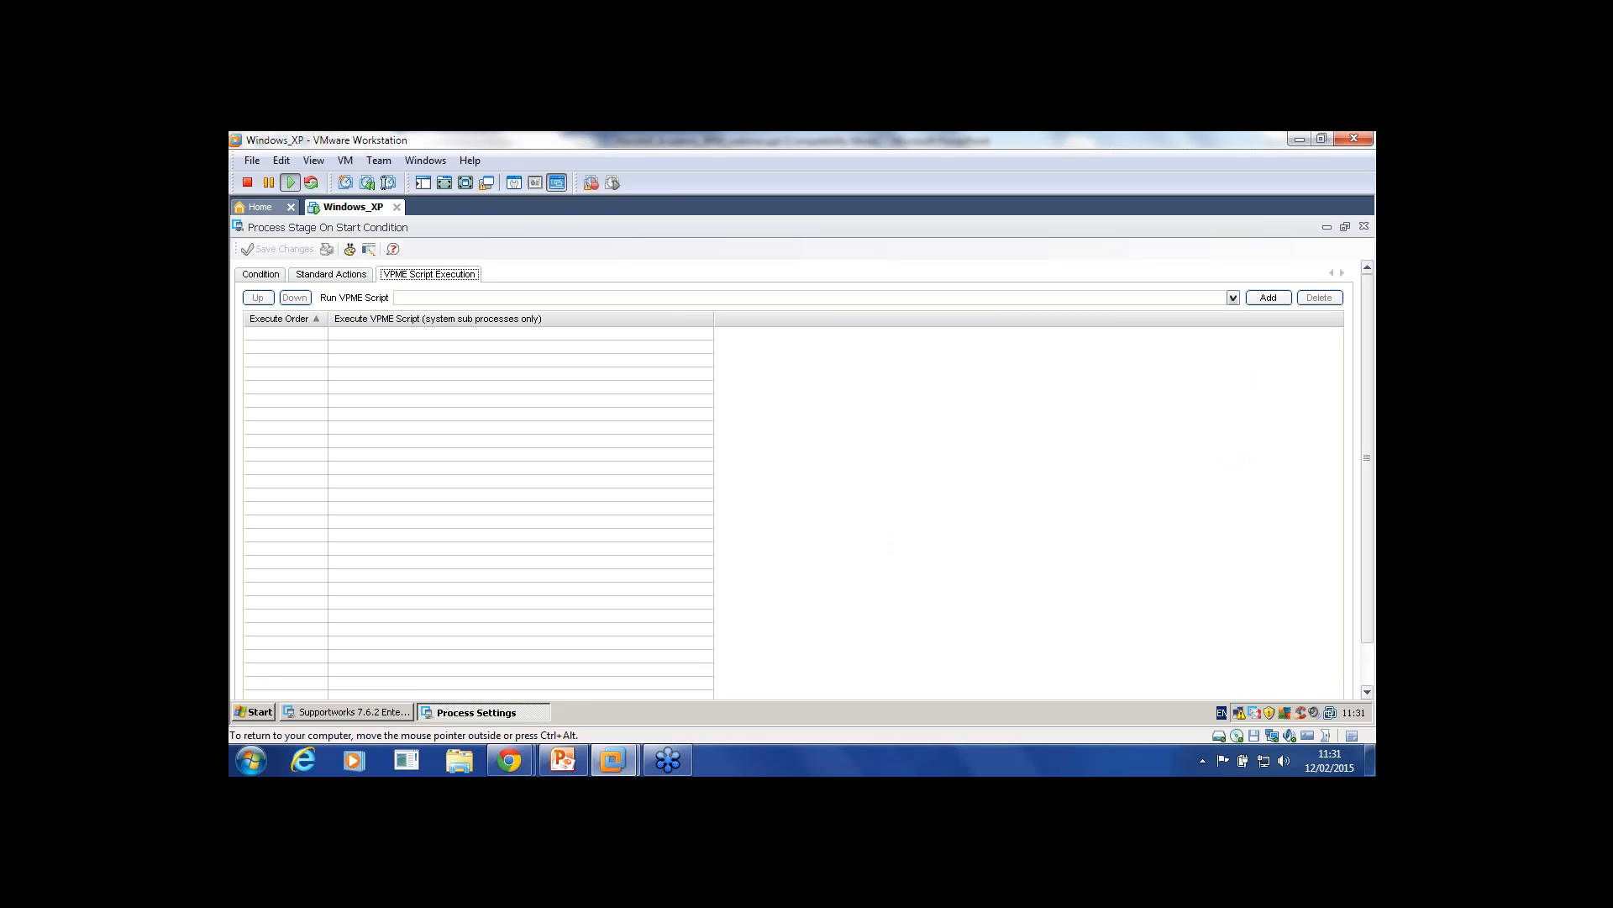
scroll(804, 479, down, 2)
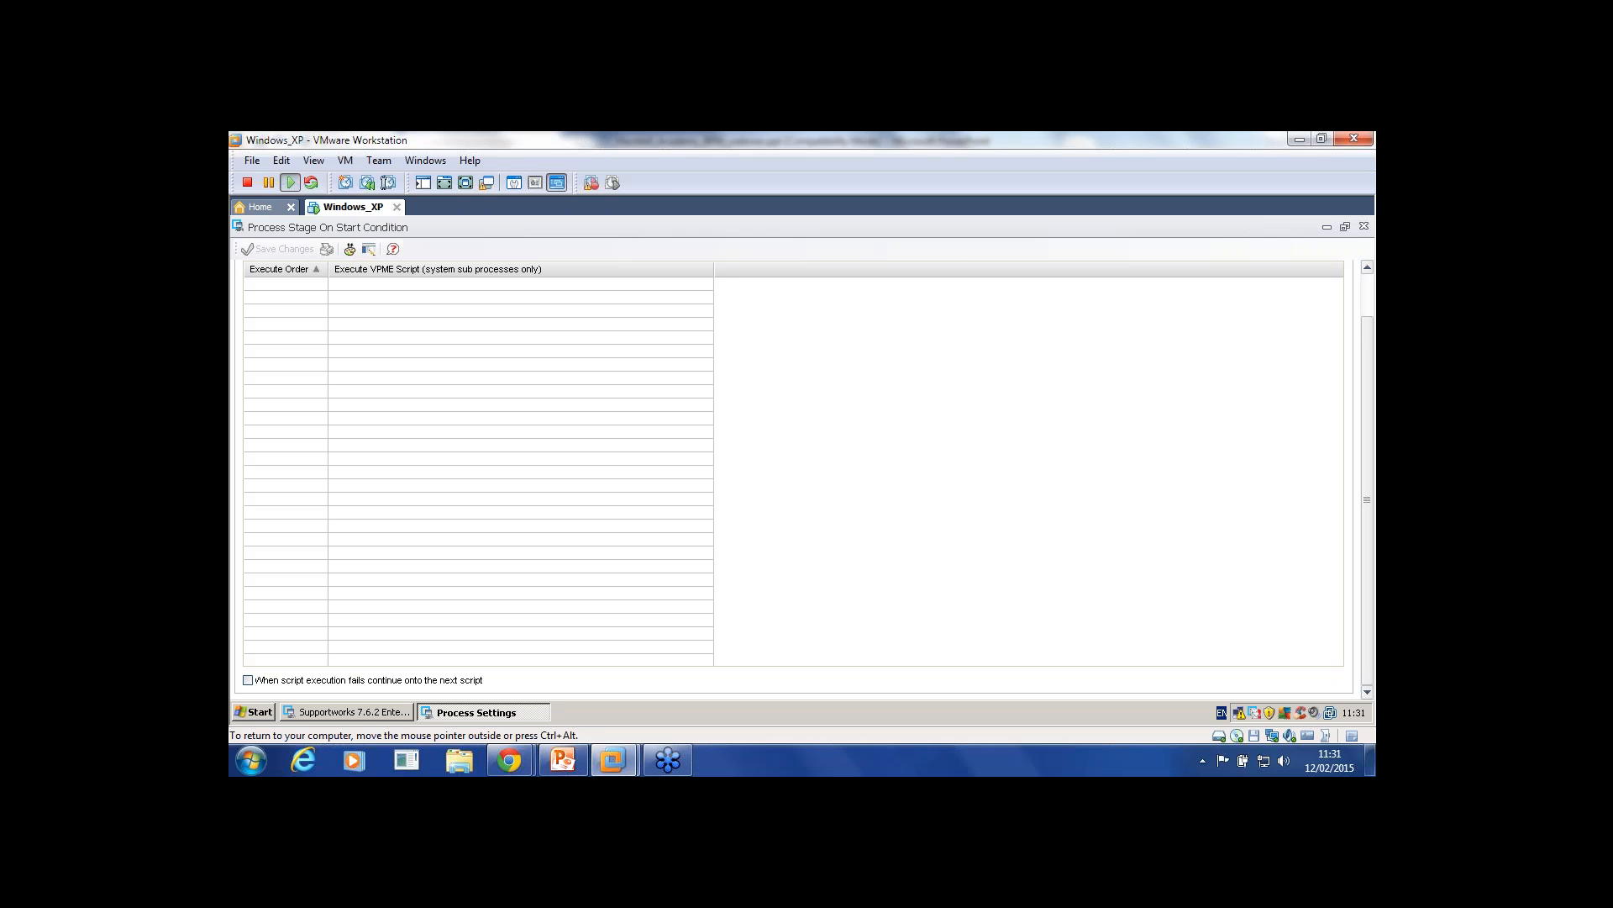
Step: Tick and then untick 'When script execution fails continue onto the next script'
click(248, 680)
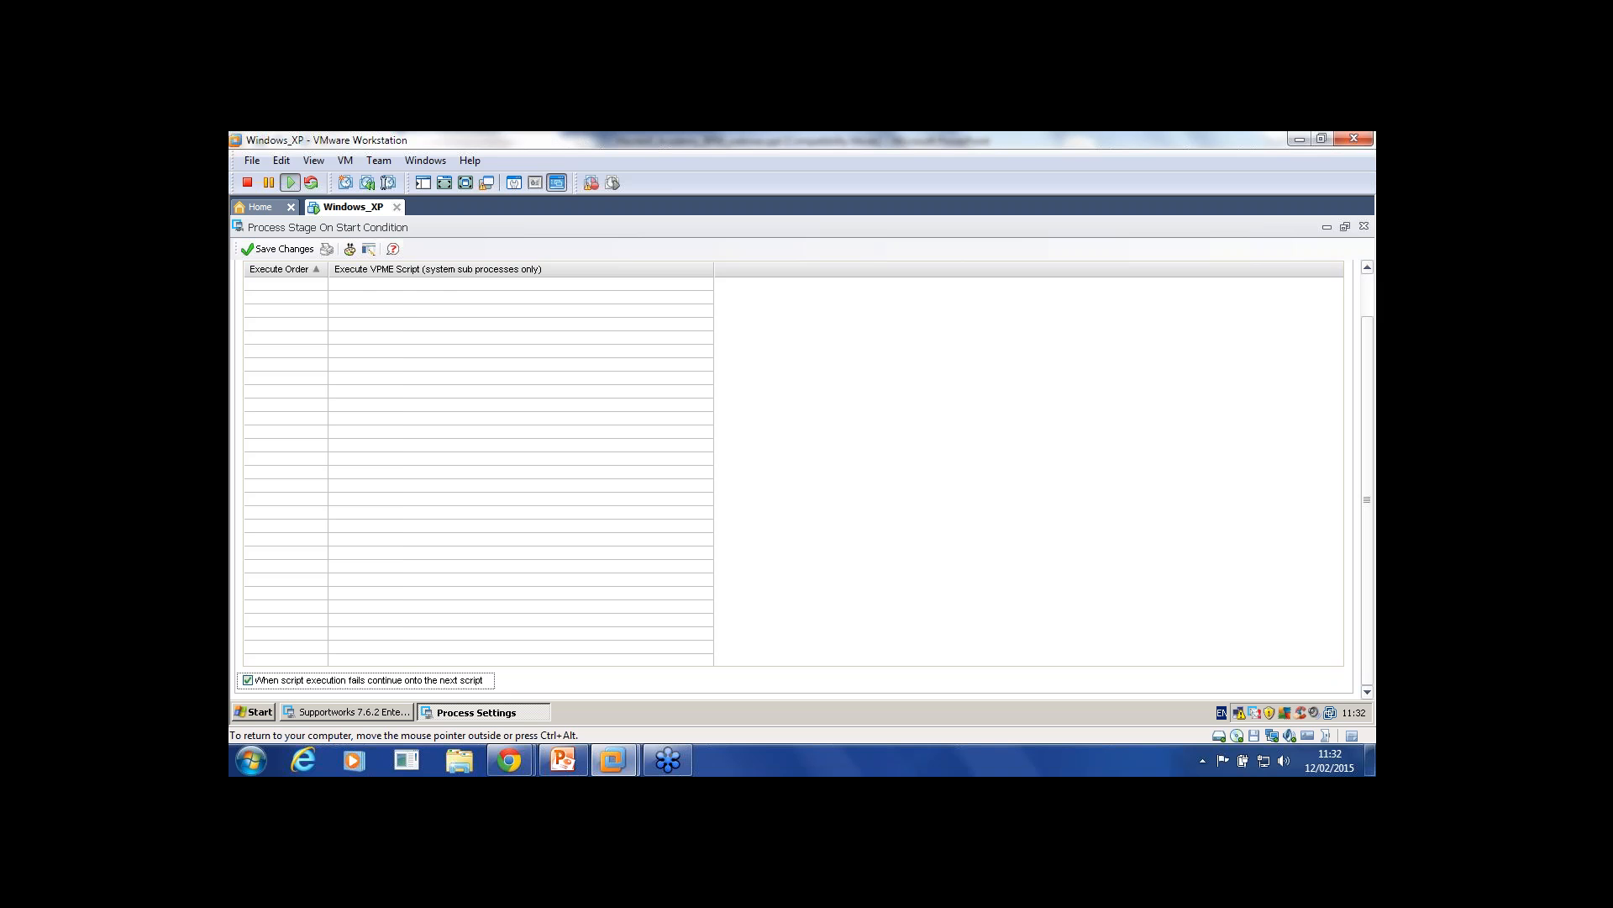
scroll(804, 479, up, 1)
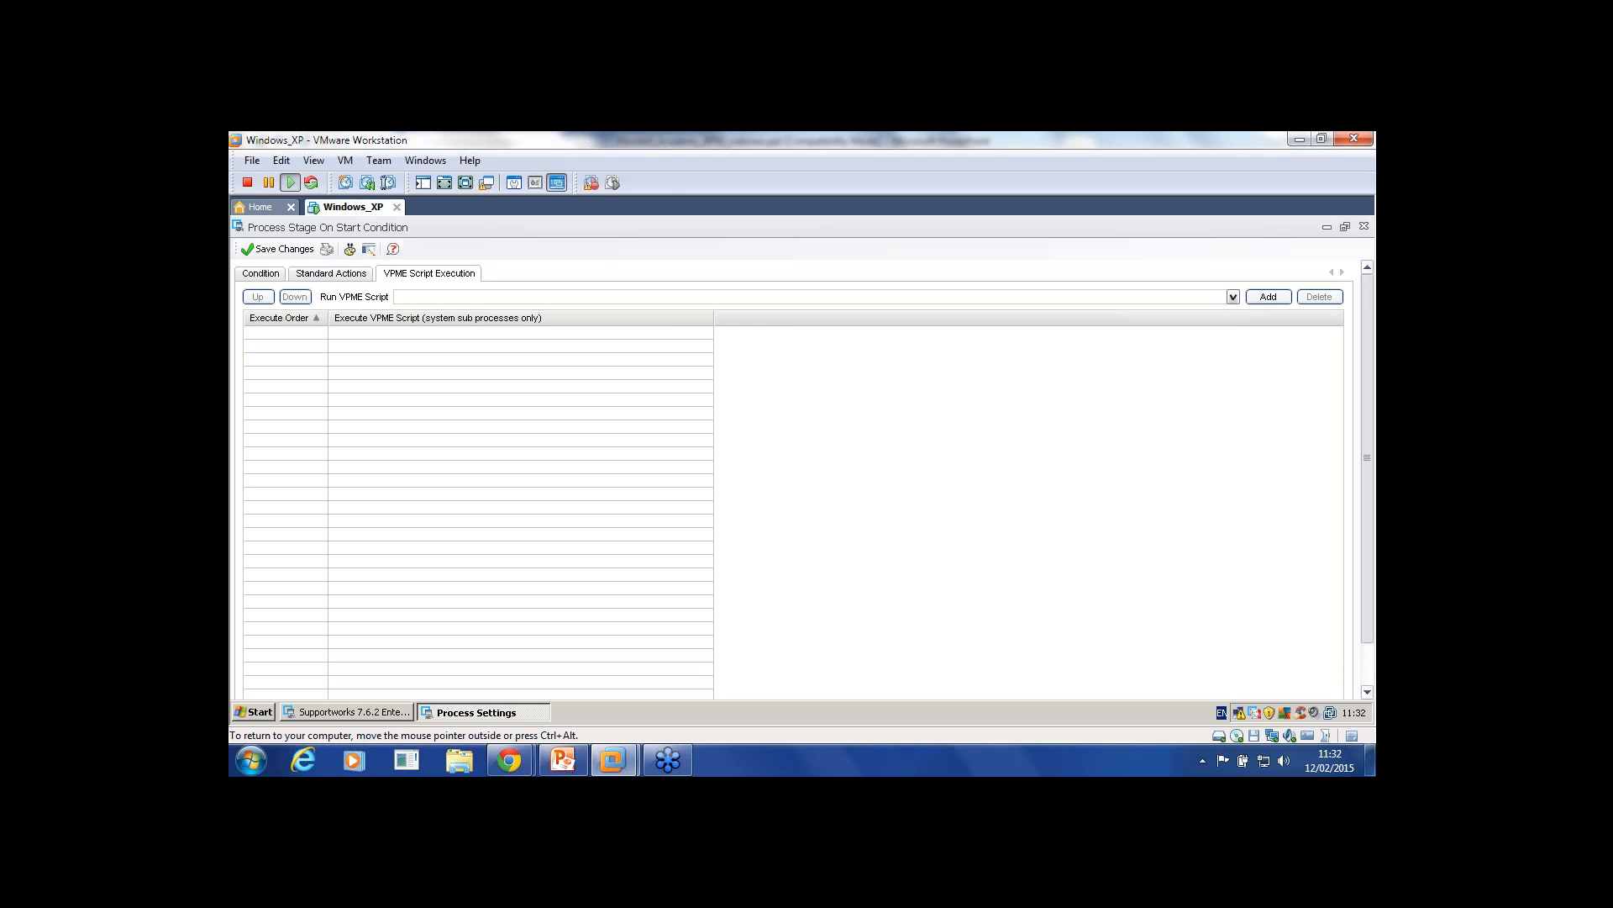
scroll(805, 479, down, 1)
scroll(804, 479, up, 1)
scroll(805, 479, down, 1)
click(248, 680)
scroll(804, 479, up, 1)
scroll(804, 479, down, 1)
scroll(804, 479, up, 1)
Step: Return to the Condition tab and close the Test condition, saving changes
click(261, 274)
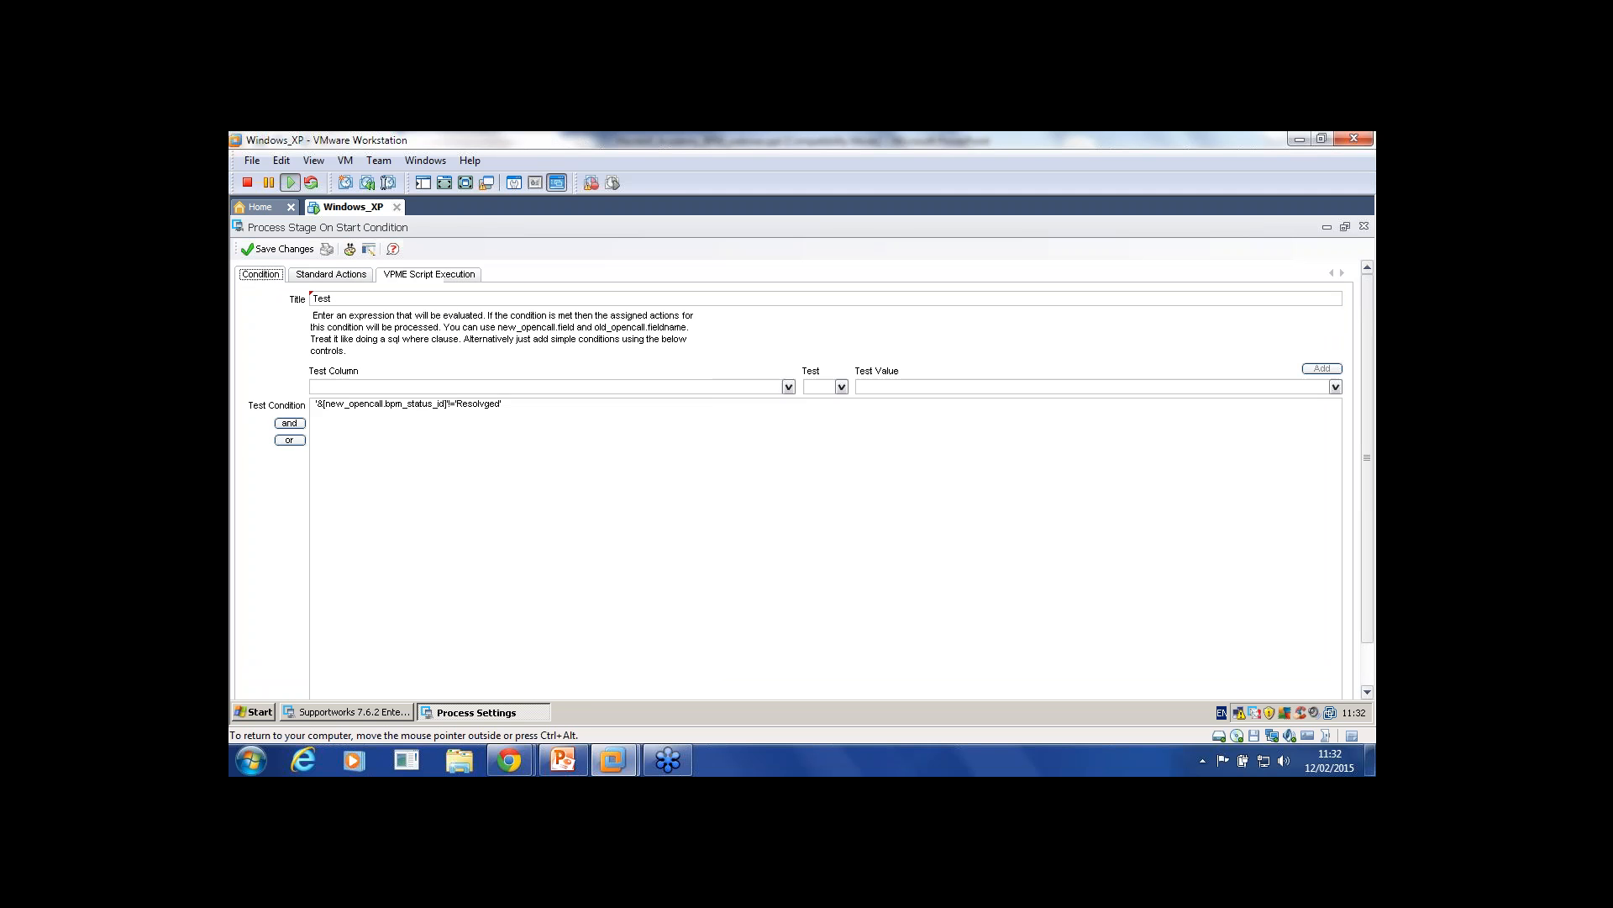
click(1364, 226)
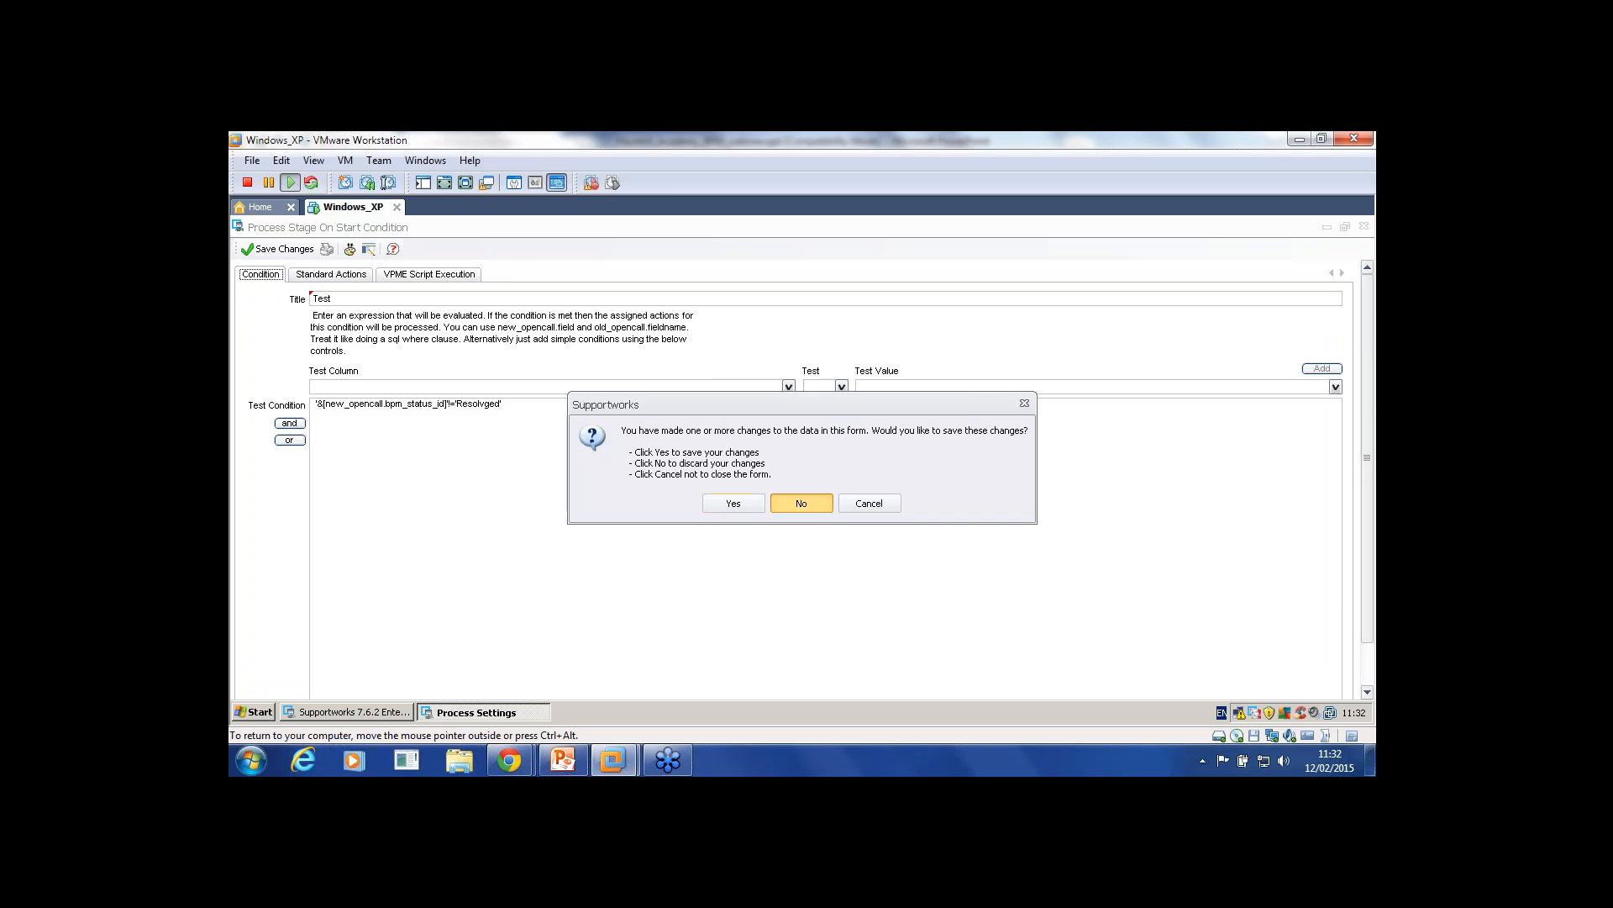
key(Return)
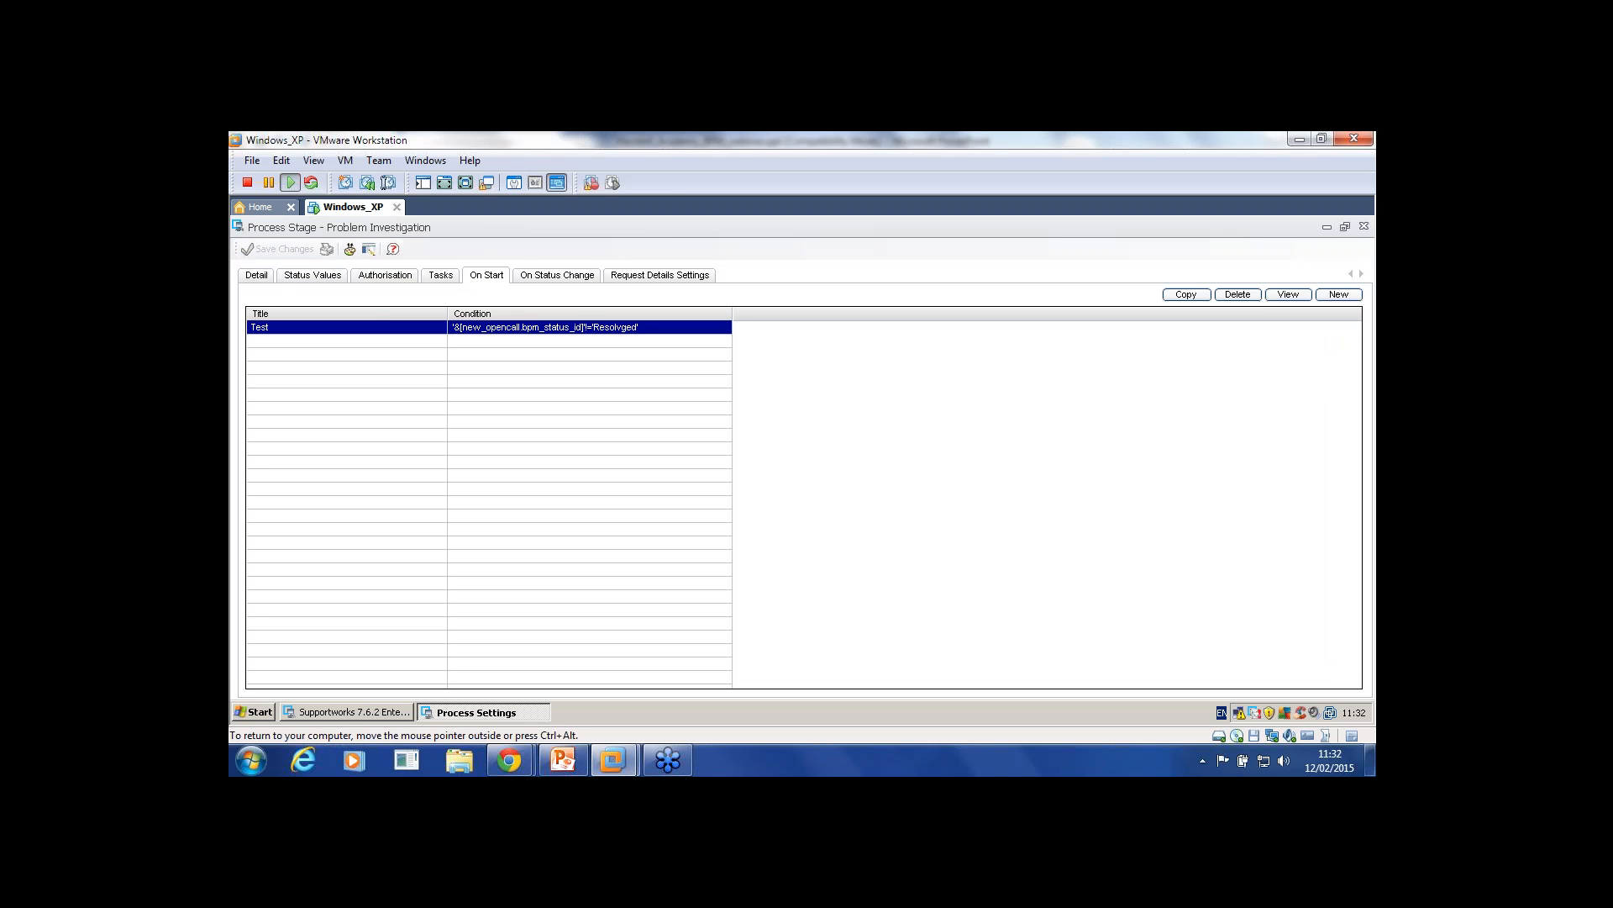
Step: Replace the Test condition's expression with 1=1 and save it
double_click(357, 327)
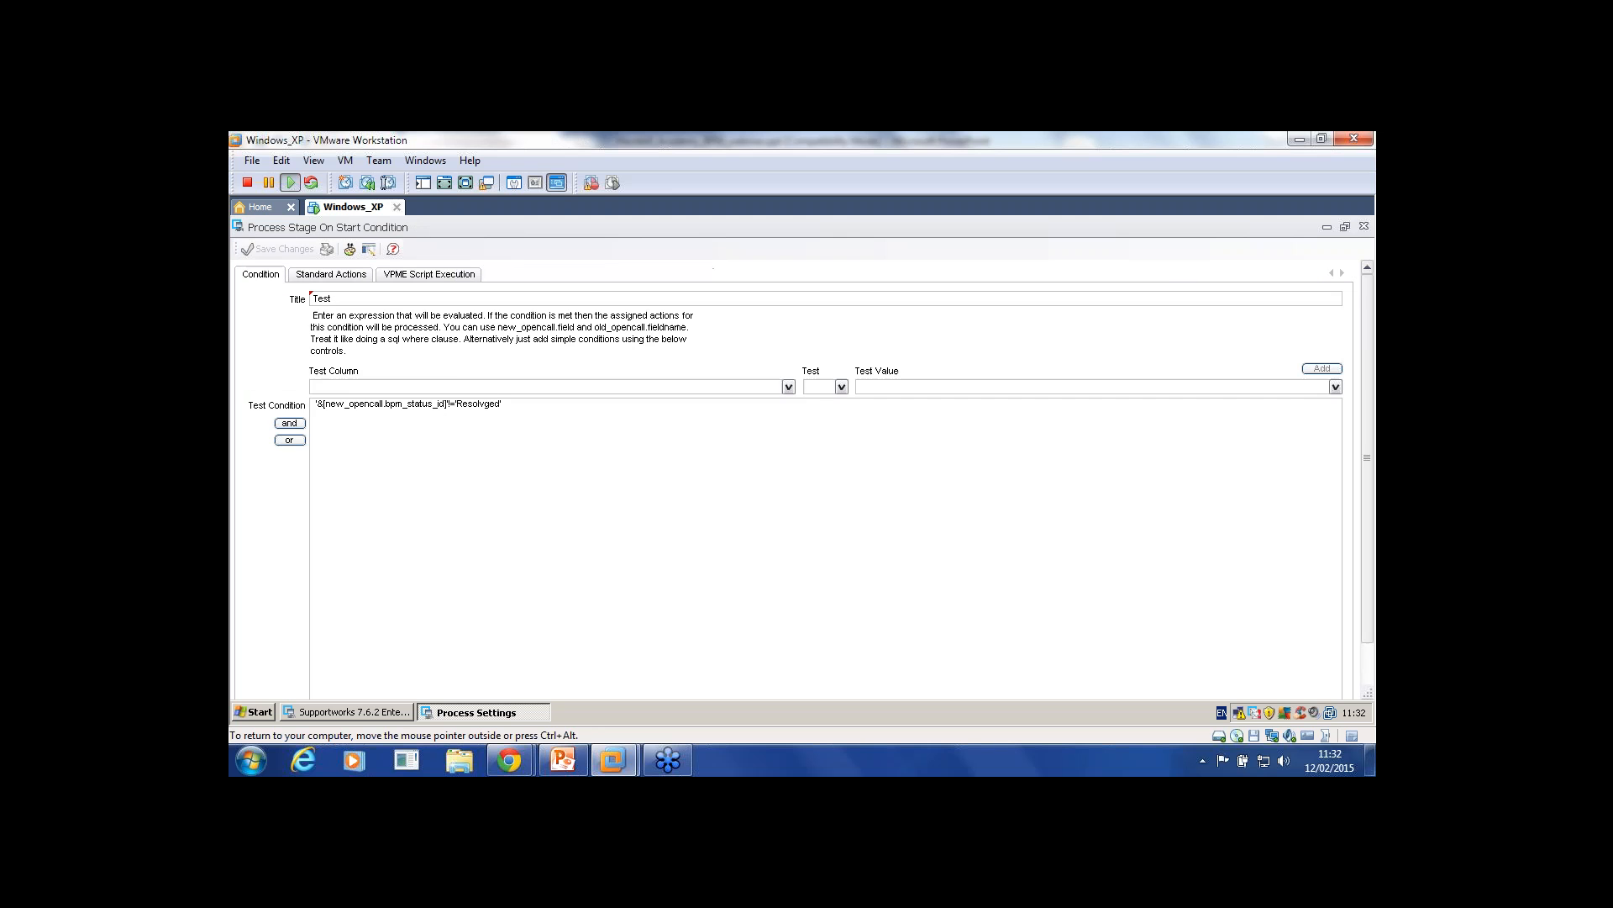
drag(504, 405, 314, 405)
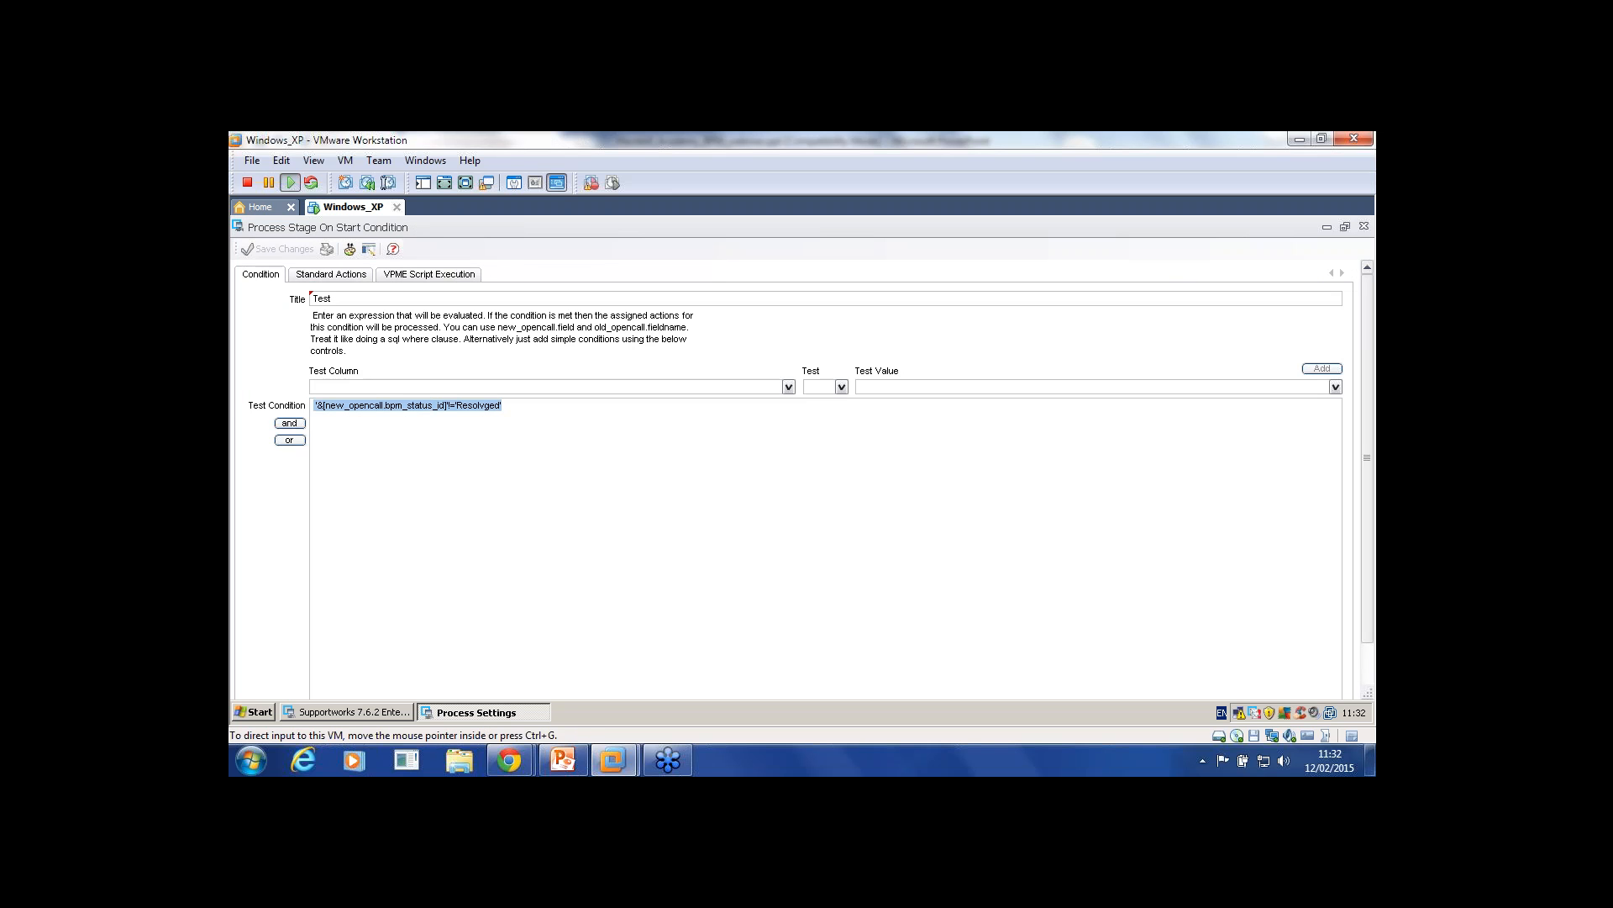
drag(506, 405, 502, 405)
click(503, 405)
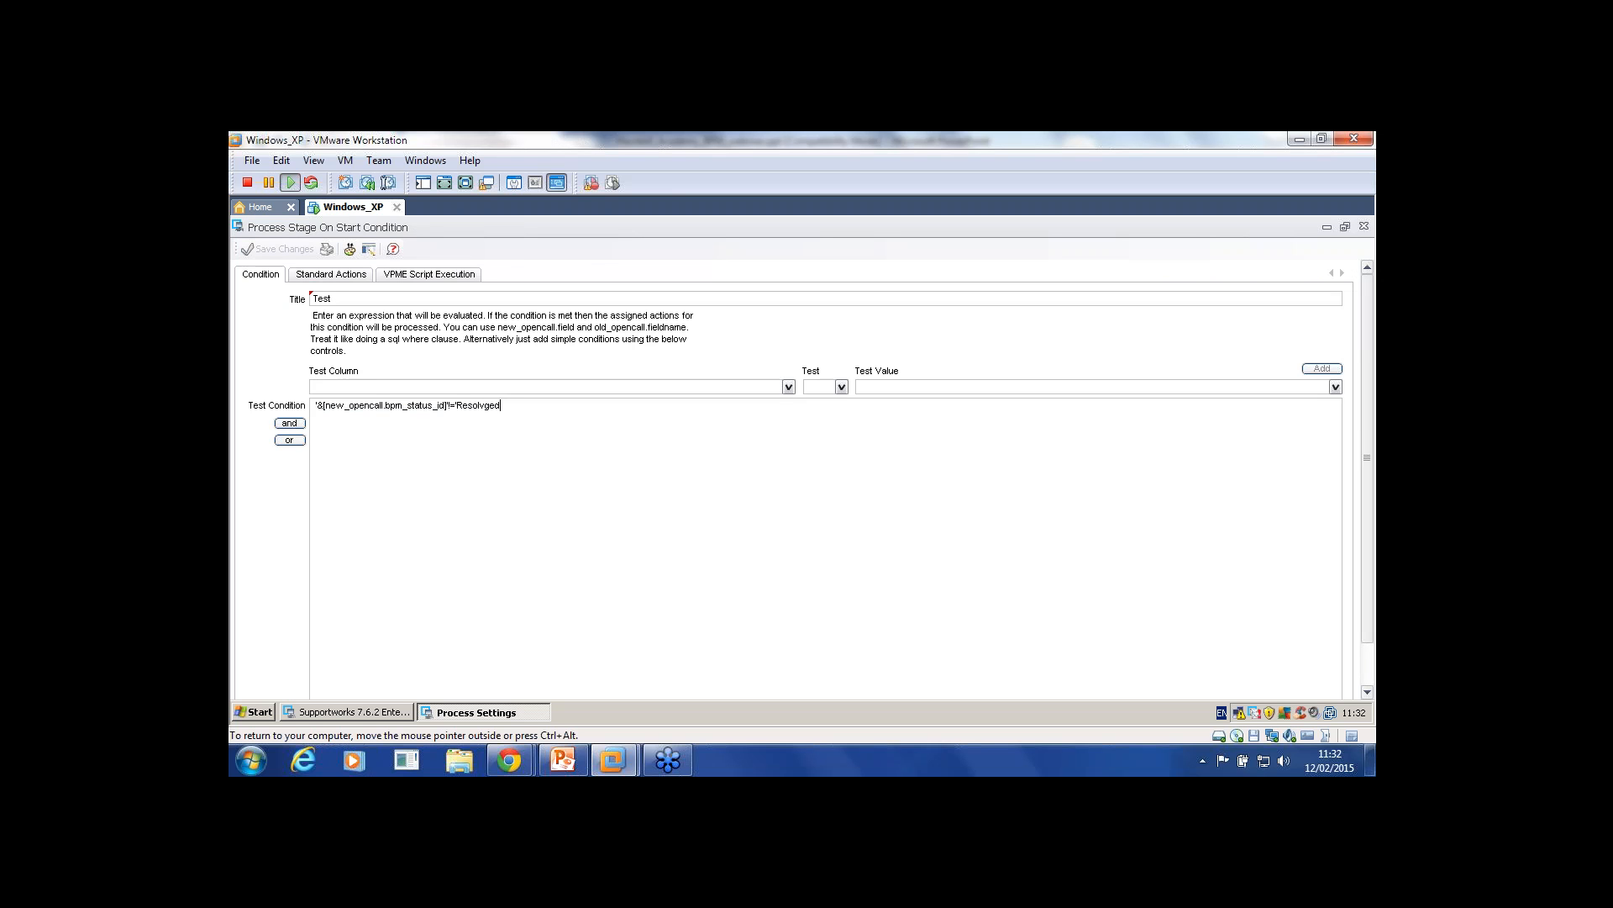
drag(500, 405, 313, 405)
key(BackSpace)
text(1=1)
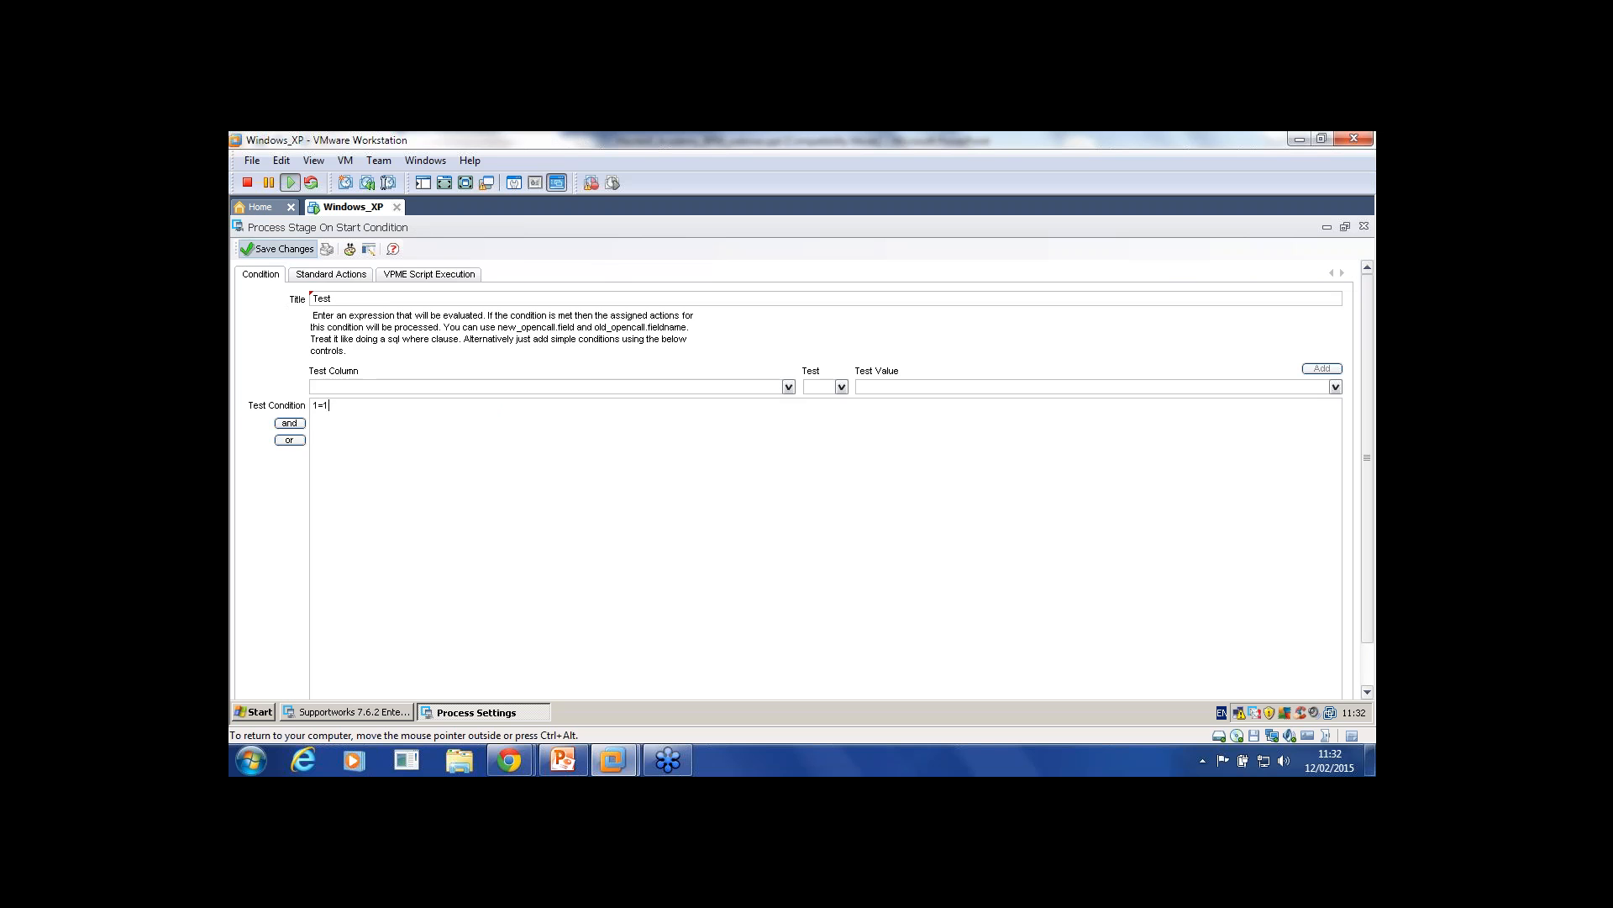
click(277, 248)
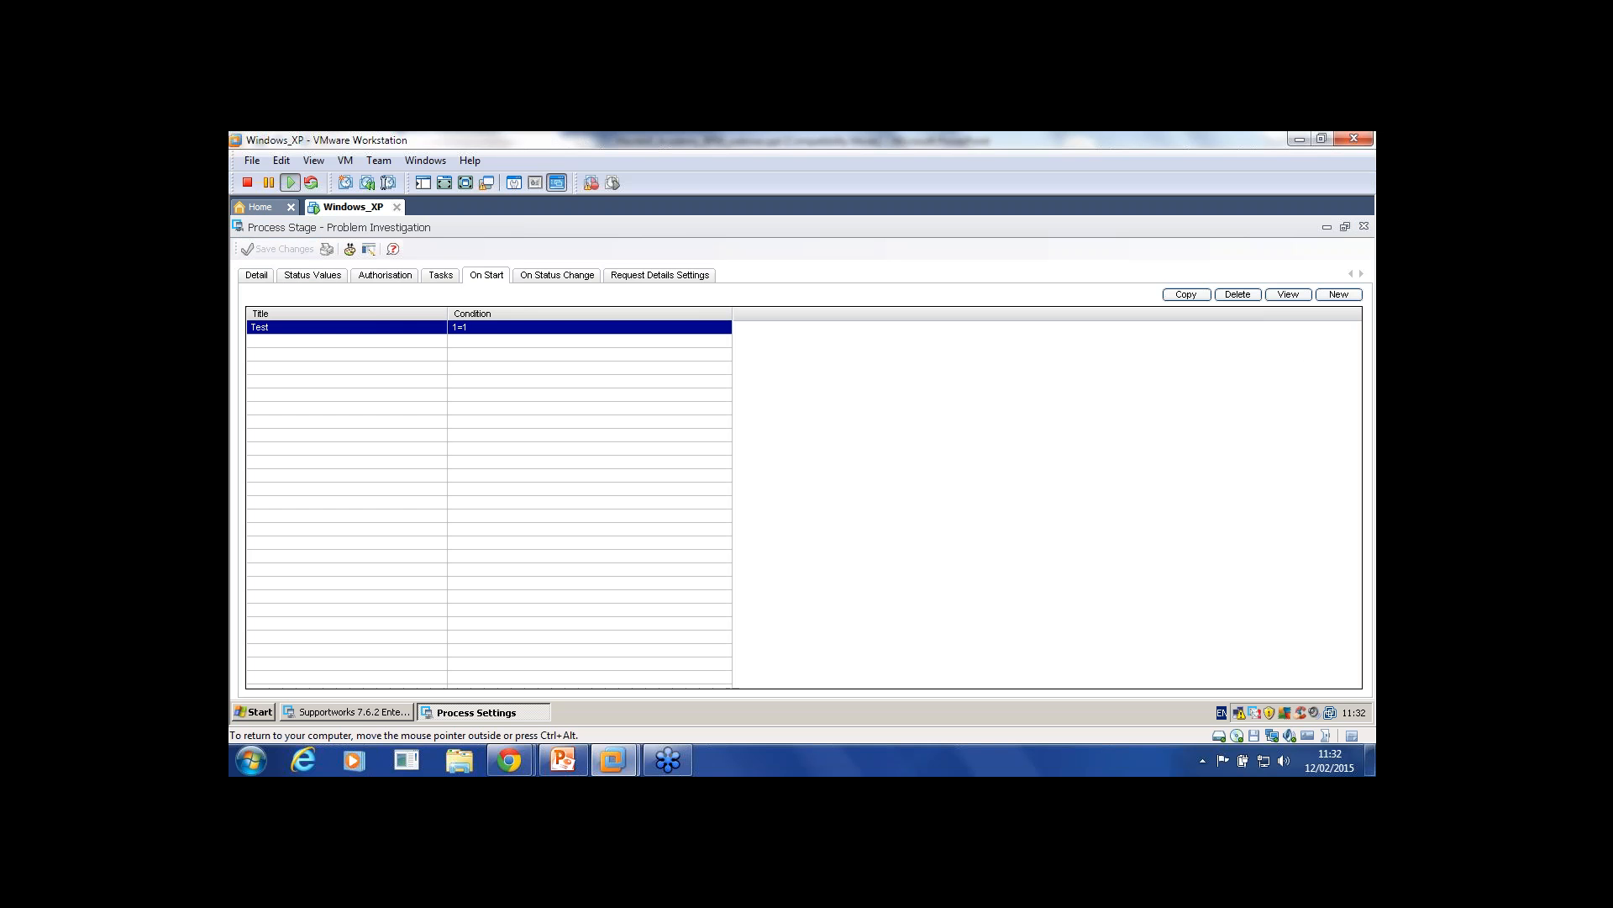
Step: Check the On Status Change list, then begin a new status value from Status Values
click(1359, 269)
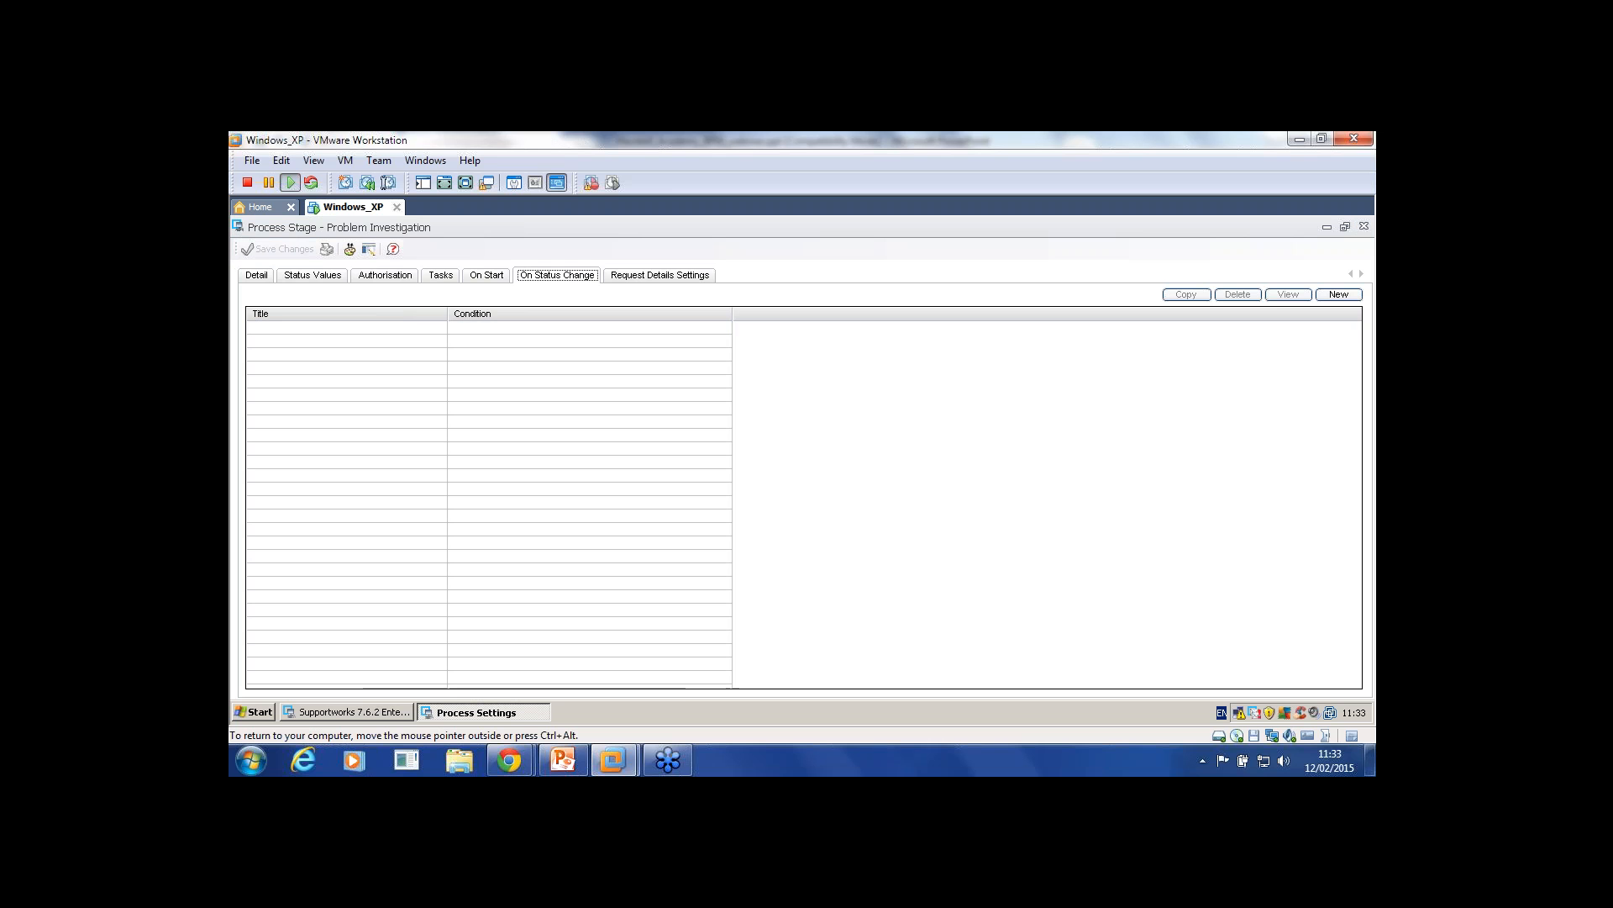
click(313, 276)
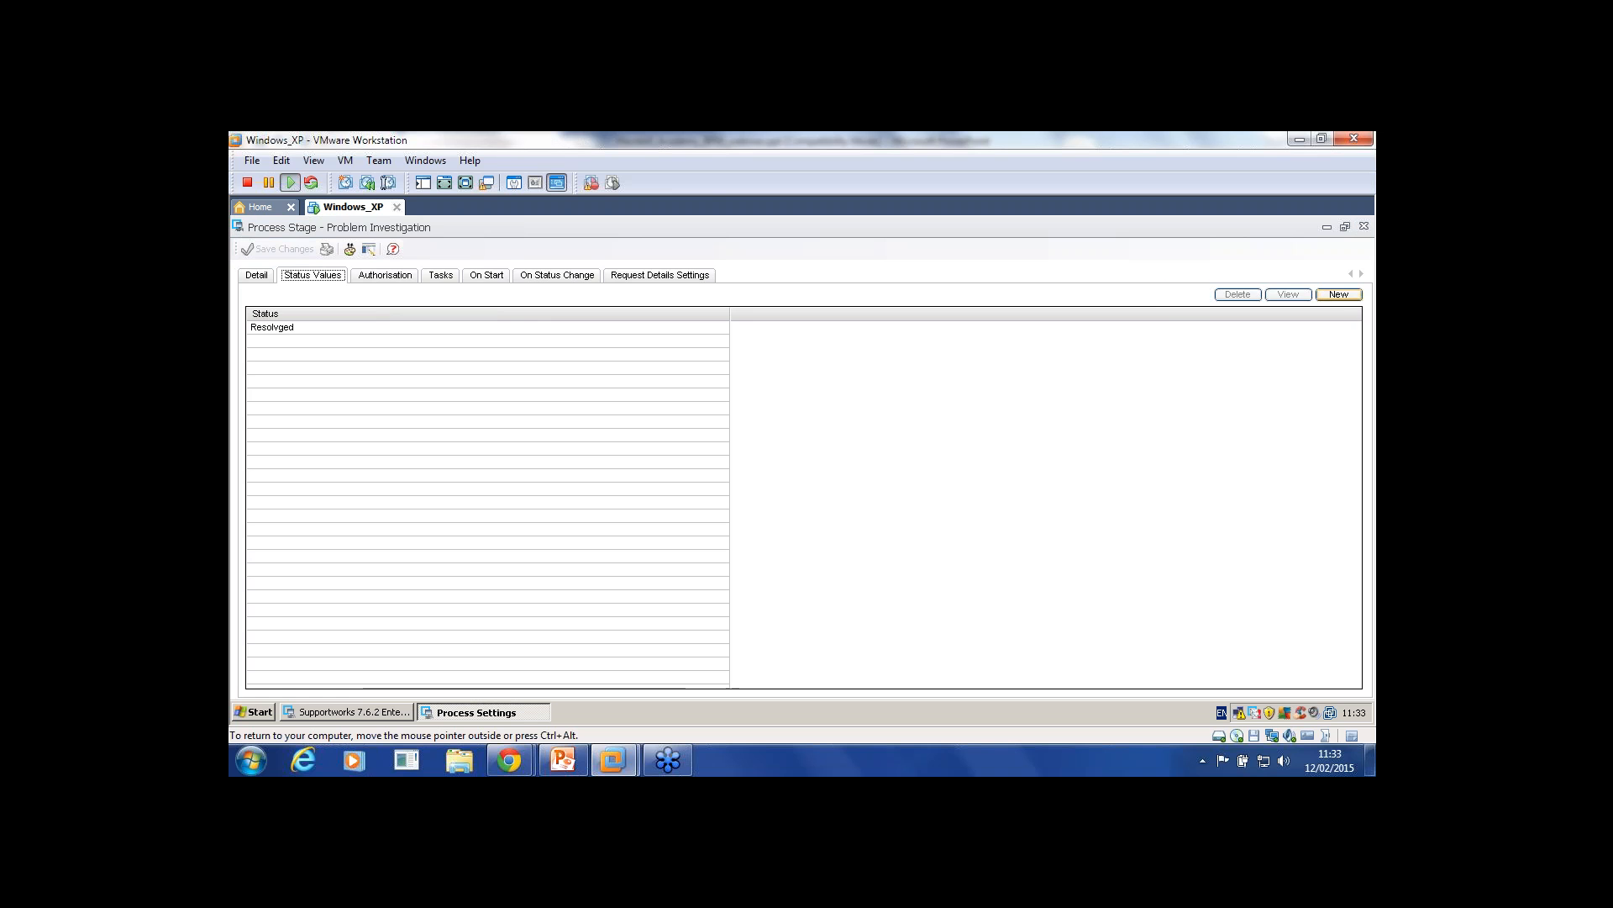
click(1339, 295)
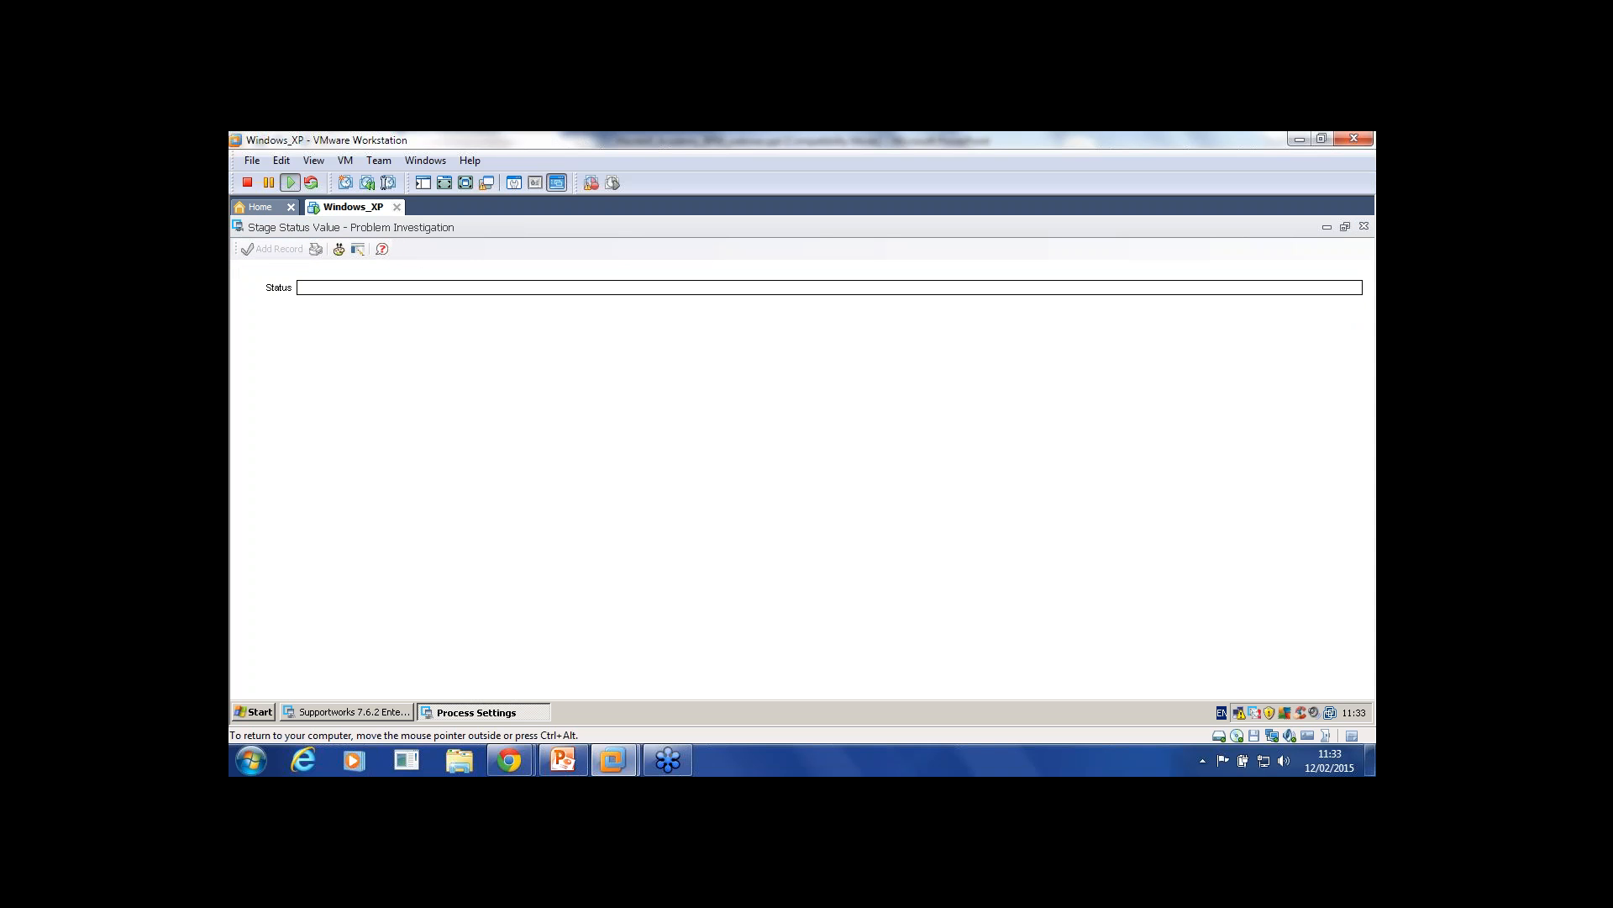
Step: Add the status value 'In opogress' (In Progress) and review it alongside Resolvged
text(In op)
text(ogress)
click(273, 249)
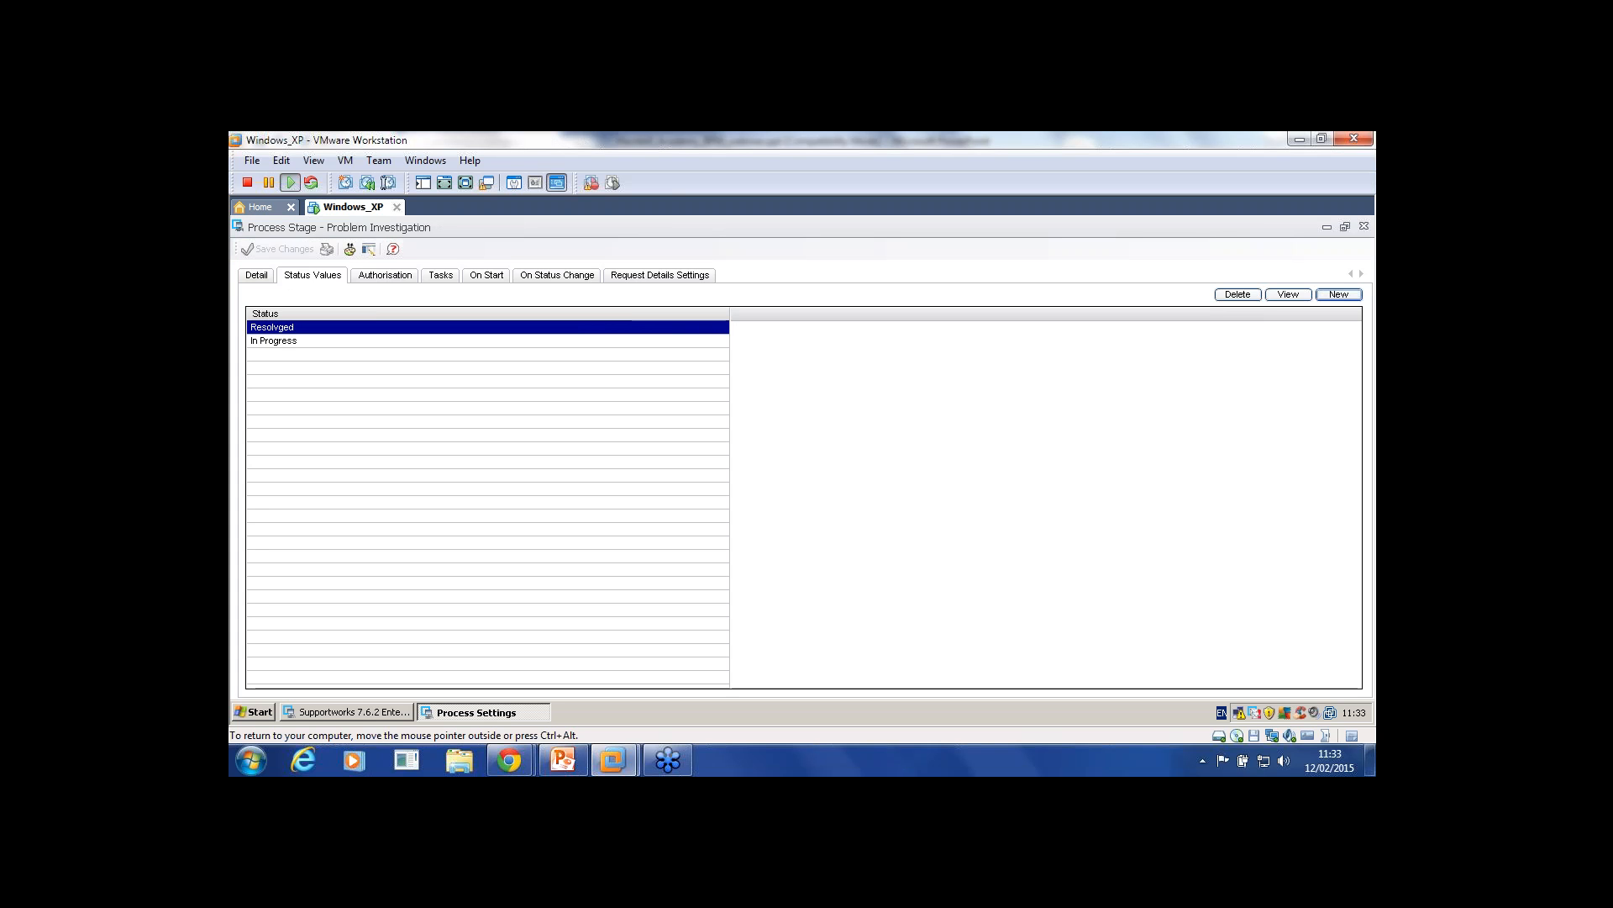
click(286, 340)
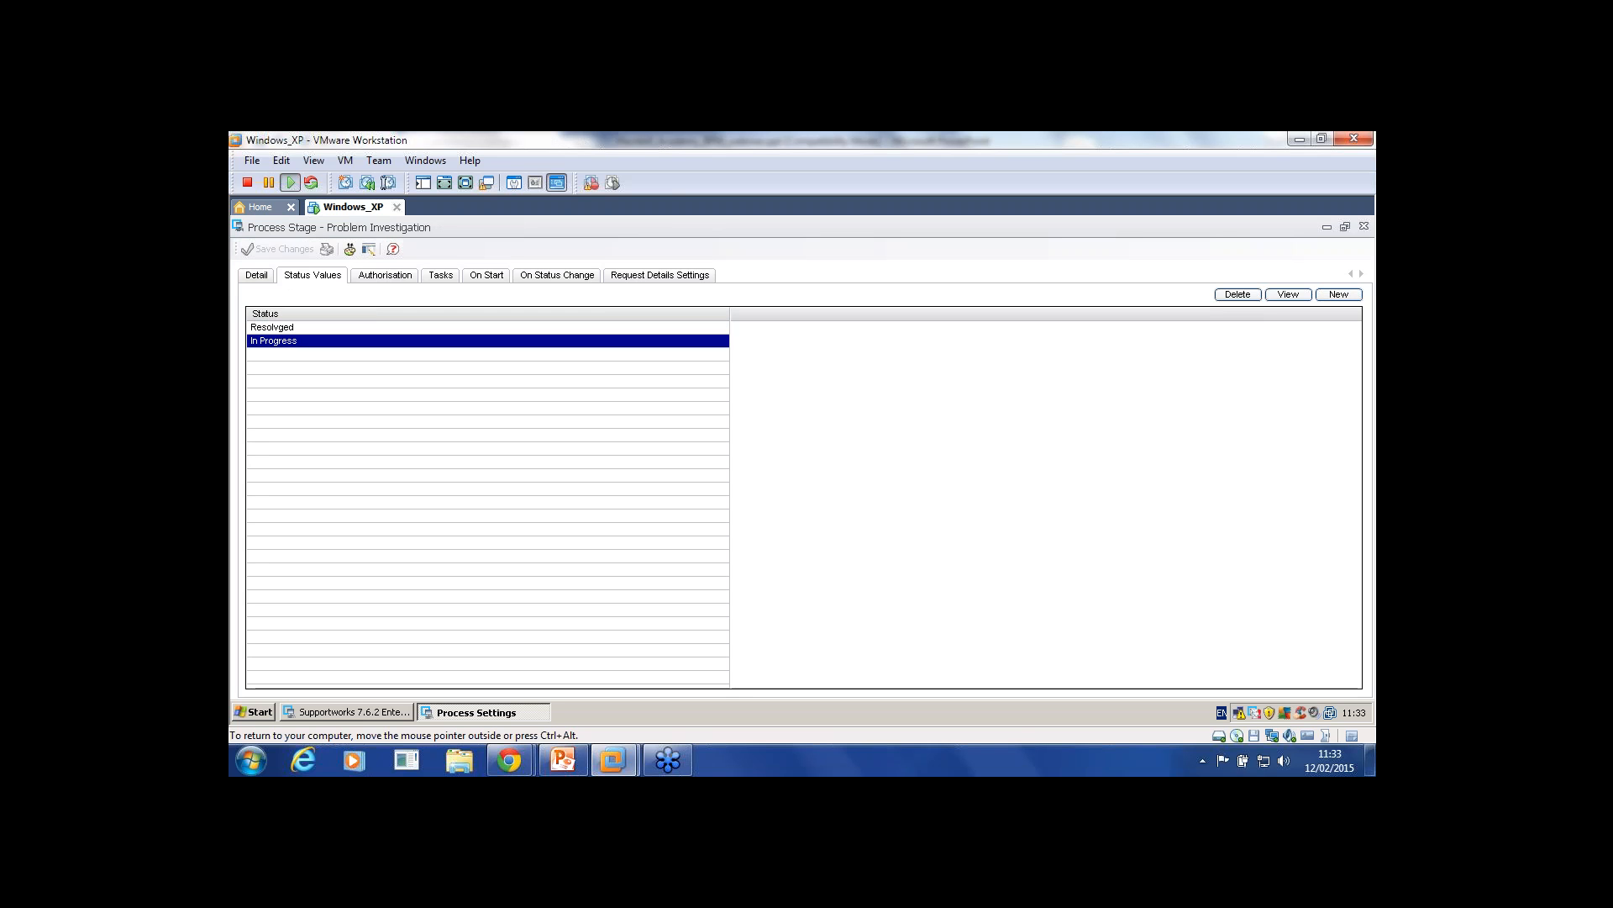
click(286, 327)
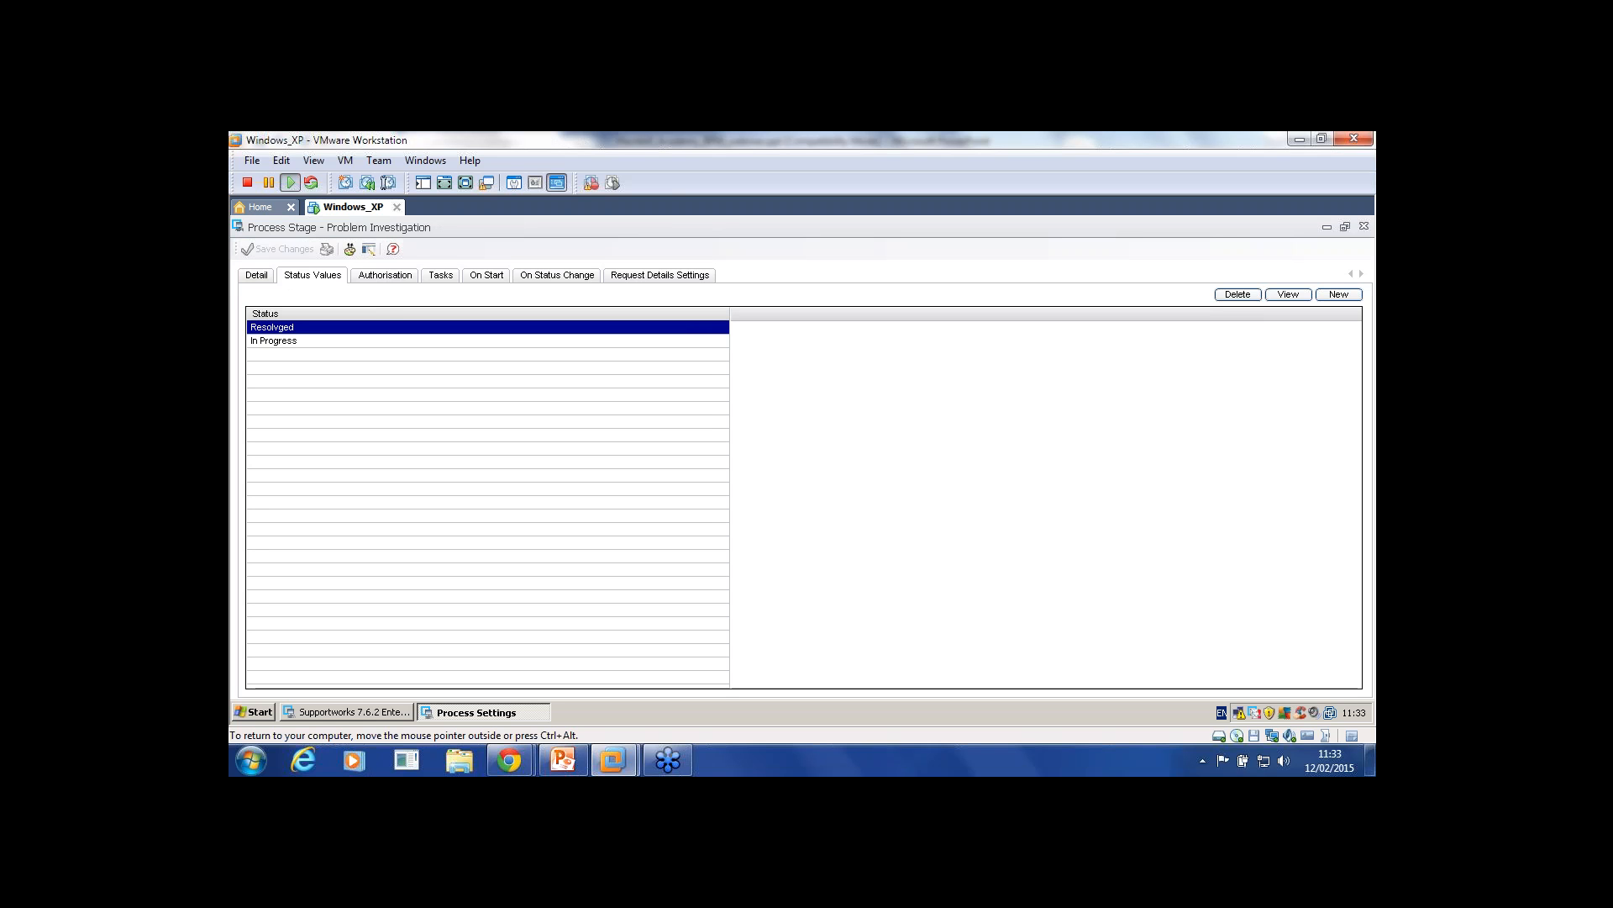
click(557, 276)
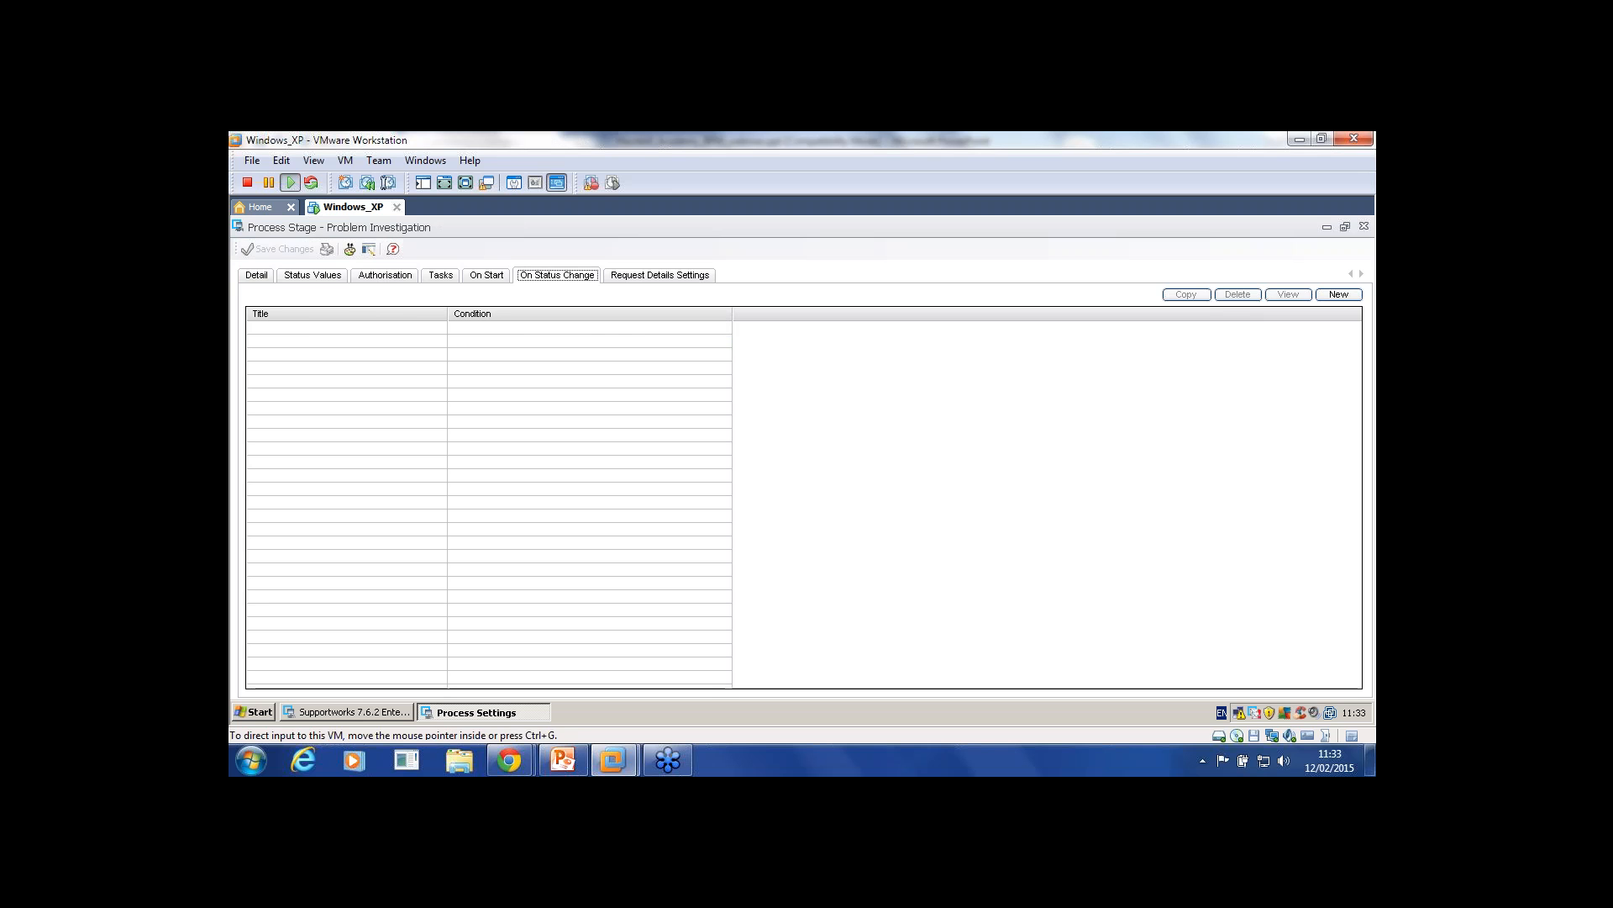
Step: Create the Done status-change condition testing status equals 'Resolvged' and add it
click(1339, 295)
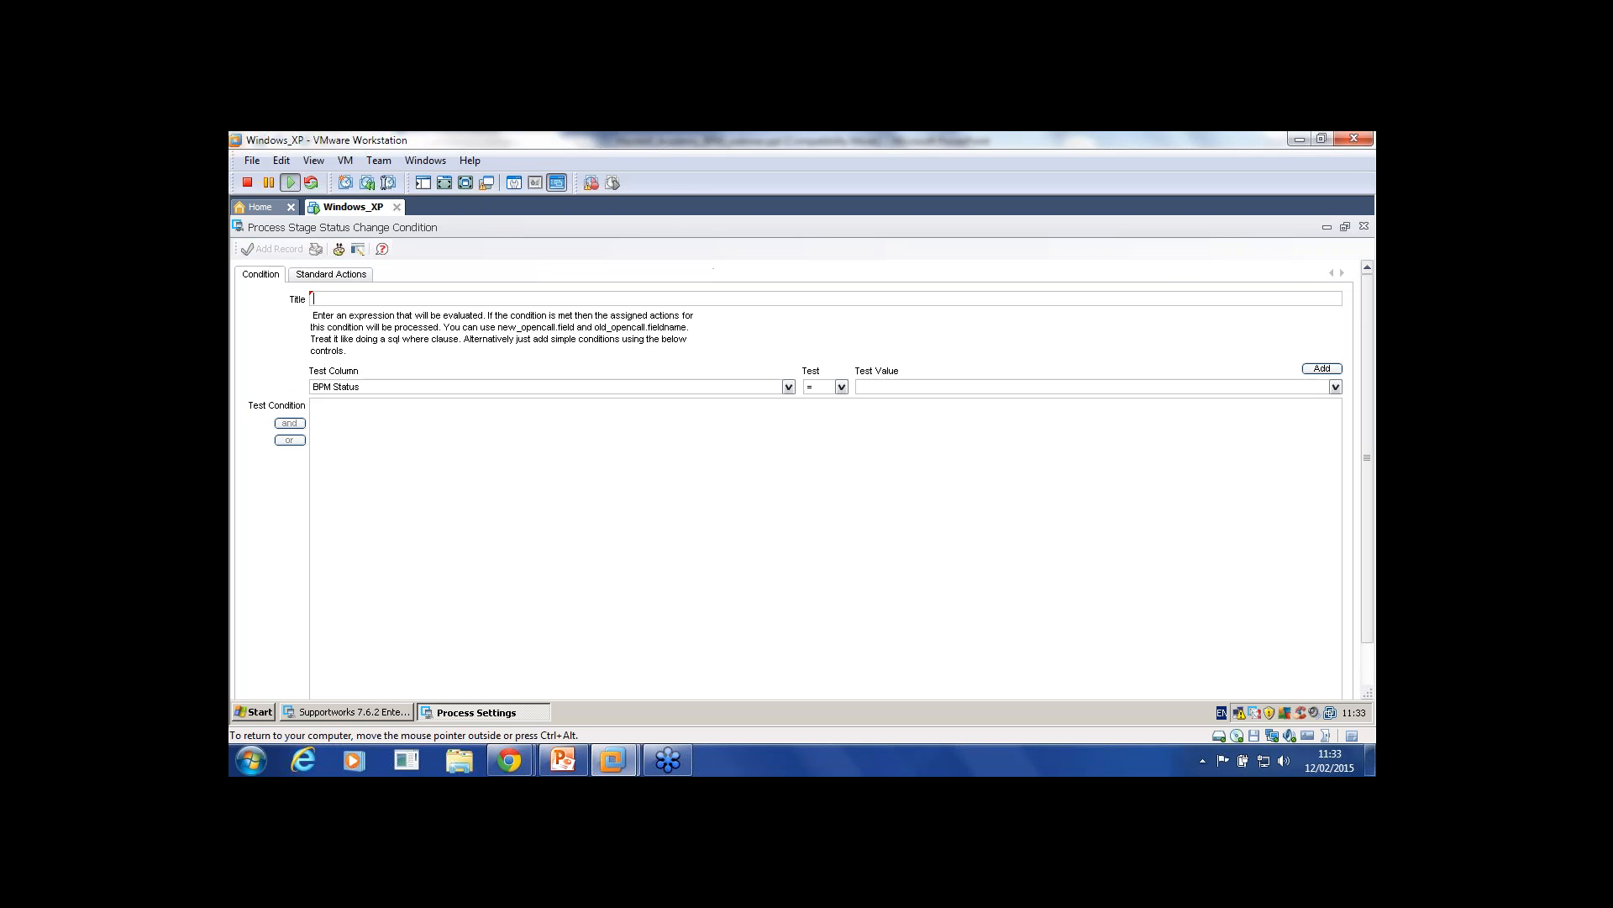
text(Done)
click(841, 386)
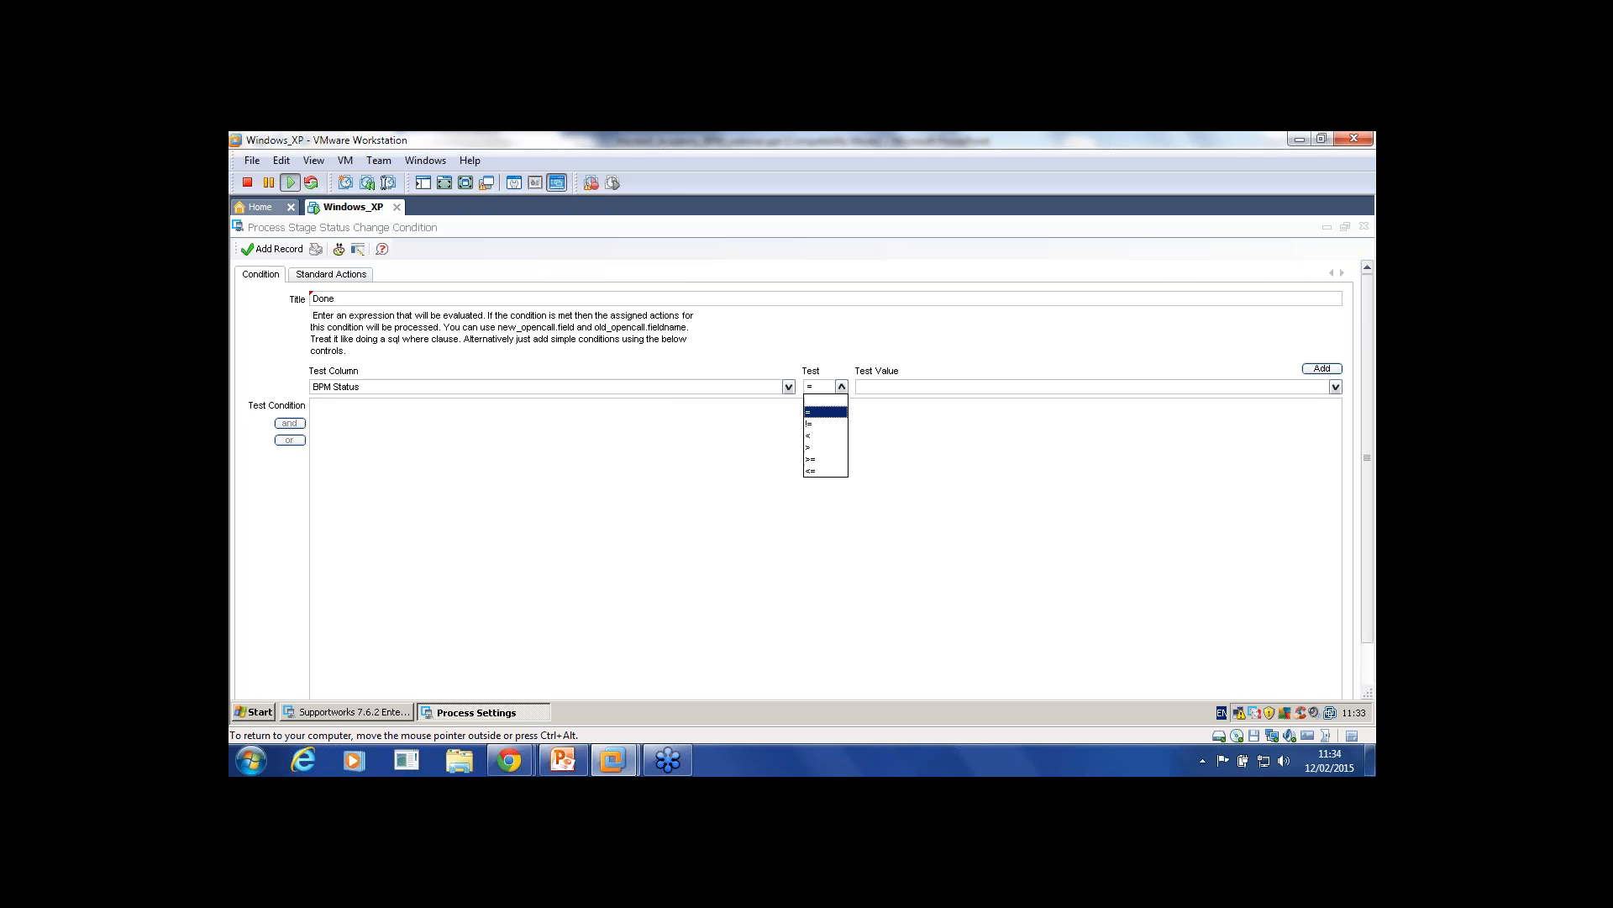
click(825, 411)
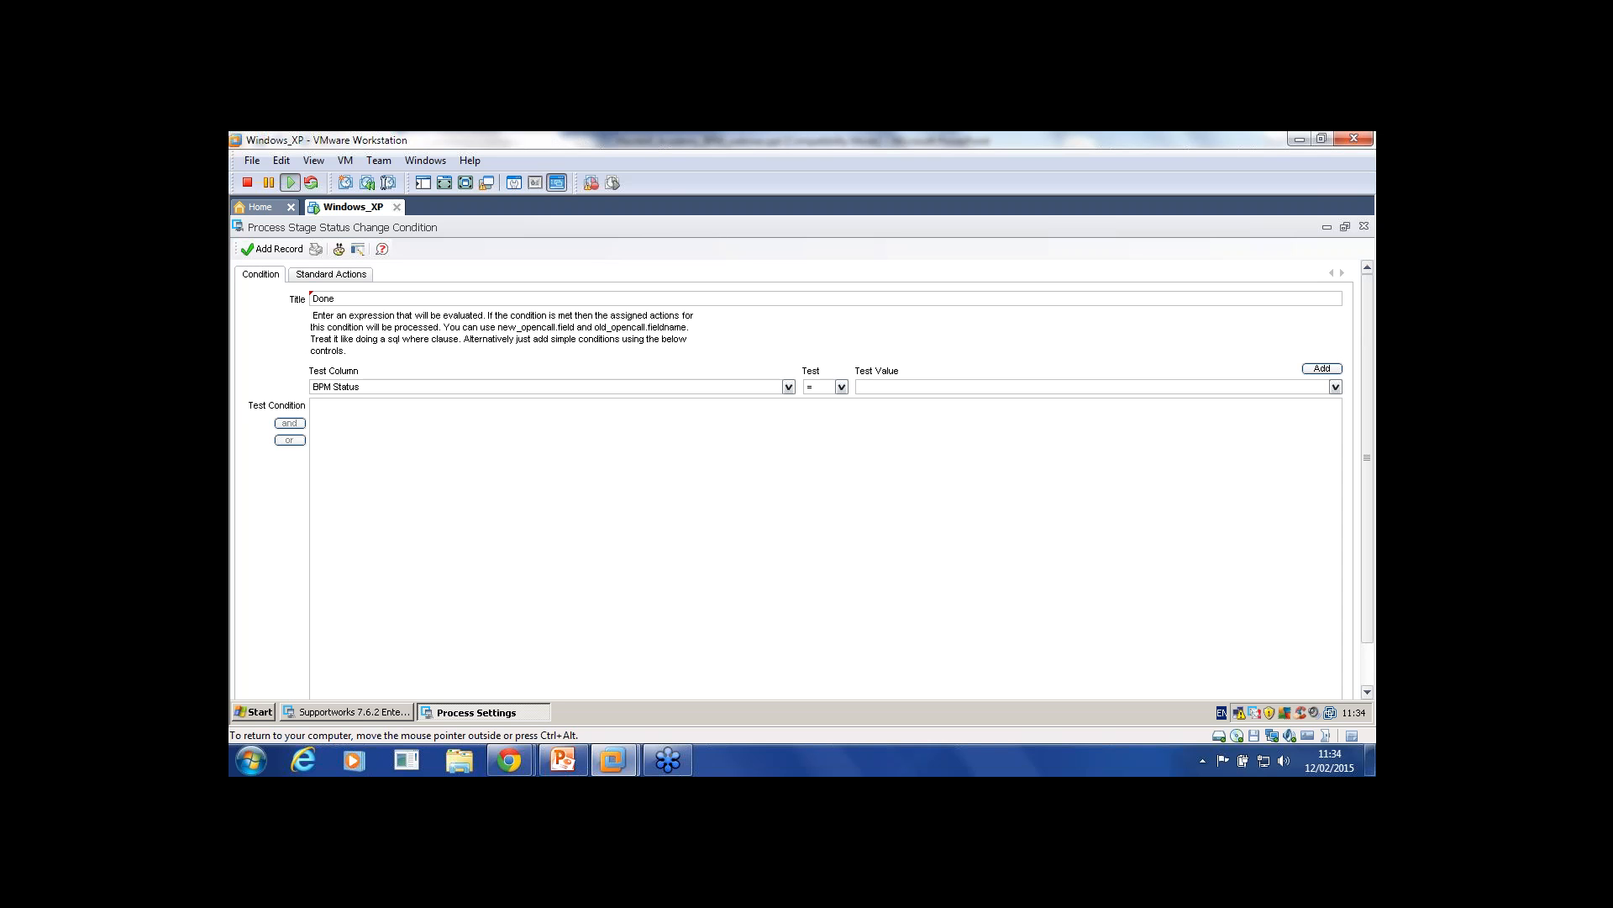
click(1335, 387)
click(891, 413)
click(1322, 368)
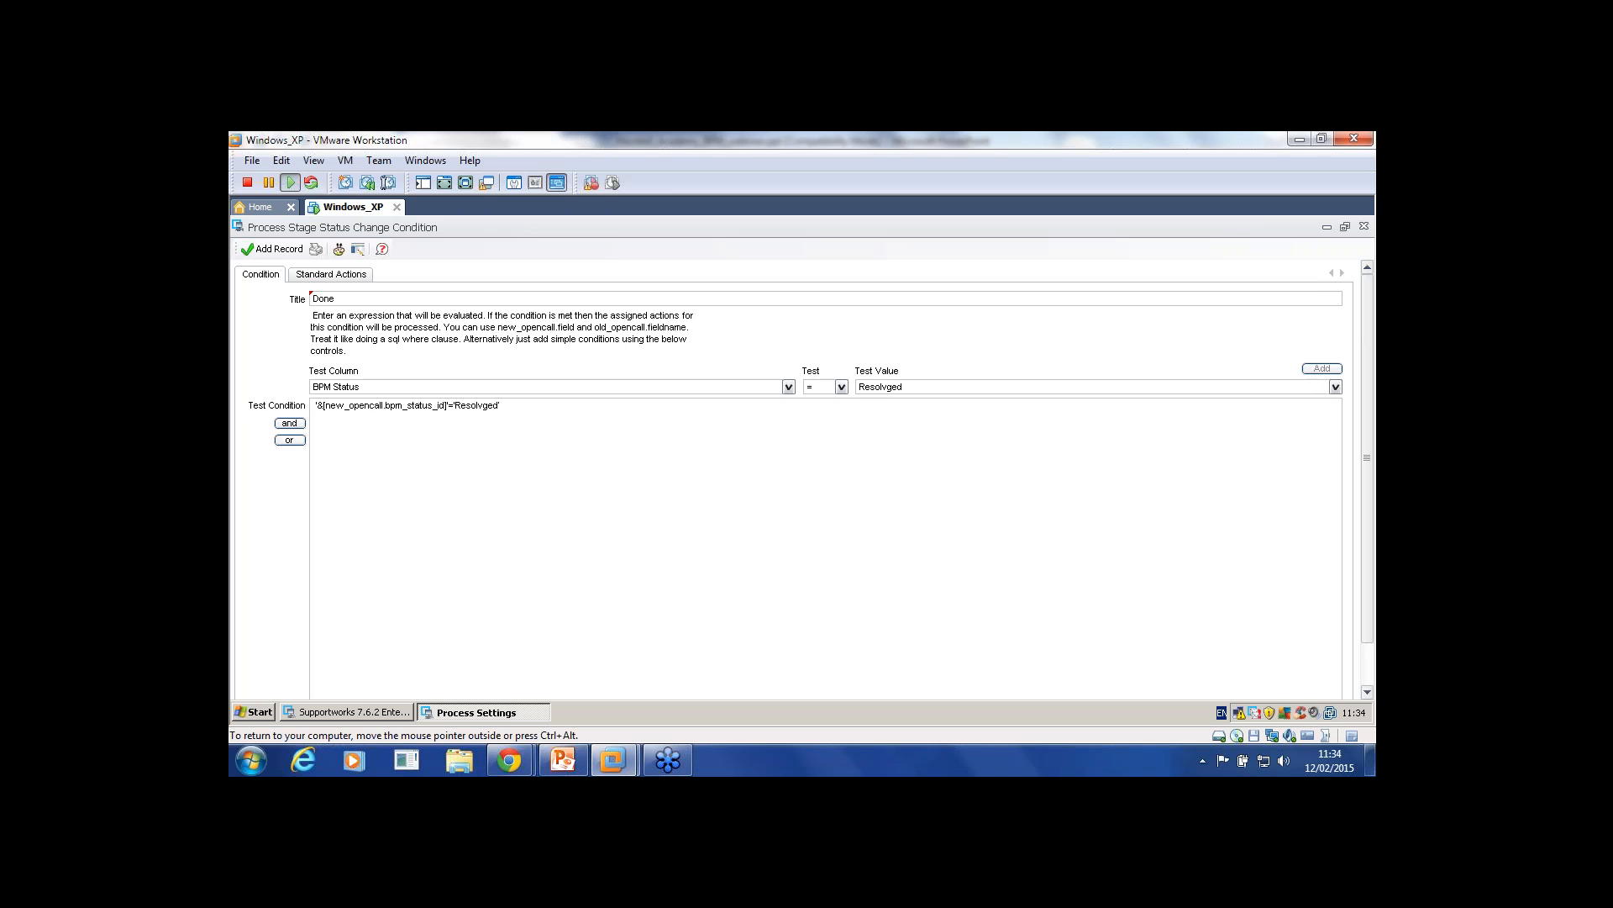
click(274, 248)
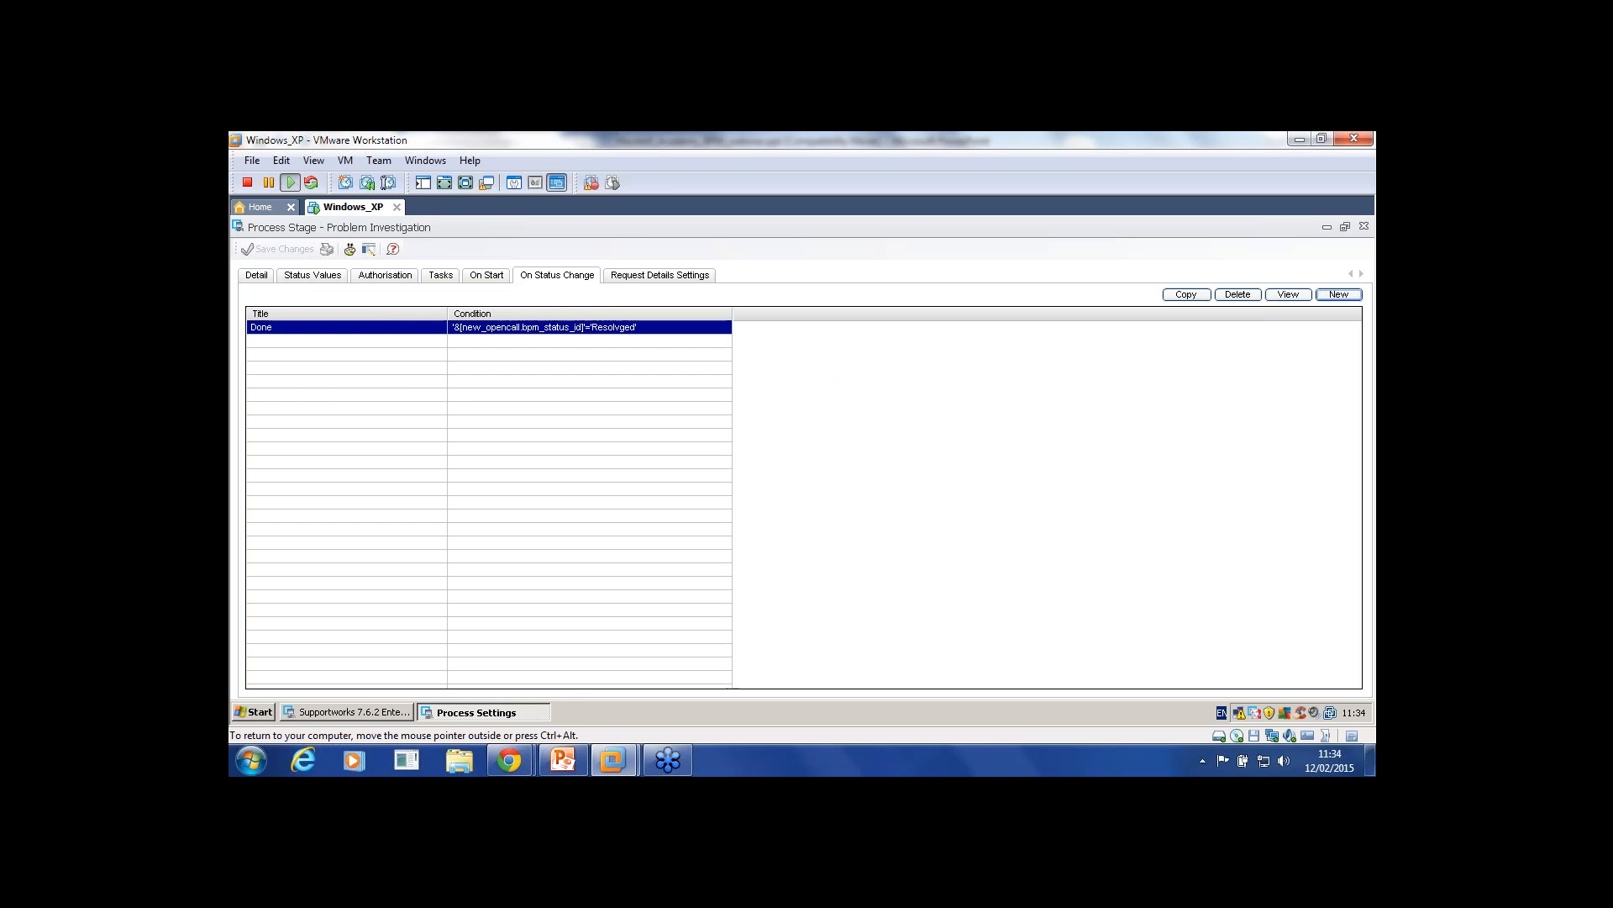
Step: Try workflow Change Request and stage Change Authorisation on Done's actions, then discard
double_click(286, 328)
click(331, 275)
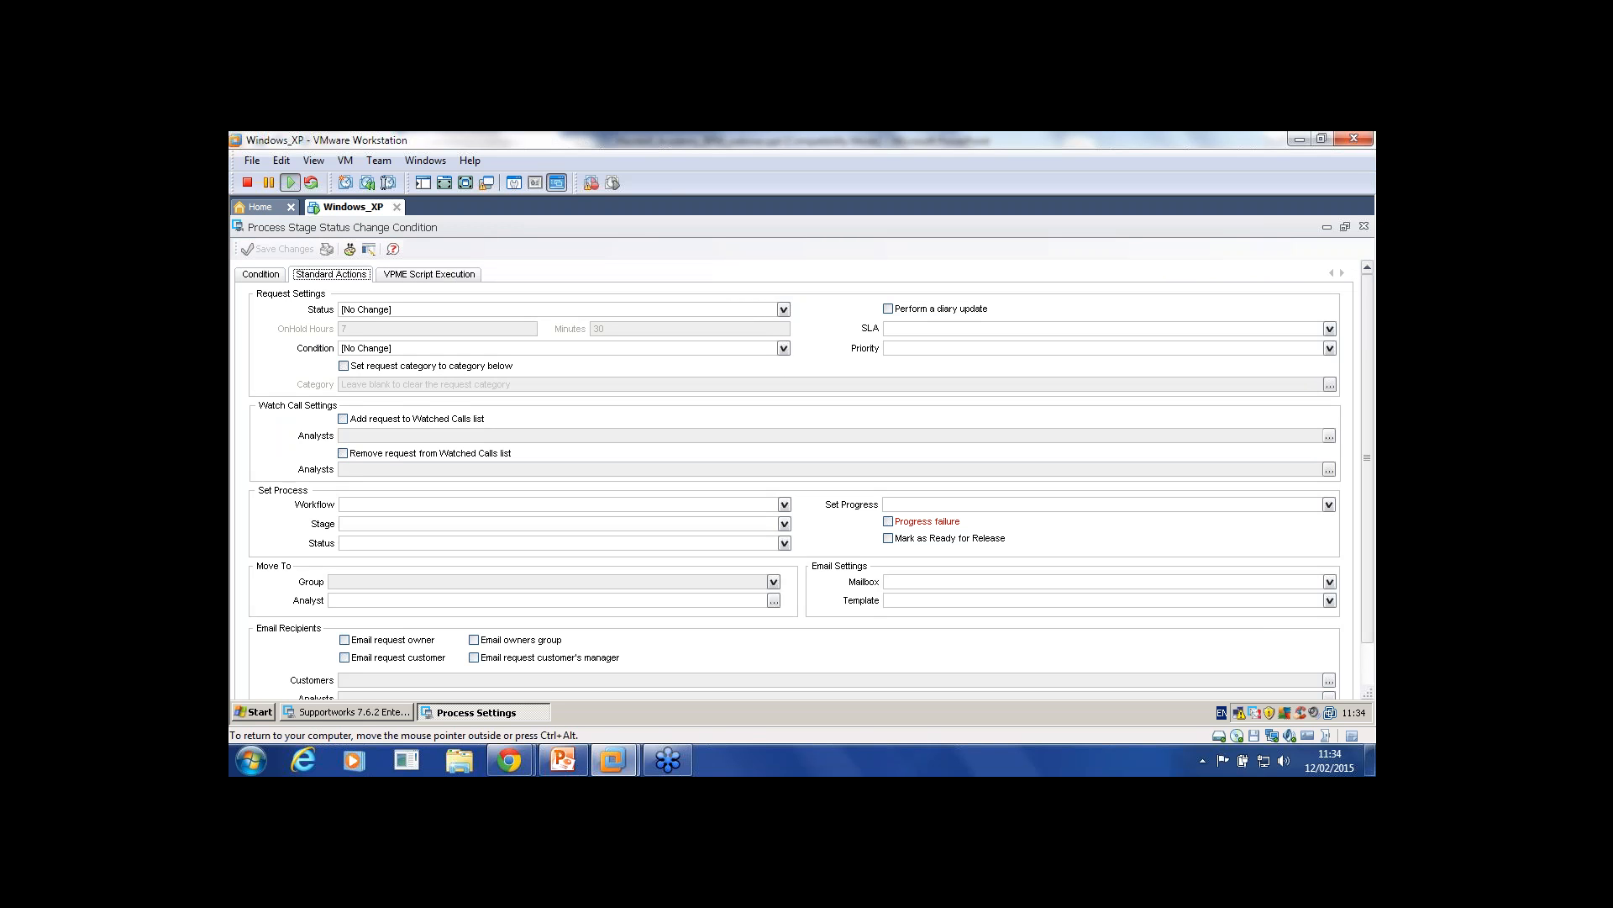
click(784, 310)
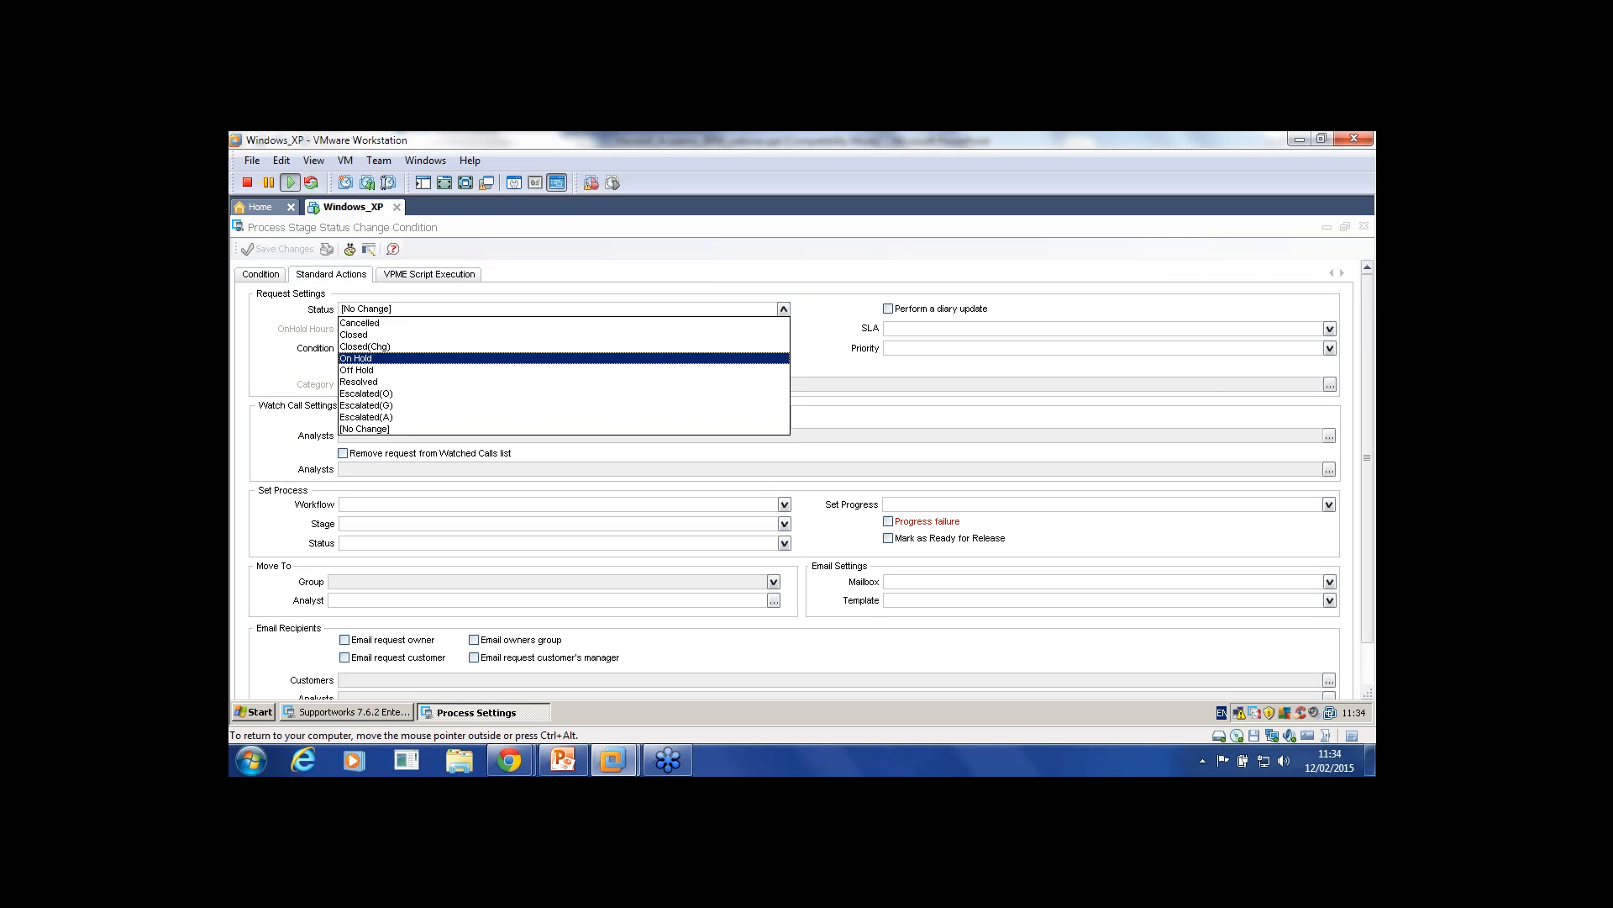
click(563, 358)
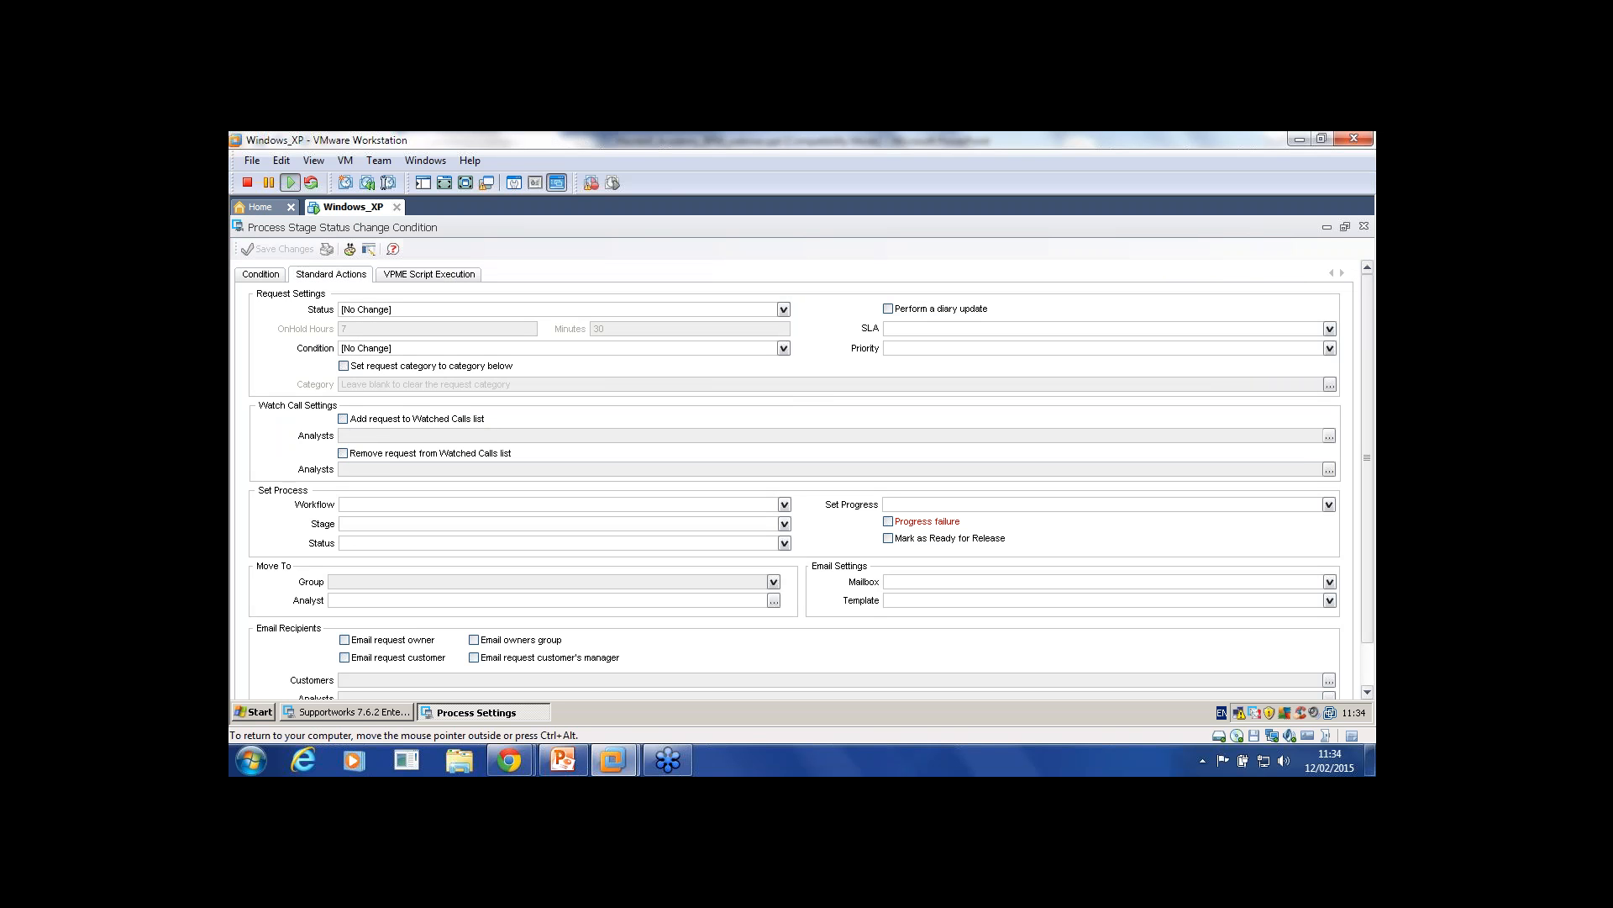
click(784, 504)
click(563, 541)
click(784, 523)
click(563, 560)
click(1364, 226)
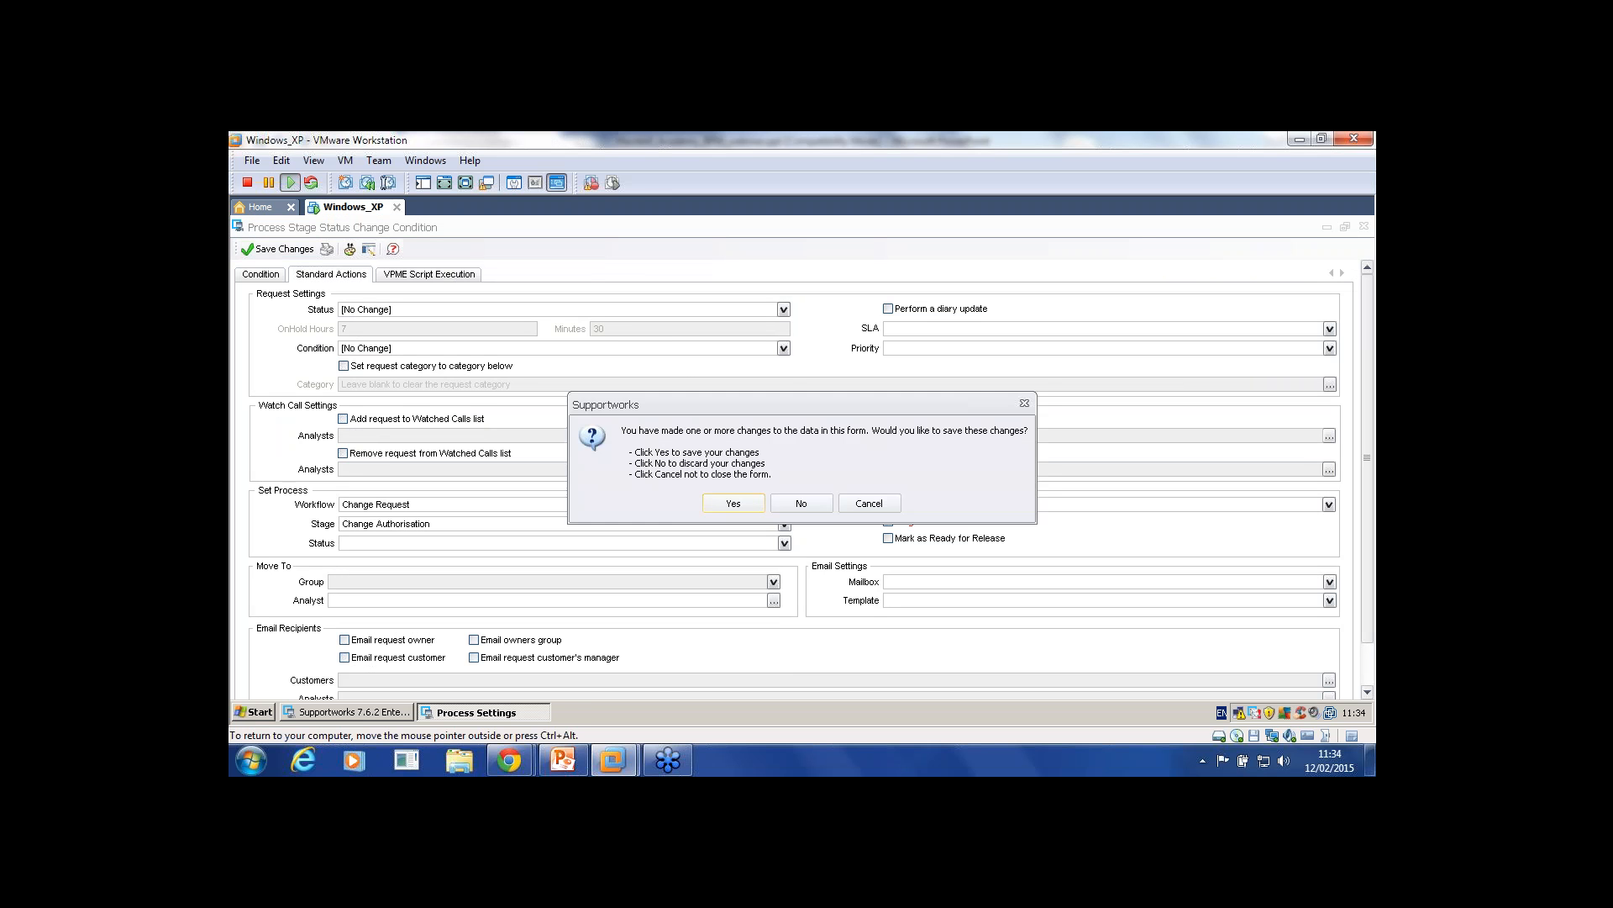
click(800, 503)
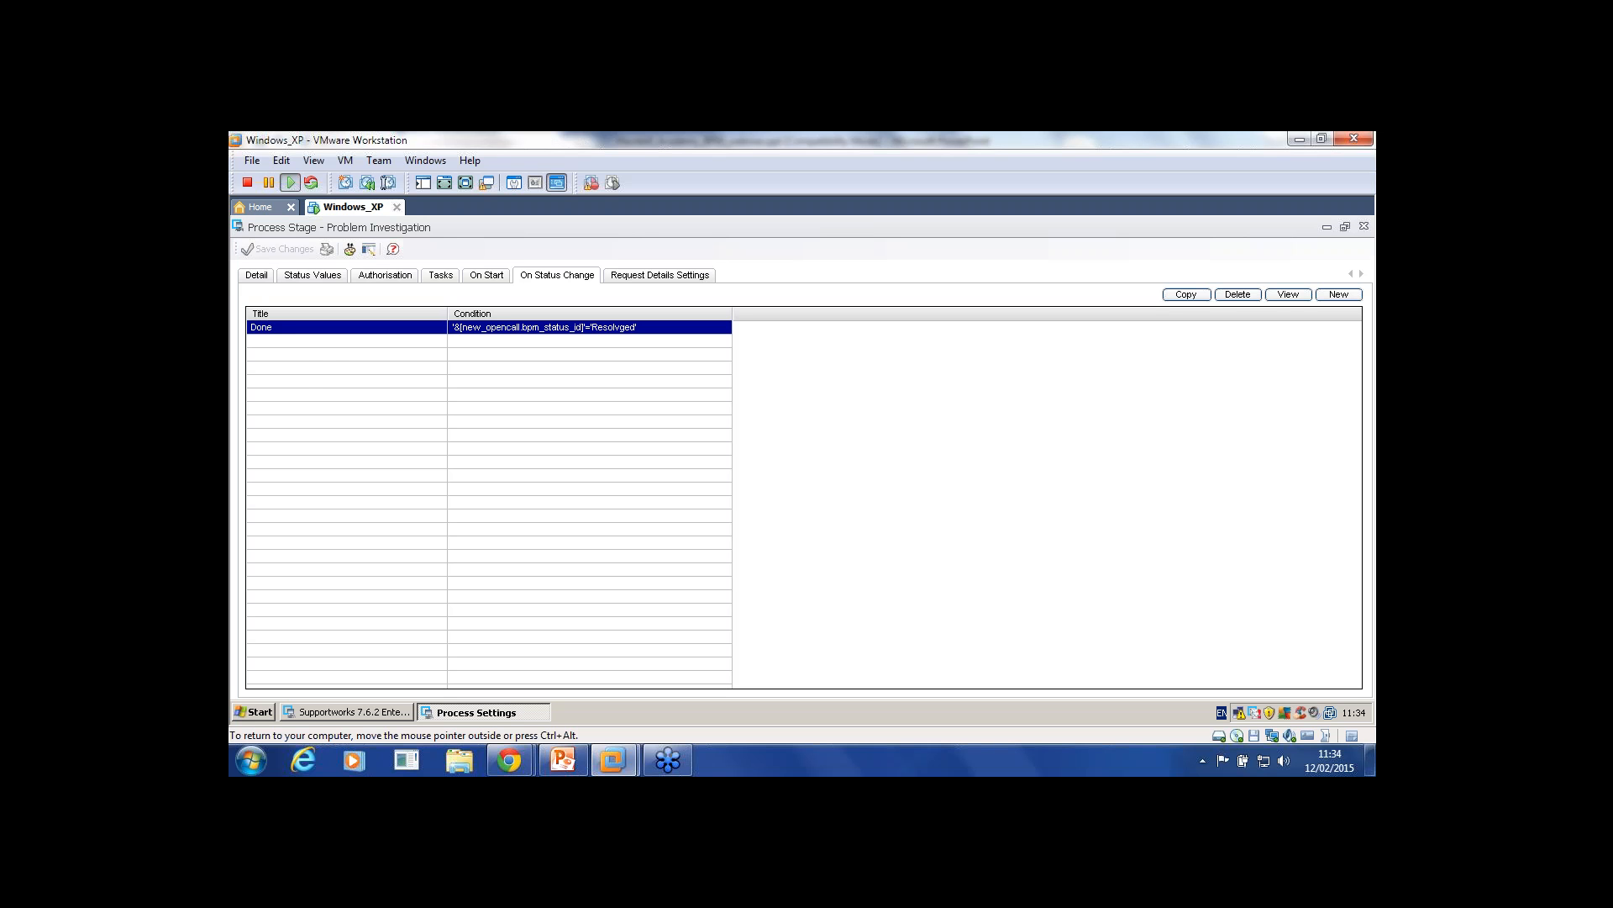
Step: Add a new status change condition named Progress that tests for In Progress
click(1338, 295)
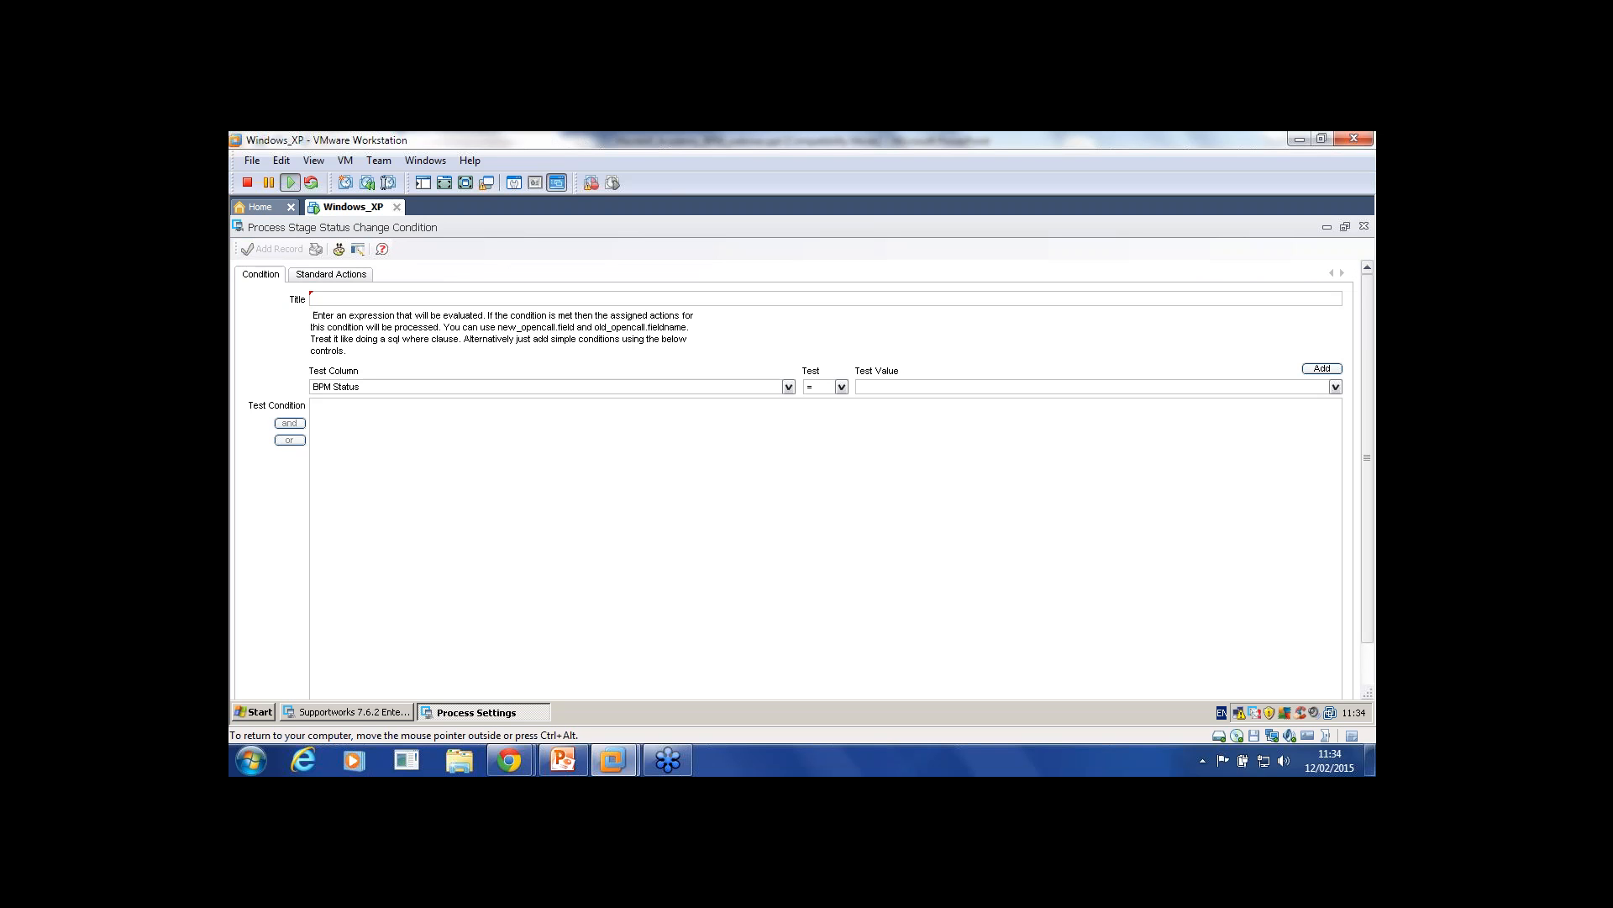
text(Progress)
click(1335, 386)
click(1294, 400)
click(1322, 369)
click(272, 250)
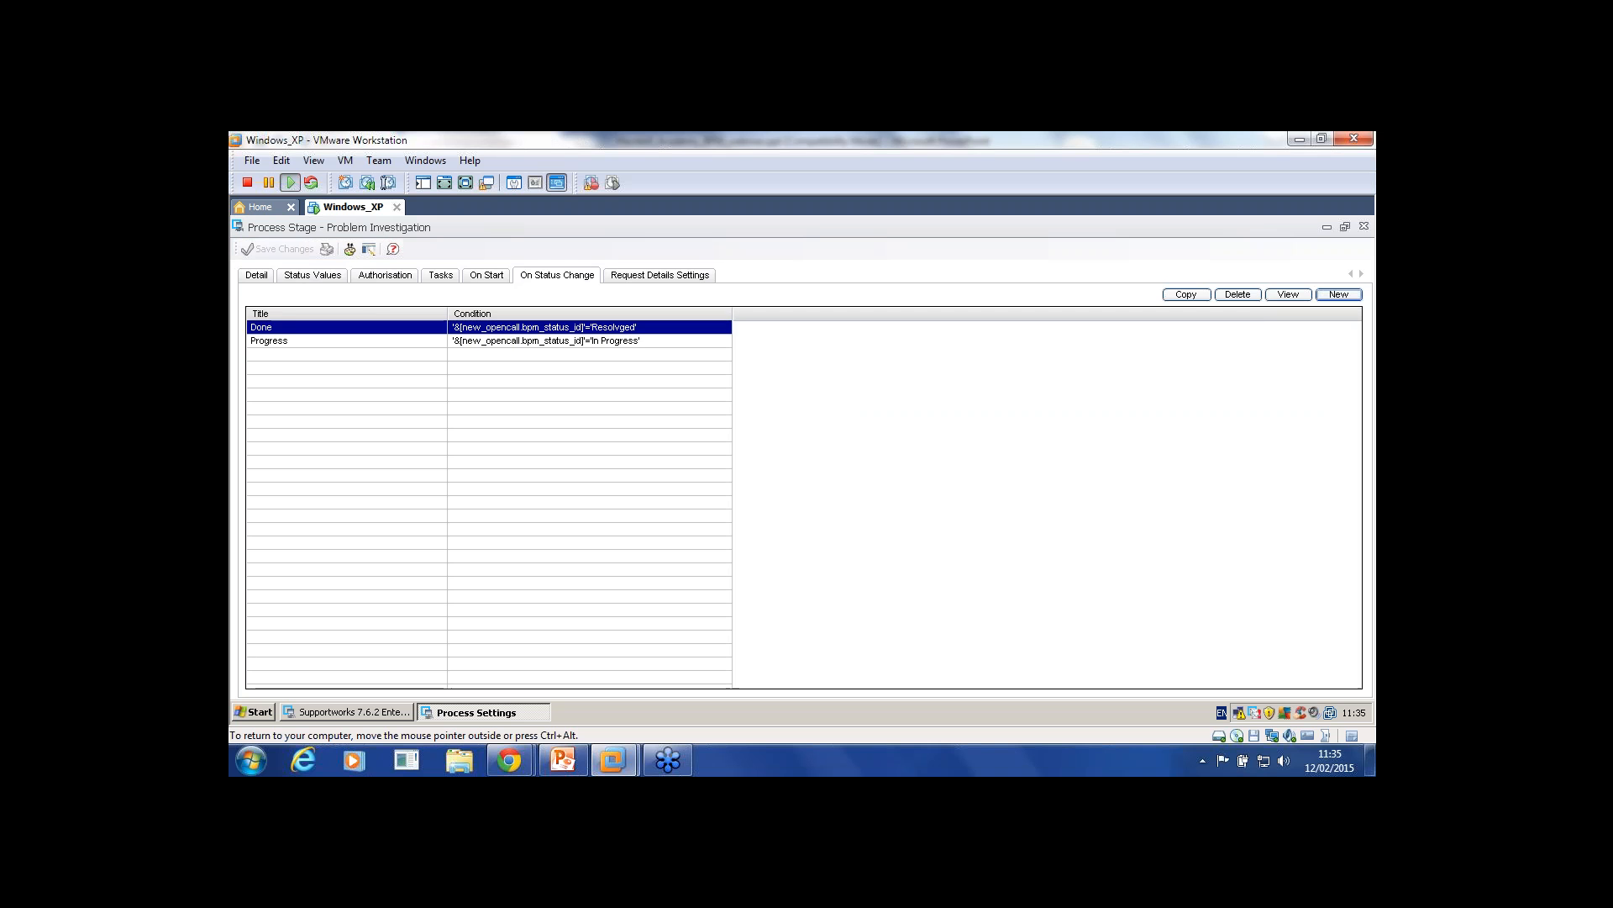
Step: Make the Progress condition perform a diary update as a standard action and save it
double_click(285, 341)
click(332, 275)
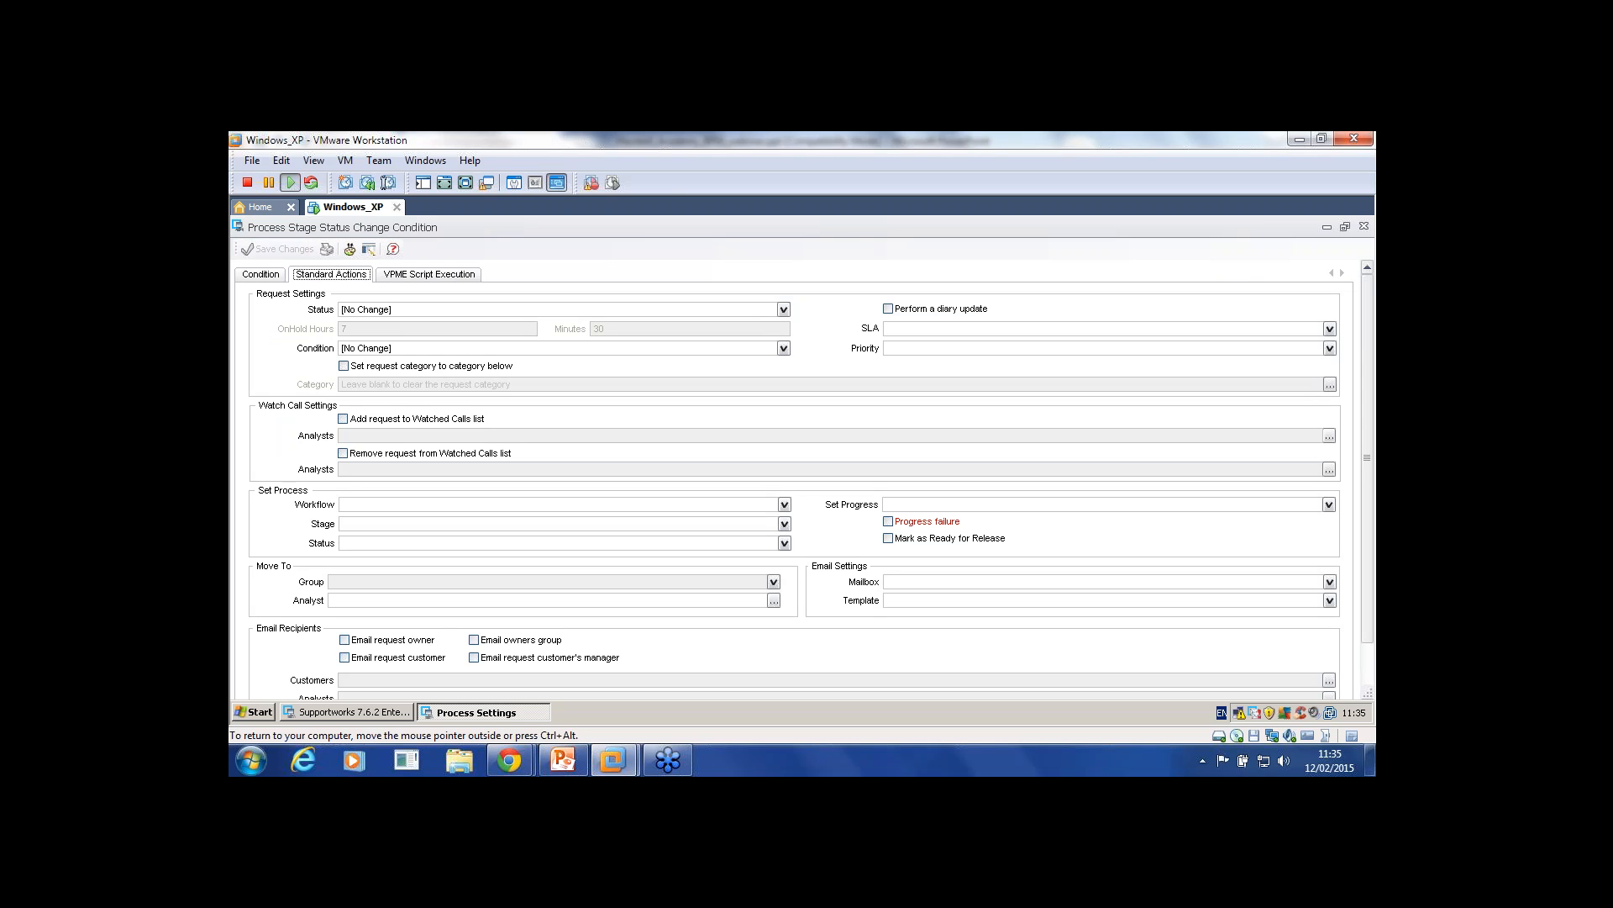
scroll(804, 479, down, 1)
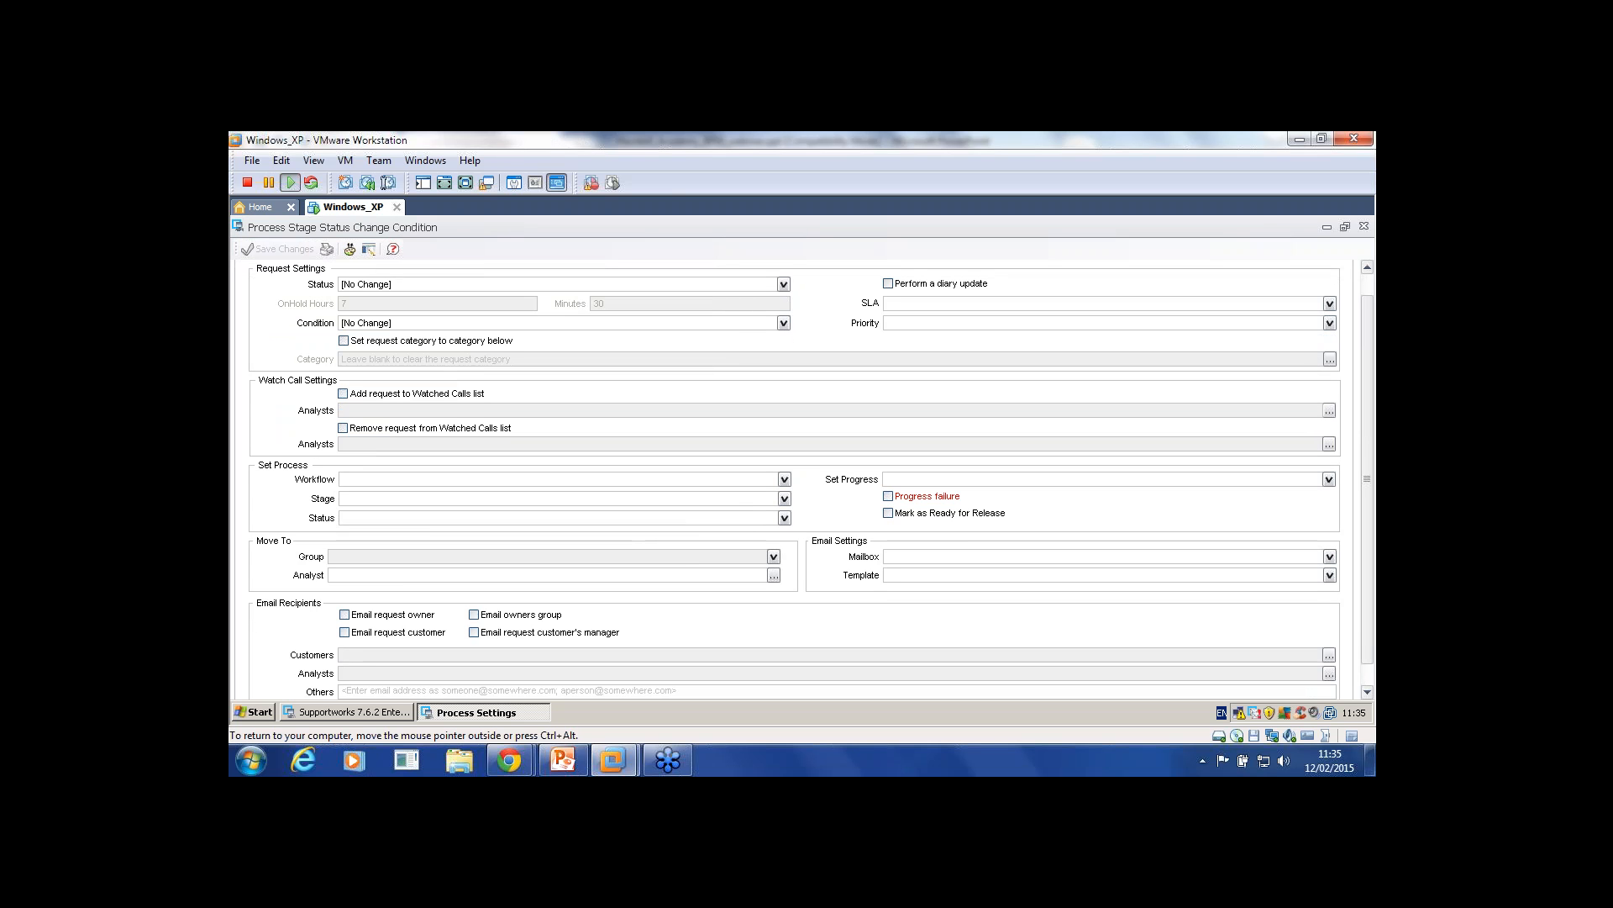
click(888, 284)
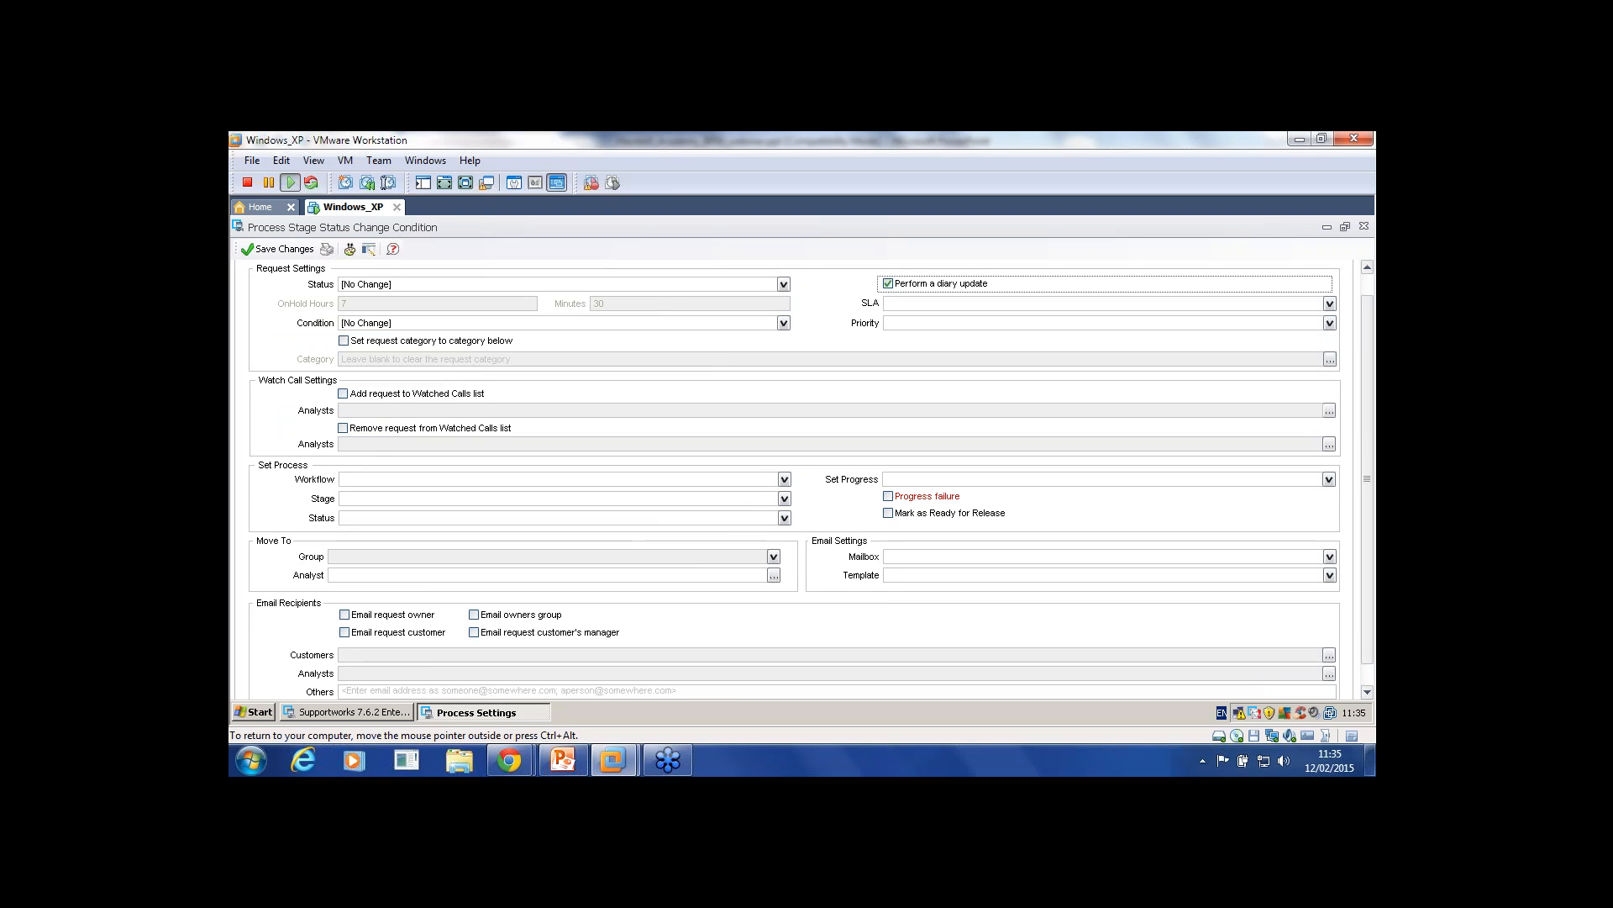
scroll(804, 479, down, 1)
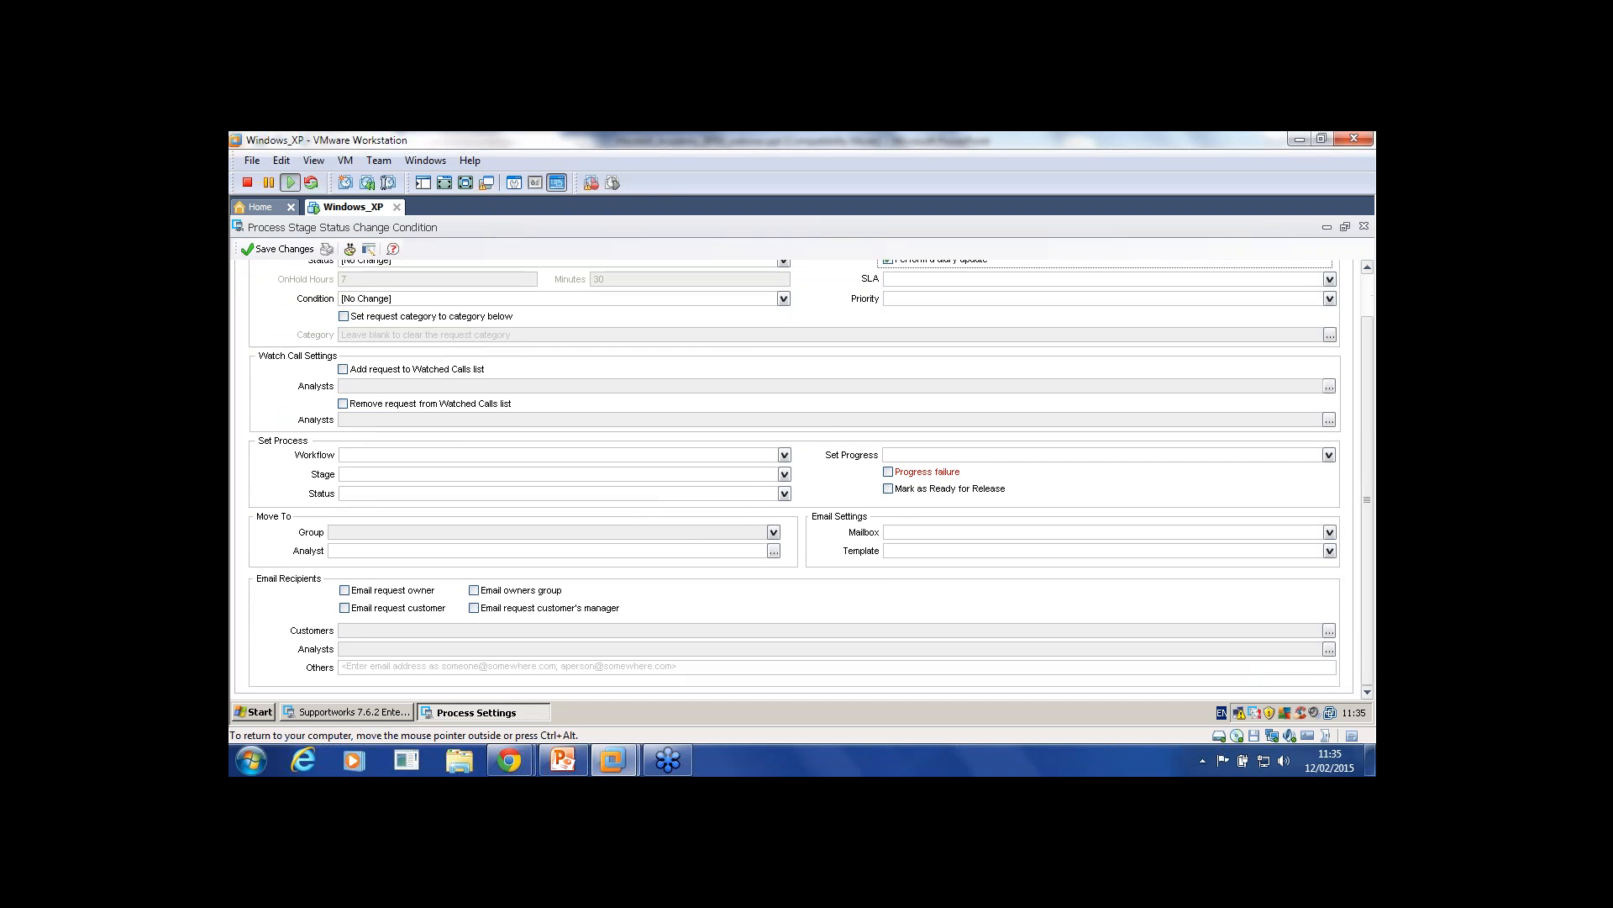
scroll(804, 480, up, 2)
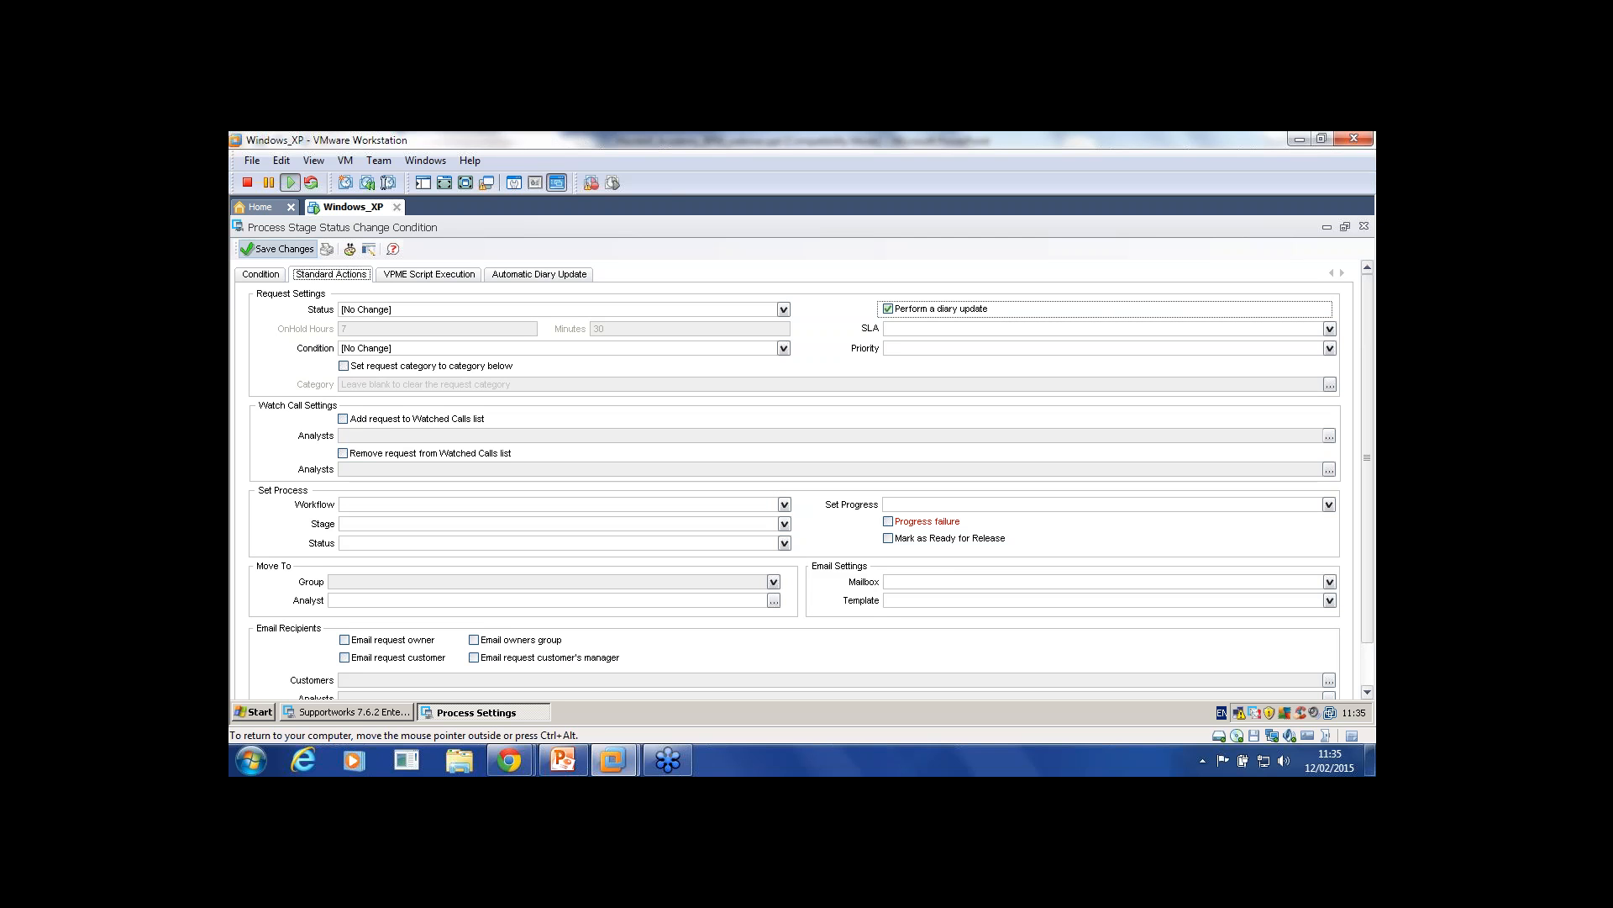
click(277, 249)
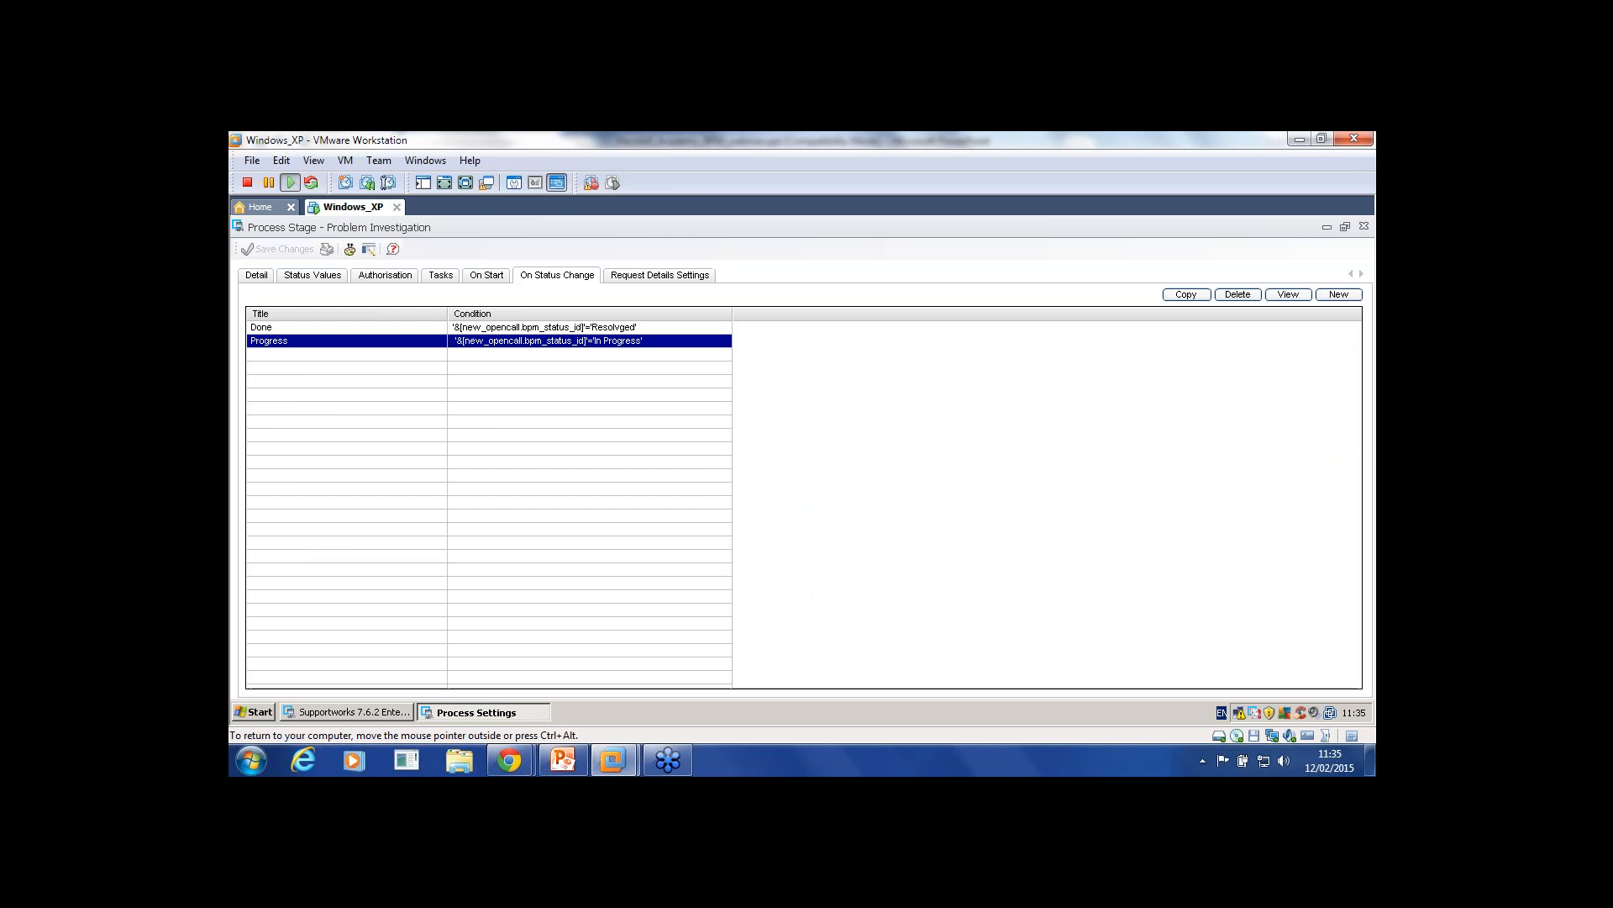
Step: Review the Done condition's test expression and standard actions, then close it
double_click(282, 327)
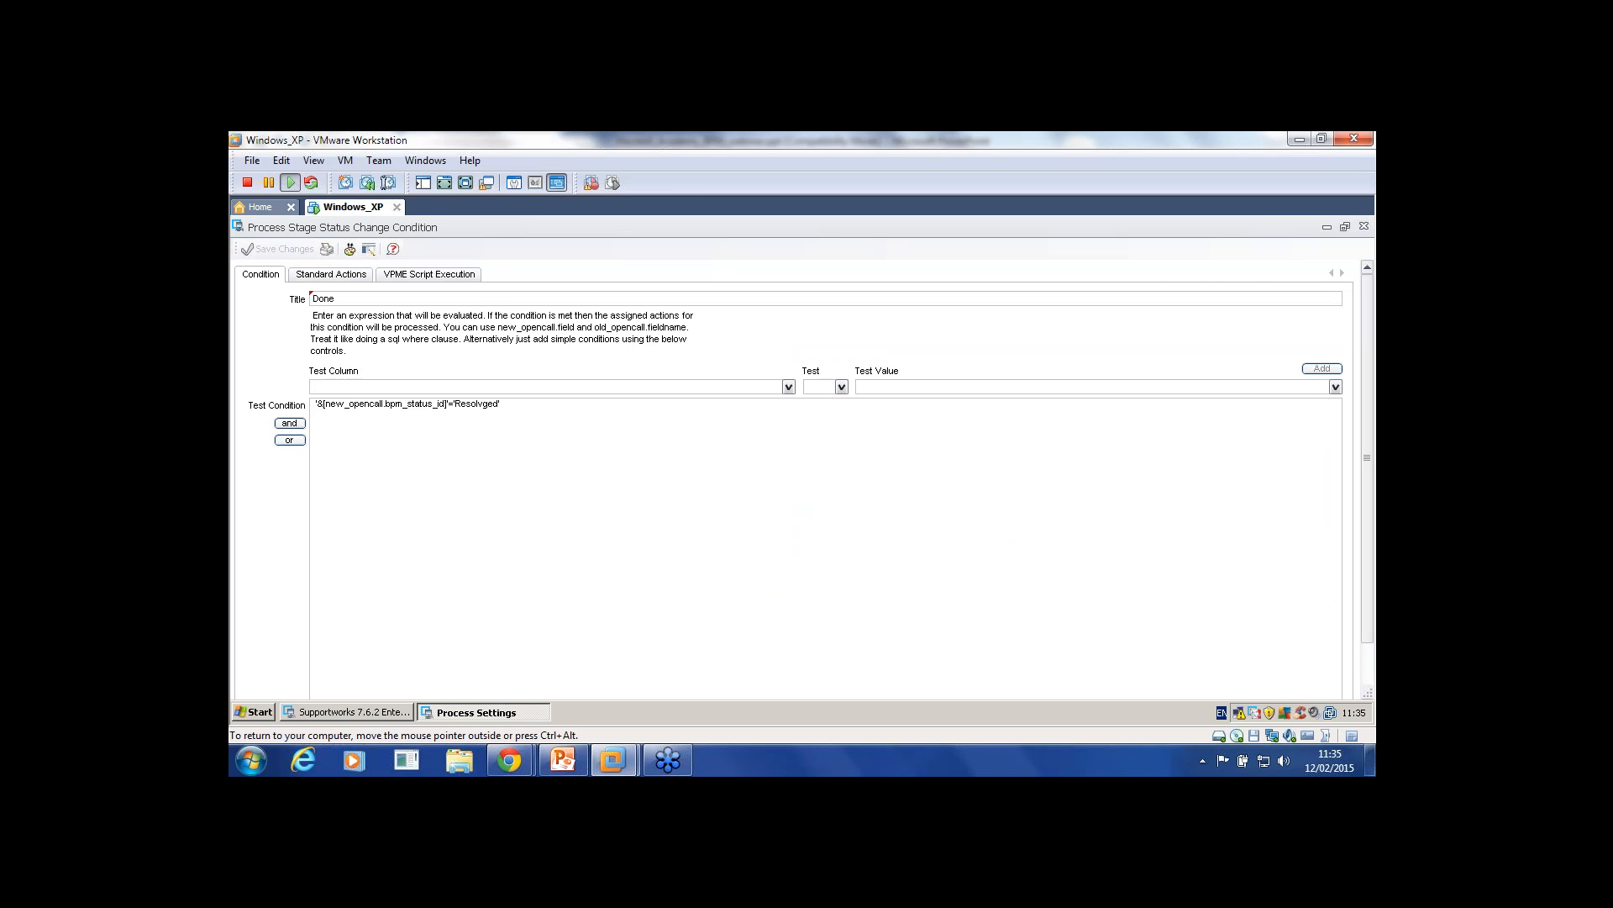
drag(502, 405, 313, 405)
click(332, 274)
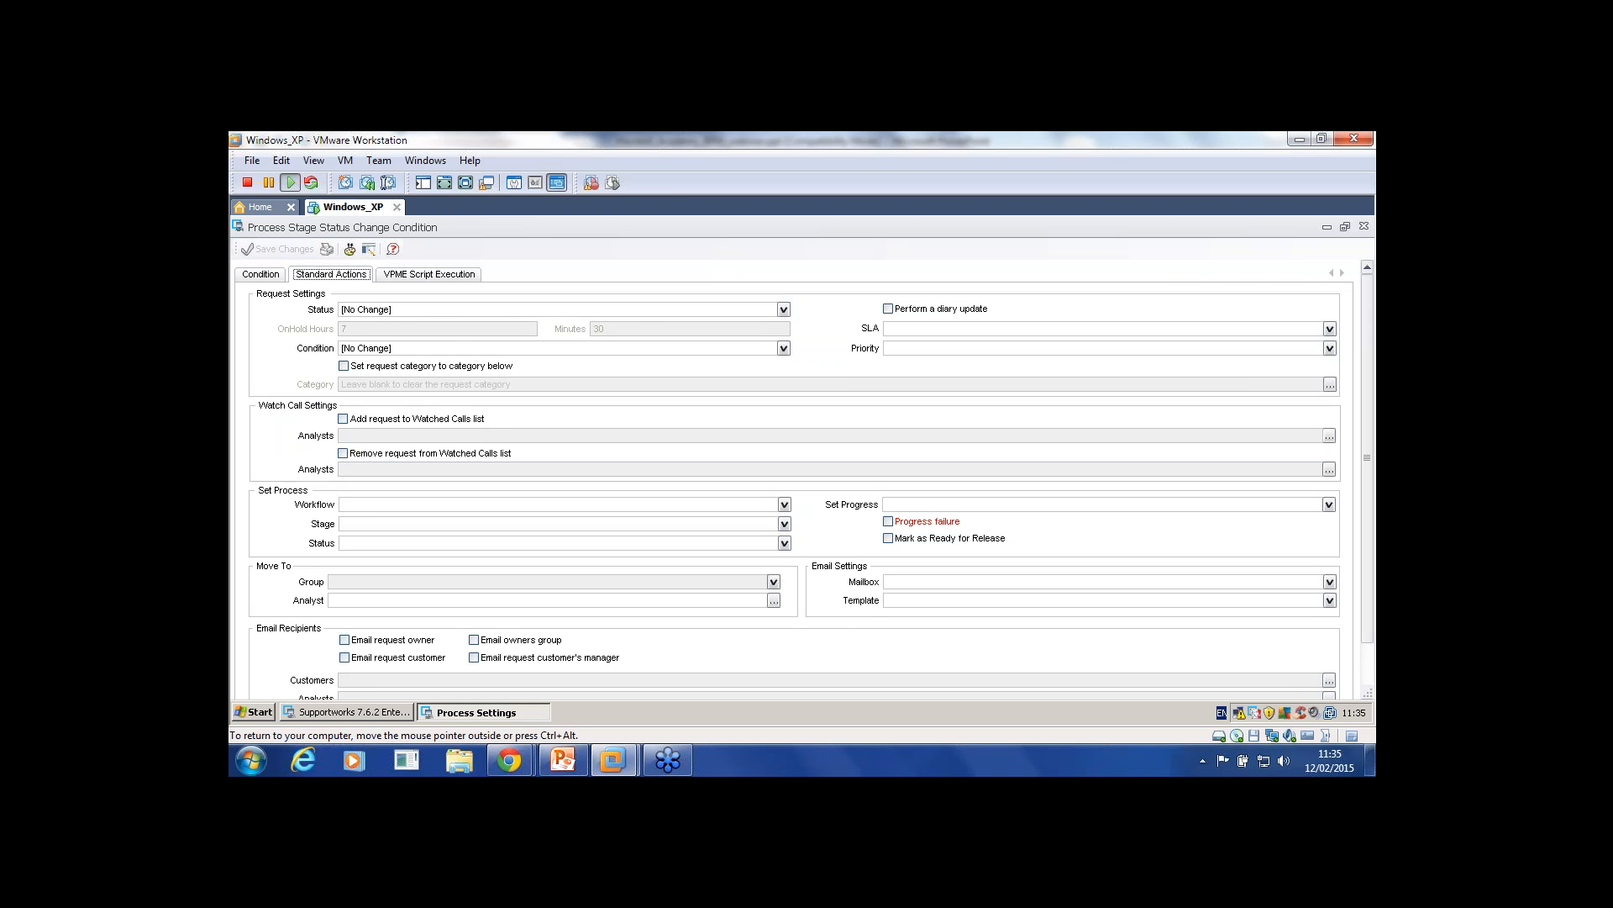
click(261, 274)
click(1364, 226)
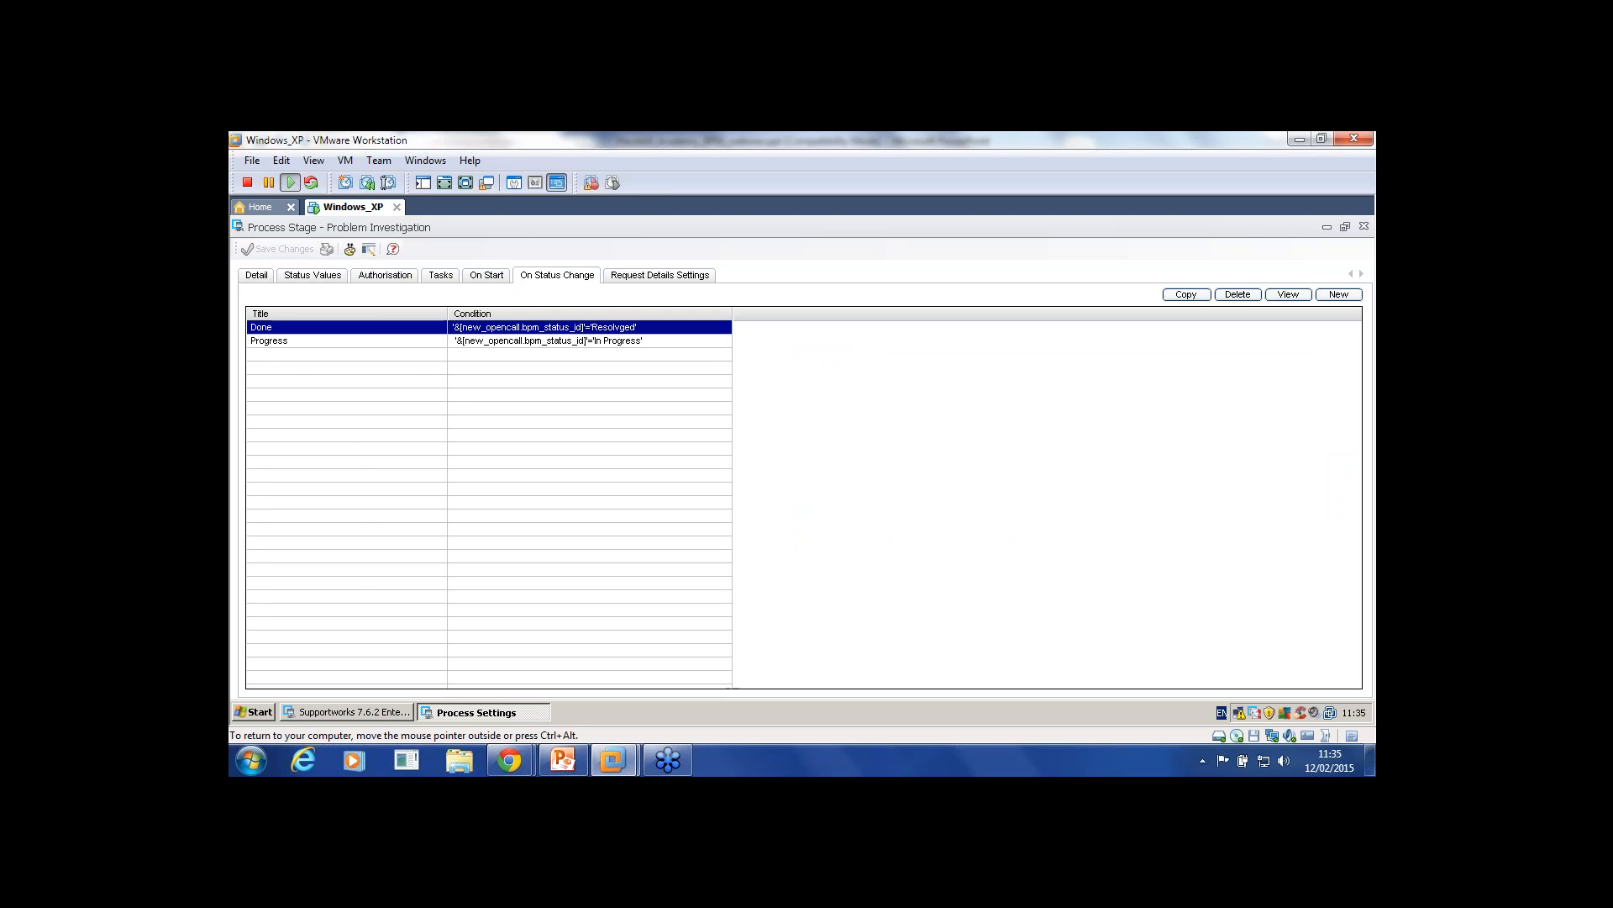
Step: Check the stage's Request Details Settings and the process's Log Request settings, dismissing the antivirus popup
click(660, 275)
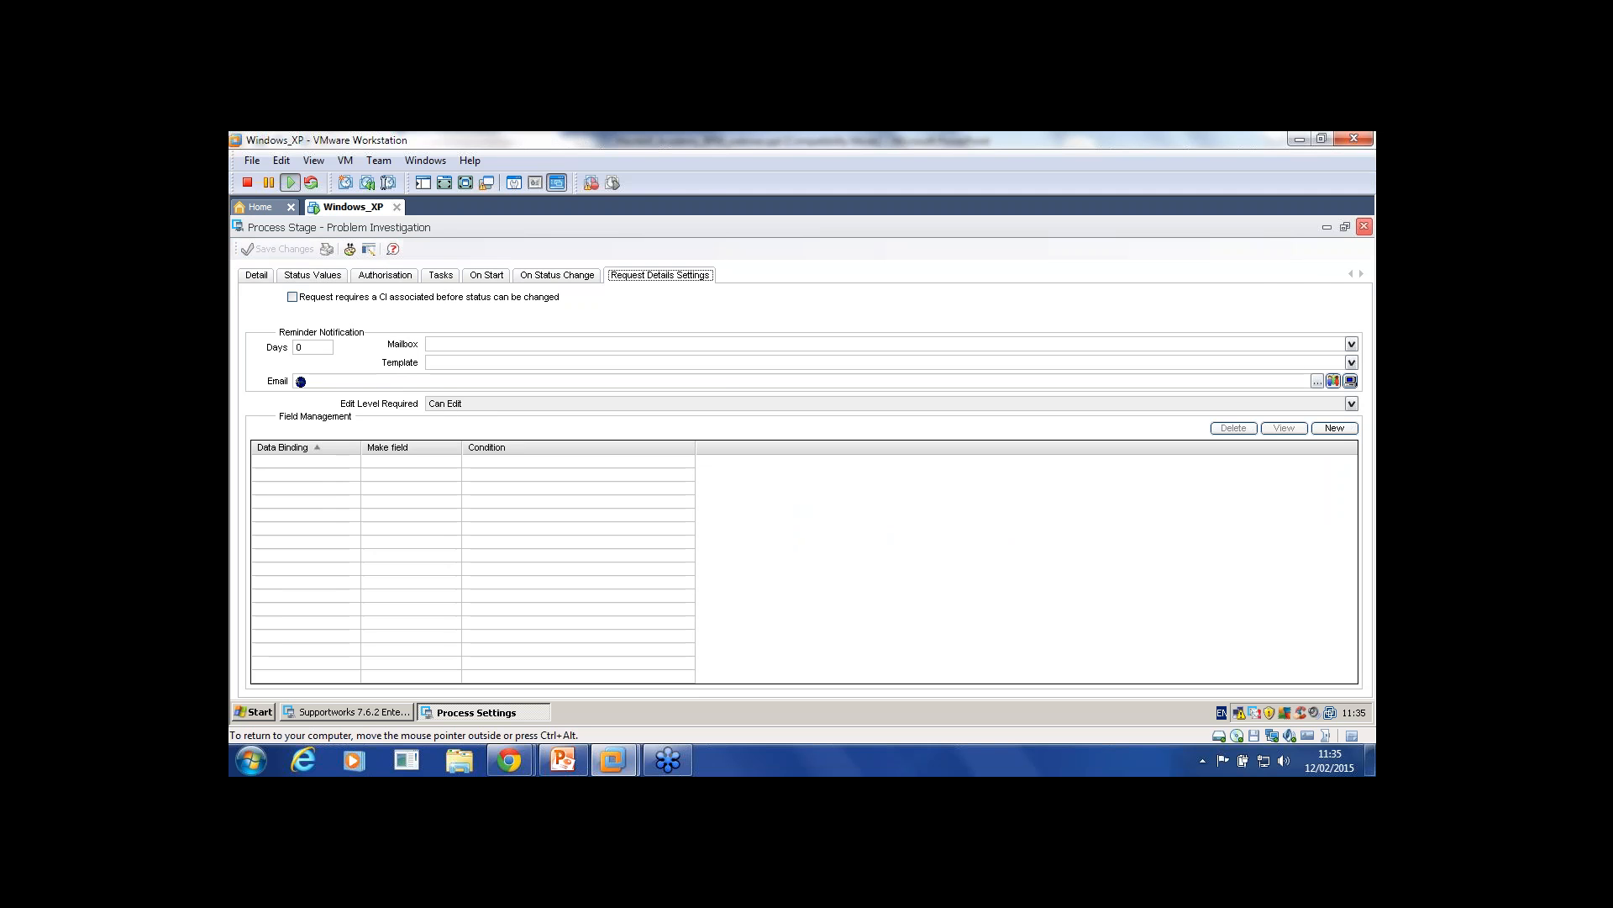
click(1364, 227)
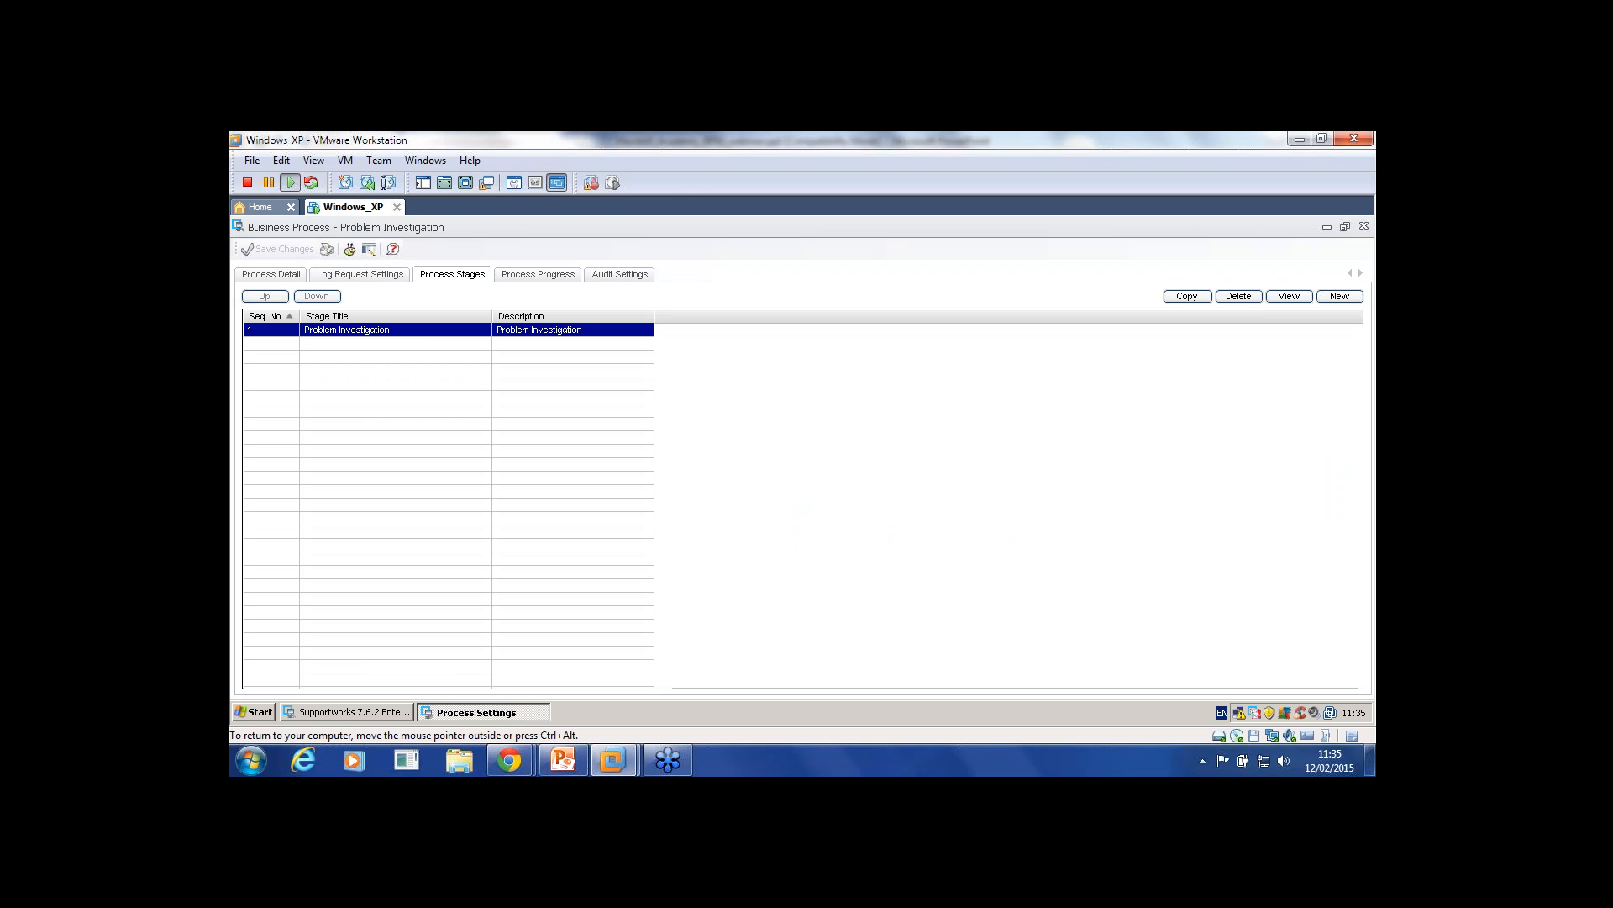
click(360, 275)
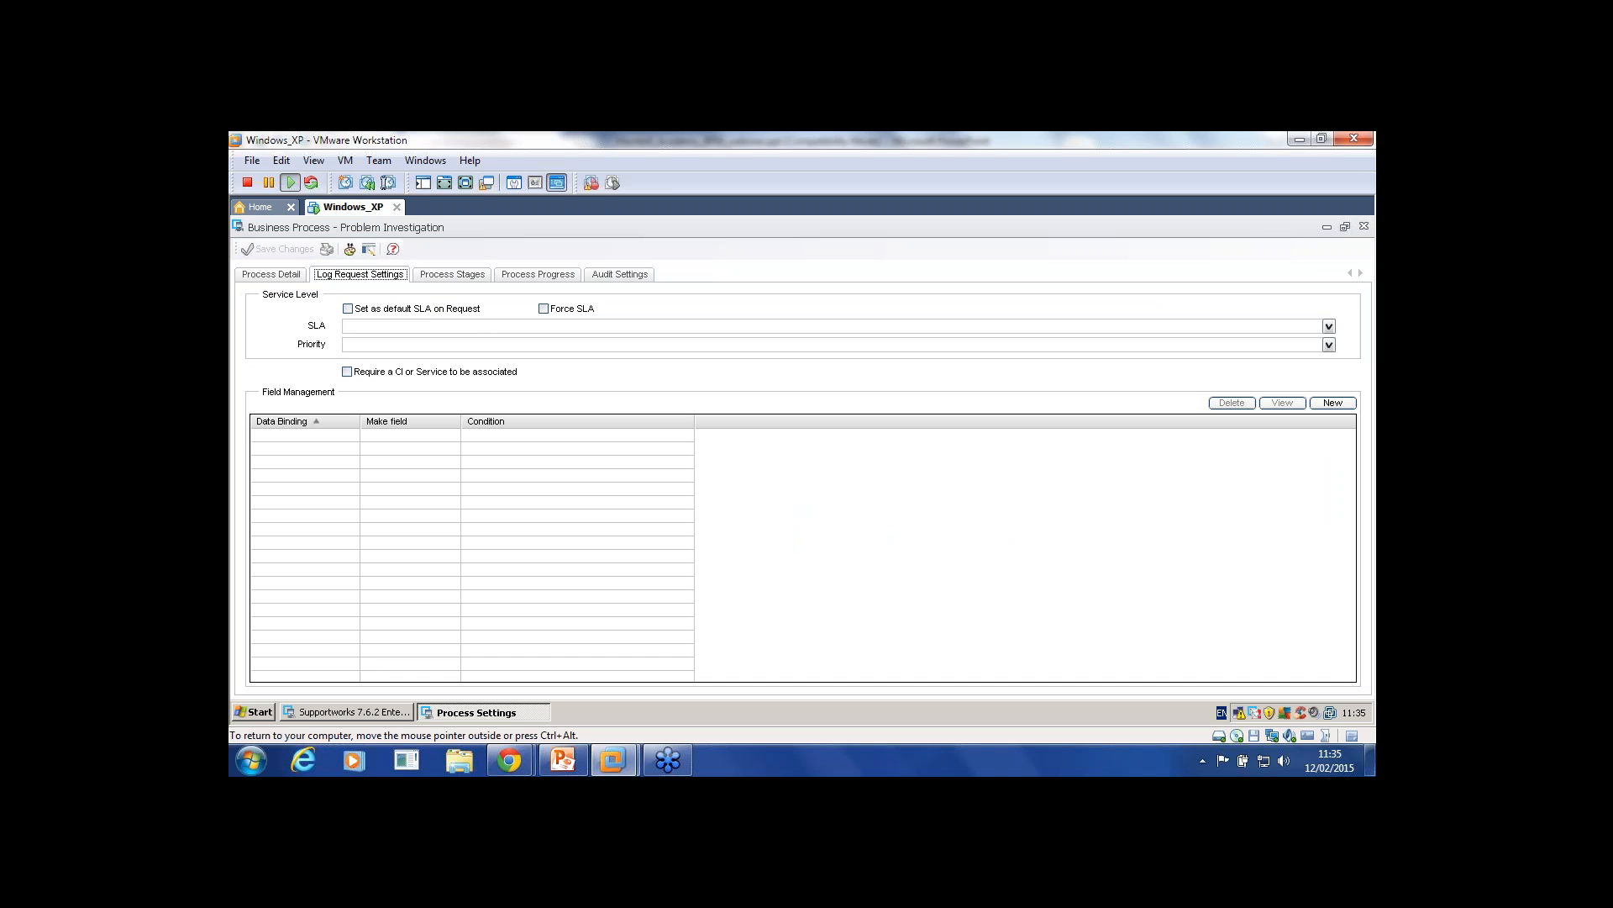
click(452, 275)
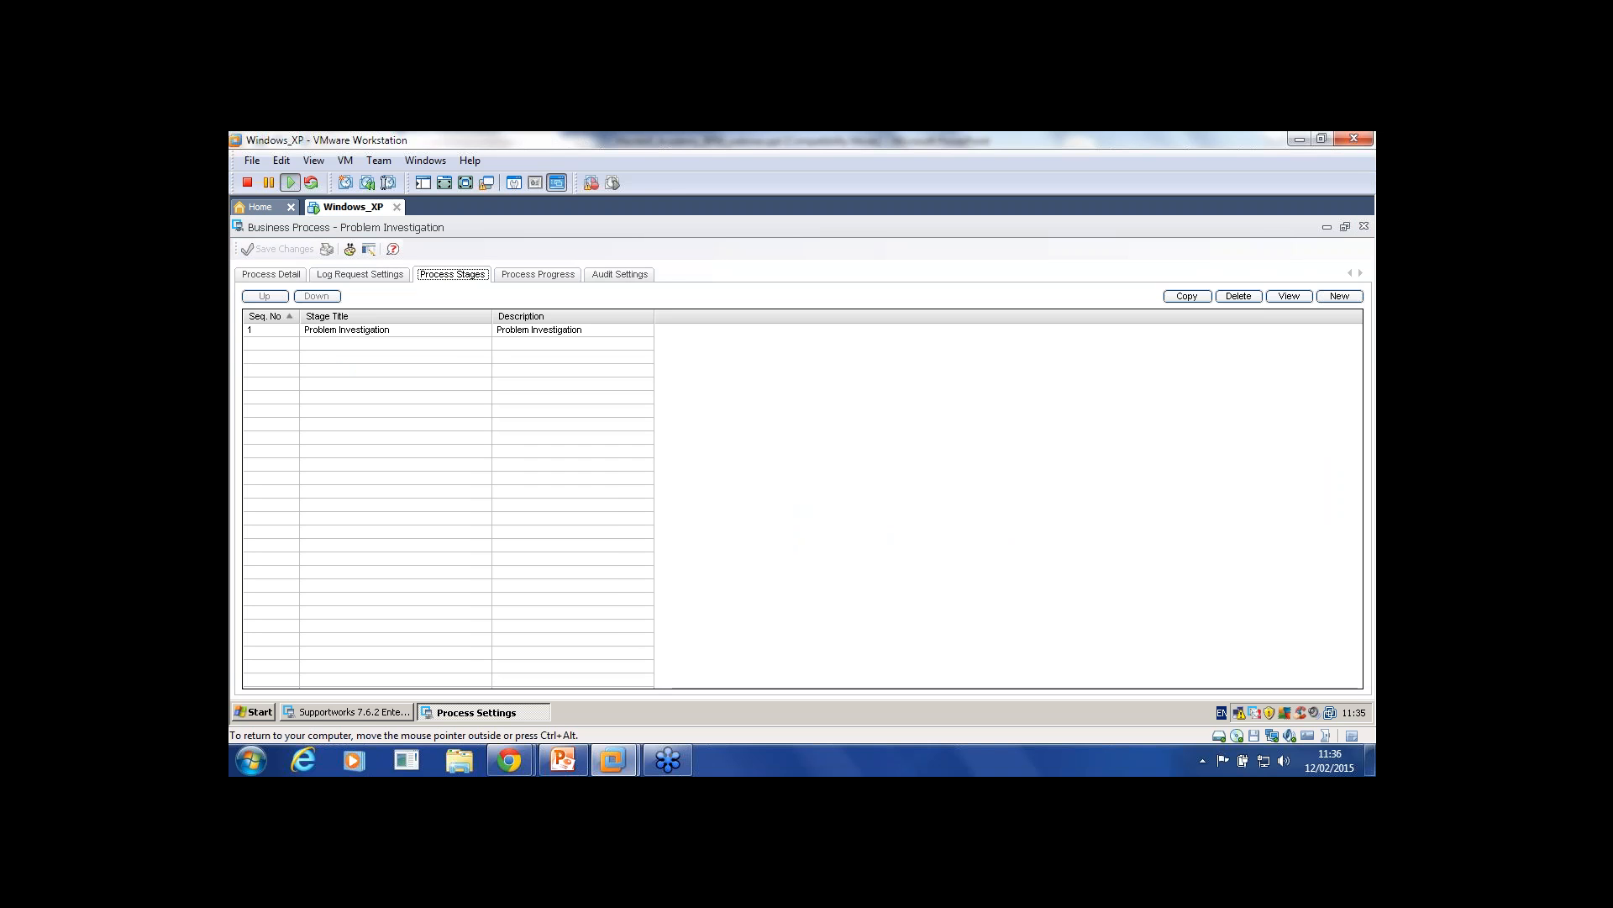
double_click(347, 330)
click(660, 275)
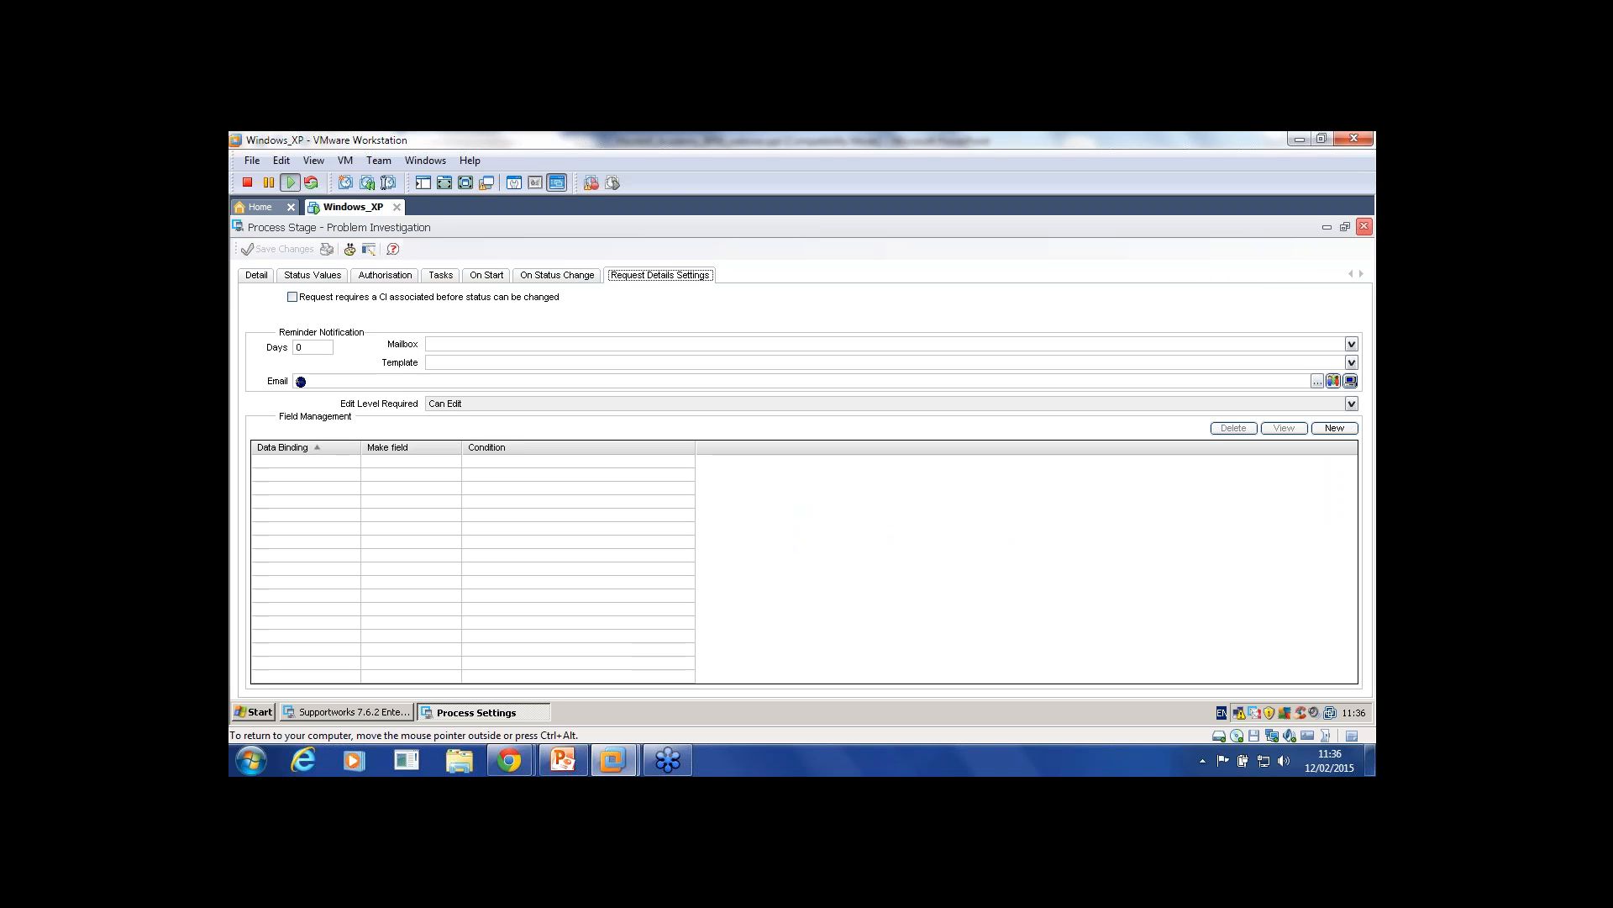
click(1364, 226)
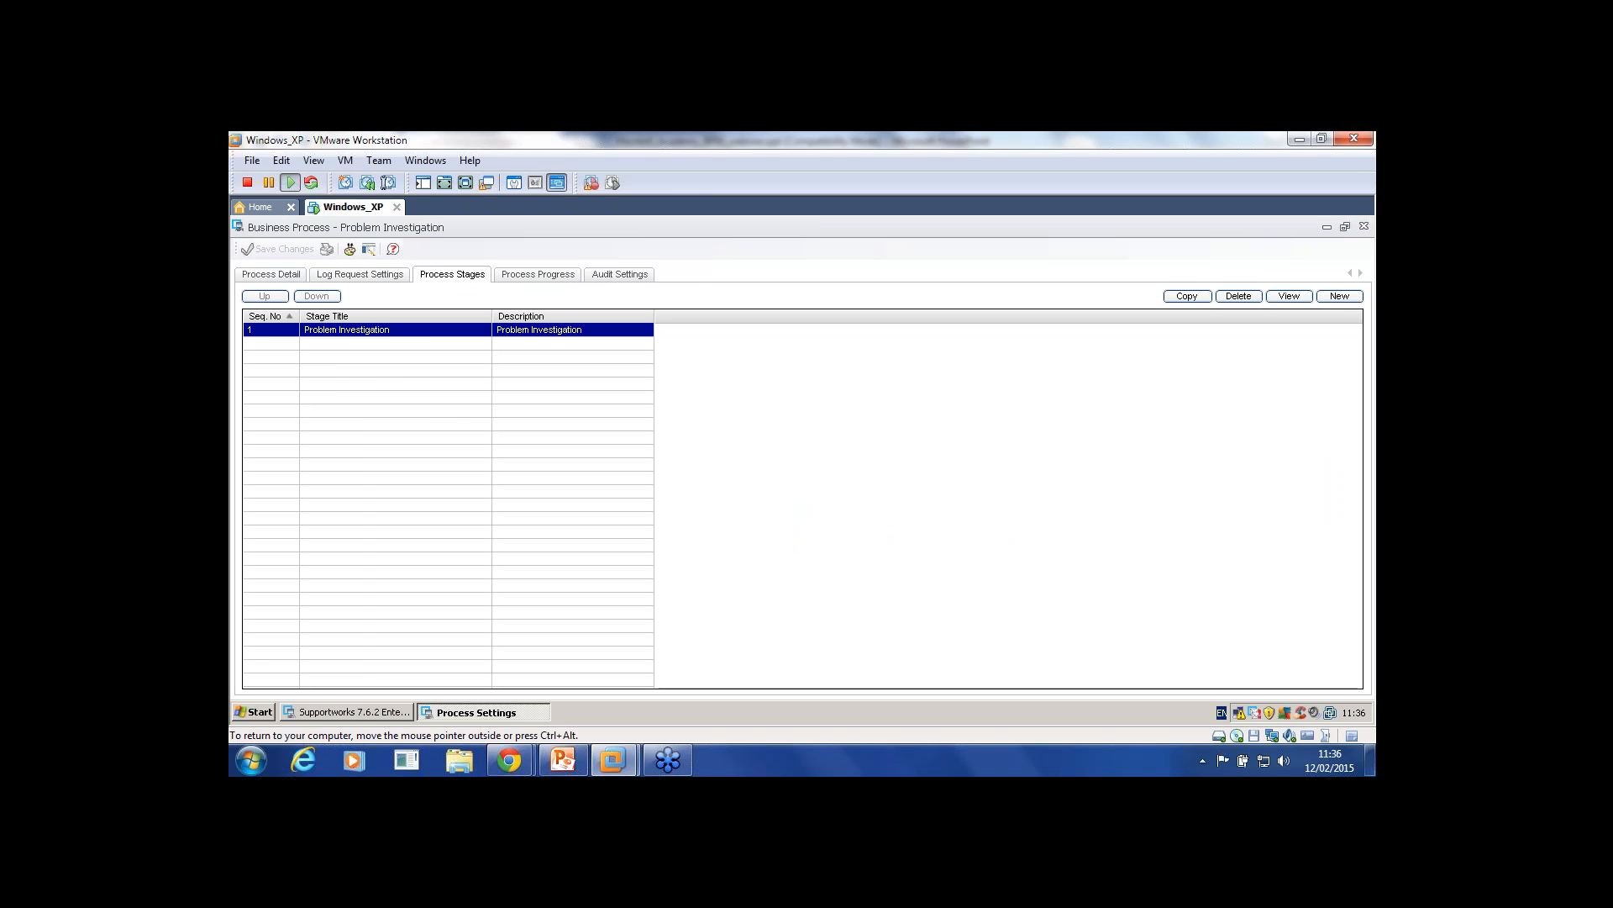
click(359, 275)
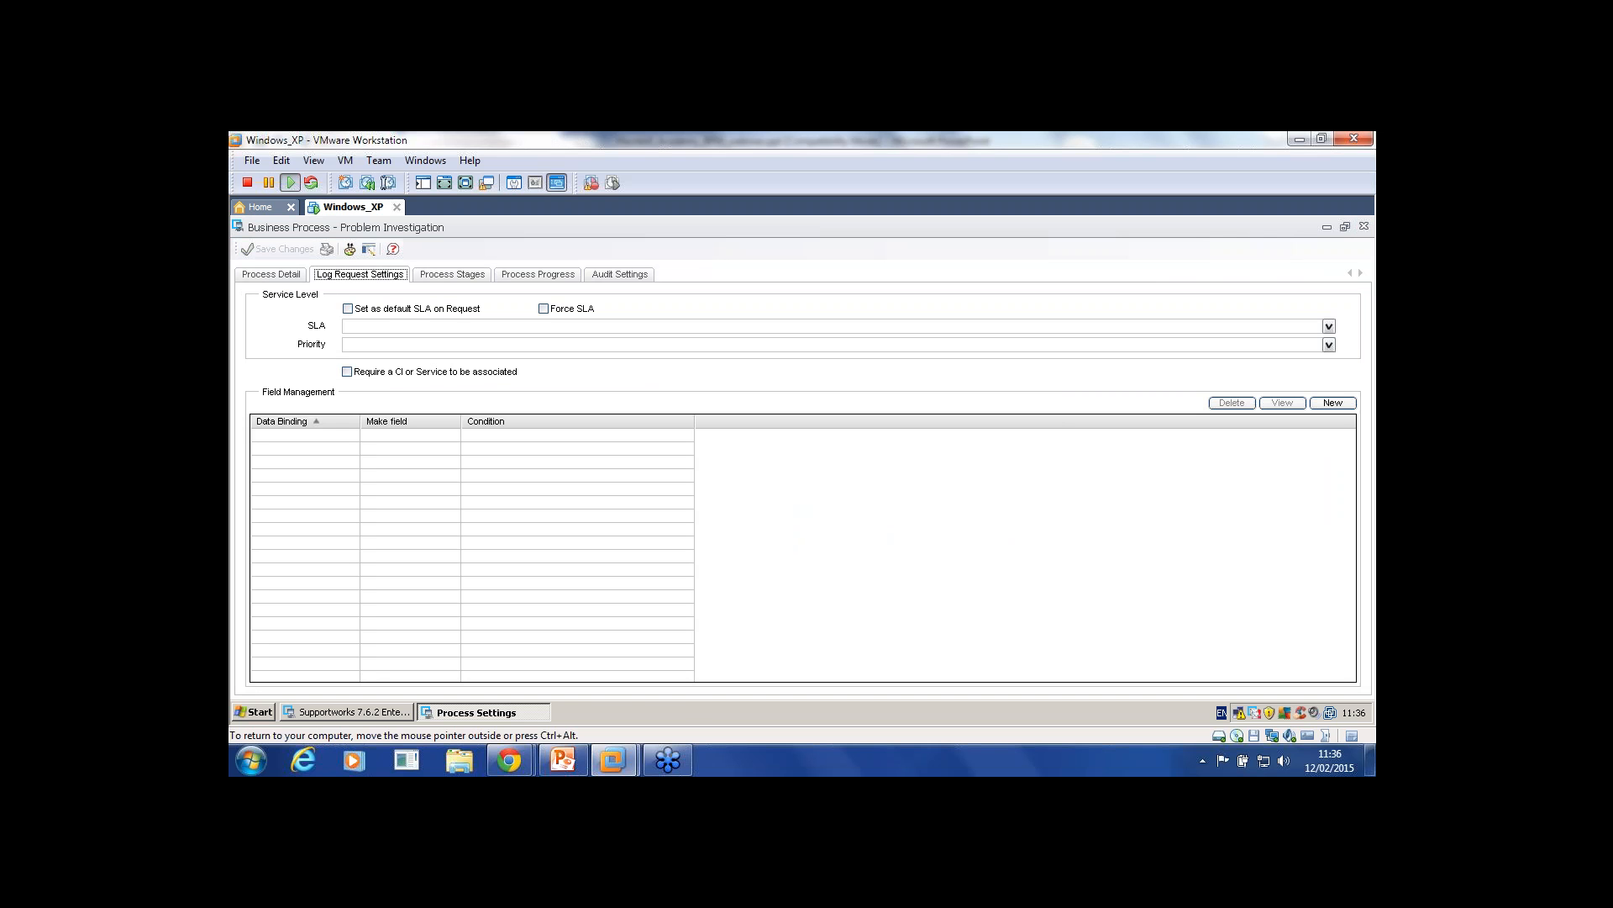
click(976, 533)
click(452, 275)
Step: In Problem Investigation's Request Details Settings, require an associated CI before status changes
double_click(347, 330)
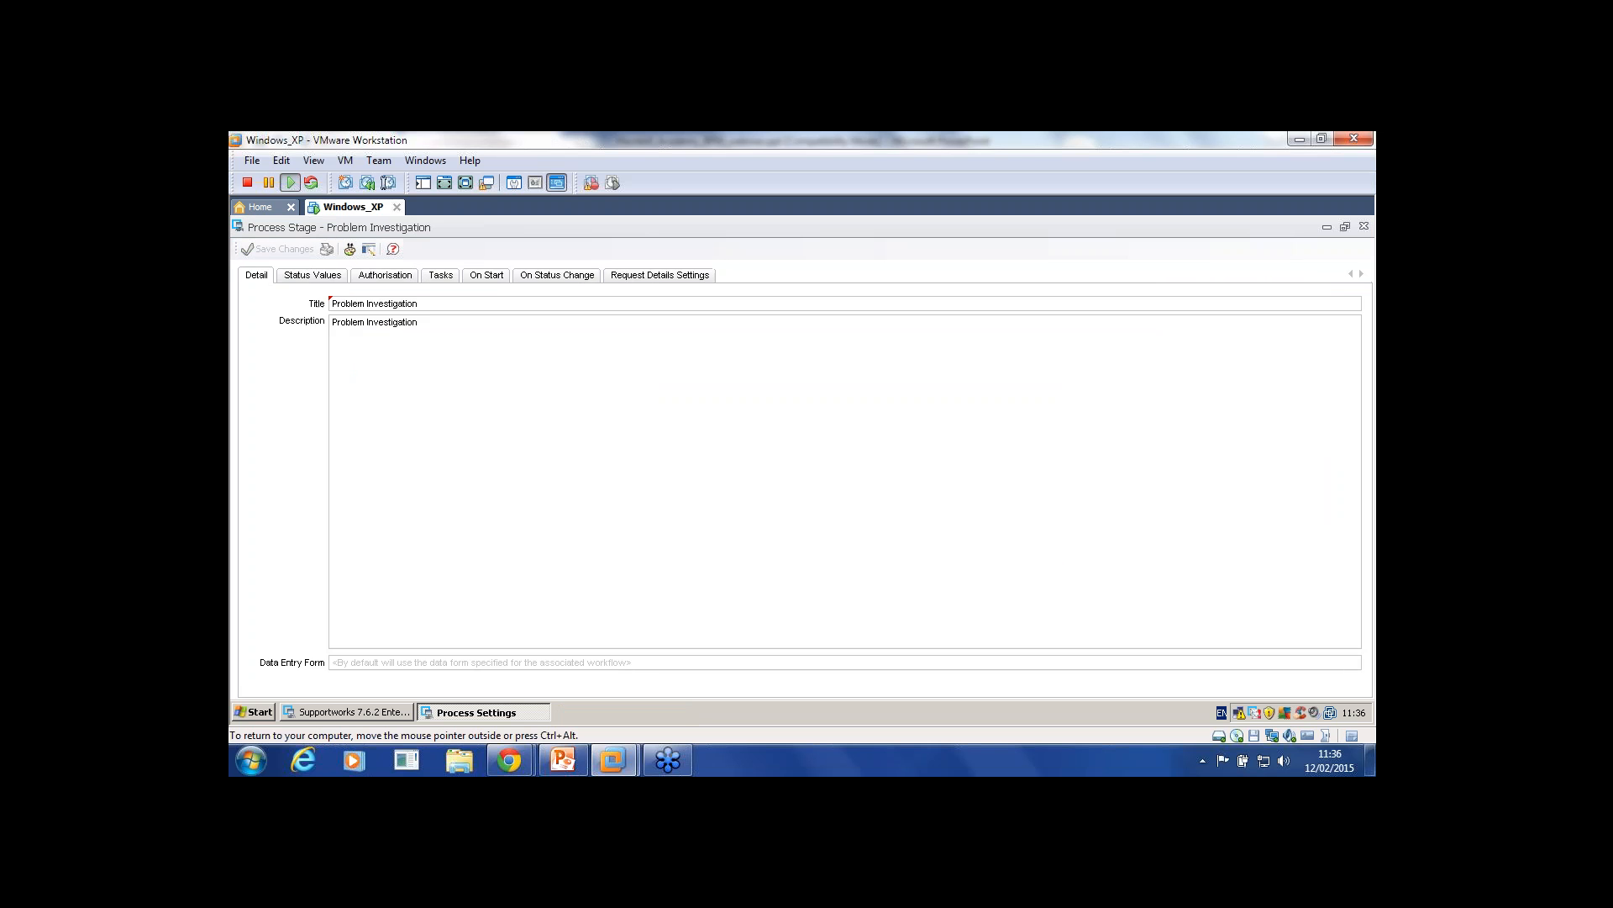
click(660, 275)
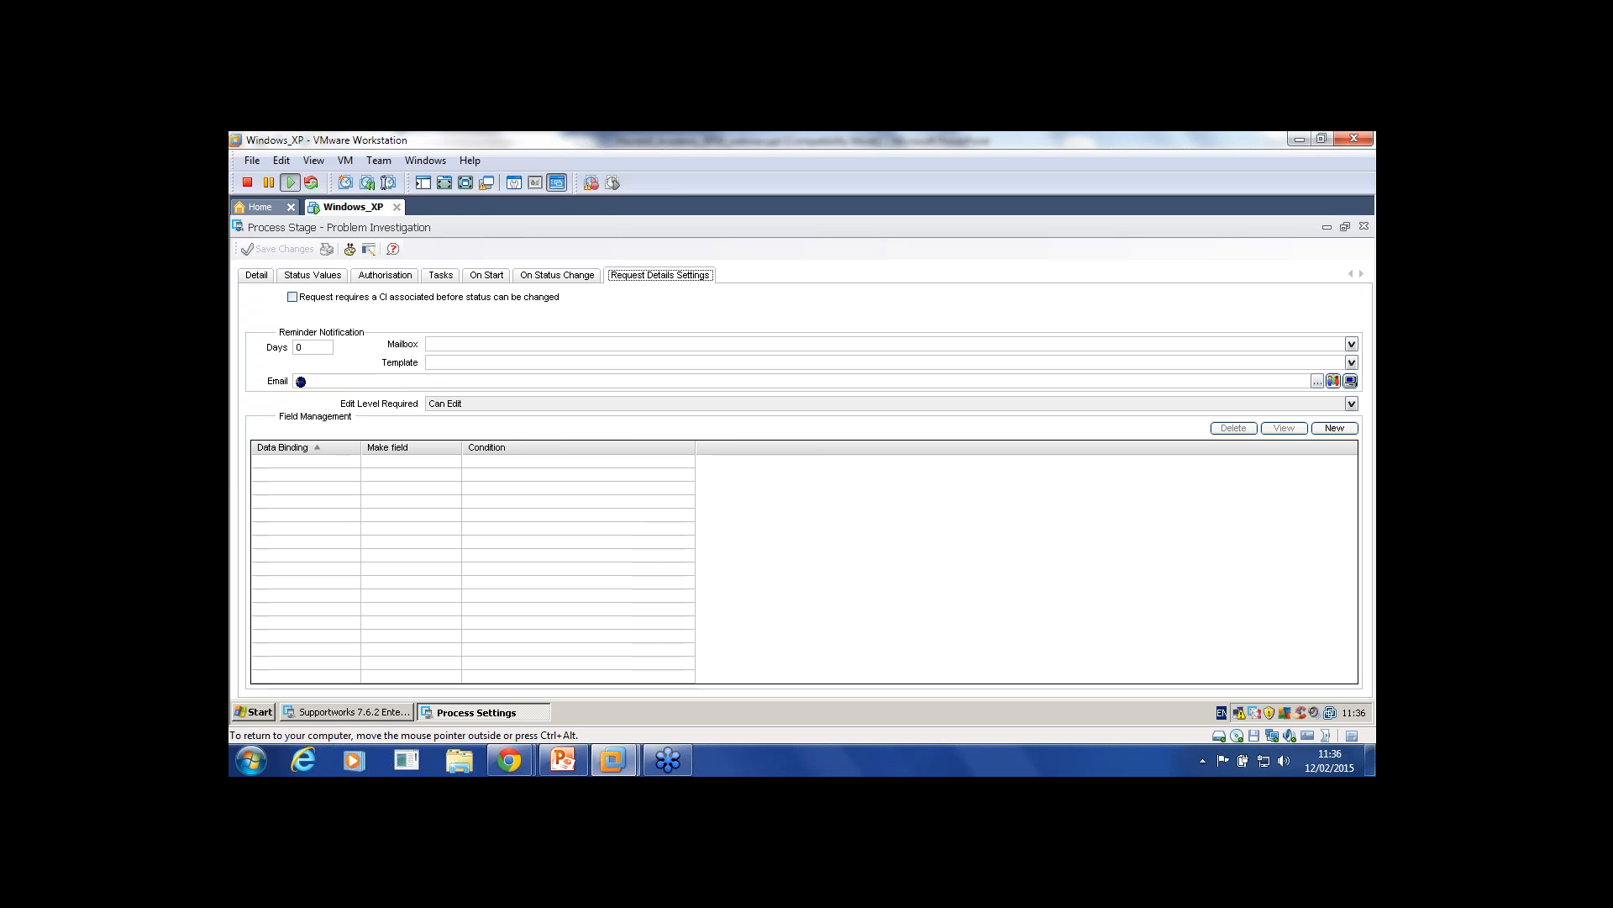
click(292, 297)
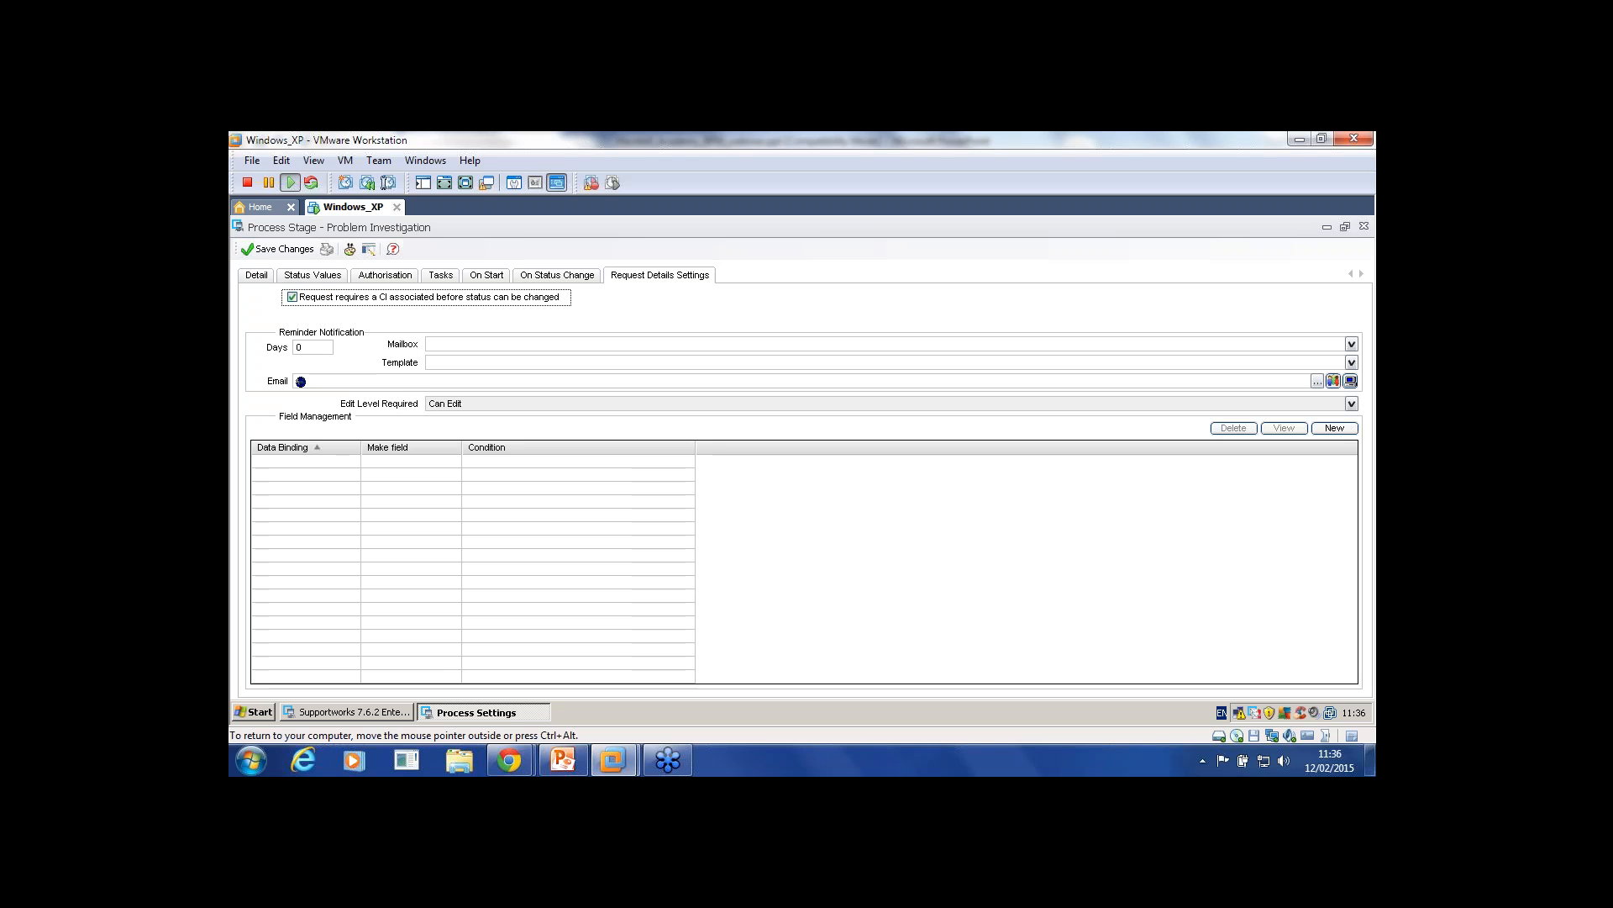
Step: Set the stage reminder to 3 days with _helpdesk as the mailbox
key(Tab)
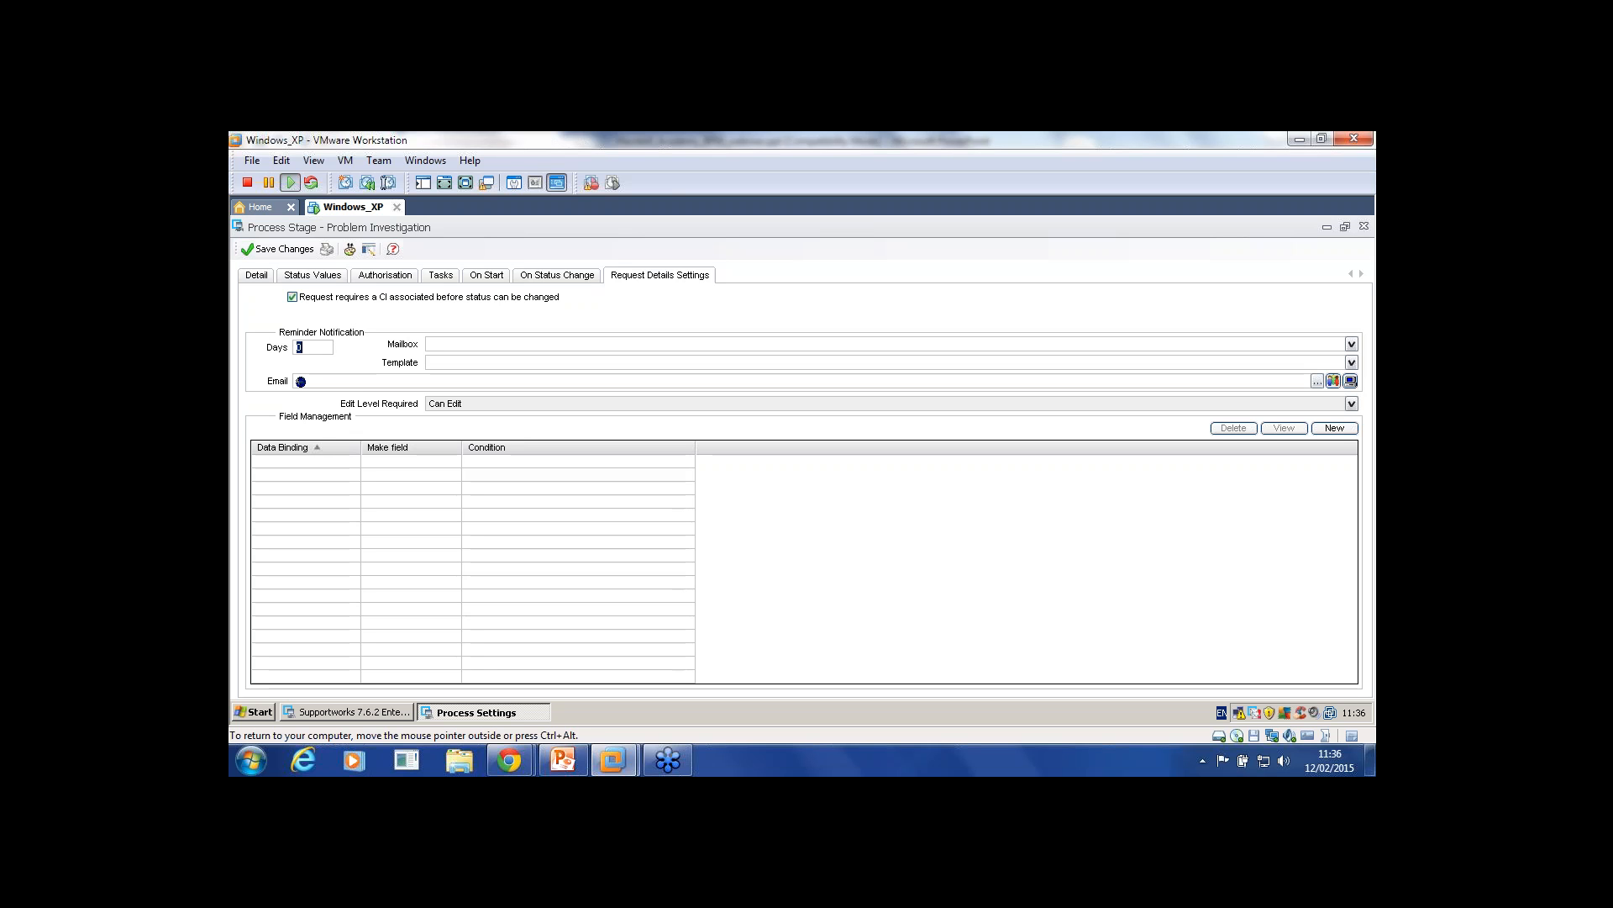
text(3)
click(1352, 343)
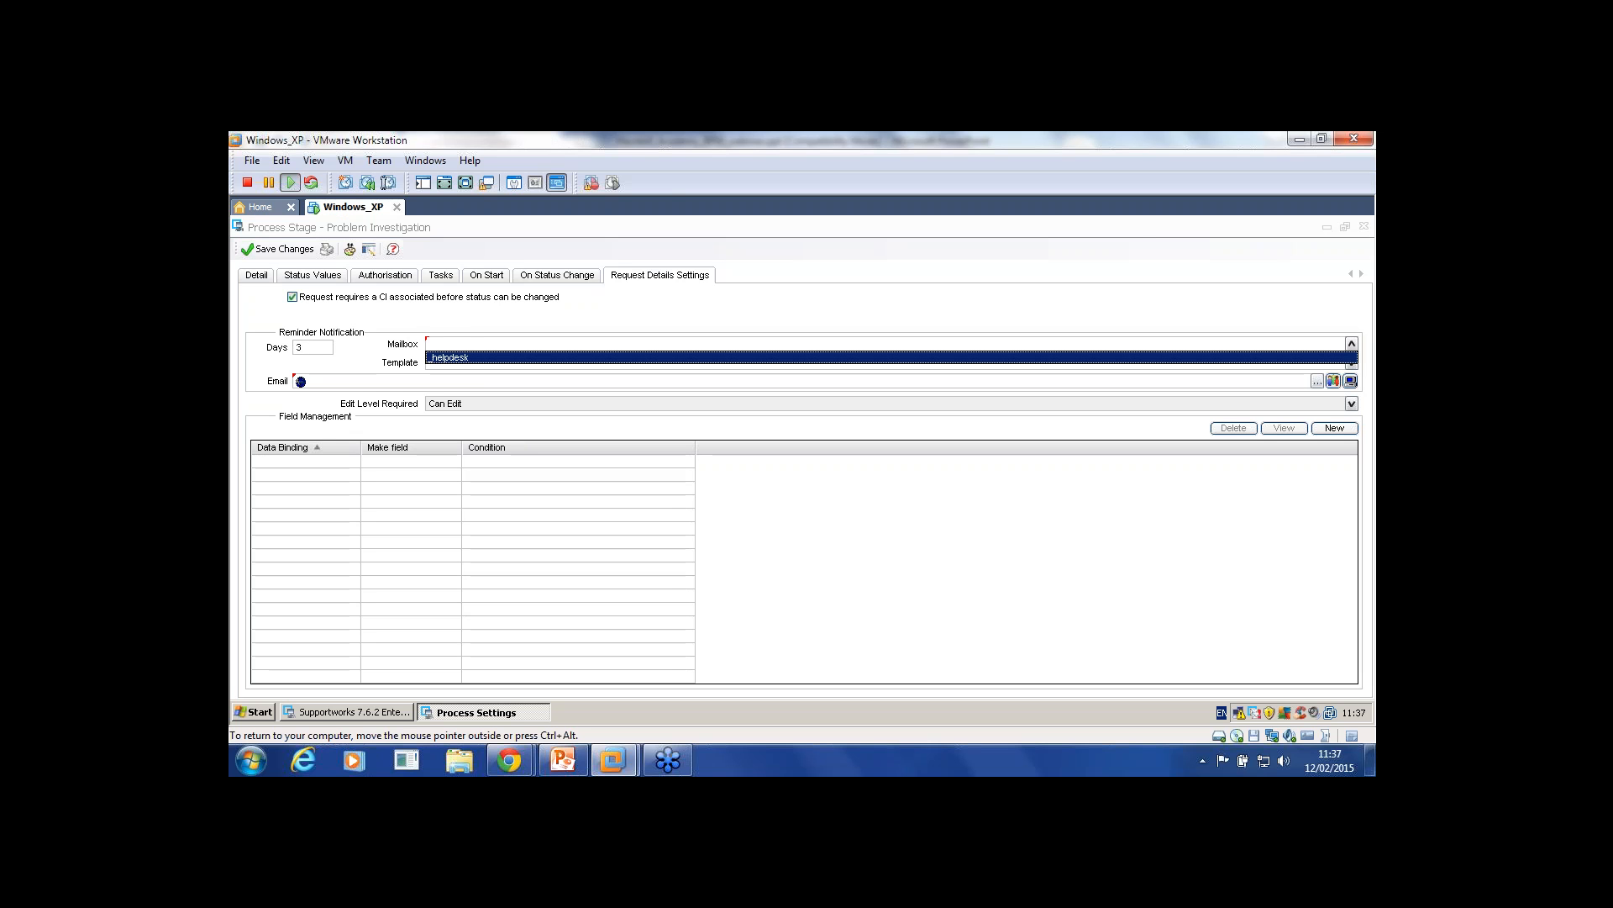
click(1336, 357)
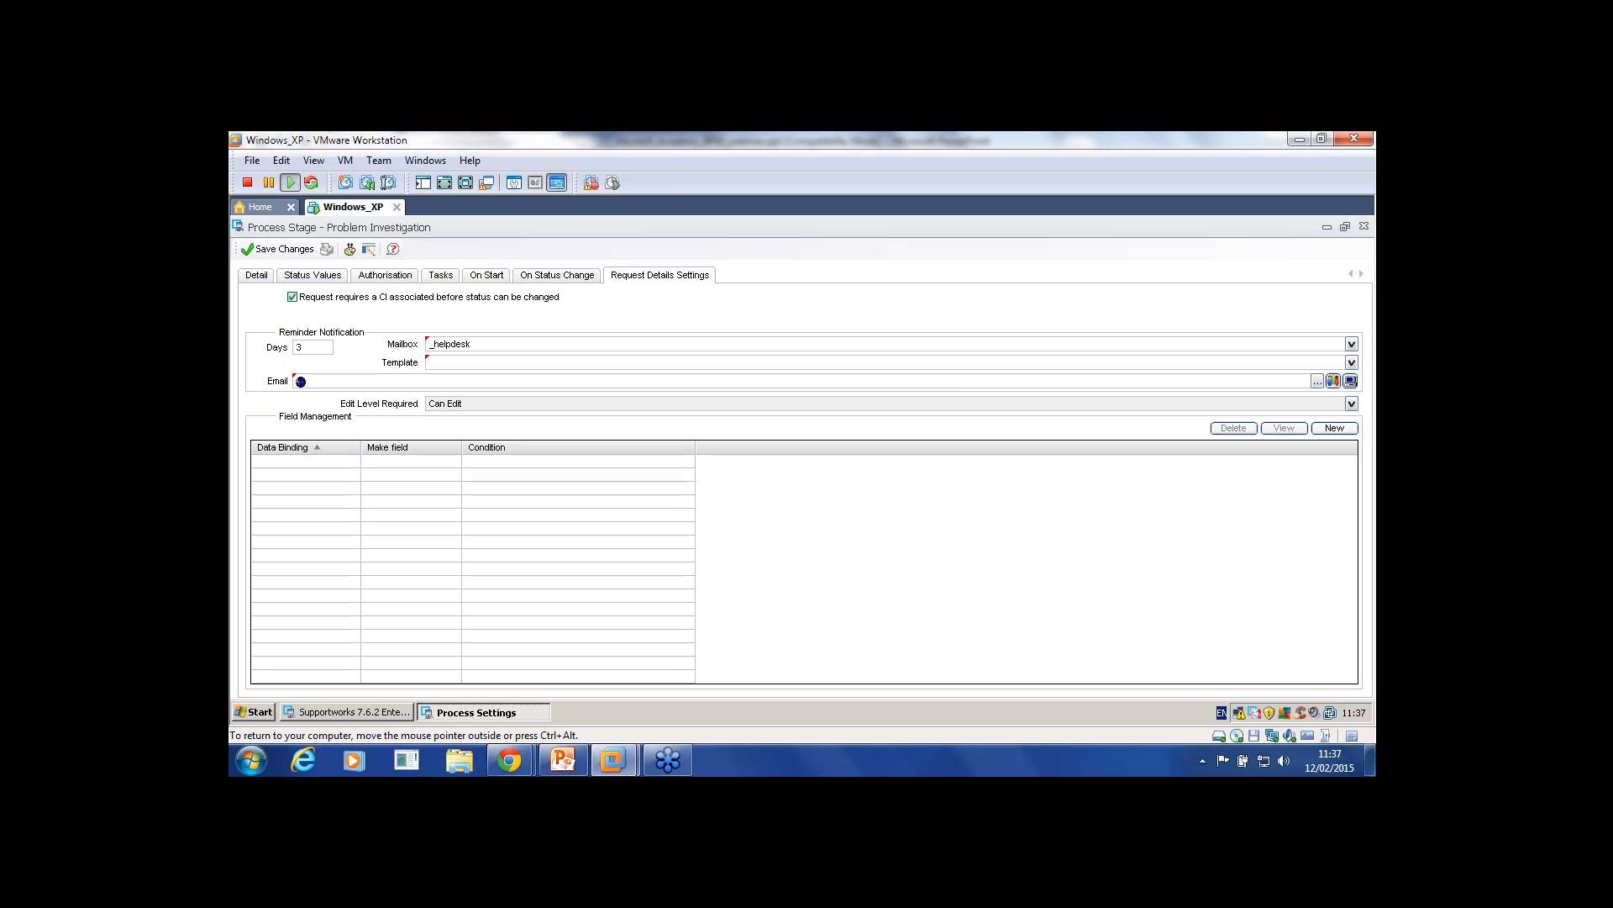
double_click(299, 347)
click(302, 347)
Step: Close the stage form without saving and view the process's Log Request Settings
click(1364, 226)
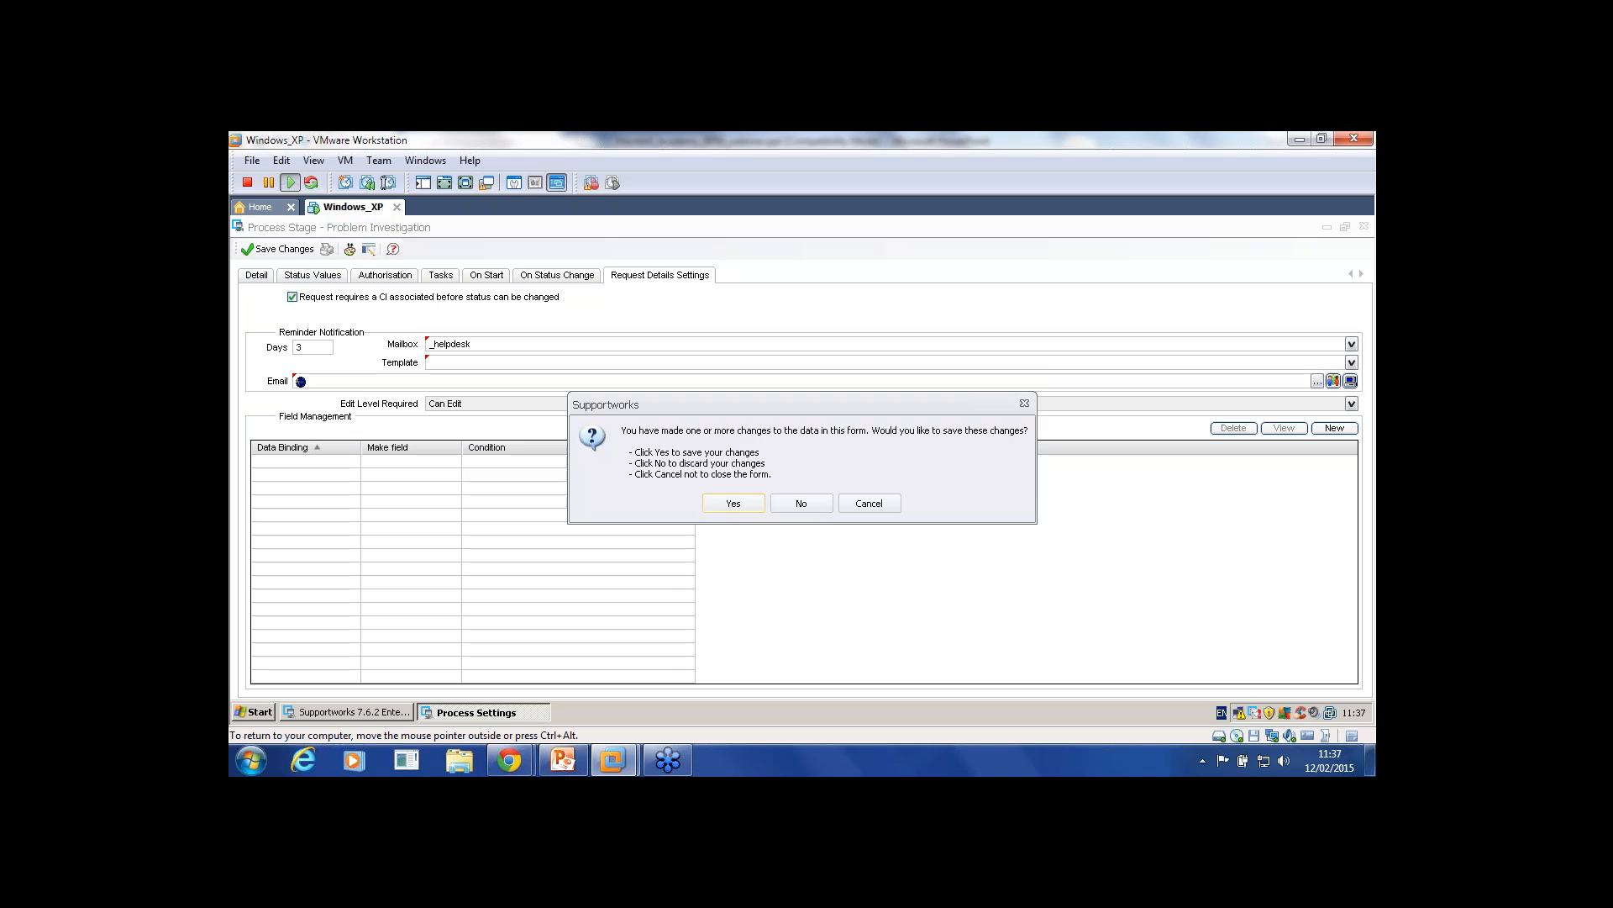
click(800, 502)
click(329, 274)
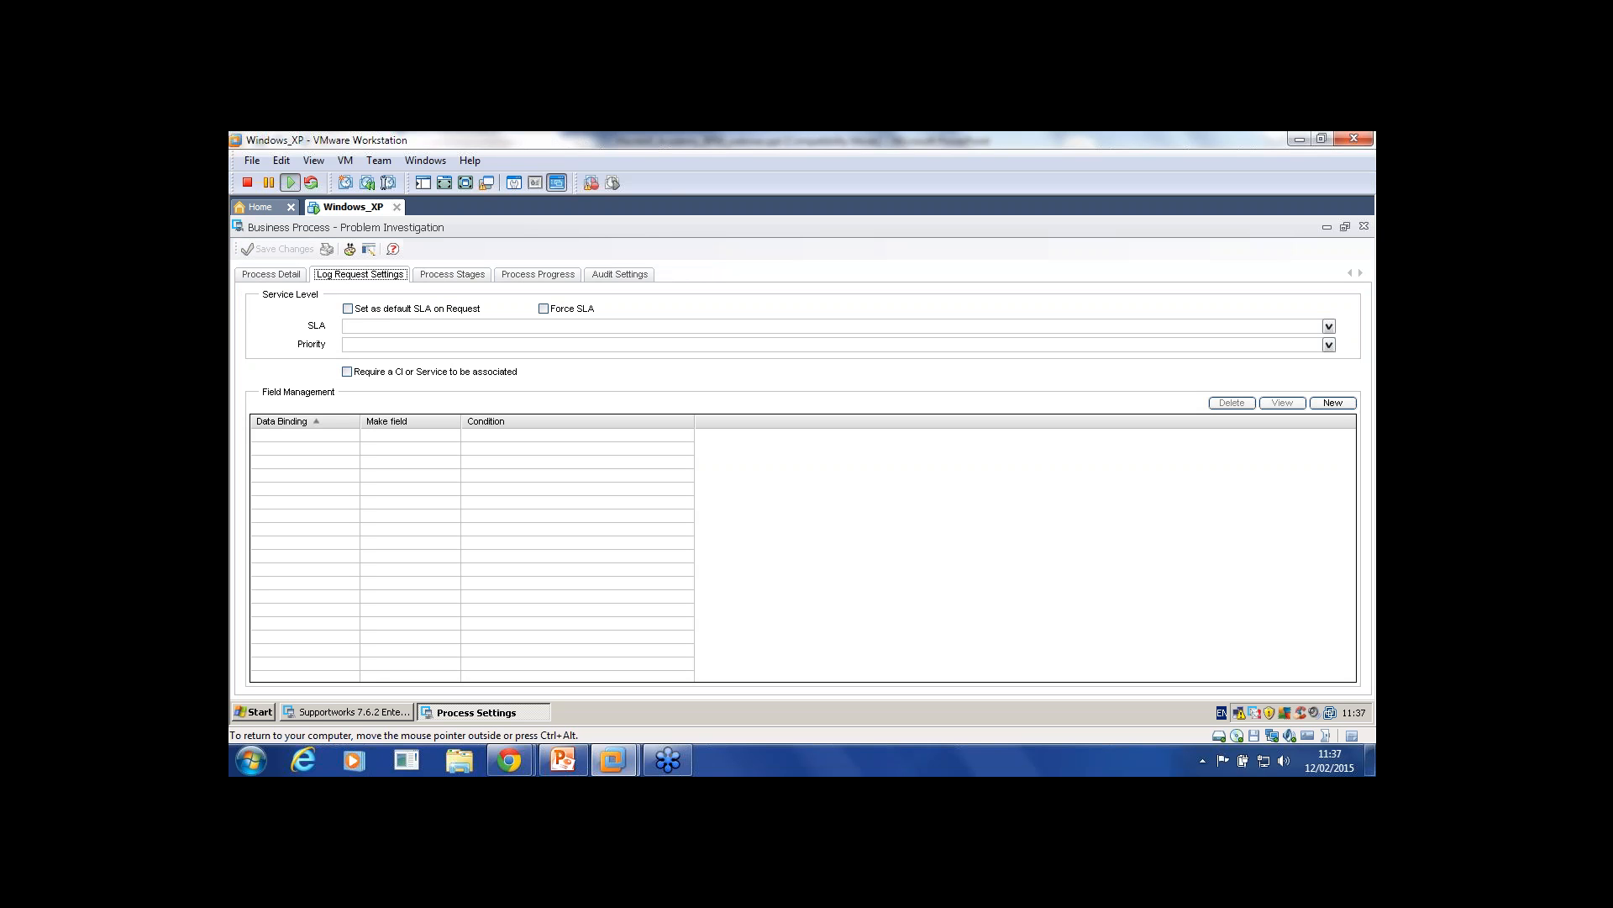
Step: Reopen the Problem Investigation process and stage, and start a new Field Management record in Request Details Settings
click(1364, 226)
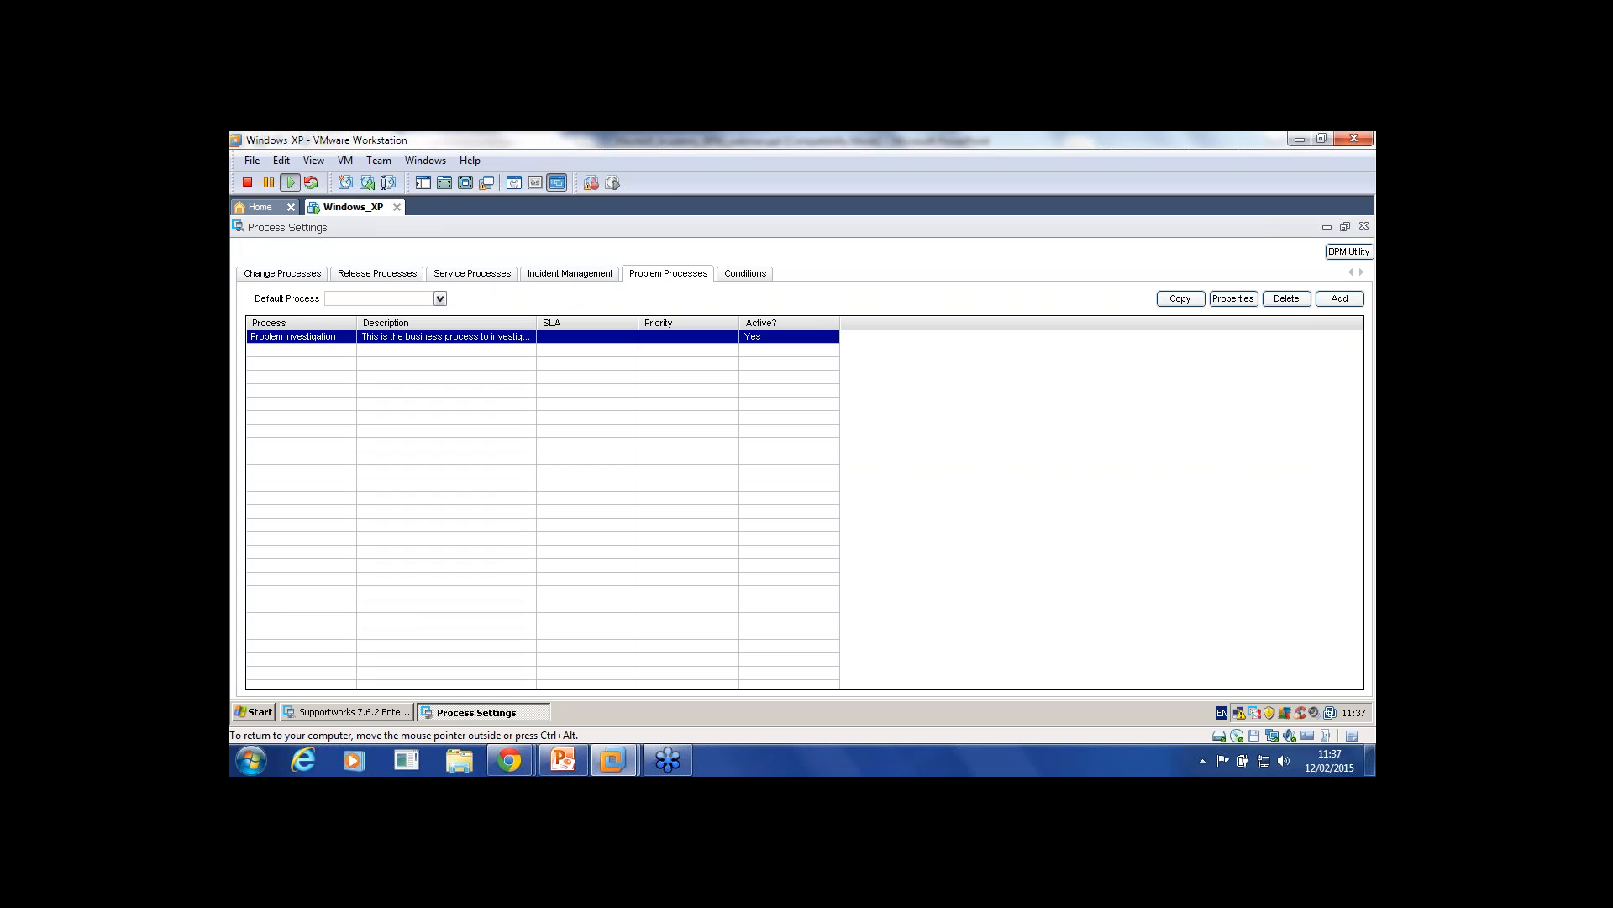
double_click(293, 337)
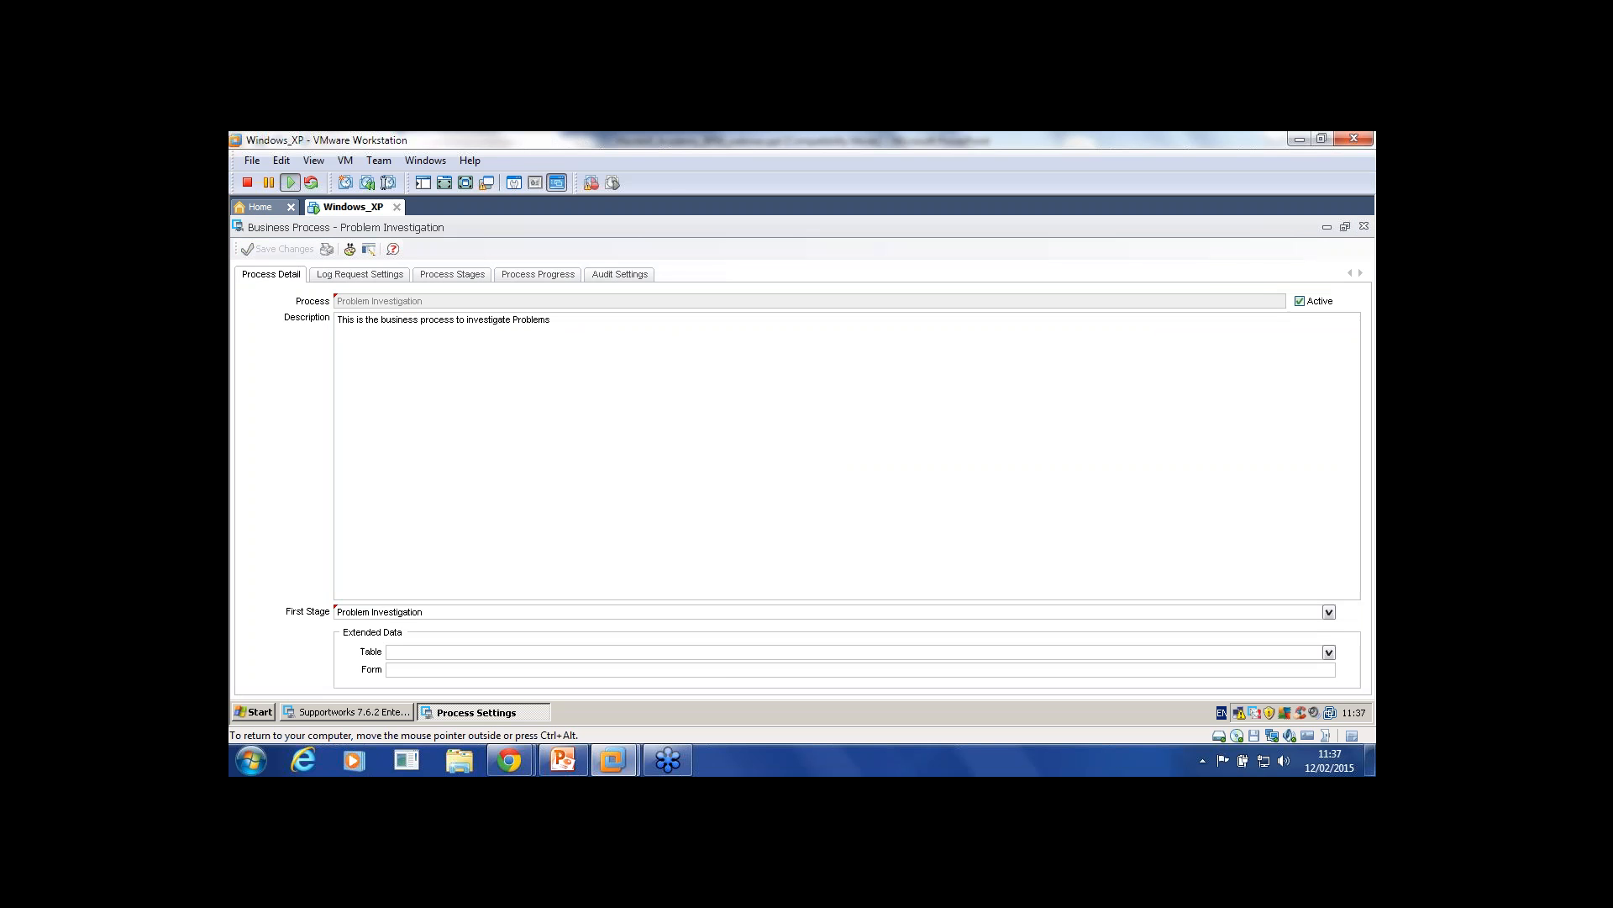
click(452, 275)
double_click(361, 330)
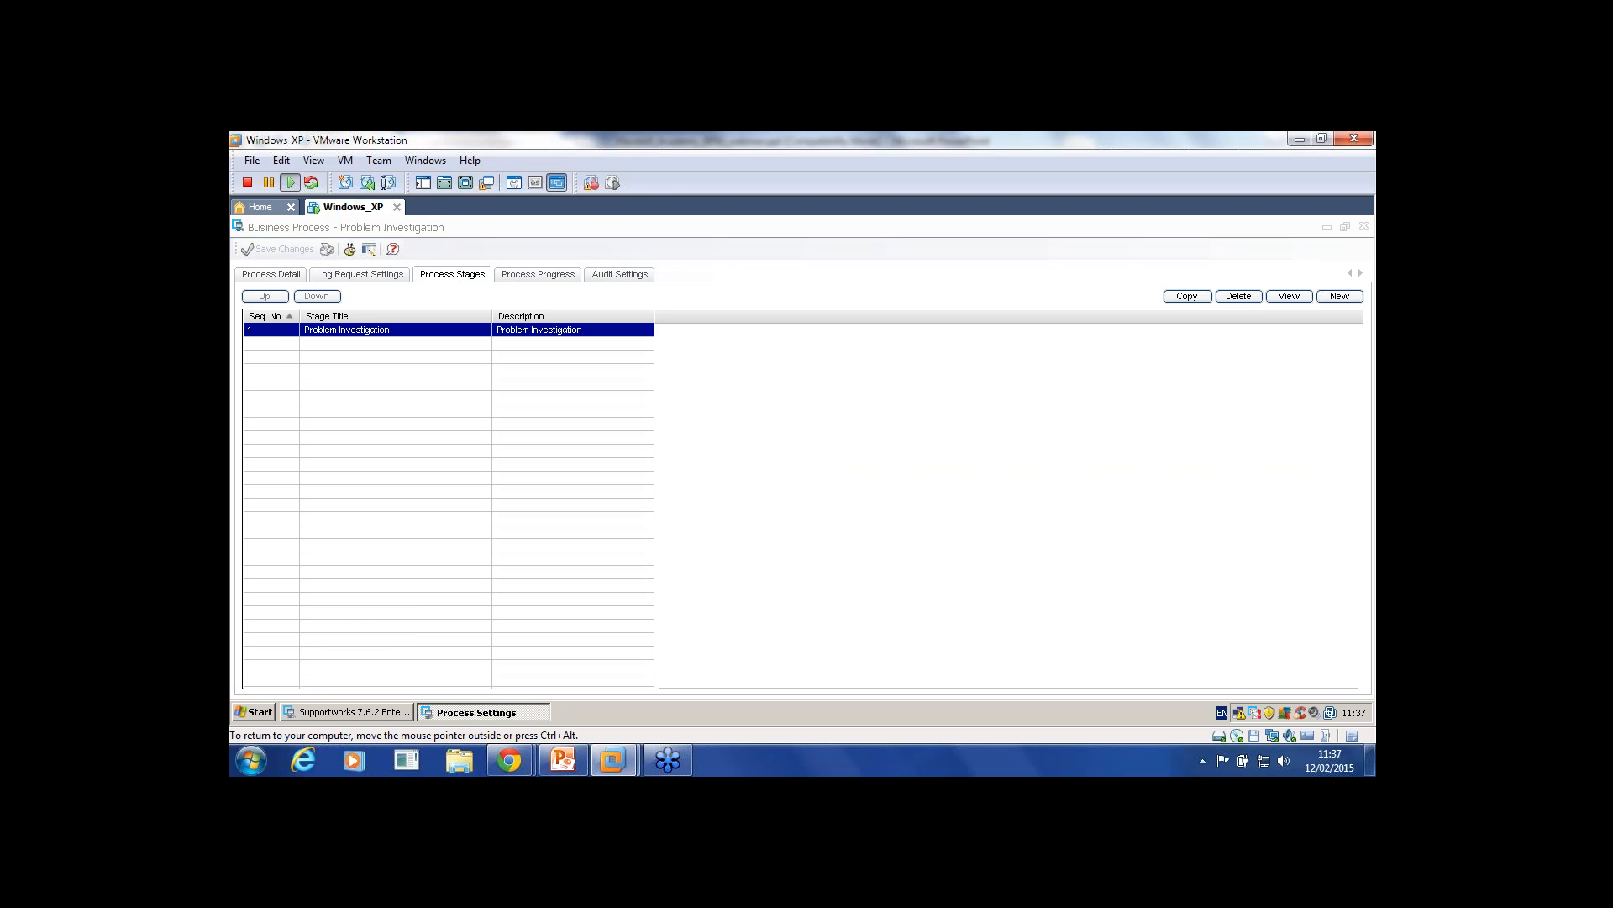
click(659, 275)
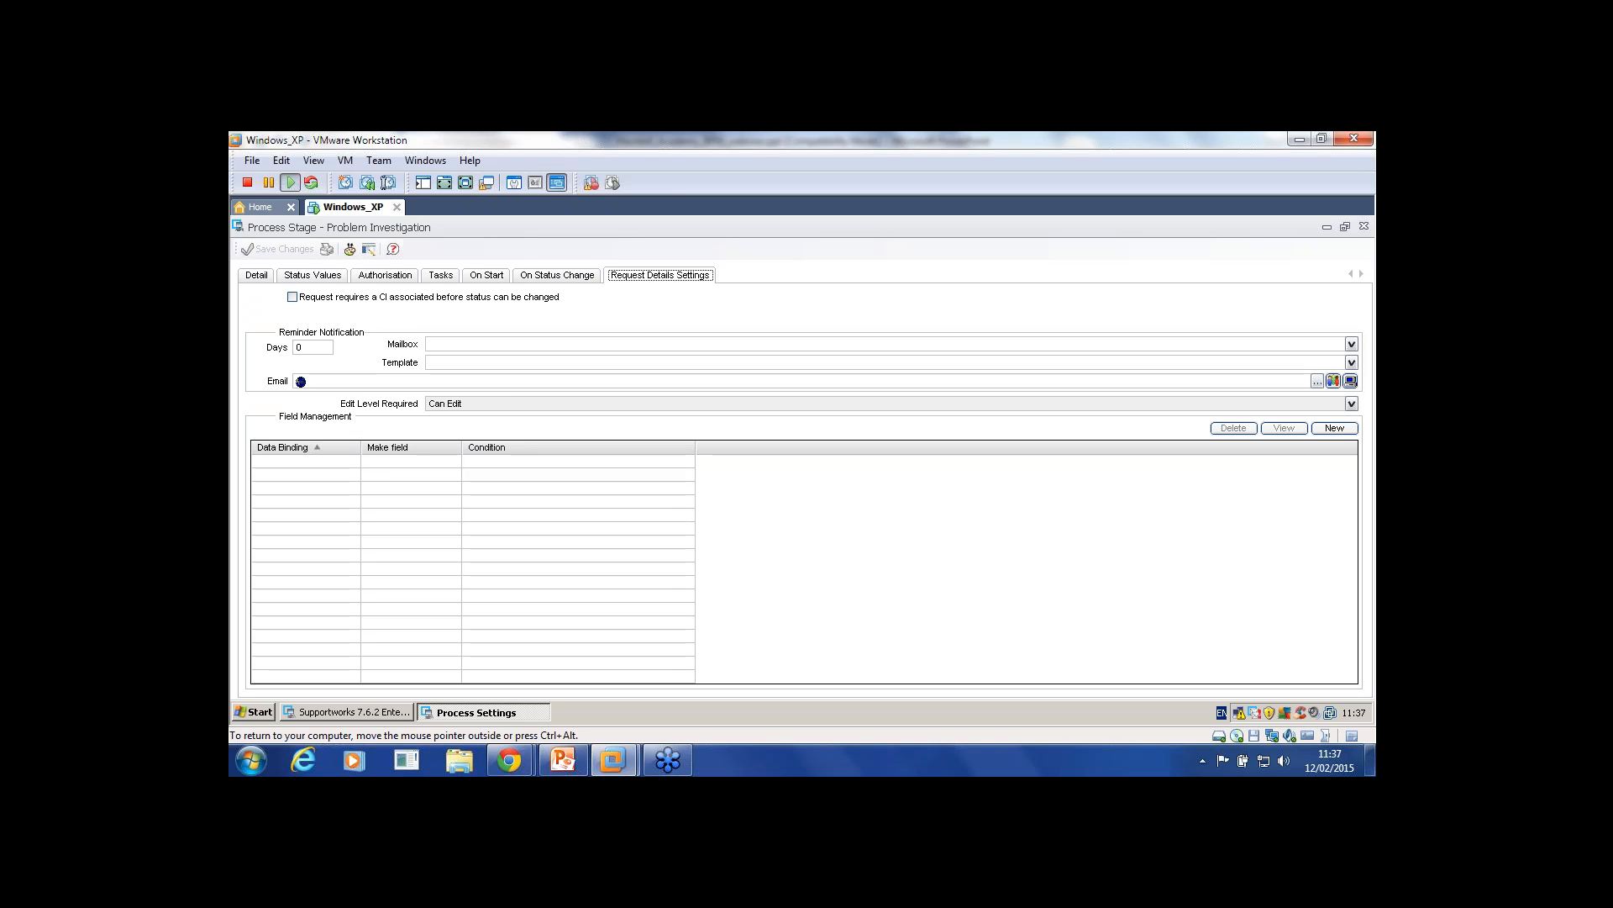
click(1334, 428)
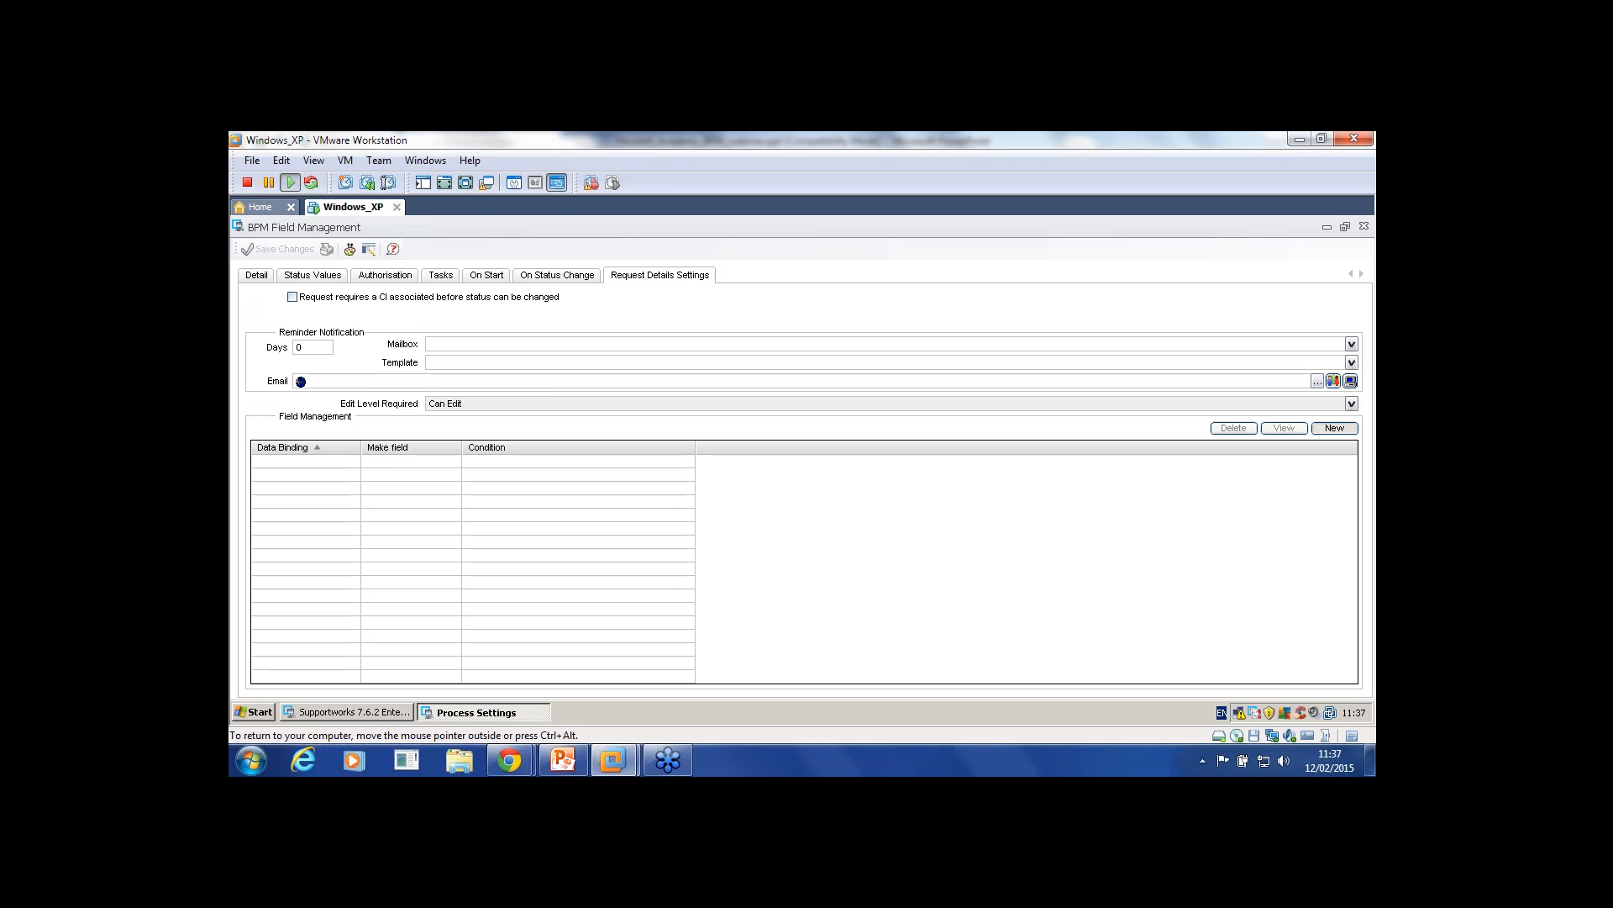
Step: Add a field management rule making opencall.contact Mandatory with condition 1, then close the stage form
click(1362, 310)
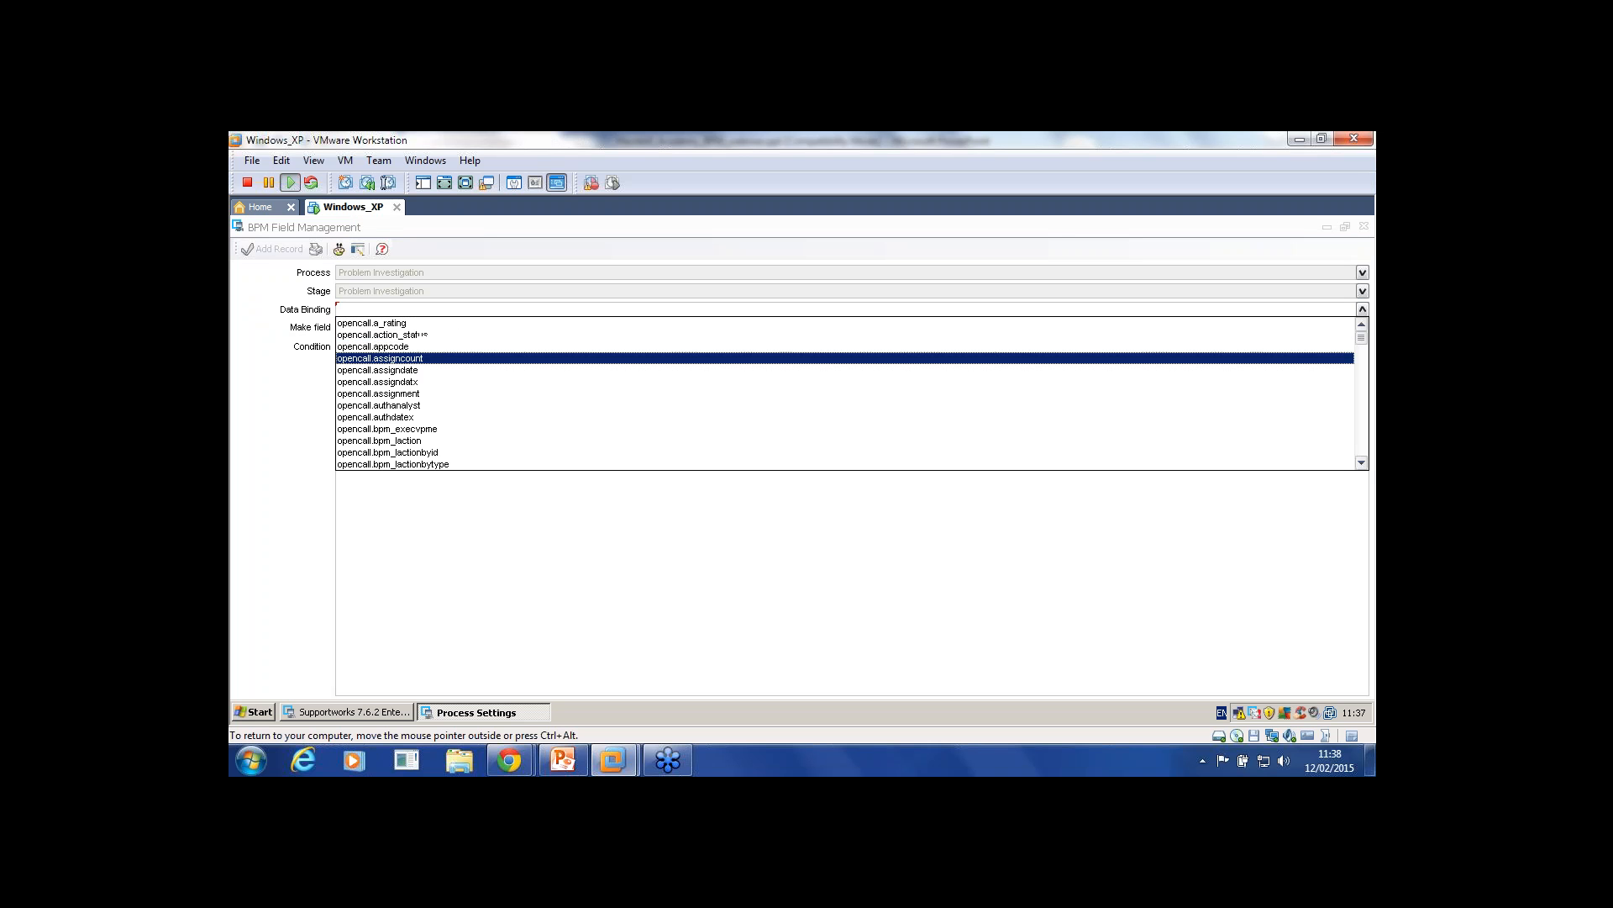
scroll(845, 405, down, 1)
scroll(845, 393, down, 6)
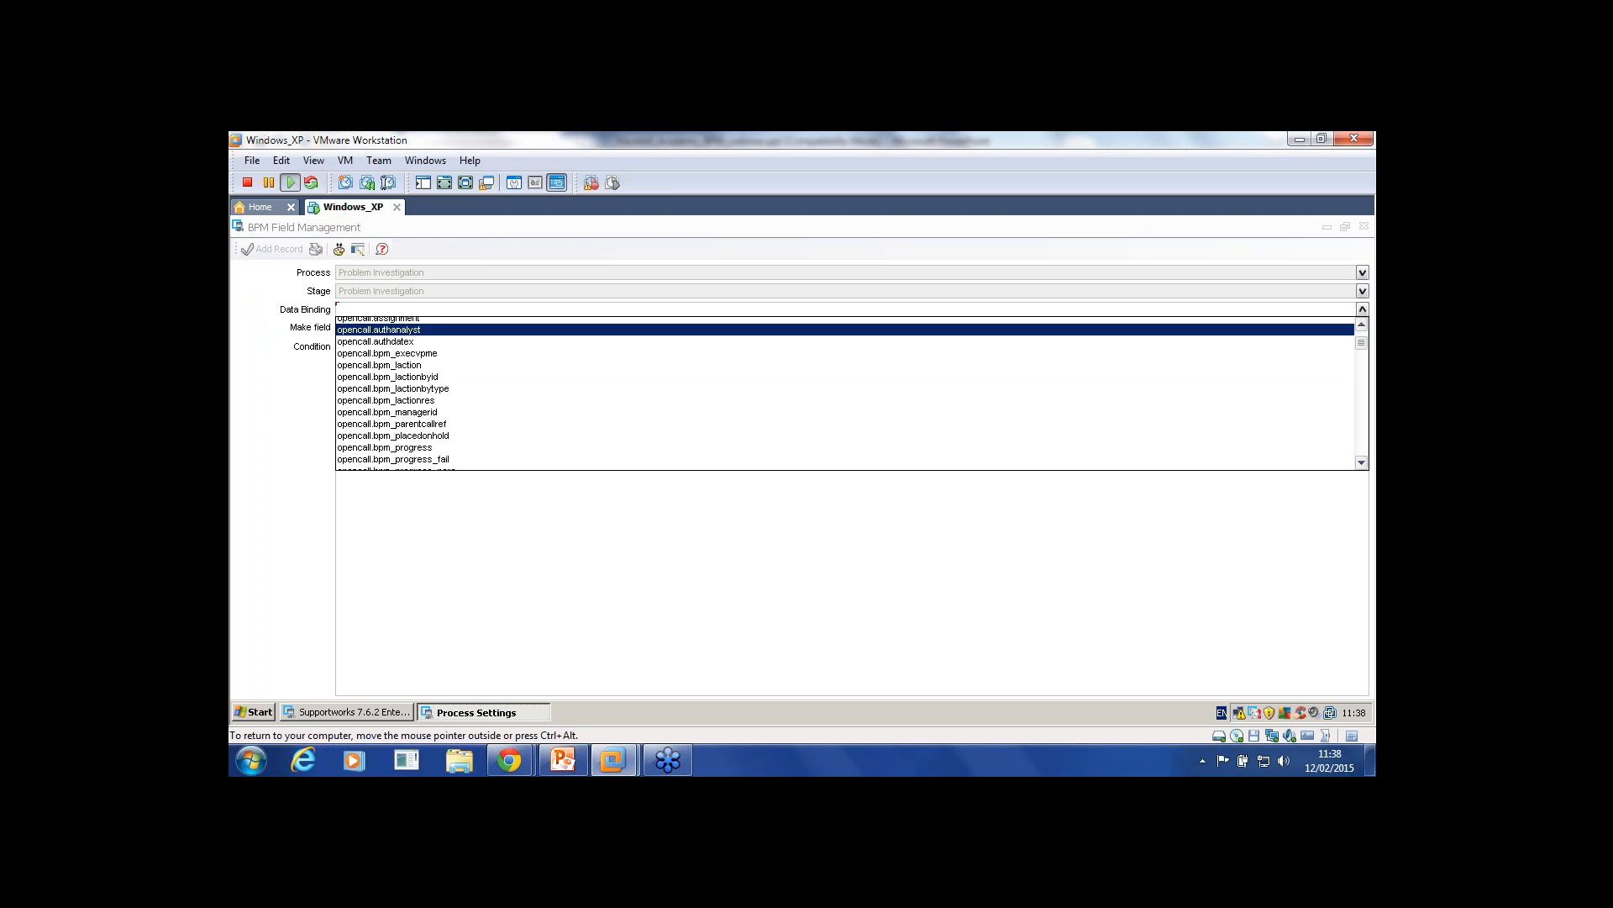
scroll(845, 393, down, 6)
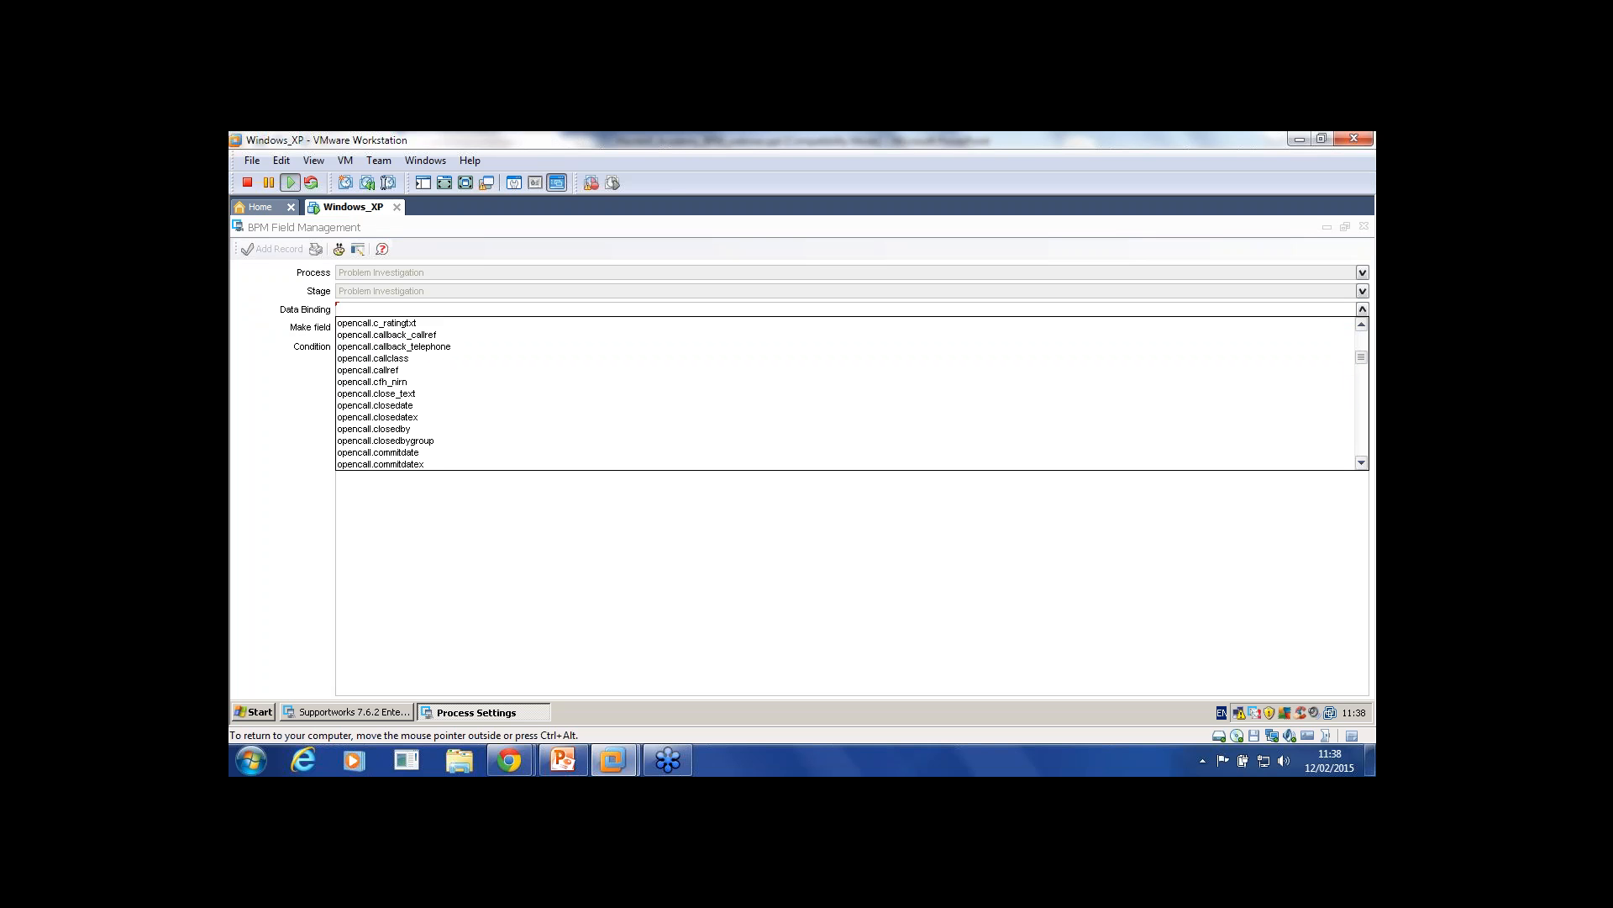
scroll(845, 393, down, 3)
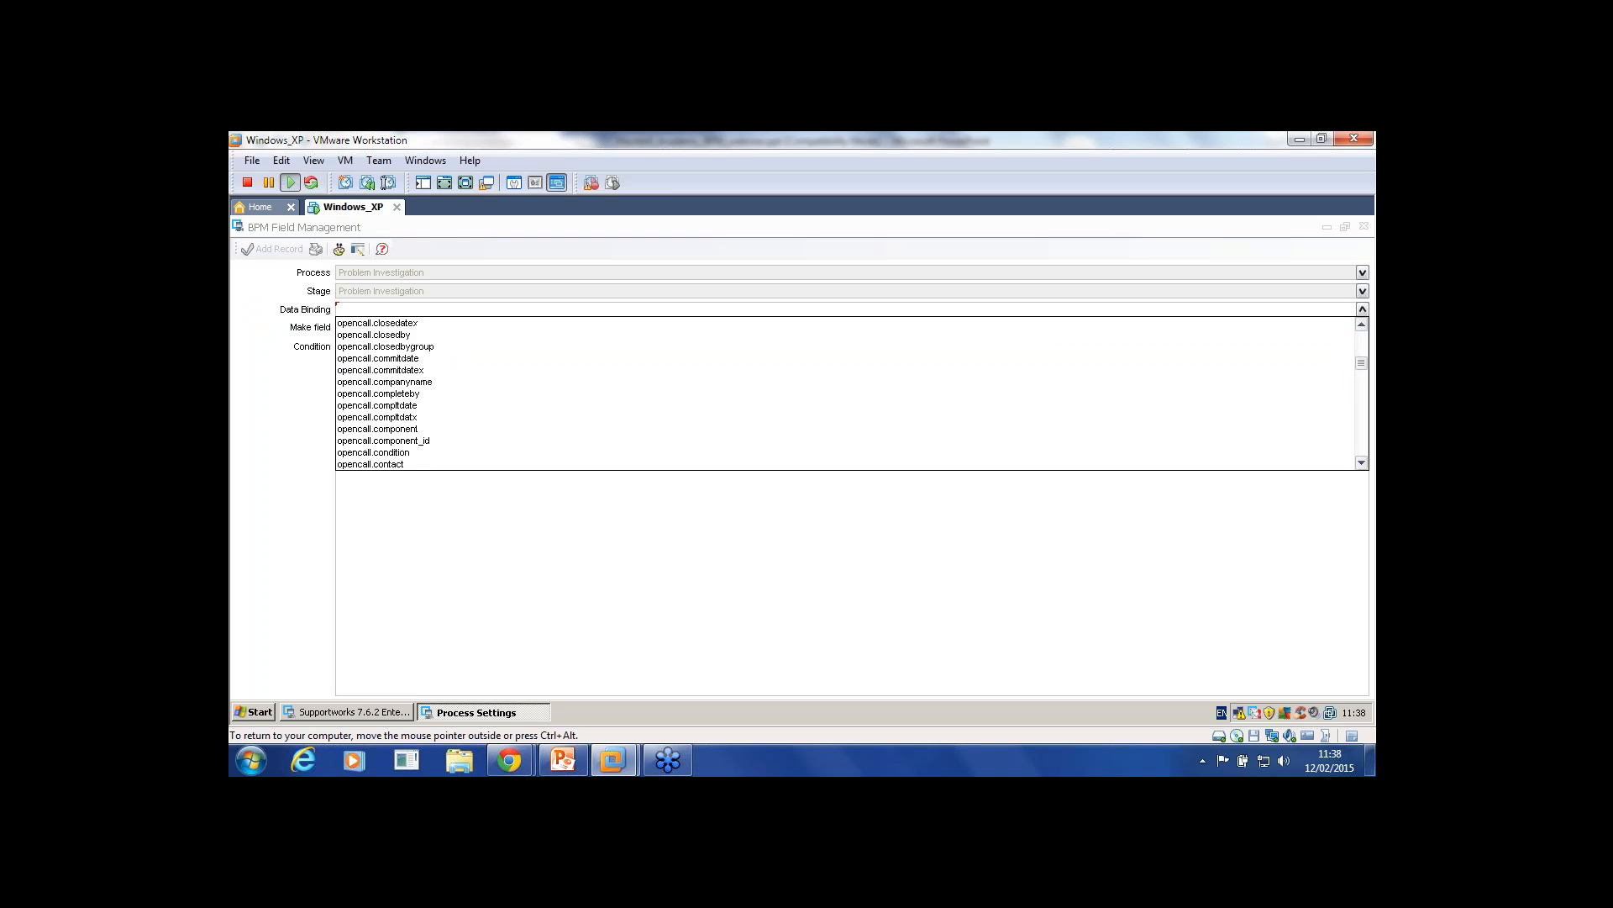
scroll(845, 393, down, 2)
click(845, 380)
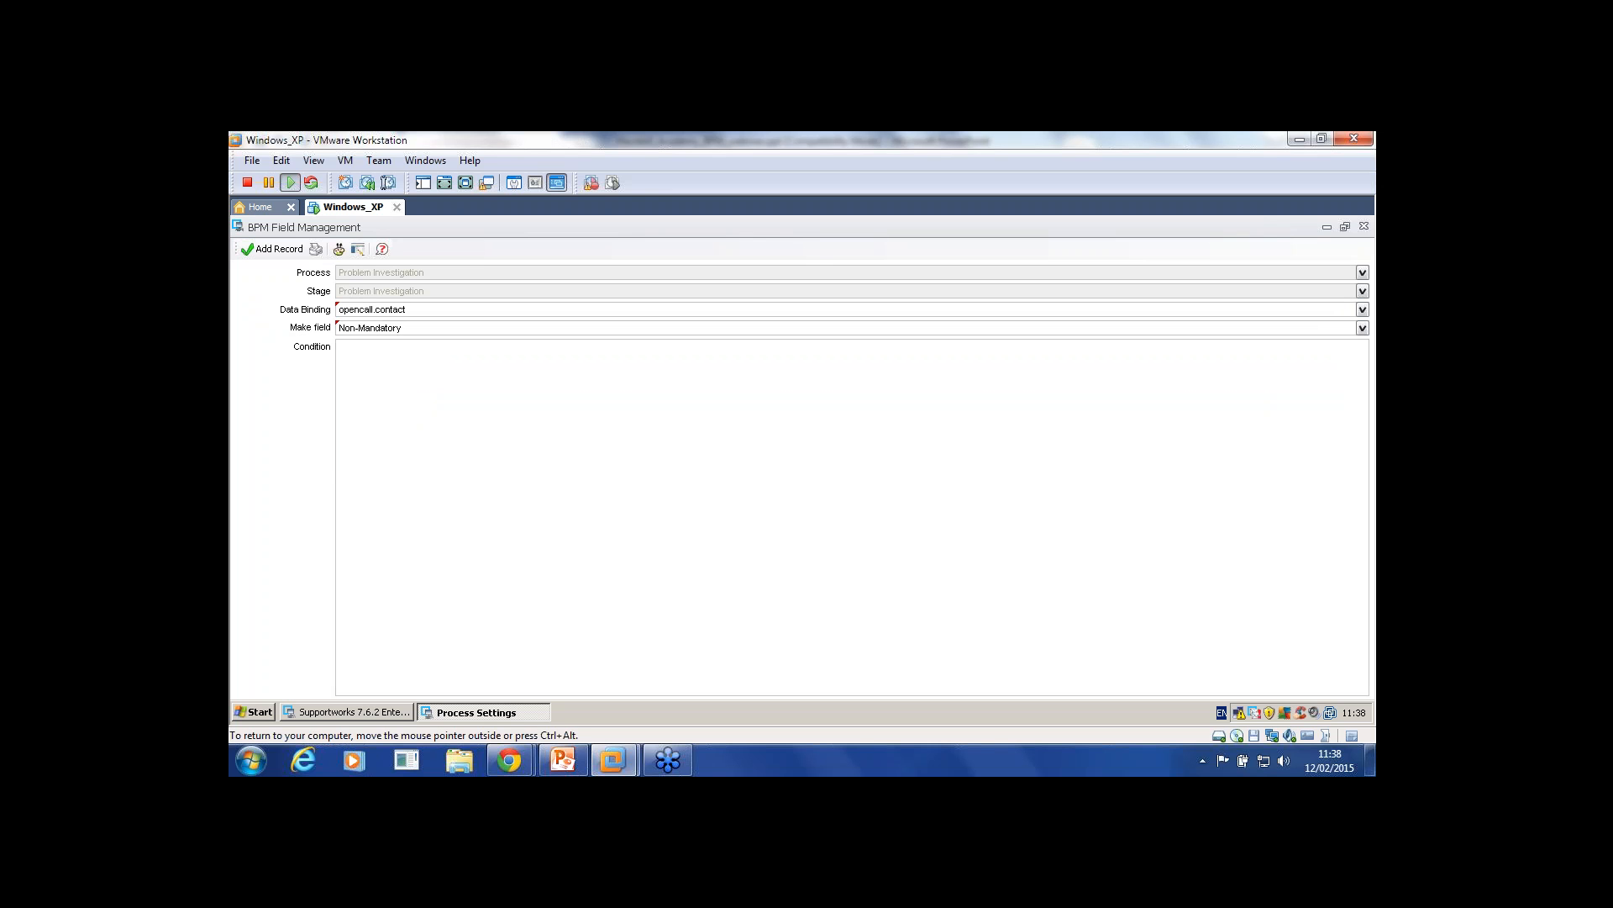
click(1362, 328)
click(846, 341)
text(1)
click(270, 249)
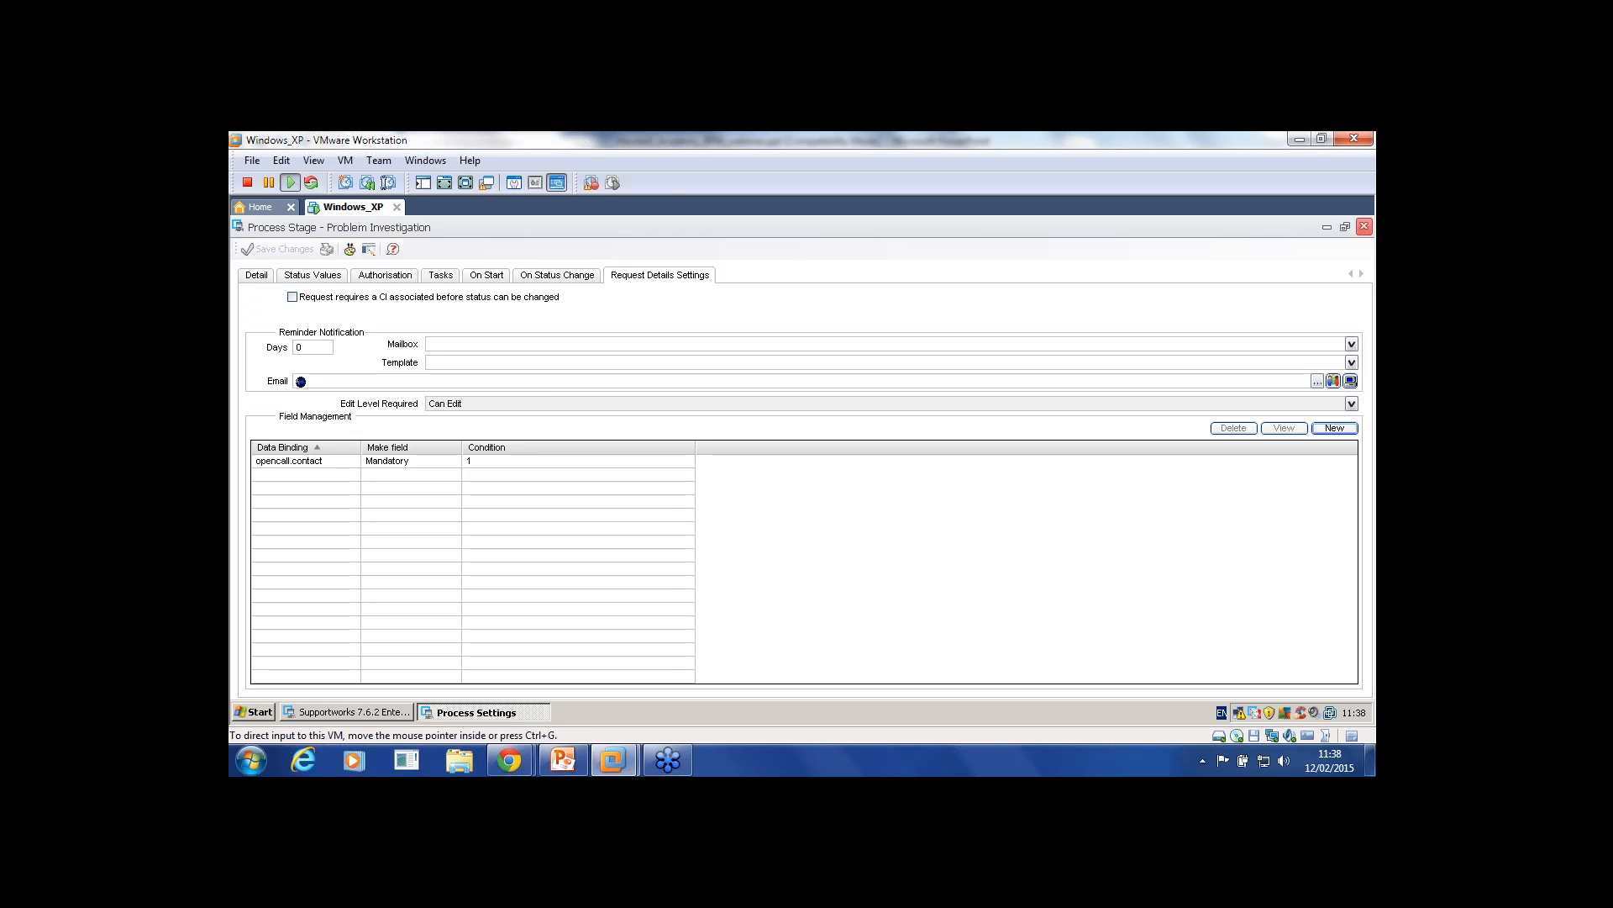
click(1364, 226)
Step: View the process details, close the business process and process settings windows, and return to Service Desk
click(270, 274)
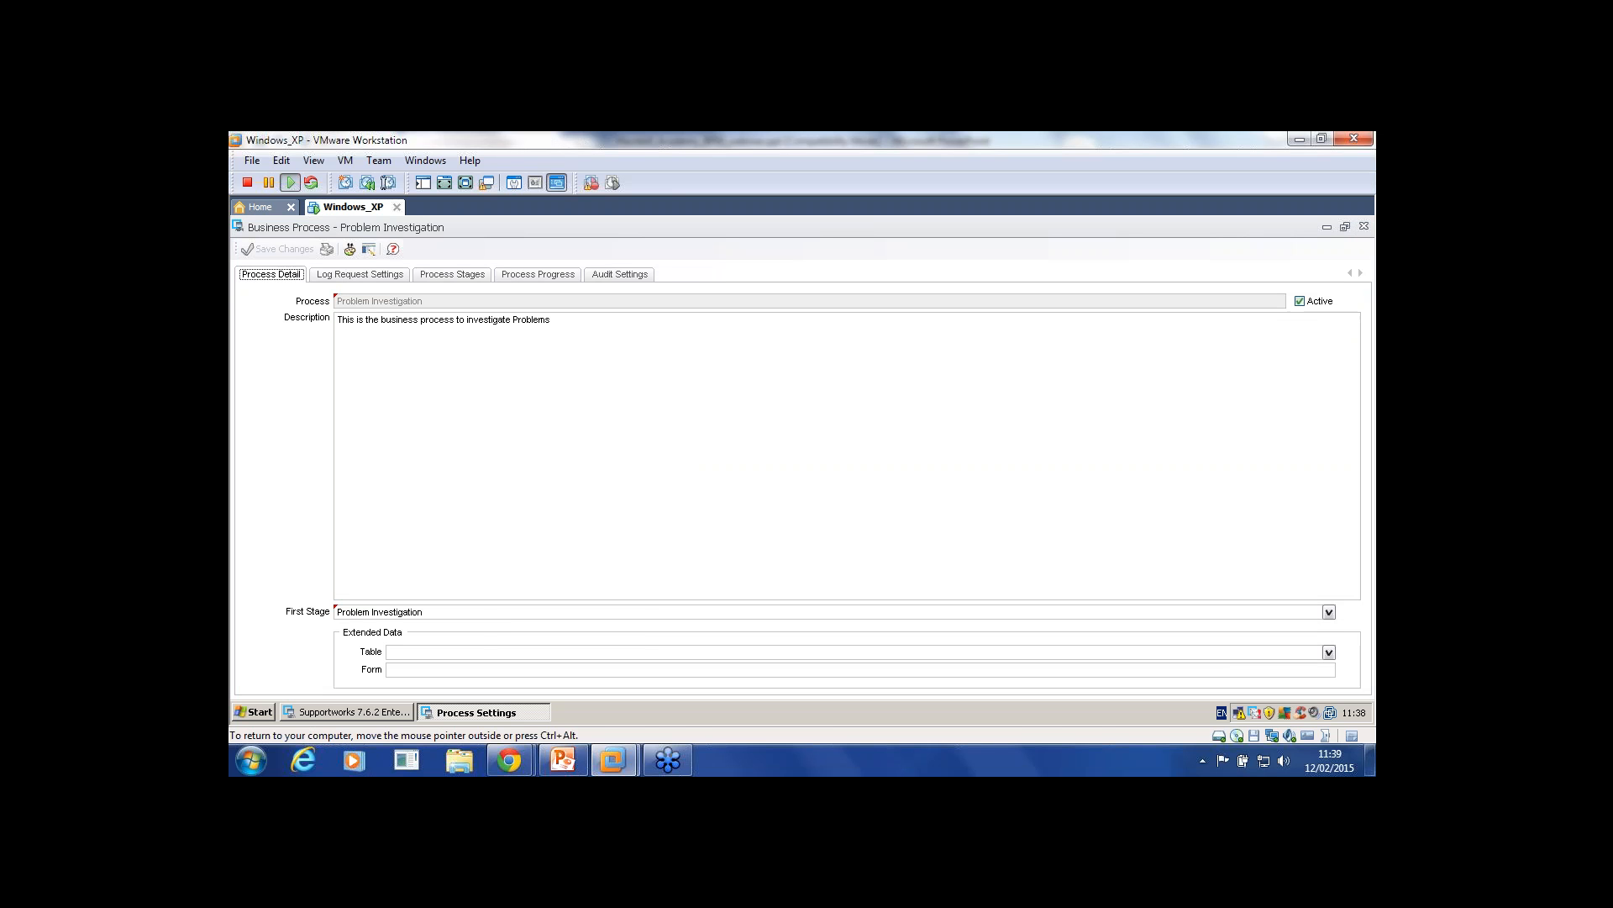
click(1363, 226)
click(1363, 226)
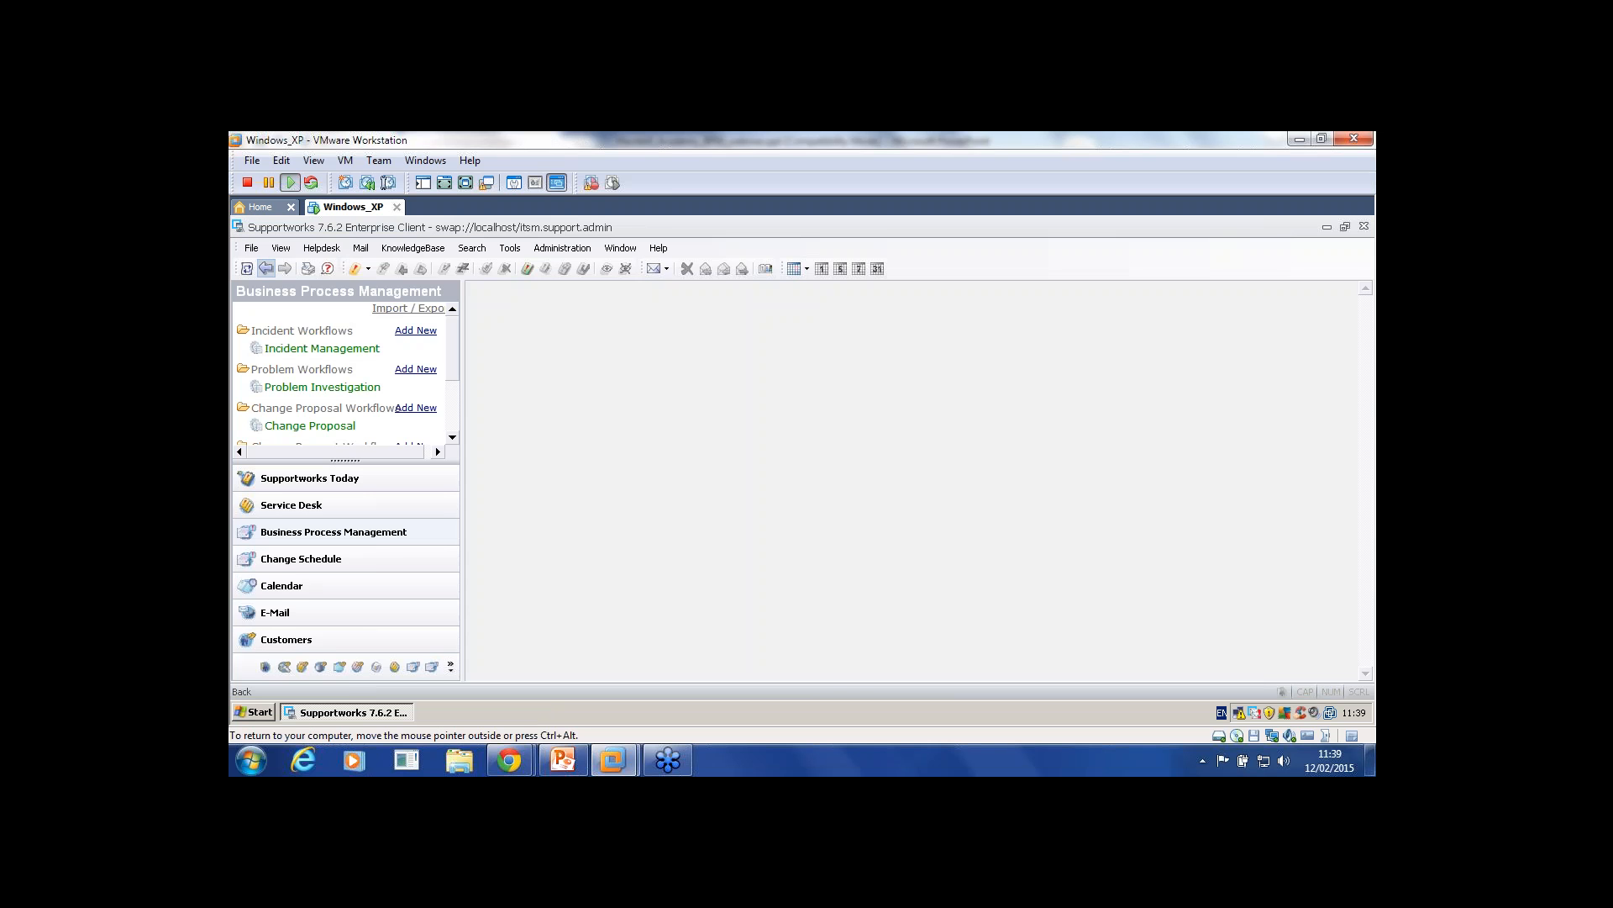
click(291, 504)
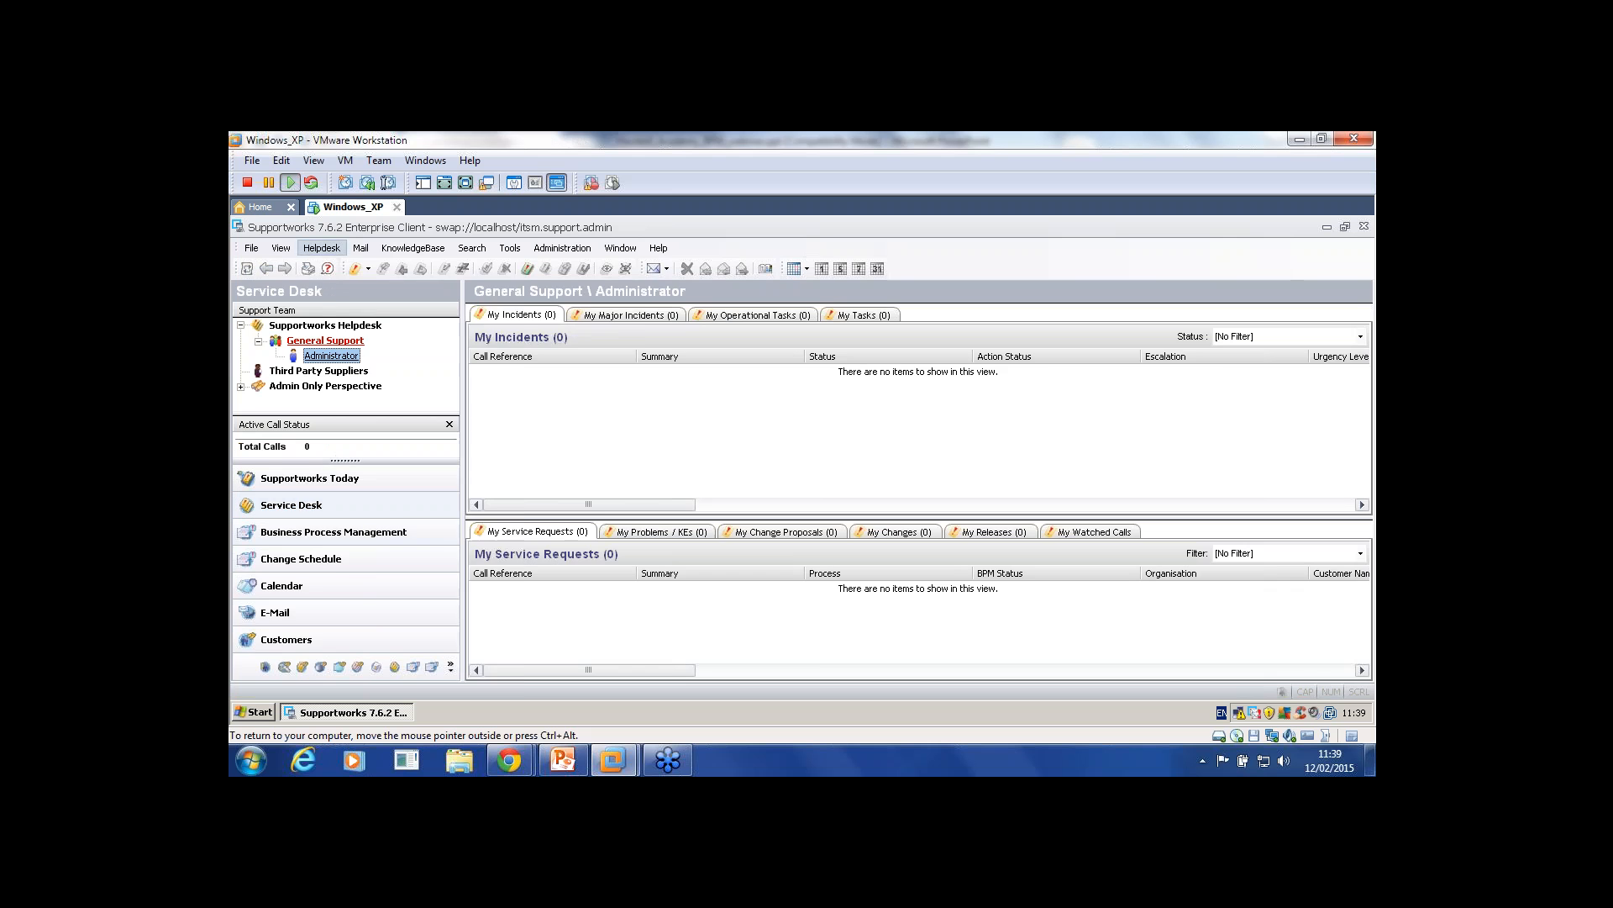
Step: Start logging a new Service Request from Helpdesk > Log New and minimise the blank form
click(322, 248)
key(Right)
key(Down)
key(Down)
key(Down)
key(Return)
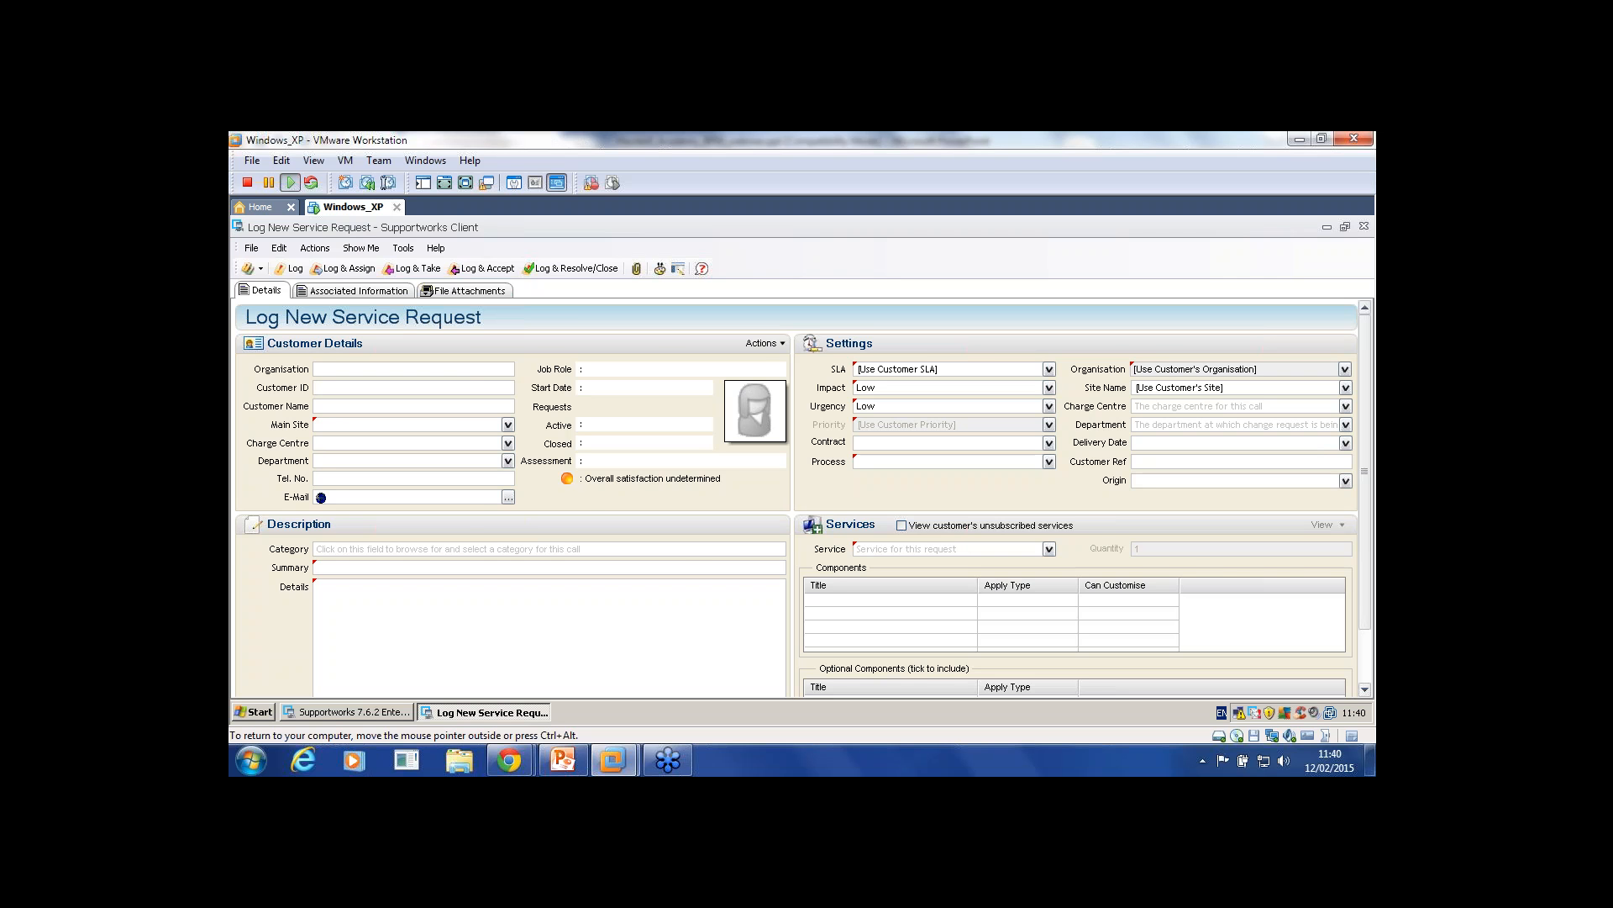
click(1327, 227)
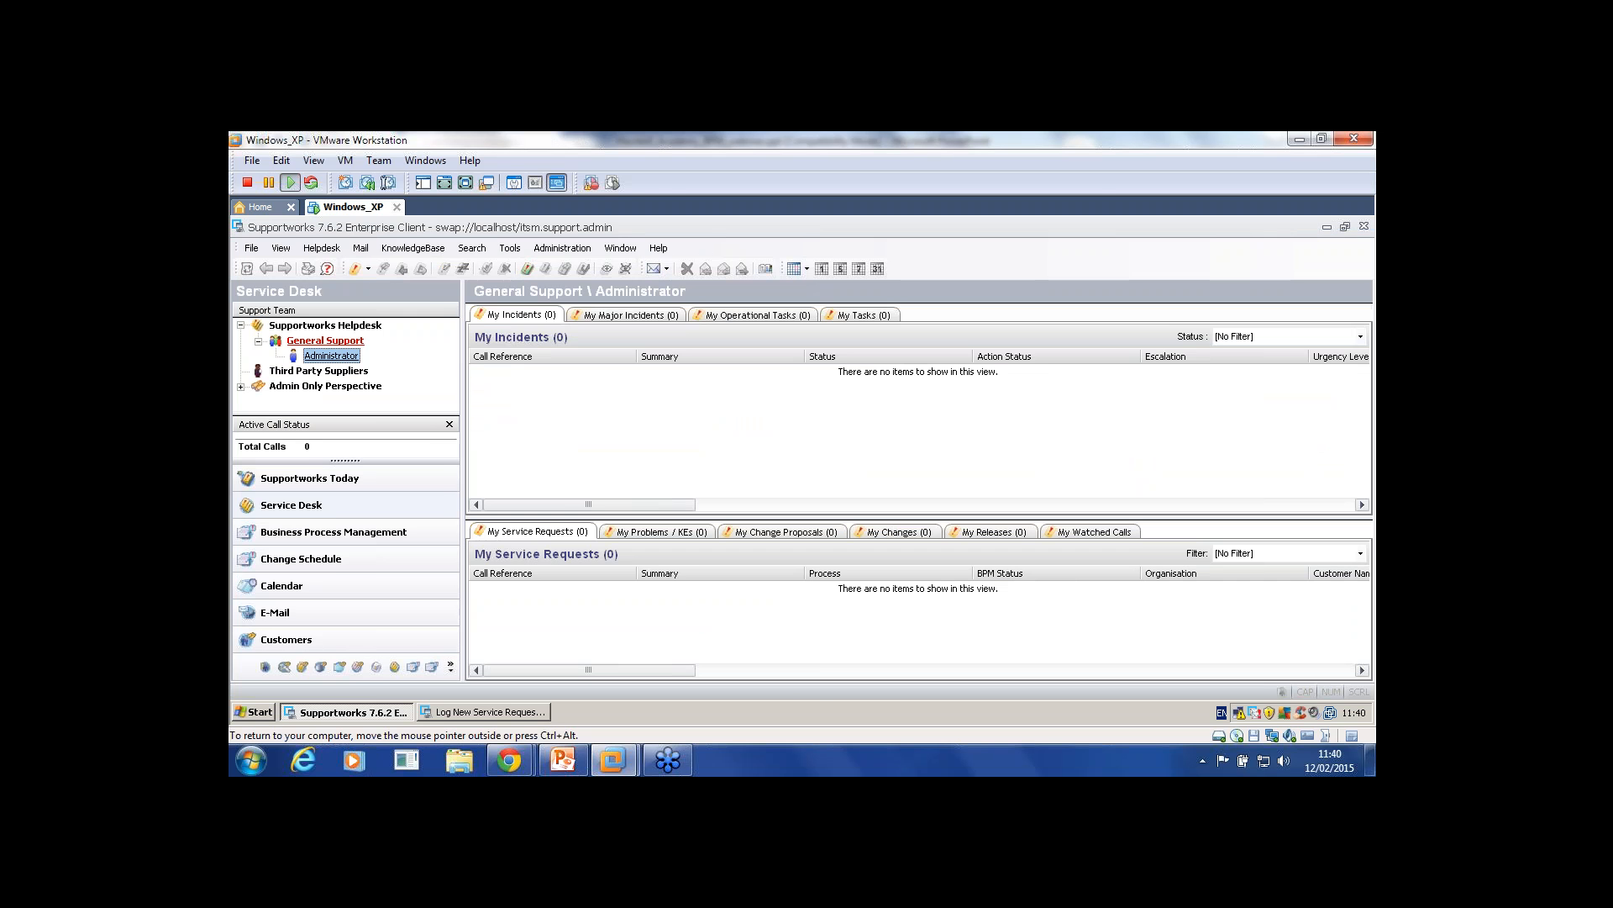
Step: Open the Change Request business process from Manage Settings > Process Settings
click(251, 248)
mouse_move(319, 287)
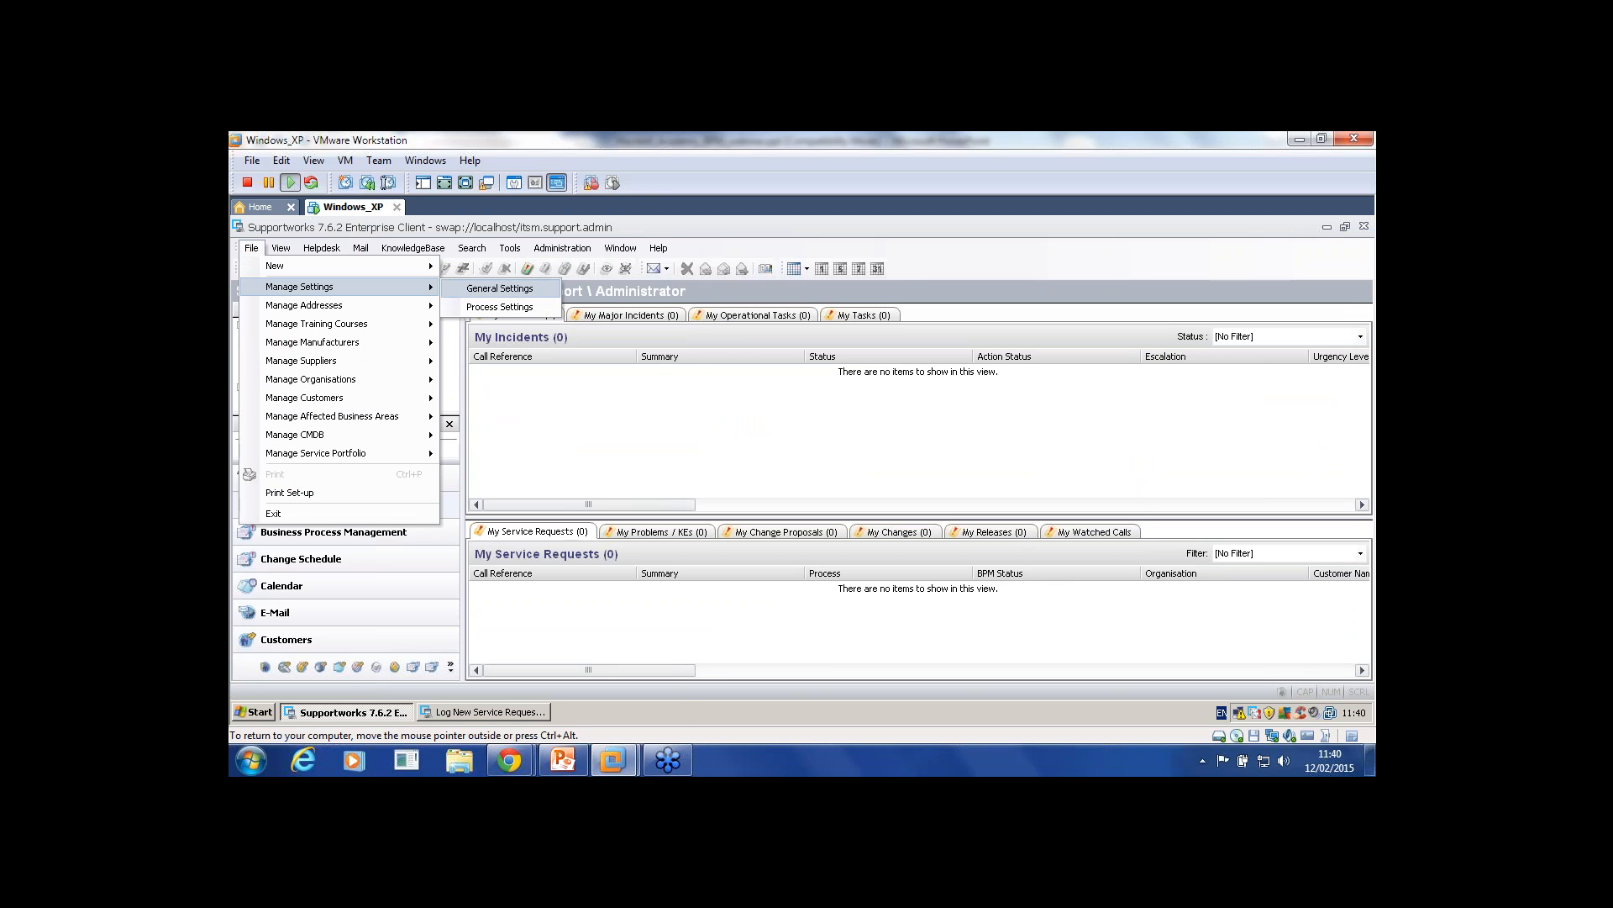
click(500, 307)
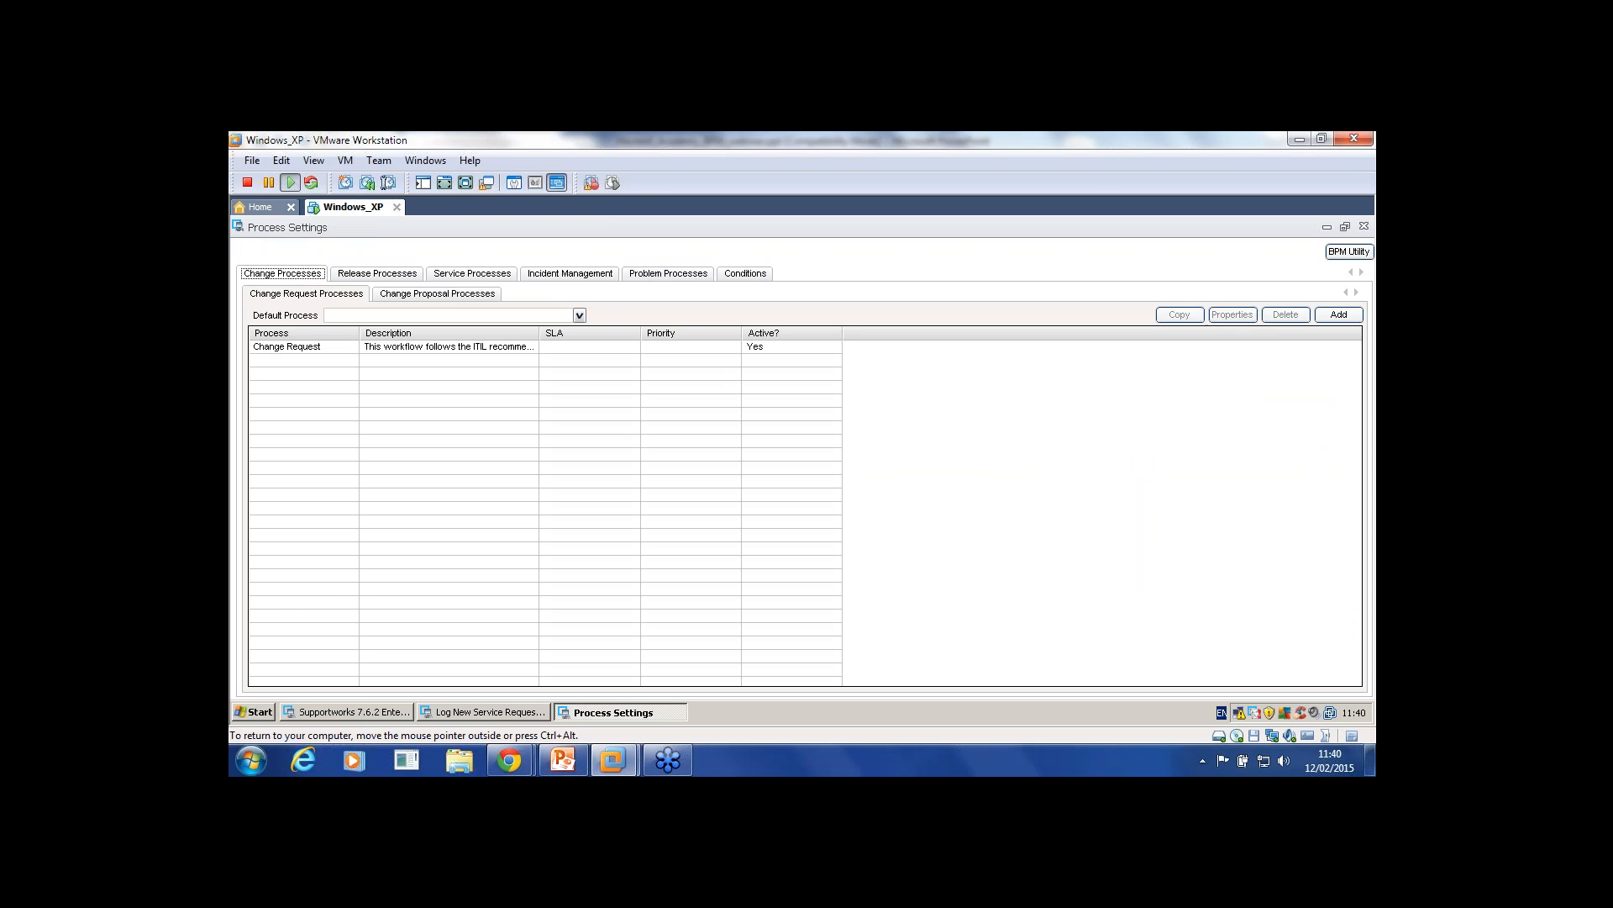
double_click(286, 346)
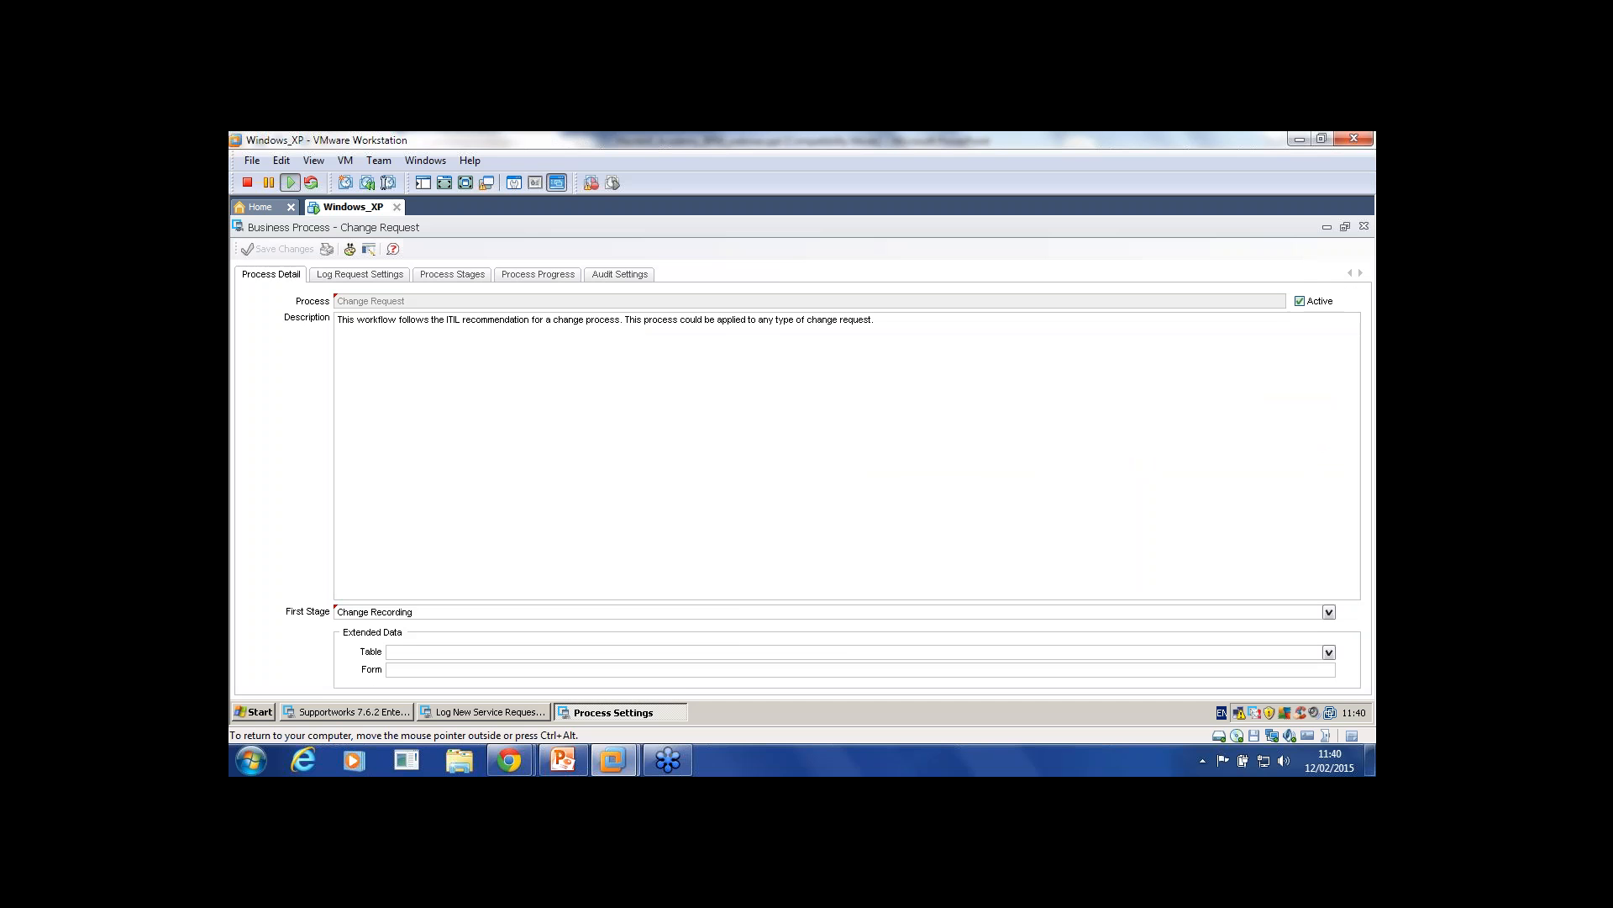
Step: Set the extended data table to extoc_newstarter, enter the form name, and save the changes
click(1328, 652)
click(1328, 652)
text(extoc)
text(_newstarter)
key(Return)
click(391, 670)
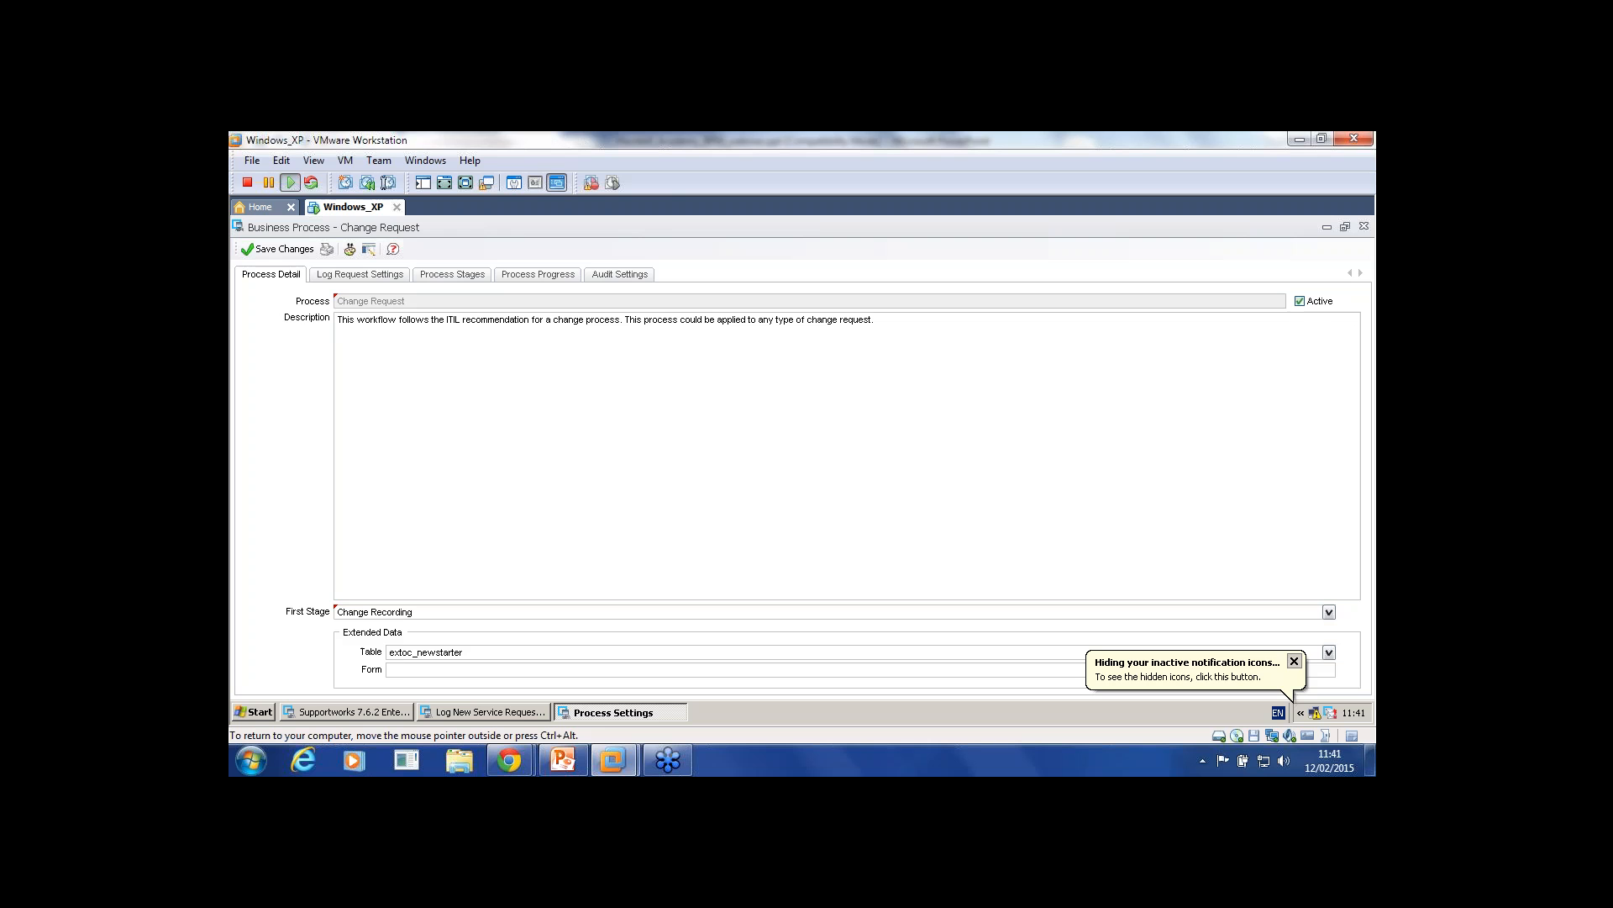
click(1294, 662)
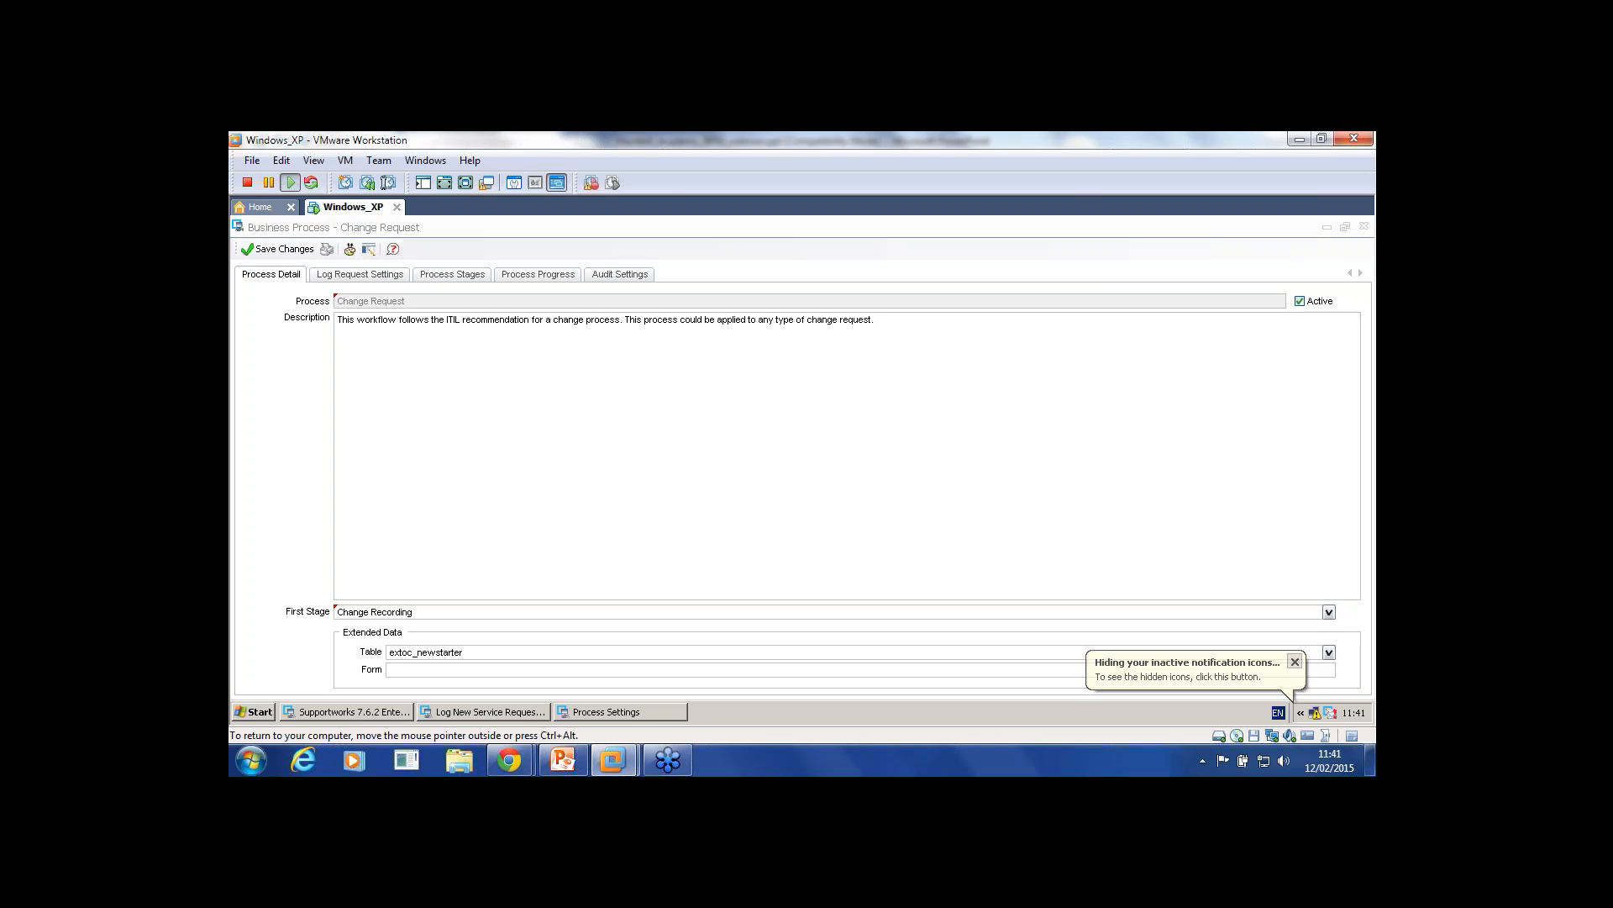
click(390, 670)
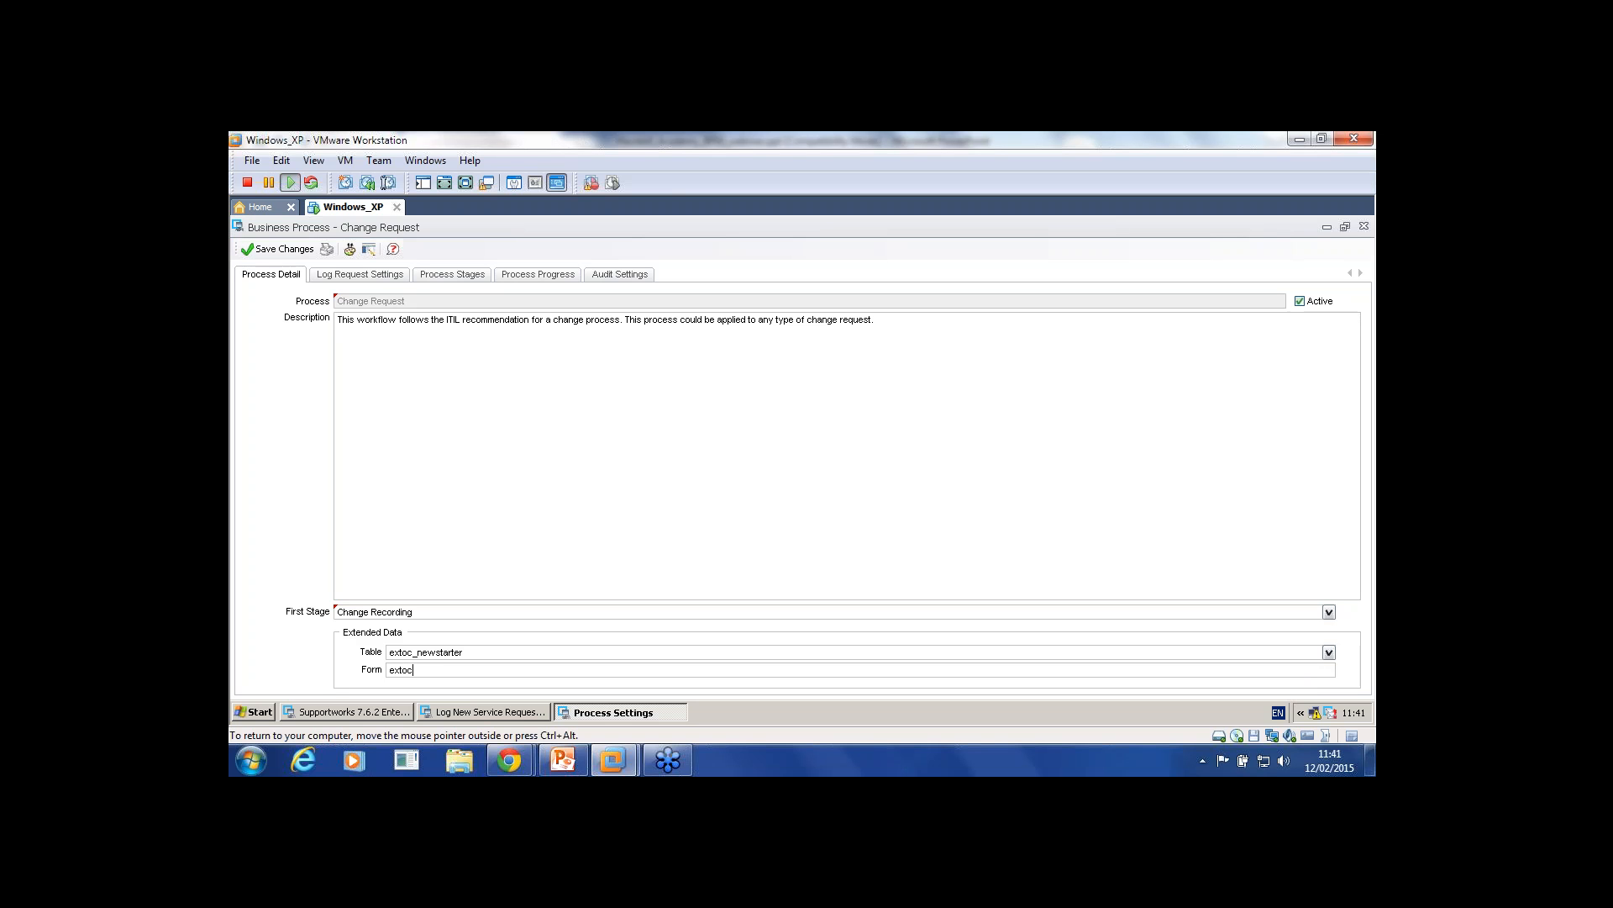
text(newstarter)
click(278, 249)
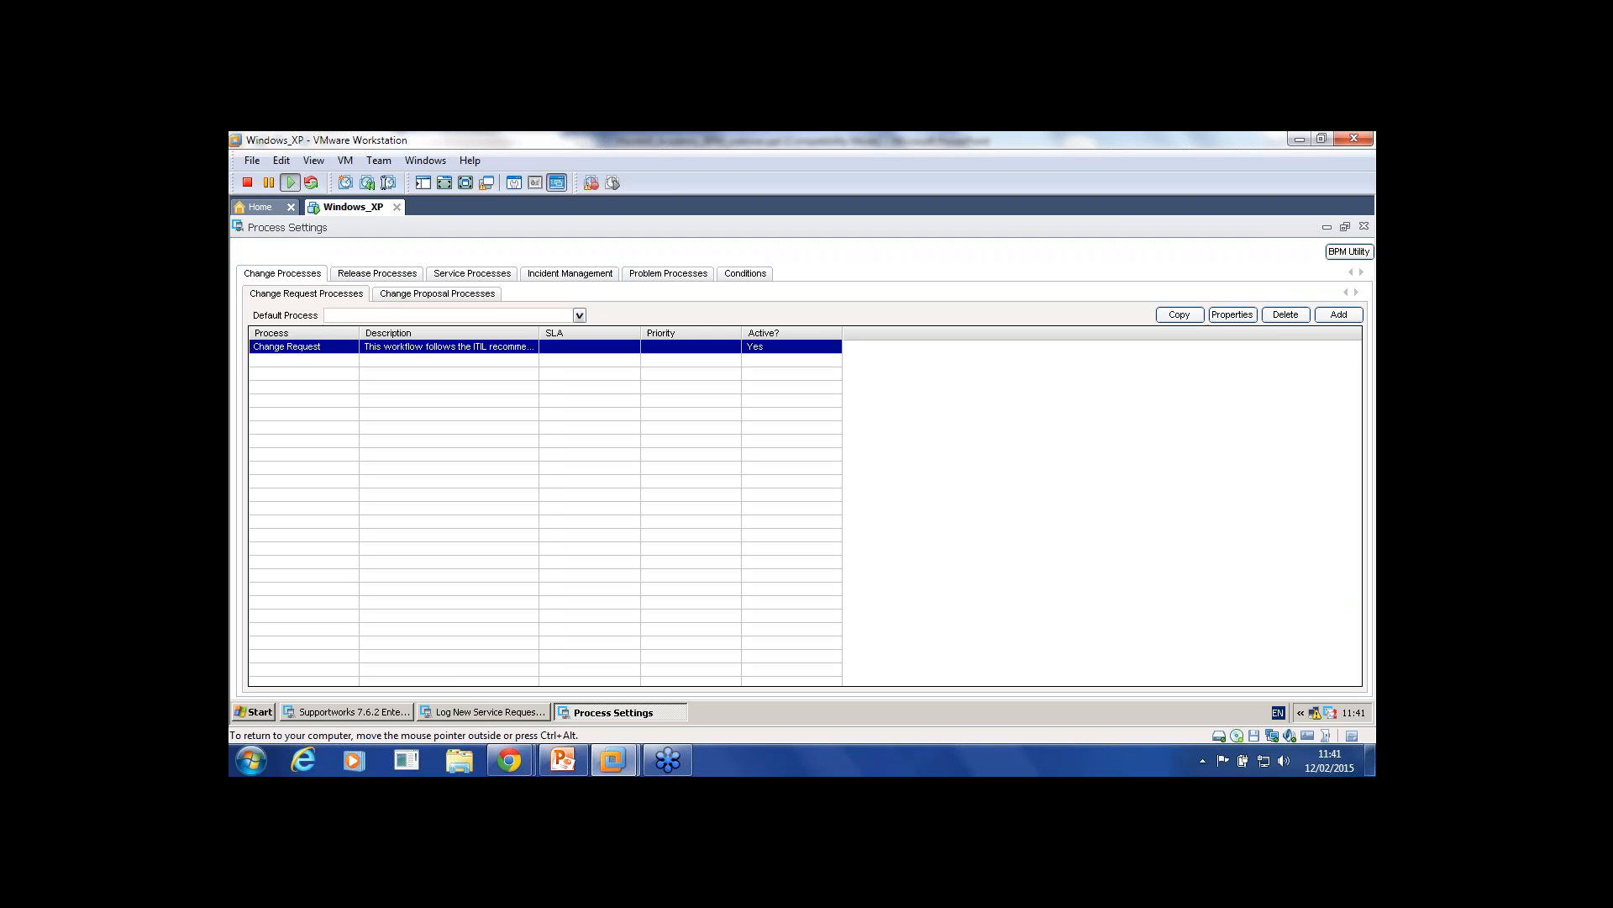
Step: Close Process Settings and open the Browse Forms list from Administration
click(1364, 226)
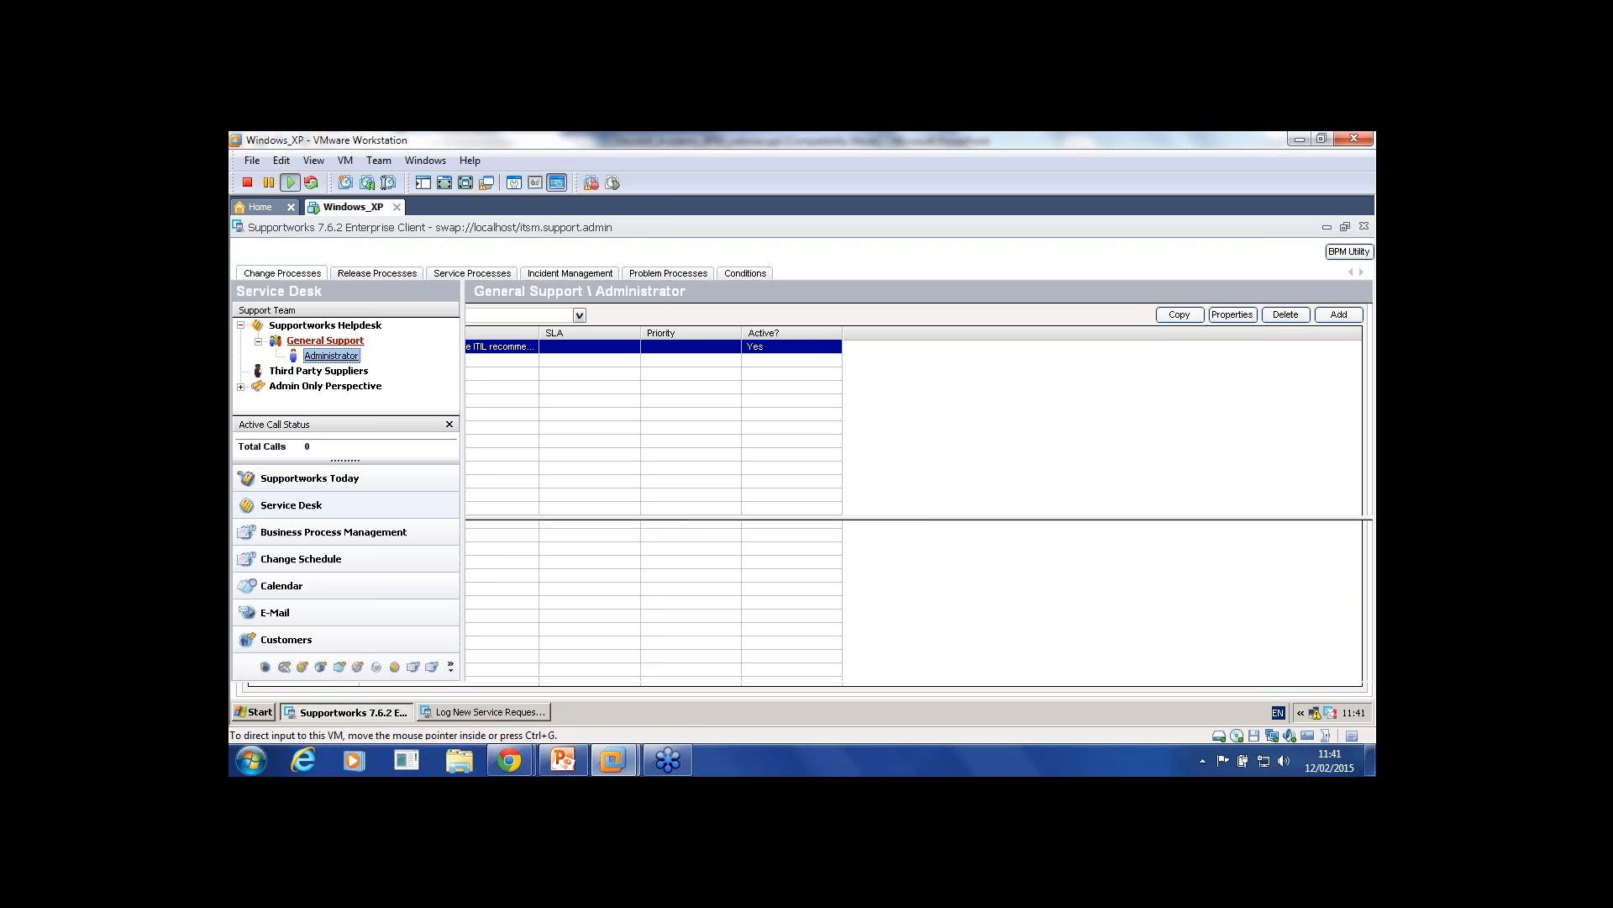
click(562, 248)
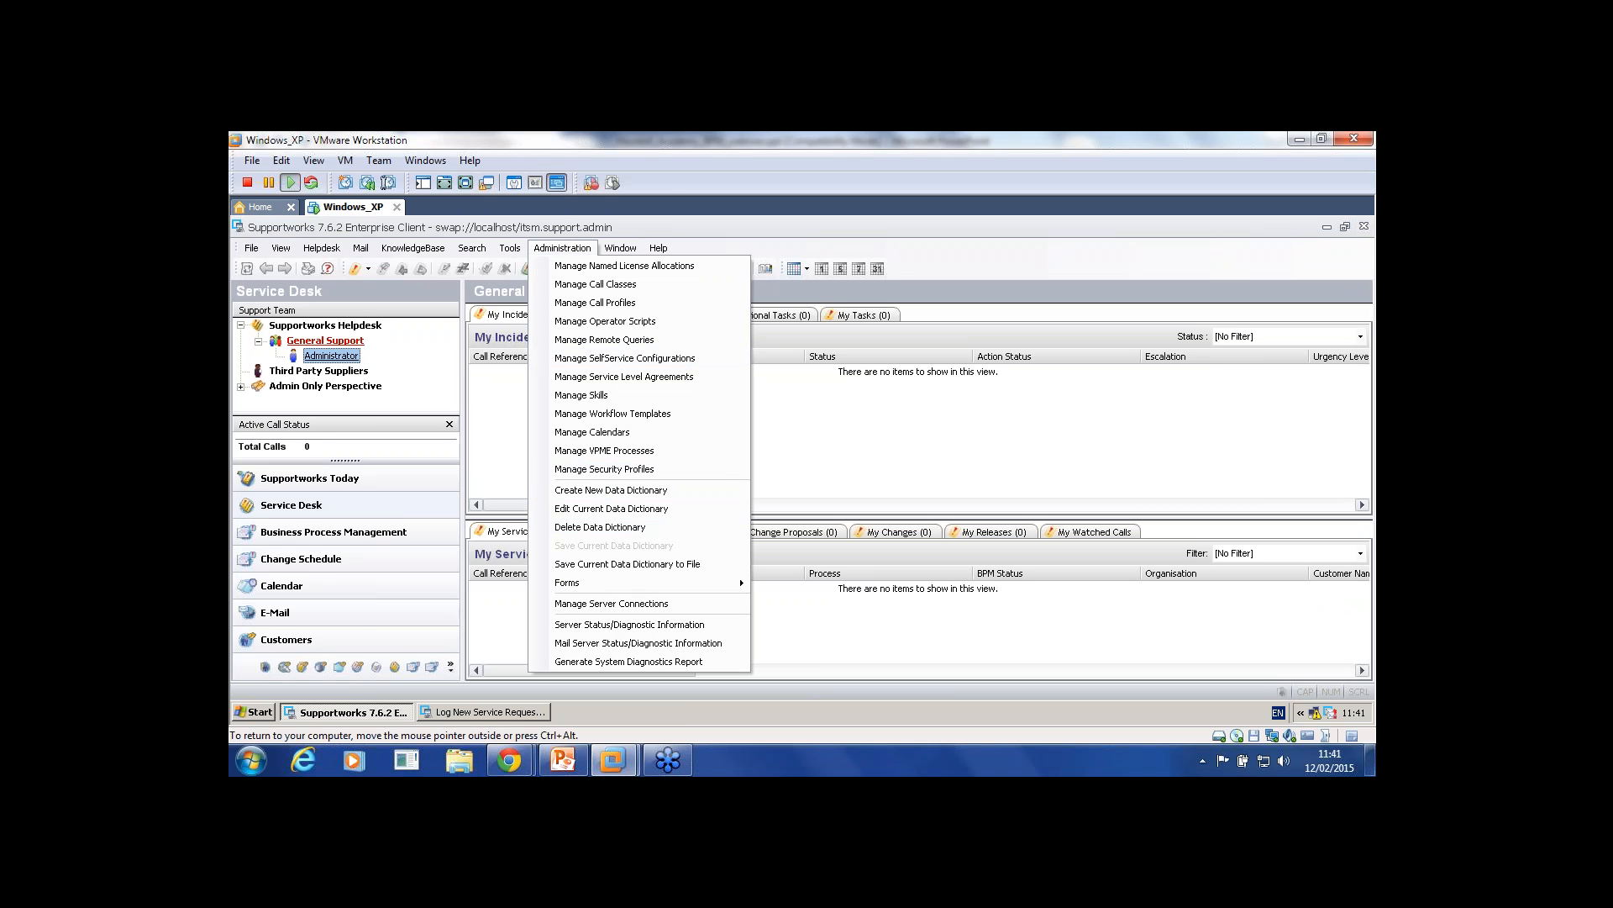
mouse_move(639, 582)
click(790, 602)
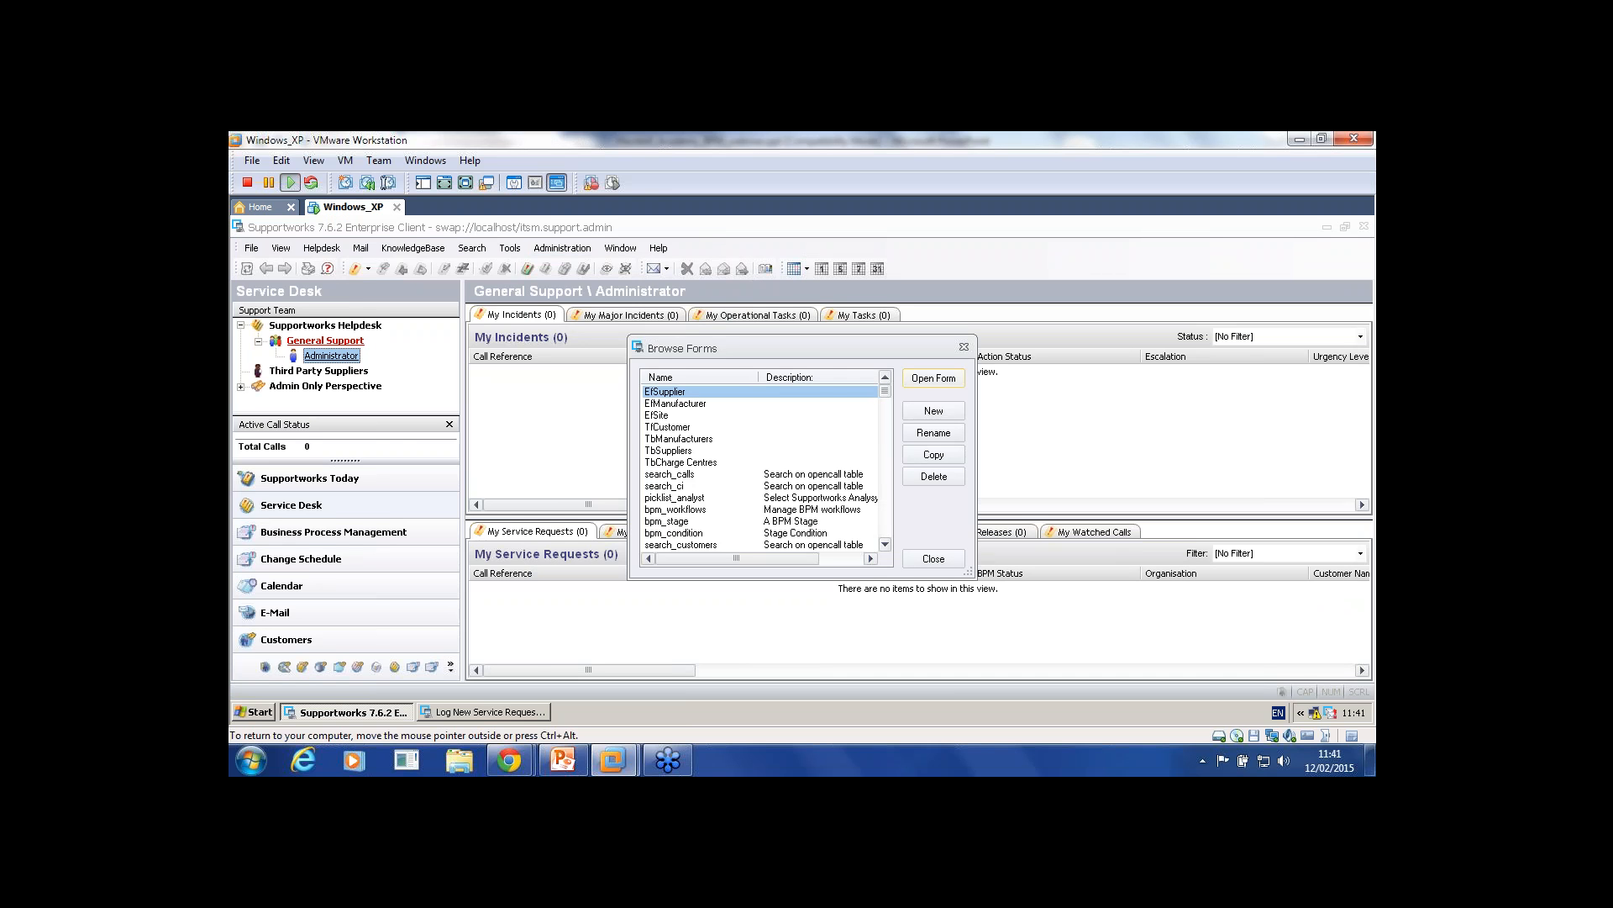
Step: Scroll through the stored forms, including extoc_newequip, then close the browser and bring up Manage Settings
click(715, 450)
scroll(761, 466, down, 2)
scroll(761, 466, down, 5)
scroll(761, 467, down, 4)
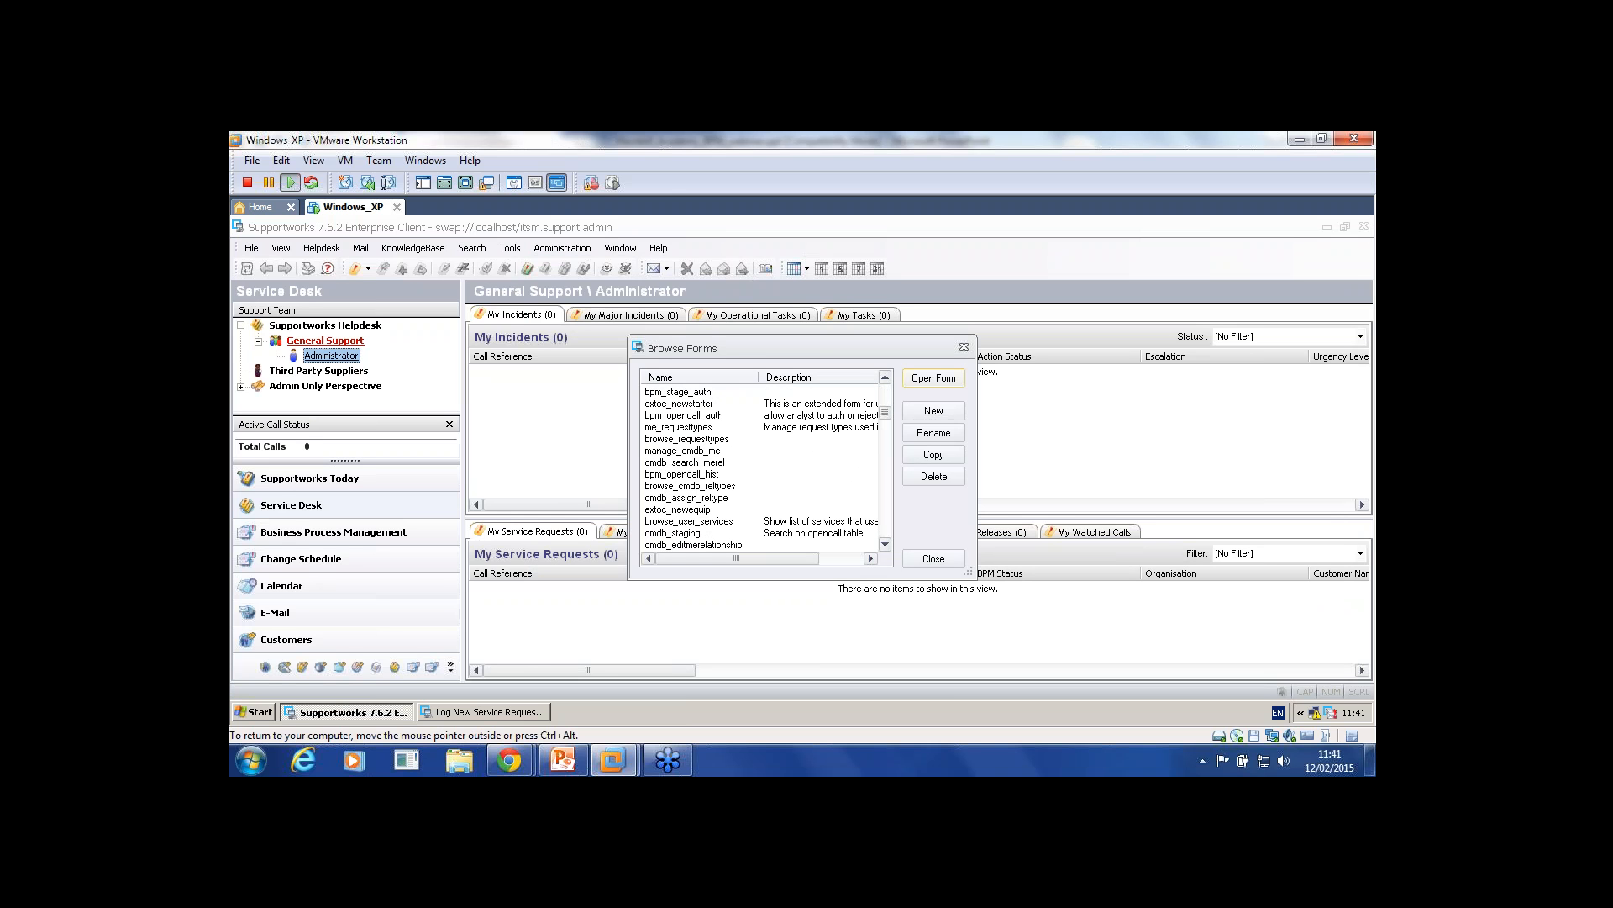
scroll(760, 466, down, 5)
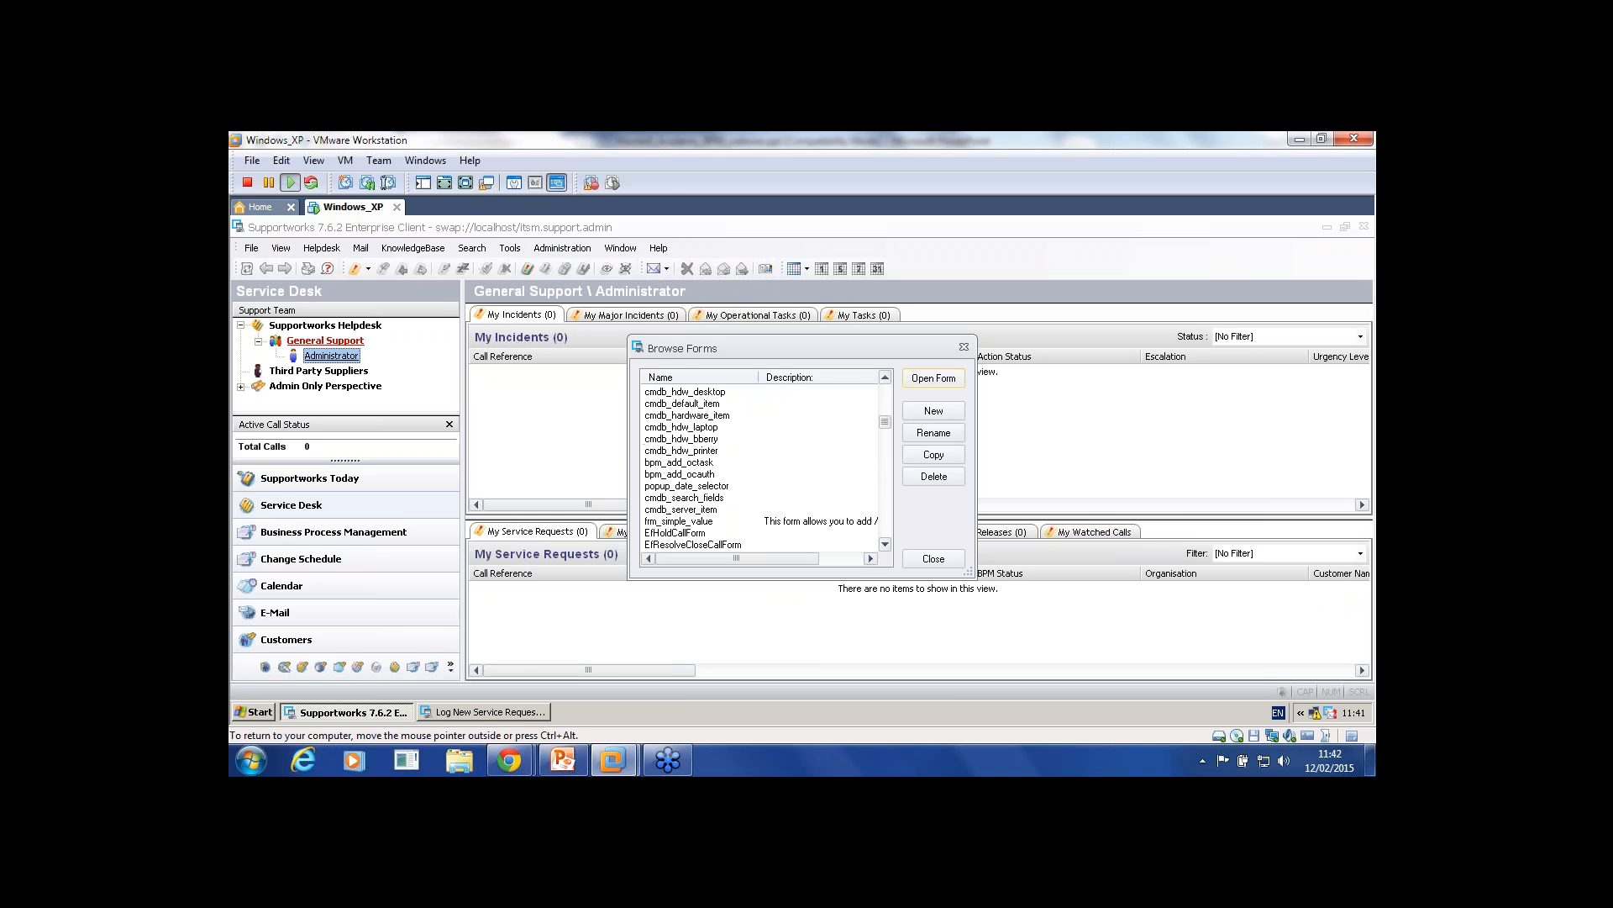
scroll(761, 466, down, 3)
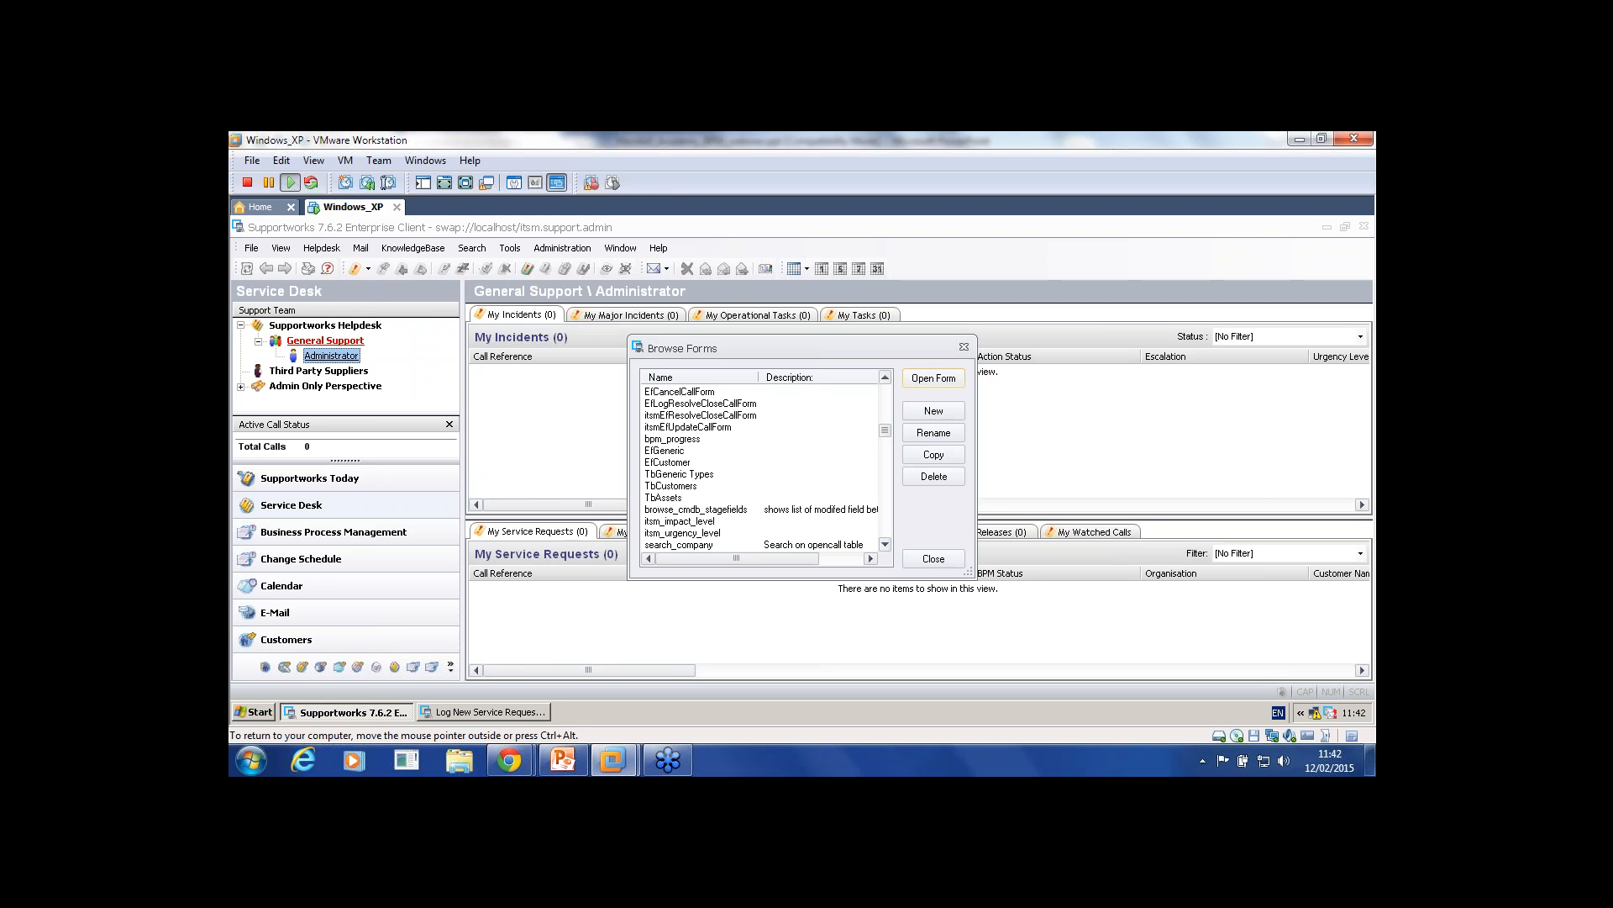
scroll(760, 466, down, 2)
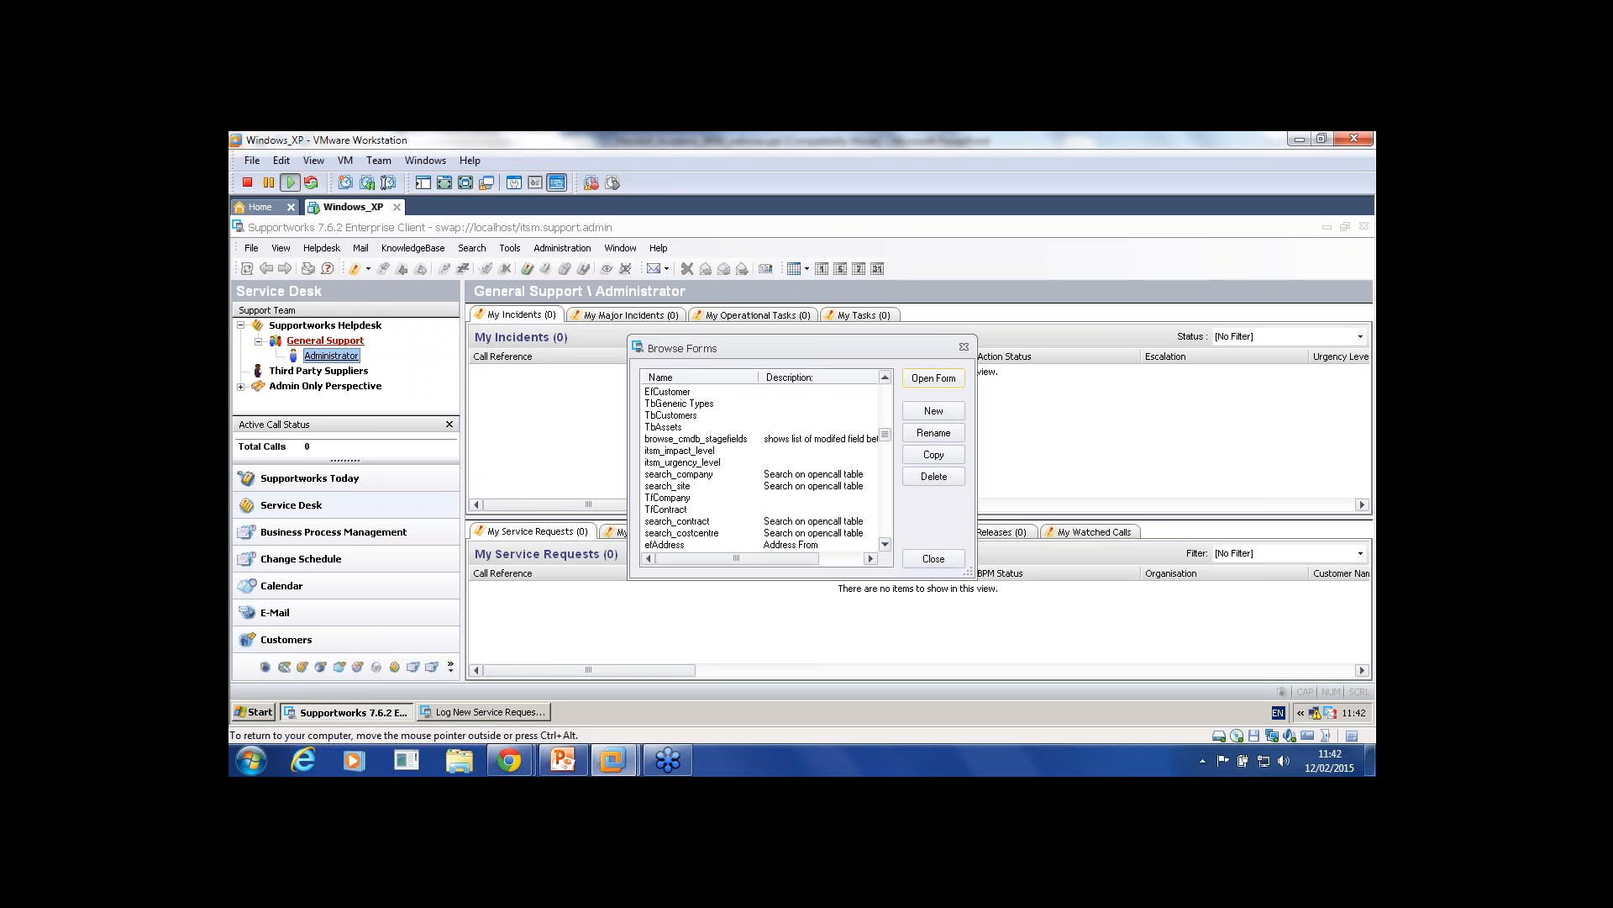
scroll(761, 467, down, 2)
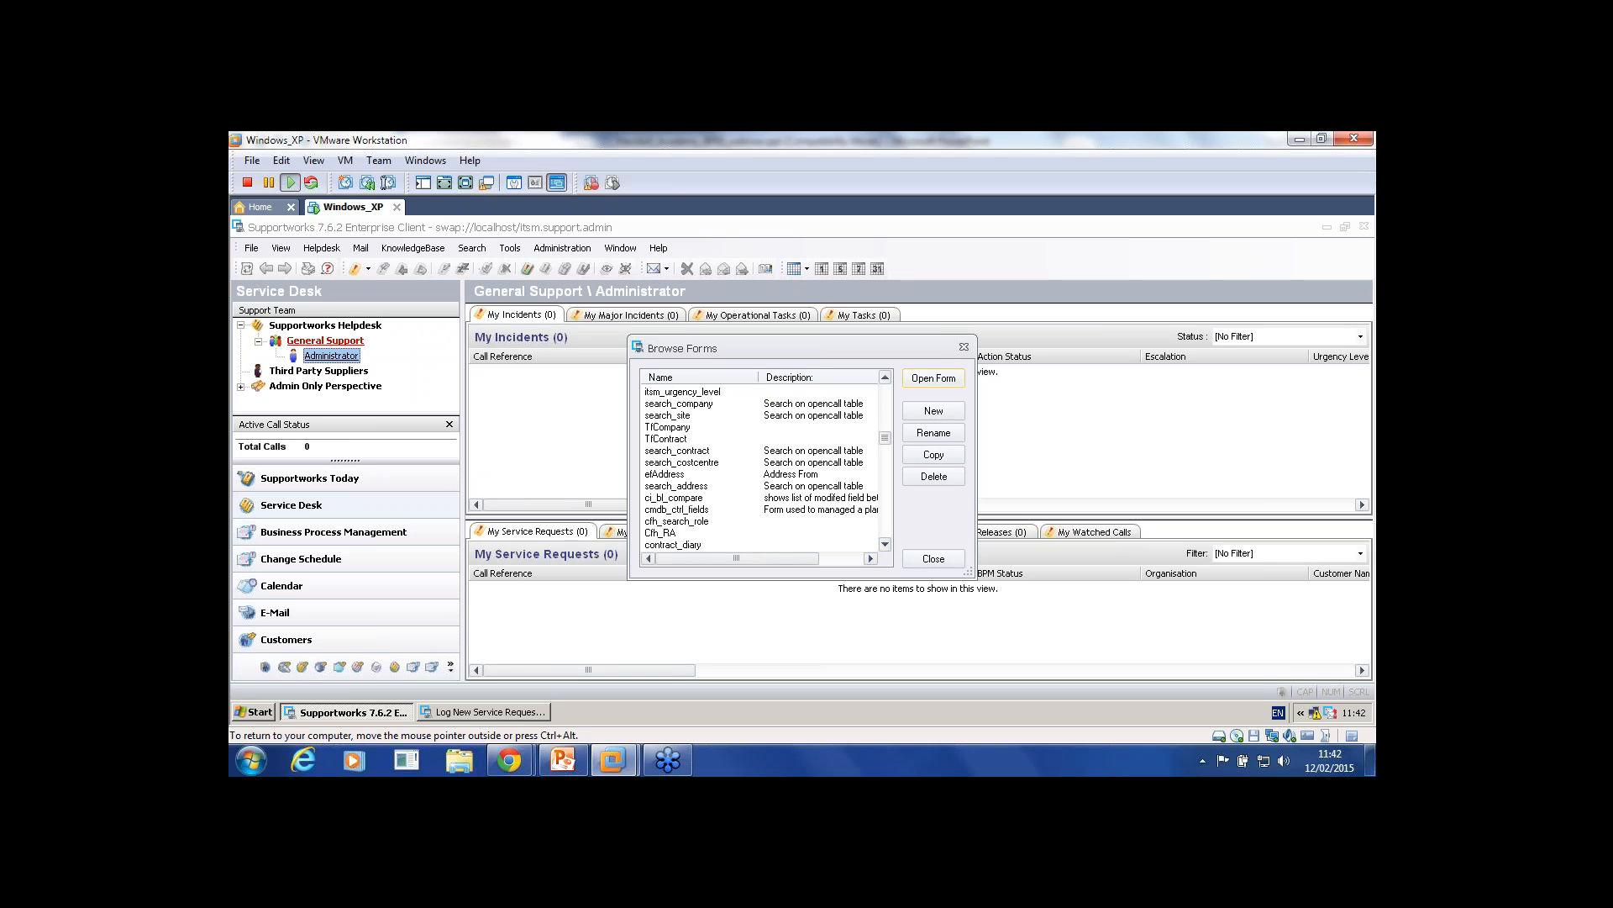
scroll(760, 467, down, 5)
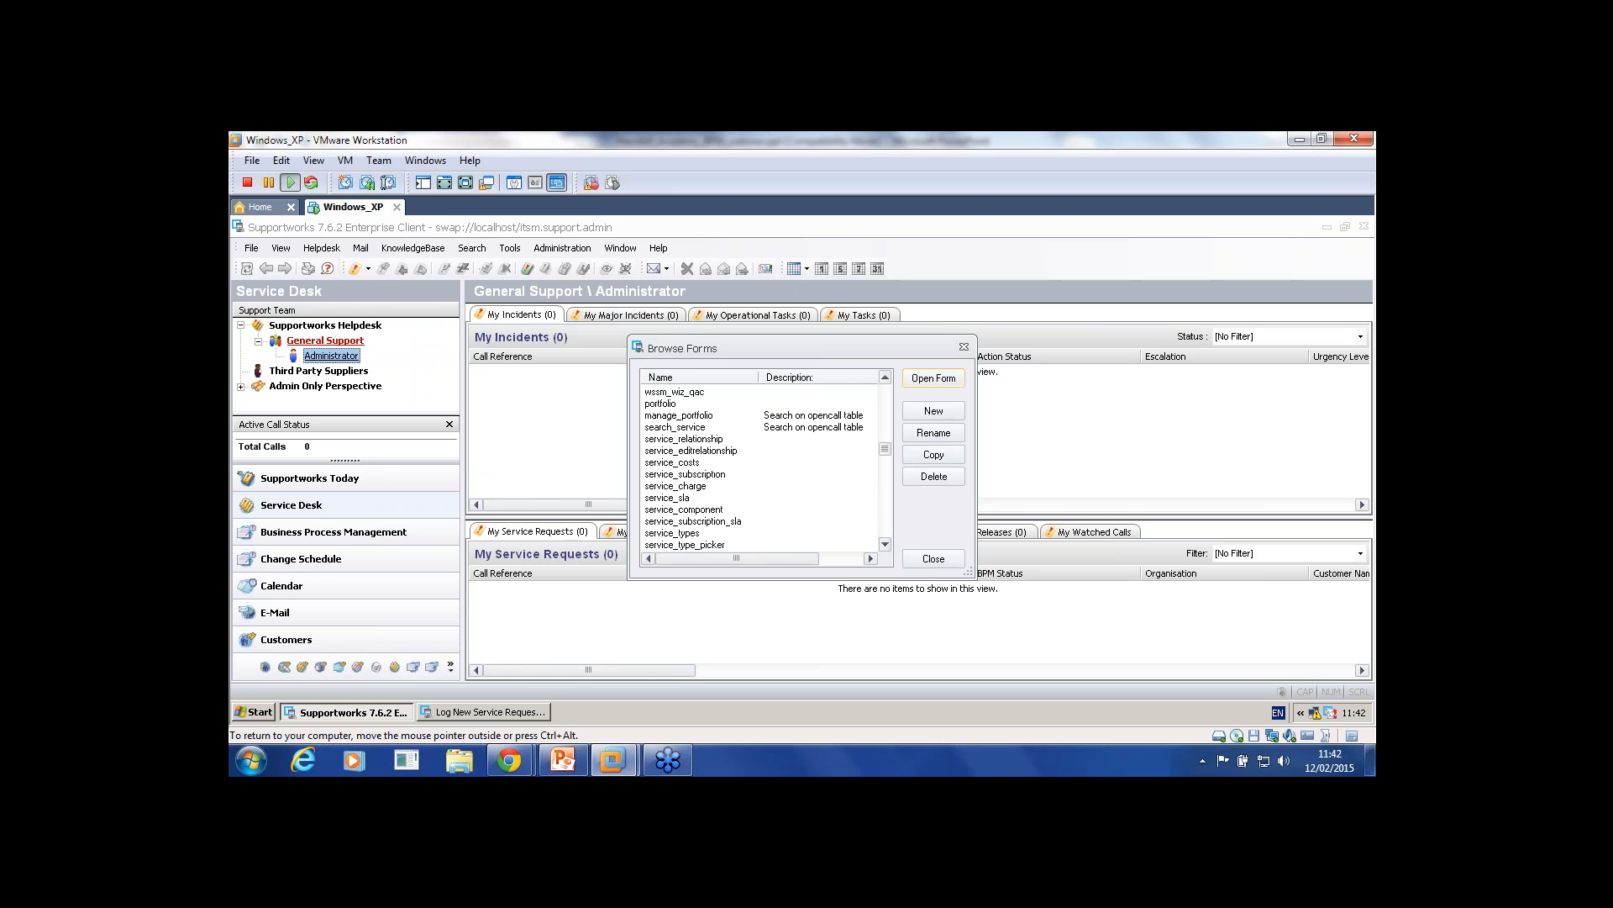
scroll(760, 467, up, 18)
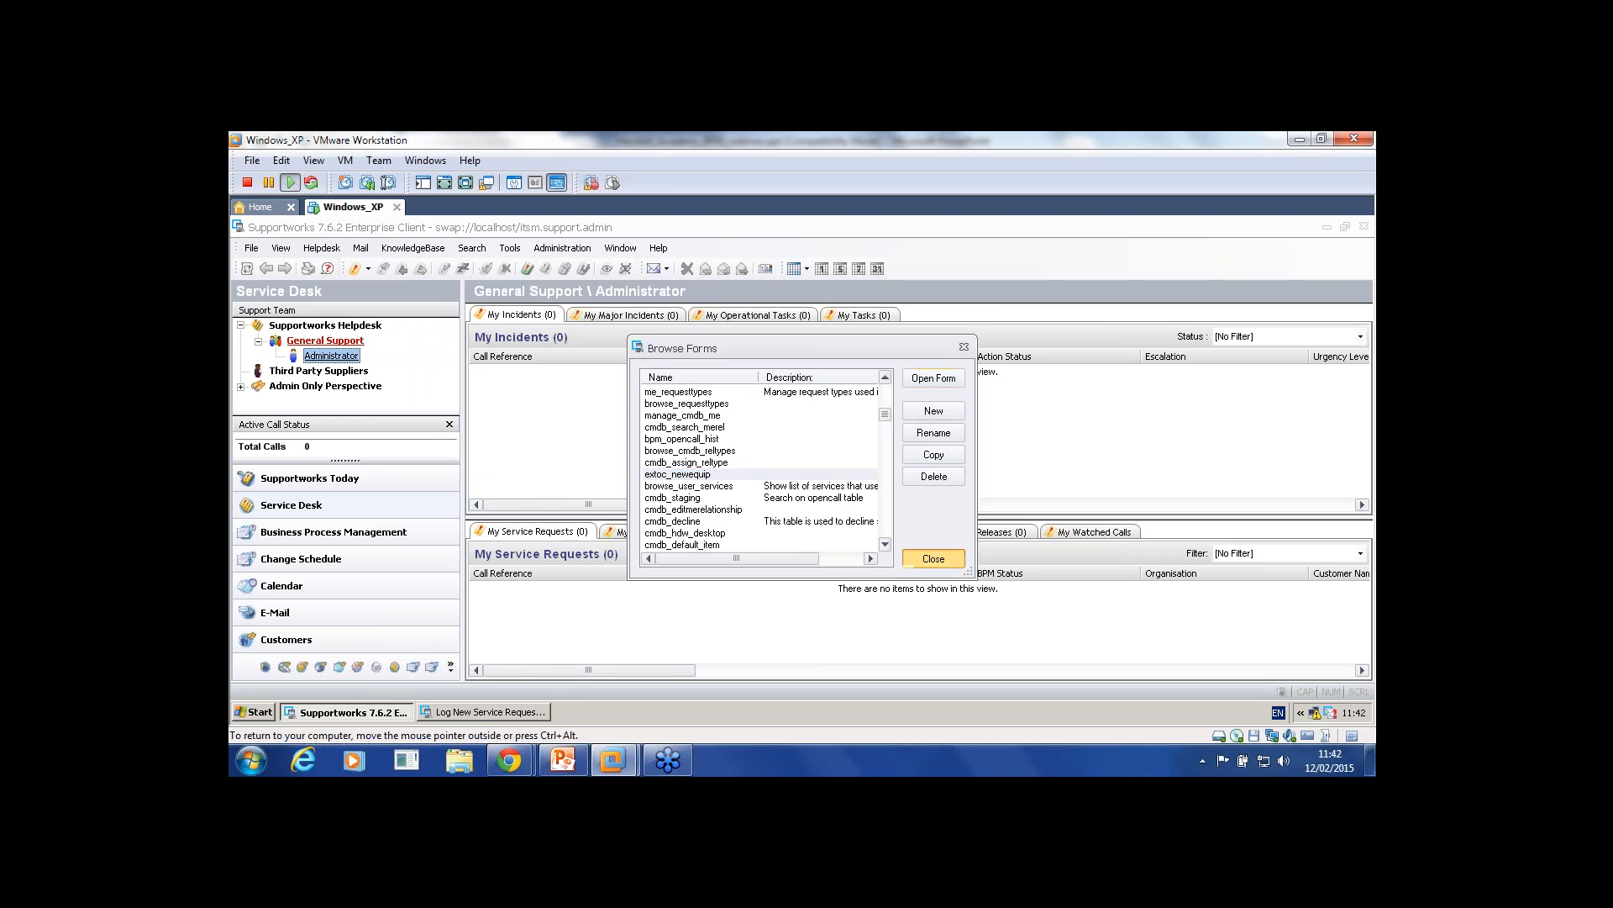
click(933, 558)
click(251, 248)
Step: Change the Change Request extended data form to extoc_newequip, save, and close the Log New Service Request window
mouse_move(336, 287)
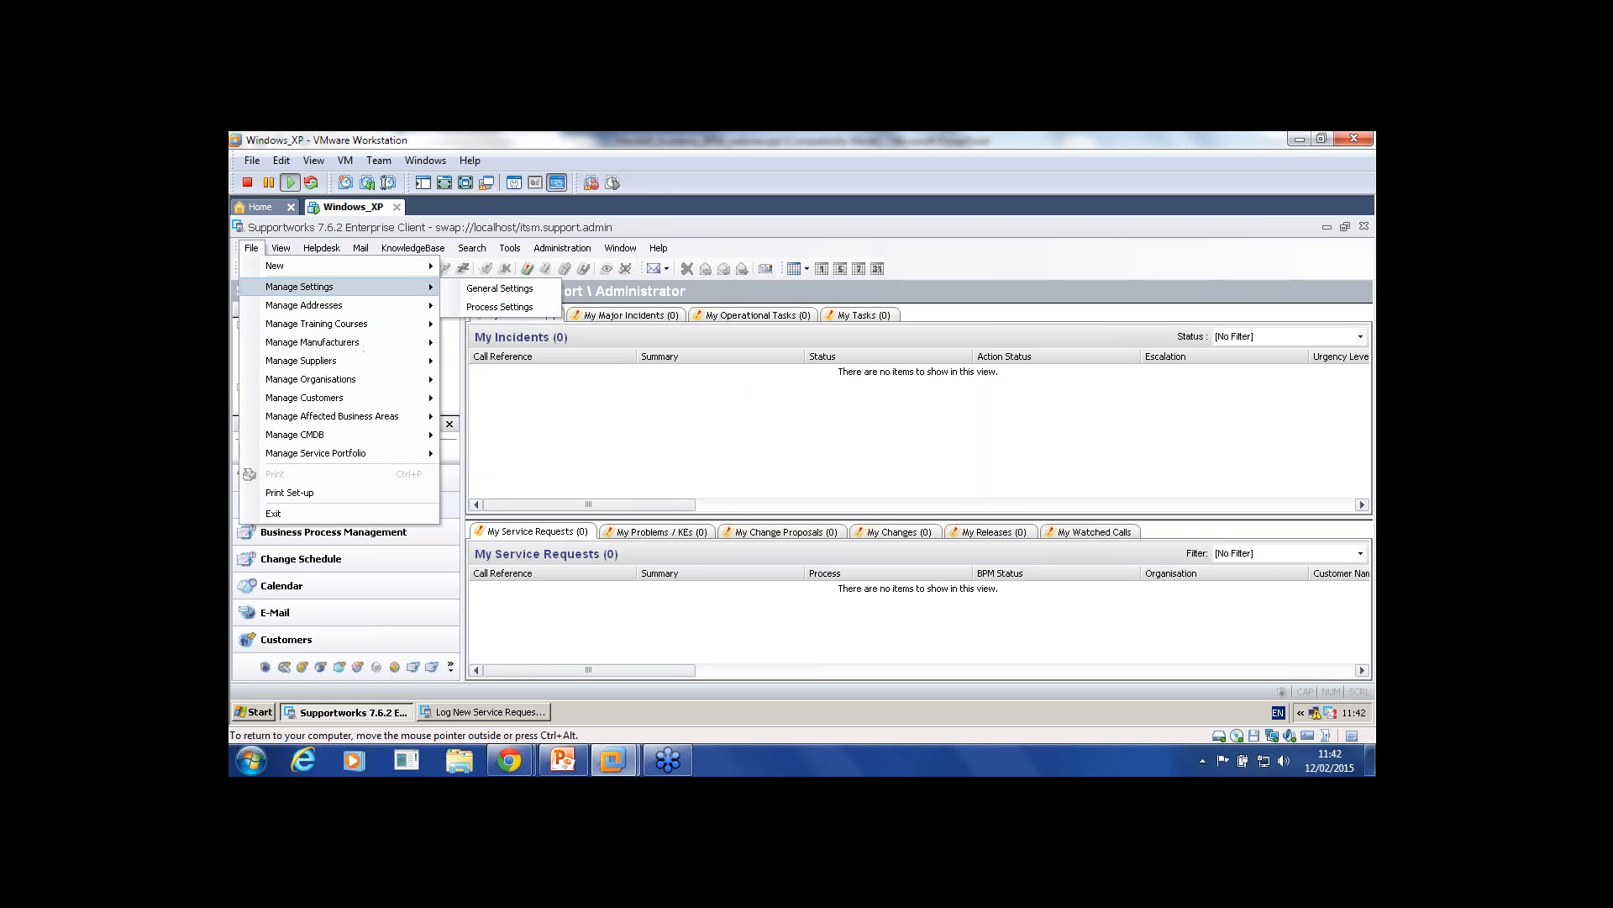
click(500, 307)
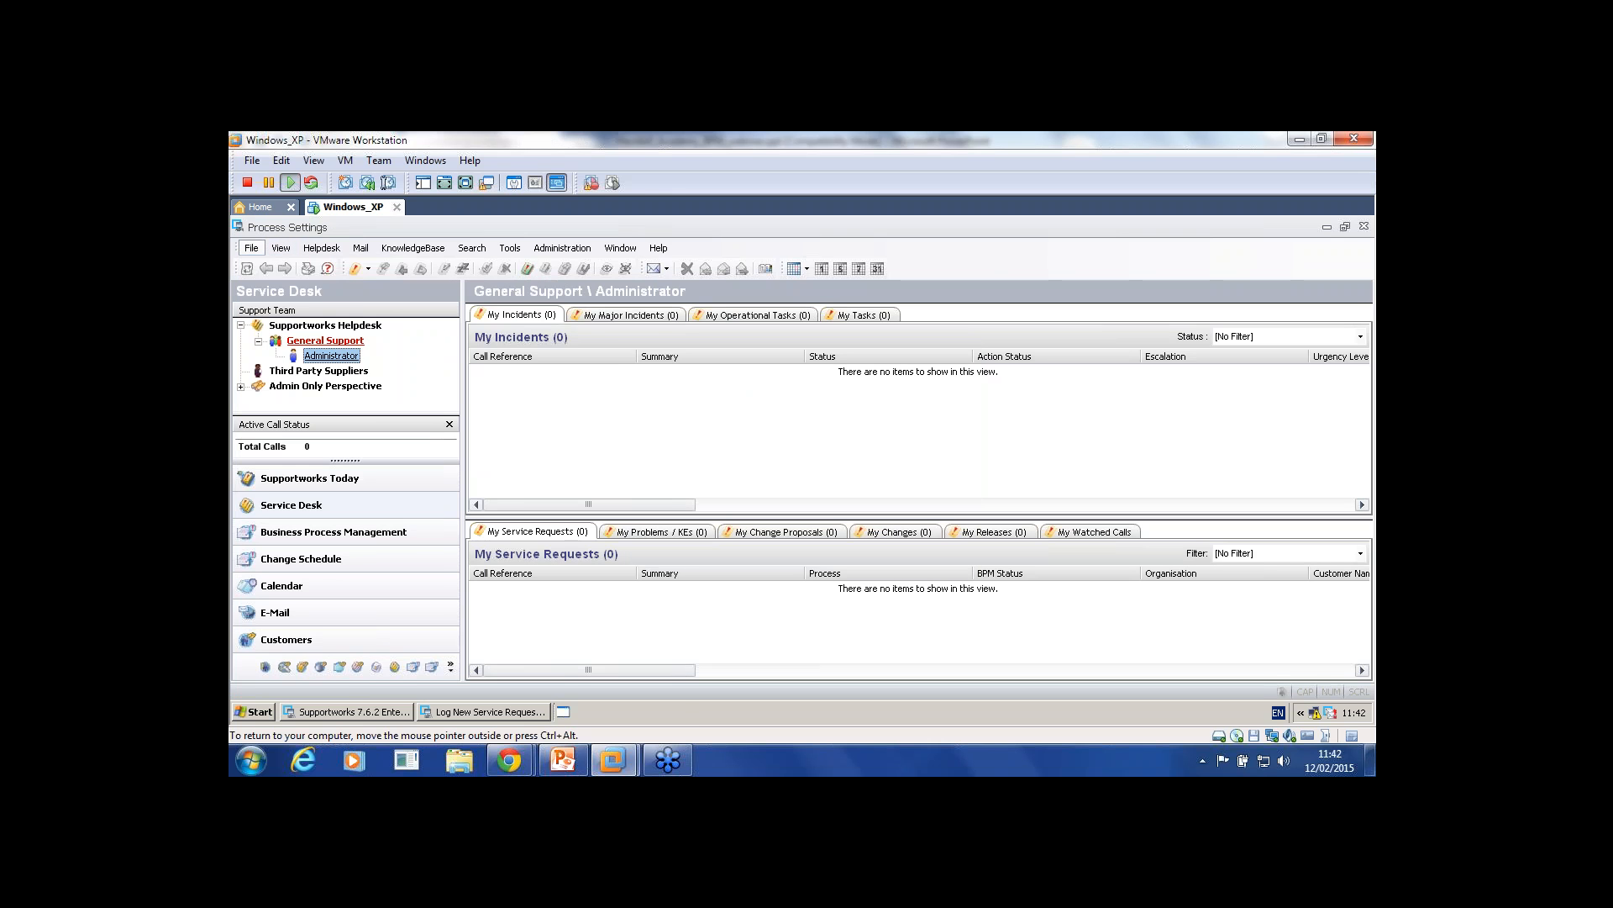
double_click(305, 347)
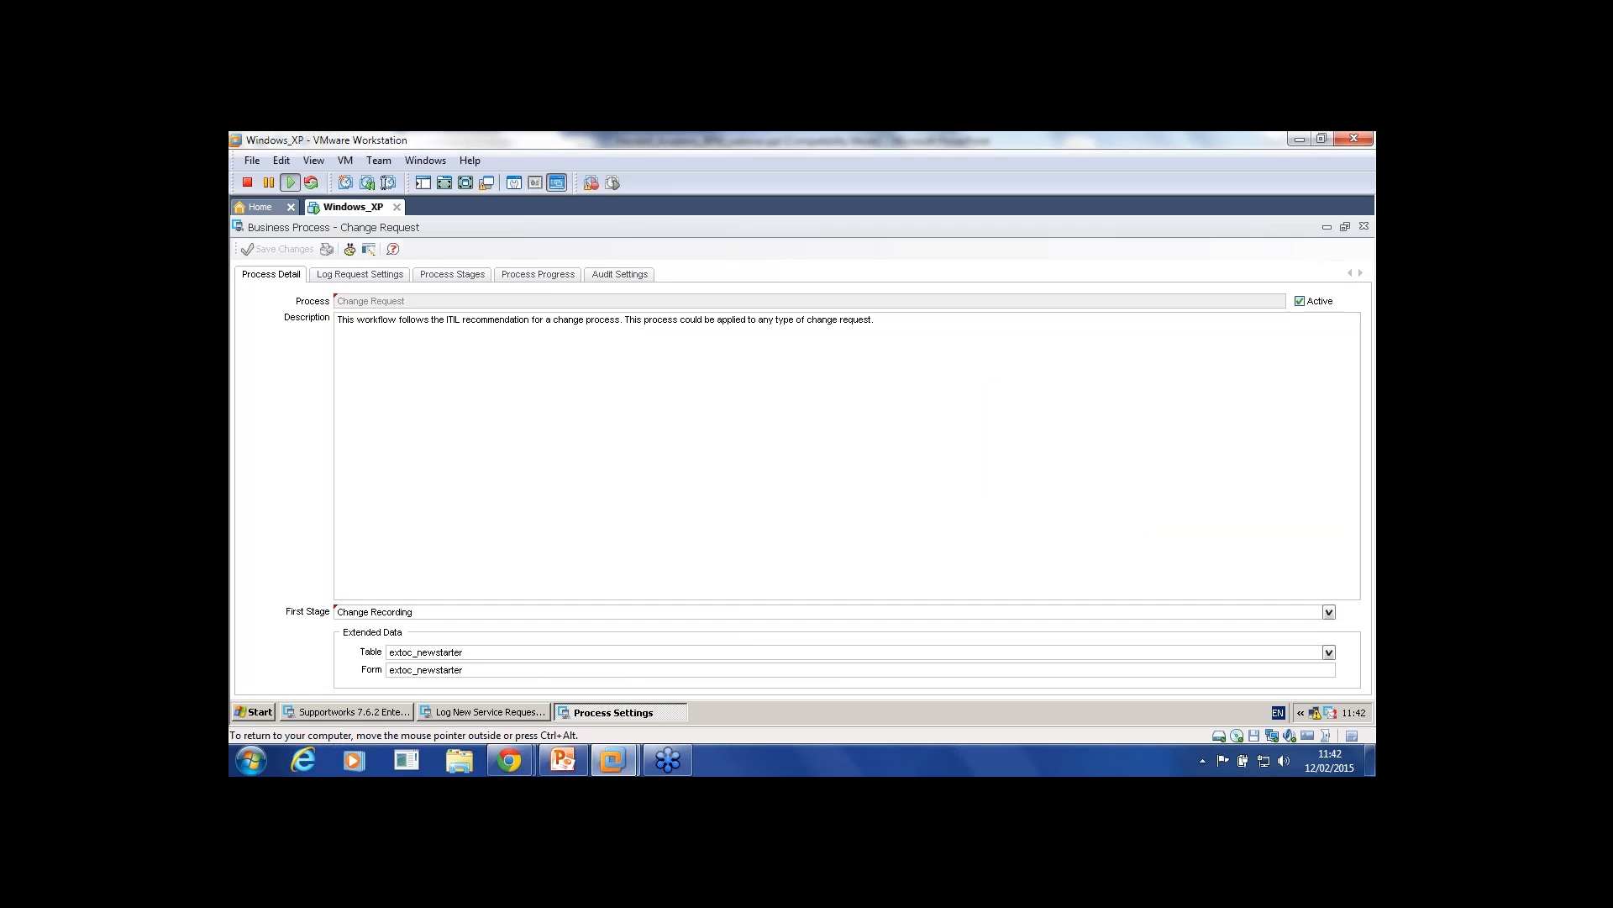
key(BackSpace)
key(BackSpace)
key(BackSpace)
key(BackSpace)
key(BackSpace)
key(BackSpace)
text(equ)
click(236, 226)
click(230, 335)
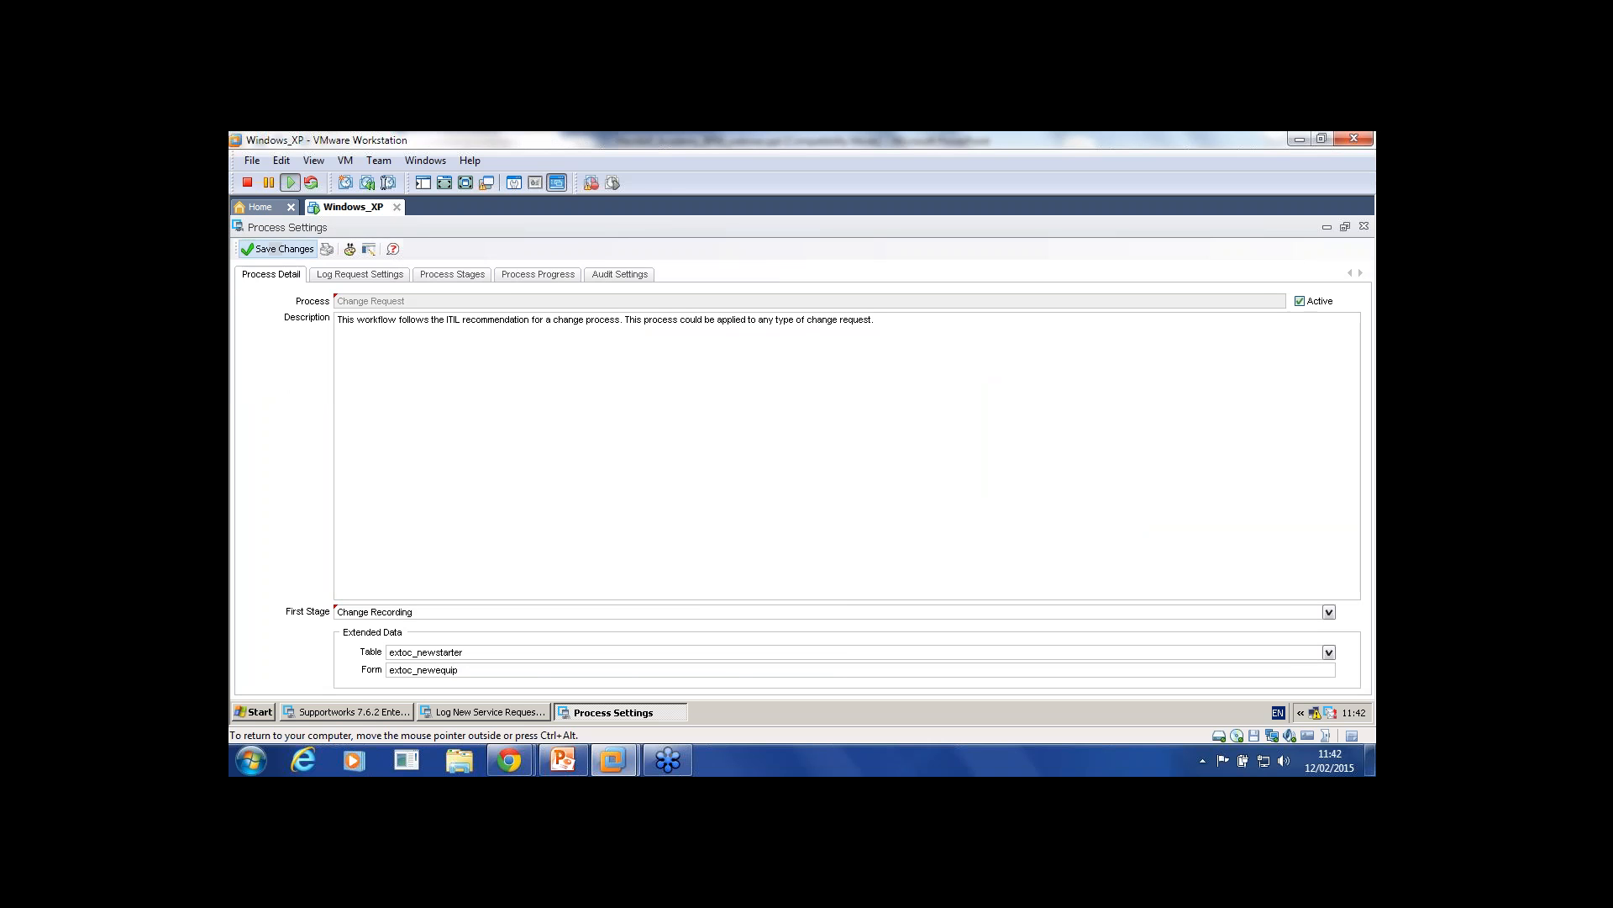
click(278, 249)
click(484, 712)
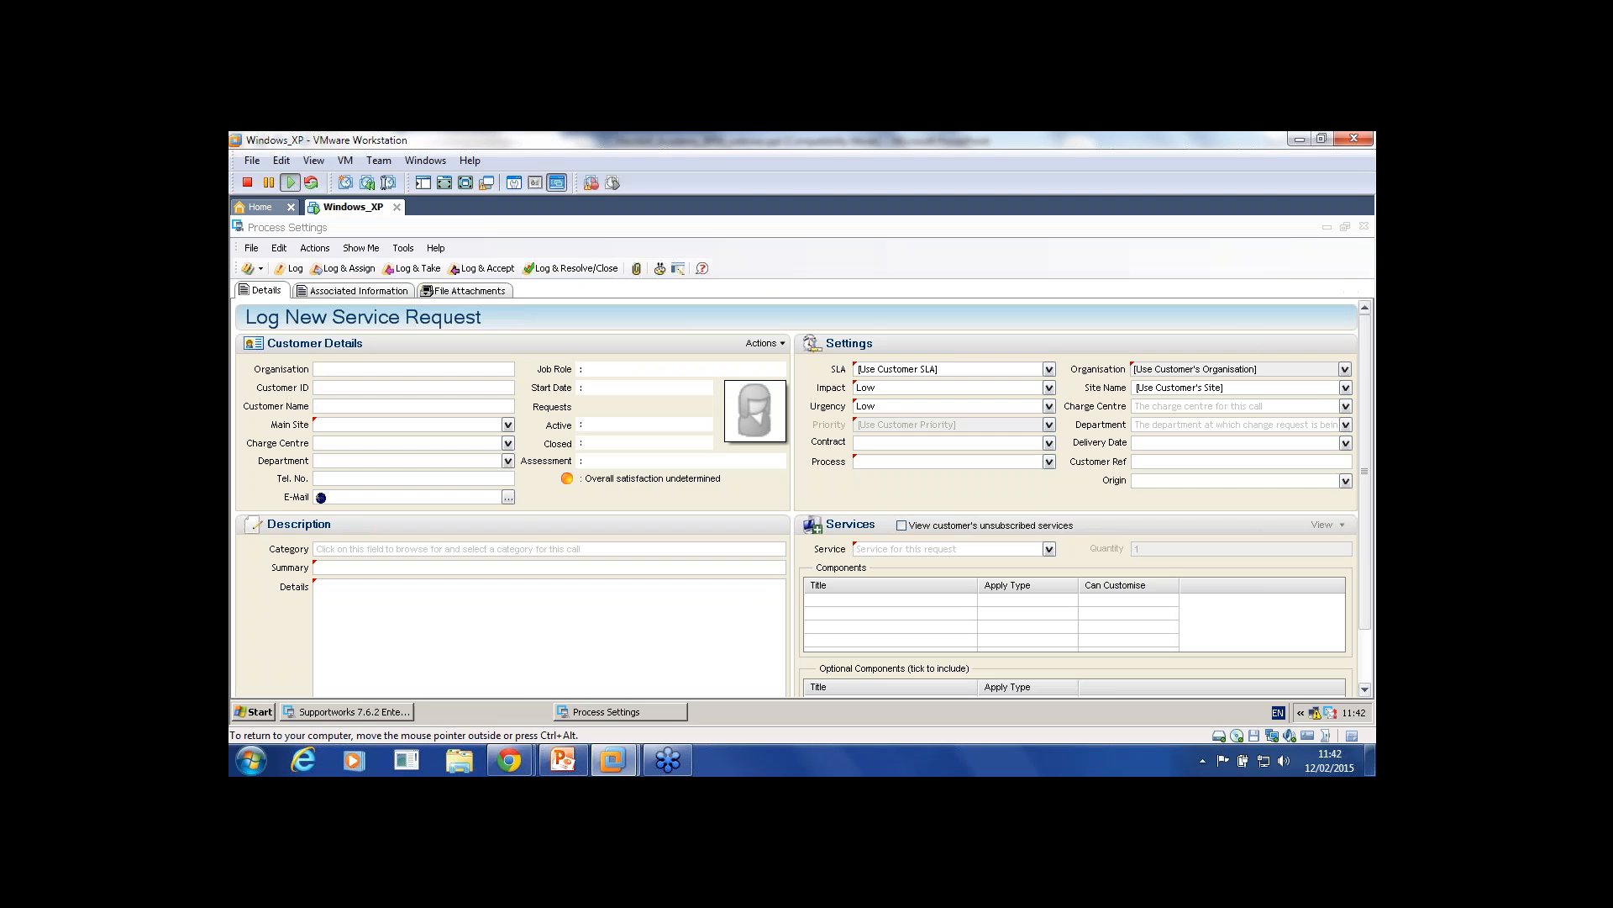
click(1363, 227)
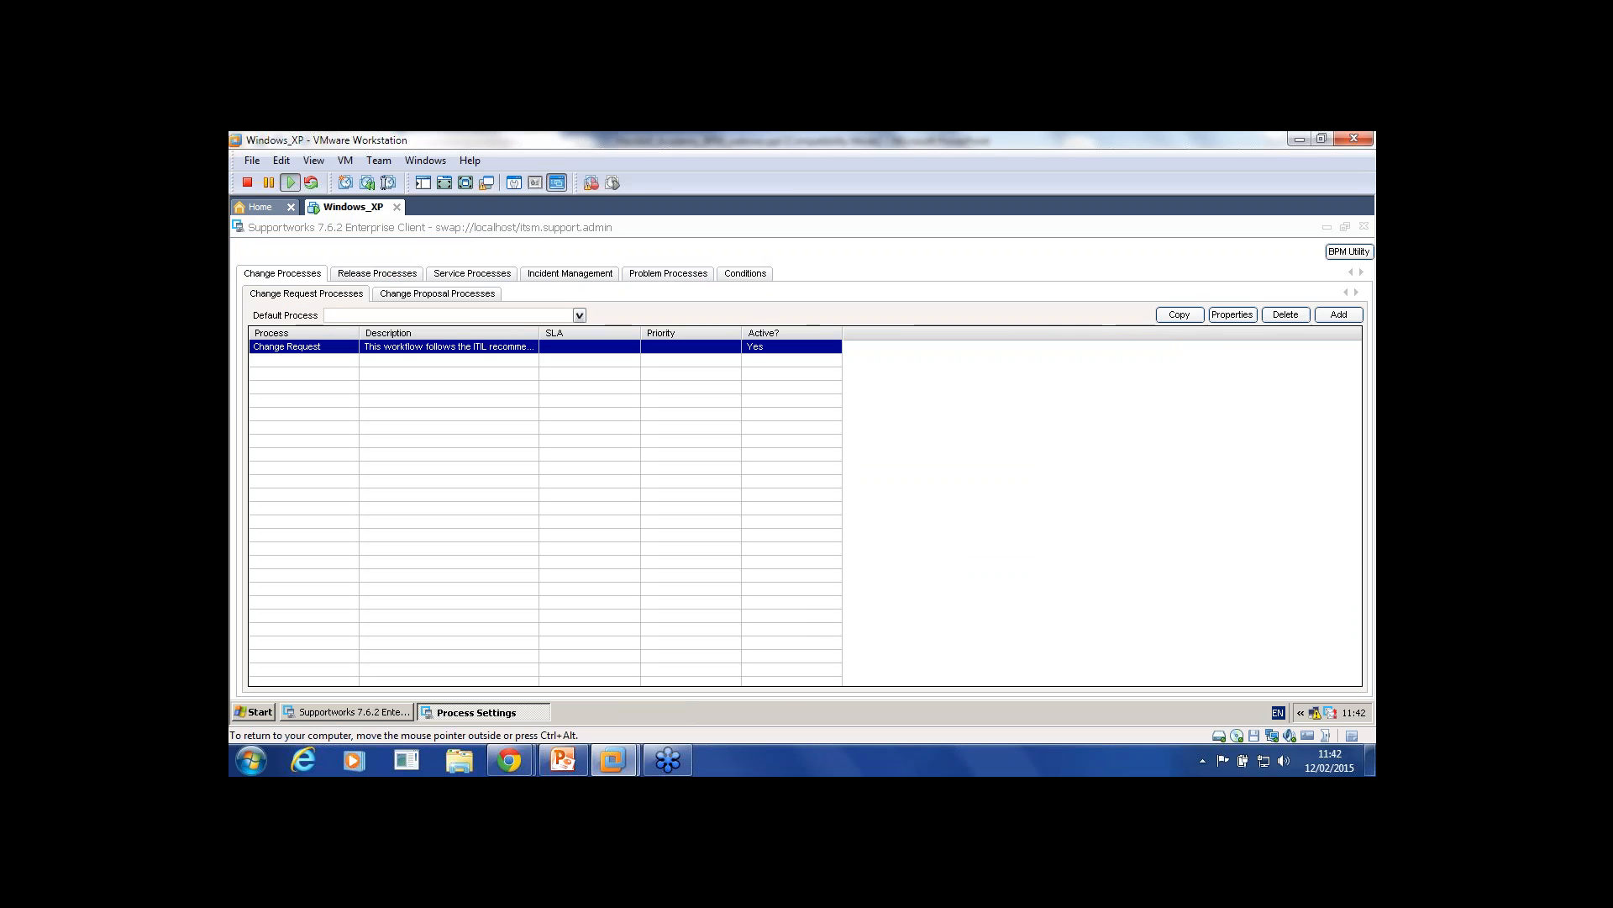
Step: Start a new Change Request with summary 'Test' and detail 'Tesyt'
click(322, 248)
mouse_move(412, 284)
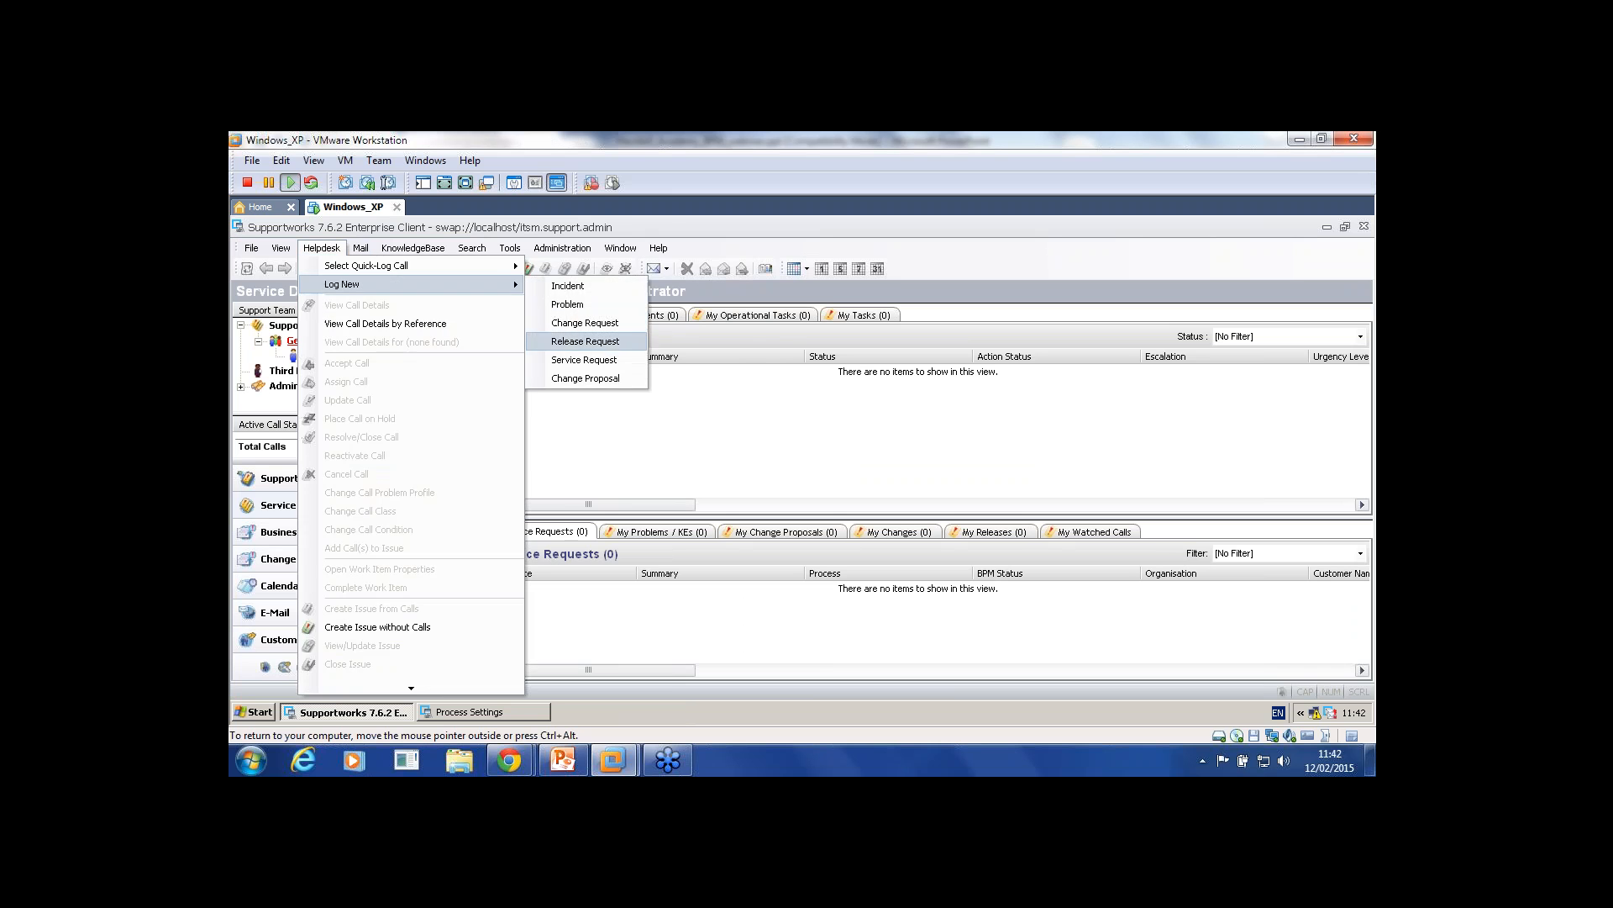
click(593, 323)
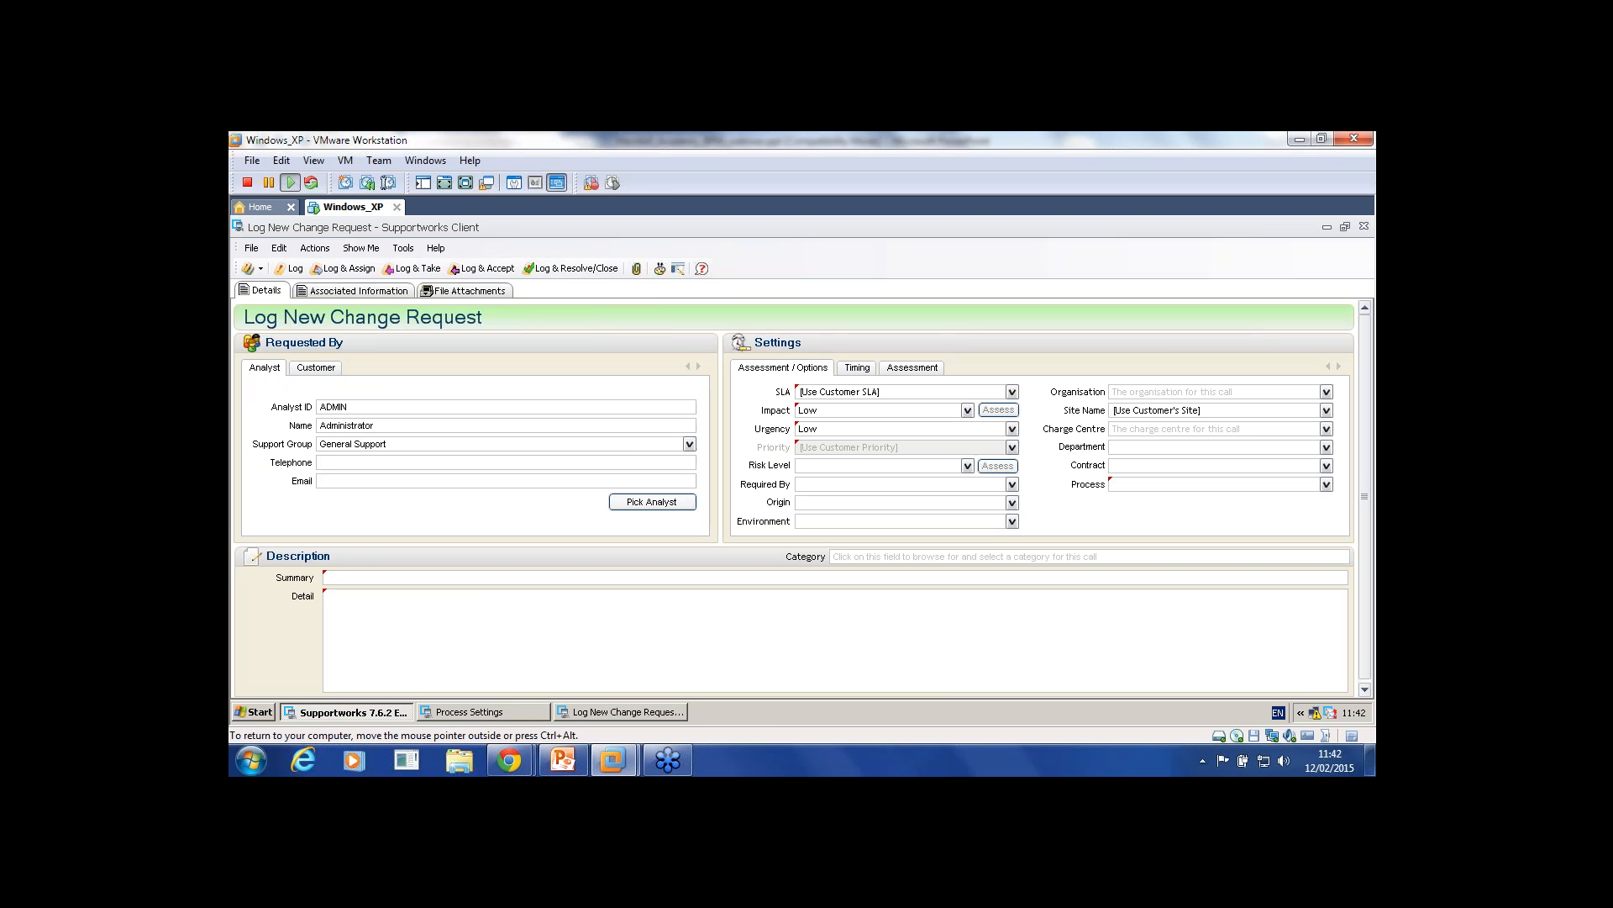
text(Test)
key(Tab)
text(Tesyt)
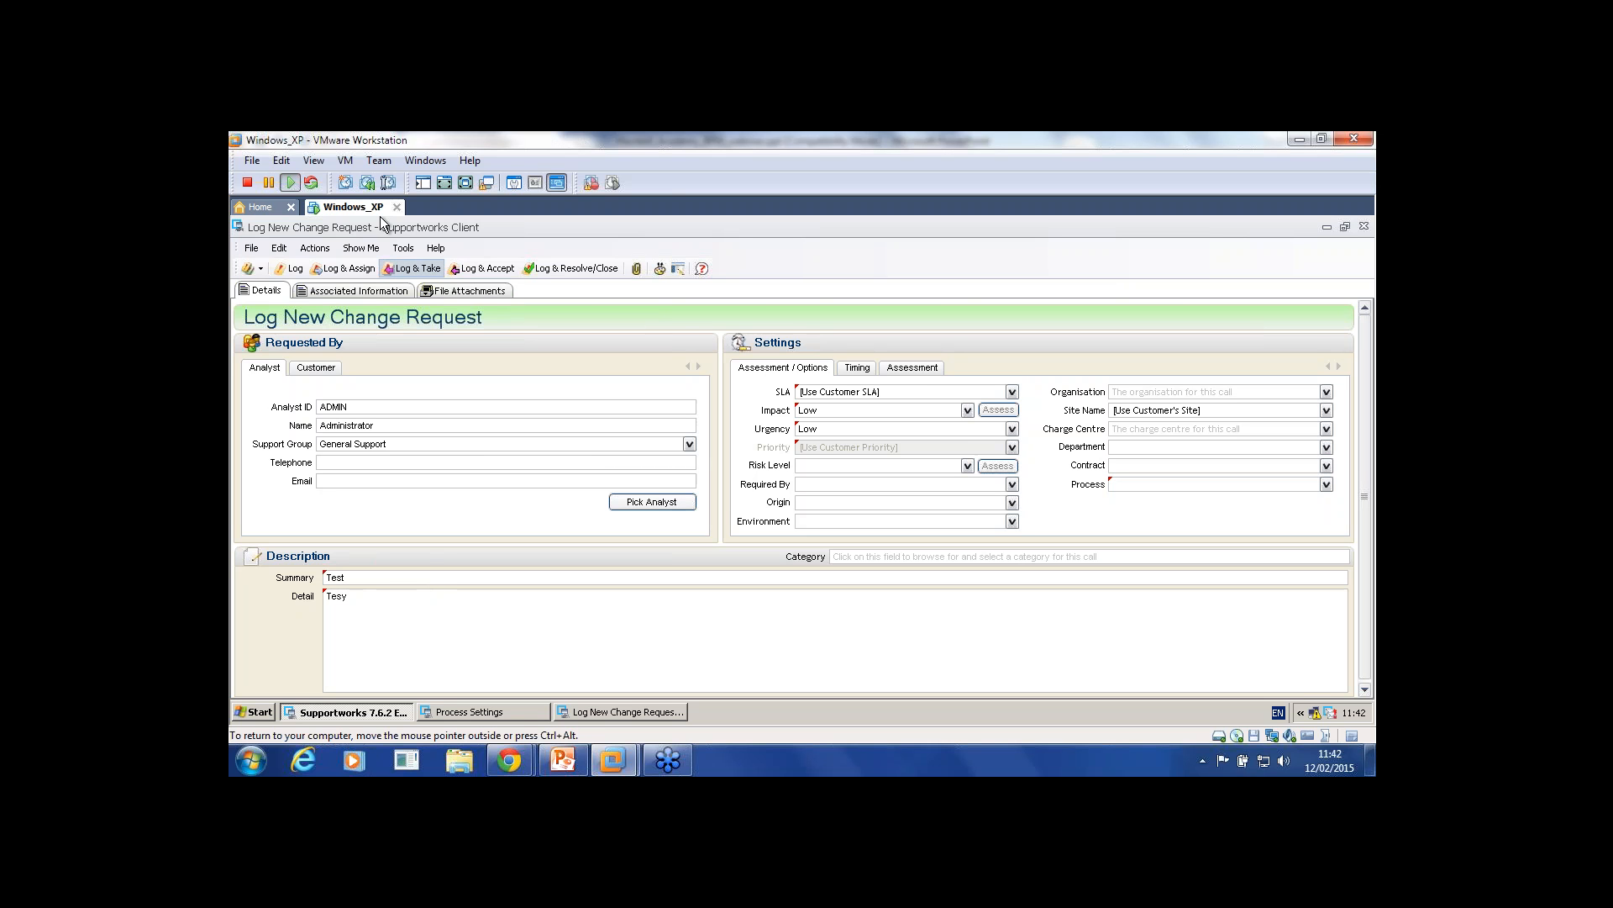
Step: Look up the customer by ID, keep the customer's SLA, and minimise the change request
click(316, 367)
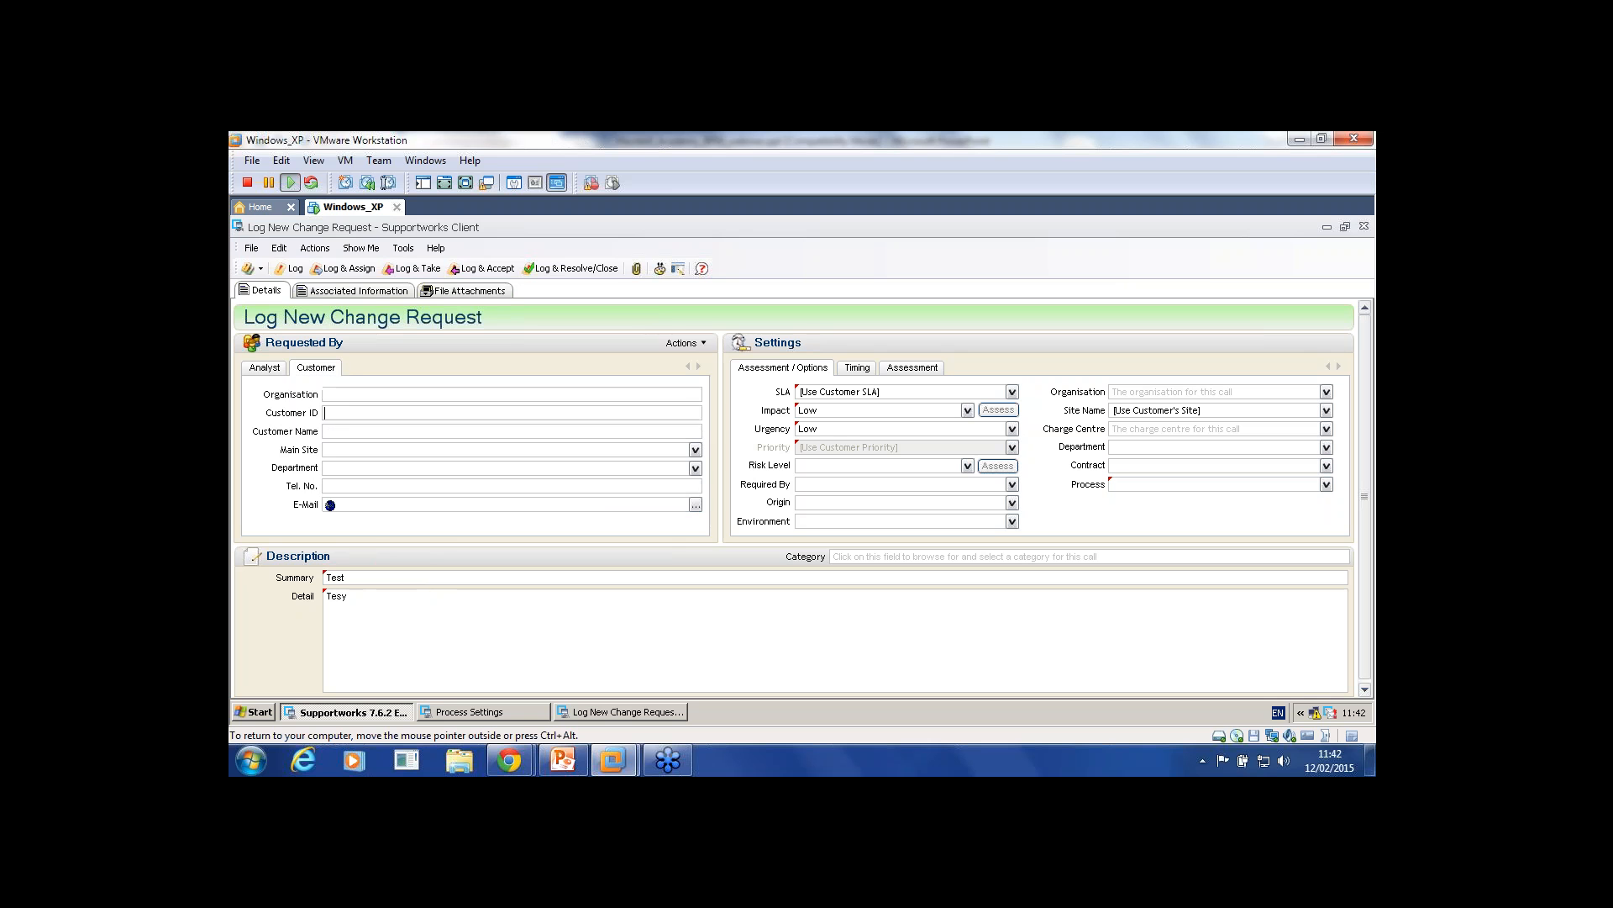
text(j)
key(Return)
click(265, 367)
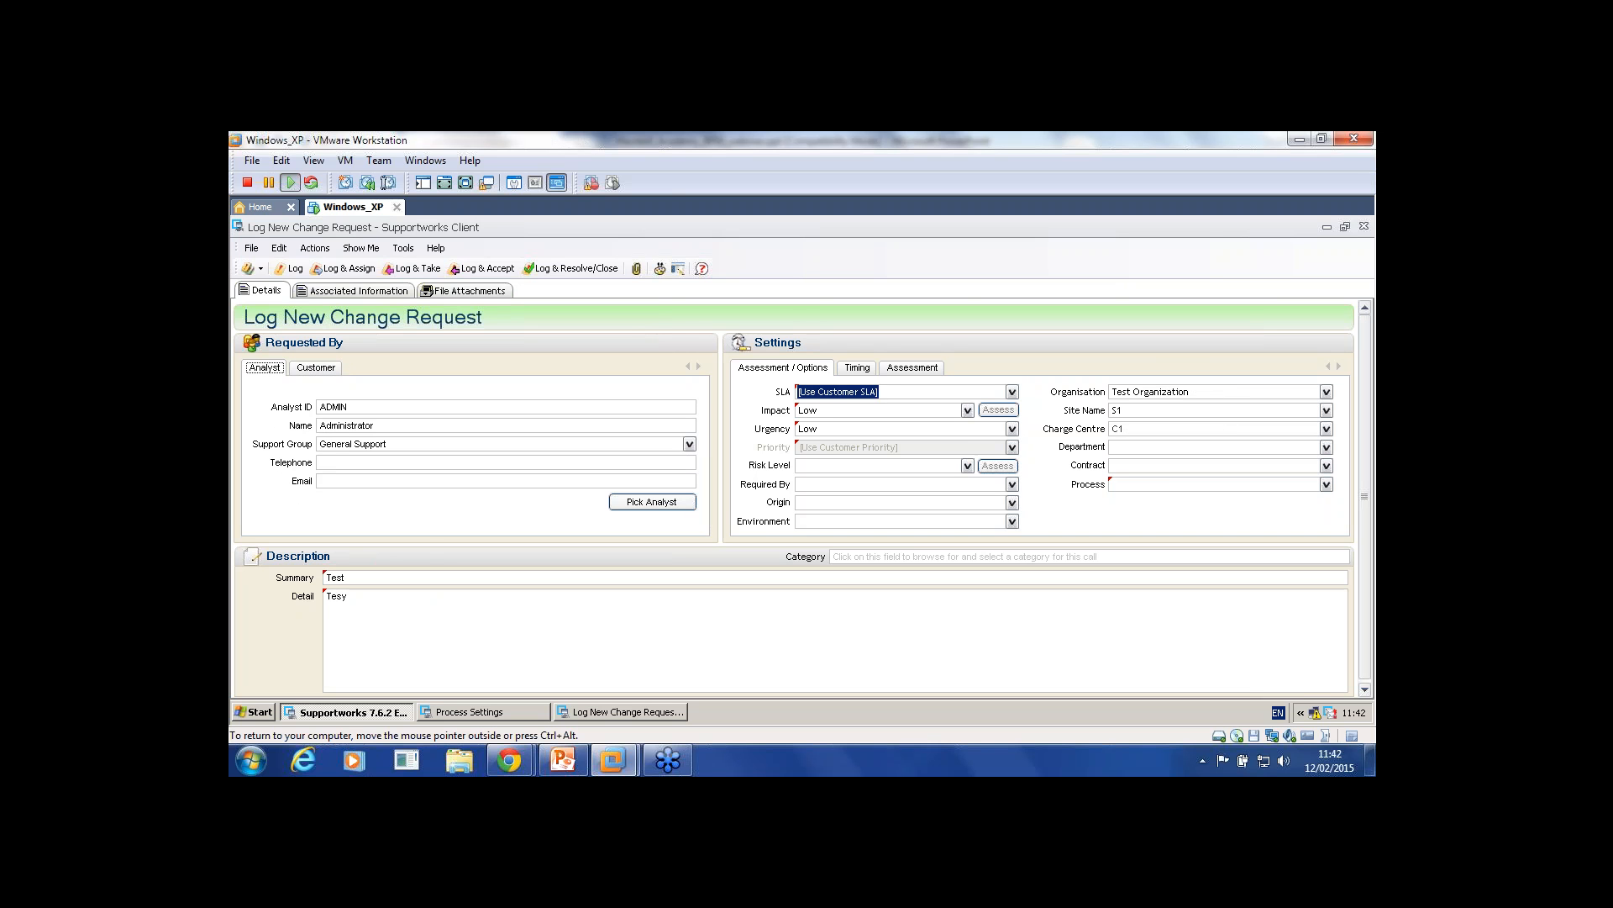
click(1012, 391)
click(1011, 392)
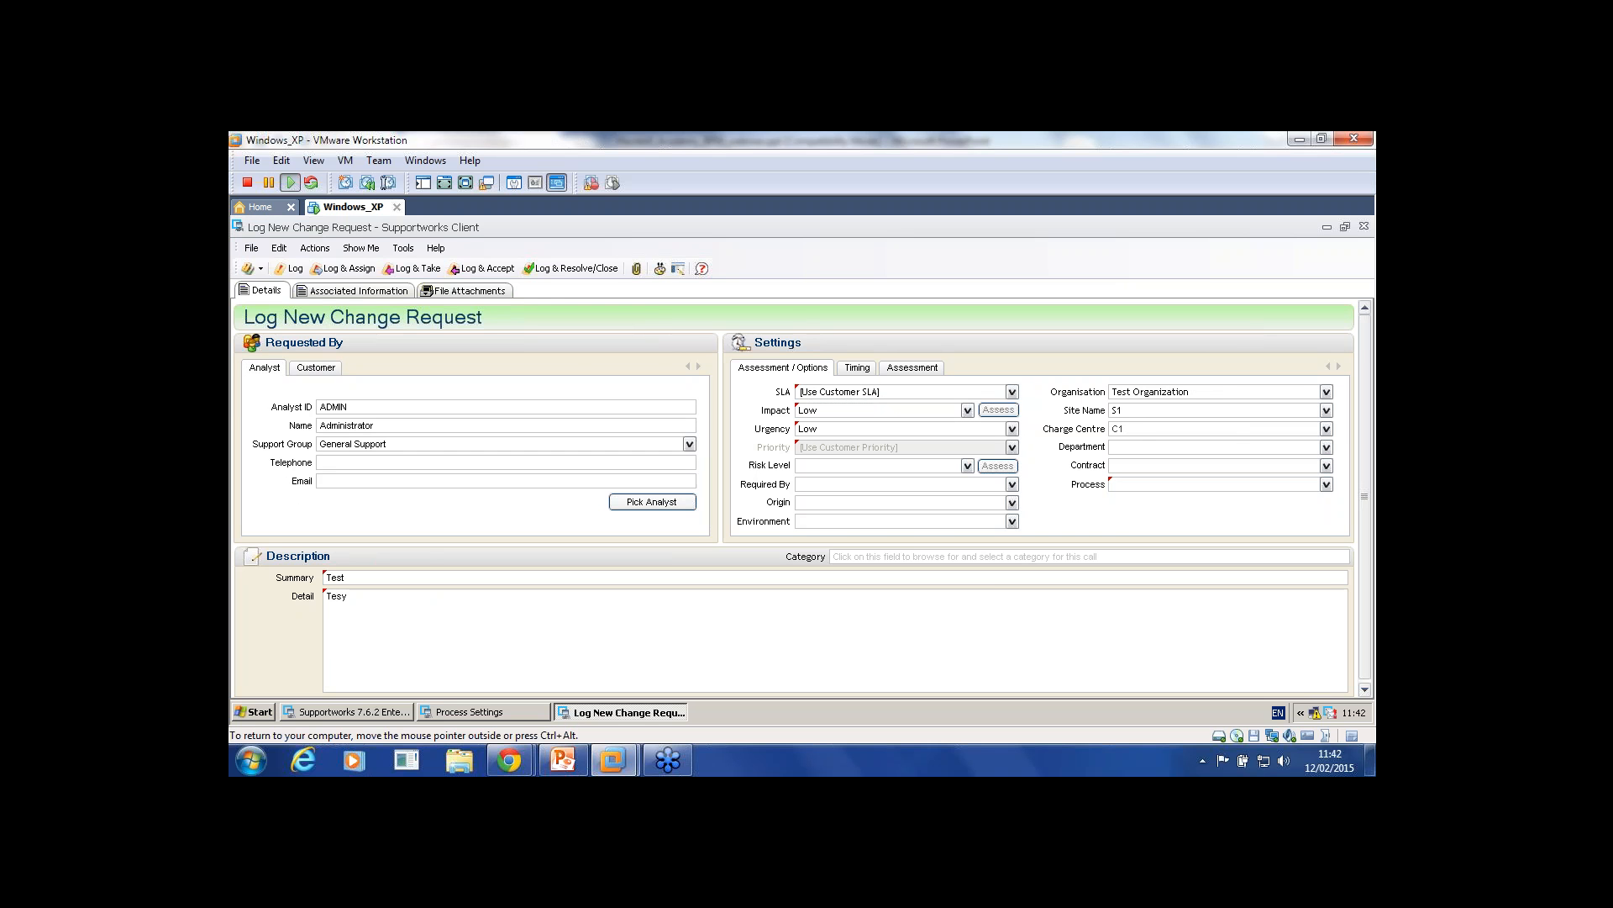
click(1327, 227)
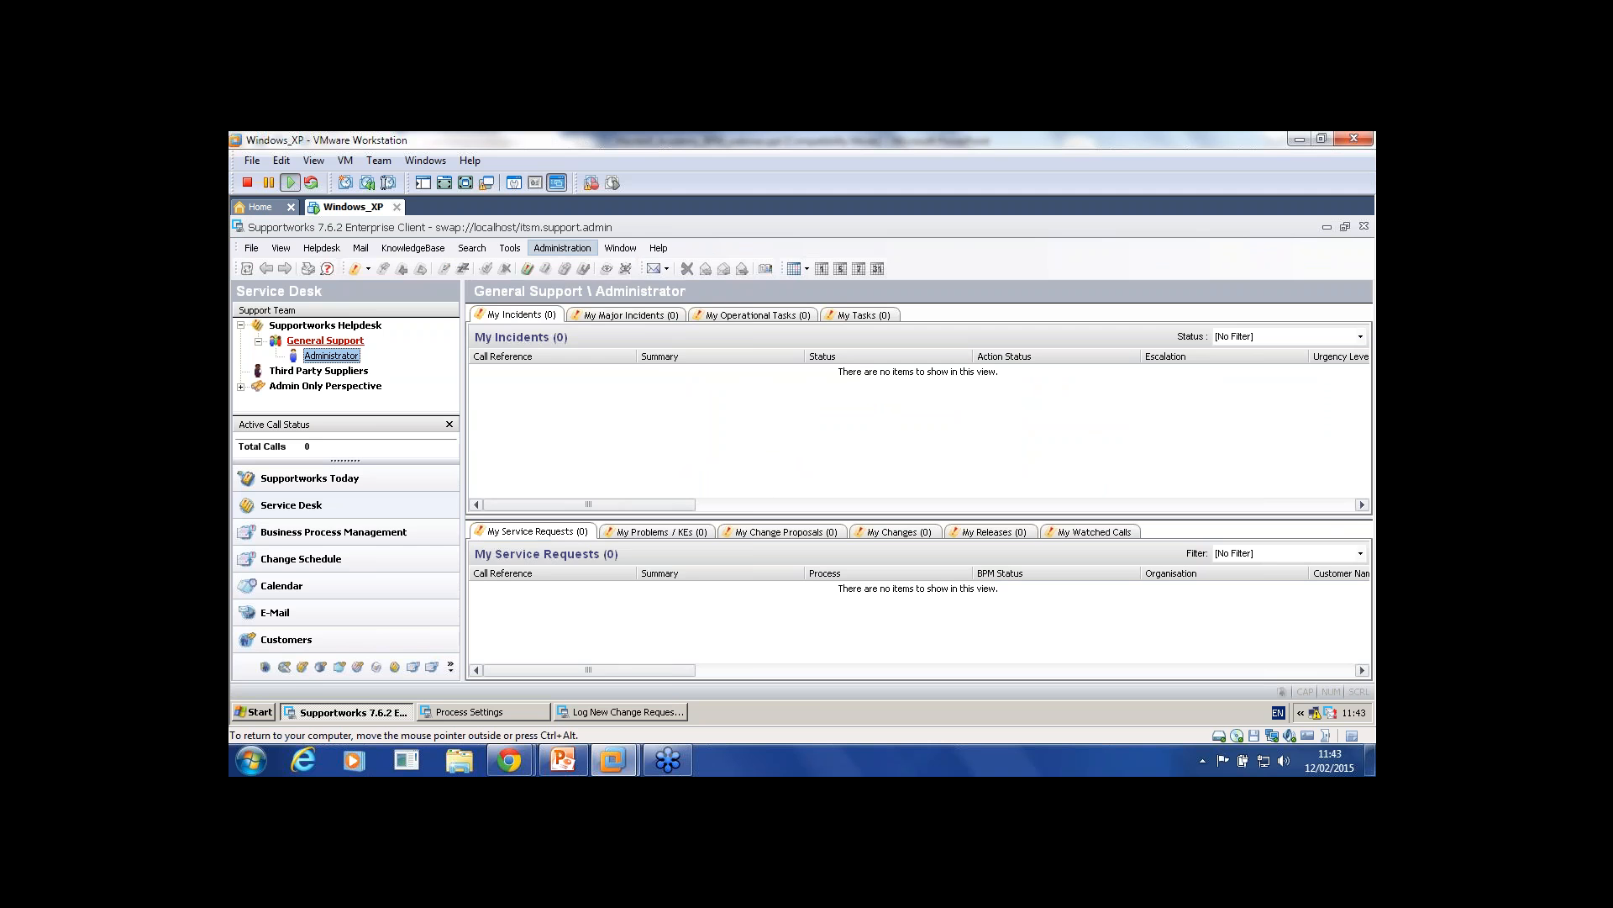
Step: Create a Customer-type agreement named Sla with the administrator as IT owner and a customer as business owner
click(562, 247)
click(623, 376)
click(1344, 274)
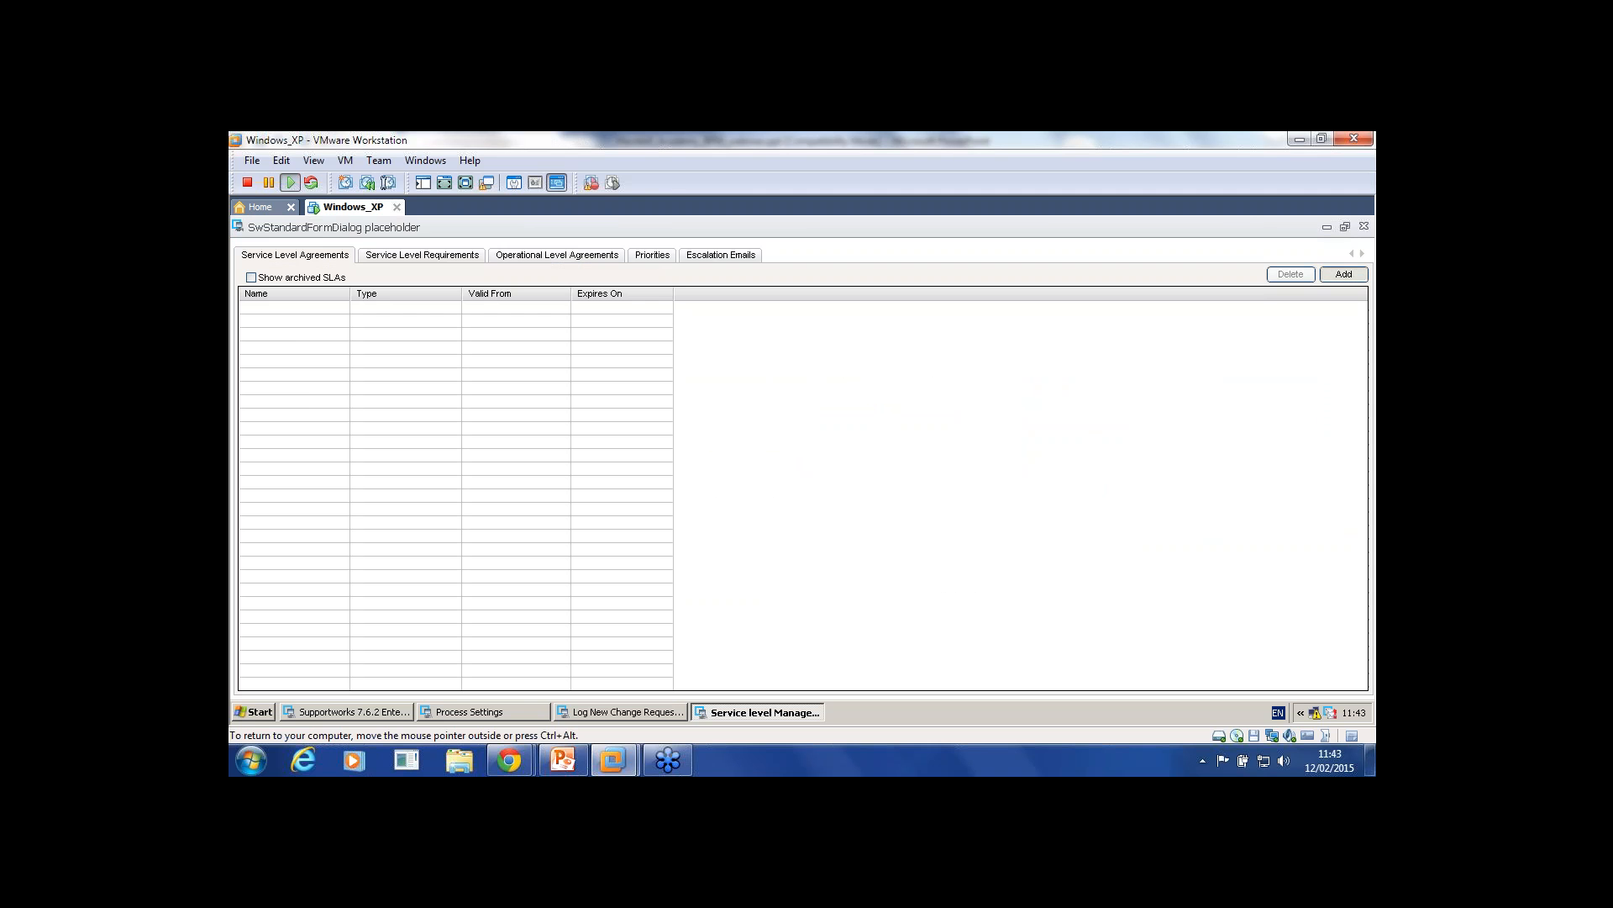
text(Sla)
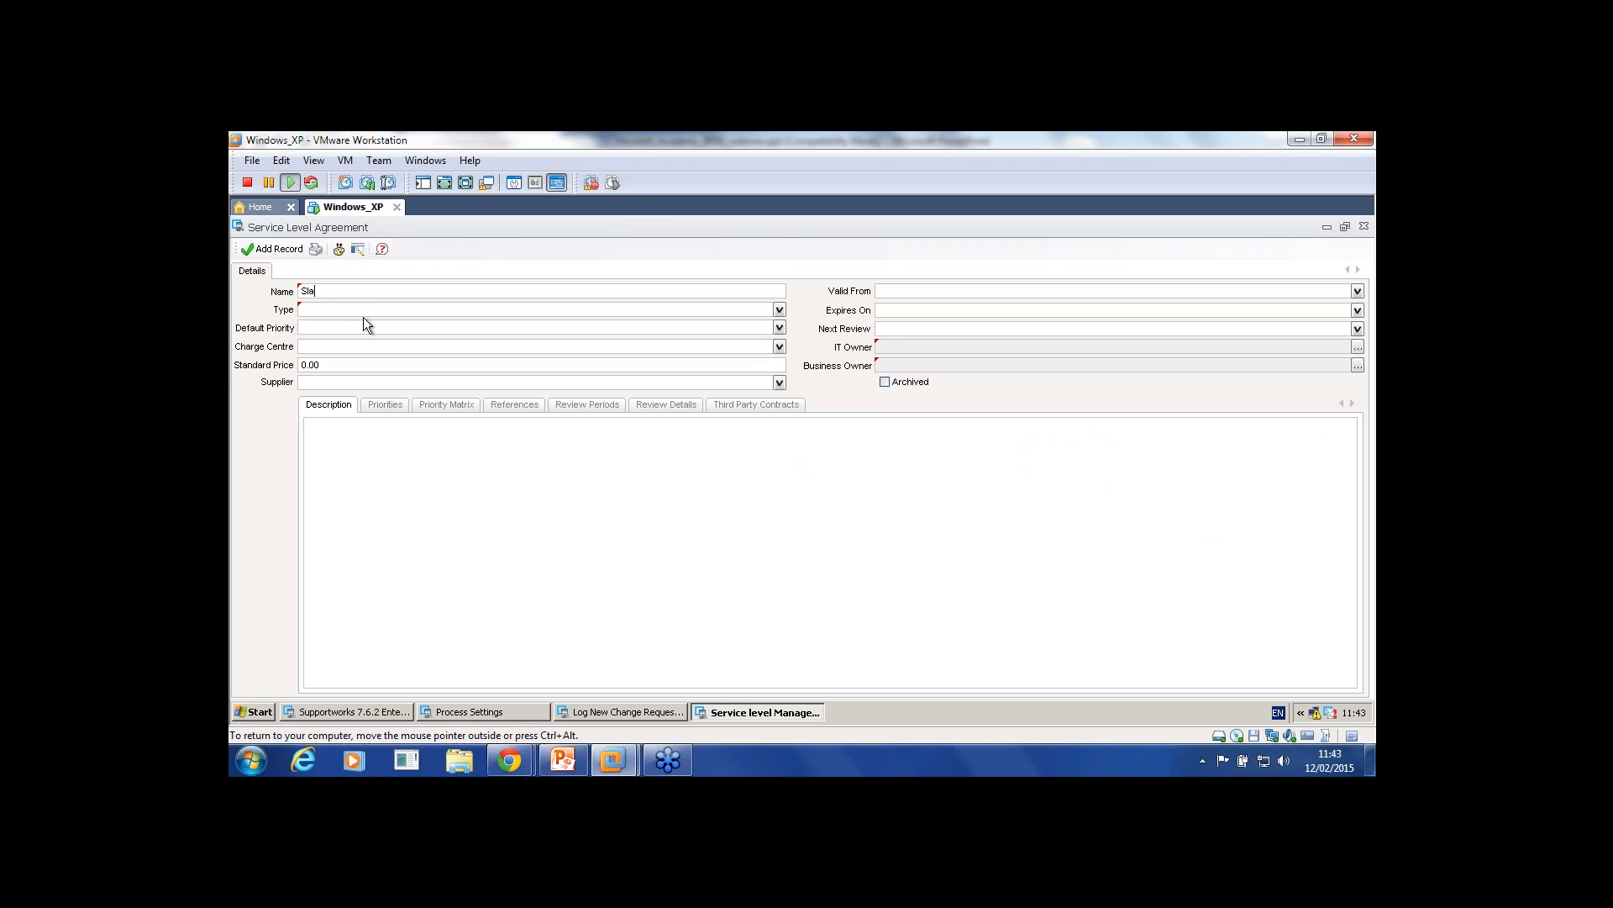
click(363, 311)
click(363, 327)
click(1358, 347)
key(Return)
click(1331, 425)
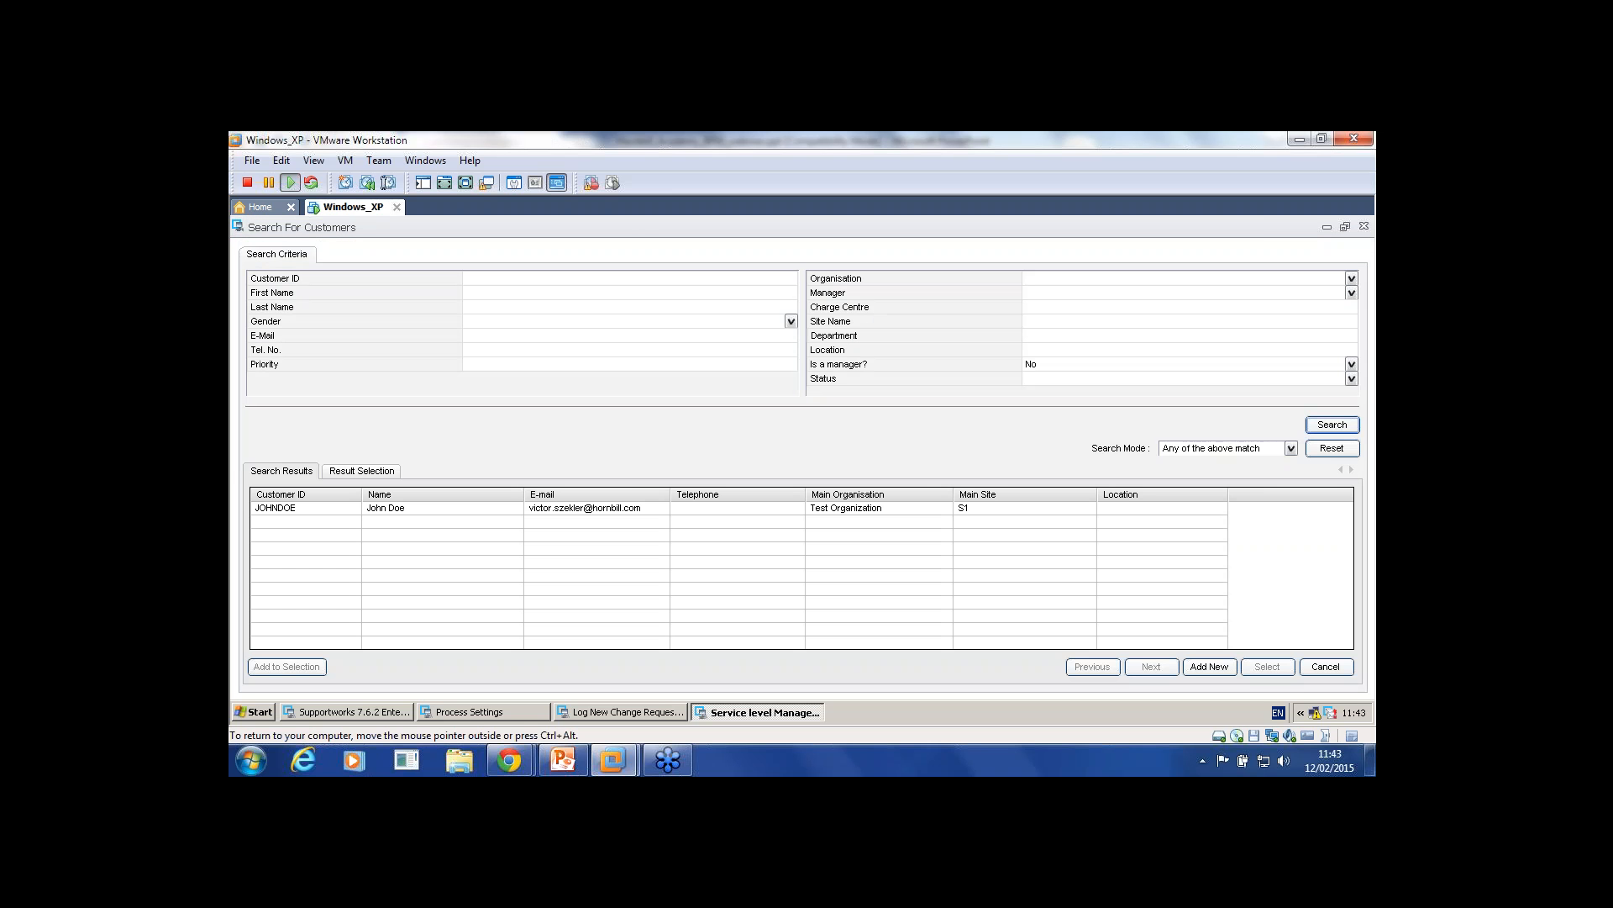
click(881, 509)
click(1267, 667)
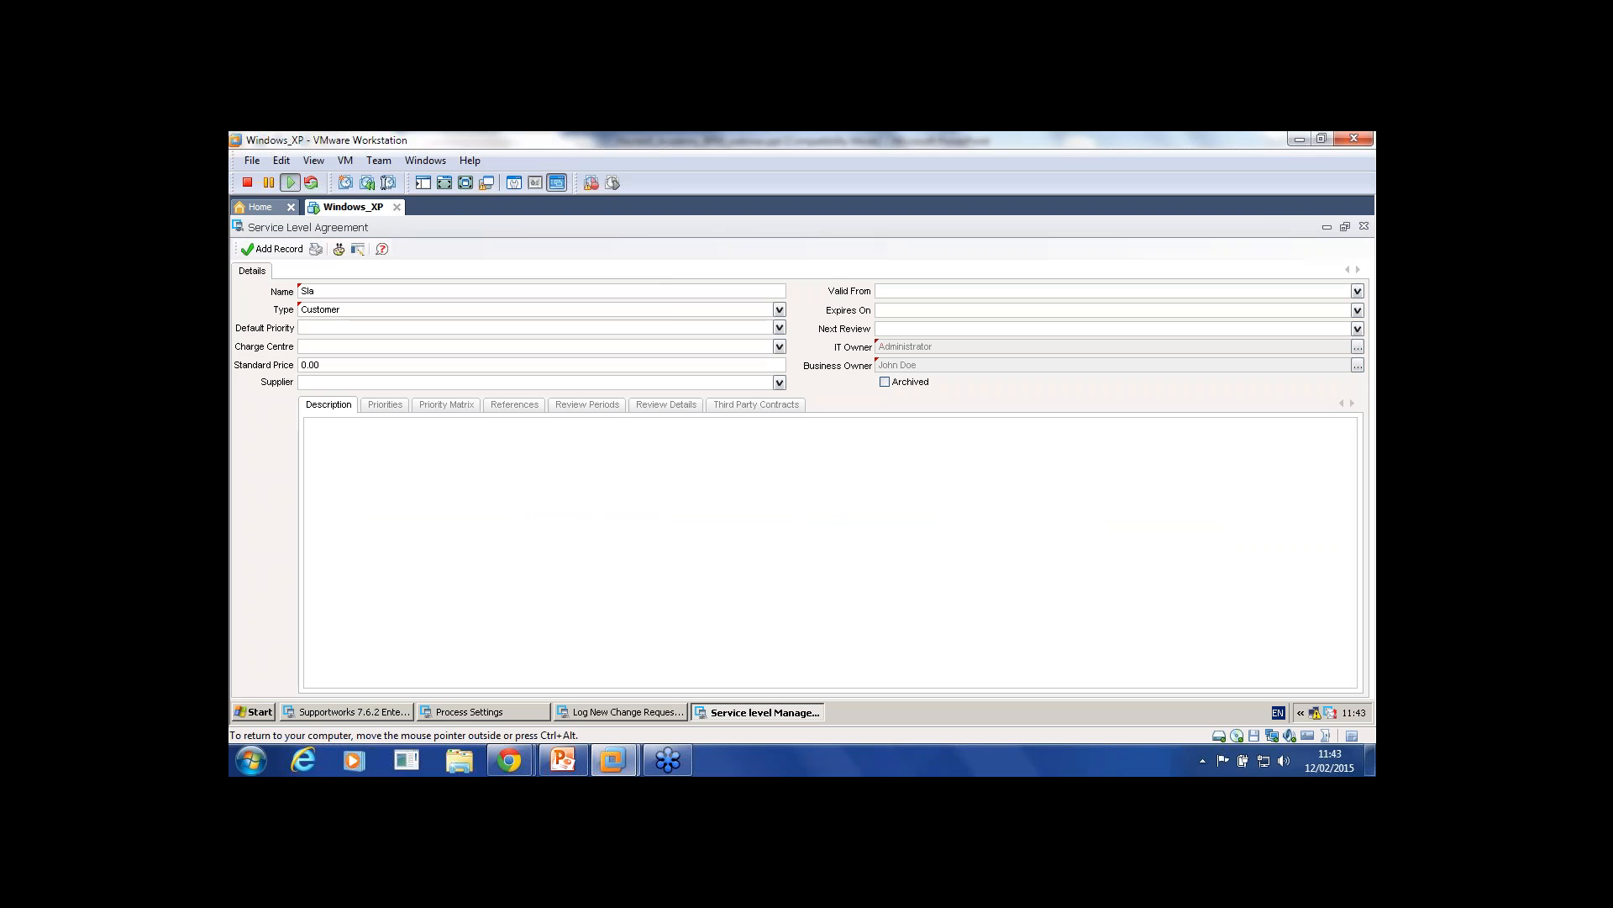
click(273, 248)
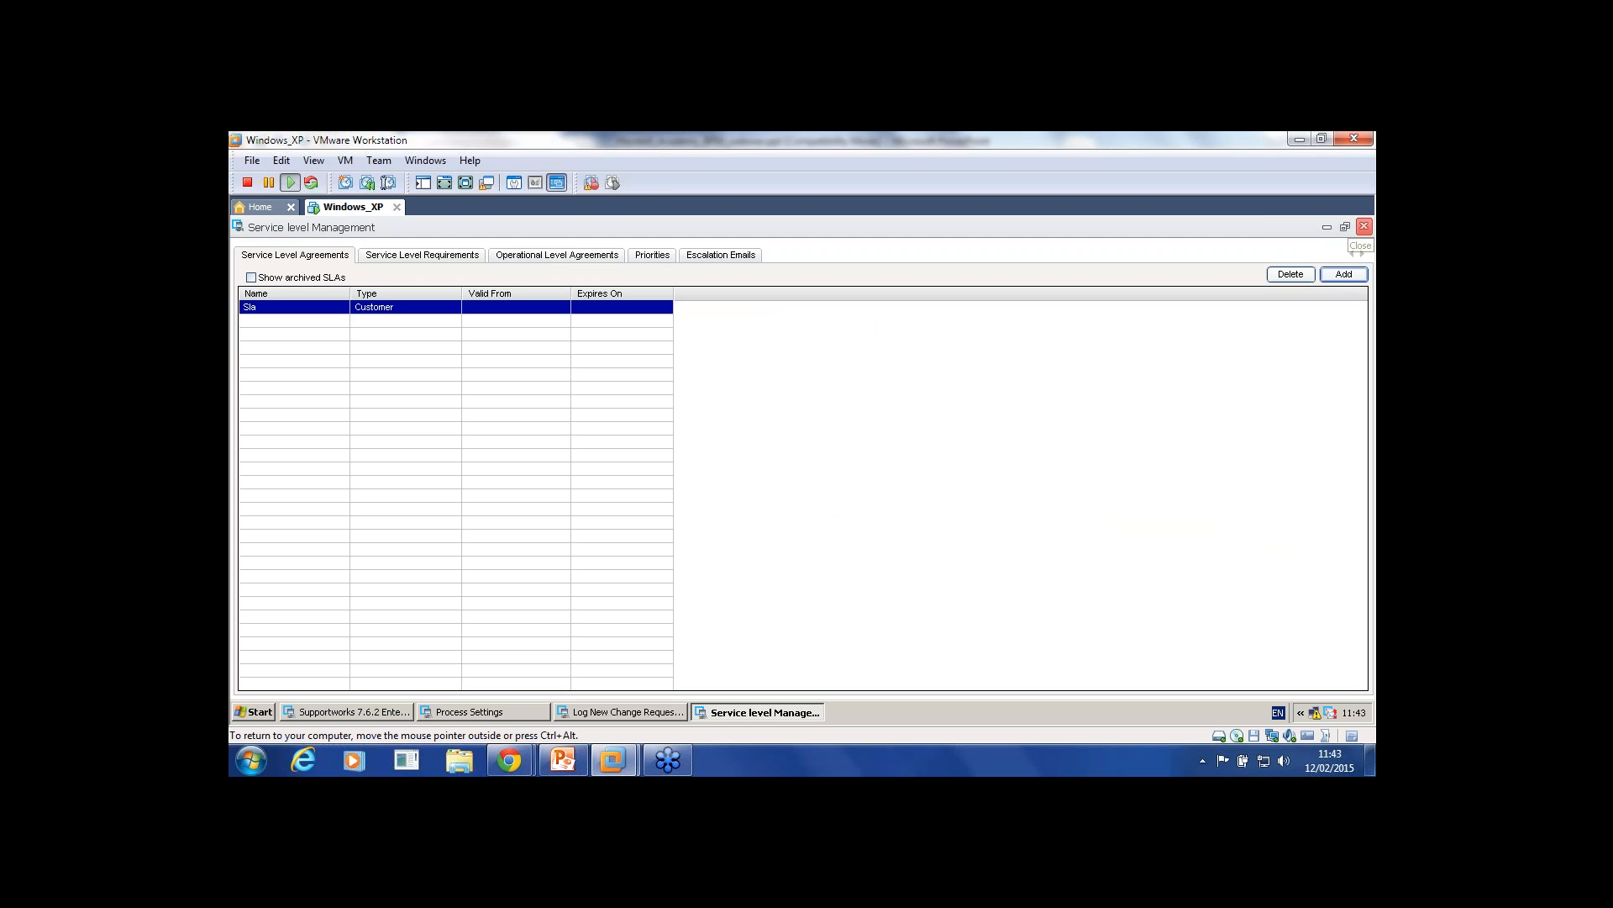
Step: Associate the Low priority with the Sla agreement and close Service Level Management
double_click(294, 306)
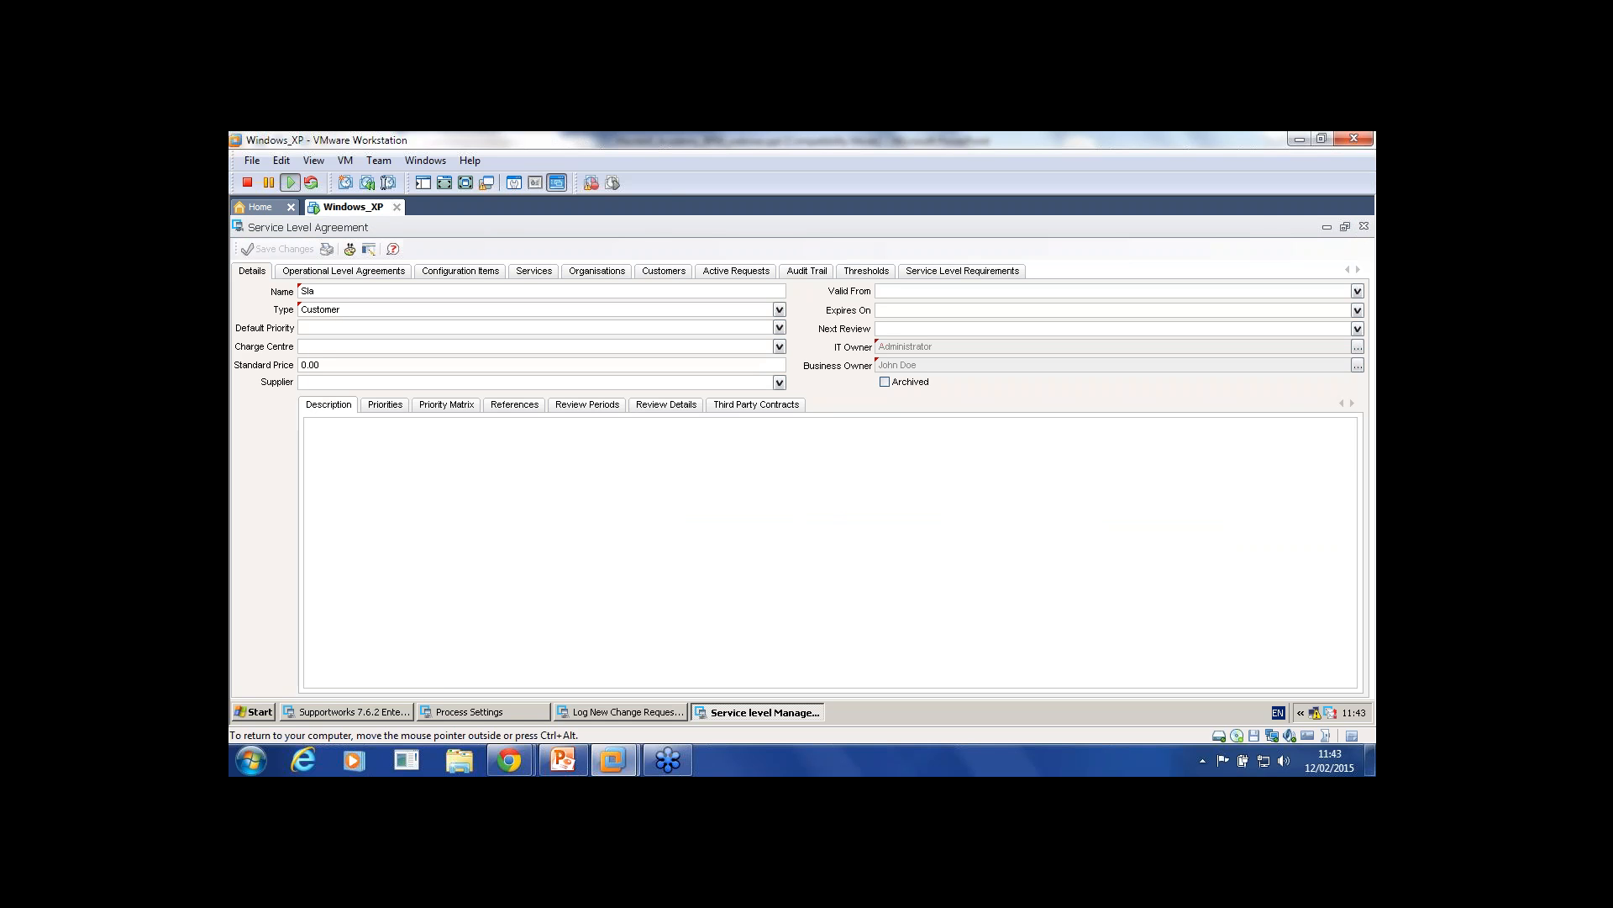
click(384, 405)
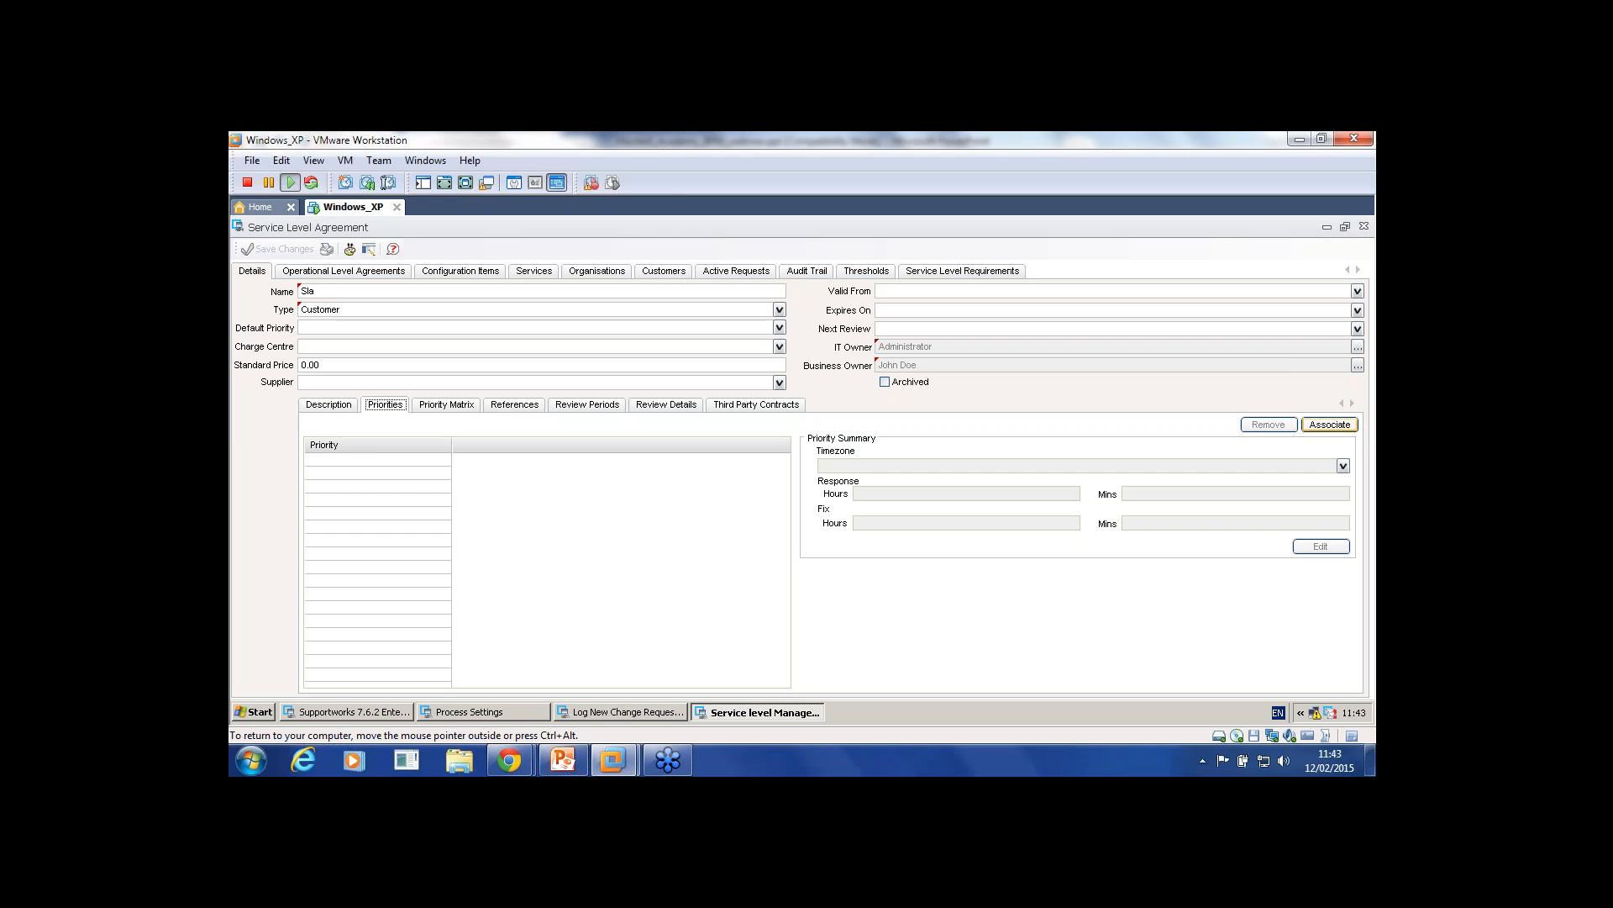
click(1329, 424)
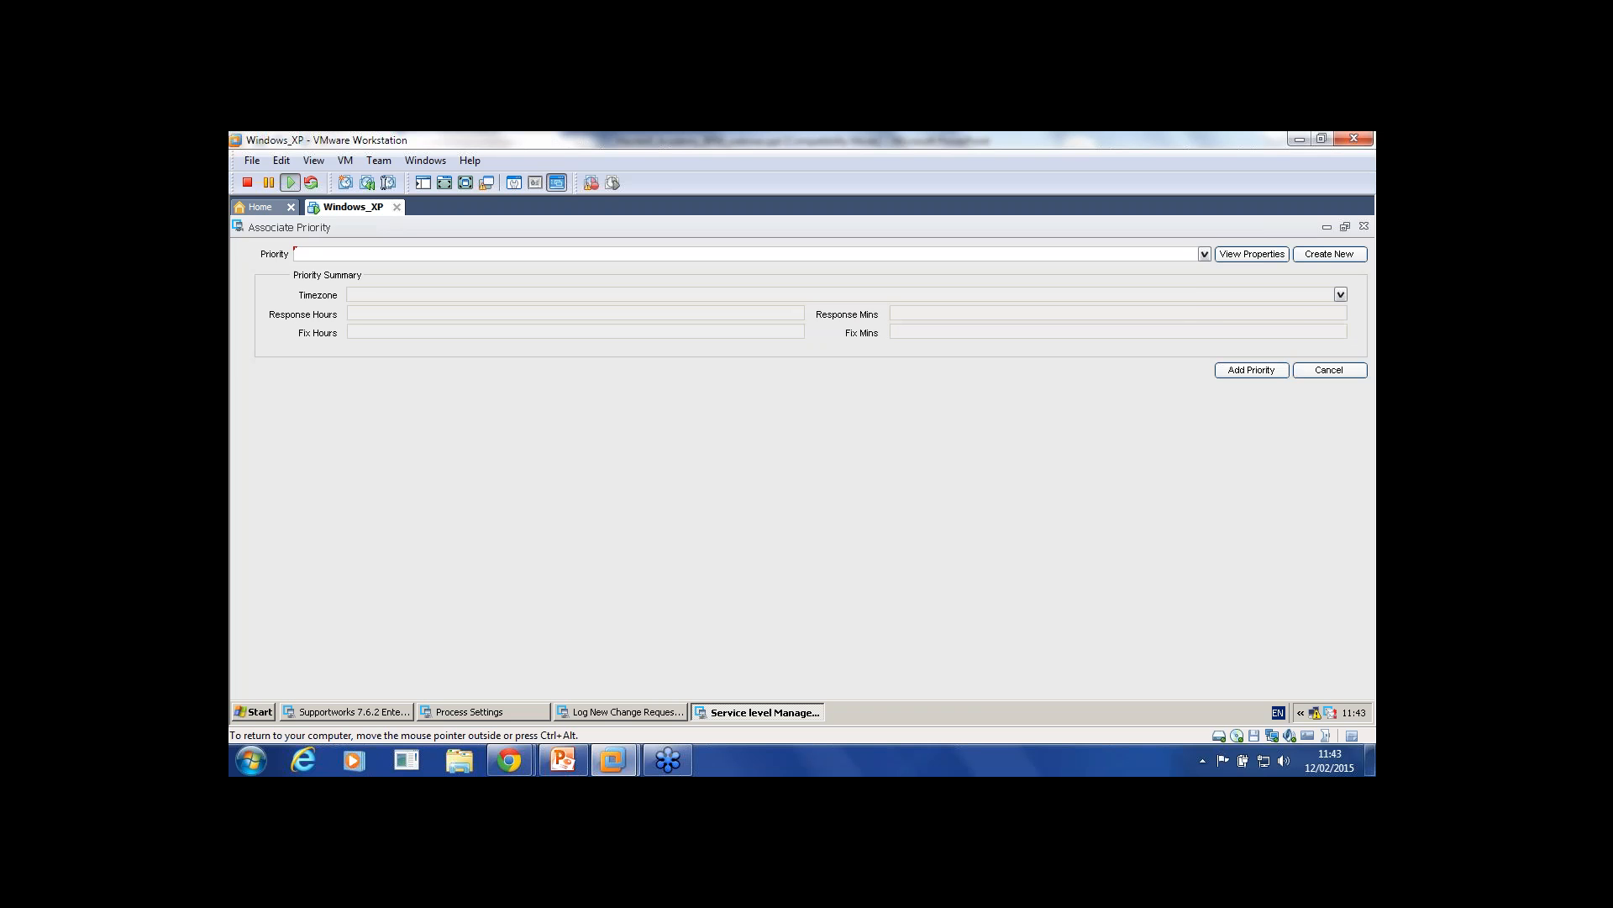
click(1204, 254)
click(1176, 313)
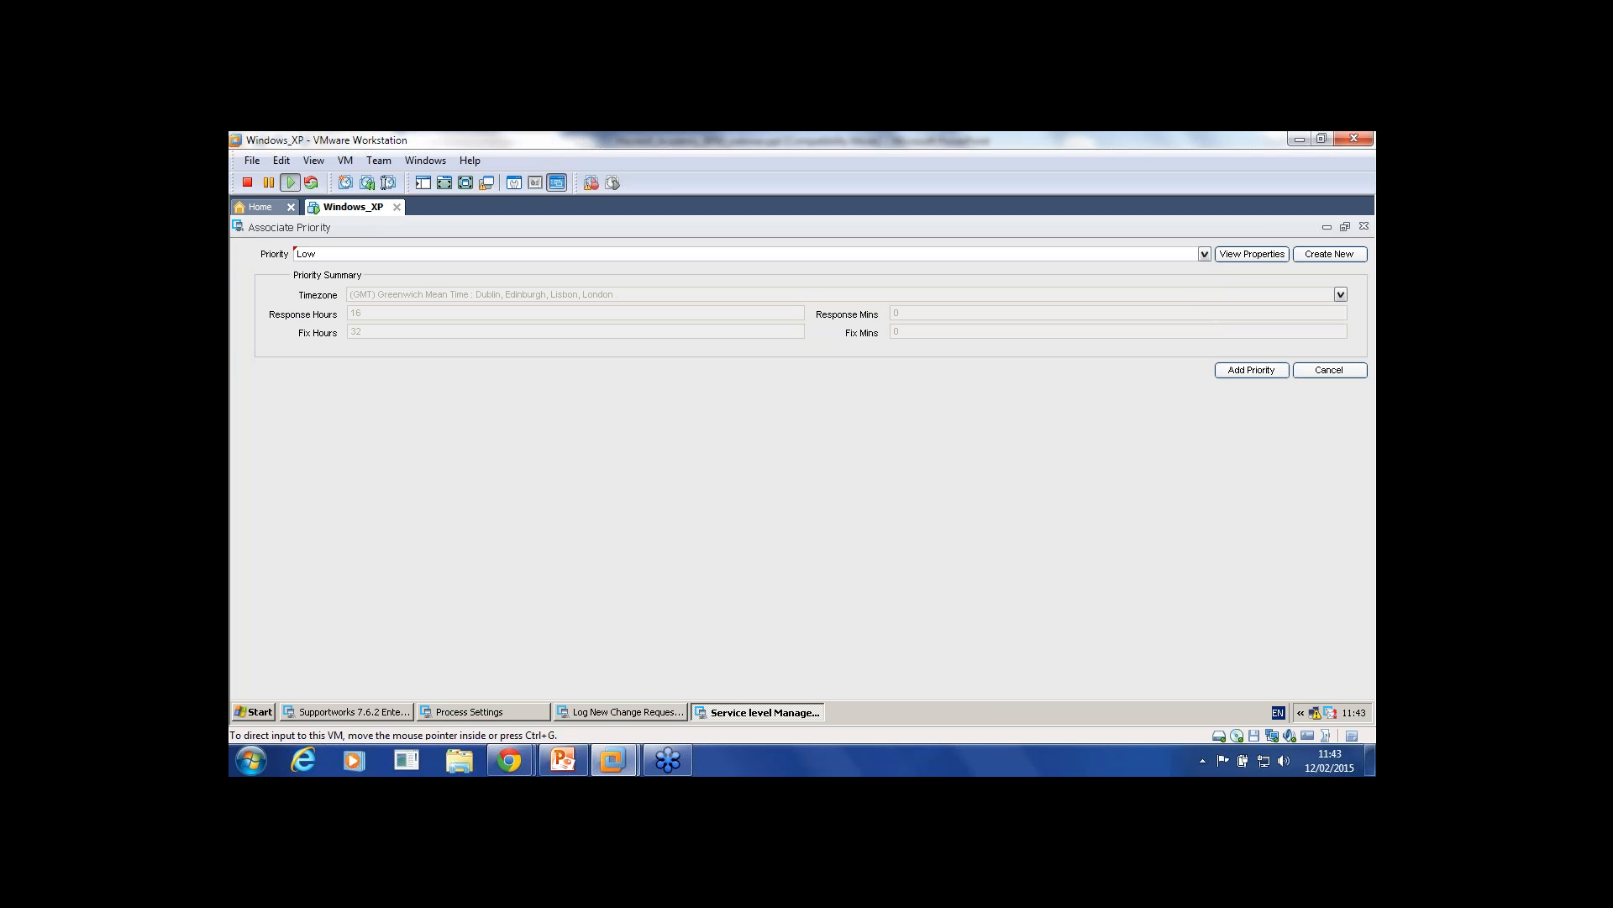
click(1252, 369)
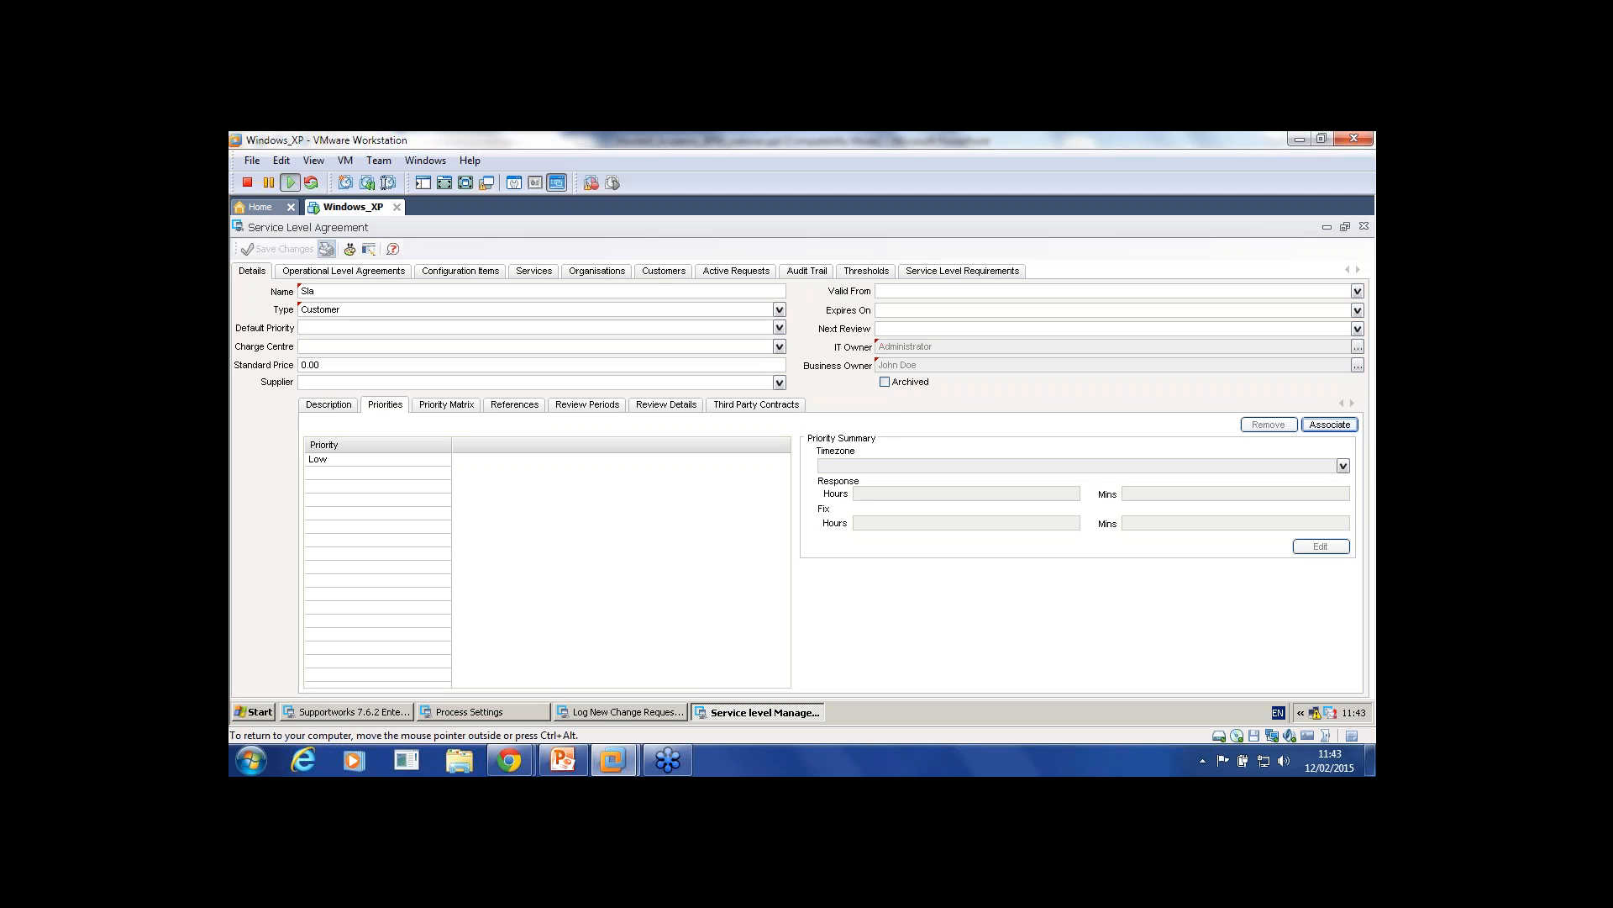
click(1364, 226)
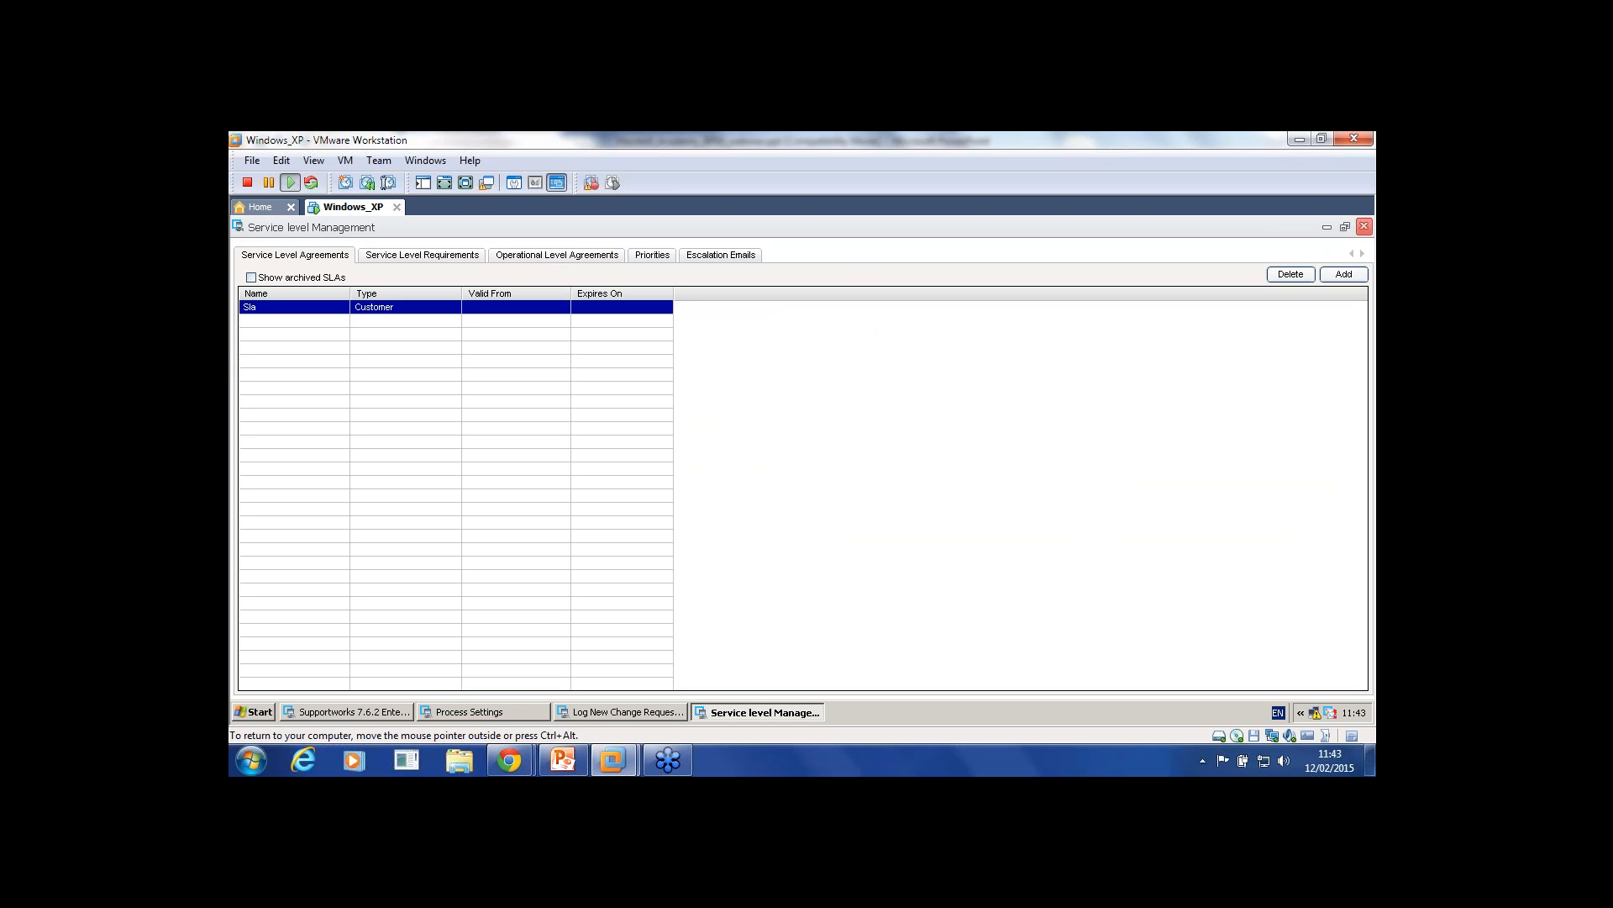
click(1364, 226)
click(252, 248)
Step: Open the test customer's record and set its SLA to Sla and Priority to Low
mouse_move(310, 398)
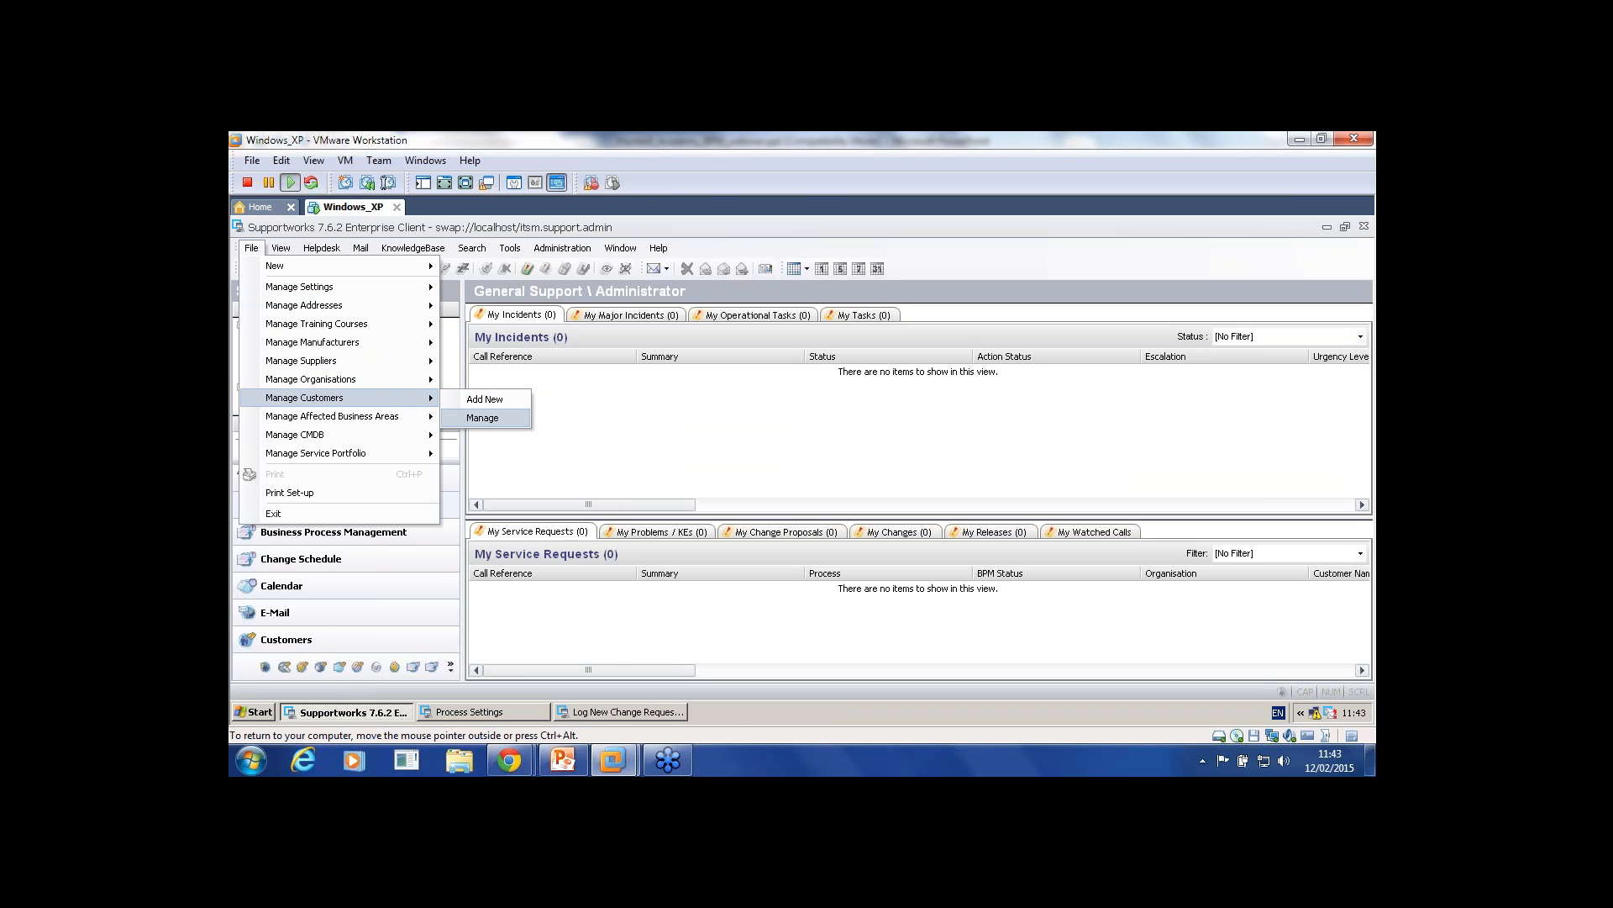
click(483, 418)
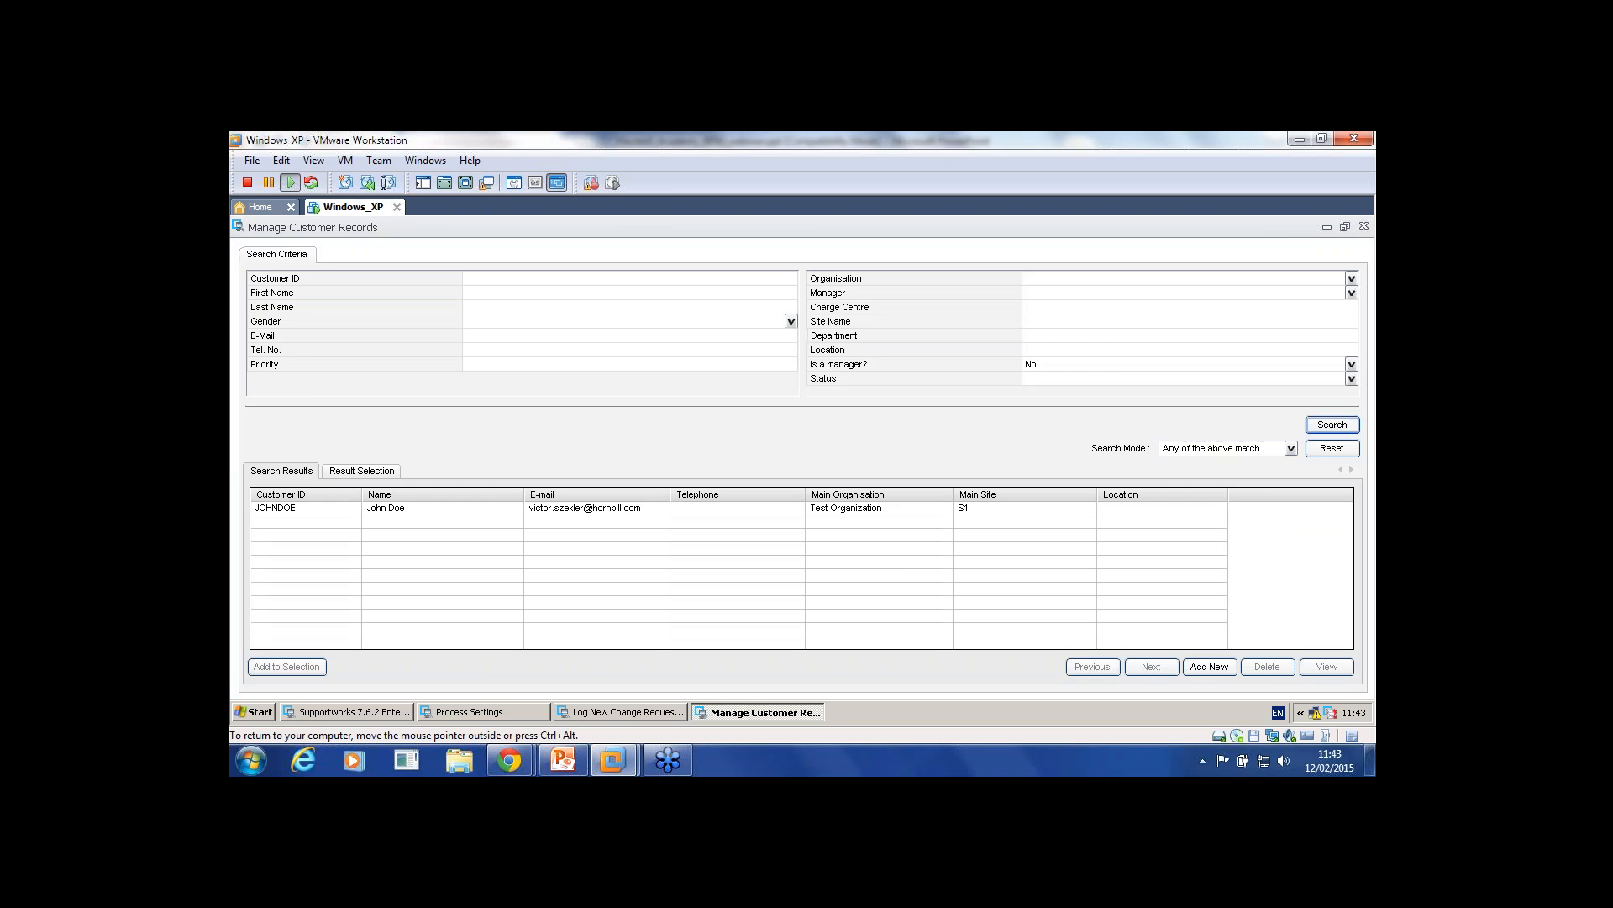
double_click(387, 508)
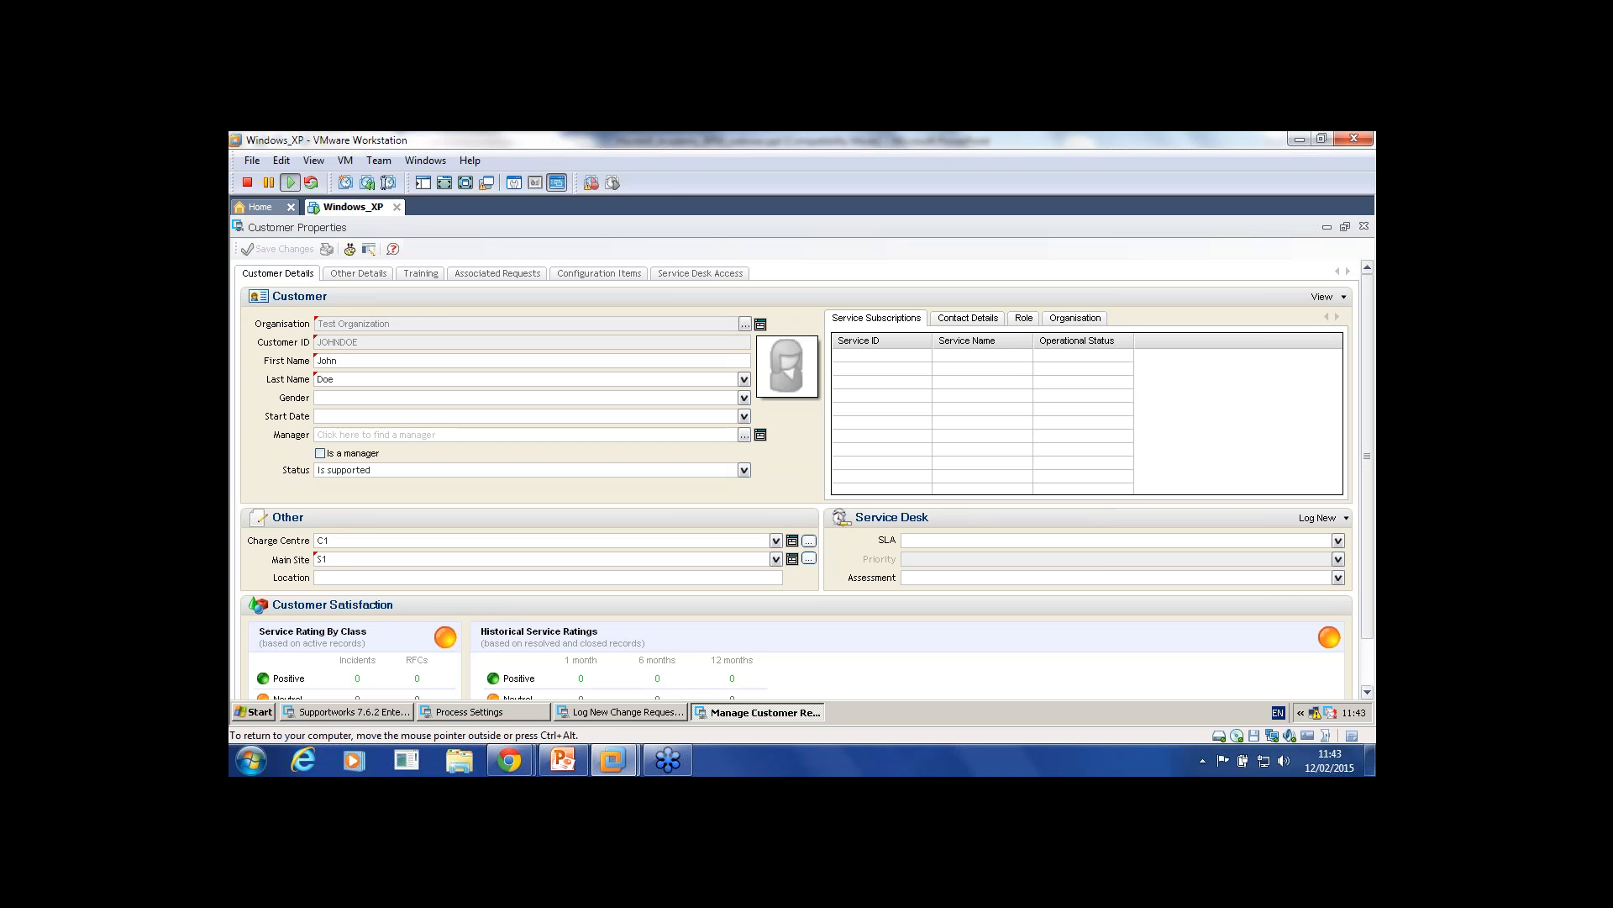
click(1338, 540)
click(1122, 565)
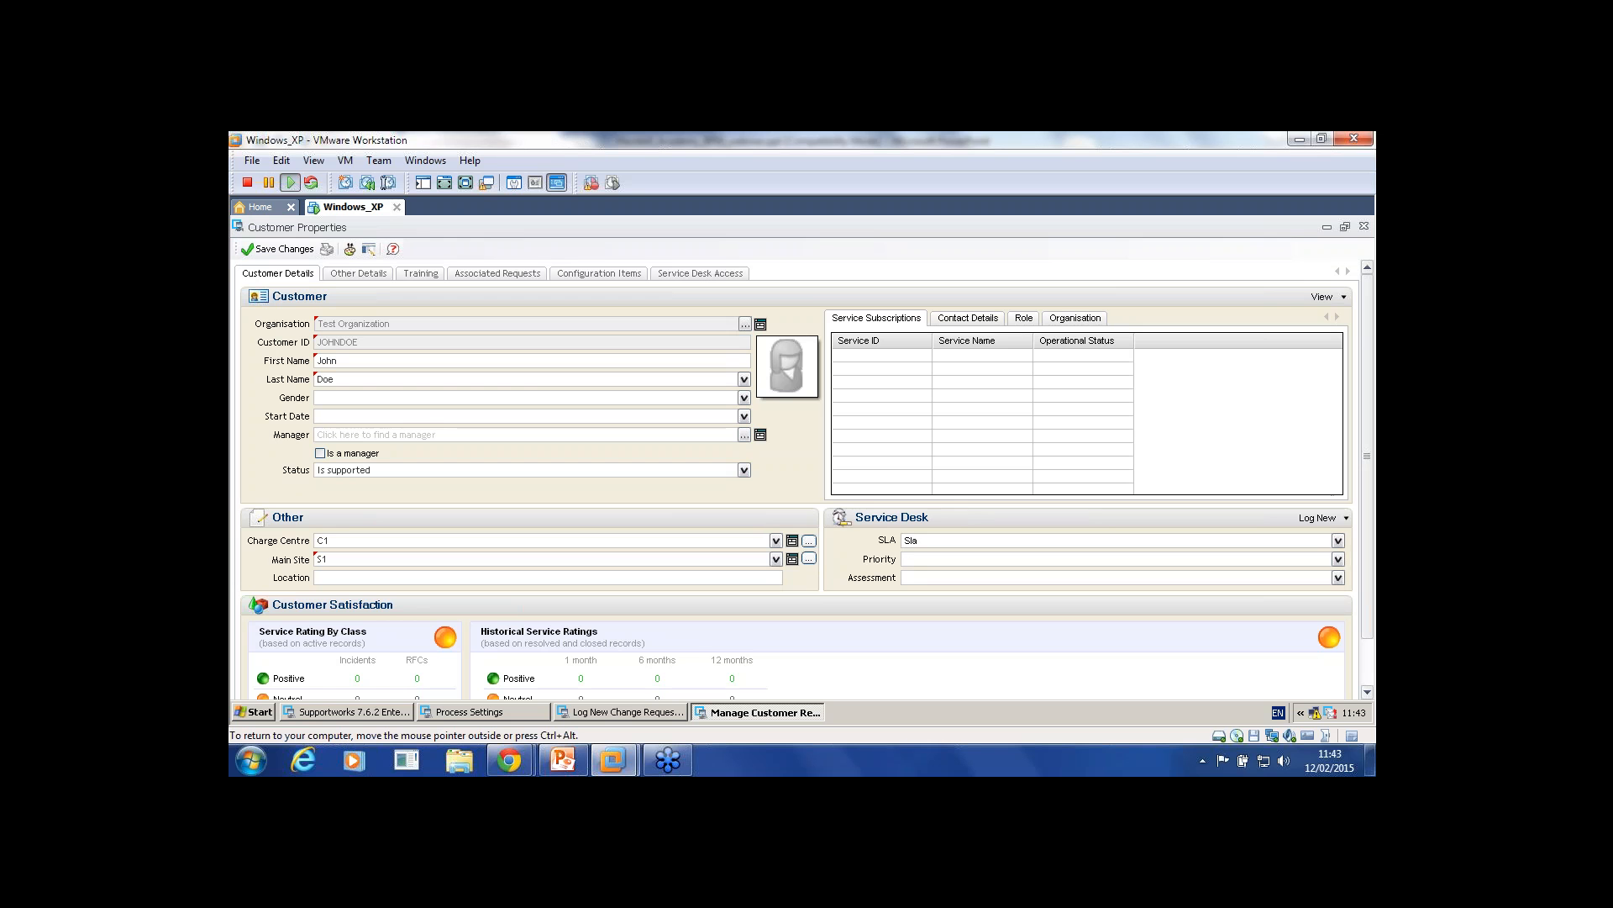
click(1338, 559)
click(1123, 585)
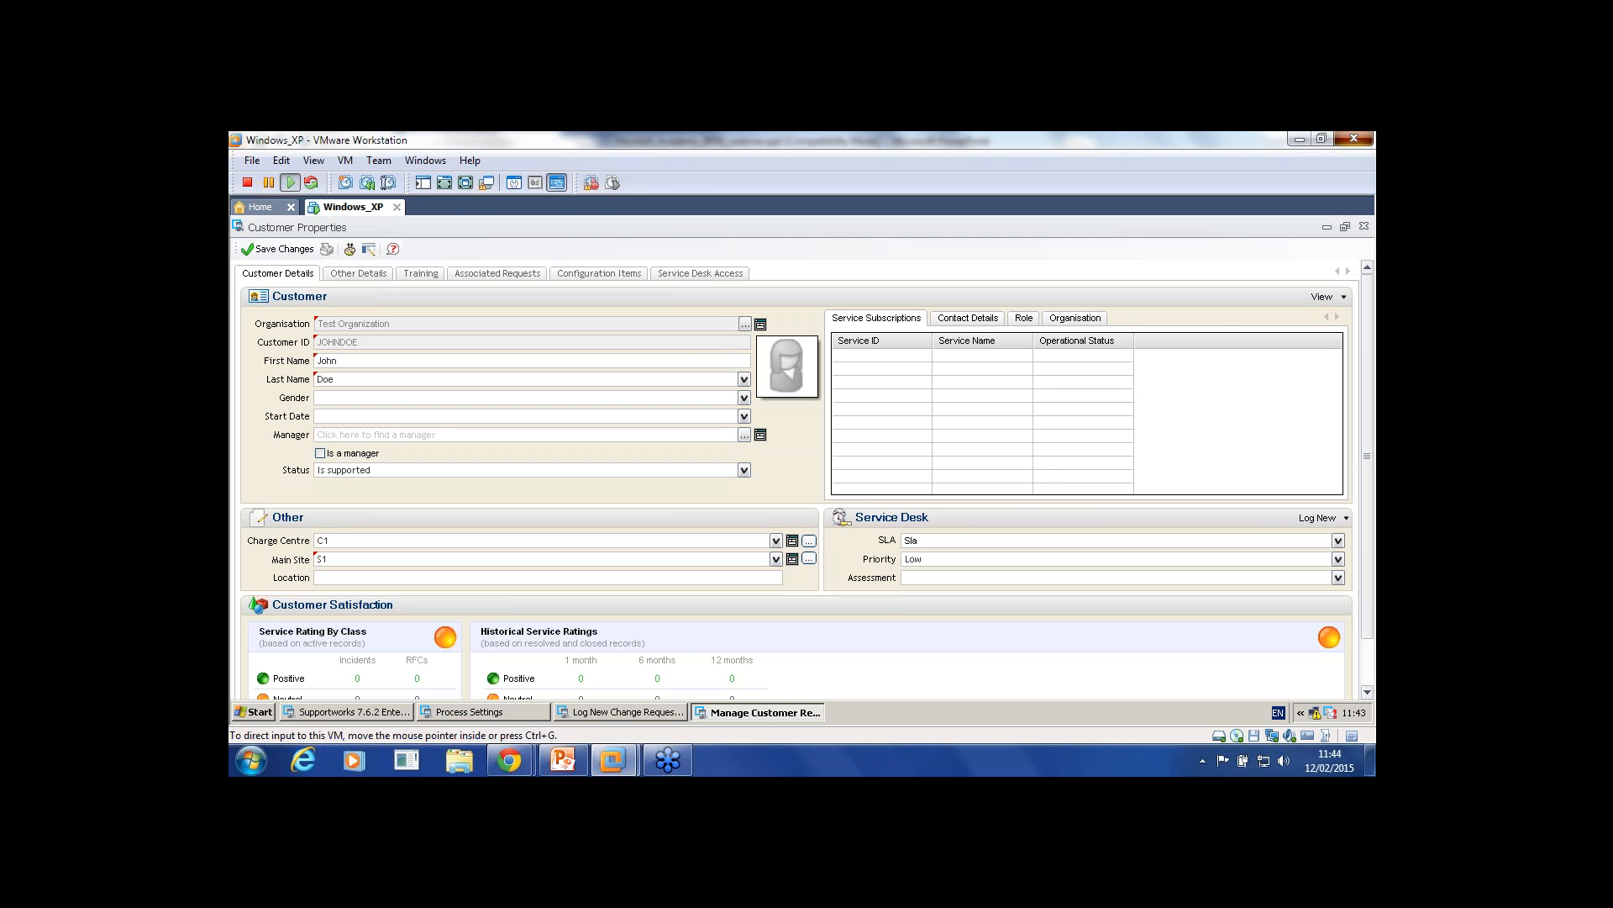
Step: Save the customer record changes and close Manage Customer Records
click(1354, 139)
click(966, 510)
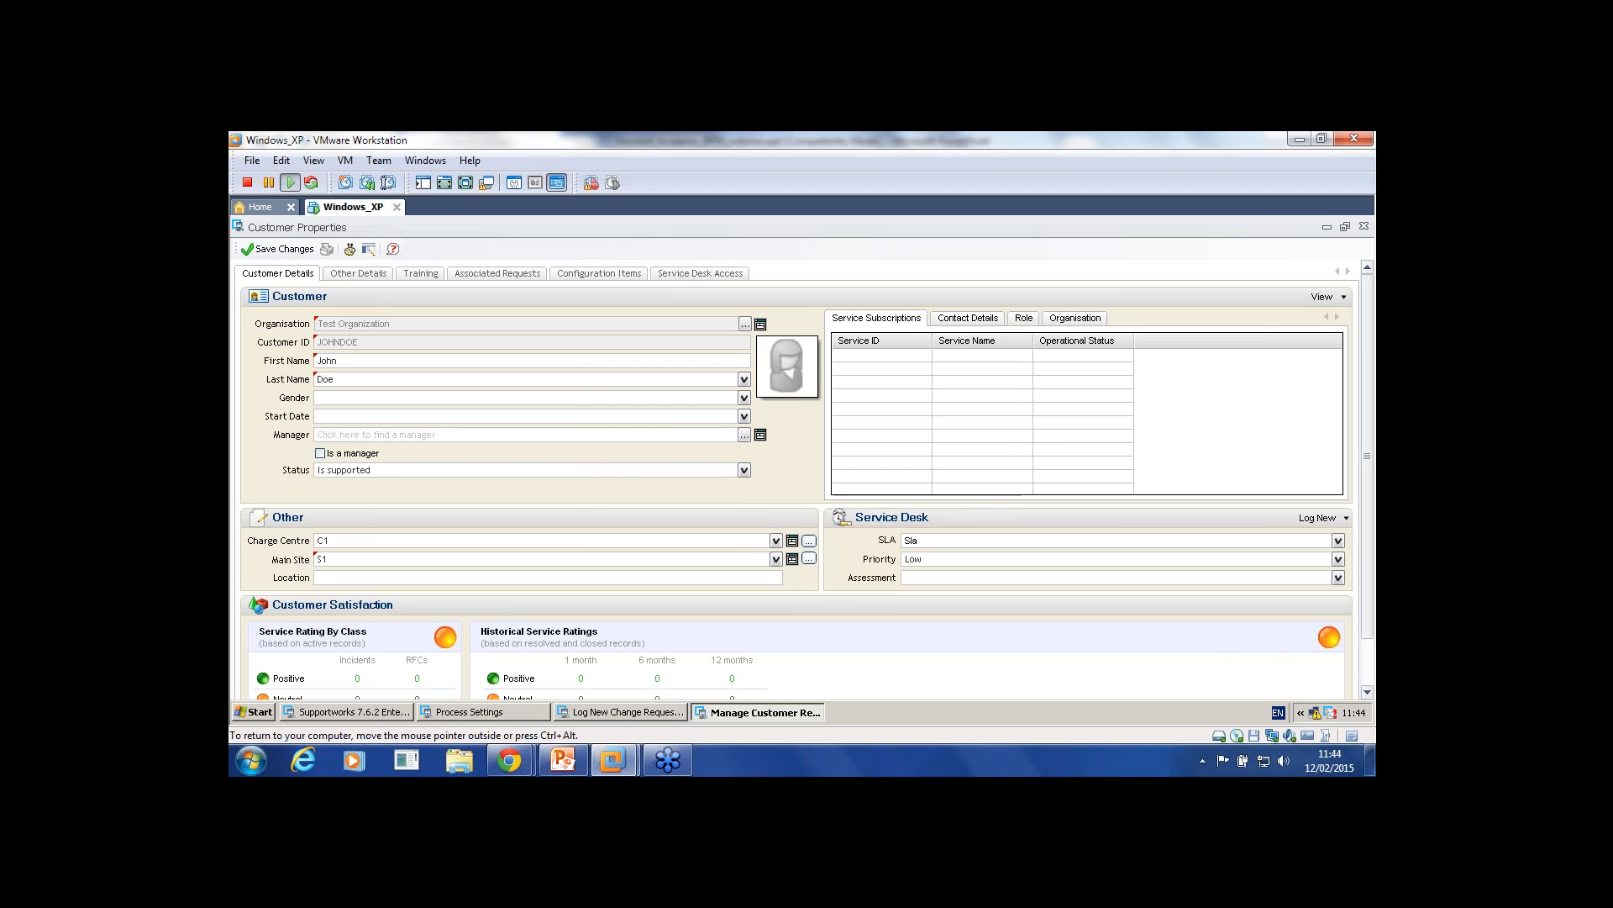
click(1364, 226)
click(733, 502)
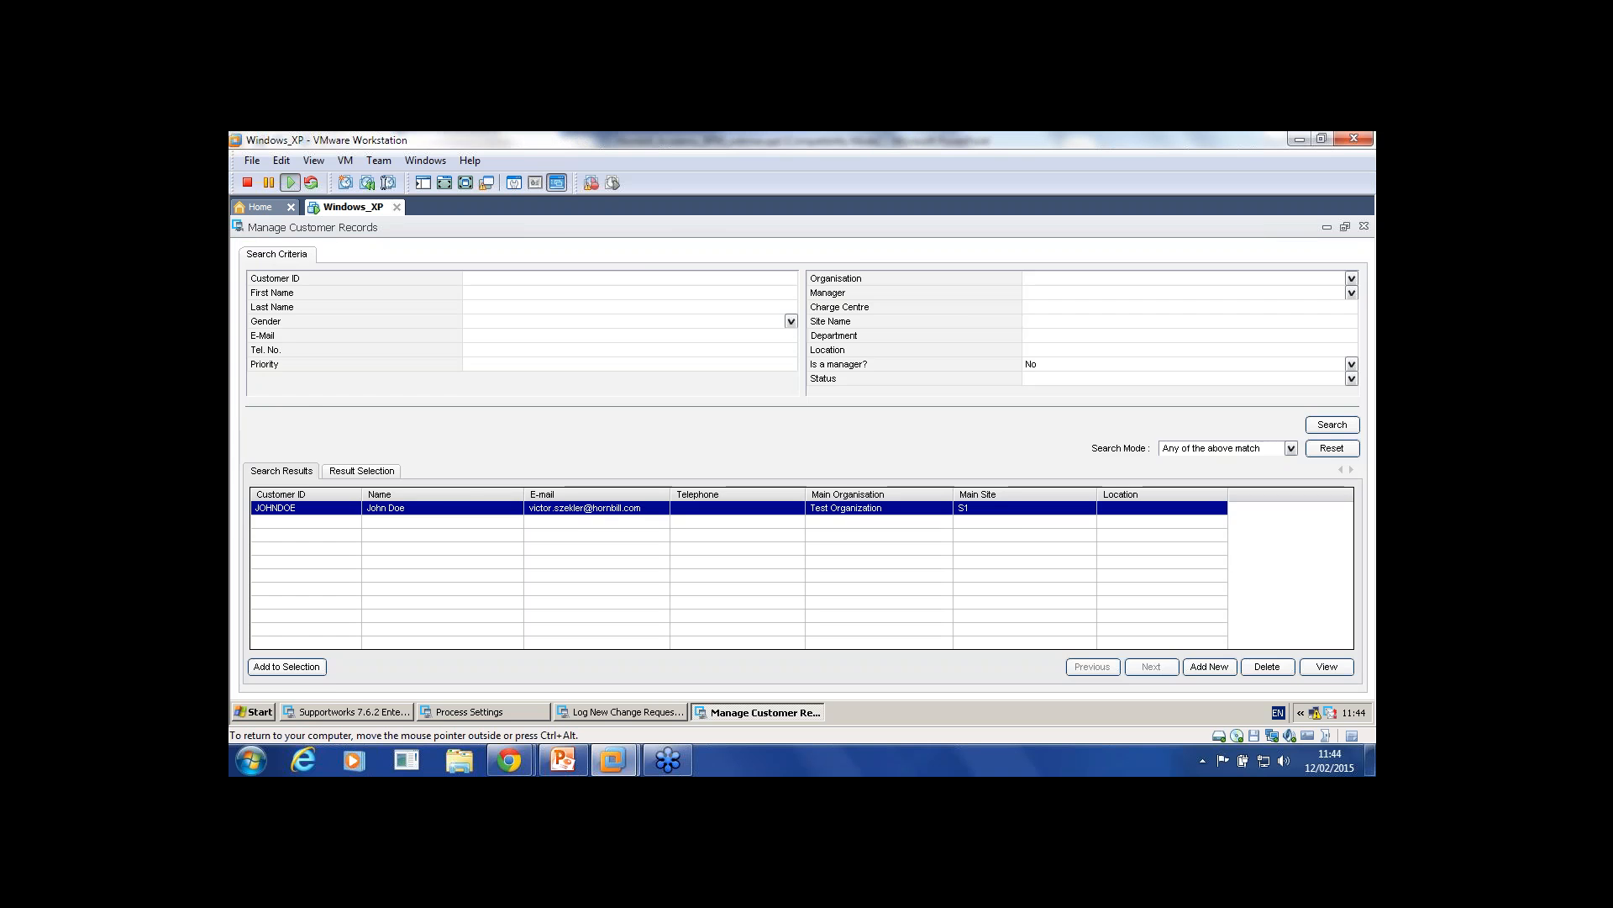
click(1364, 226)
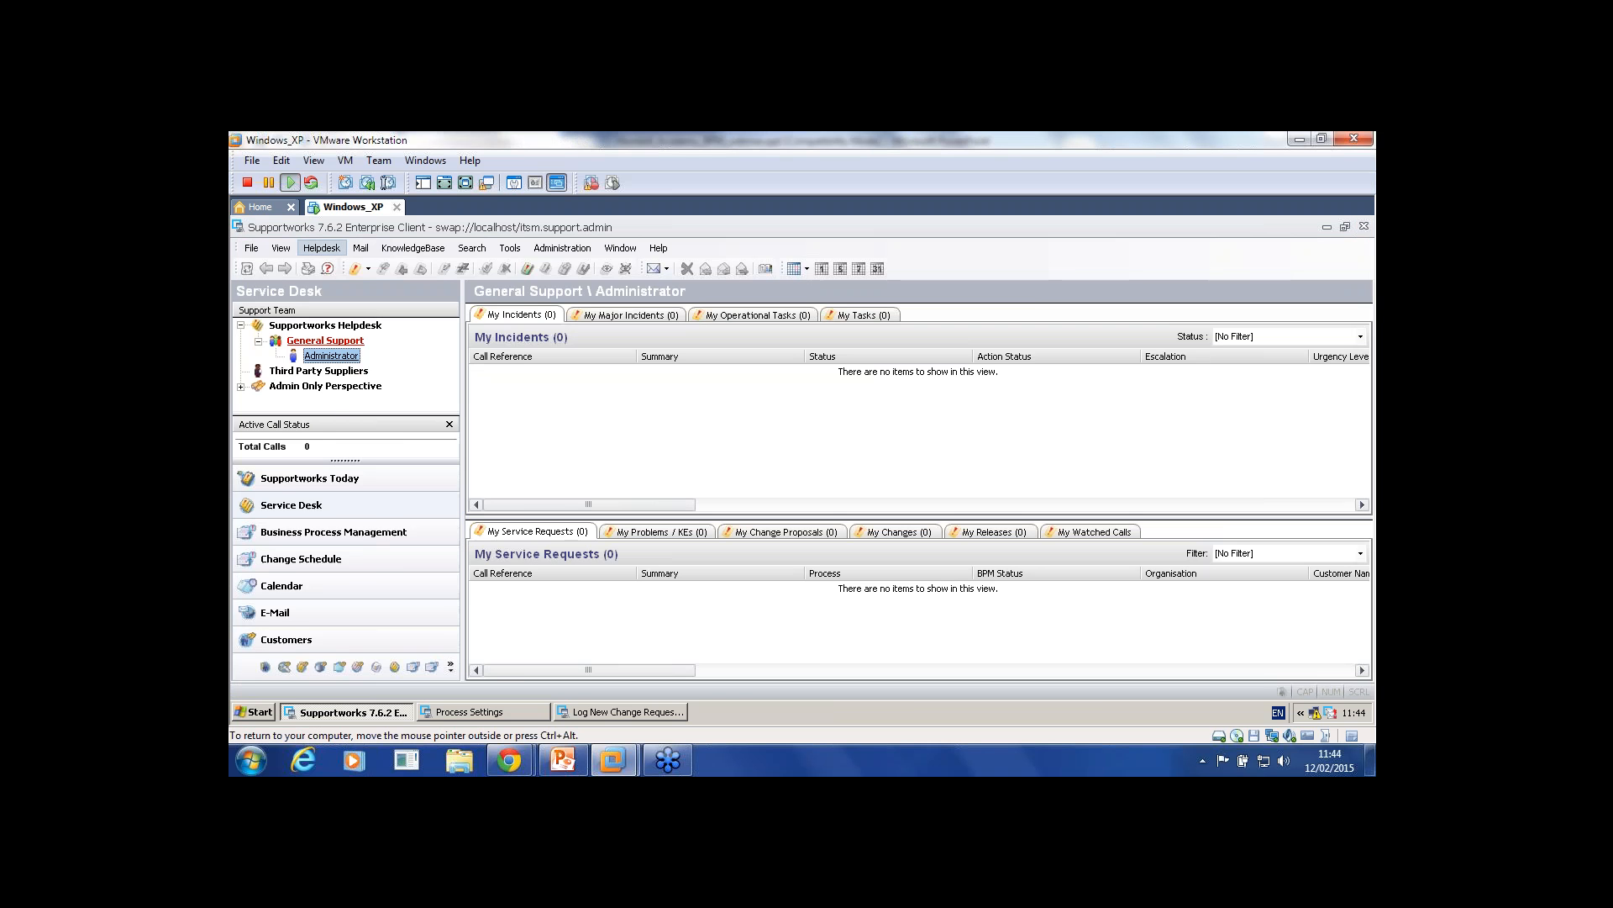
Step: Start a new change request with the summary 'Test'
click(322, 248)
mouse_move(378, 284)
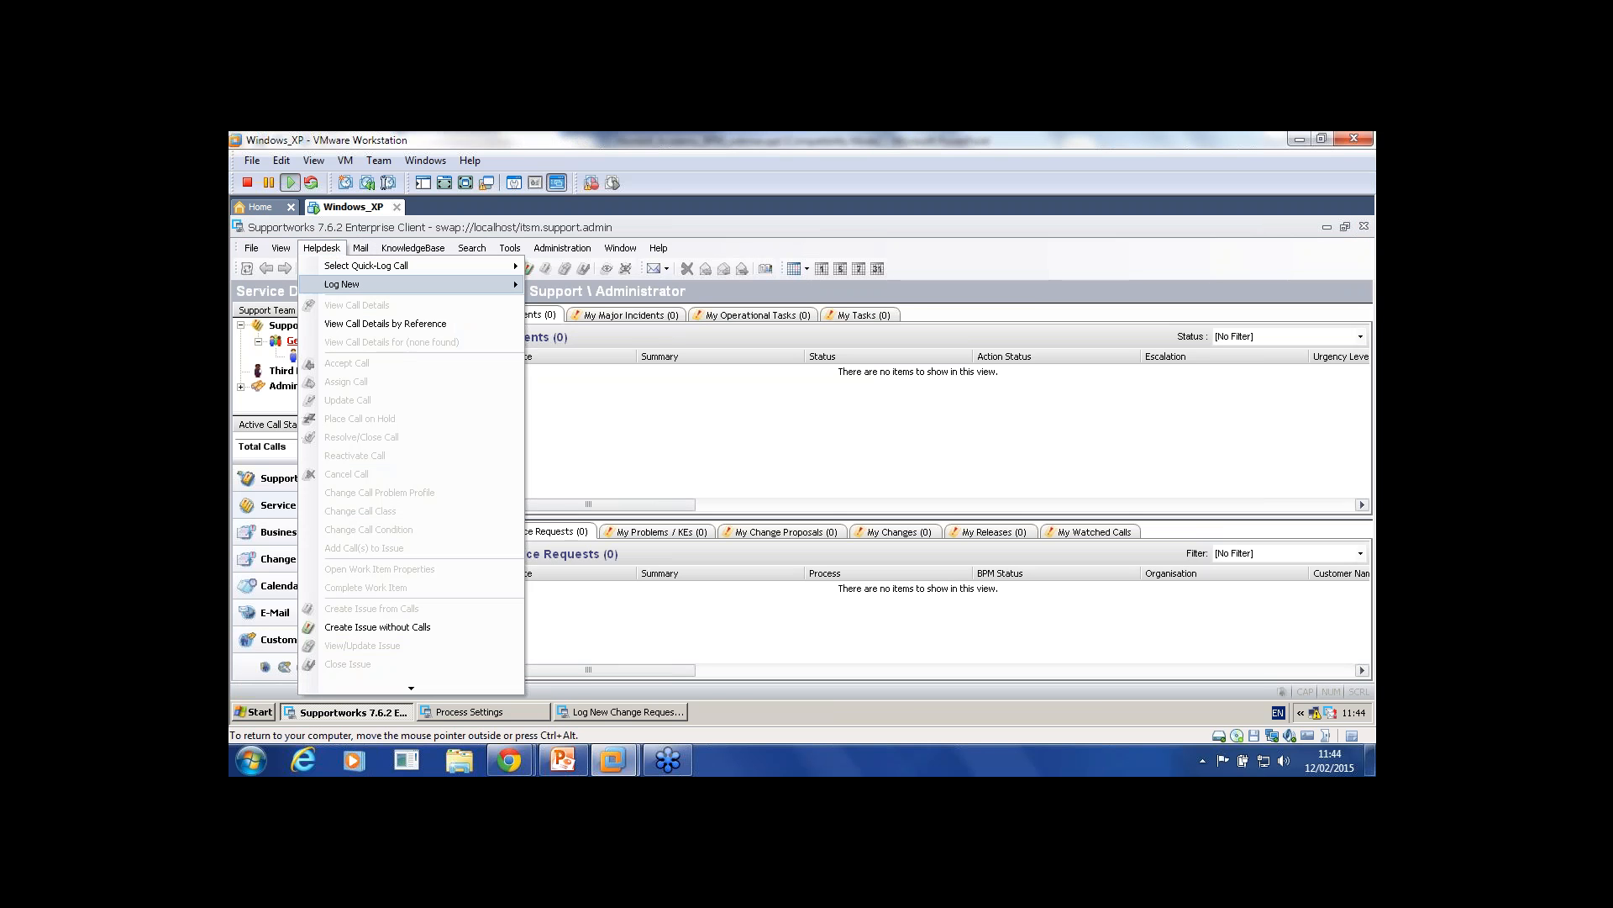
click(585, 322)
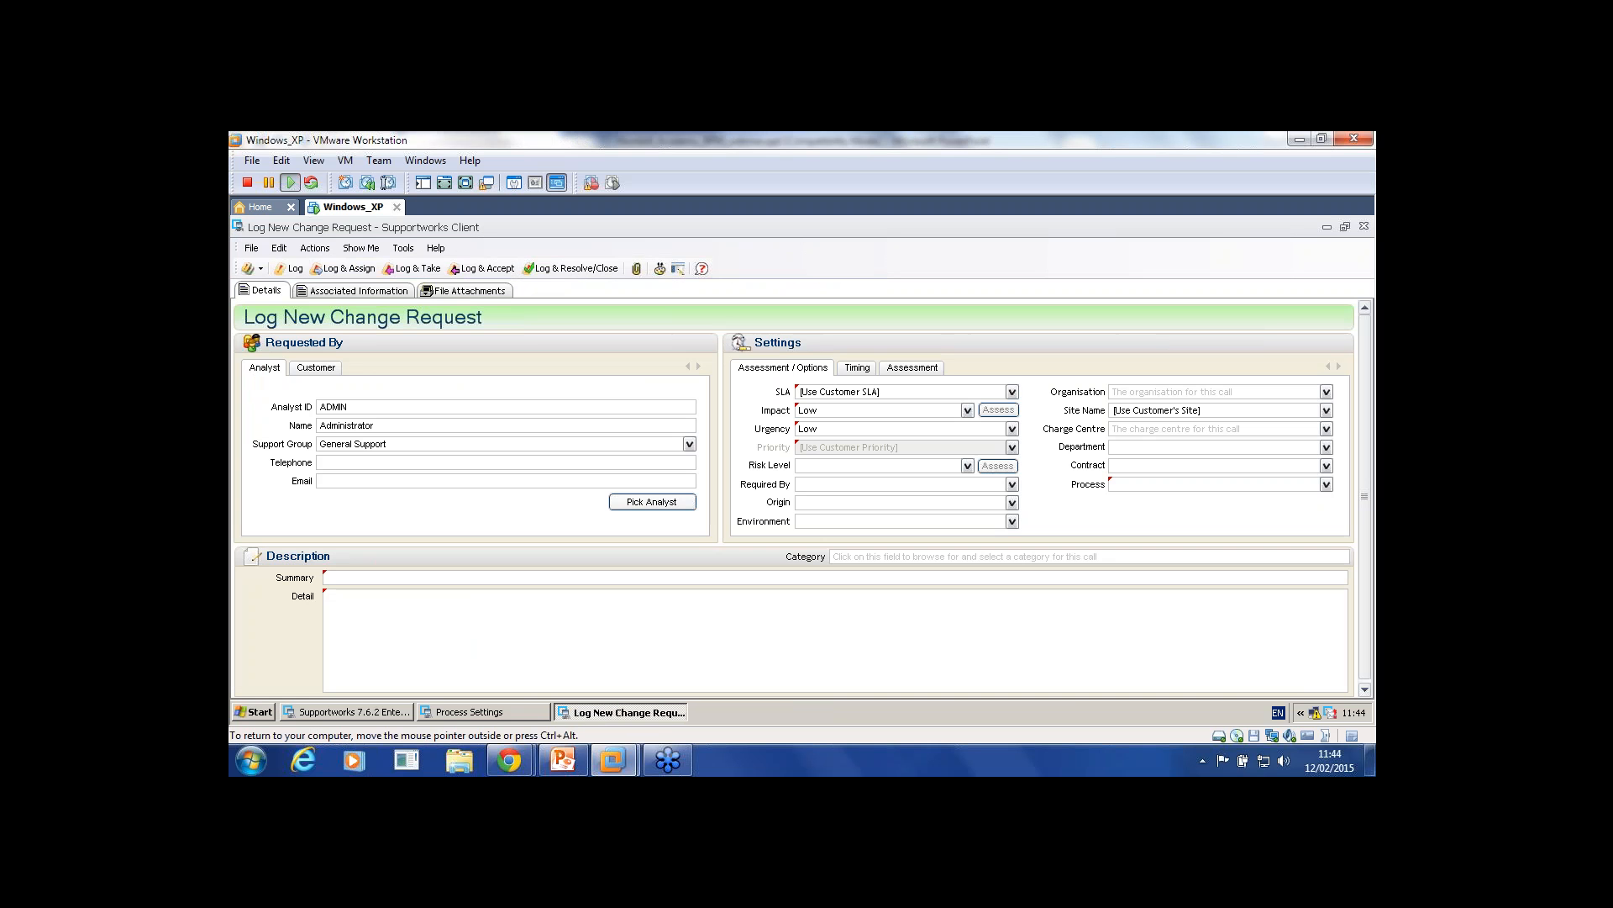
text(Tet=)
key(BackSpace)
text(e)
text(Test)
Step: Enter the customer's ID and set the call's SLA to Sla and Priority to Low
click(316, 367)
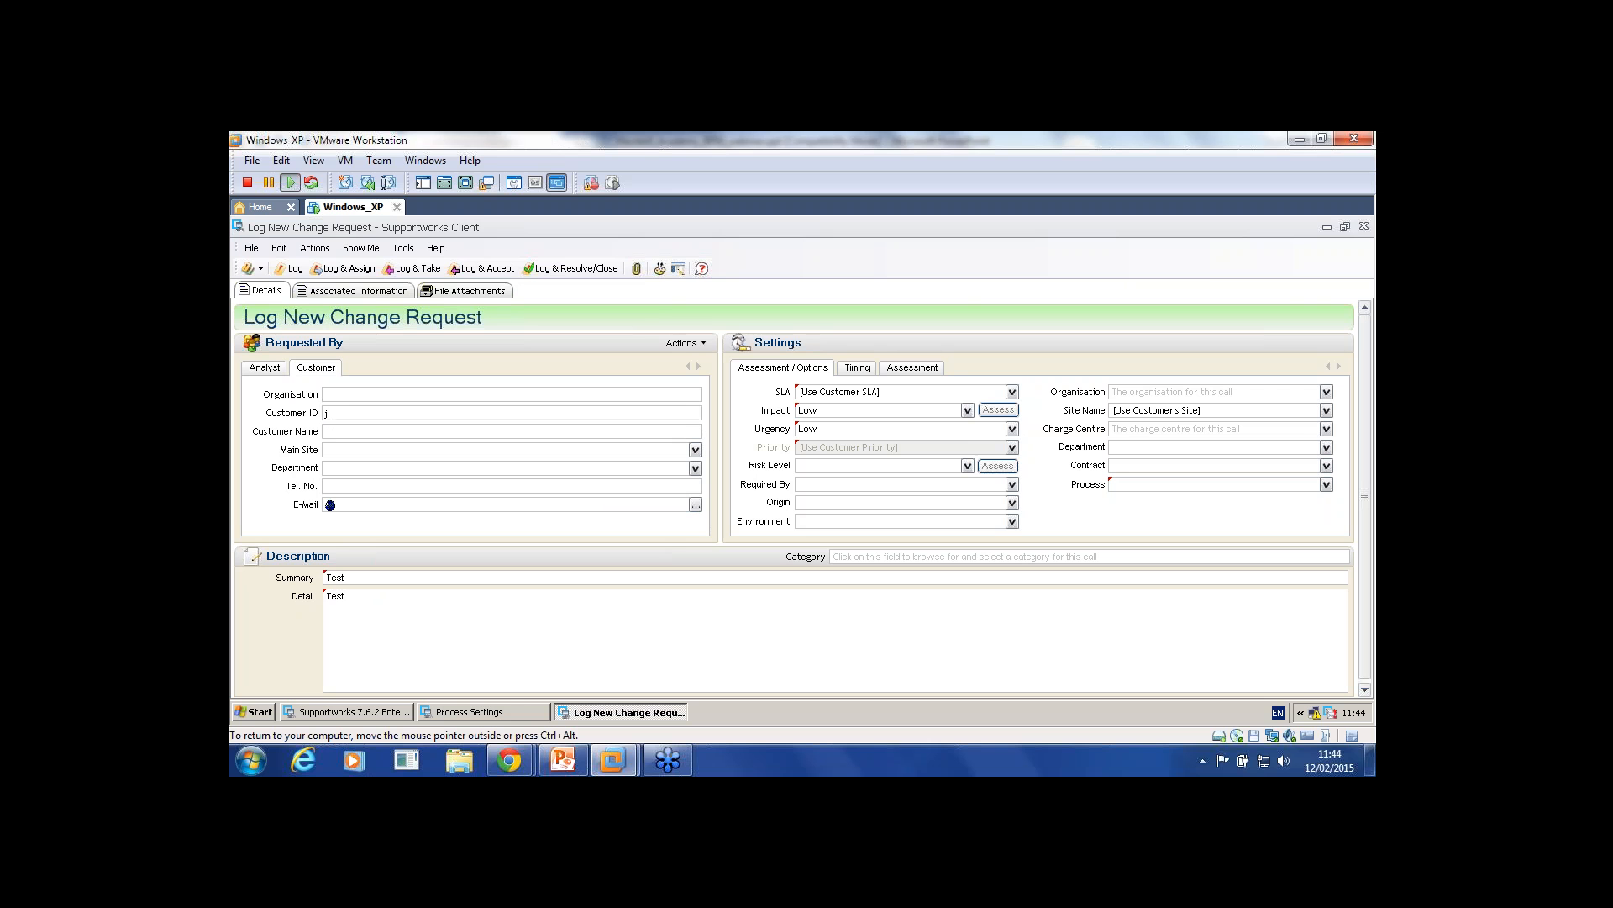
text(j)
key(Return)
click(264, 367)
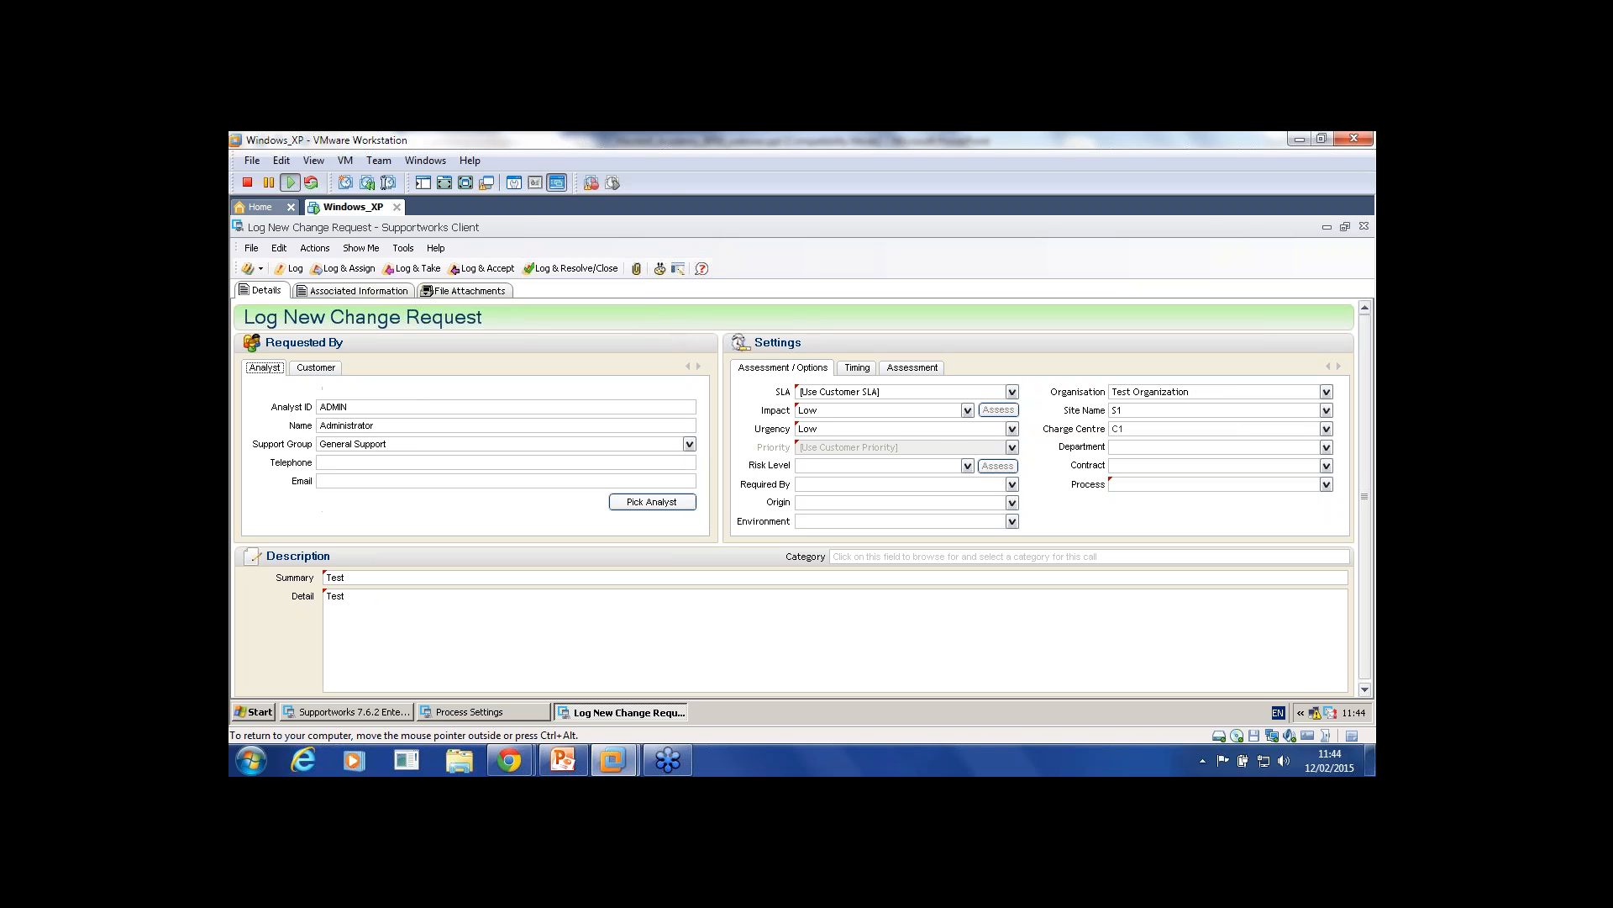
click(1012, 392)
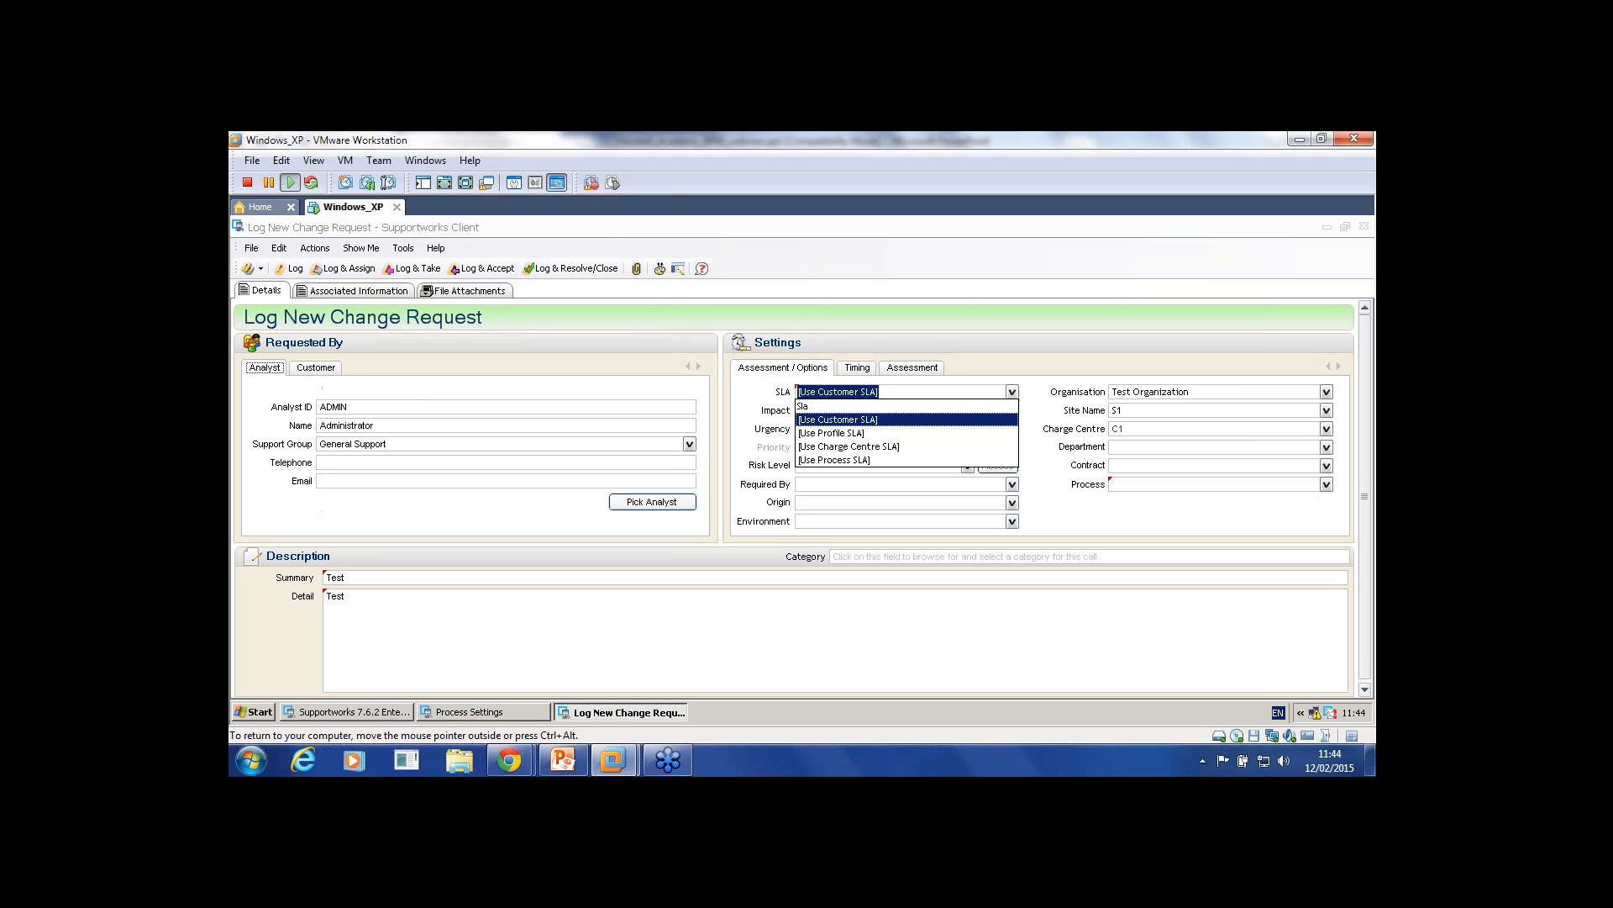
click(905, 406)
click(1012, 447)
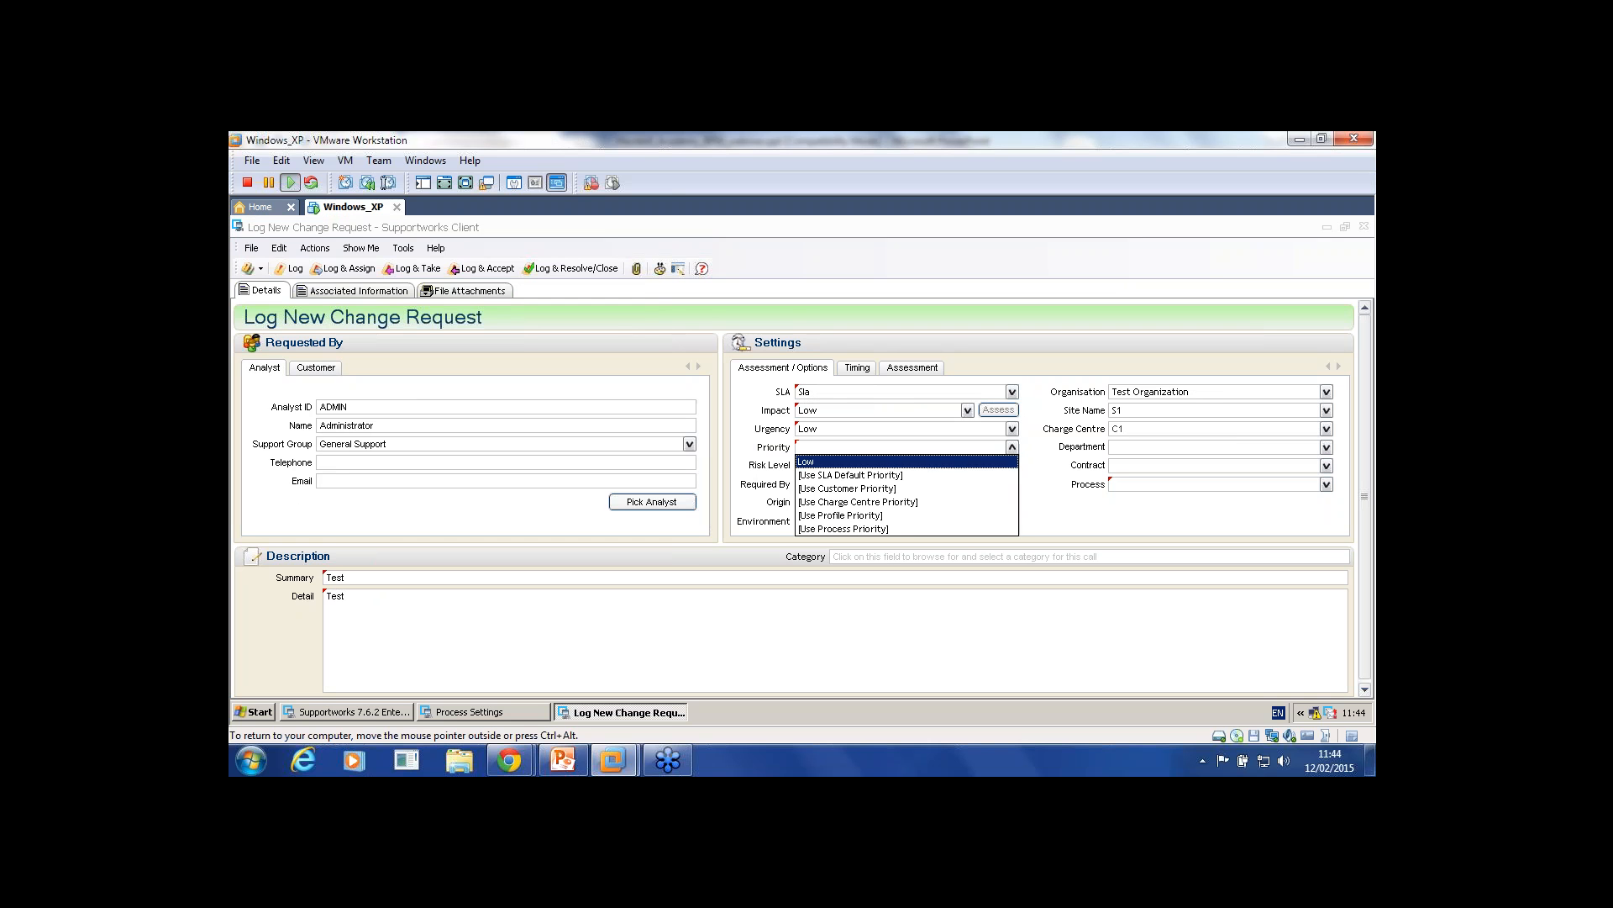
click(906, 460)
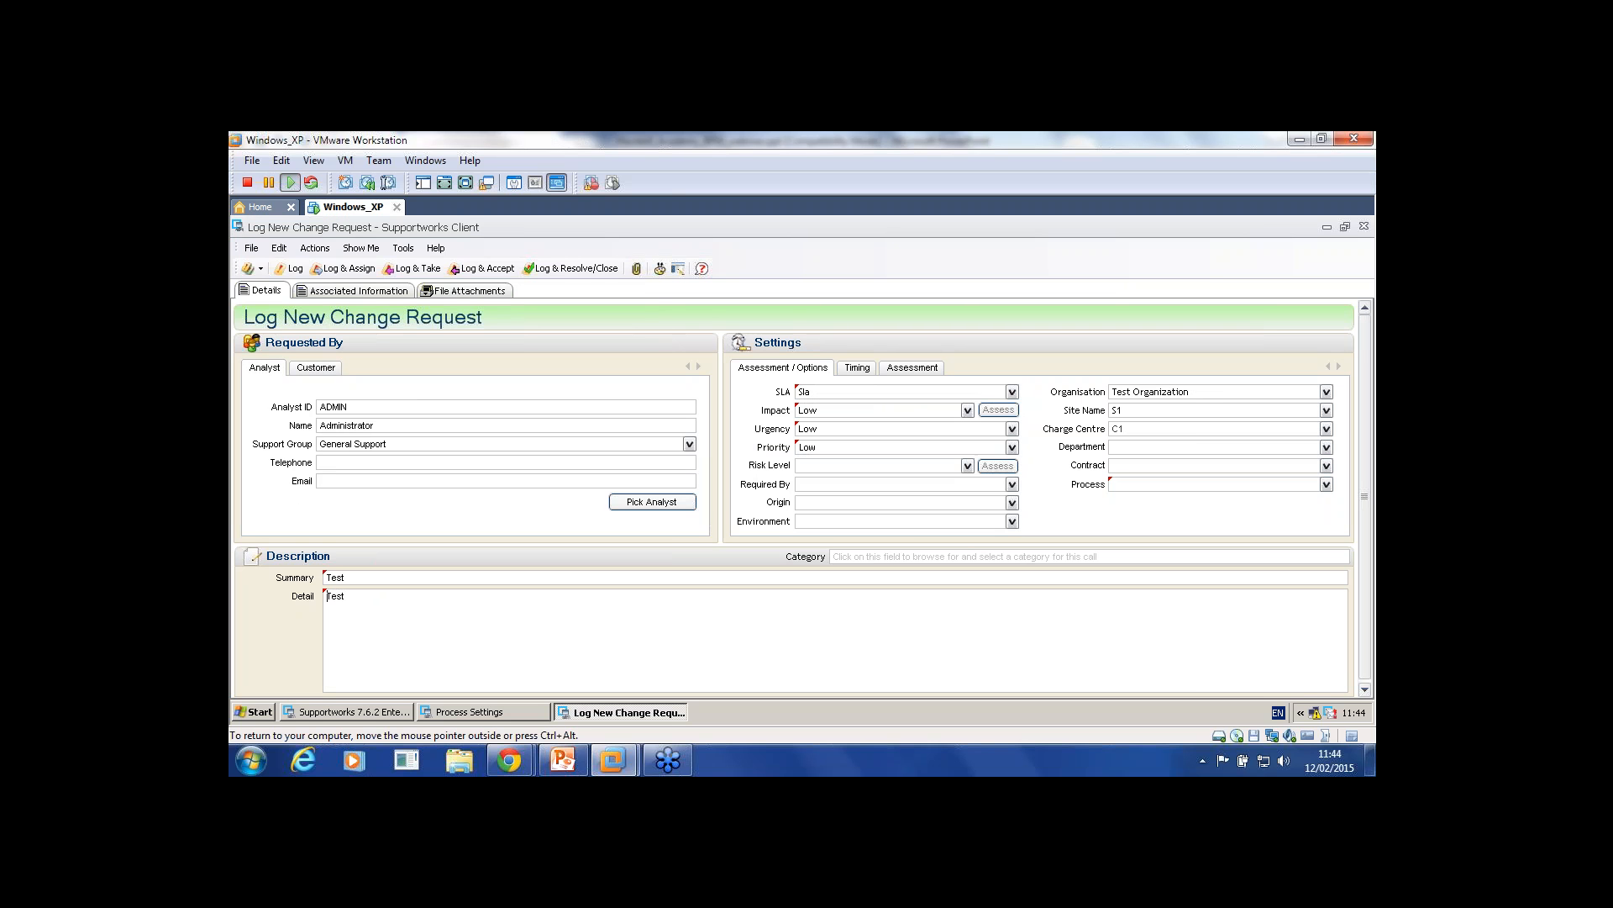
Step: Assign the Change Request process and log the call
click(290, 268)
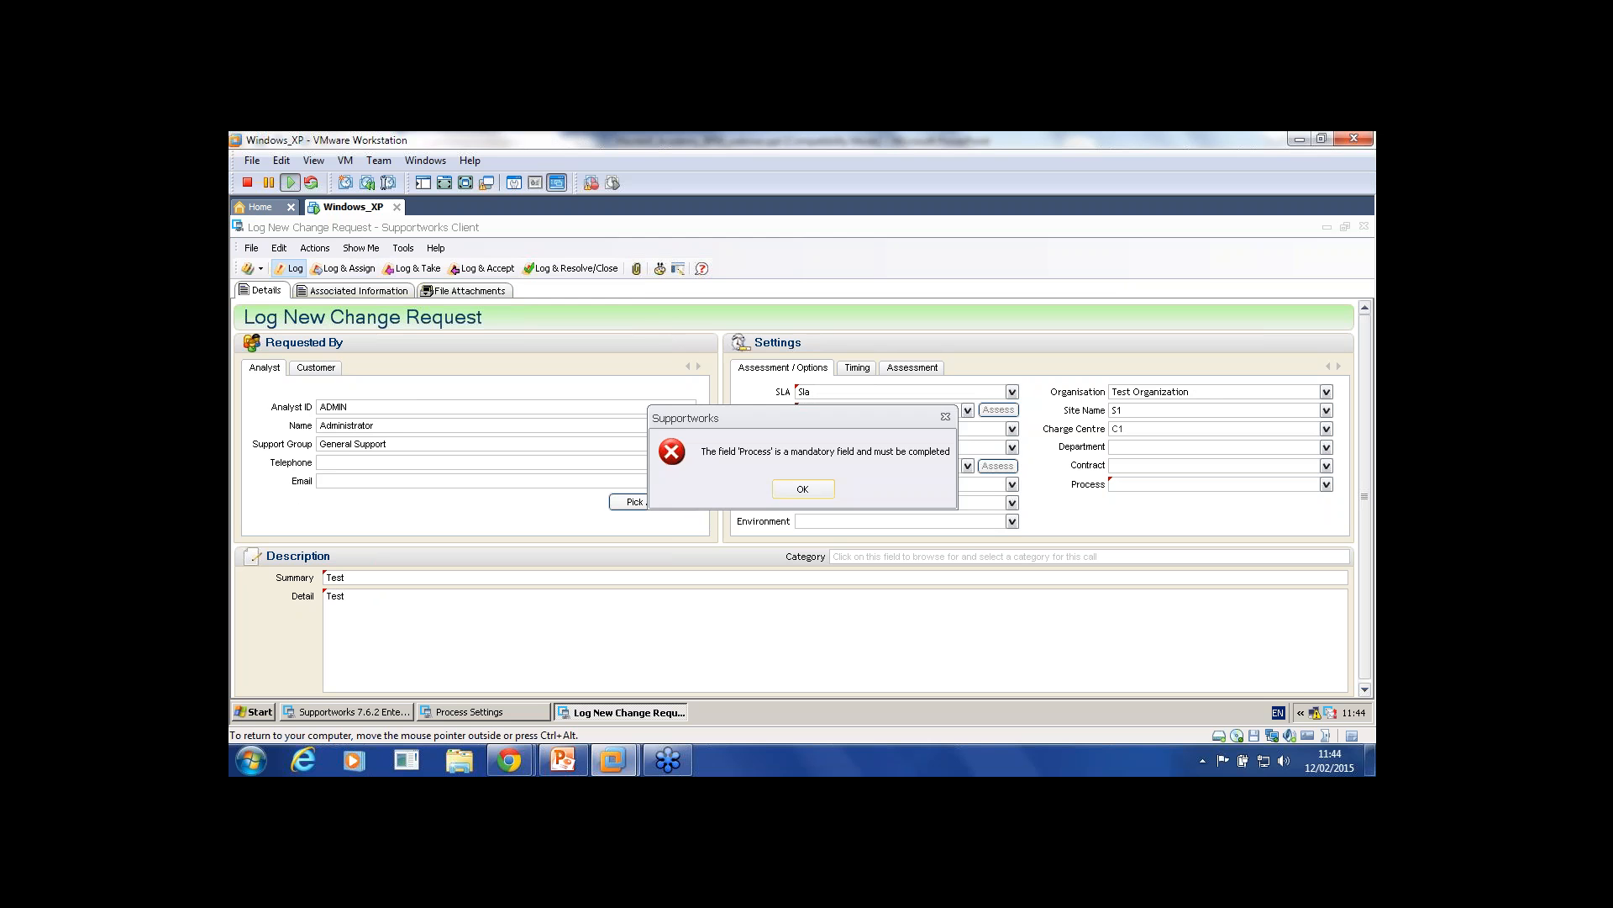
key(Return)
click(1326, 484)
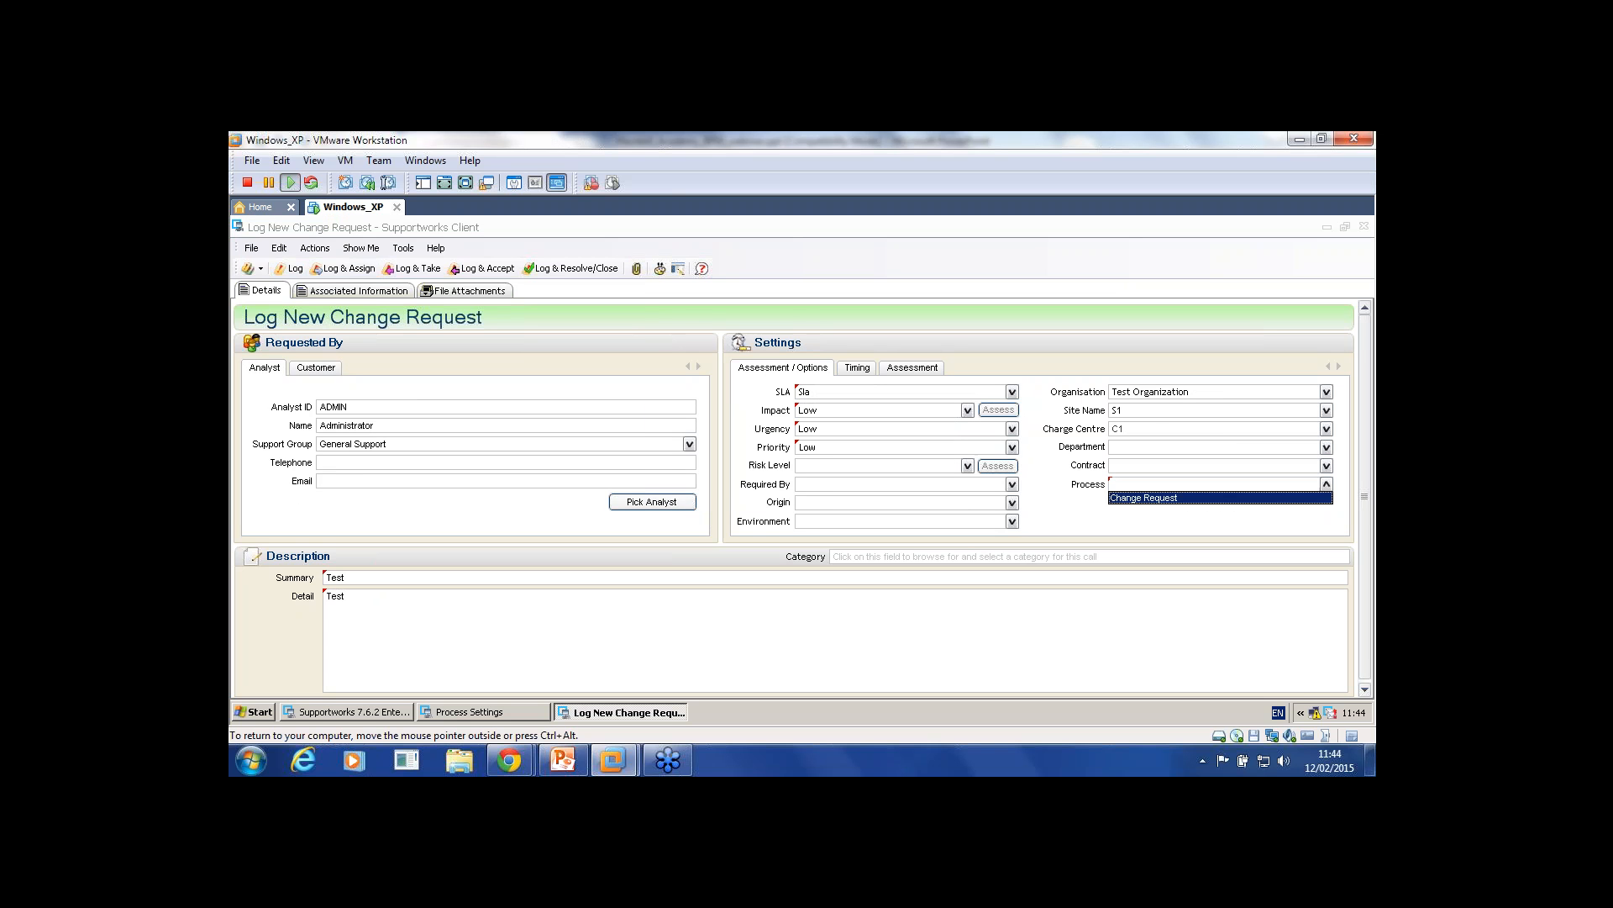
click(1219, 497)
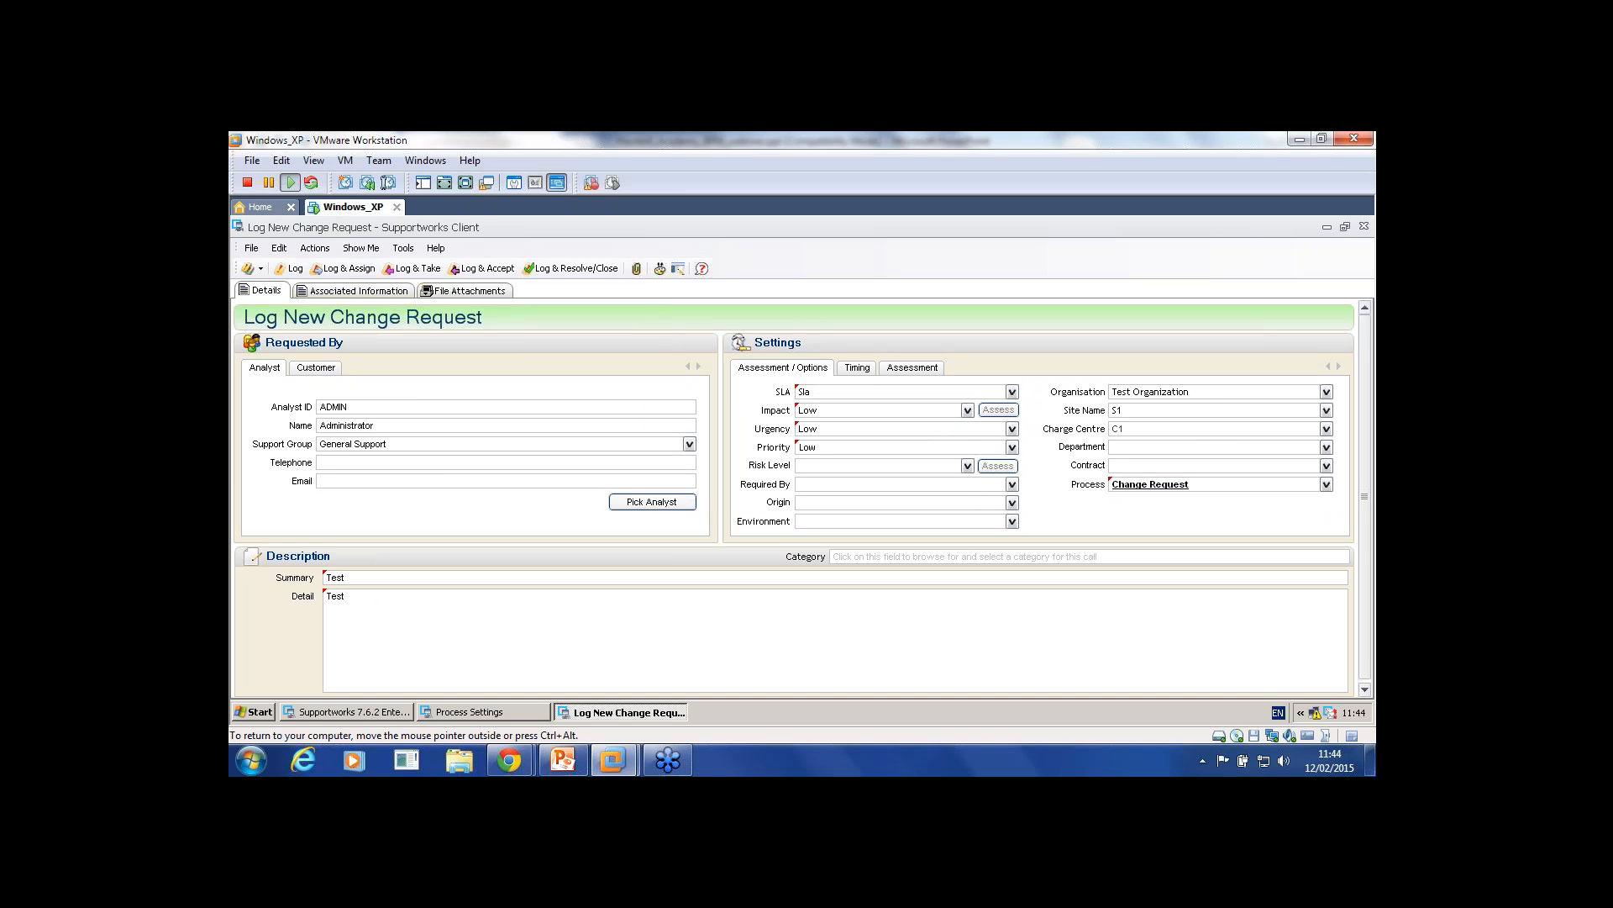
click(290, 268)
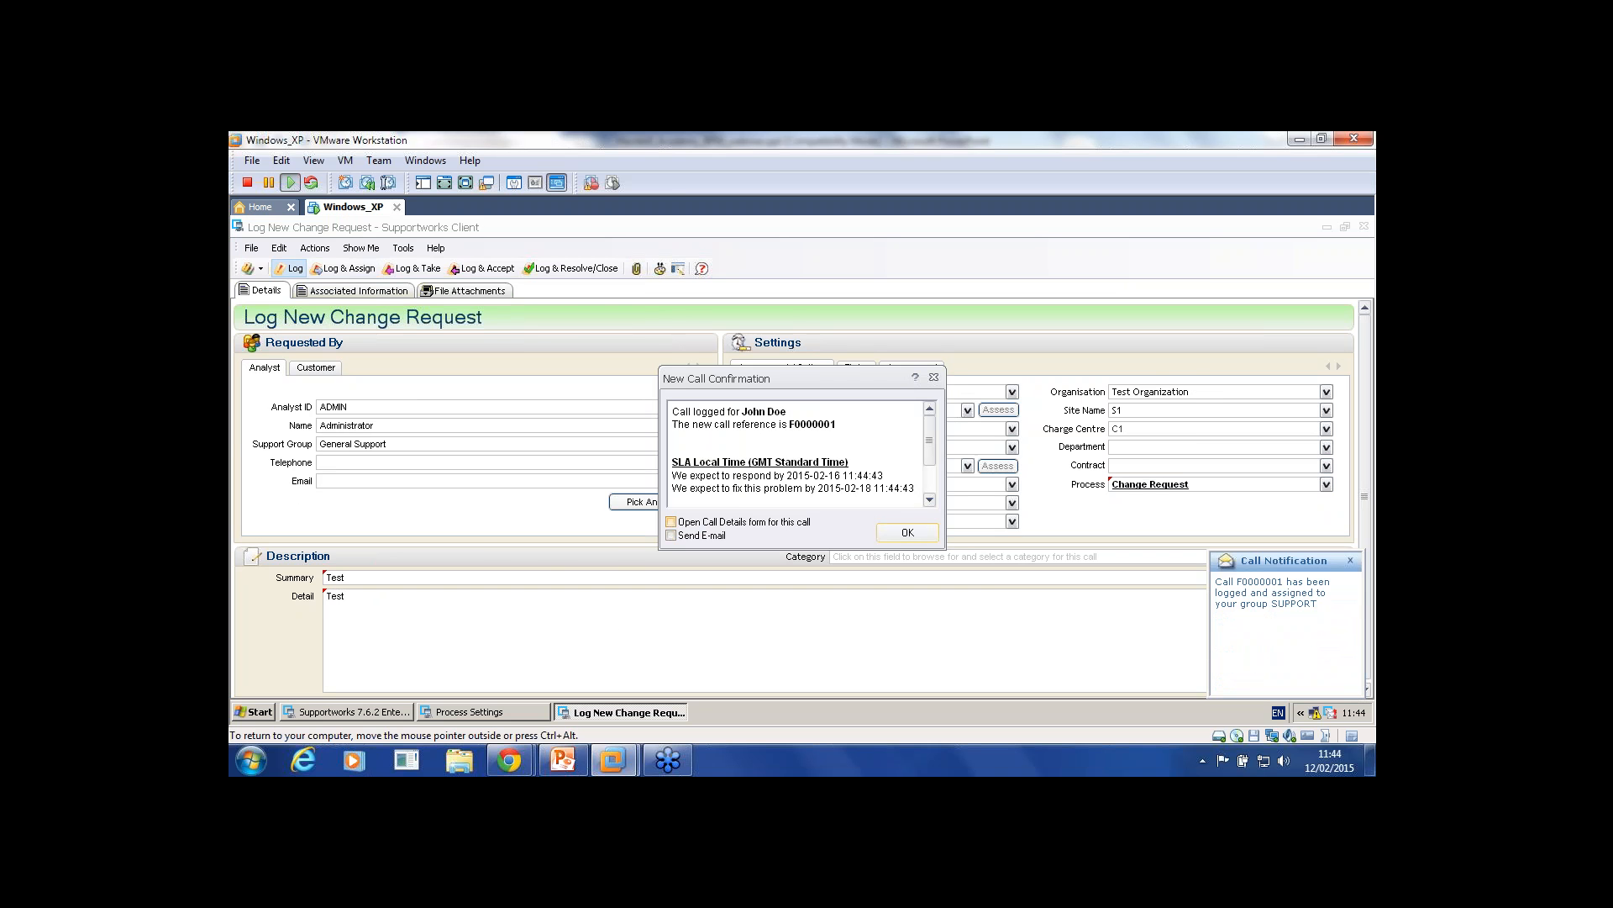
key(Return)
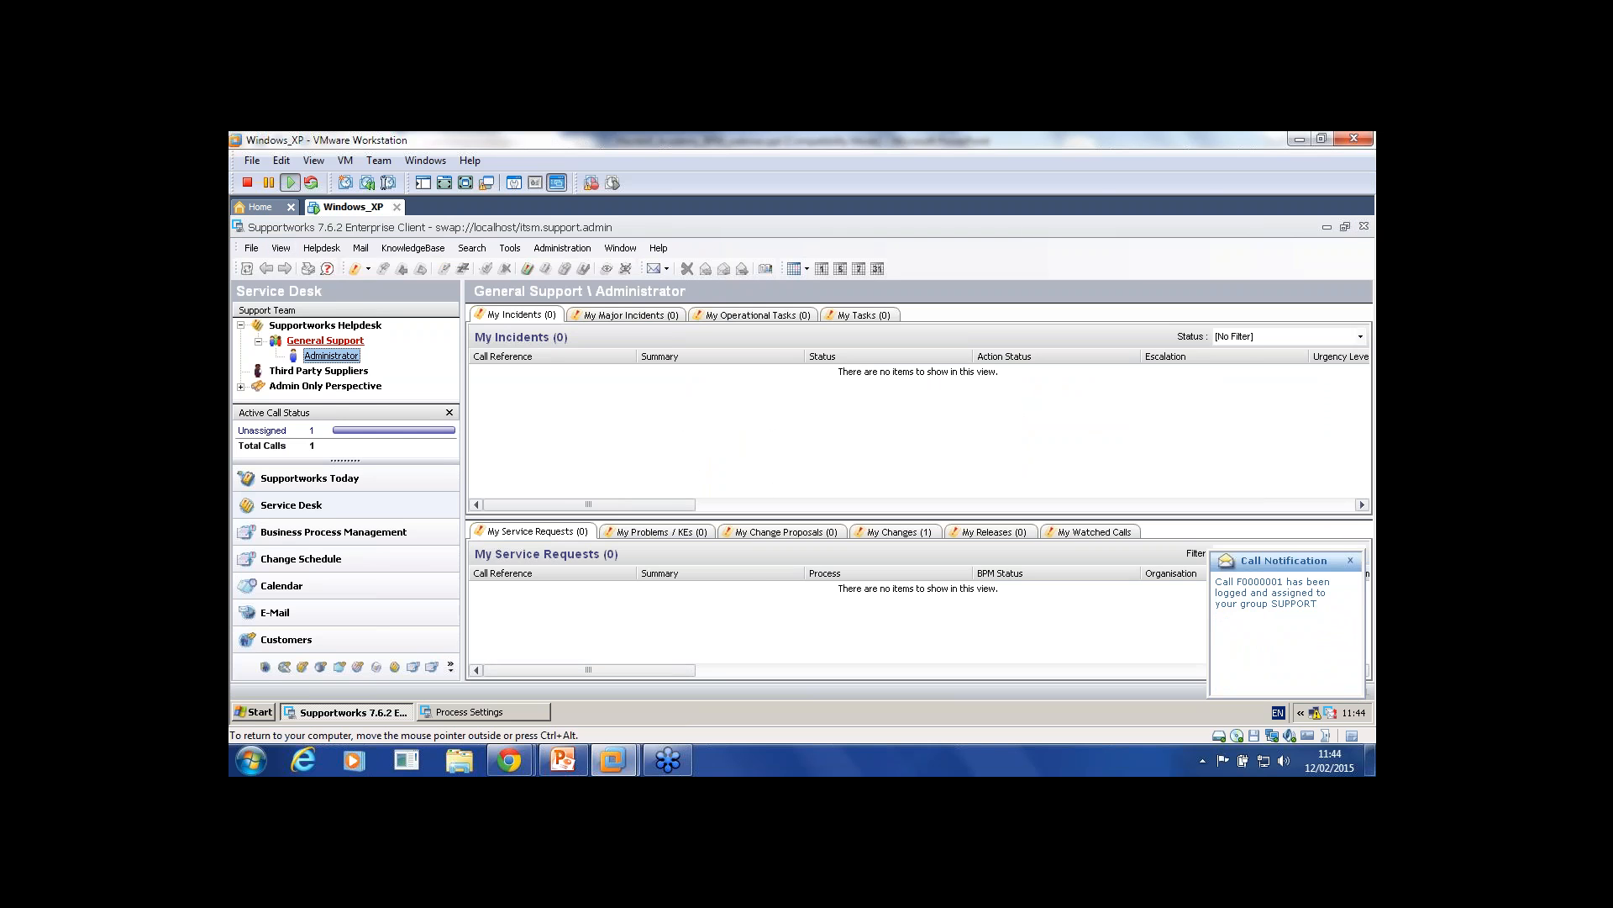
Step: Review the Change Request process's Log Request Settings, Stages, Progress and Detail tabs, then close both windows
click(483, 712)
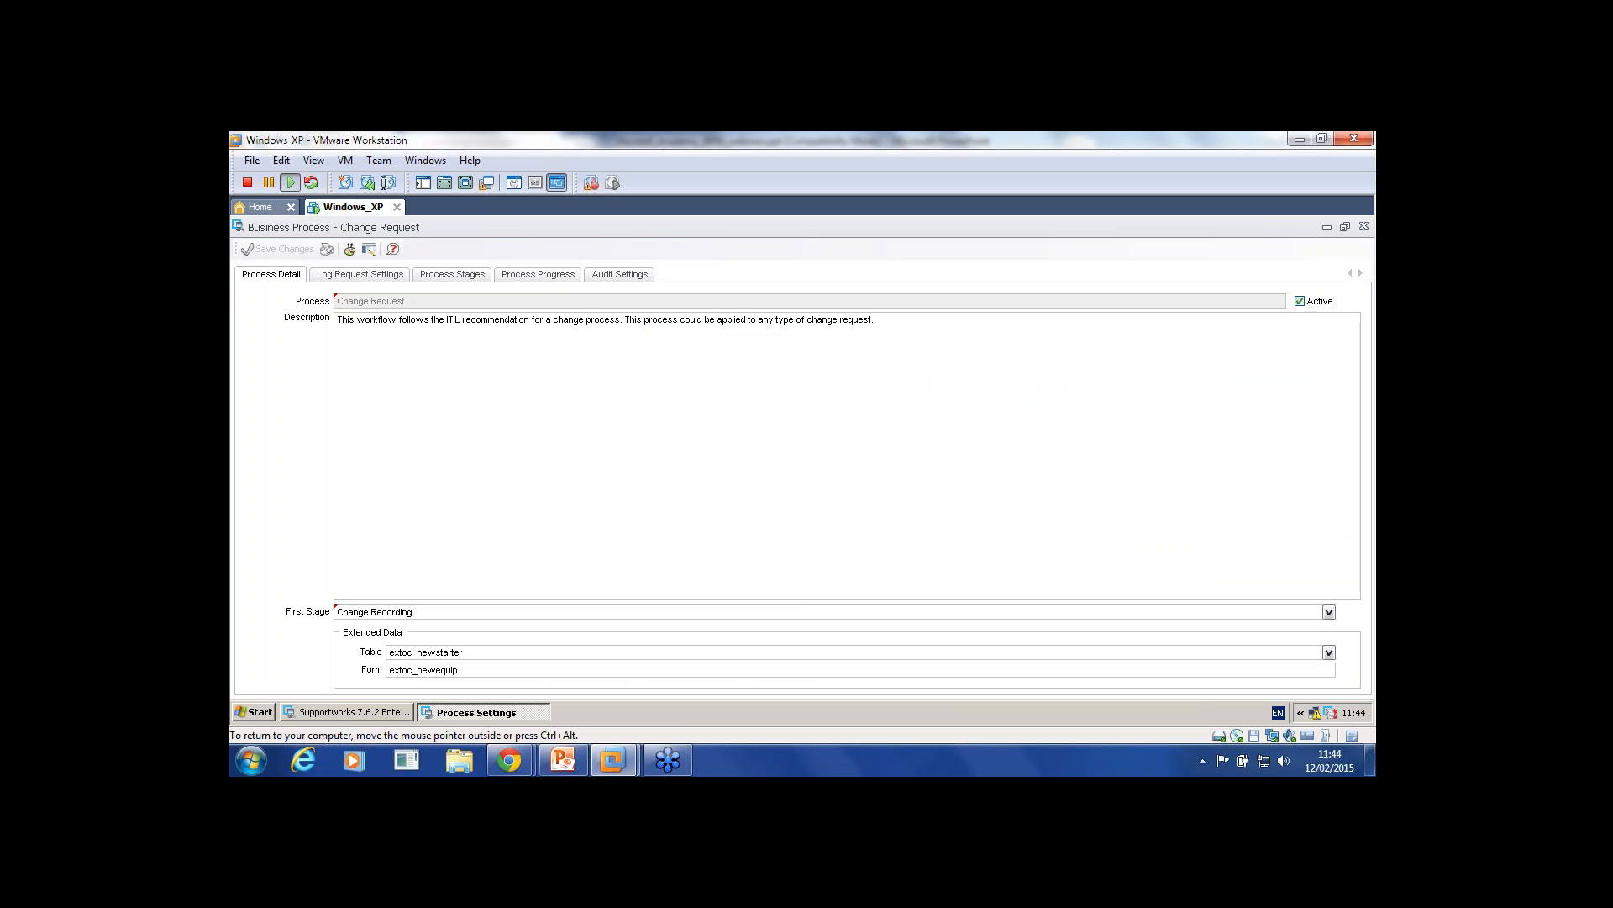
click(360, 275)
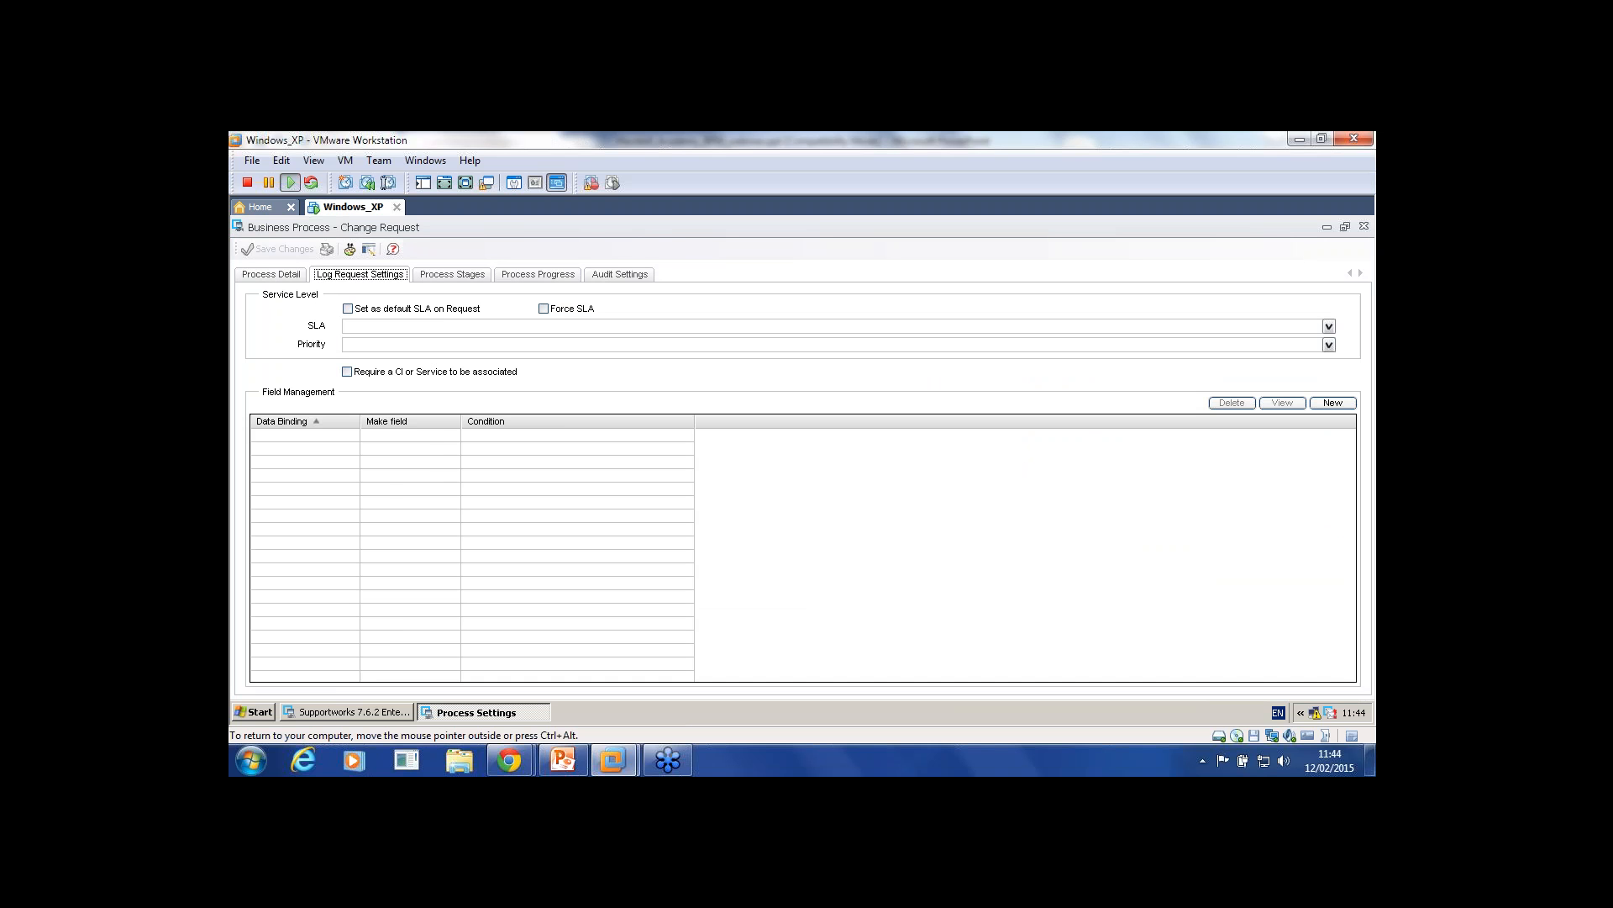
click(452, 275)
click(538, 275)
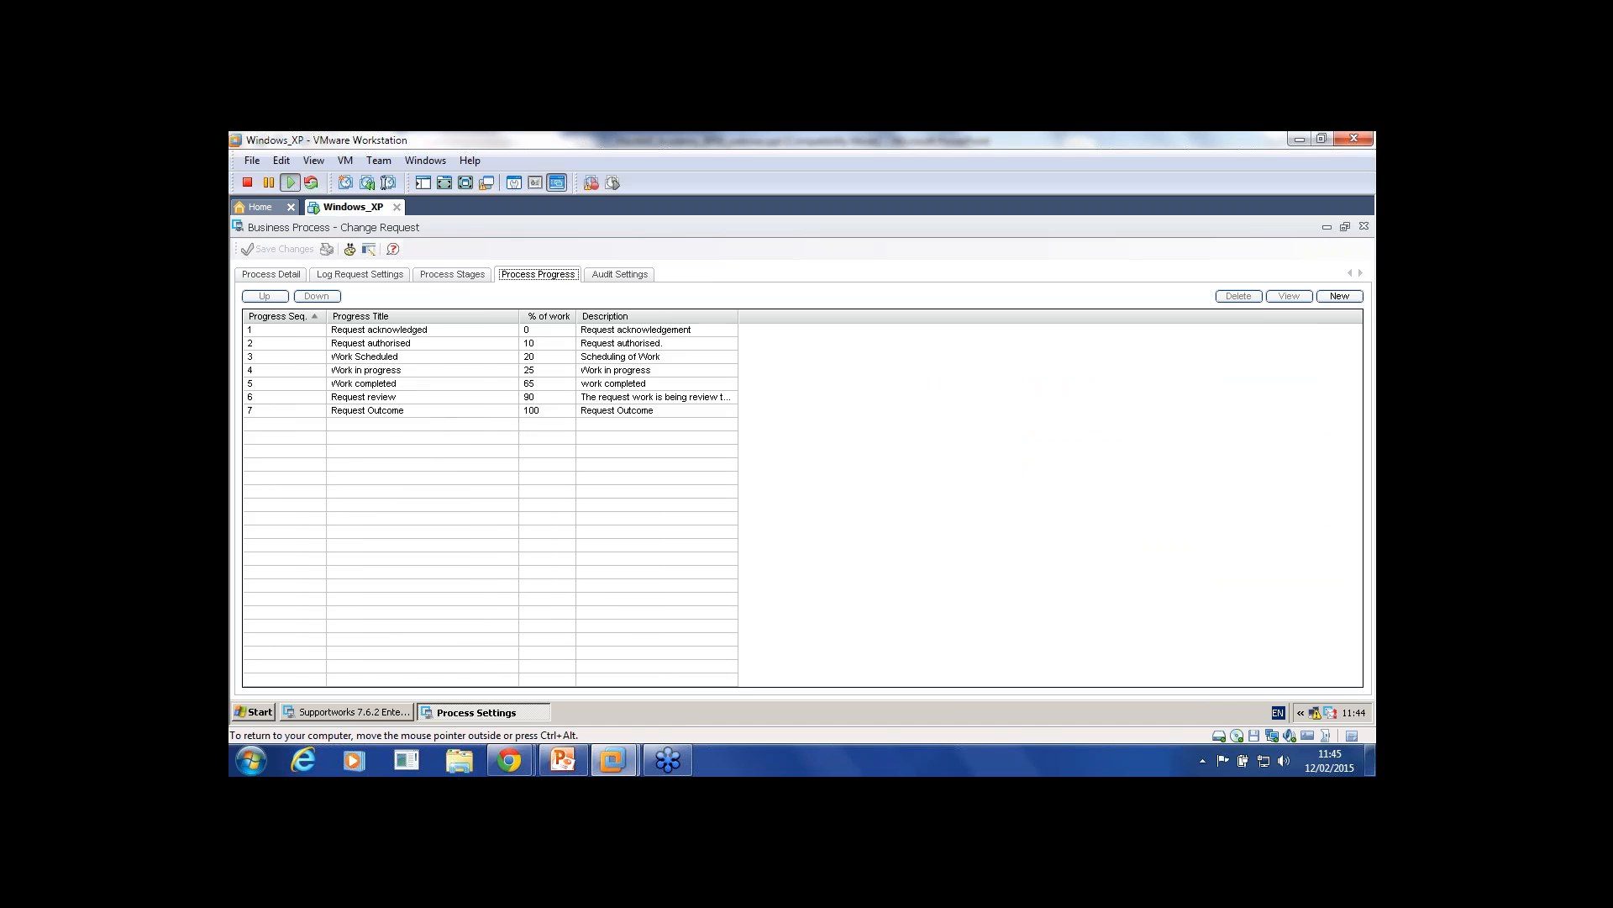
click(270, 274)
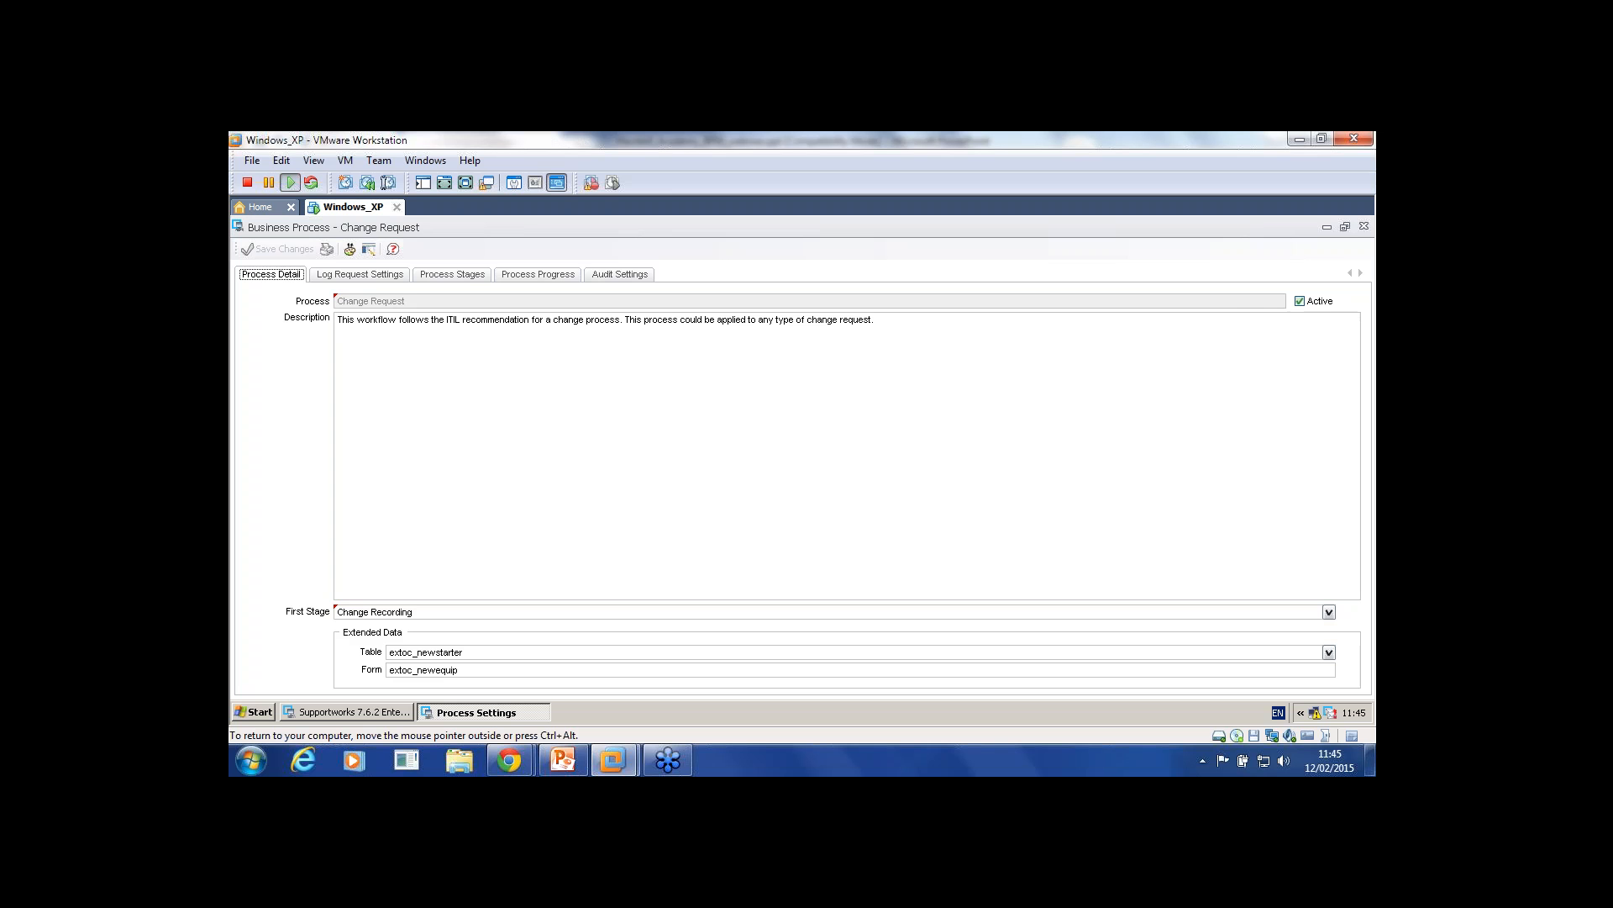
click(1364, 226)
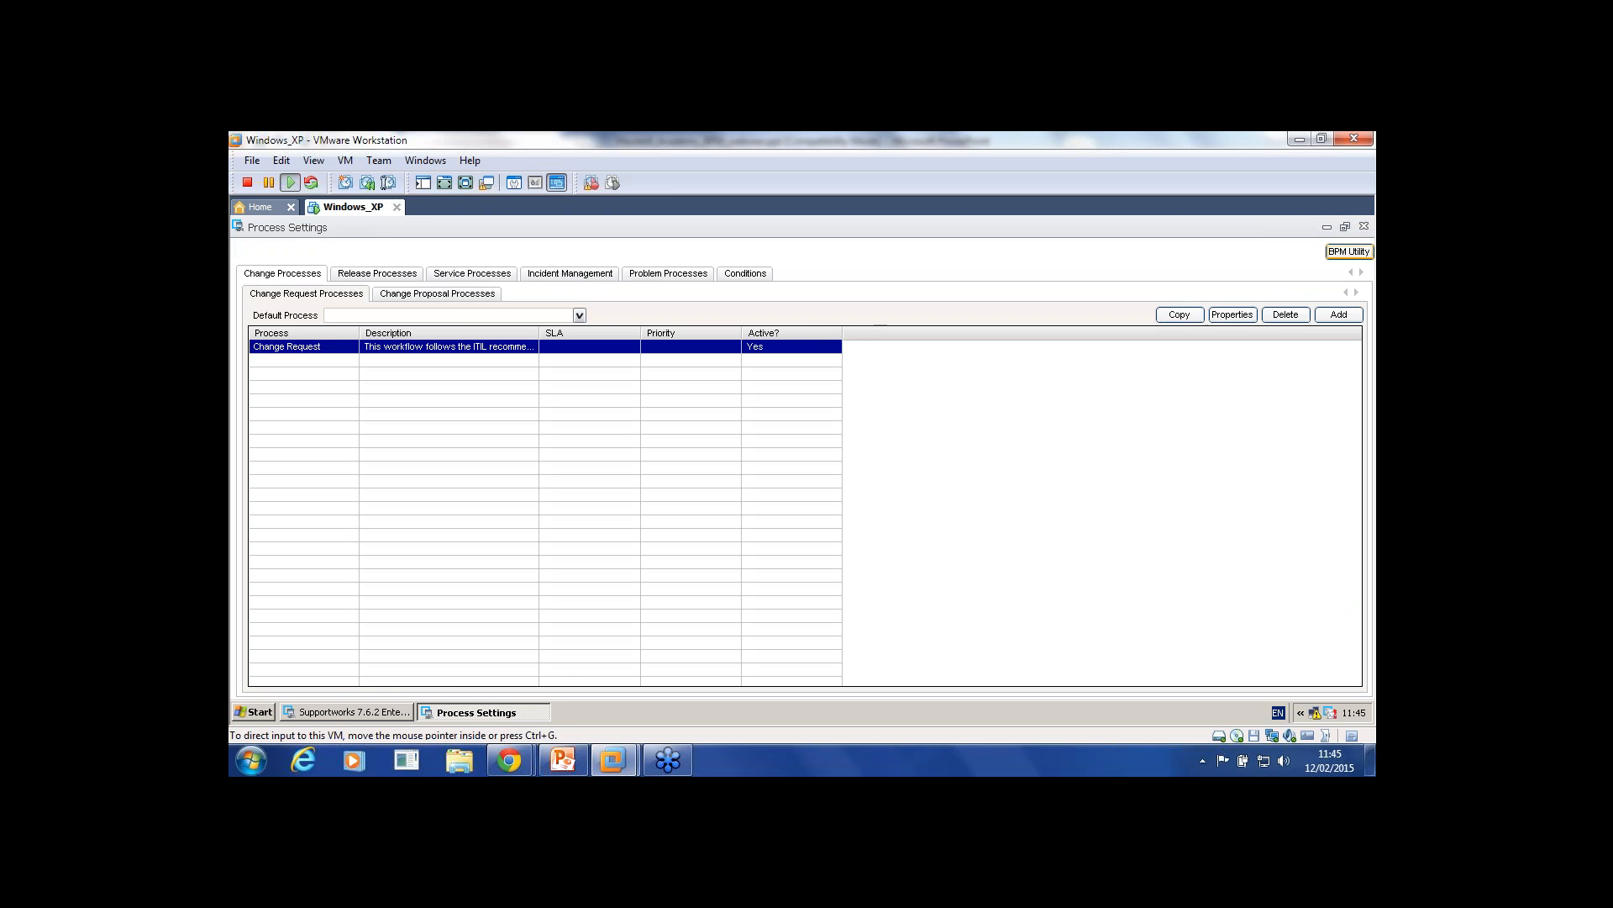
click(1365, 226)
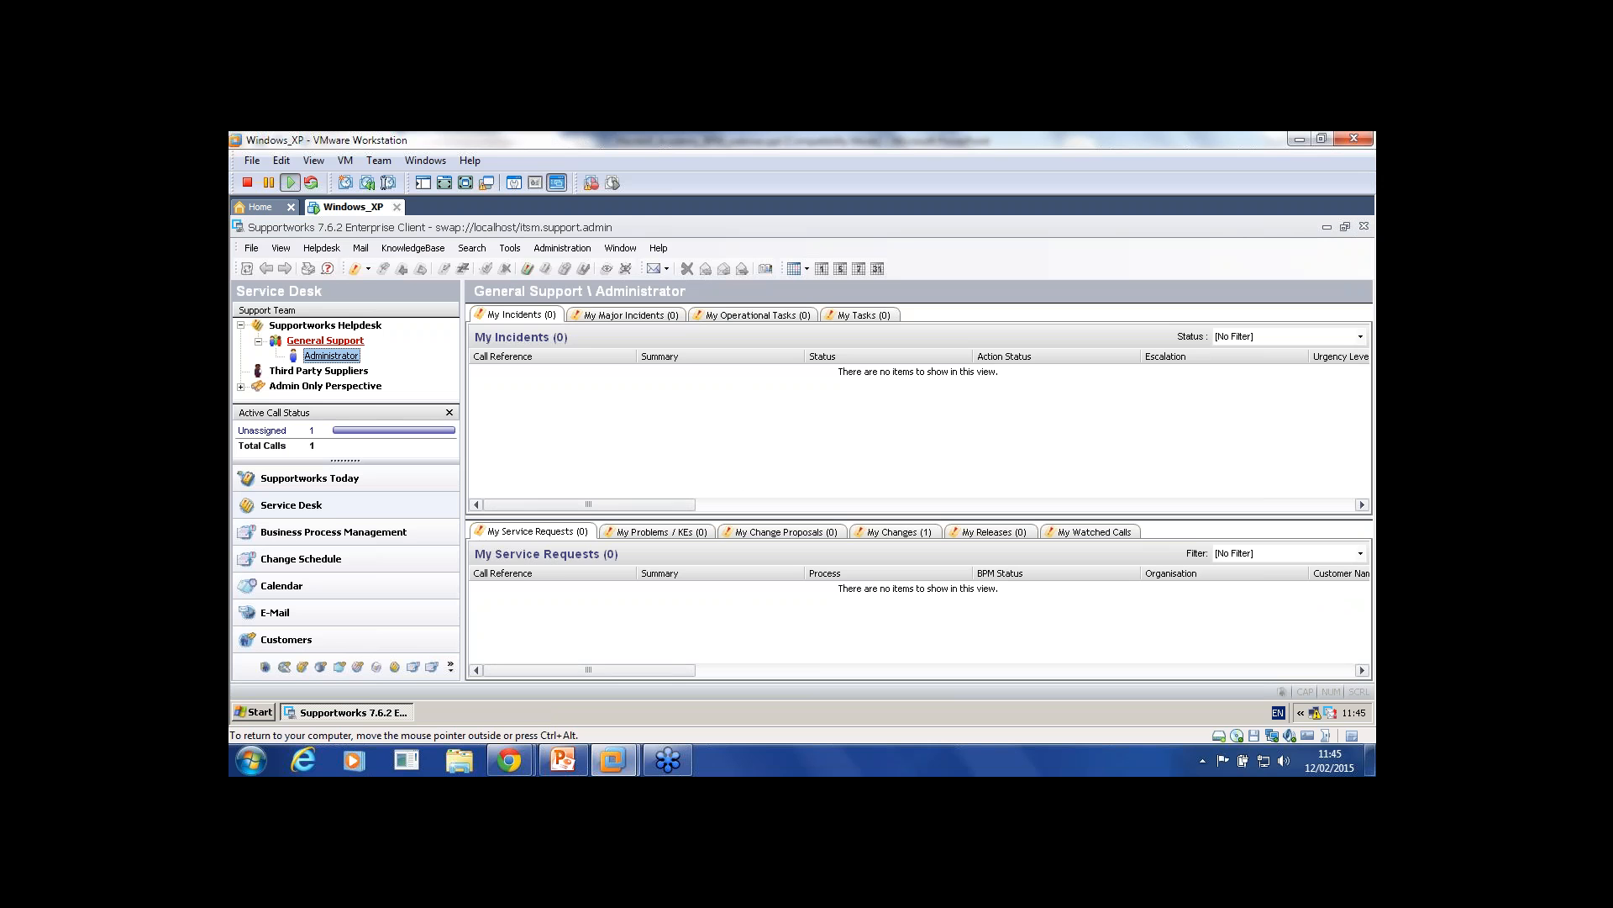
Step: Open change F0000001 from My Changes and bring up its New Equipment Request data form
click(898, 532)
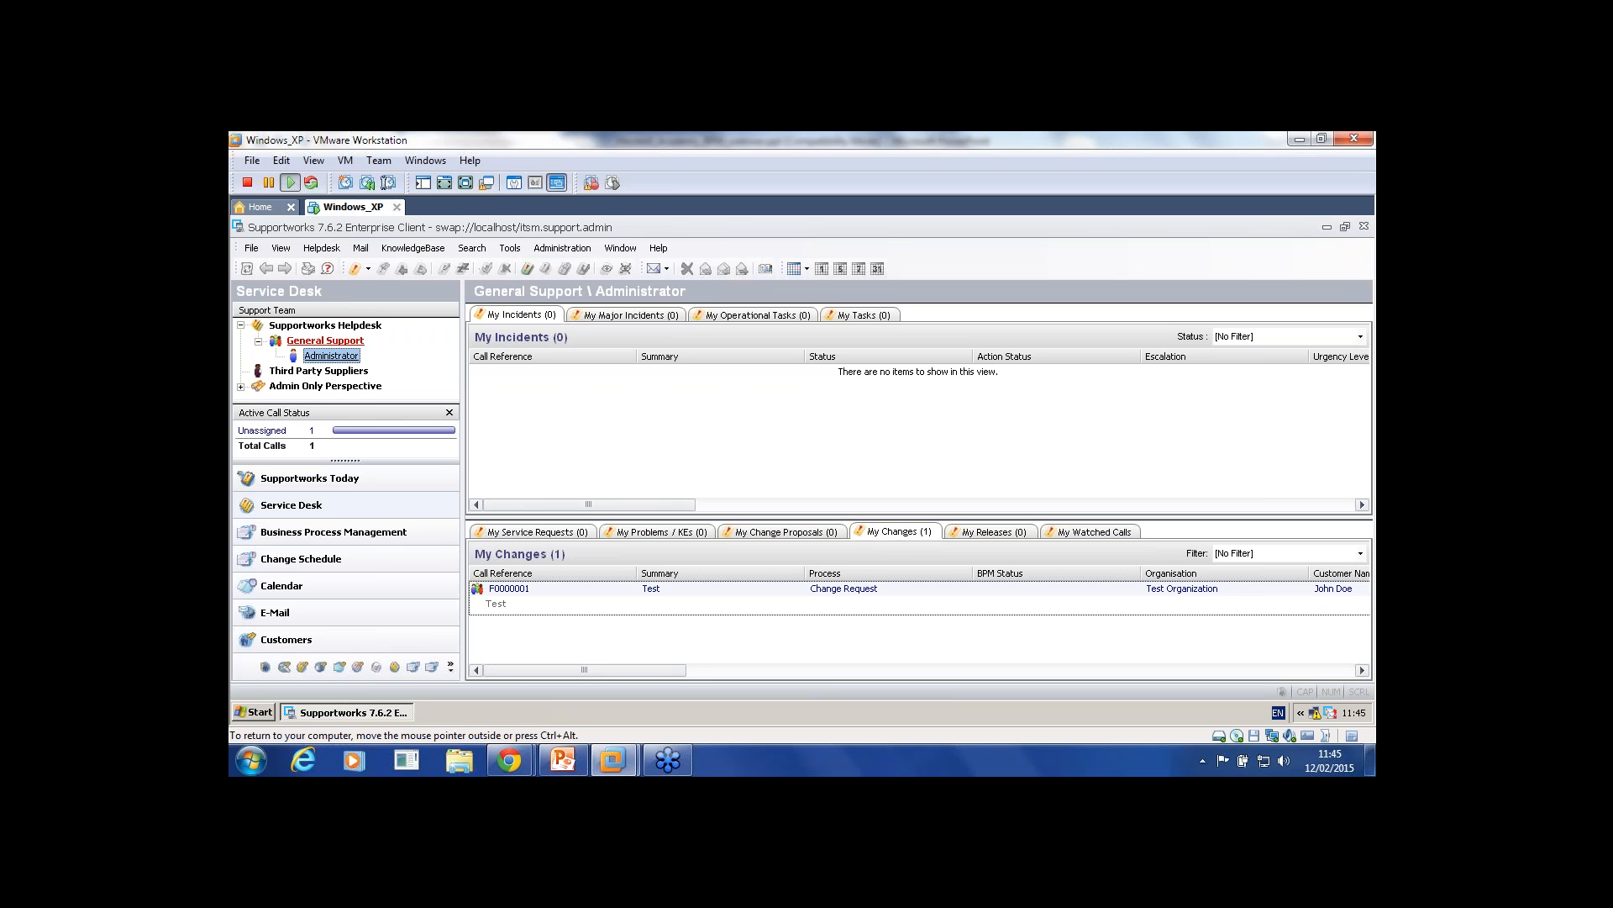
double_click(510, 589)
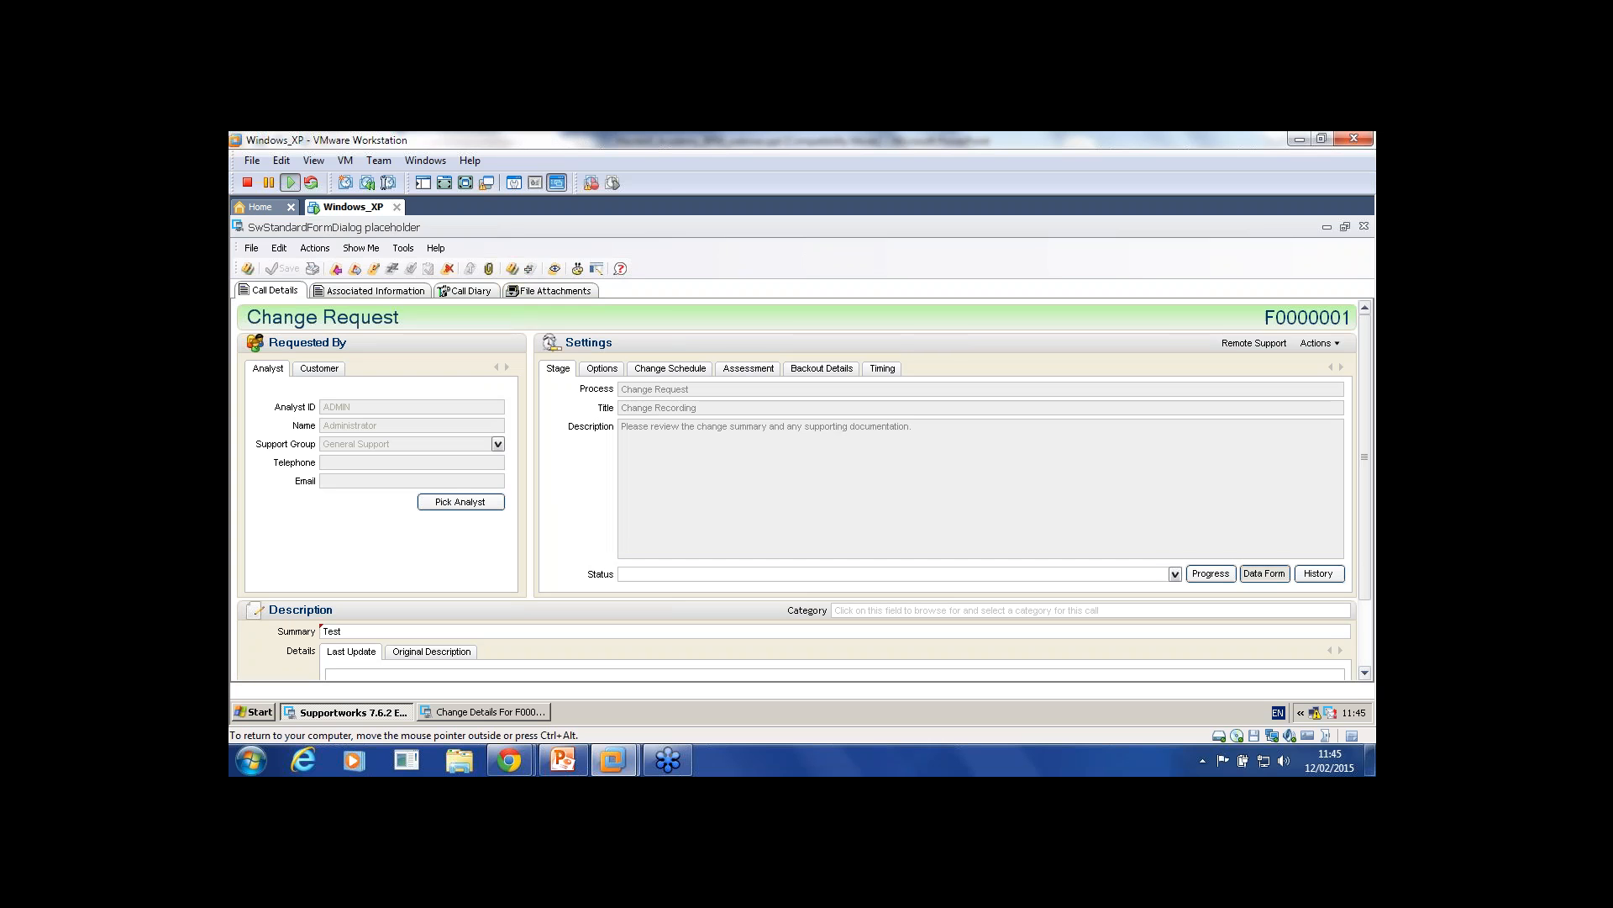
click(1265, 574)
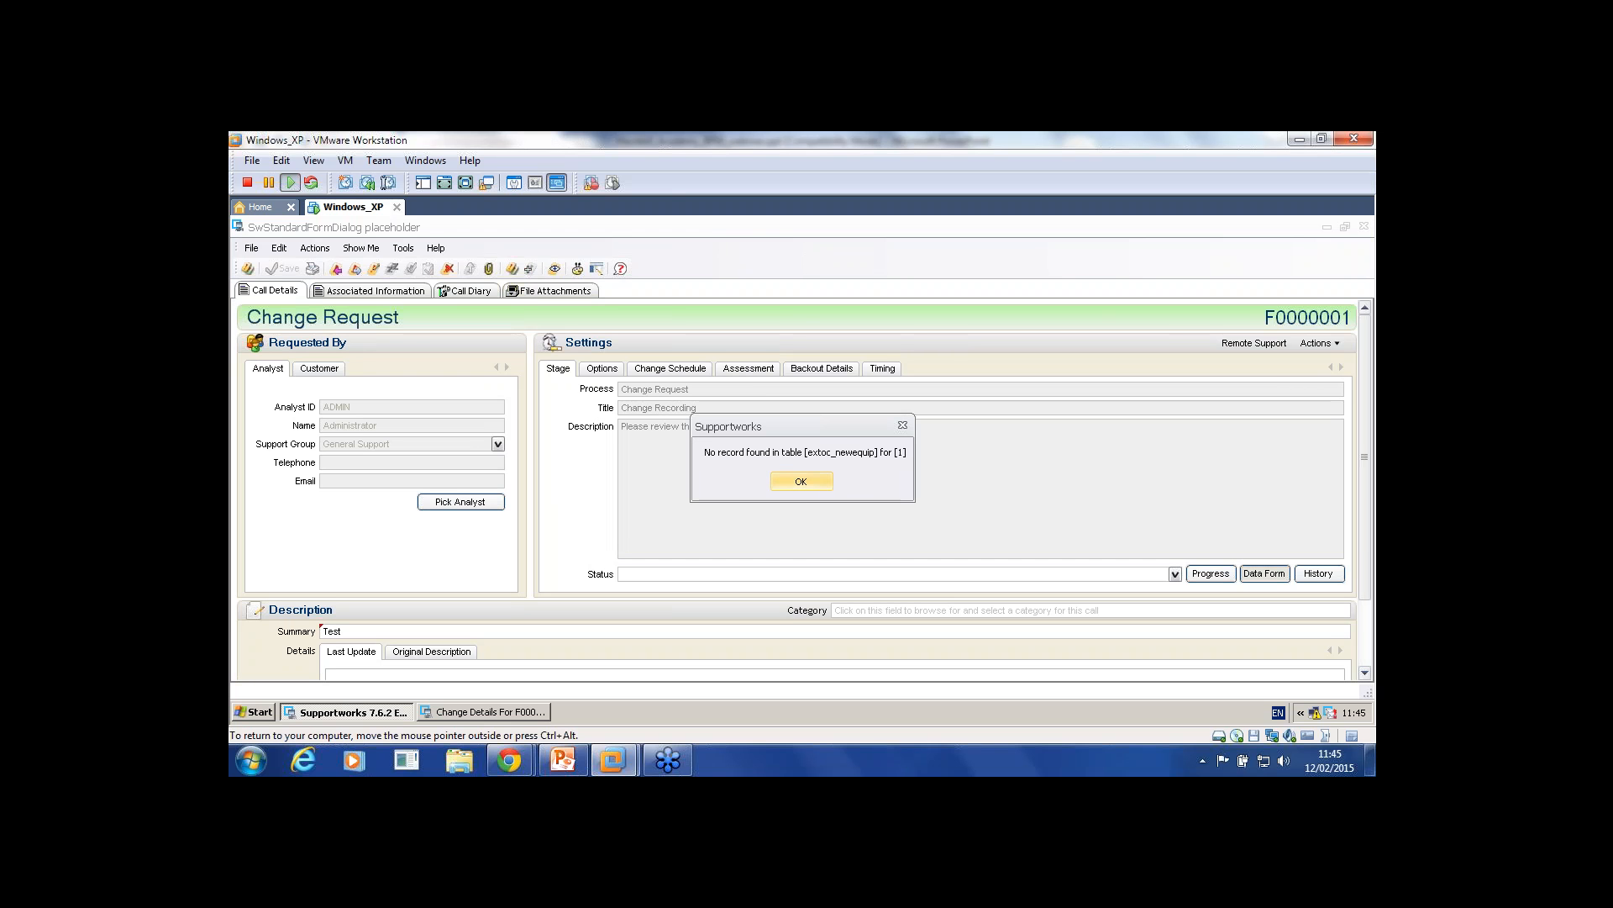
key(Return)
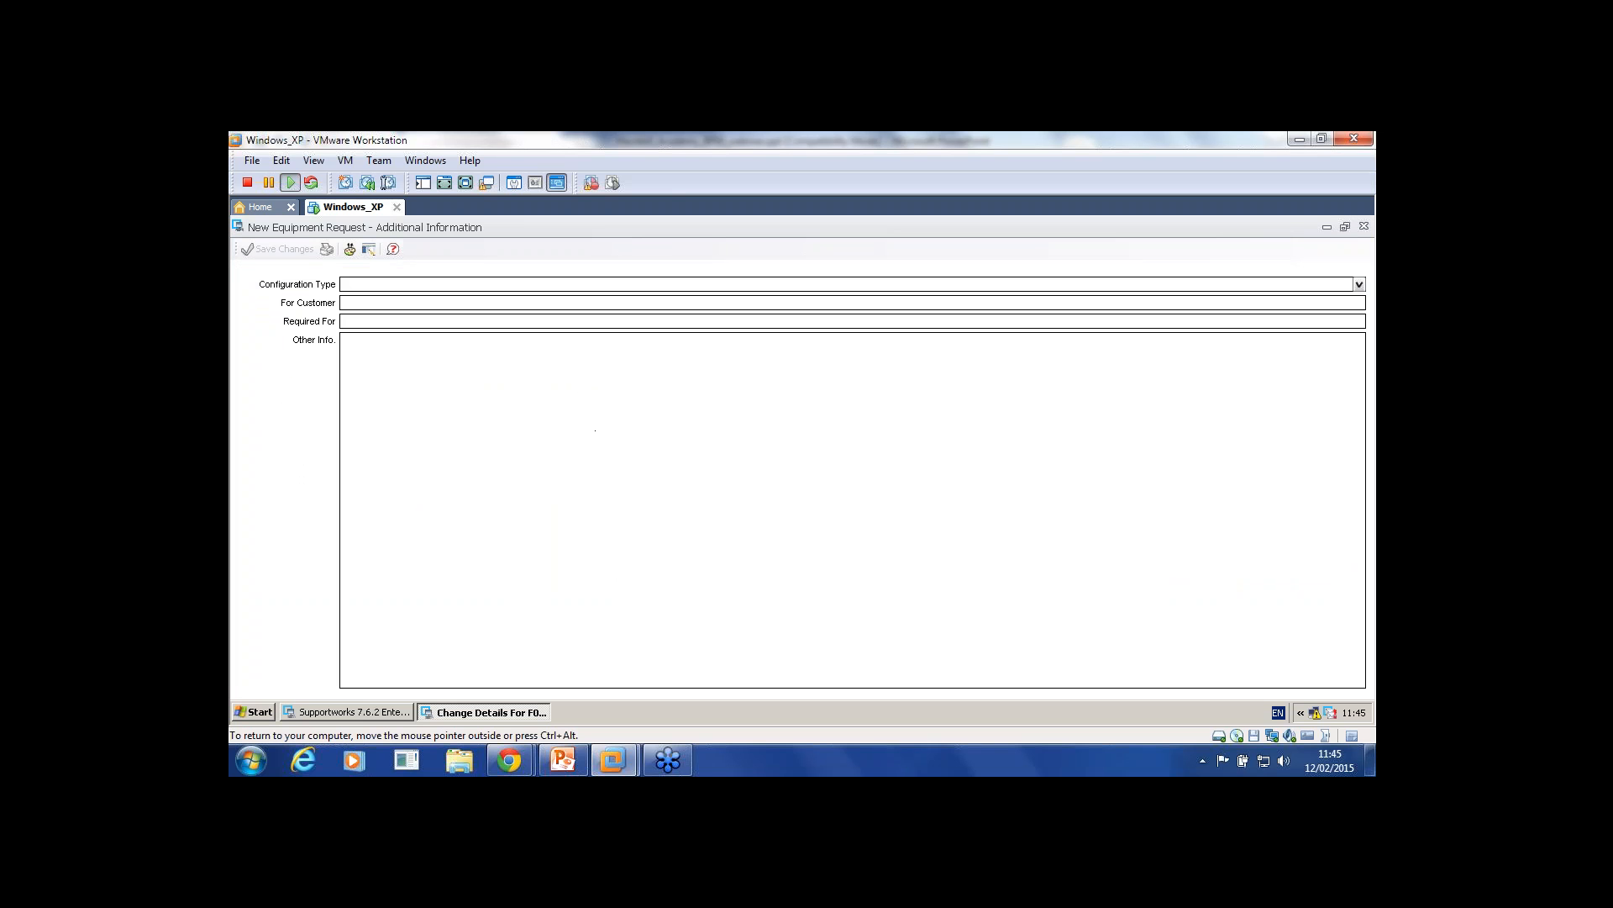
click(1363, 226)
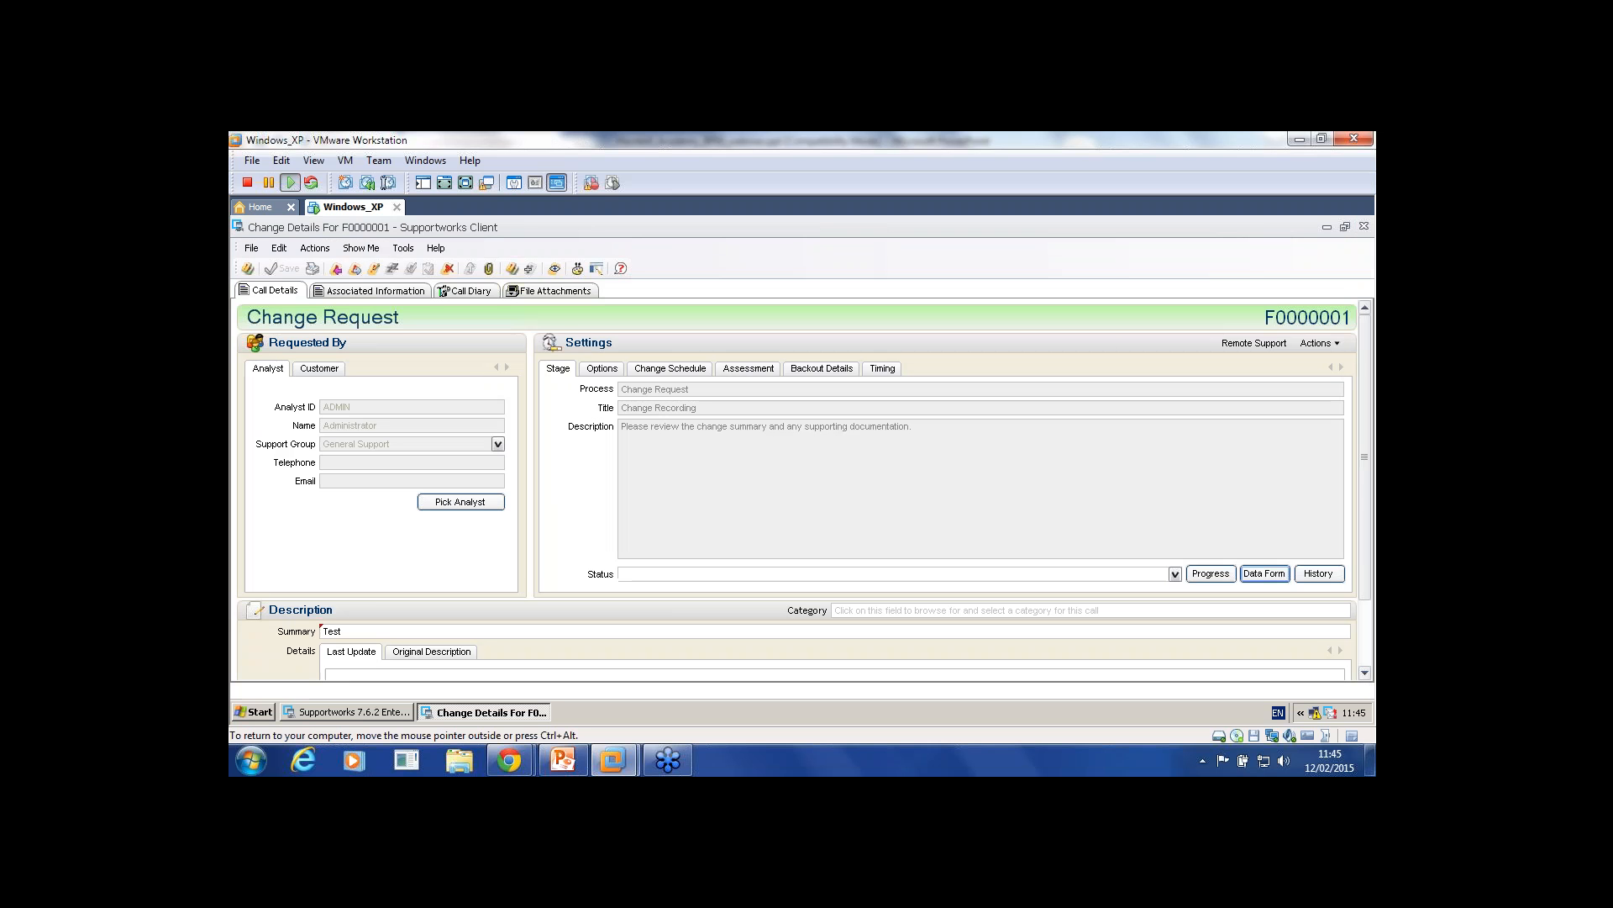
scroll(804, 484, down, 3)
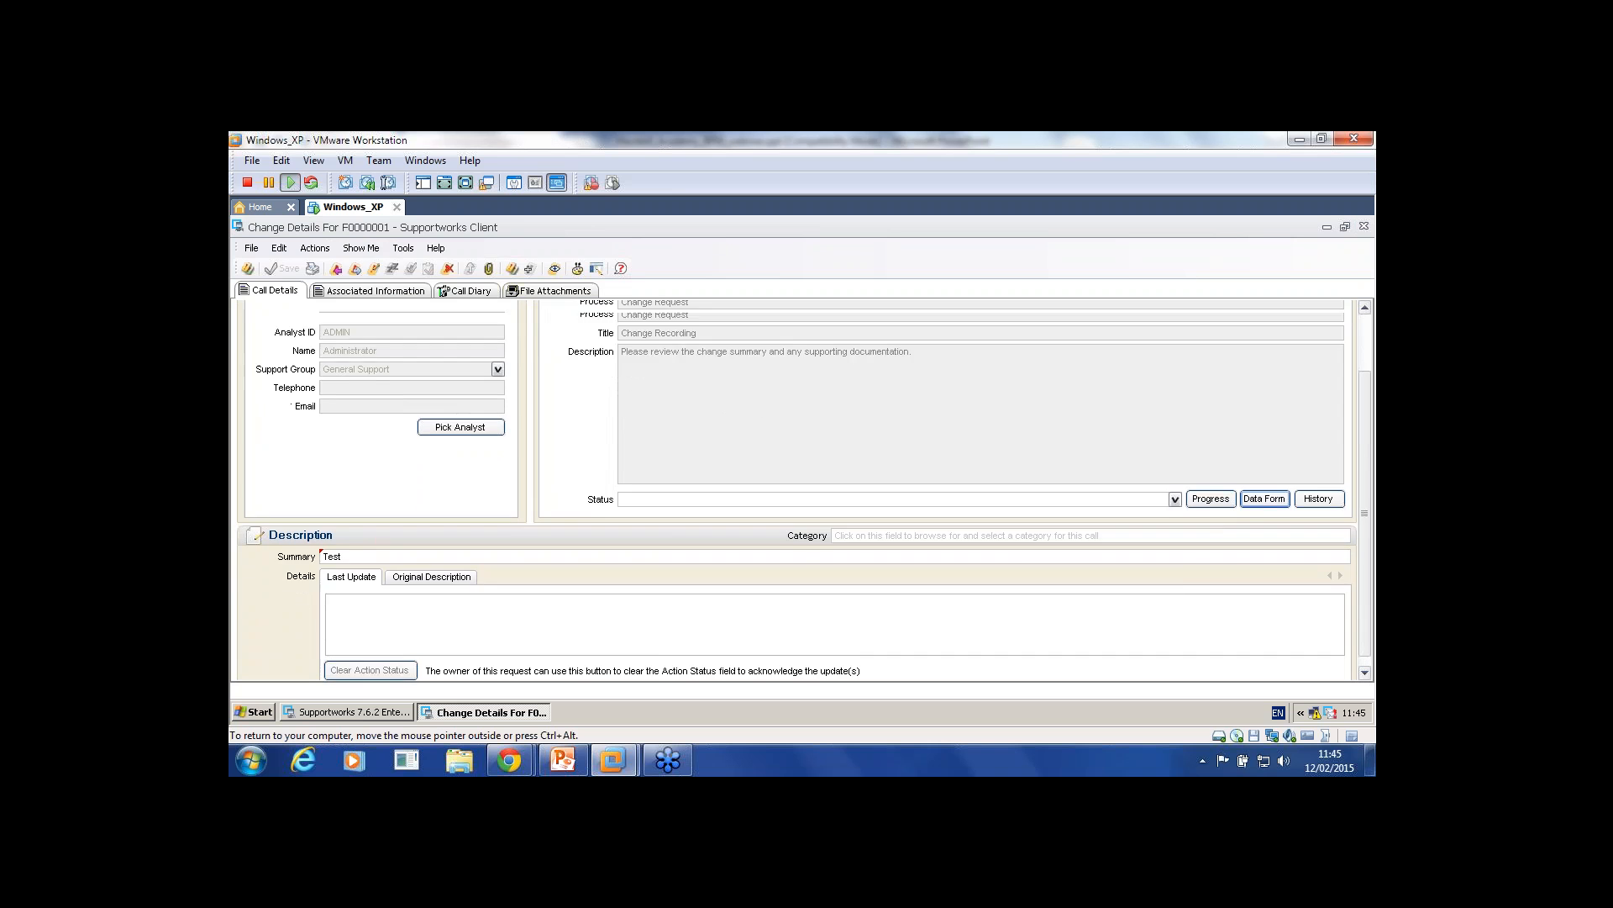
scroll(798, 611, up, 3)
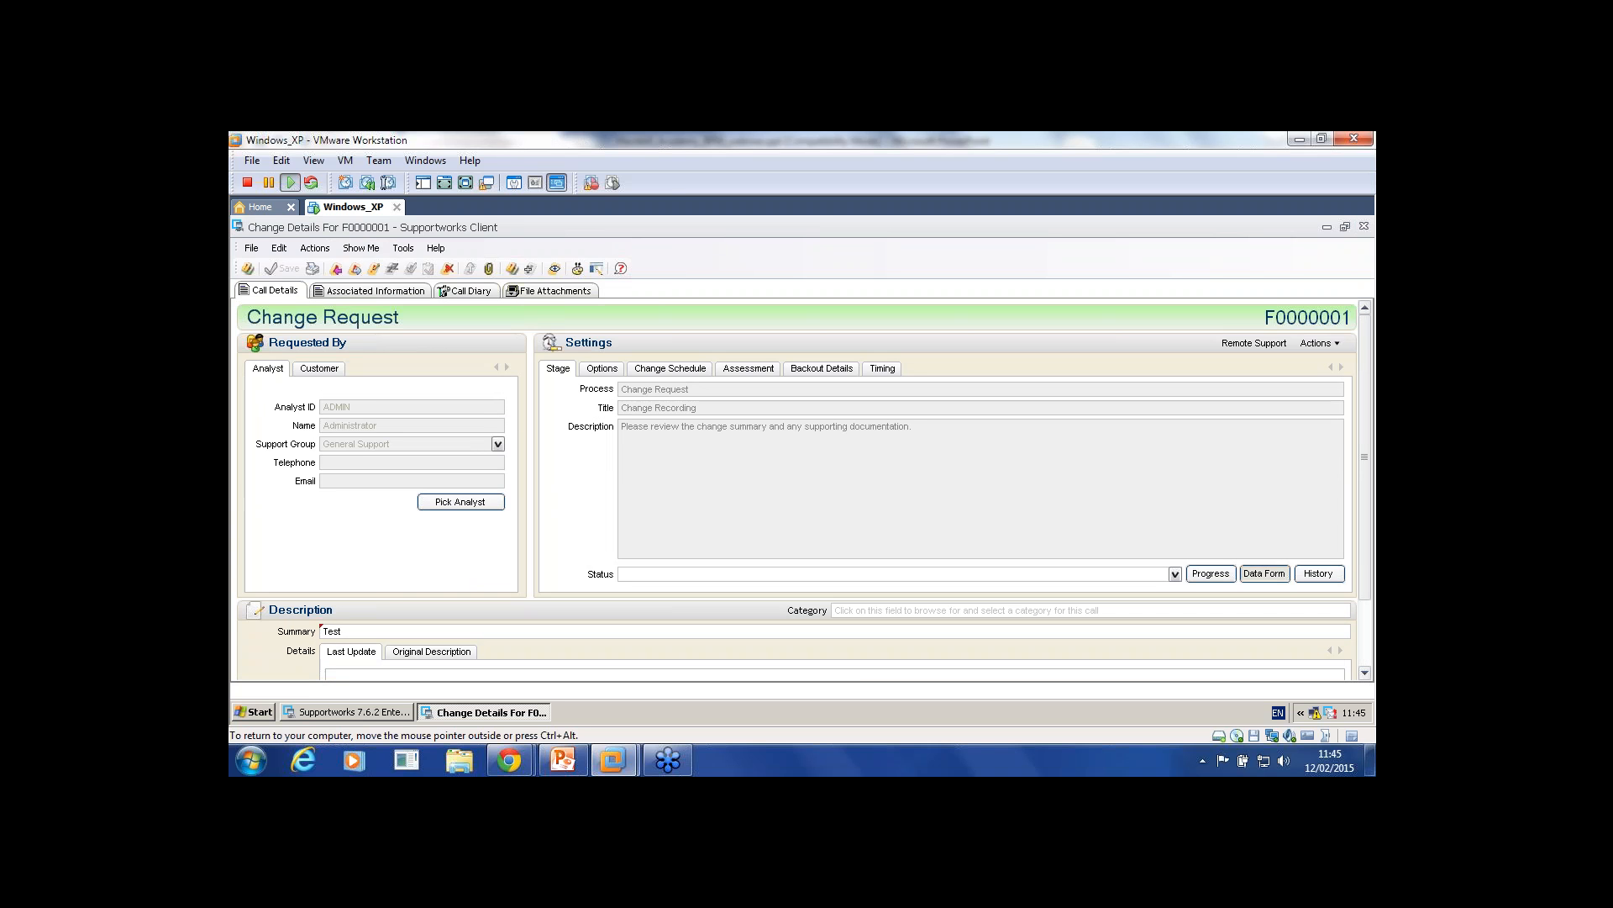
click(1264, 573)
click(802, 482)
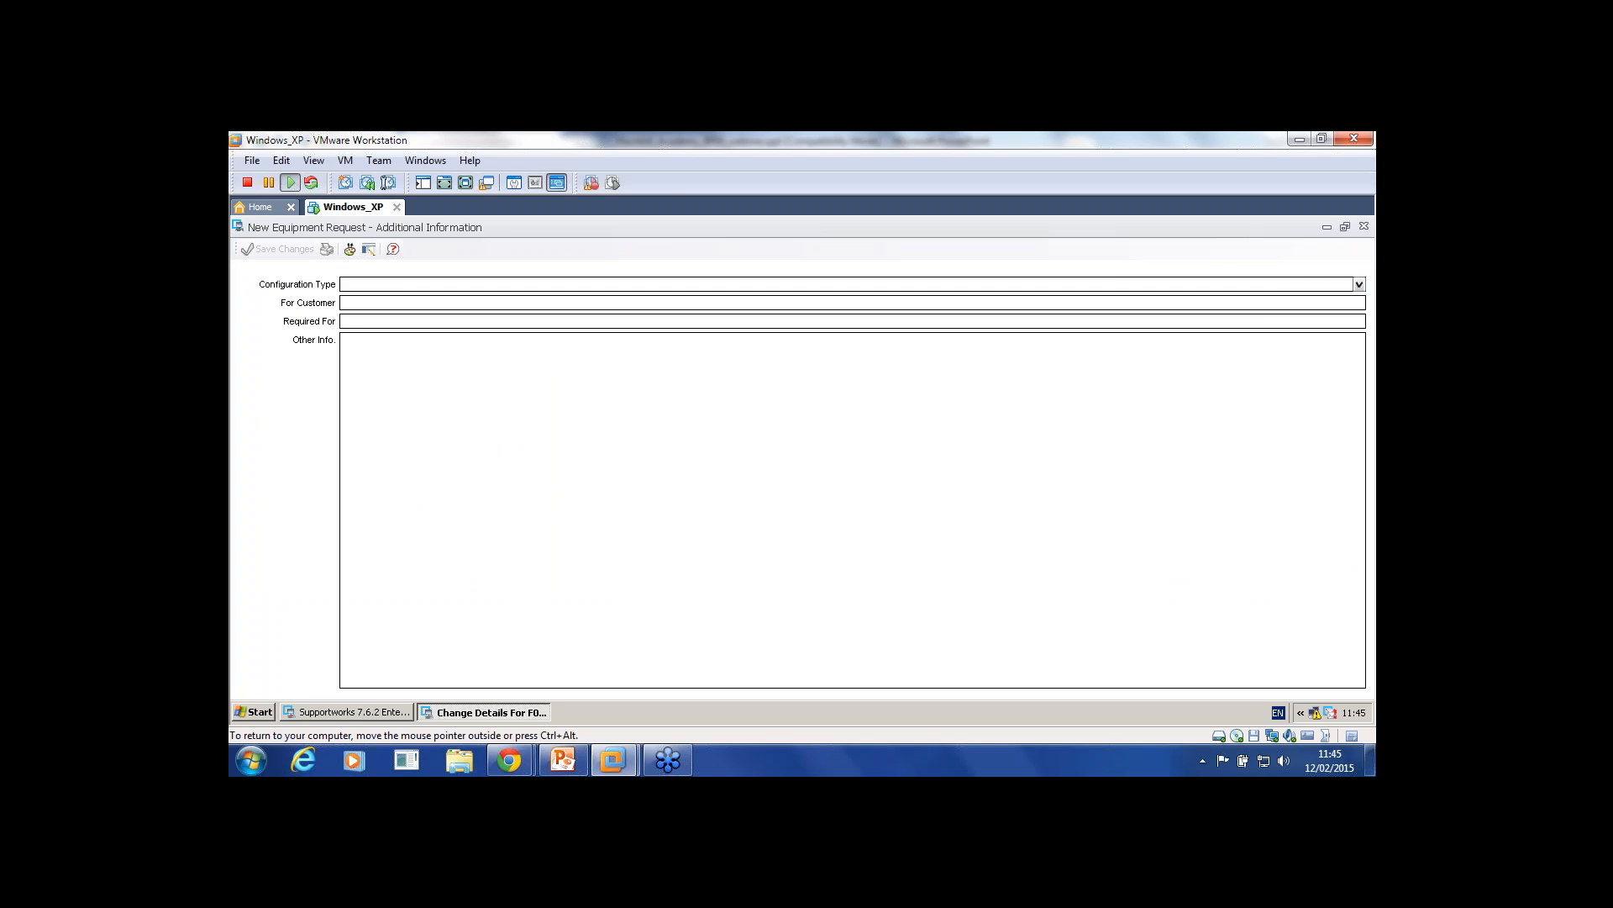
Step: Open Process Settings and the Change Request business process details
click(1327, 227)
click(321, 248)
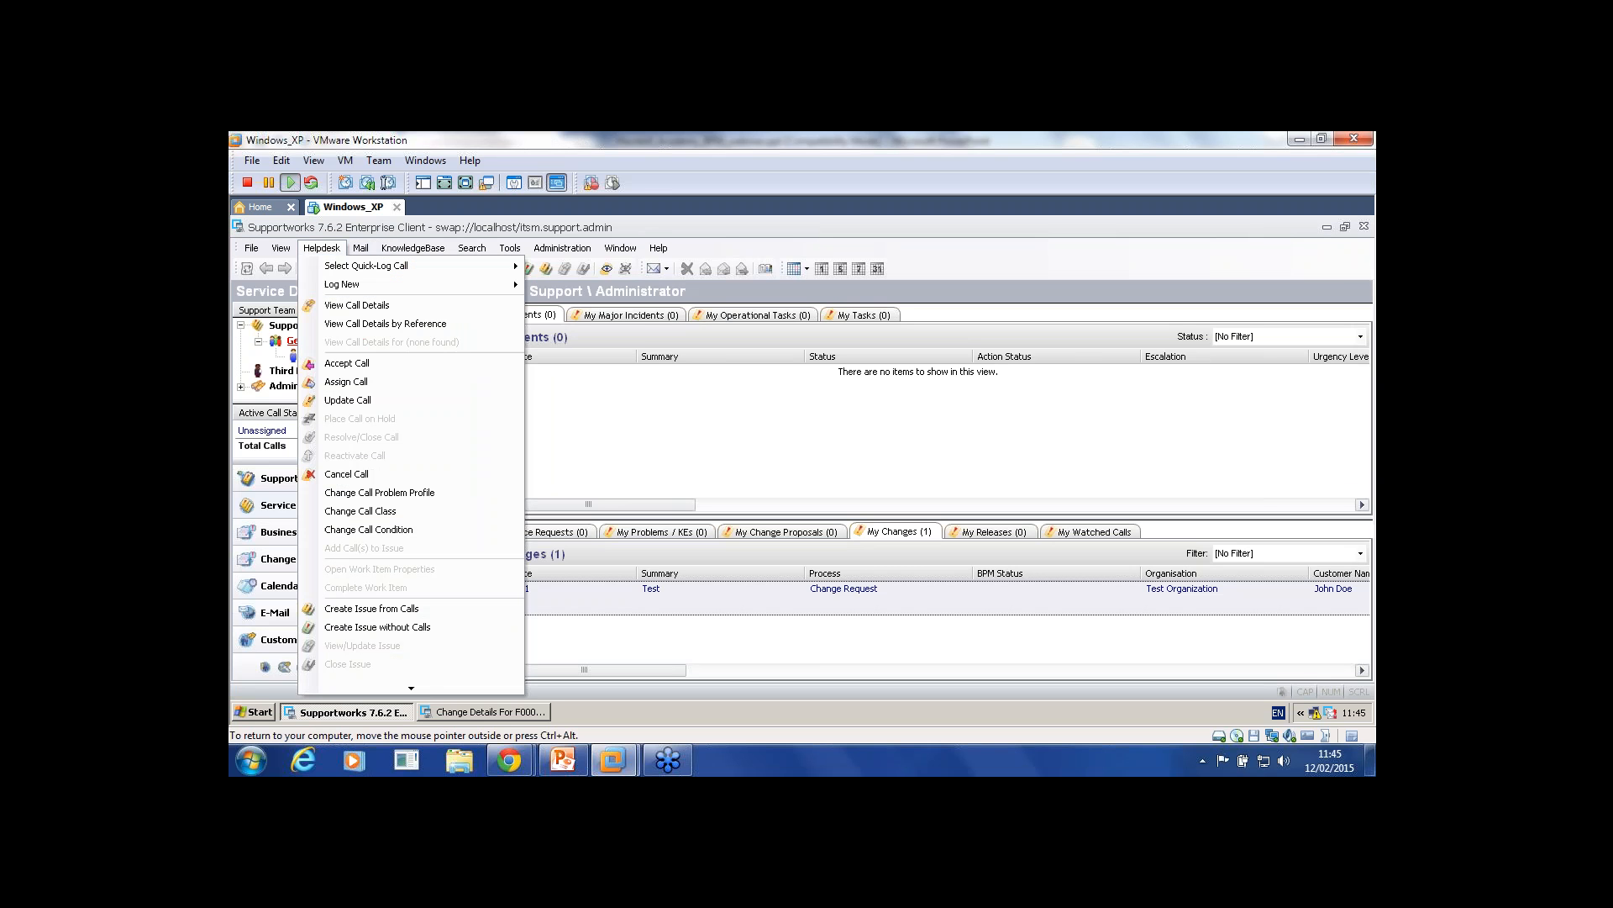
mouse_move(378, 284)
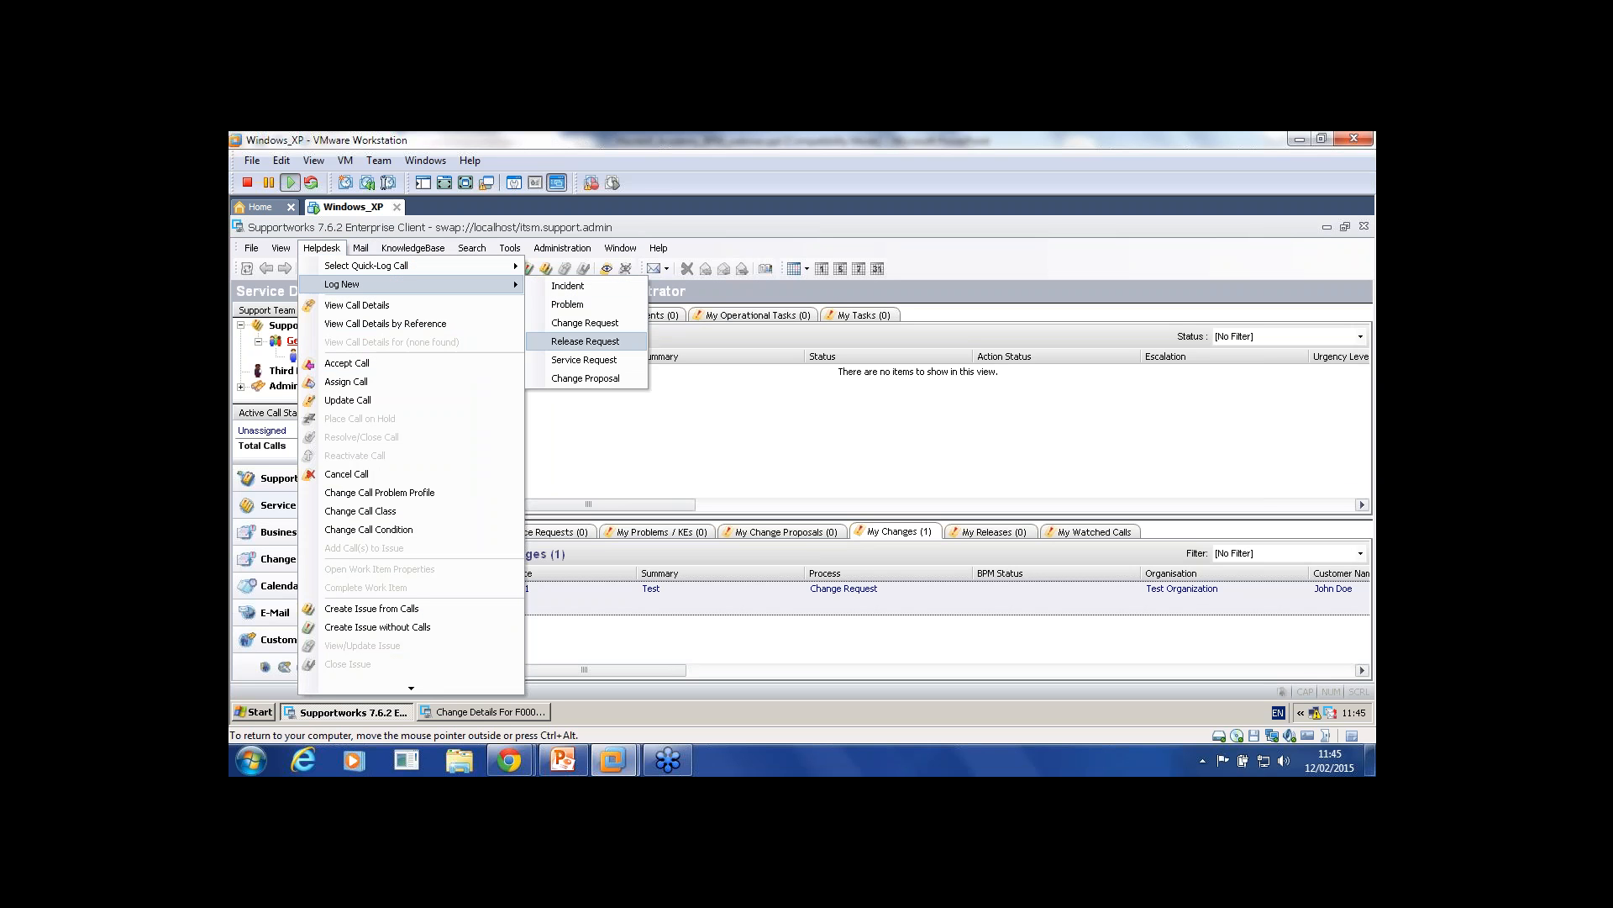
click(321, 248)
click(251, 248)
mouse_move(300, 287)
click(499, 306)
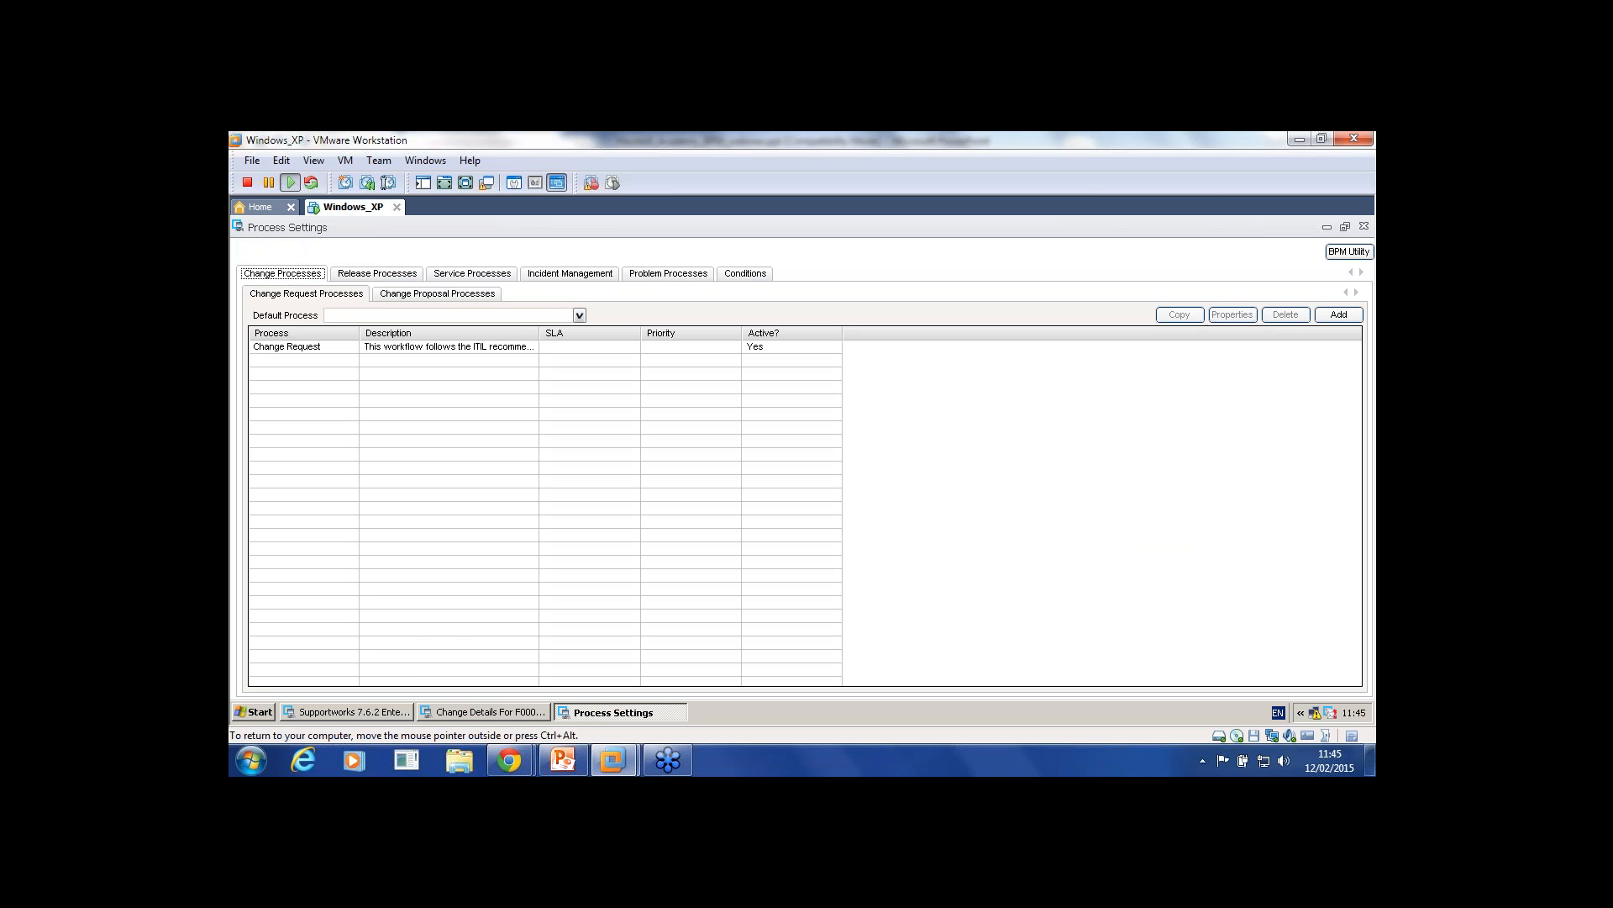
double_click(286, 346)
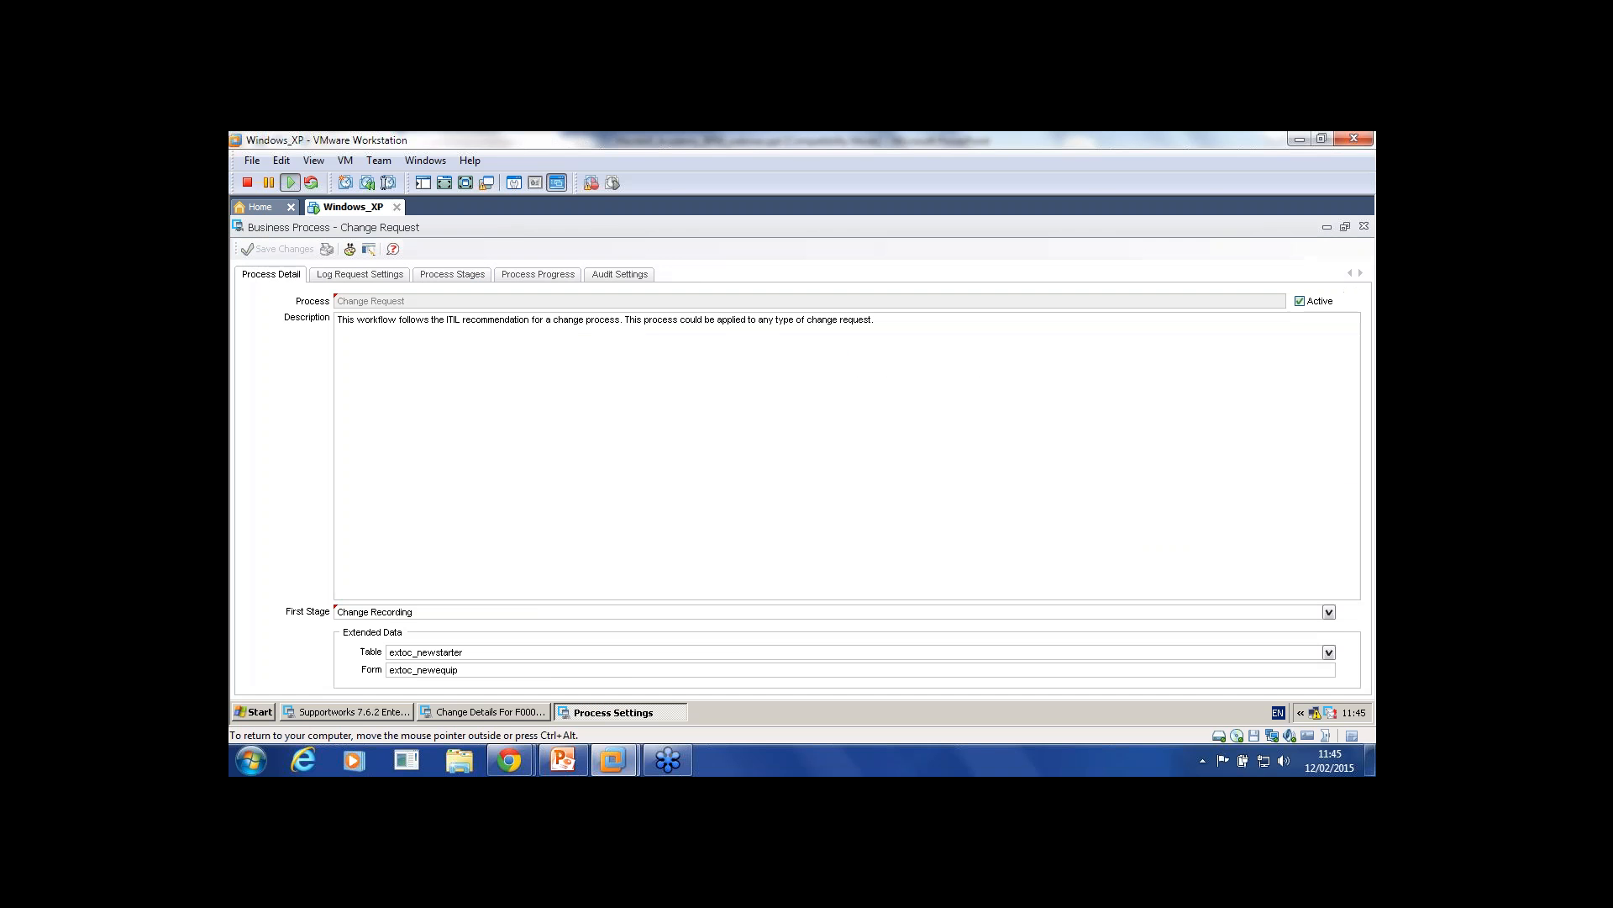
Step: Check the table extoc_newstarter and form extoc_newequip, then close the equipment request form
double_click(423, 670)
click(460, 670)
double_click(426, 652)
key(Tab)
key(shift+Tab)
key(Tab)
click(484, 711)
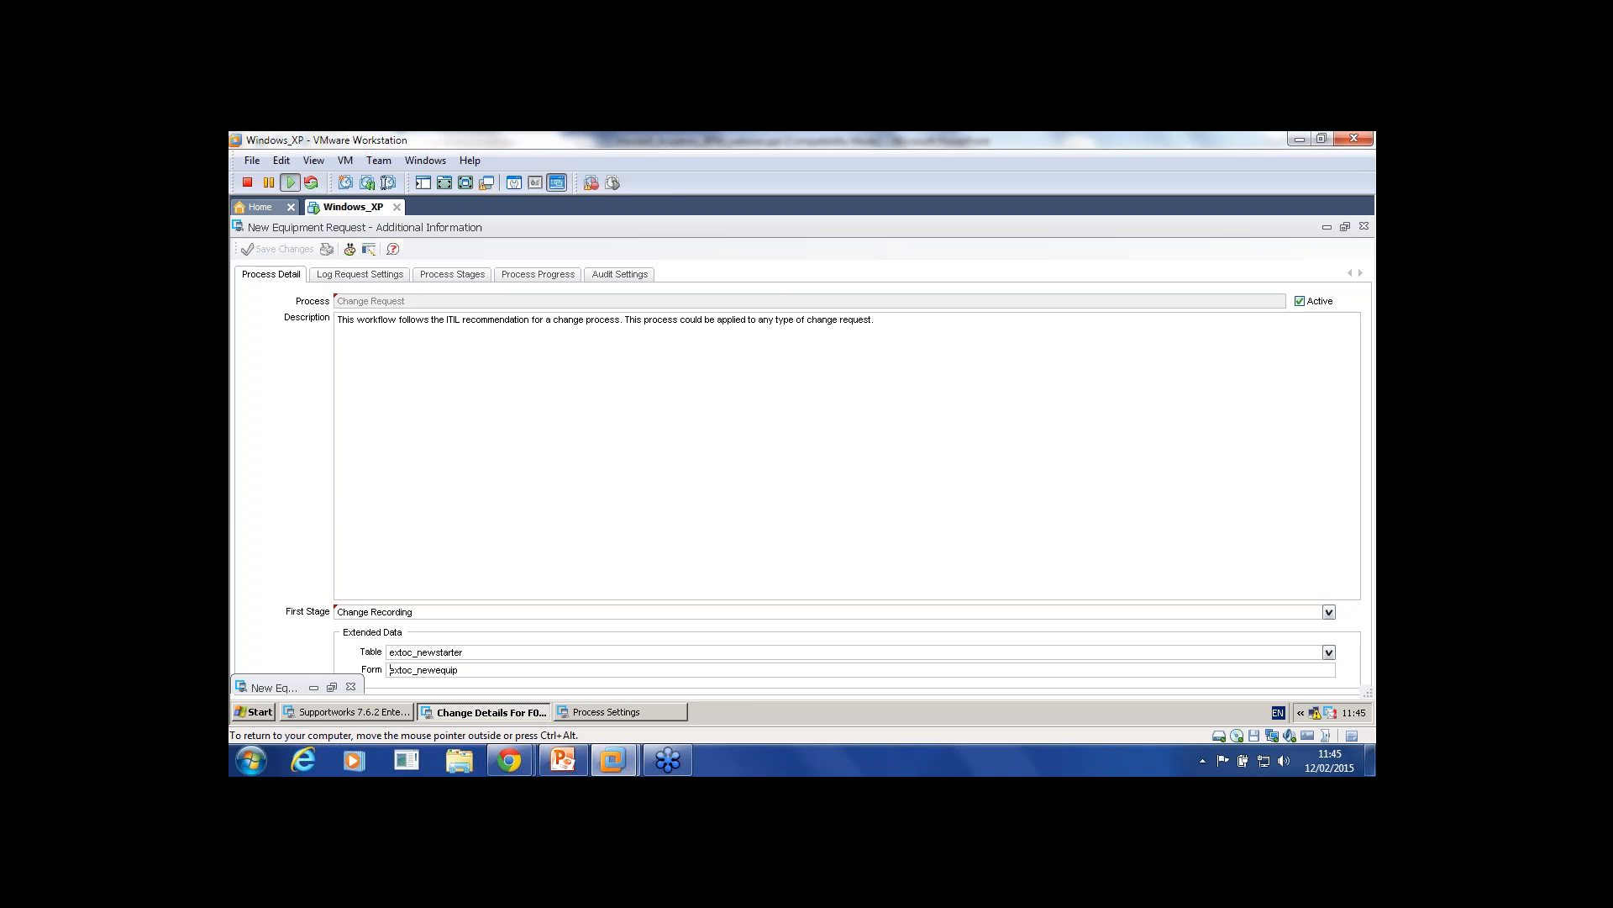
click(1363, 226)
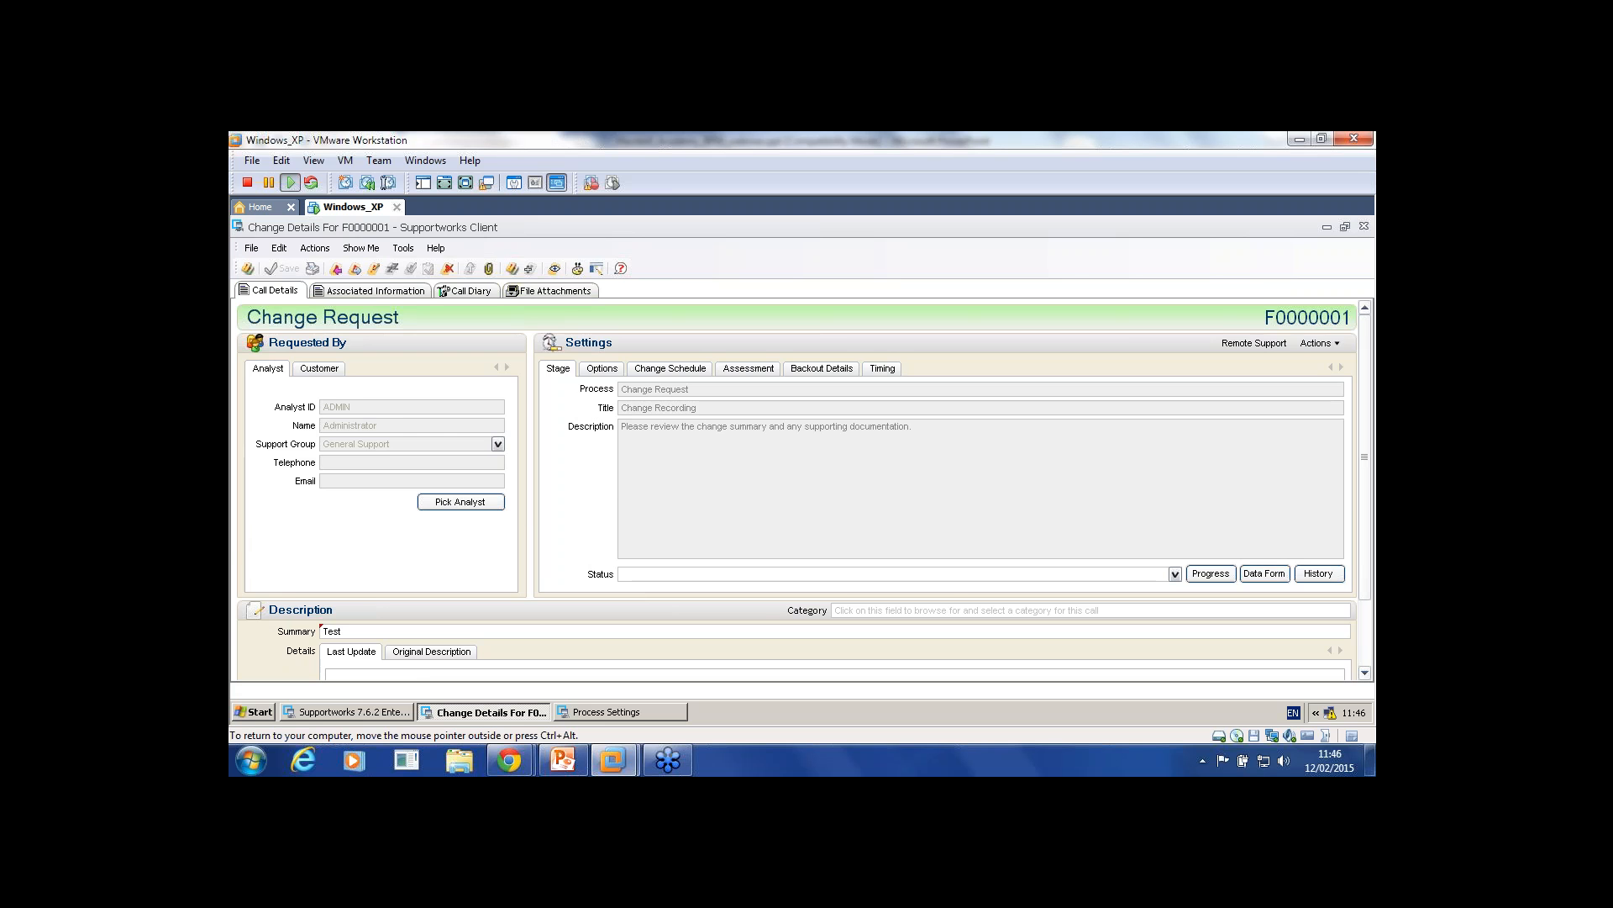
Step: Scroll through the Change Details of change F0000001 at its Change Recording stage
scroll(805, 490, down, 3)
scroll(804, 490, up, 3)
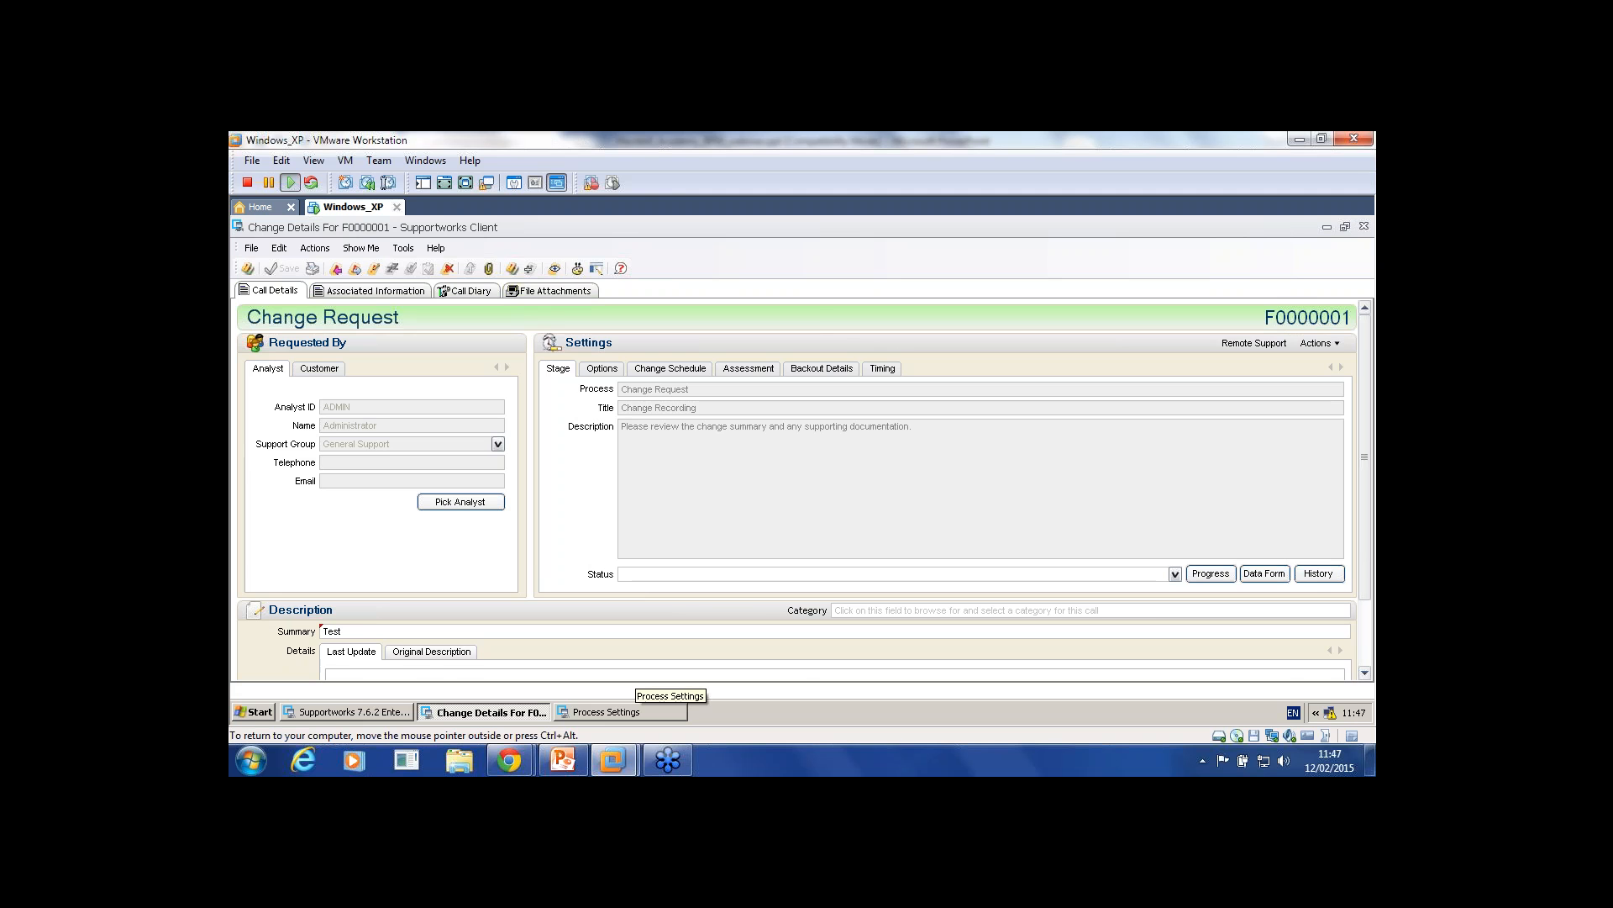
Step: Close the Change Request process, Process Settings and change details windows
click(622, 712)
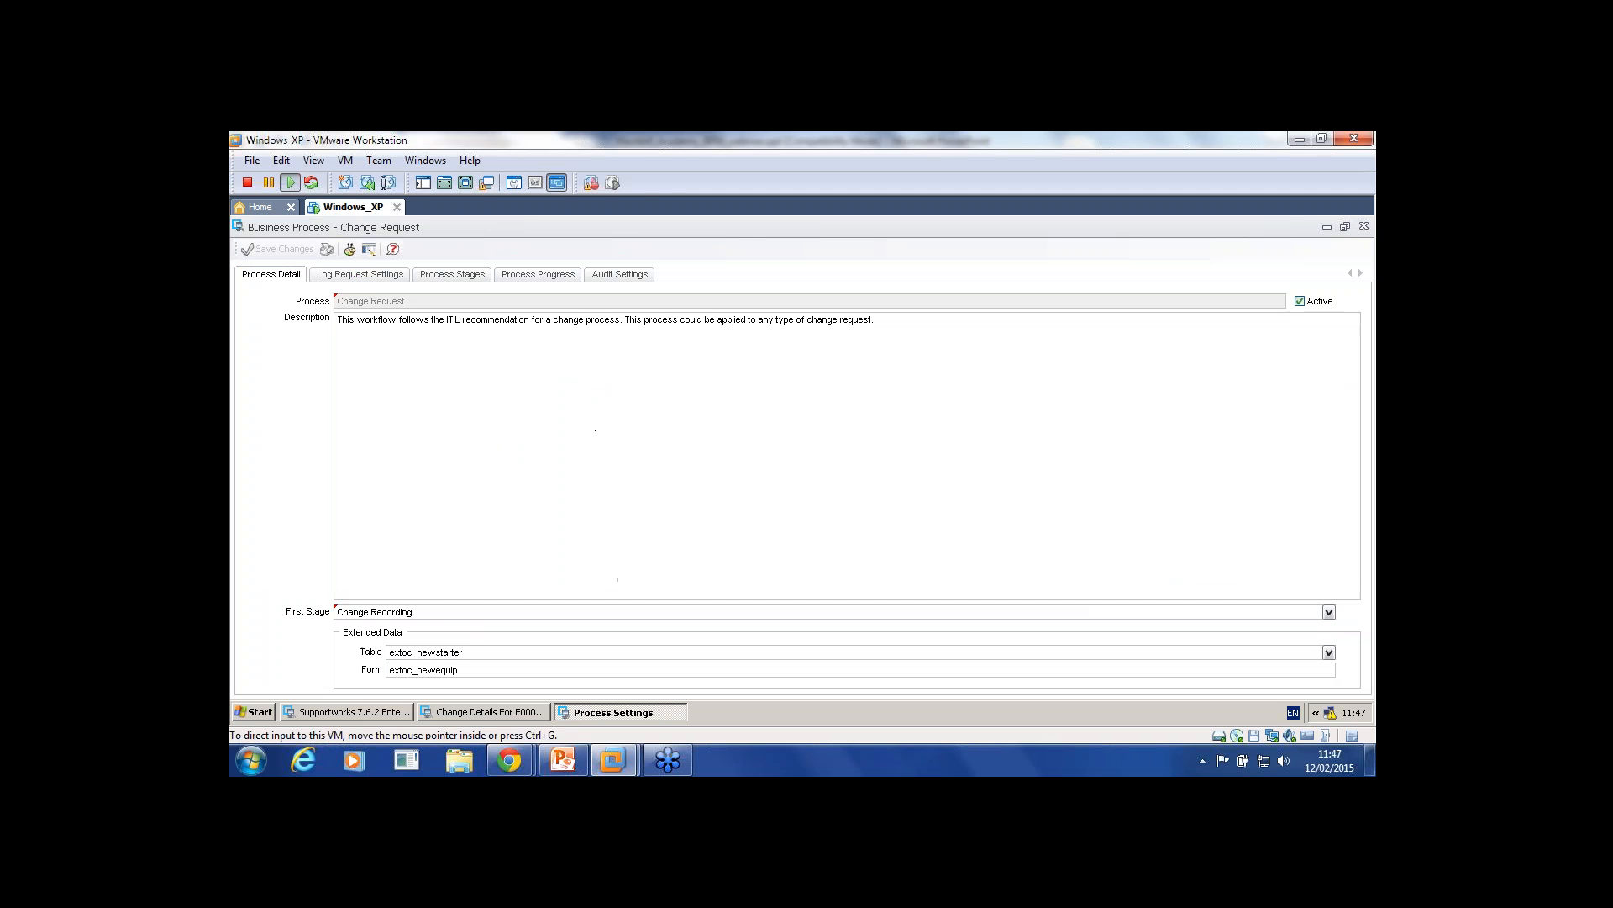
click(1364, 226)
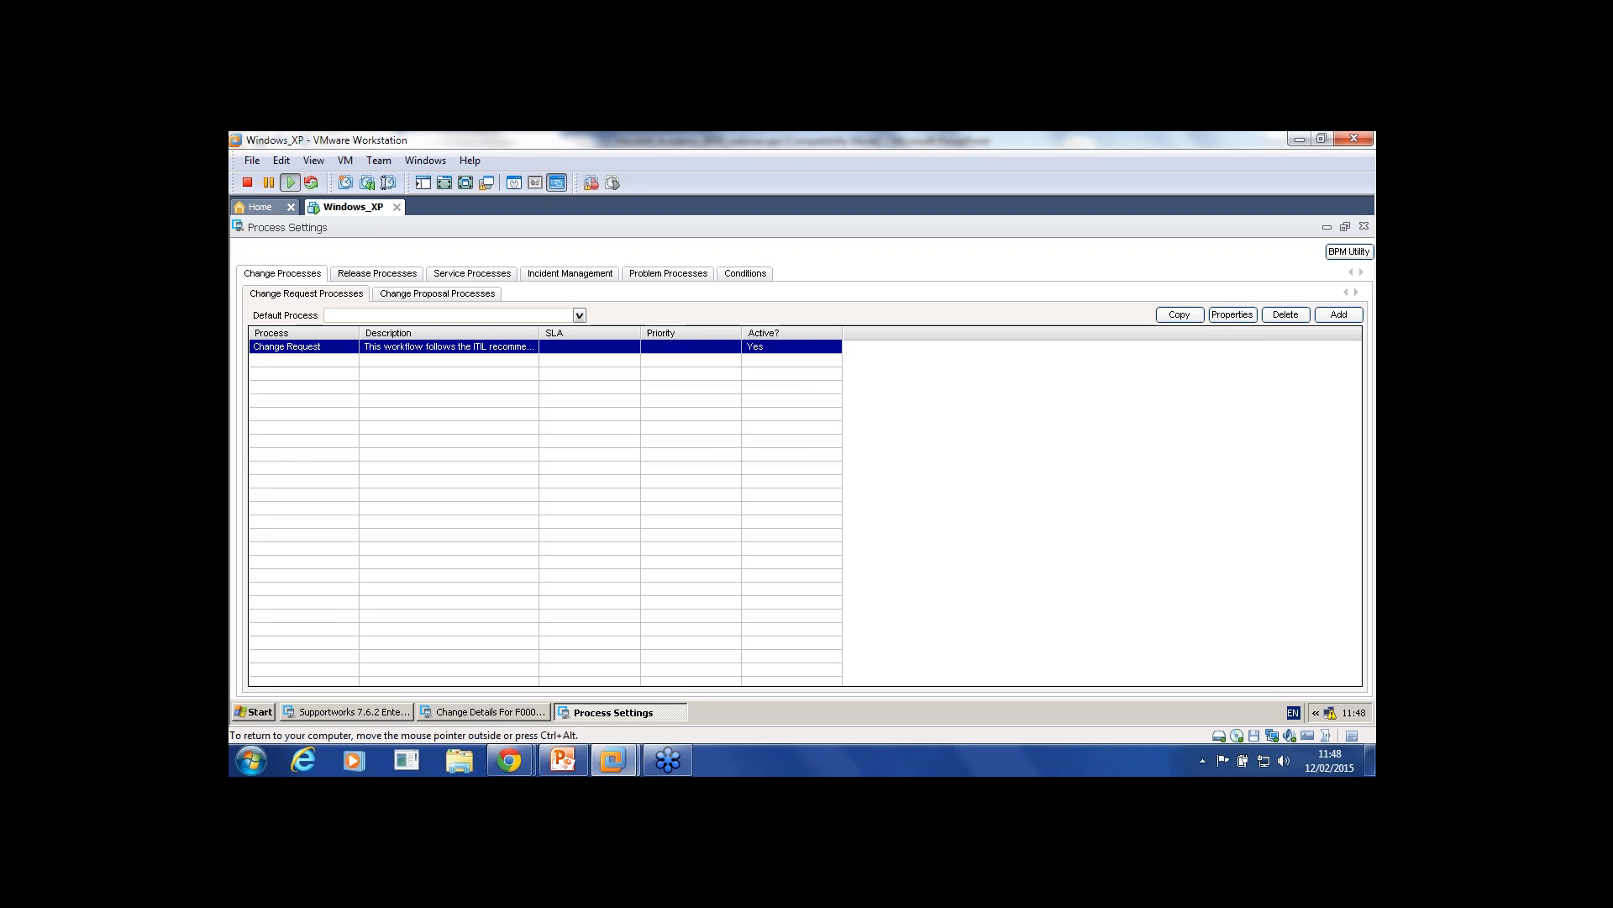
click(1363, 226)
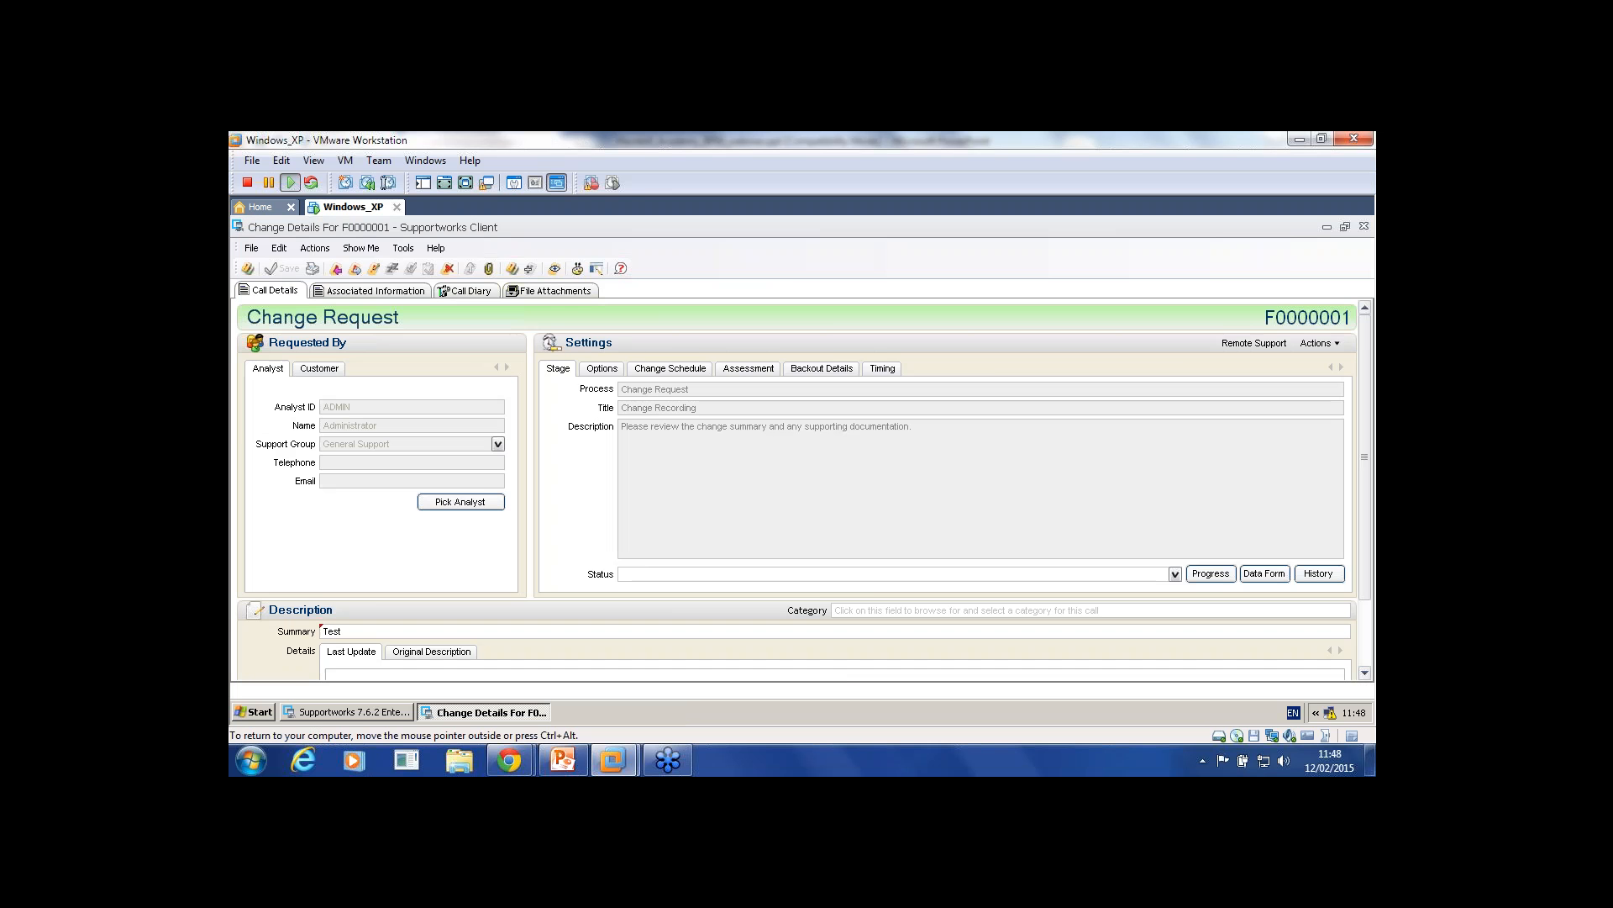
click(1363, 226)
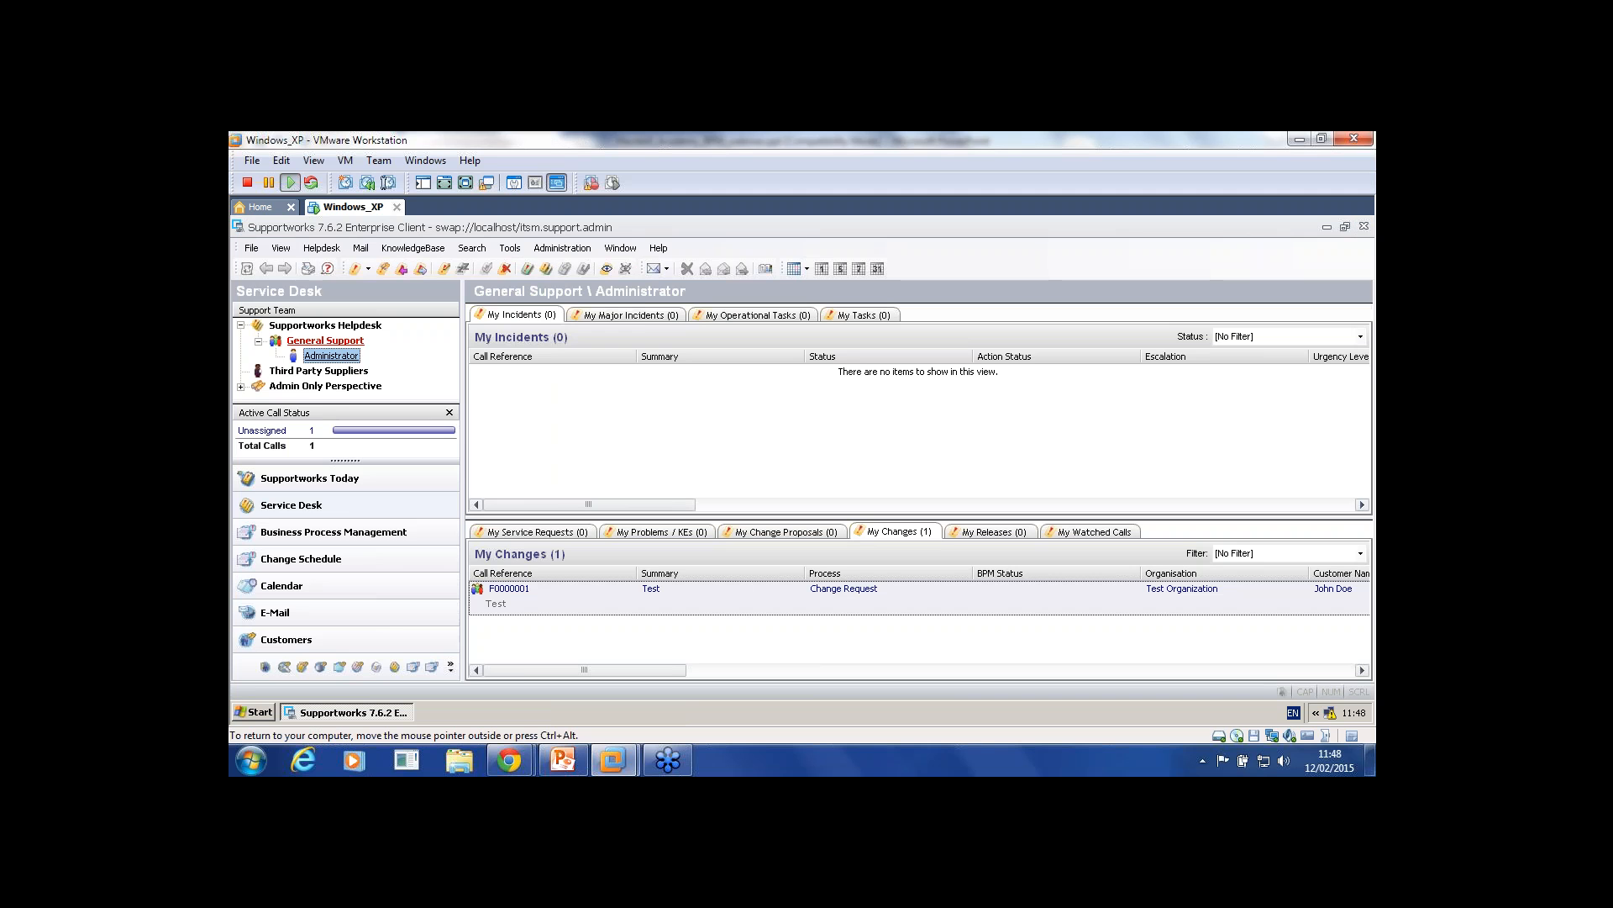
Step: Open a new Service Request form and close it again
click(322, 247)
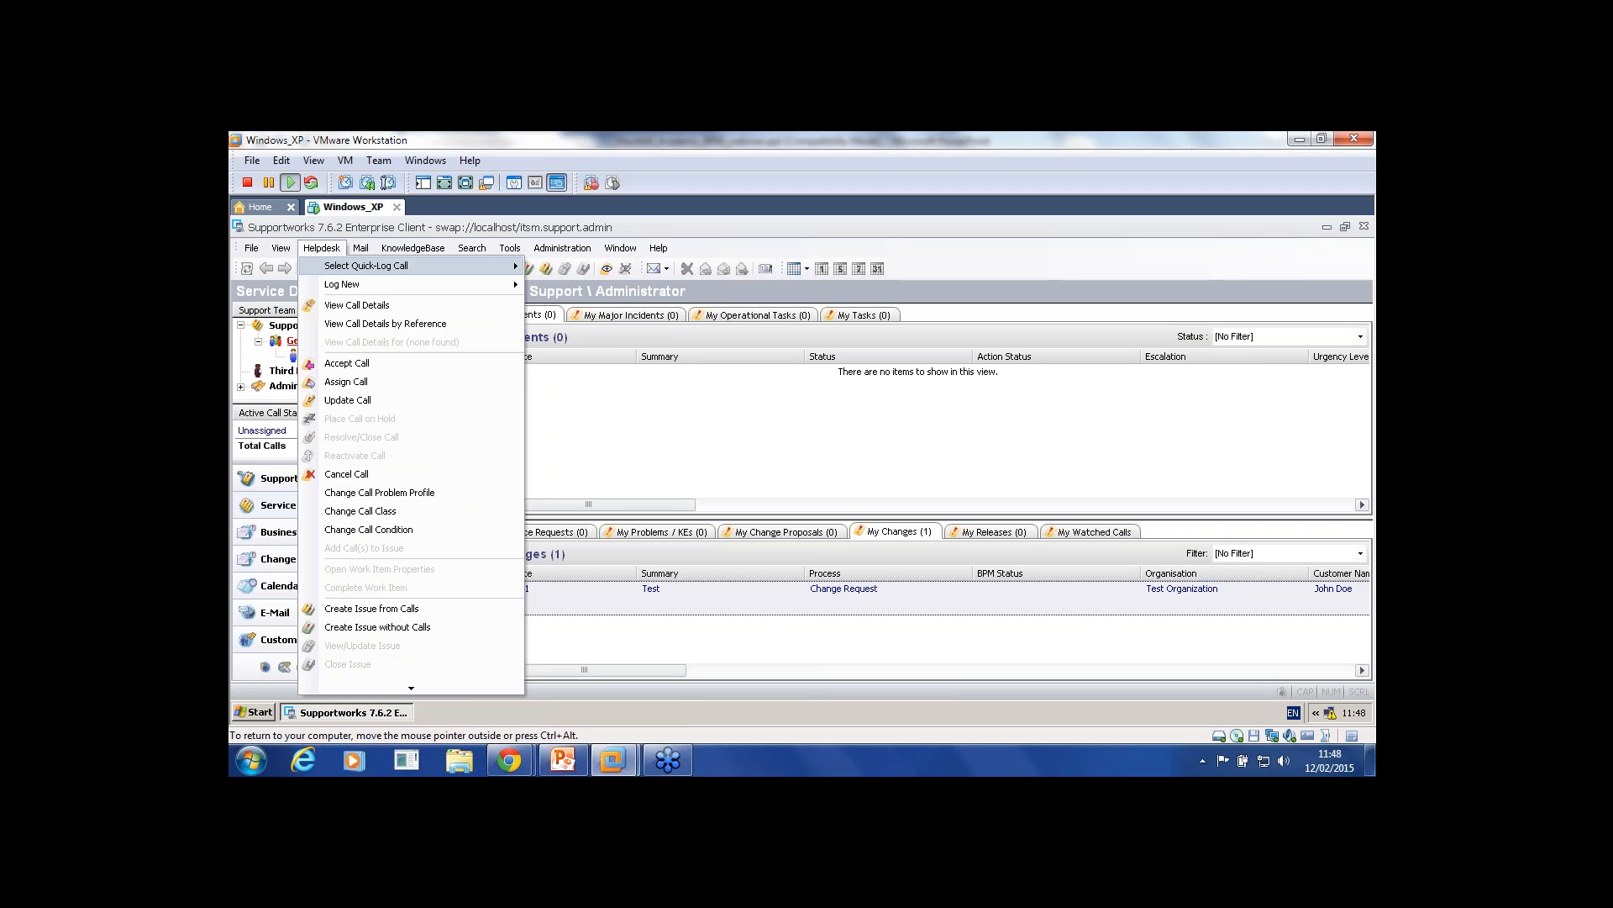
mouse_move(342, 285)
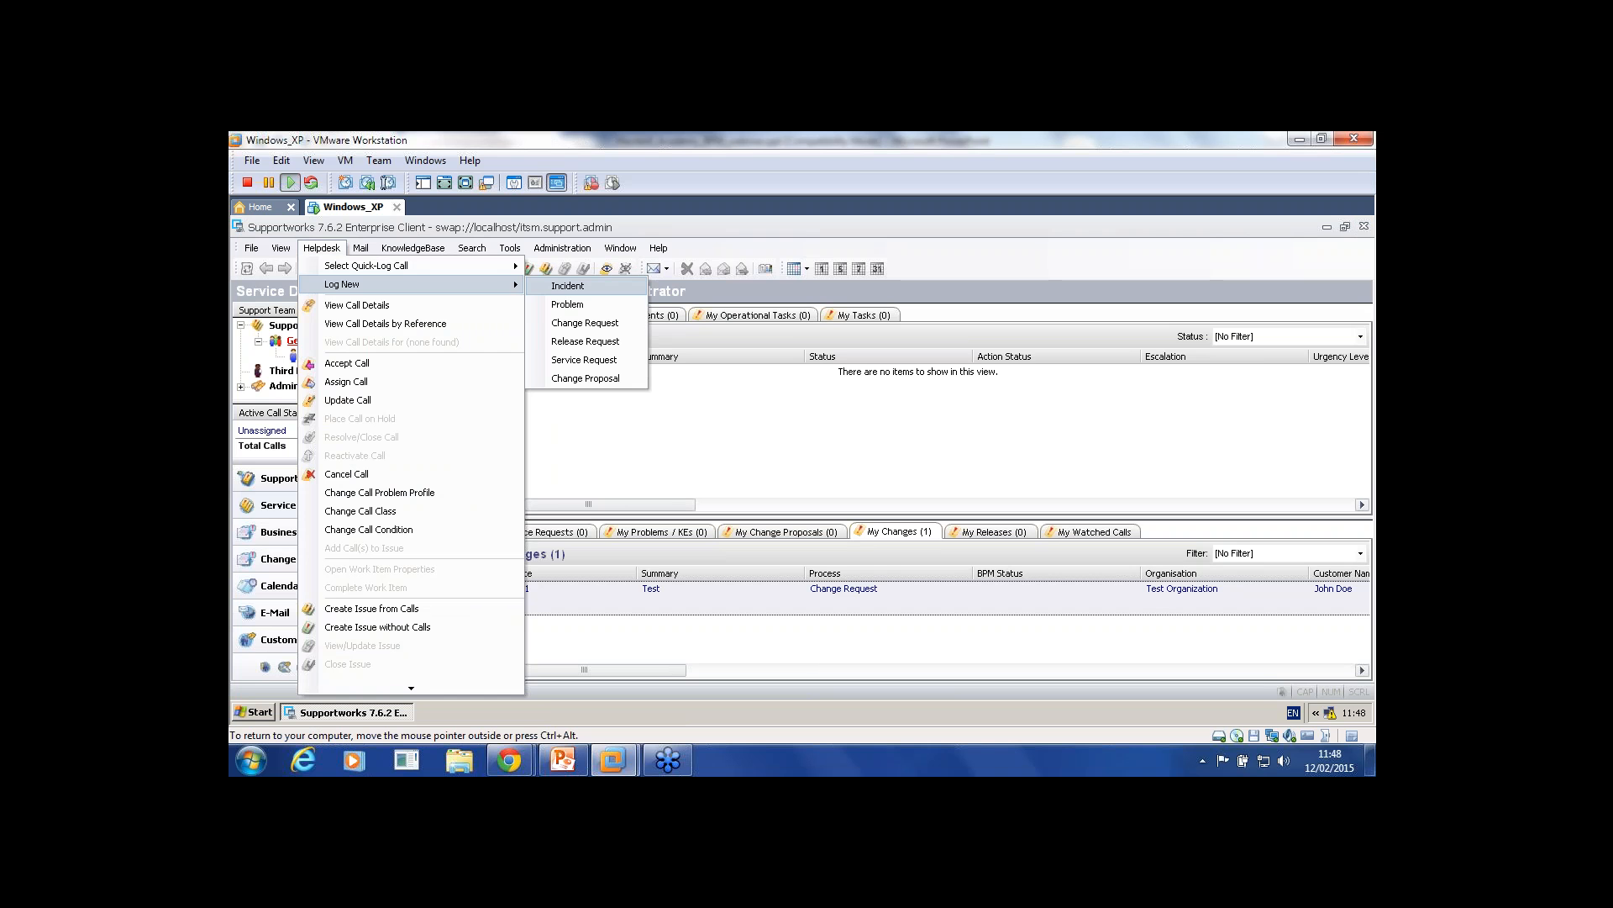
click(584, 359)
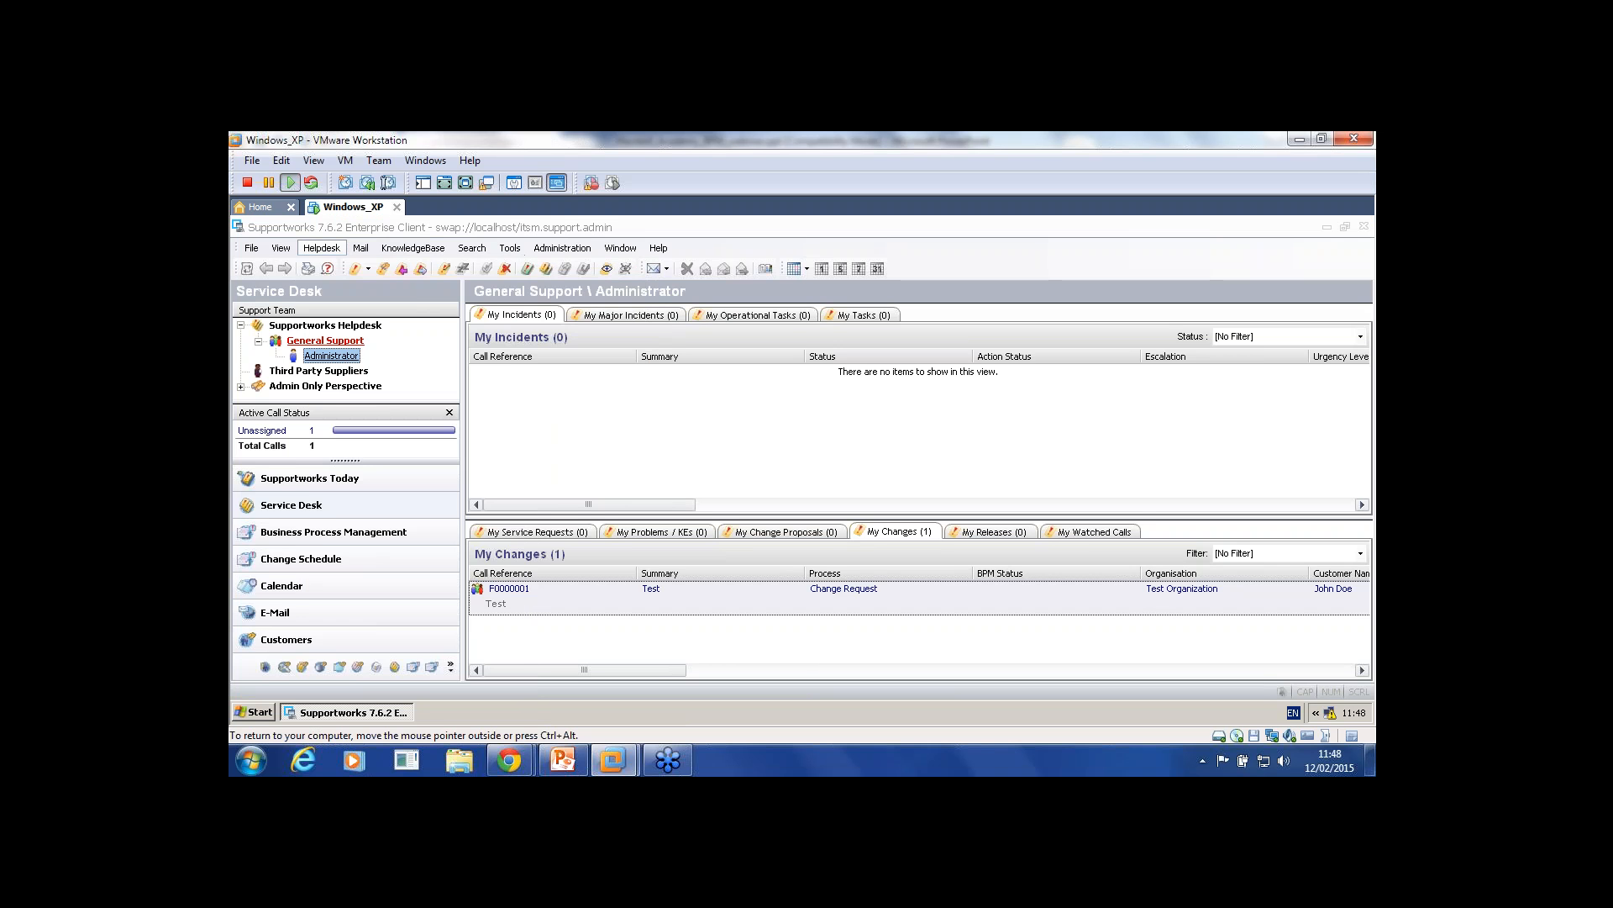
click(1364, 226)
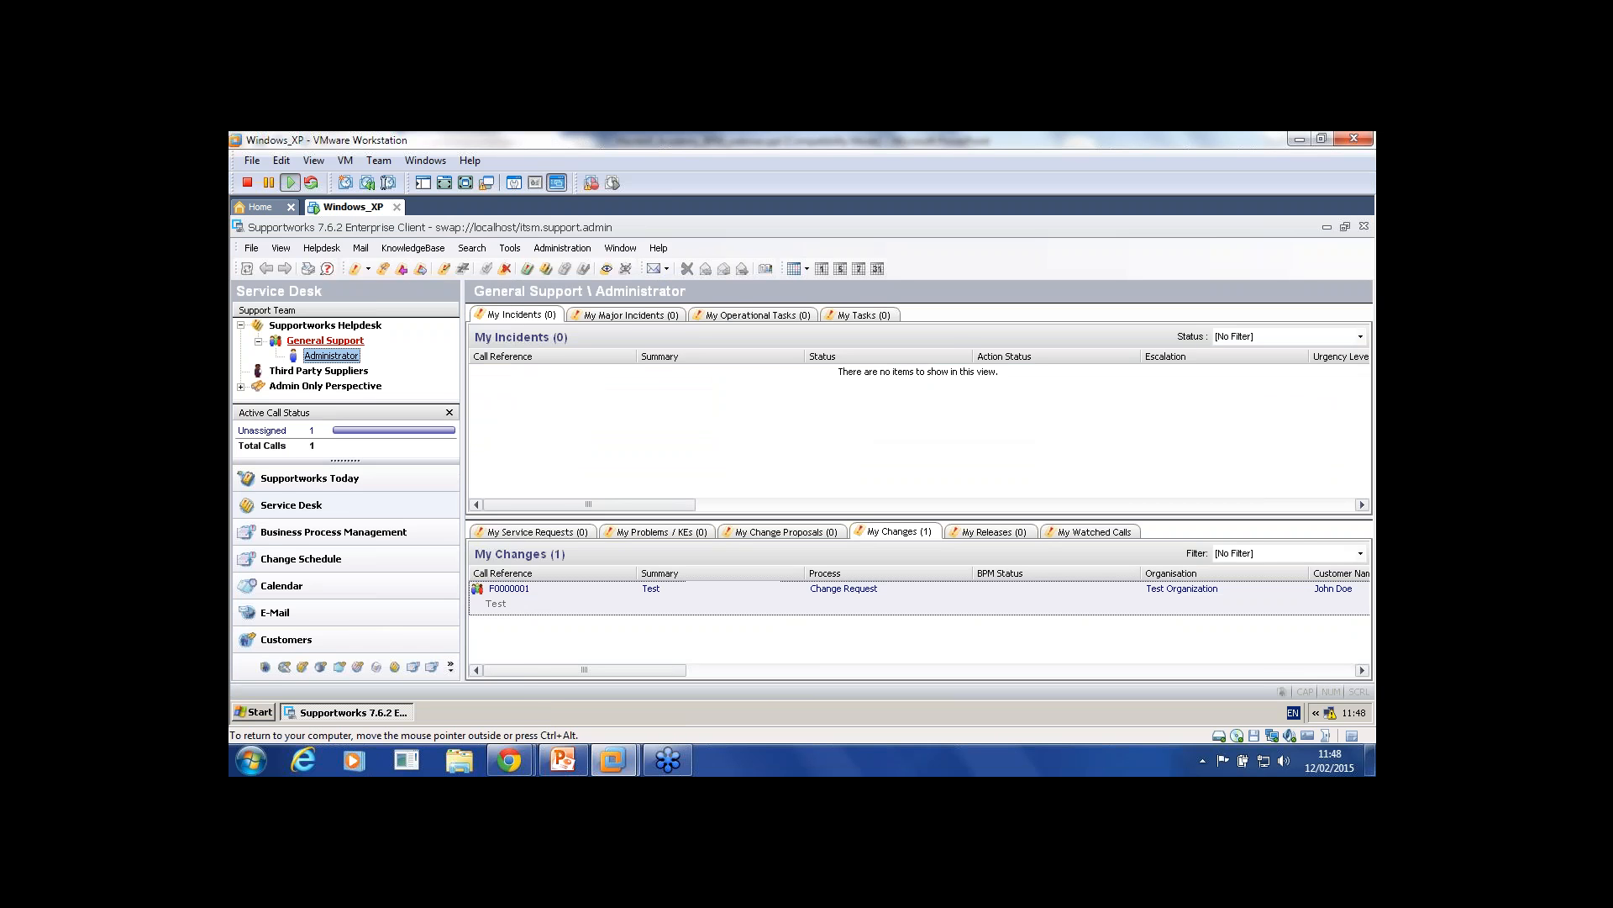
click(321, 248)
Step: Add a new service process named Test with the description Test
mouse_move(341, 284)
click(251, 248)
click(500, 307)
click(472, 274)
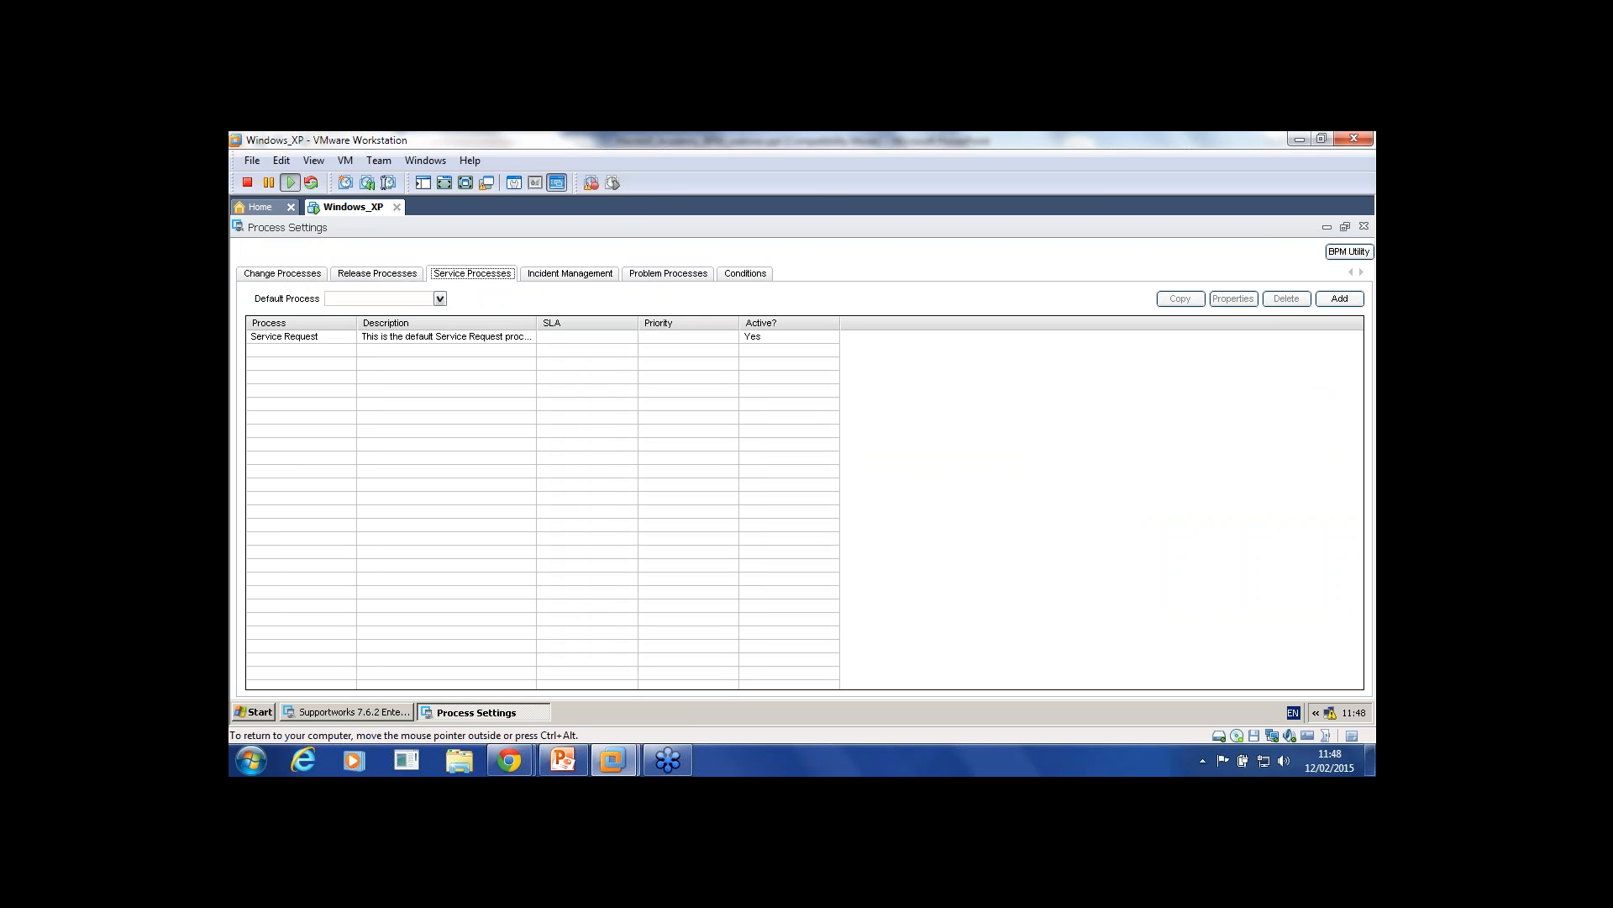
click(1340, 299)
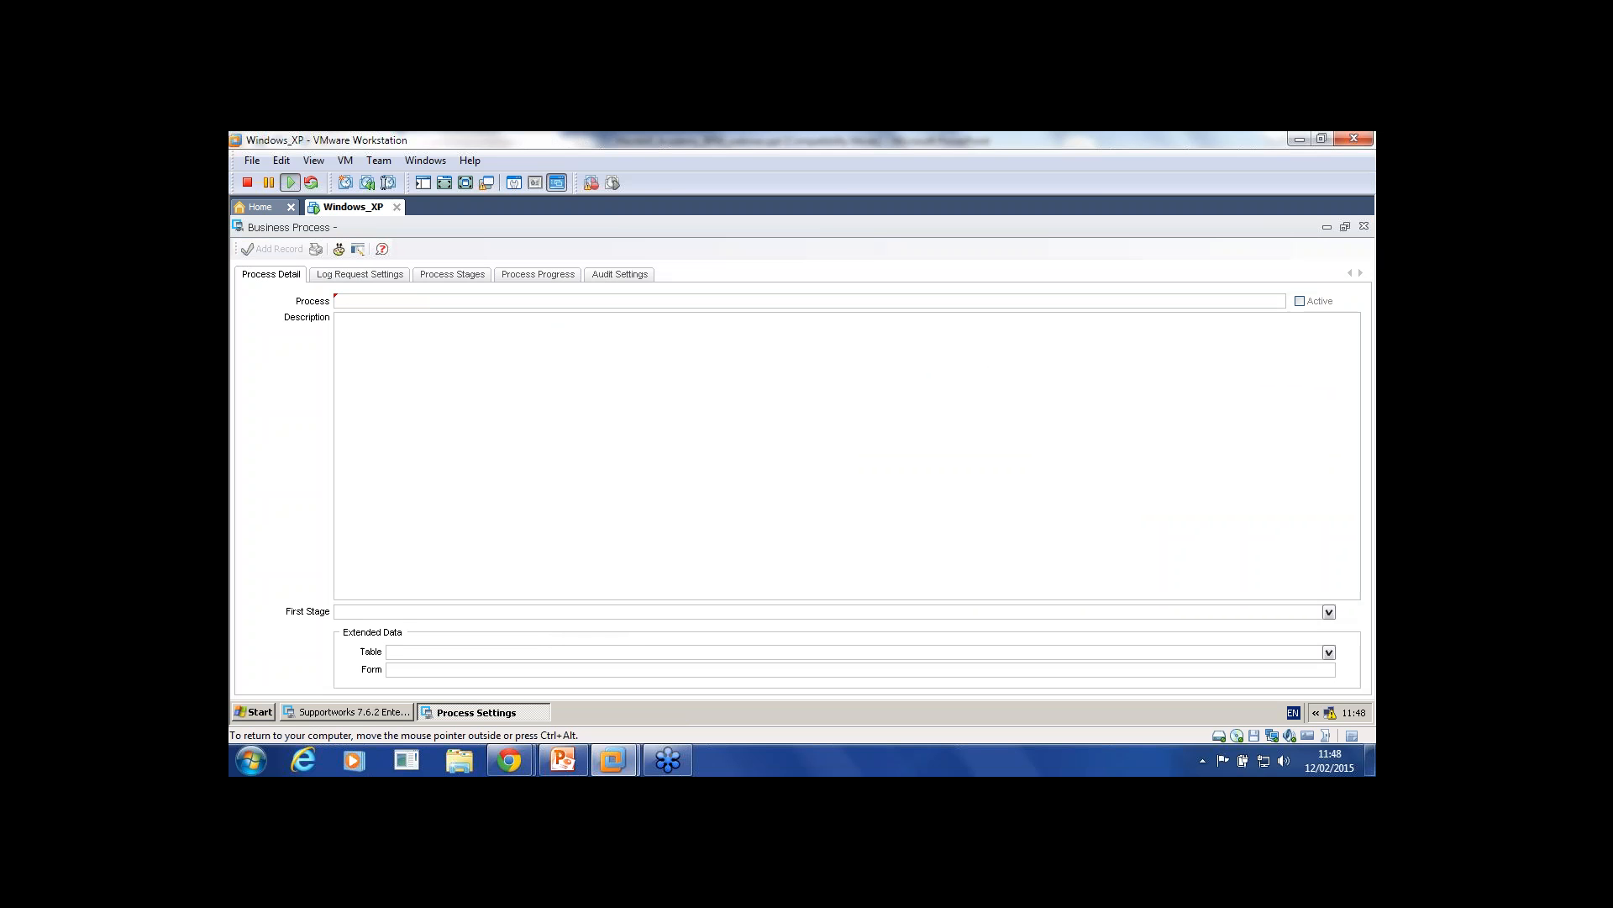
text(Test)
key(Tab)
text(Test)
click(272, 250)
Step: Add a first stage titled Stage1 to the Test process
double_click(286, 350)
click(452, 275)
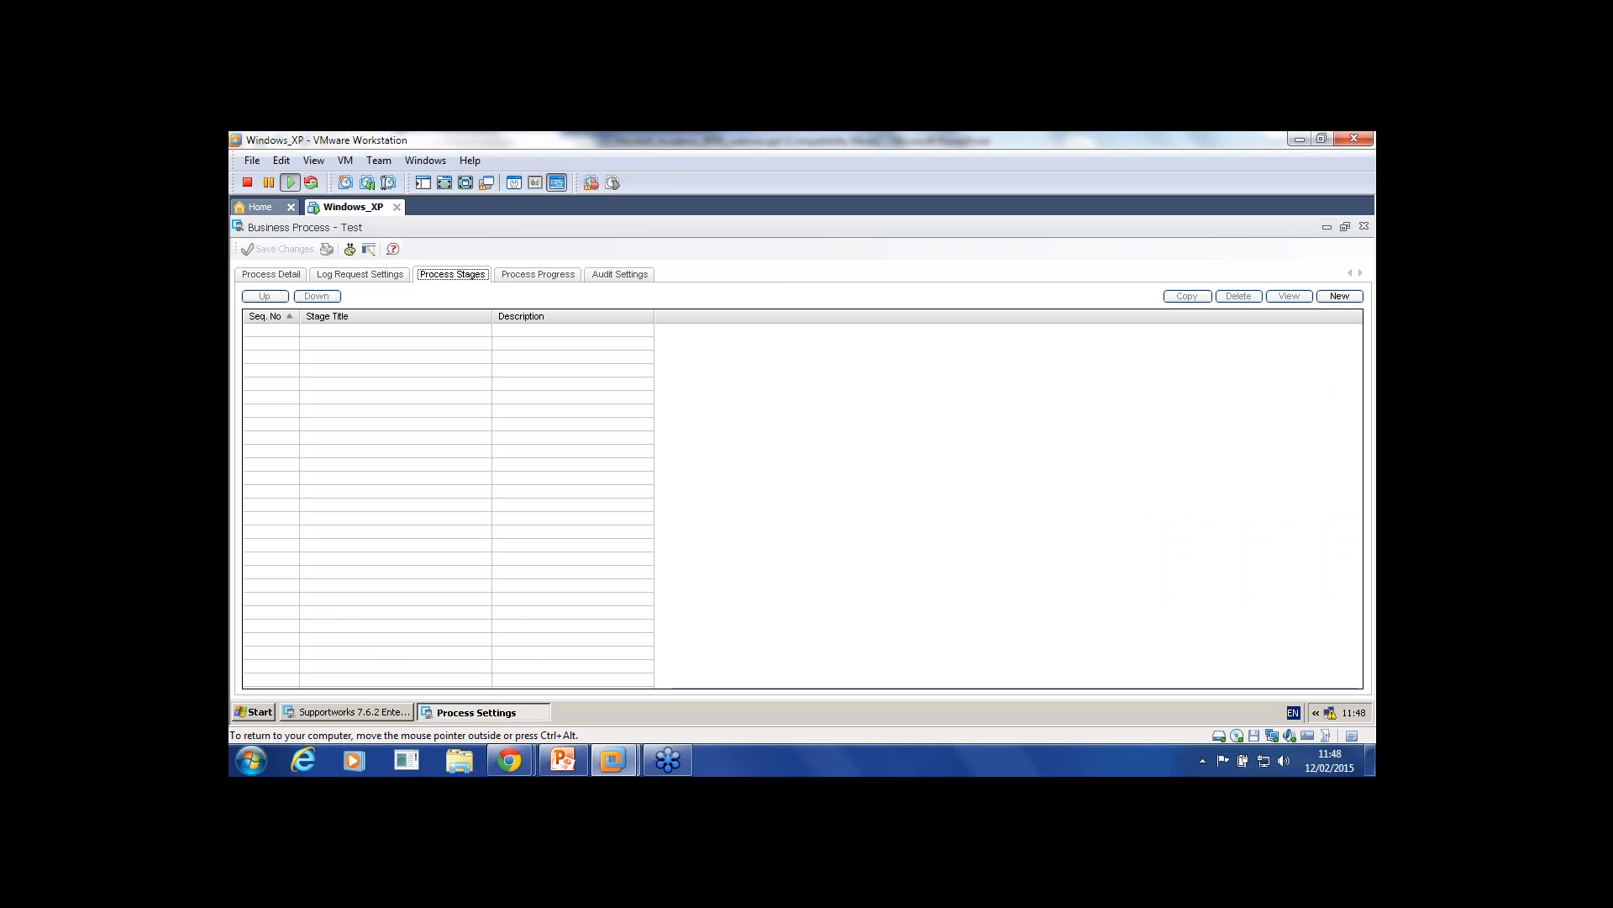
click(1339, 296)
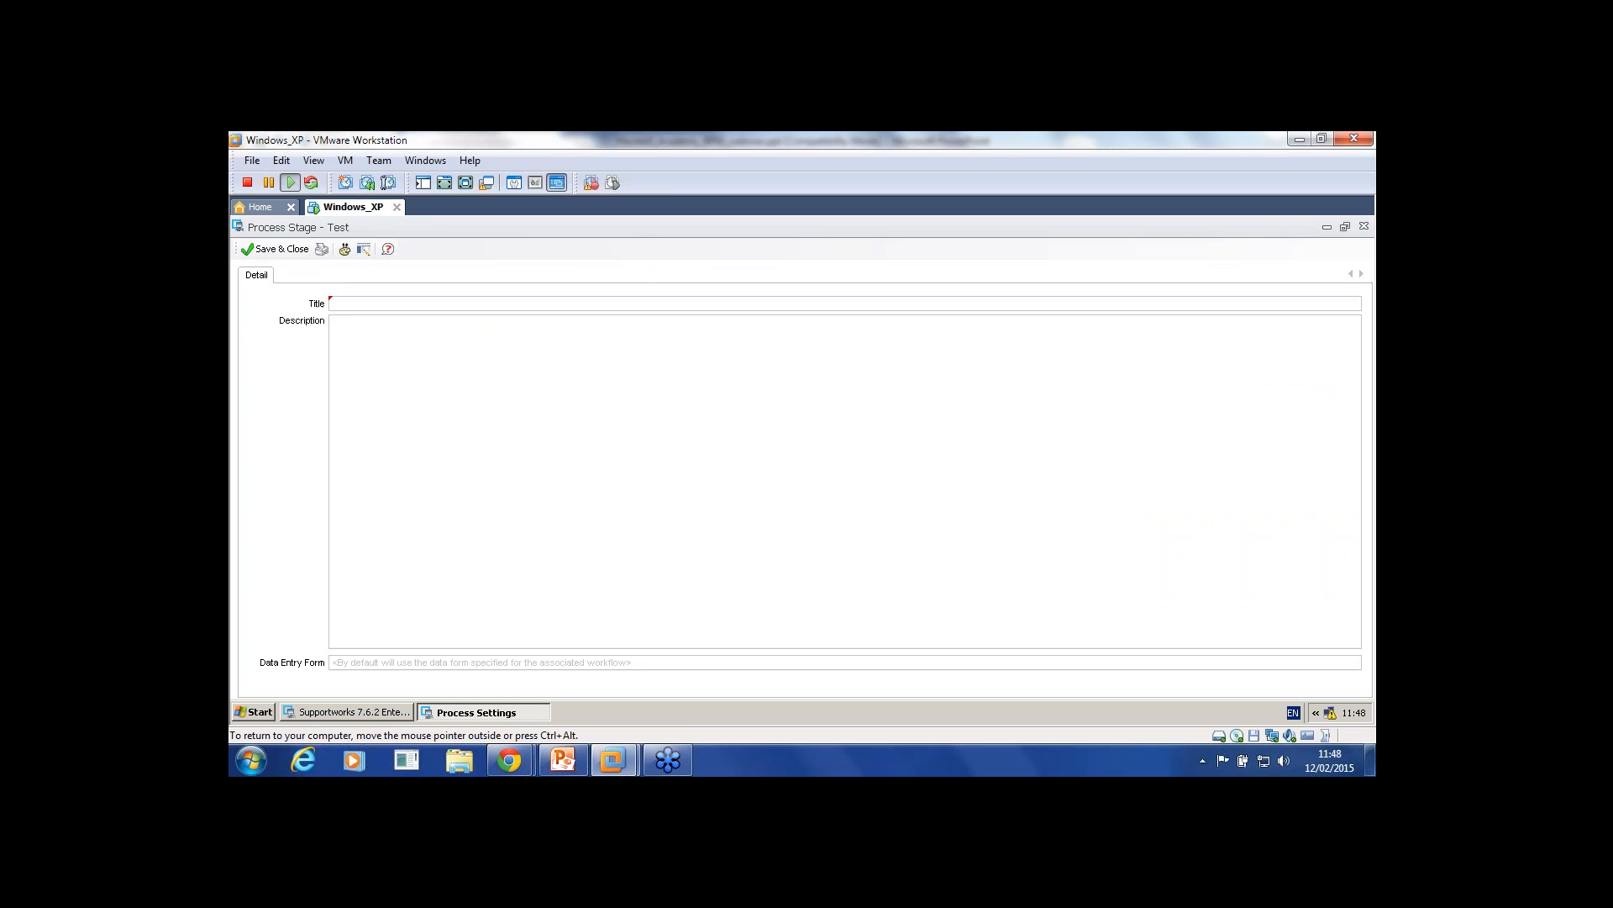
text(Stage1)
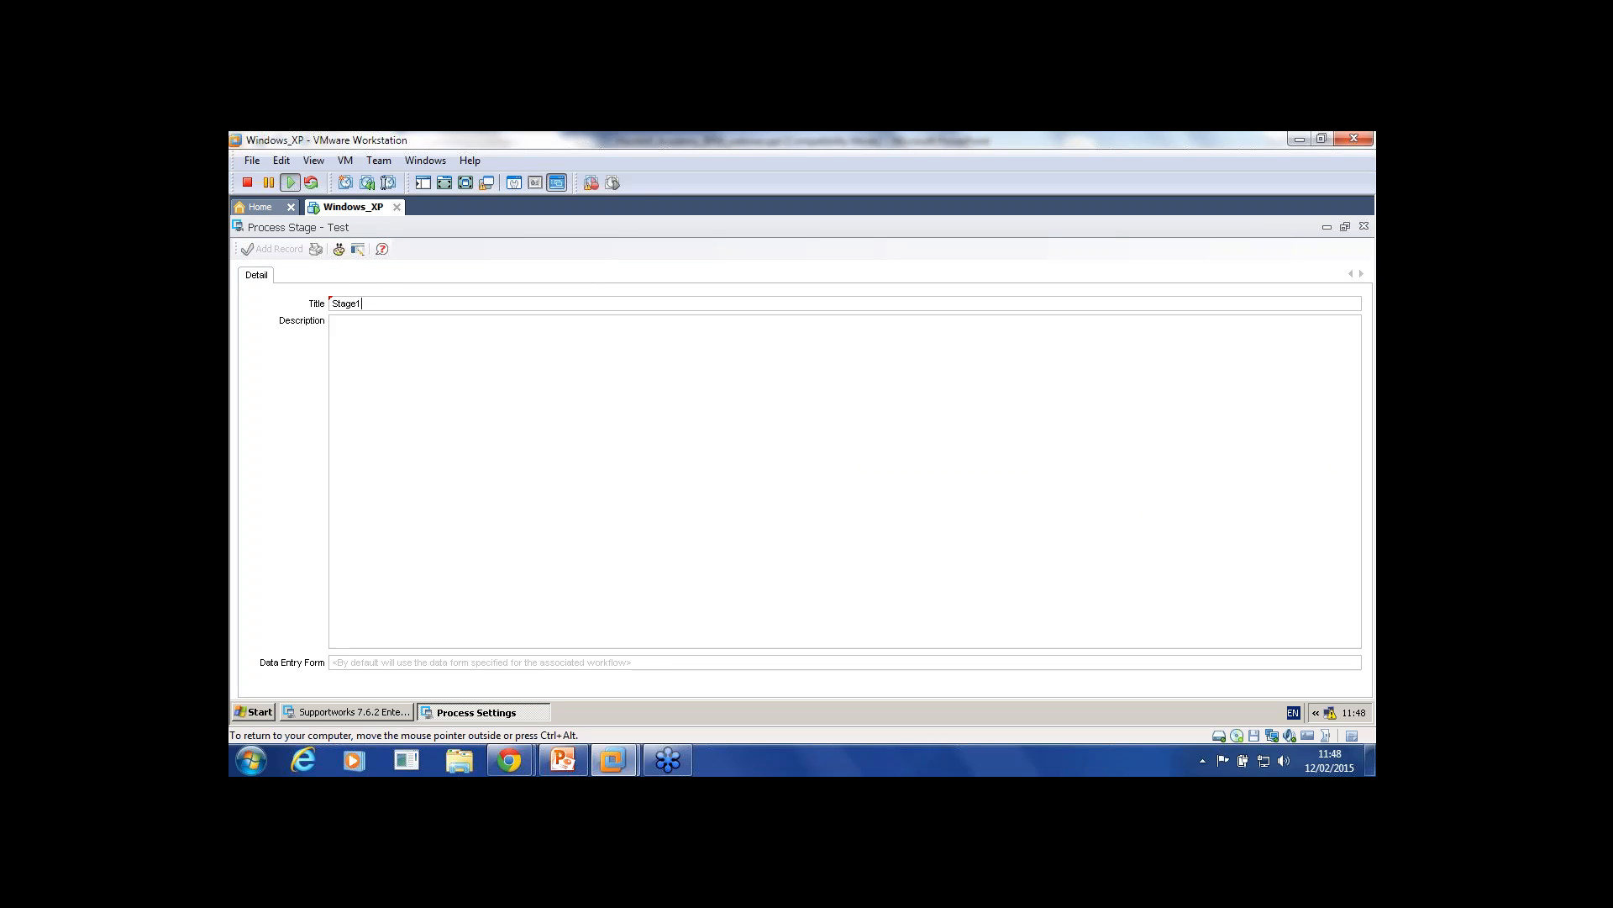
click(272, 250)
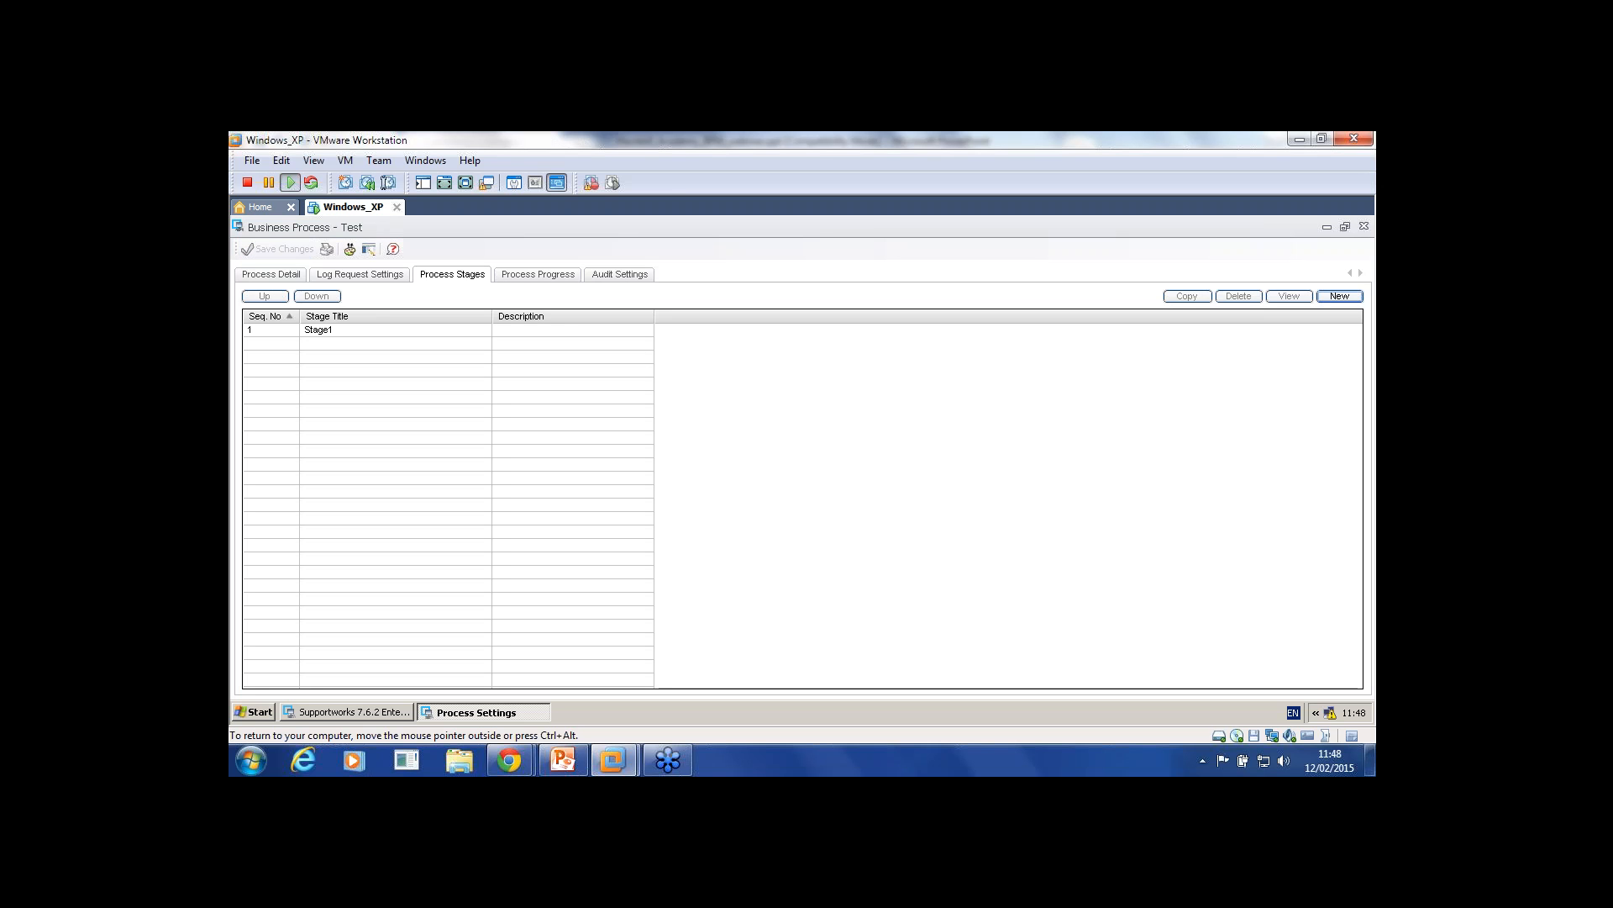
Step: Set Stage1 as the Test process's first stage and save the process
double_click(320, 330)
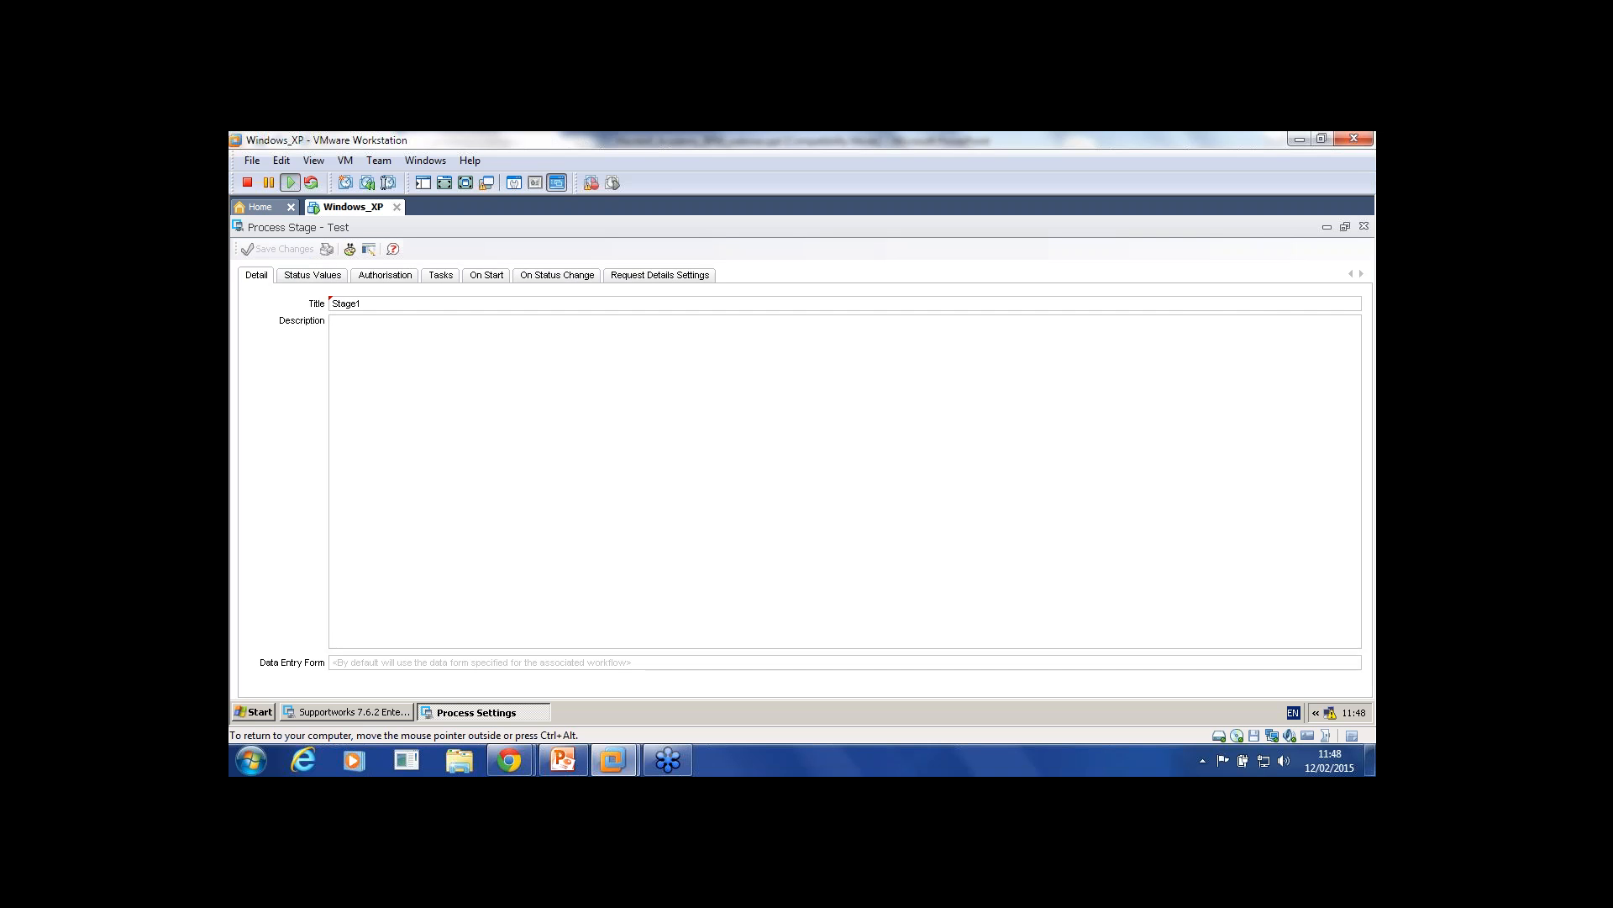
click(1364, 226)
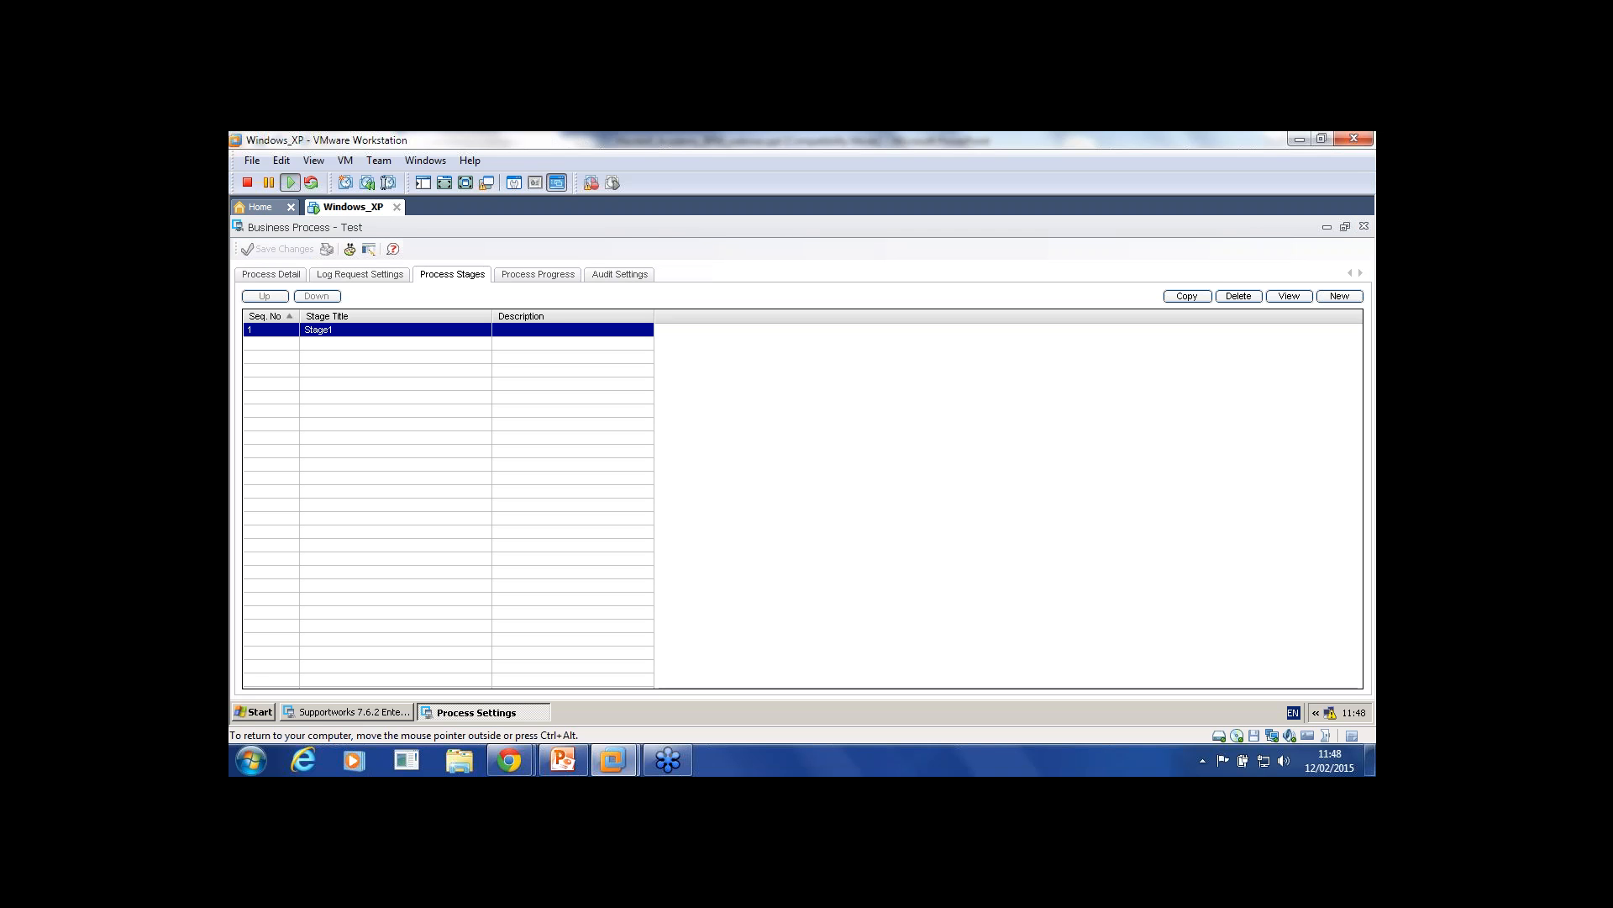
click(1363, 226)
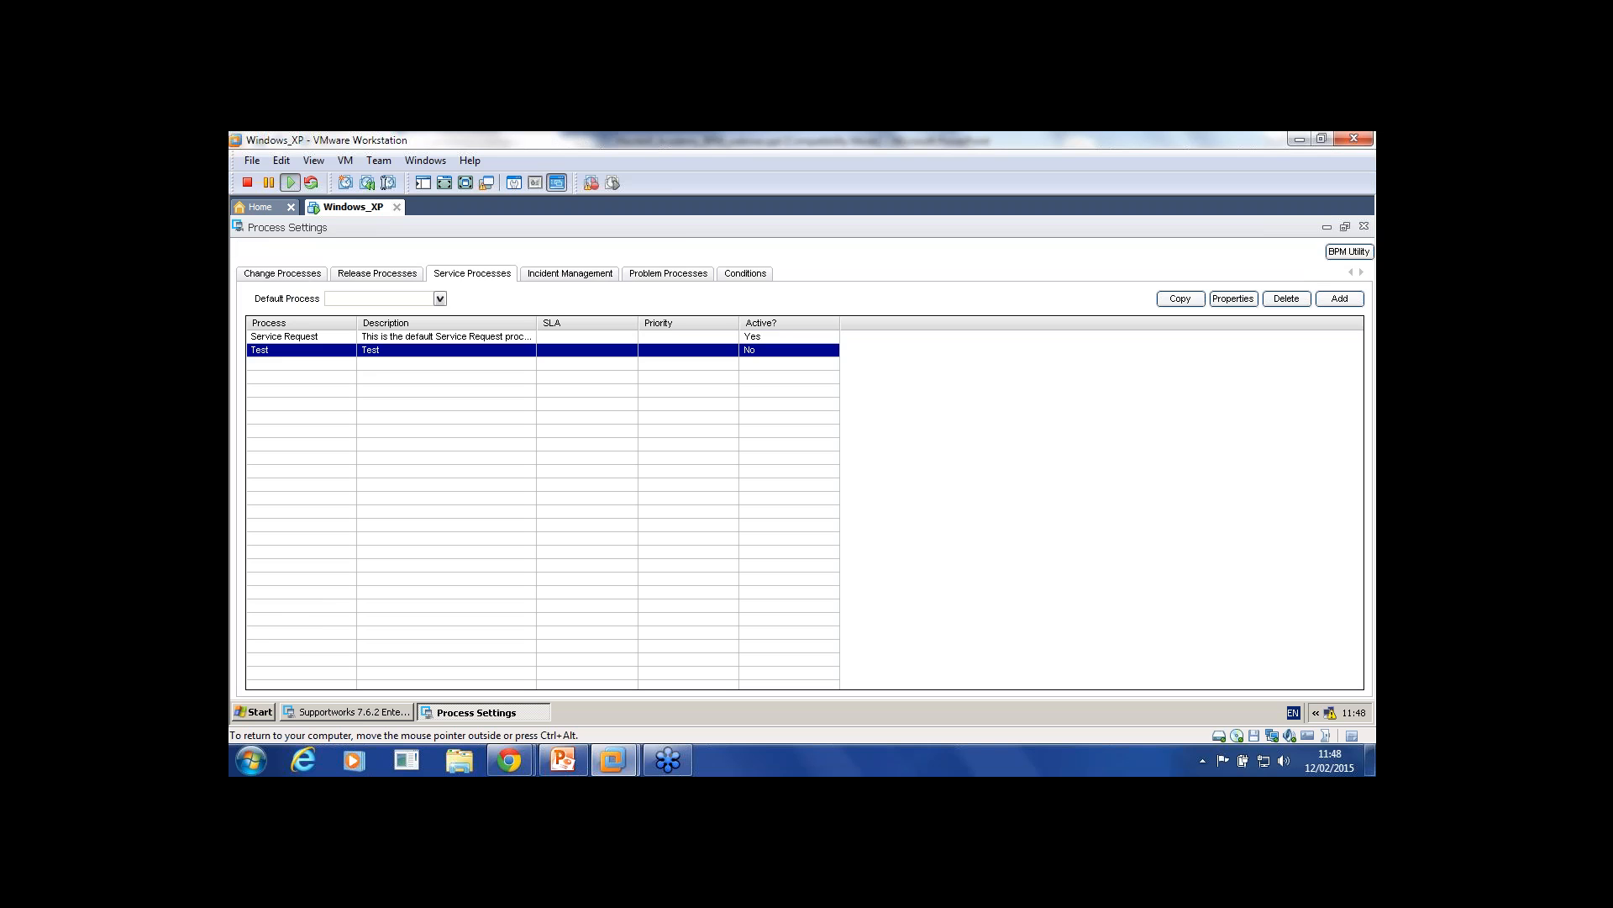
double_click(290, 350)
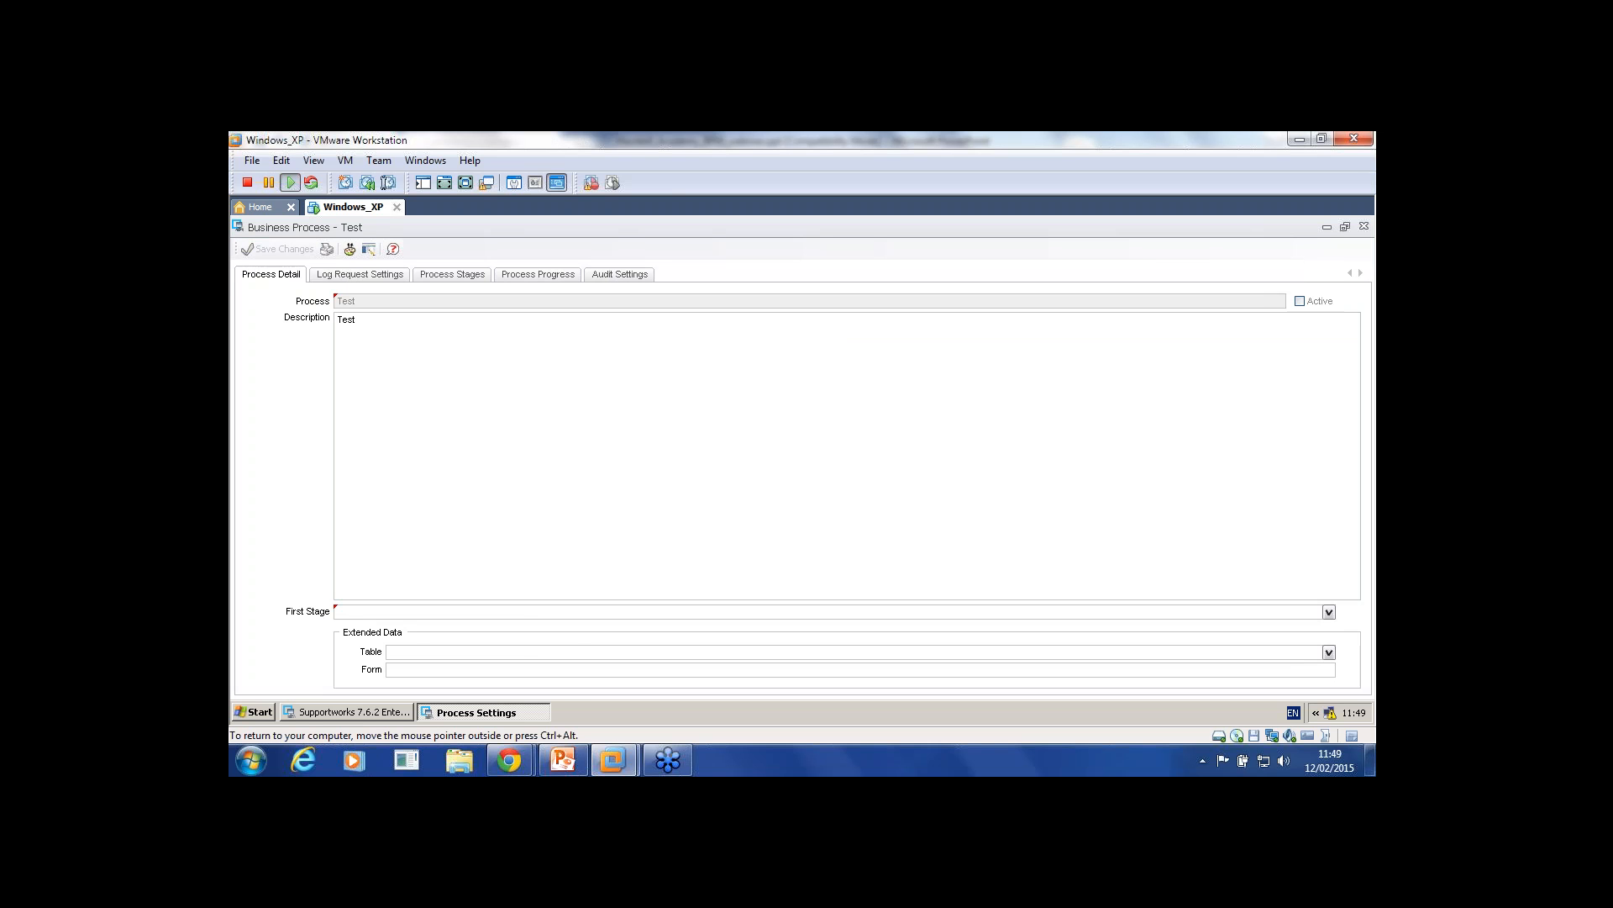
click(452, 274)
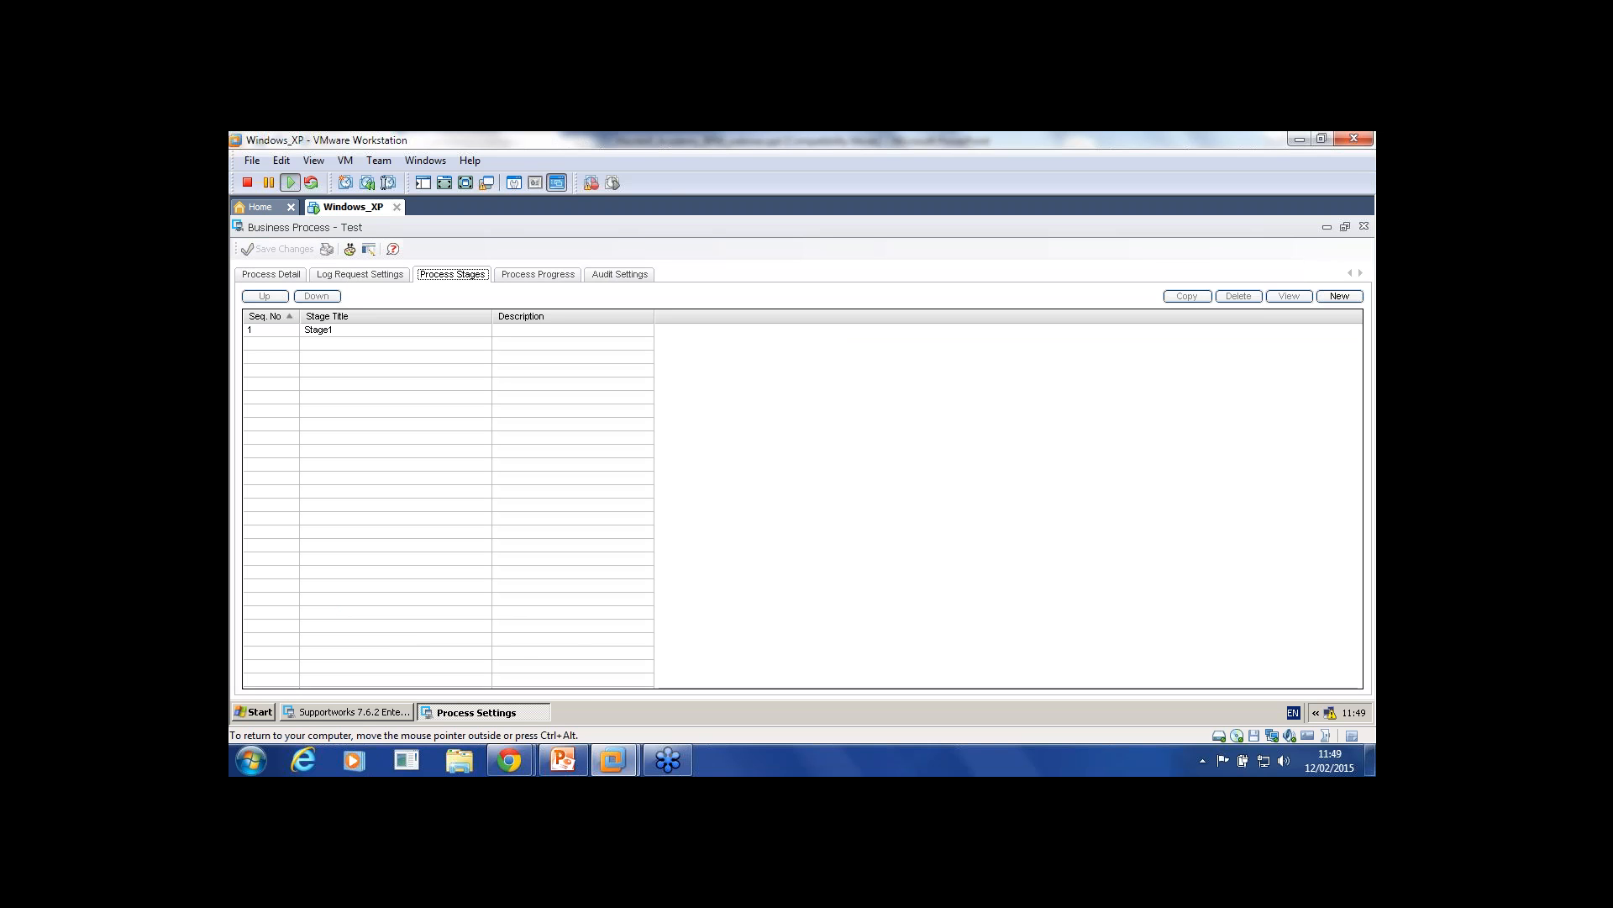
click(319, 329)
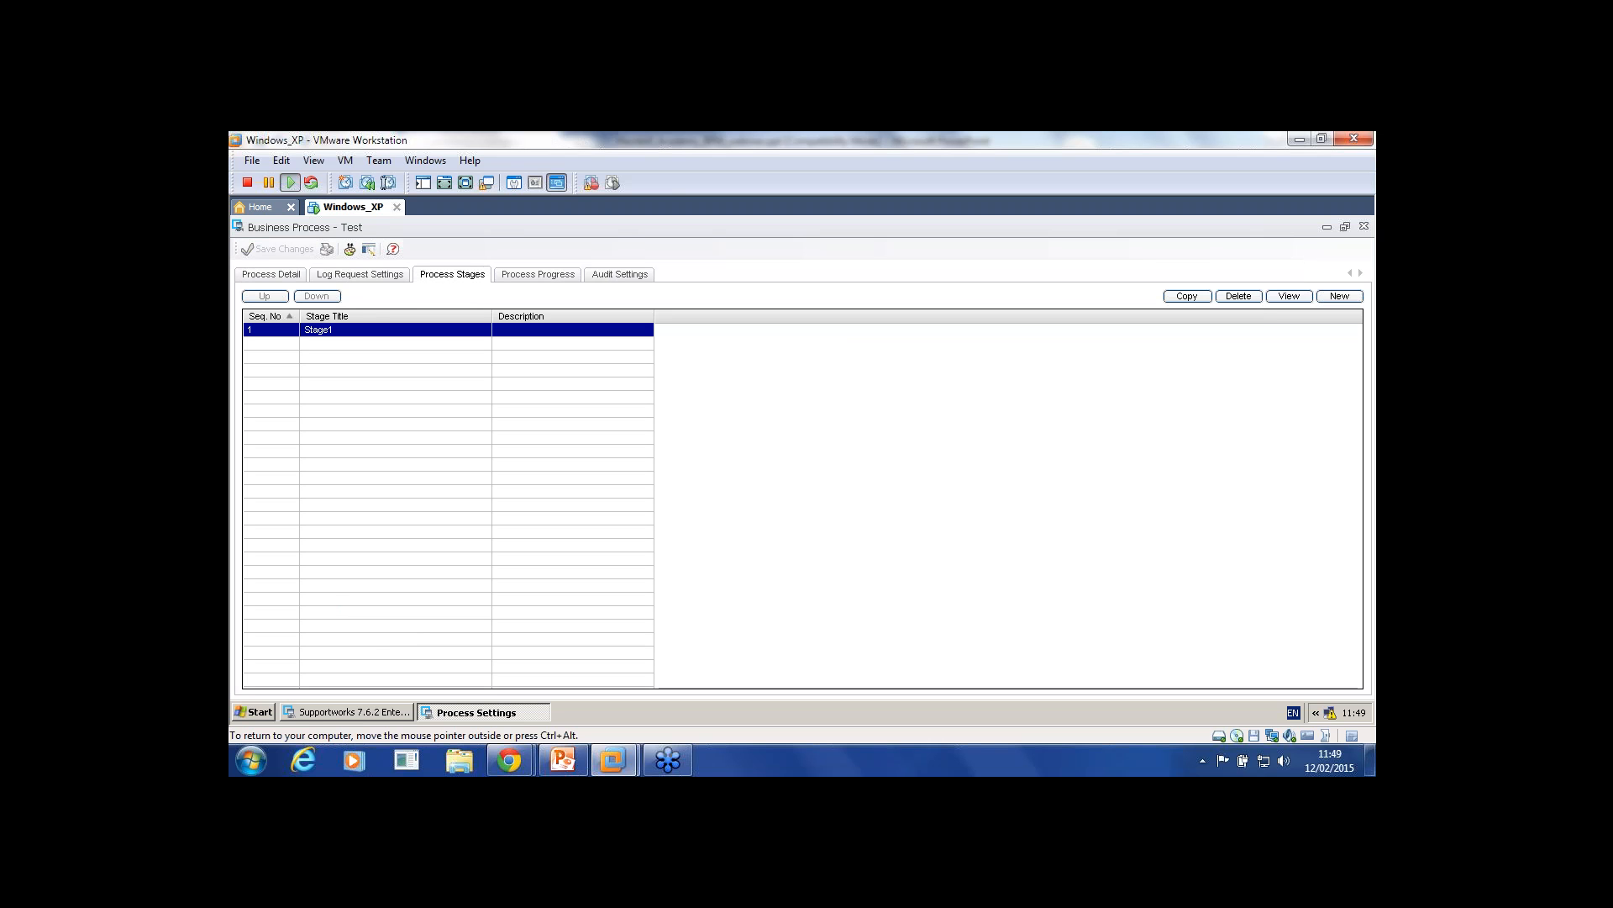
click(270, 274)
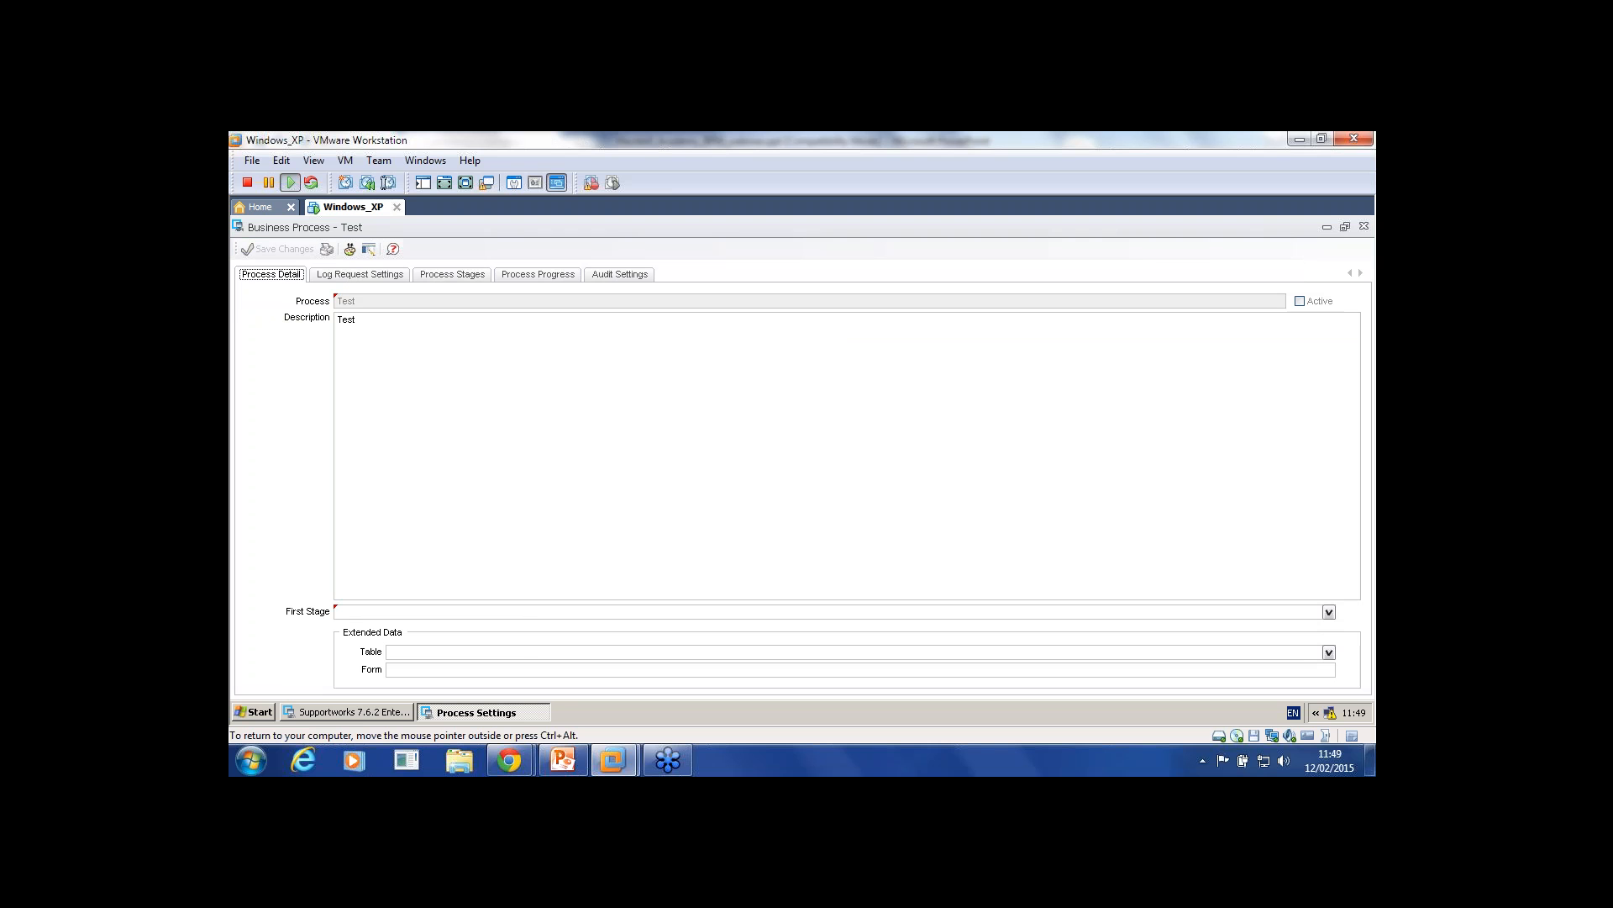
click(1329, 612)
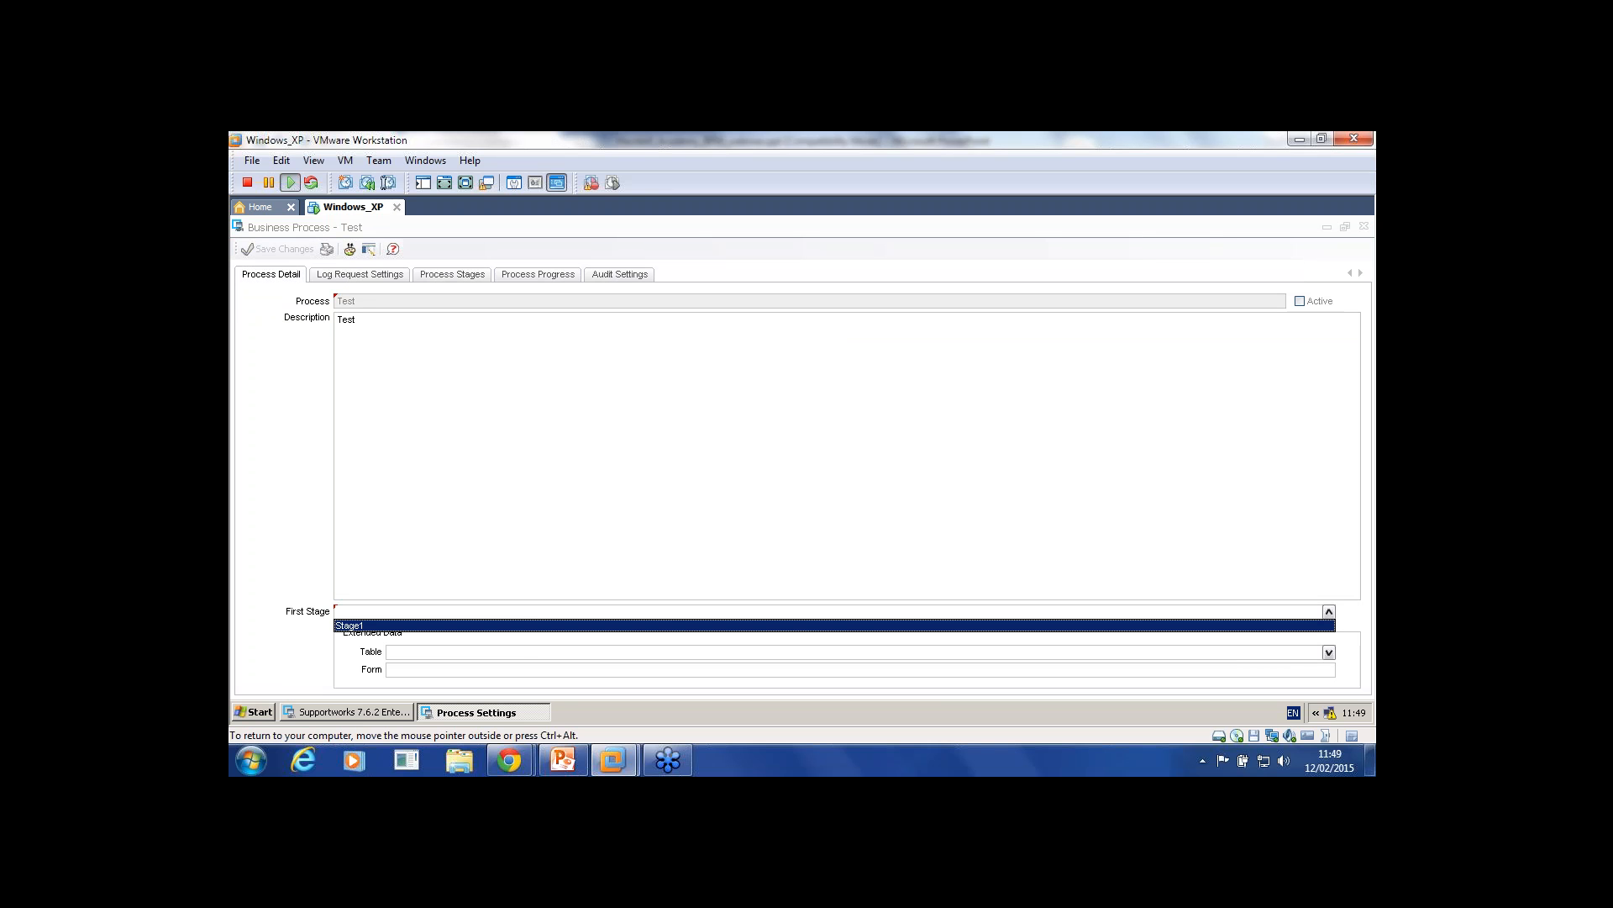
click(834, 626)
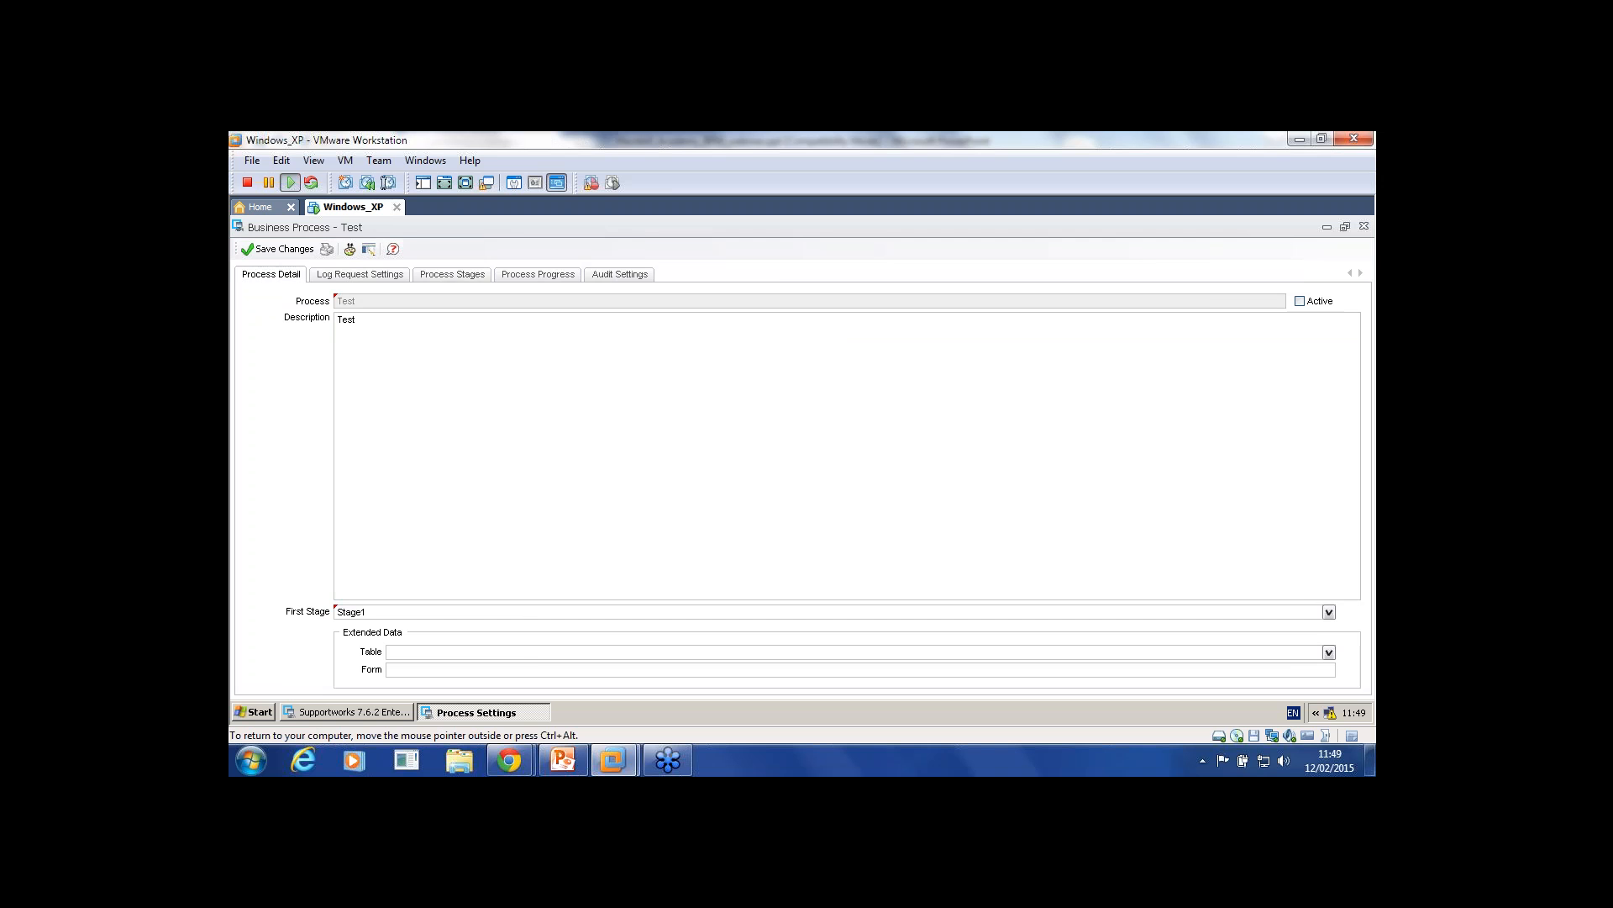
click(277, 250)
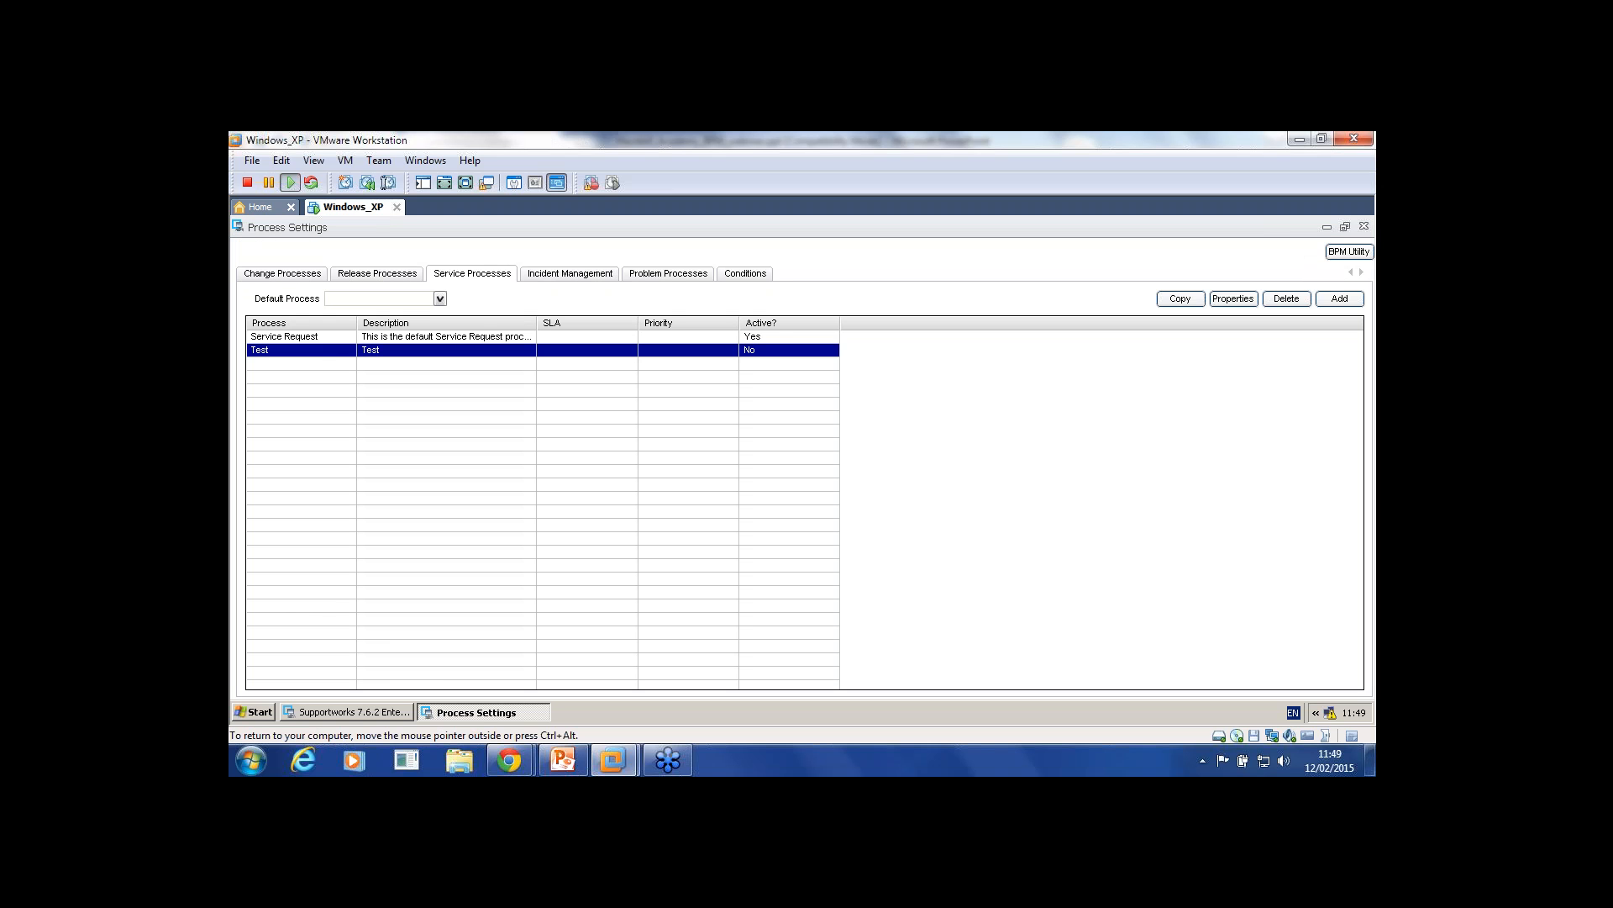
Step: Give Stage1 the description 'Stega1' and save the change
double_click(278, 349)
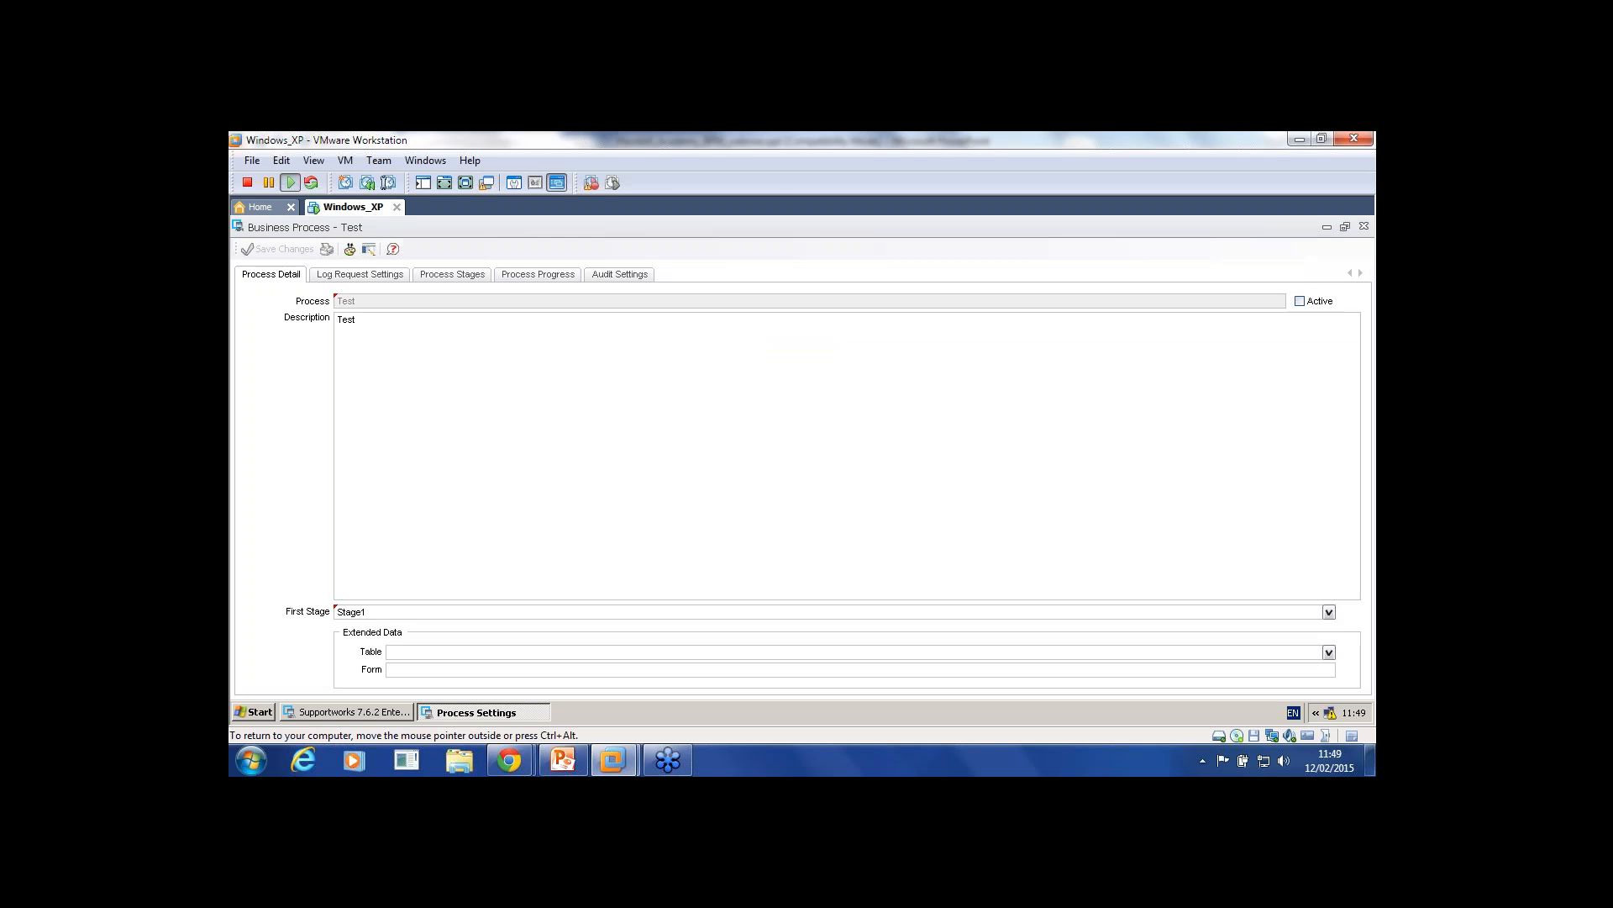
click(453, 274)
click(370, 329)
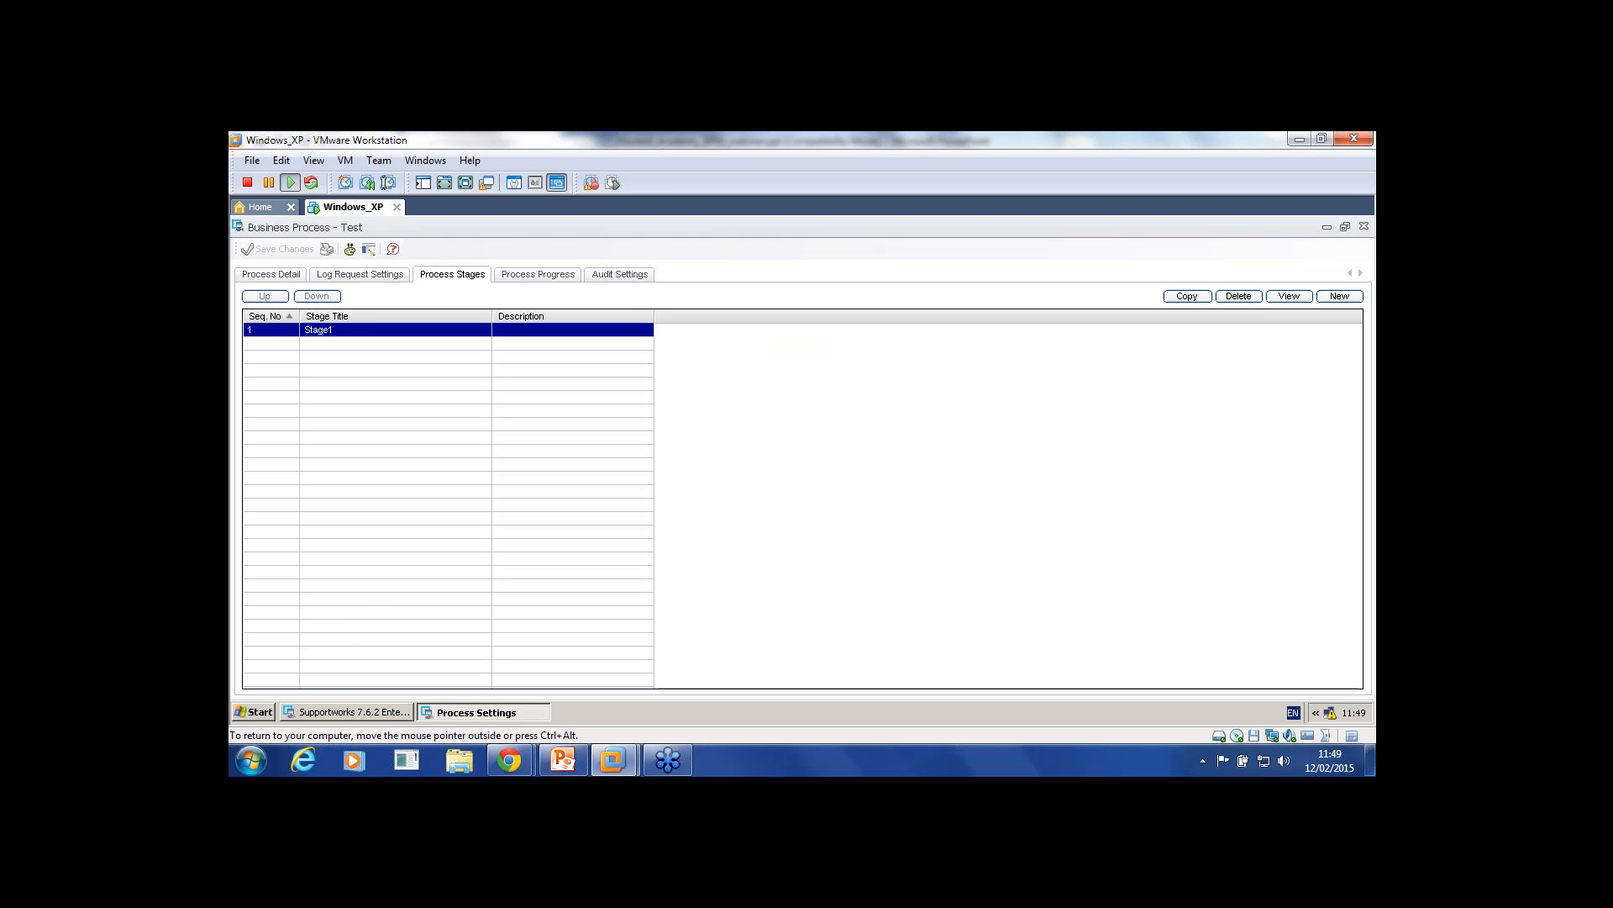
double_click(370, 329)
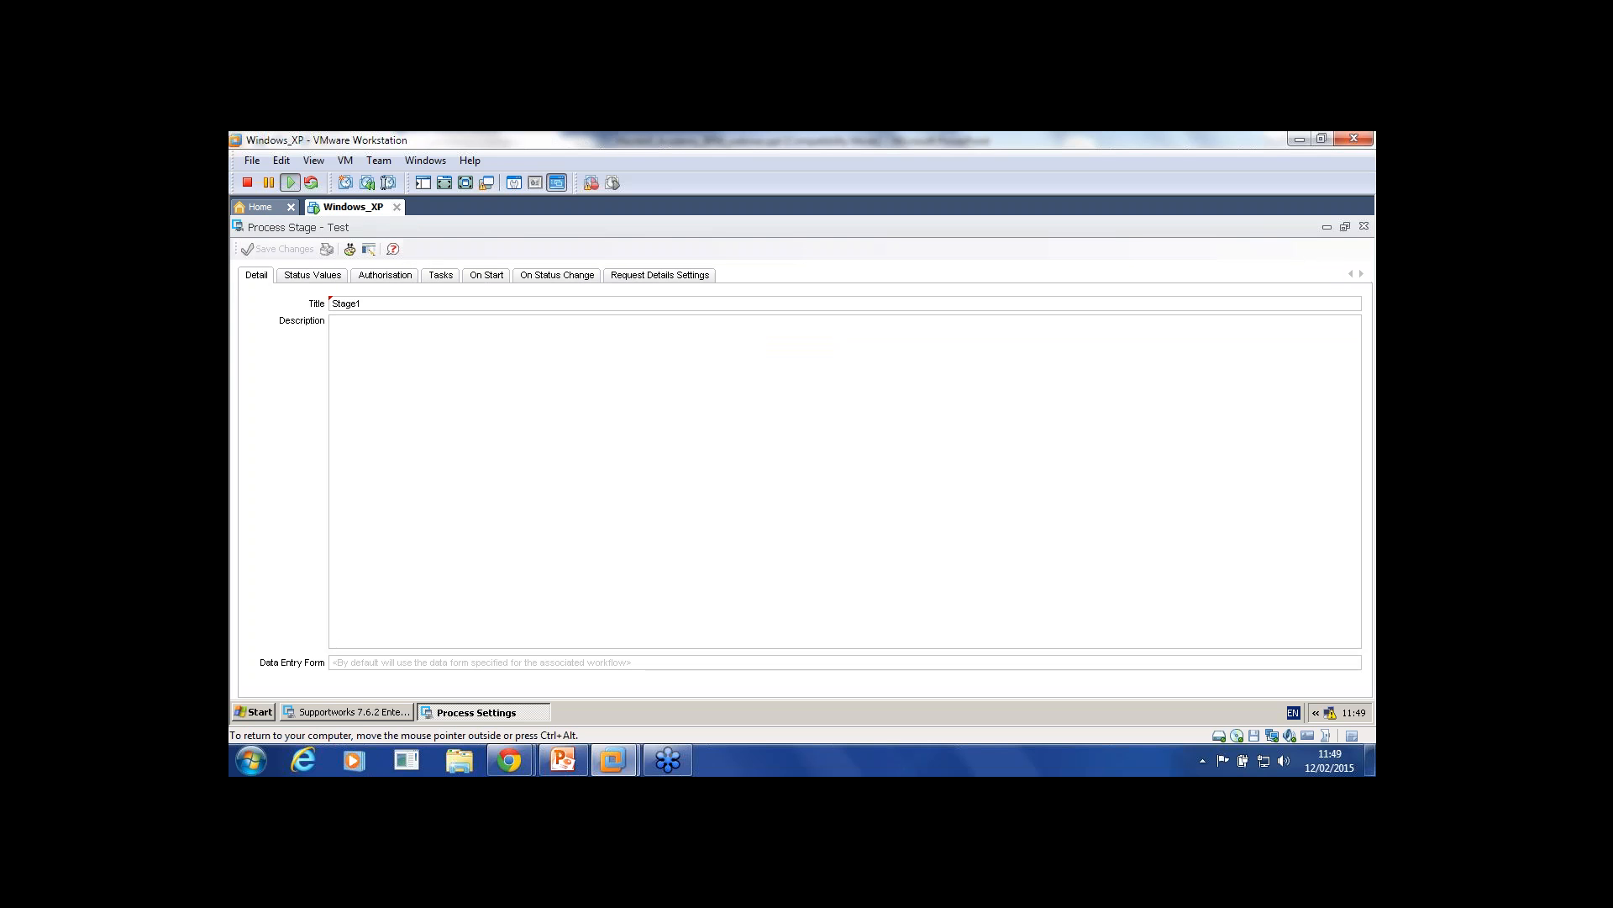
text(Stega1)
click(278, 249)
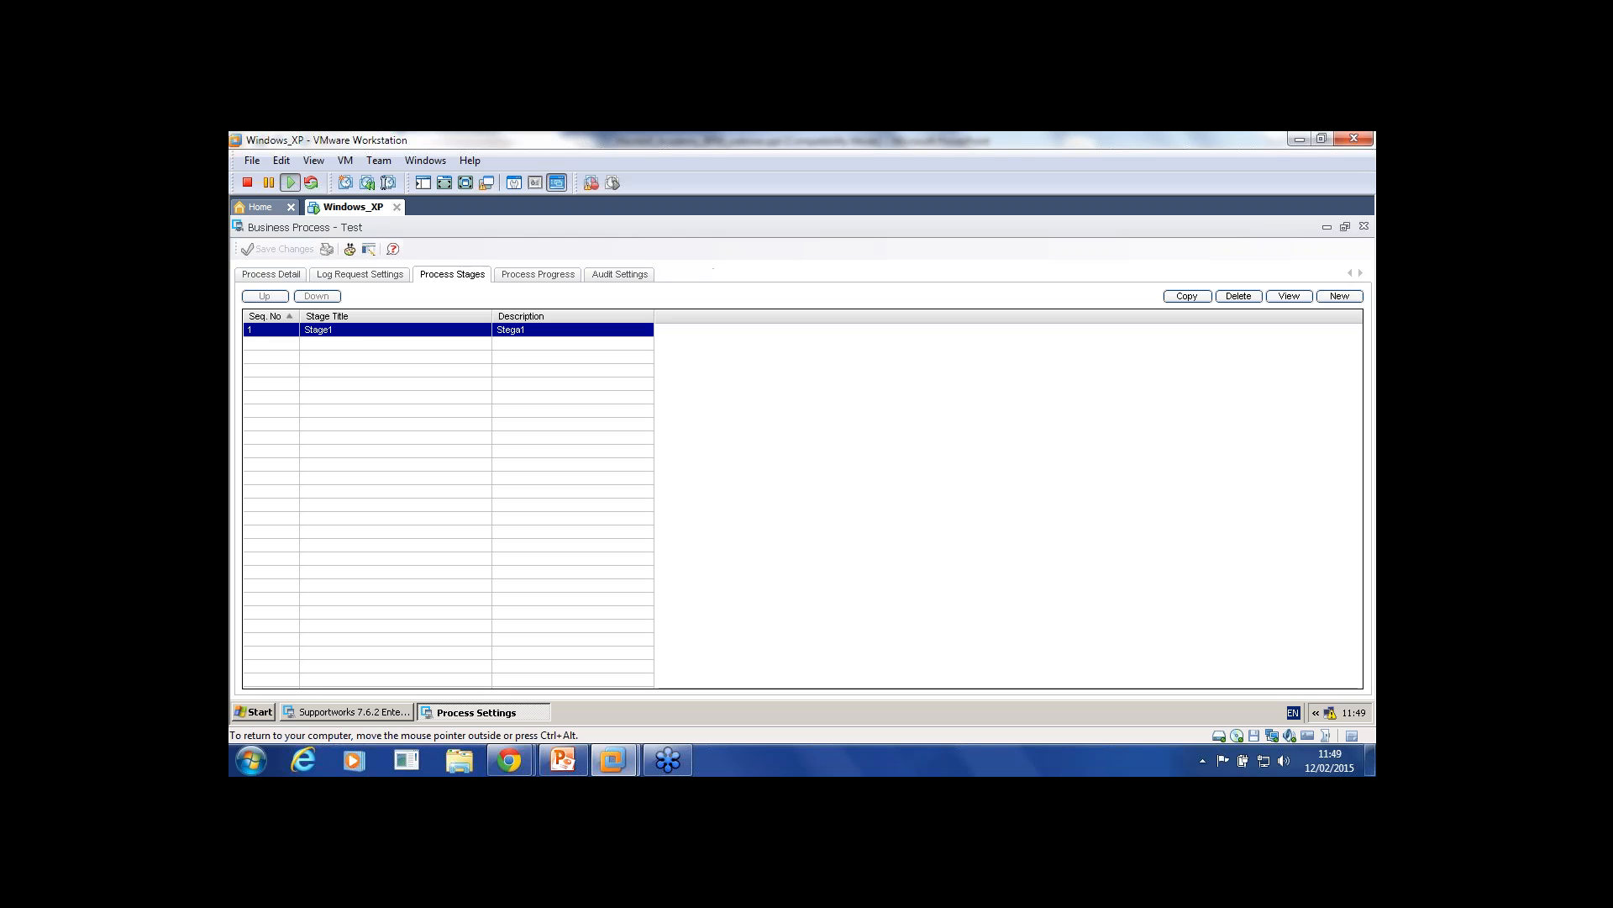
Step: Add the status values In Progress and Resolved to Stage1, then return to its Detail tab
click(313, 275)
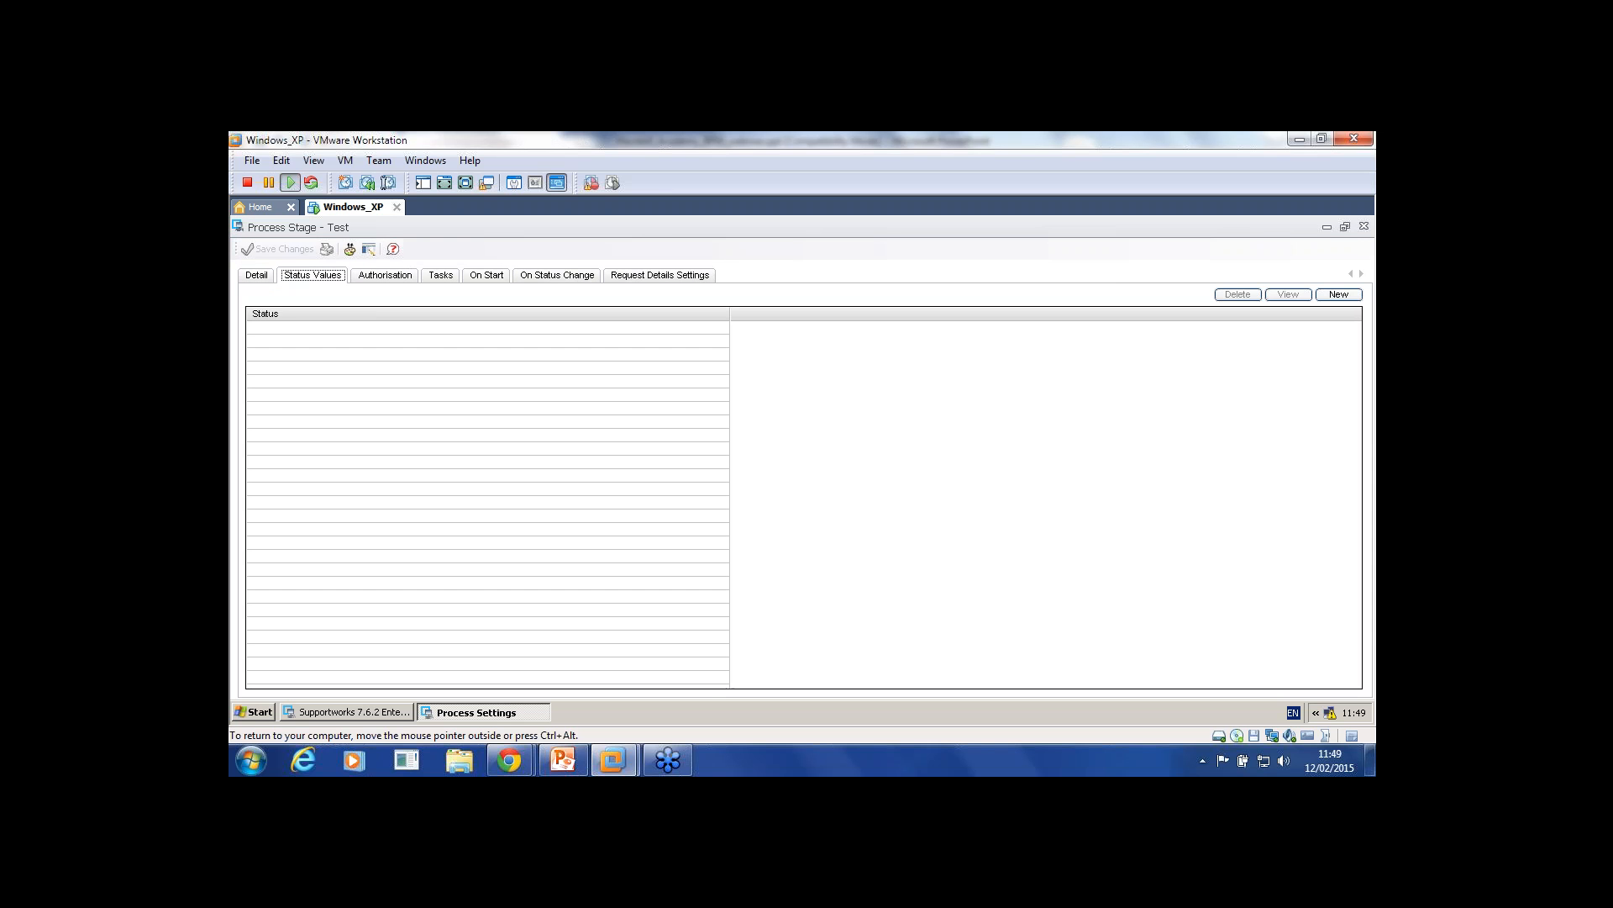
click(1338, 295)
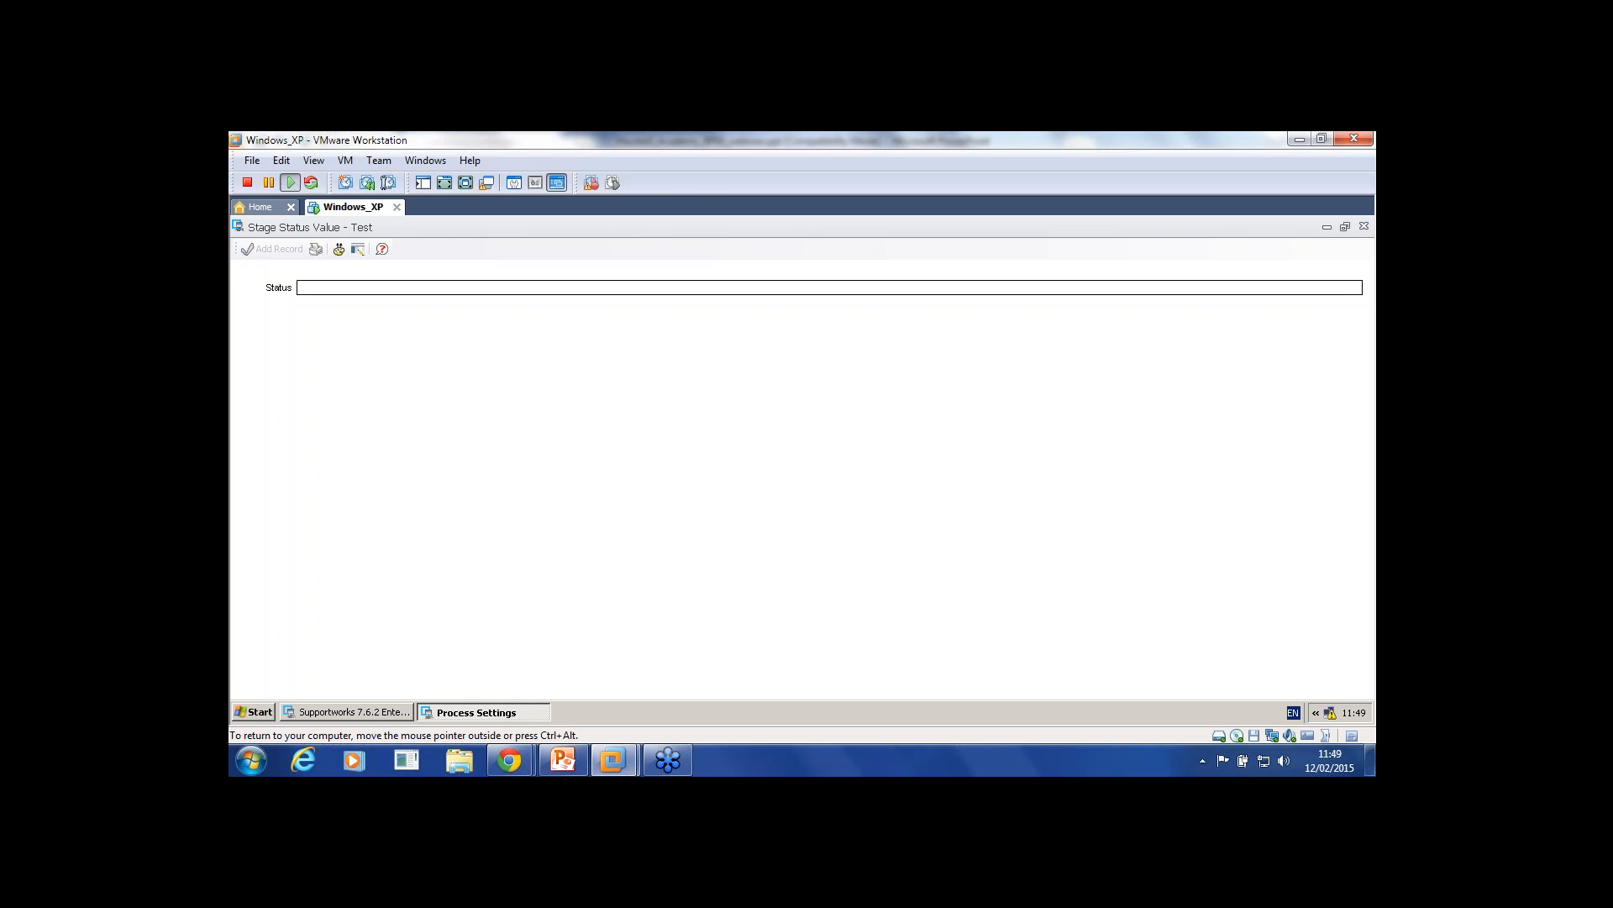
text(In Progress)
click(709, 461)
click(273, 250)
click(1338, 294)
text(Resolved)
click(277, 249)
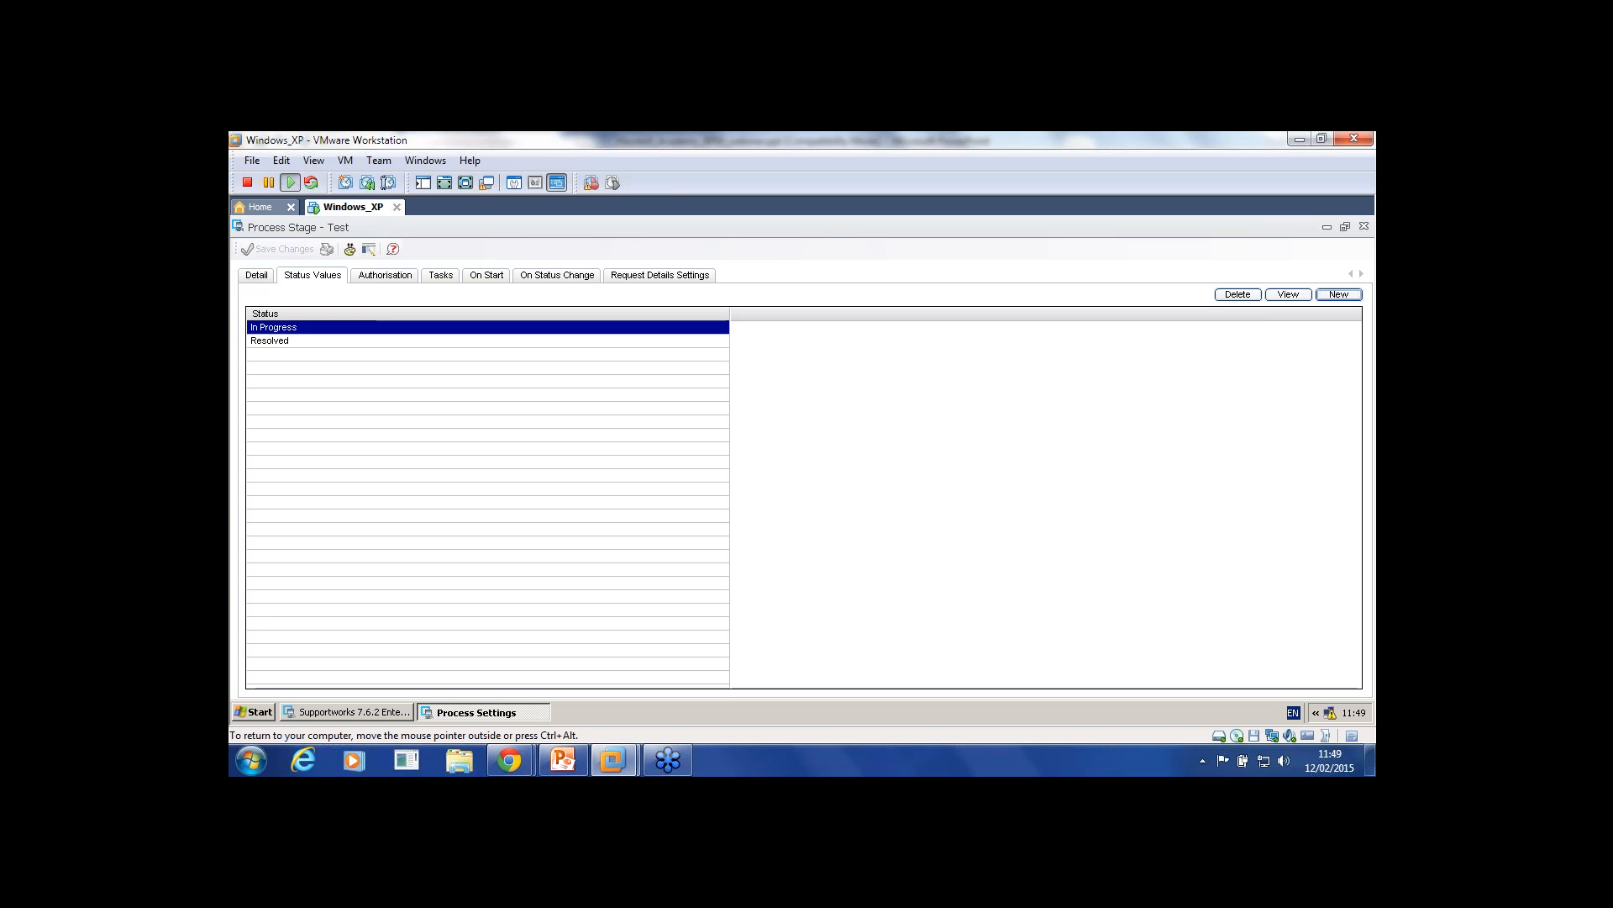
click(269, 341)
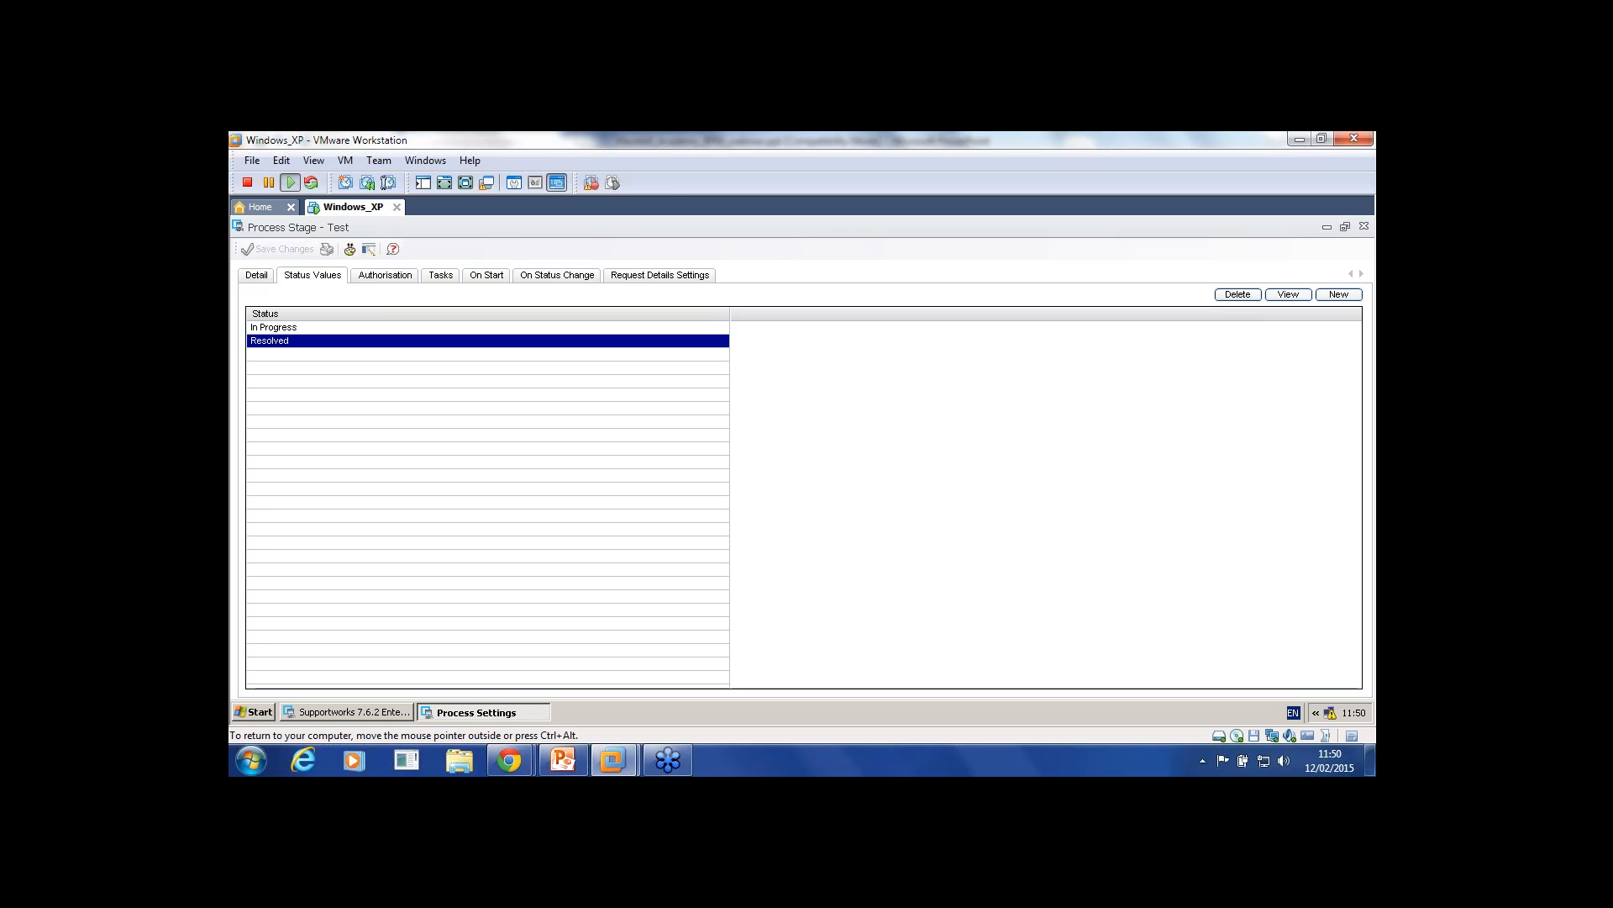
click(256, 276)
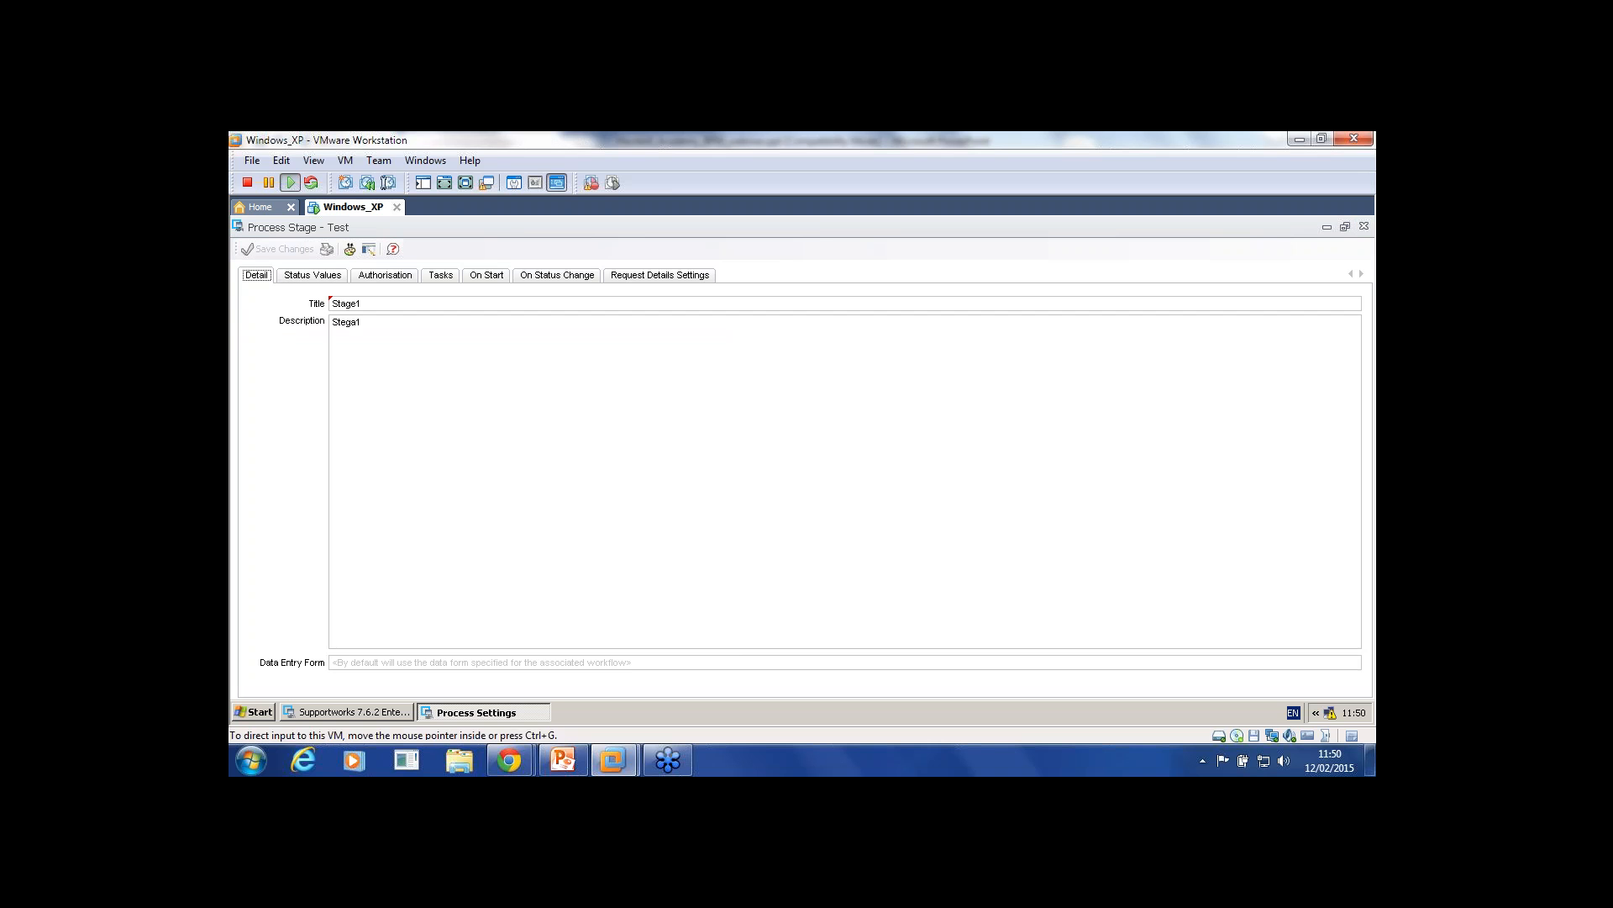
Step: Add stage Stege2 with description Stage to the Test process, then reopen Stage1's status-change conditions
click(1364, 226)
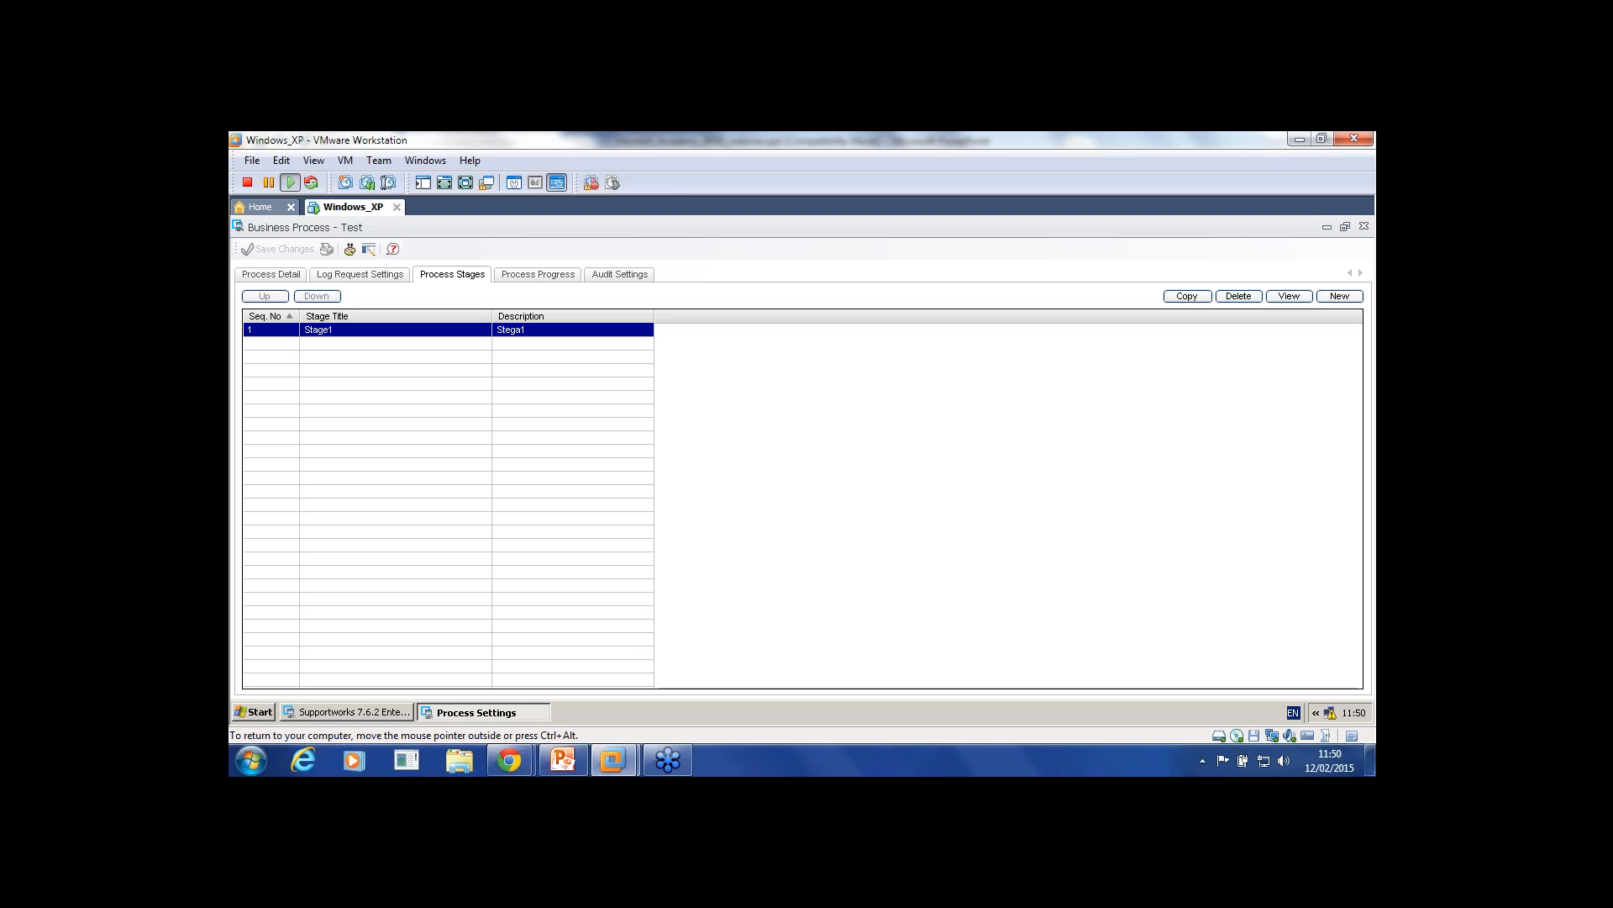
click(1339, 296)
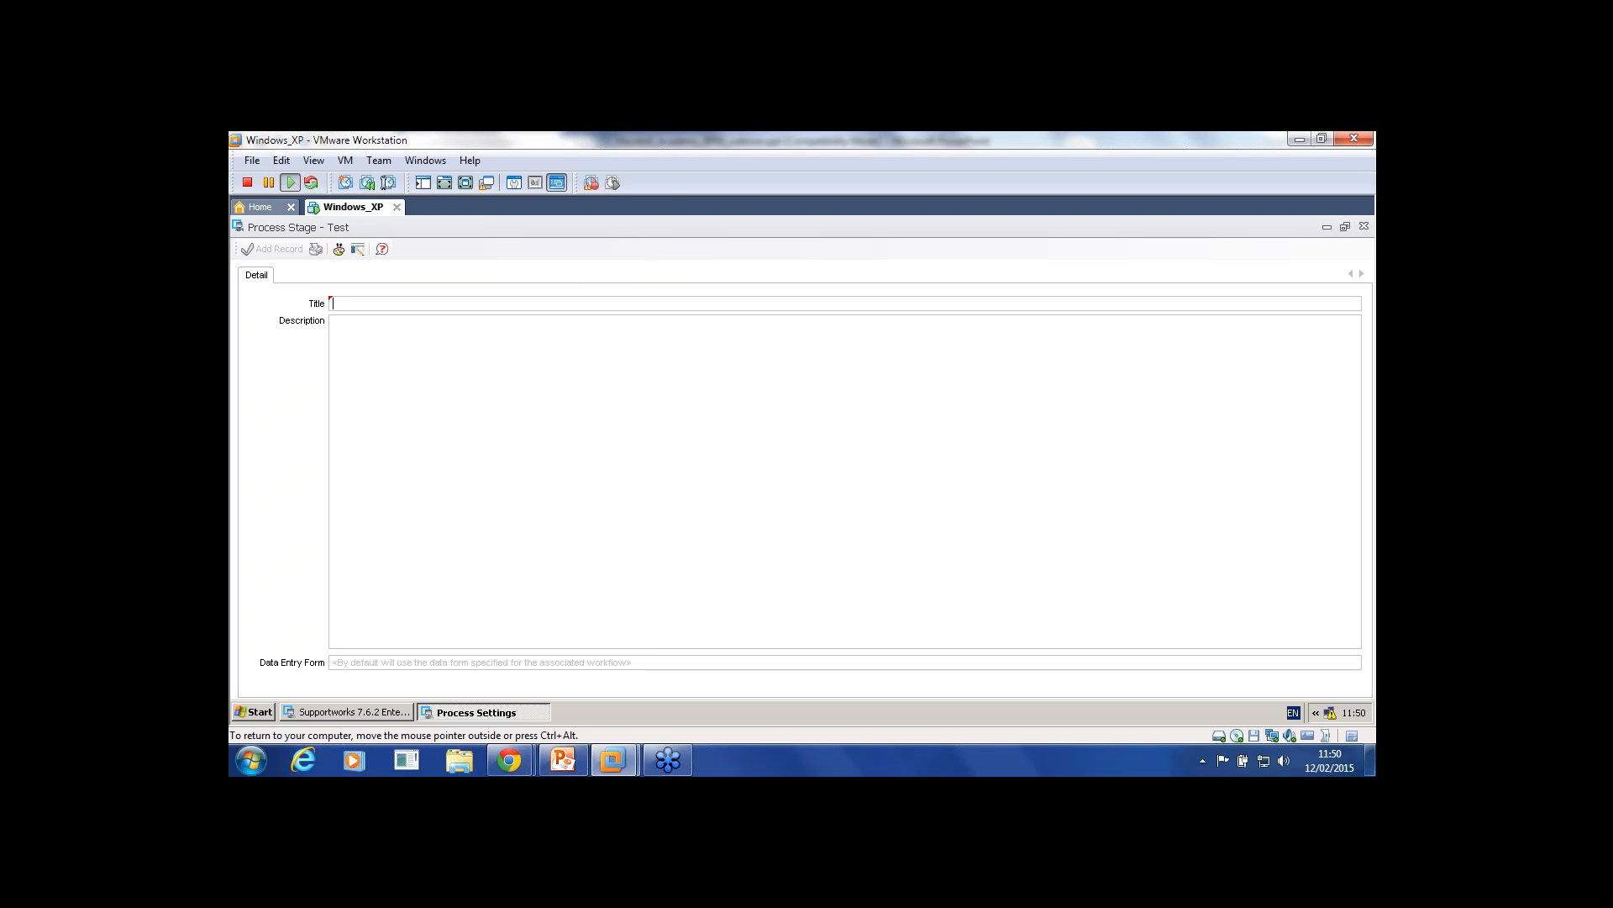
text(Stege)
key(BackSpace)
key(BackSpace)
text(ege)
click(497, 365)
text(Stage)
click(274, 249)
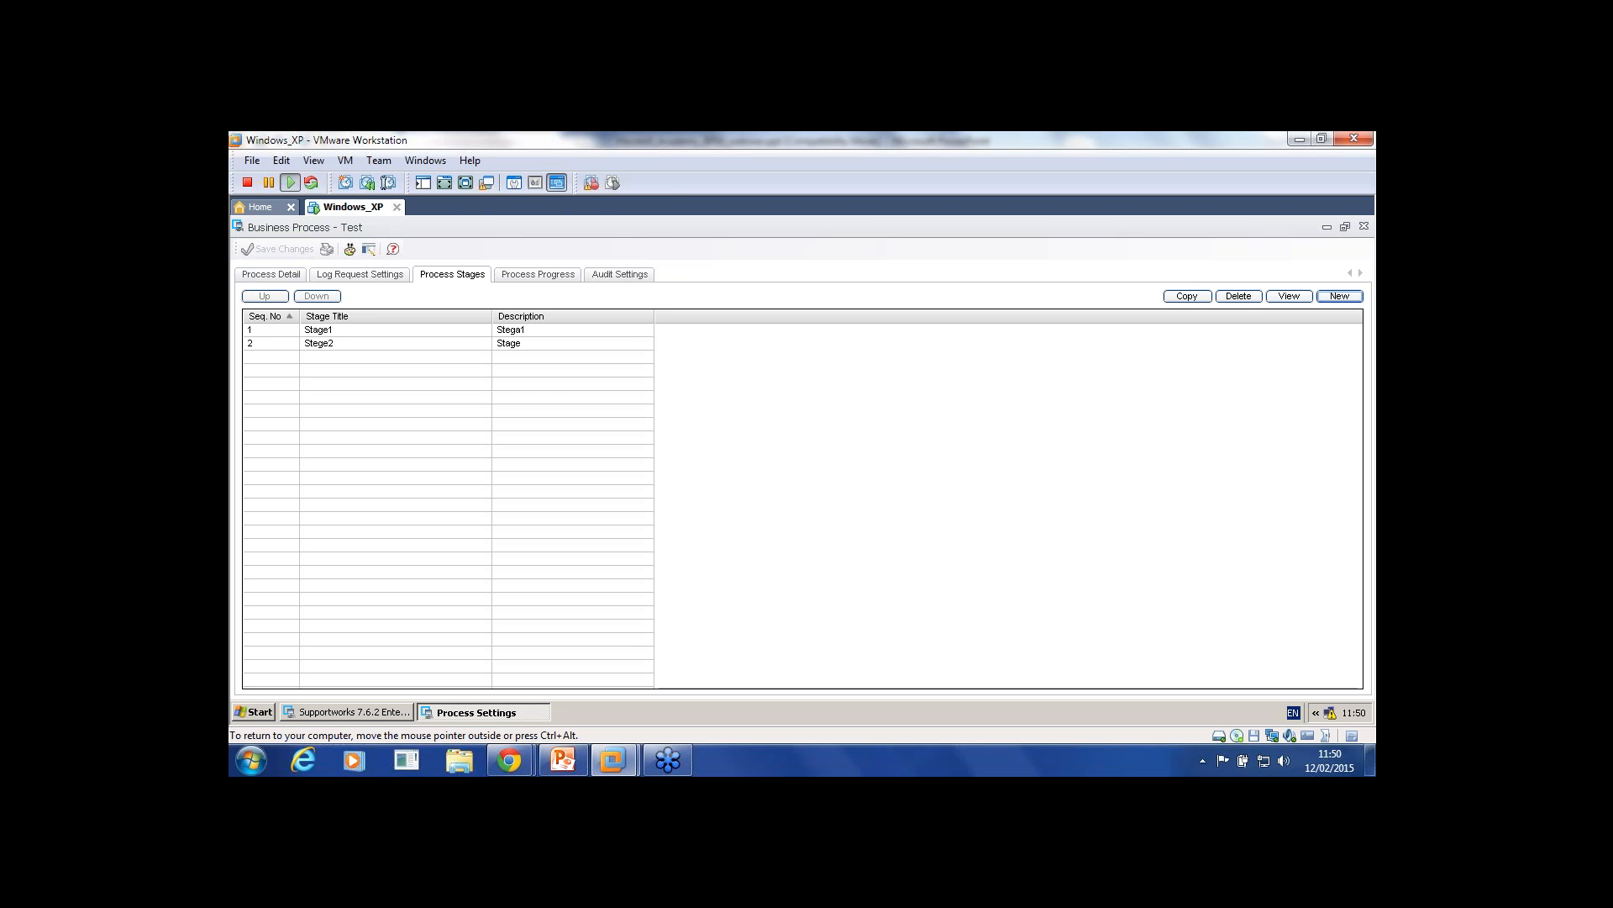
double_click(319, 330)
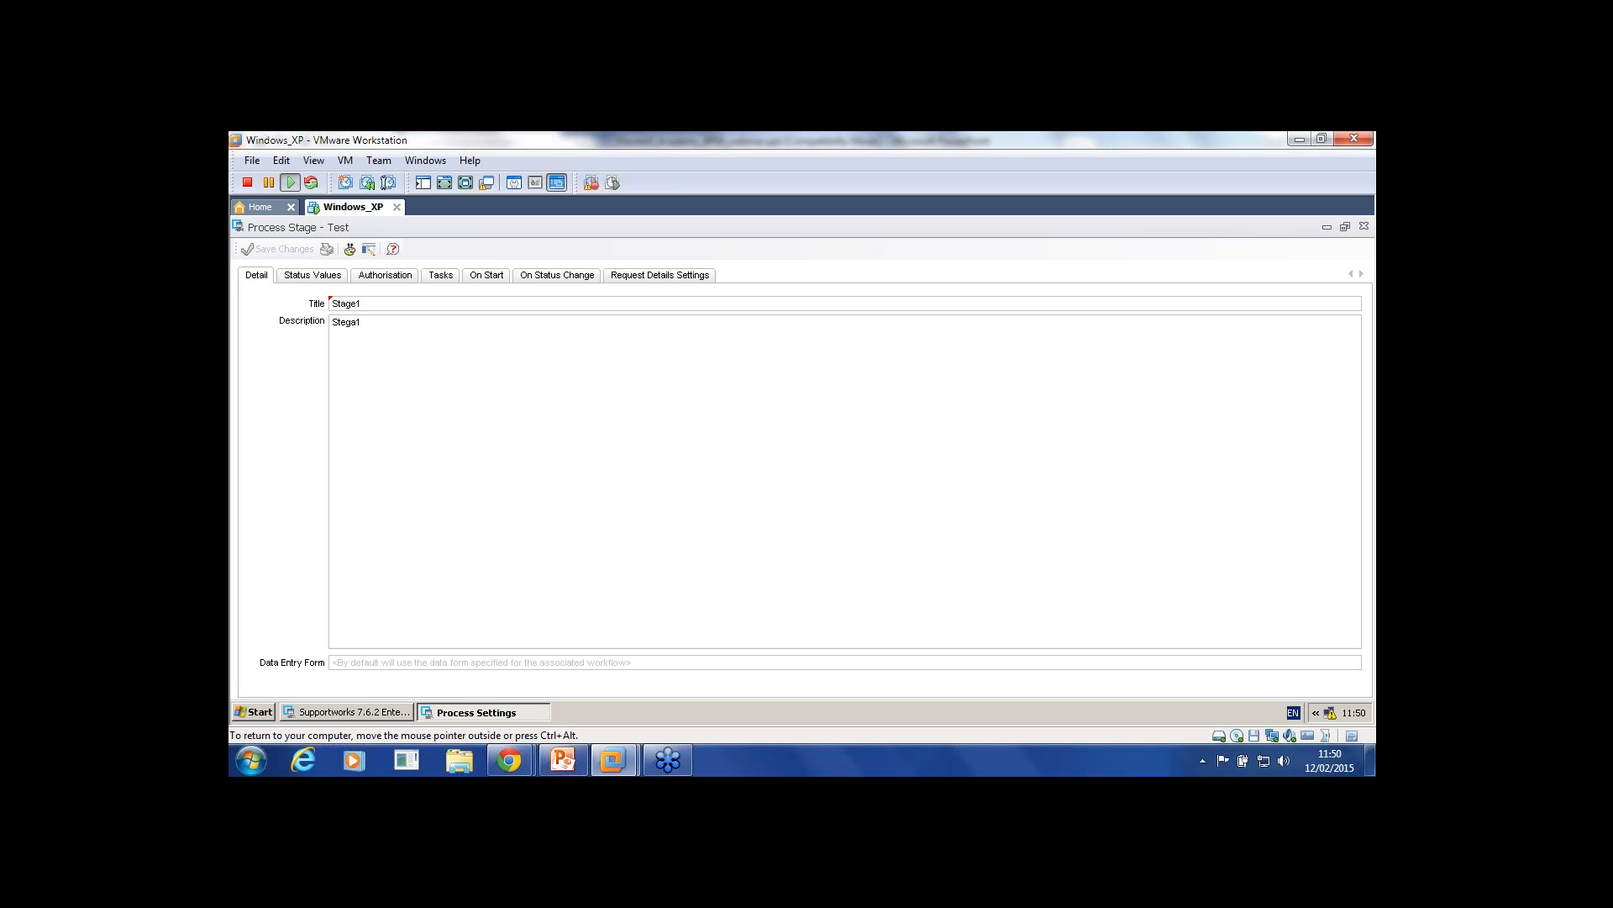
click(558, 275)
Step: Add a Stage1 On Start condition titled 'In progress' with test condition 1=1, then reopen it
click(486, 276)
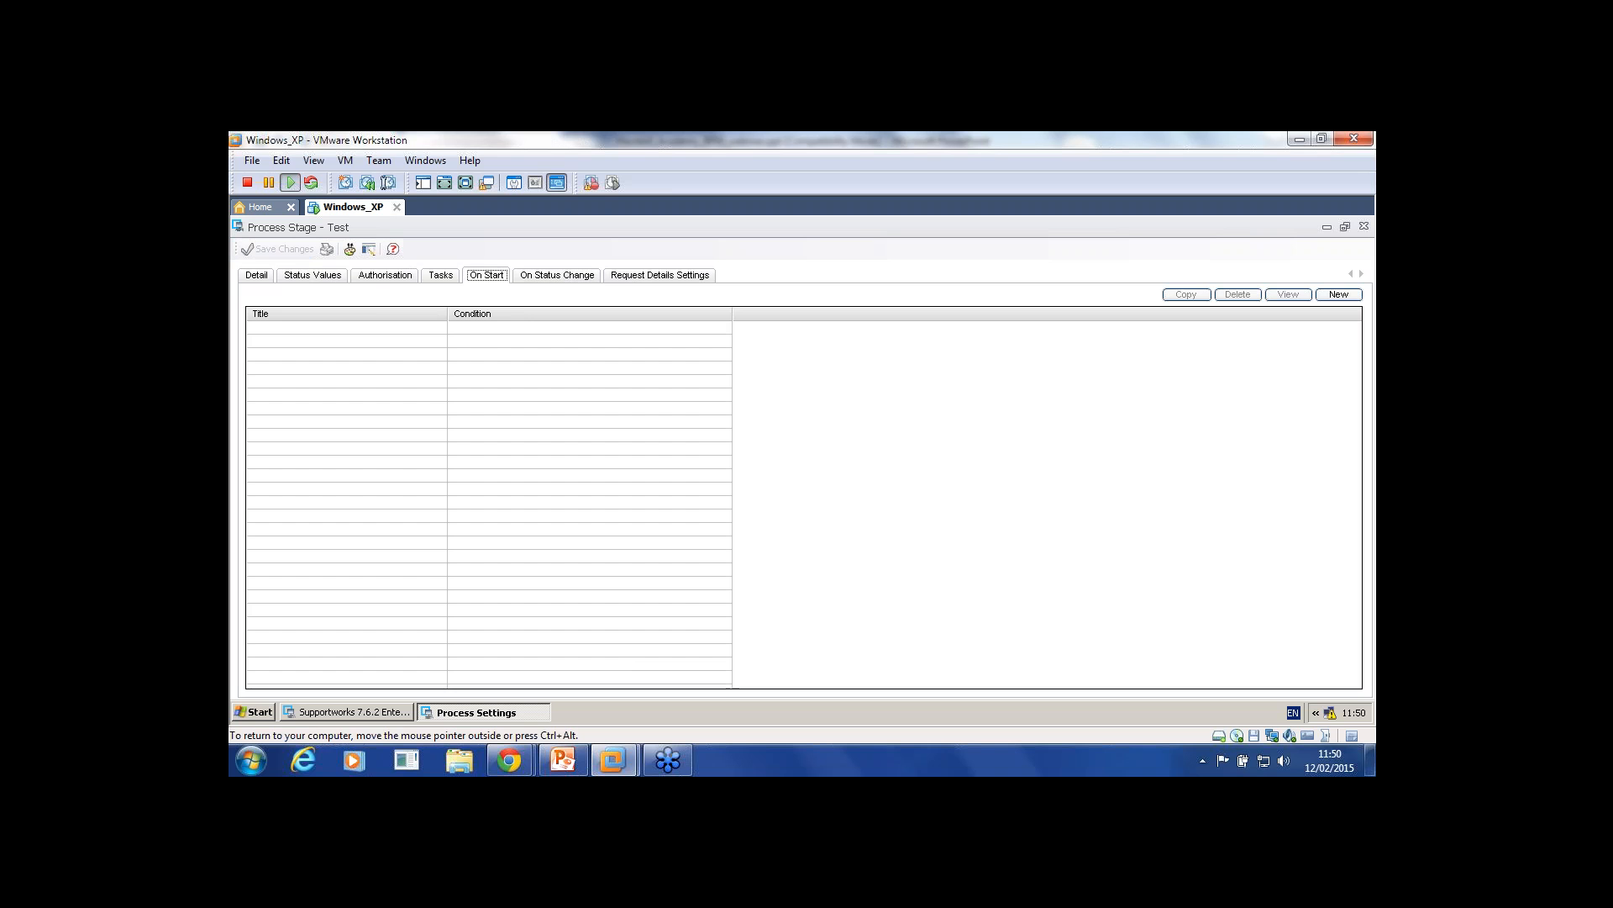
click(1339, 294)
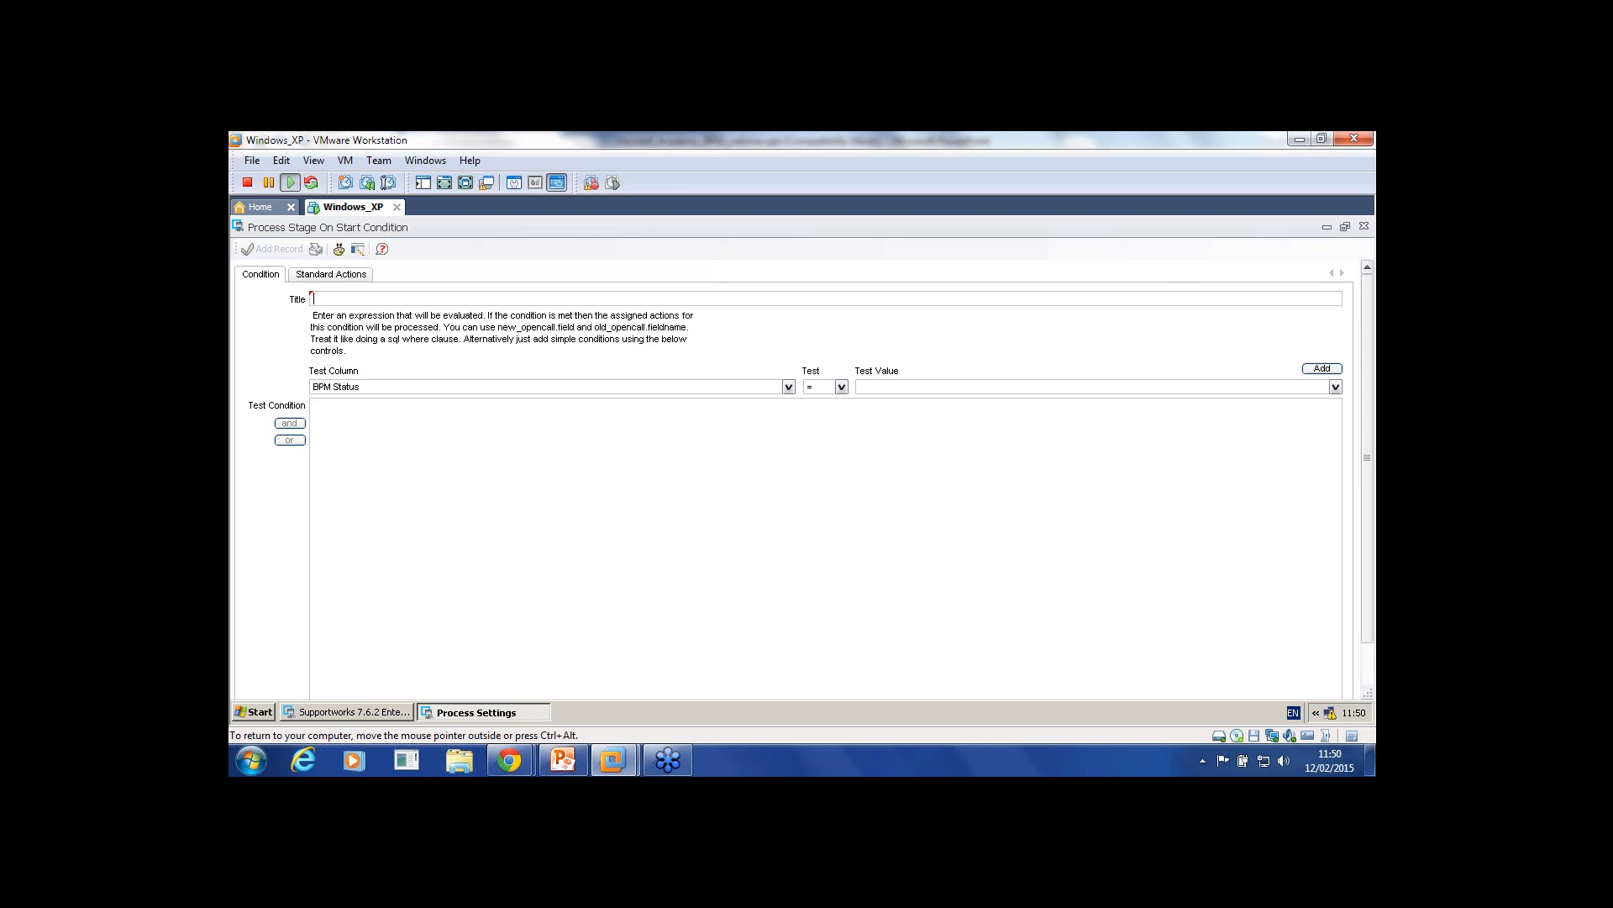
text(In progress)
click(314, 405)
text(1=1)
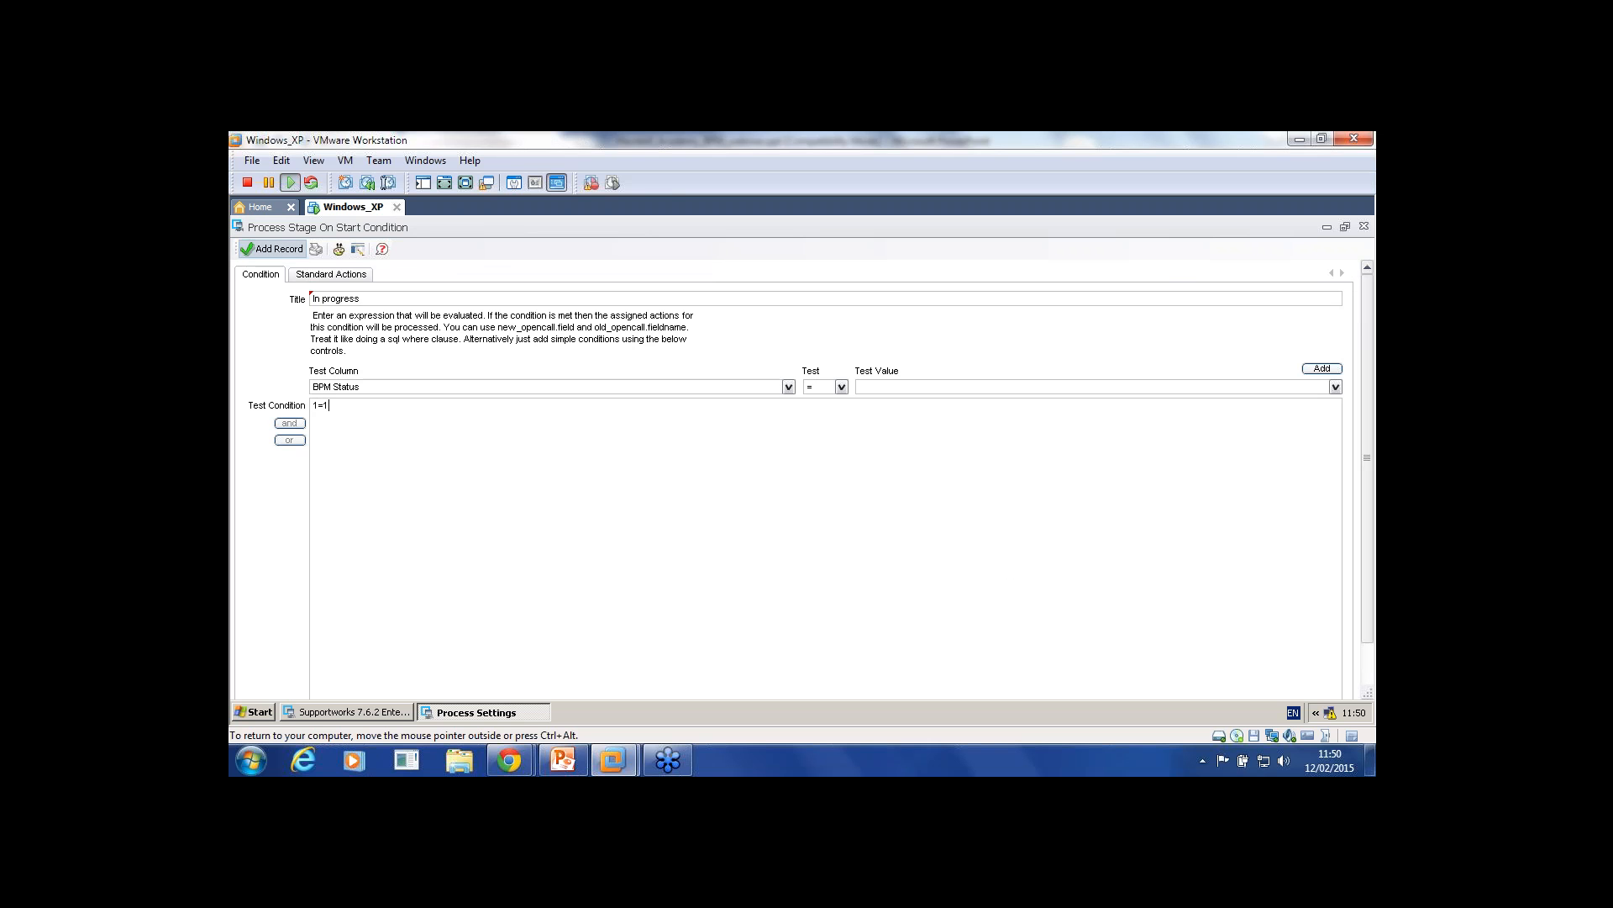
click(273, 249)
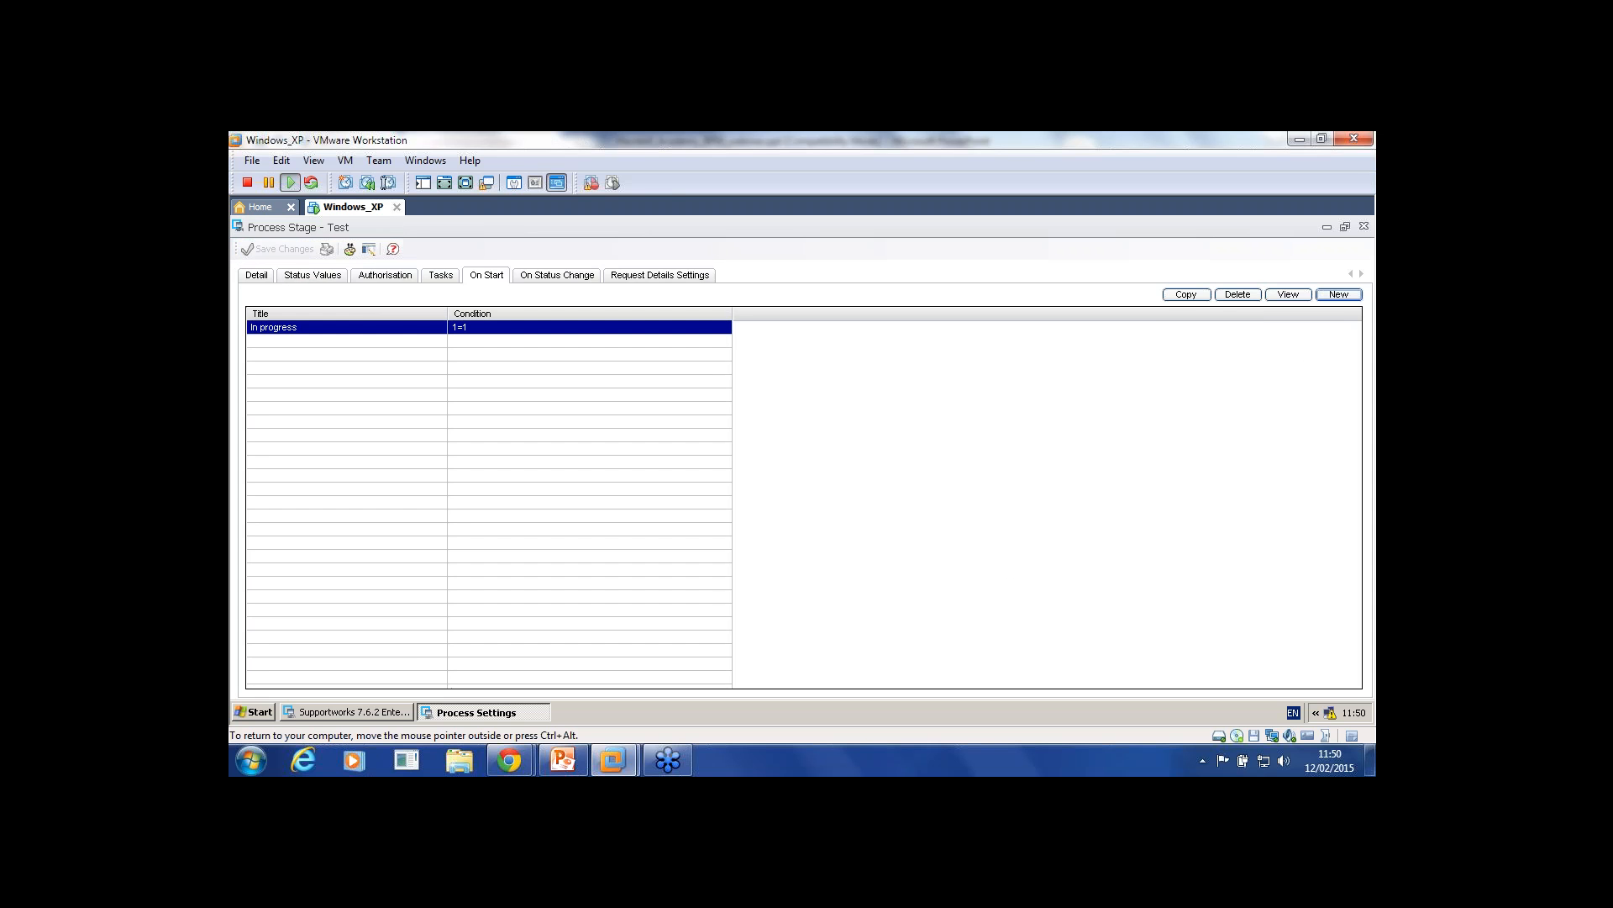
double_click(274, 327)
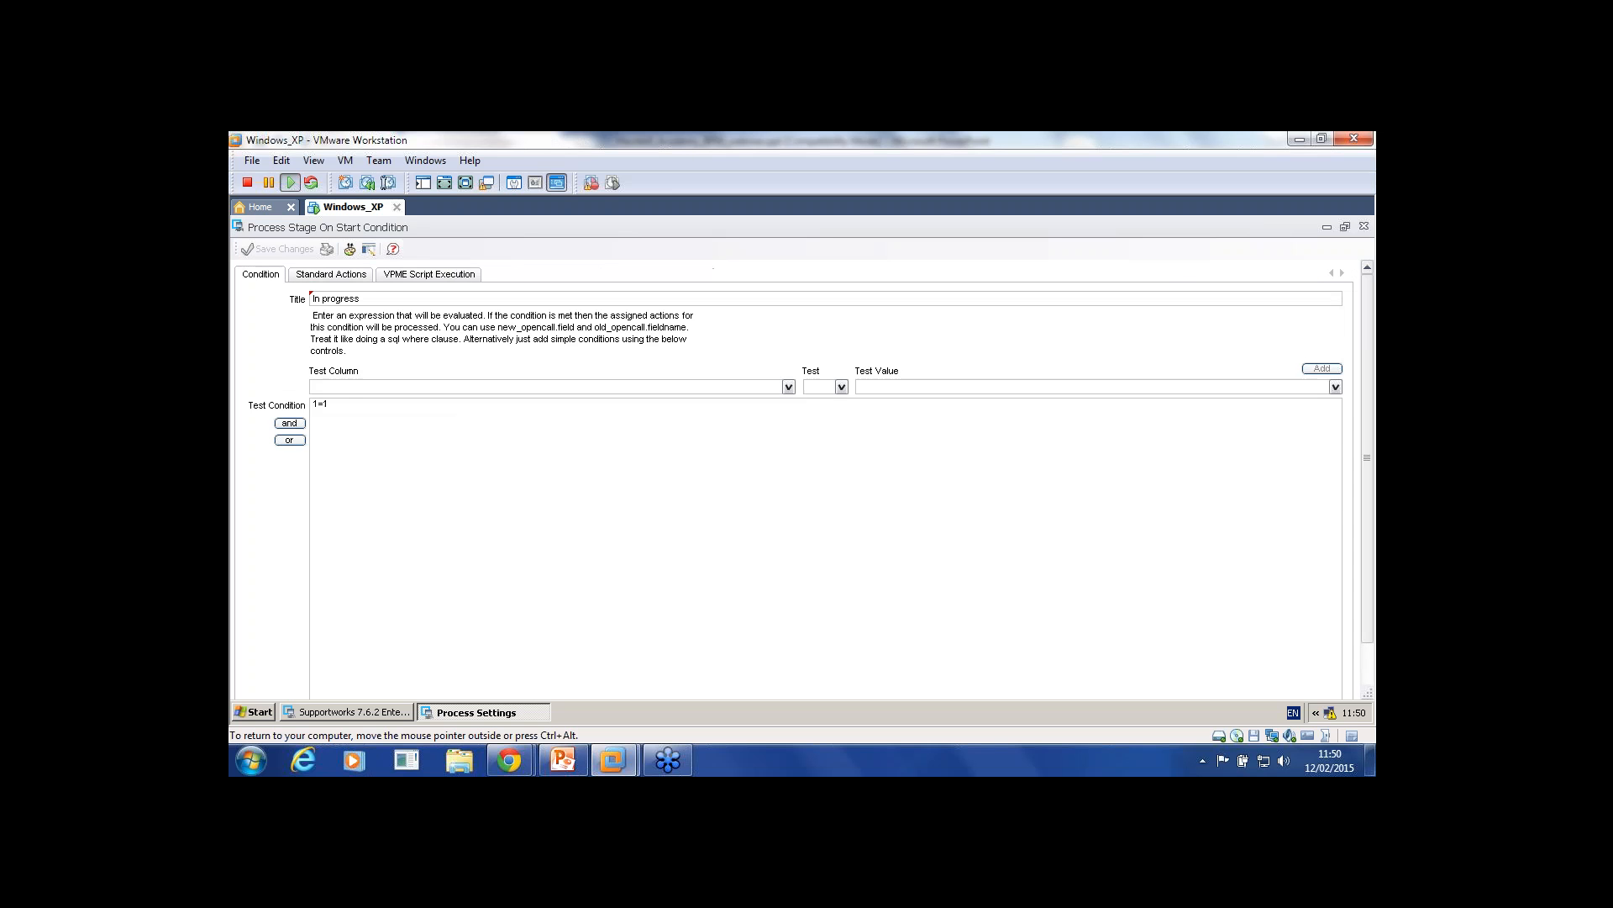
Step: Set the In progress condition's standard-action workflow to Test
click(331, 274)
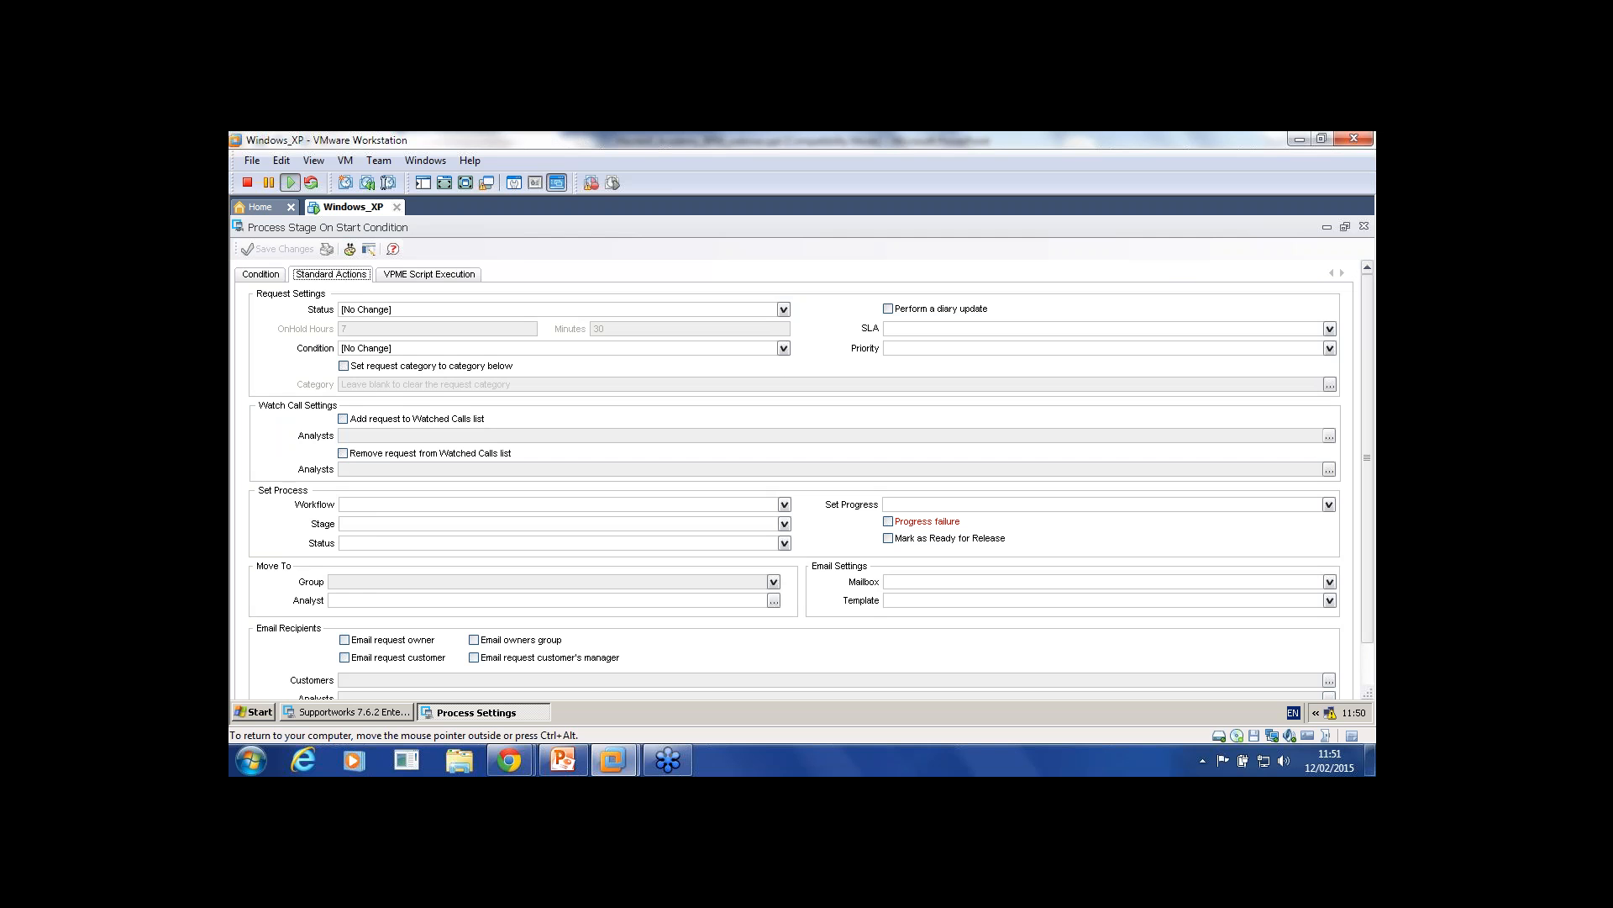
click(784, 504)
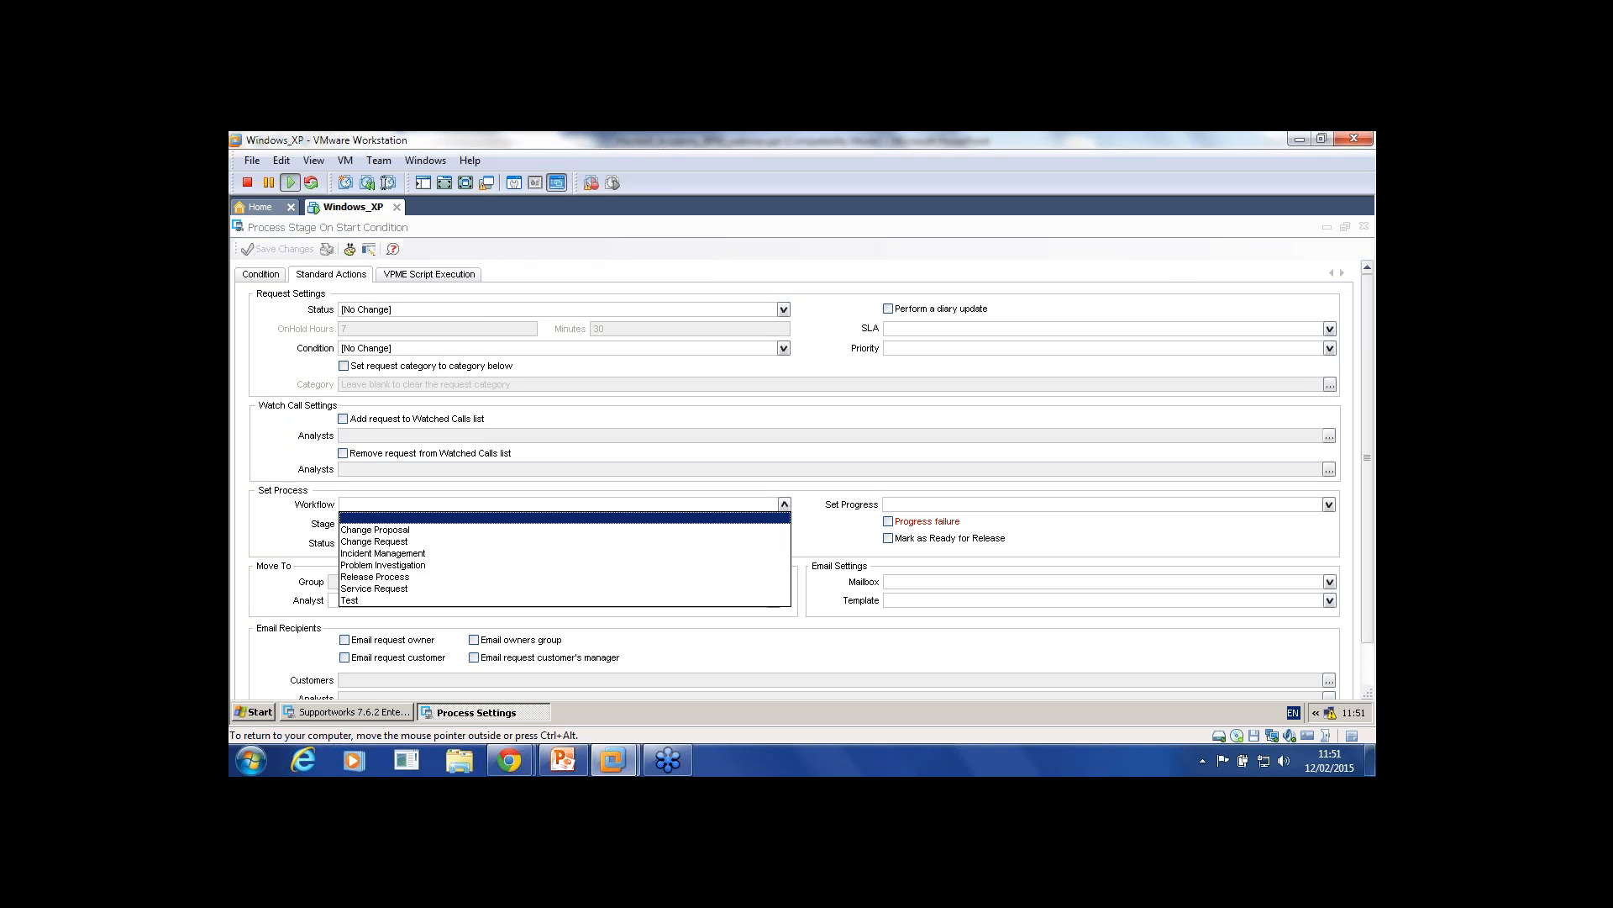
click(565, 540)
click(784, 504)
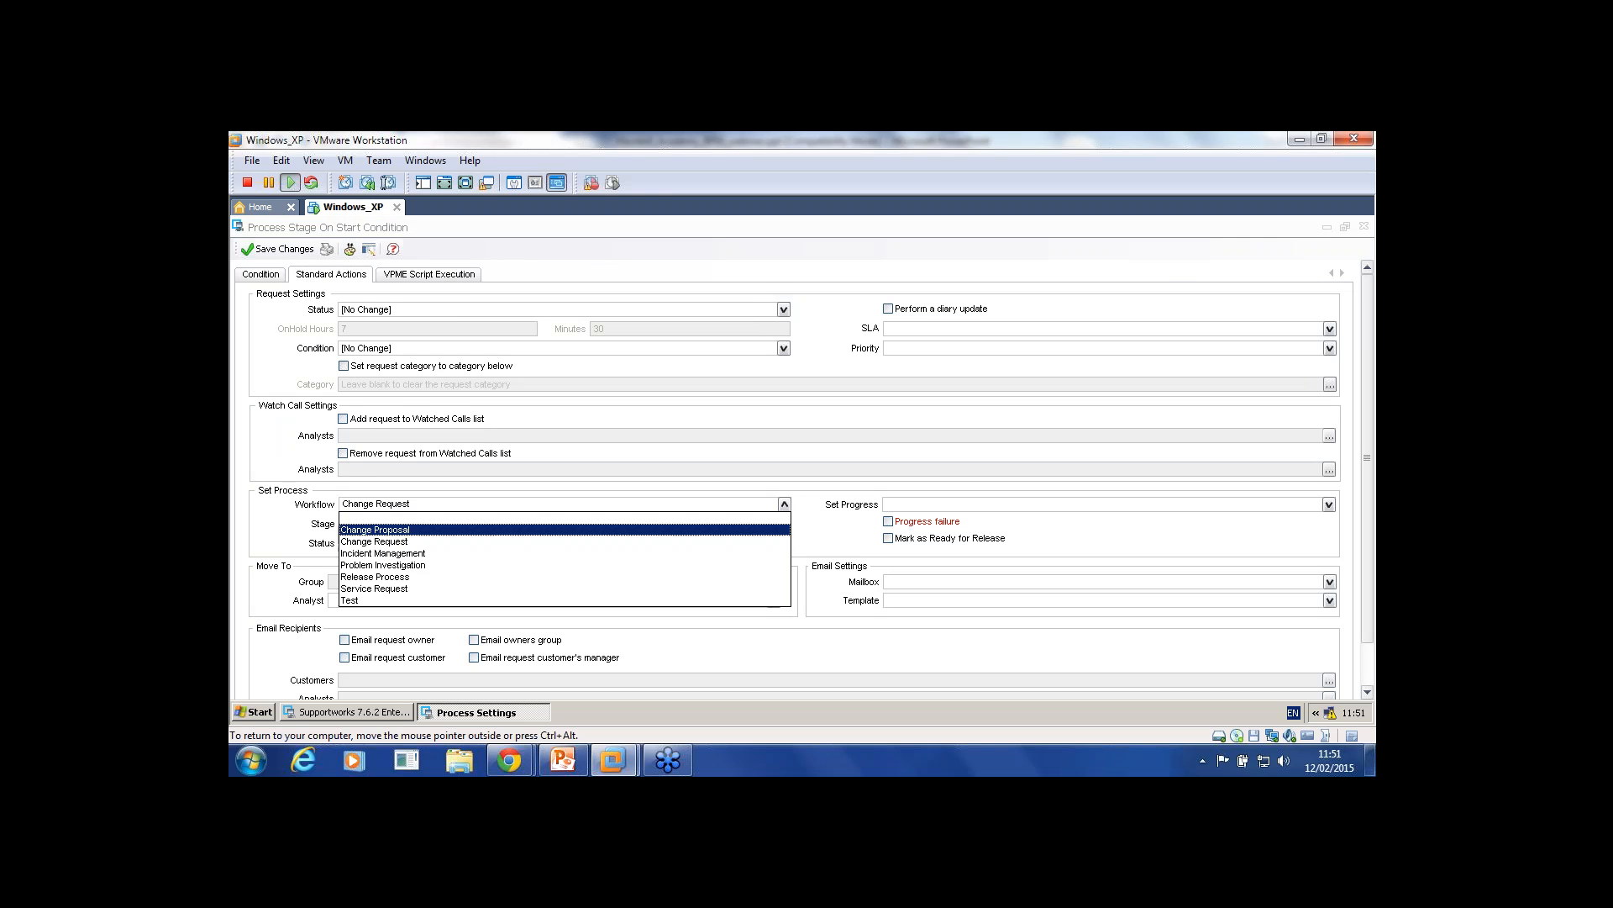
click(564, 586)
click(784, 524)
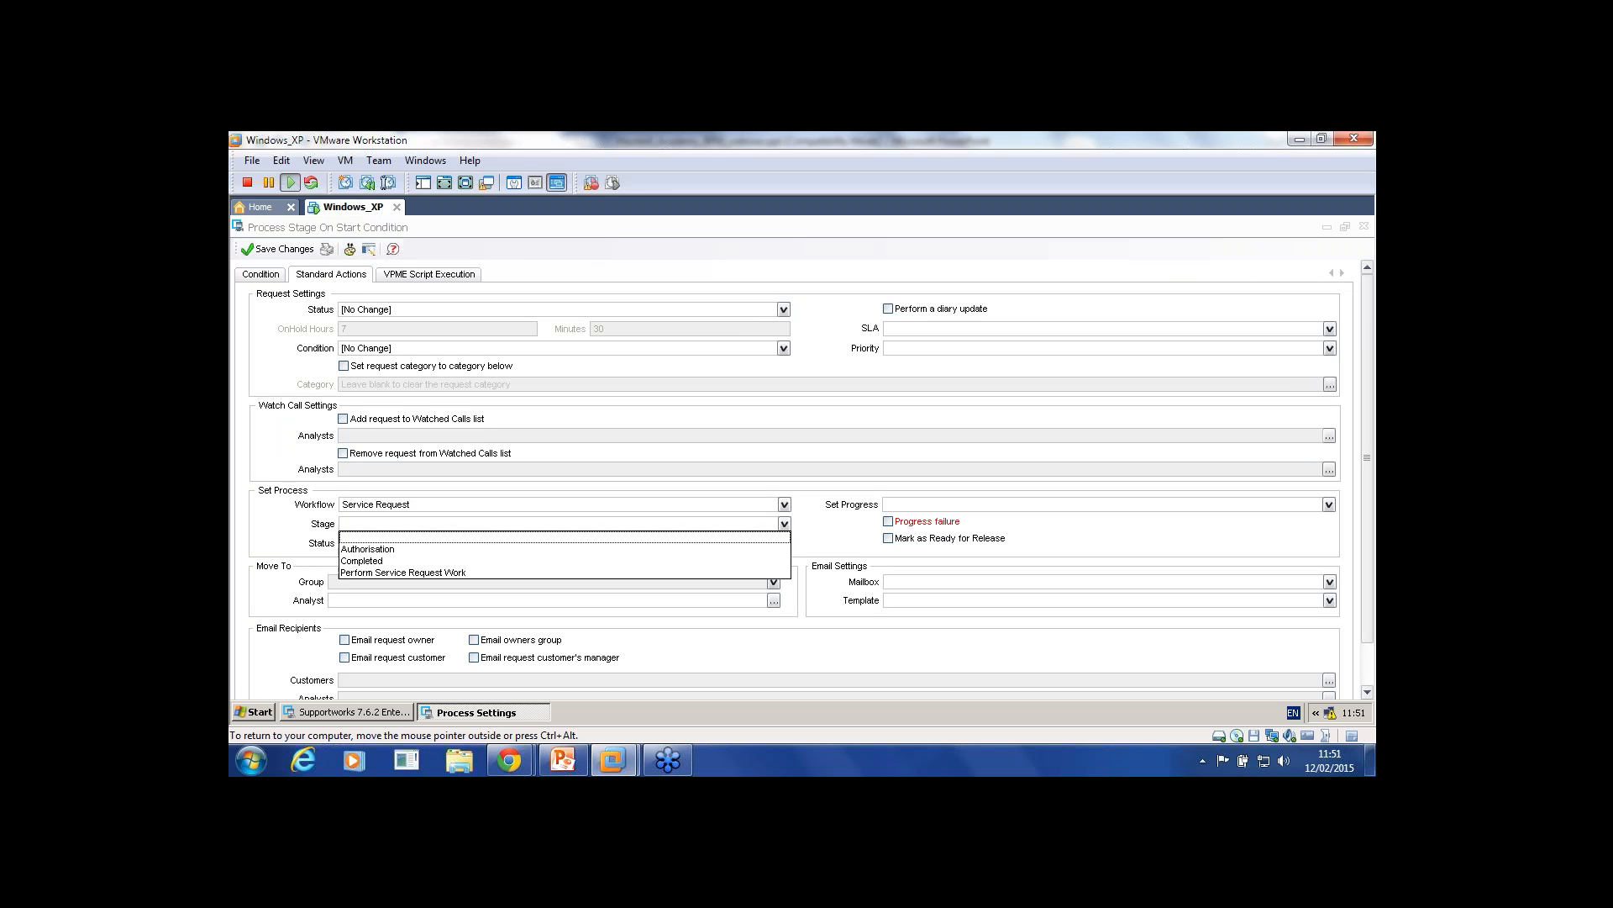
click(784, 524)
click(784, 504)
click(565, 600)
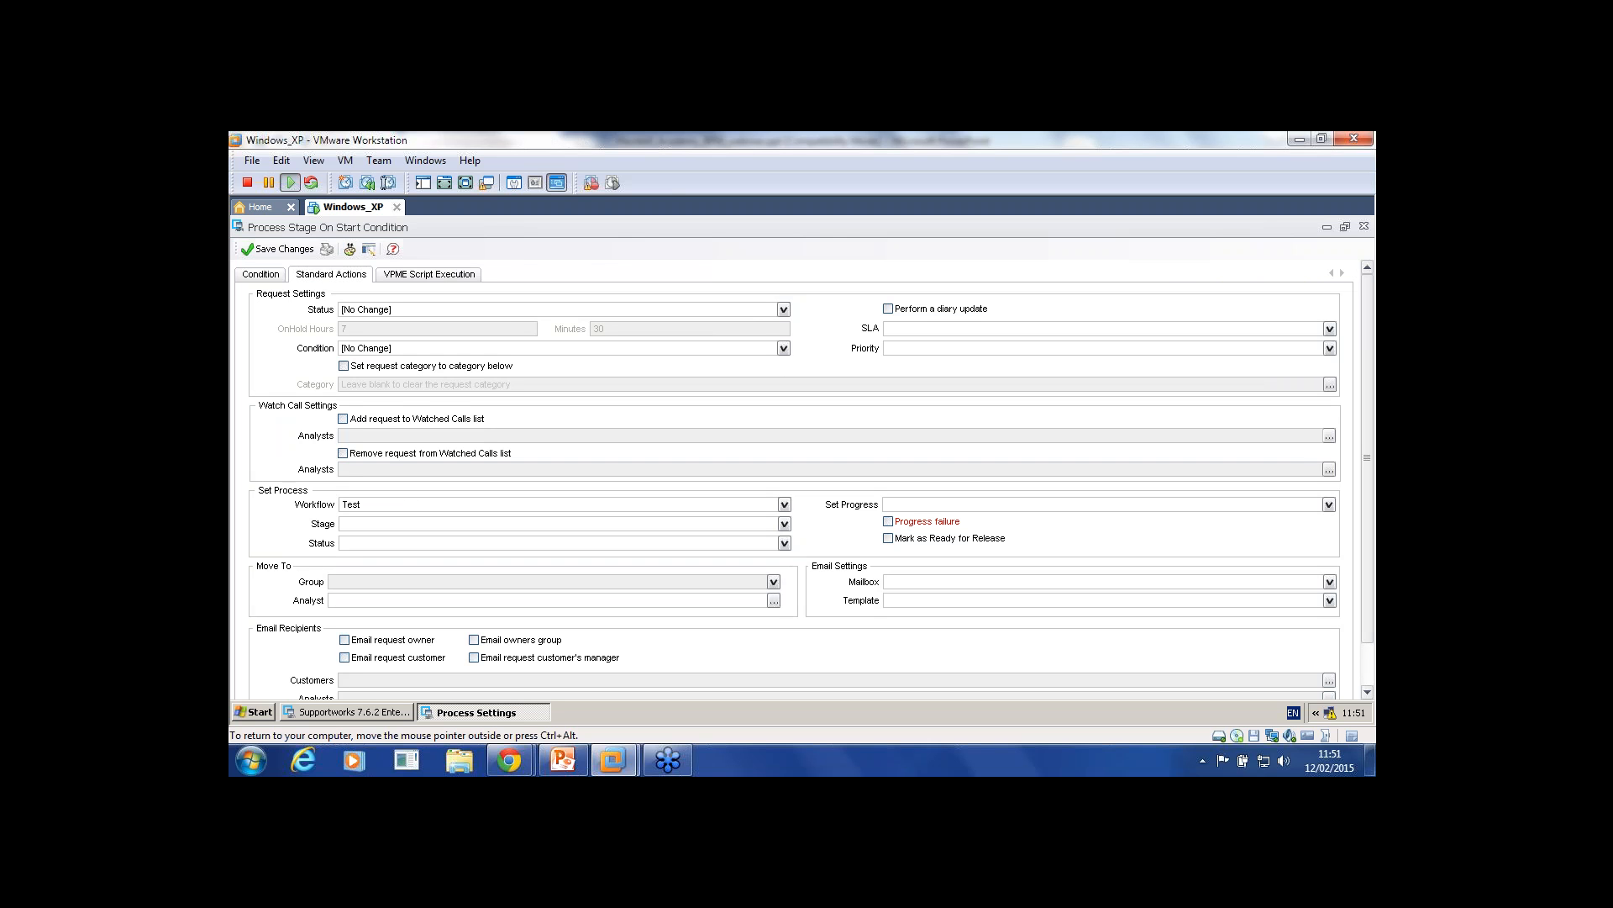
Step: Set stage Stage1 and status In Progress, save, then reopen to verify and close
click(784, 523)
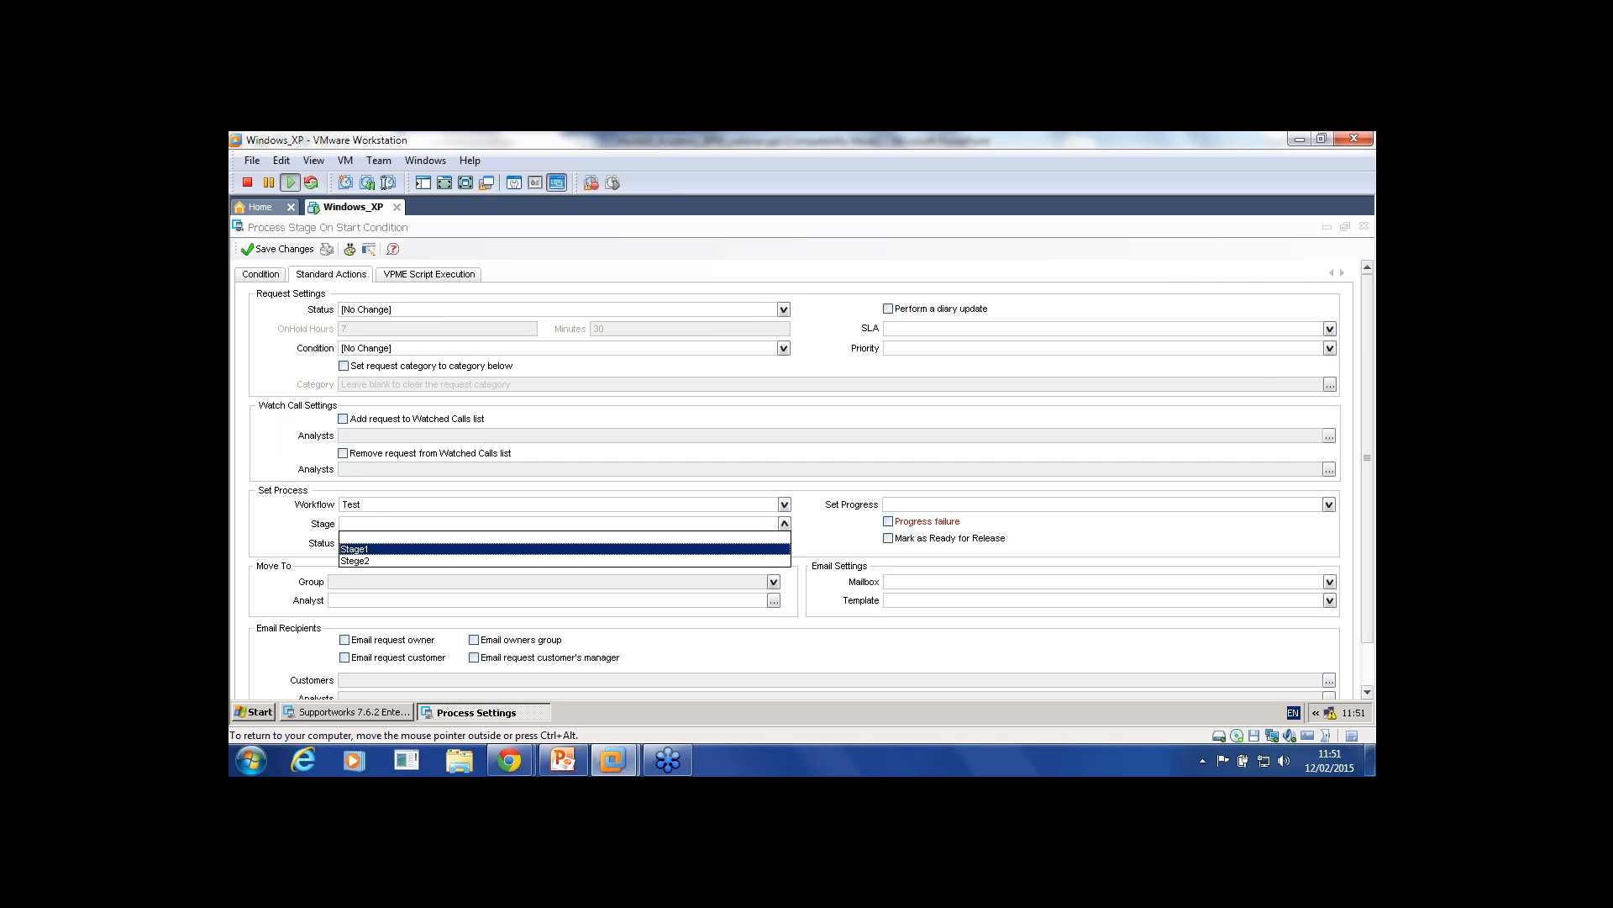
click(564, 549)
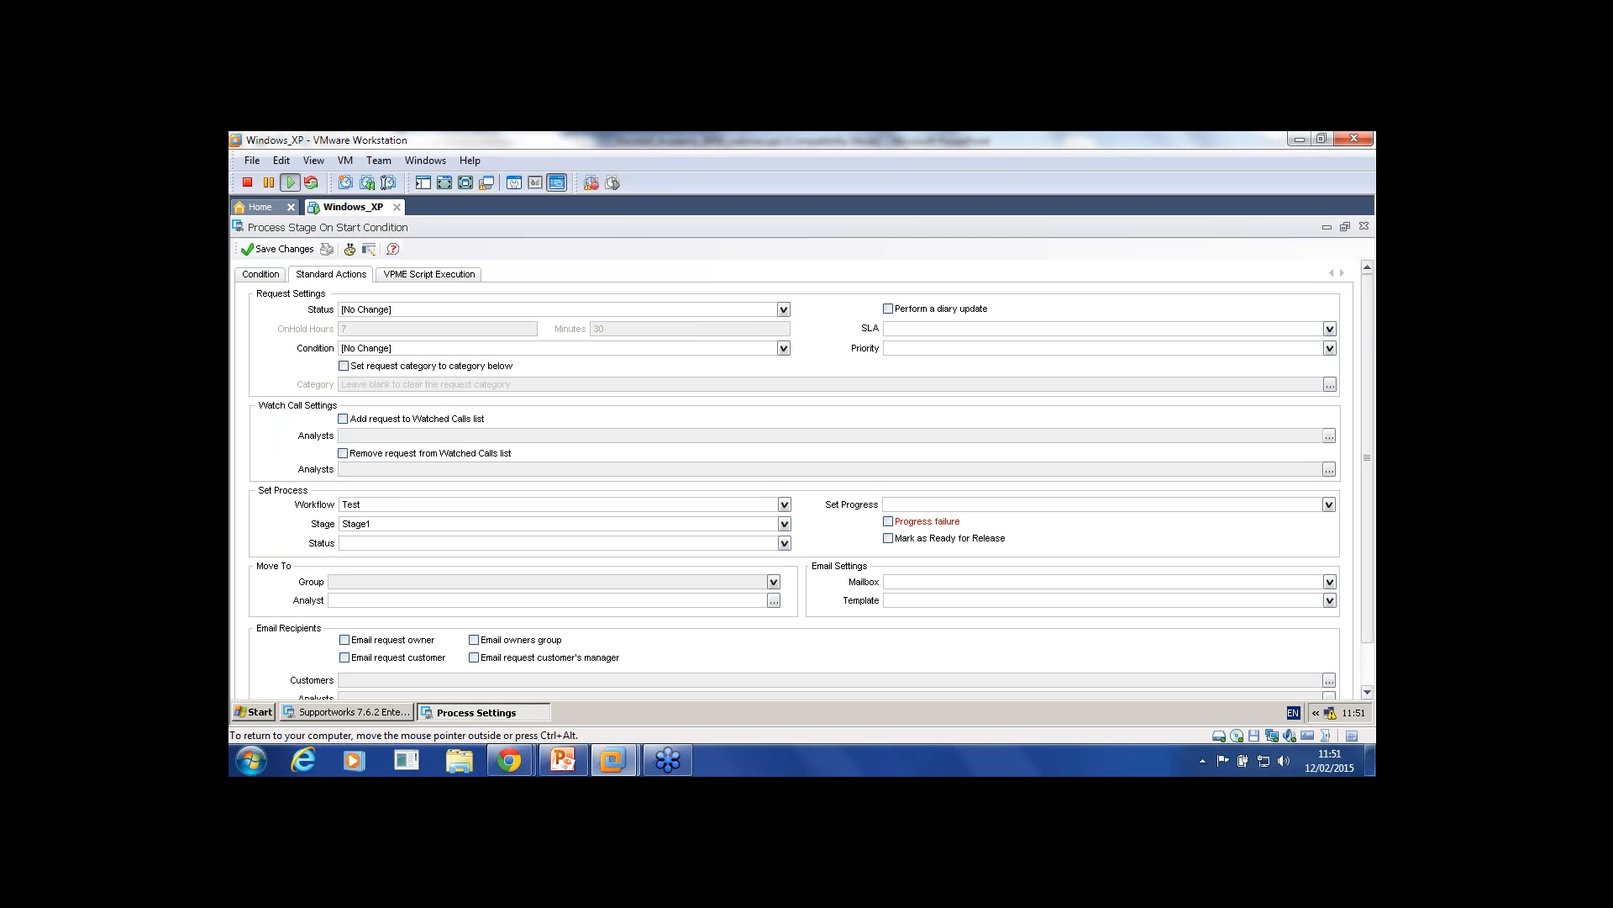
click(784, 543)
click(564, 568)
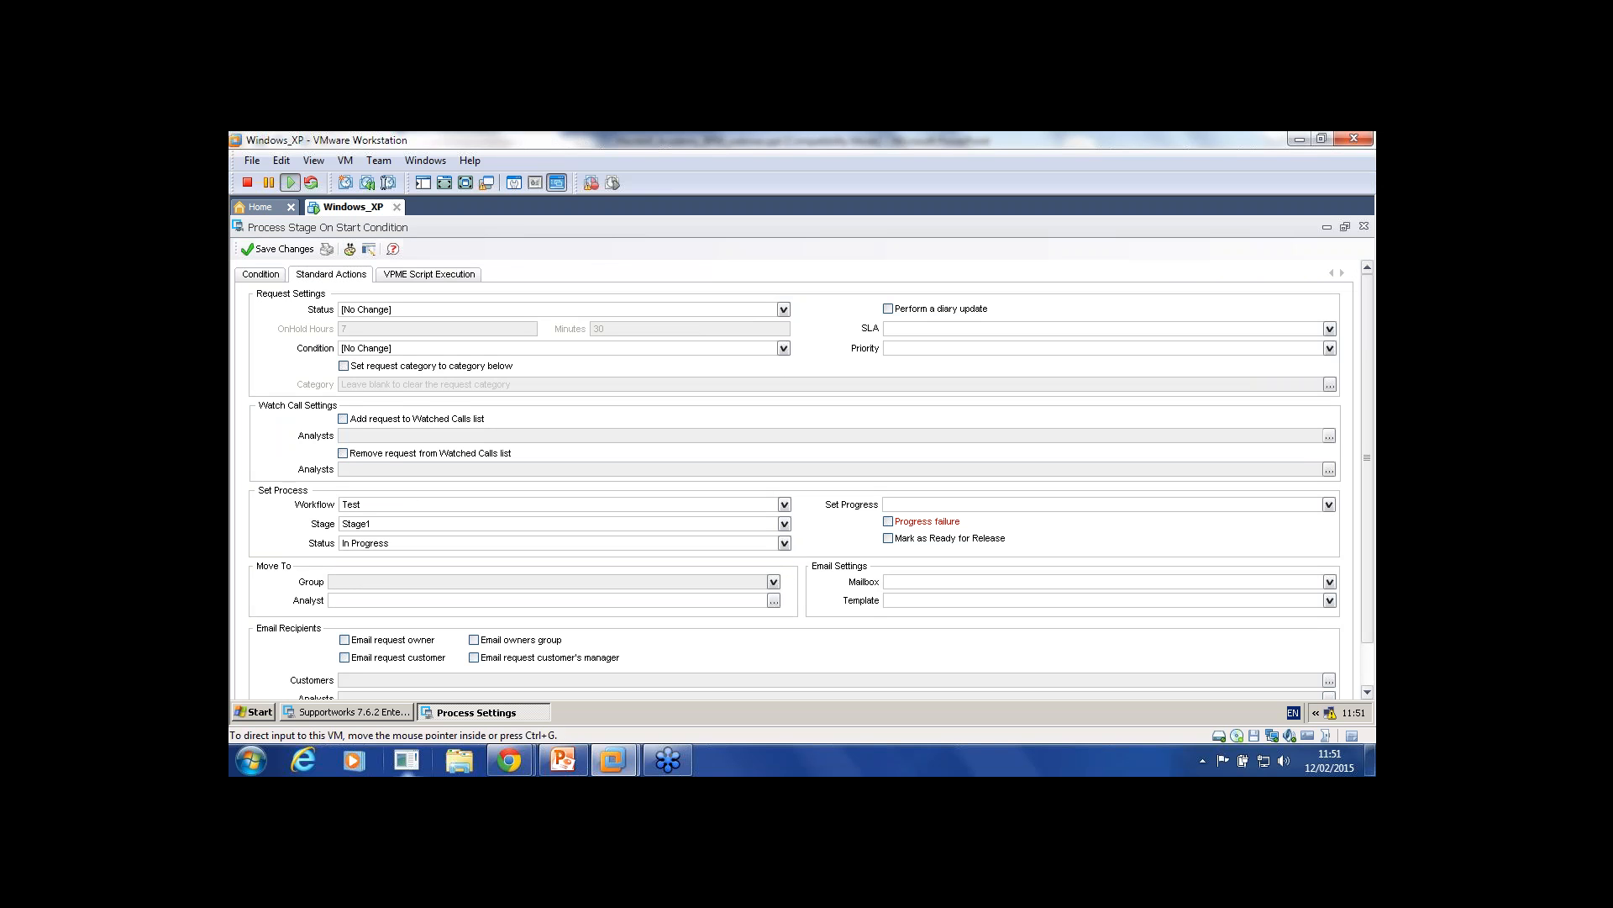
click(278, 250)
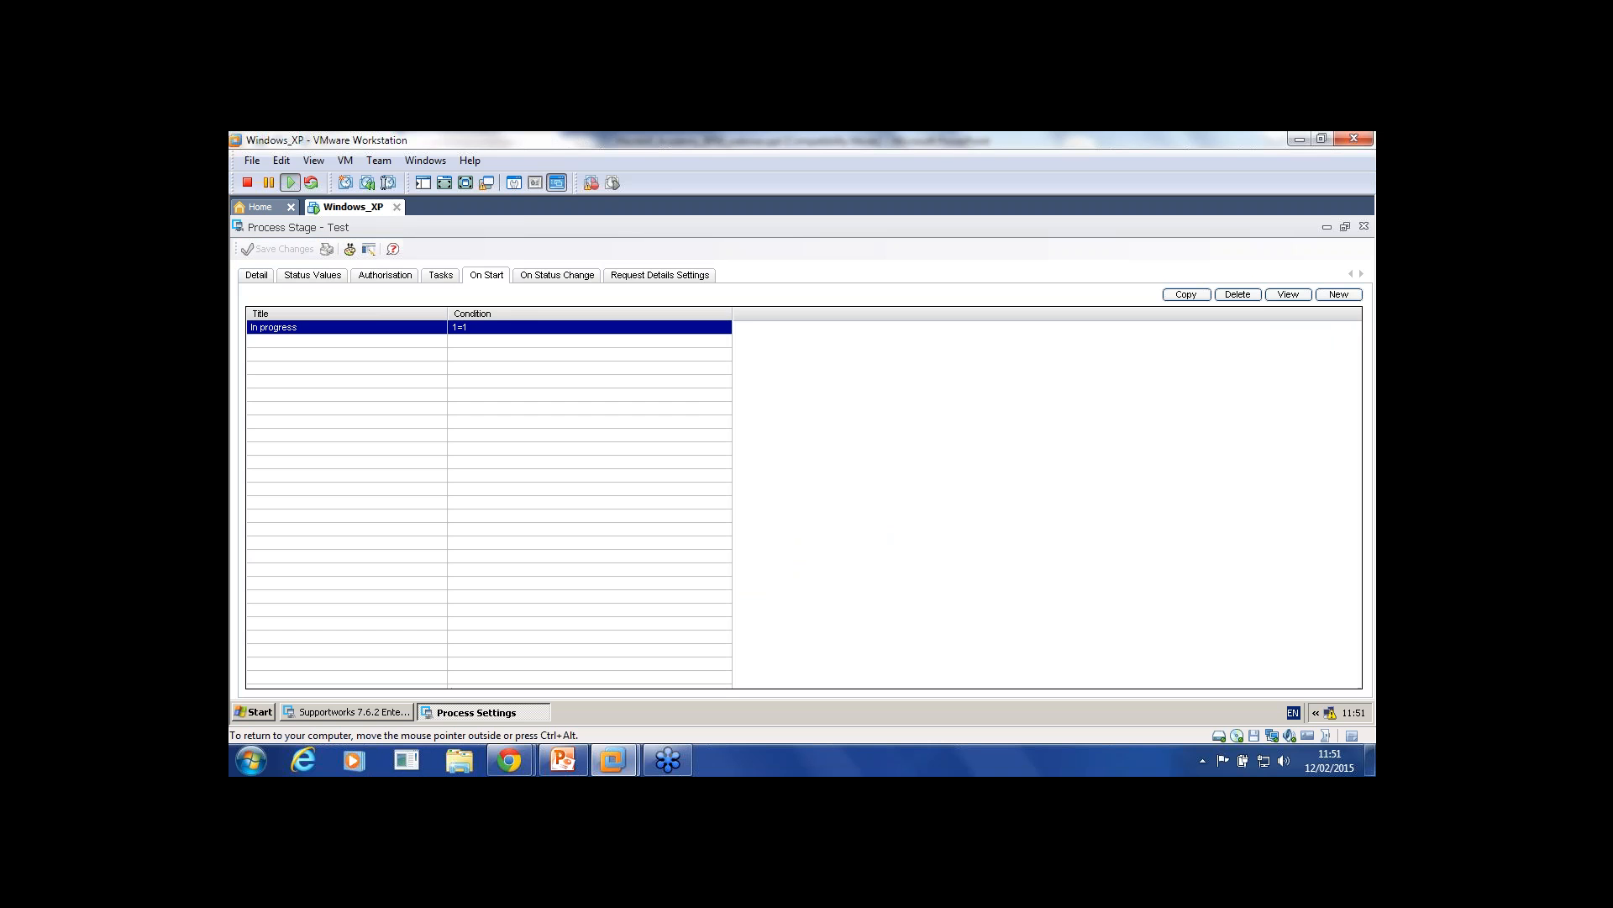
double_click(290, 327)
click(331, 274)
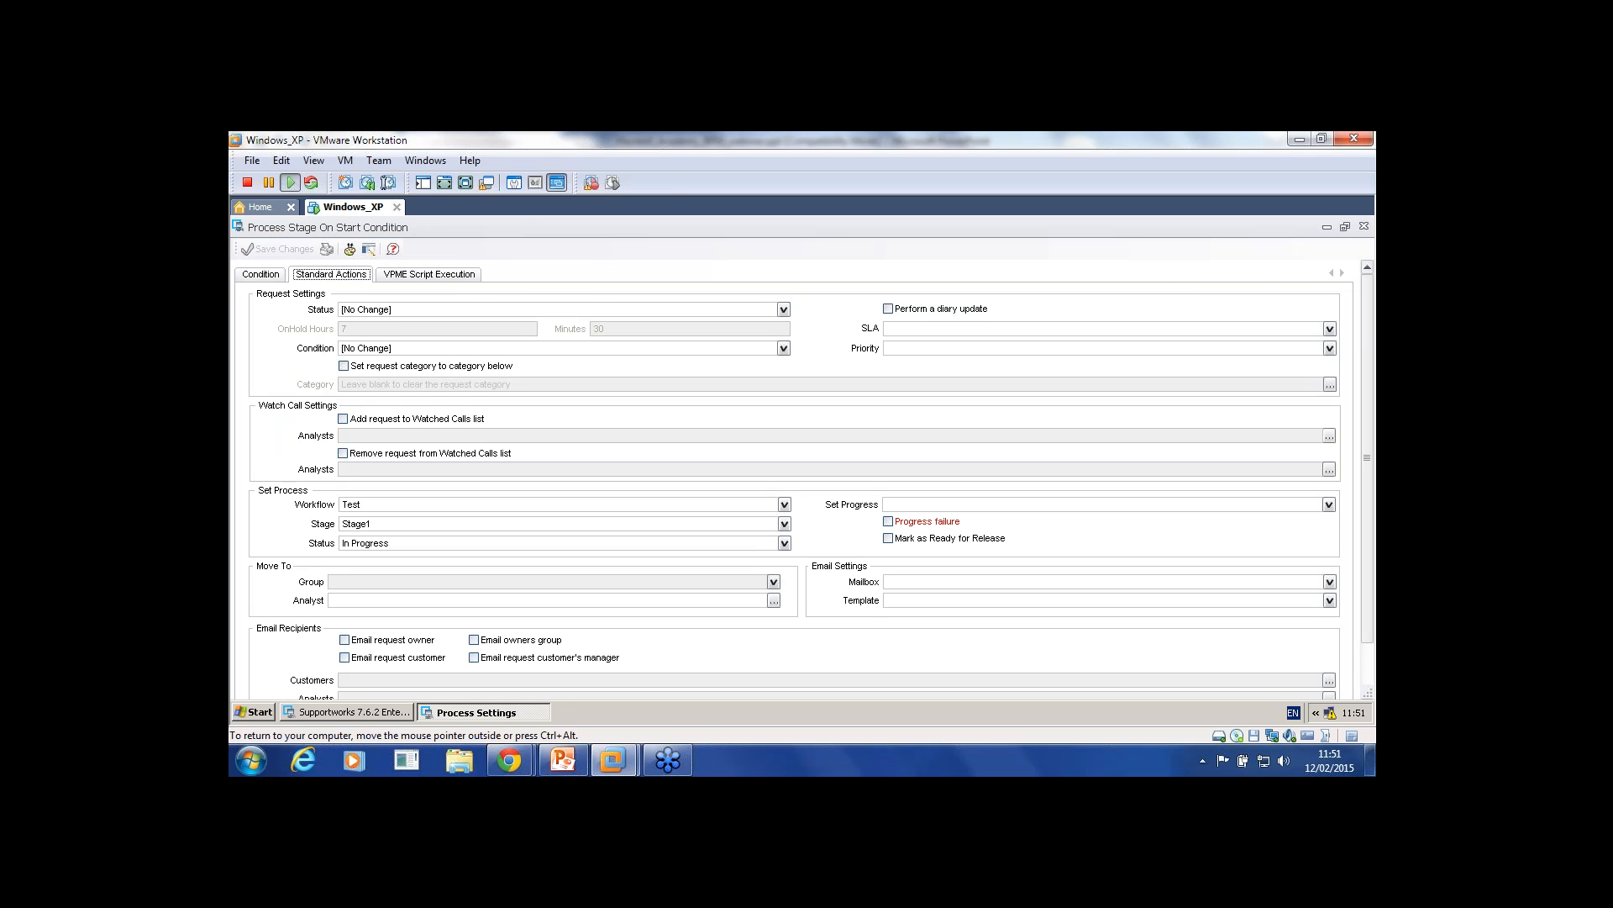
click(1364, 226)
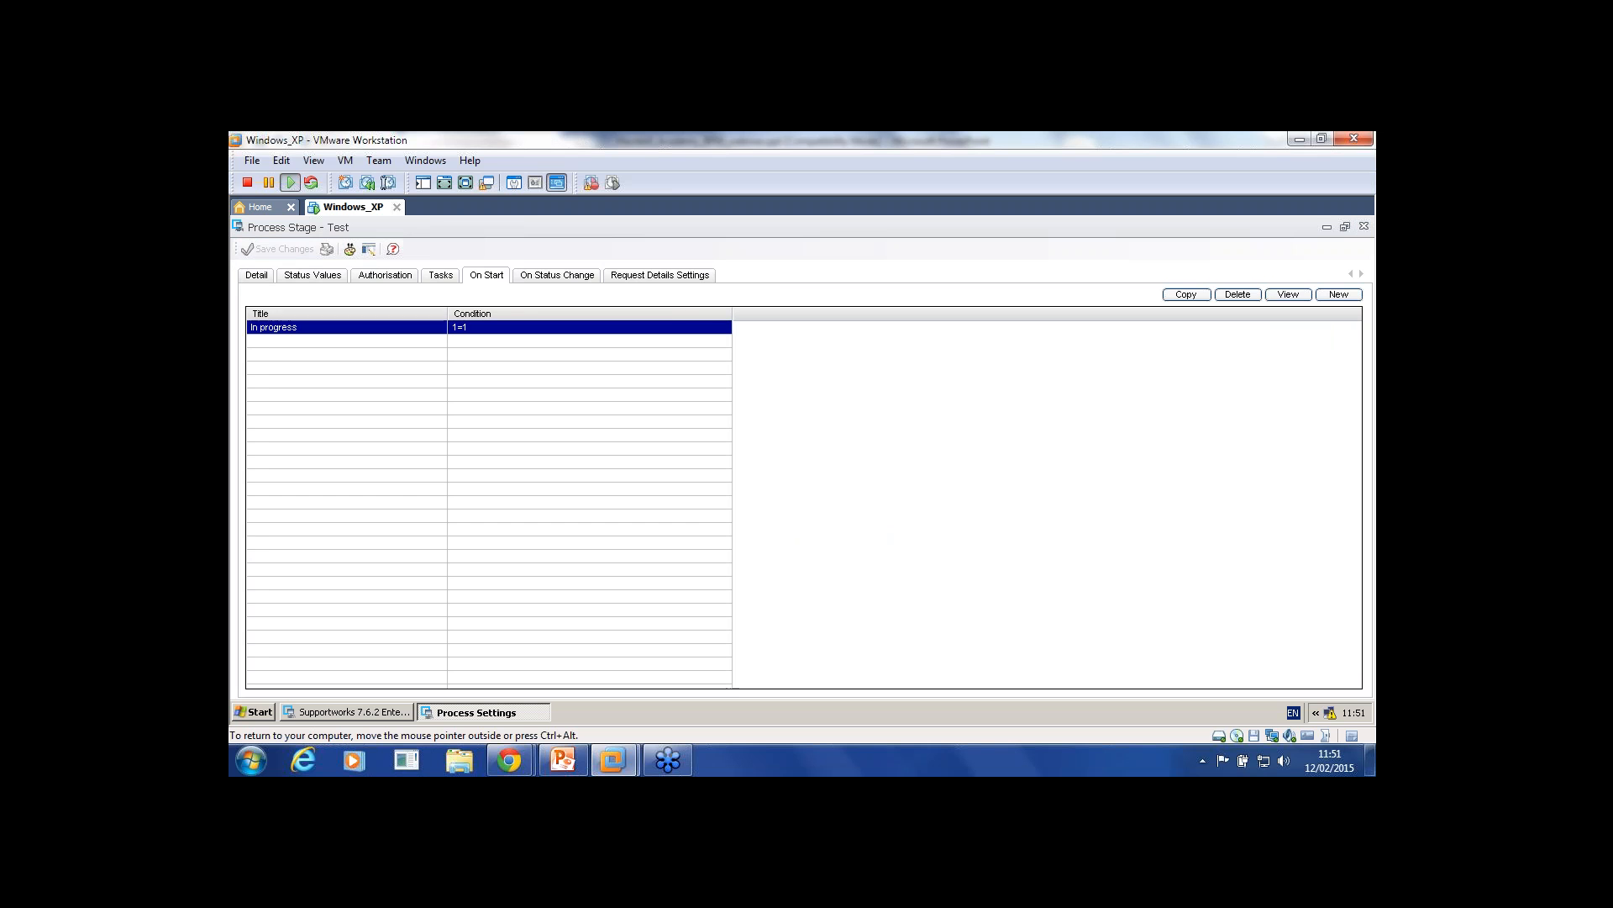
Step: Add a status-change condition titled Resolved whose test checks BPM status equals Resolved
click(557, 274)
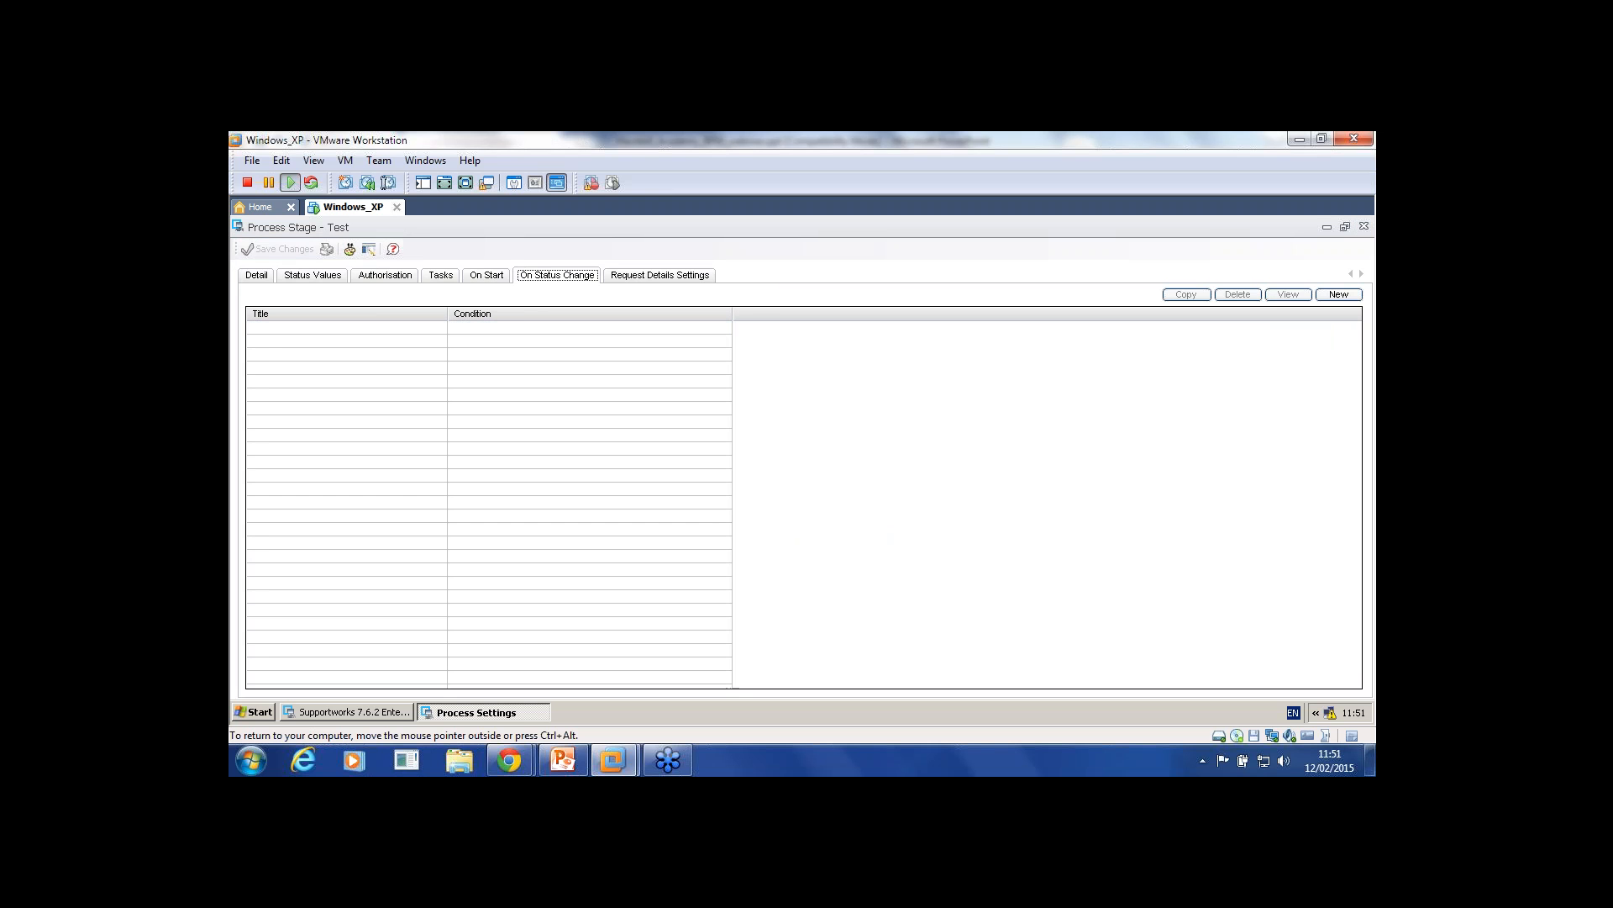
click(1338, 294)
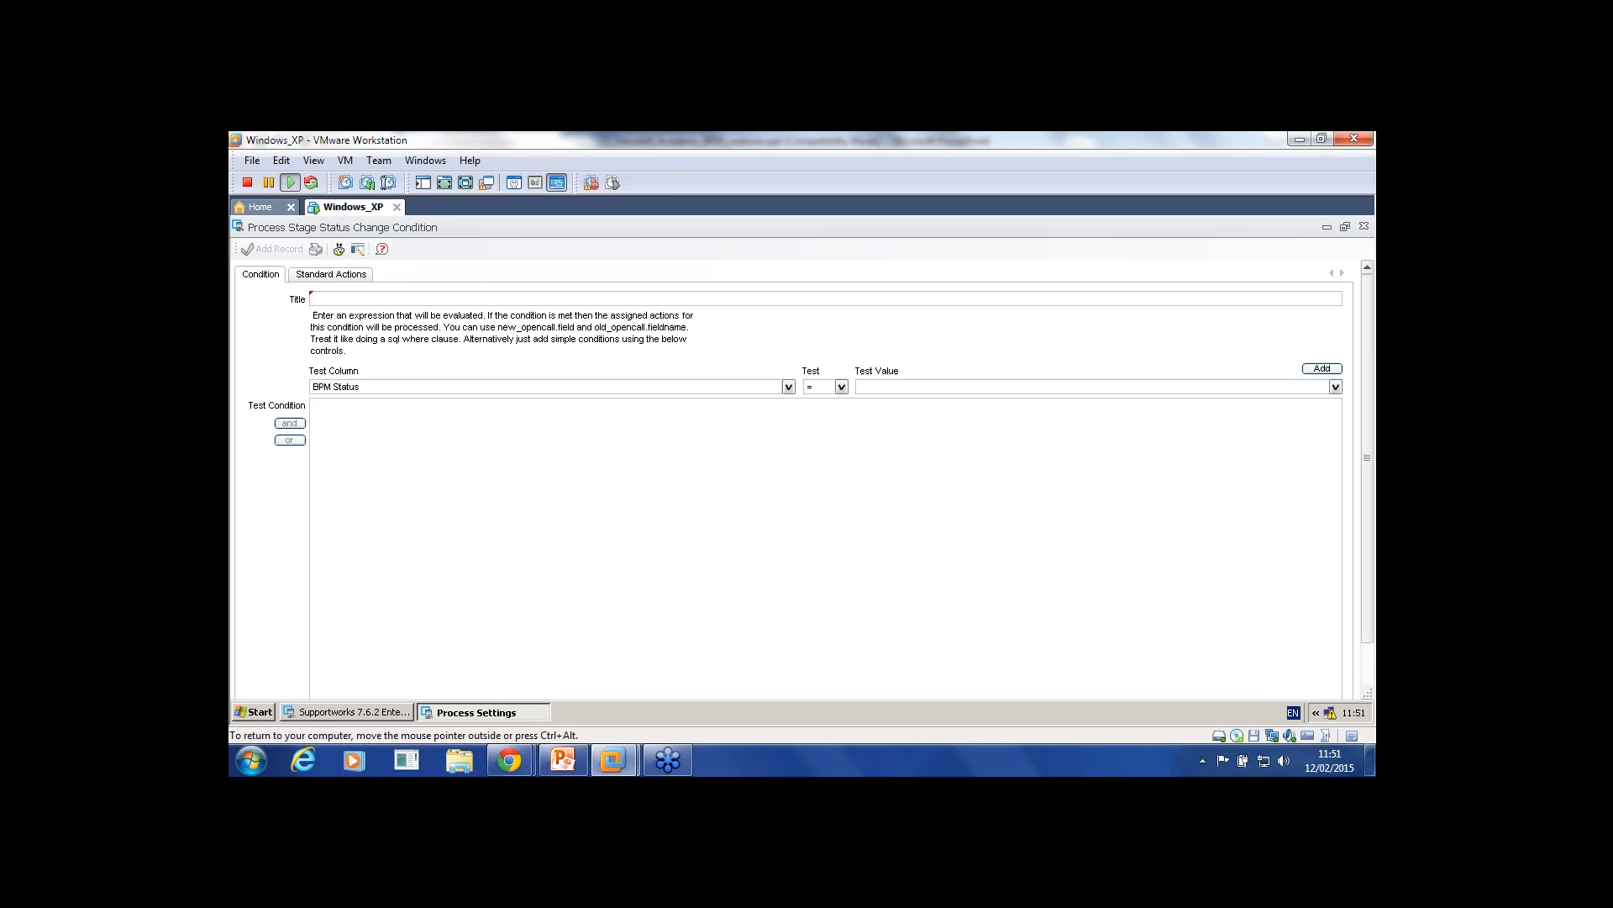
text(Resolved)
click(658, 579)
click(1336, 387)
click(1311, 412)
click(1322, 368)
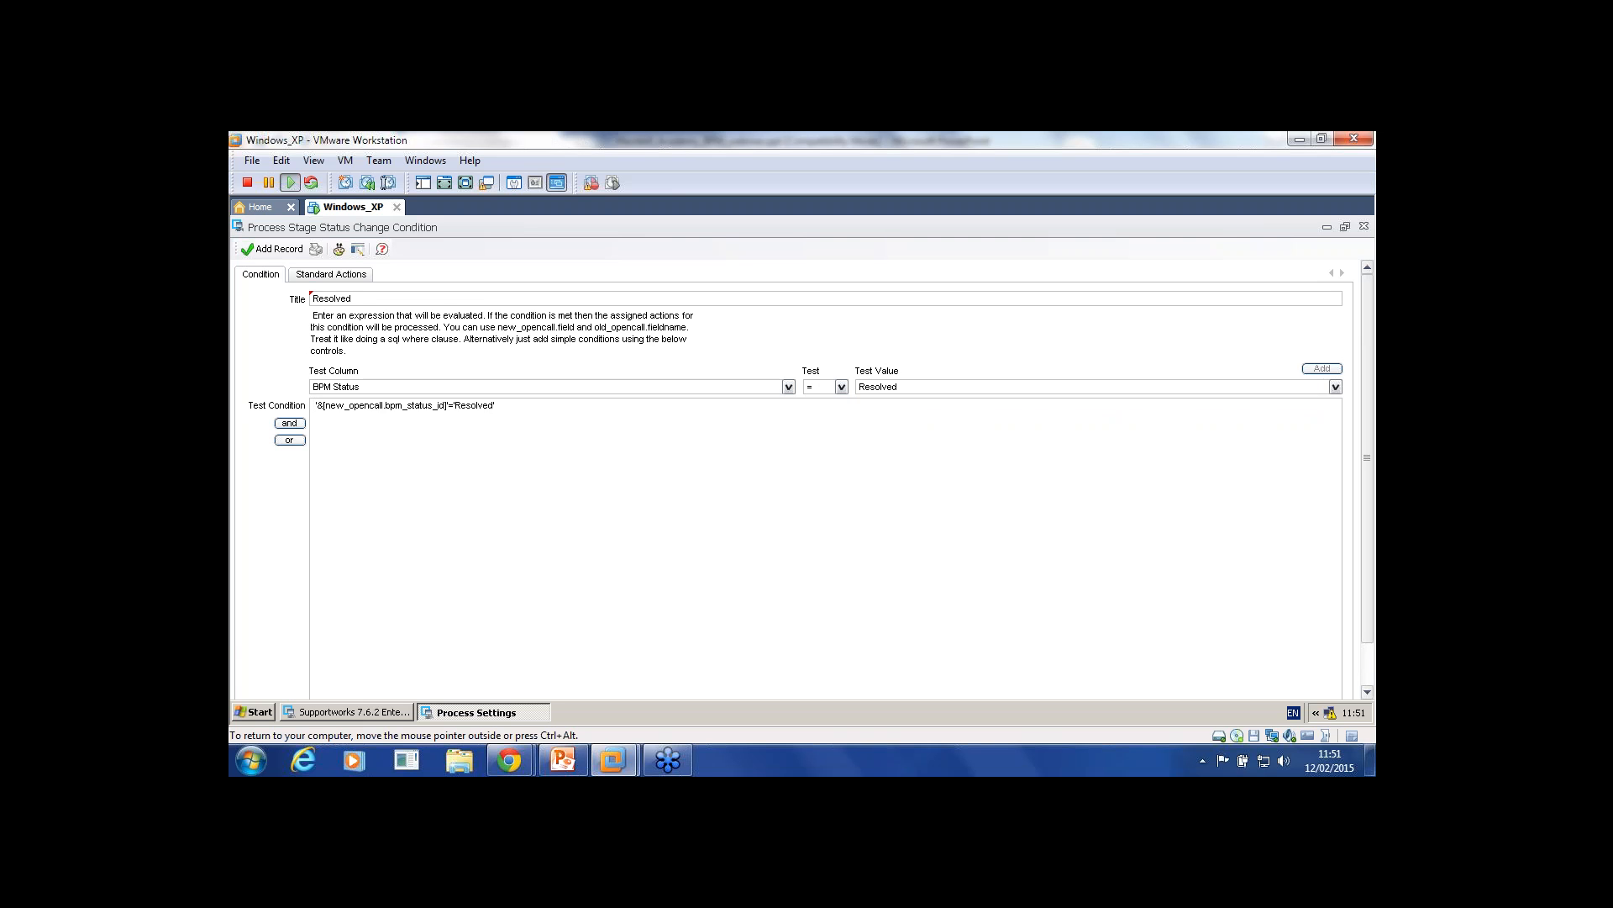
key(shift+Left)
key(shift+Left)
key(shift+Left)
key(shift+Left)
key(shift+Left)
key(shift+Left)
key(shift+Left)
key(shift+Left)
key(shift+Left)
key(shift+Left)
key(shift+Left)
key(shift+Left)
key(shift+Left)
key(shift+Left)
key(shift+Left)
key(shift+Left)
key(shift+Left)
key(shift+Left)
key(shift+Left)
key(shift+Left)
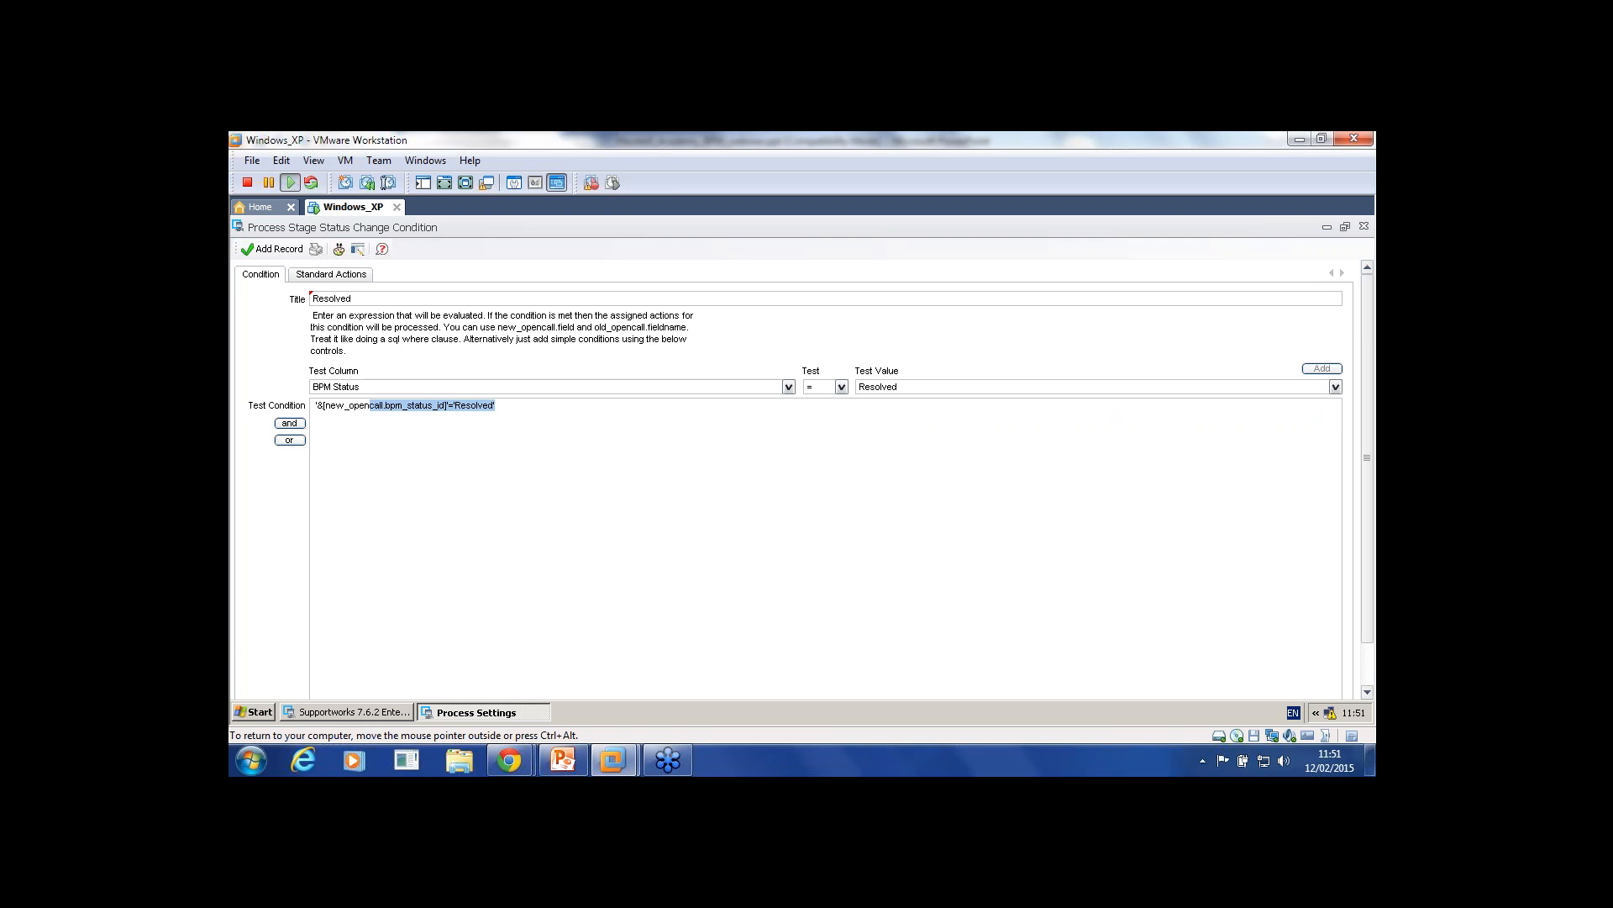
click(496, 405)
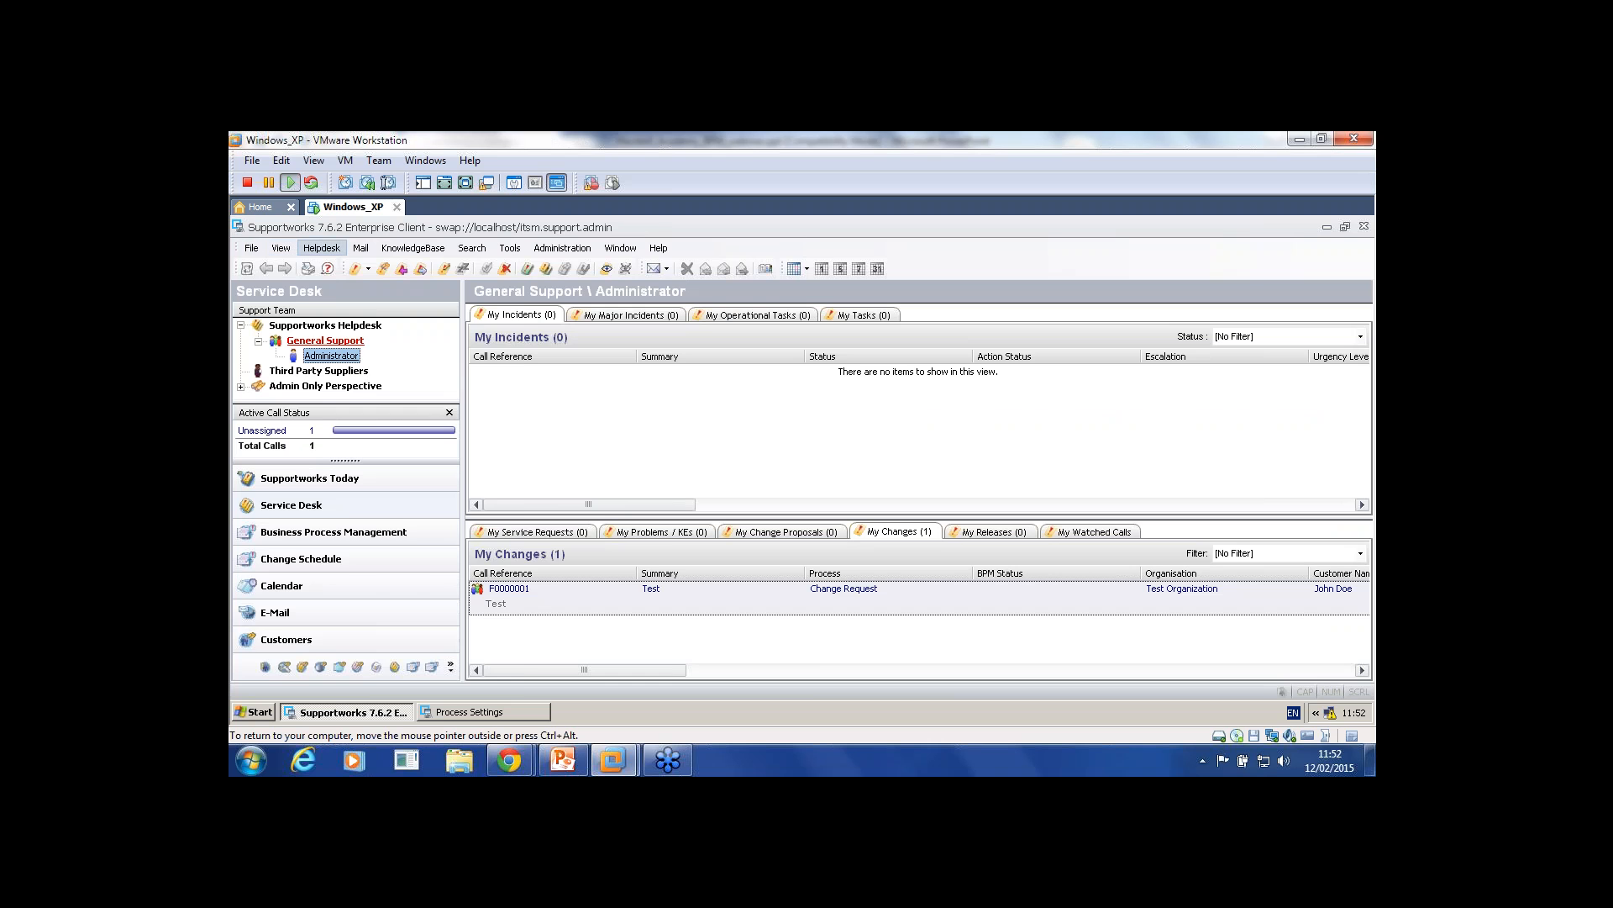
Step: Set change F0000001's status to Emergency, then return to the Resolved condition form
click(322, 248)
click(344, 267)
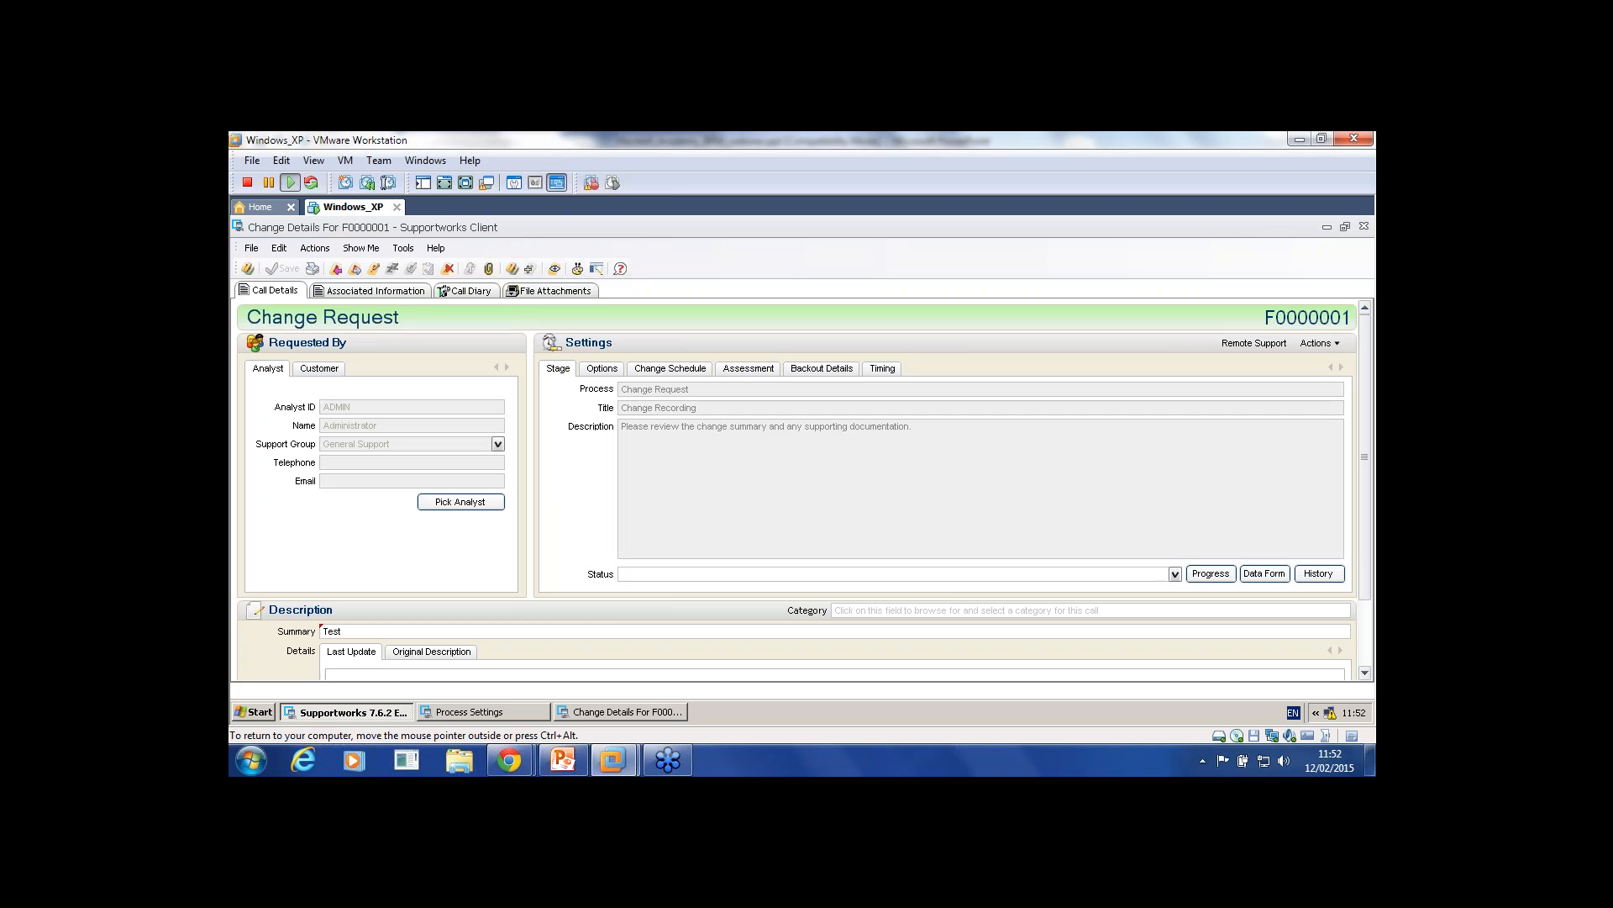
click(1175, 574)
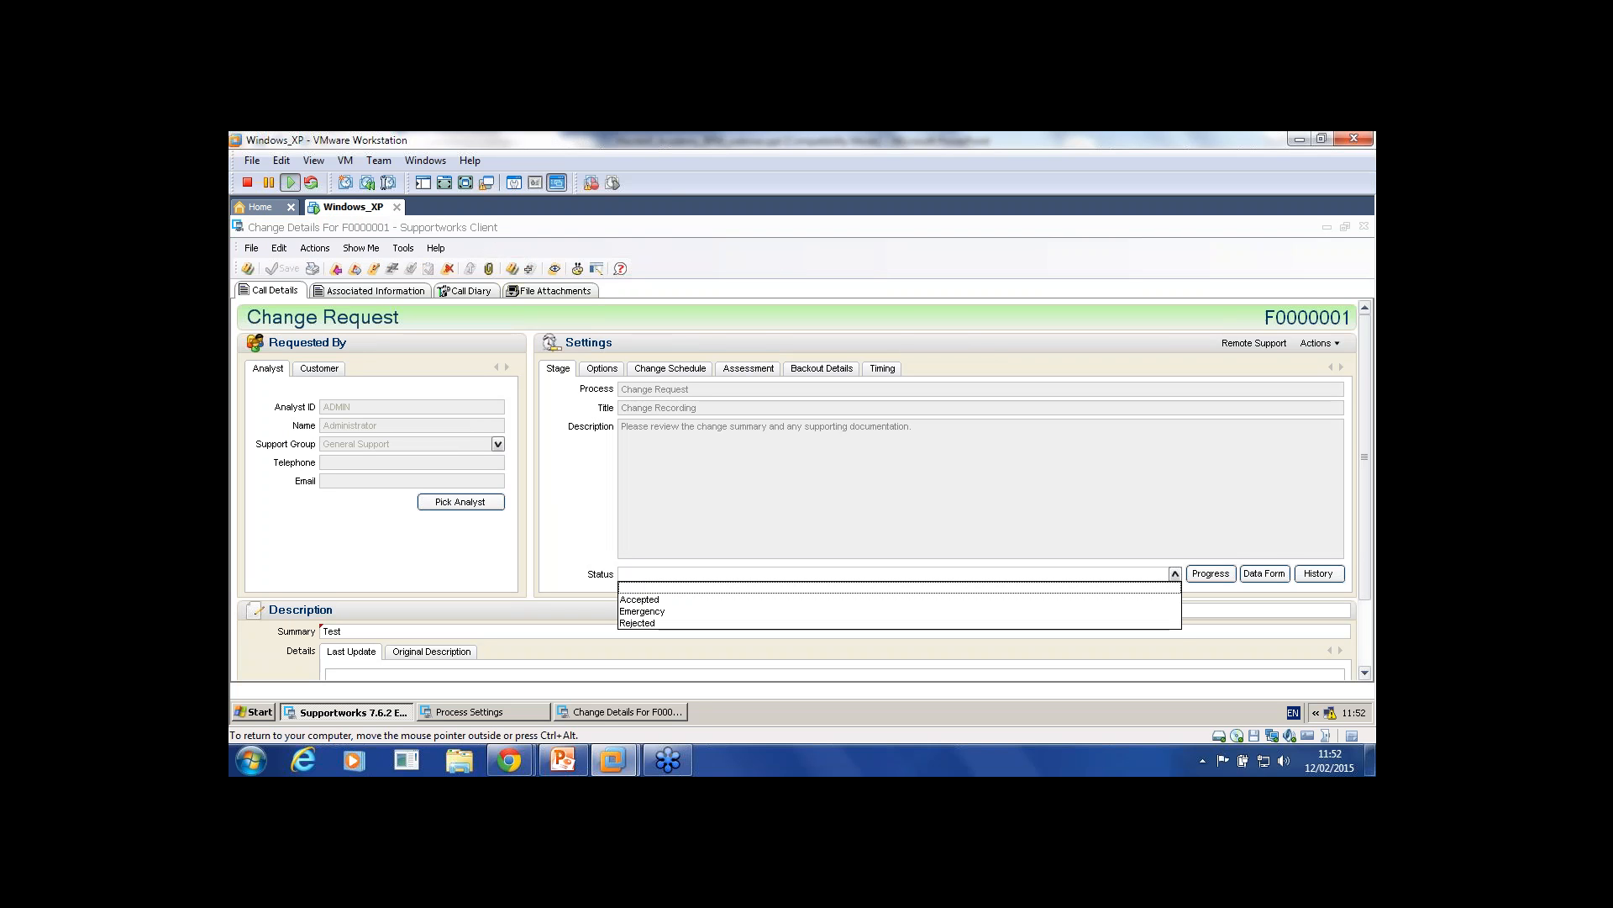
click(642, 612)
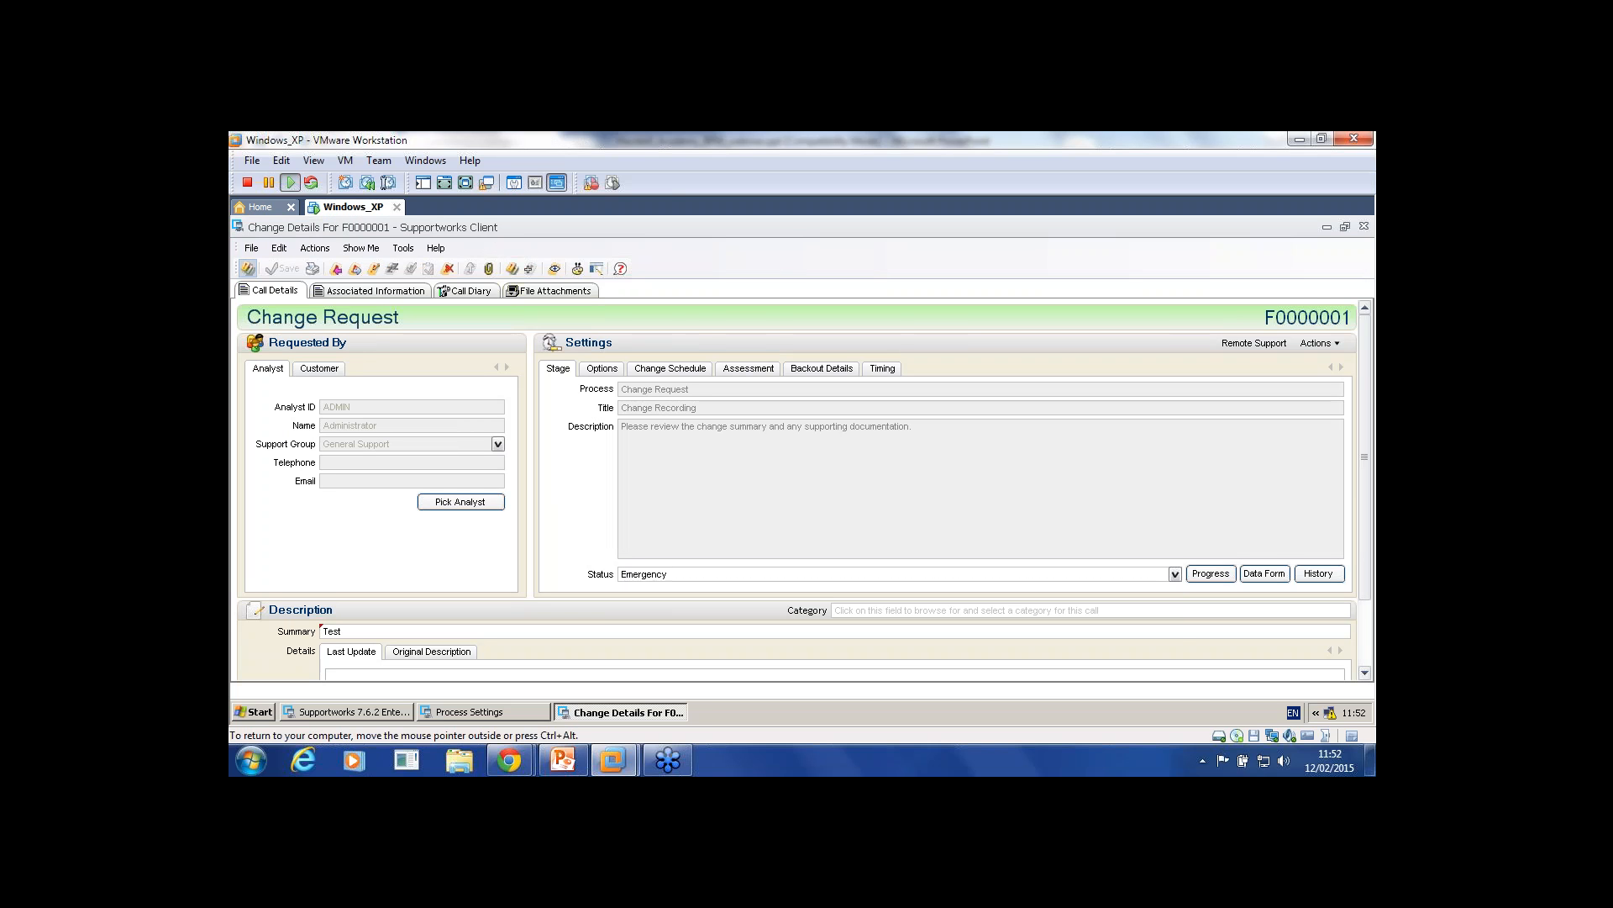
click(1327, 227)
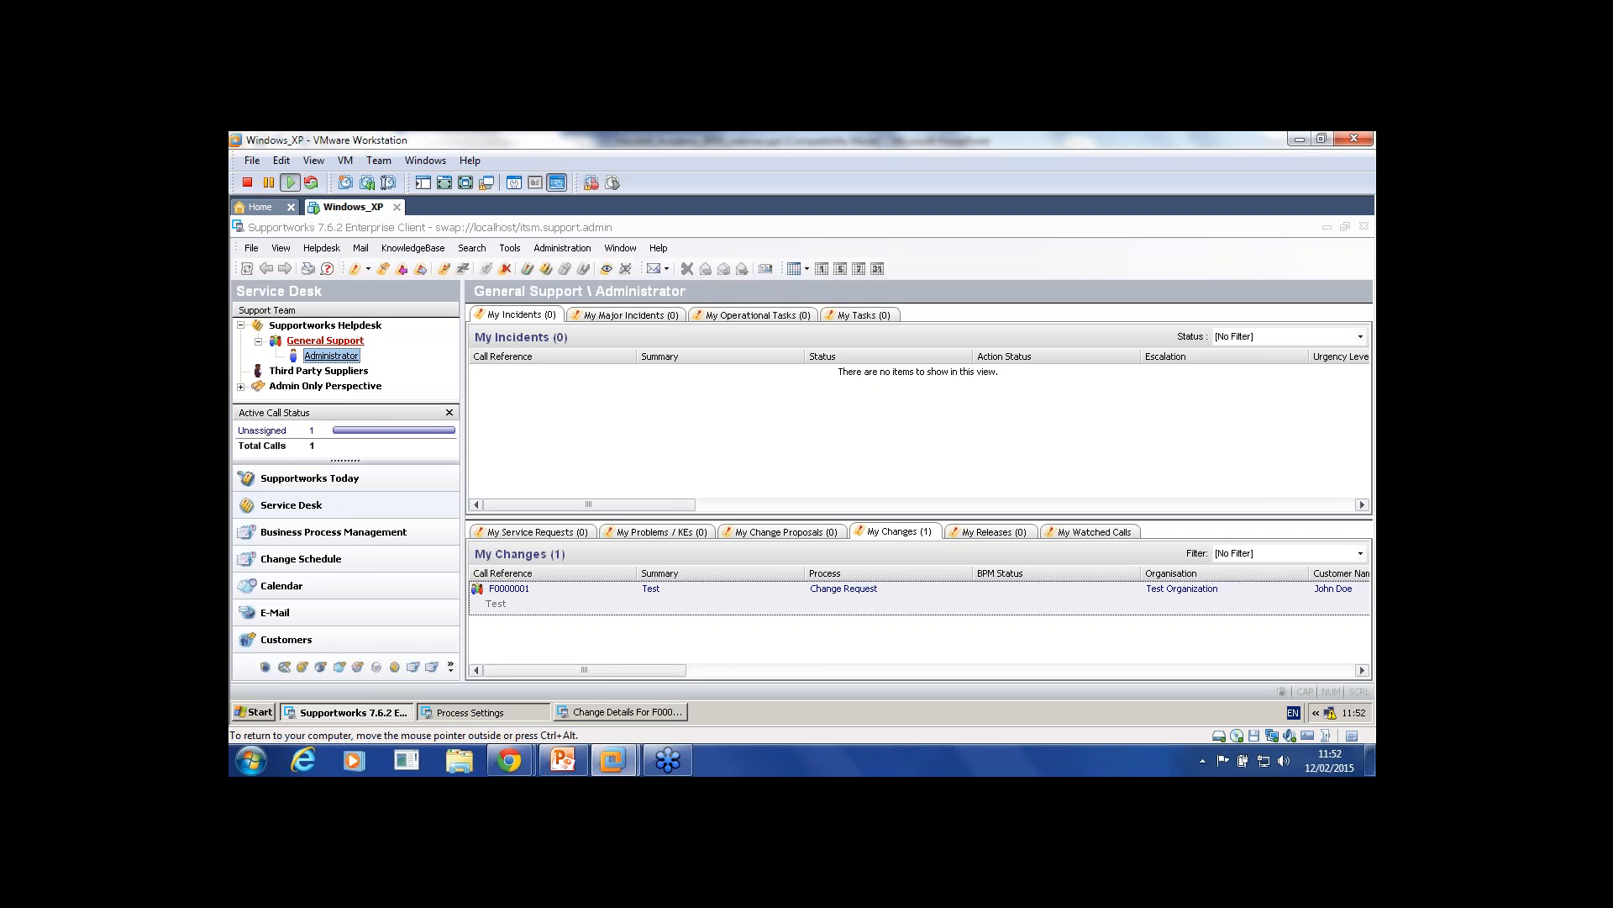
click(479, 712)
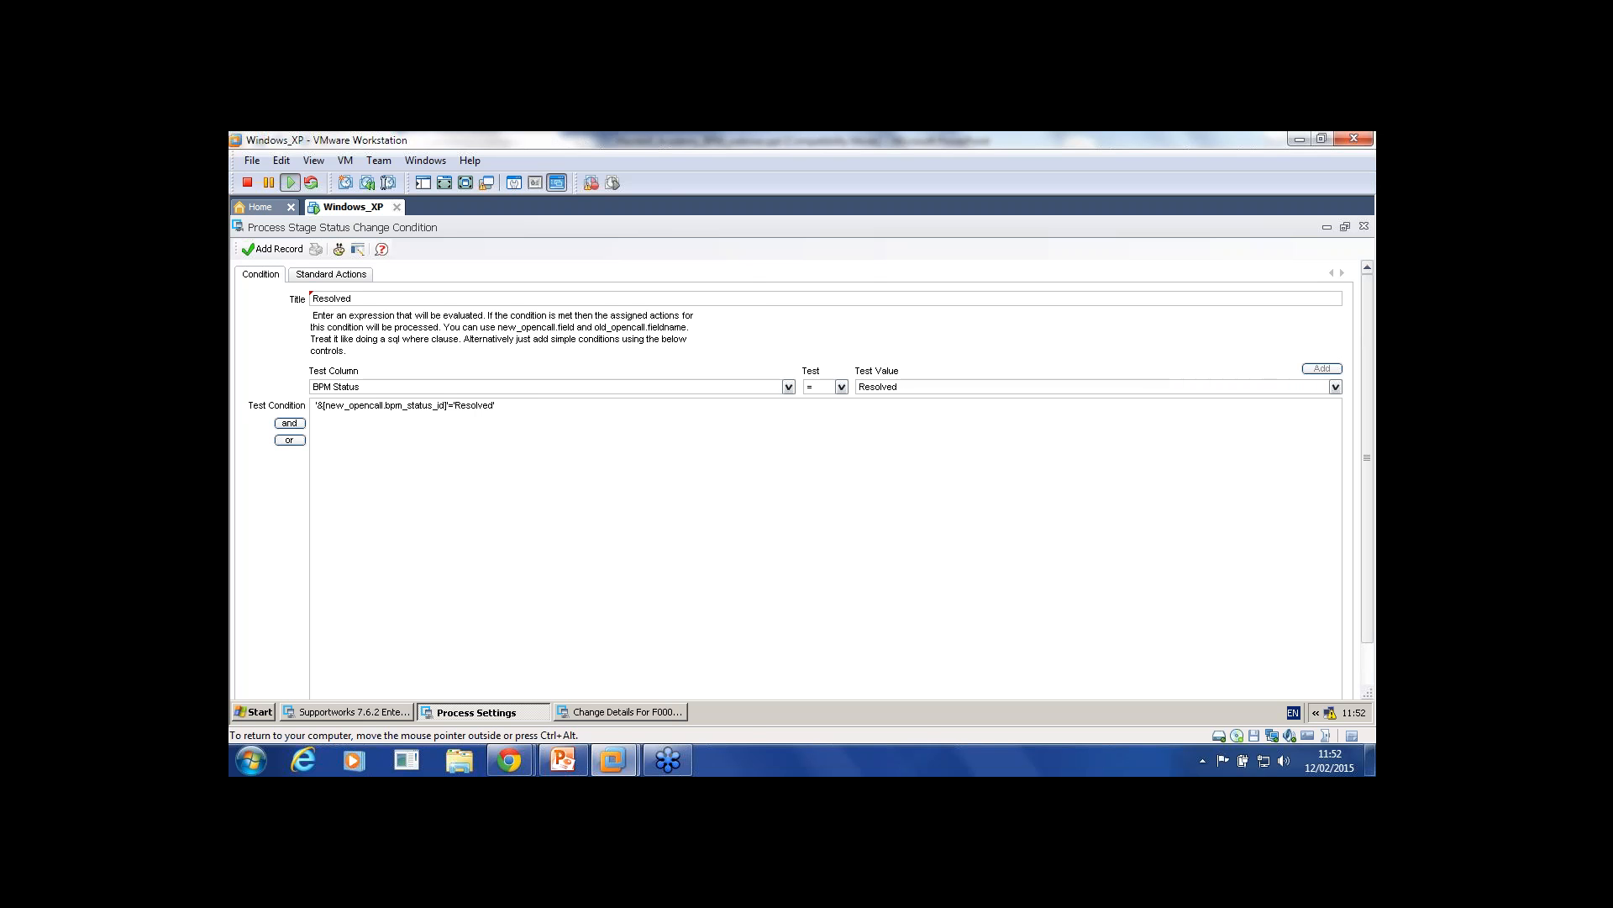
Step: Save the Resolved condition and set its actions to status On Hold and condition B - Amber
click(272, 249)
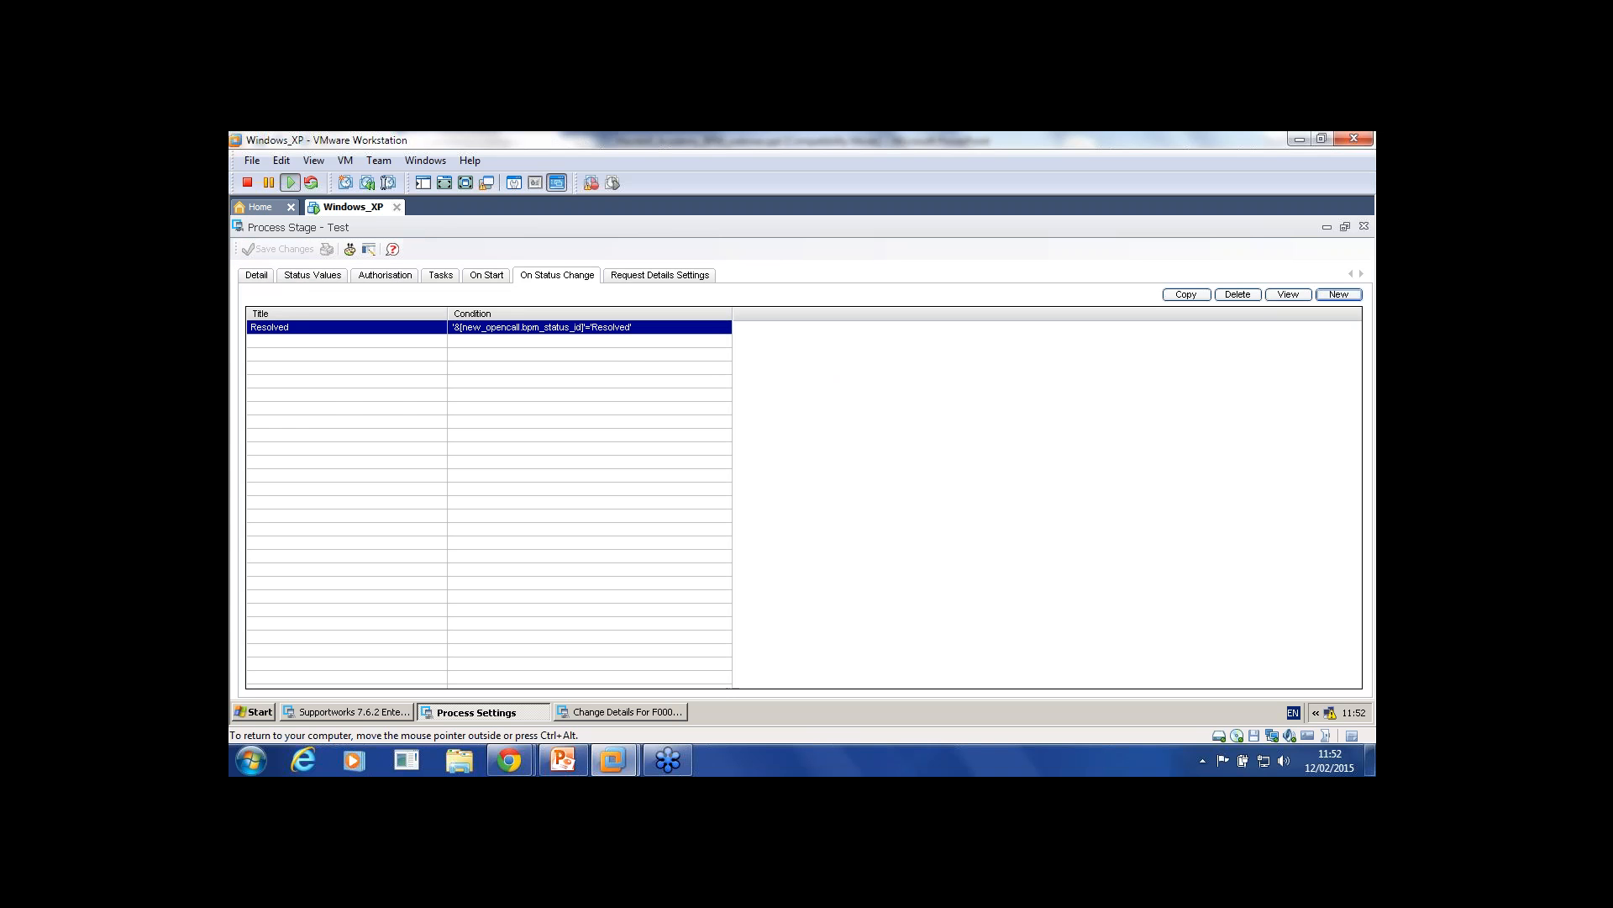
double_click(346, 327)
click(331, 275)
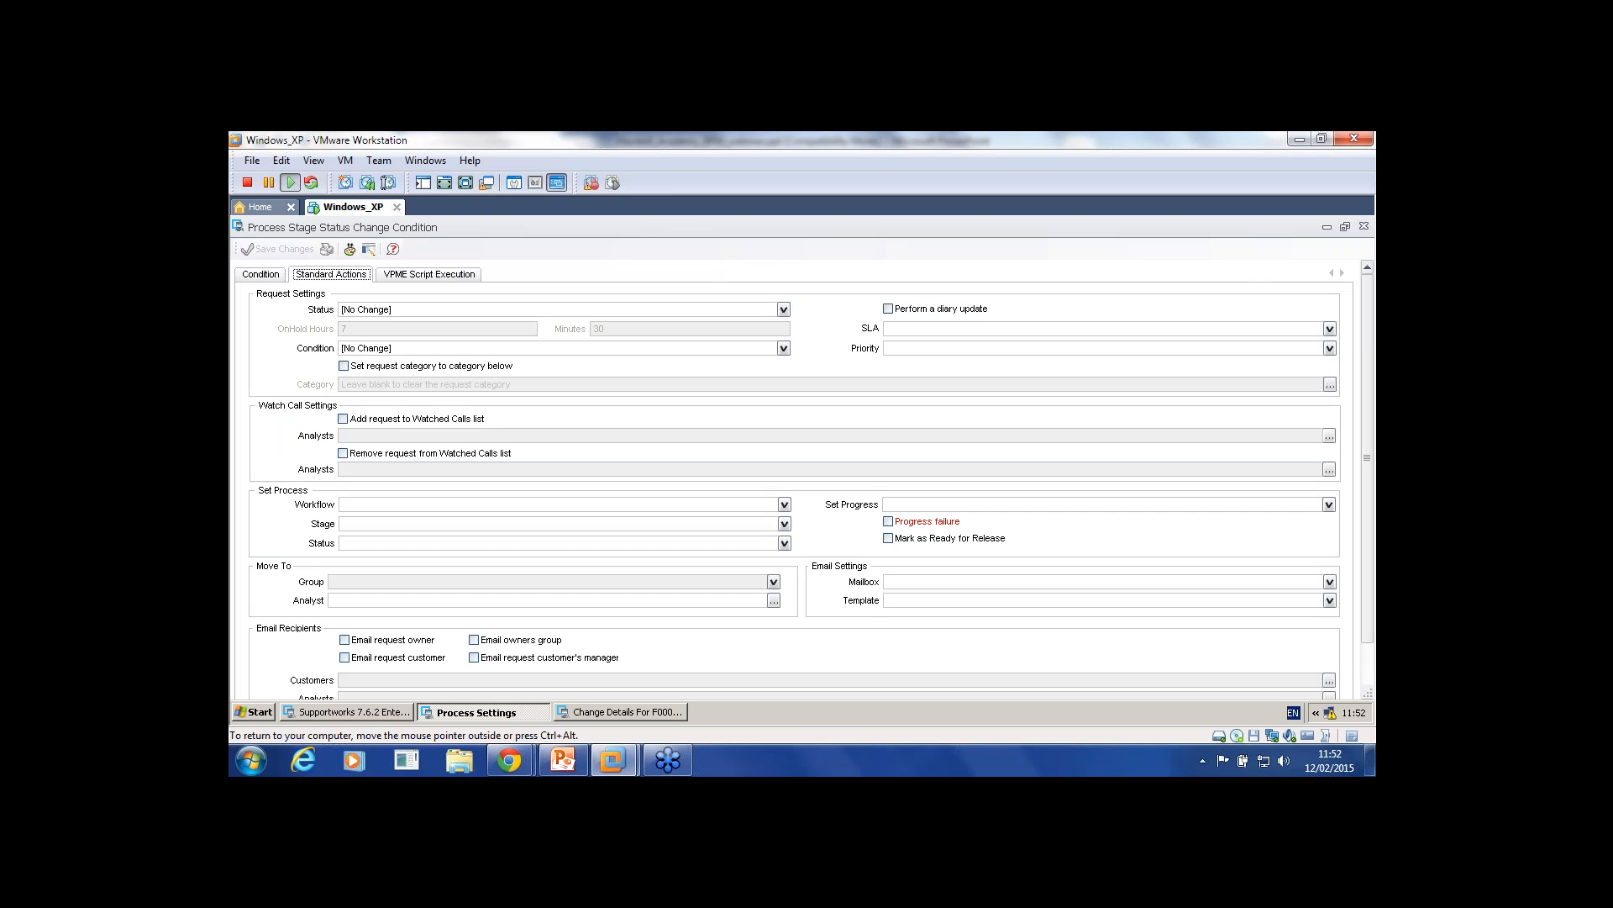
click(379, 310)
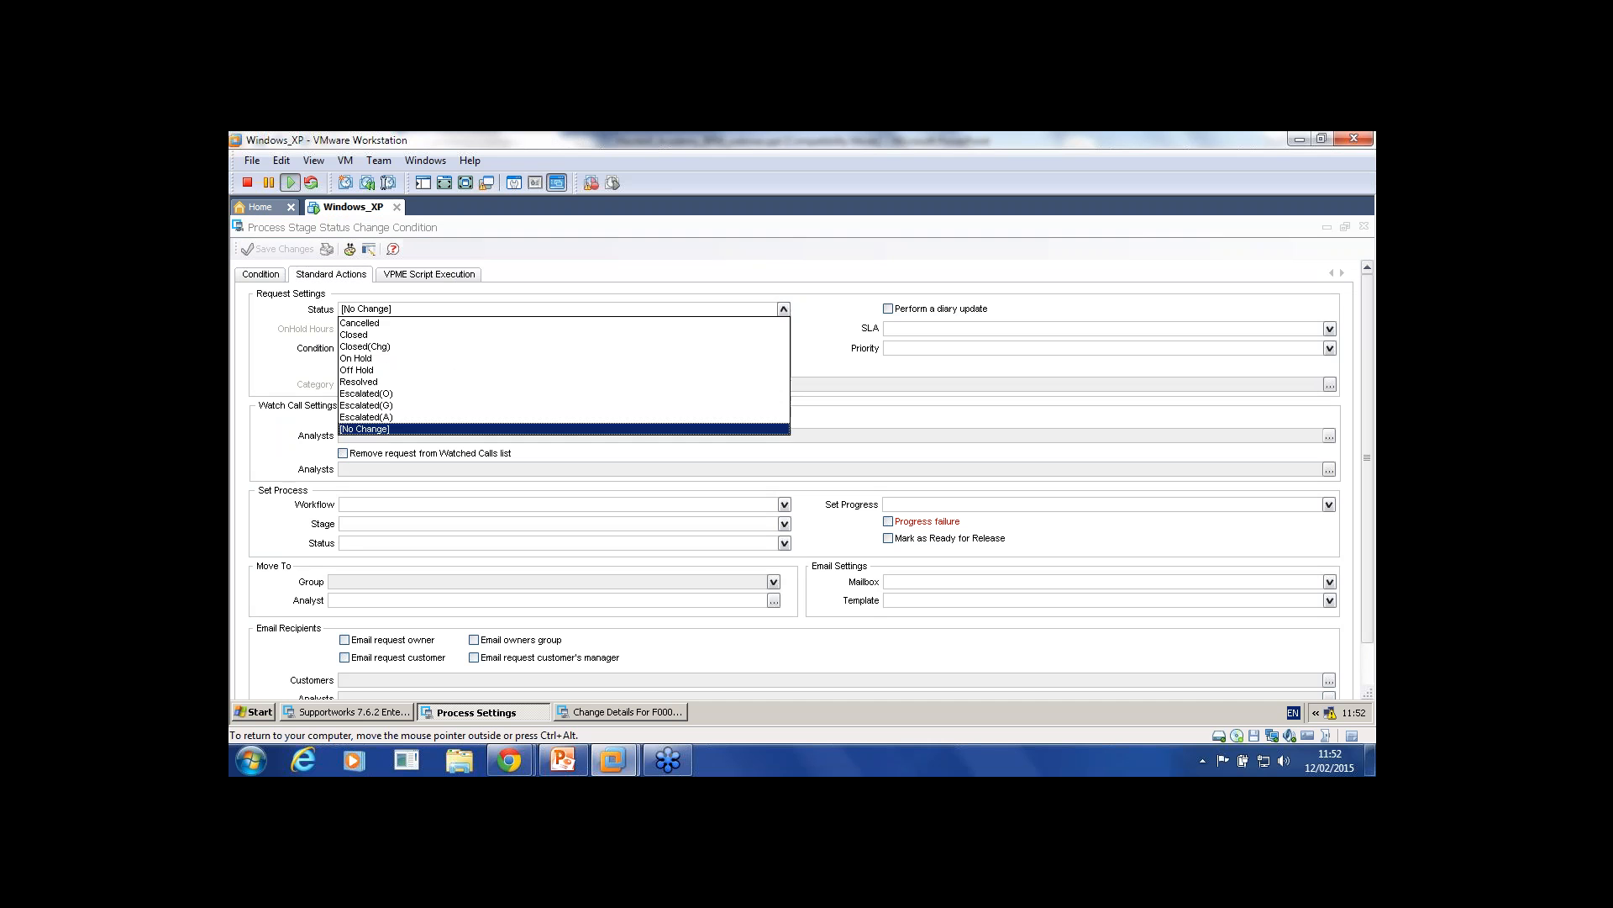
click(378, 359)
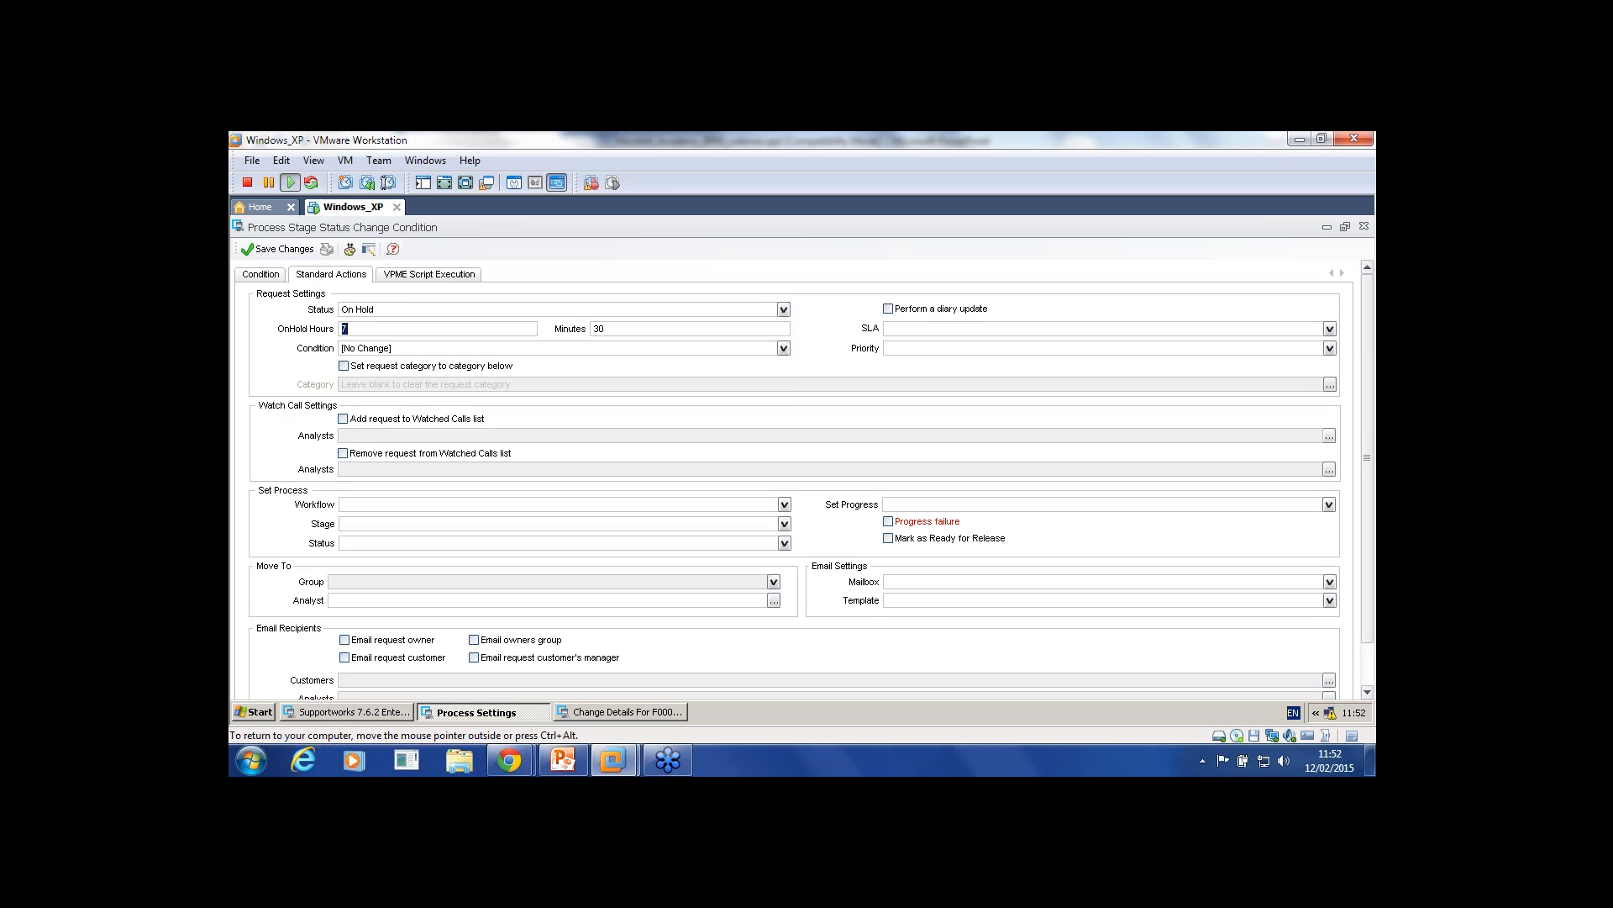
key(Tab)
key(shift+Tab)
click(783, 347)
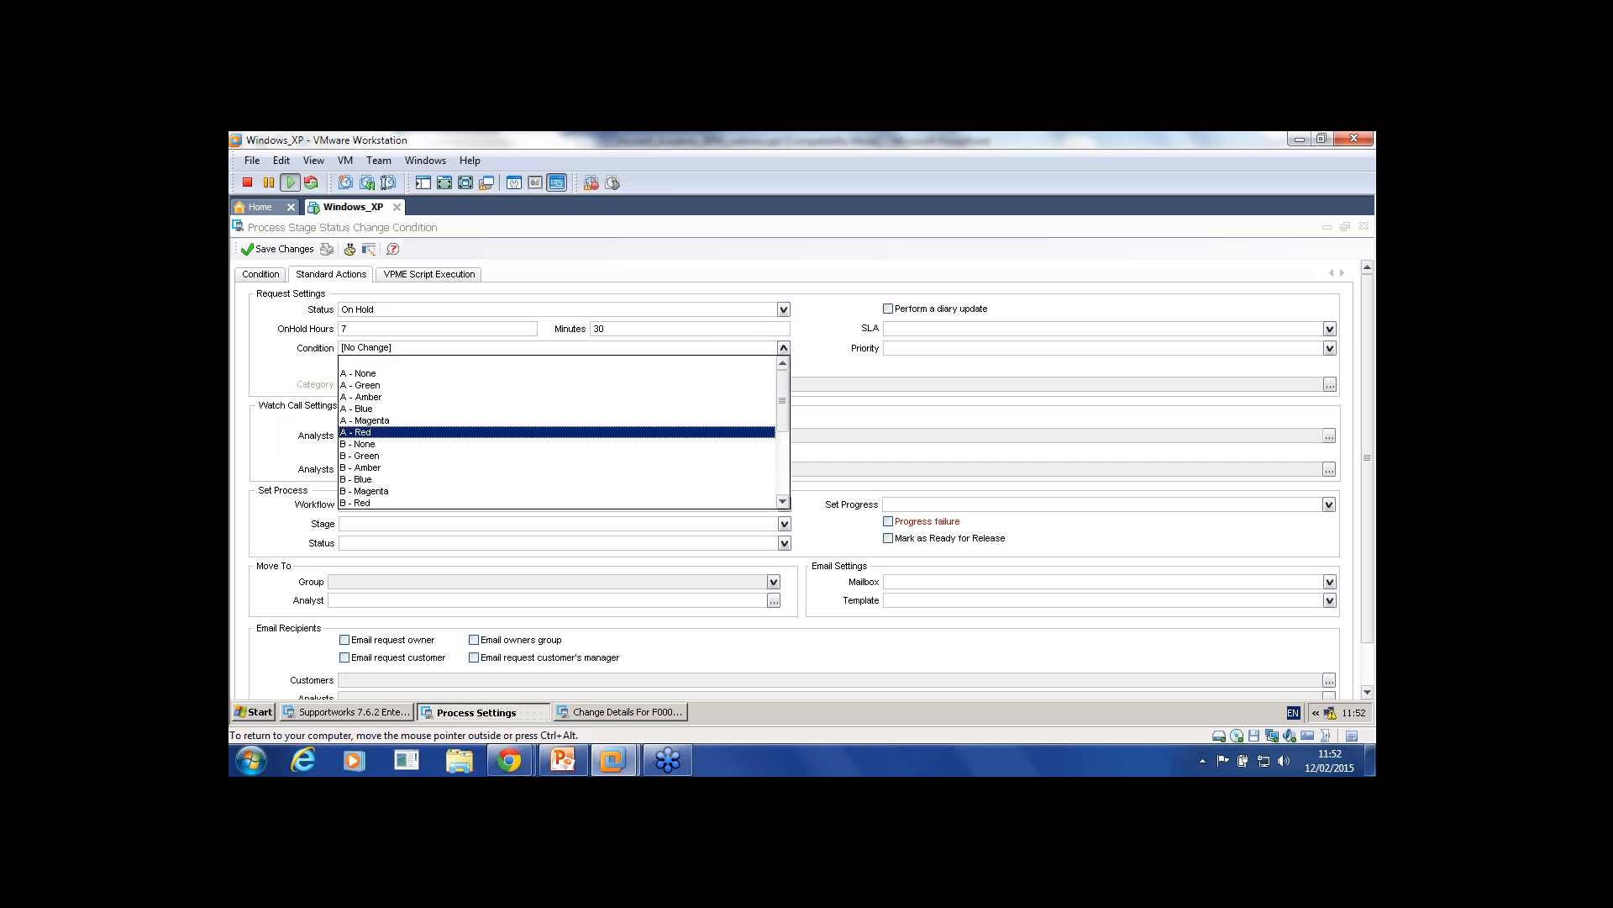
click(557, 468)
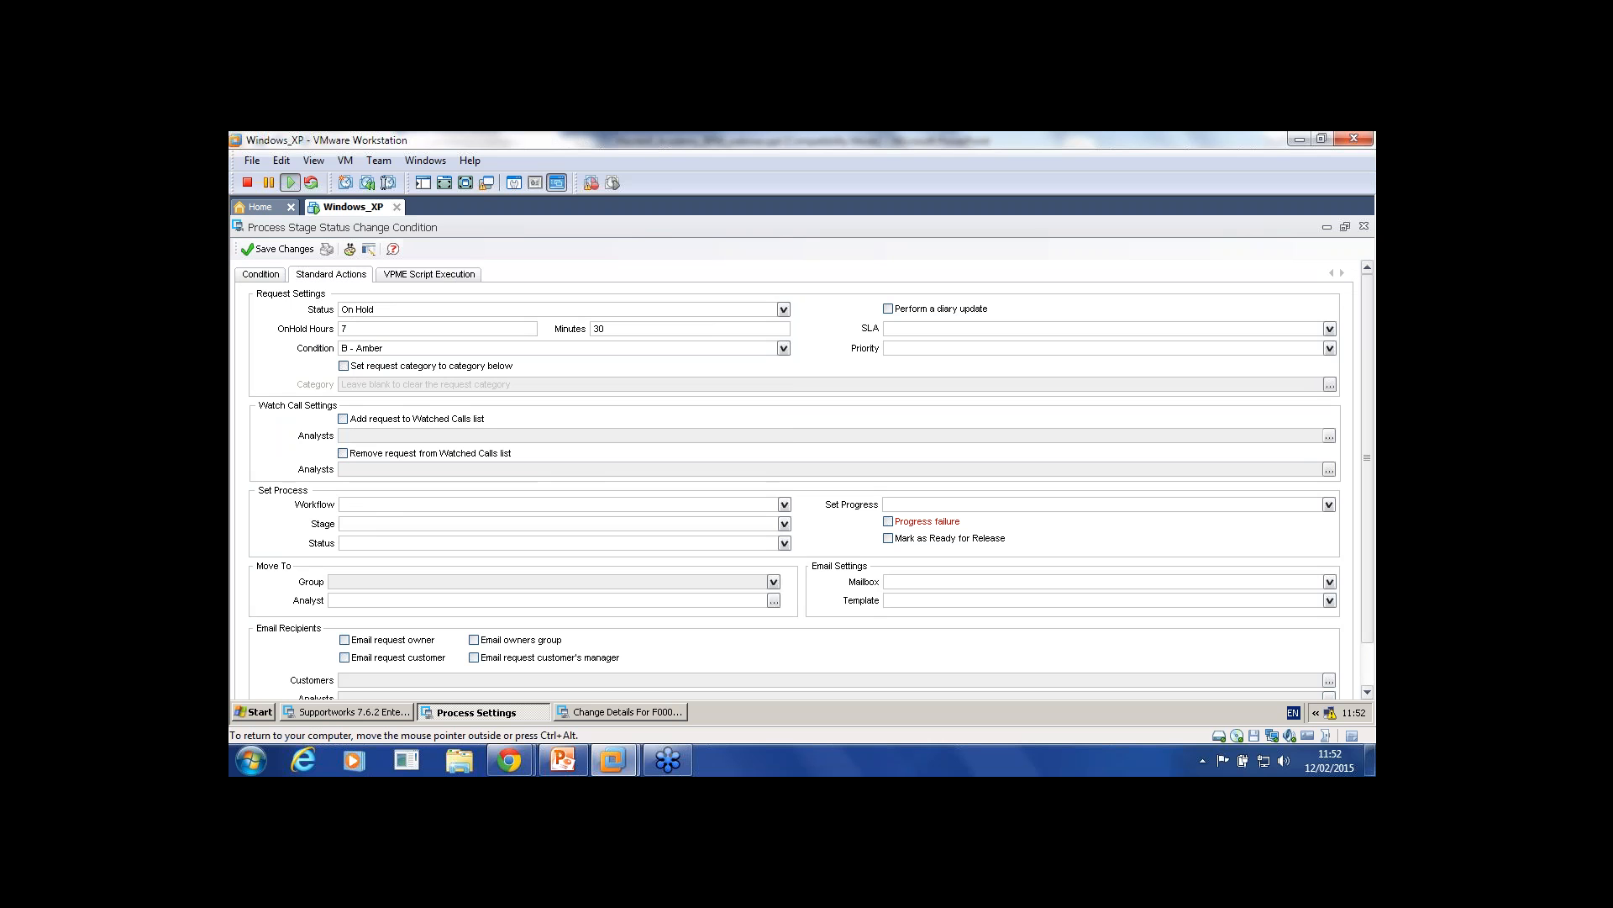
Step: Set workflow Test and stage Stege2, save the actions, and close the stage and process windows
click(784, 505)
click(554, 600)
click(784, 523)
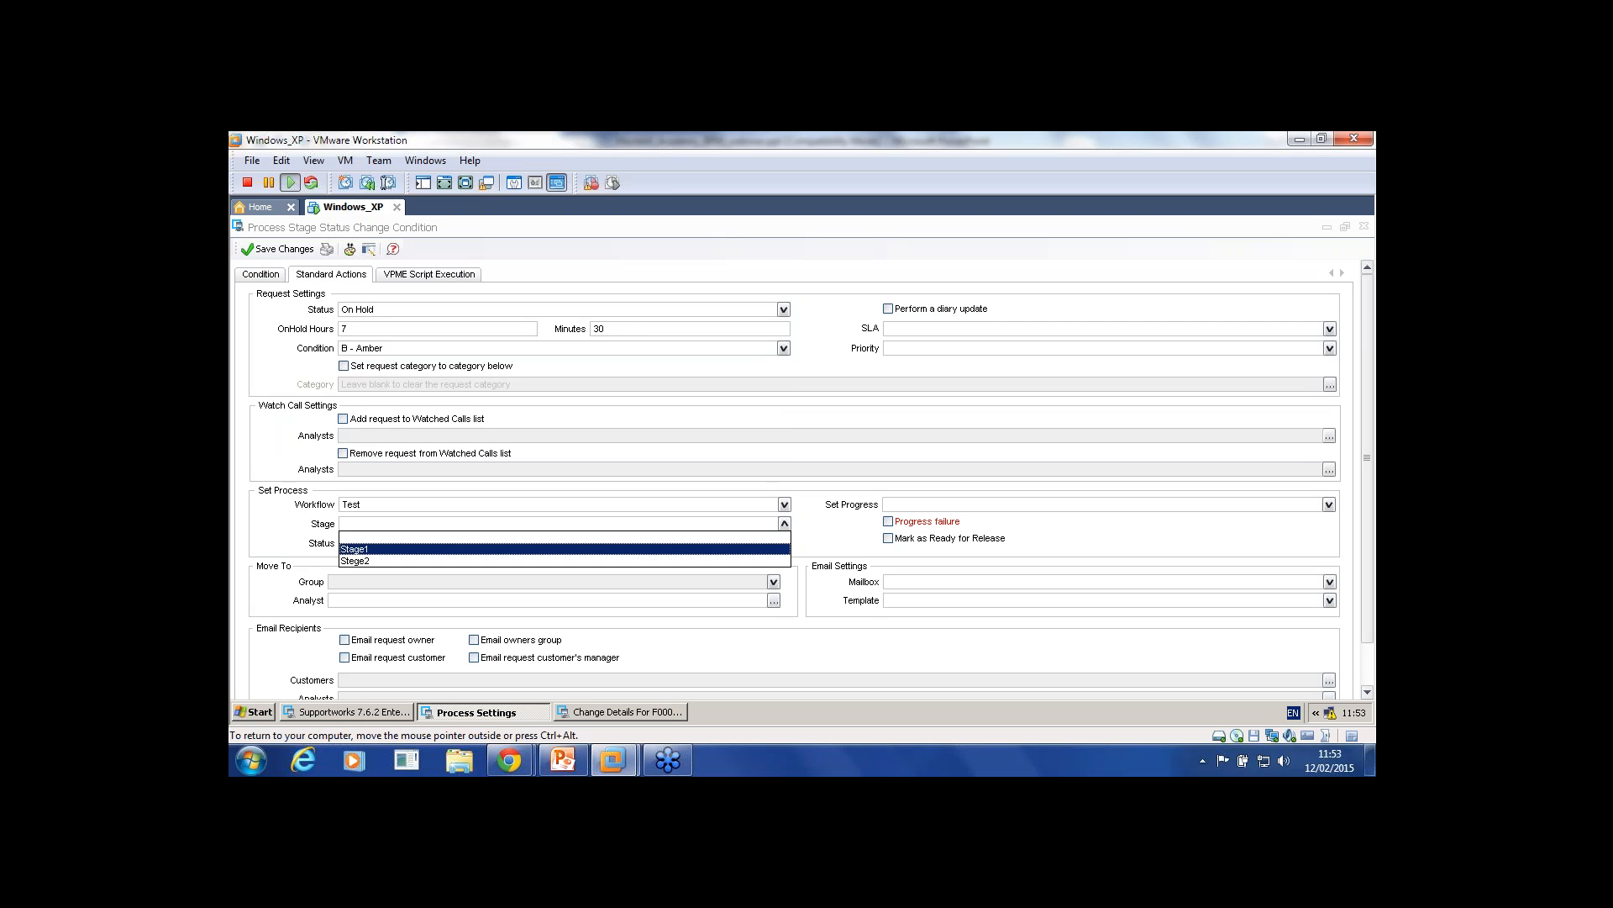
click(565, 560)
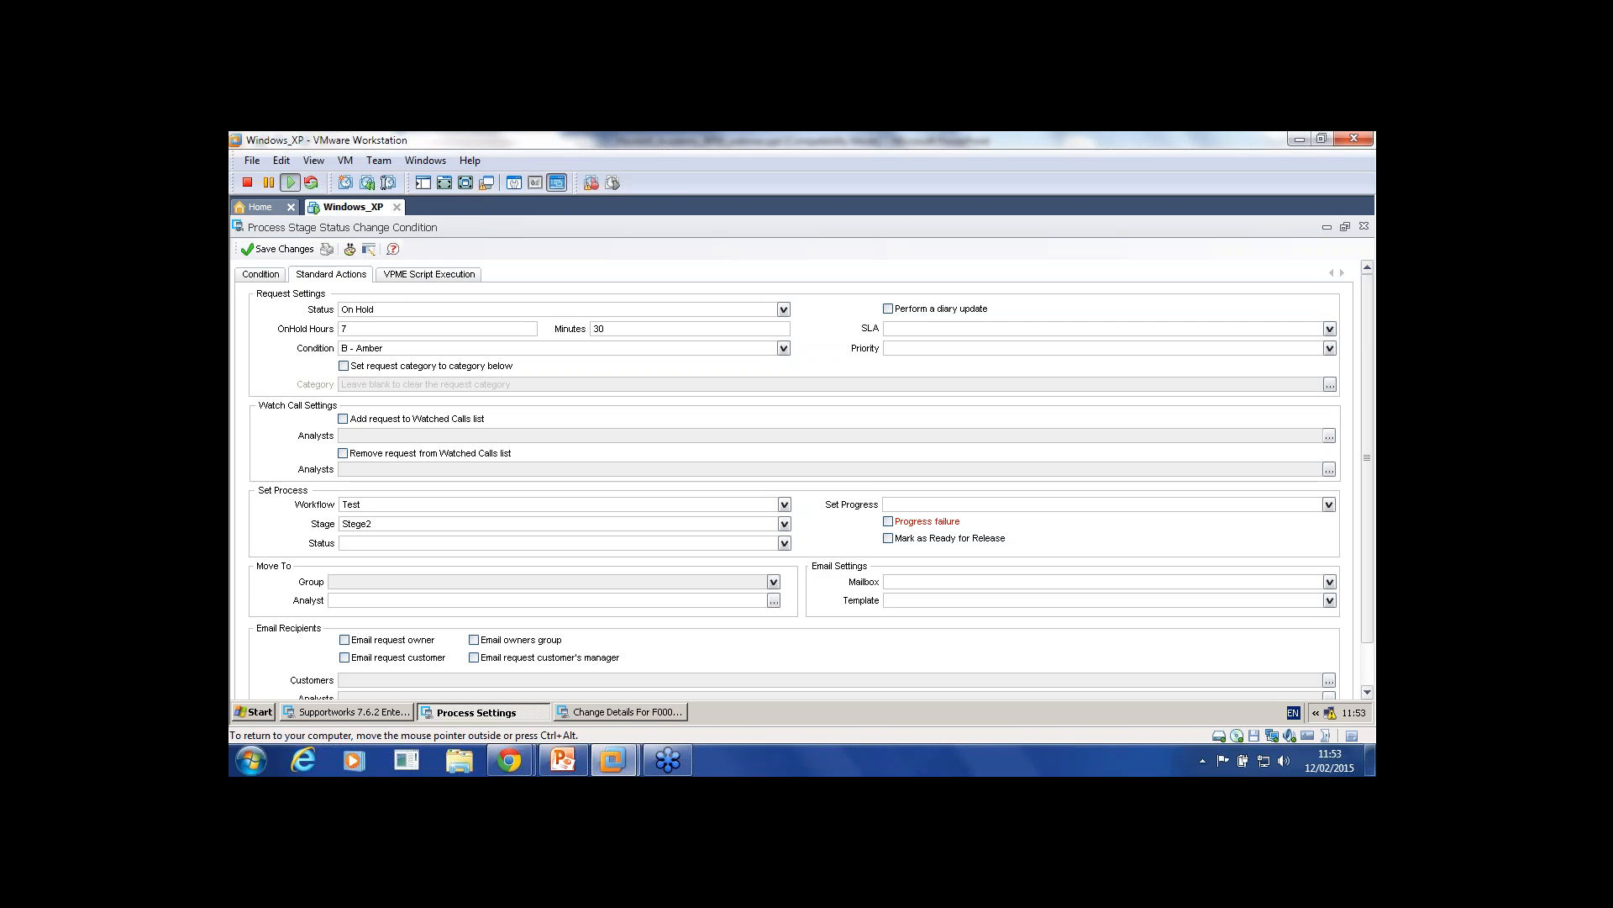
click(784, 543)
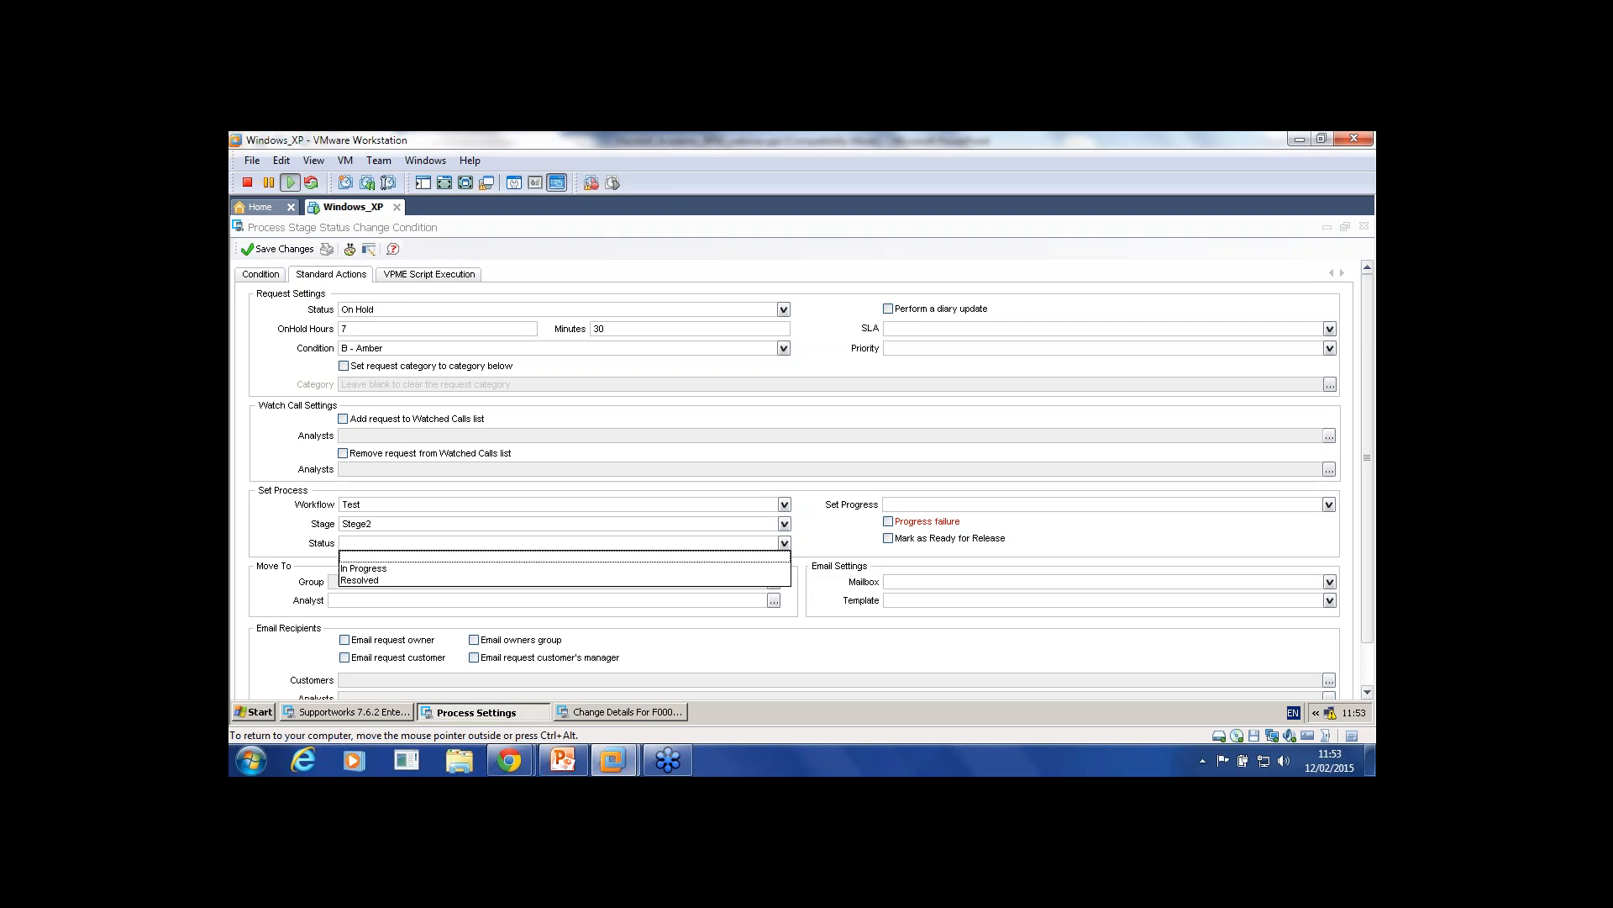
click(784, 543)
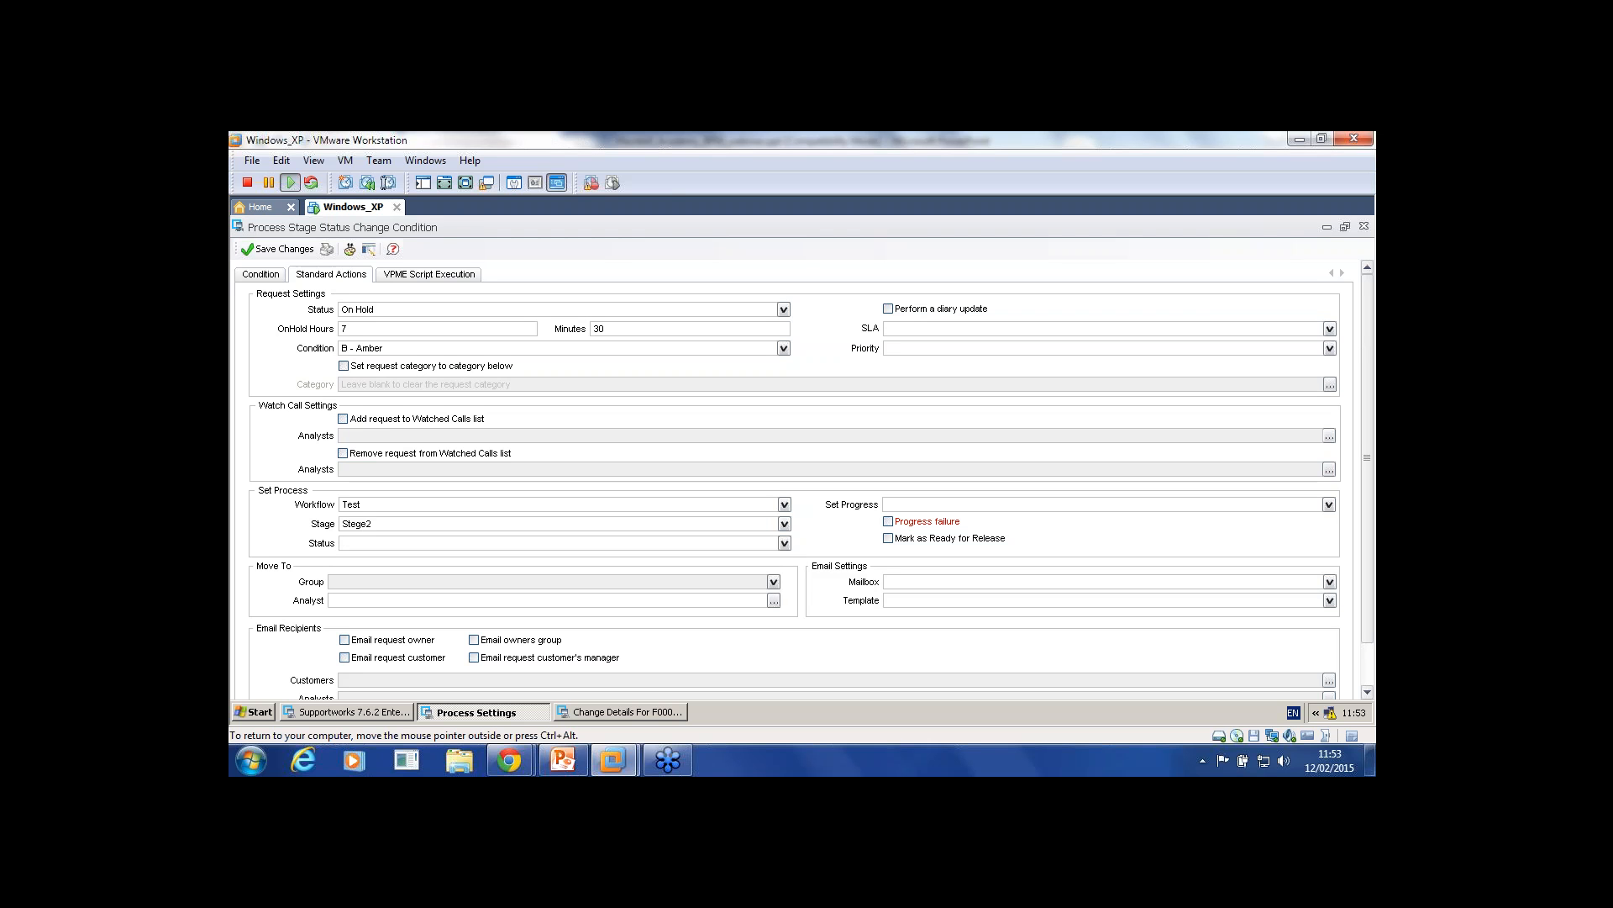
click(784, 543)
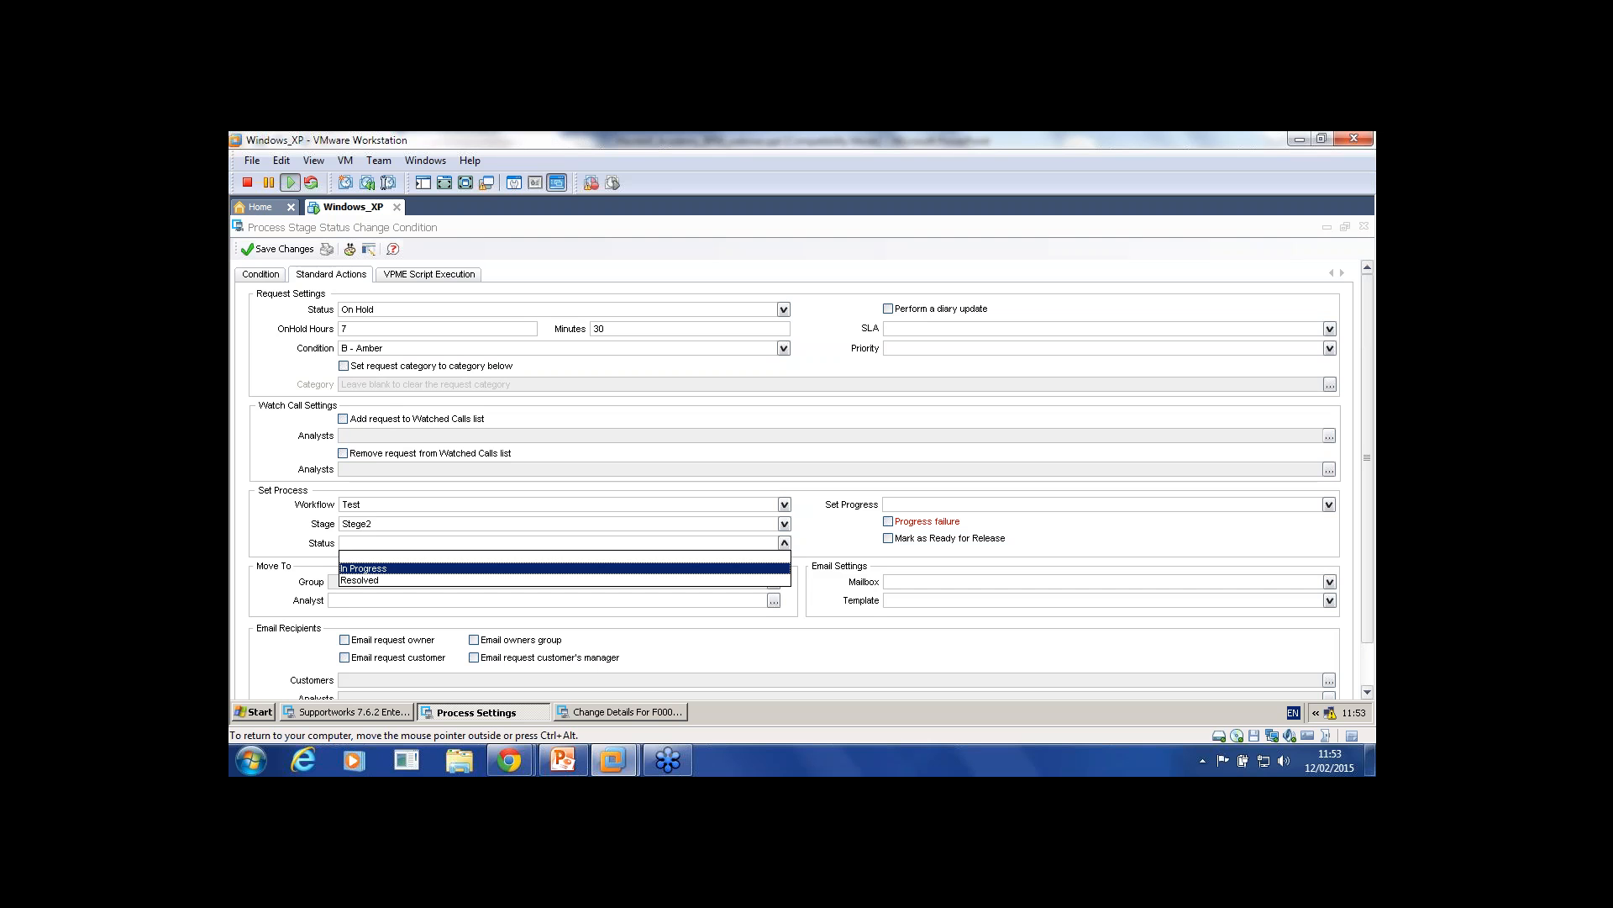
click(364, 568)
click(278, 249)
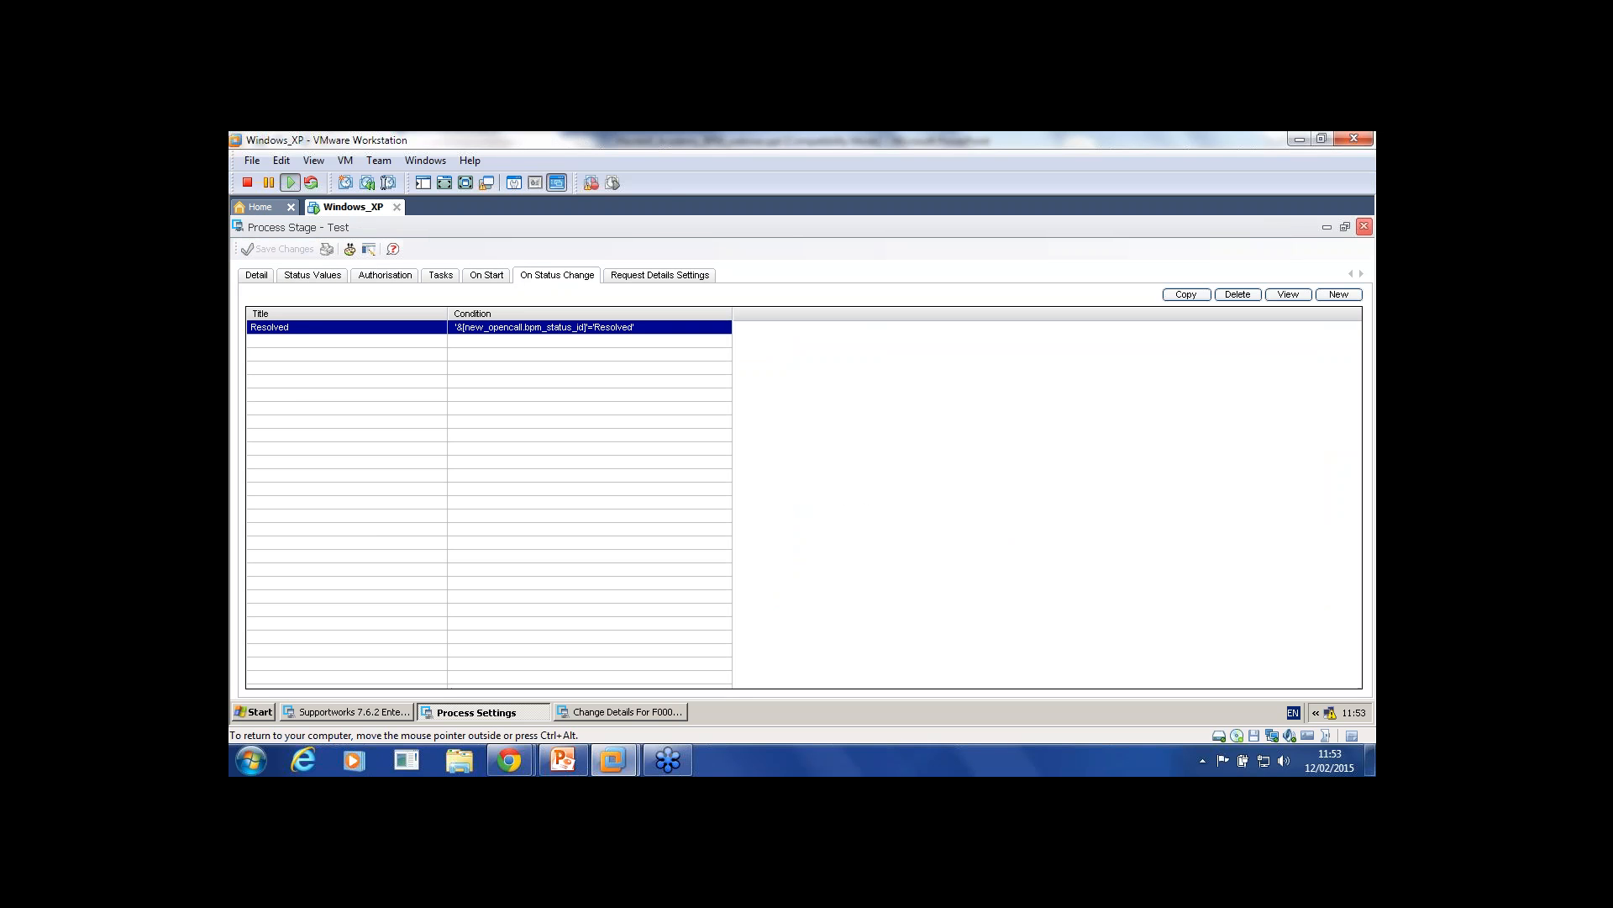
click(1364, 226)
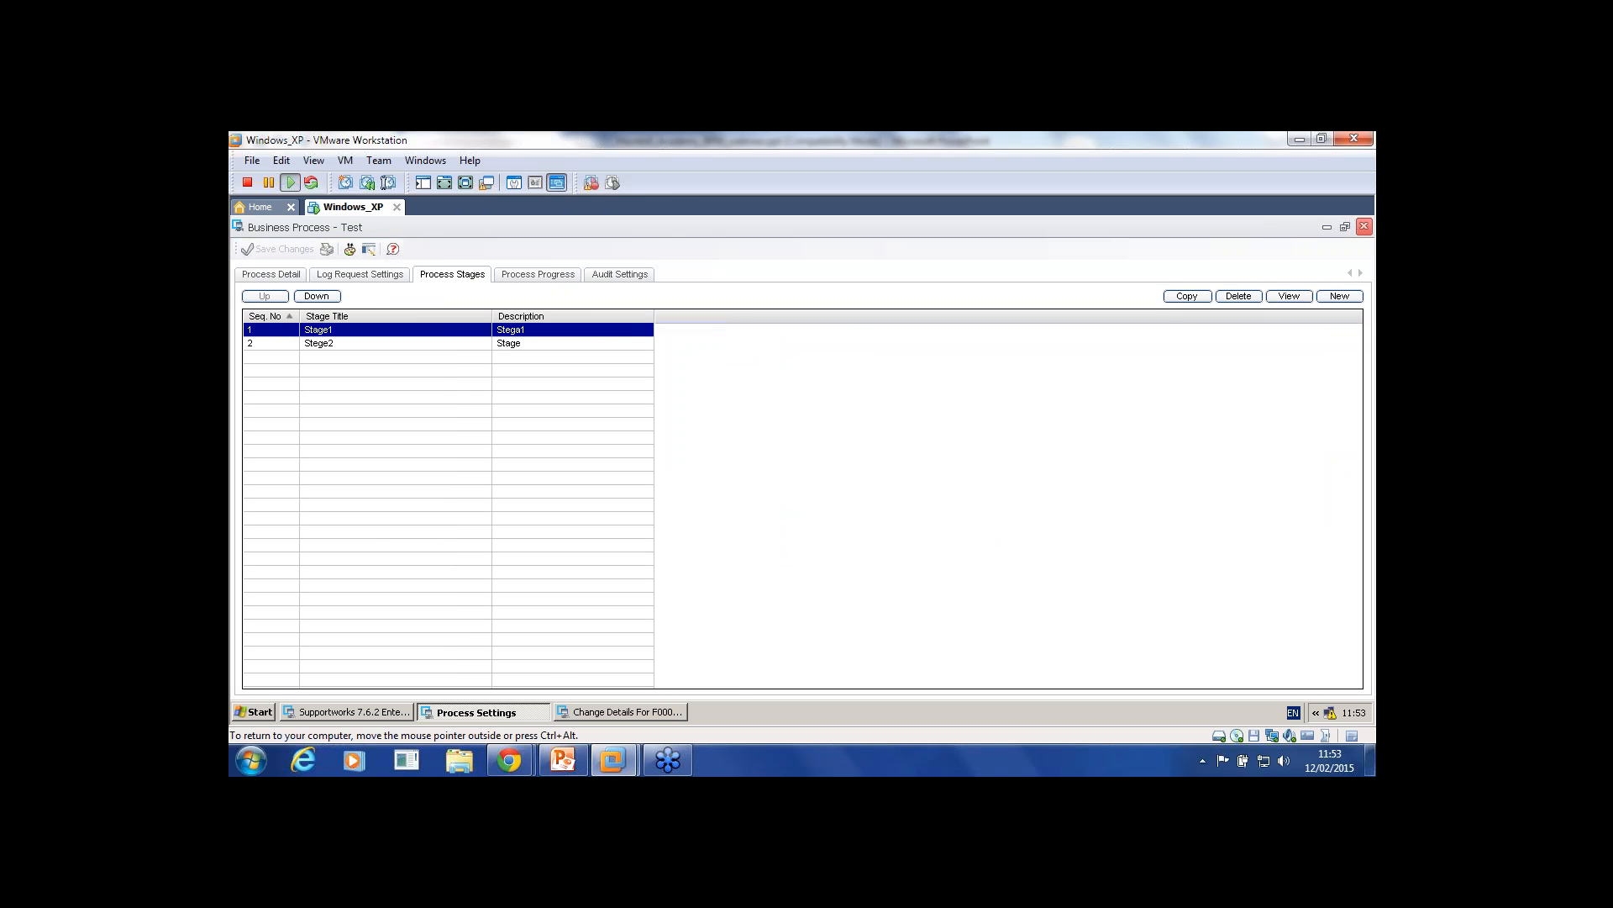
click(1364, 226)
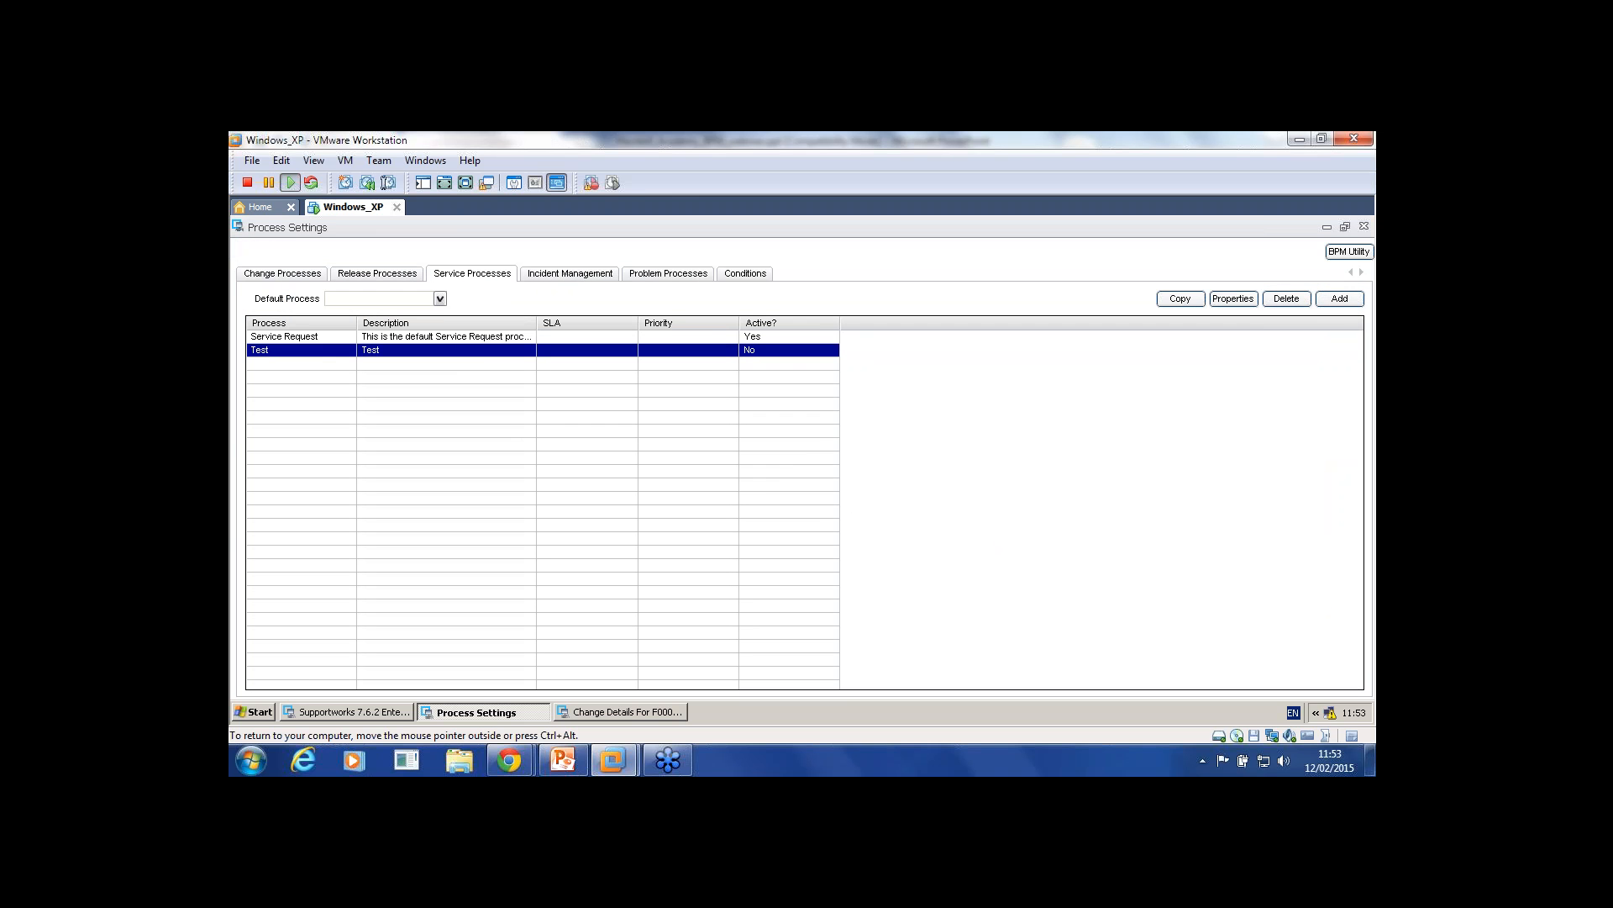
Step: Close Process Settings, start a new service request with a customer ID, then discard it
click(1364, 226)
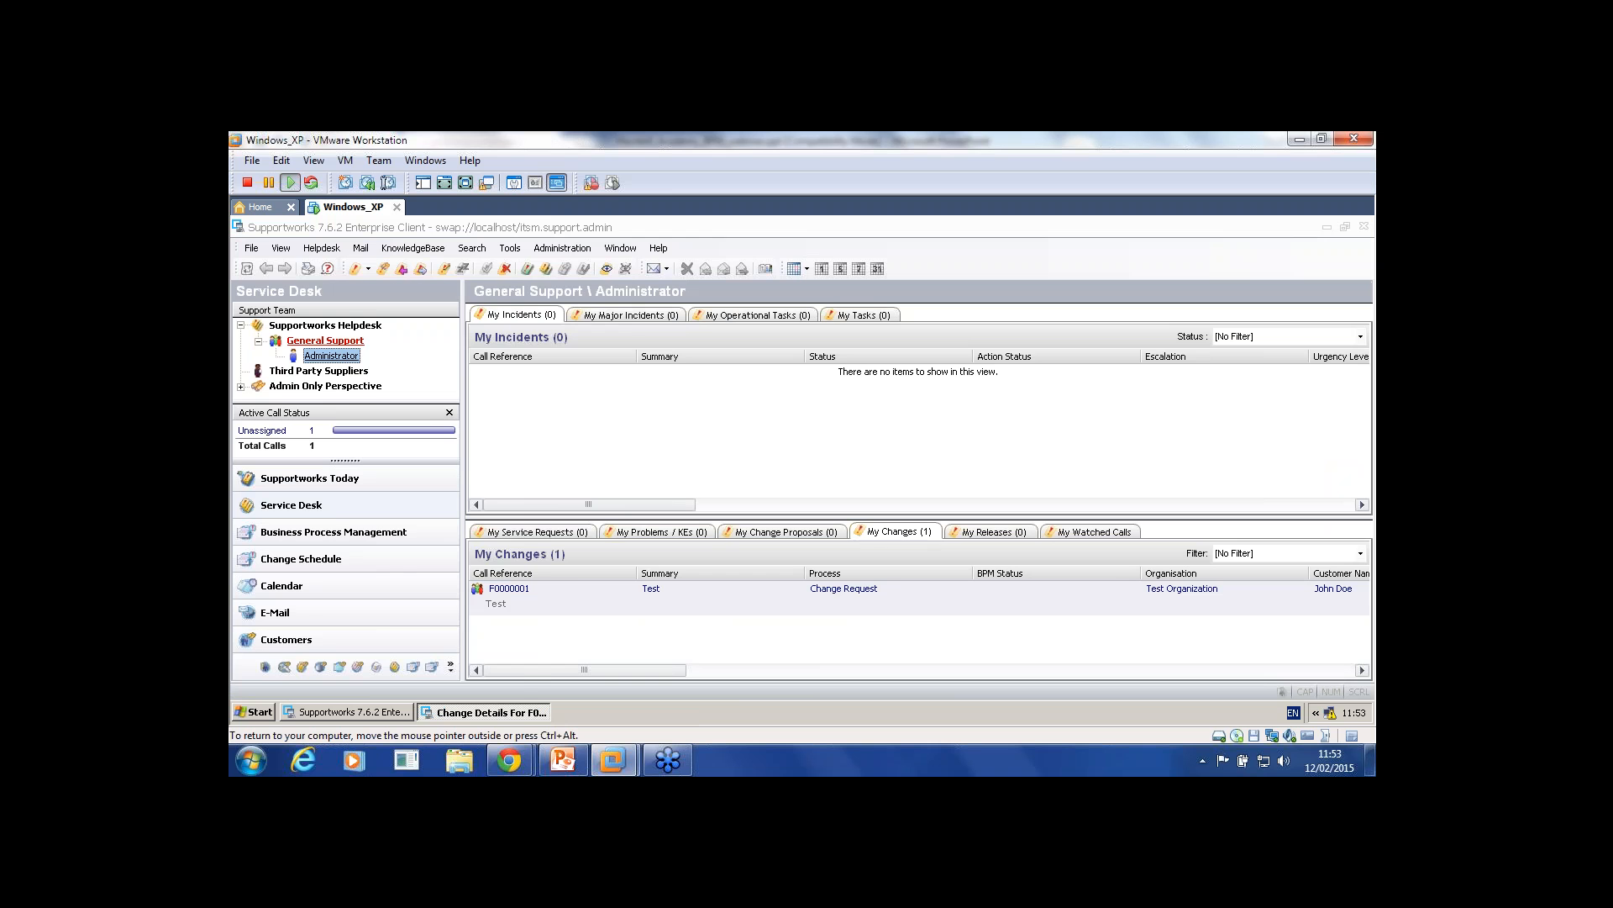
click(322, 248)
mouse_move(378, 284)
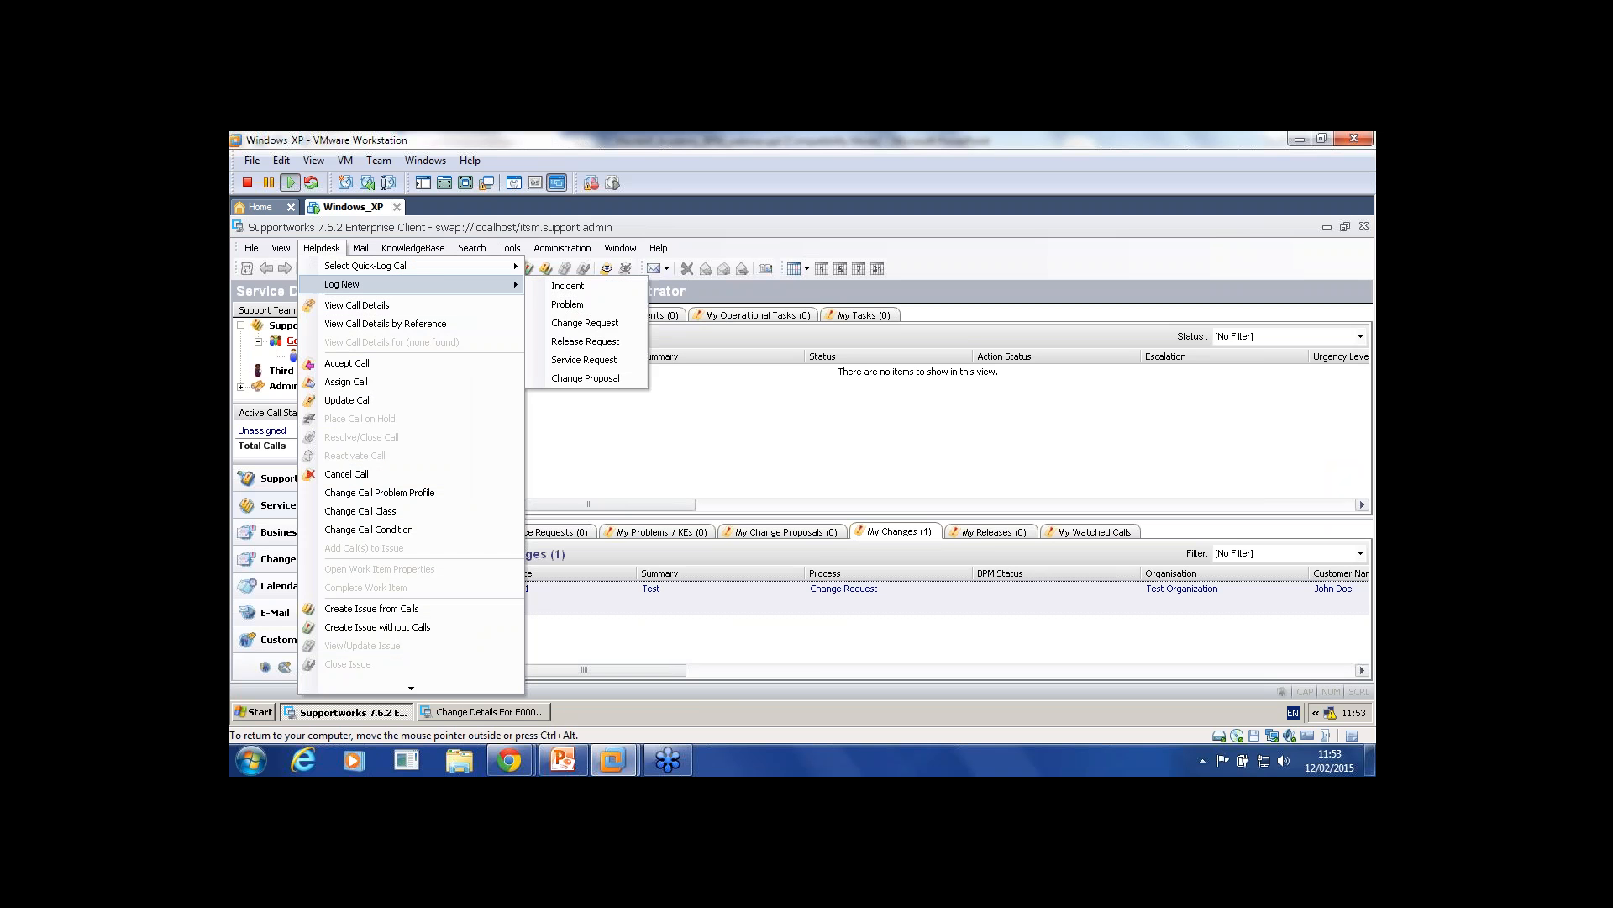
click(584, 359)
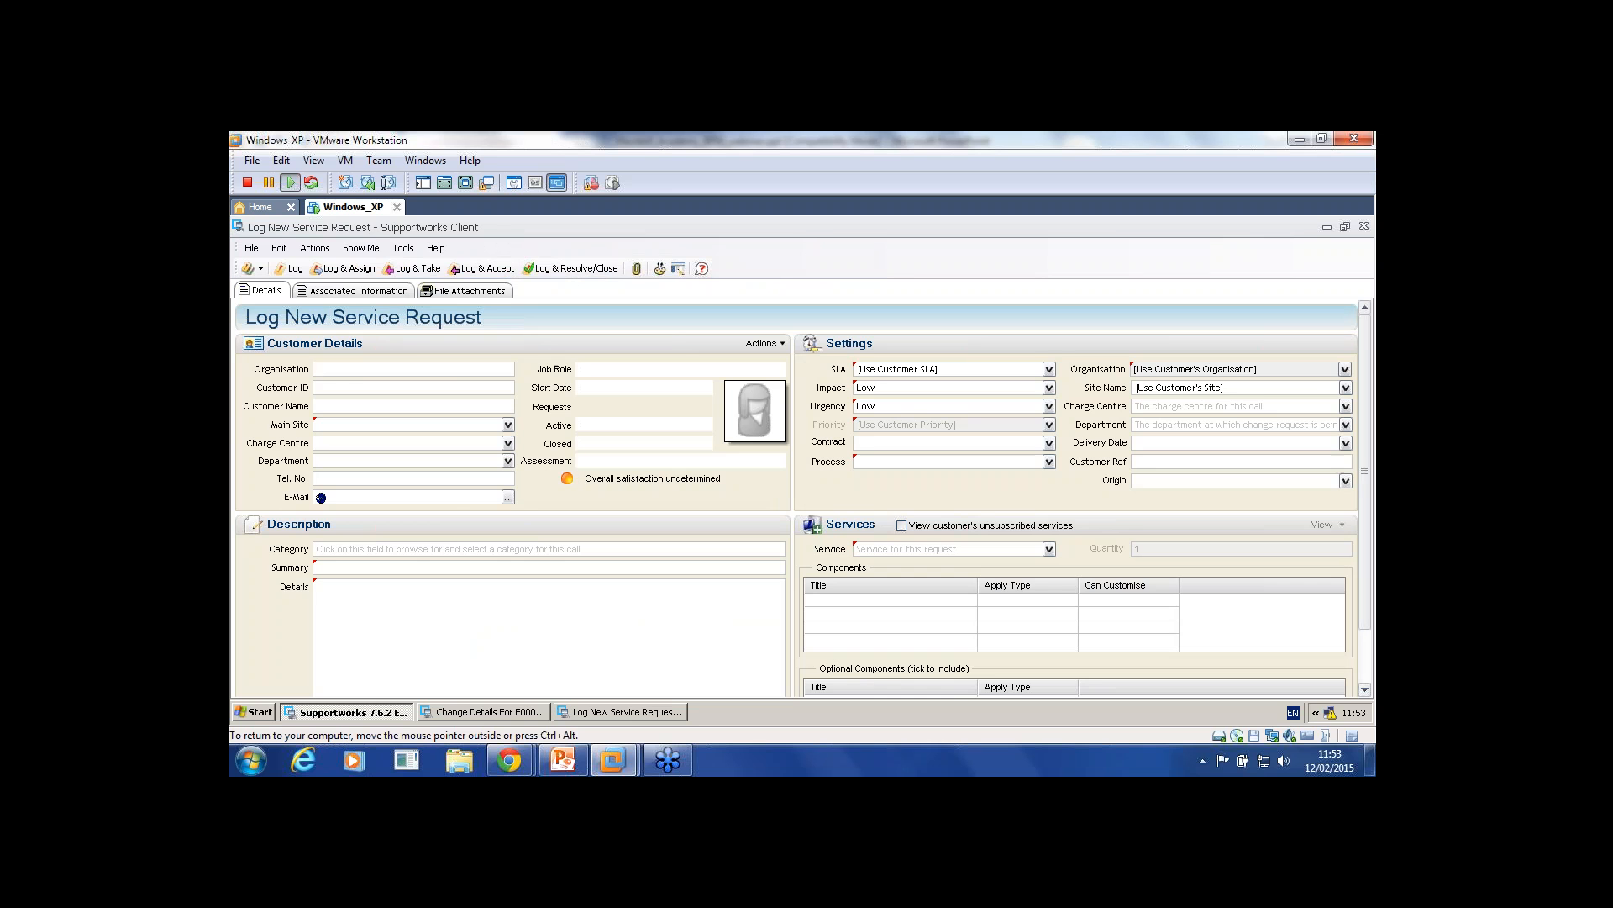
text(j)
key(Return)
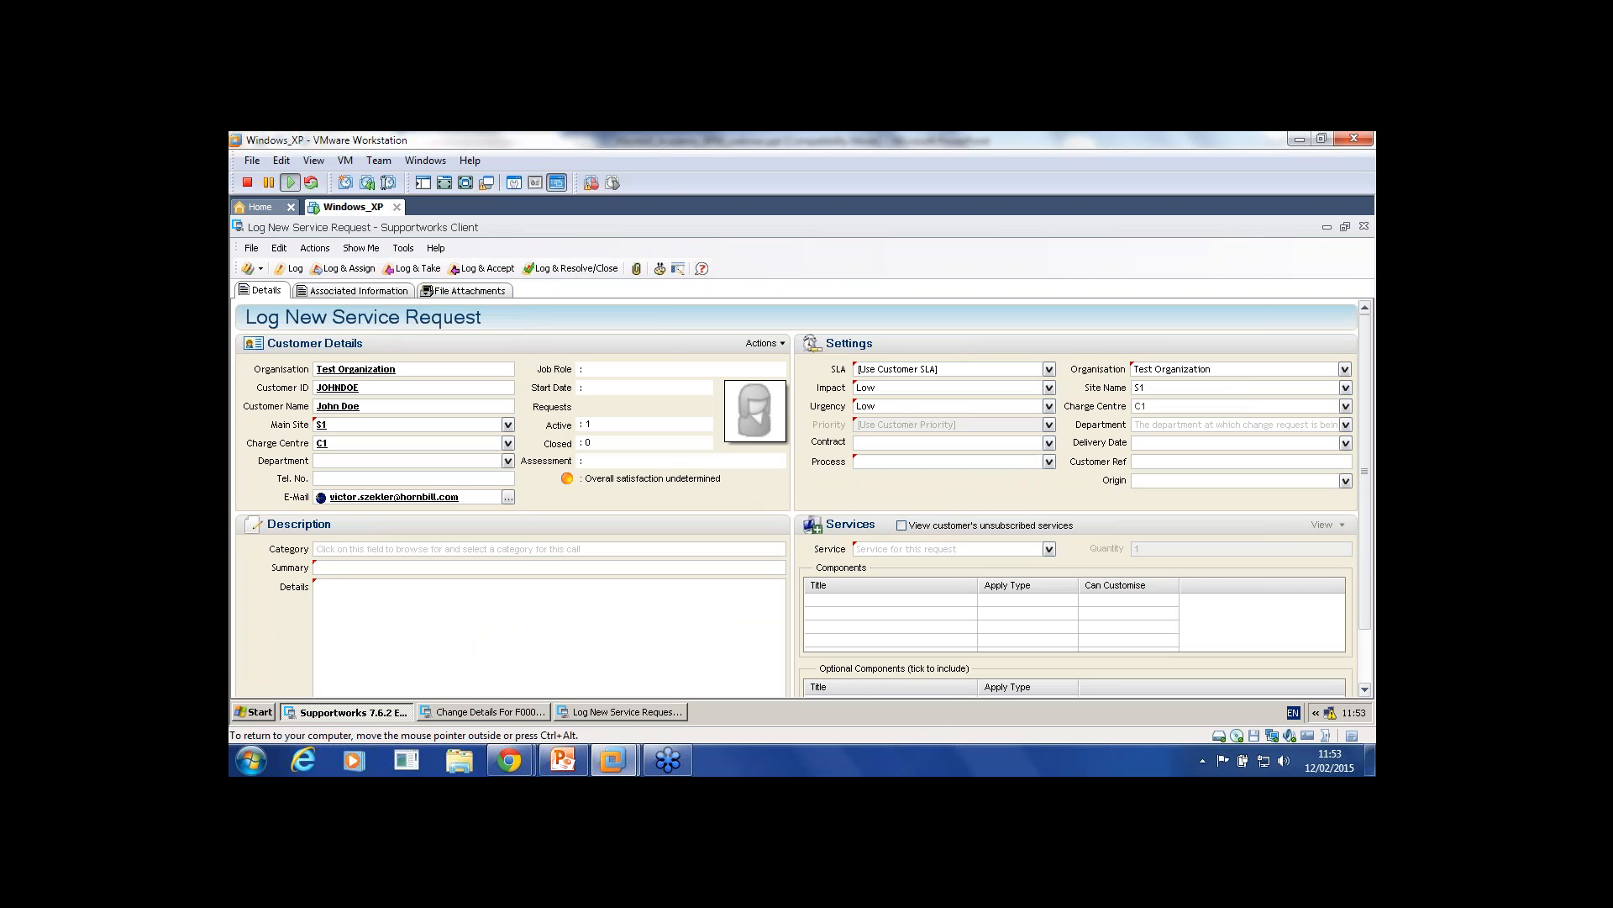
click(1364, 226)
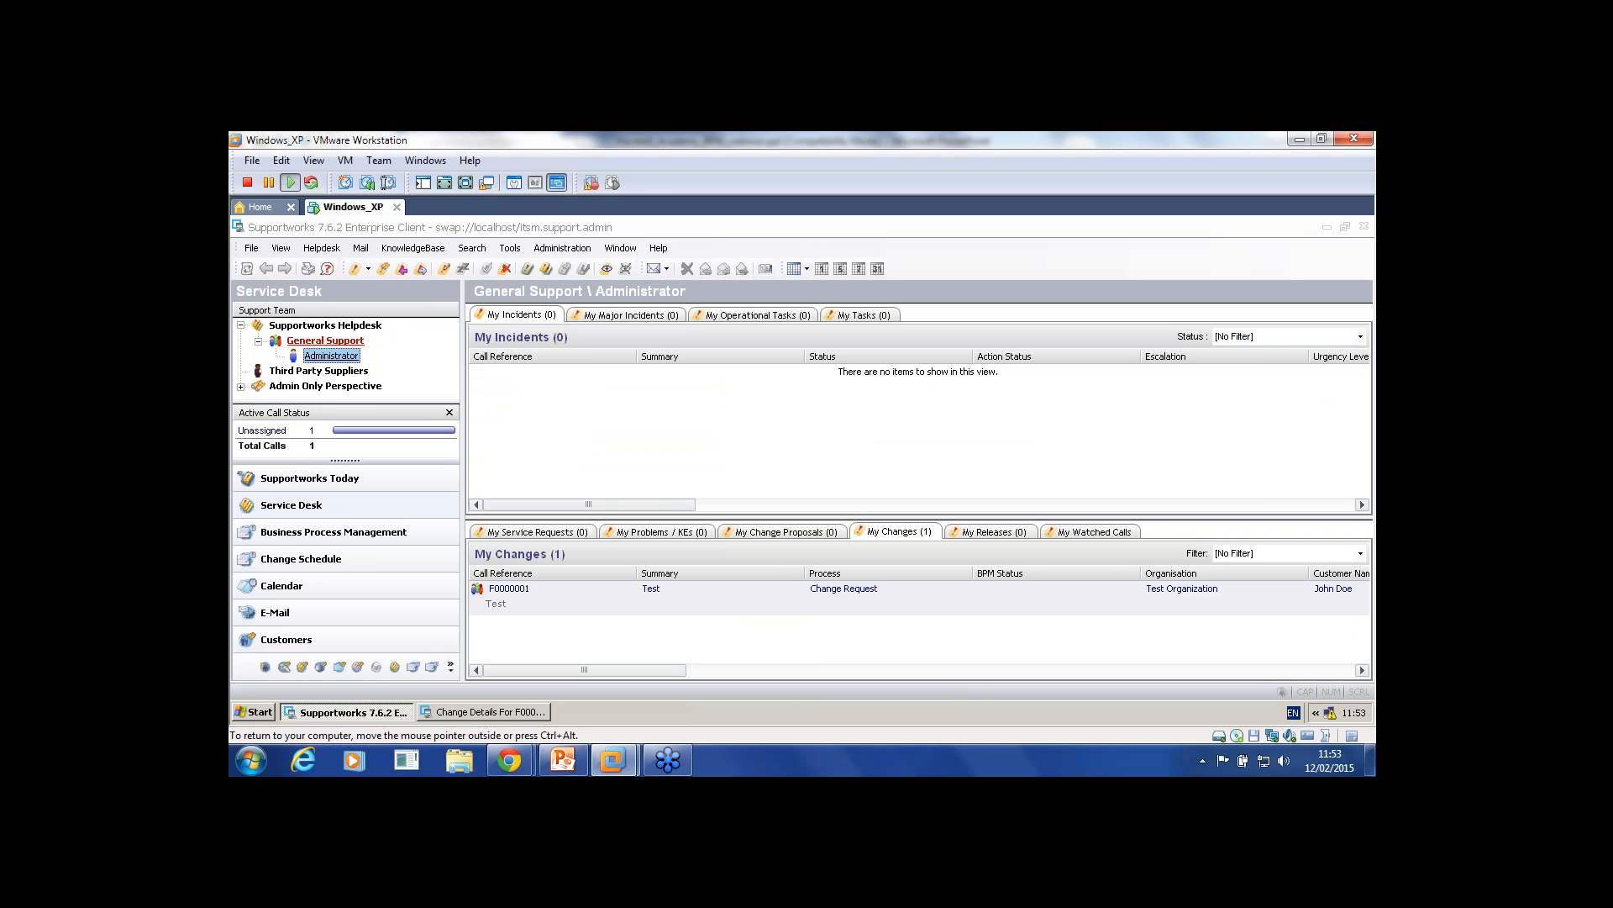
Step: Draft a service request with summary asdfasd and details sad, check the empty service list, then discard it
click(251, 248)
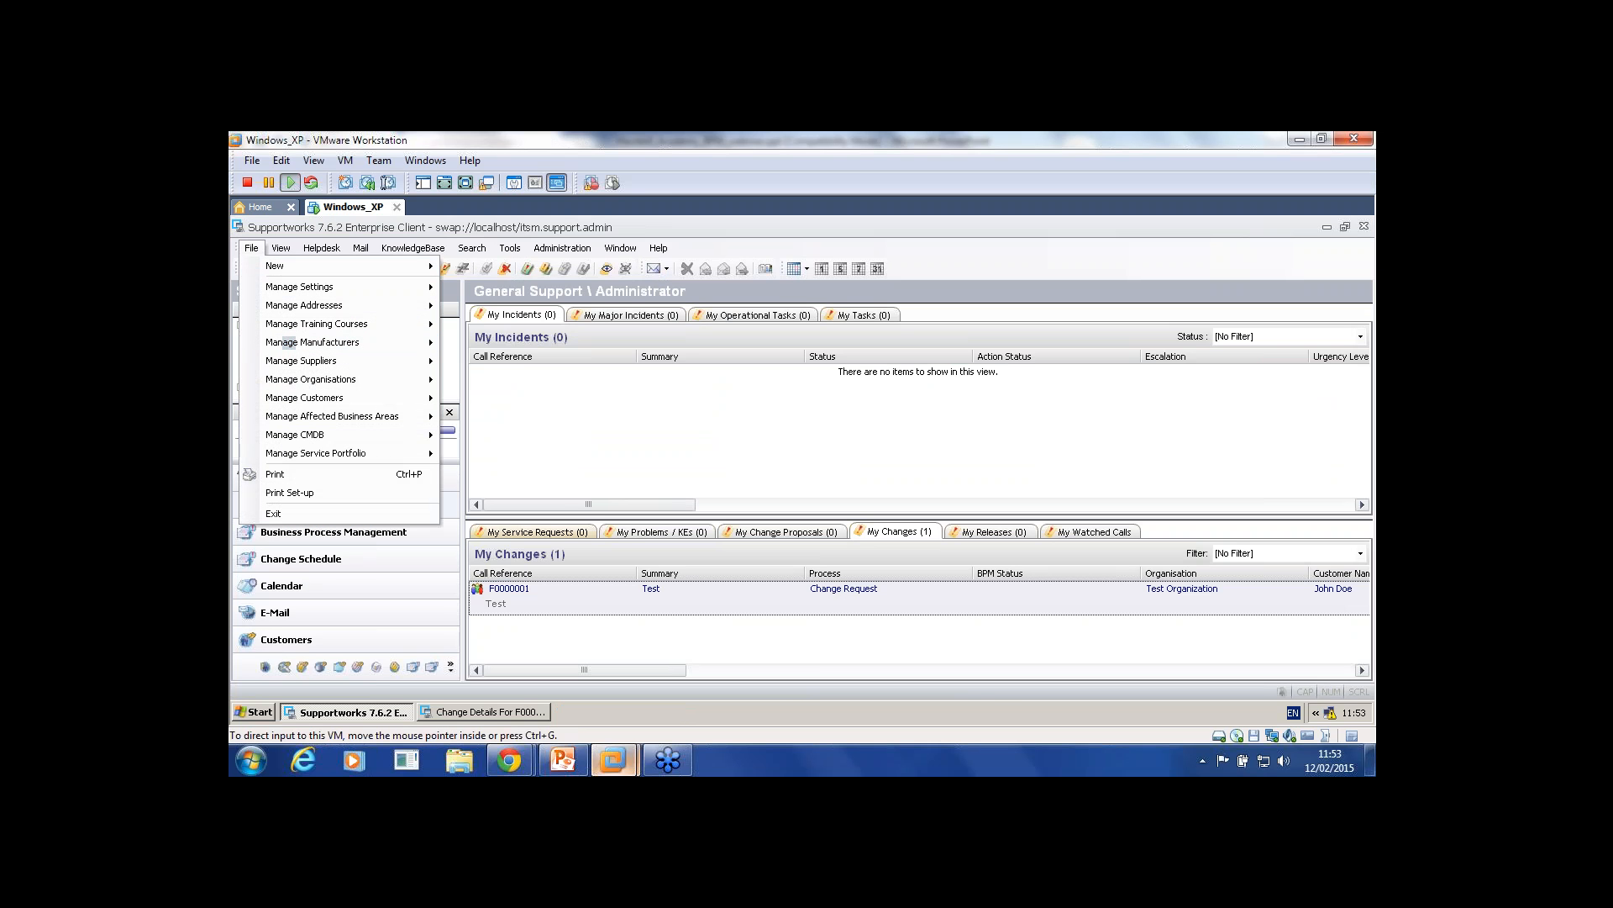
mouse_move(322, 248)
mouse_move(361, 284)
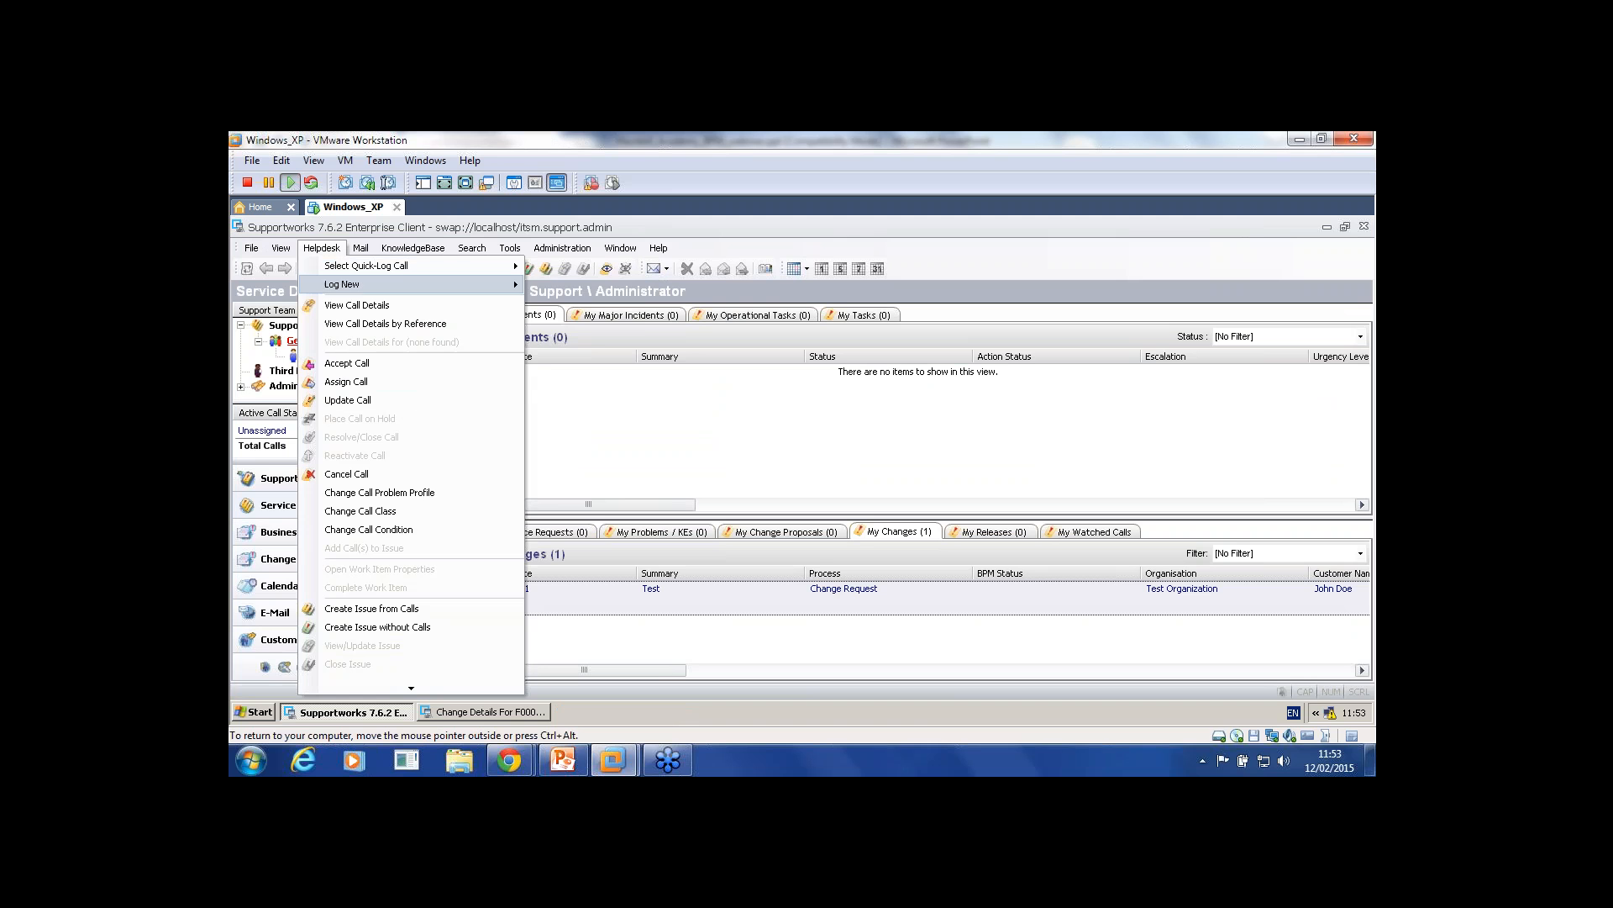
click(584, 359)
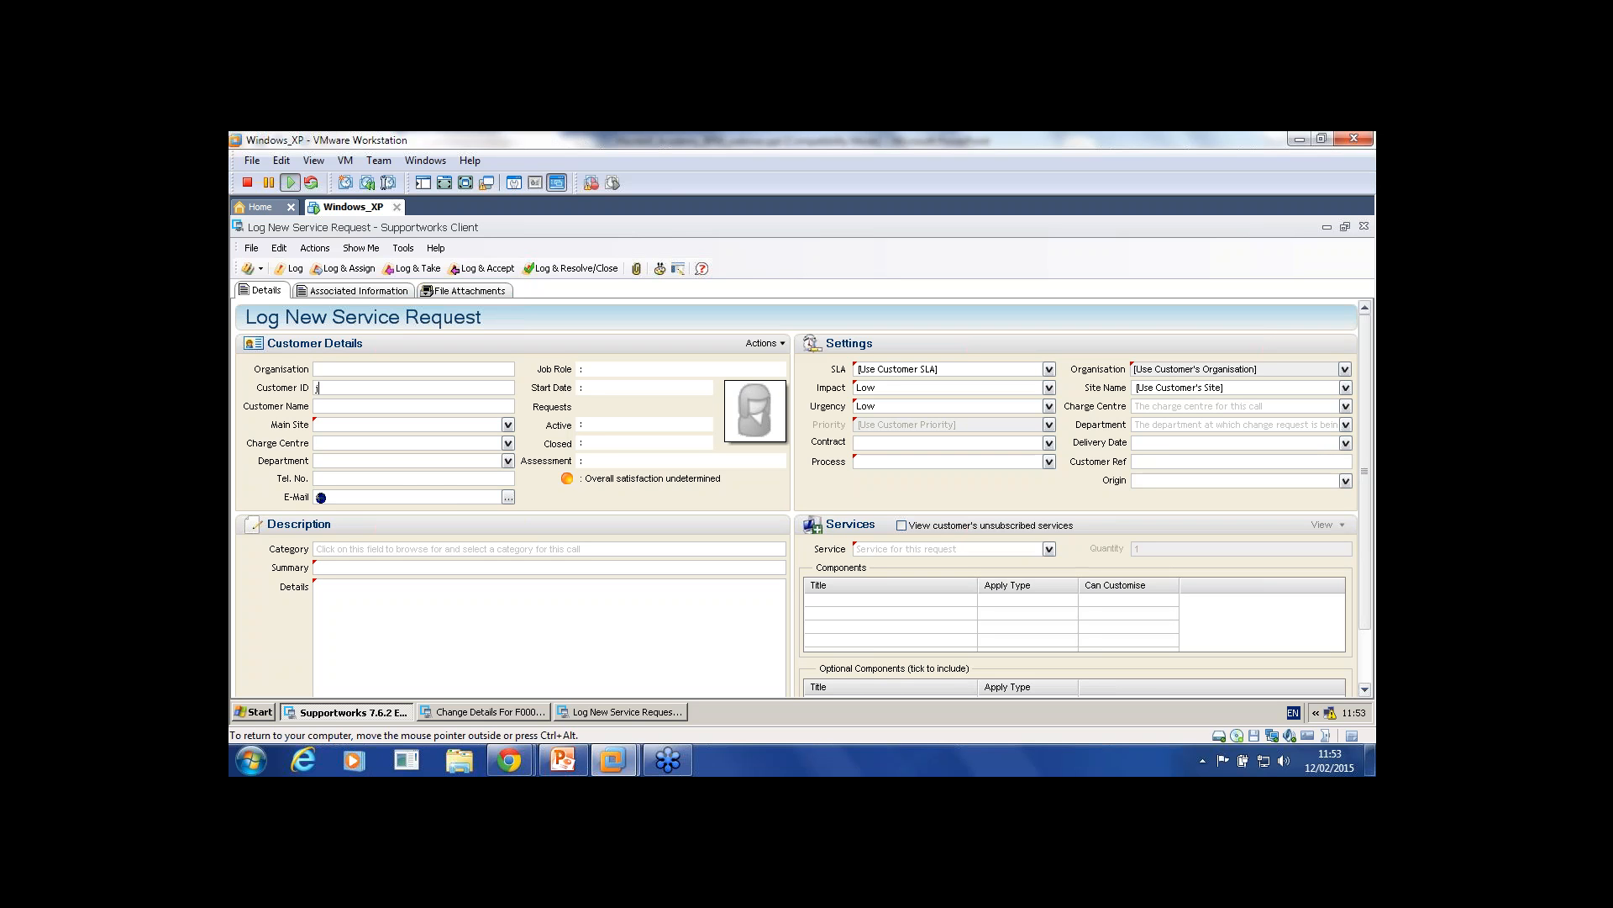
text(j)
key(Return)
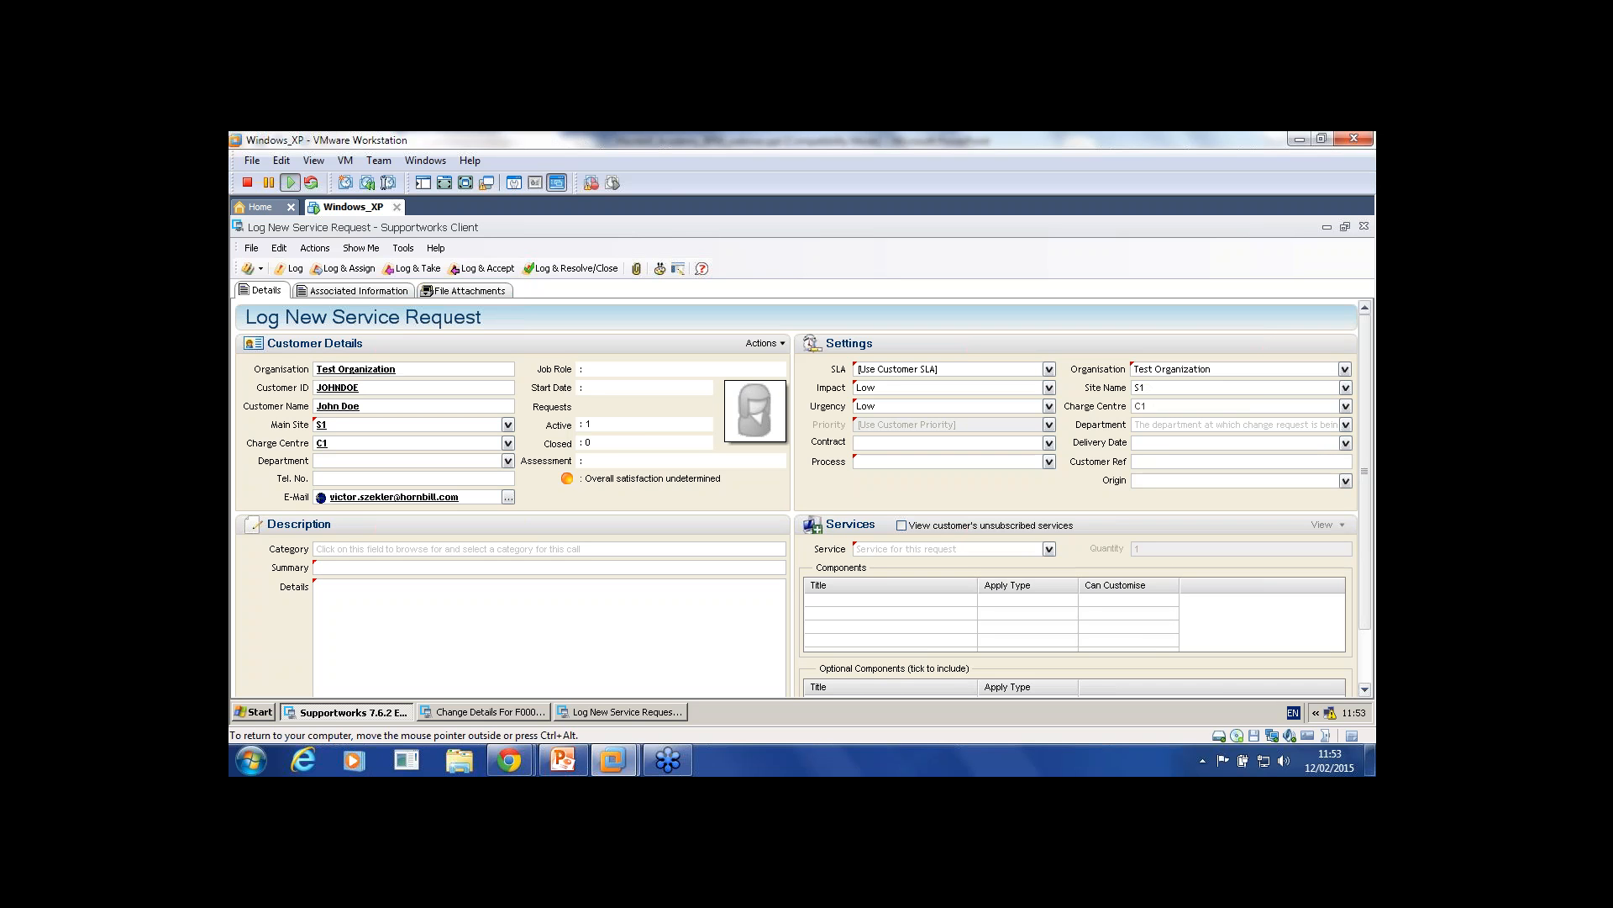
text(asdfasd)
key(Tab)
text(sad)
click(1049, 549)
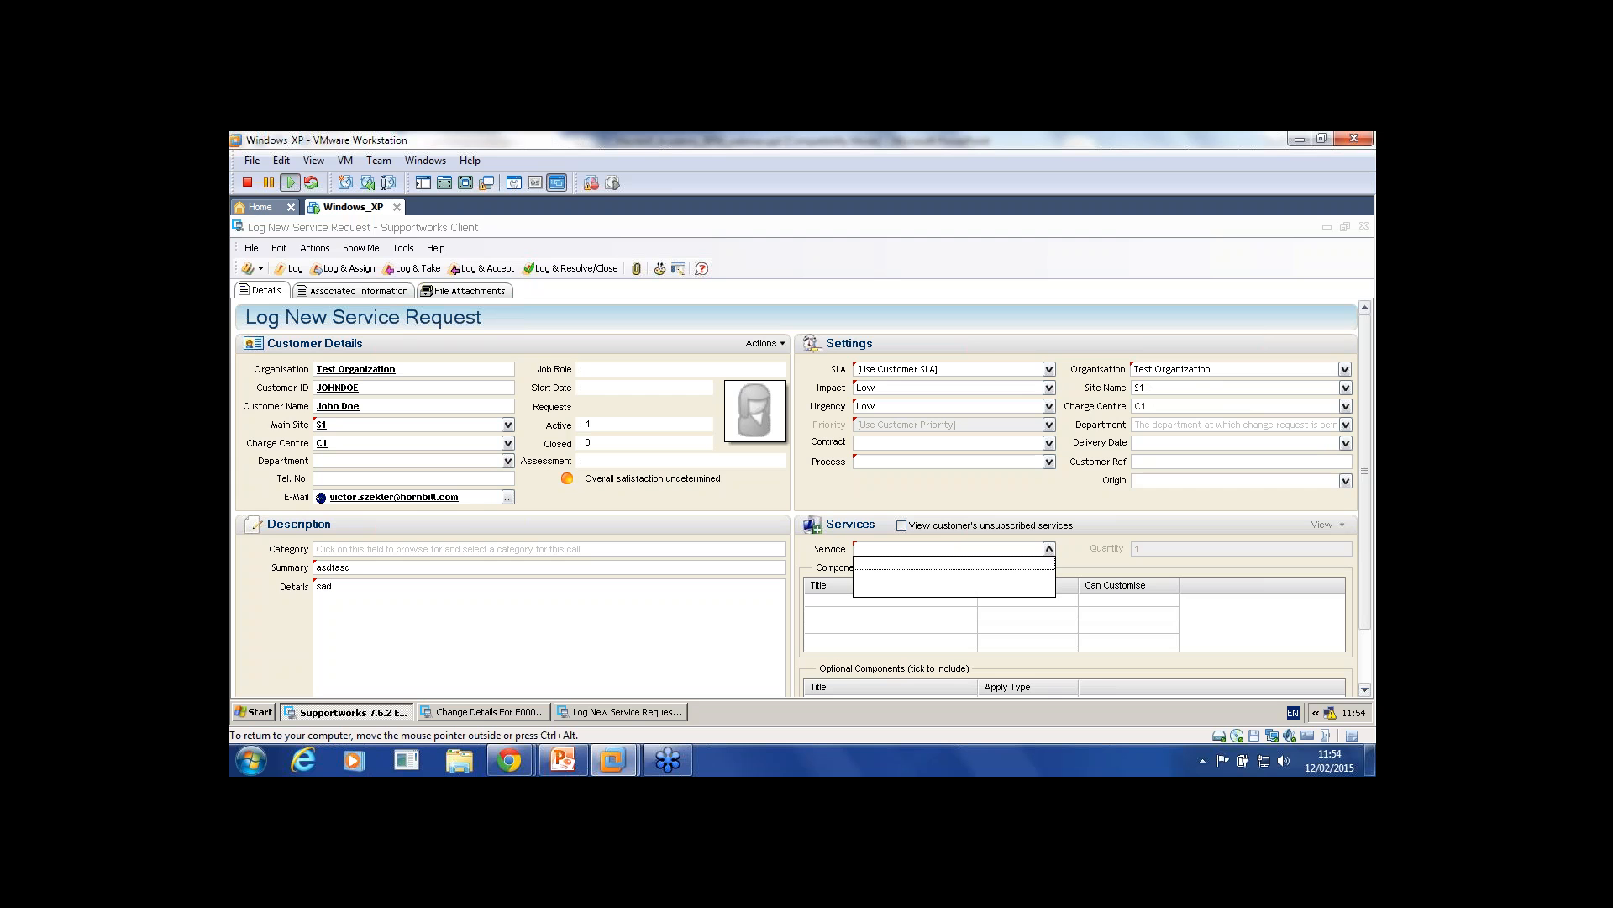
click(1049, 548)
click(1364, 226)
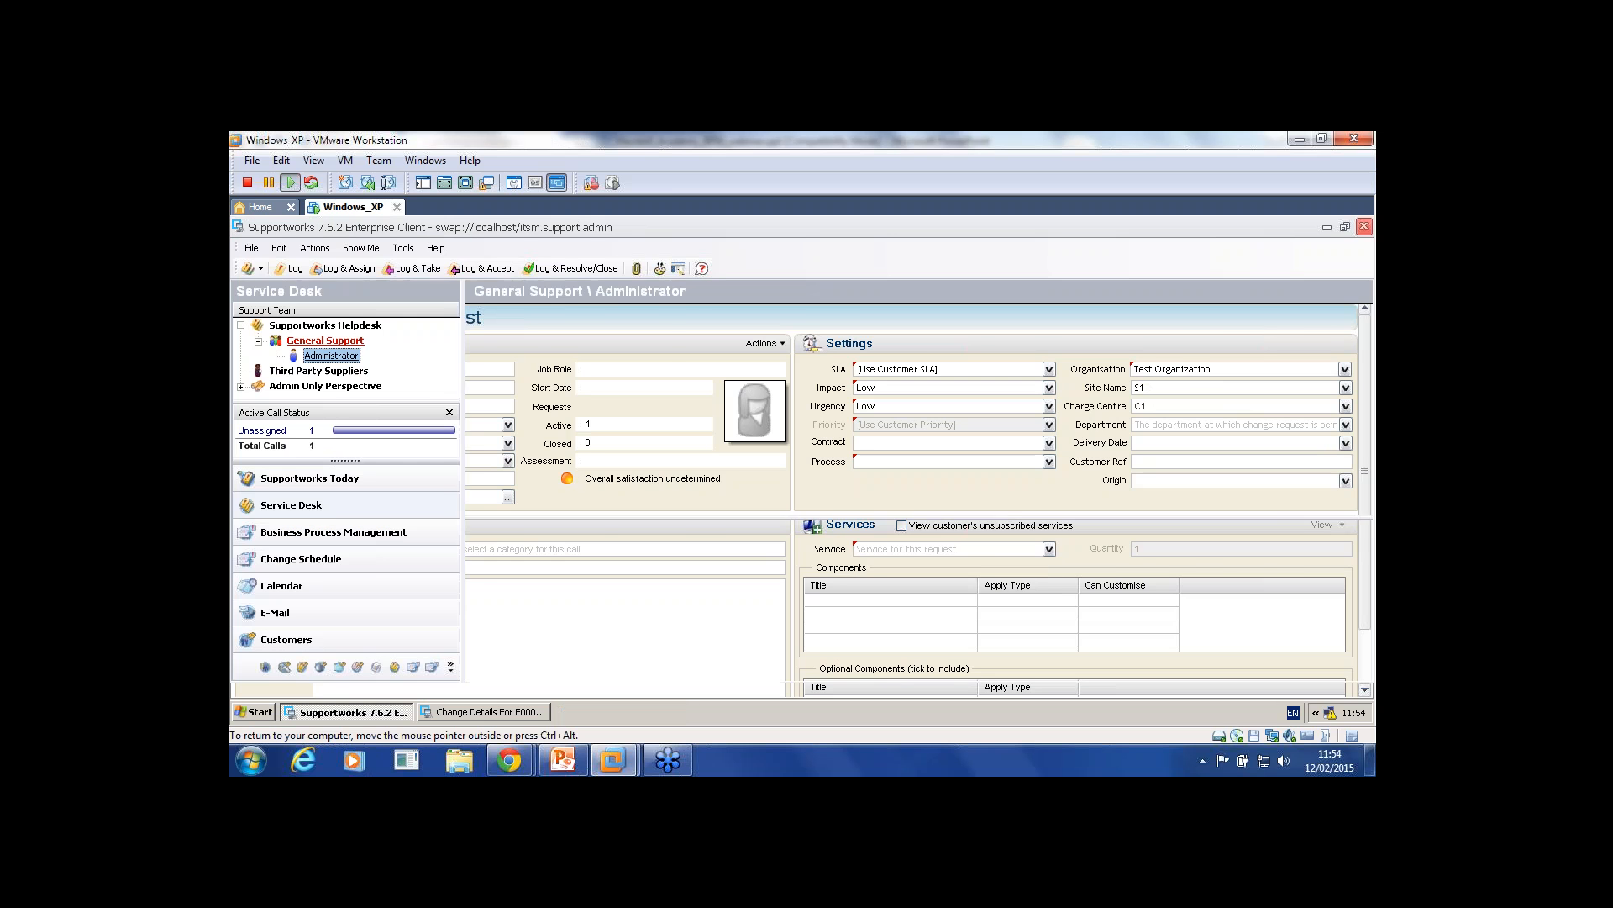
Step: Open the service portfolio's services manager and start a new service with ID and name S1
click(250, 248)
mouse_move(316, 452)
click(484, 474)
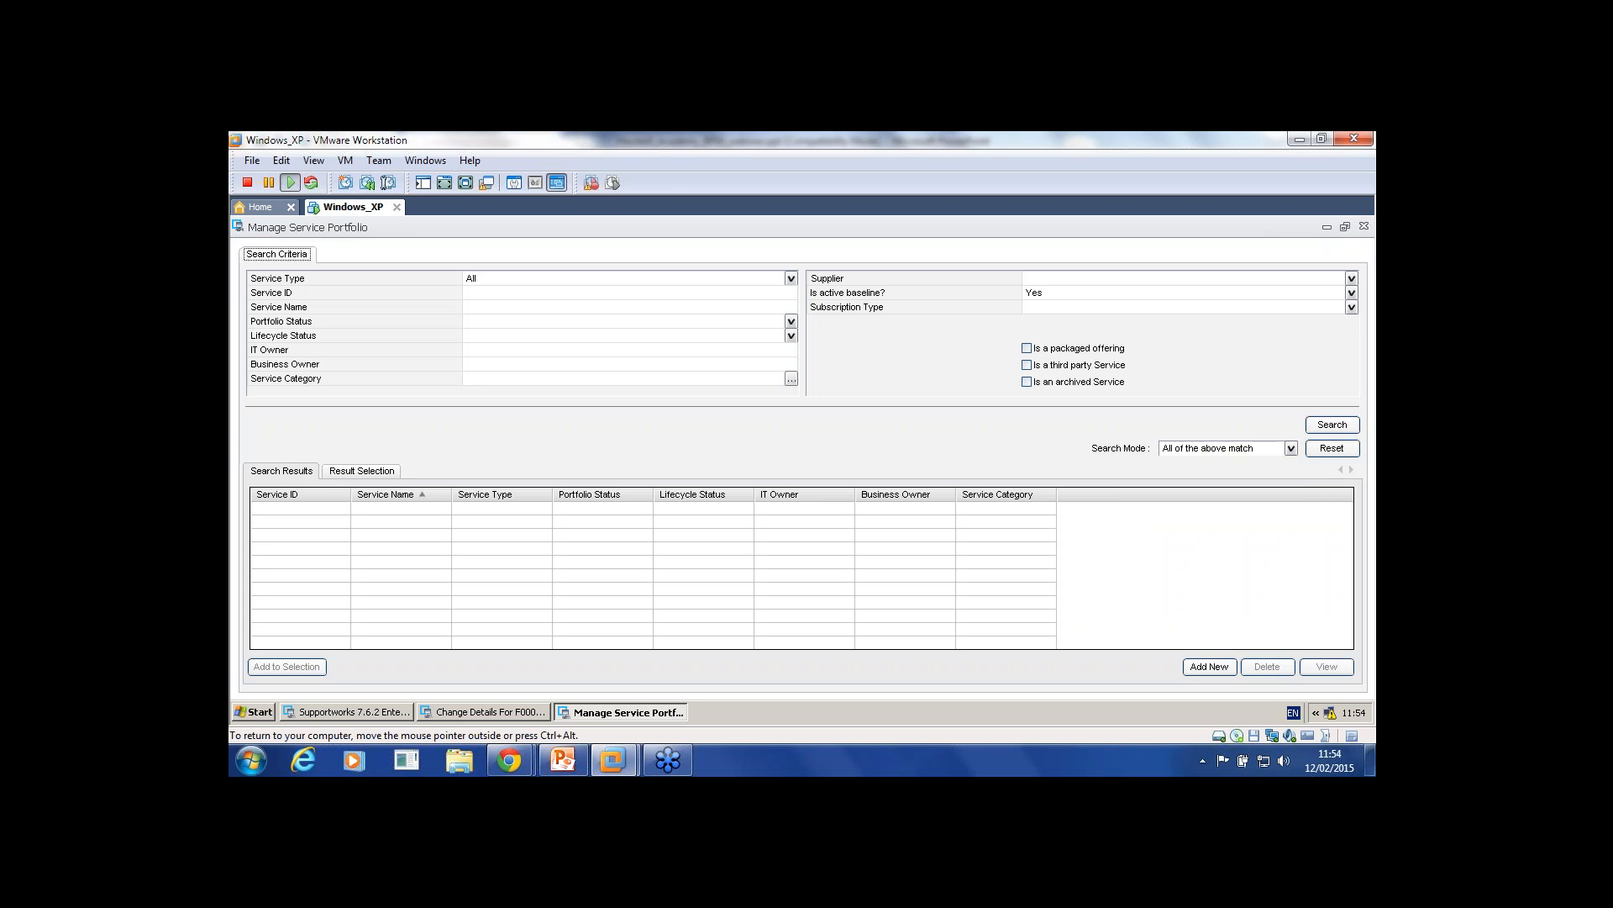
click(1209, 666)
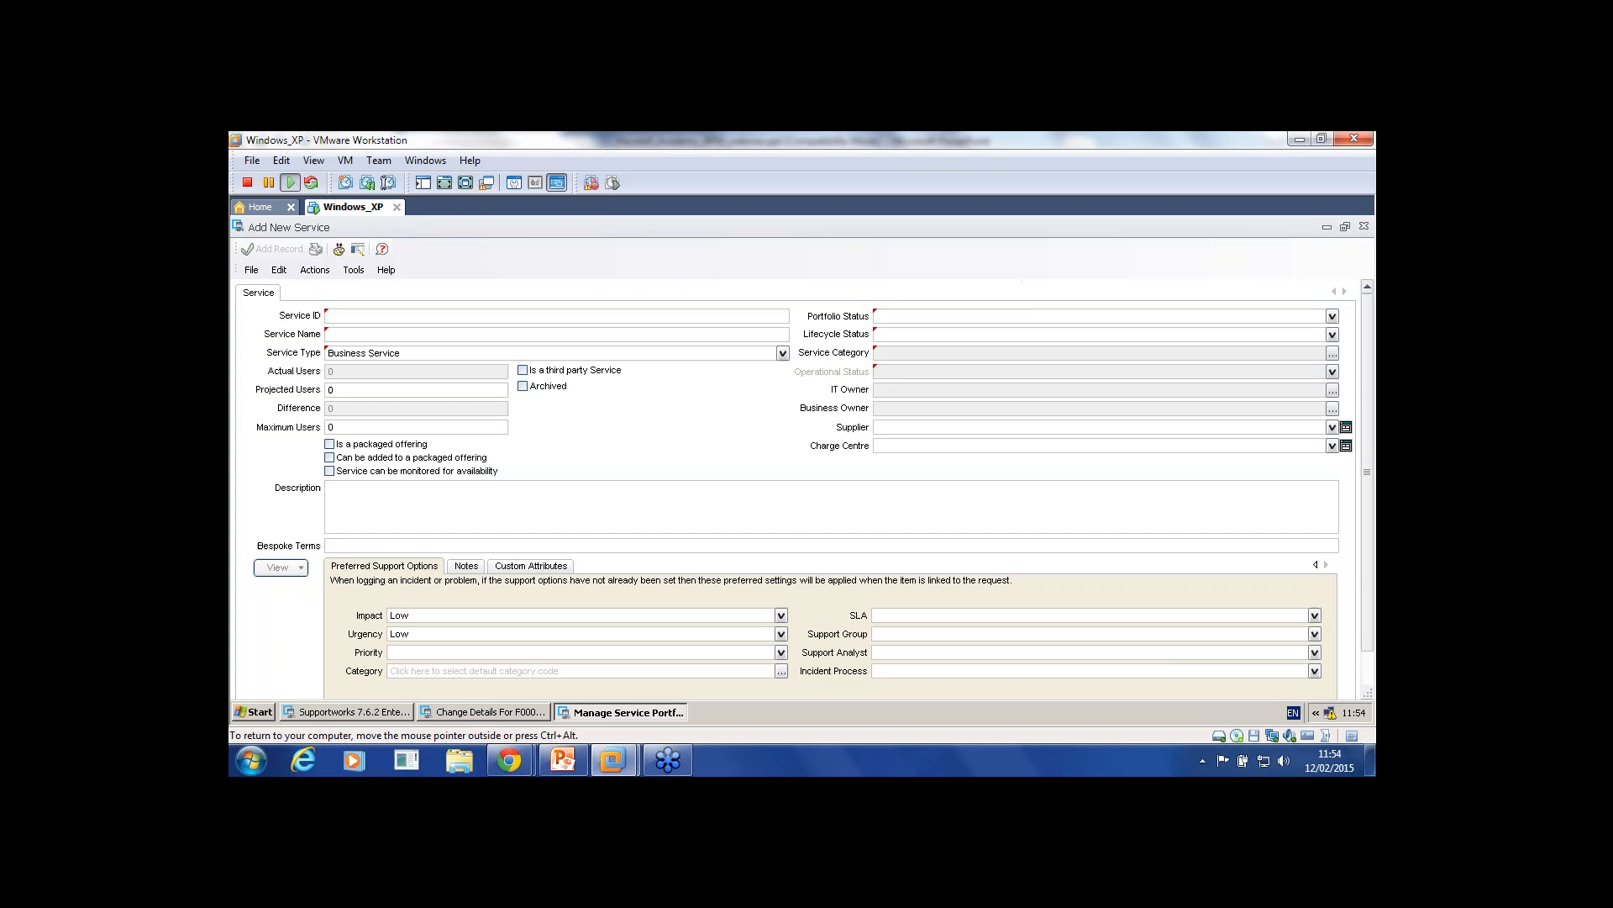
text(S1)
key(Tab)
Step: Set Portfolio Status Catalog and Lifecycle Status Released, finding no service categories available yet
click(1332, 316)
click(1294, 341)
click(1332, 334)
click(1294, 359)
click(1332, 353)
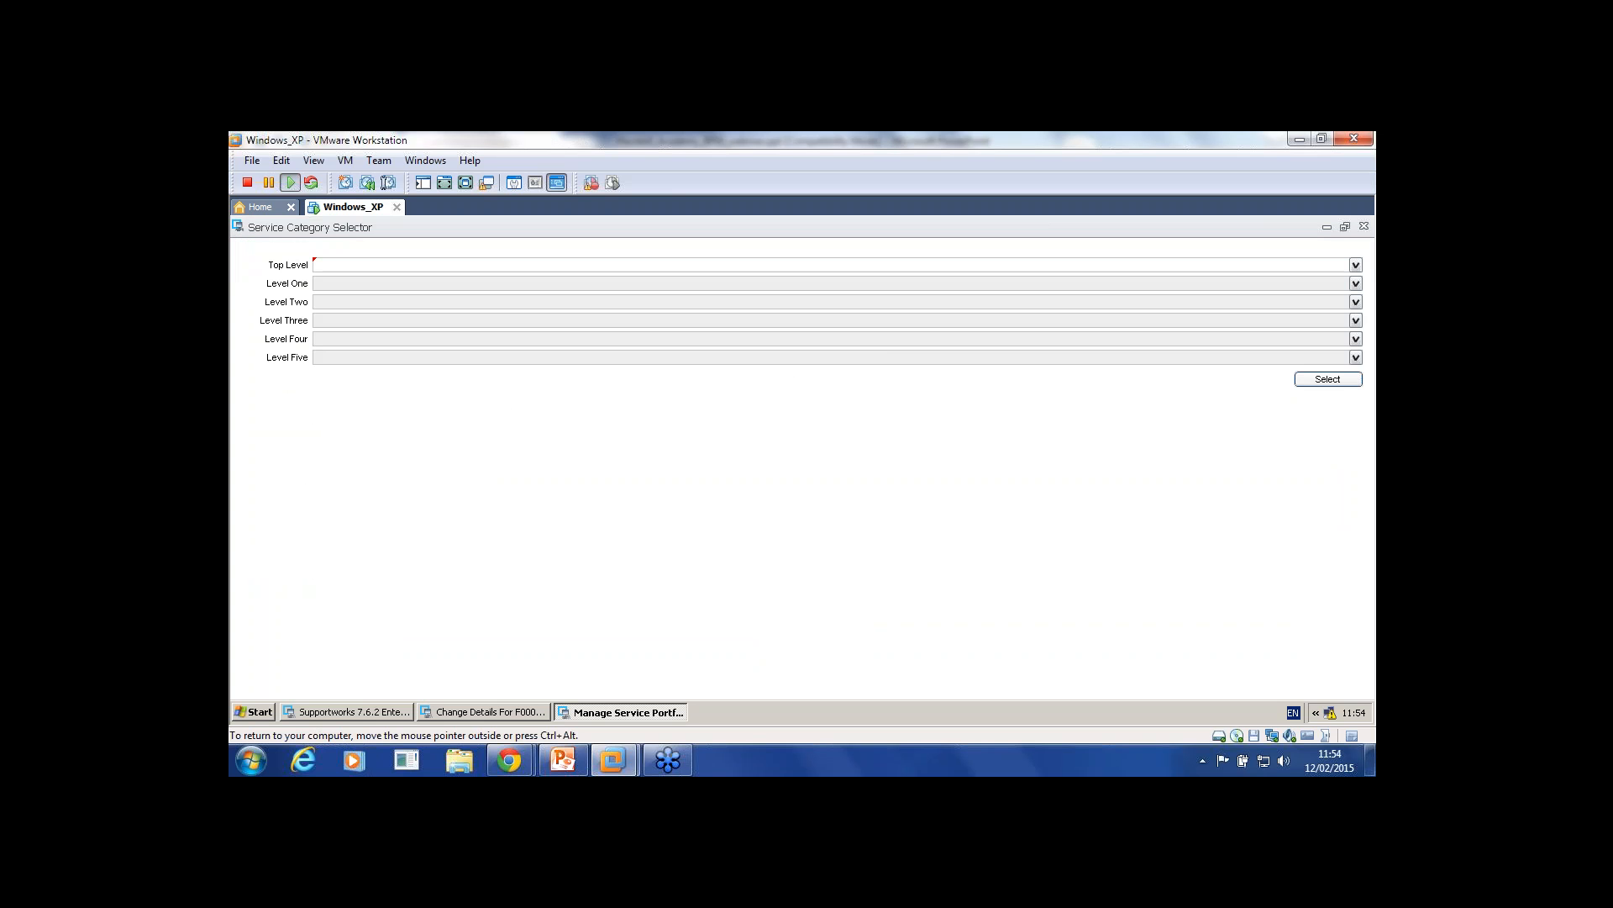
click(1355, 265)
click(1364, 227)
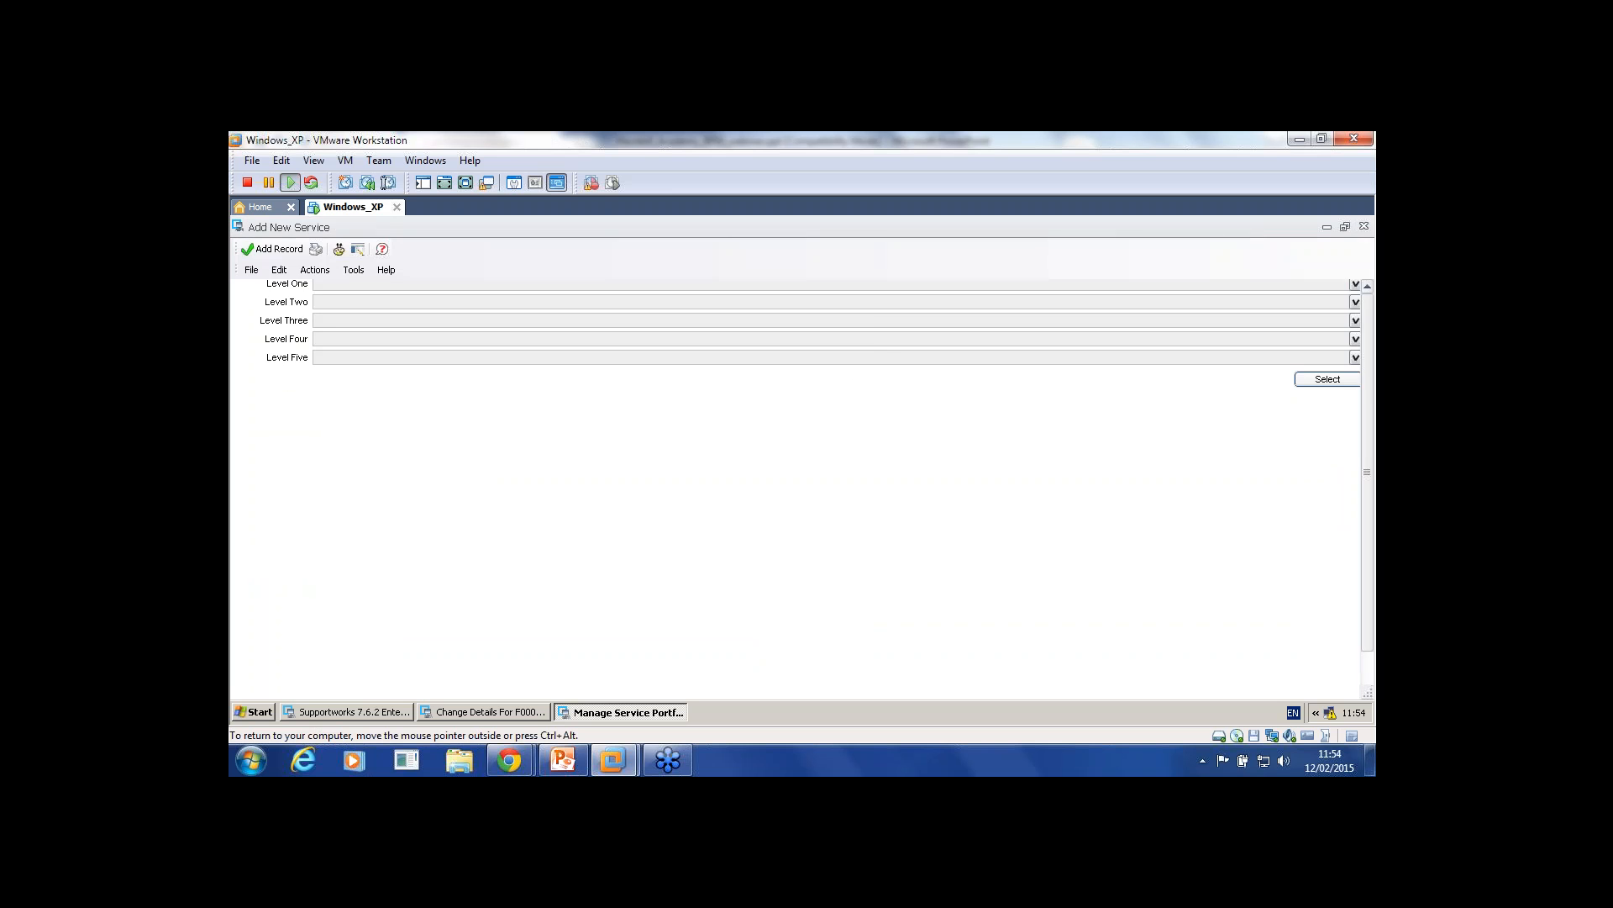
click(1327, 227)
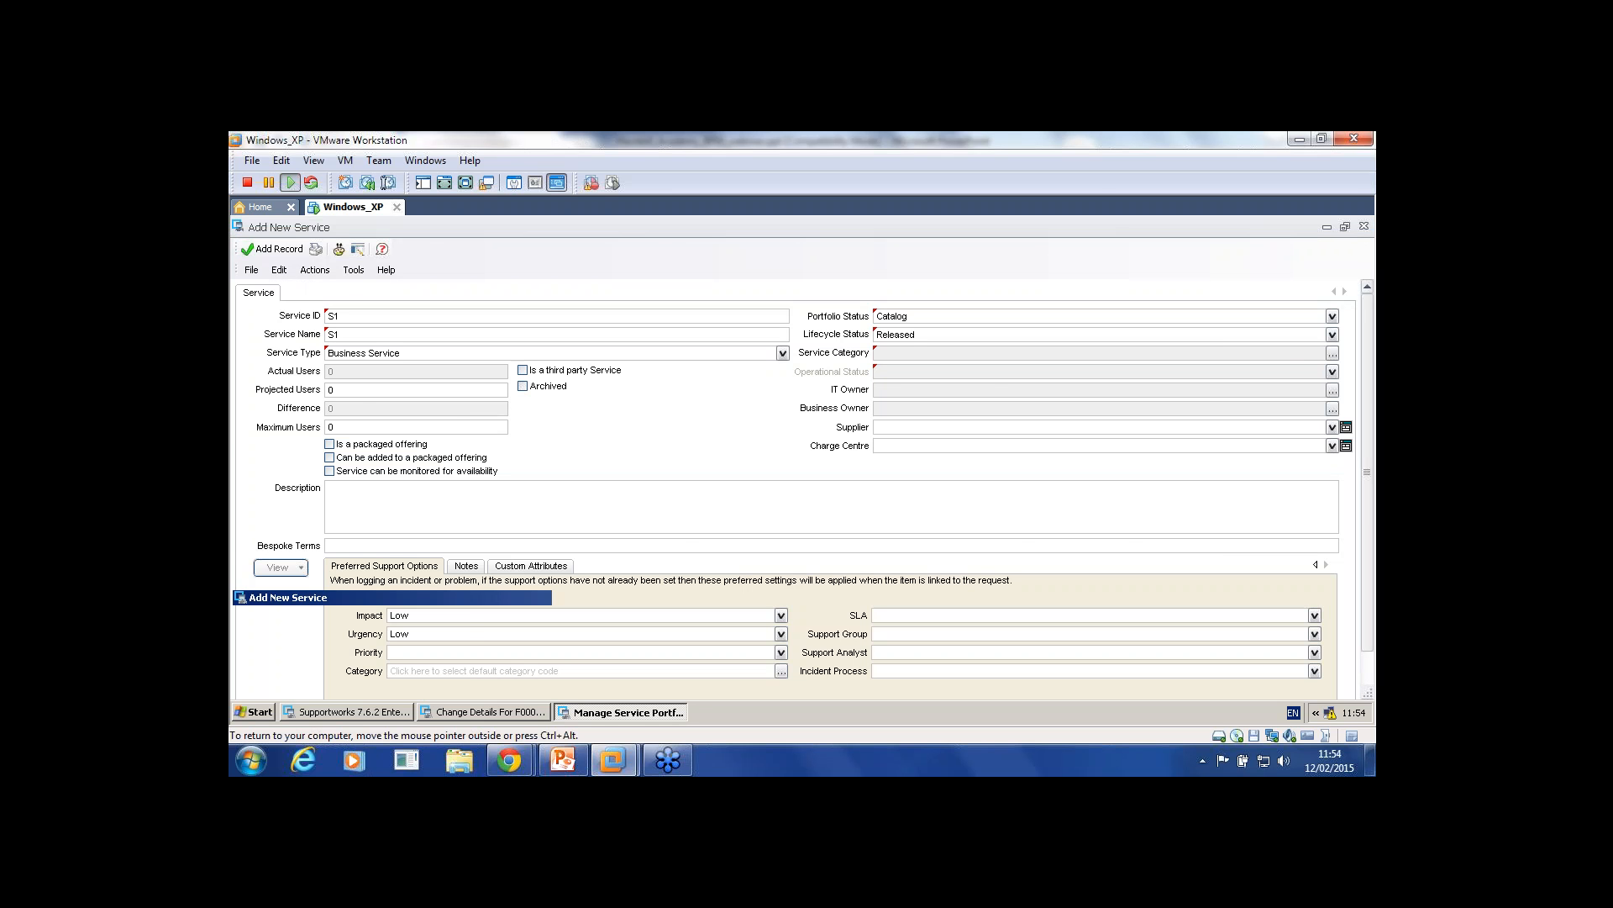
click(251, 248)
Step: Create and save a new top-level service category named CD
mouse_move(353, 452)
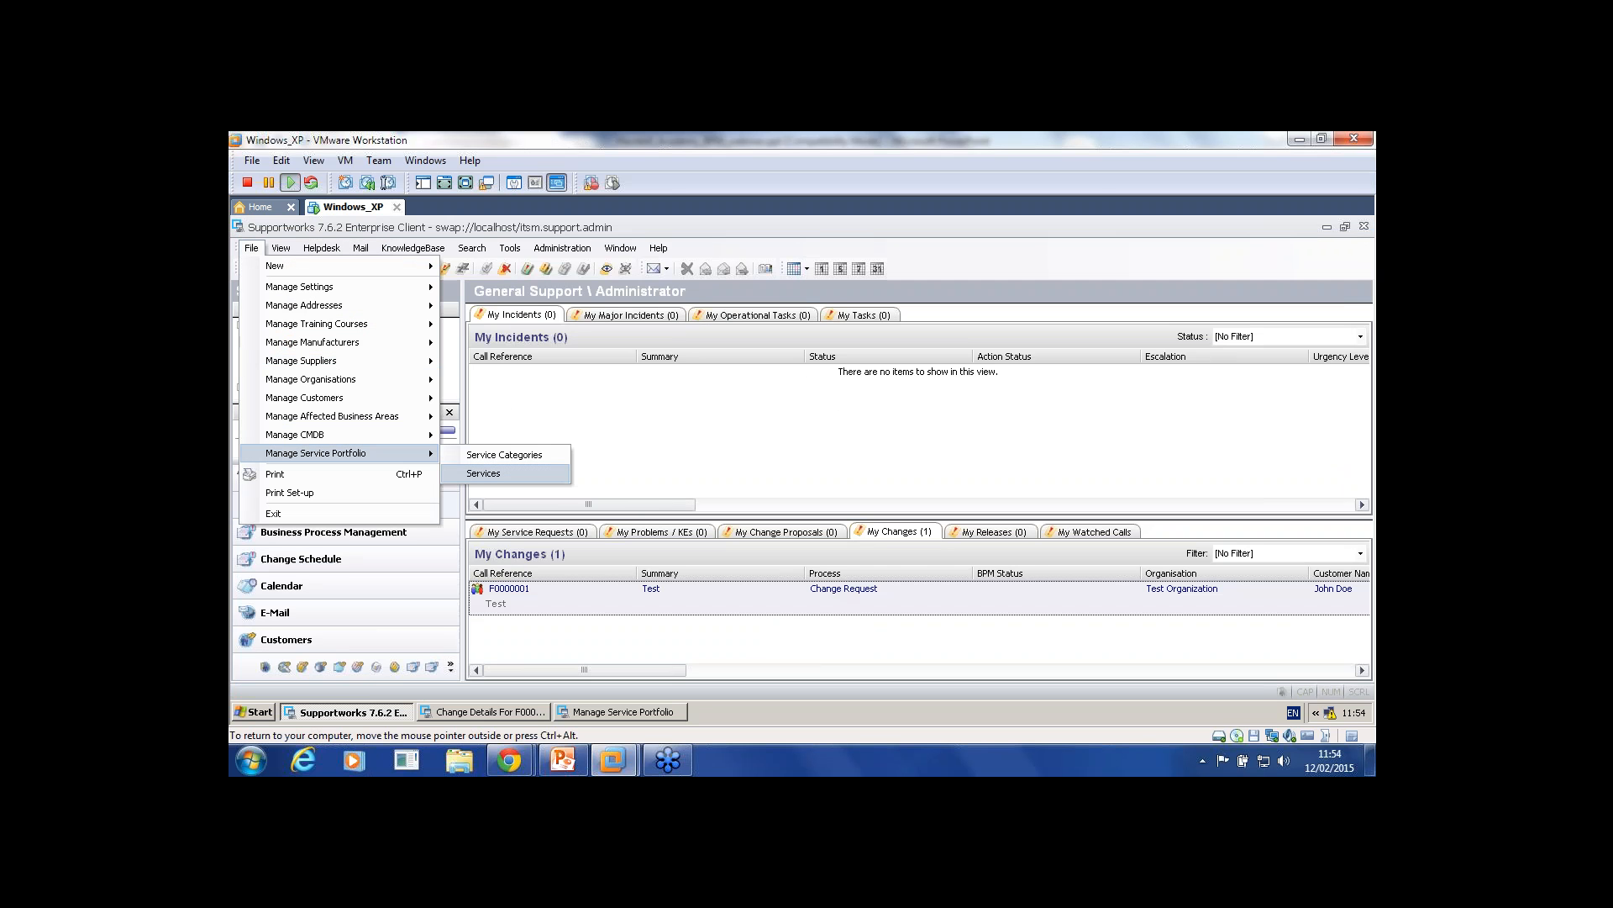
click(483, 454)
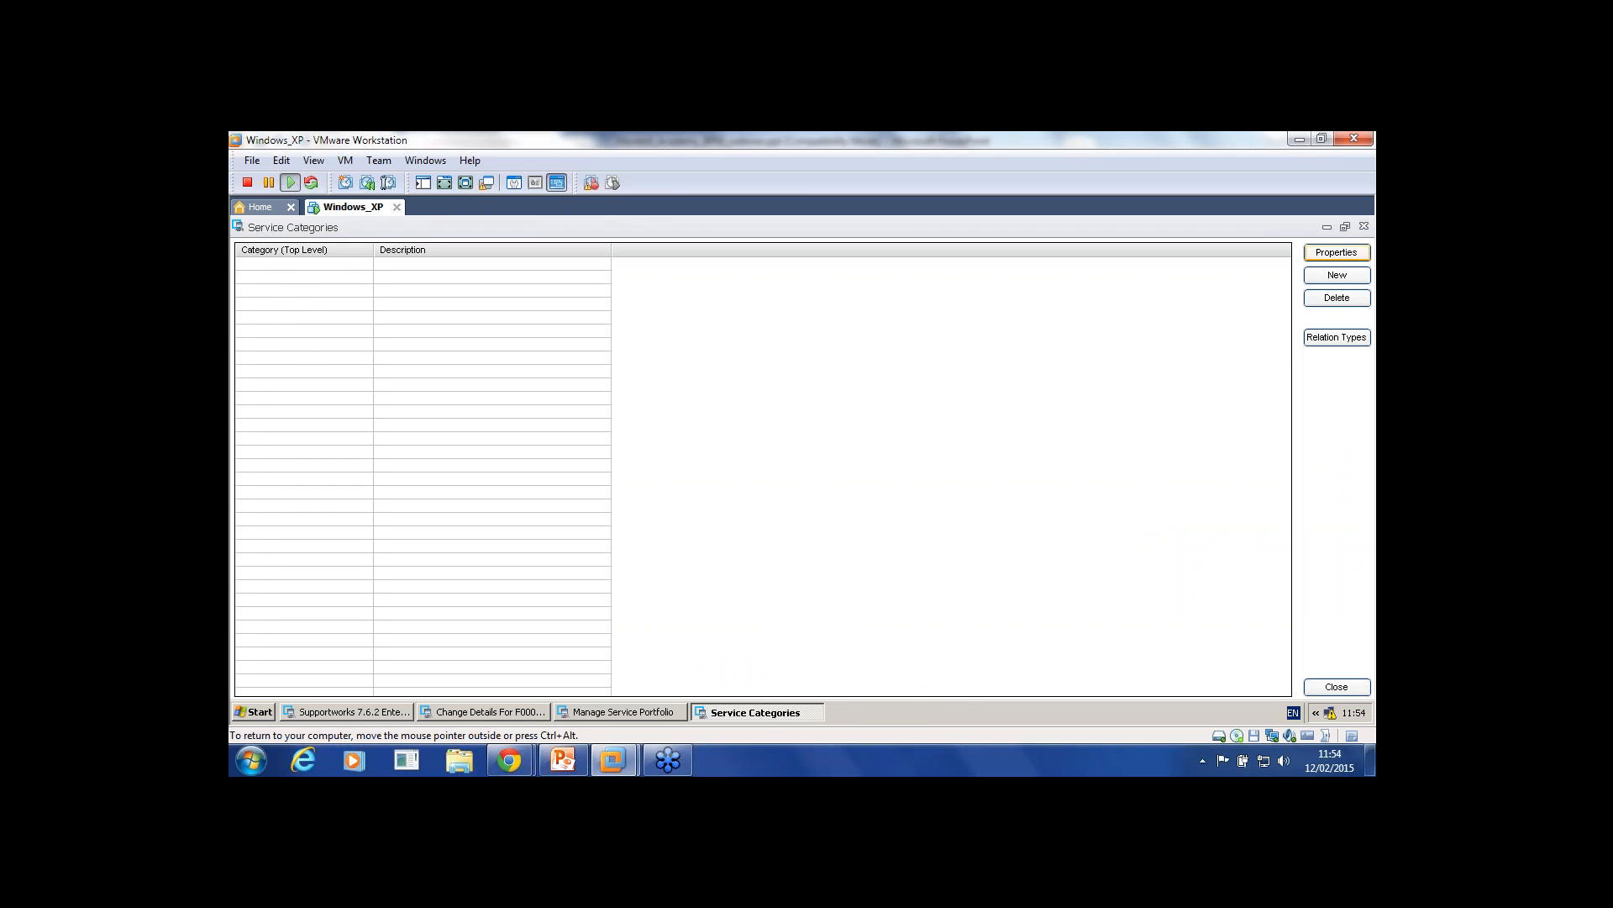
click(1337, 275)
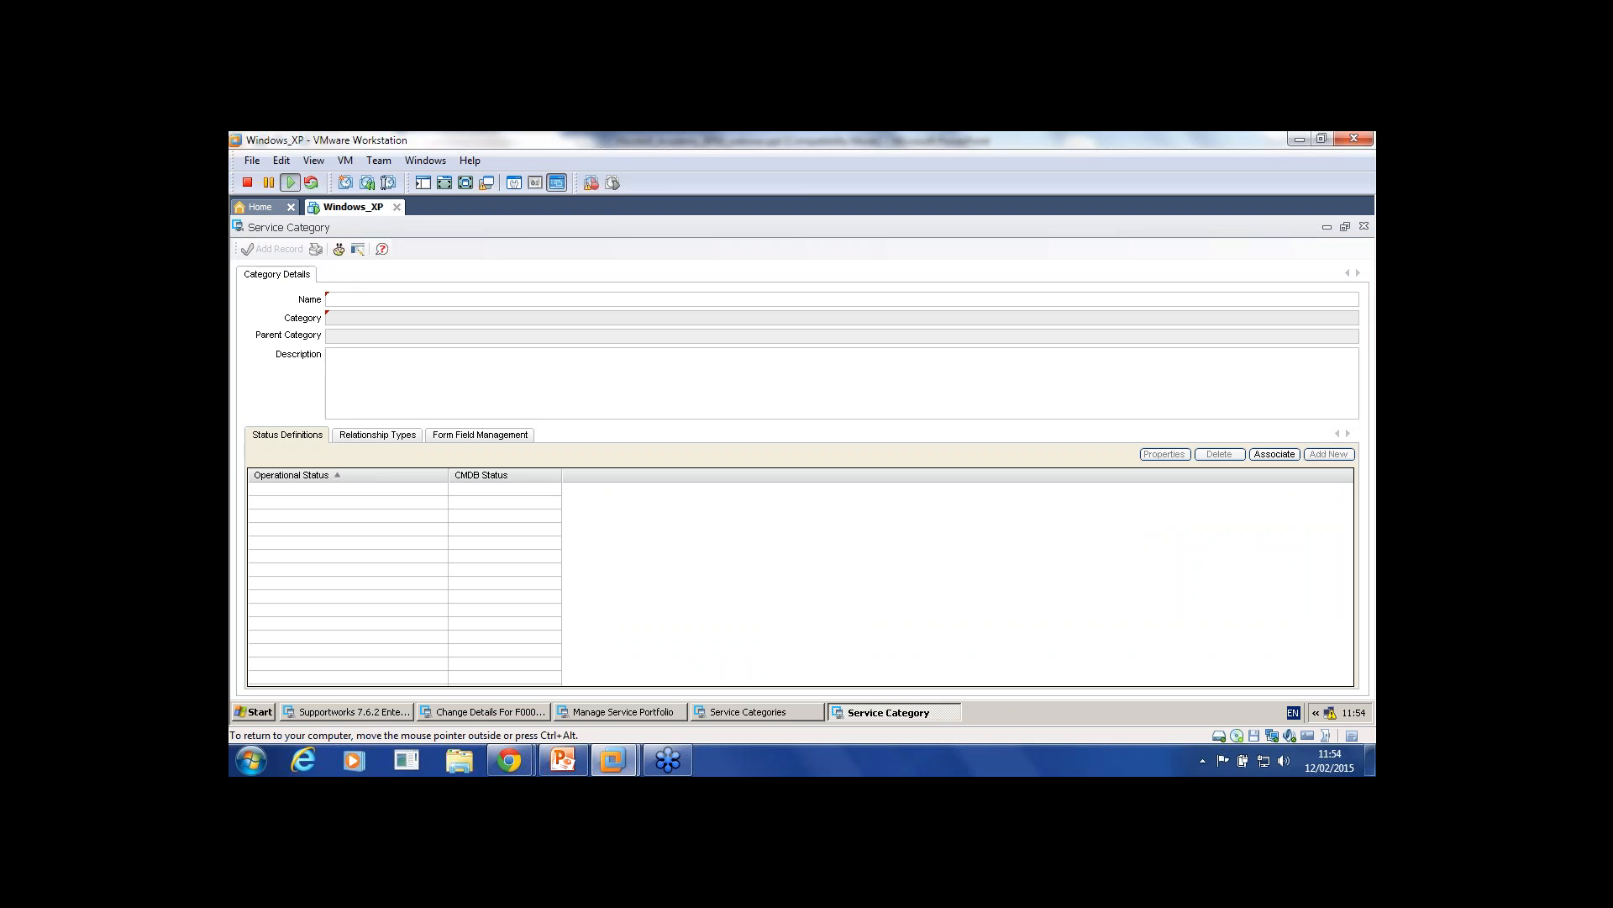
text(CD)
key(Tab)
click(1364, 226)
key(Return)
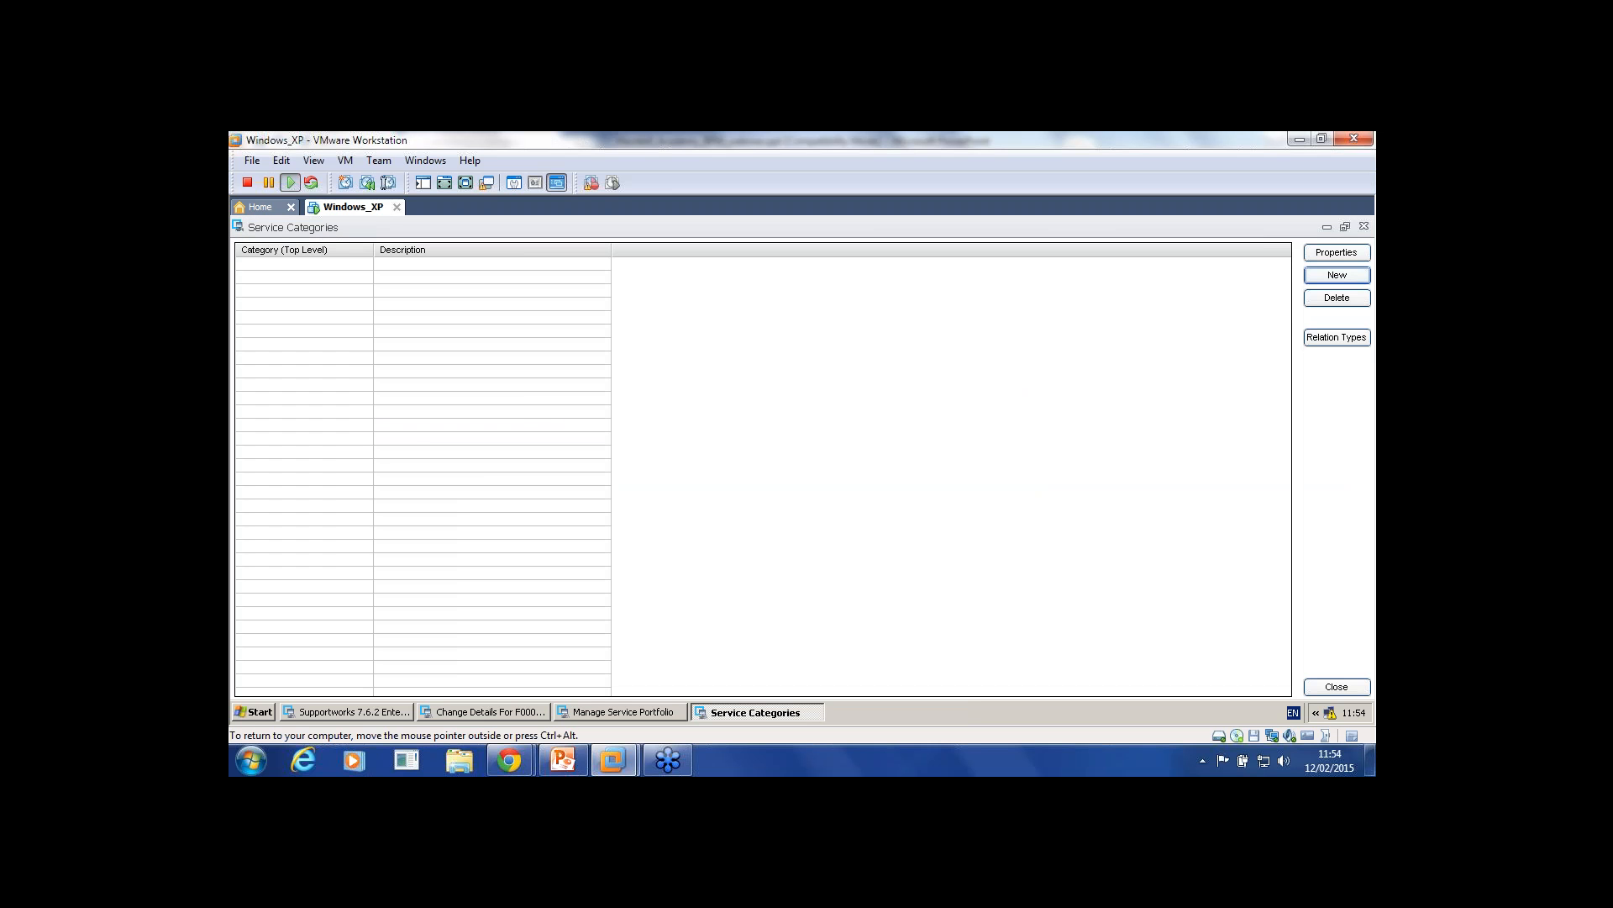
Step: Assign CD as service S1's Service Category and close the service categories list
click(622, 712)
click(1333, 354)
click(1355, 265)
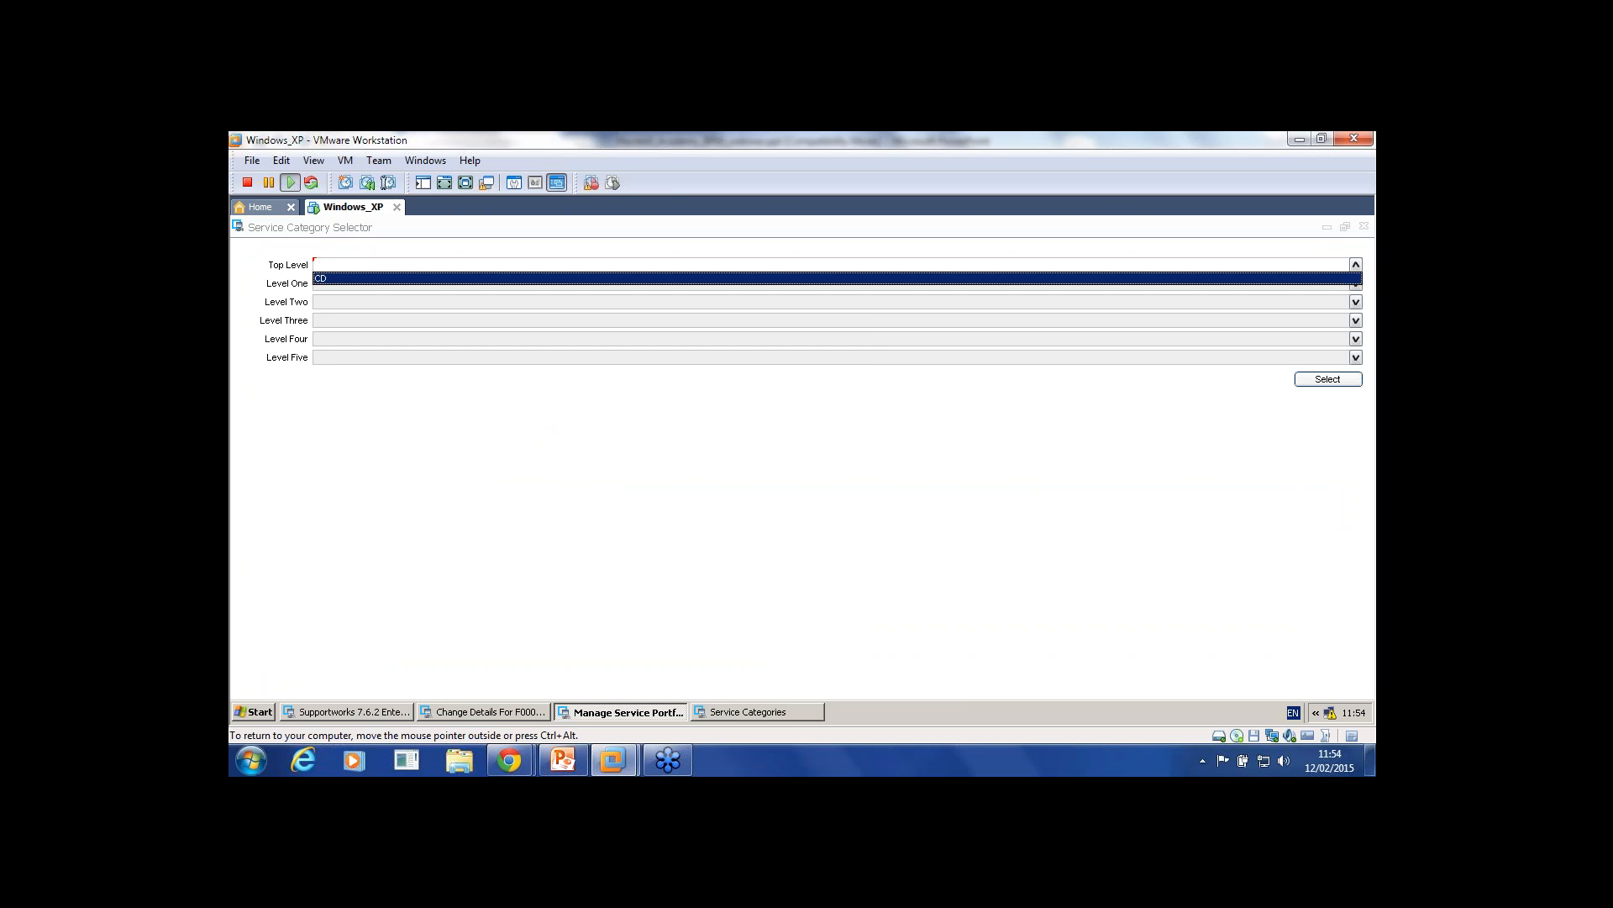
click(1336, 278)
click(1328, 379)
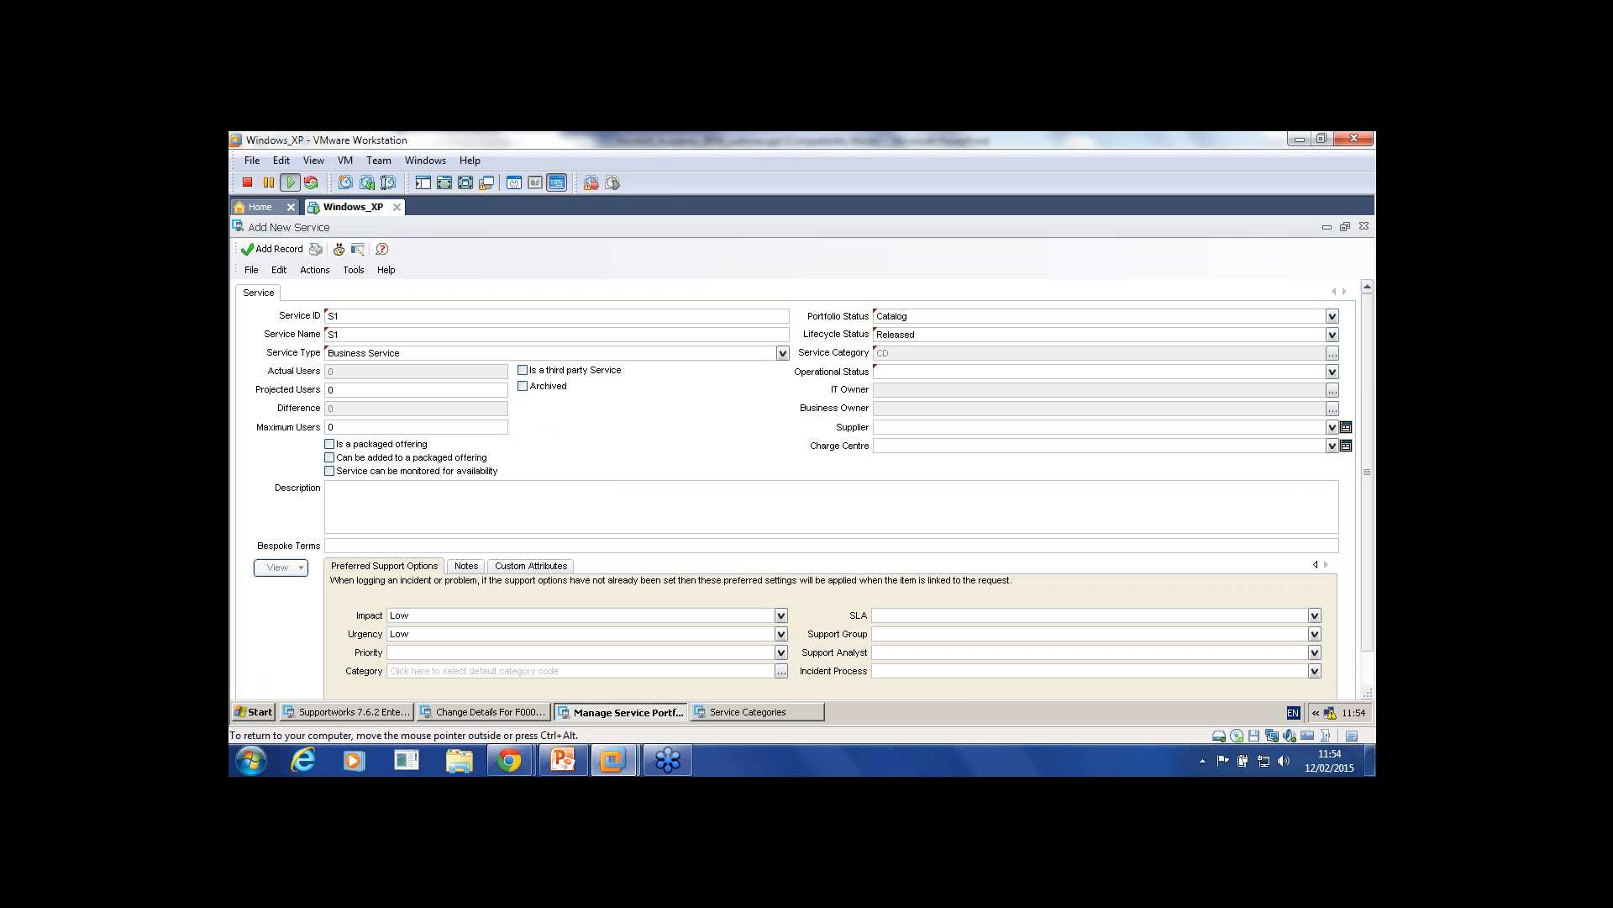
click(1332, 371)
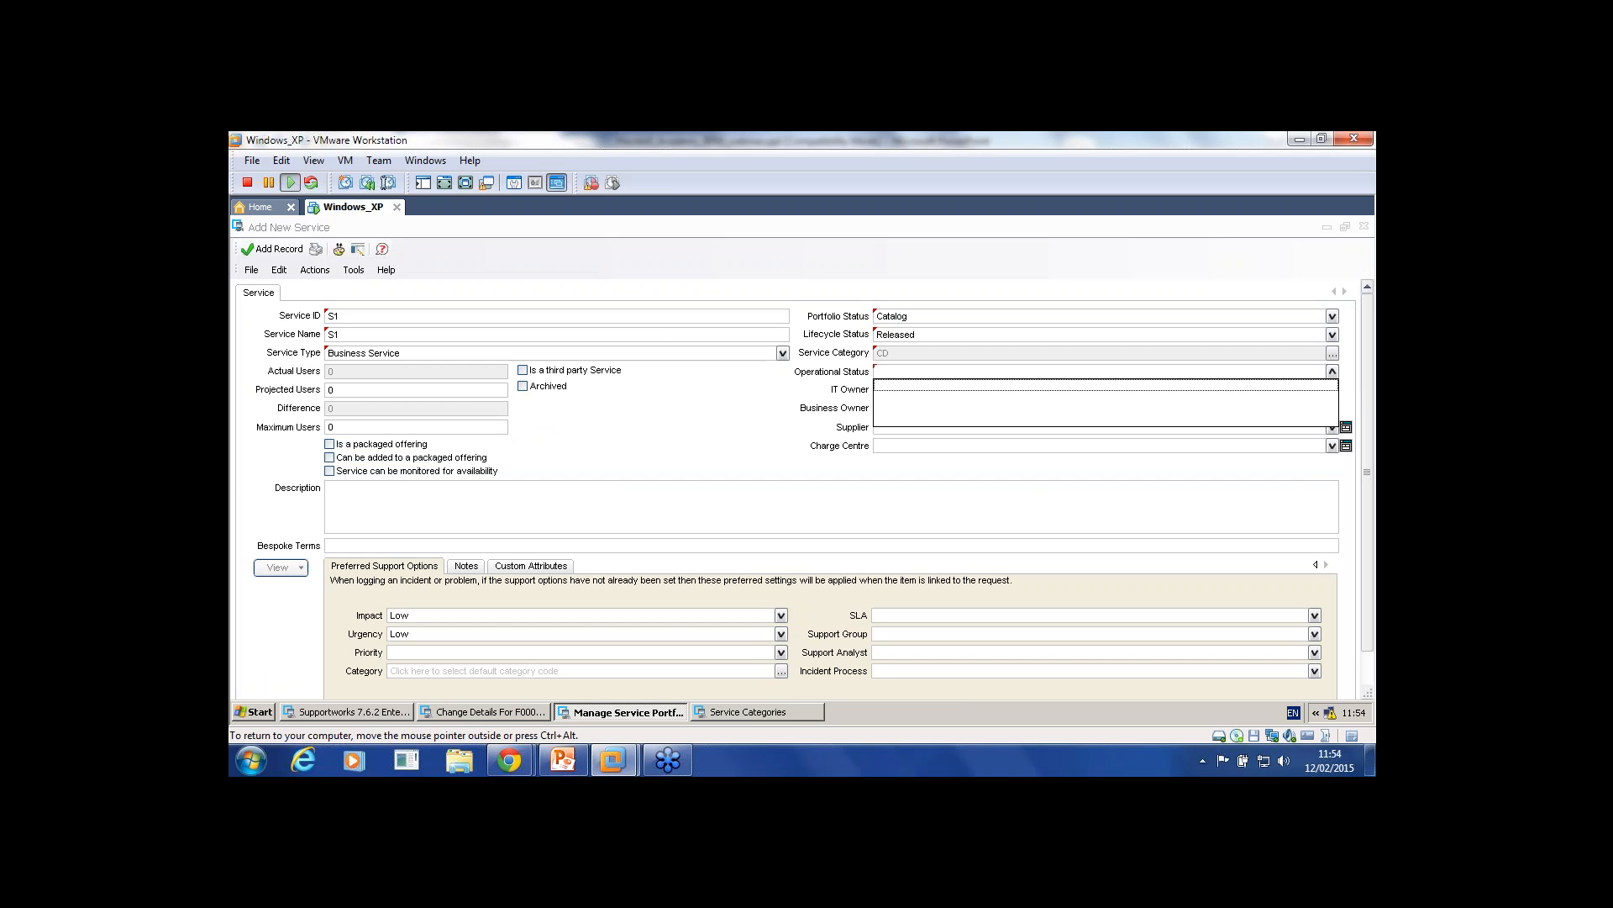
click(740, 711)
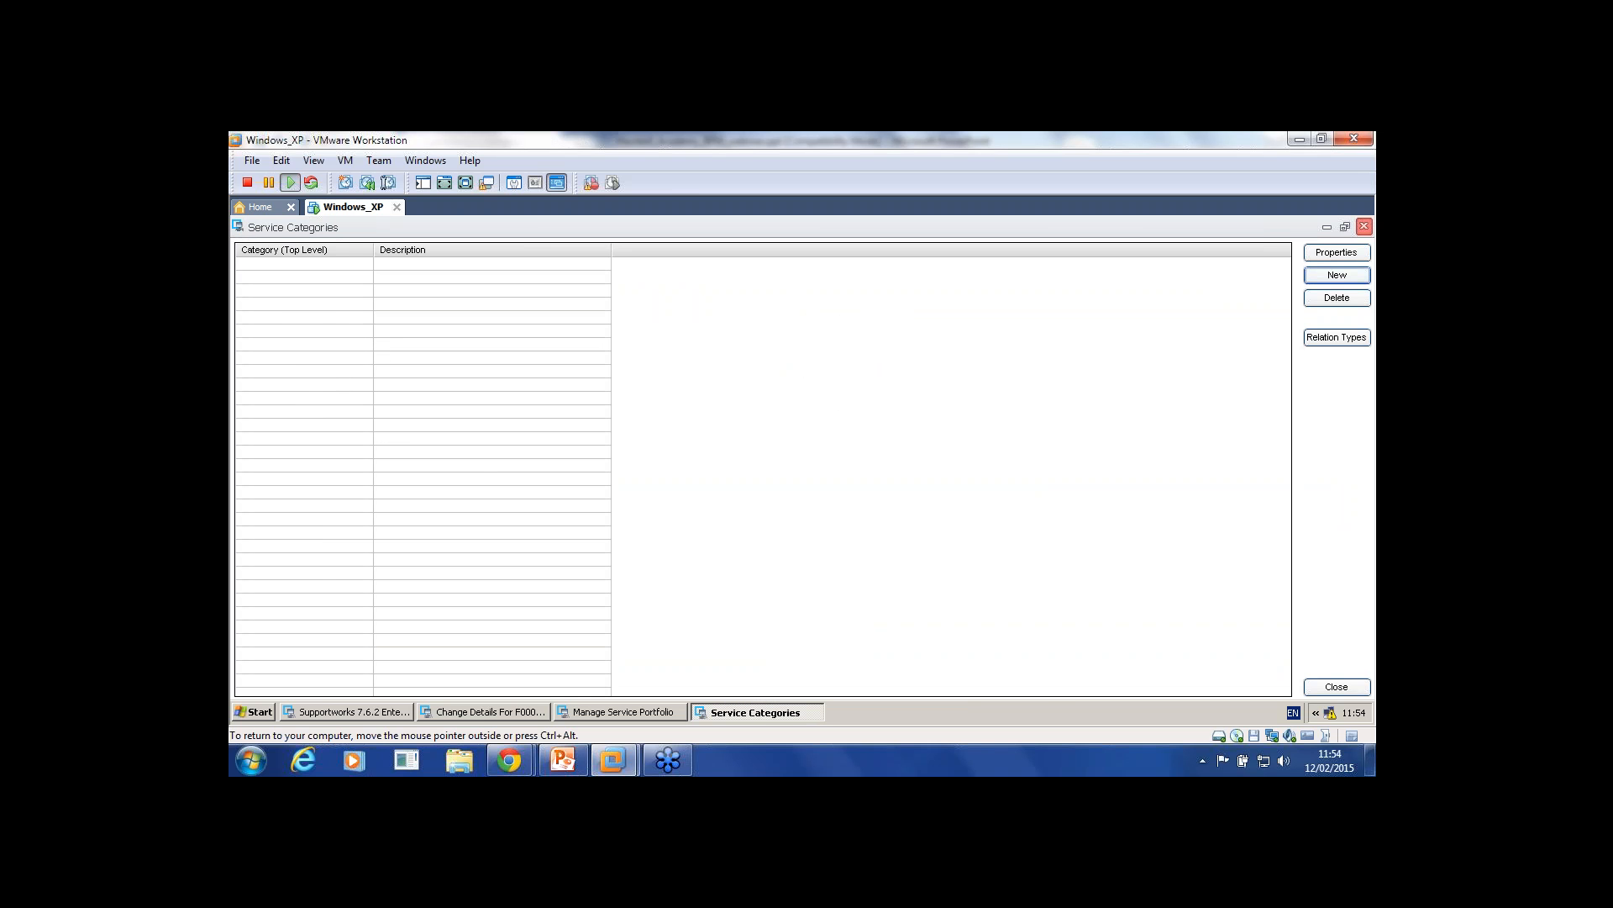
click(1365, 226)
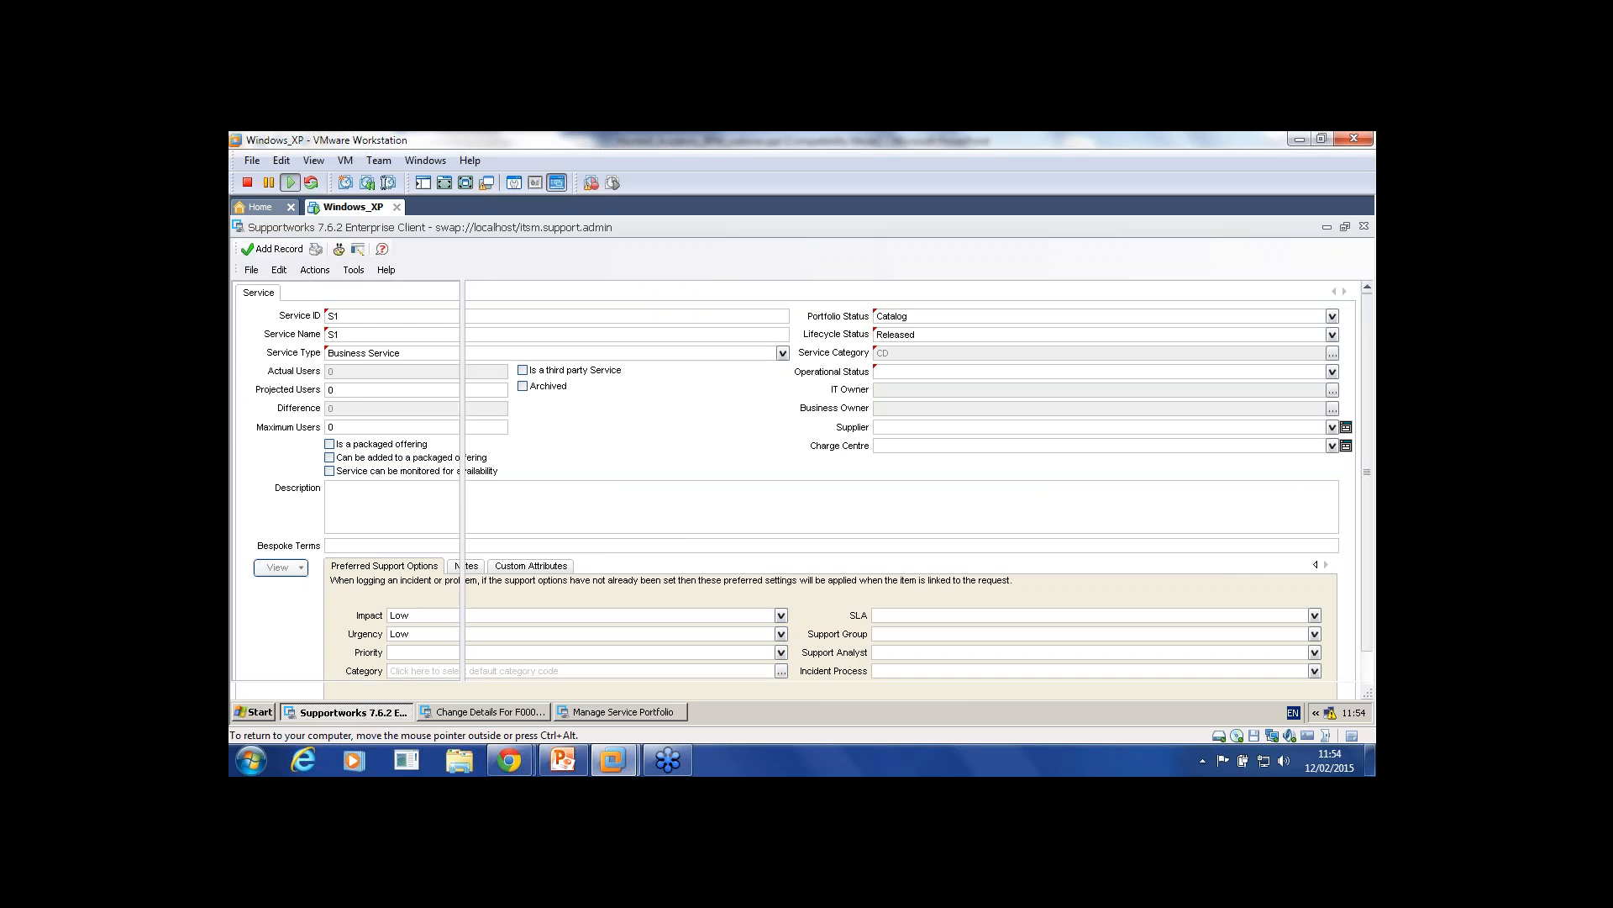
click(252, 247)
Step: Add an operational status named Start to the CD category
mouse_move(337, 453)
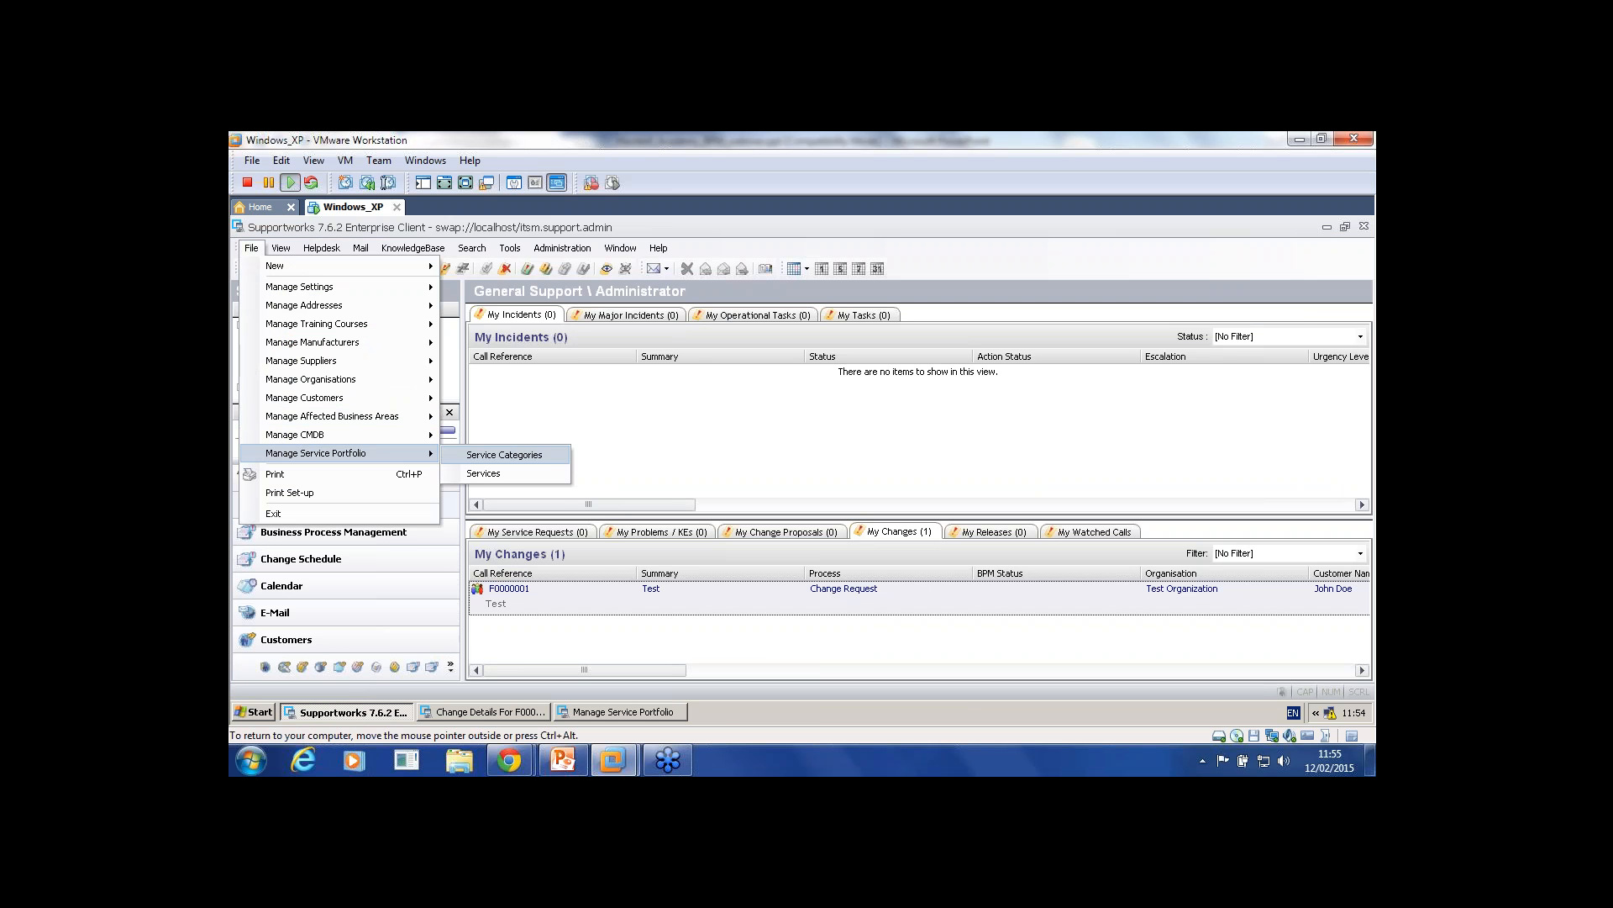
click(504, 455)
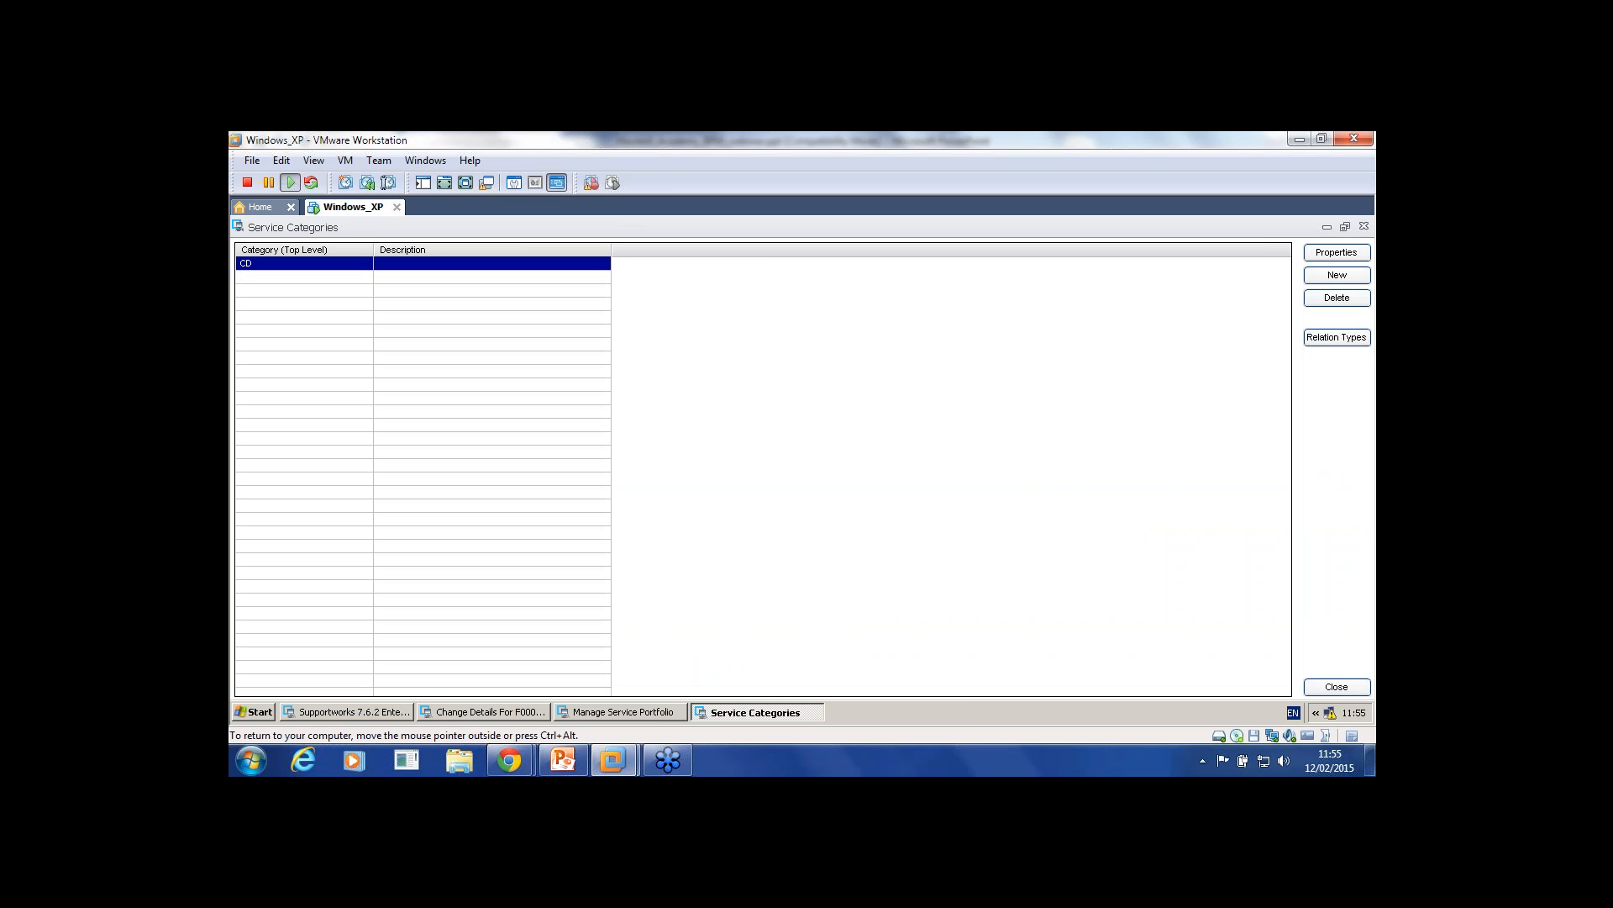
double_click(286, 263)
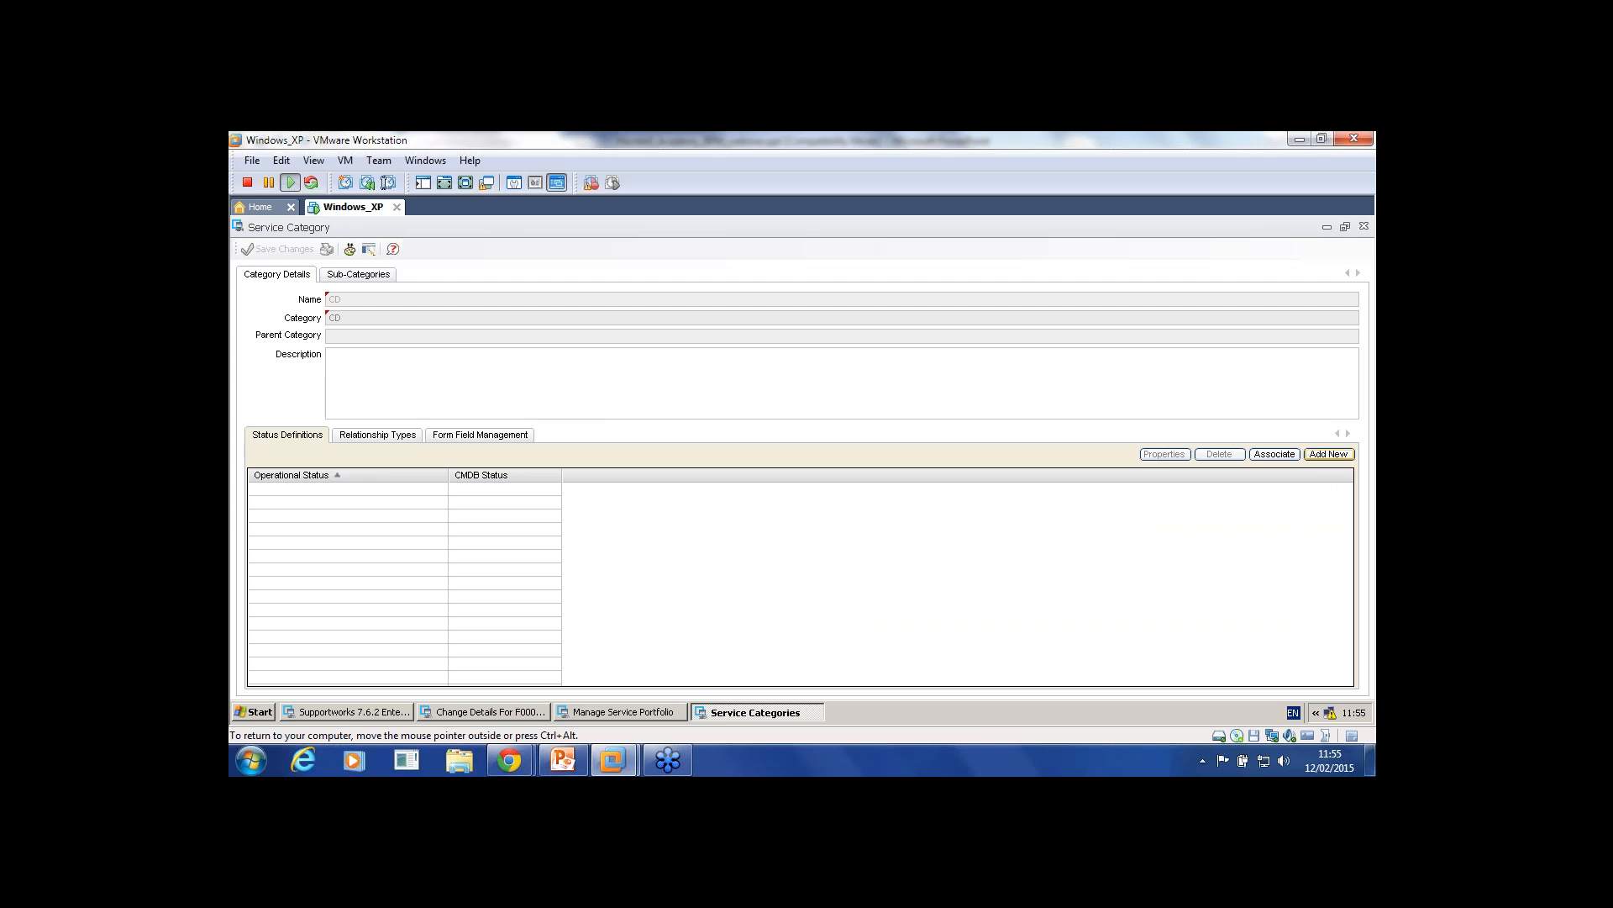
click(1329, 454)
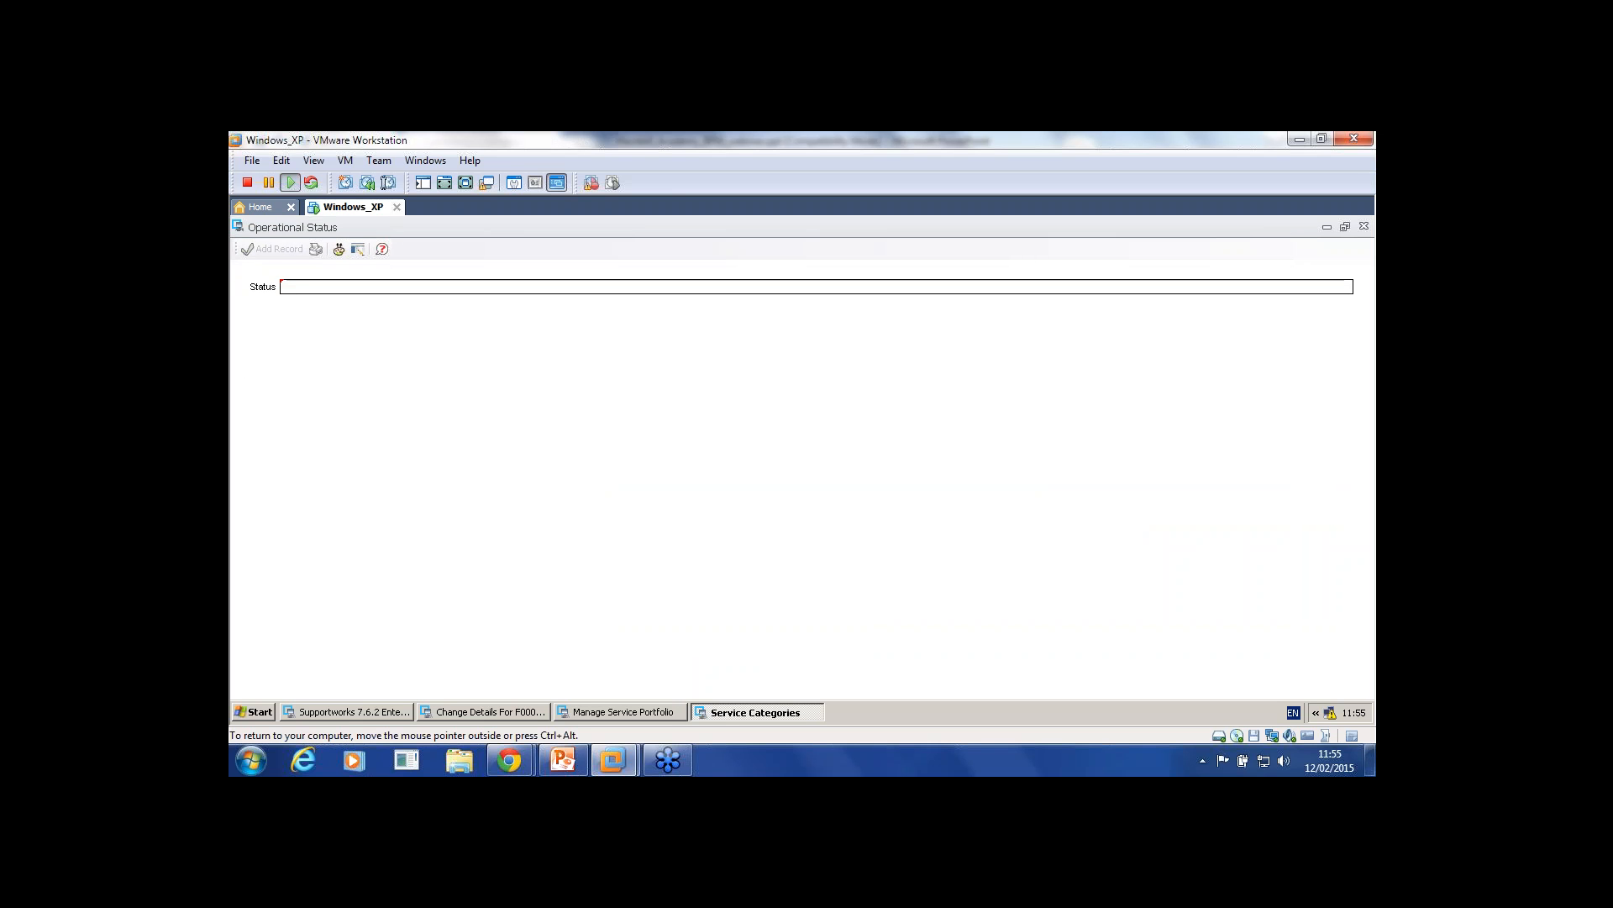
text(Start)
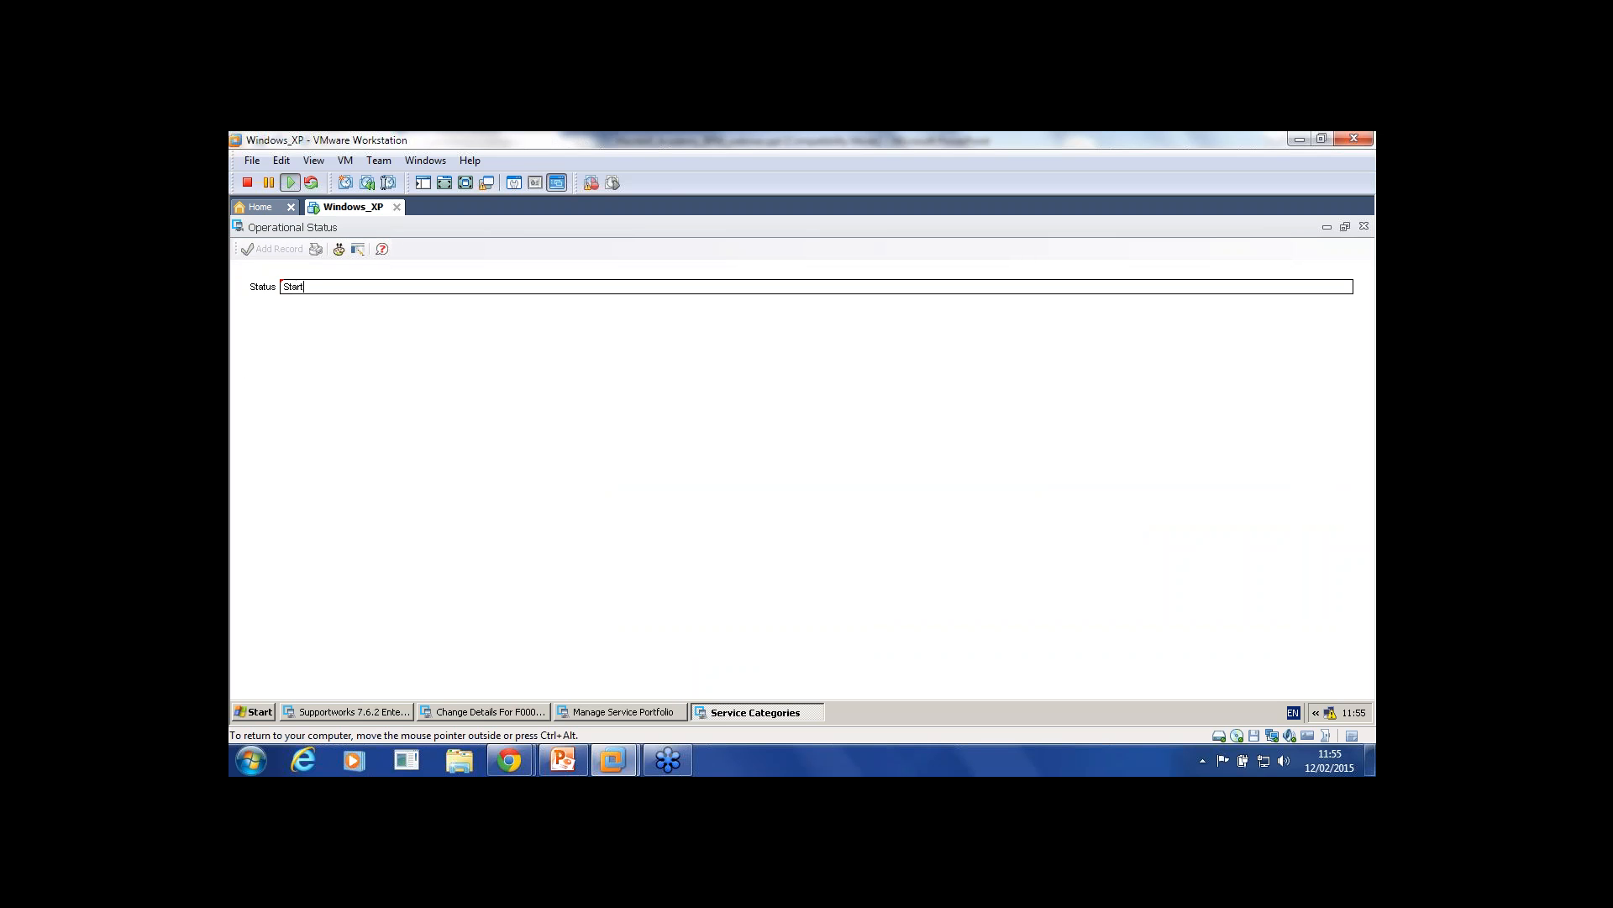
click(274, 250)
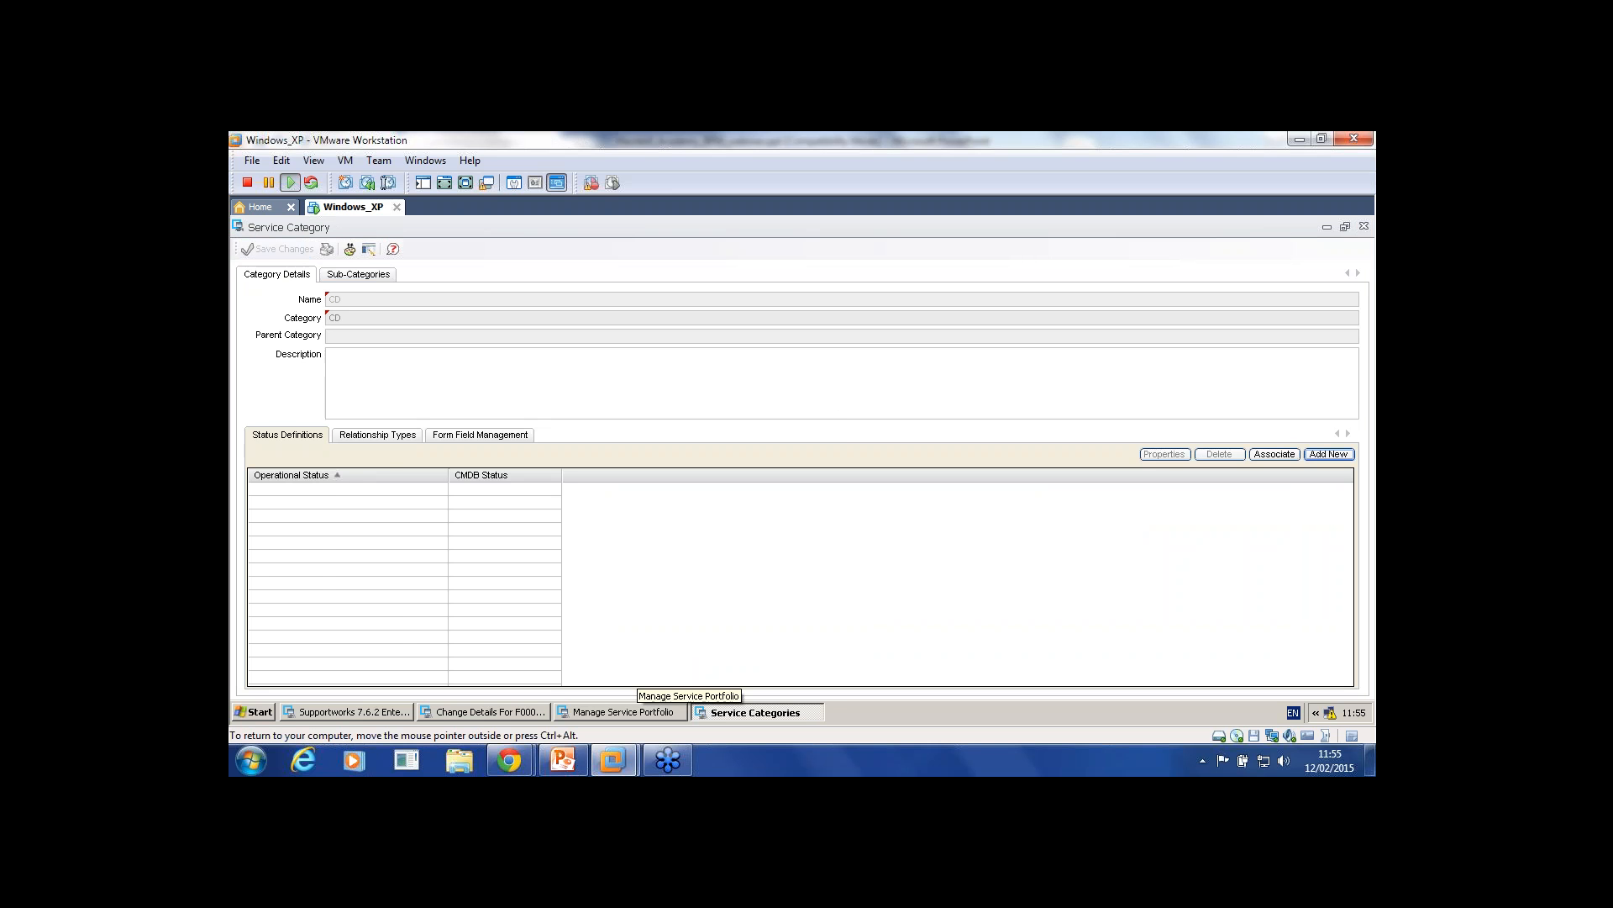
Step: Add another operational status 'St' to CD, review its tabs, and close the category windows
click(635, 712)
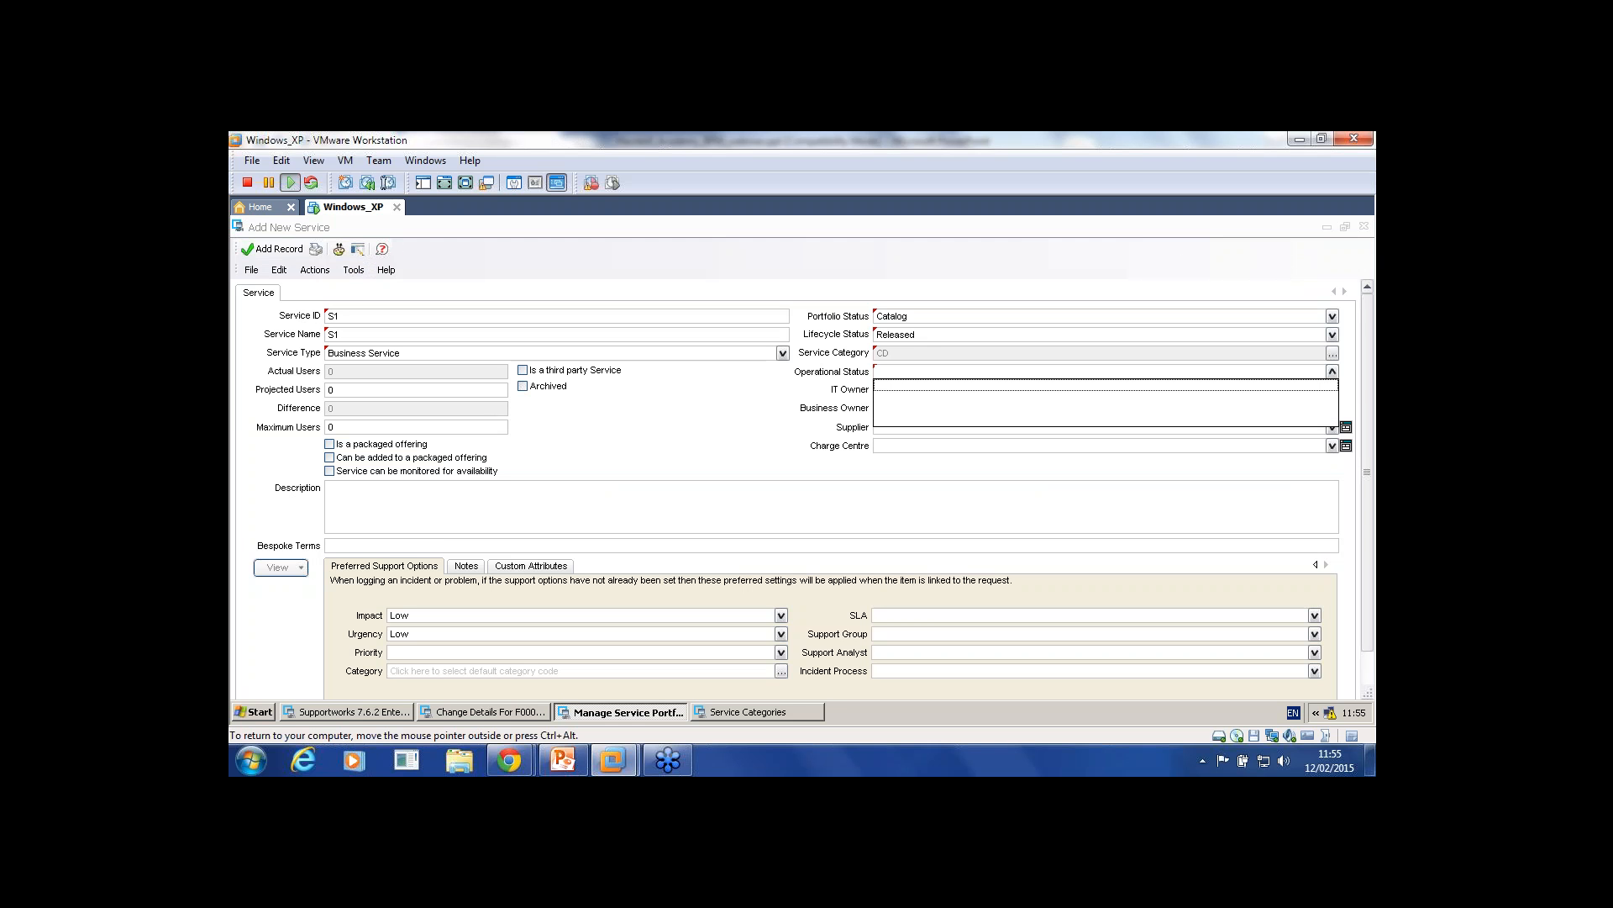
click(803, 712)
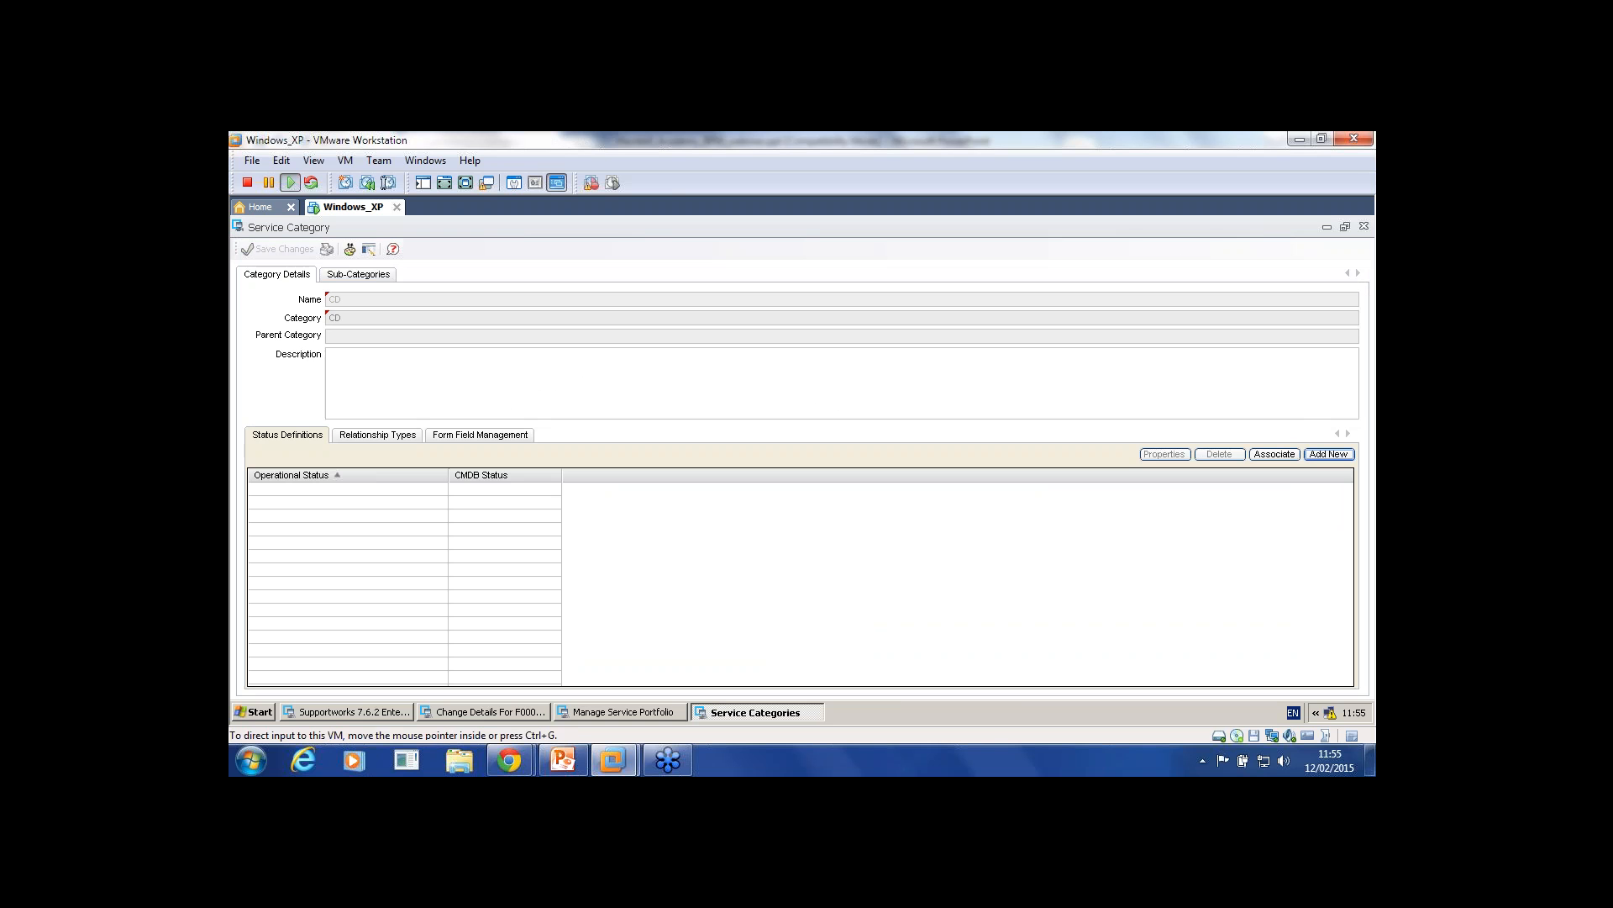
click(1328, 454)
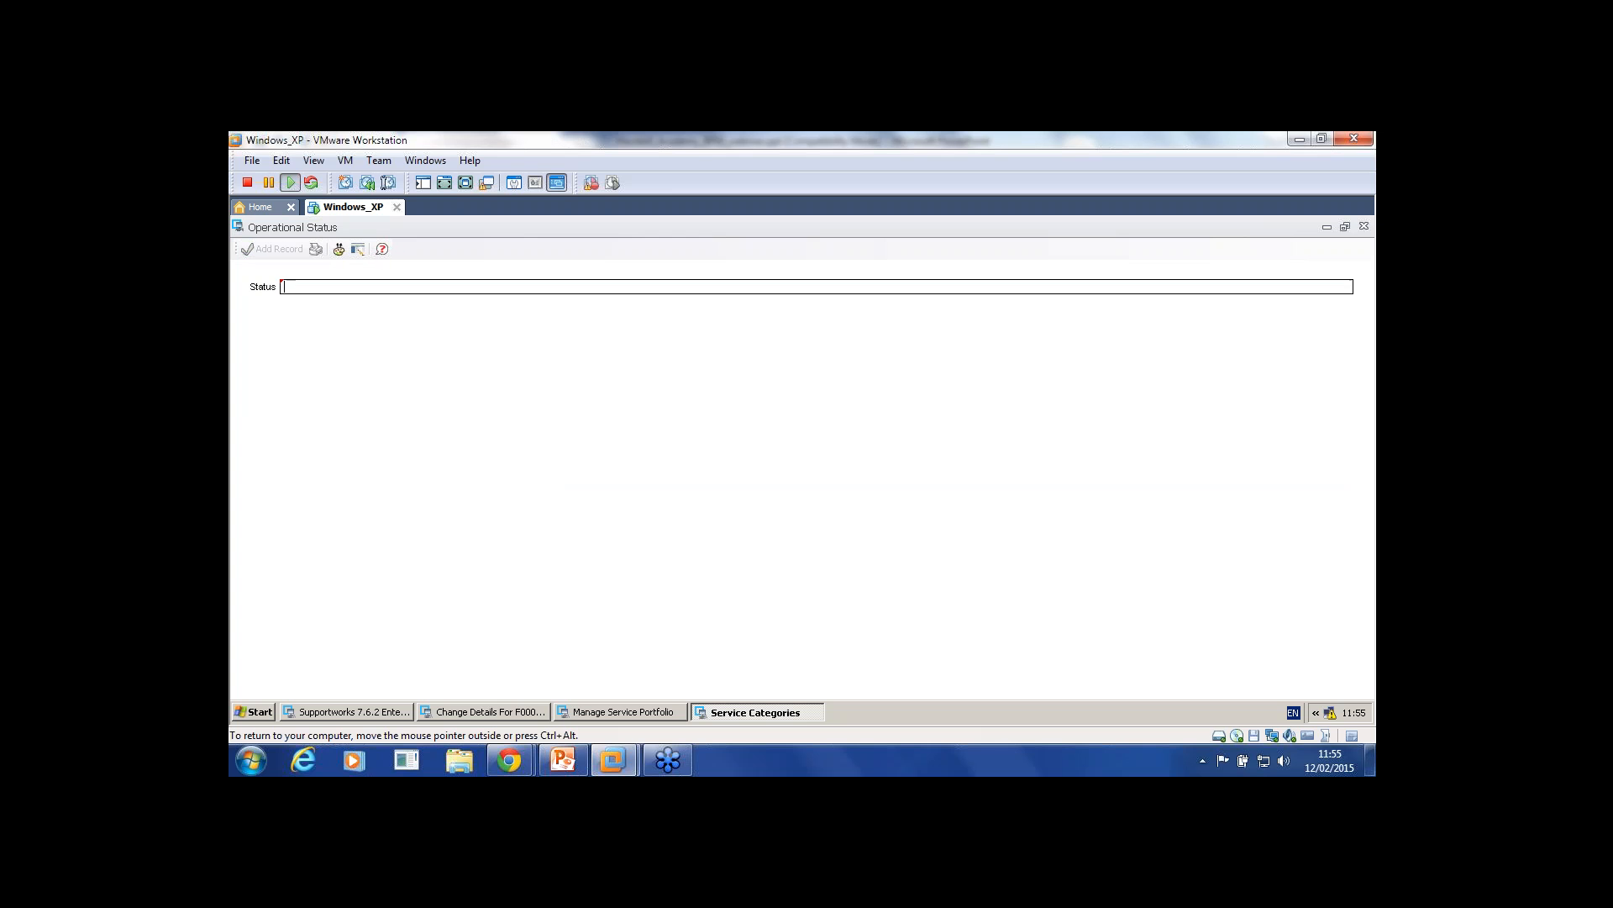
text(St)
click(272, 249)
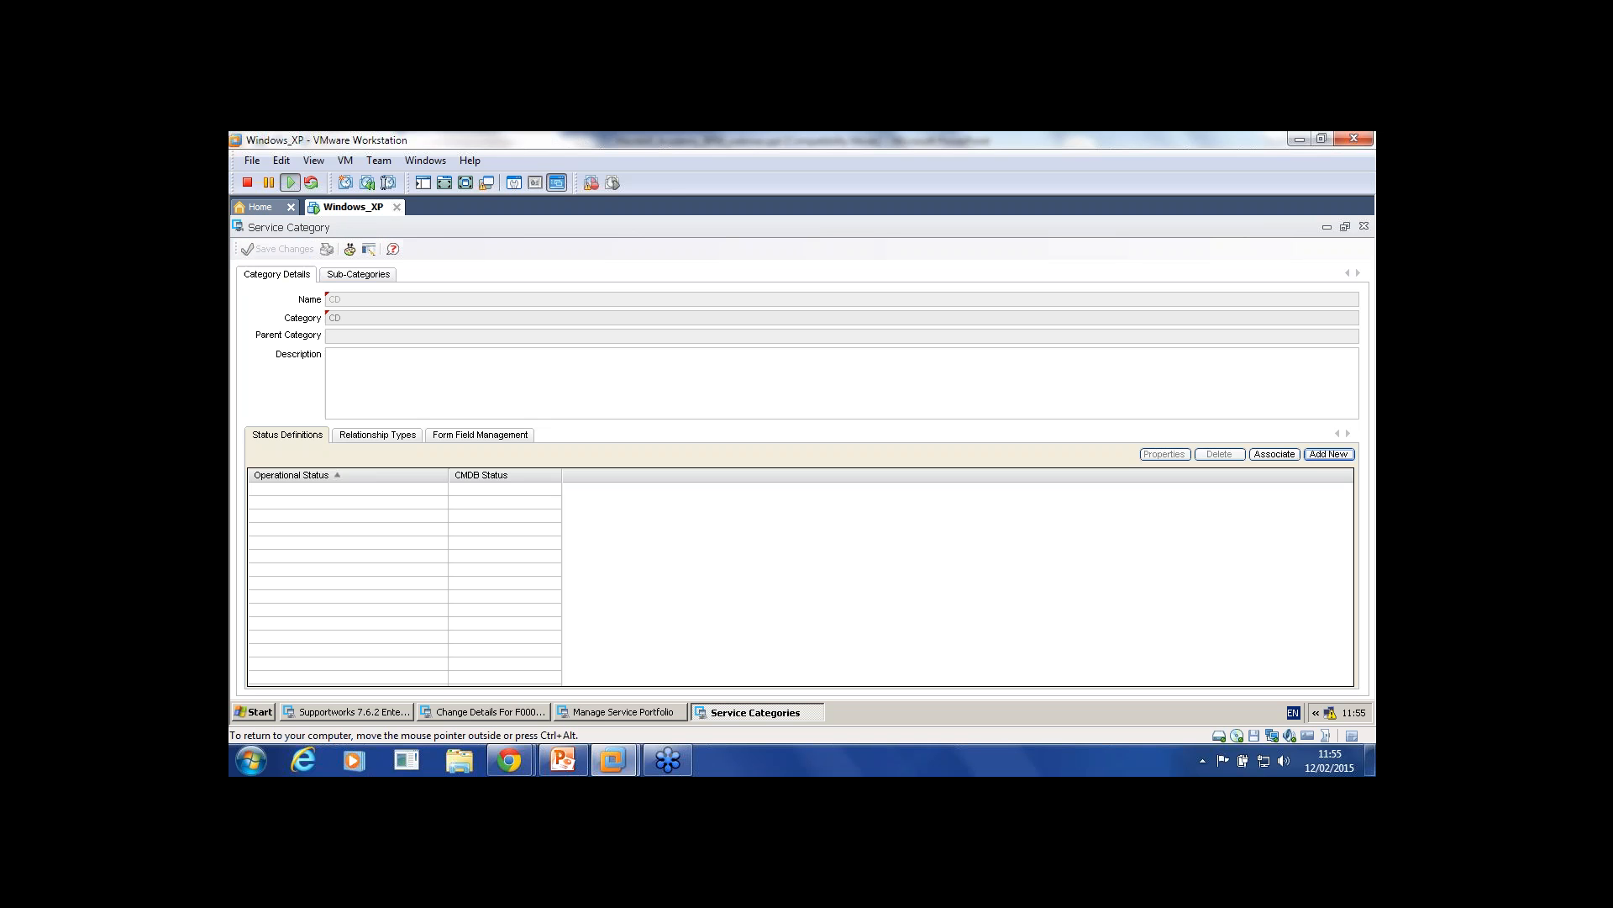
click(378, 435)
click(480, 434)
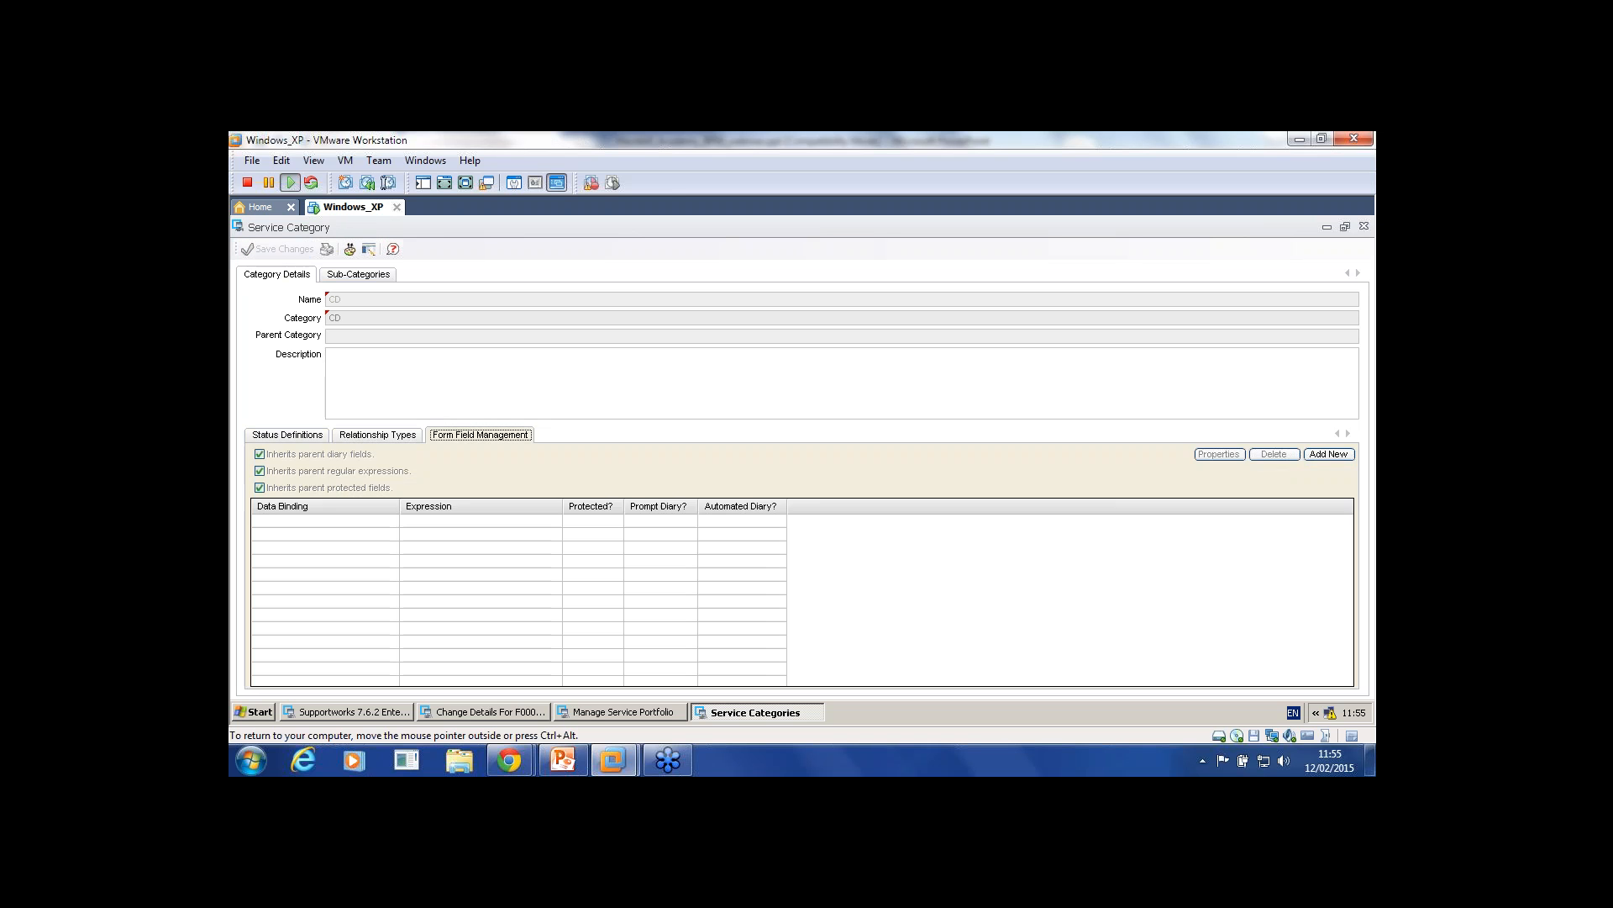
click(358, 274)
click(276, 274)
click(1364, 226)
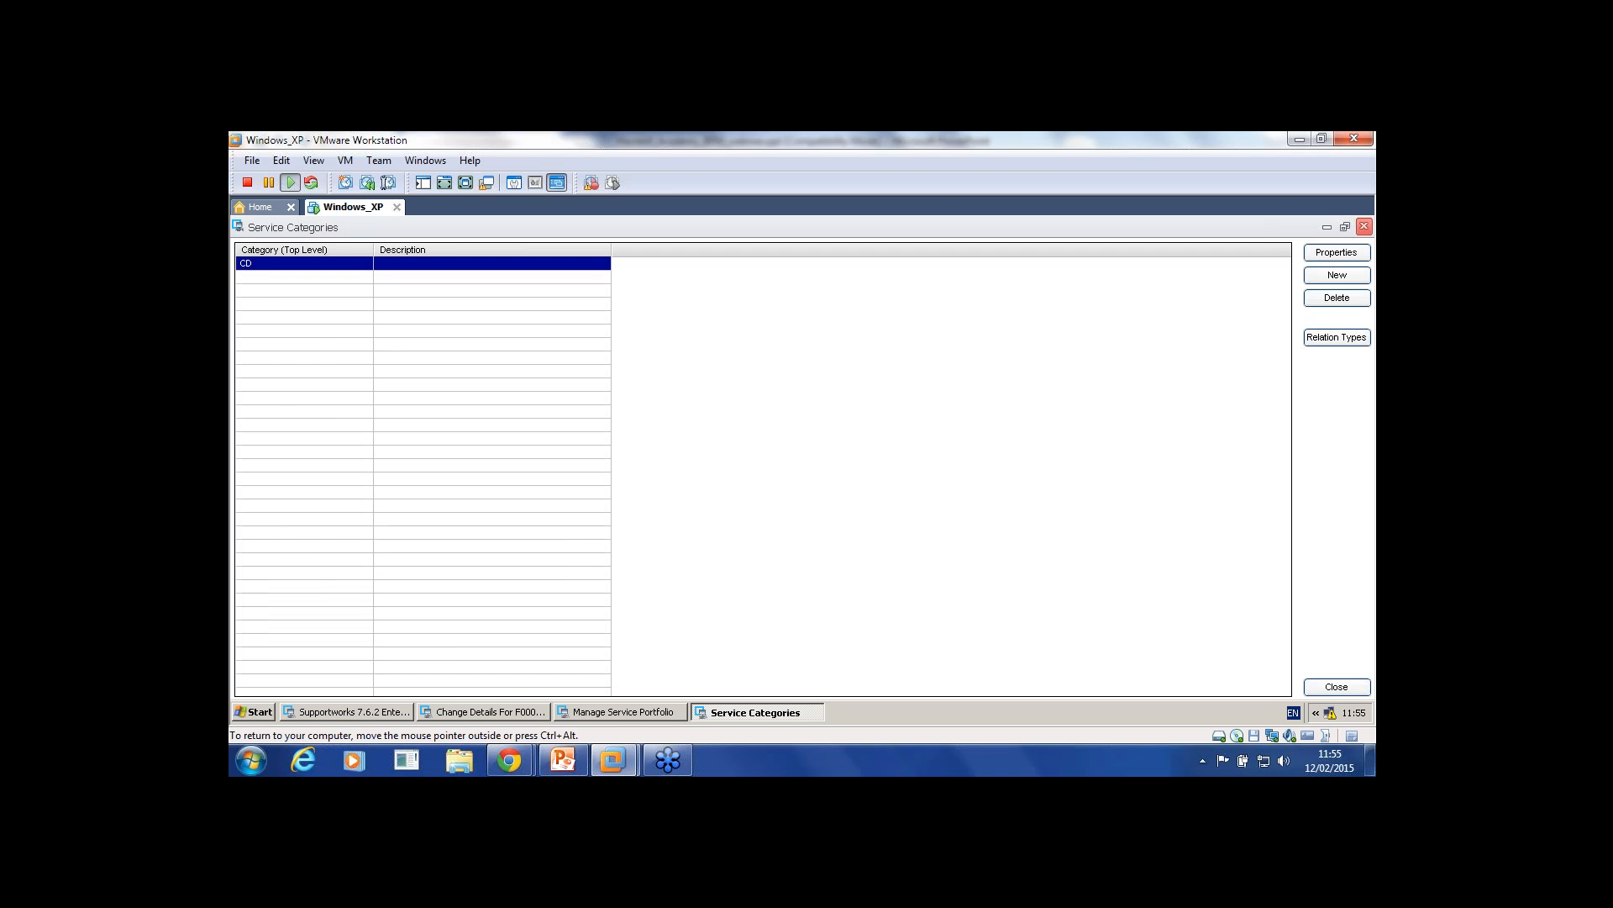
click(1364, 226)
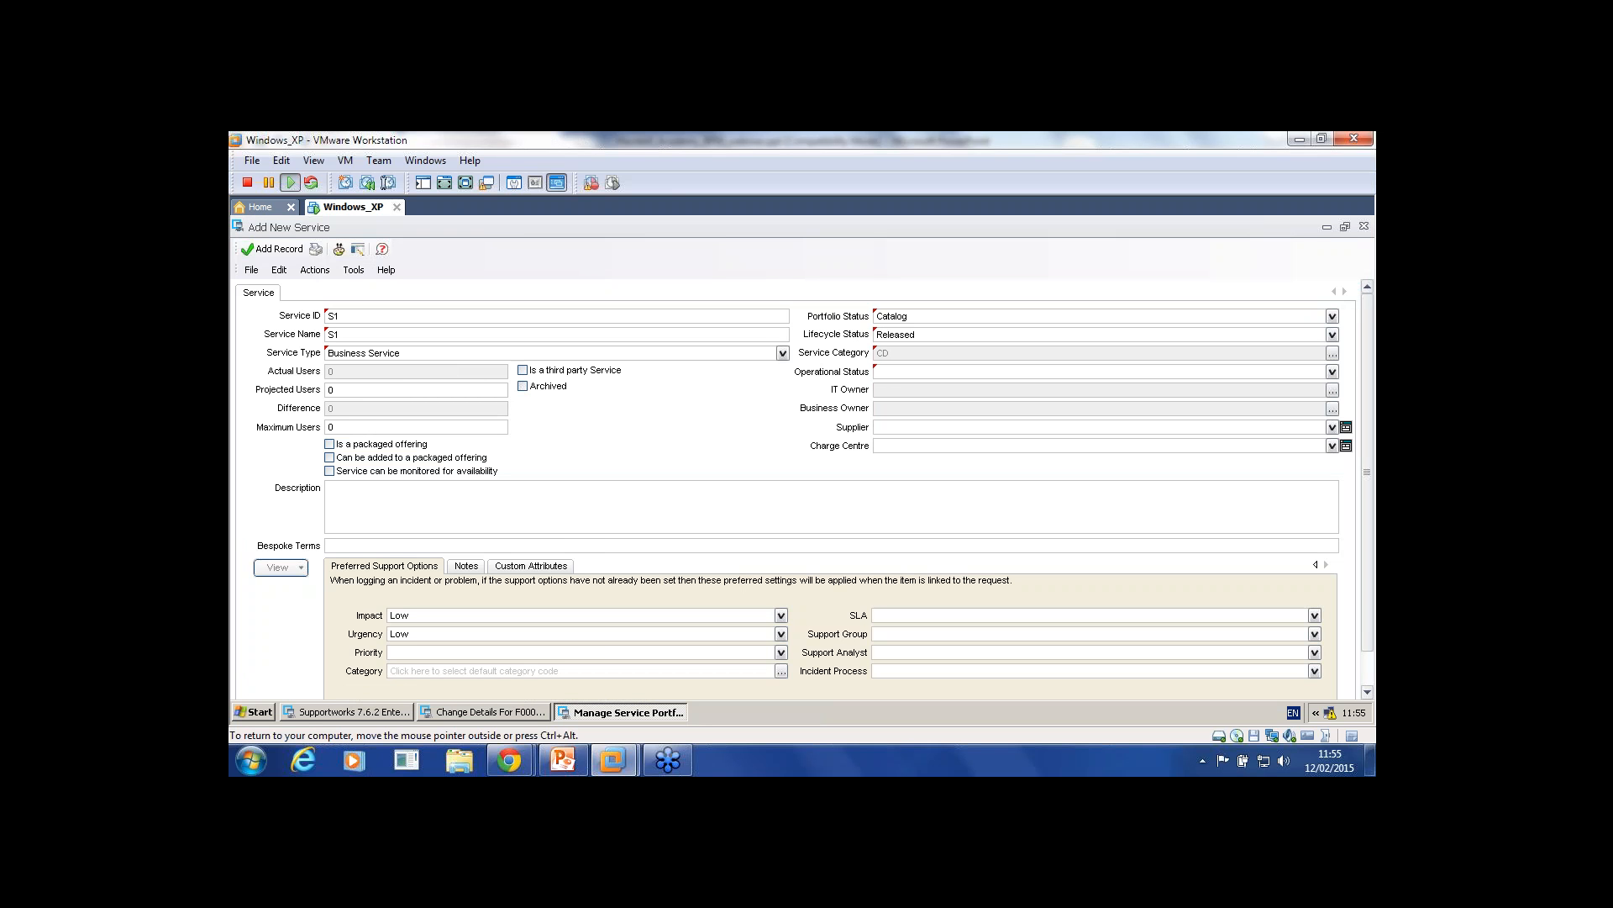
Step: Return to the main client and open the Service Categories list from Manage Service Portfolio
click(347, 712)
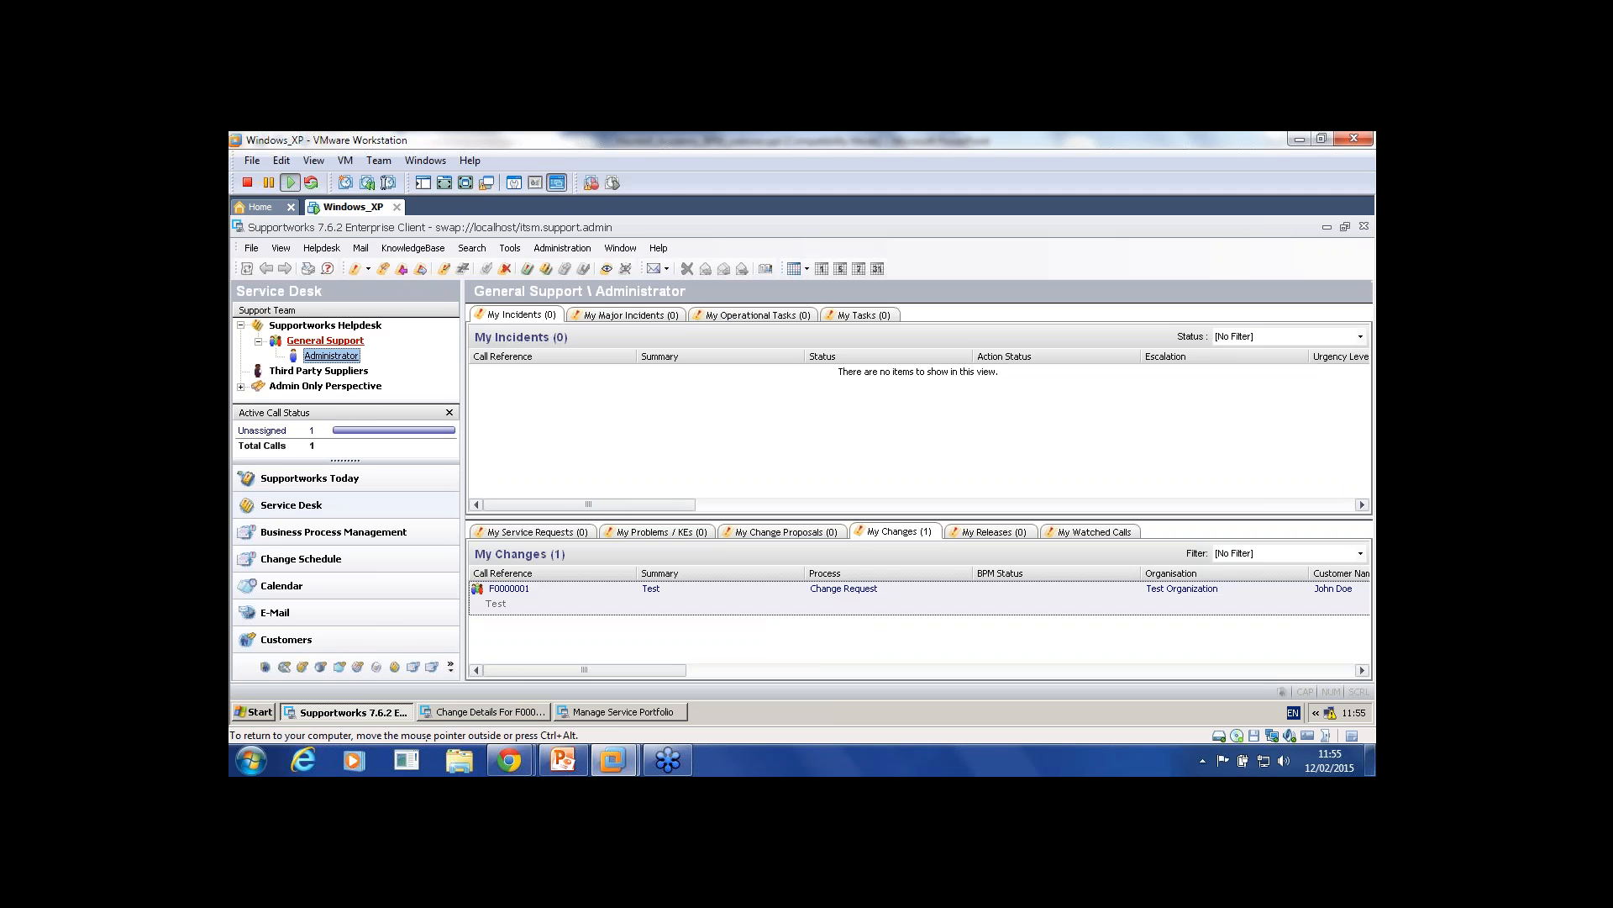
click(251, 248)
mouse_move(337, 453)
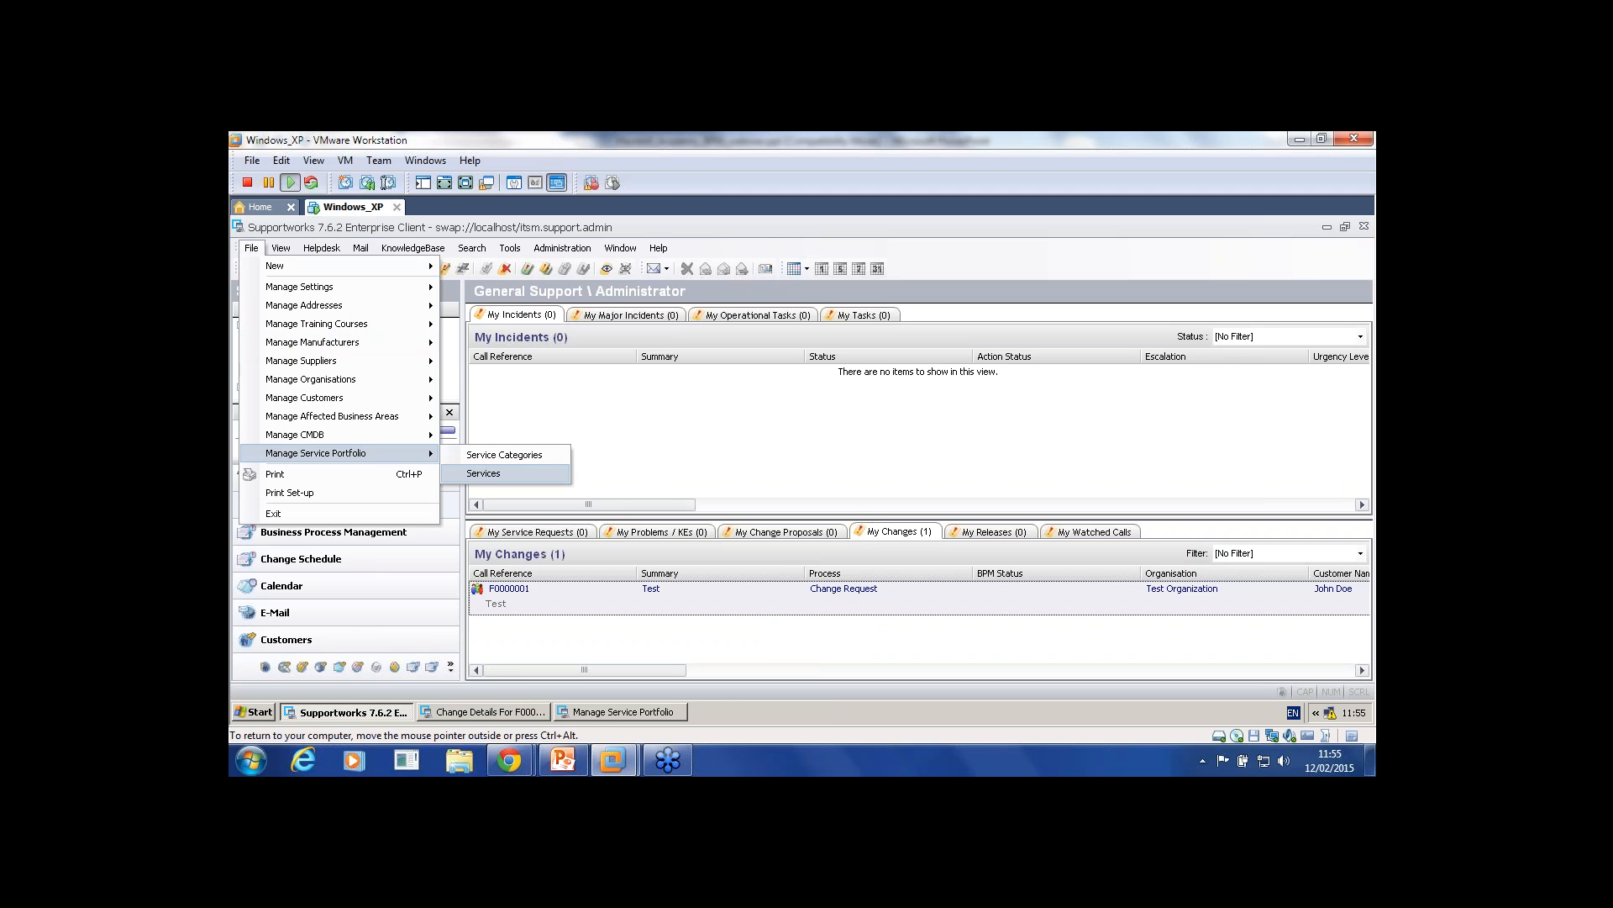
click(504, 455)
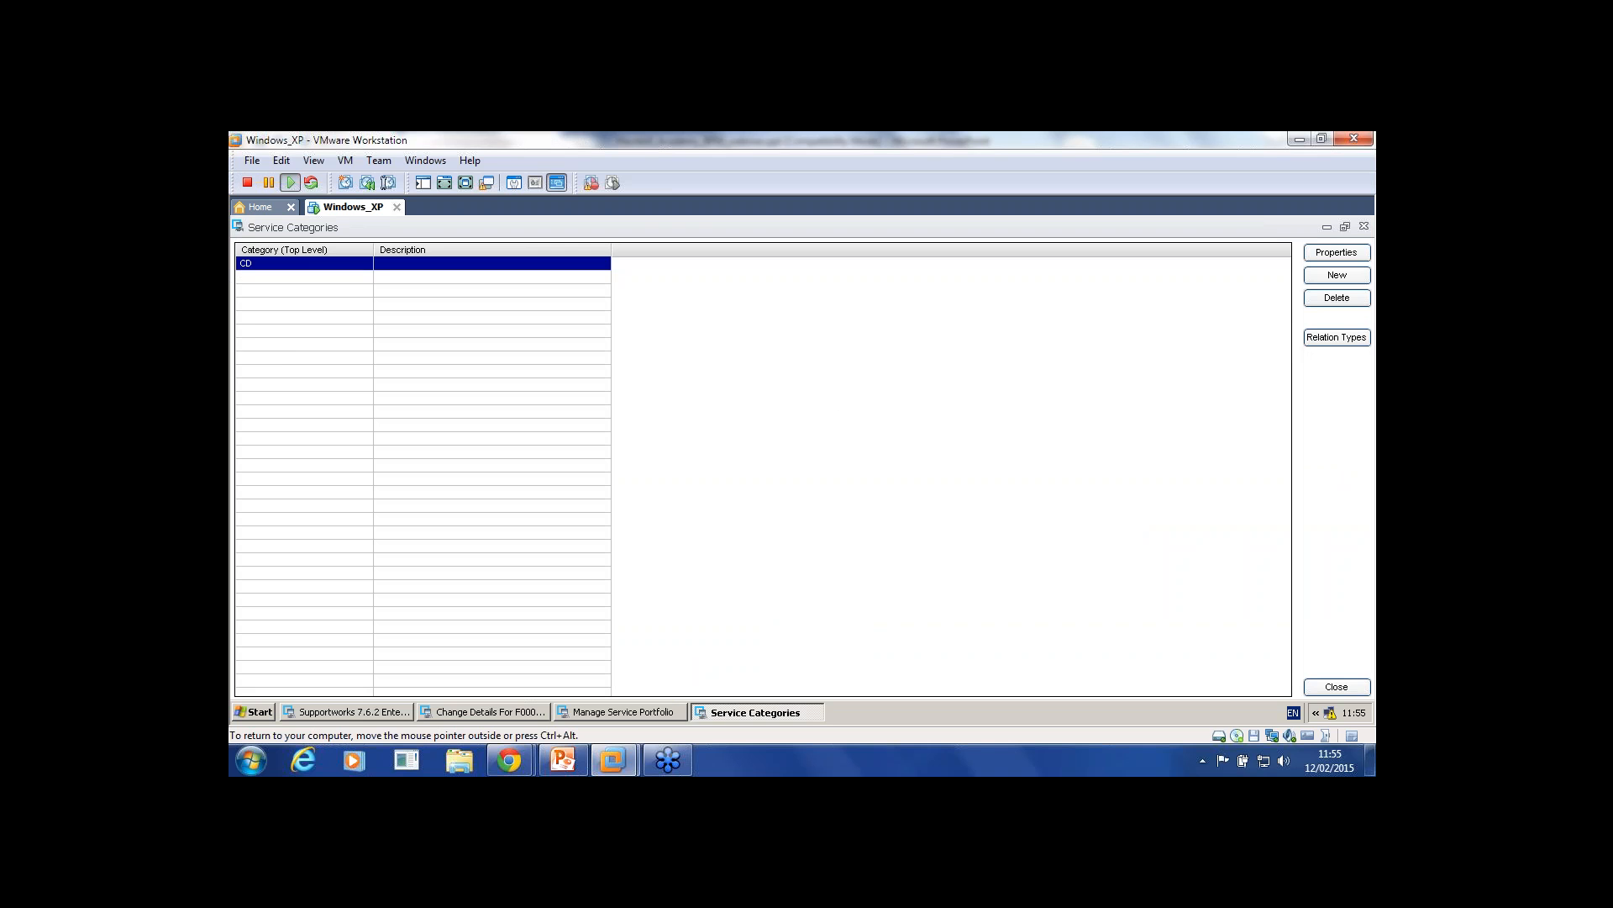
Step: Create service category AA with the Available operational status, then close and save it
click(1337, 275)
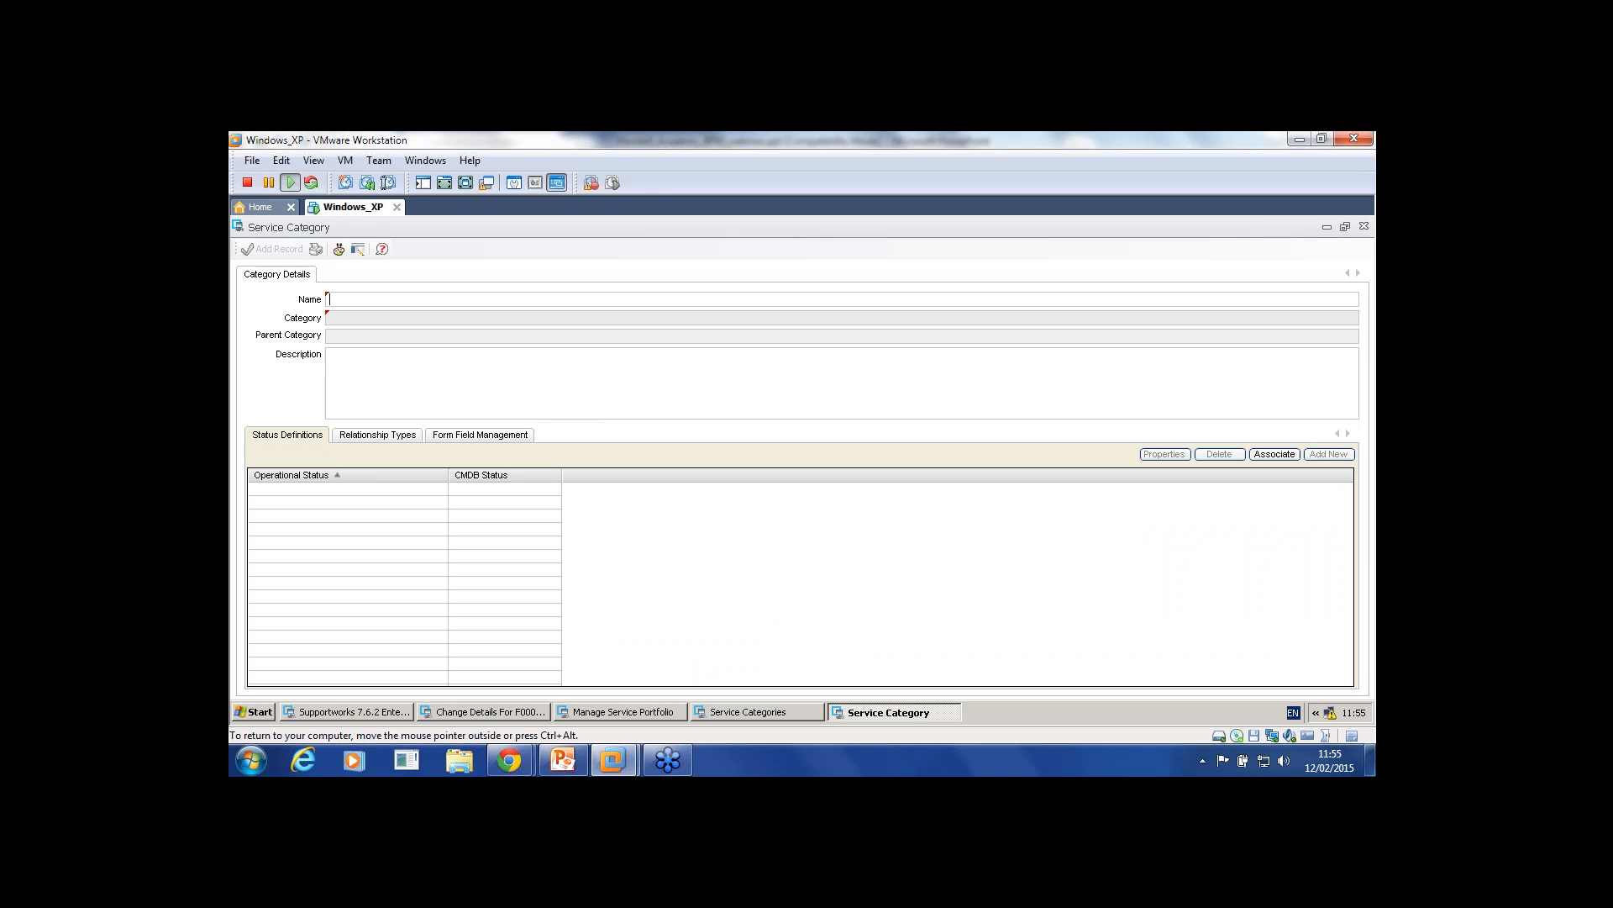
text(AA)
key(Tab)
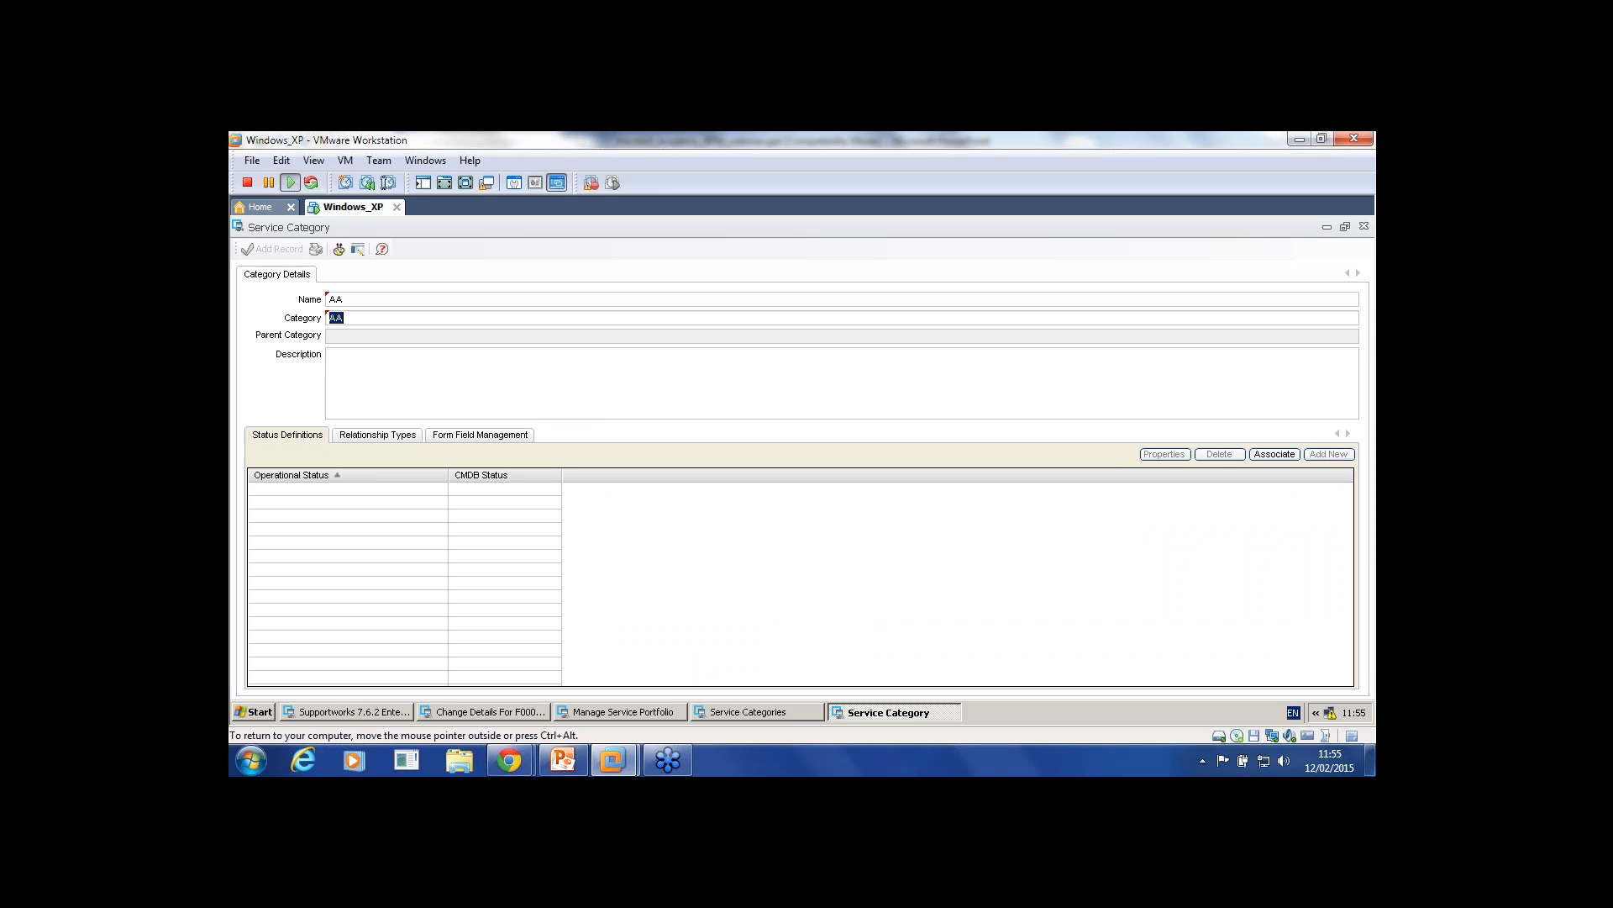
key(Tab)
click(1275, 454)
click(1352, 287)
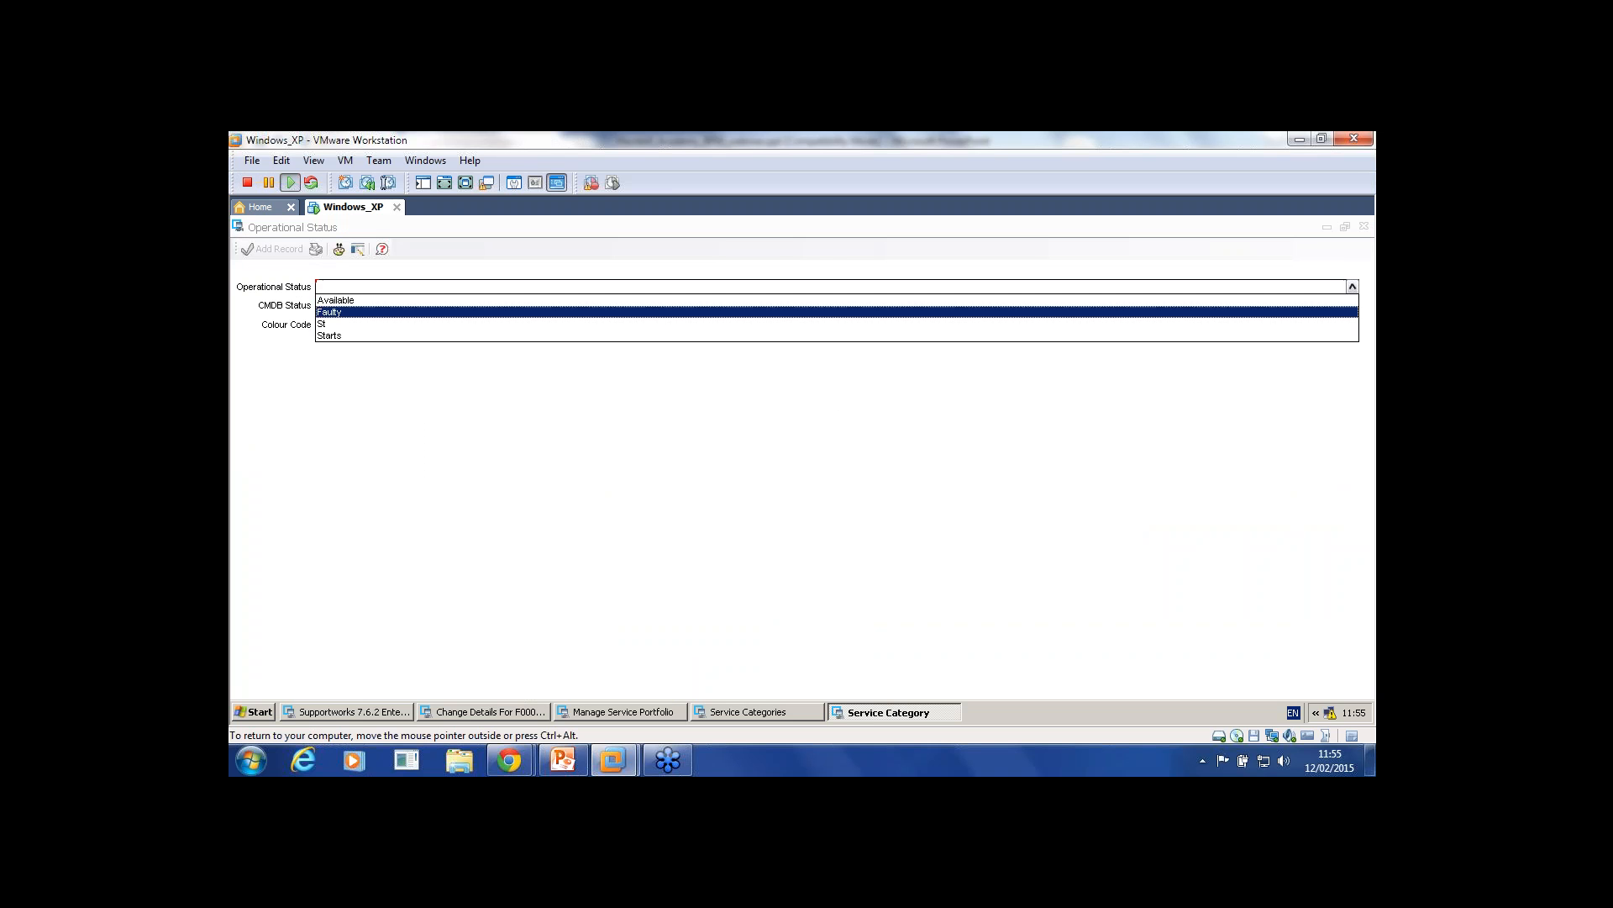
click(338, 299)
click(277, 249)
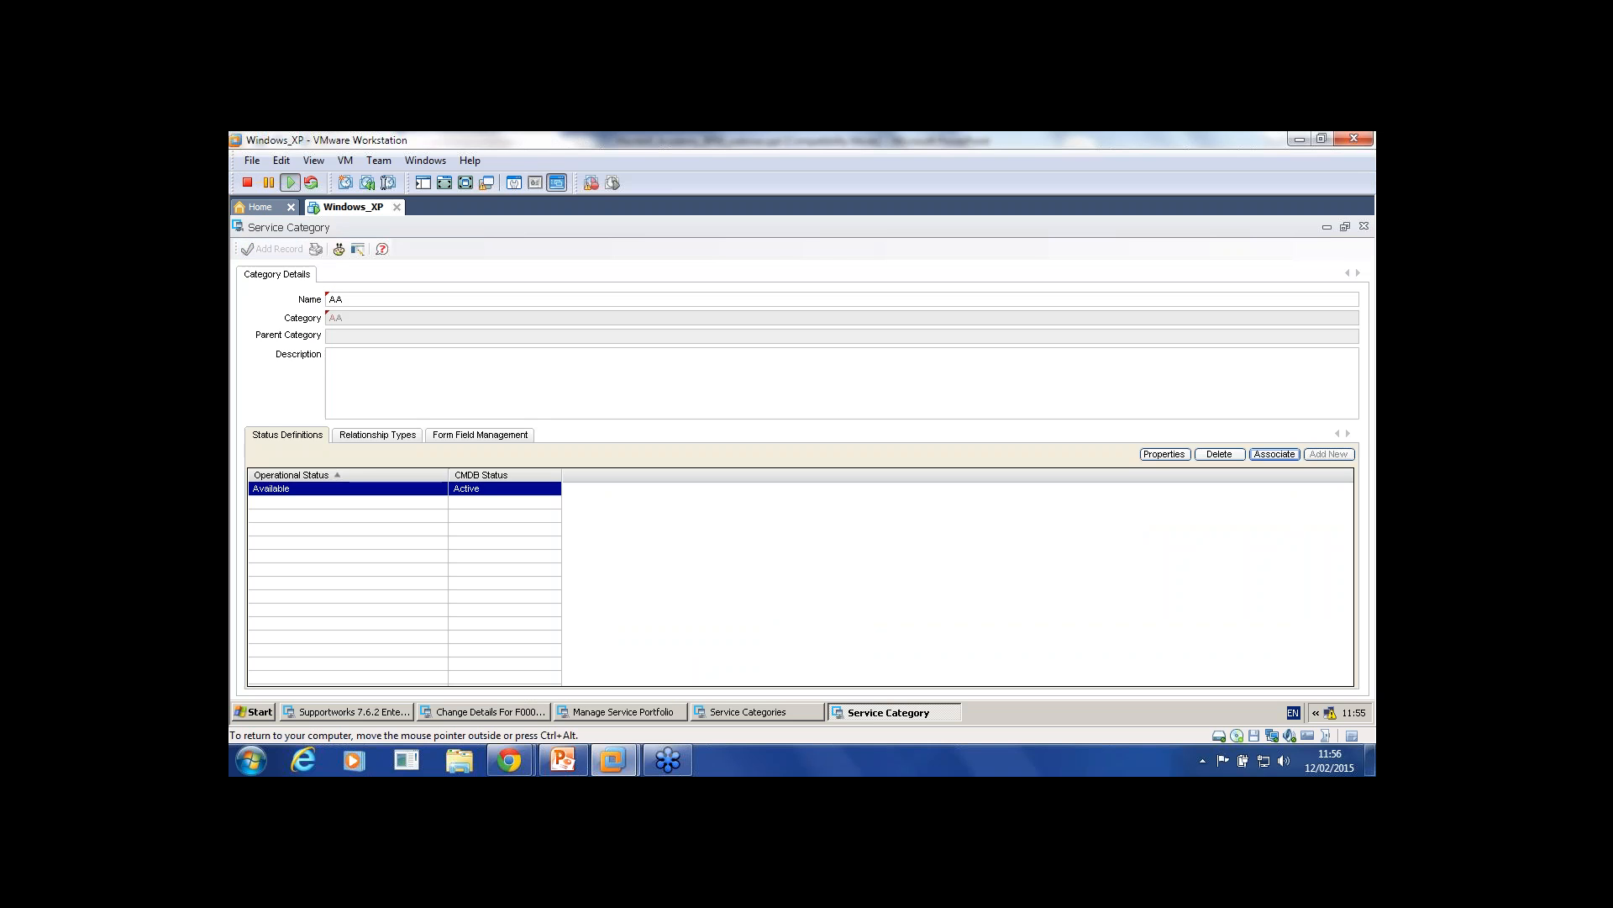
click(1364, 226)
key(Return)
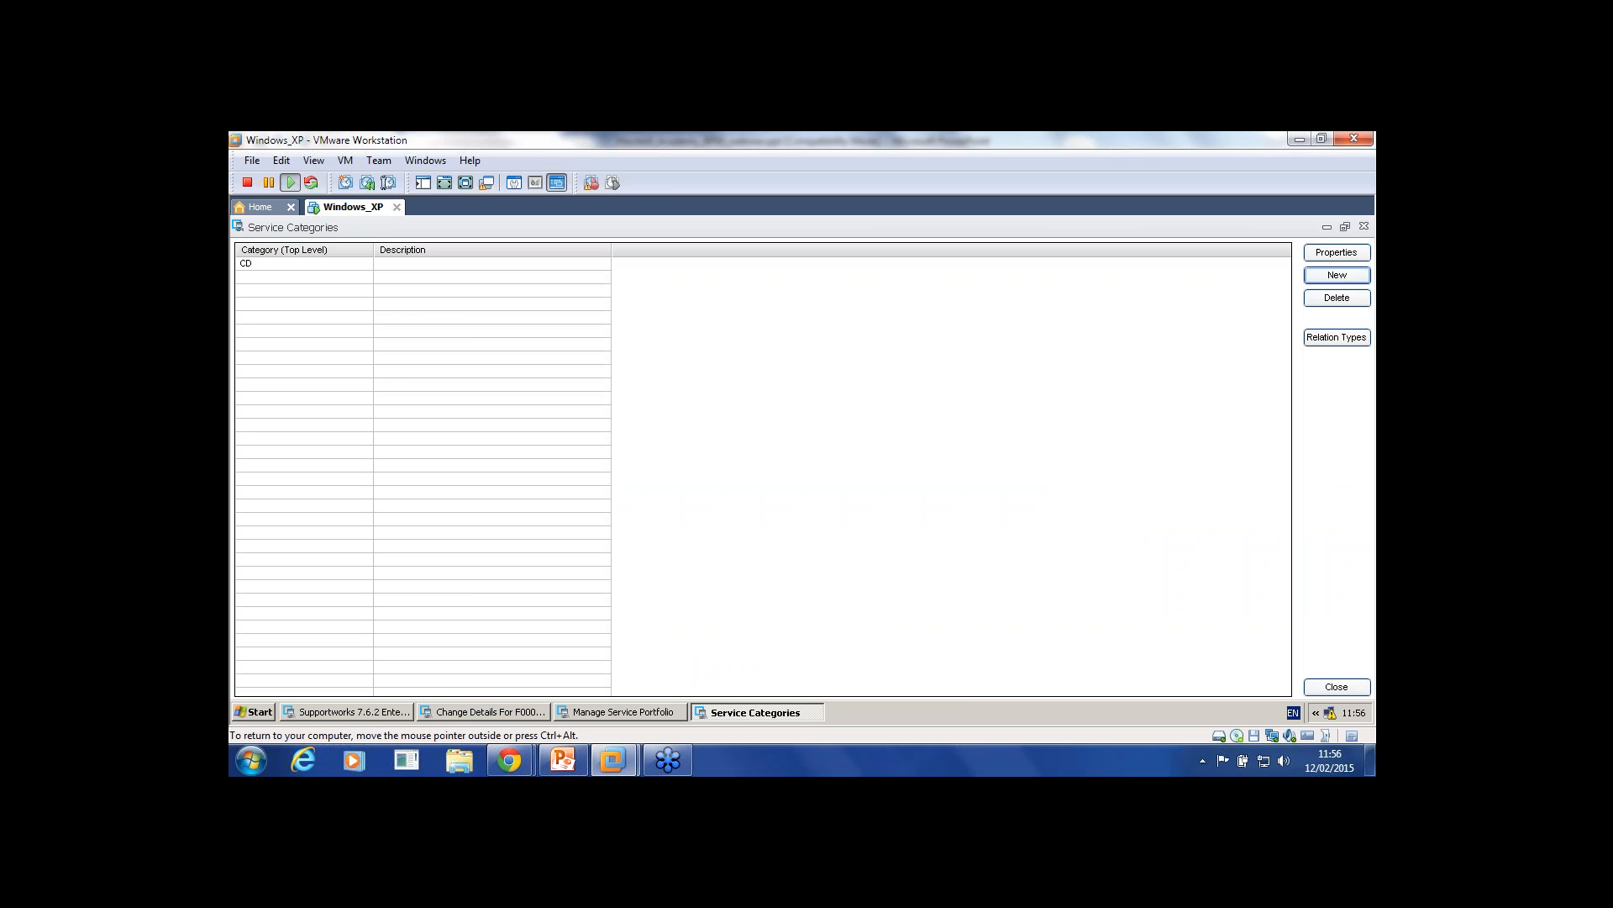
Step: Assign service S1 to category AA with Available status and save it
click(1363, 226)
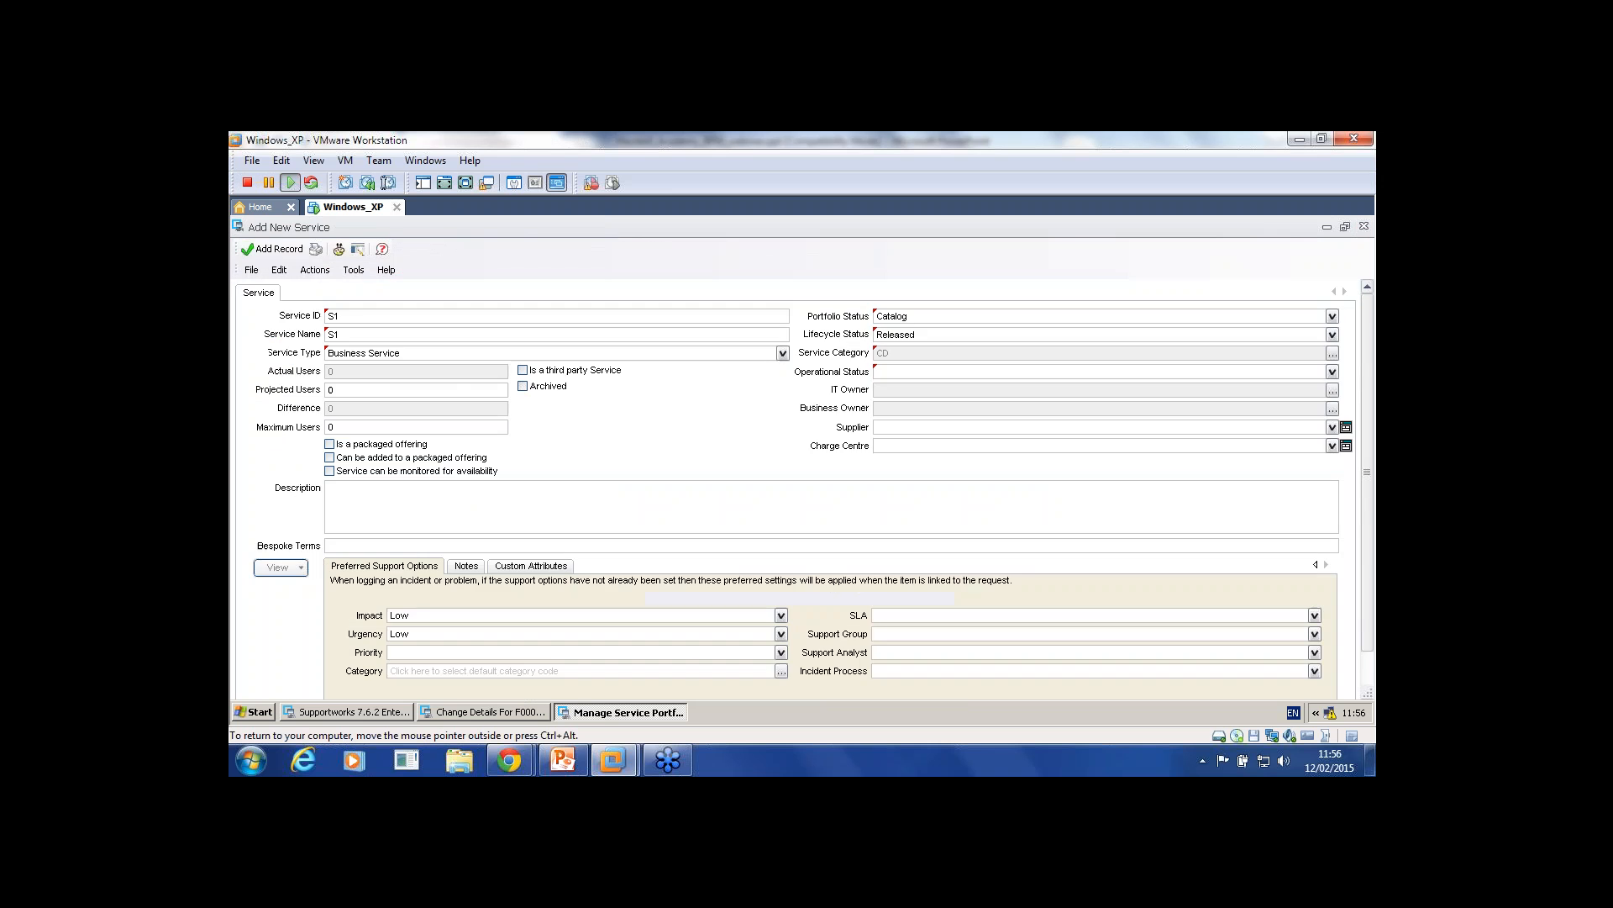
click(1333, 354)
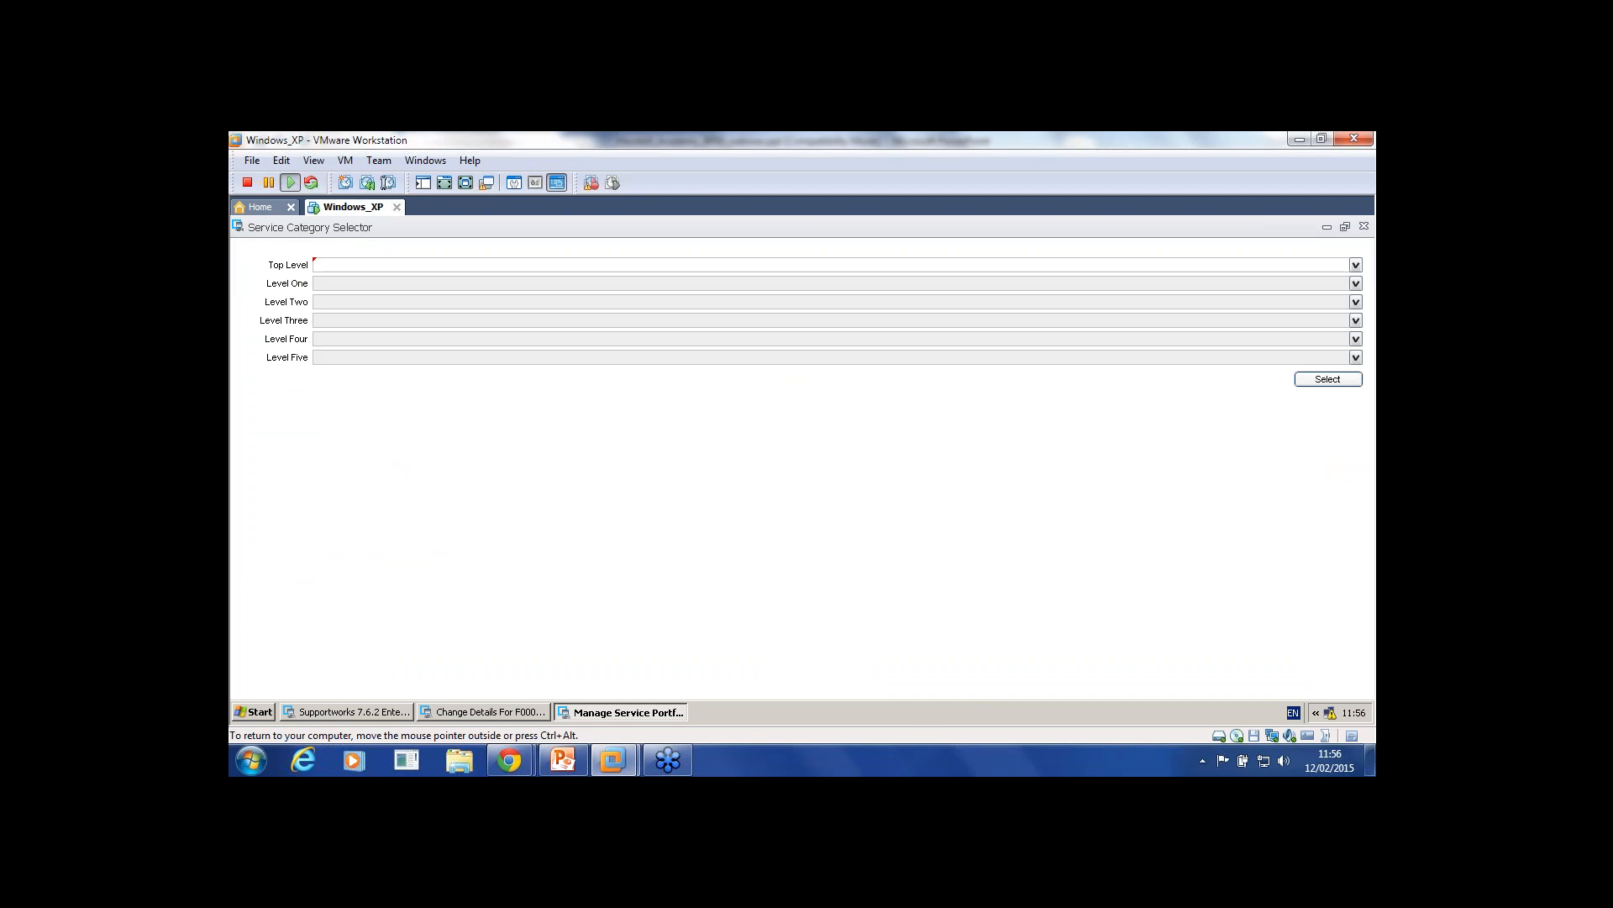
click(1356, 265)
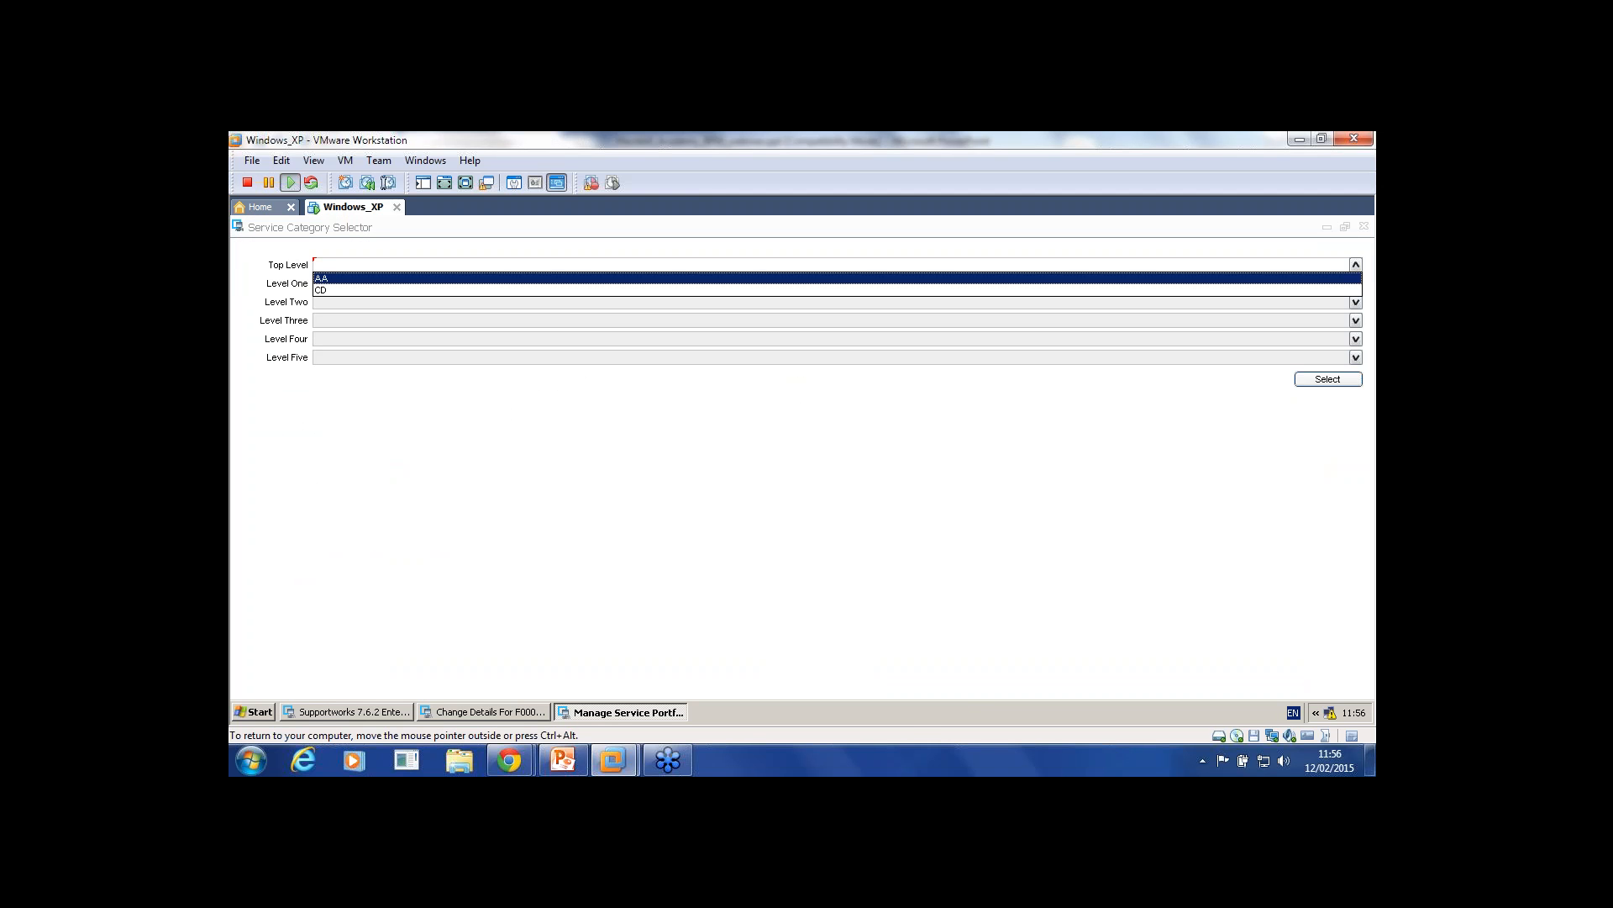
click(1336, 279)
click(1328, 379)
click(1333, 371)
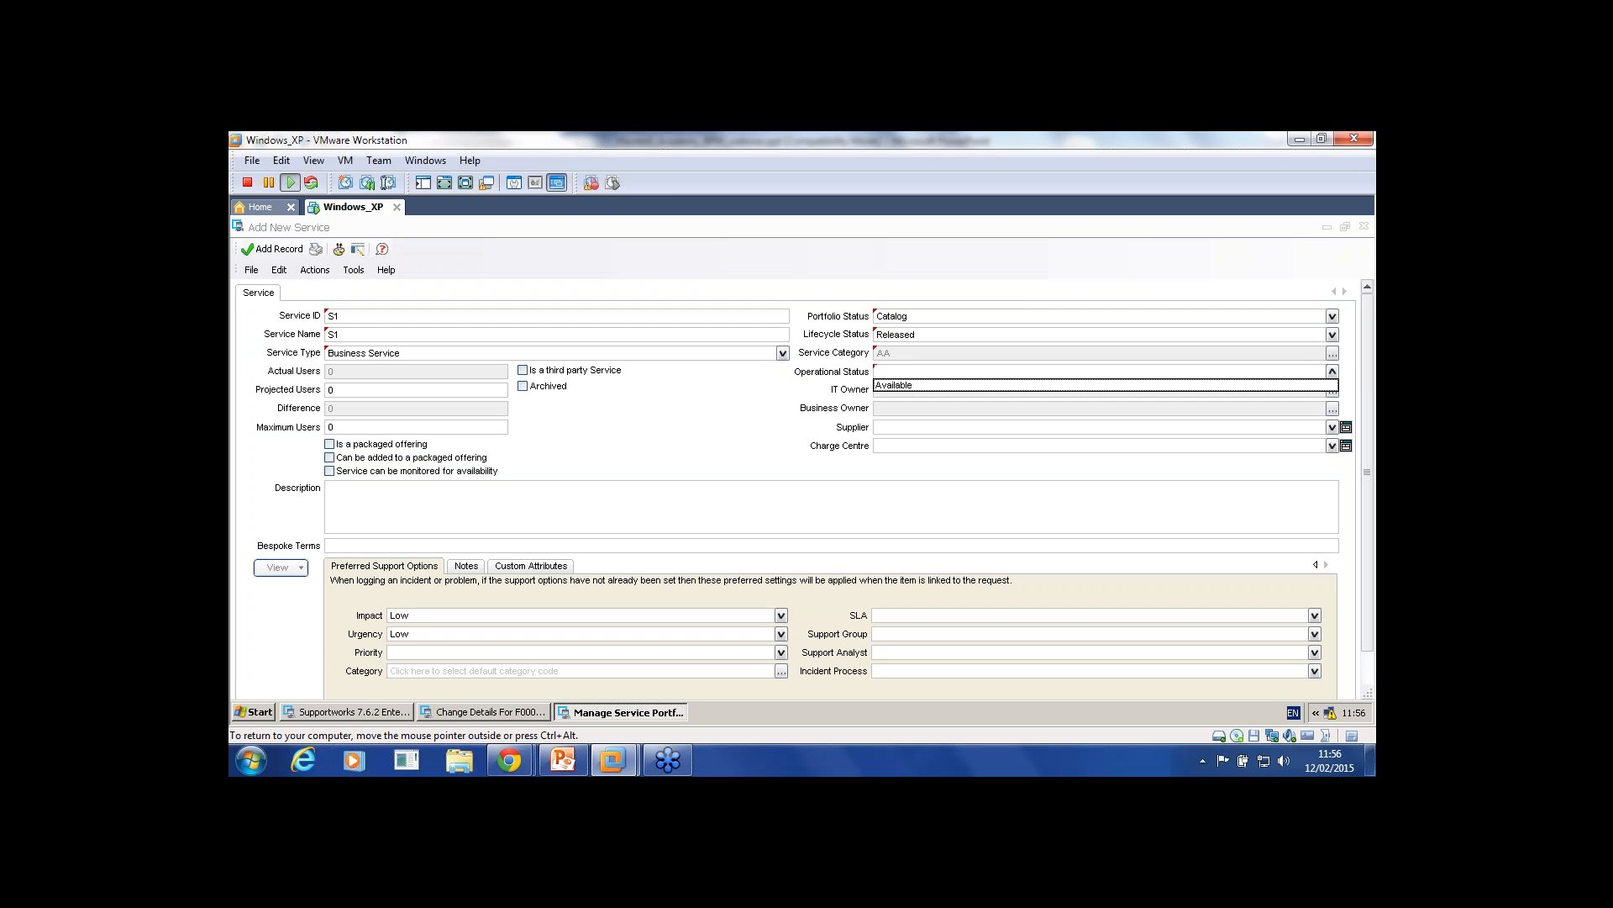
click(1323, 386)
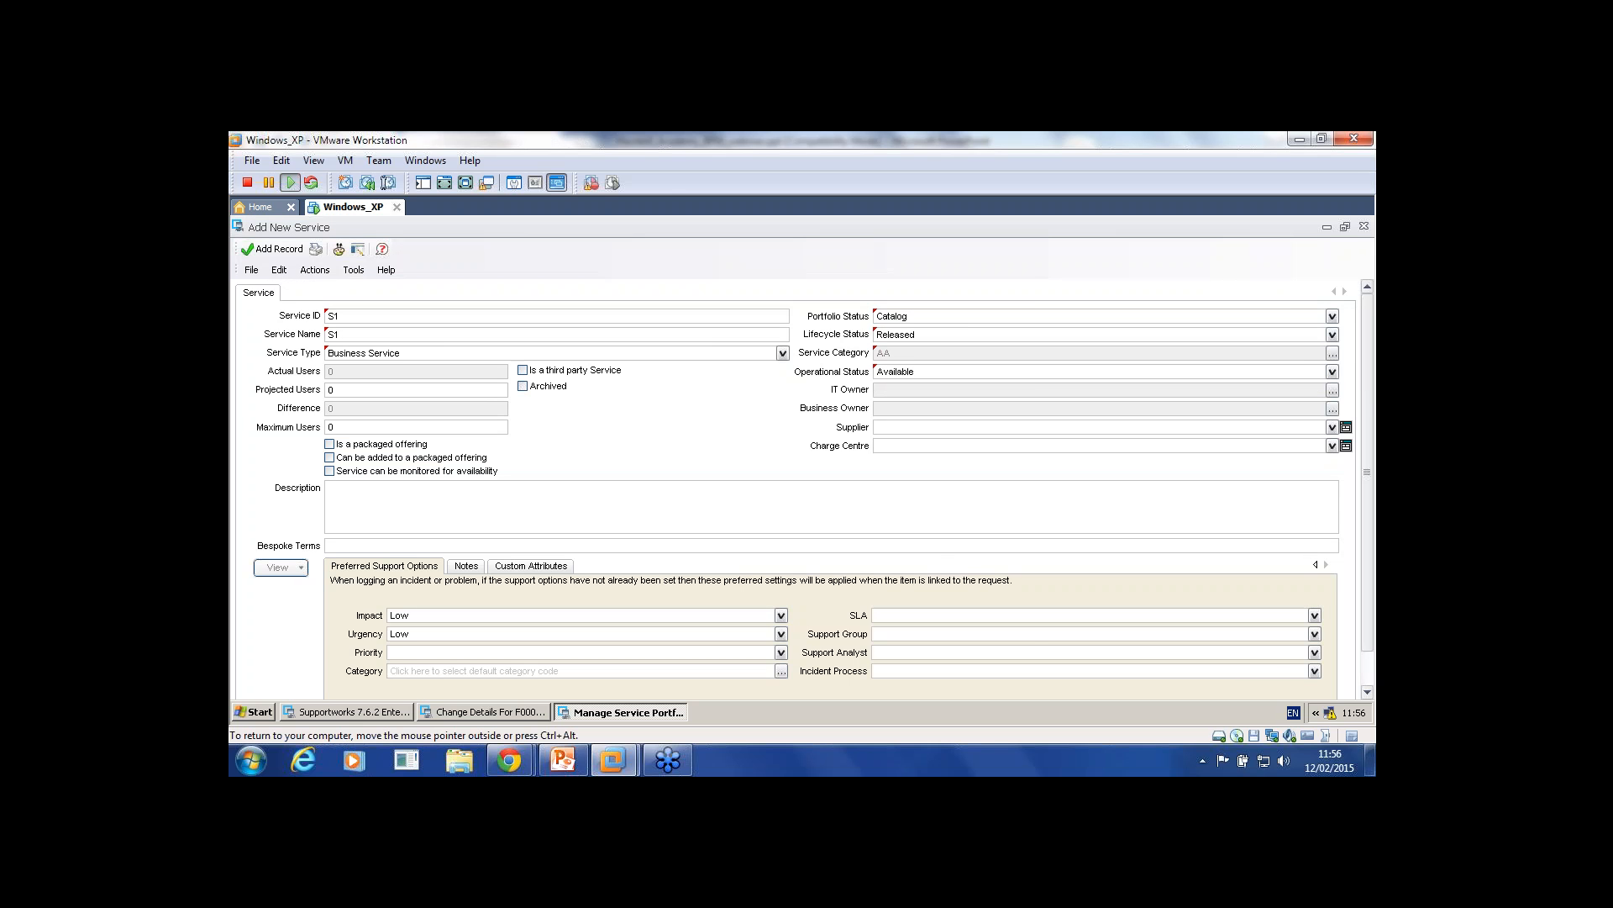
click(268, 248)
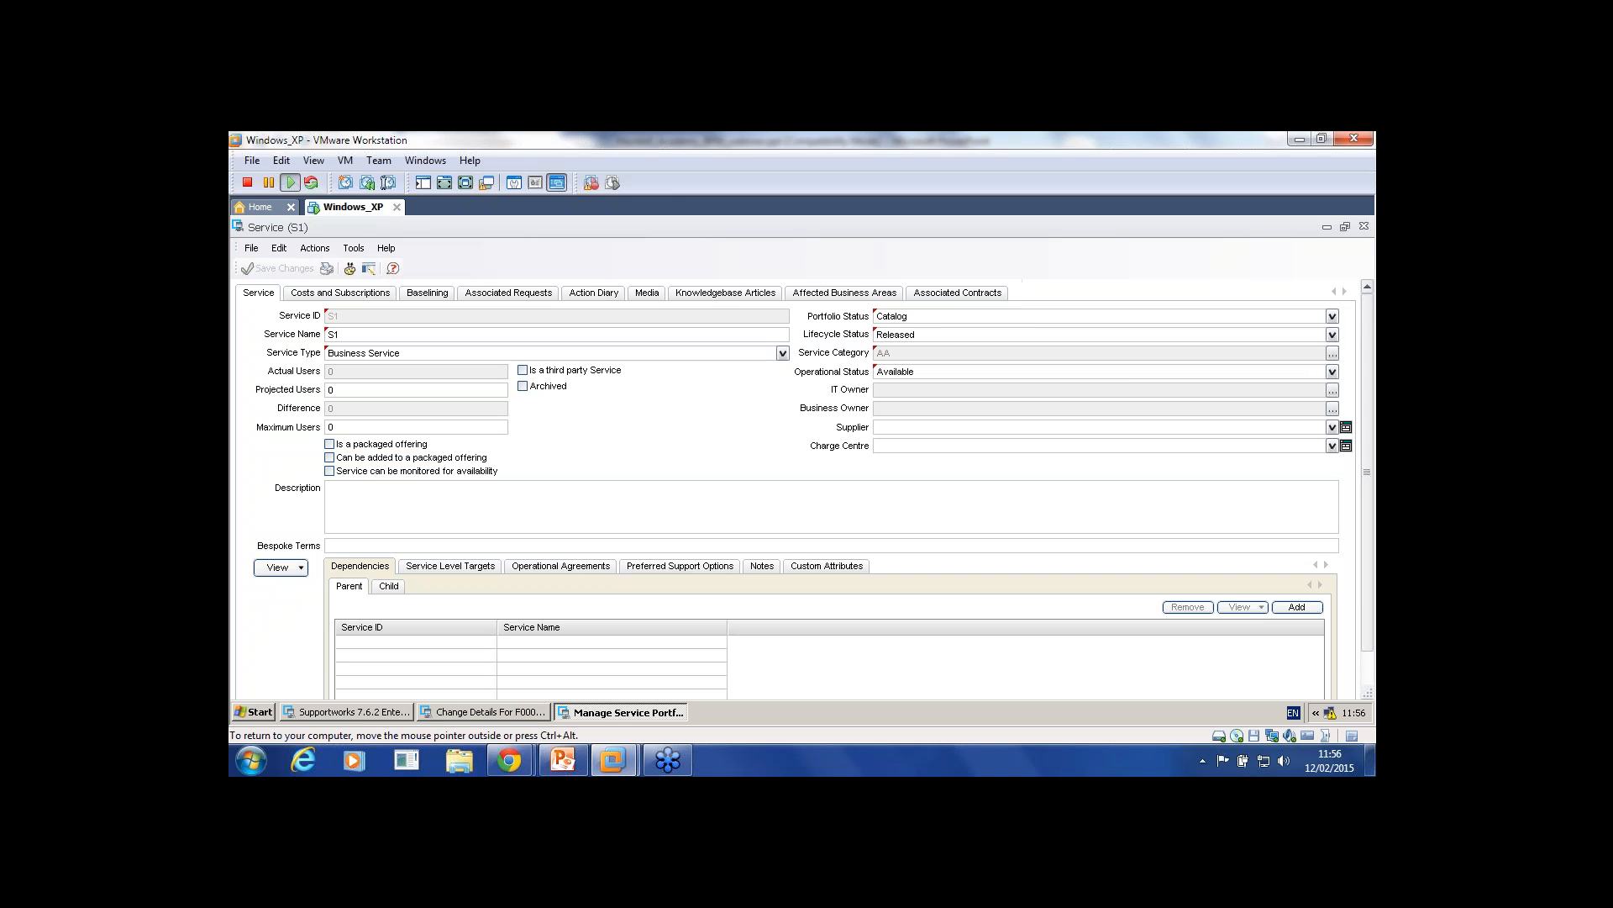
Step: Try adding a customer subscription under costs and subscriptions, dismiss the message, and return to details
click(341, 293)
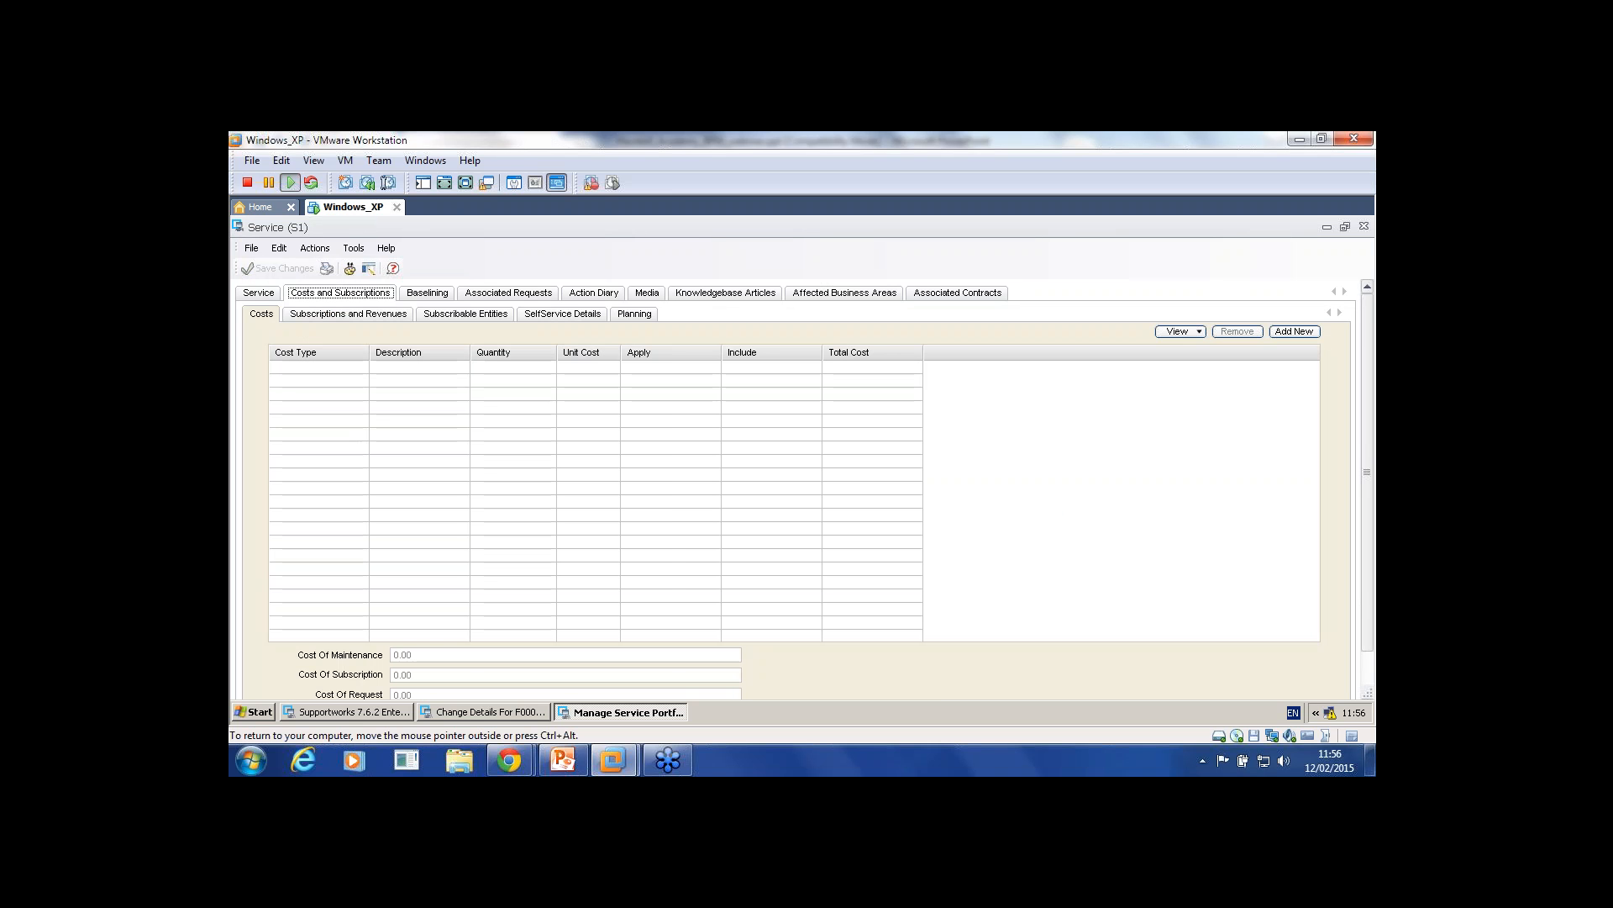
click(349, 315)
click(1294, 361)
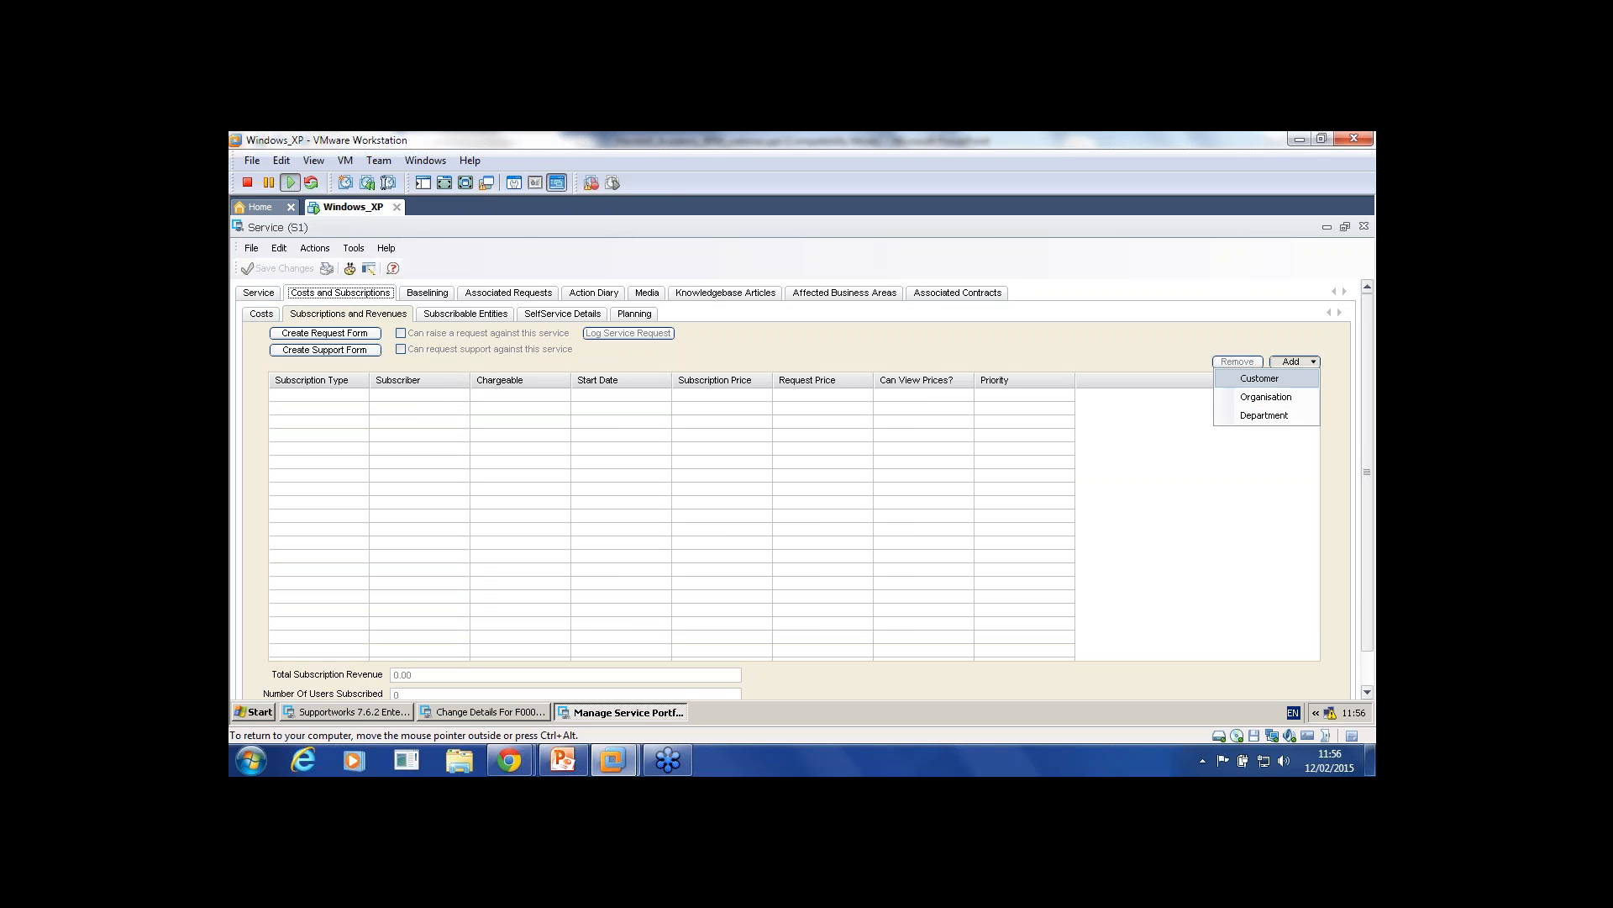
click(1260, 379)
click(802, 489)
click(258, 294)
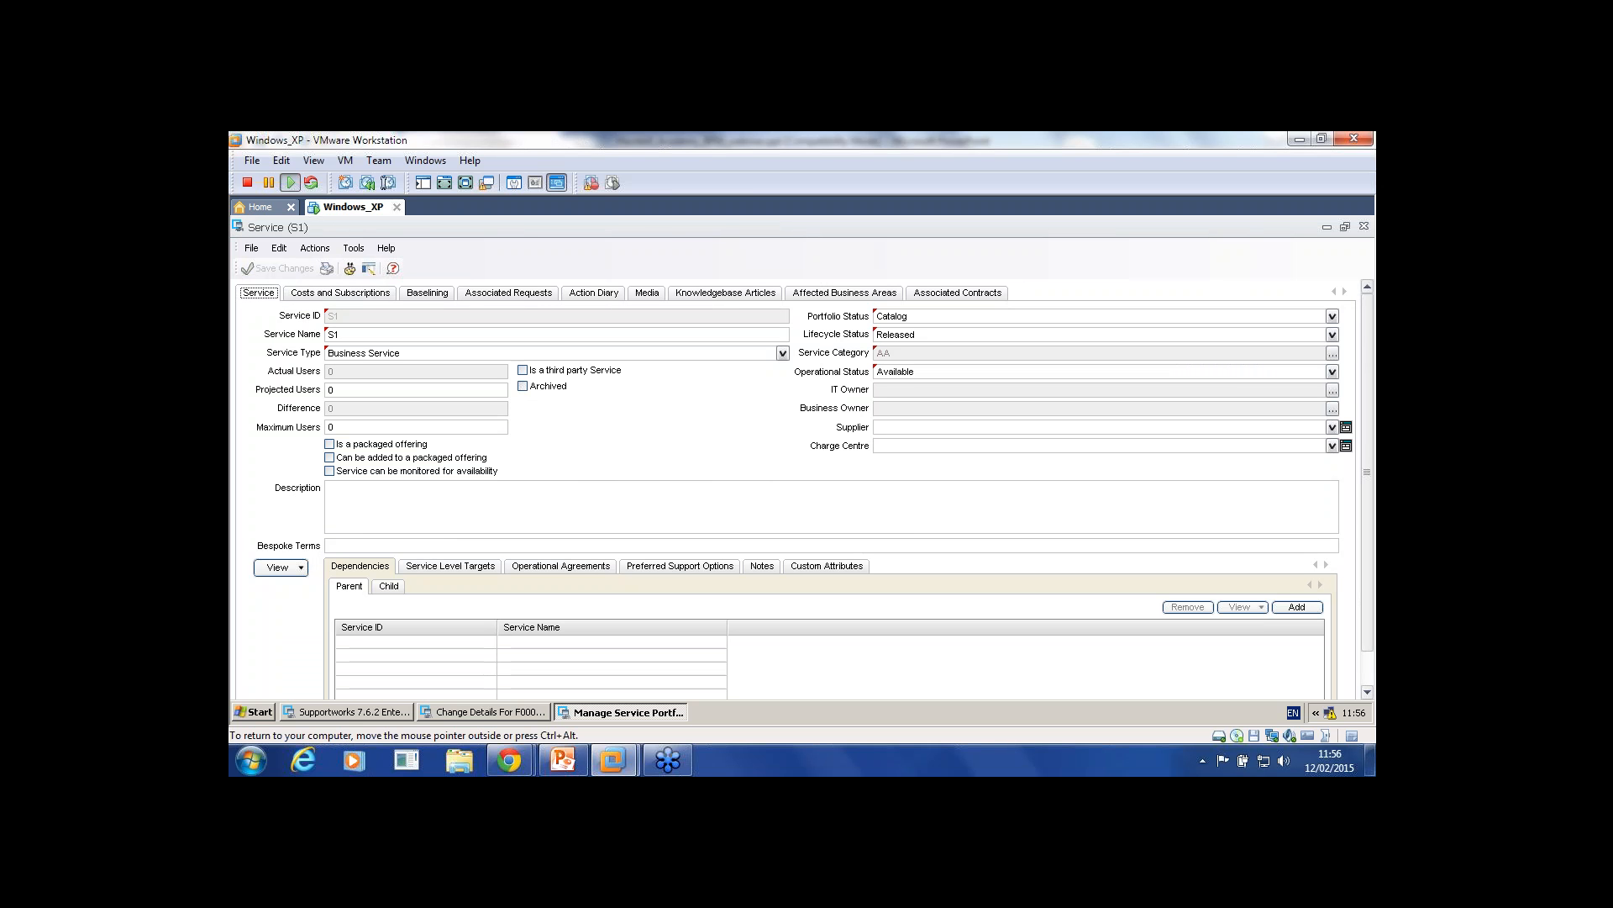
Step: Add the Sla agreement to S1's service level targets
click(450, 565)
click(1297, 607)
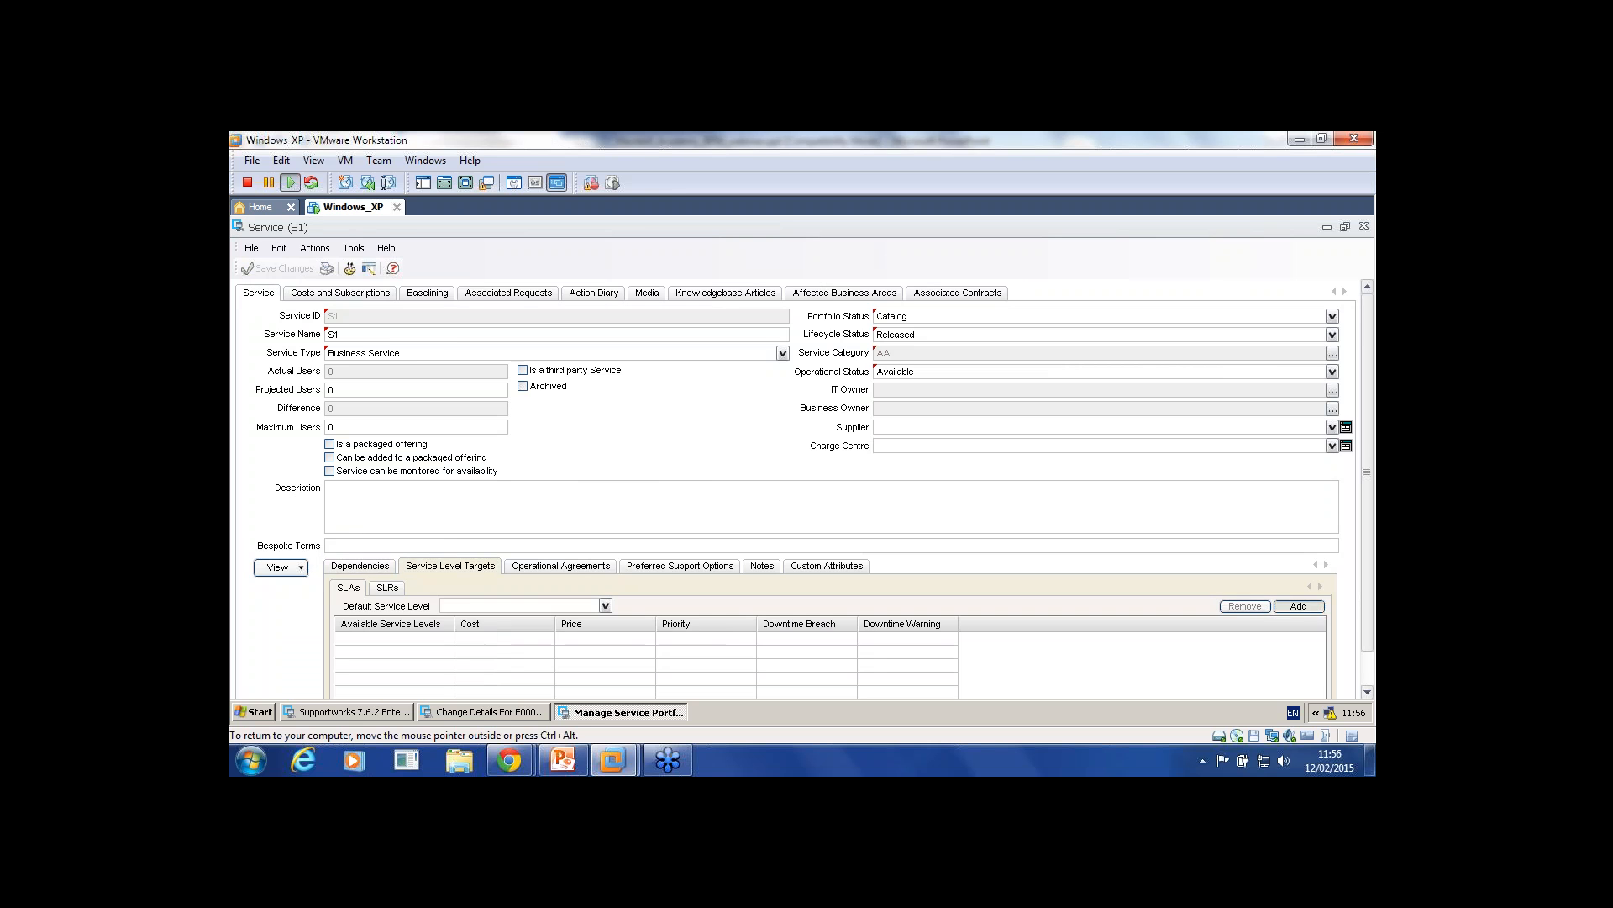
click(1357, 279)
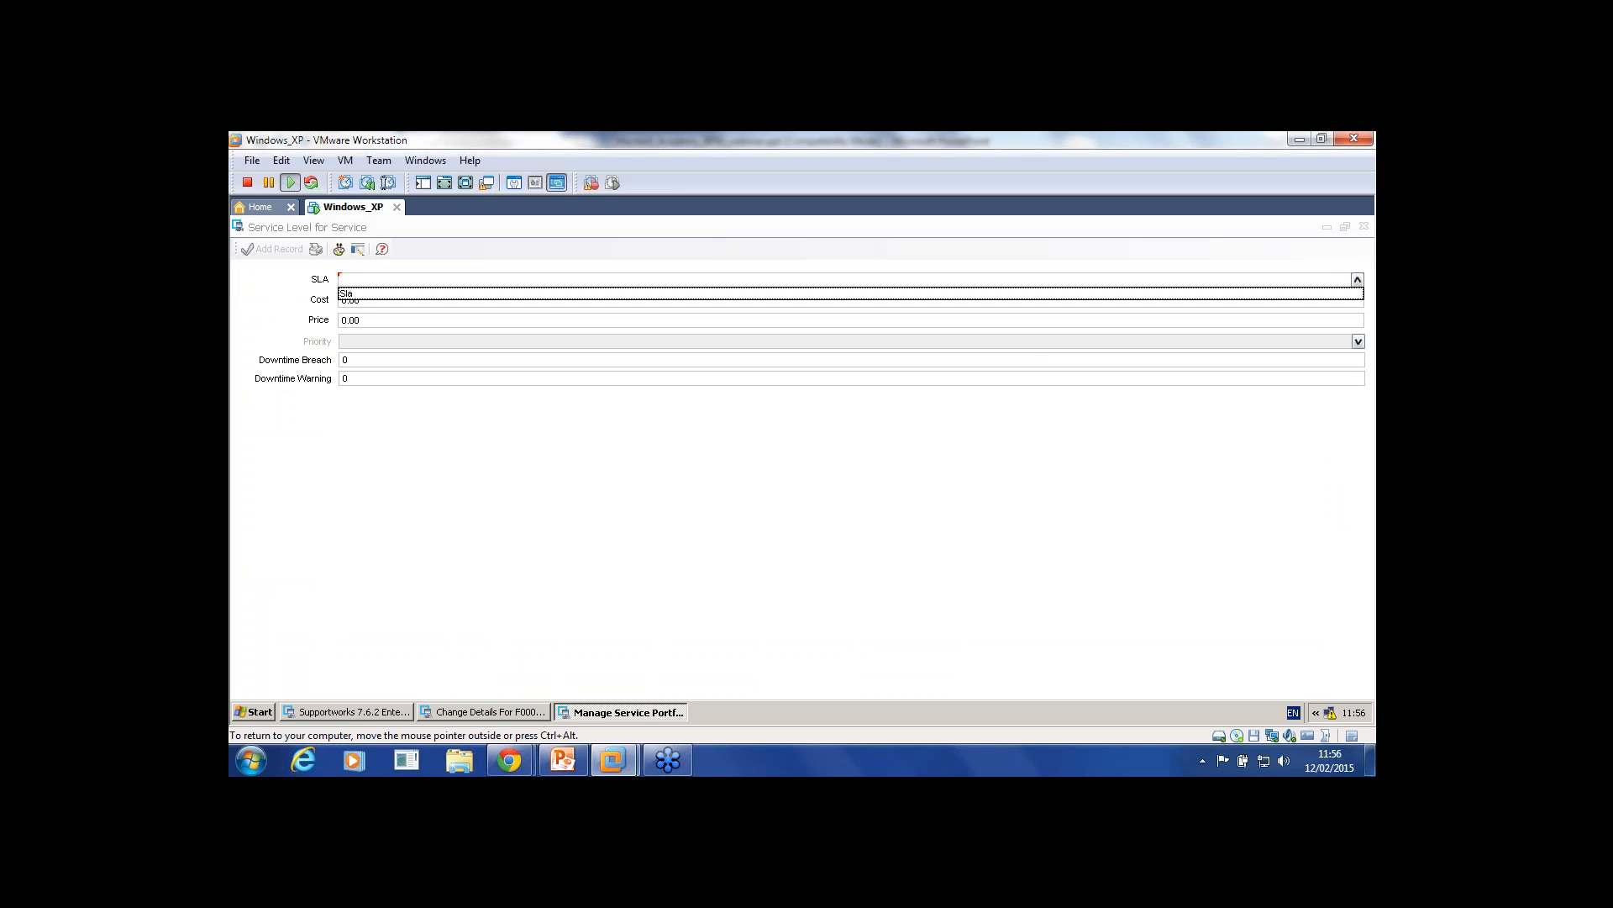
click(1315, 294)
click(272, 250)
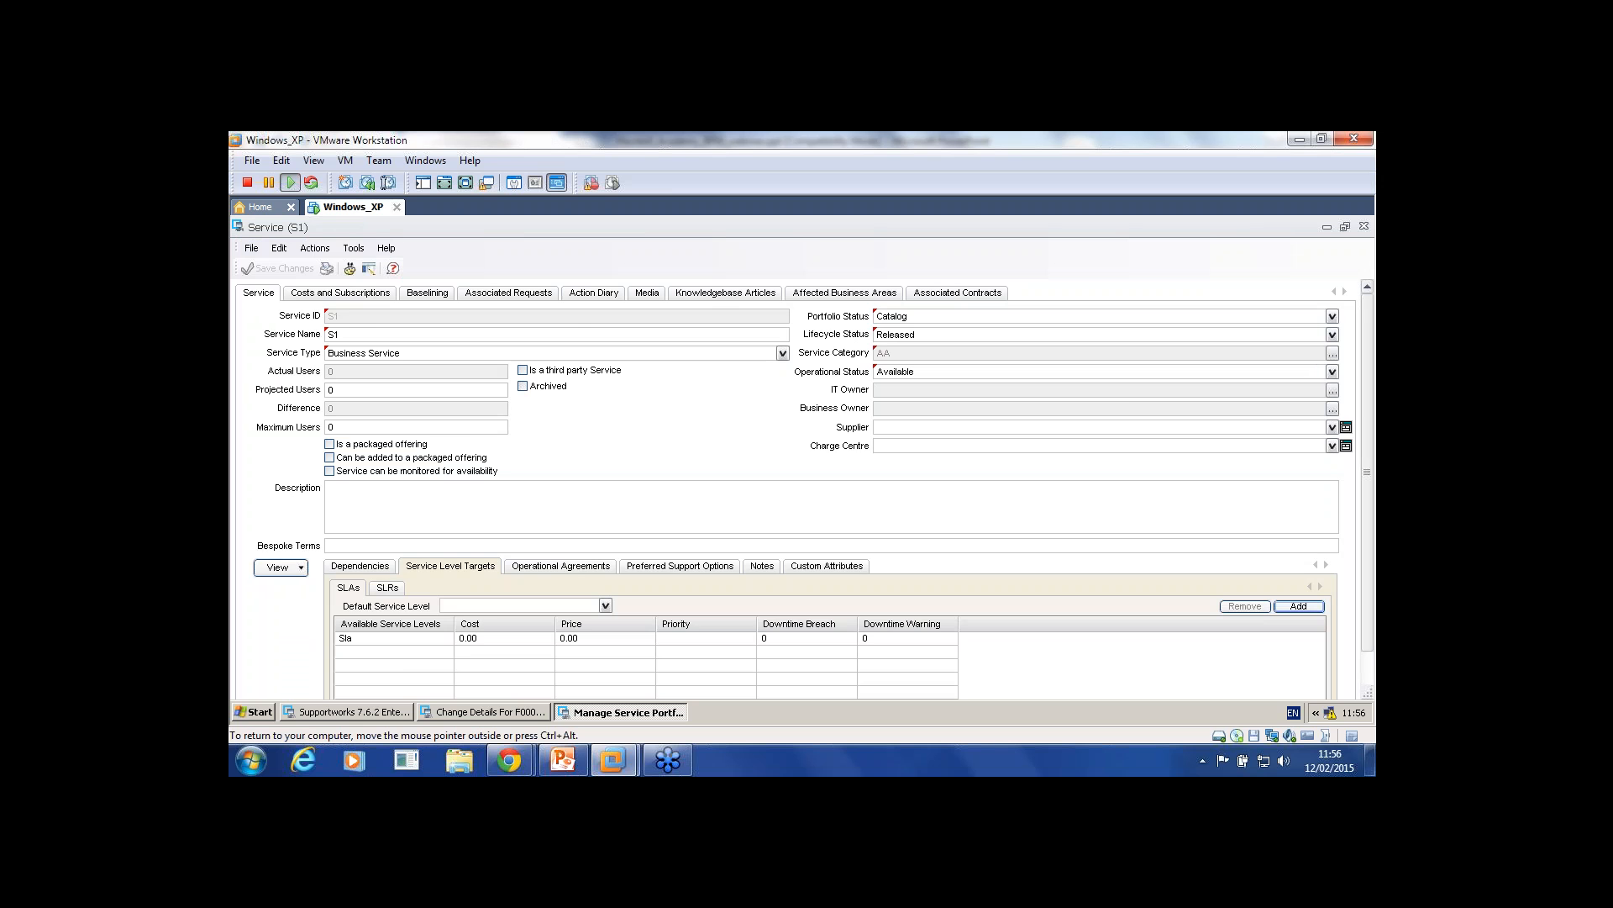
Step: Subscribe the found customer to S1 with a start date of 1 February 2015
click(341, 292)
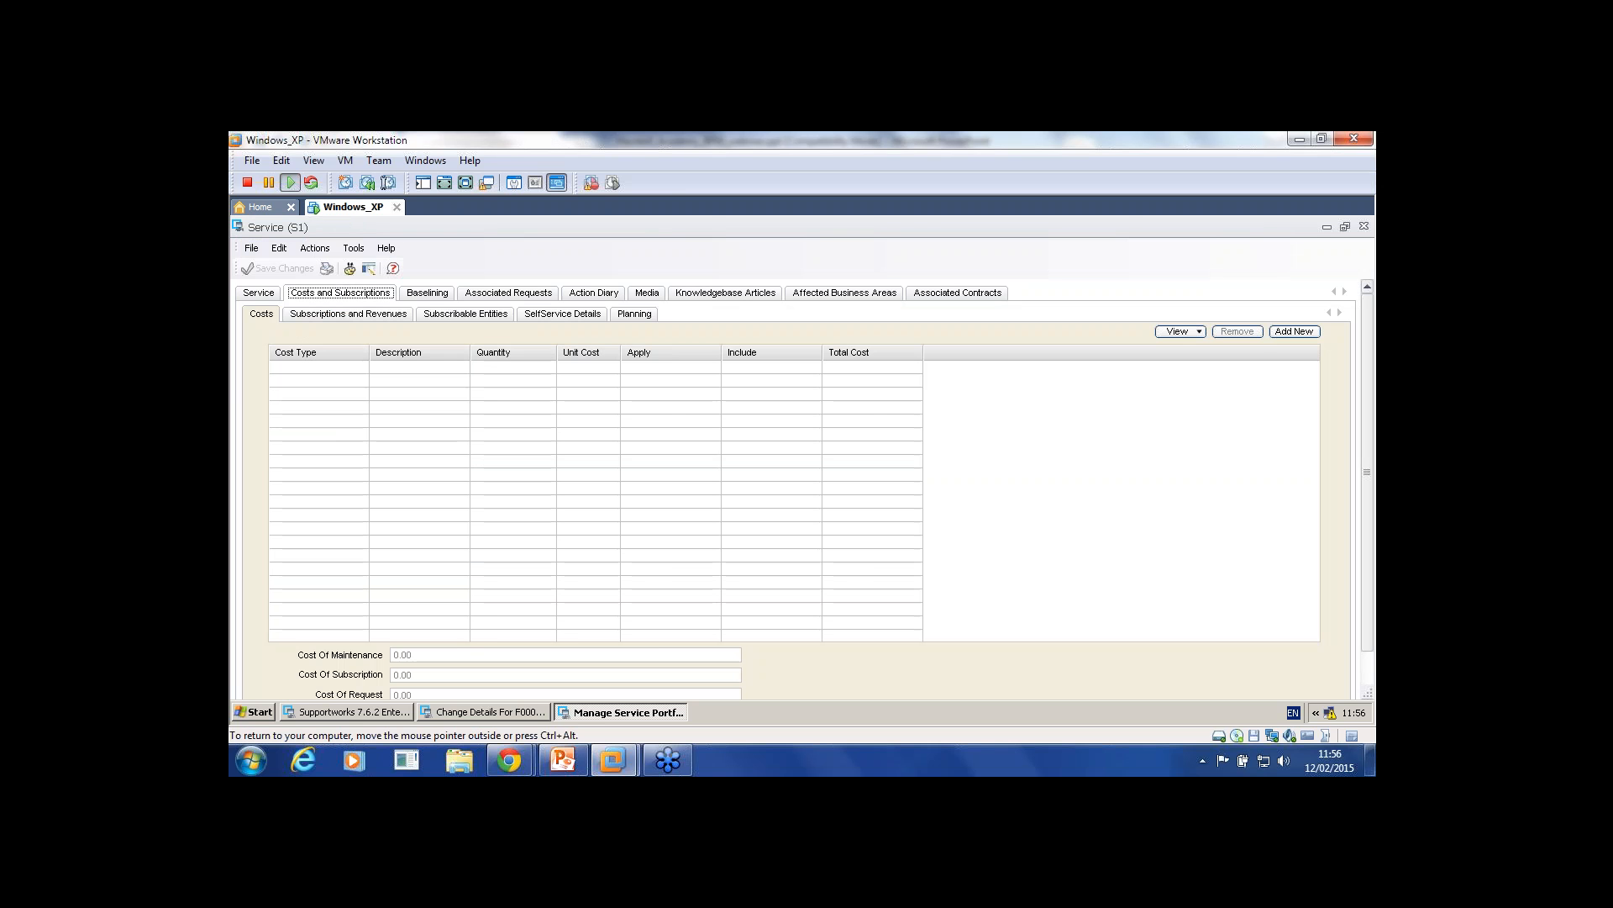
click(348, 314)
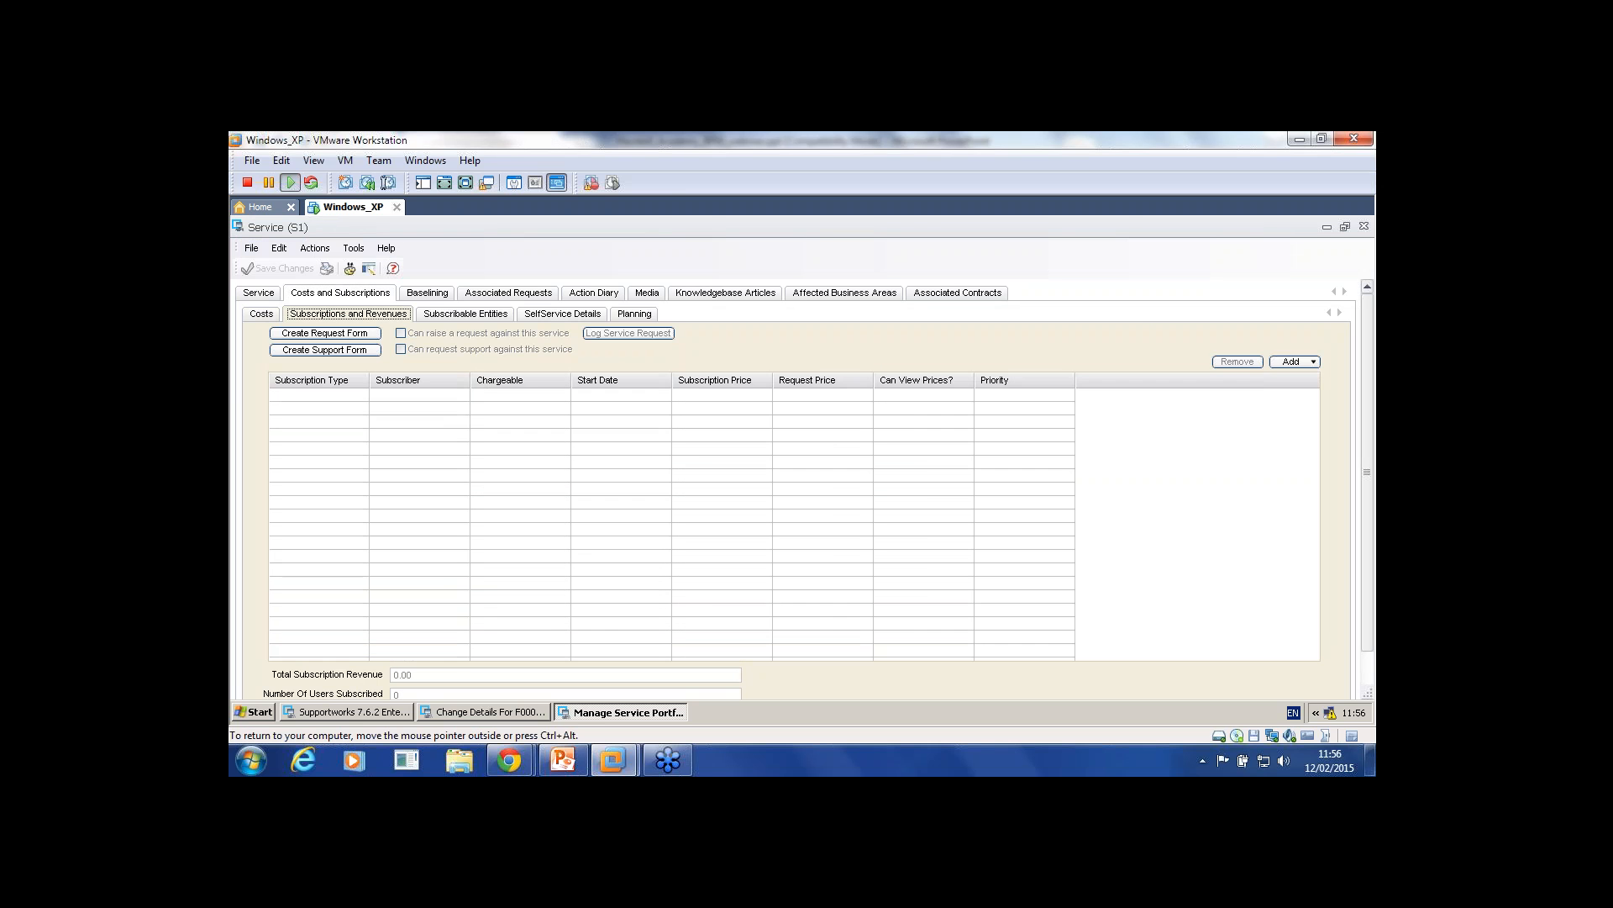
click(1296, 361)
click(1259, 380)
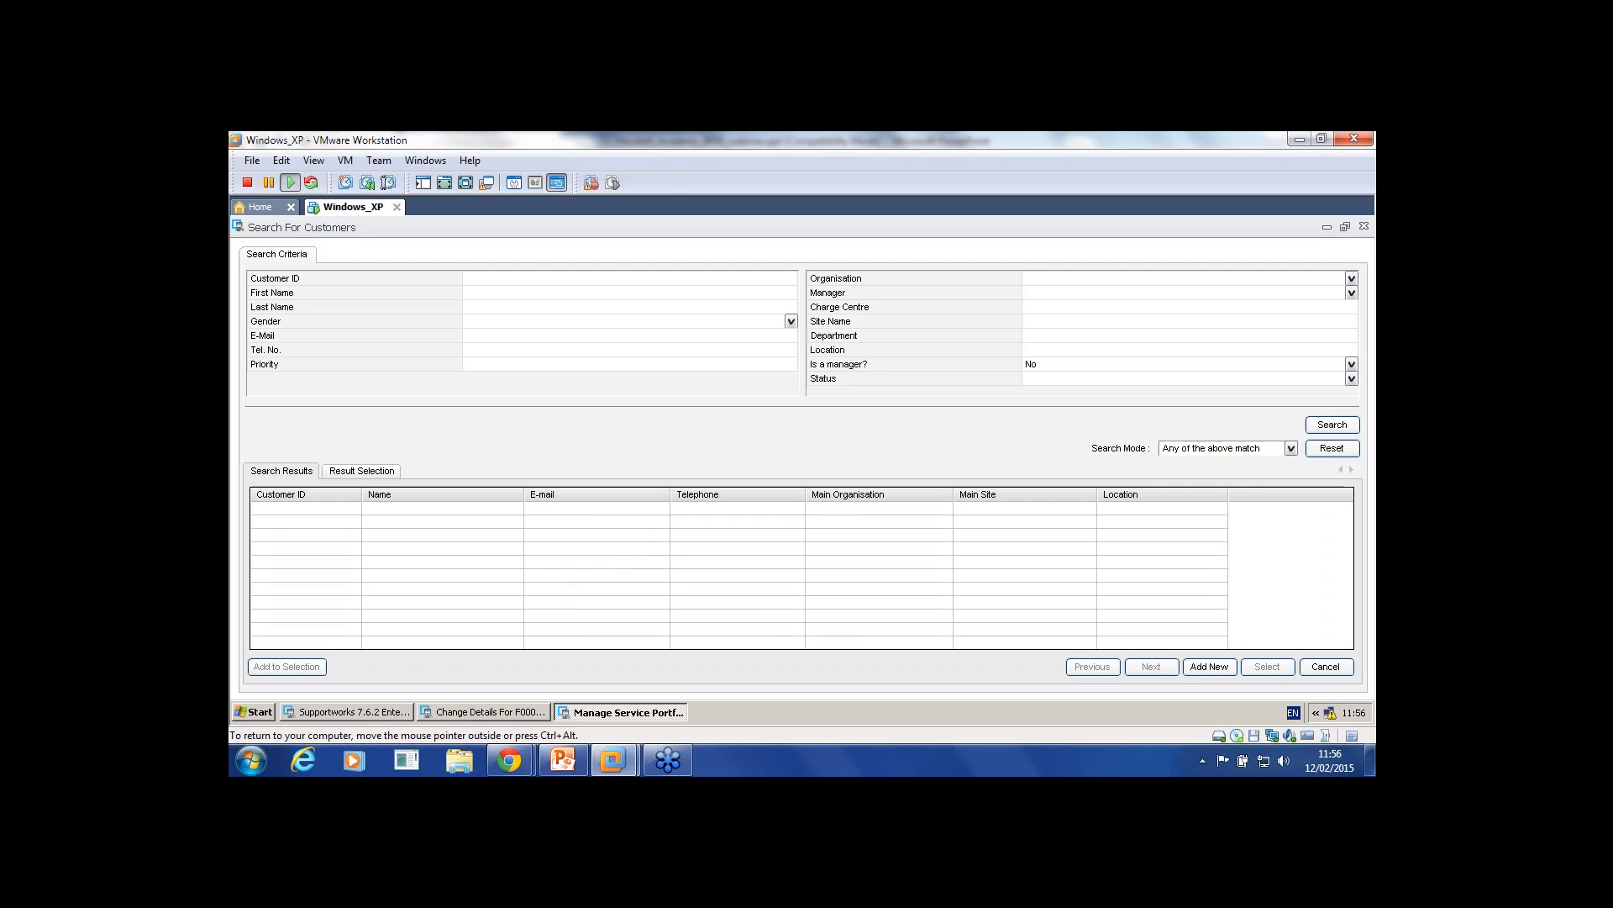
click(1333, 426)
click(1268, 666)
click(1359, 253)
click(1359, 254)
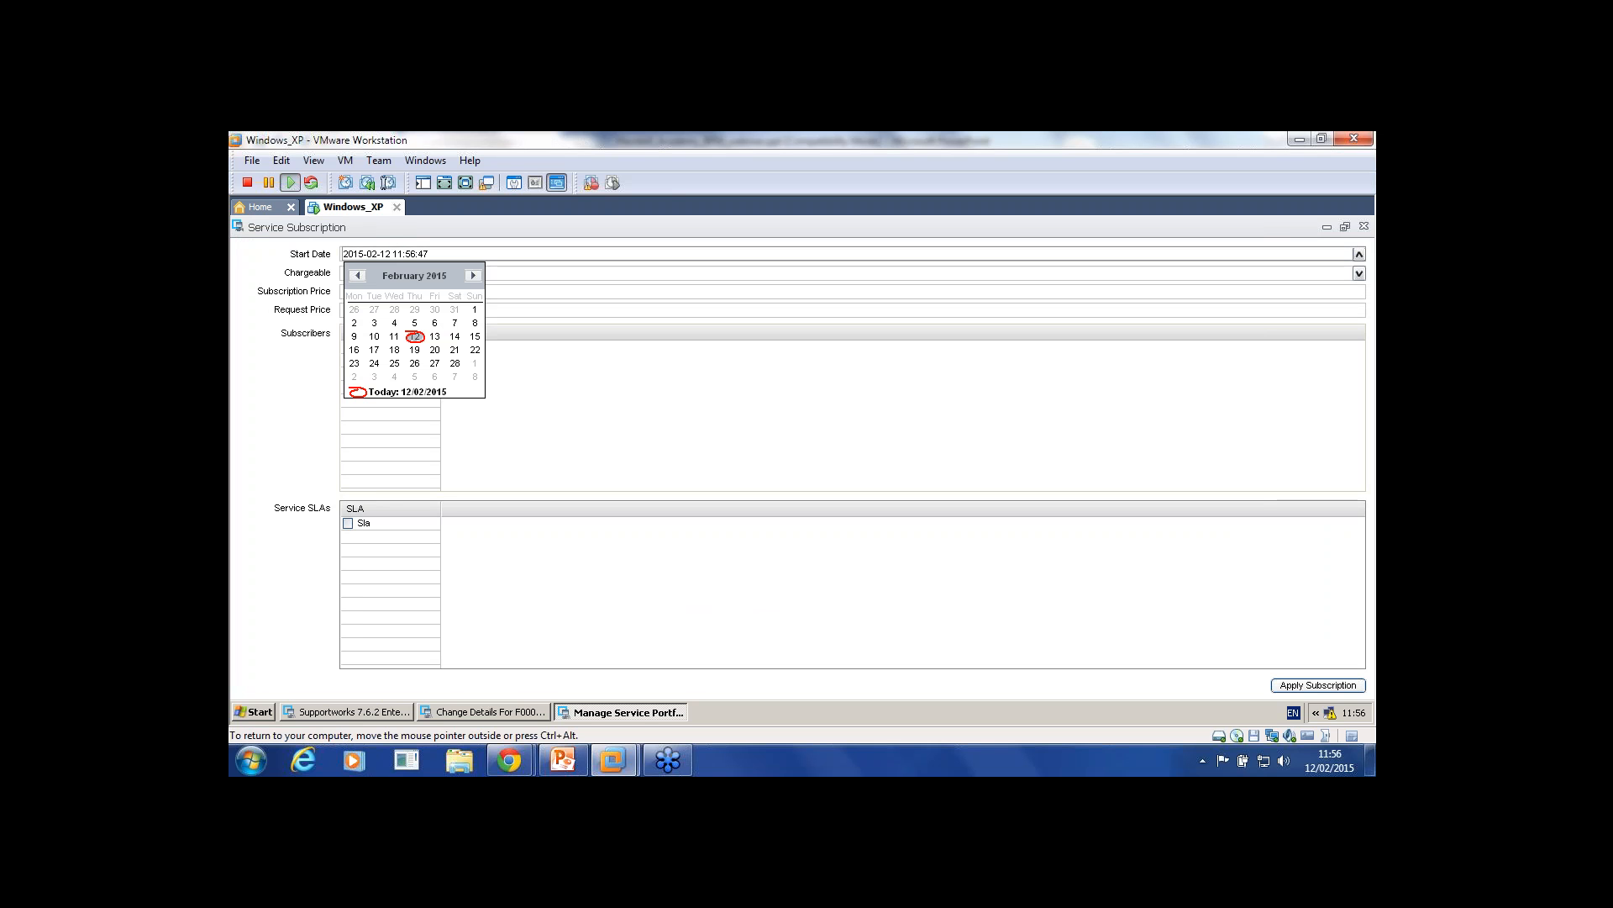
click(475, 309)
click(1318, 685)
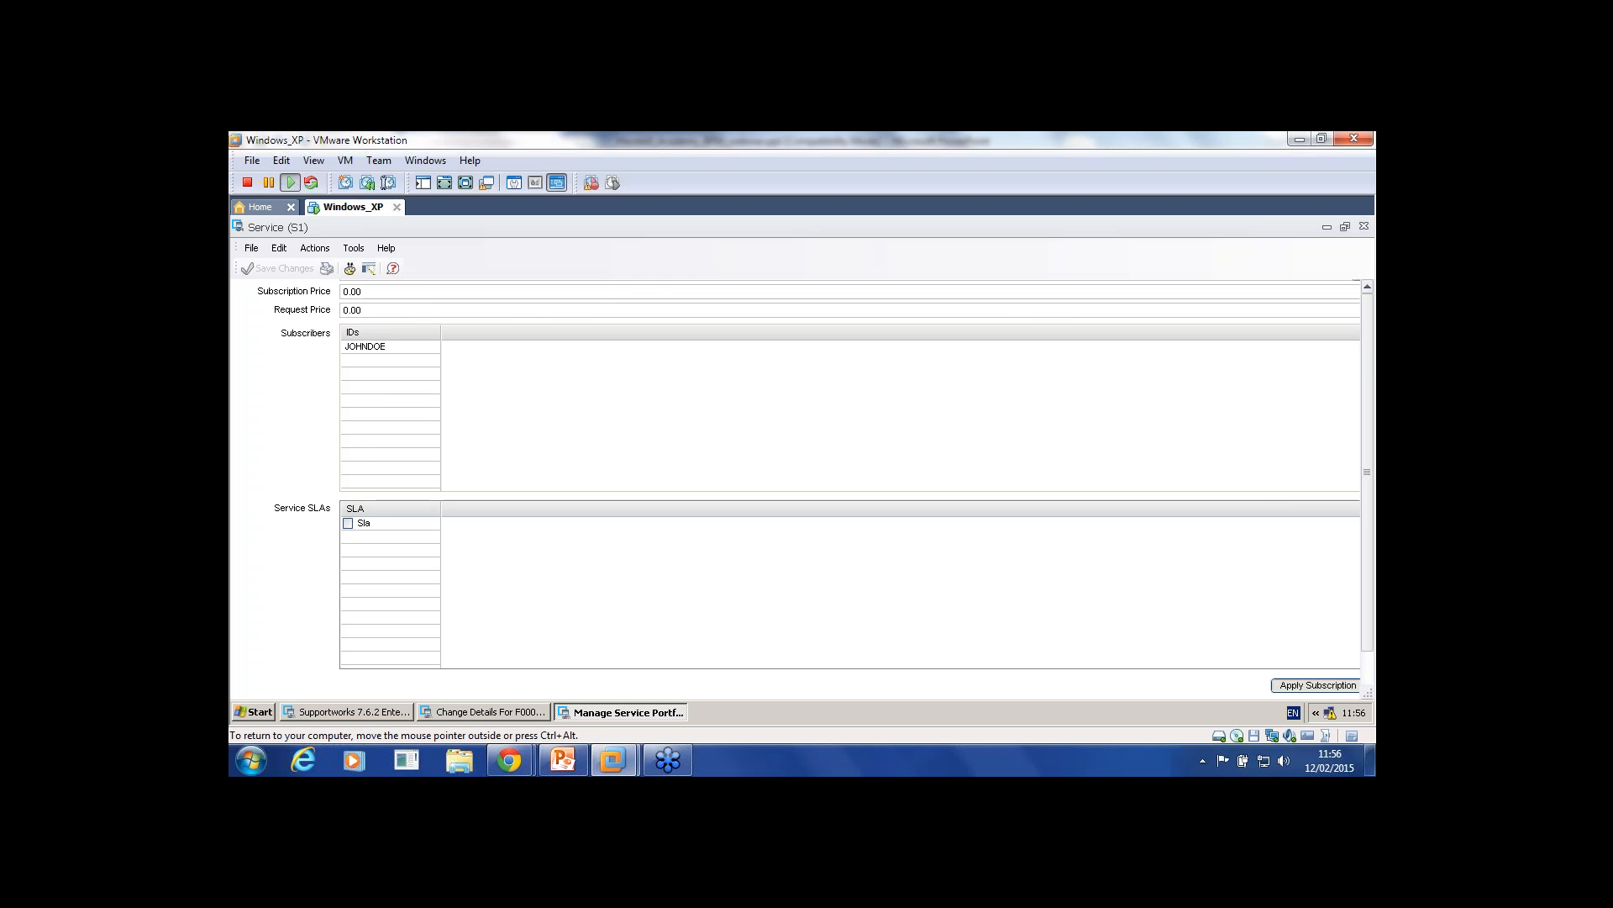
Step: Create S1's request form (owner Administrator, High impact, Low urgency), allow requests, and save S1
click(325, 333)
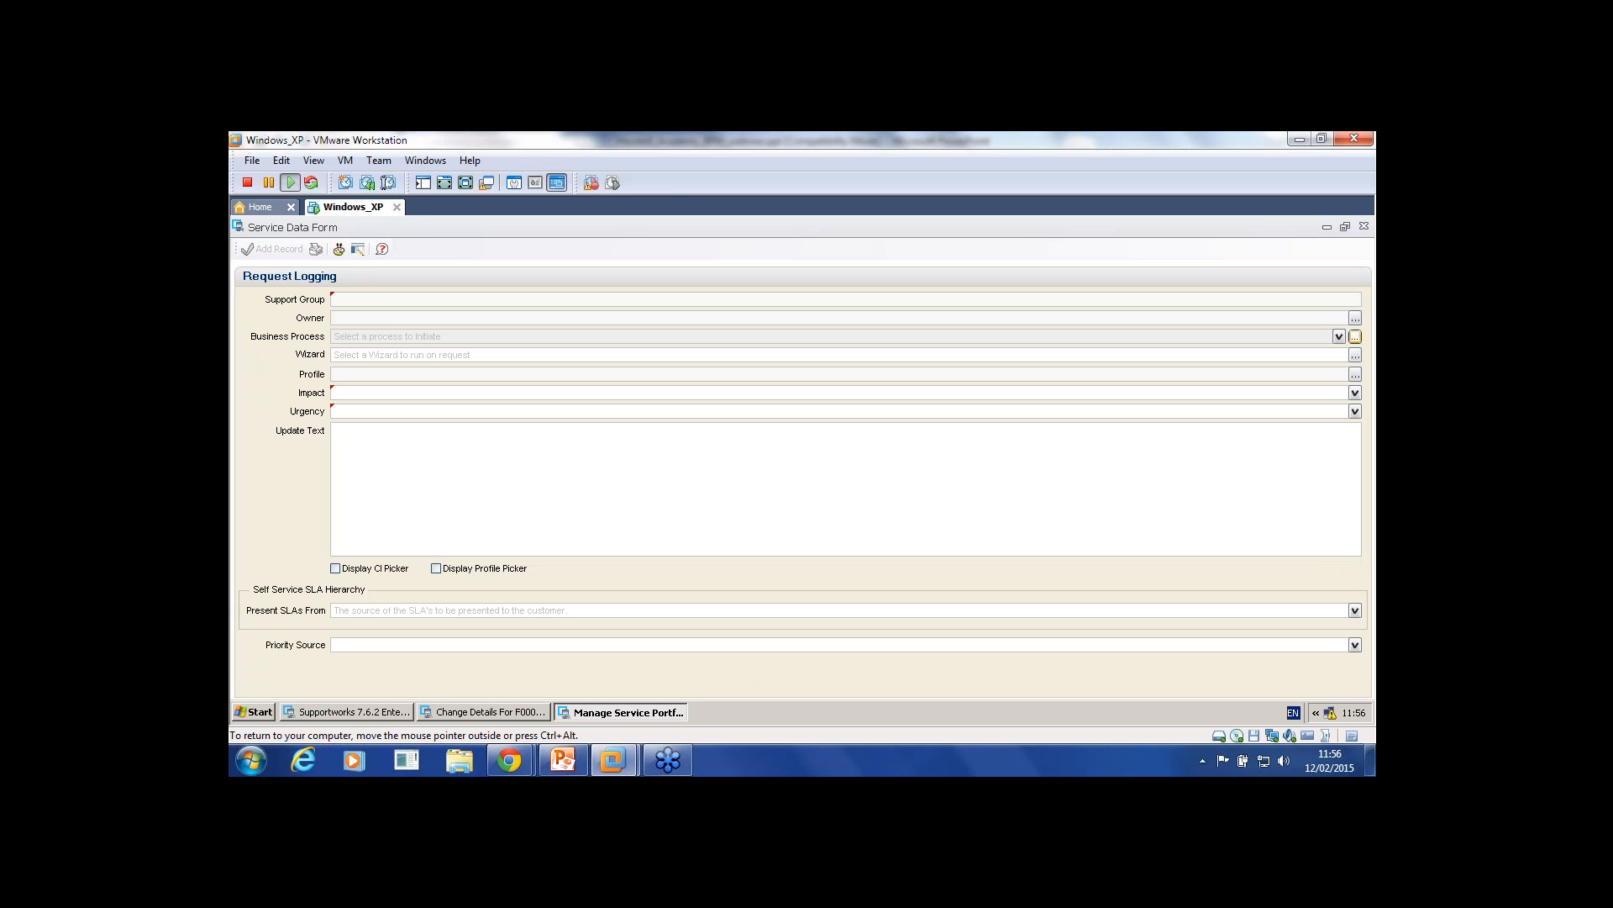
click(1355, 318)
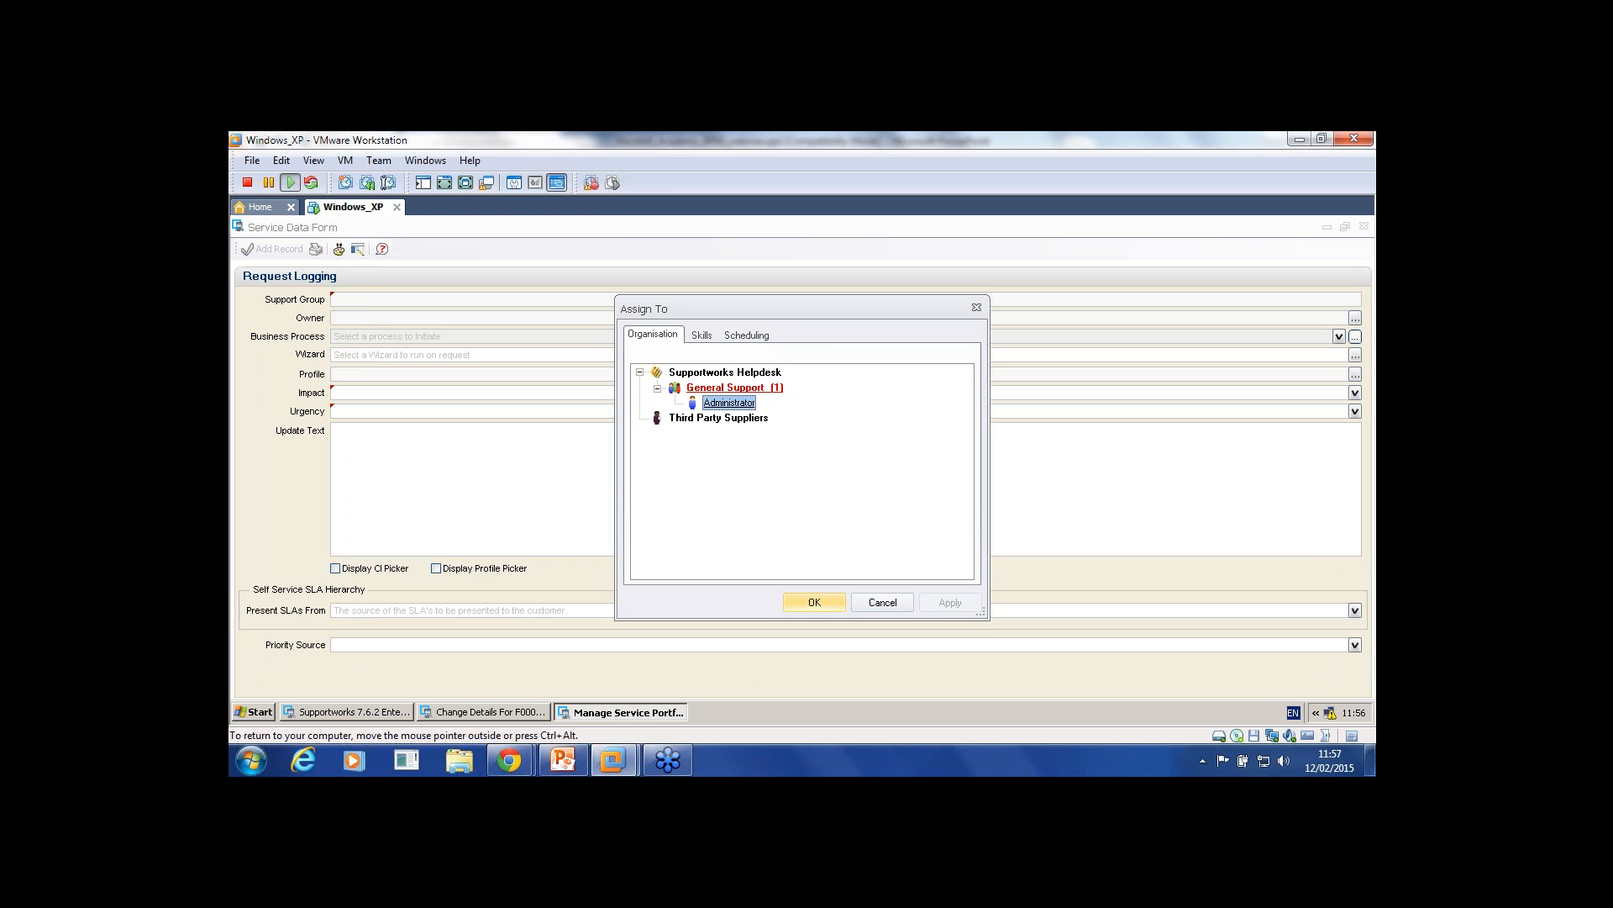
click(814, 602)
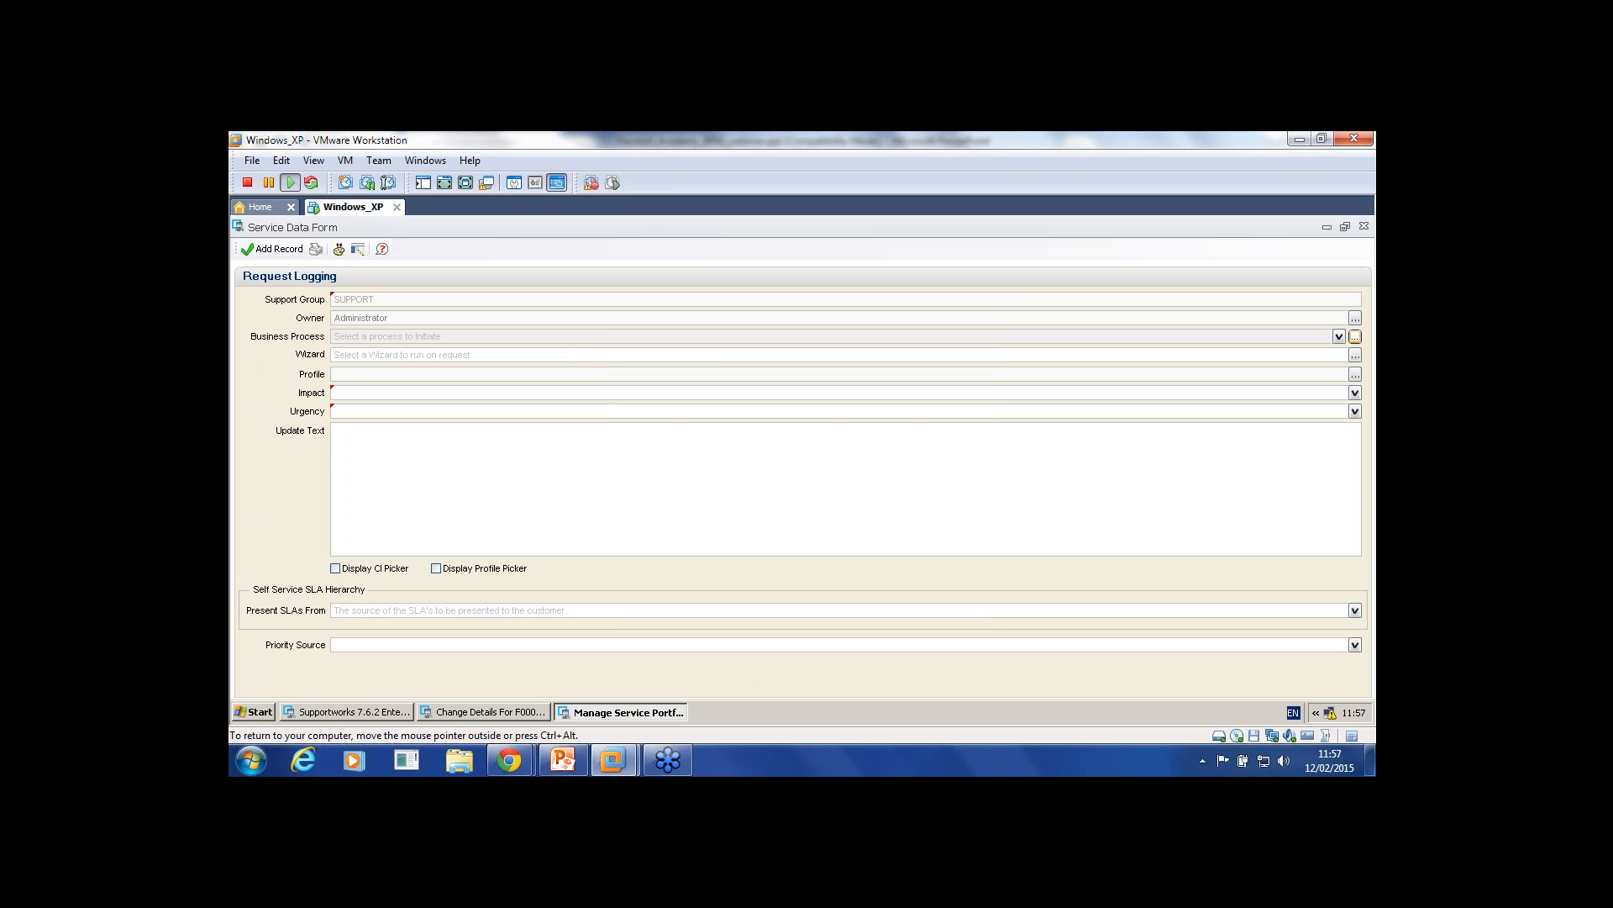
click(1355, 392)
click(1334, 418)
click(1354, 410)
click(1335, 447)
click(273, 248)
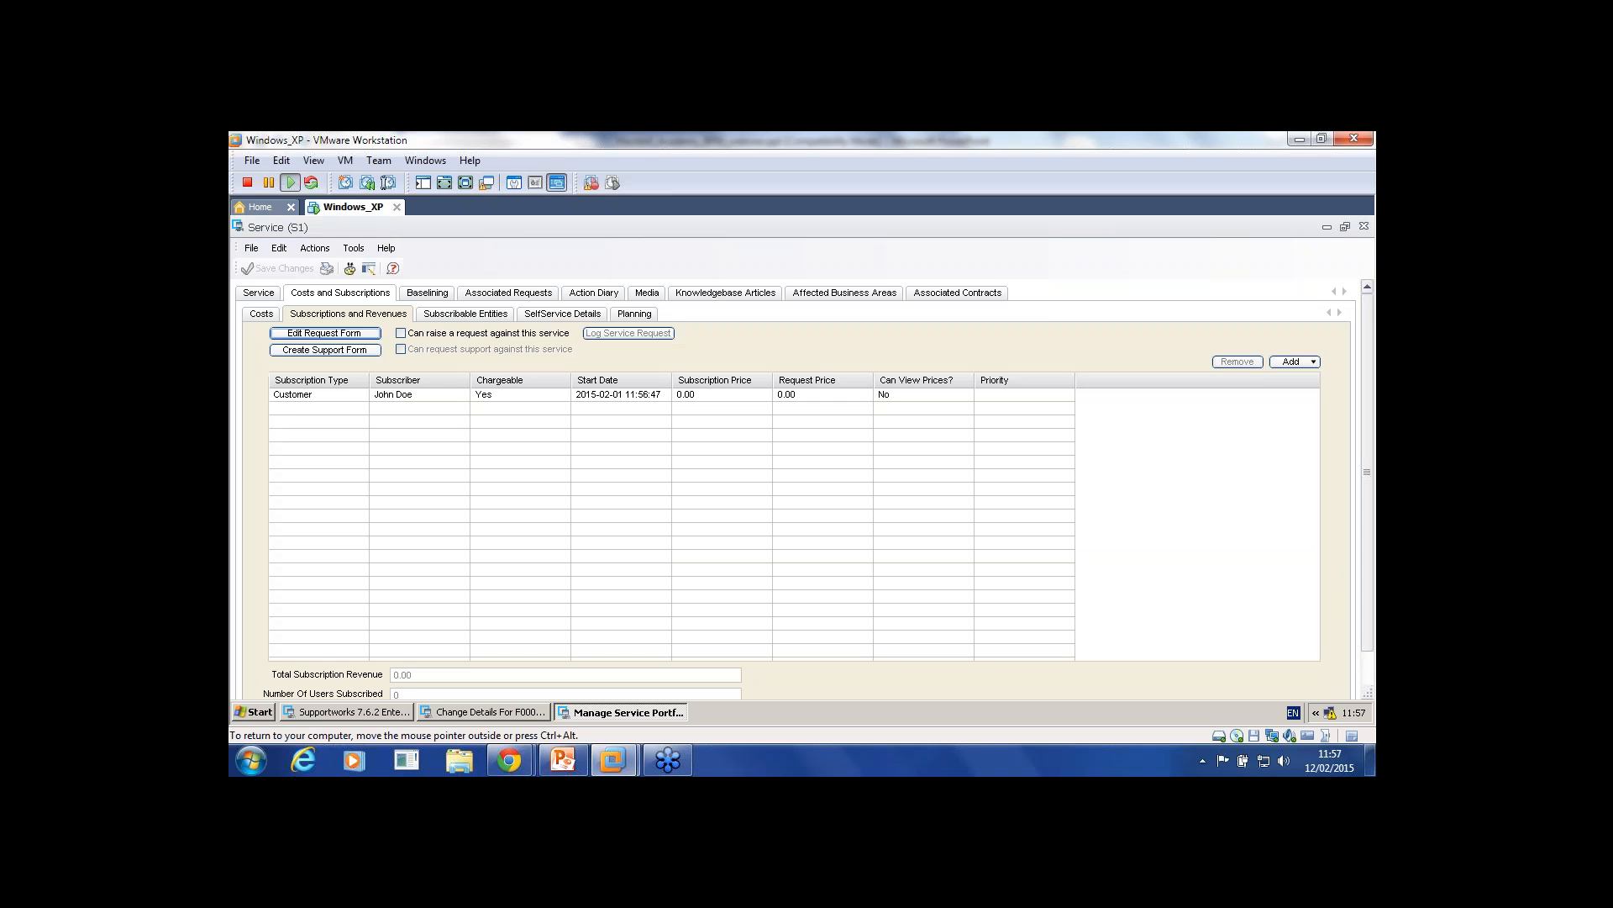
click(401, 332)
click(278, 268)
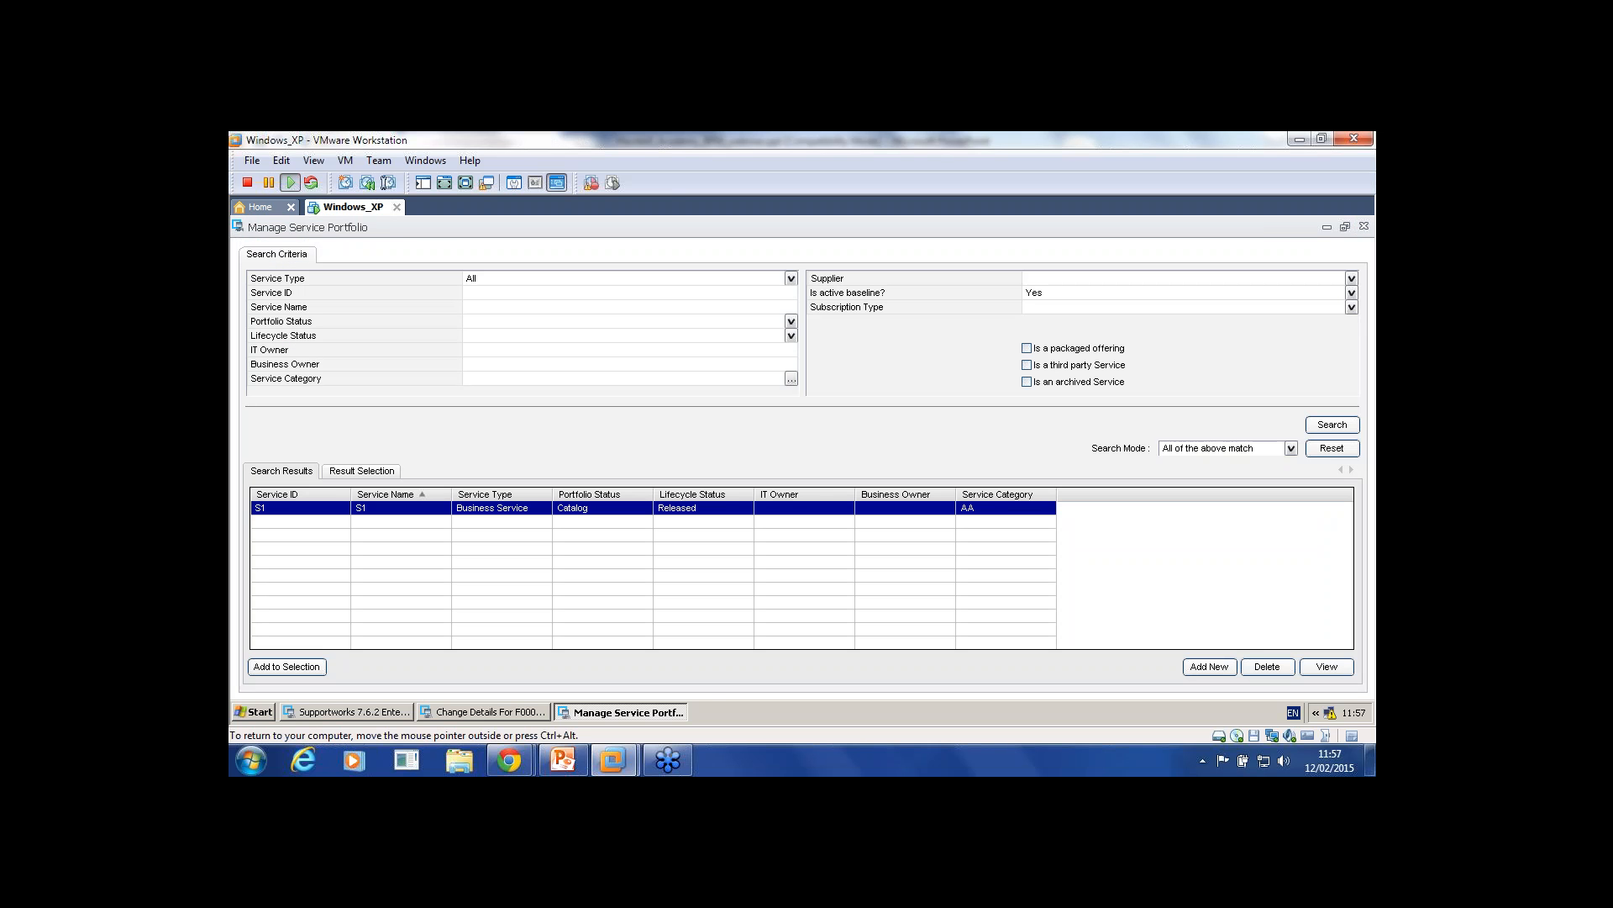
Step: Start a new service request and look up the customer by their ID
click(1364, 226)
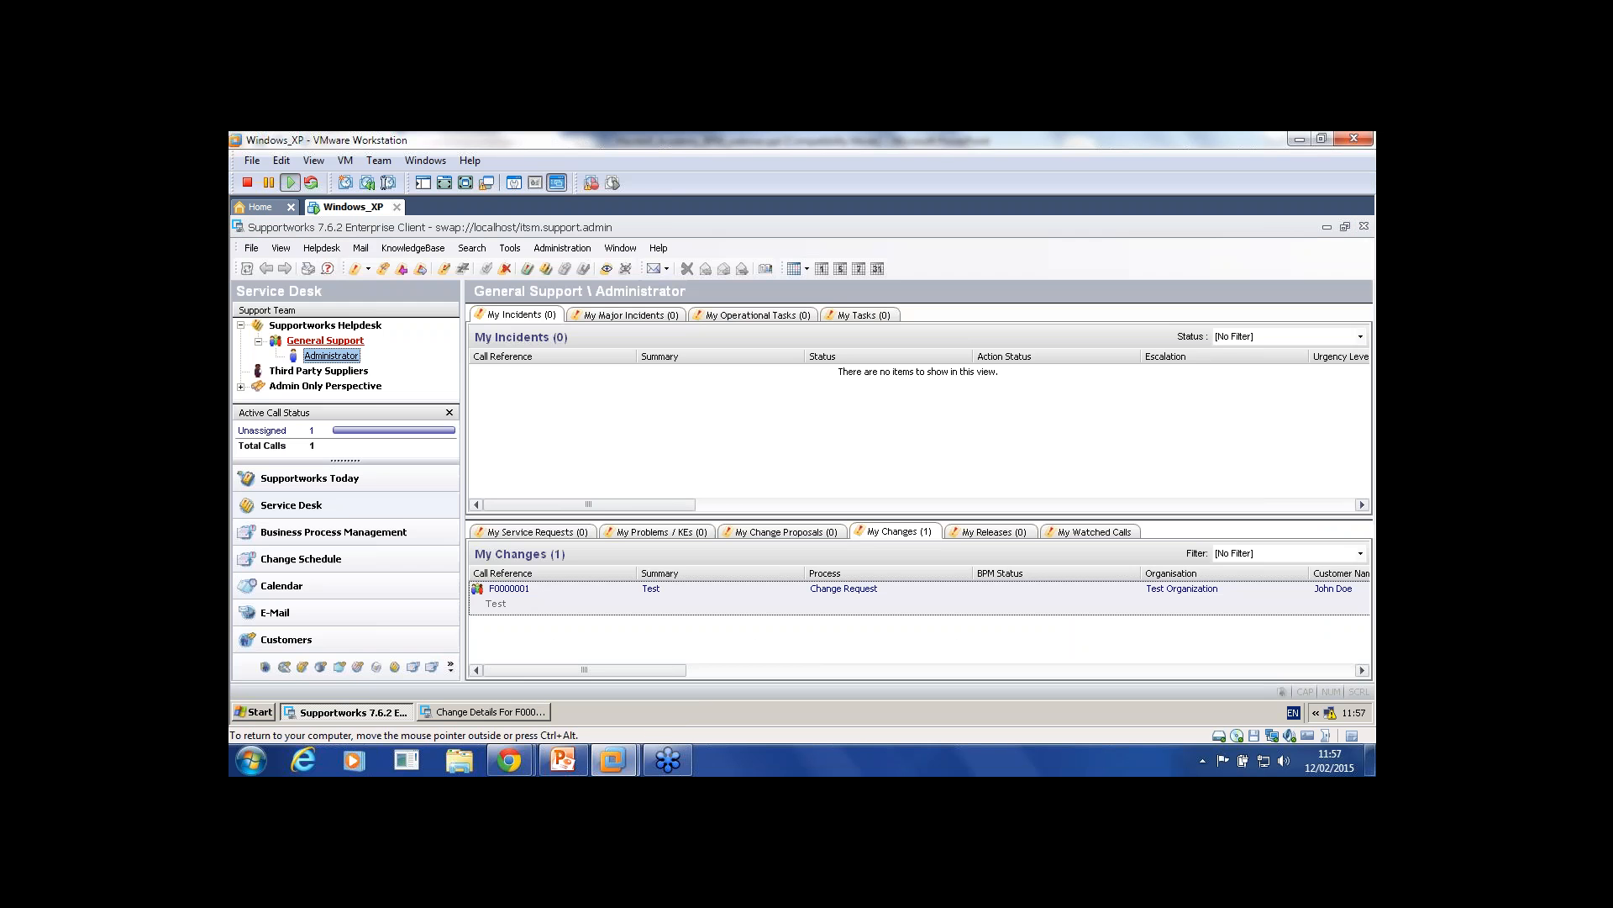
click(322, 248)
mouse_move(353, 284)
click(584, 360)
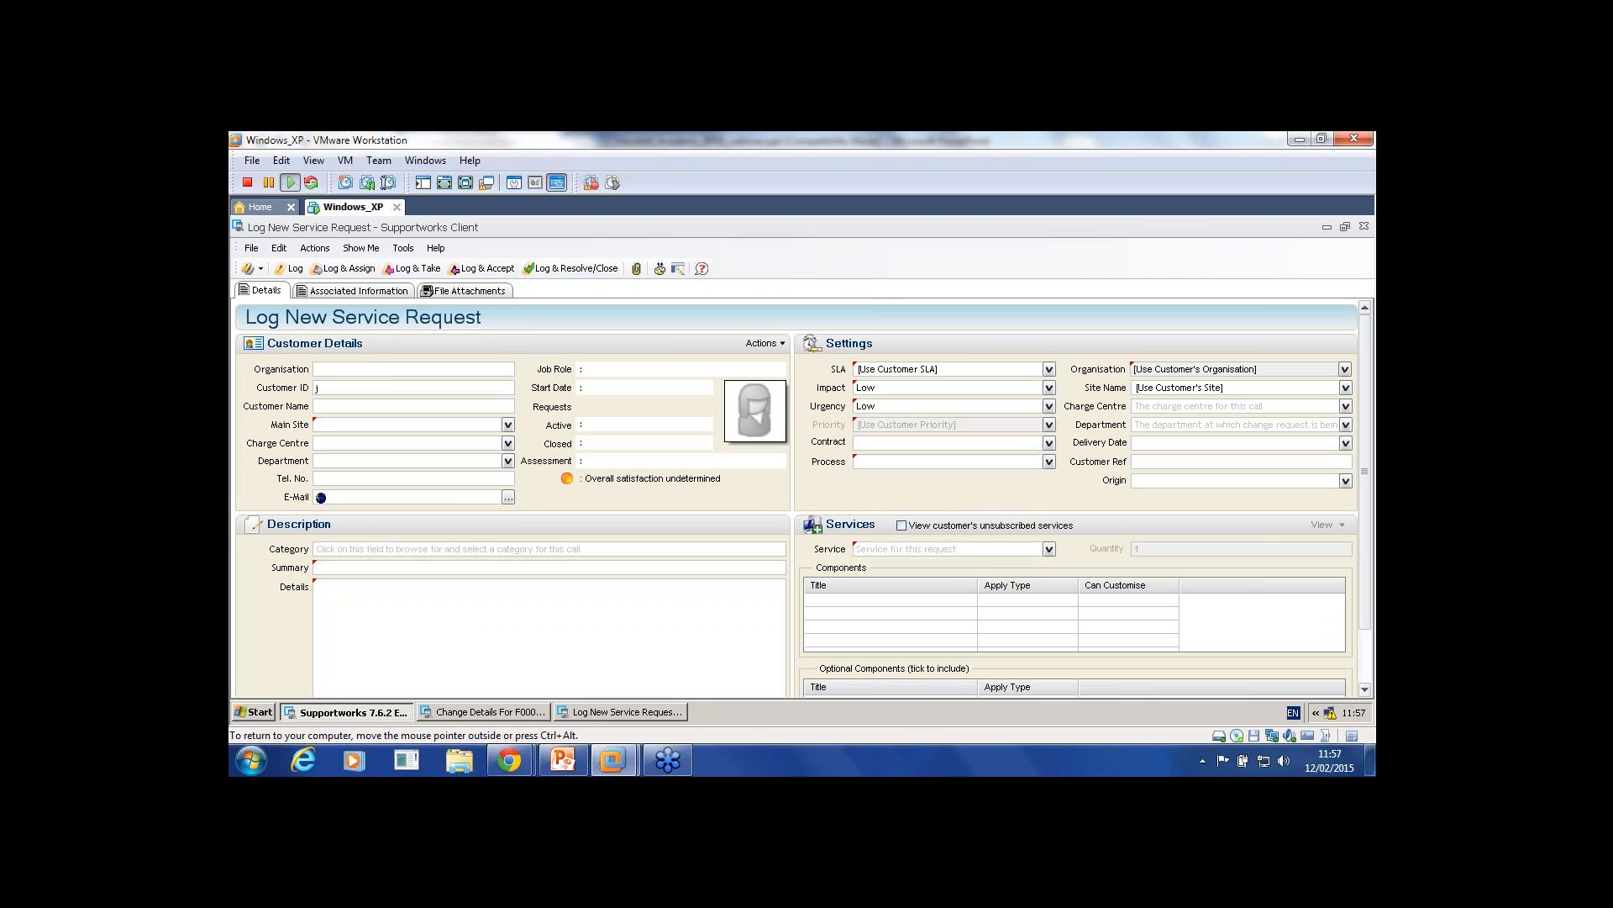
text(j)
key(Return)
Step: Set the request's service to S1, SLA to Sla, and summary and details to 'Test'
click(1049, 369)
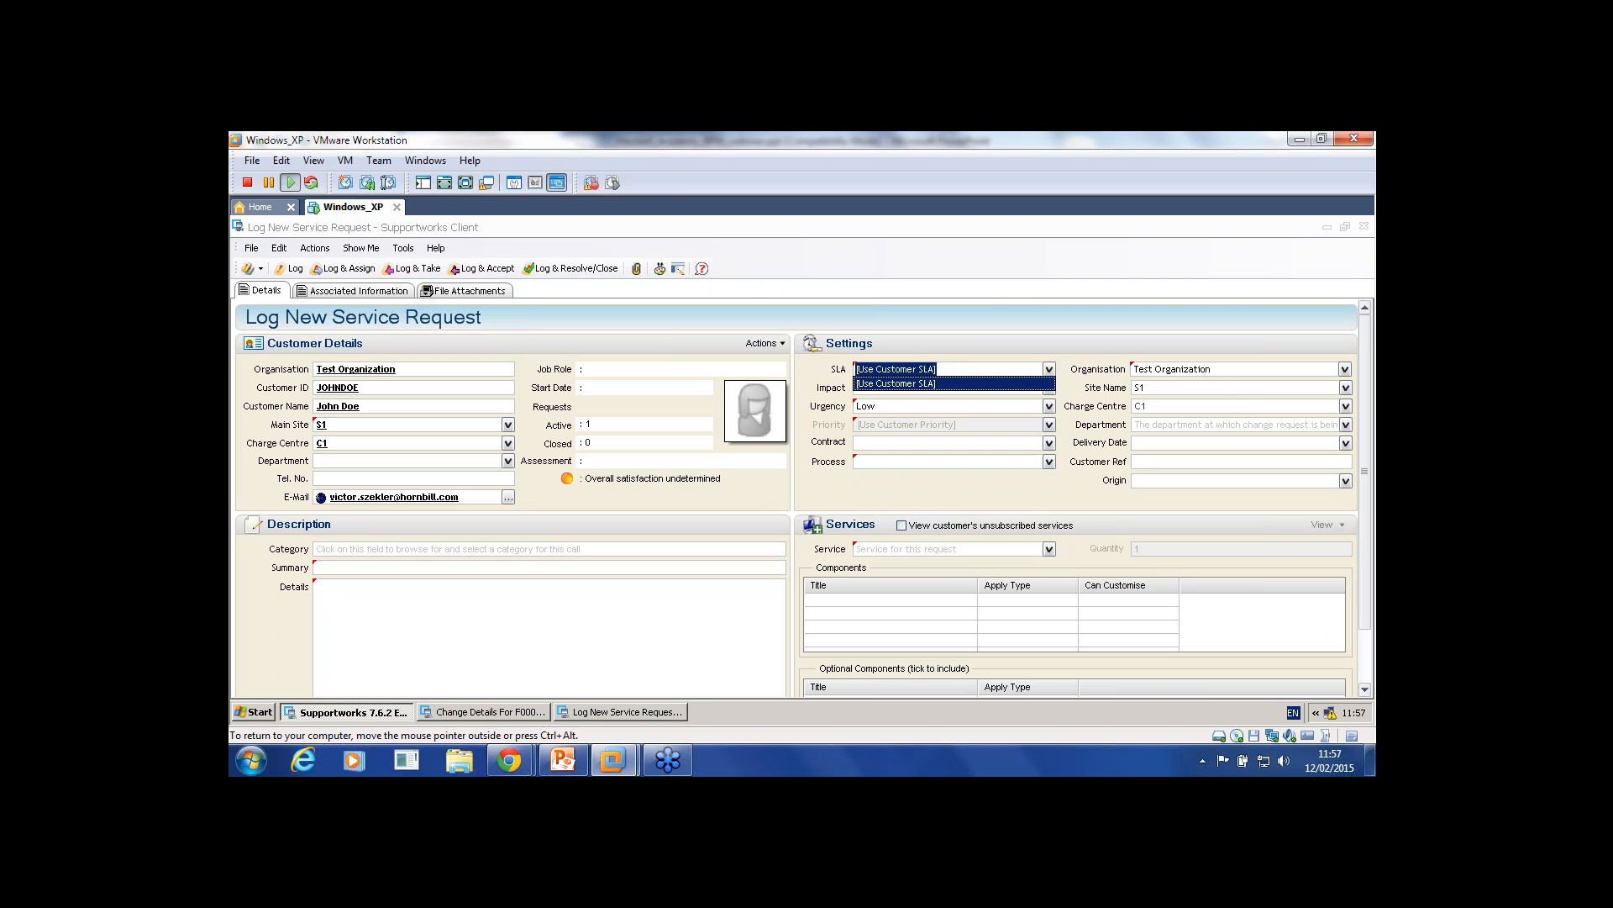
click(1049, 369)
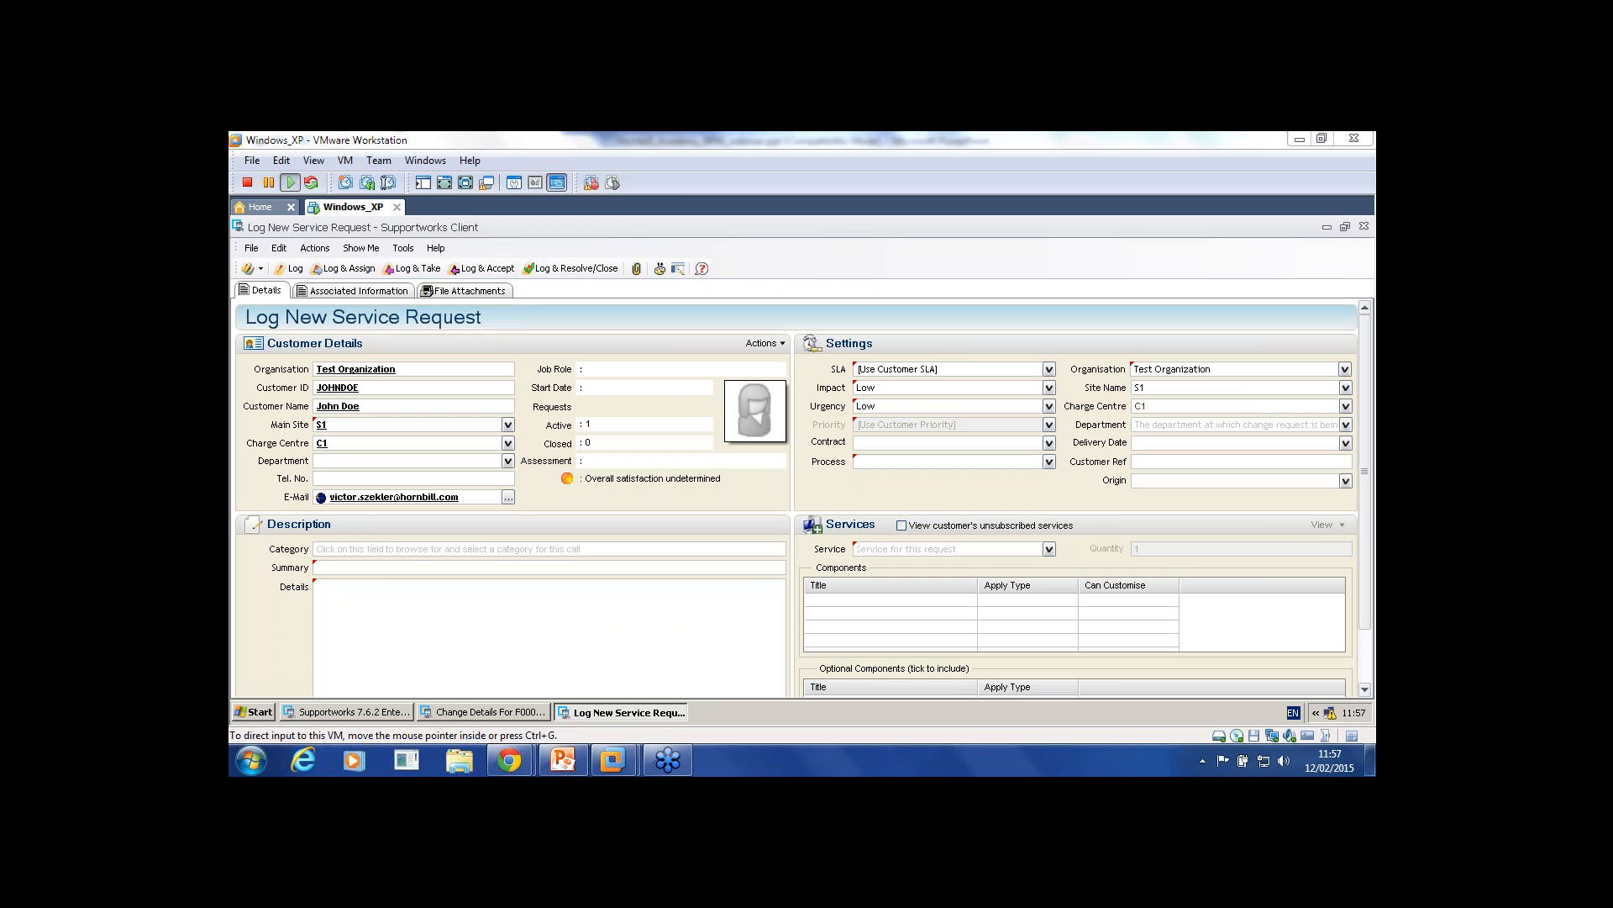
click(1048, 549)
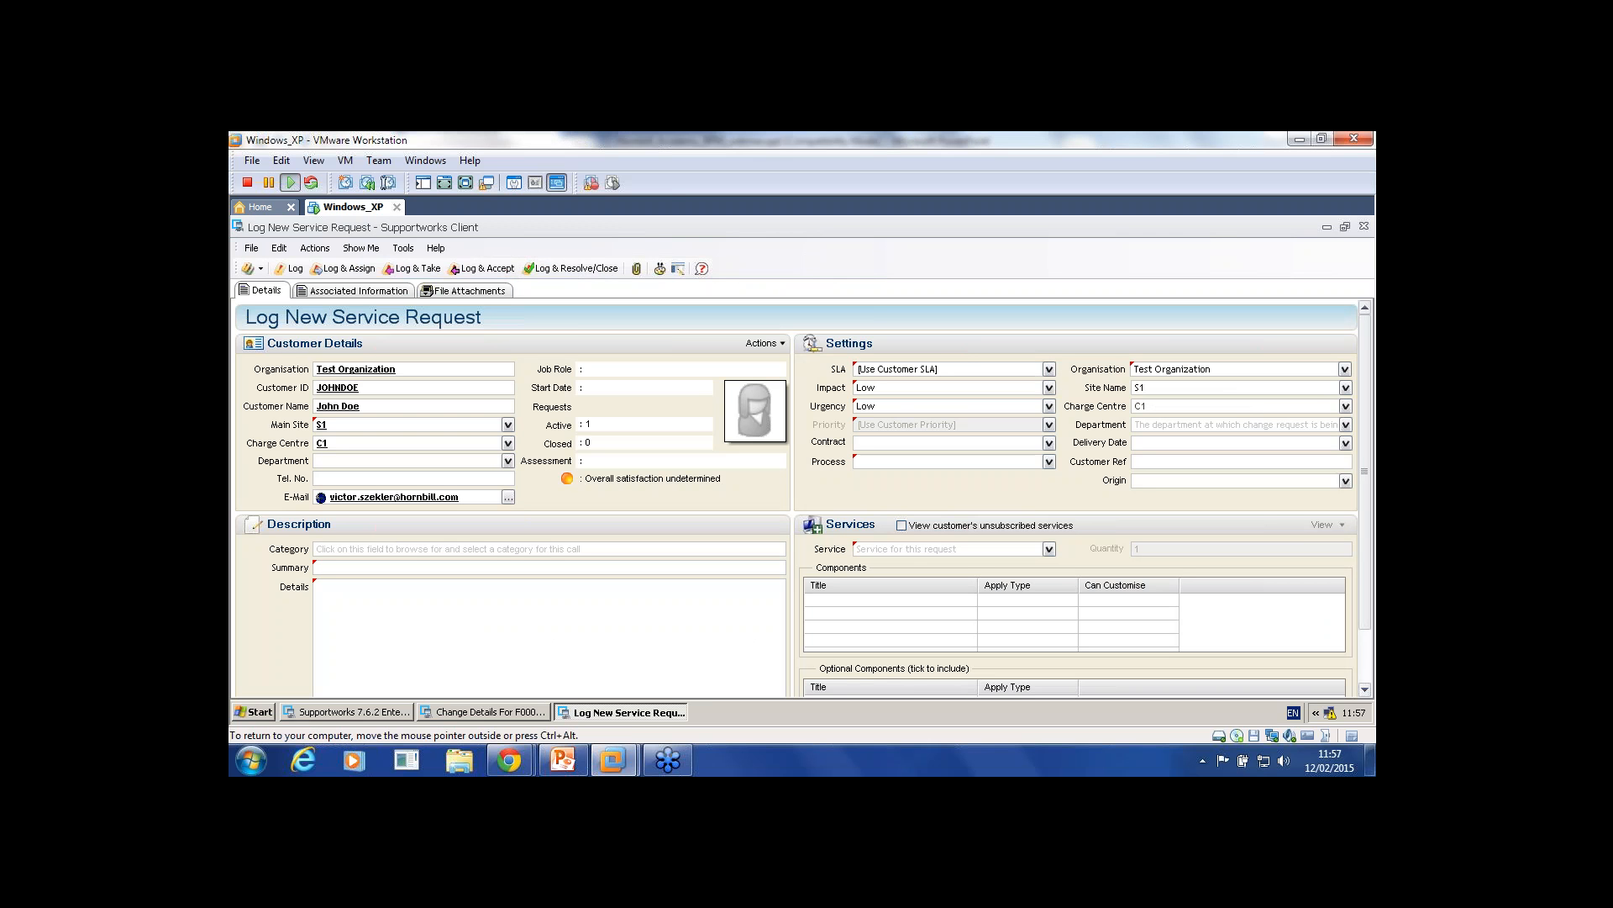
click(953, 563)
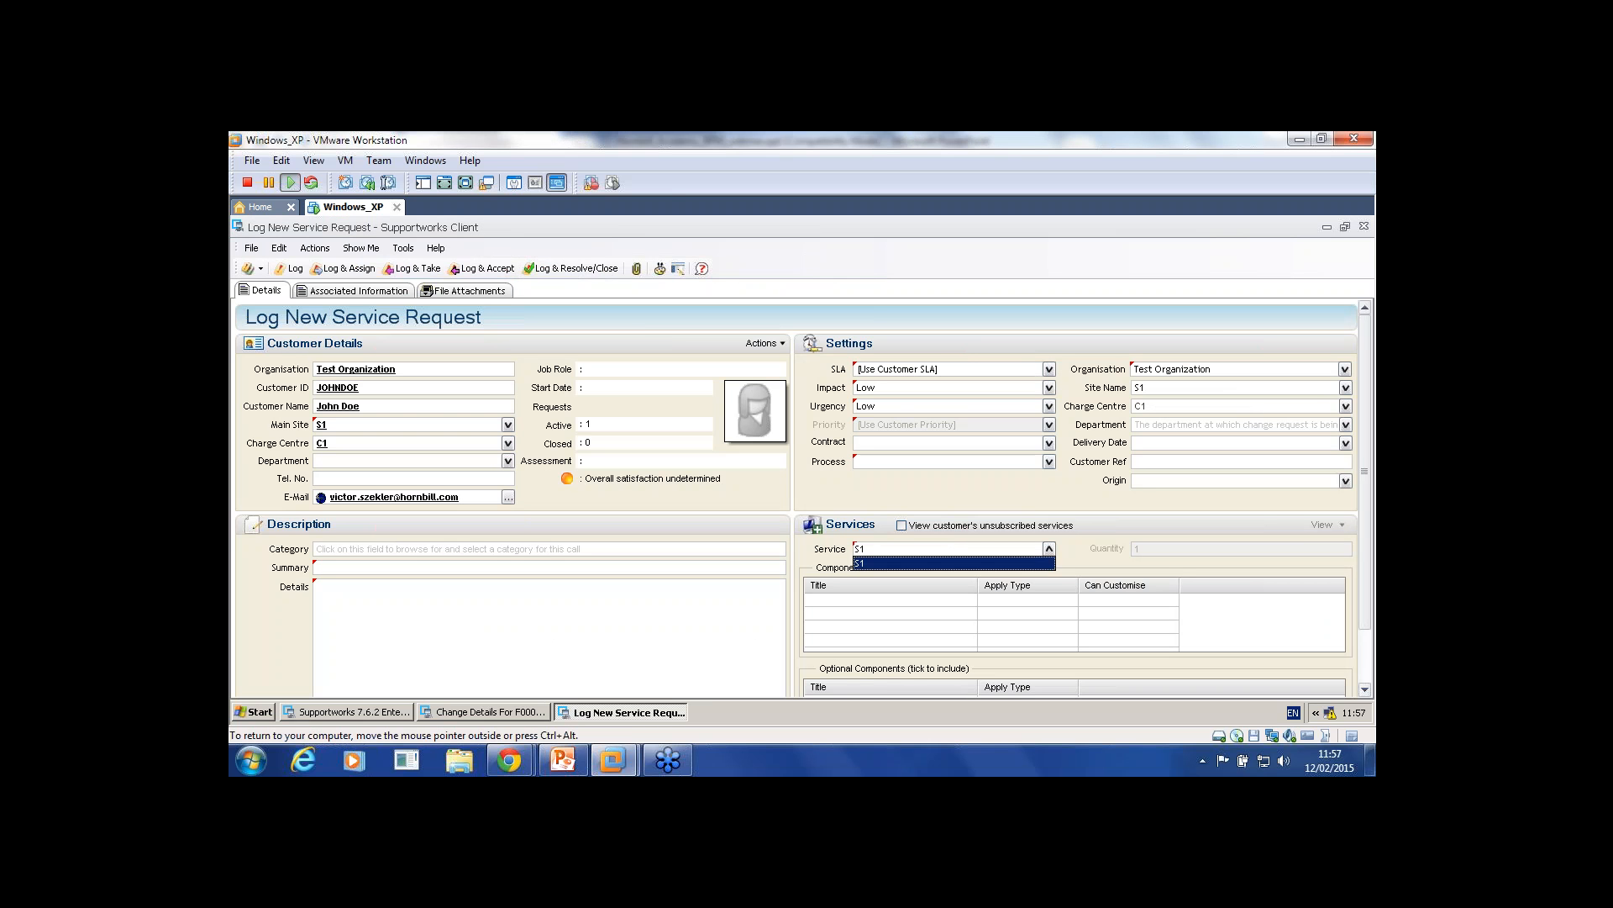
click(1049, 369)
click(953, 384)
text(Test)
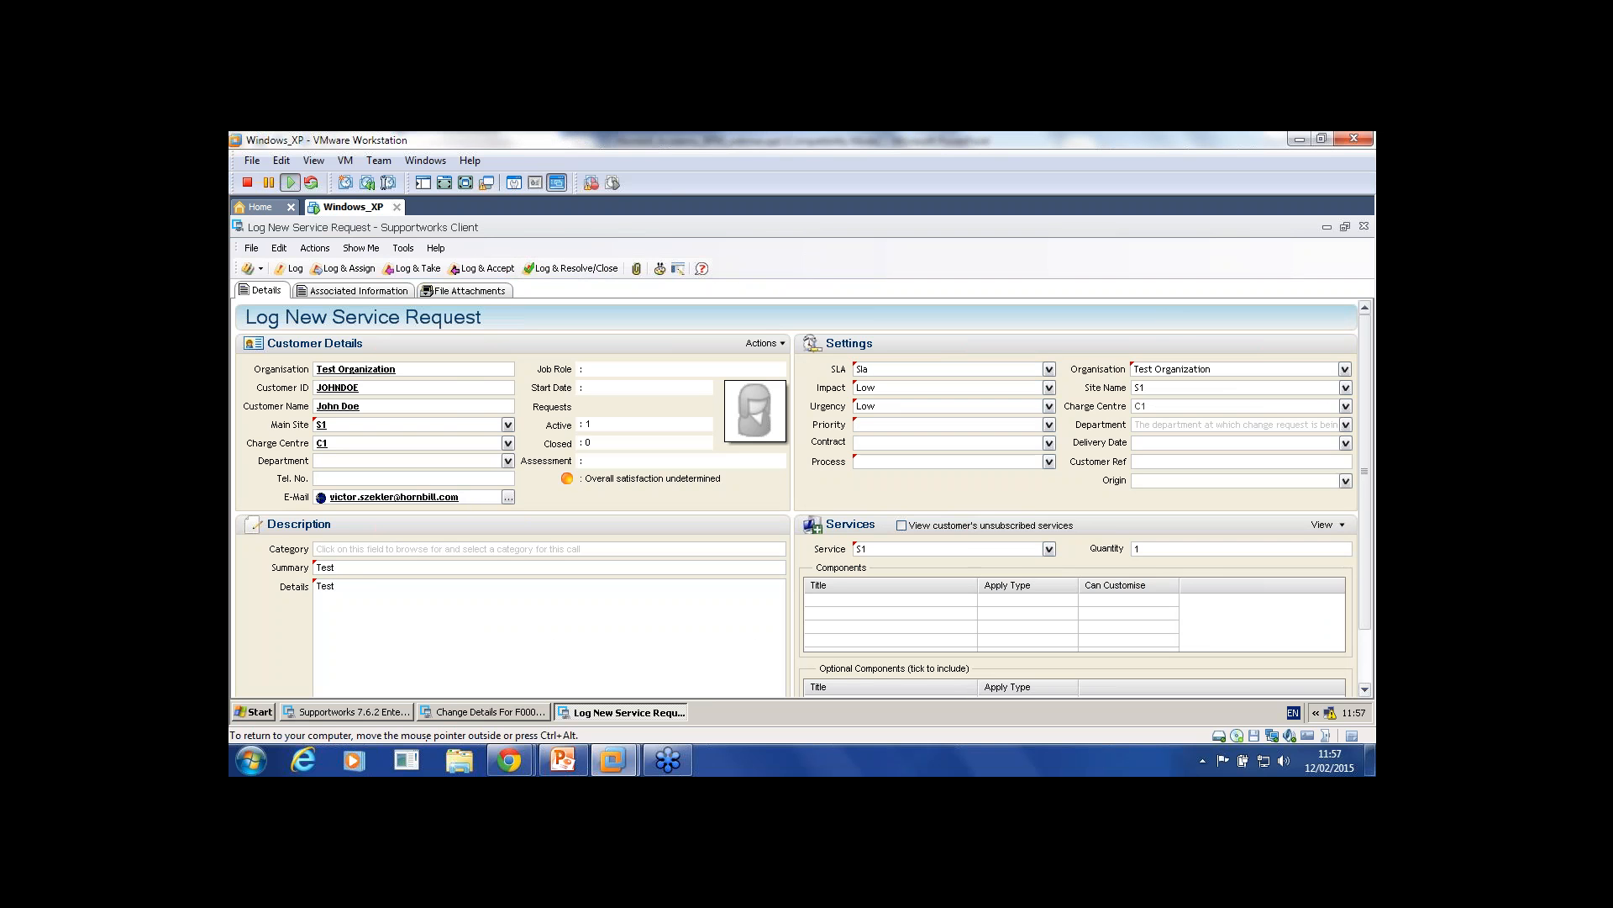
click(1048, 461)
click(890, 477)
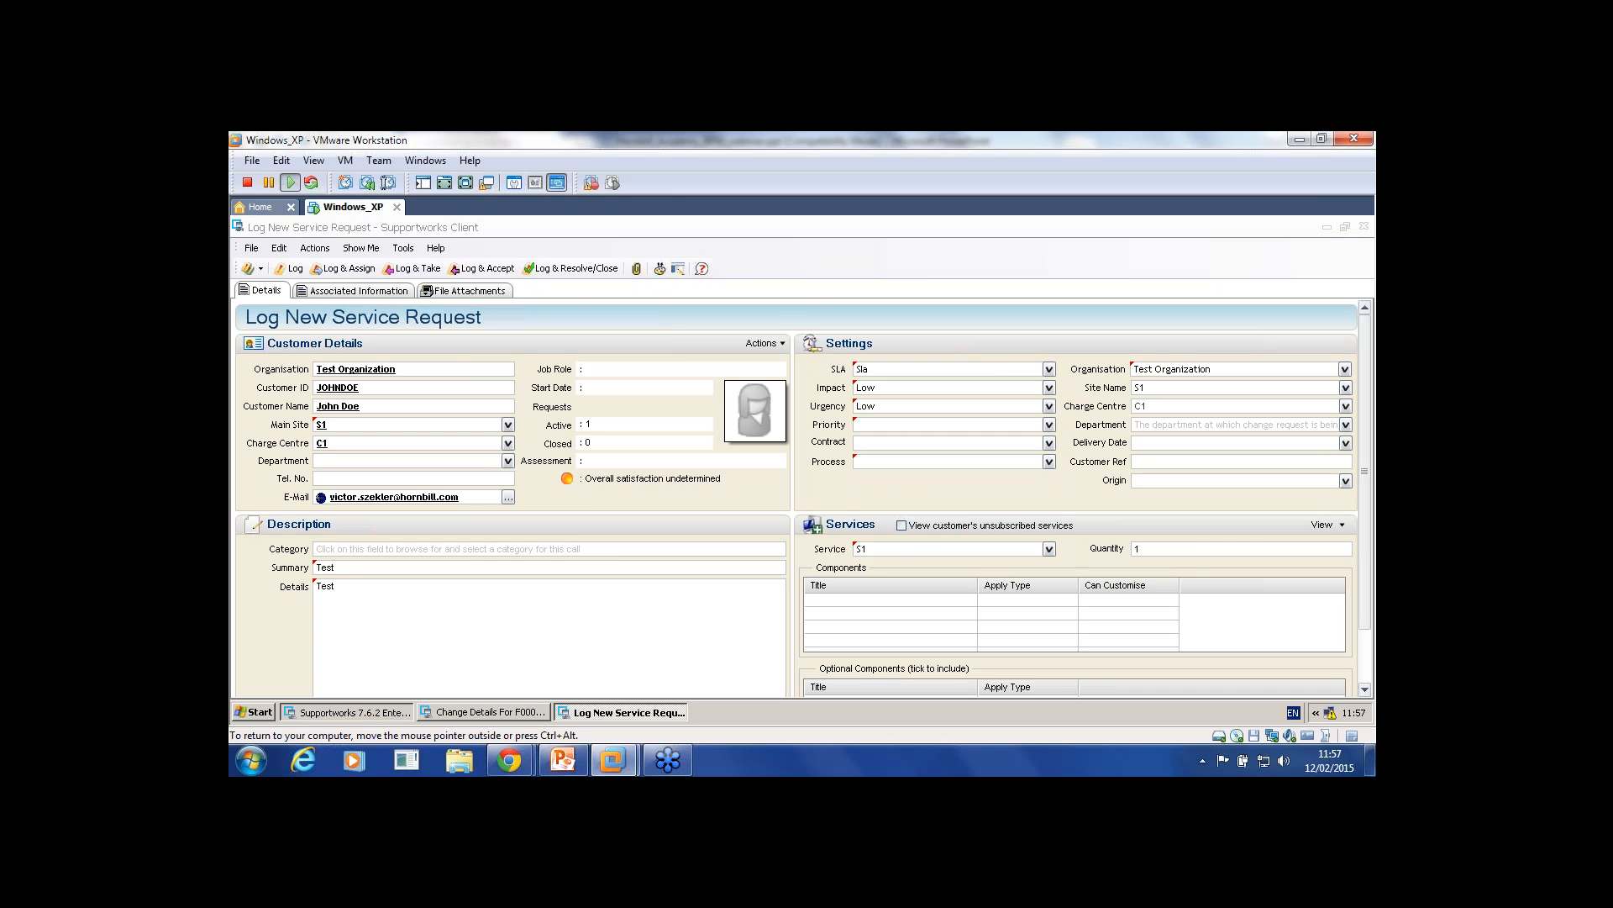
Step: Mark the Test service request process as Active in Process Settings and save it
click(347, 712)
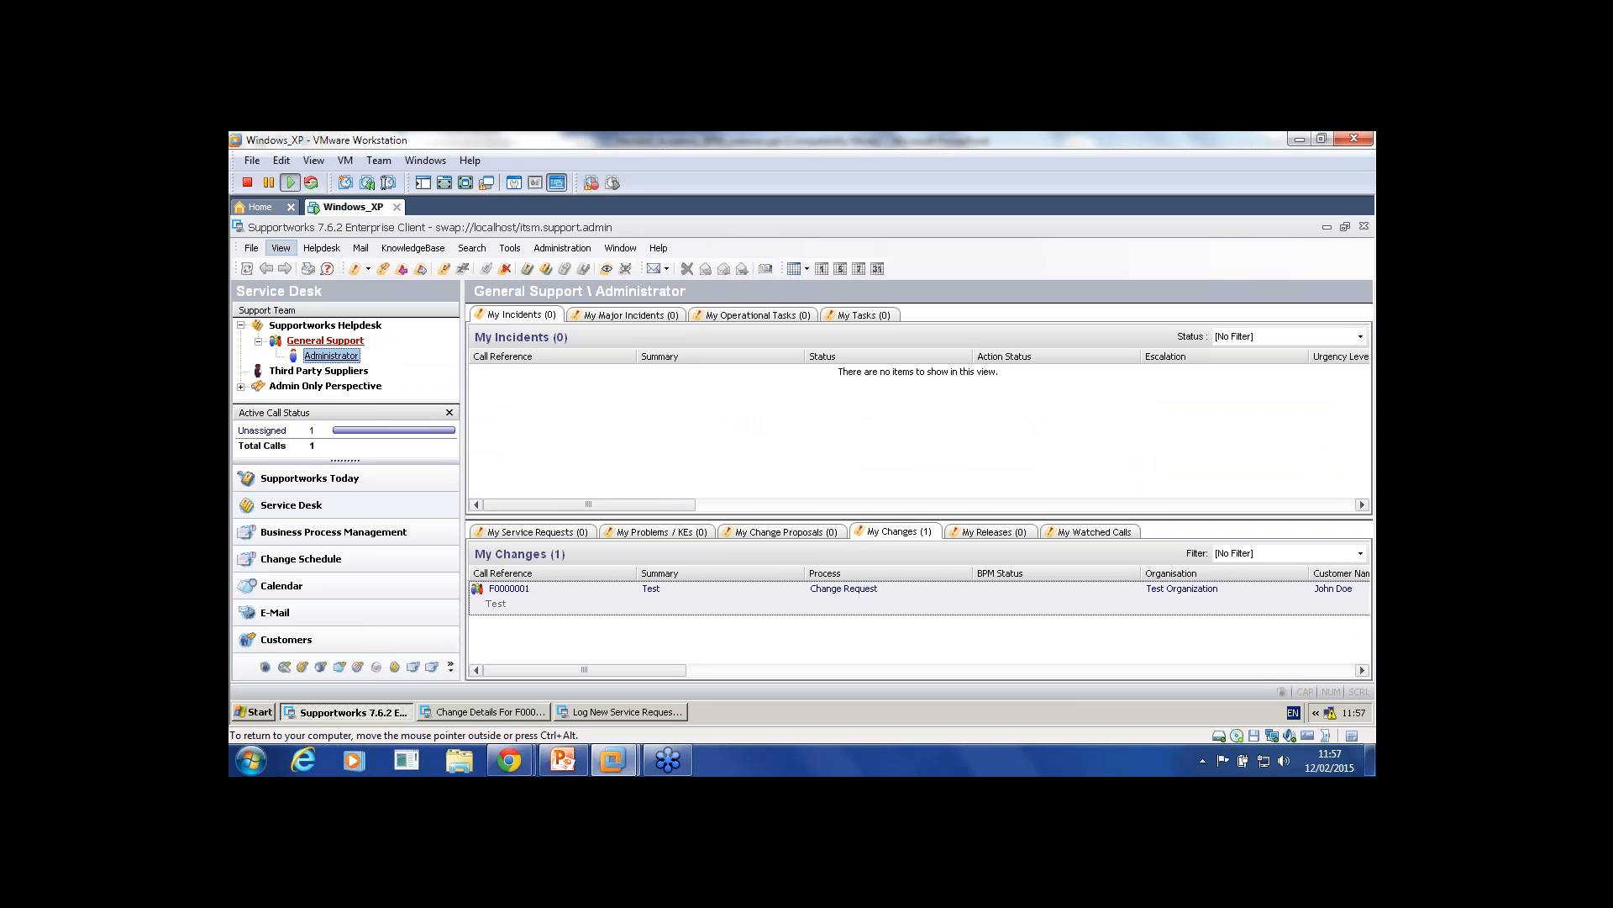
click(250, 247)
mouse_move(336, 287)
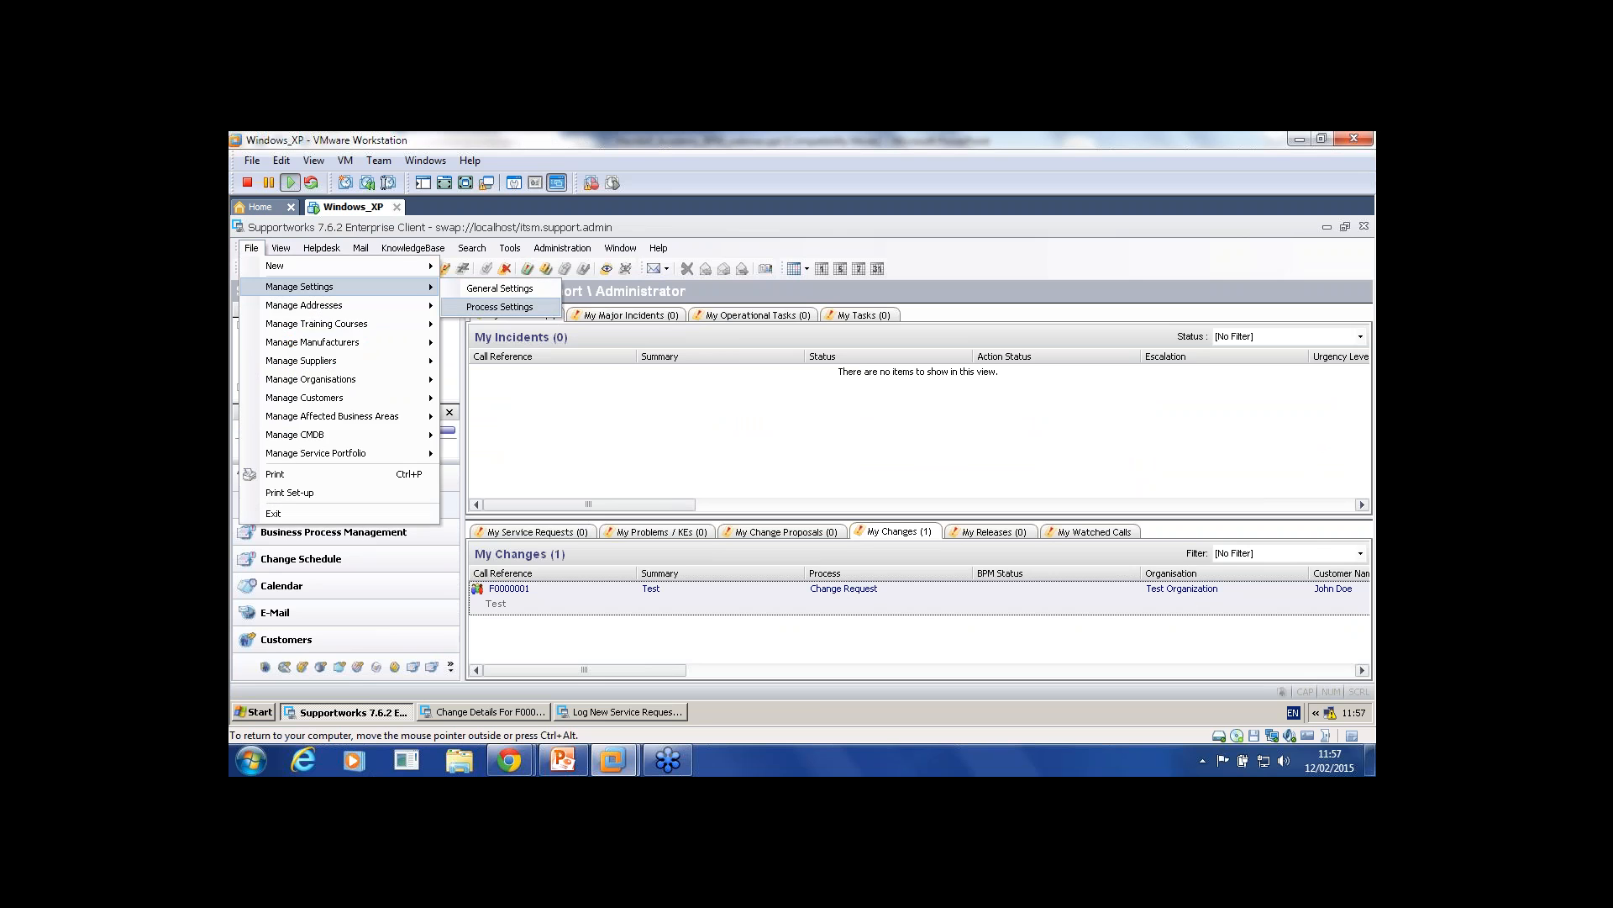
click(499, 307)
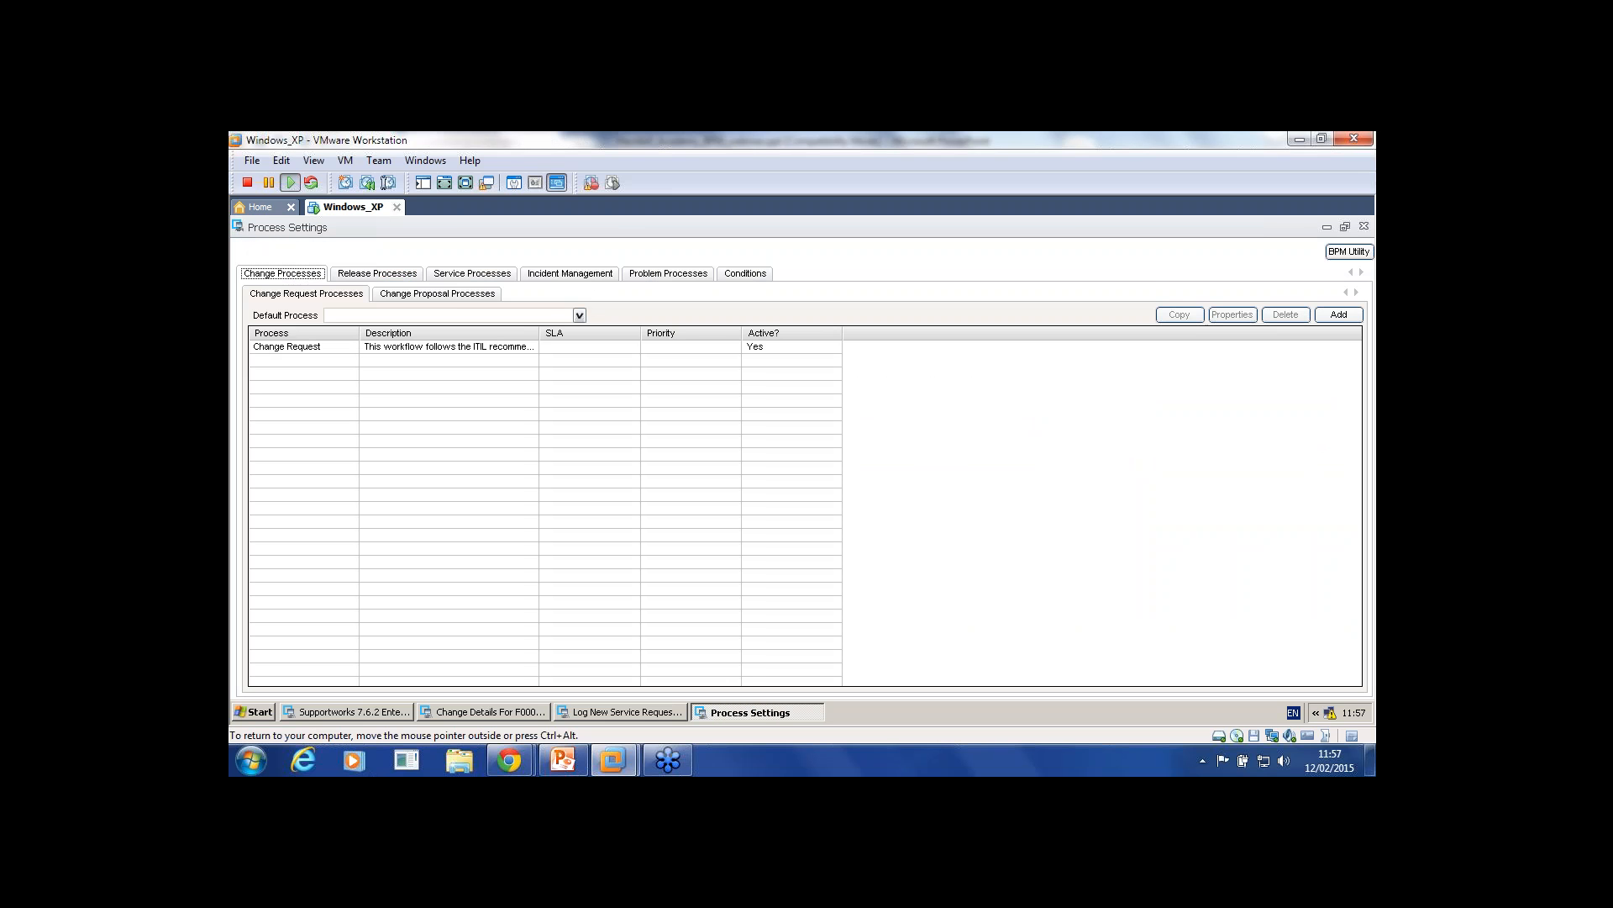
click(473, 273)
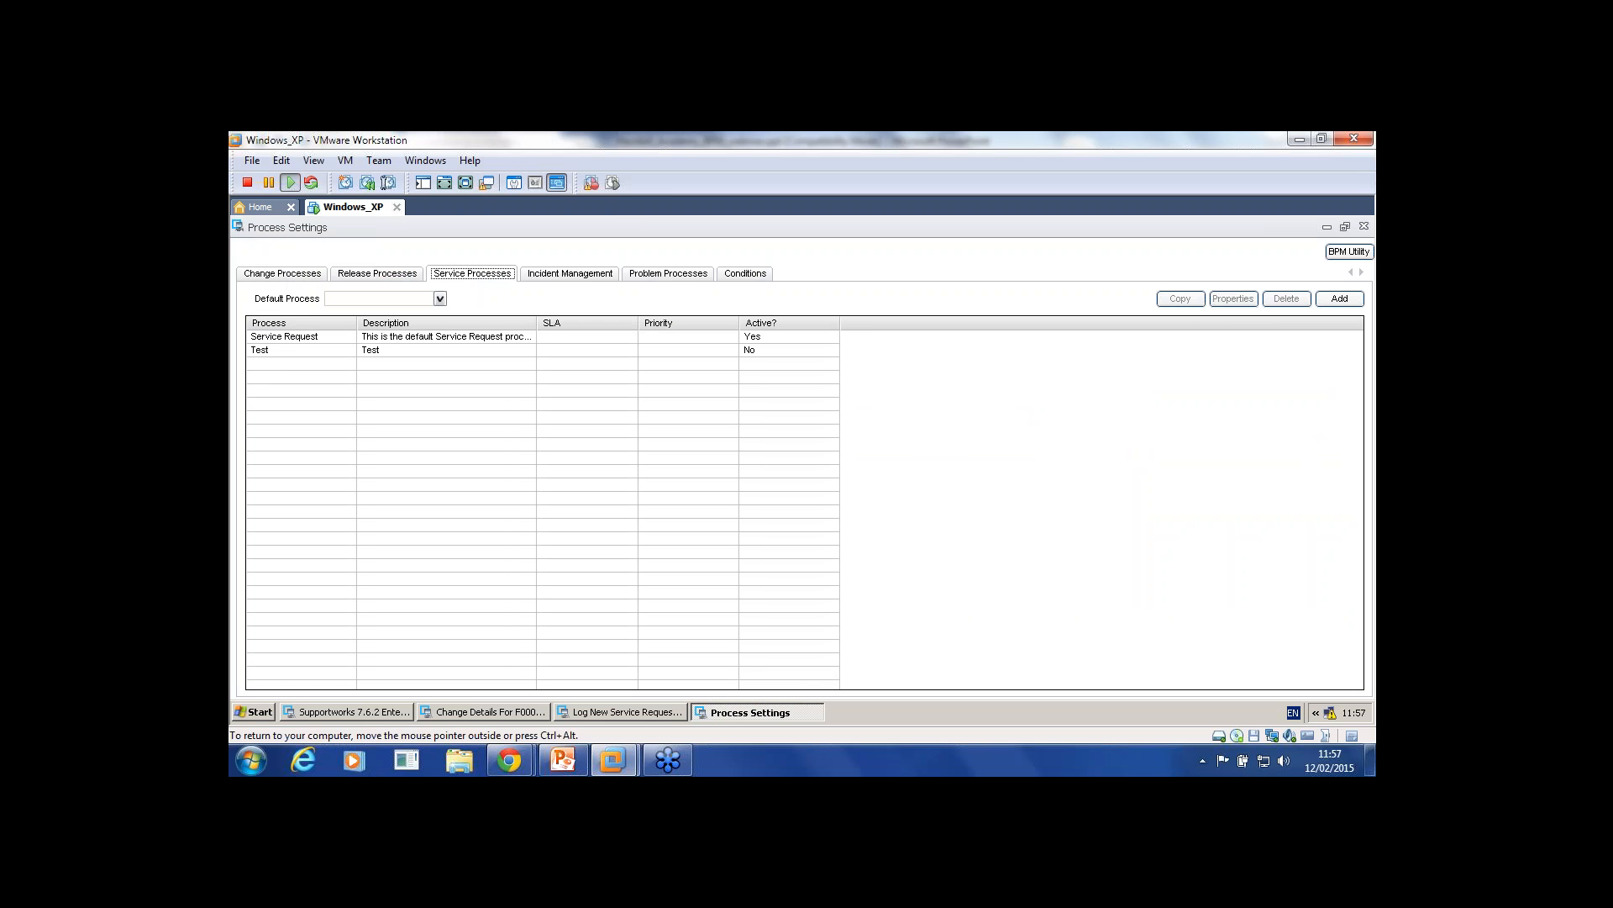
double_click(261, 349)
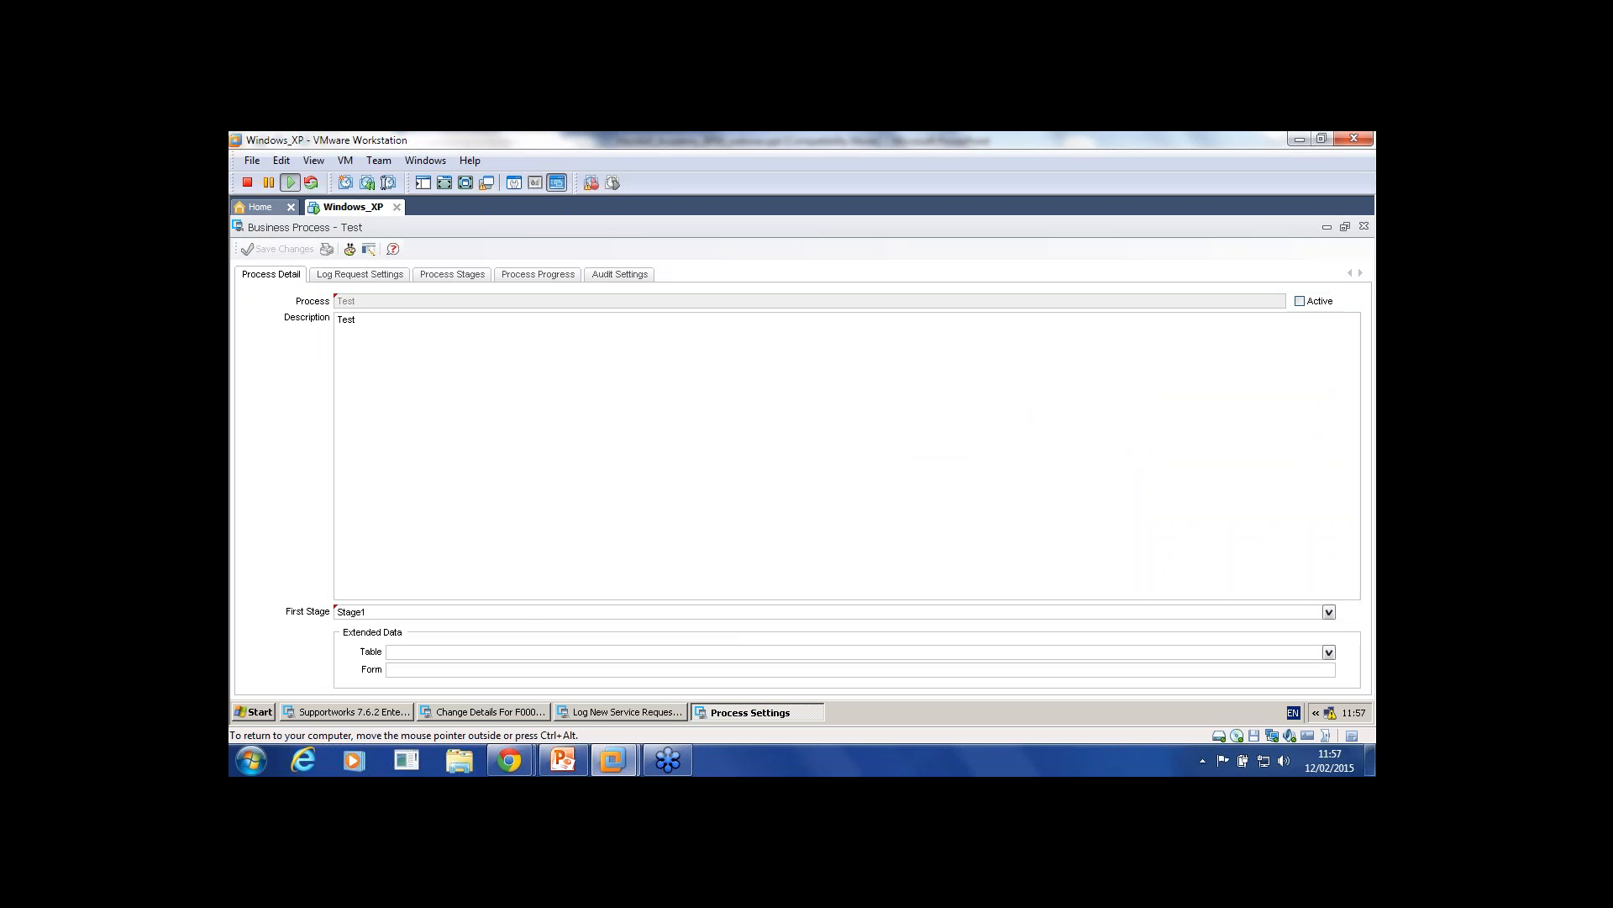
click(1300, 301)
click(278, 250)
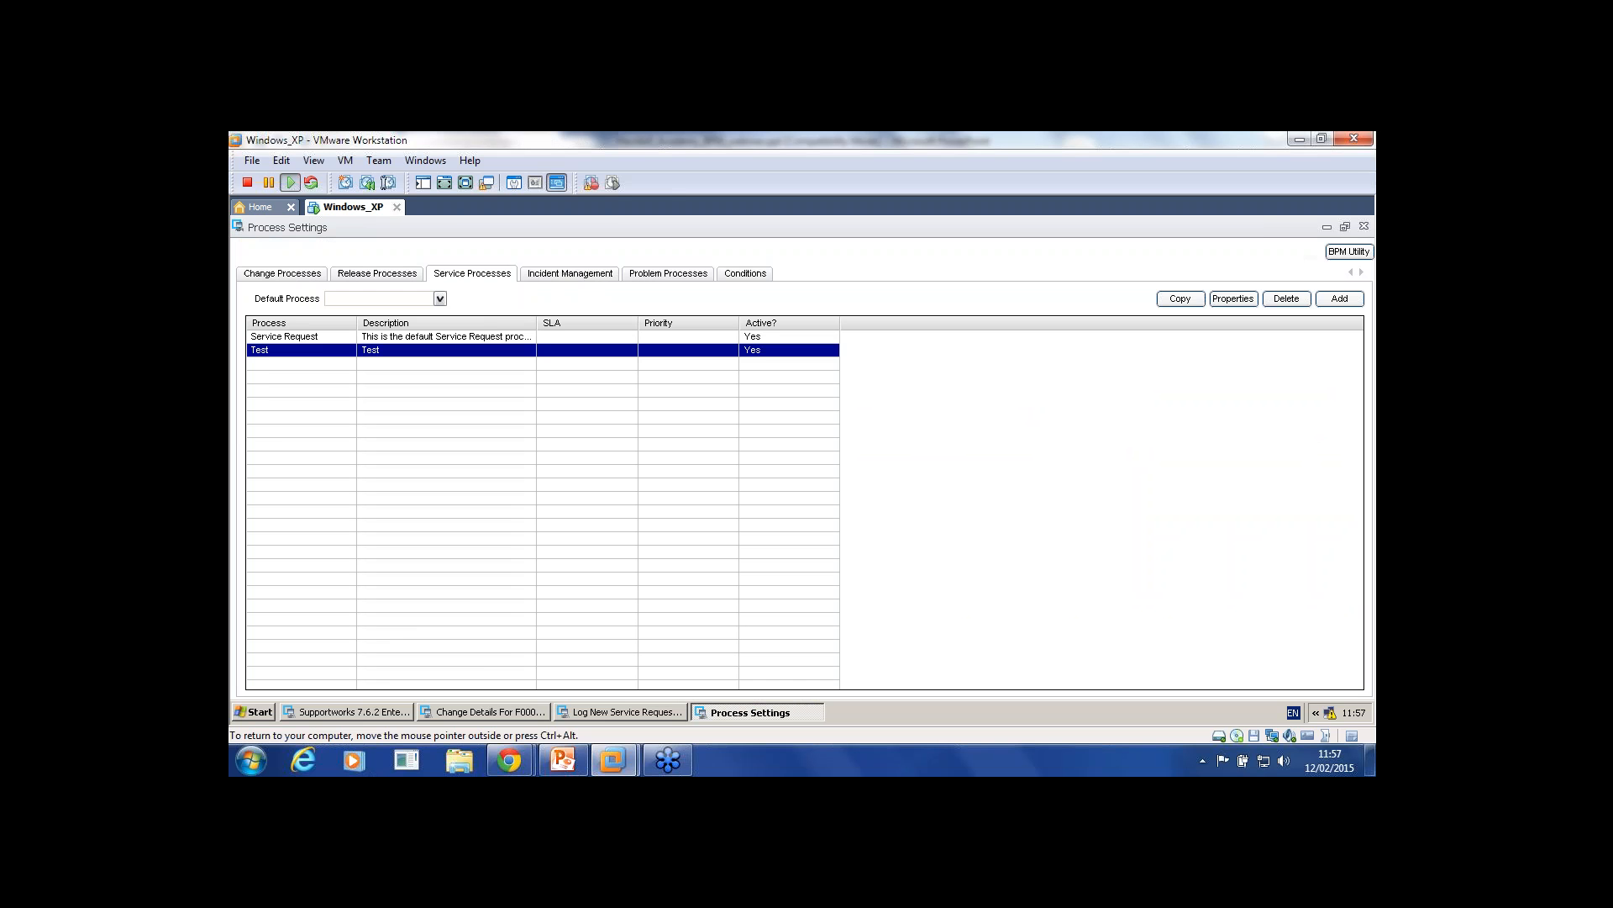
click(1327, 227)
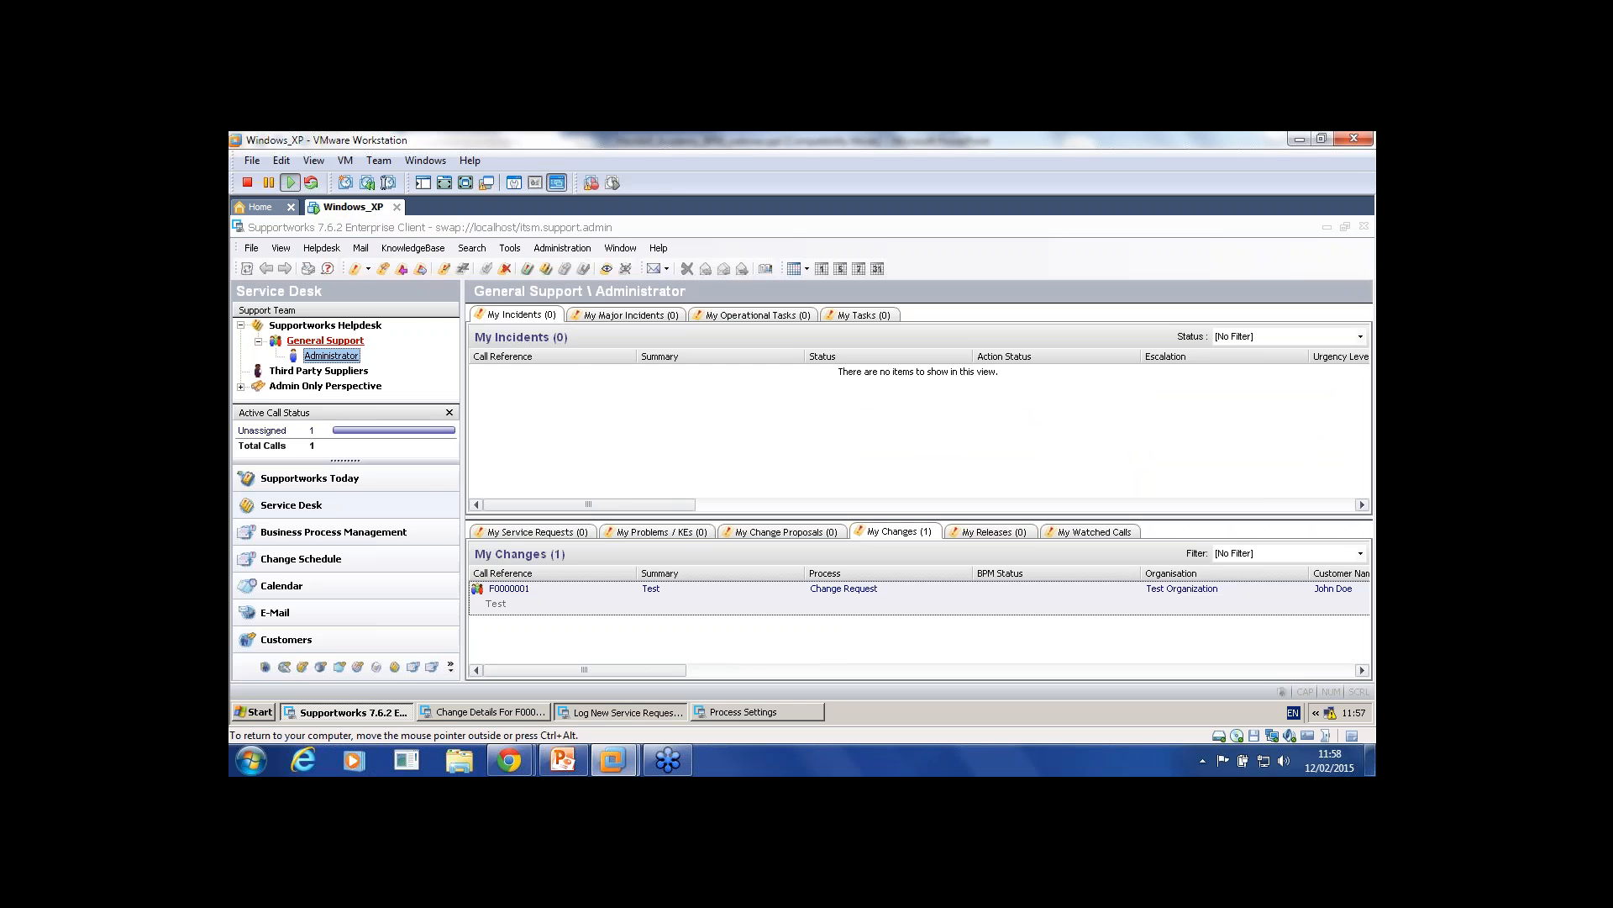
Step: Set the new service request's process to Test
click(1327, 227)
click(1049, 462)
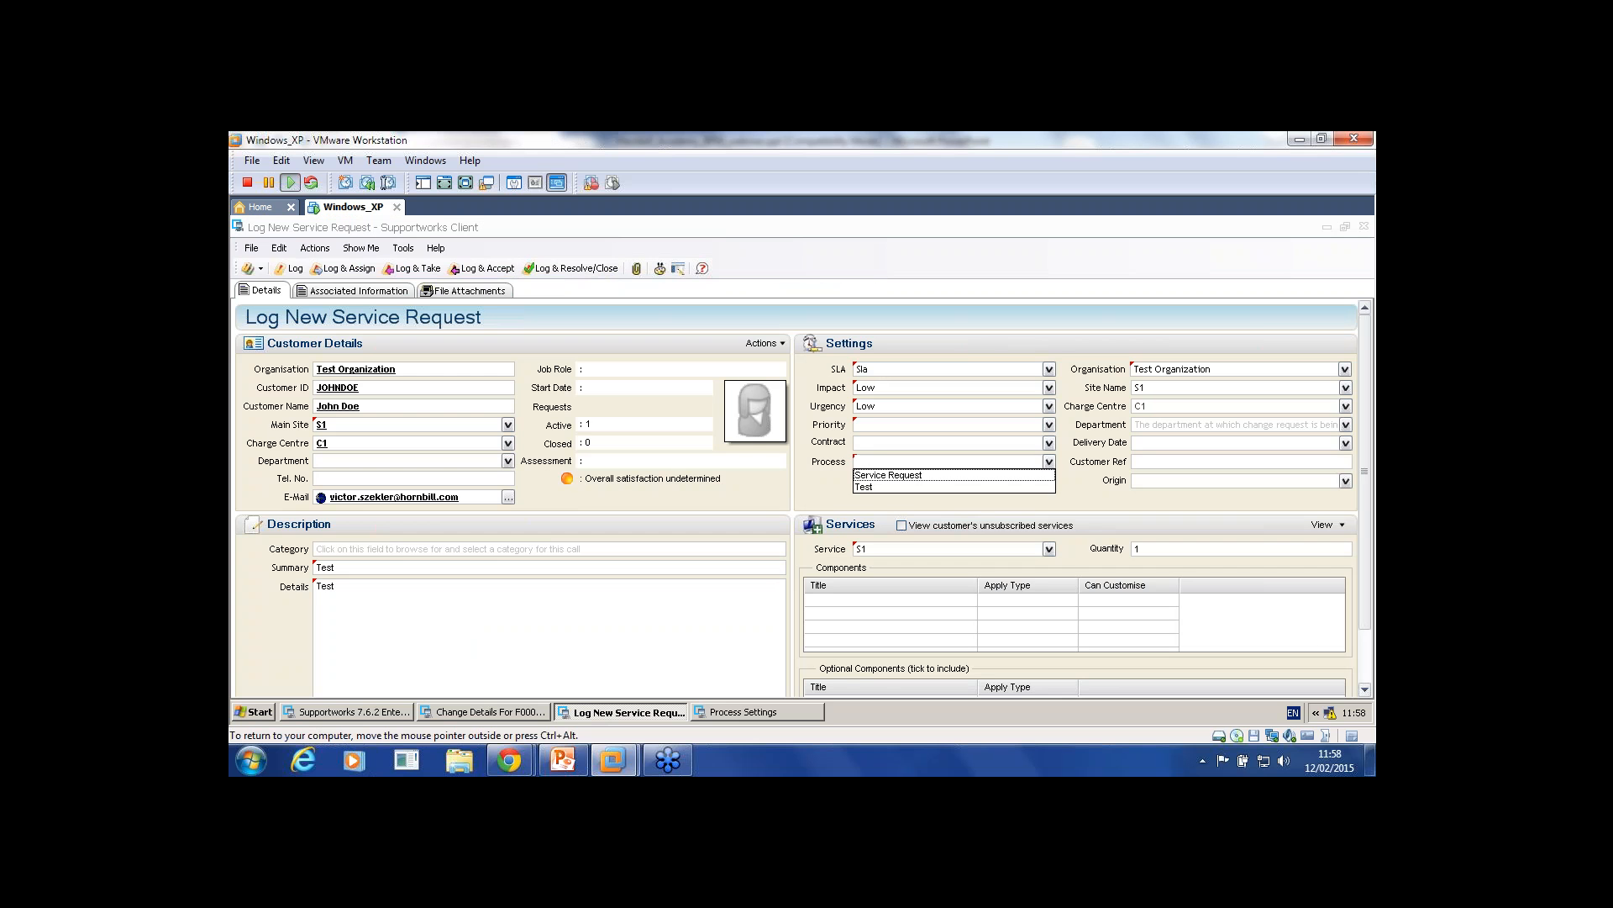
click(874, 488)
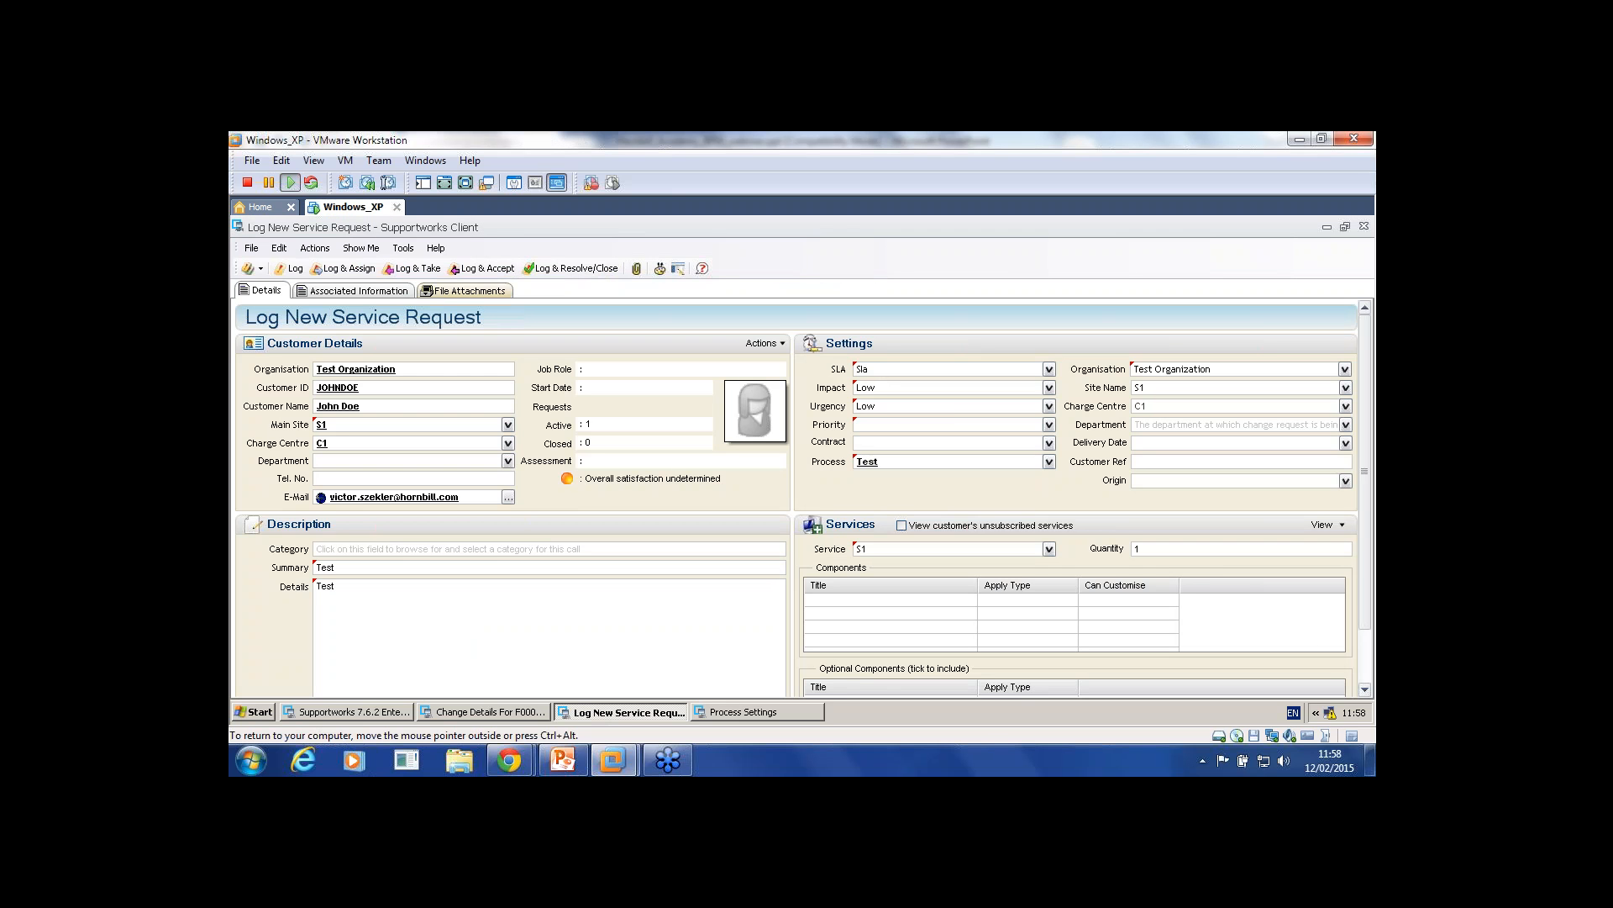
Step: Log and accept the request with Low priority as call F0000002, opening its details
click(481, 268)
click(800, 489)
click(1049, 424)
click(924, 439)
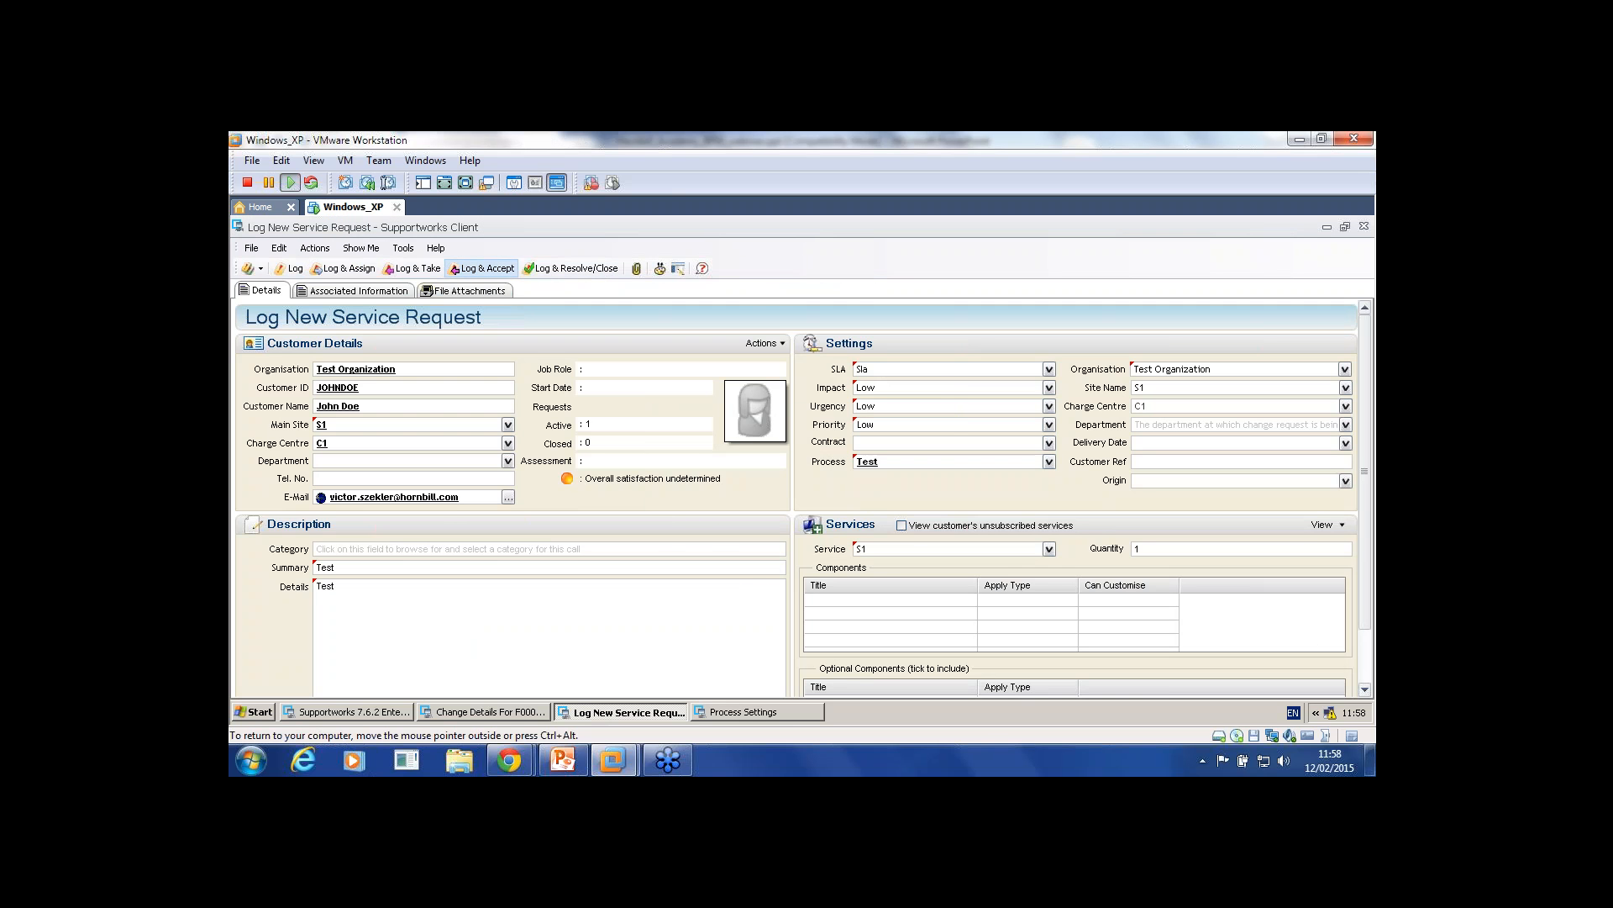
click(481, 268)
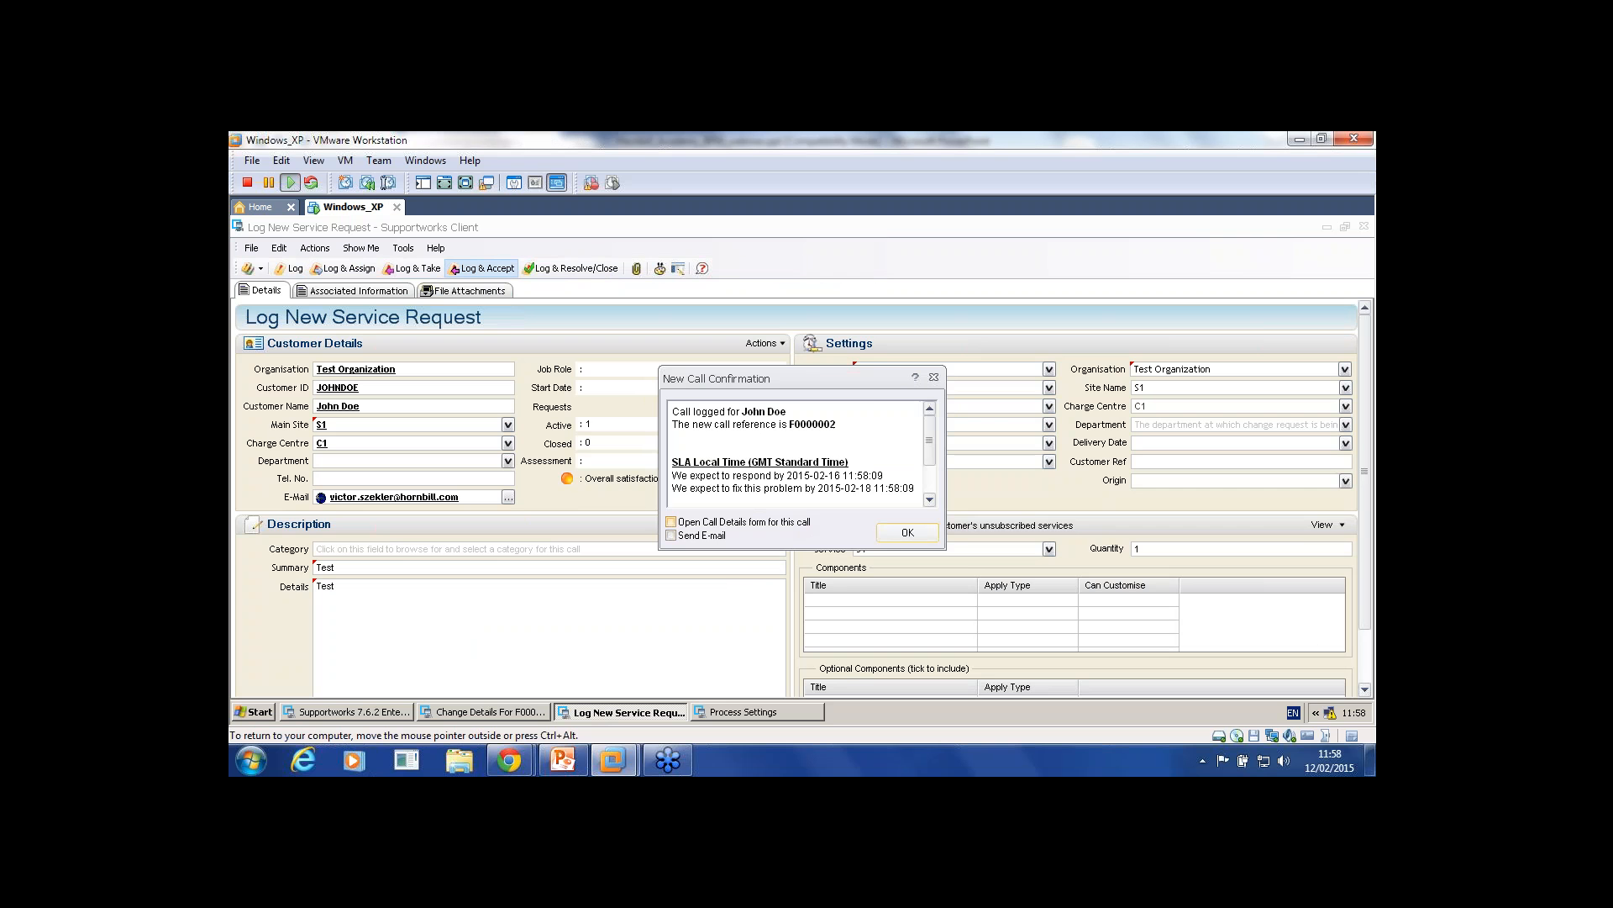
click(671, 522)
click(908, 532)
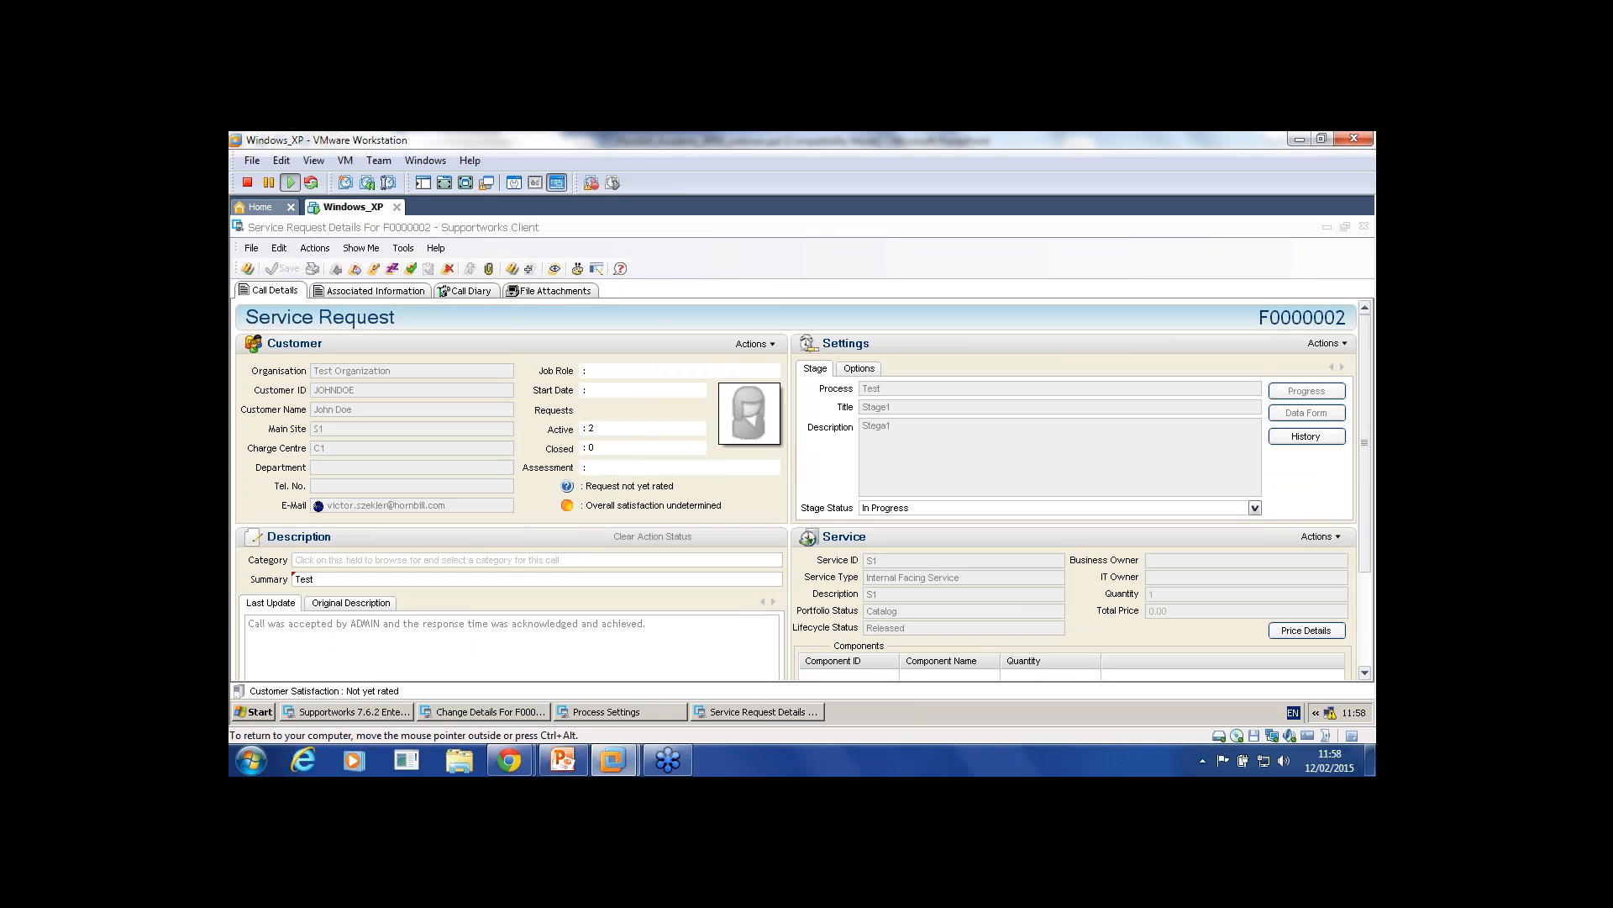
click(620, 712)
Step: Open the 'In progress' On Start condition of the Test process's first stage
double_click(286, 349)
click(452, 274)
double_click(336, 330)
click(486, 276)
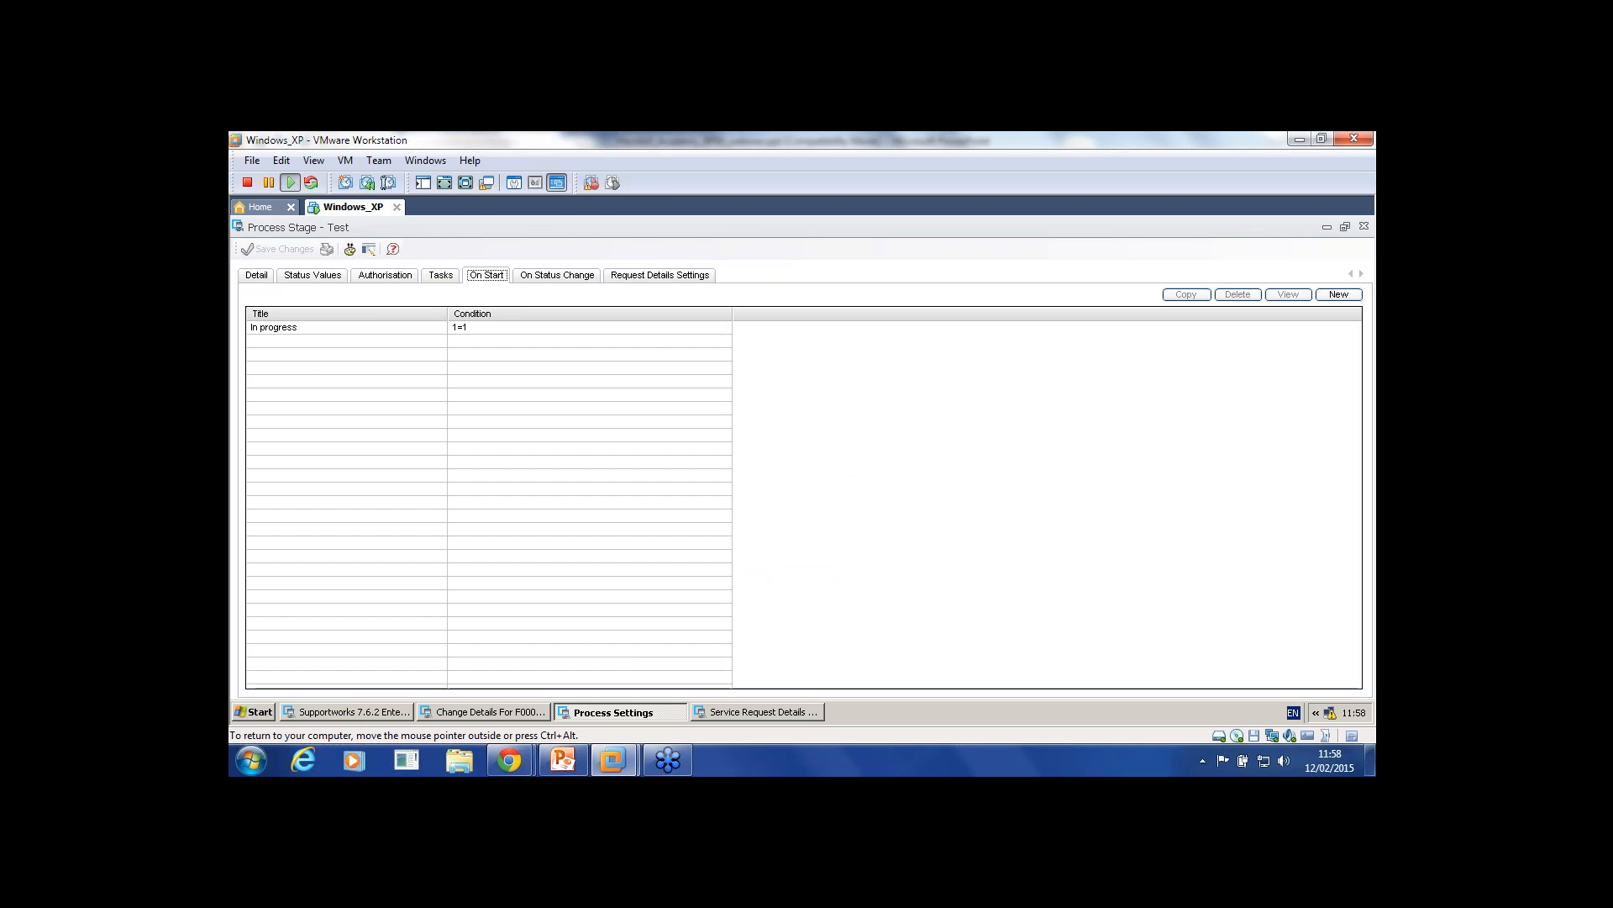
double_click(286, 328)
Step: Review the condition's standard actions with status In Progress, close it, and minimise the VM
click(331, 274)
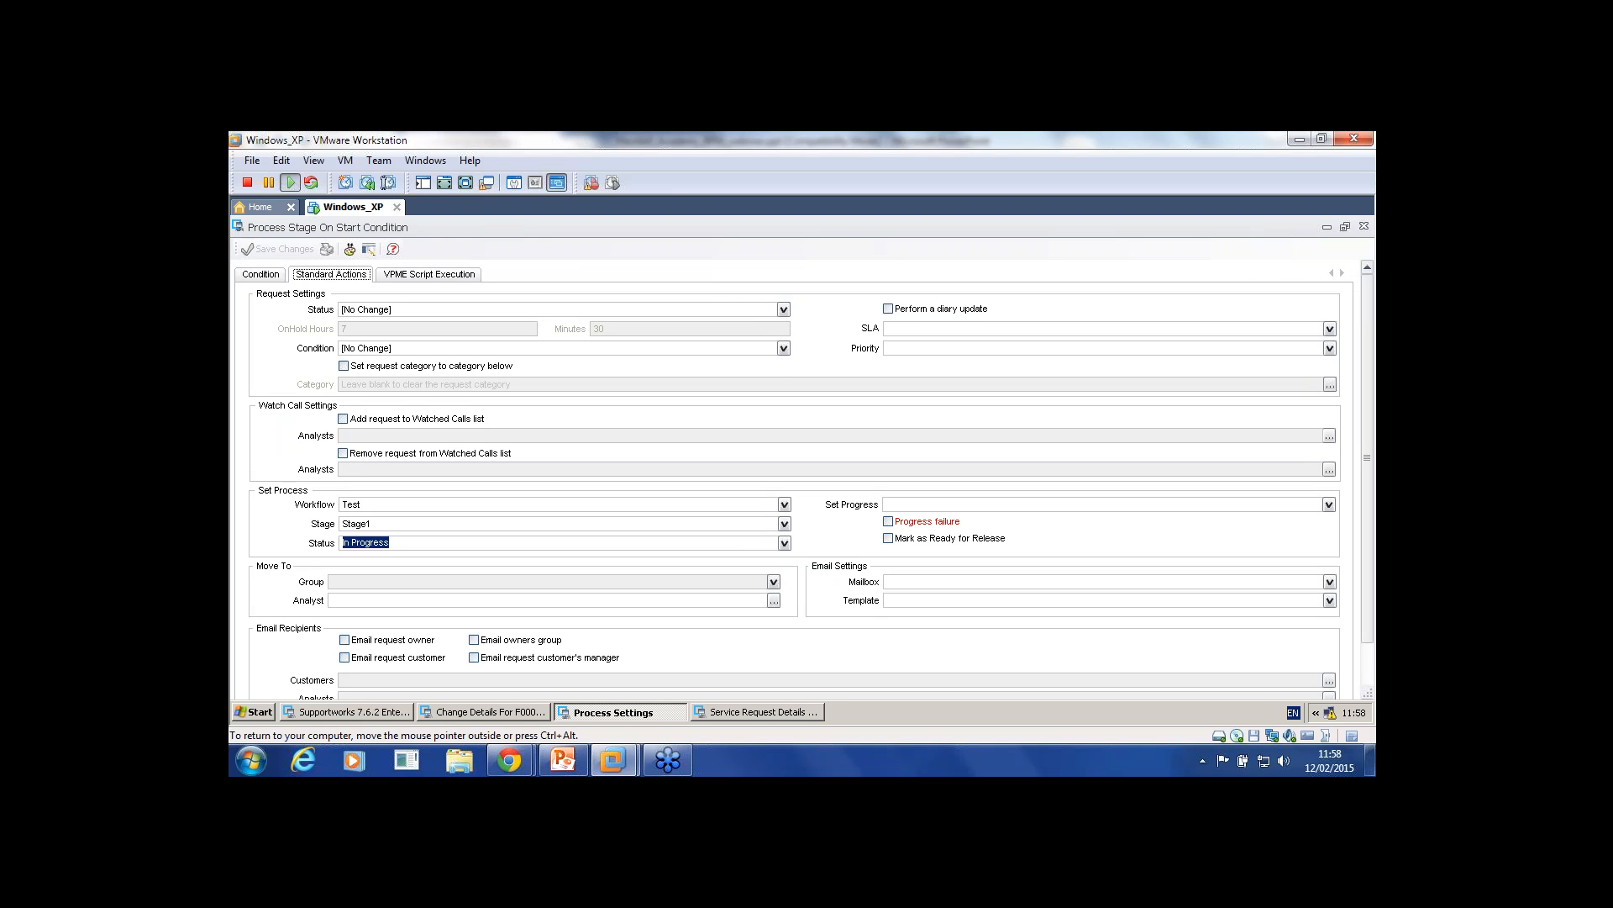
click(784, 543)
click(784, 543)
click(260, 275)
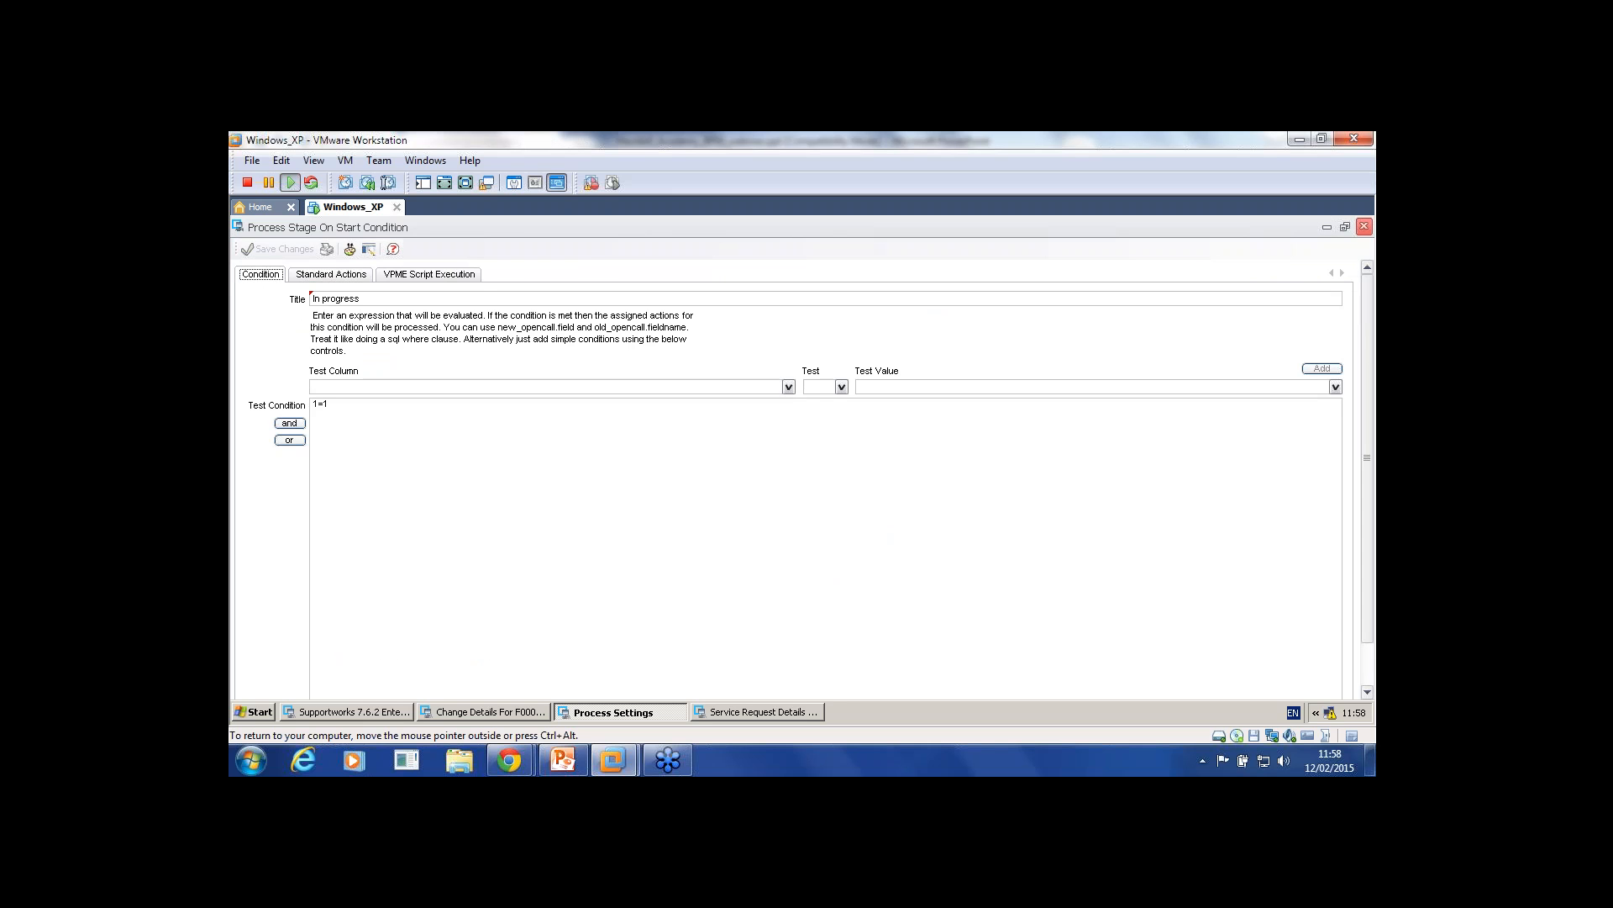
click(1364, 226)
click(1299, 138)
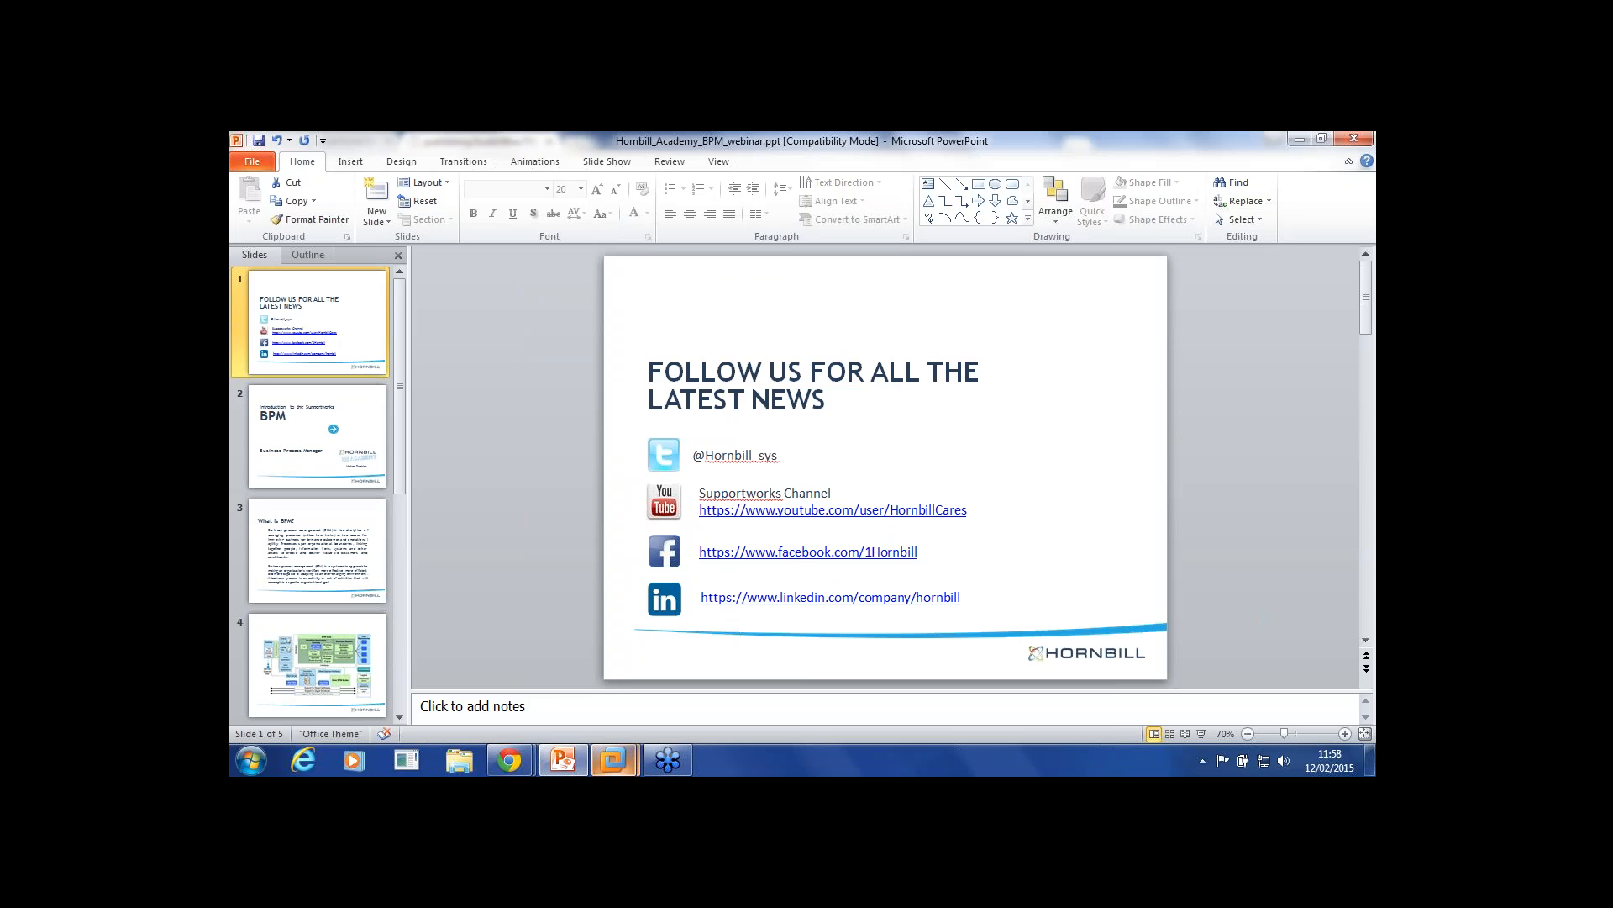
Step: Restore the Windows_XP virtual machine from its VMware taskbar preview
mouse_move(613, 760)
click(706, 672)
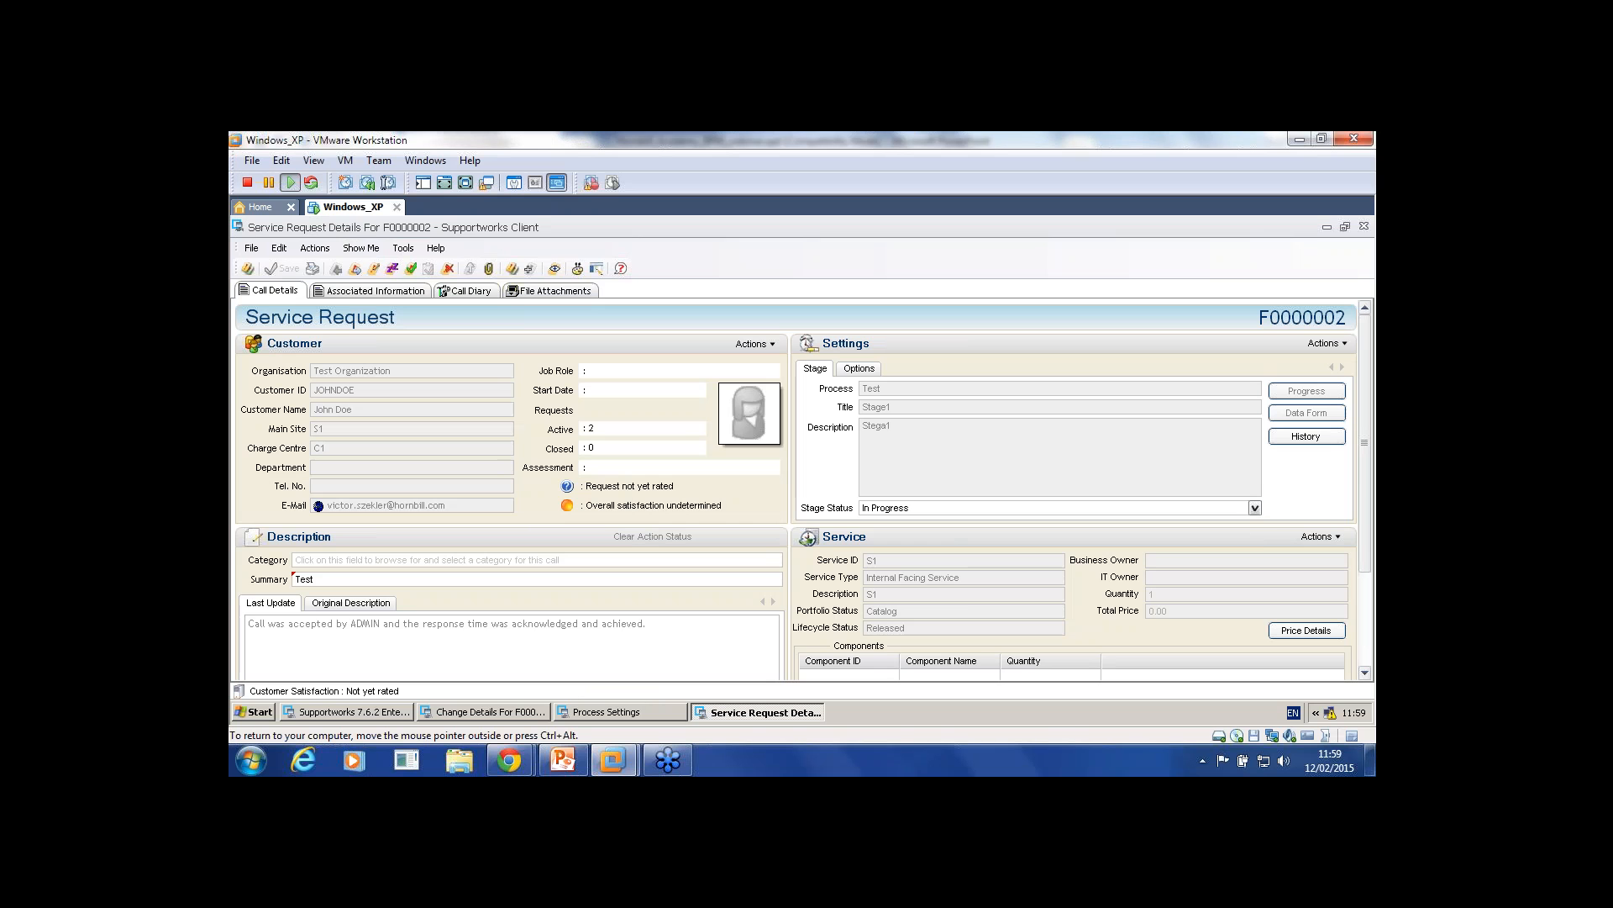
Step: Set F0000002's stage status to Resolved and save the request
click(1255, 508)
click(1060, 545)
click(252, 248)
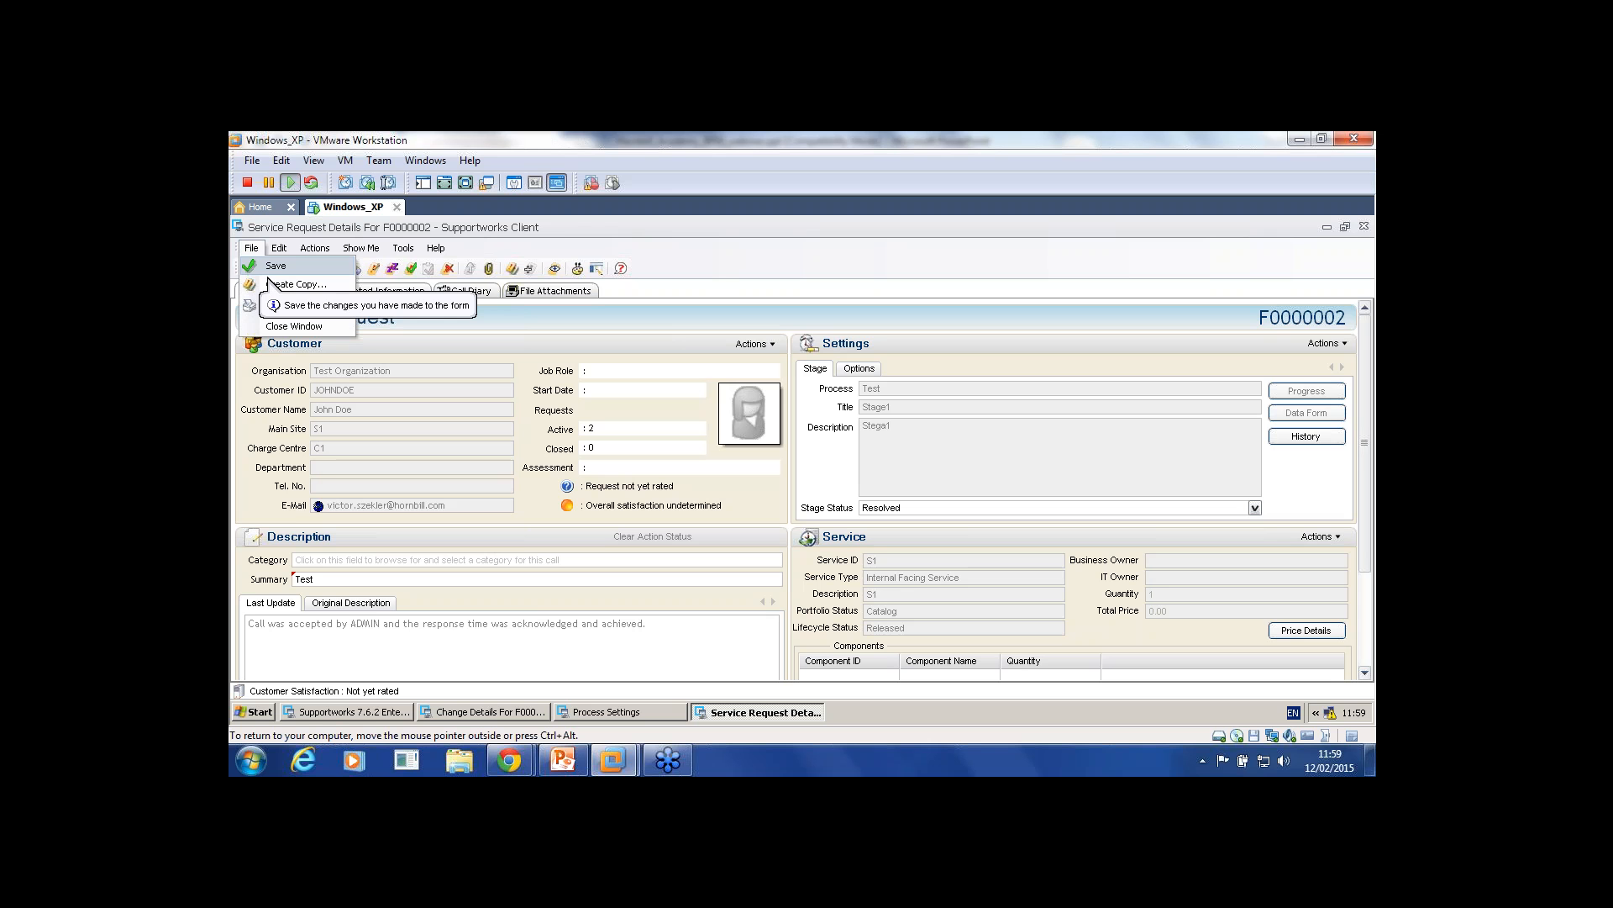
click(268, 276)
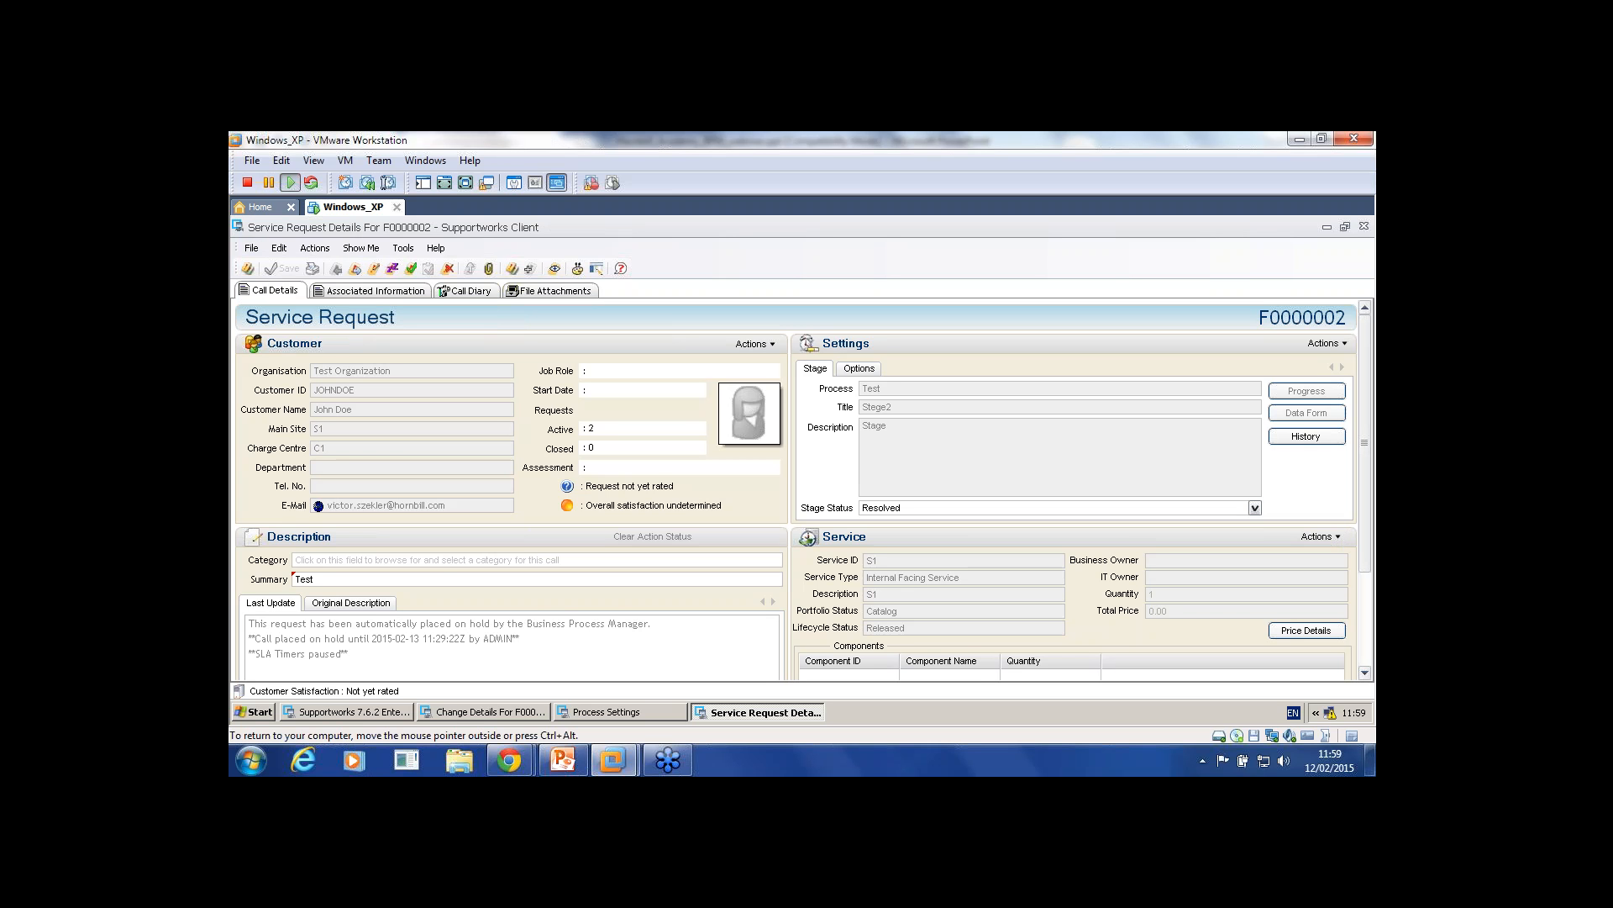
Step: Check the request's options, close its details window, and return to the main client
click(858, 368)
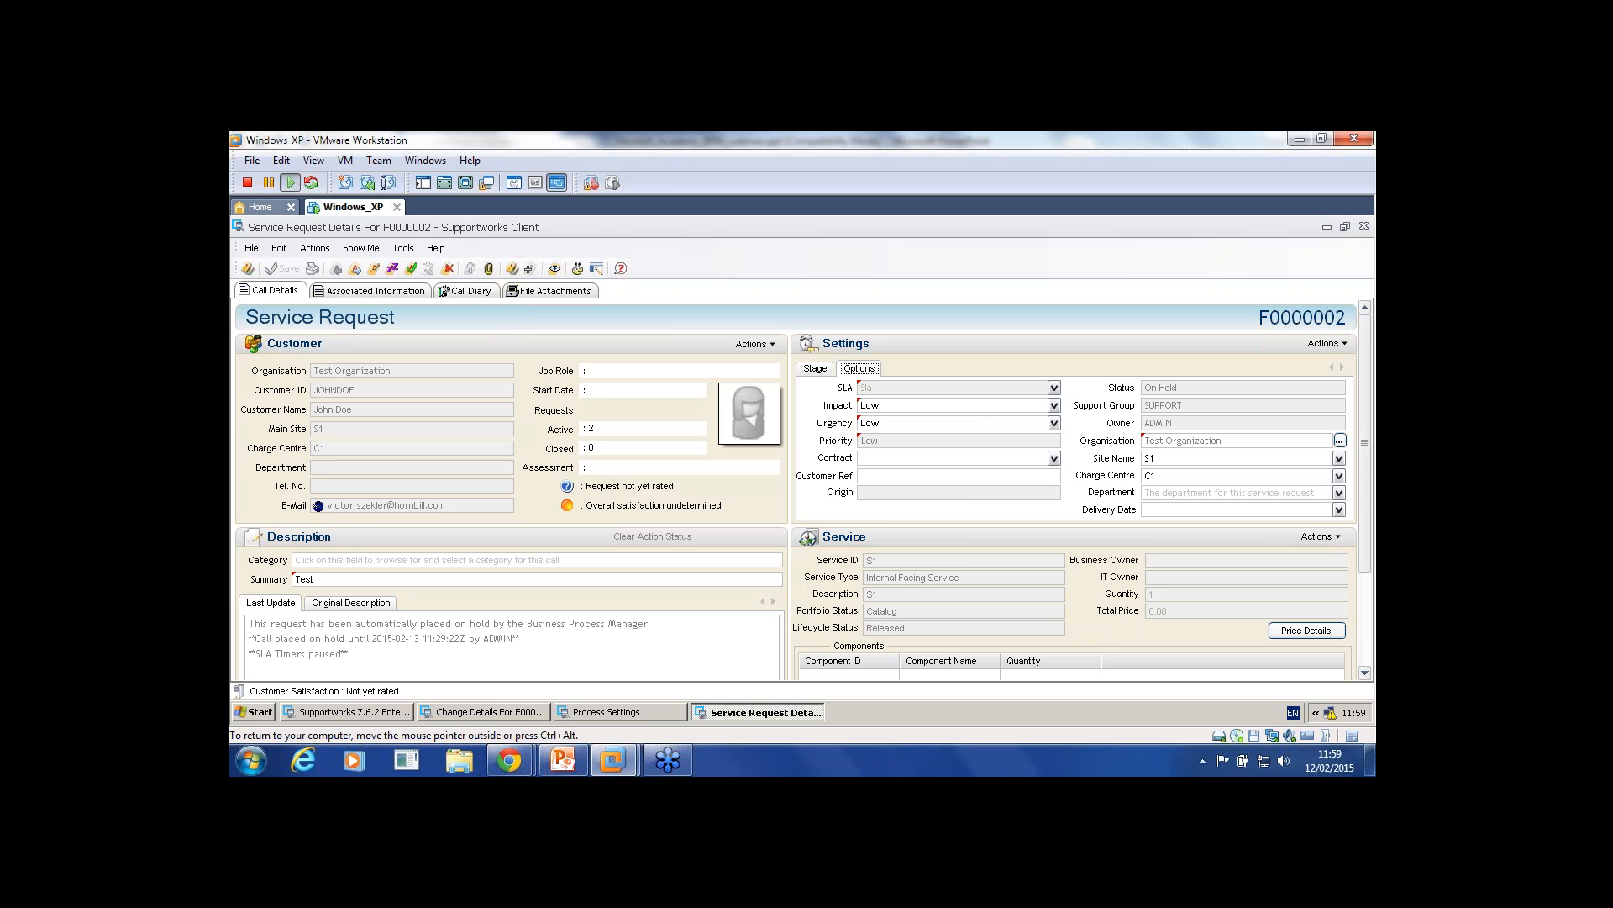
click(1364, 226)
click(347, 711)
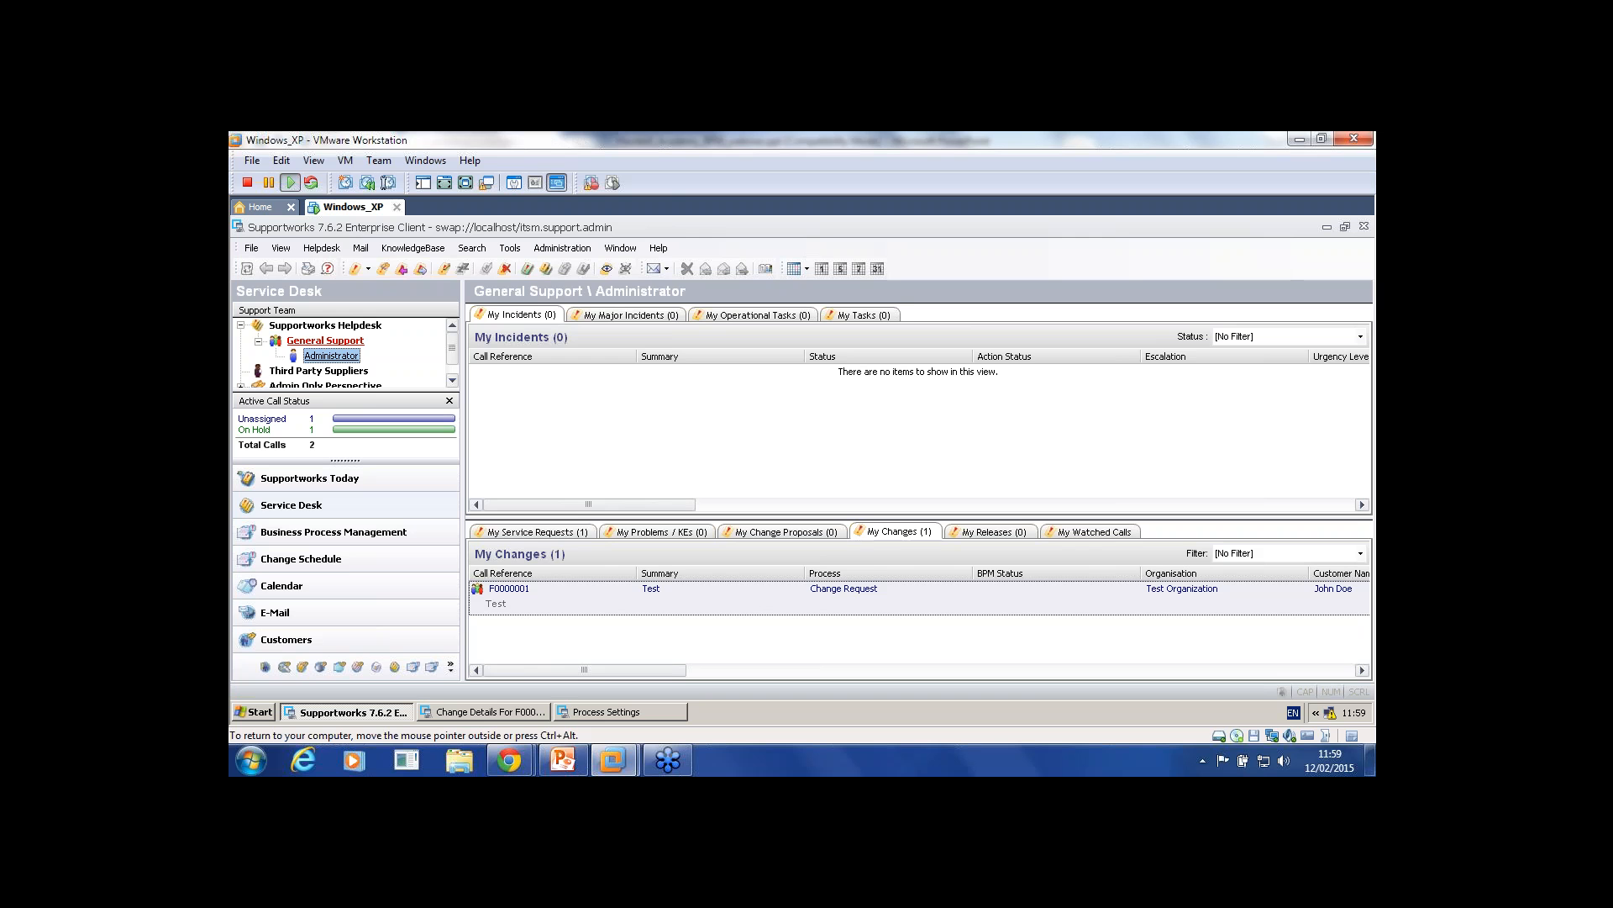
Step: Open F0000002 from My Service Requests and check its status, SLA and stage details
click(537, 532)
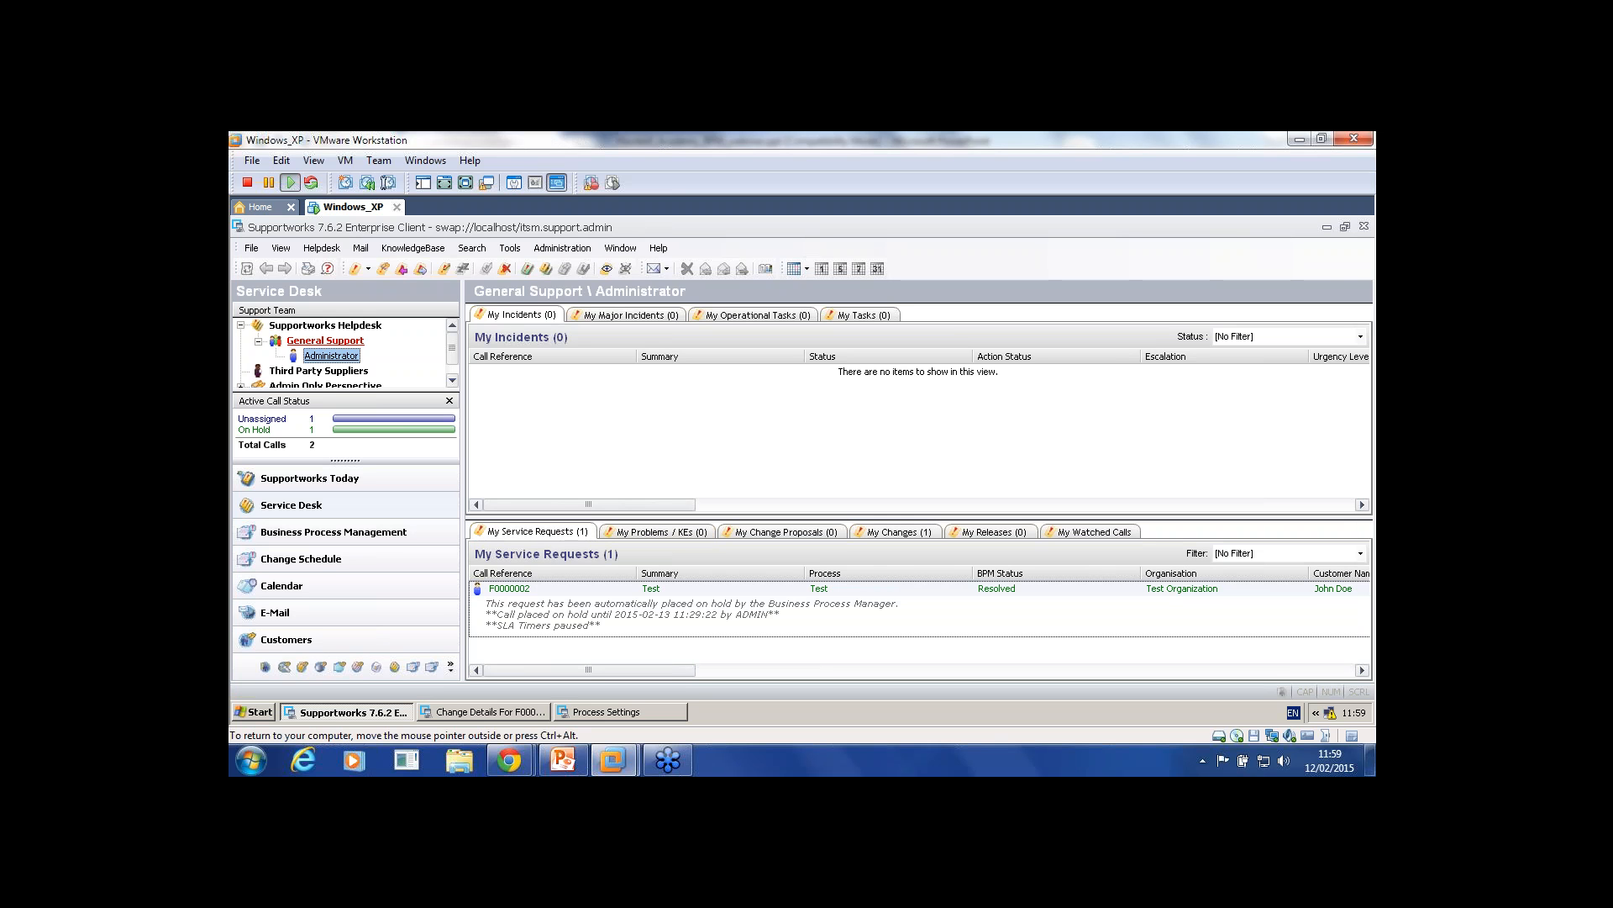
double_click(944, 612)
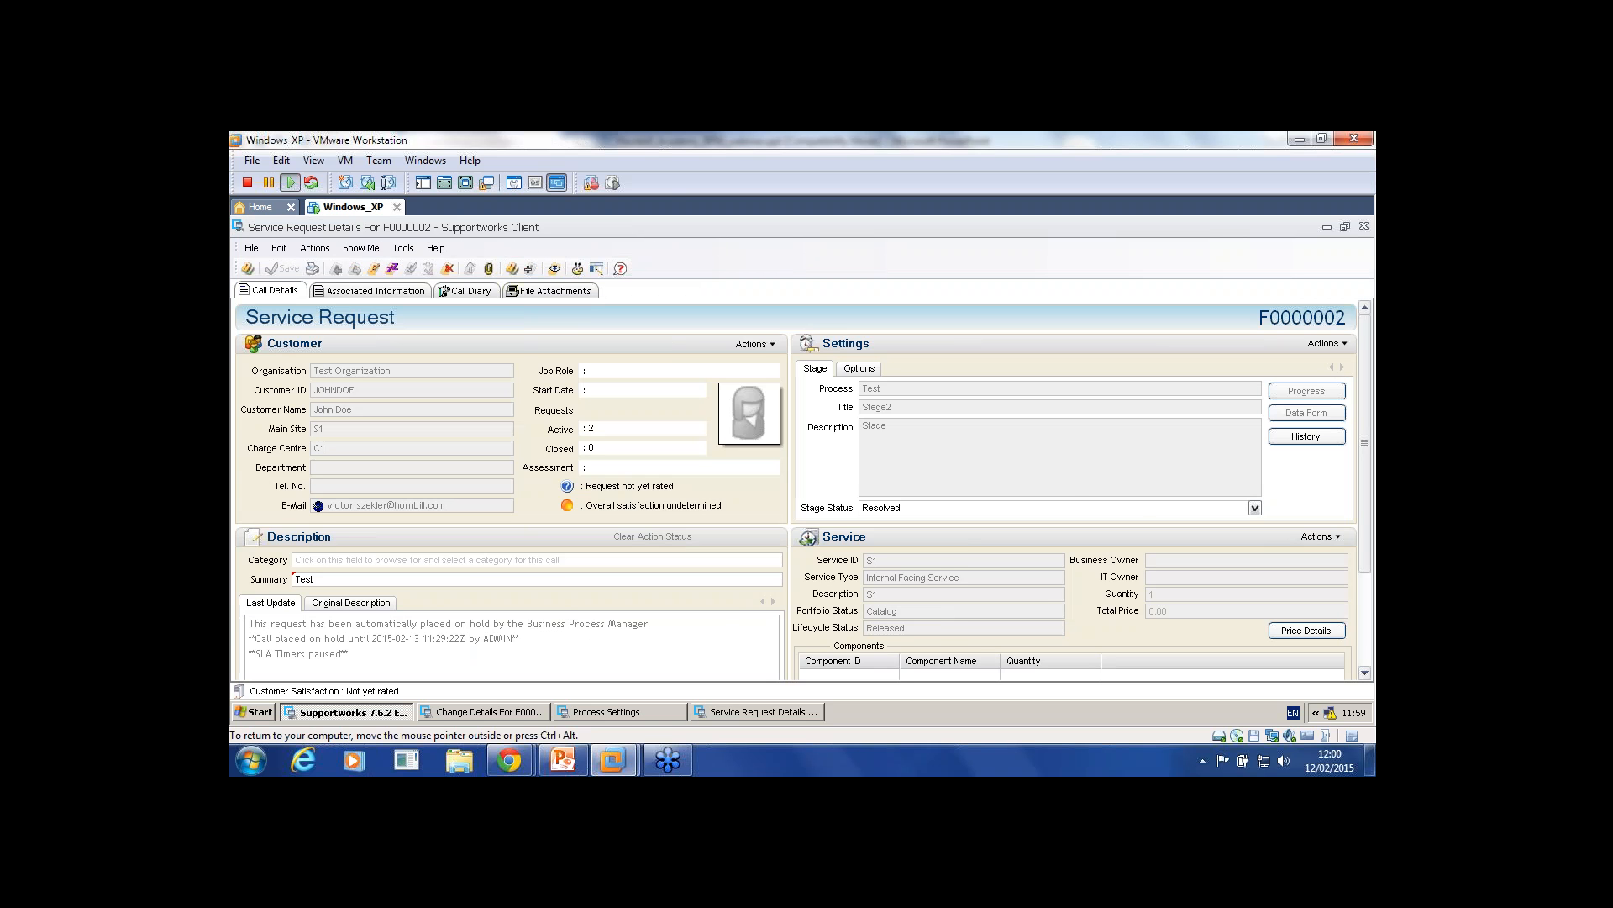
click(859, 368)
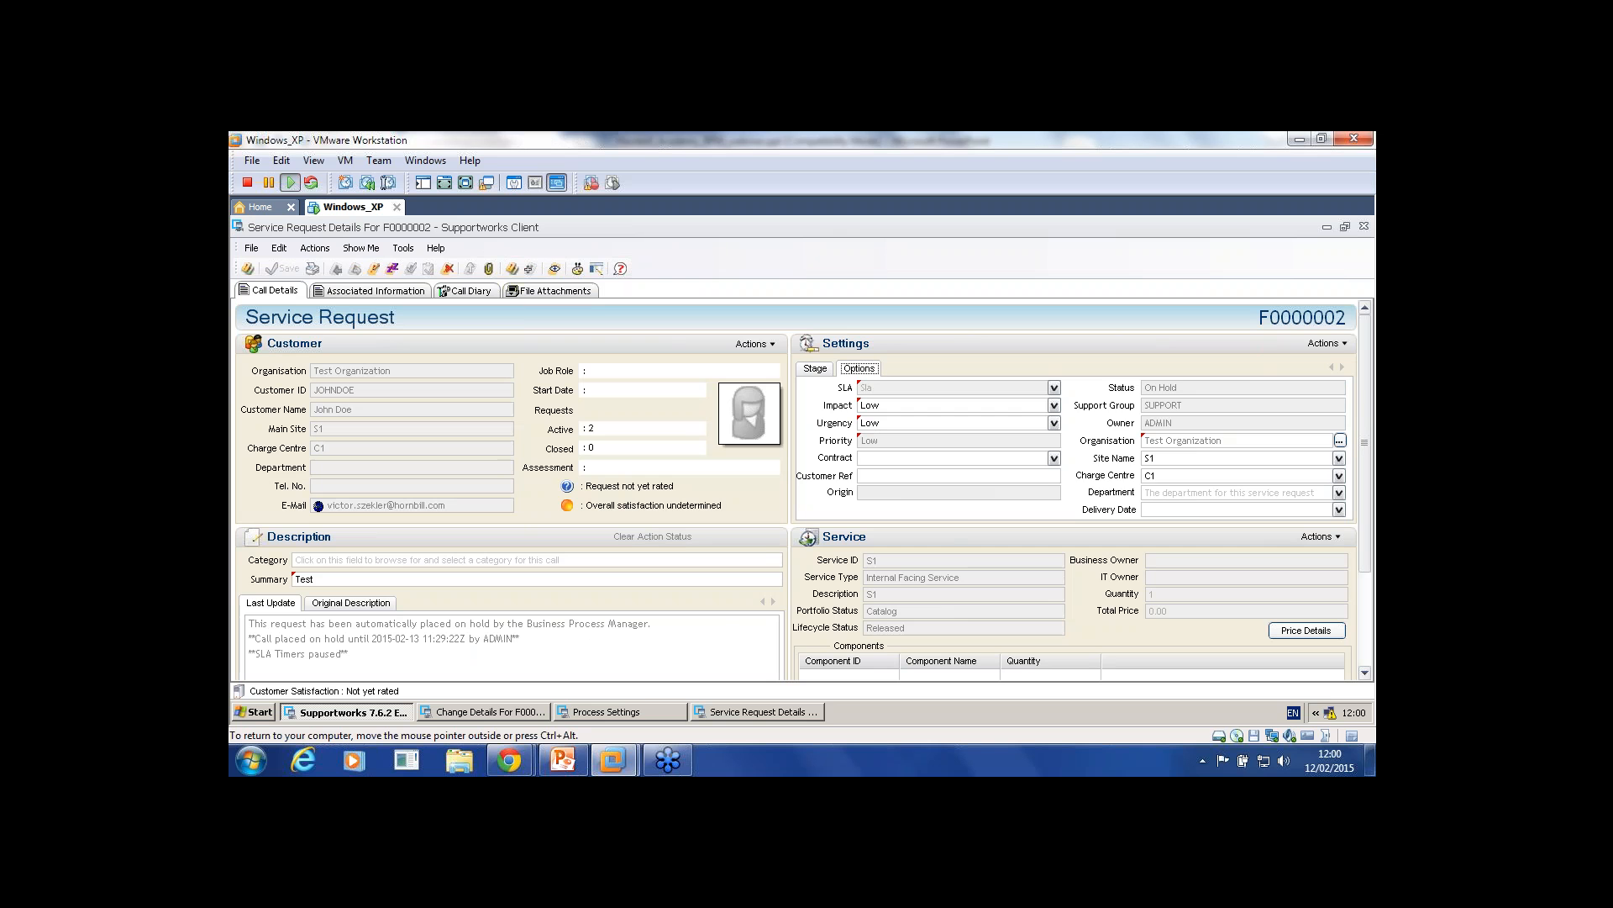
click(815, 368)
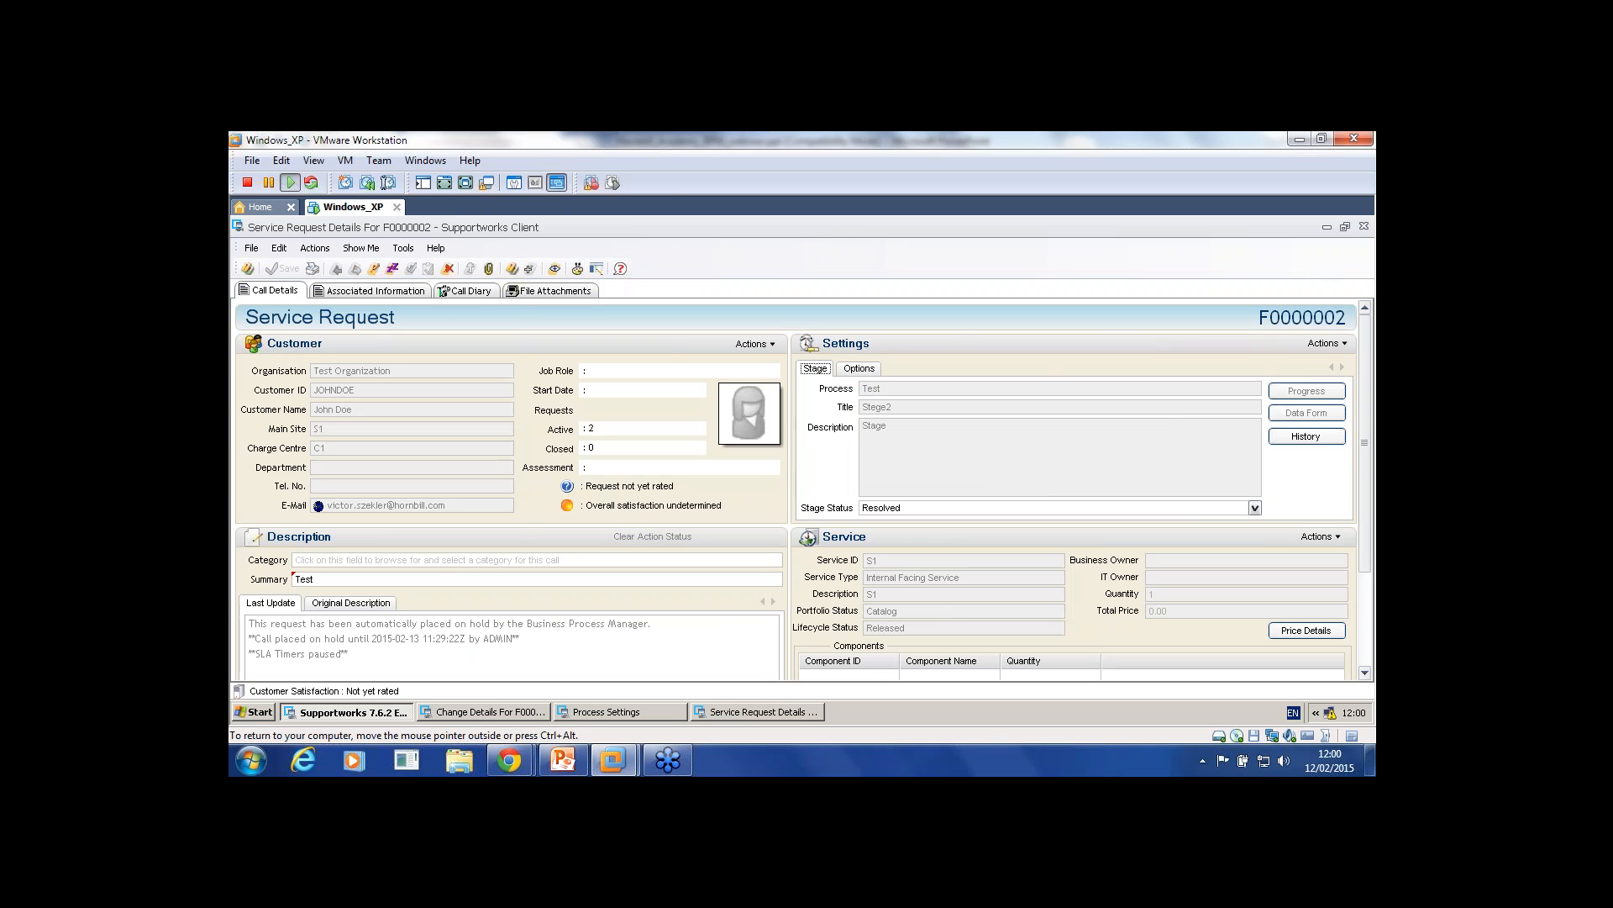
scroll(803, 483, down, 3)
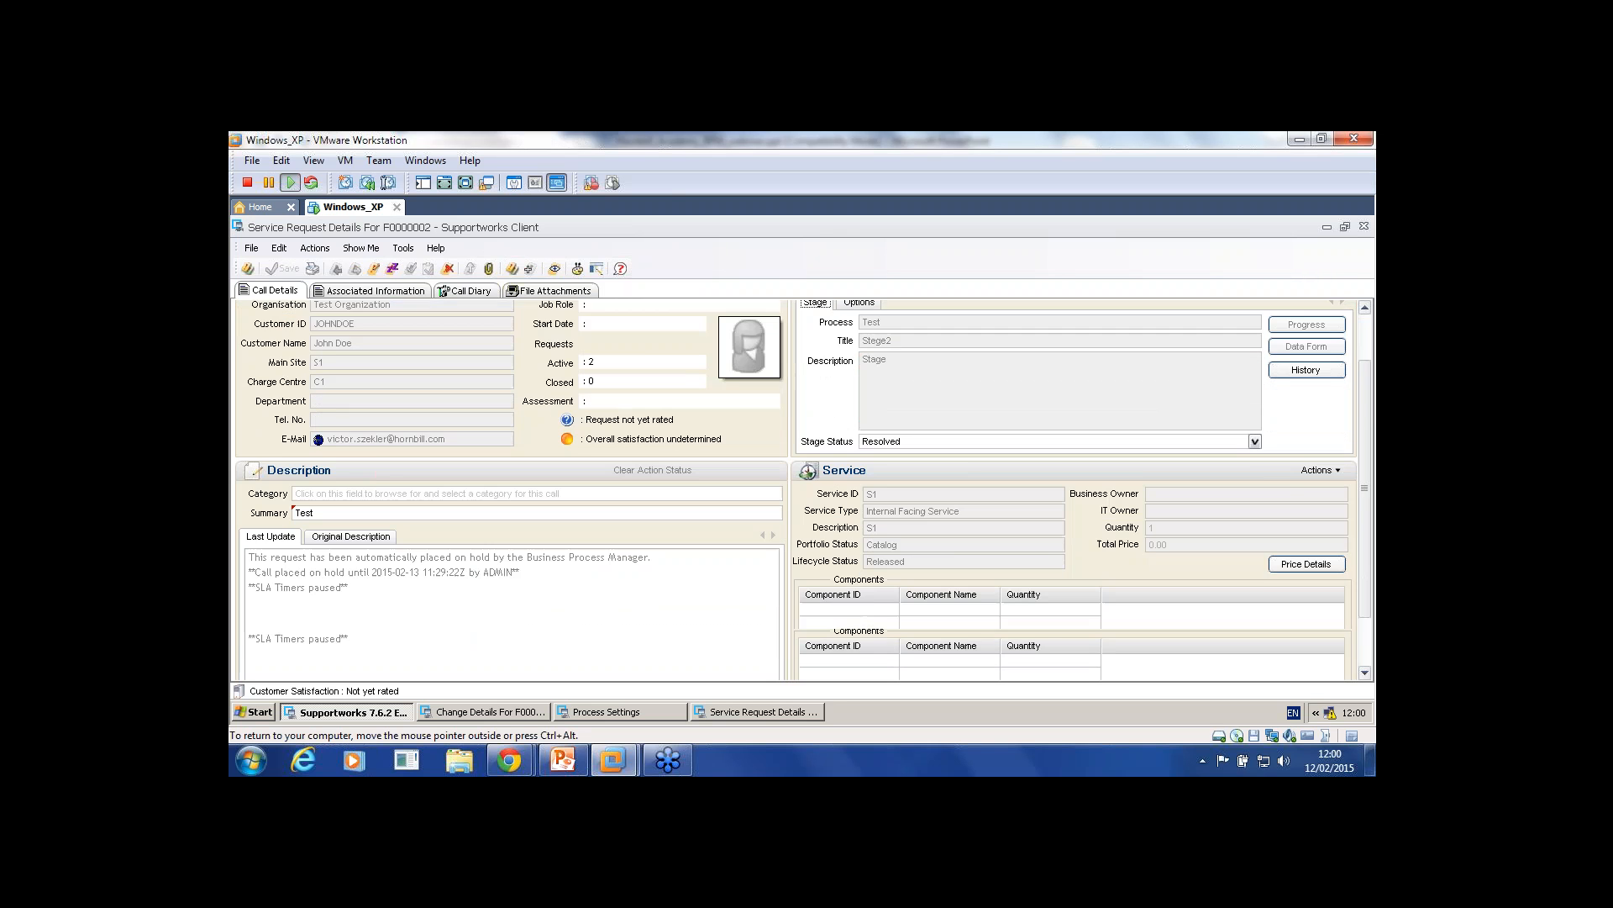
scroll(803, 483, up, 3)
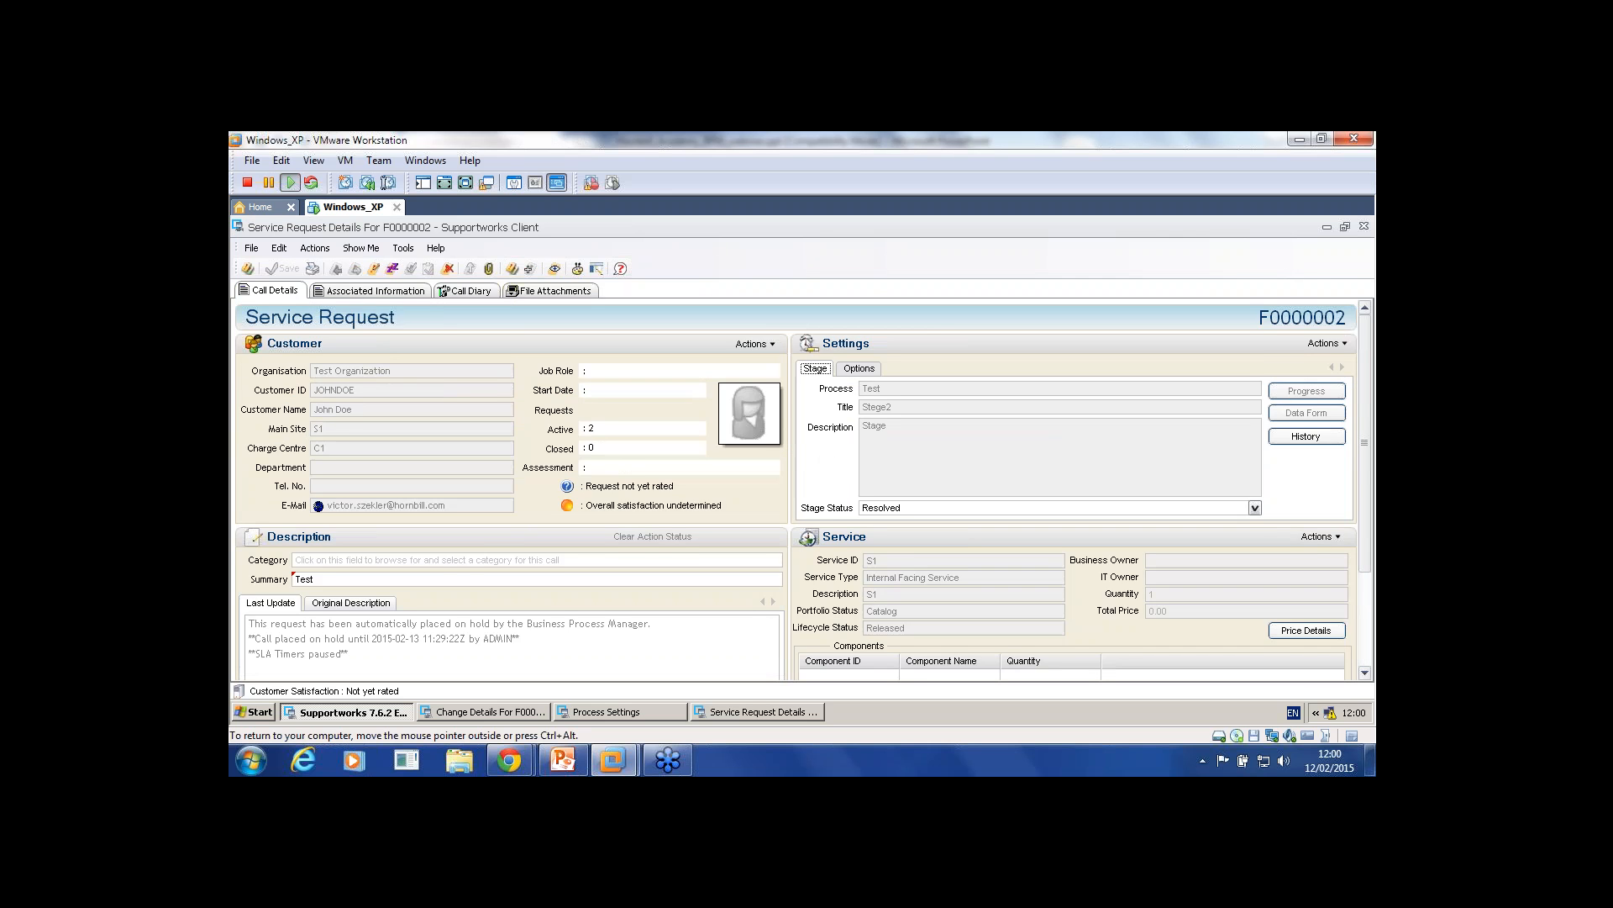
scroll(803, 483, down, 3)
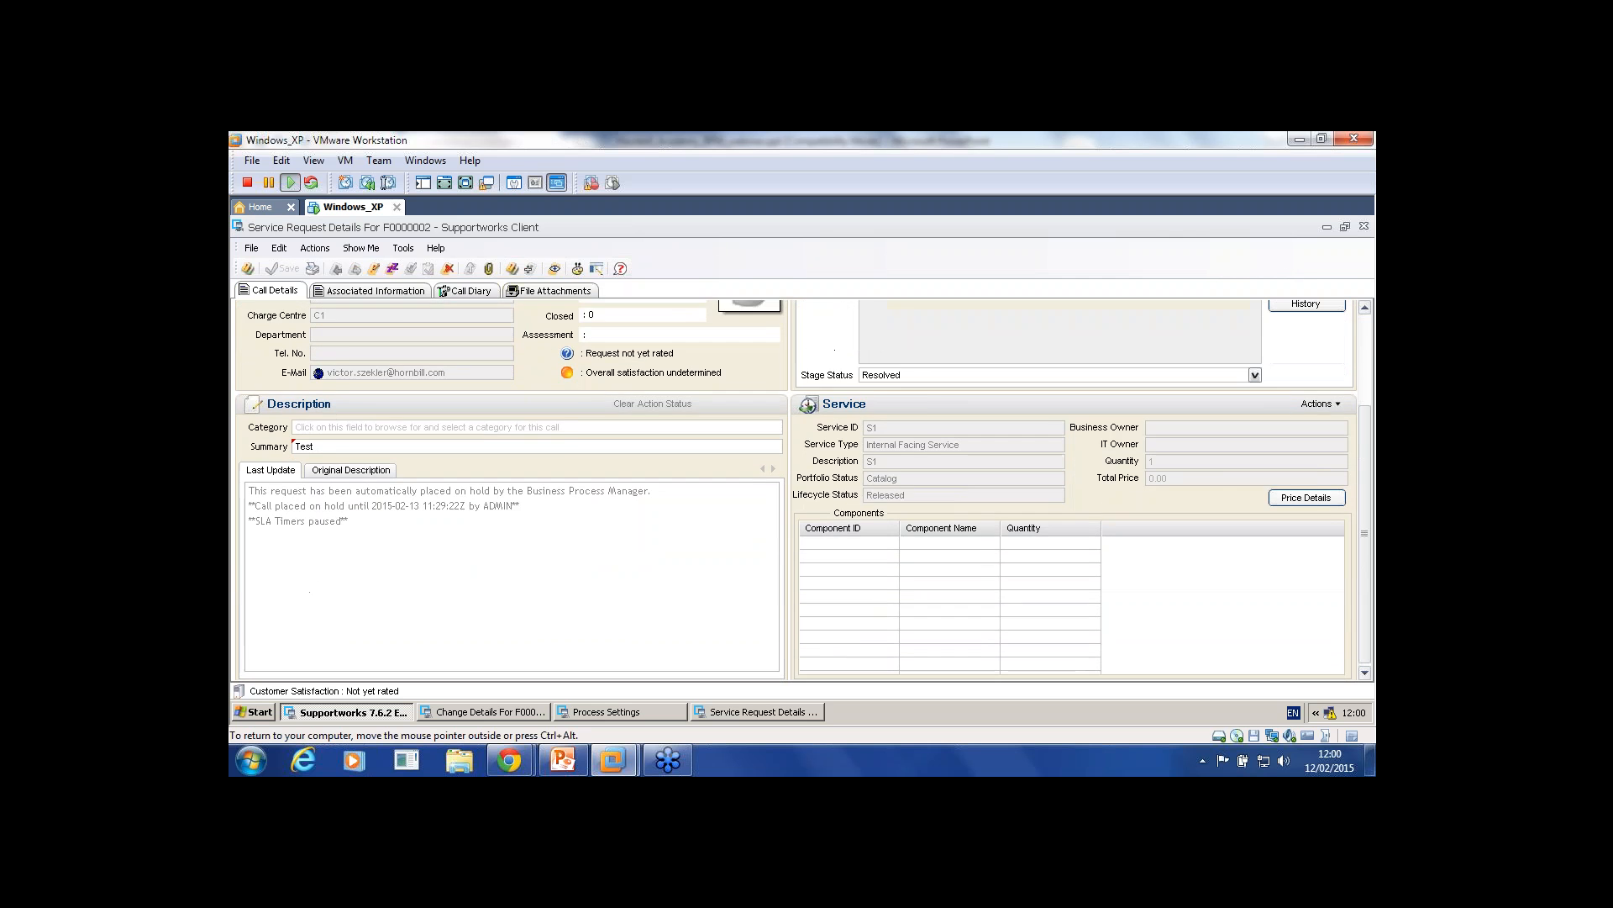
scroll(803, 484, up, 3)
Step: Review F0000002's diary entries and call details, then close the details window
click(467, 291)
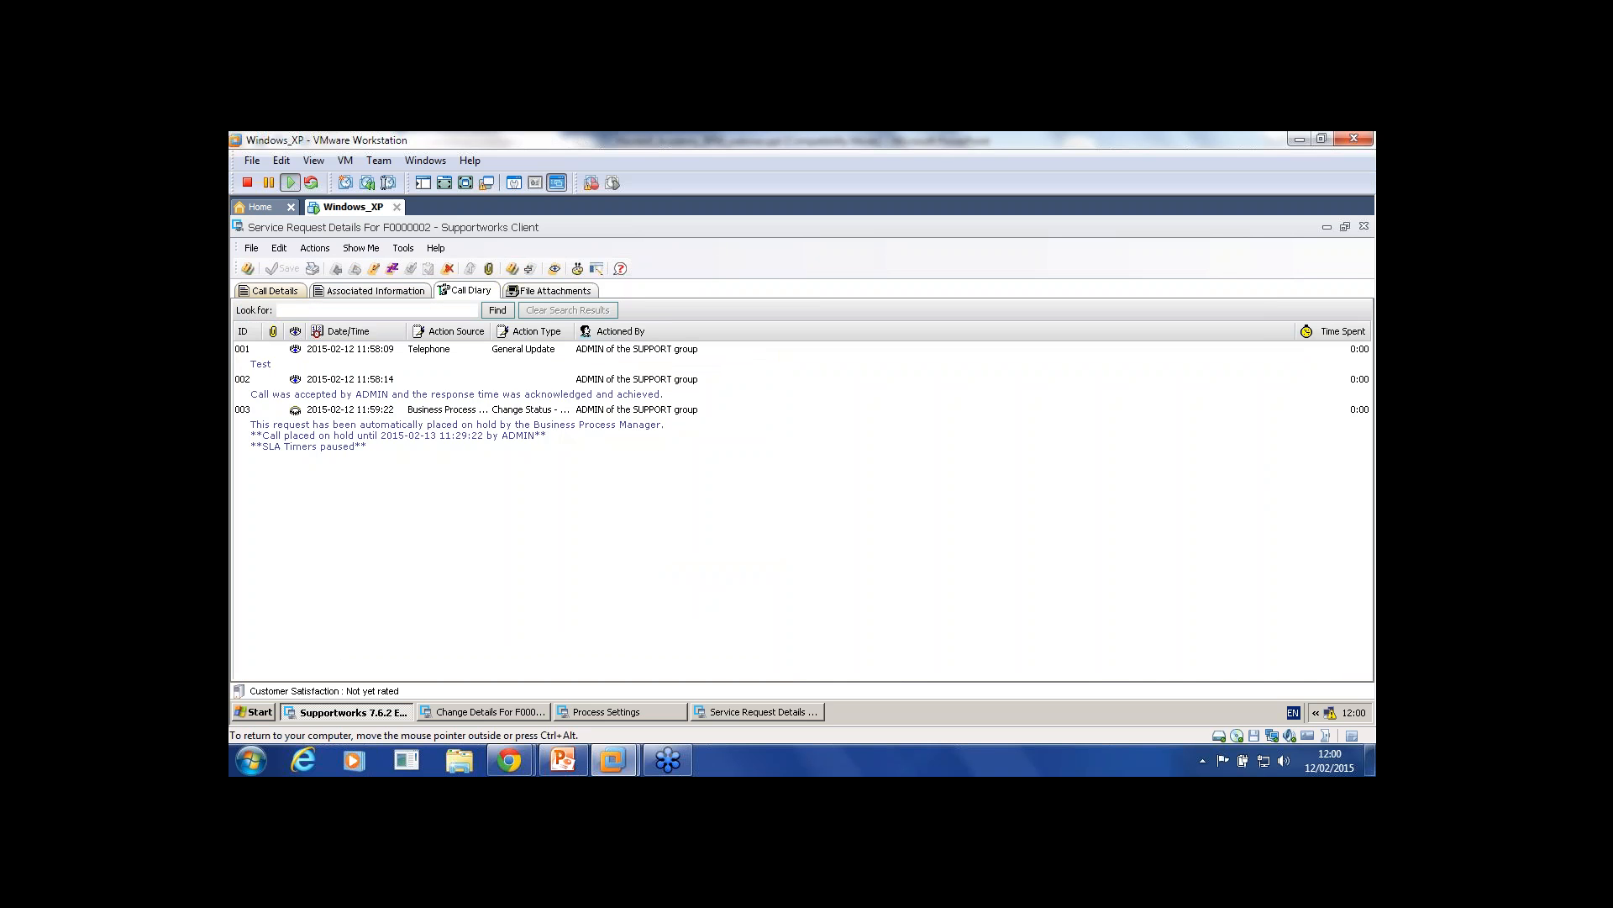
click(275, 290)
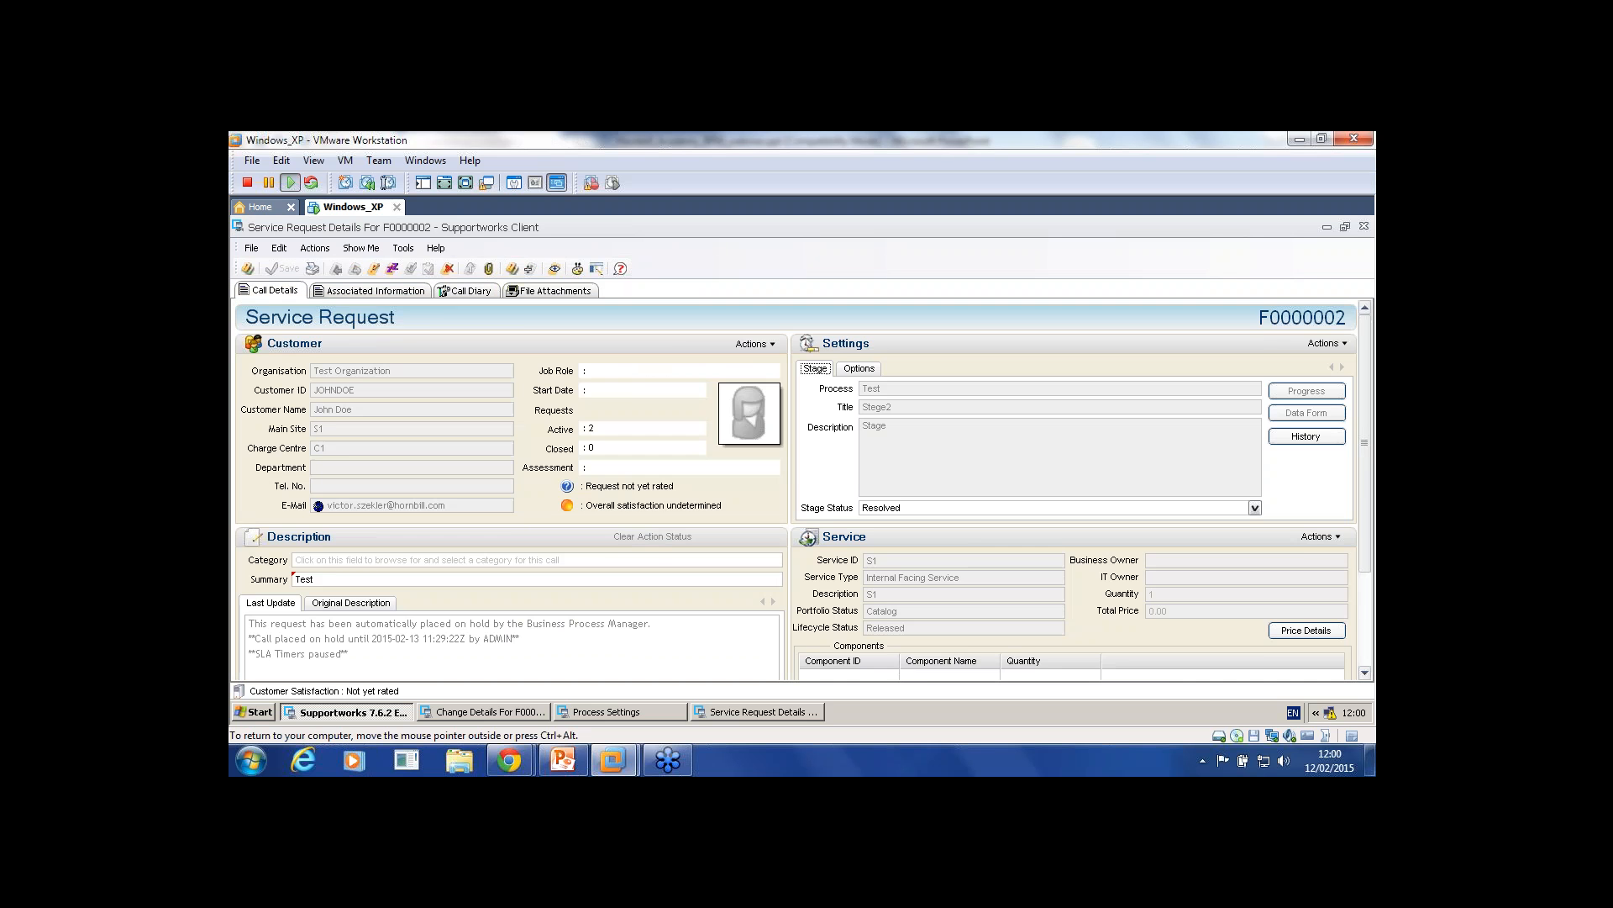
scroll(802, 483, down, 3)
scroll(803, 496, up, 3)
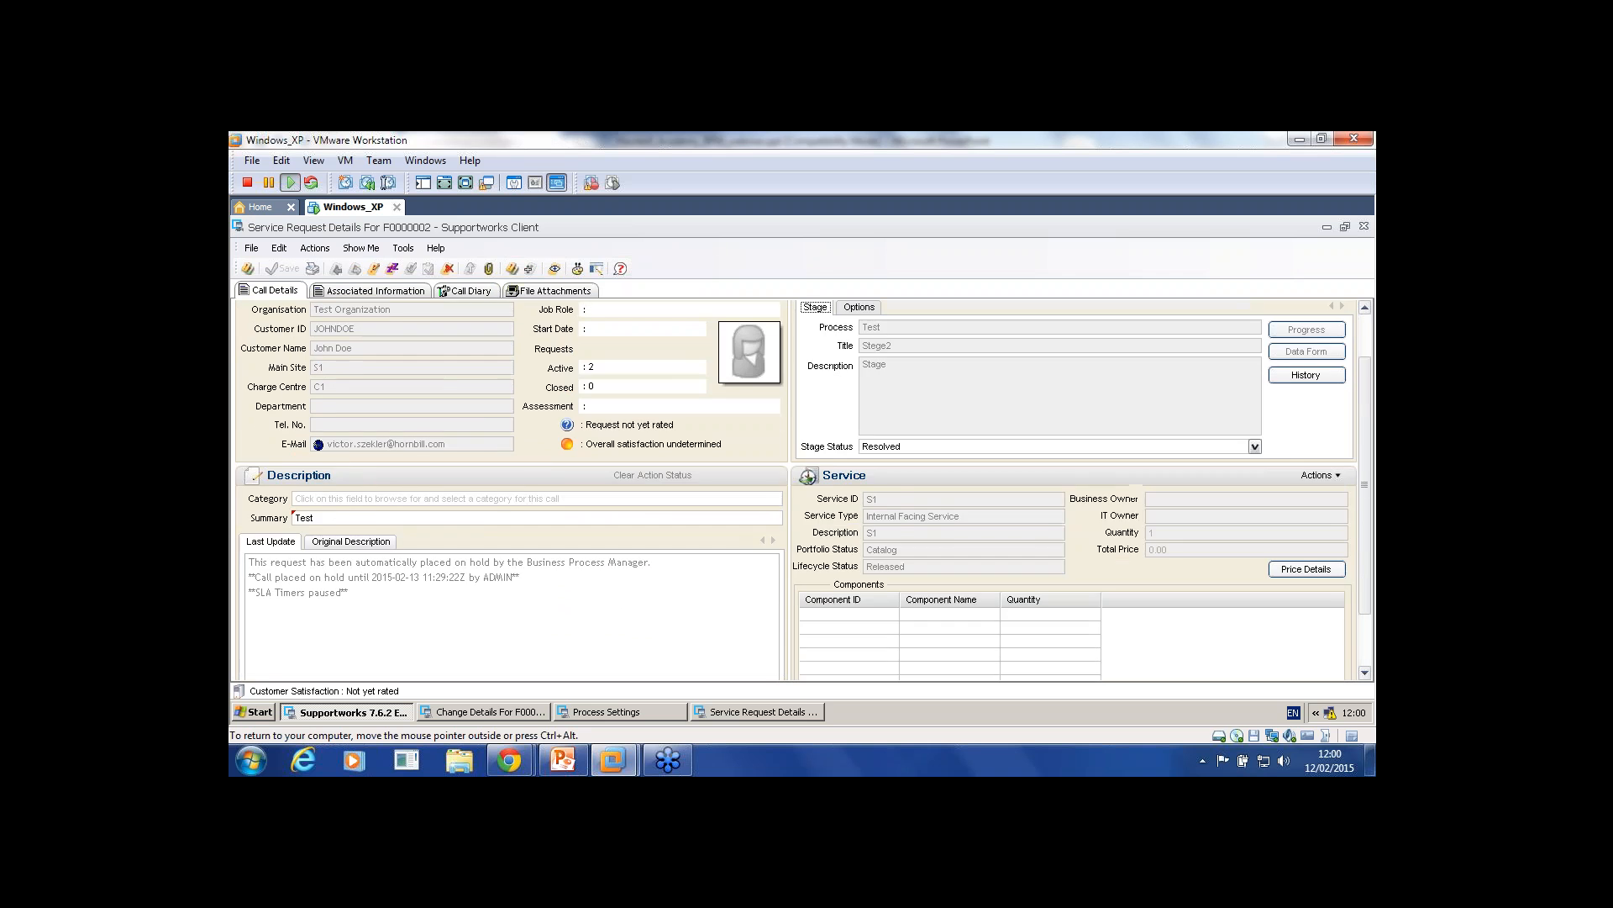
scroll(803, 483, down, 3)
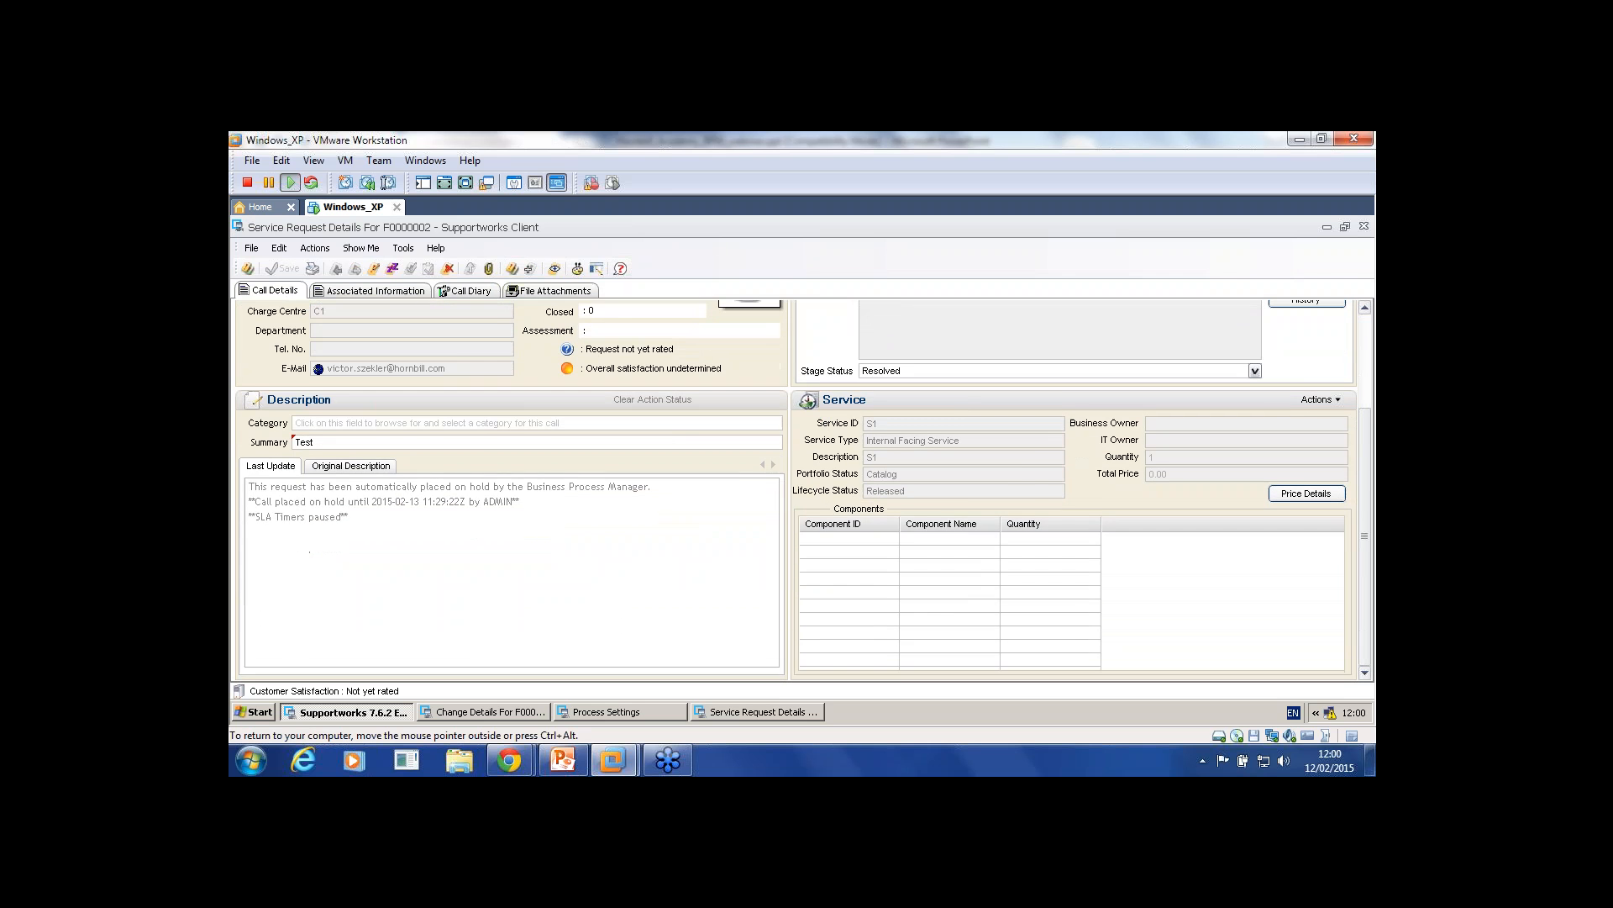
scroll(802, 487, up, 3)
scroll(803, 487, down, 3)
scroll(803, 487, up, 3)
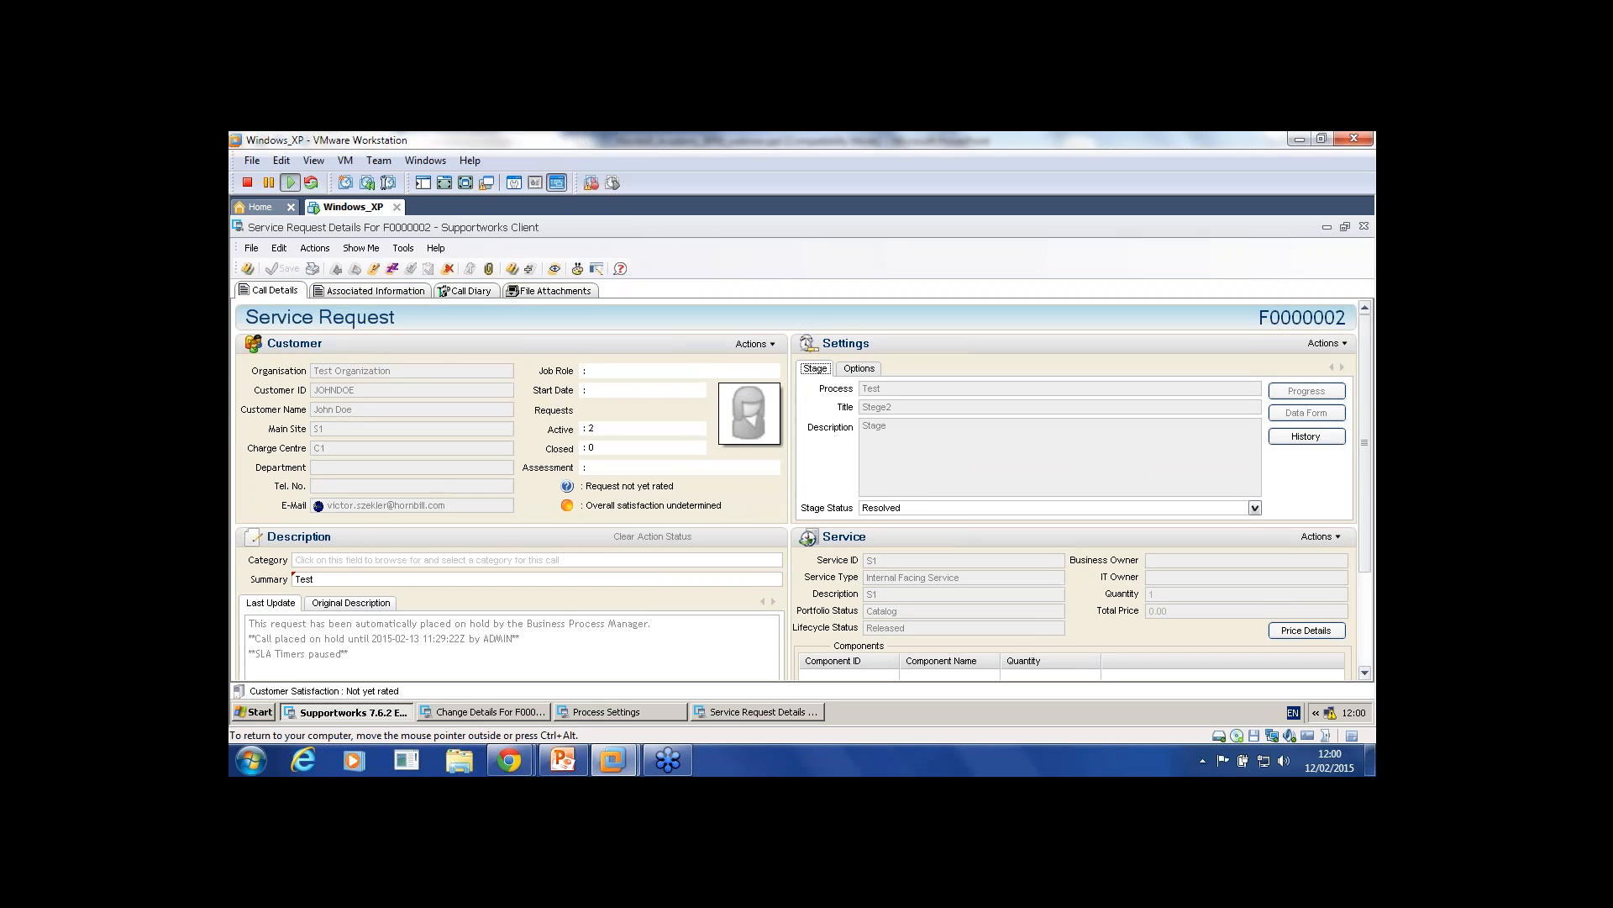
scroll(803, 487, down, 3)
scroll(803, 487, up, 3)
click(1364, 226)
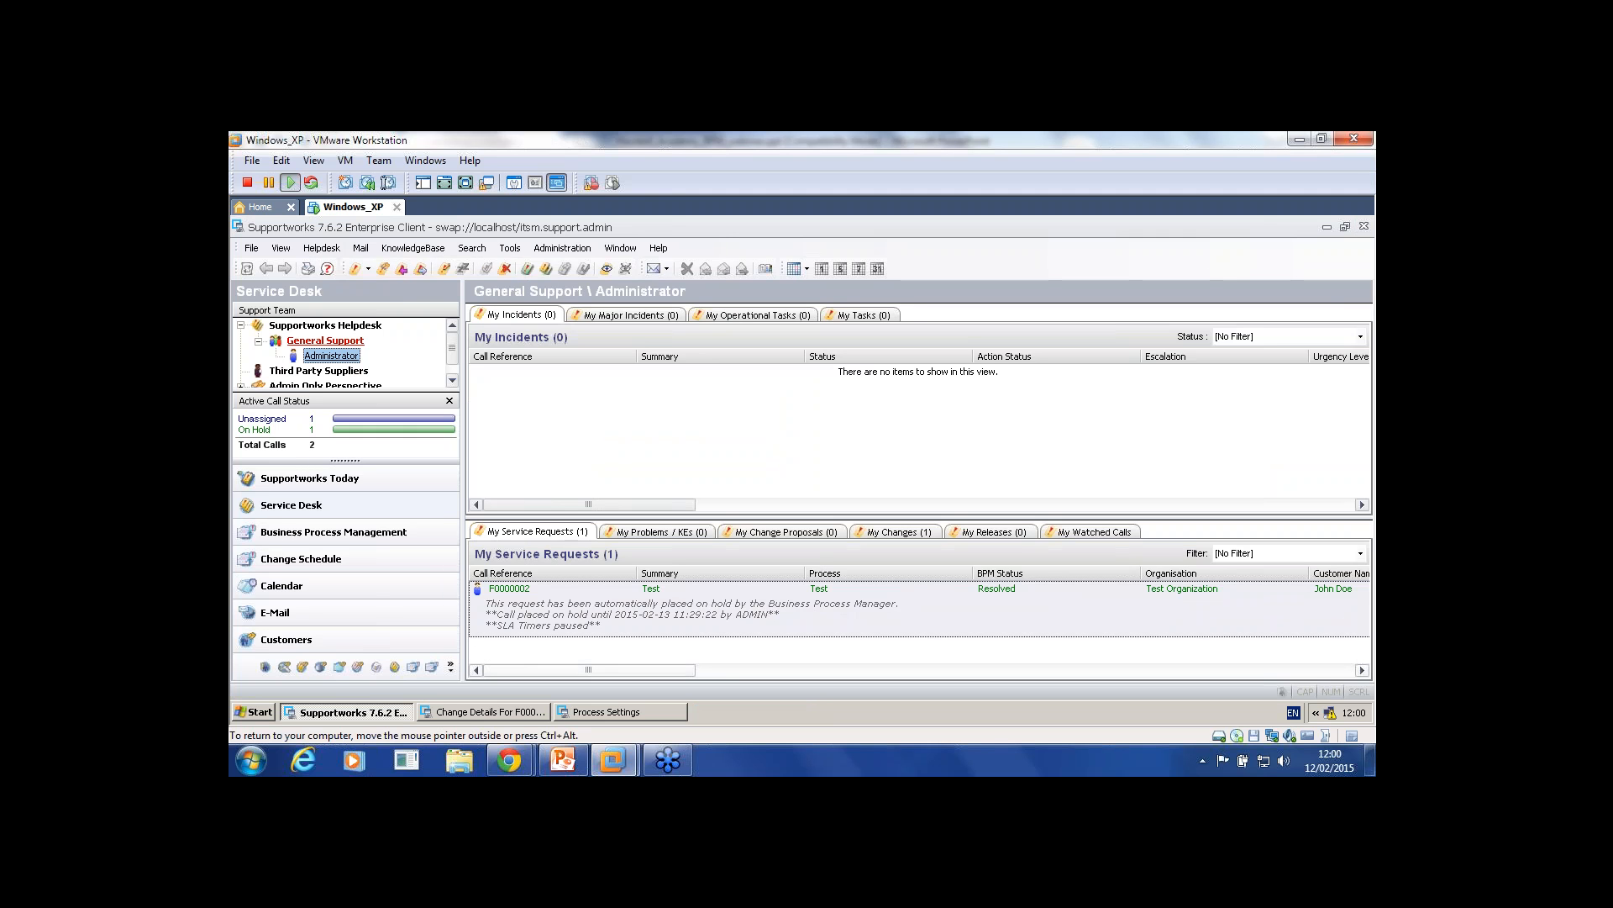
Step: Reopen request F0000002 and check it is On Hold with Low impact, urgency and priority
drag(588, 670, 711, 669)
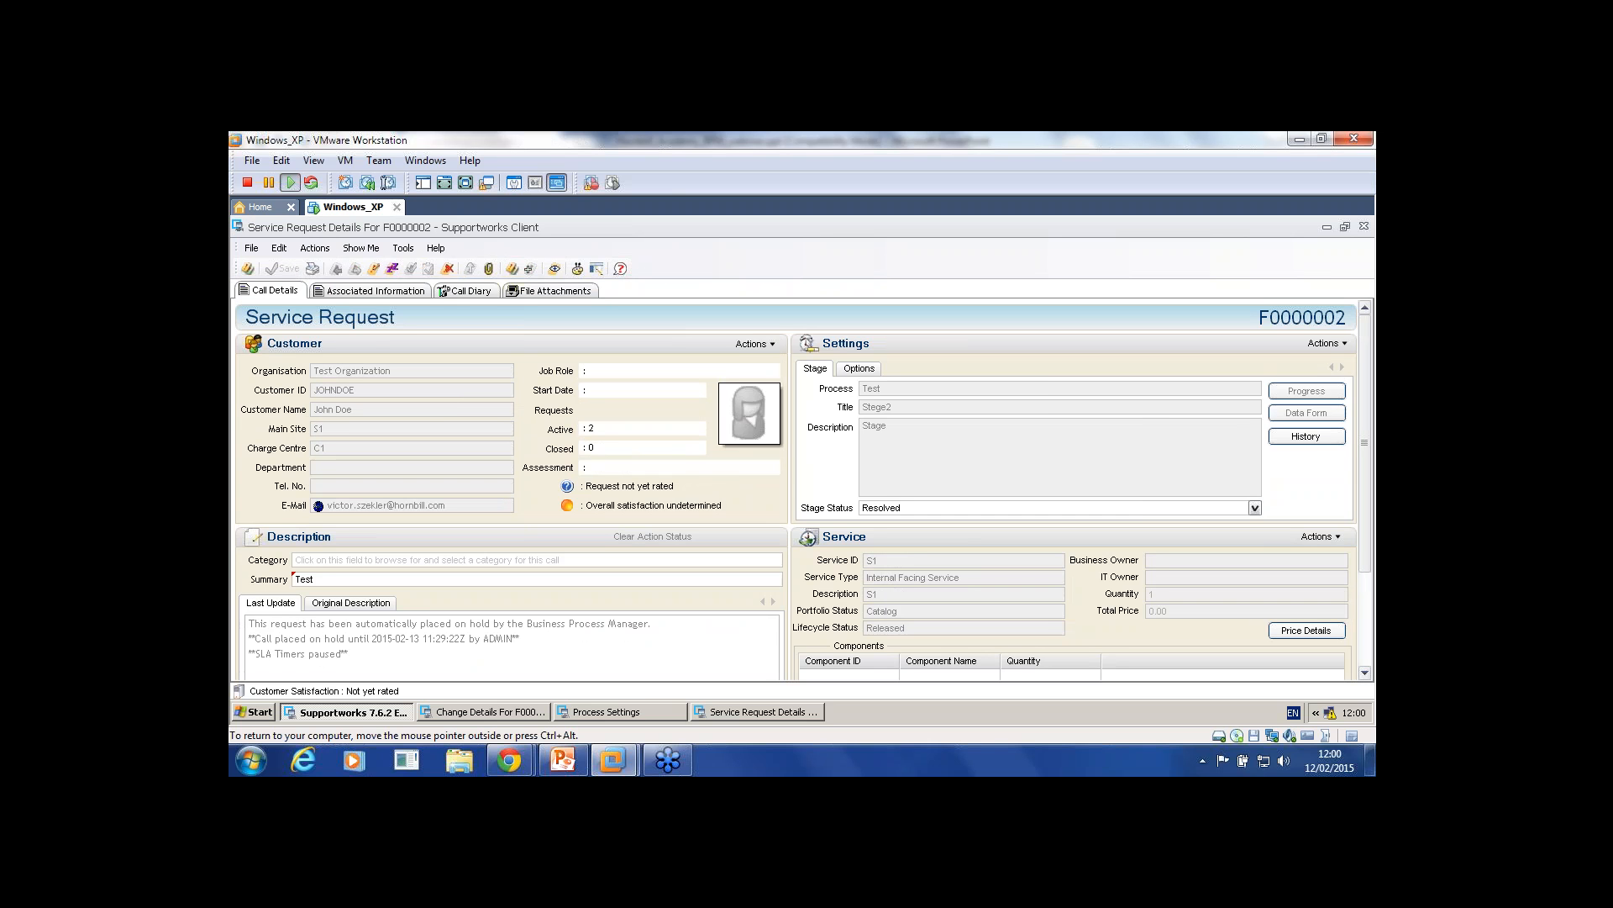
click(859, 368)
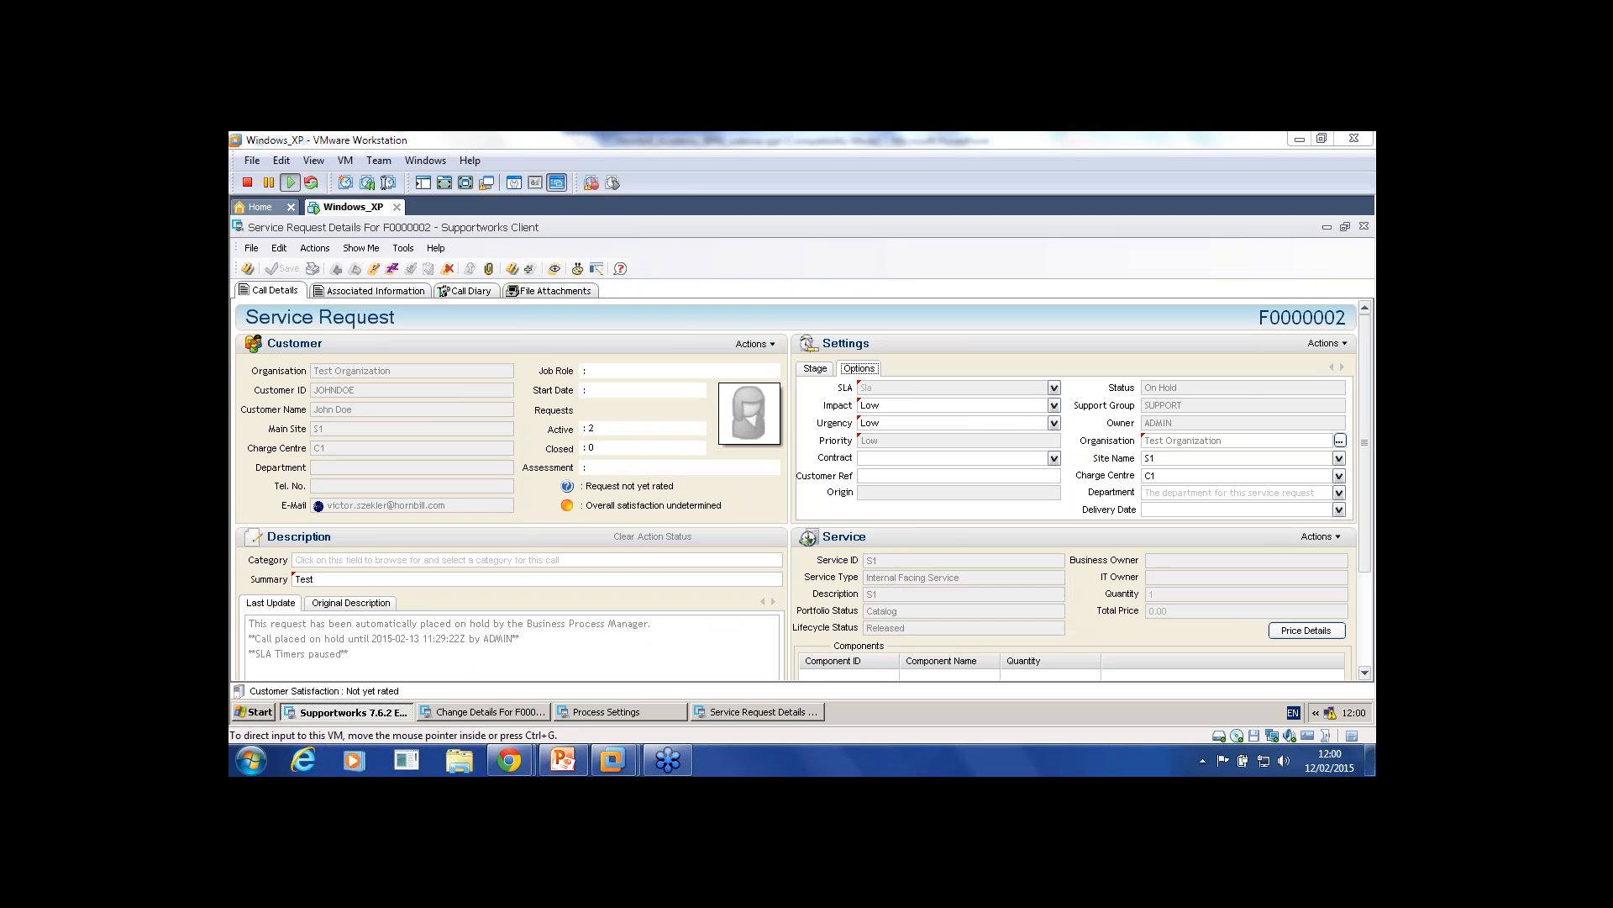
click(757, 711)
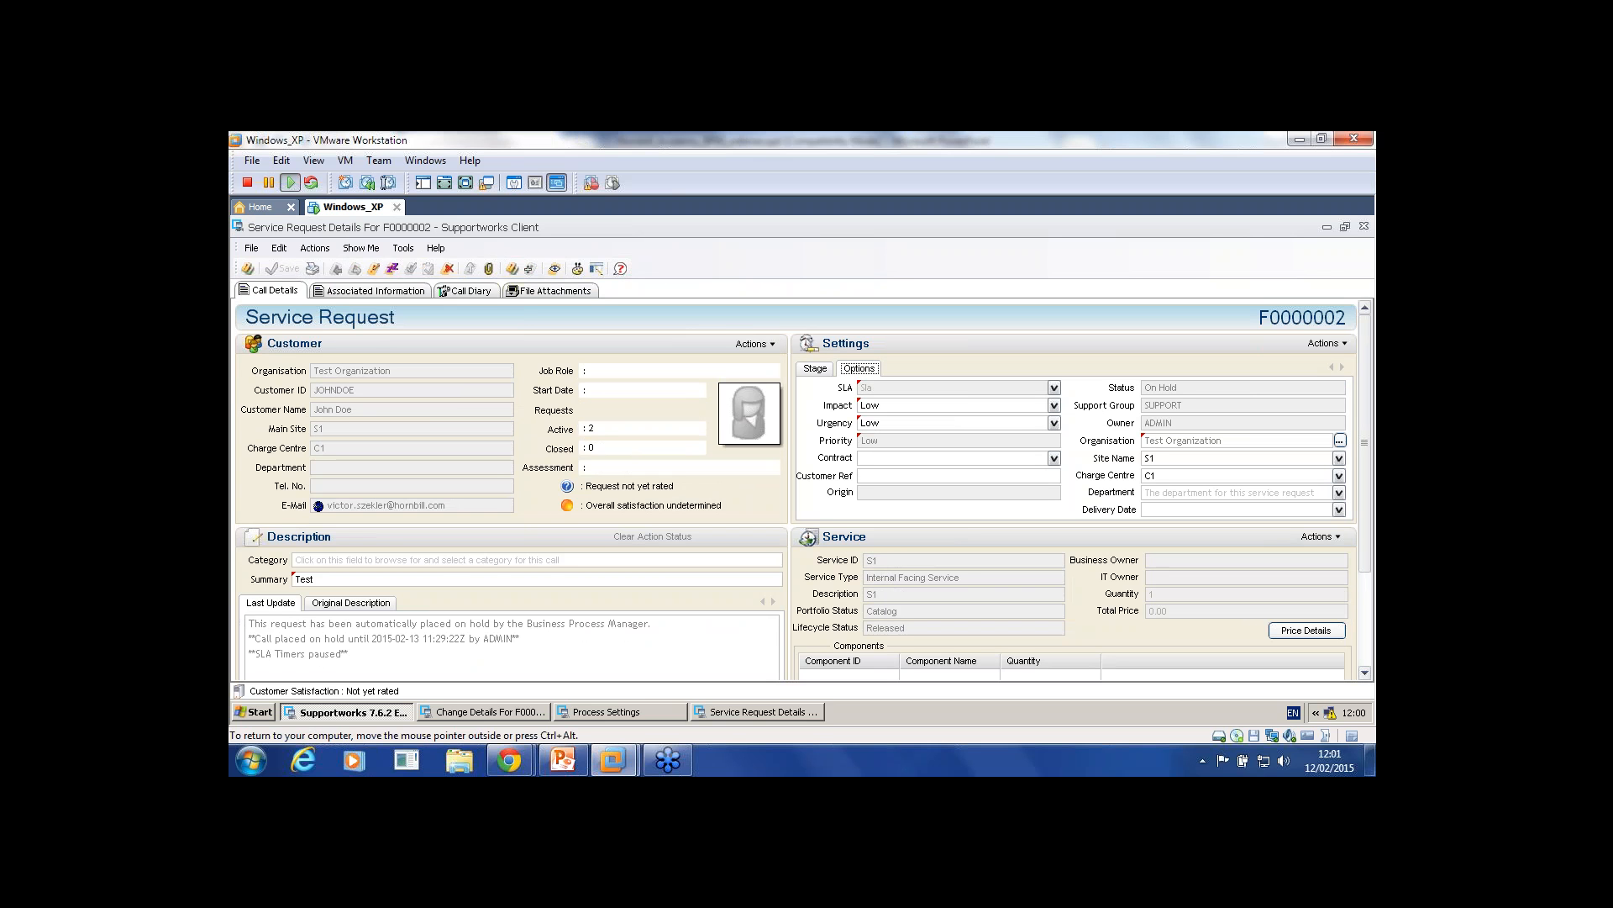
Step: Return to the main Supportworks window and scroll through the service request list
click(360, 712)
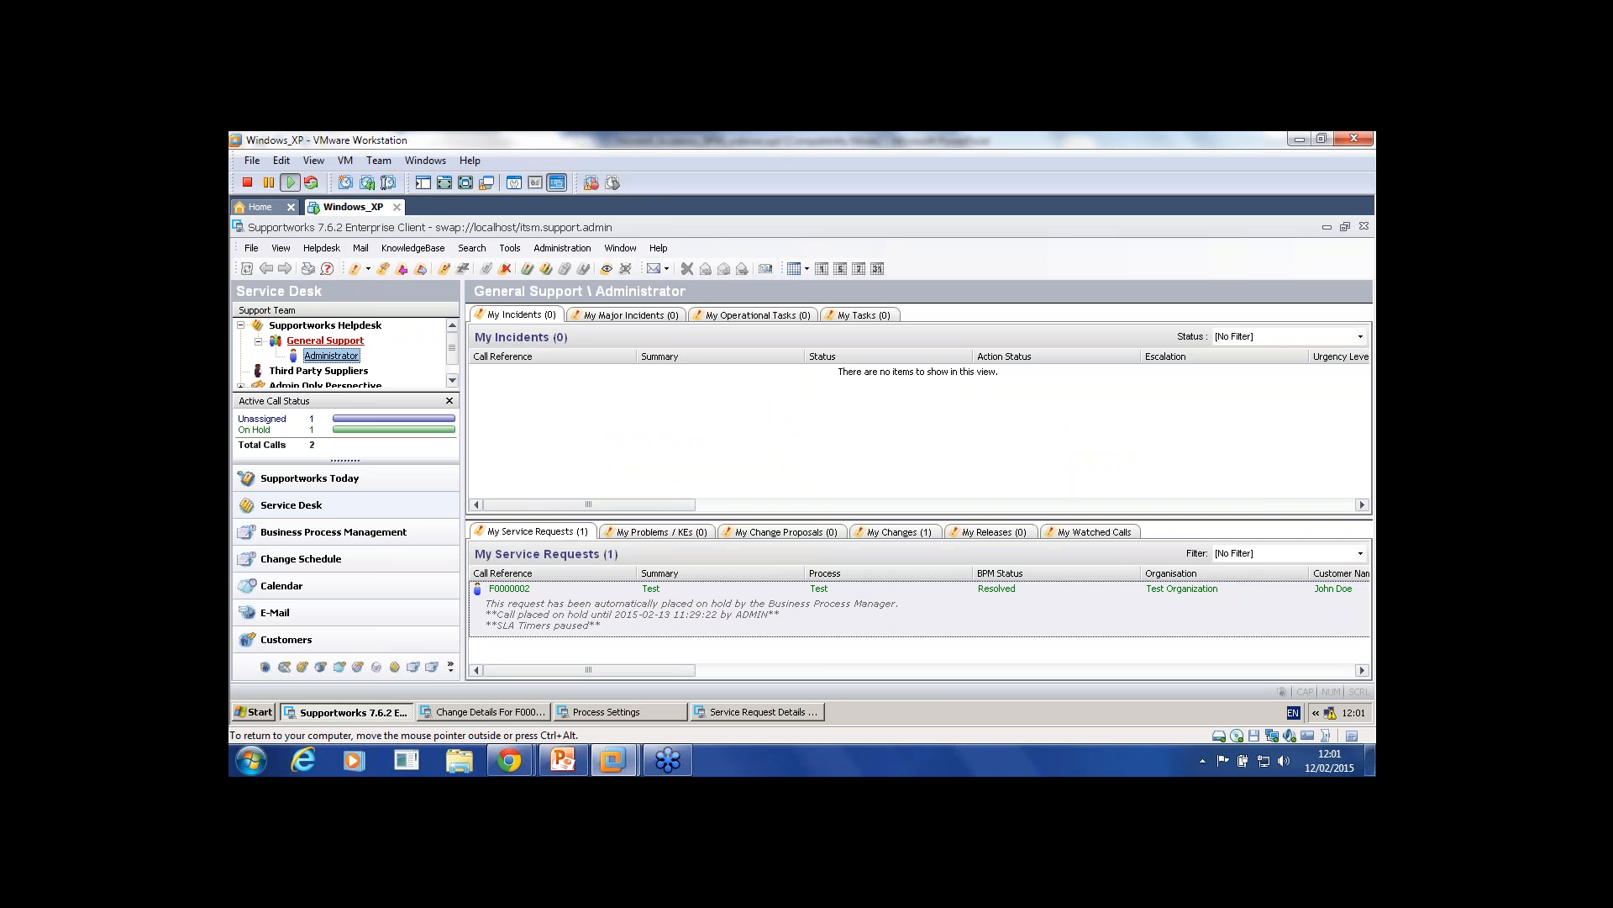
mouse_move(588, 671)
mouse_down()
mouse_move(893, 671)
mouse_move(589, 671)
mouse_up()
drag(588, 671, 892, 670)
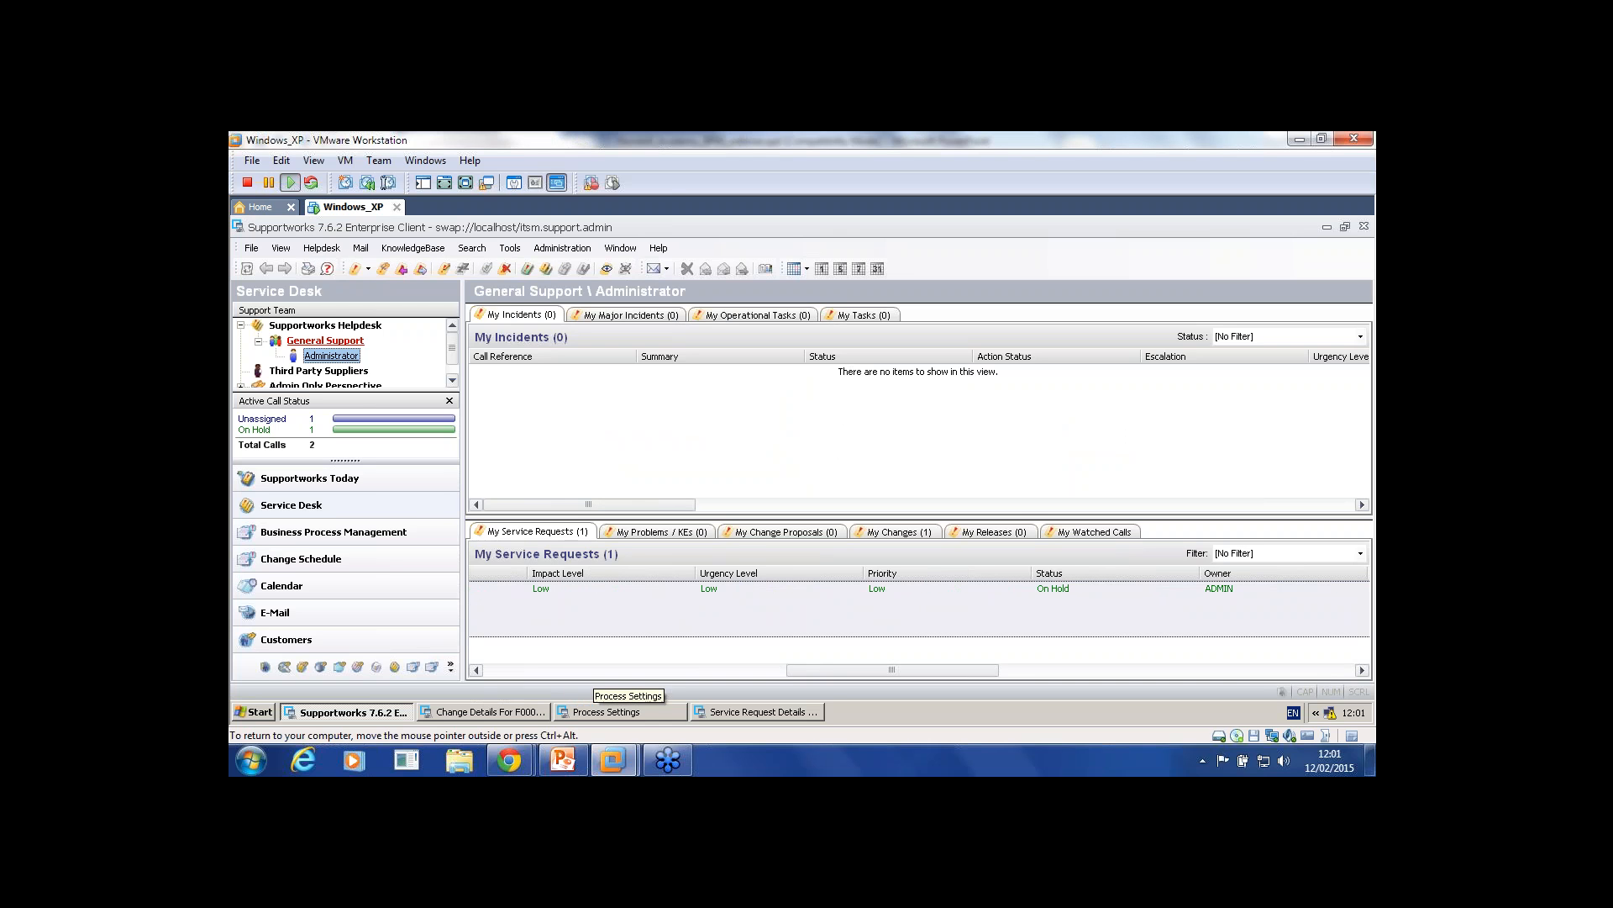
drag(892, 671, 634, 670)
Step: Review the Test stage's Resolved status-change condition, which puts the request On Hold for 7 h 30 min
click(621, 711)
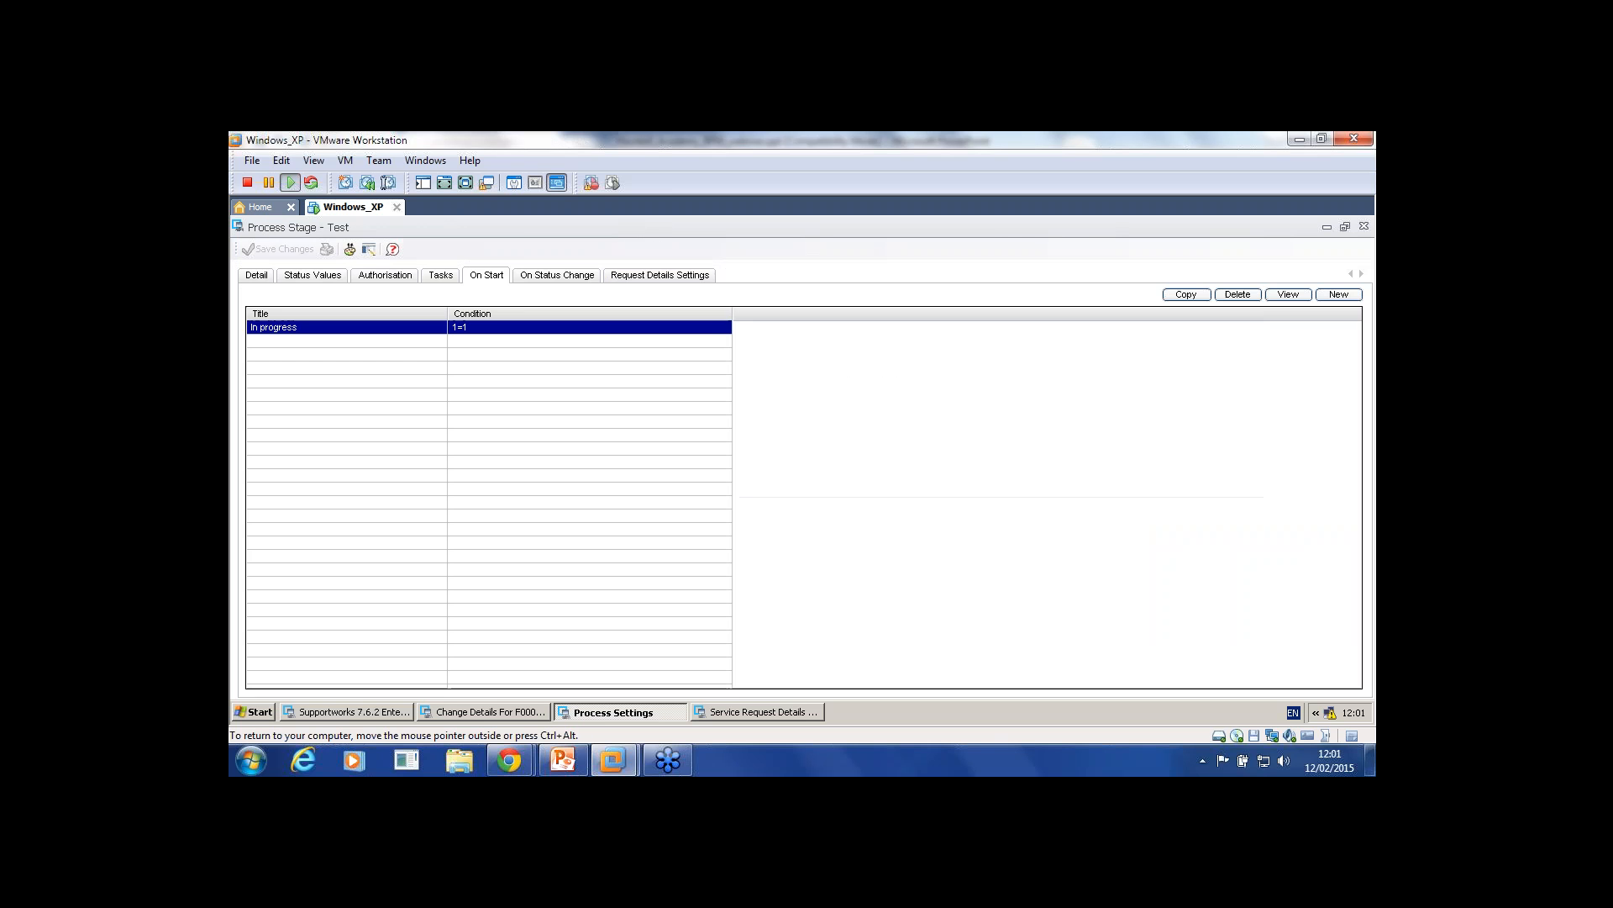
click(557, 276)
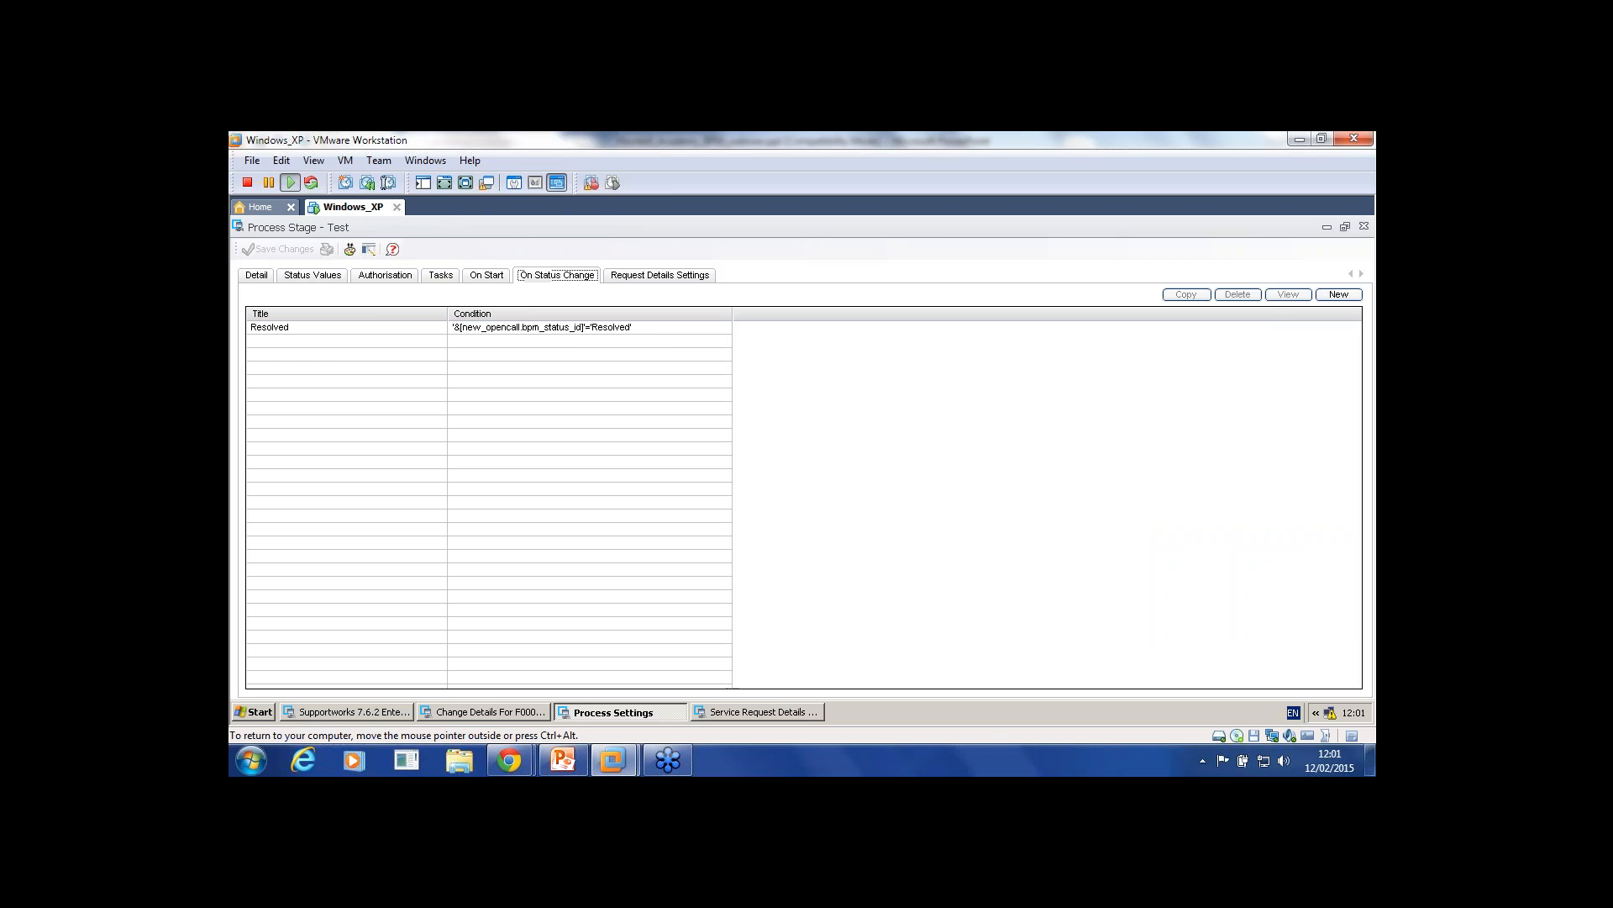
double_click(513, 327)
click(331, 275)
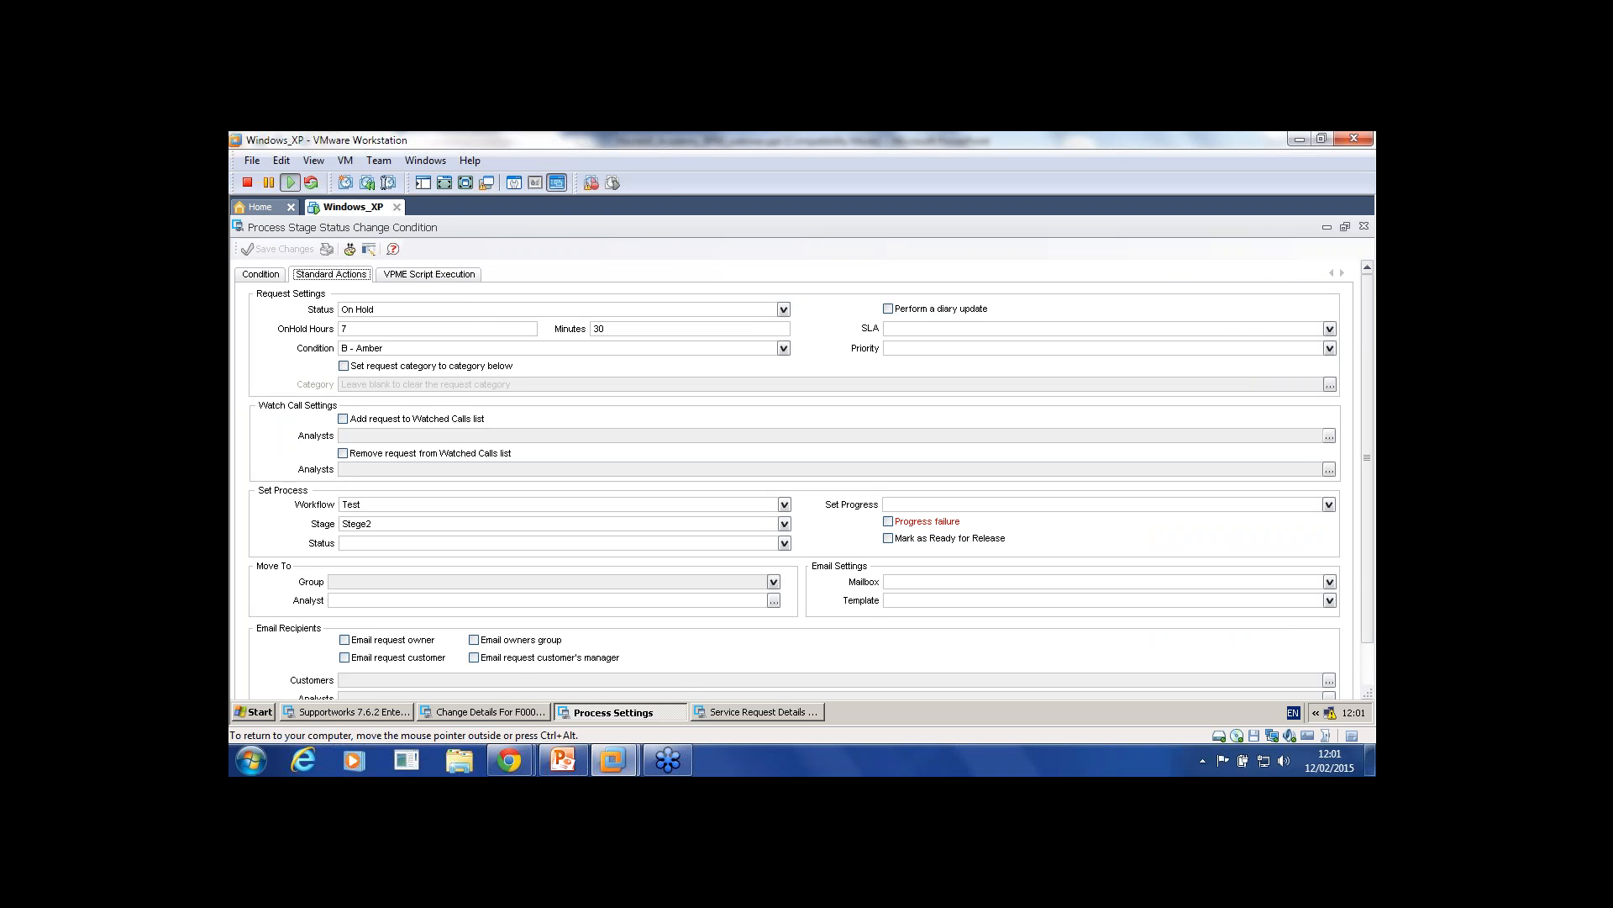
click(376, 711)
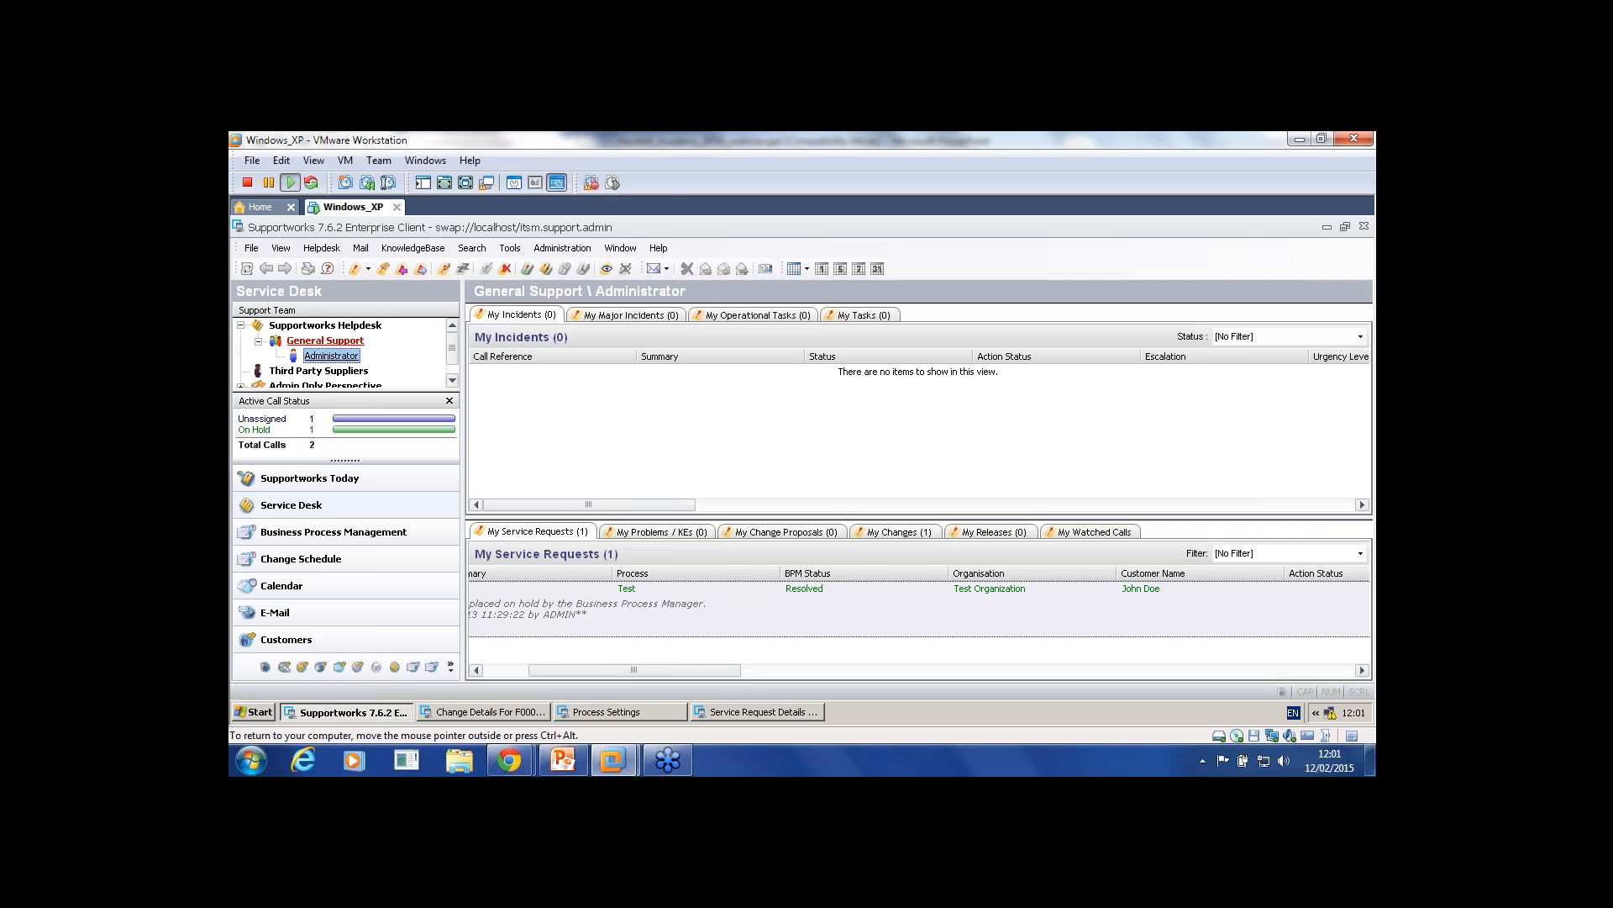
drag(634, 670, 589, 669)
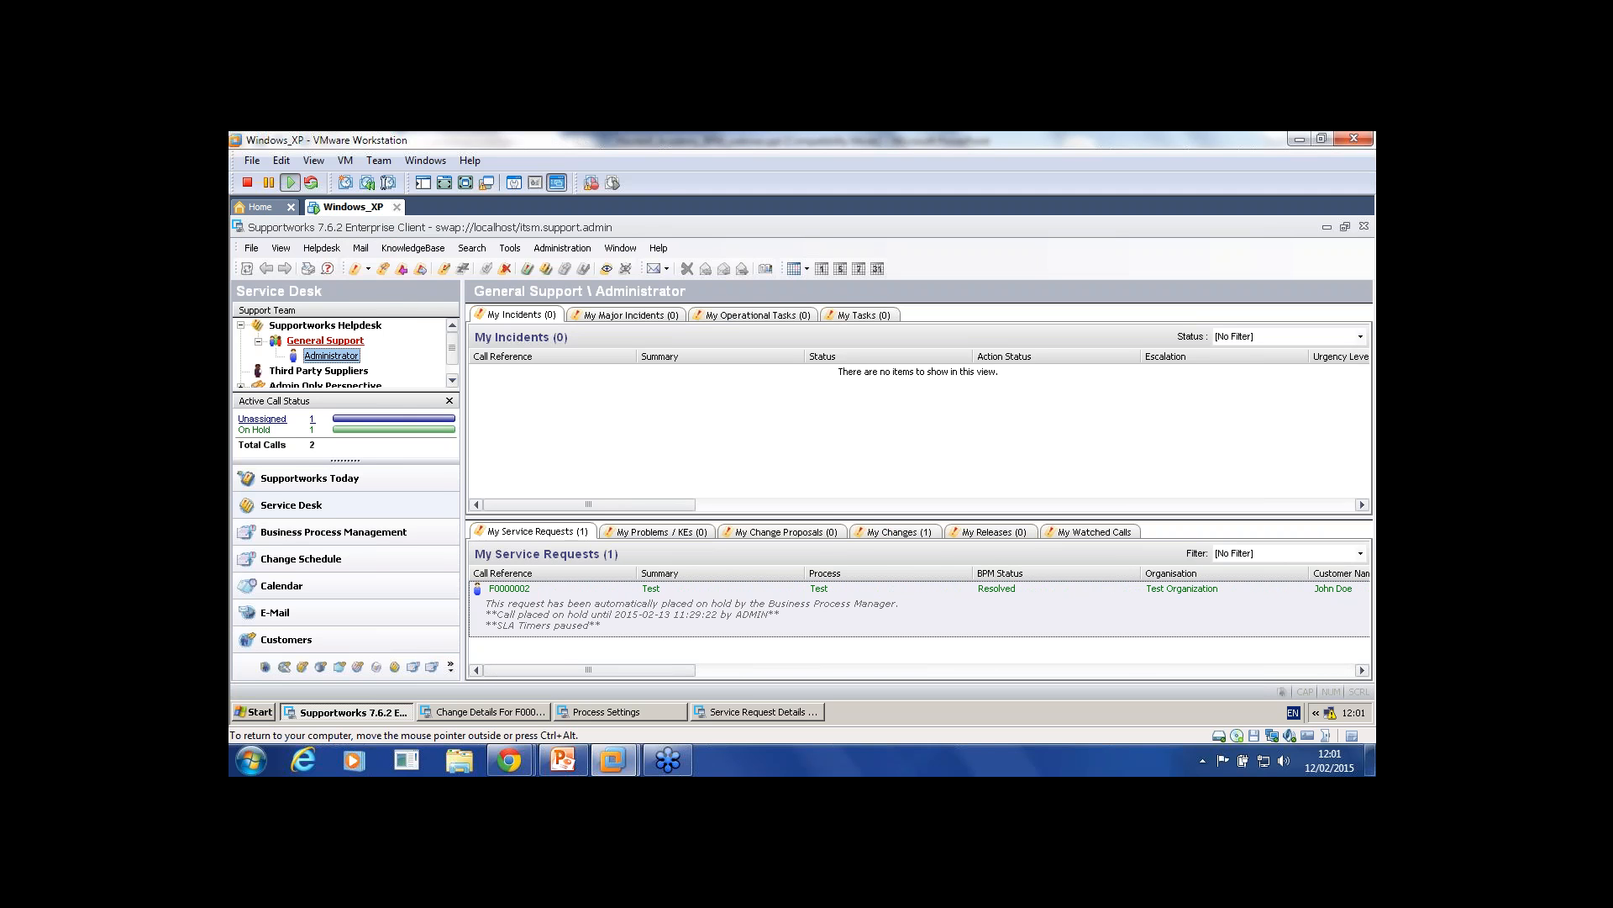
click(252, 248)
mouse_move(336, 286)
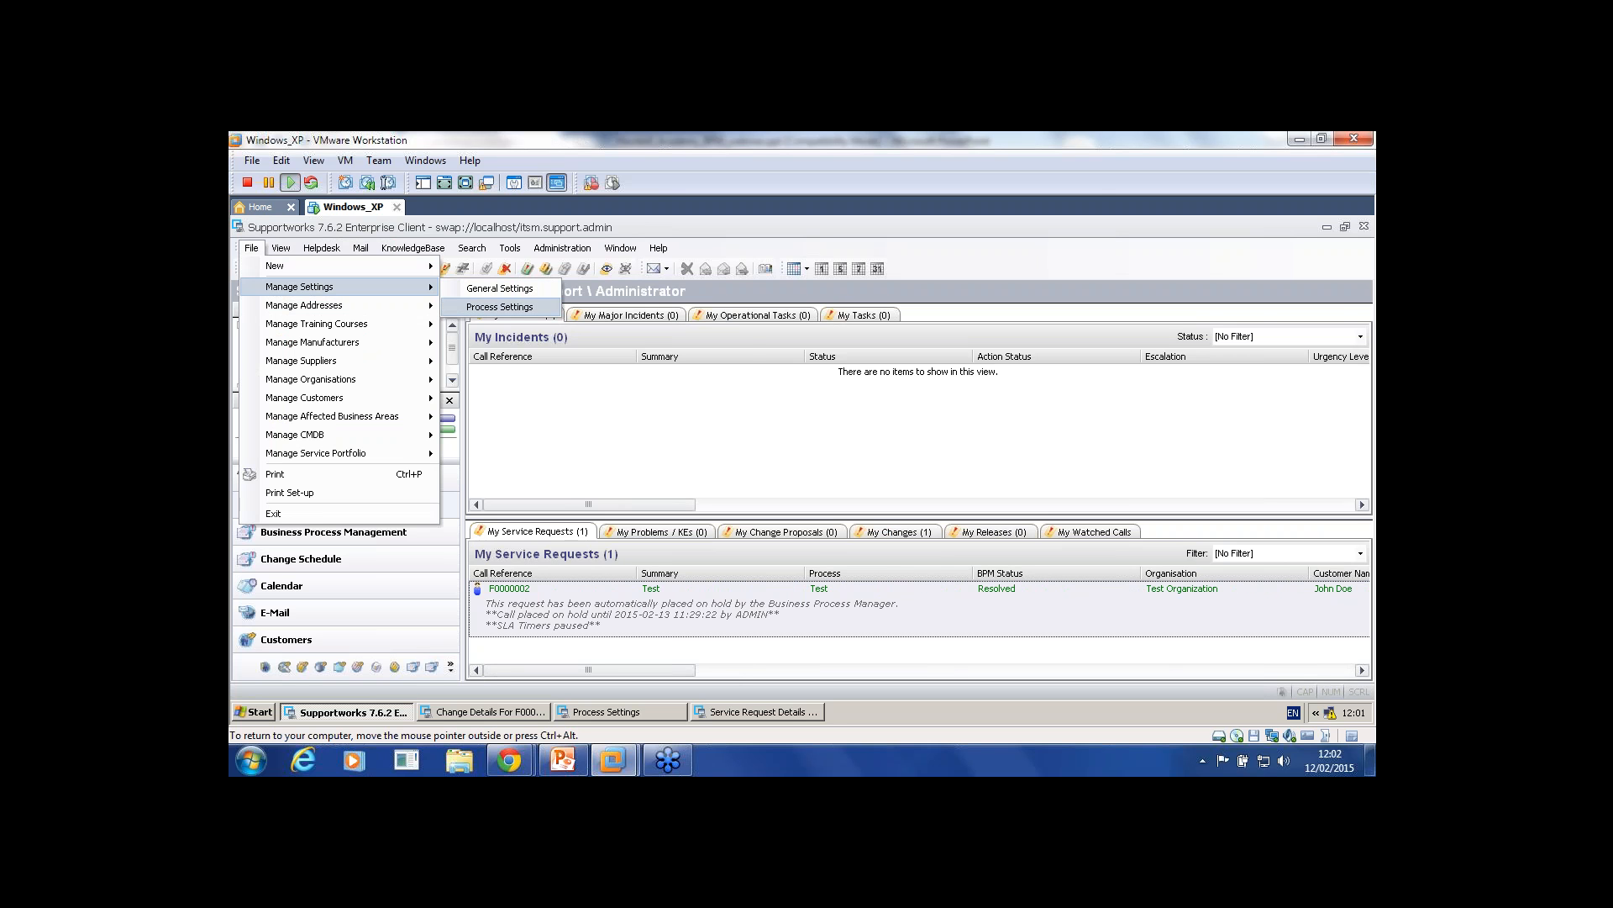
click(499, 306)
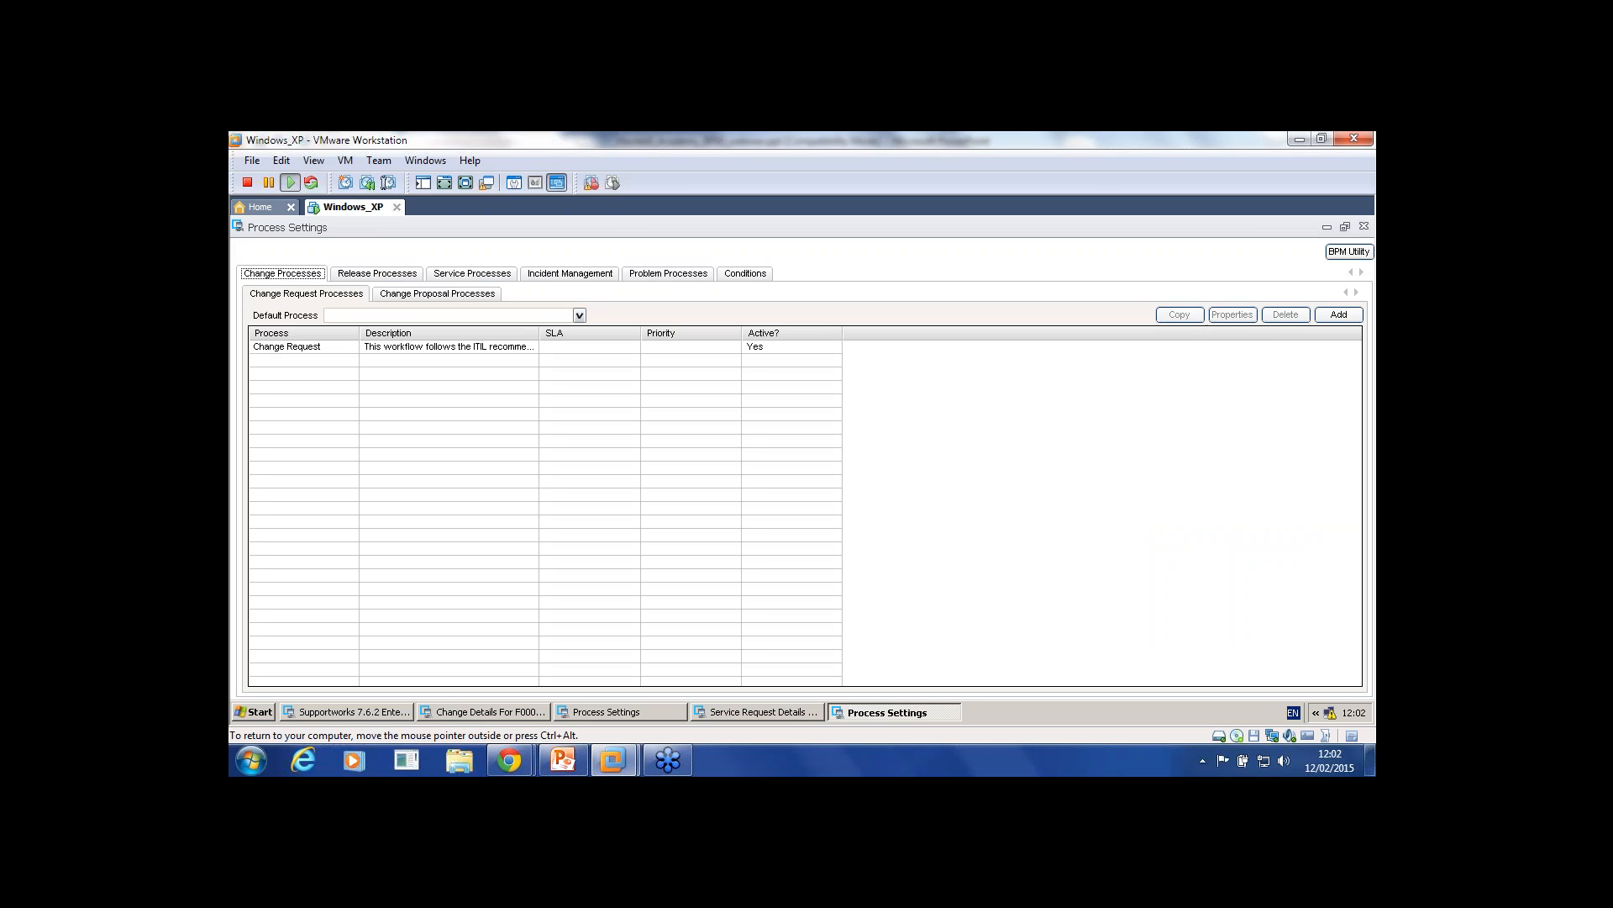
click(294, 346)
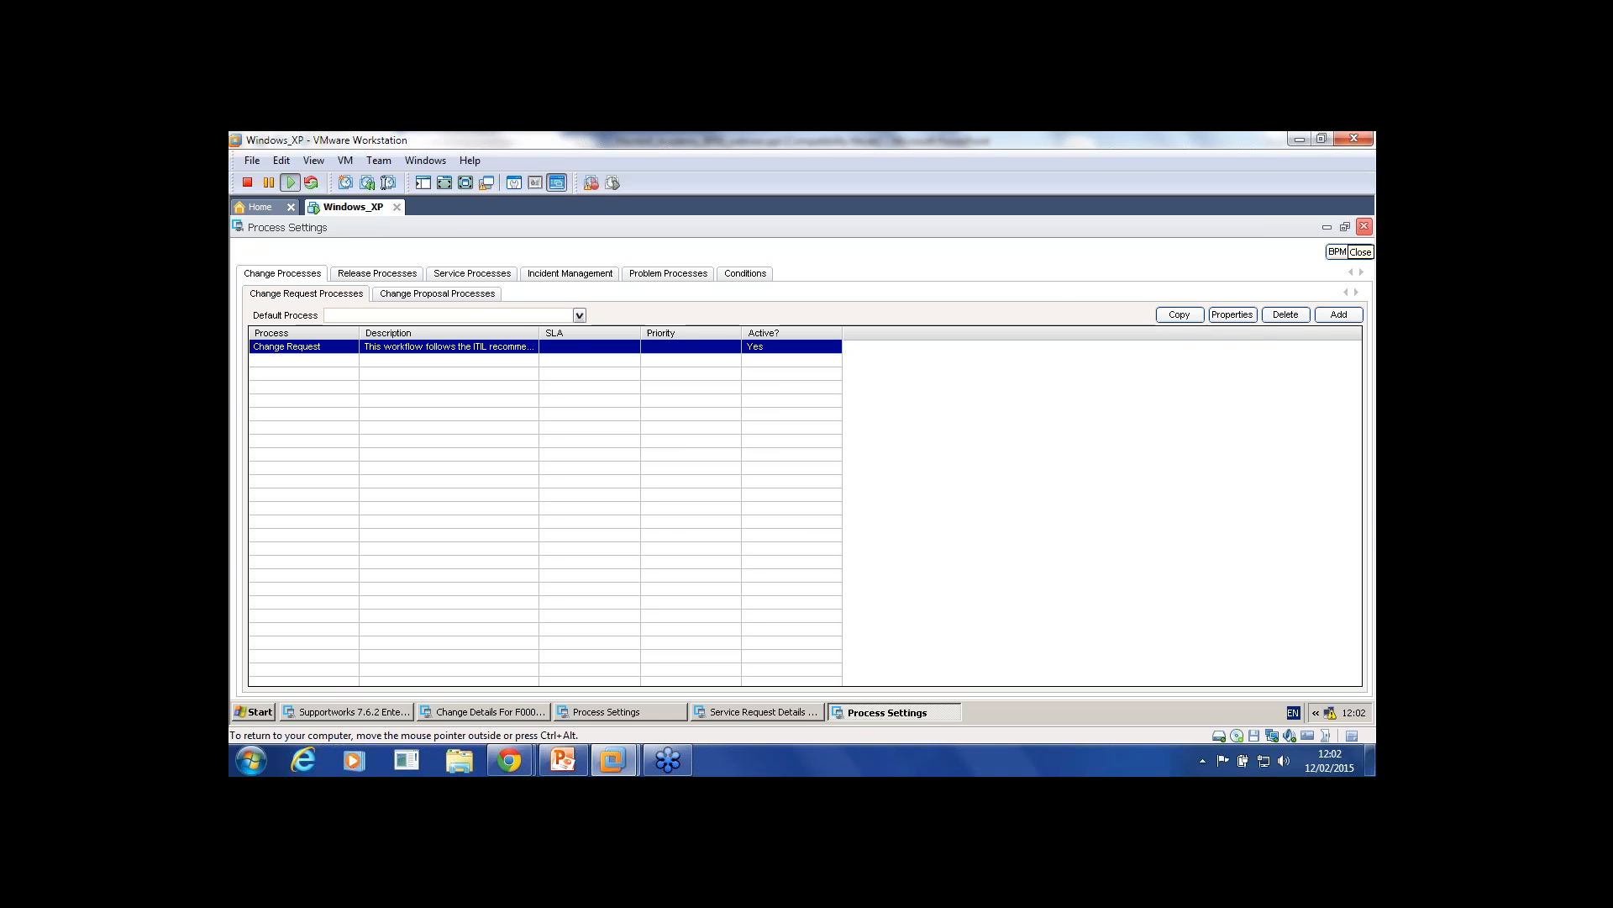
click(1364, 226)
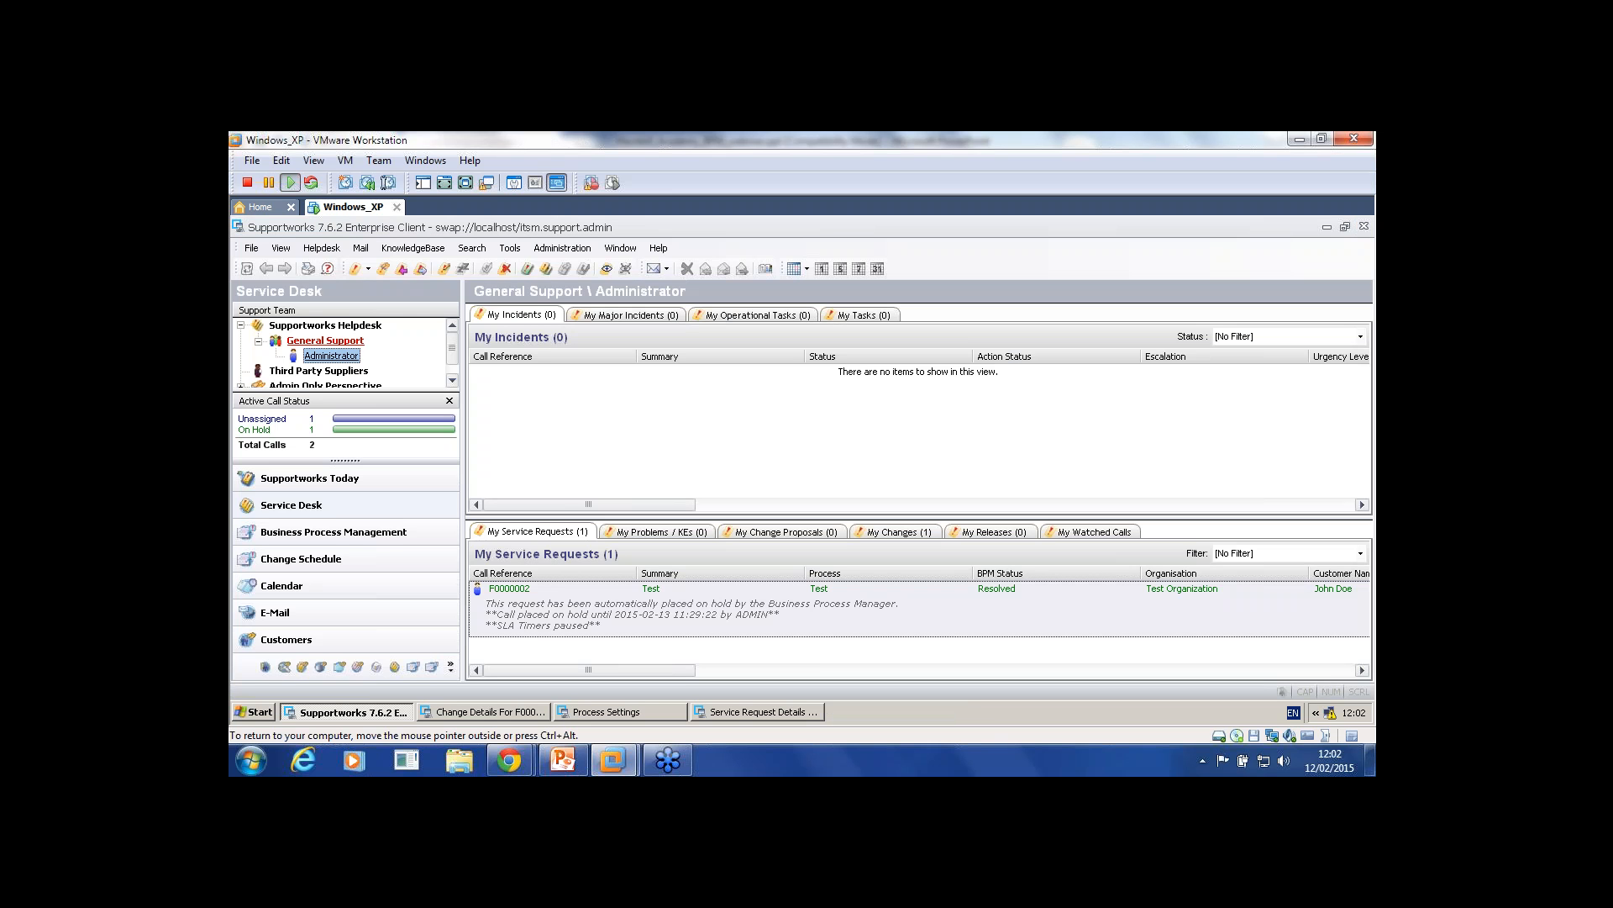
Step: Find and open service S1 in the service portfolio's Services list
click(251, 248)
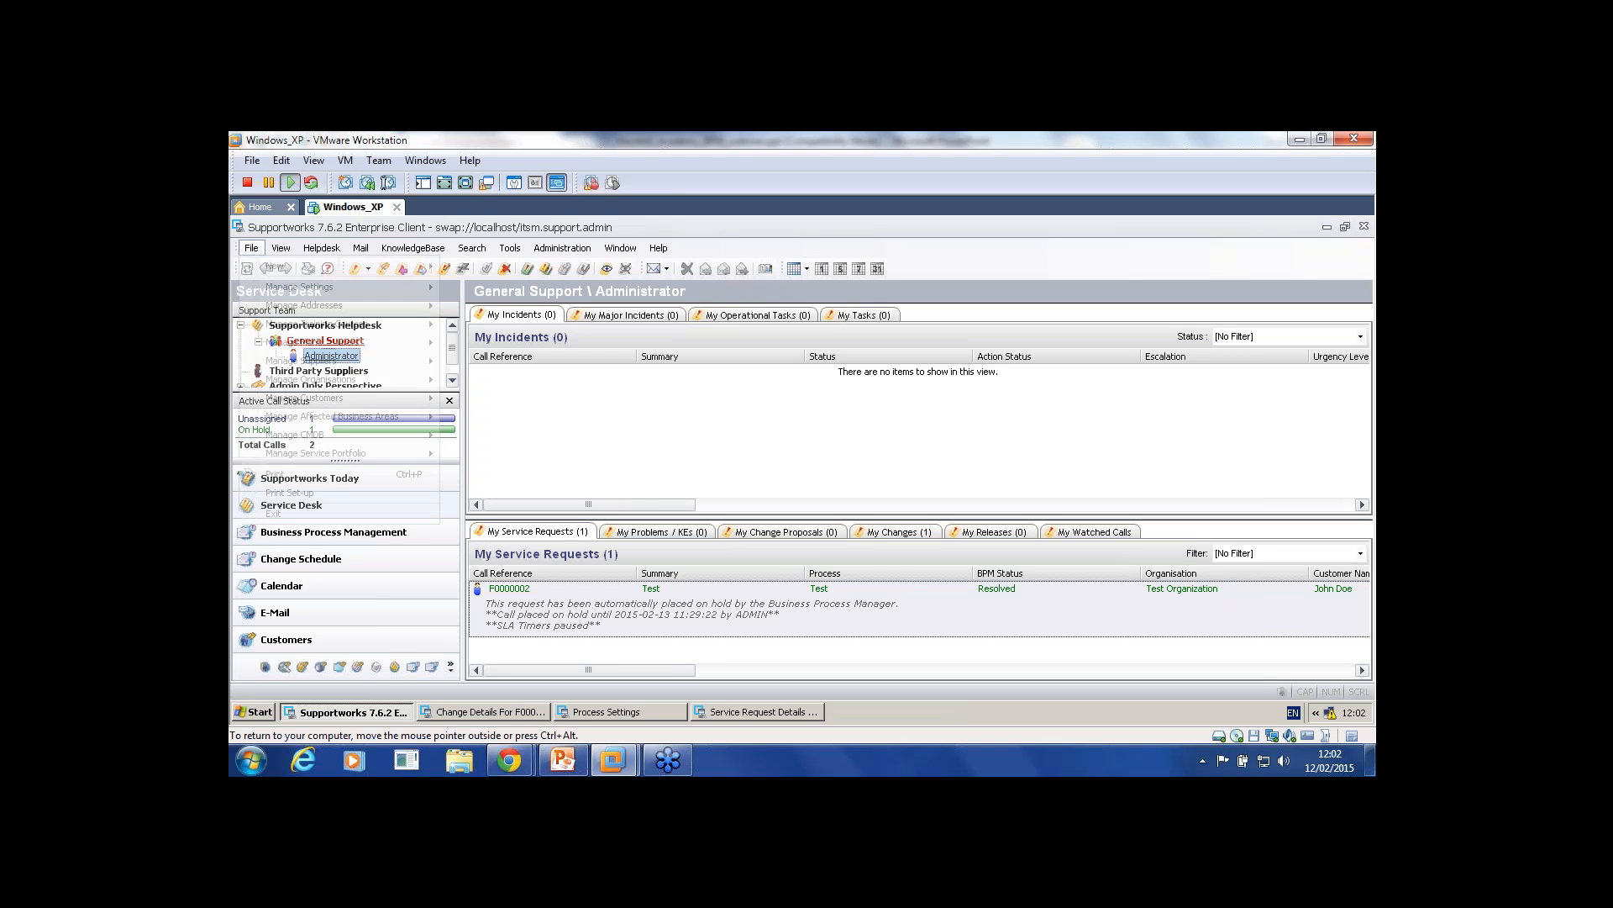
mouse_move(336, 286)
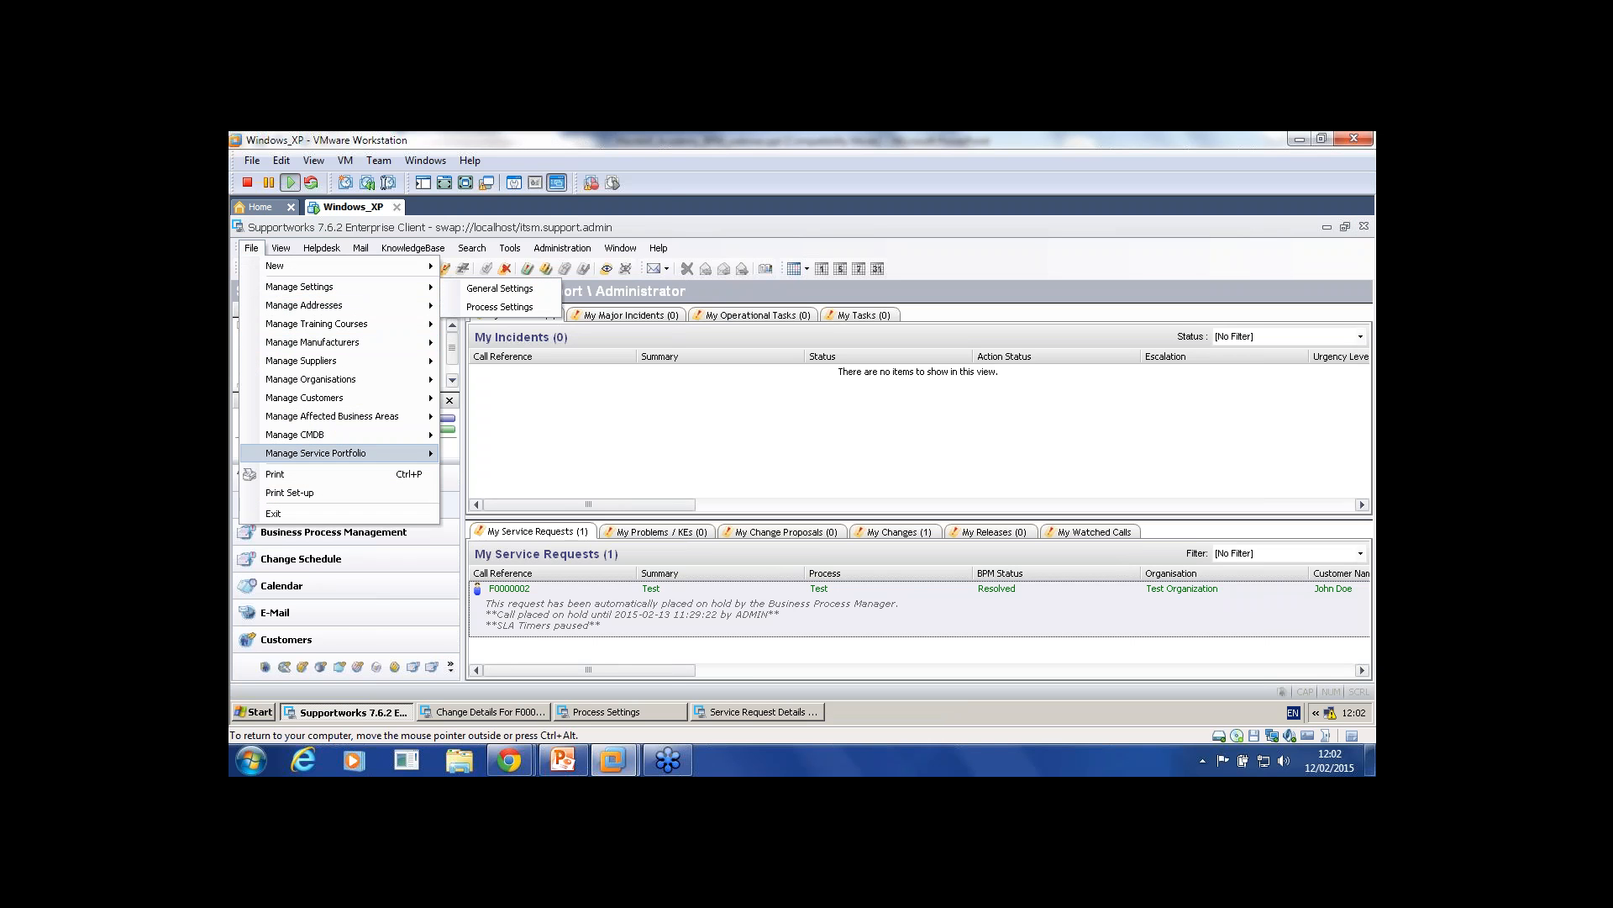
mouse_move(336, 453)
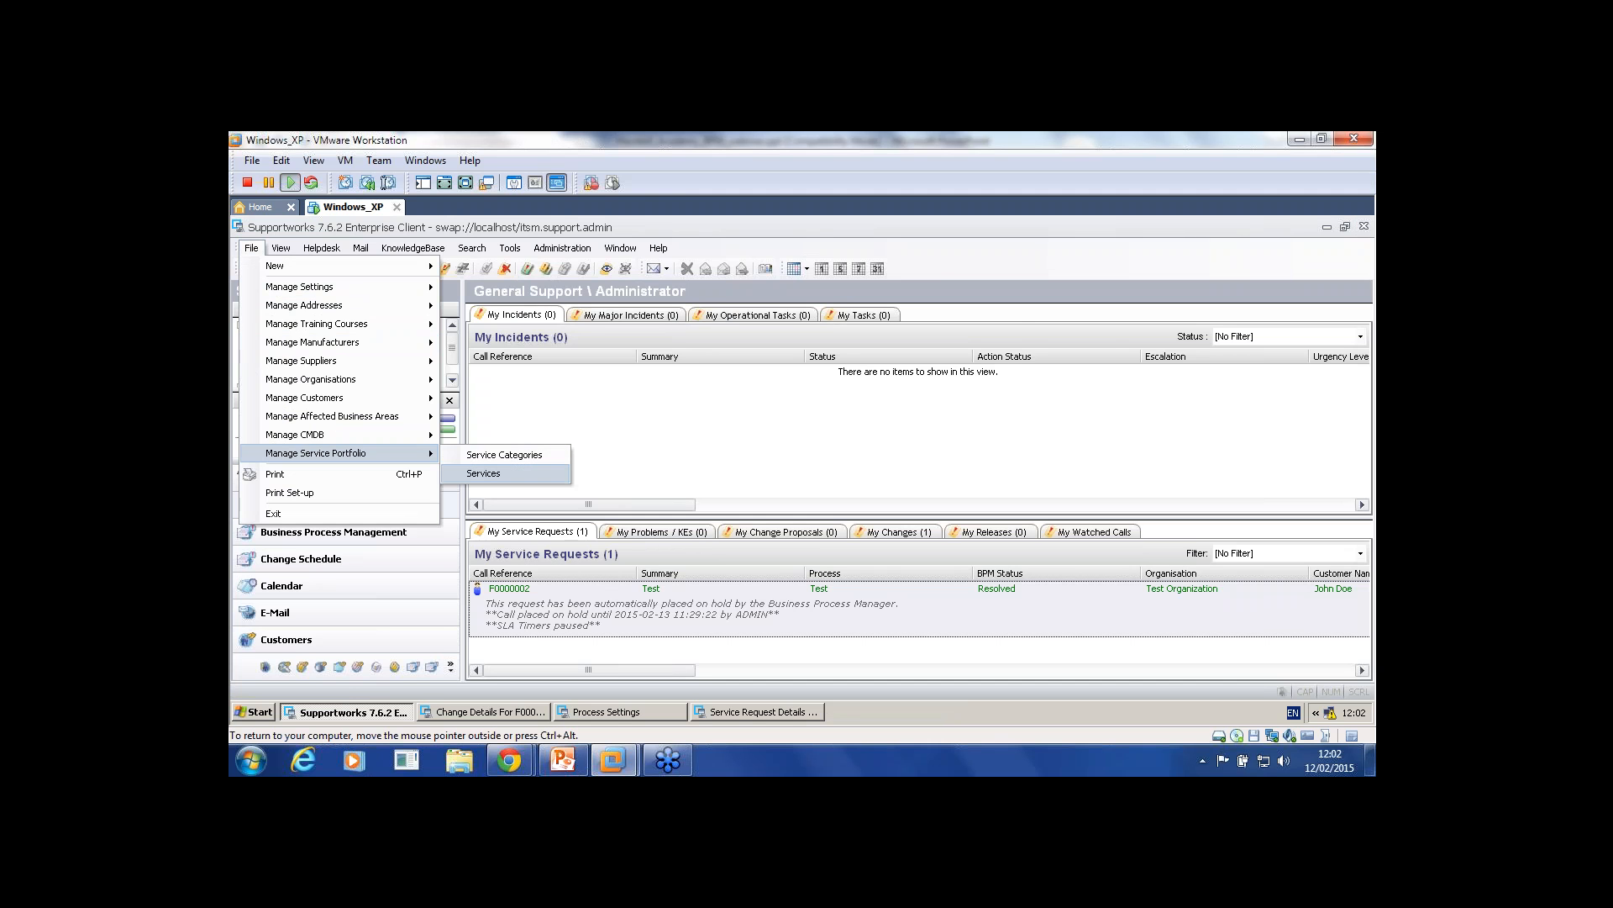
click(495, 473)
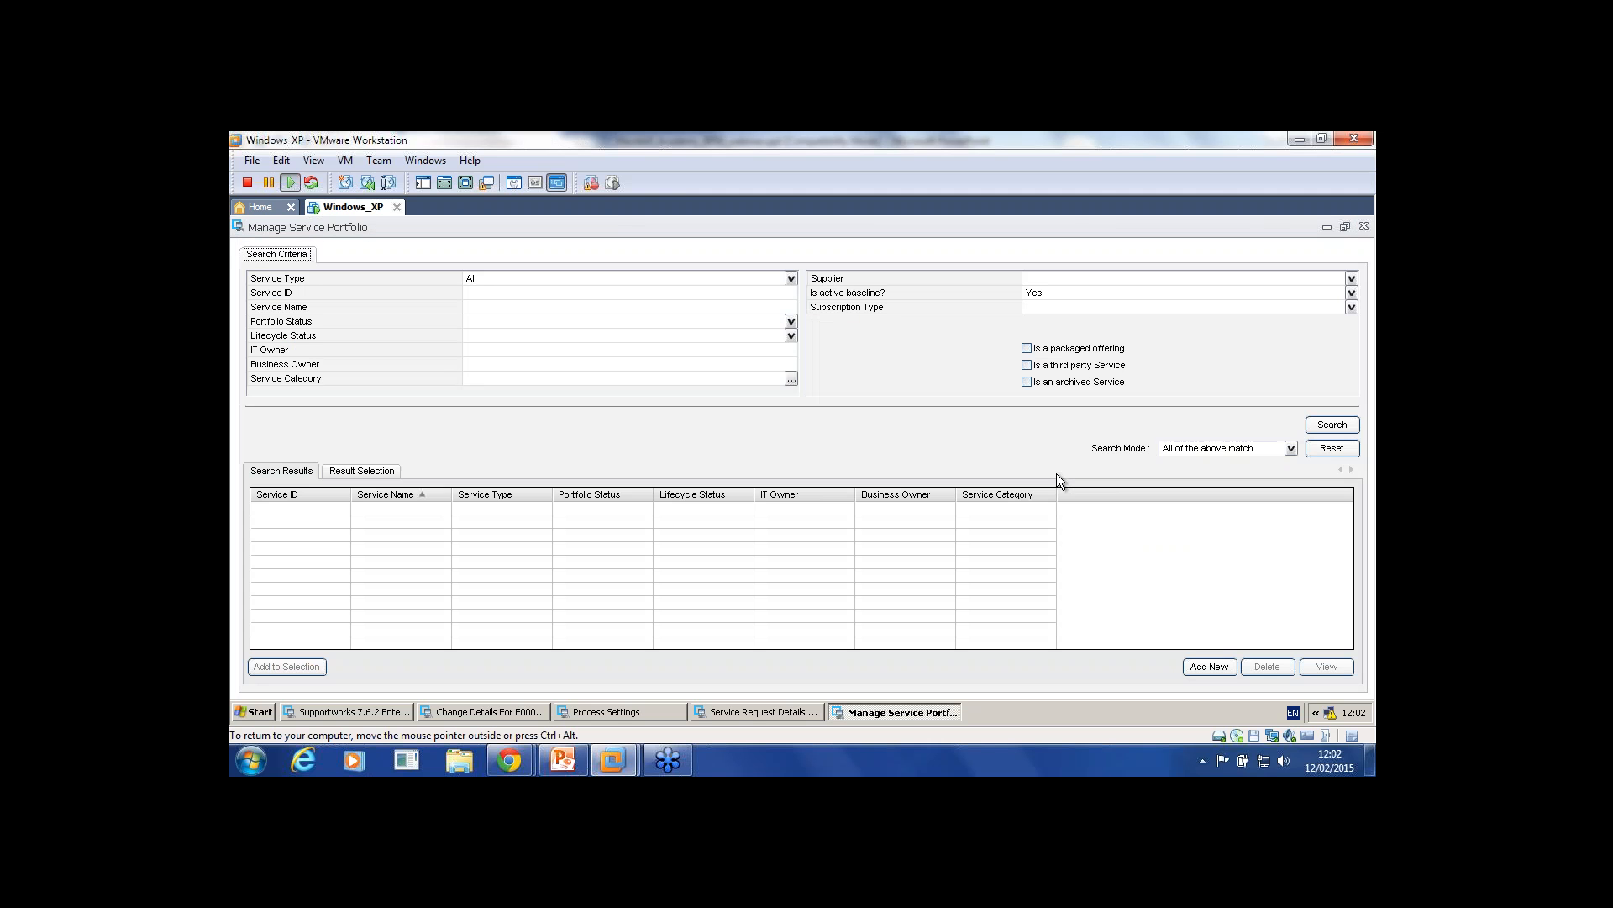
click(1333, 425)
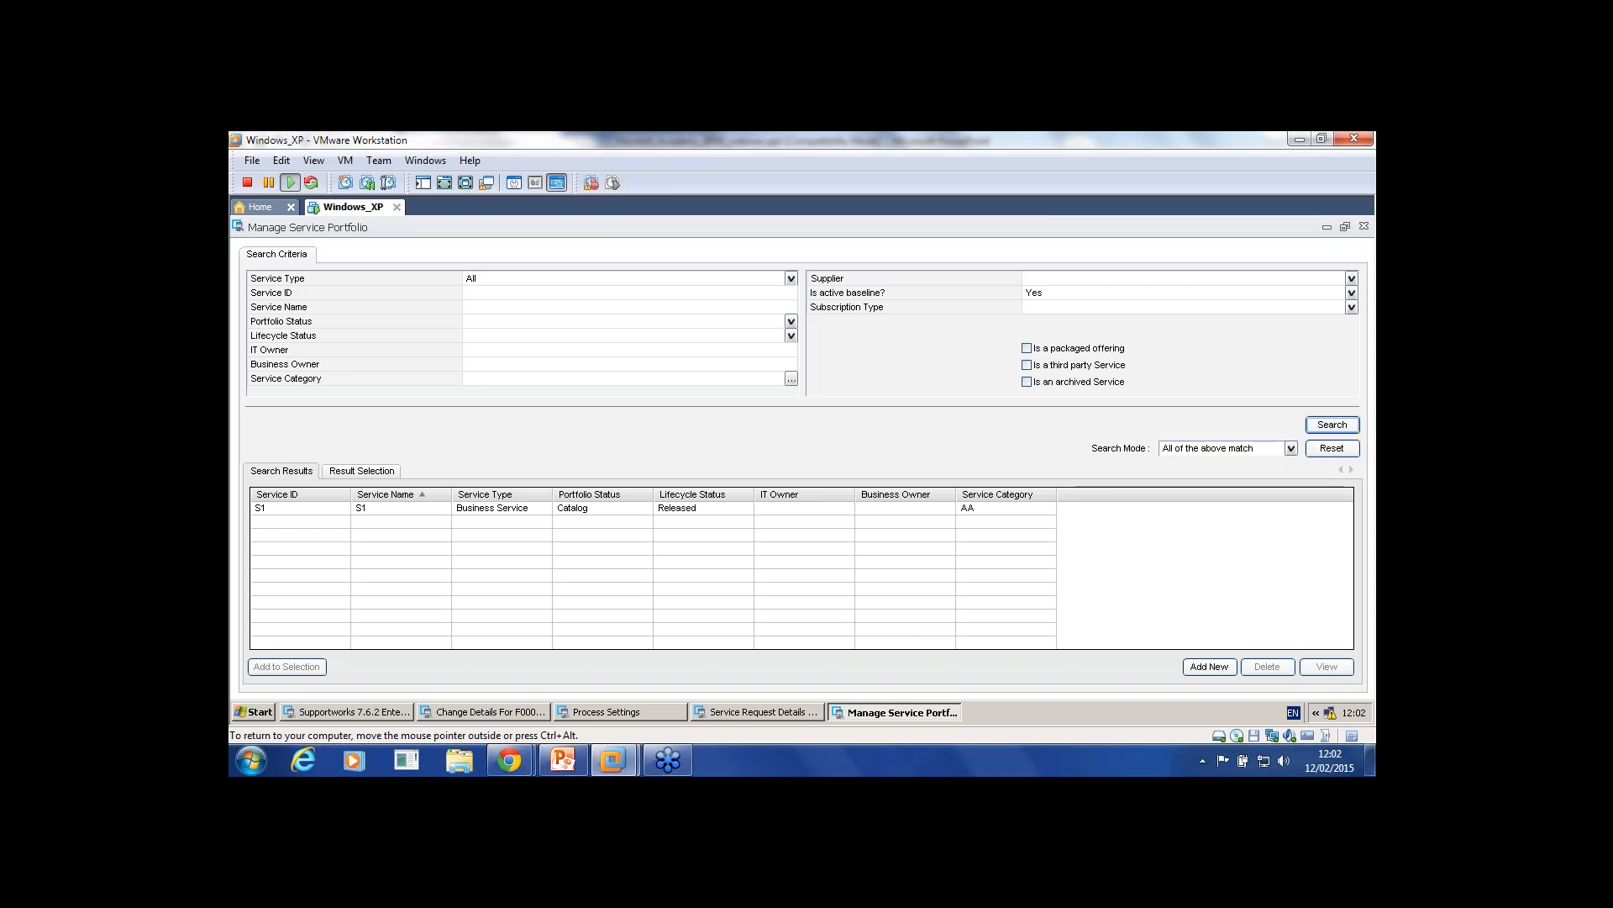
double_click(588, 507)
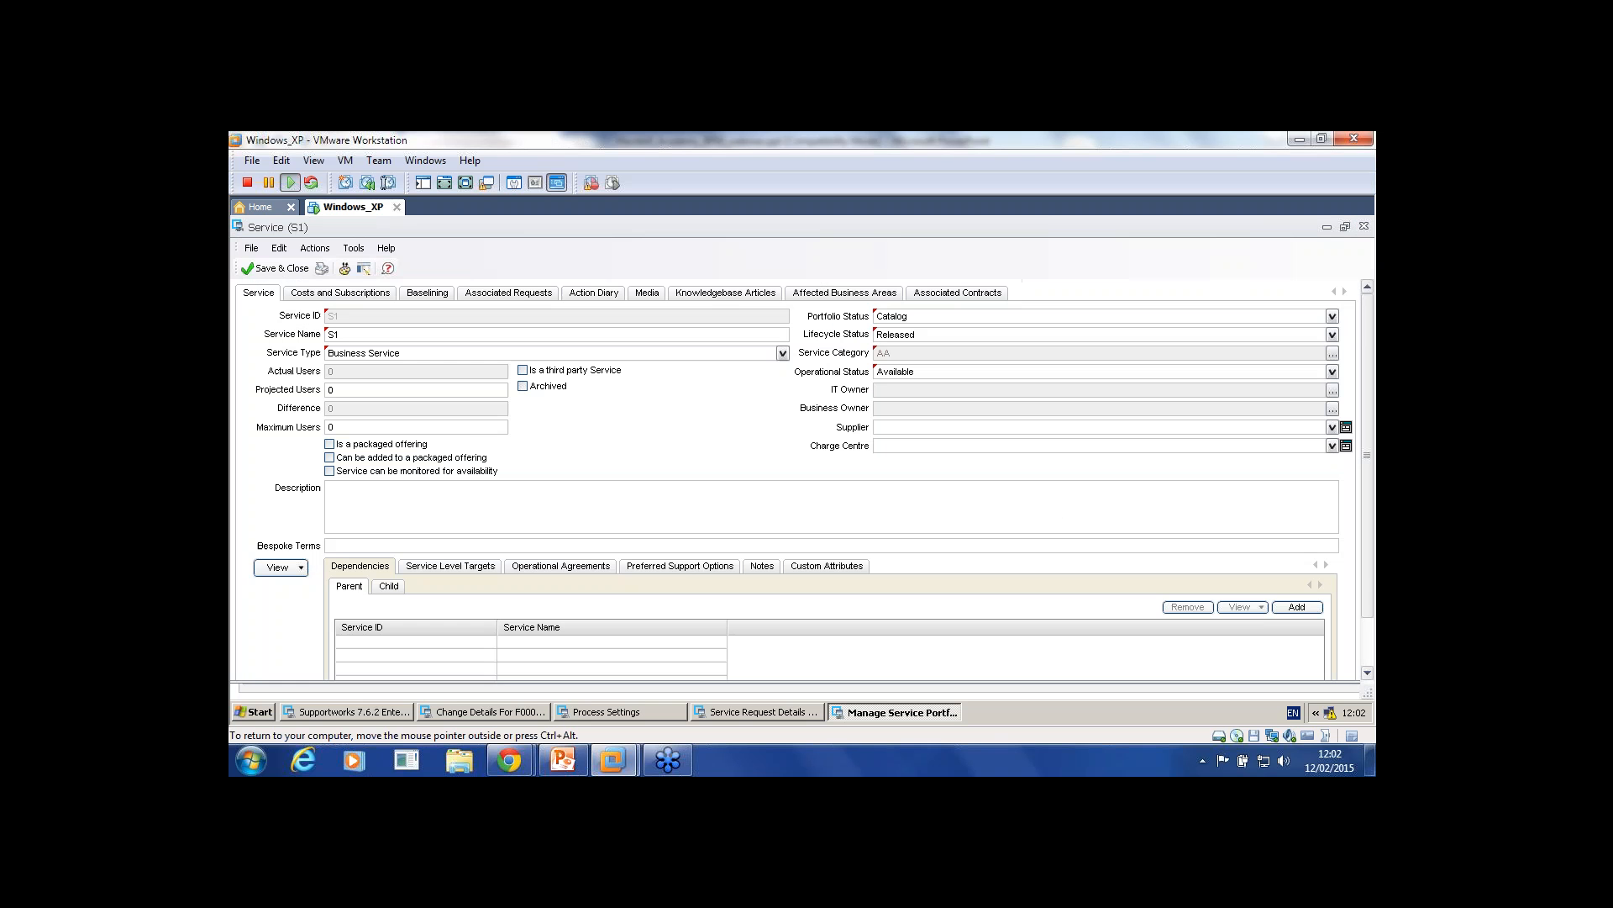
Step: Open S1's request form from its Costs and Subscriptions > Subscriptions and Revenues section
click(340, 293)
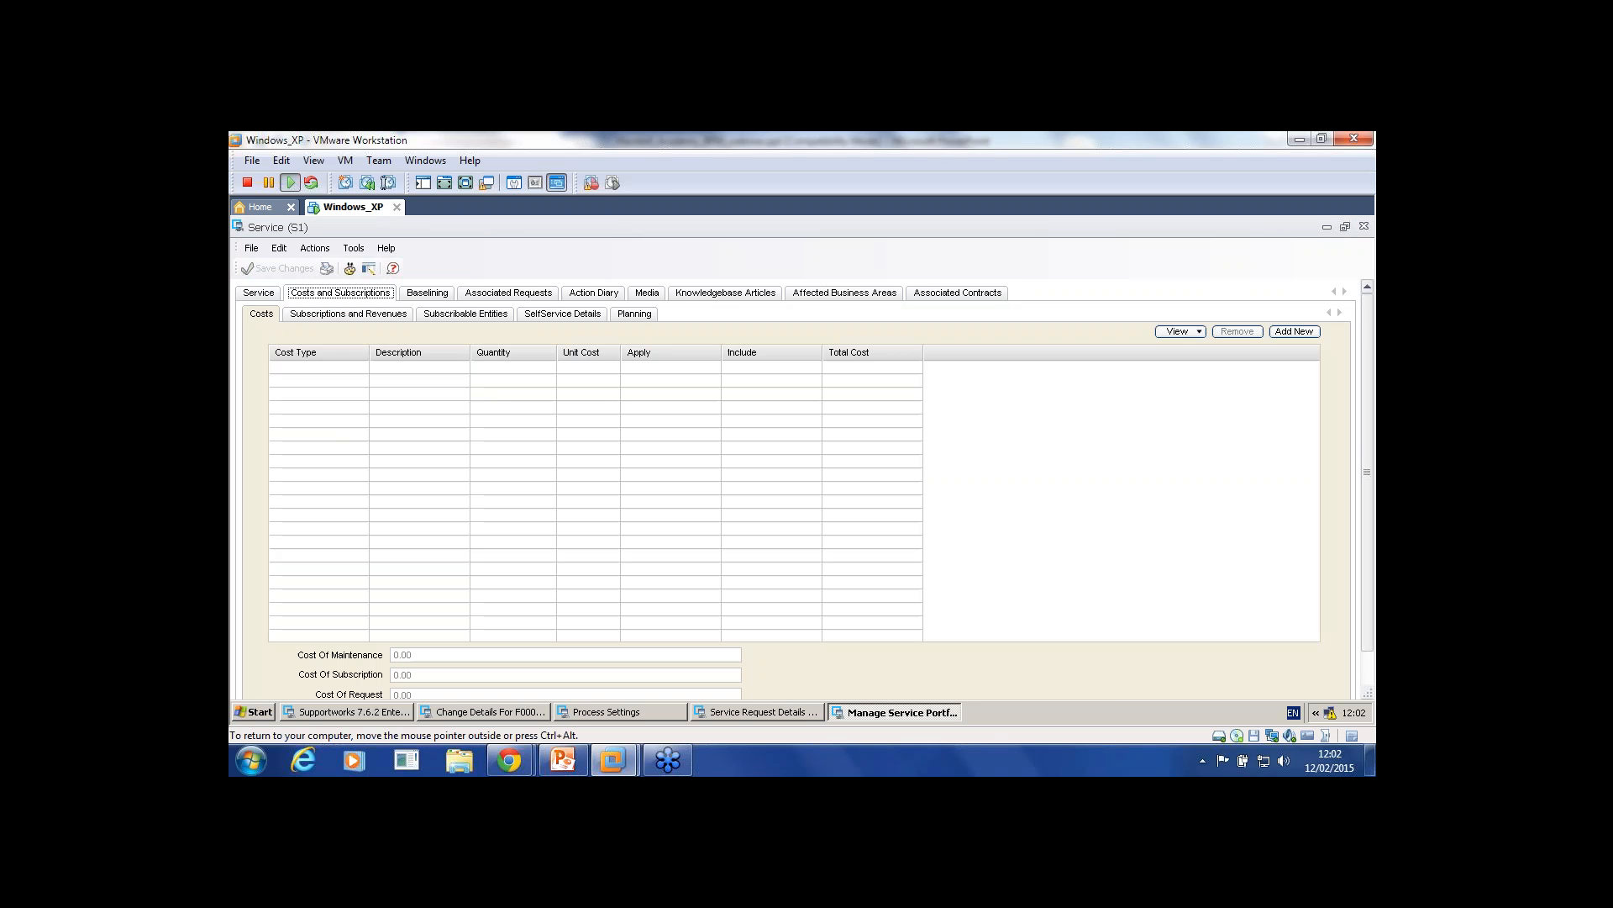
click(349, 314)
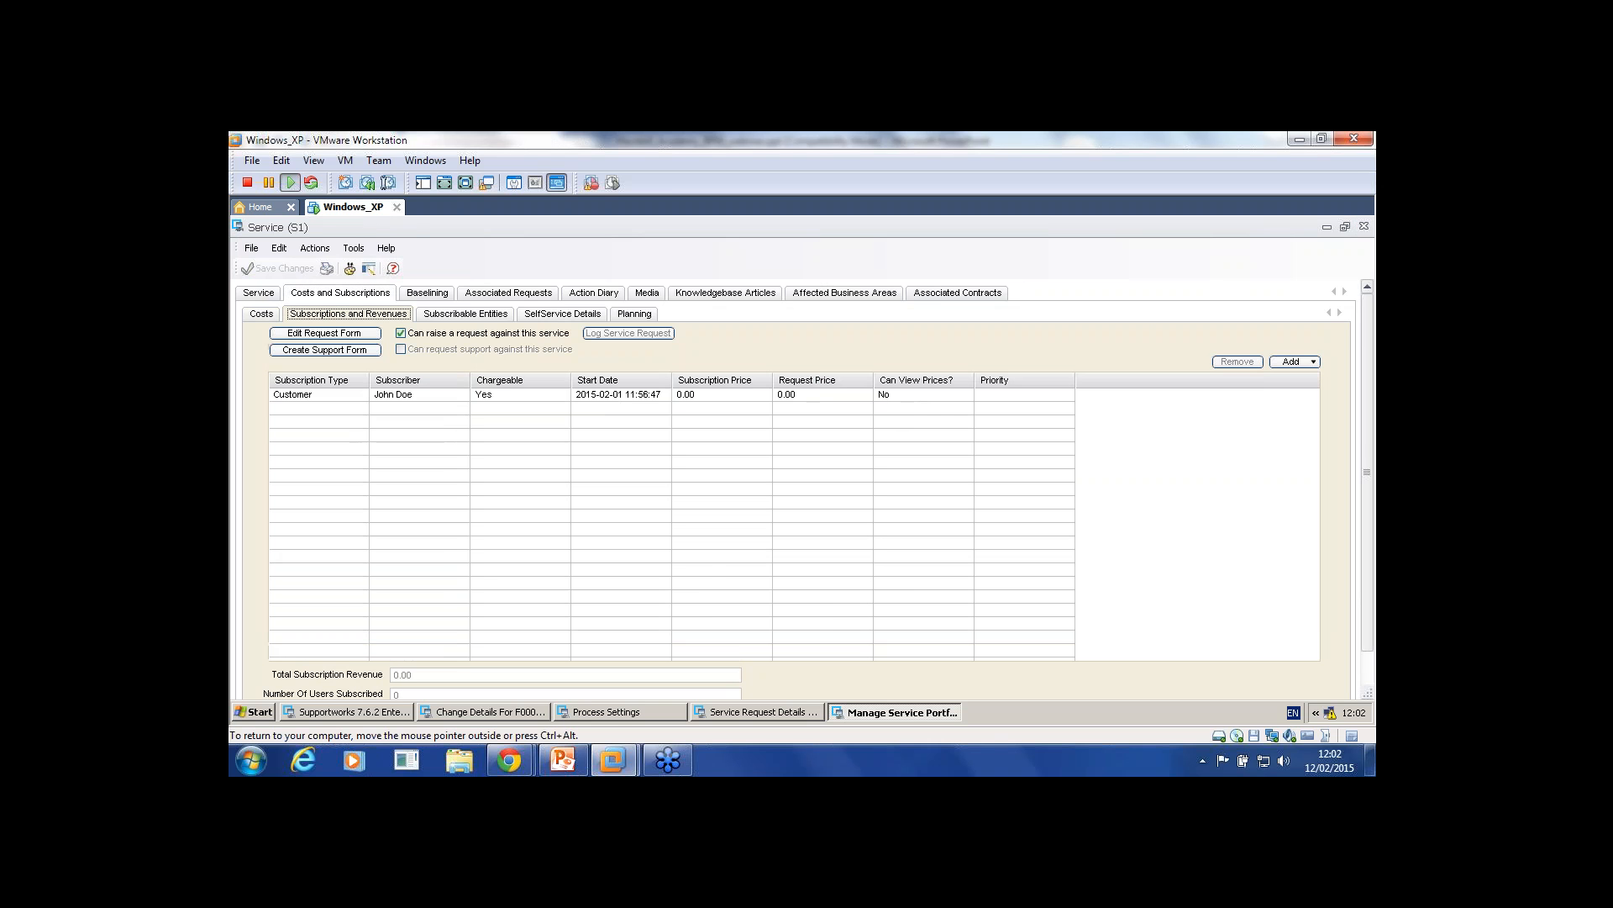
click(324, 333)
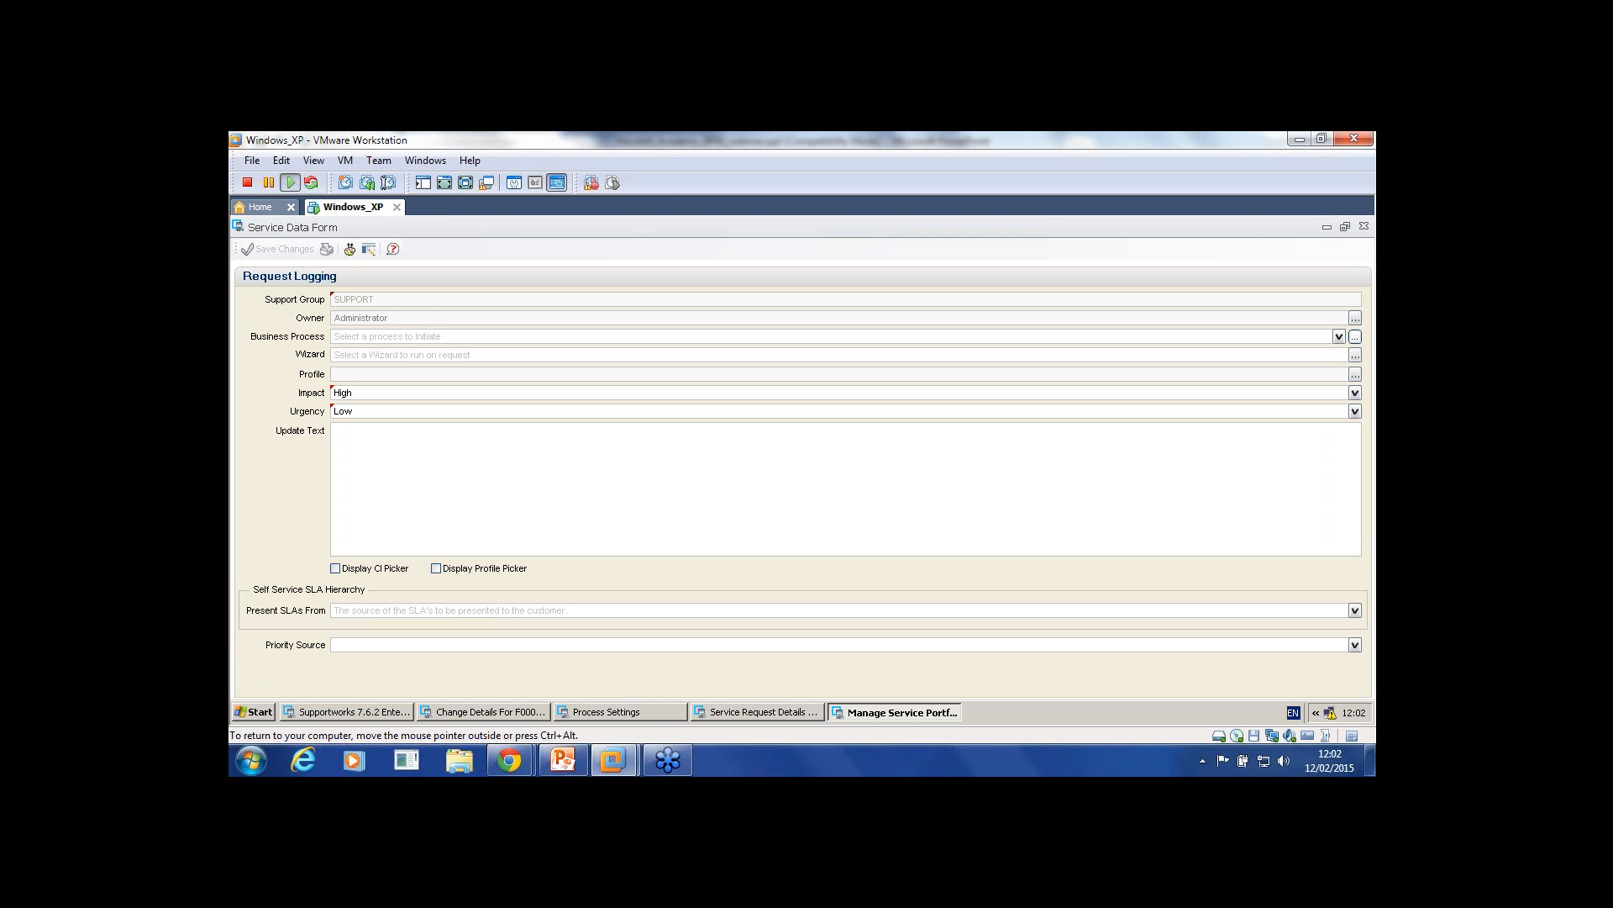
Step: Set the business process on S1's request form to Test, then close and save the form
click(1339, 336)
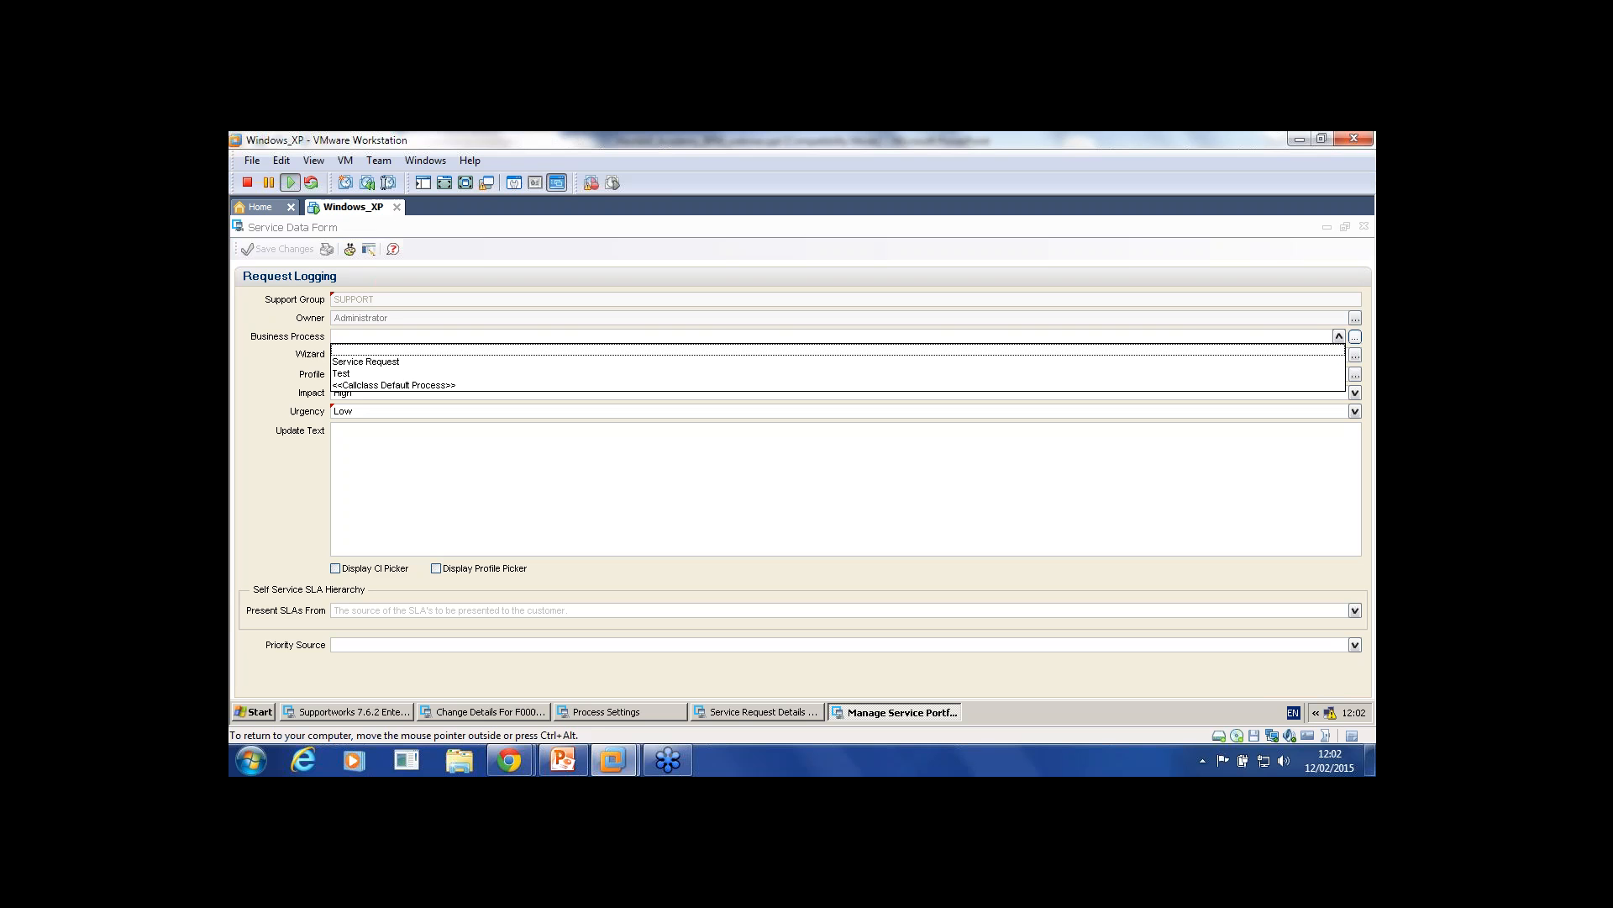
click(1294, 373)
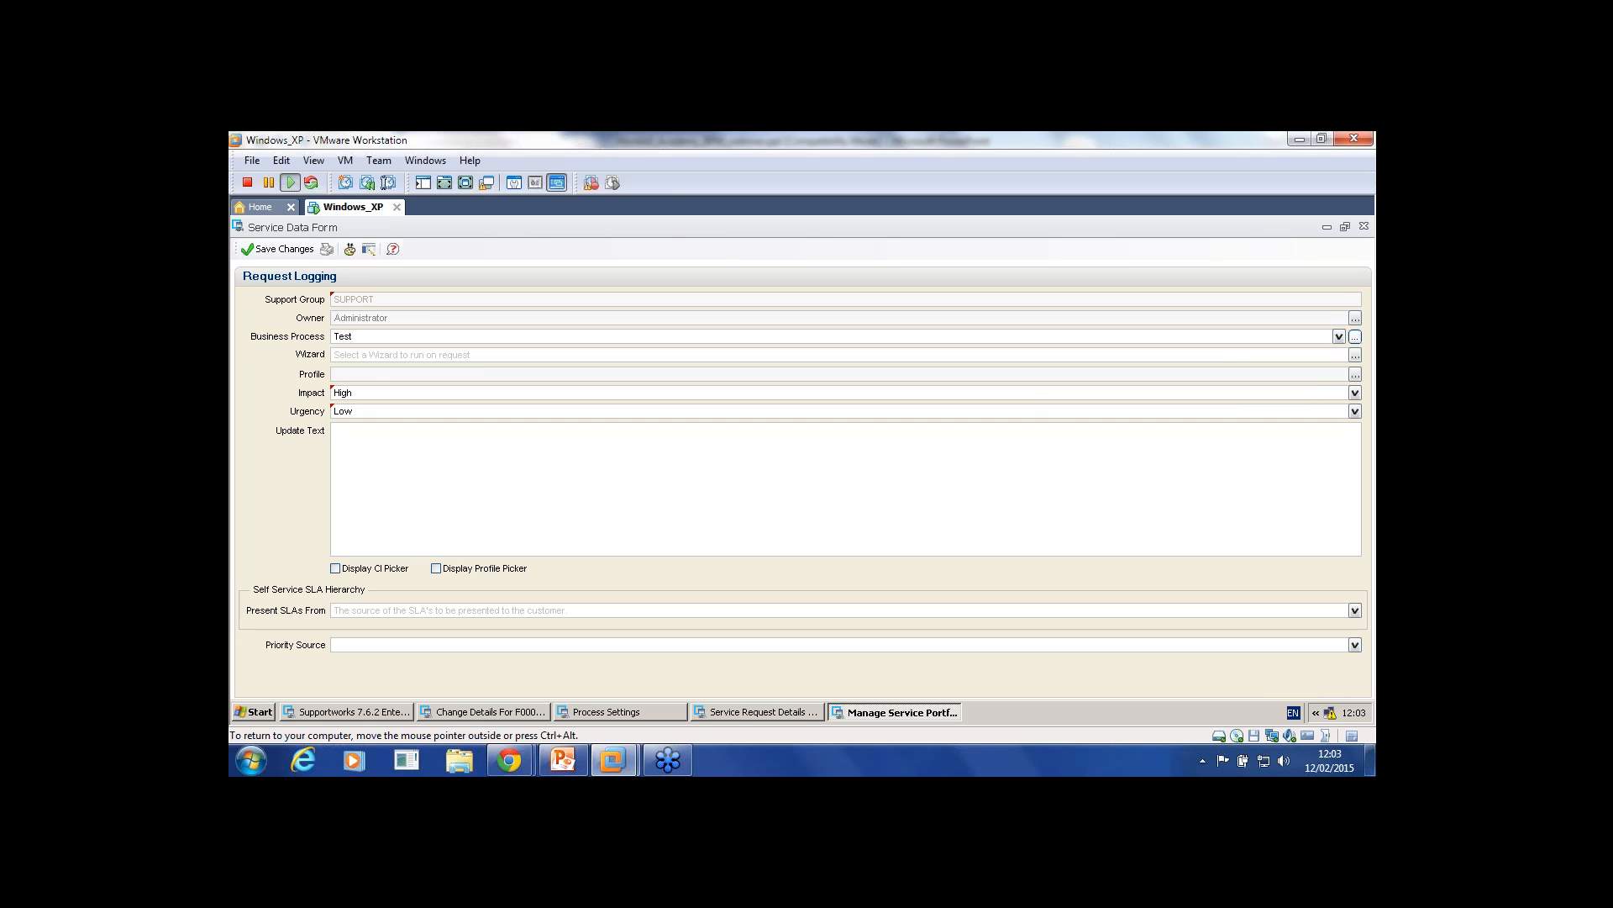
click(1364, 226)
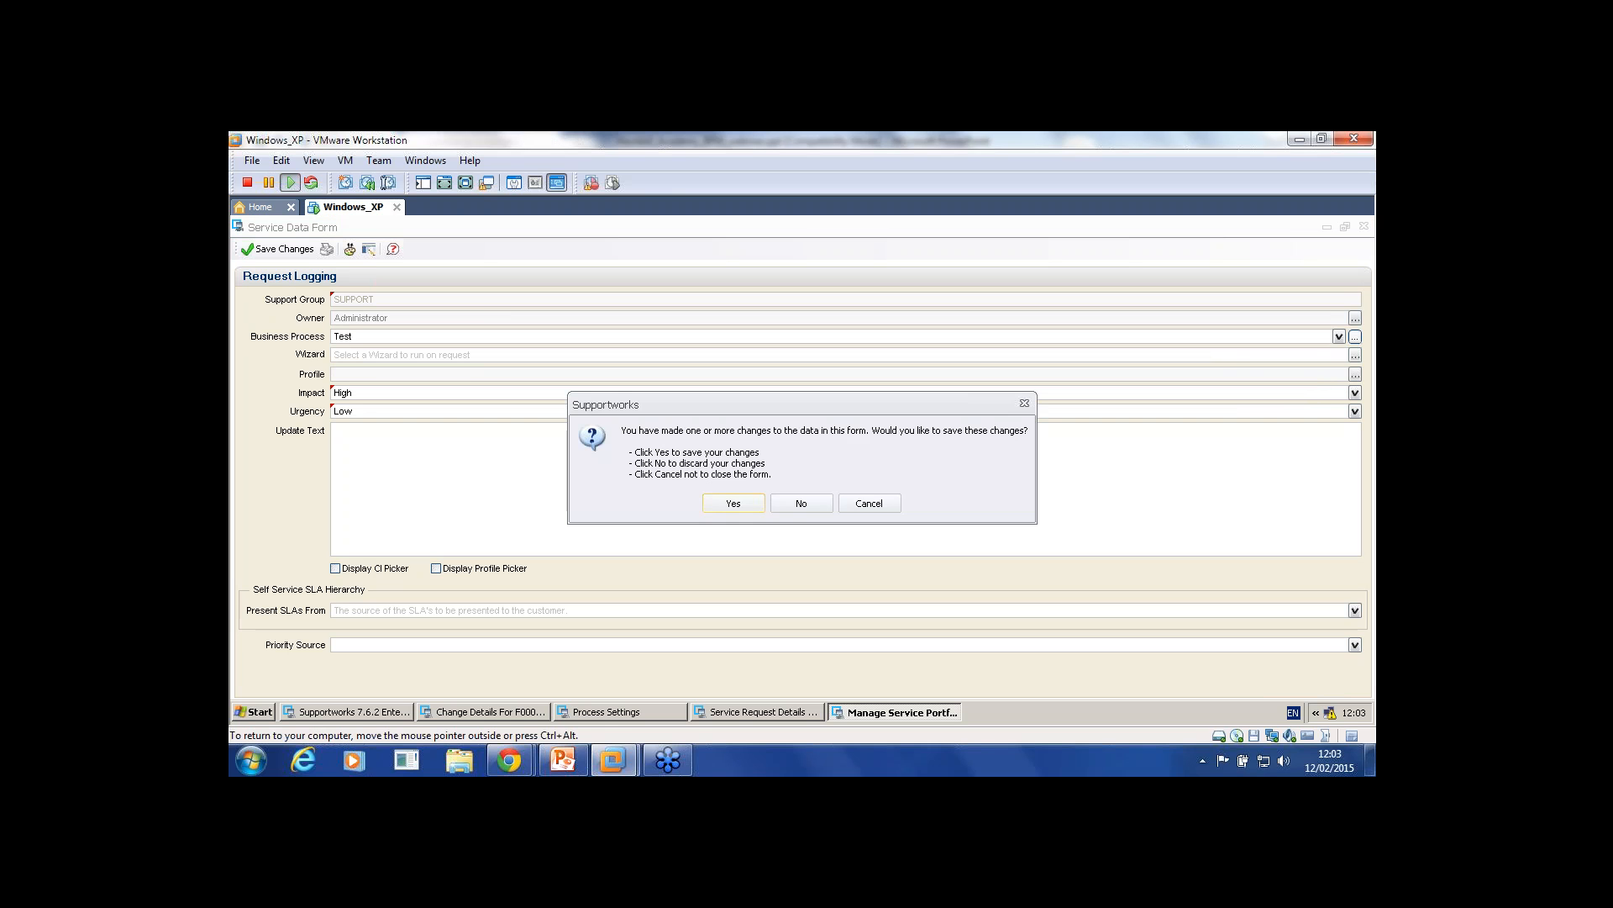
click(801, 503)
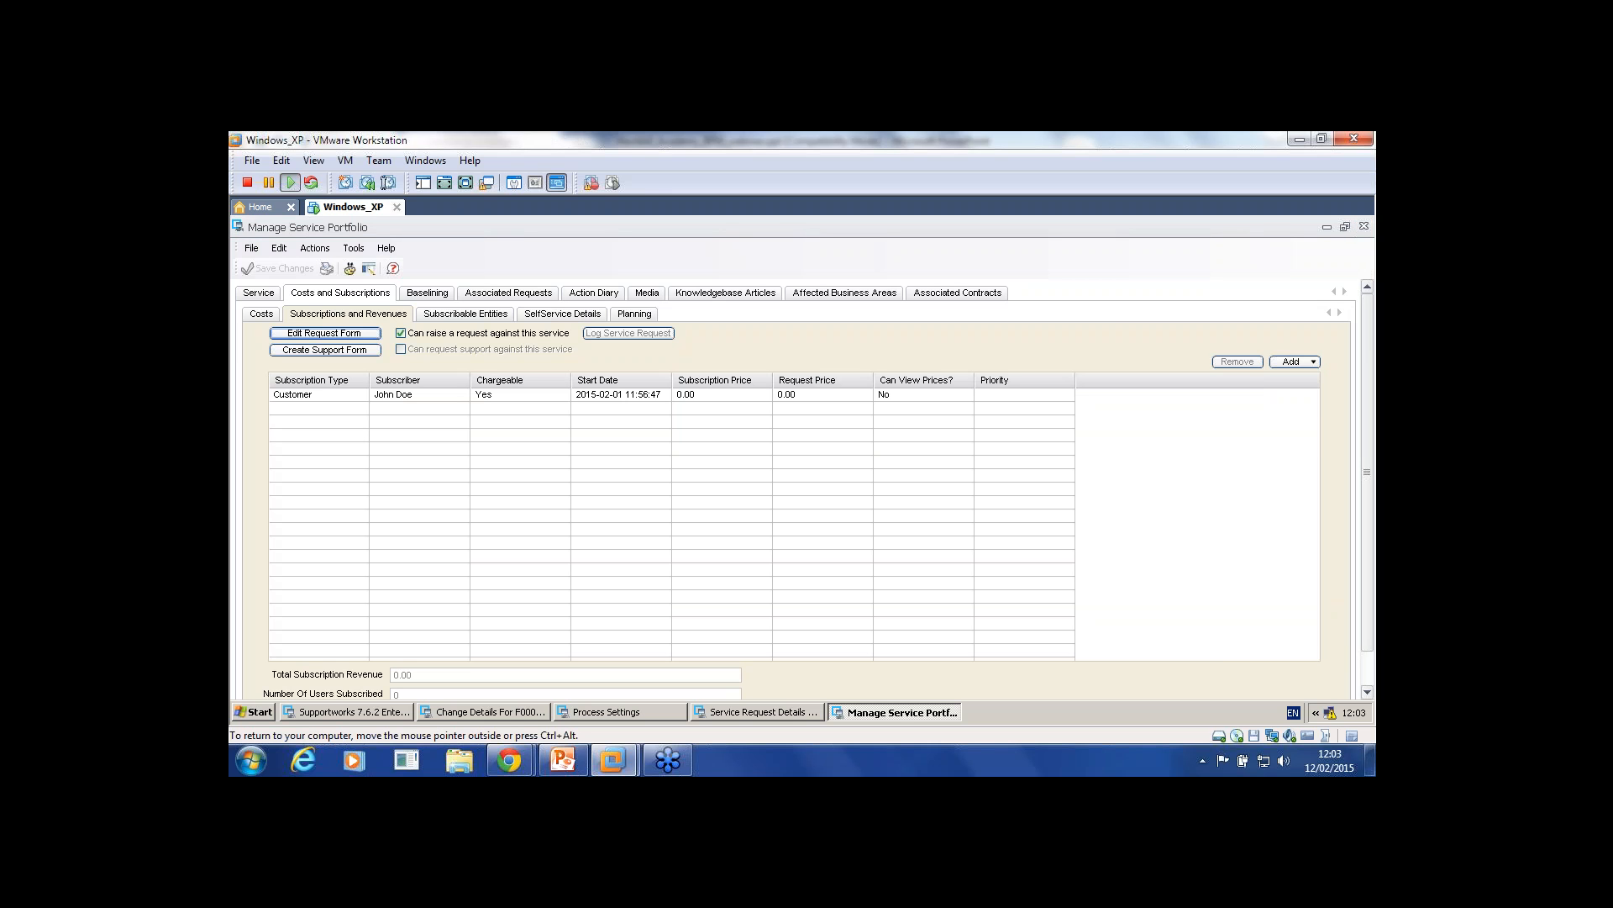
Step: Close the S1 service and Resolved condition windows, check the stage's Tasks, then return to F0000002
click(1363, 226)
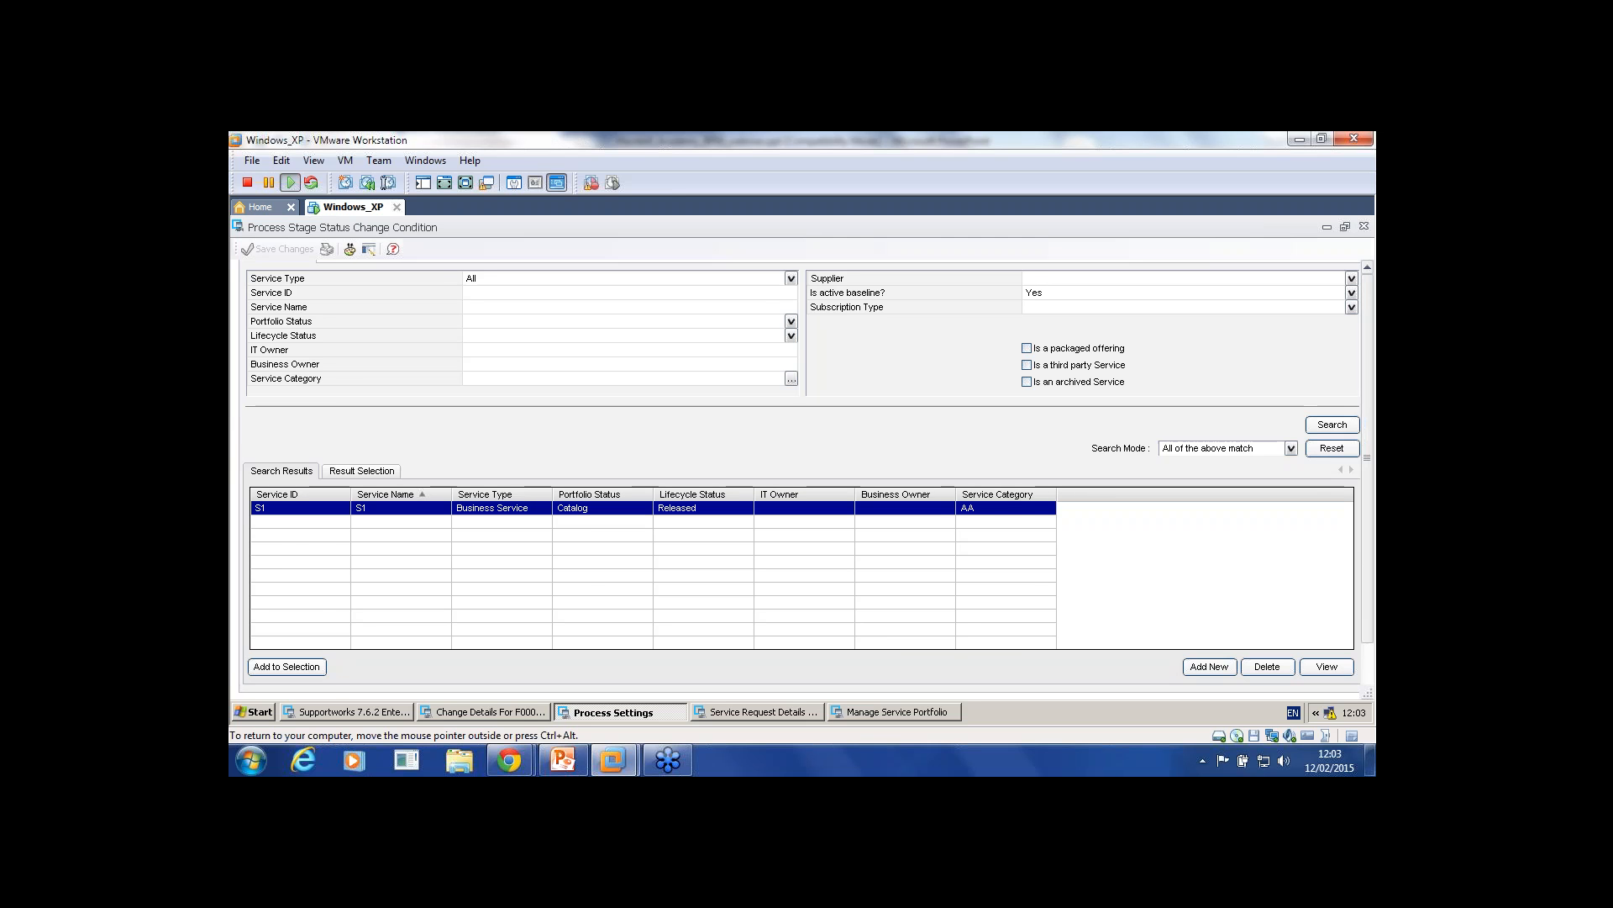
click(621, 712)
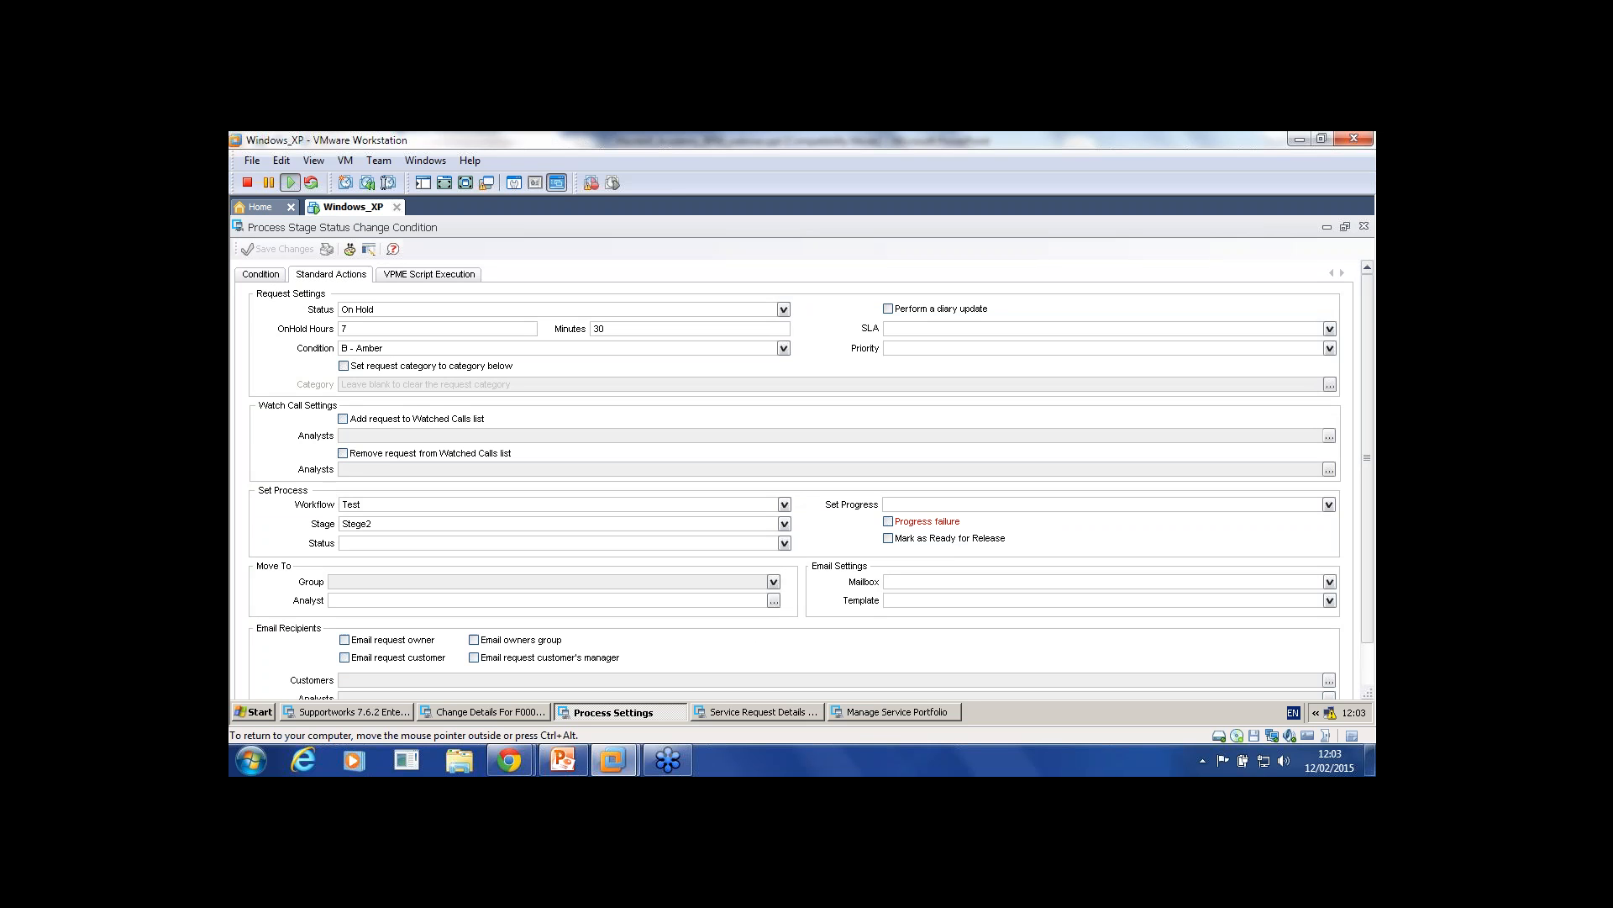
click(1364, 226)
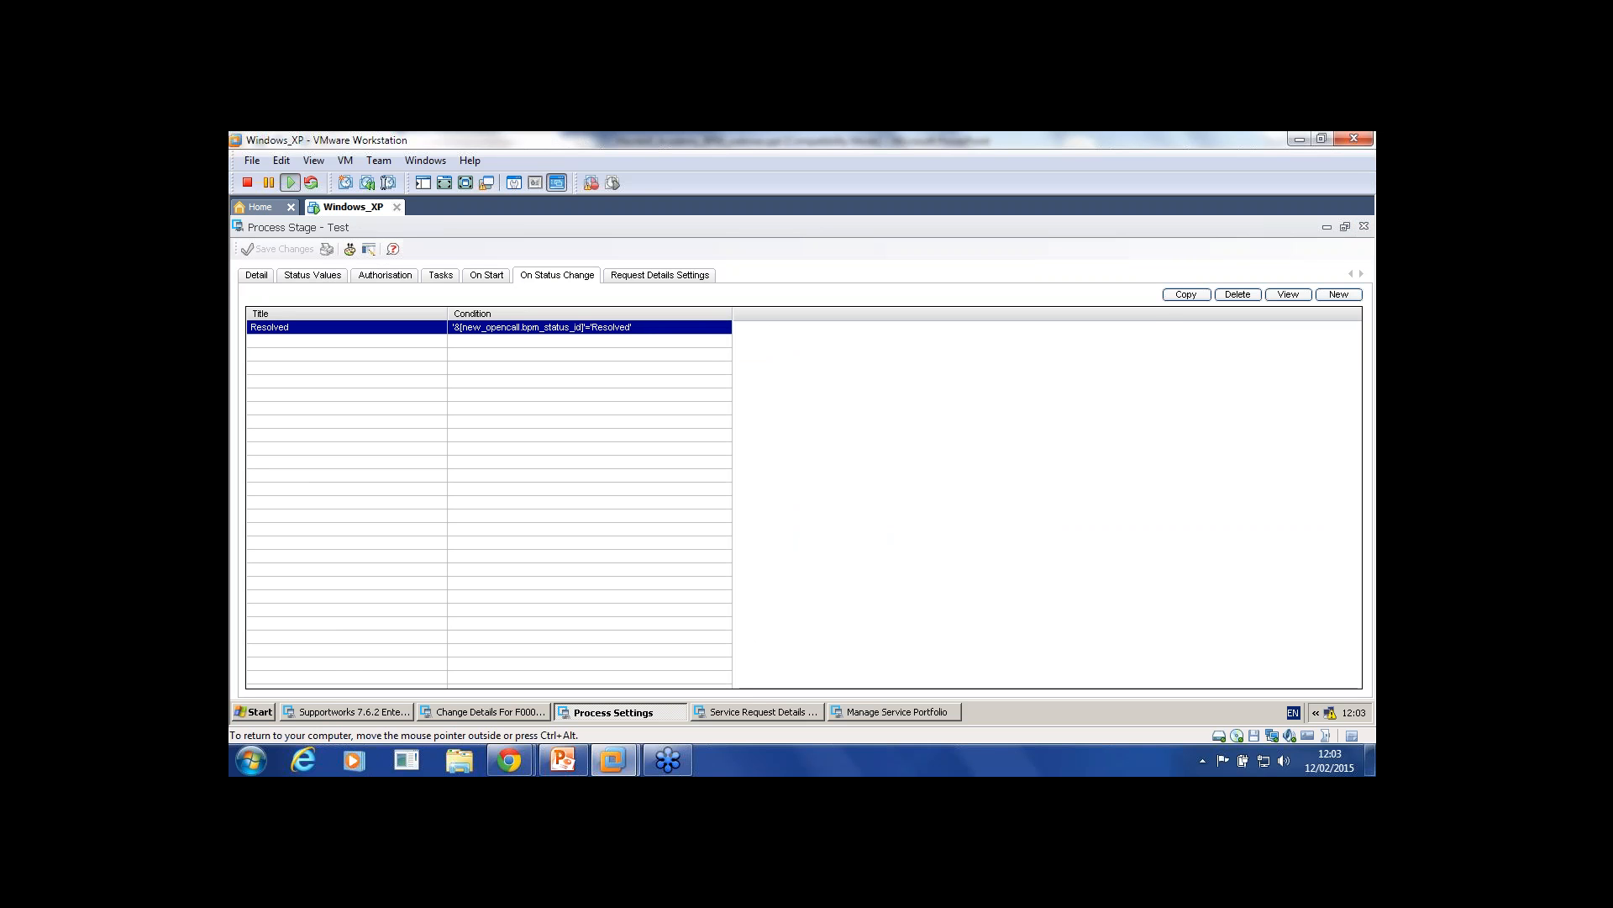
click(440, 275)
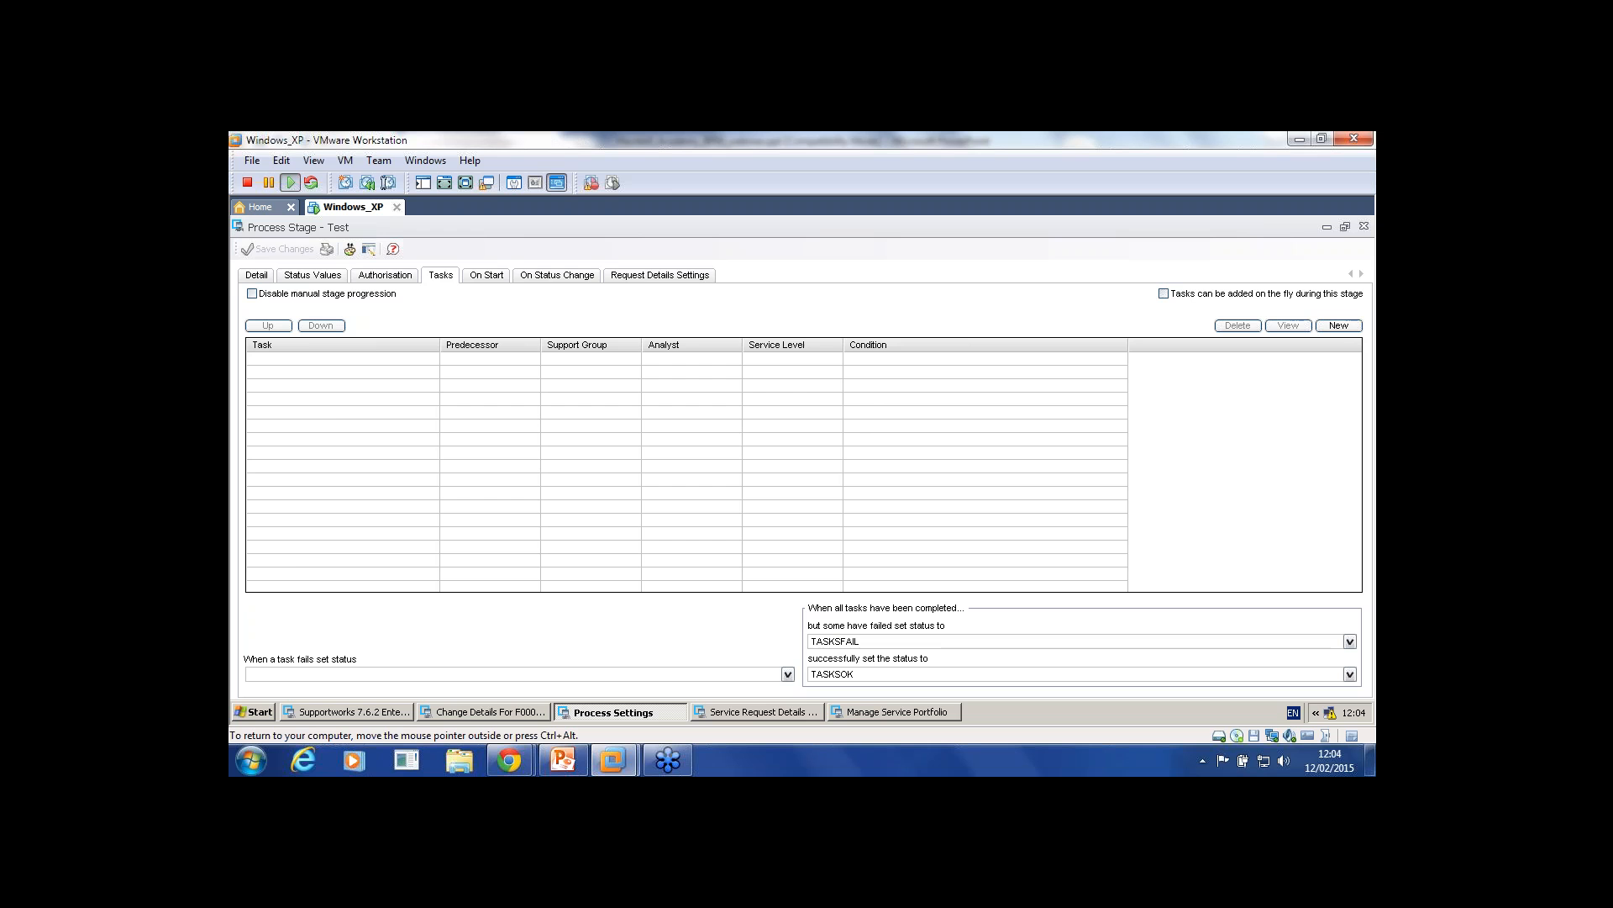
click(757, 712)
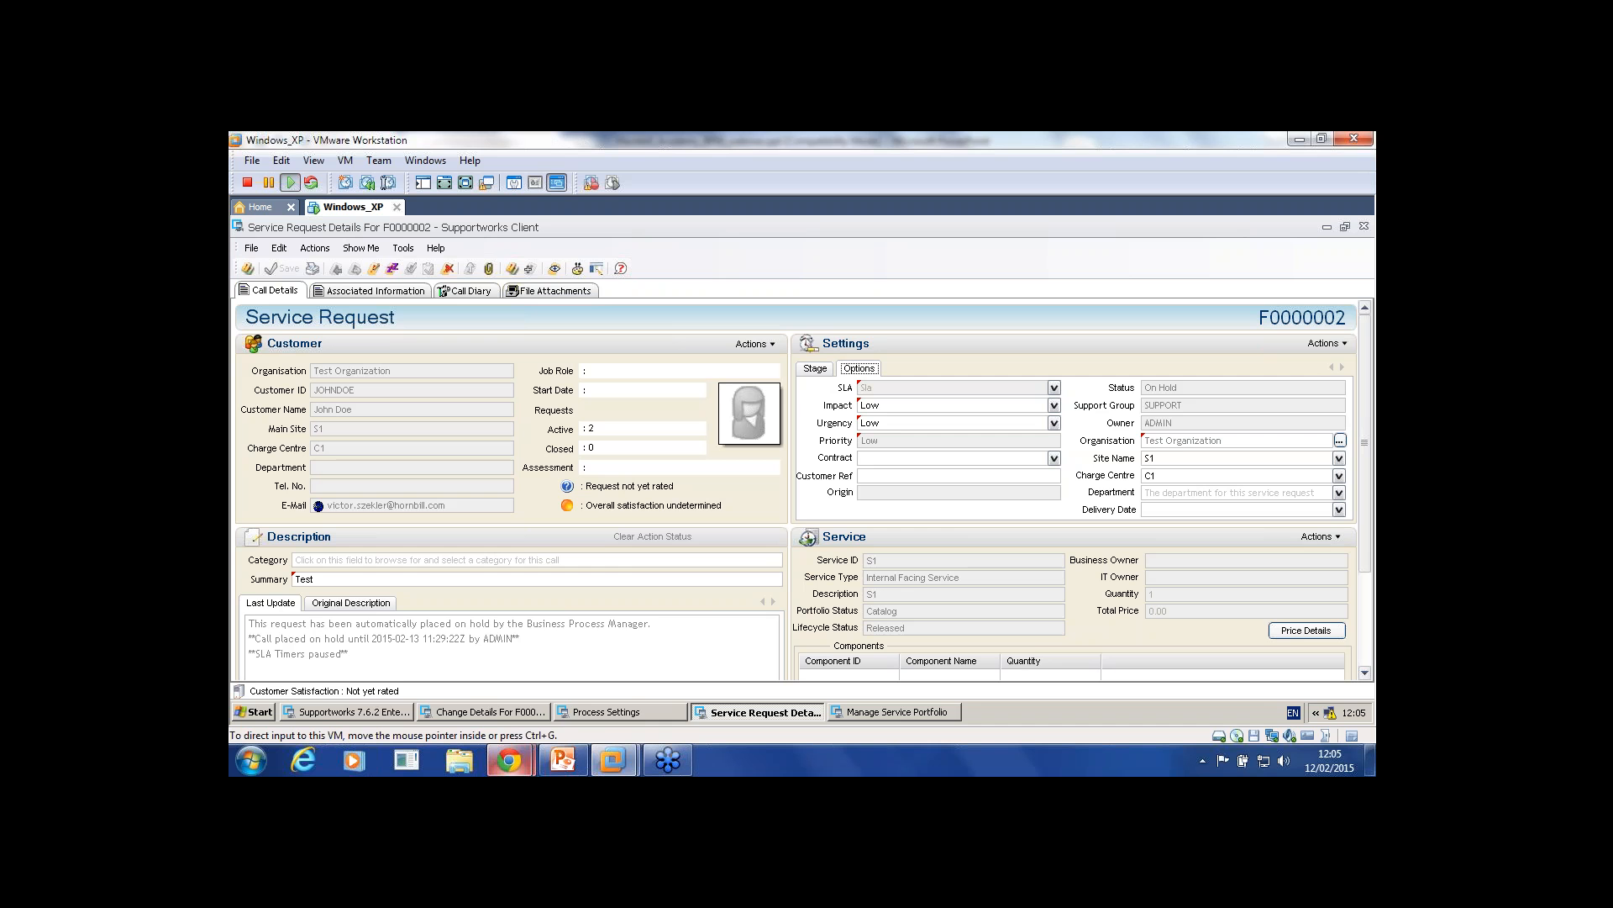
Step: Bring the Supportworks BPM - Hornbill forum page in Chrome to the front
mouse_move(509, 761)
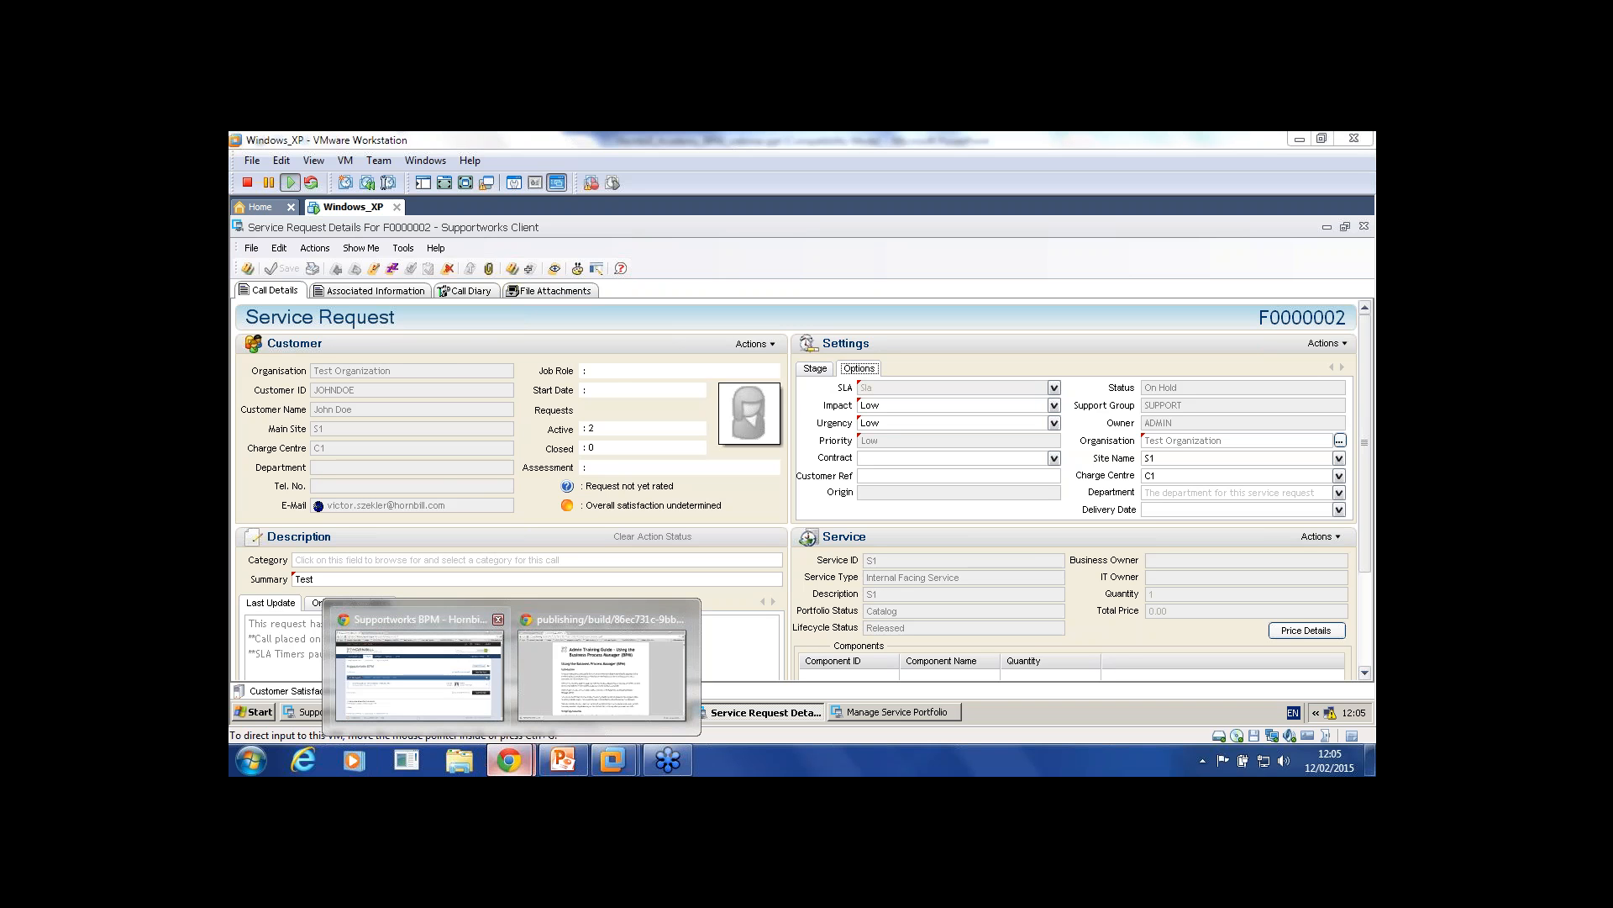
click(419, 672)
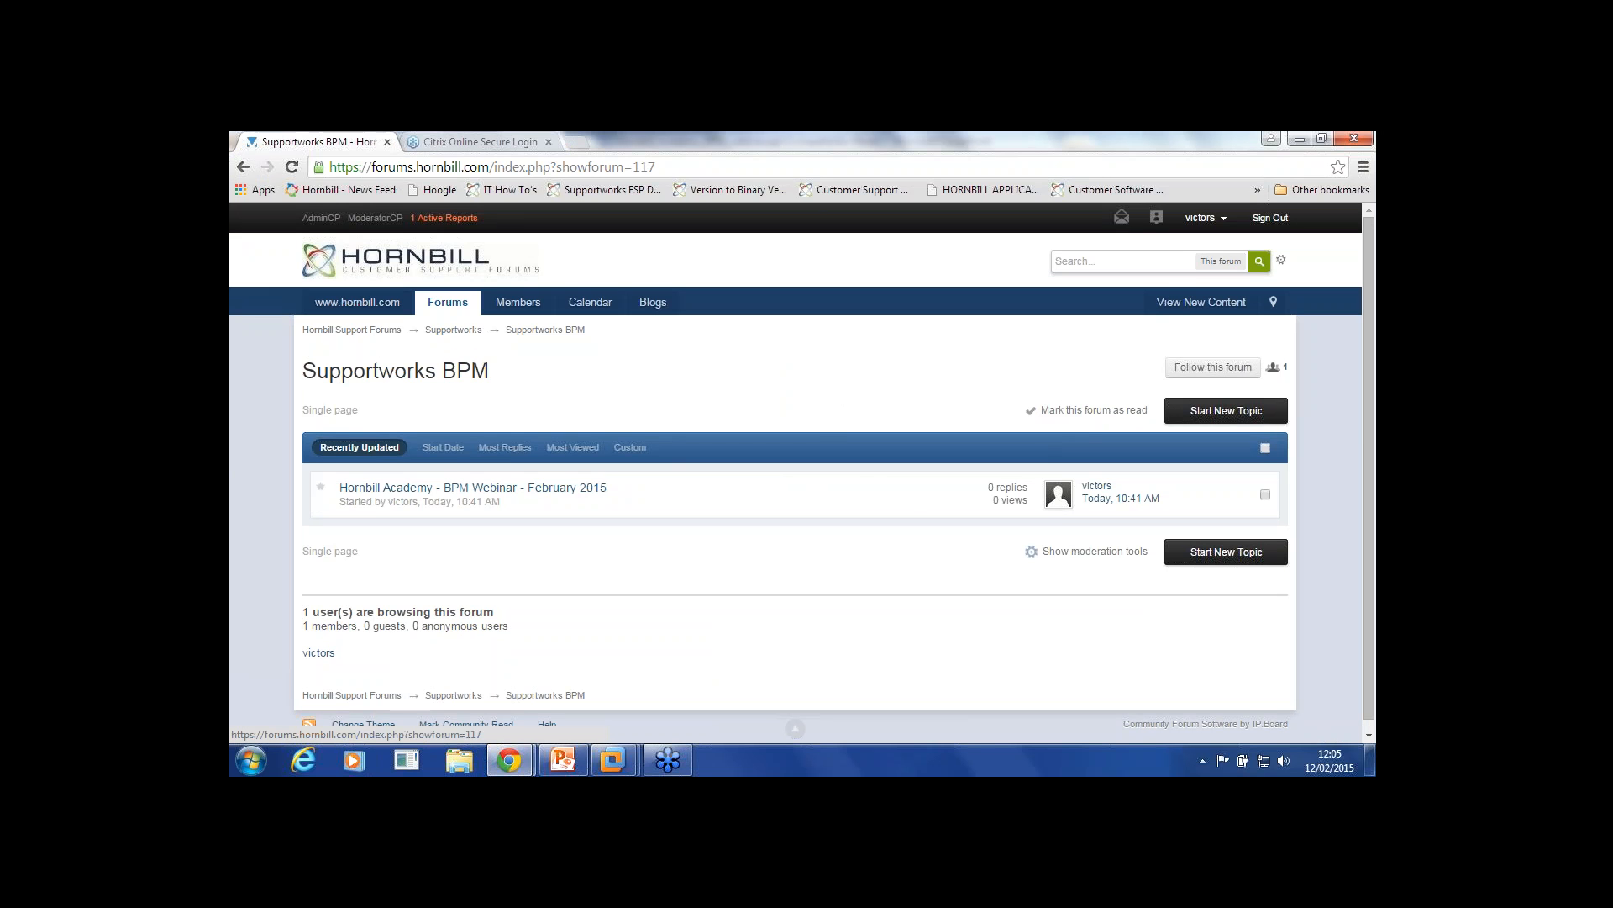
Step: Navigate from the forum index into Supportworks BPM and open the BPM Webinar - February 2015 topic
click(447, 302)
scroll(673, 470, down, 3)
scroll(672, 471, down, 11)
scroll(672, 470, up, 6)
scroll(672, 471, up, 2)
scroll(672, 470, down, 6)
scroll(672, 471, down, 12)
click(408, 521)
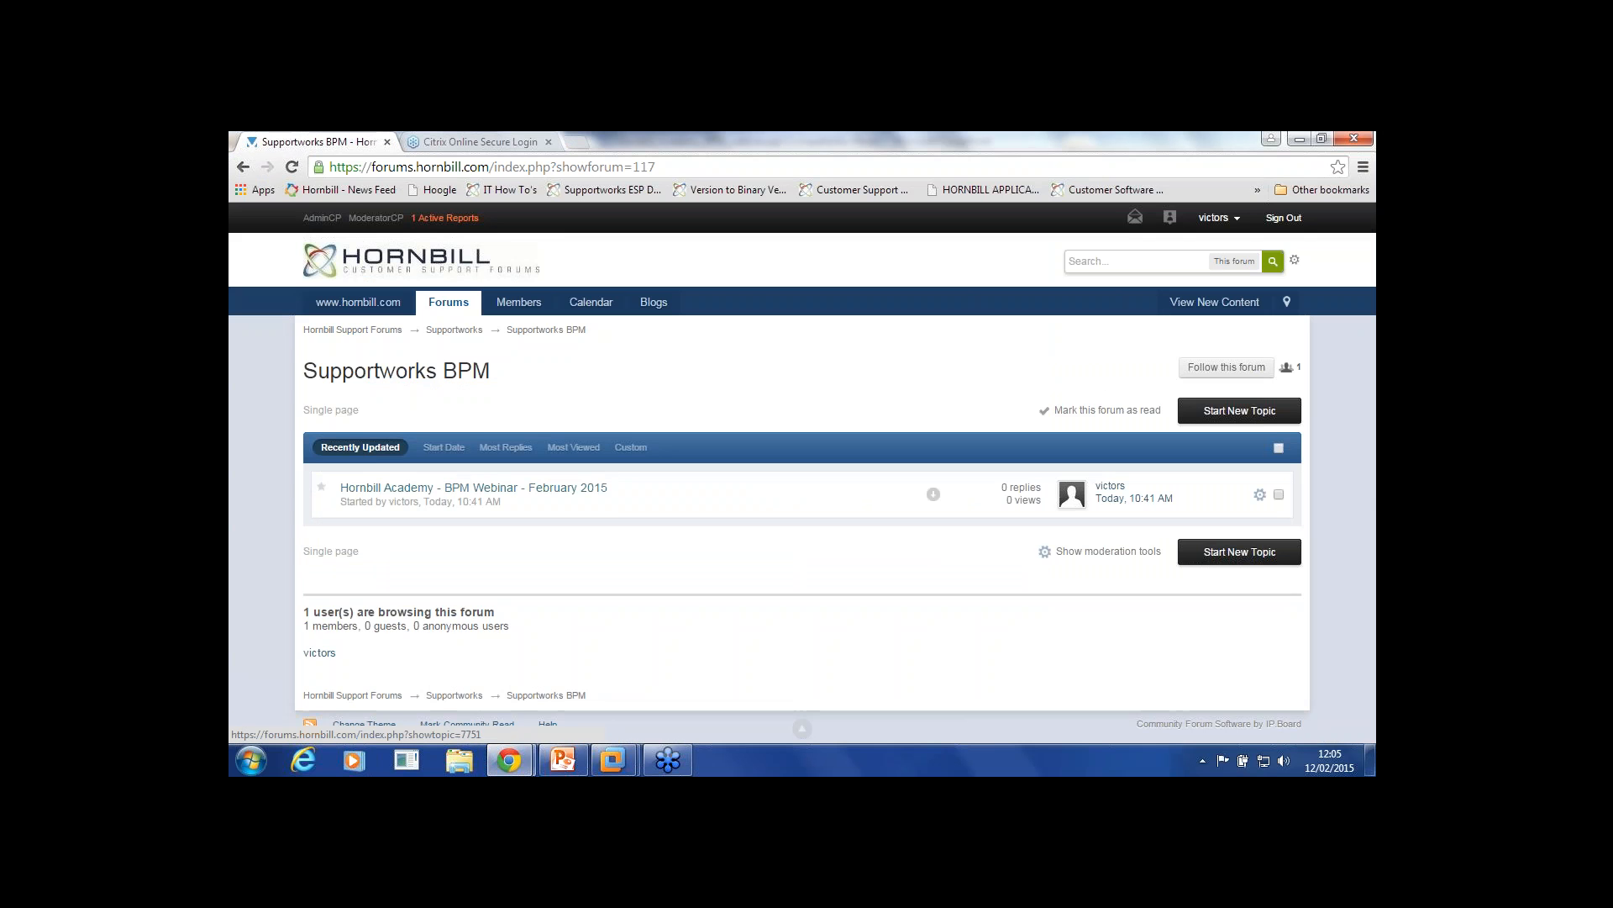
click(473, 488)
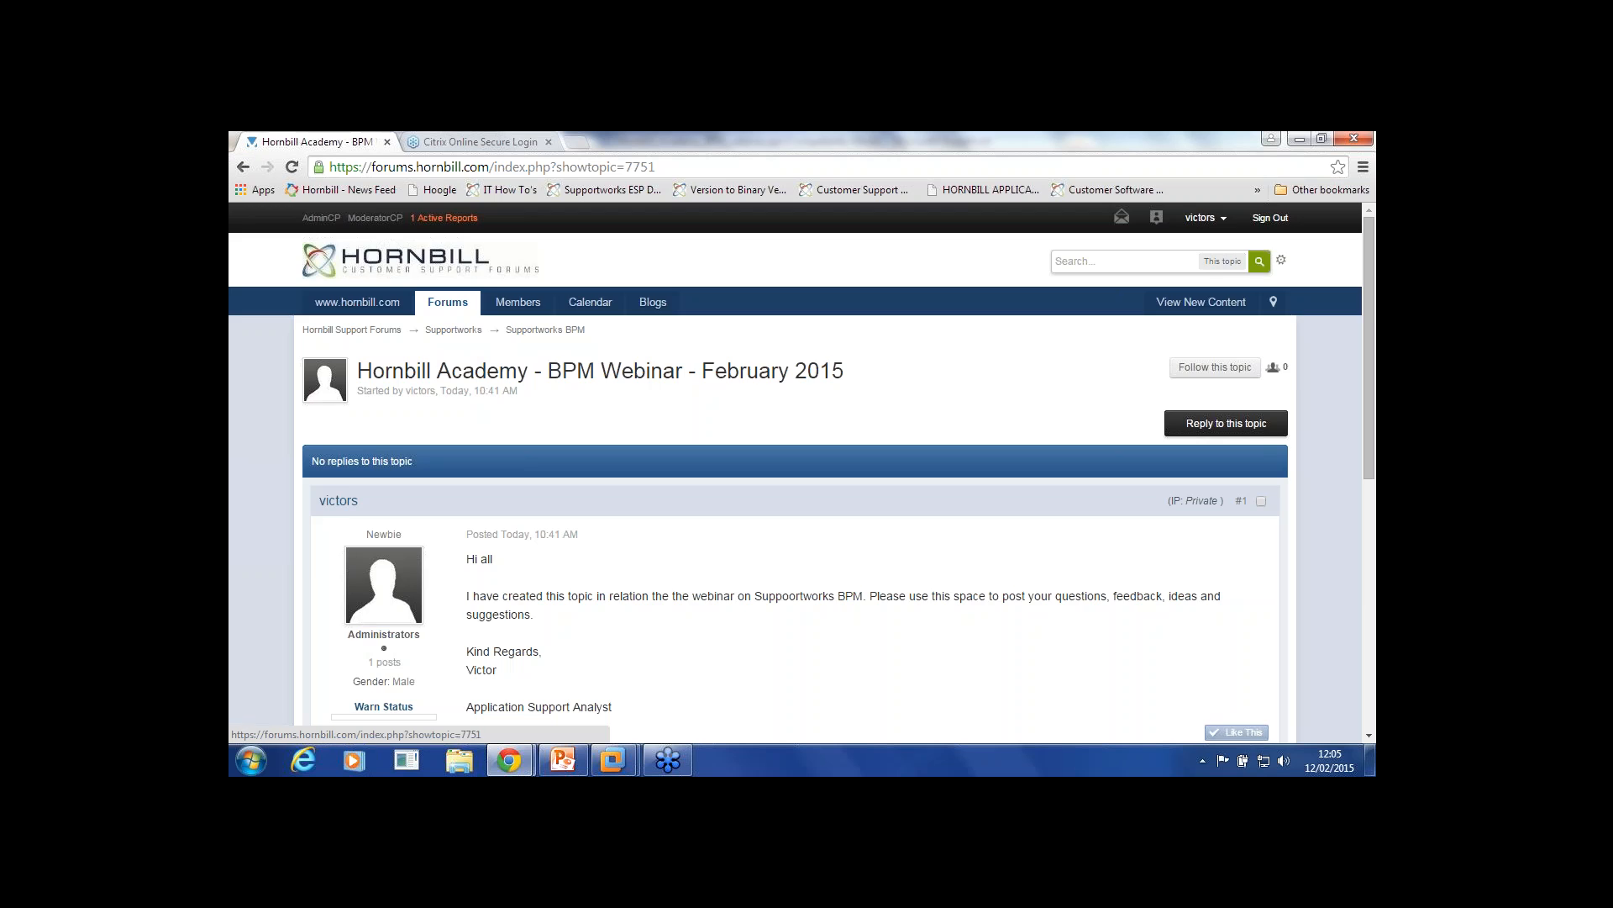
Step: Read the webinar topic, then return to the virtual machine and the GoToWebinar session
scroll(803, 471, down, 3)
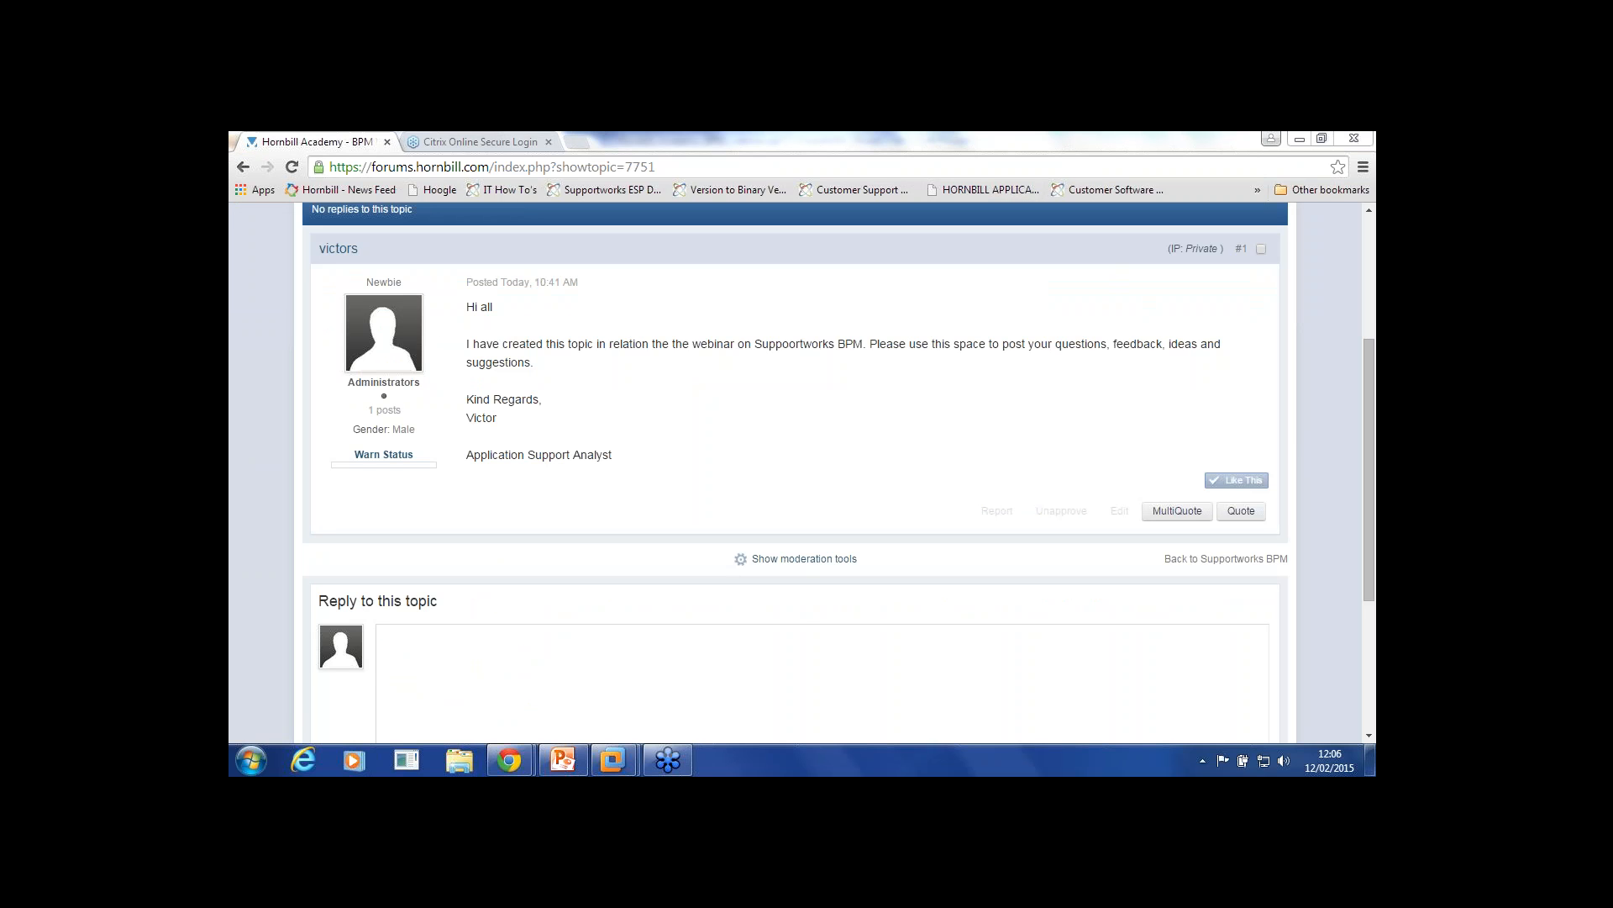
mouse_move(615, 760)
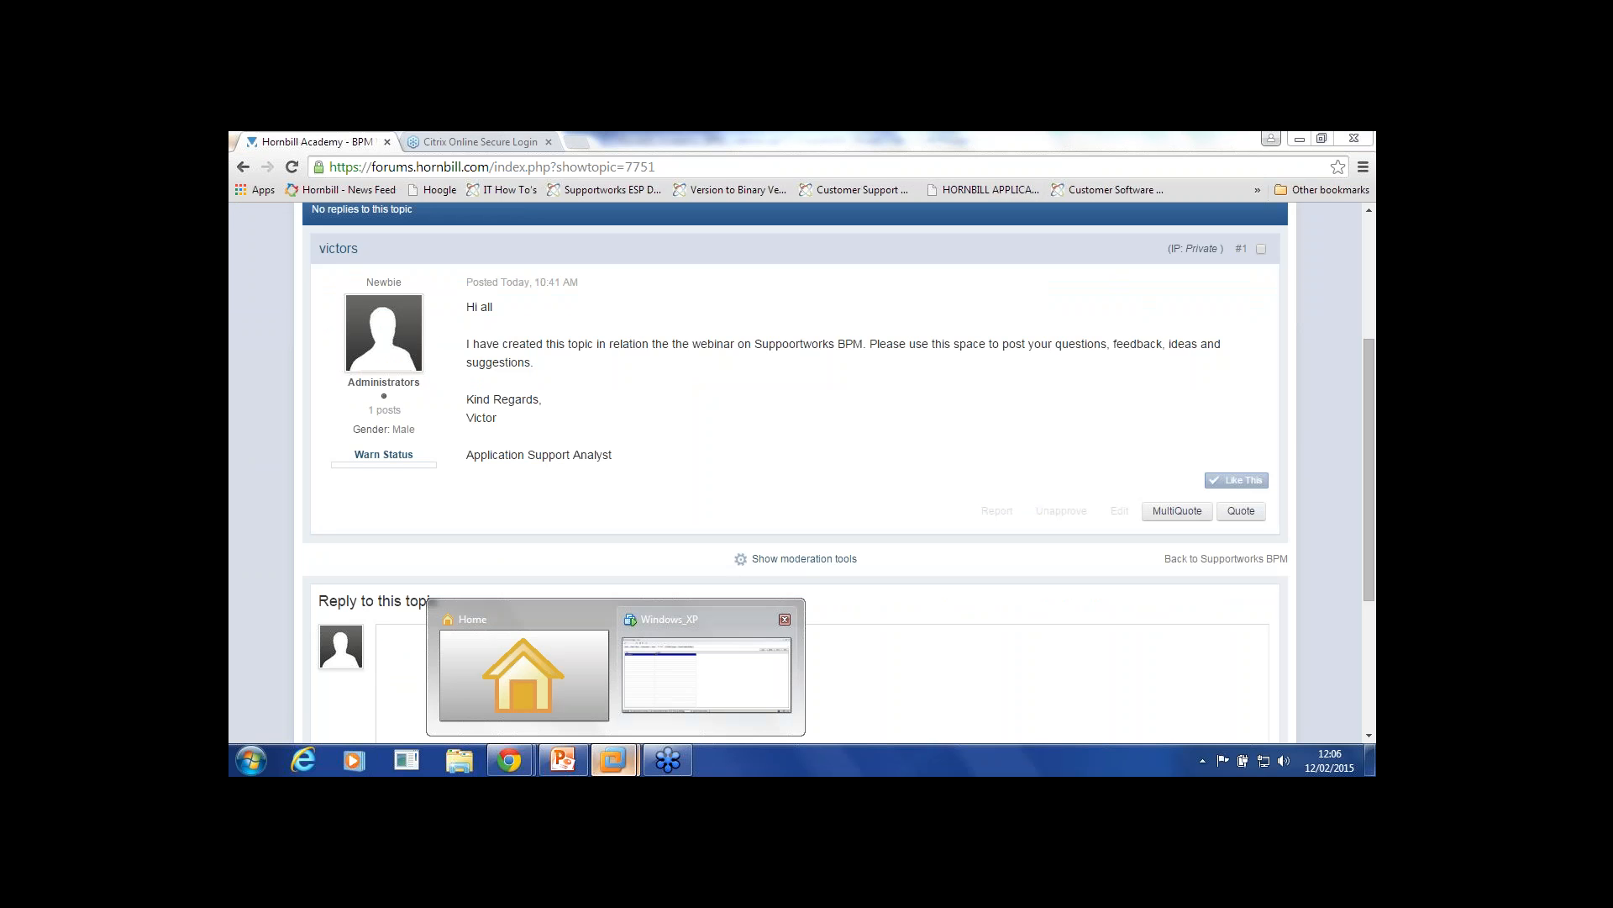
click(707, 674)
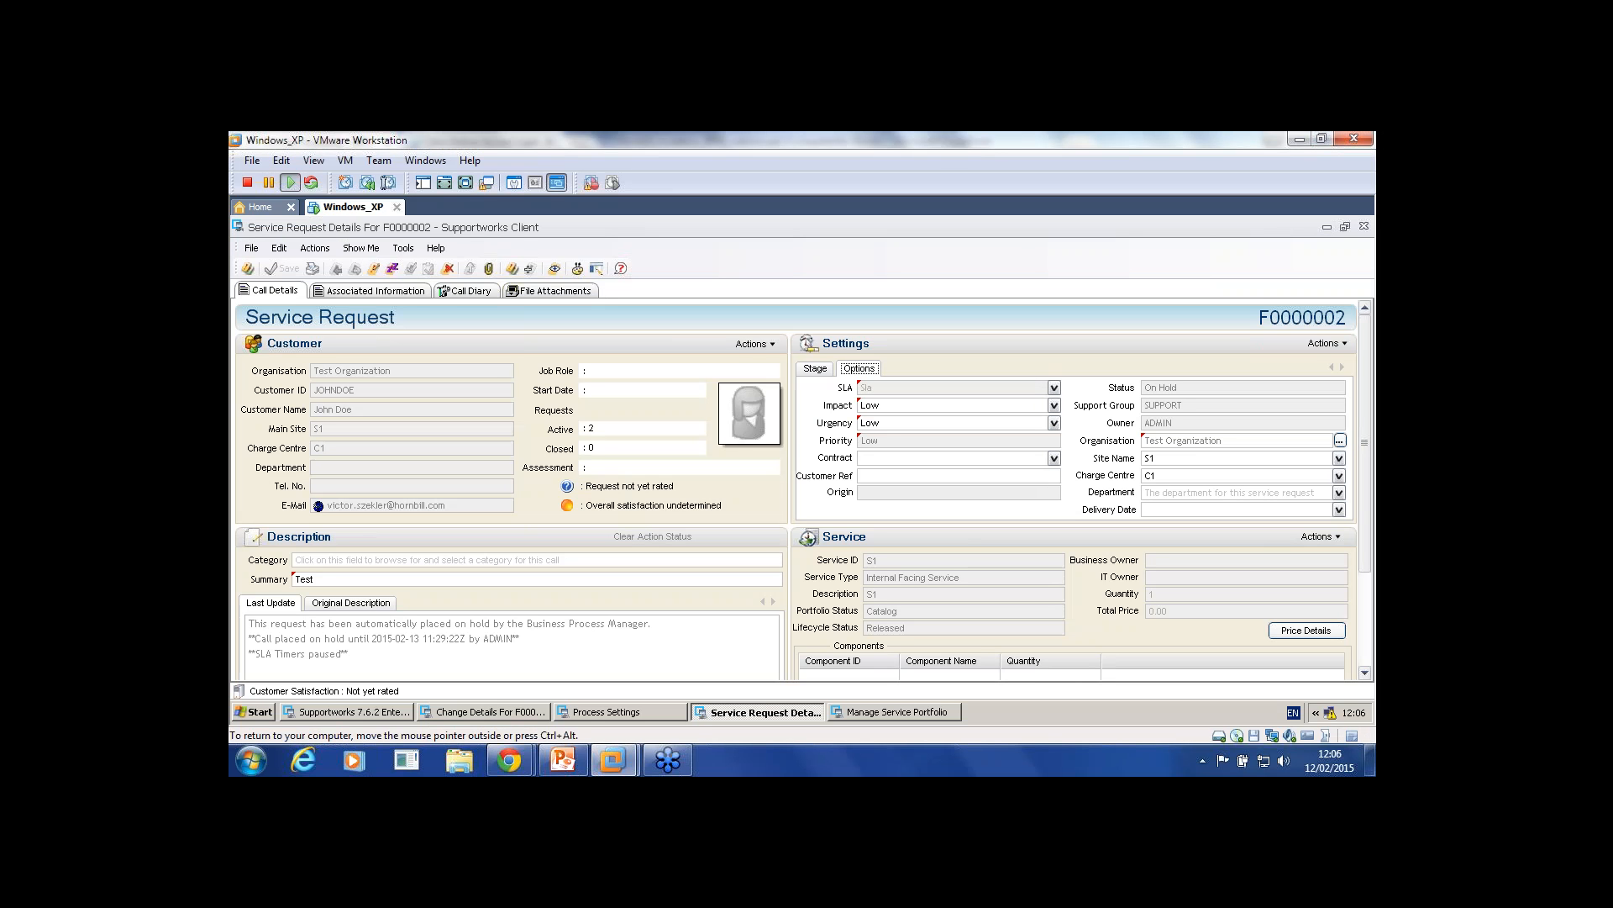
click(668, 760)
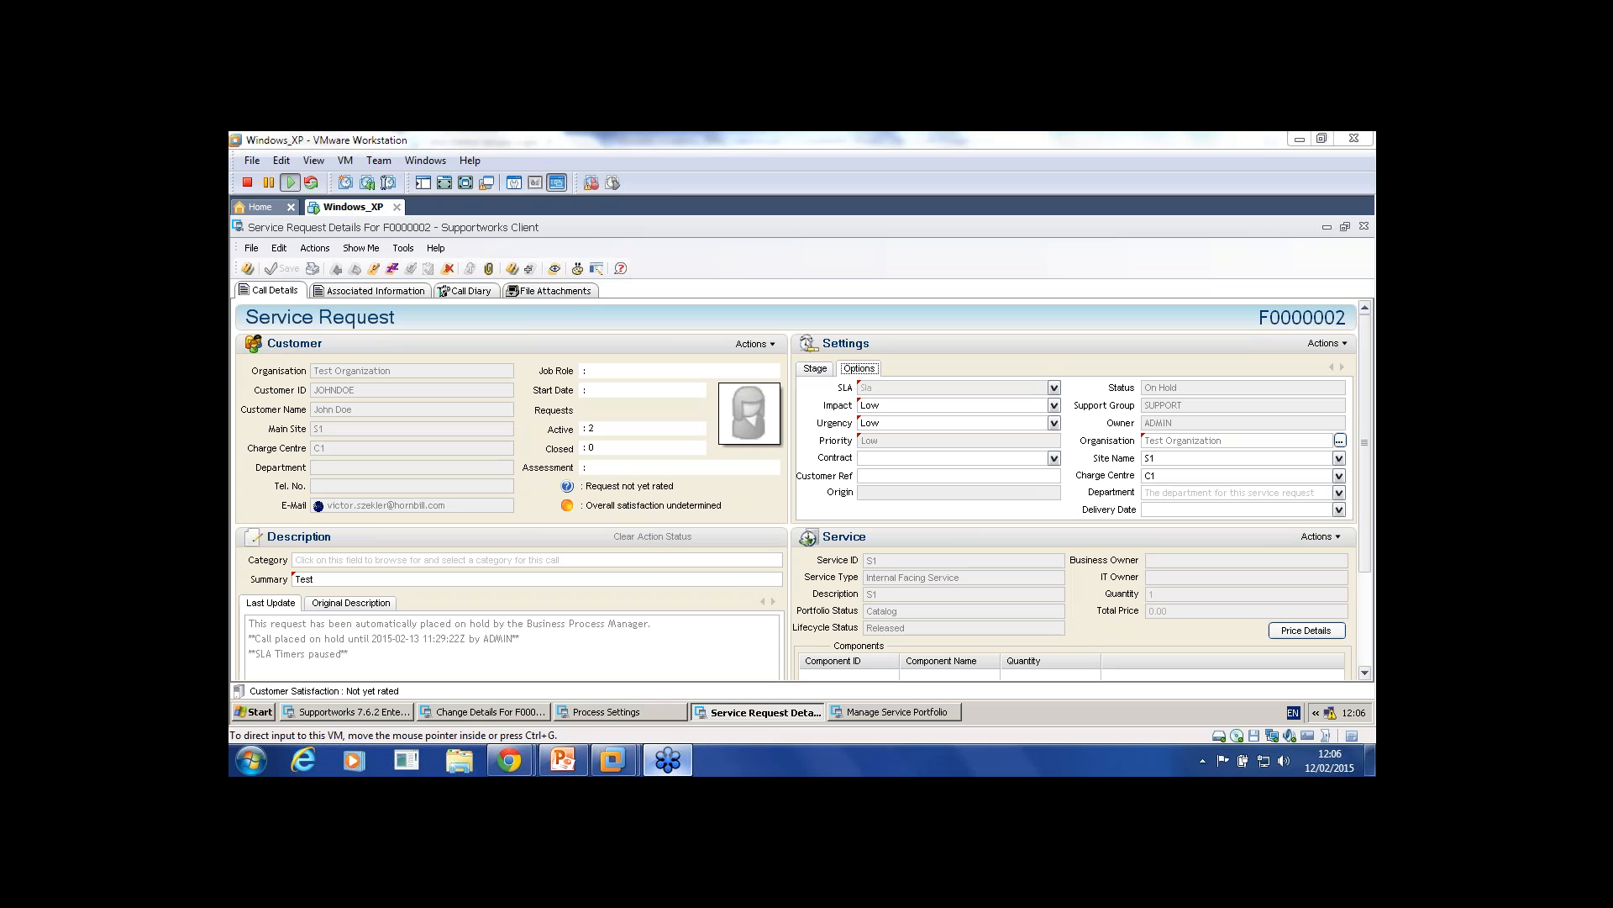